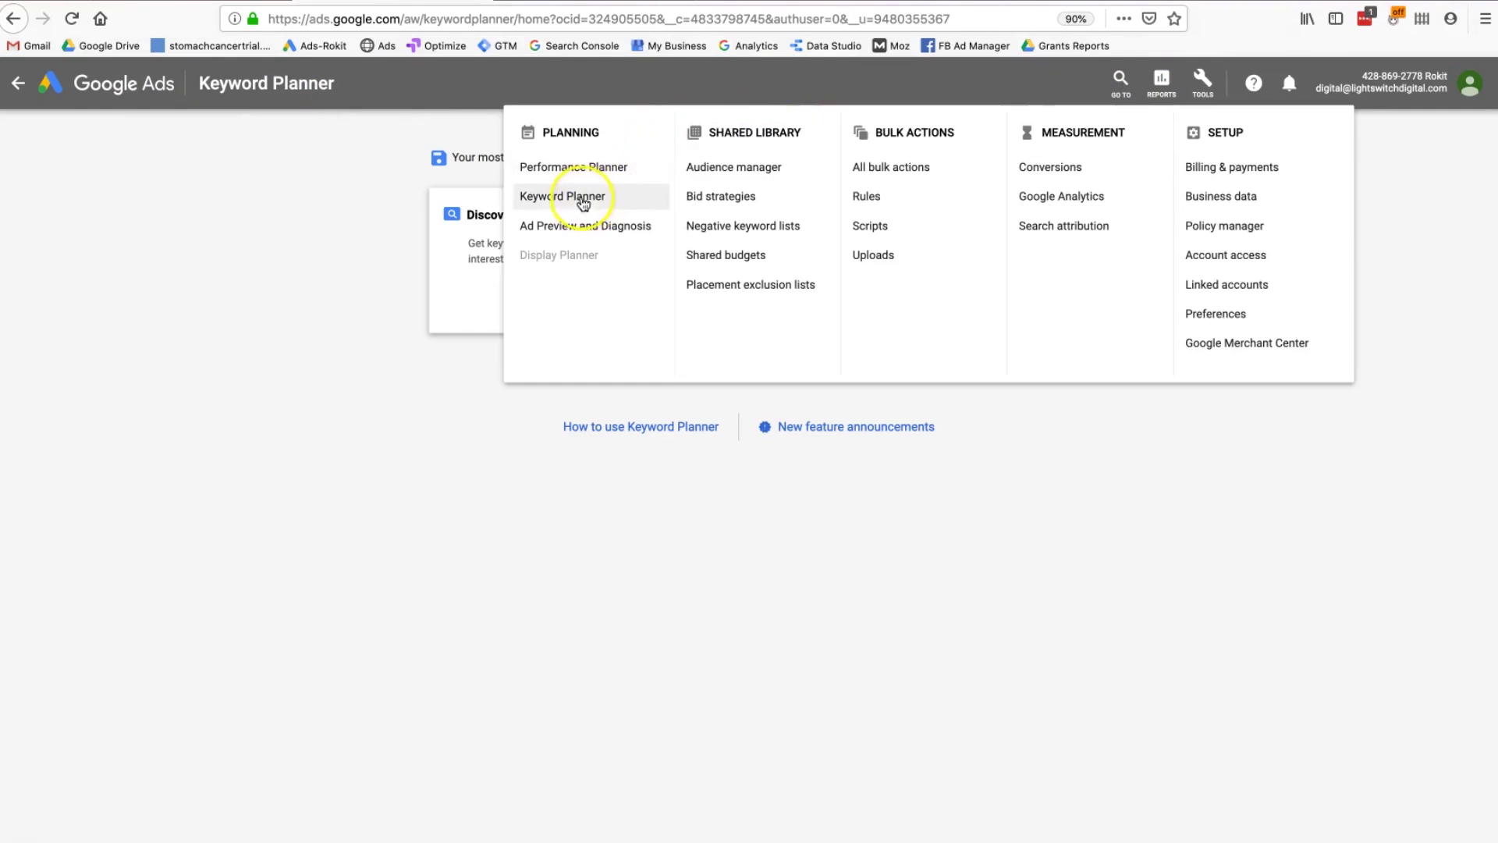
# Step: Discover new keywords in Keyword Planner starting from "meal delivery", with brand names included, and get the results
pyautogui.click(575, 508)
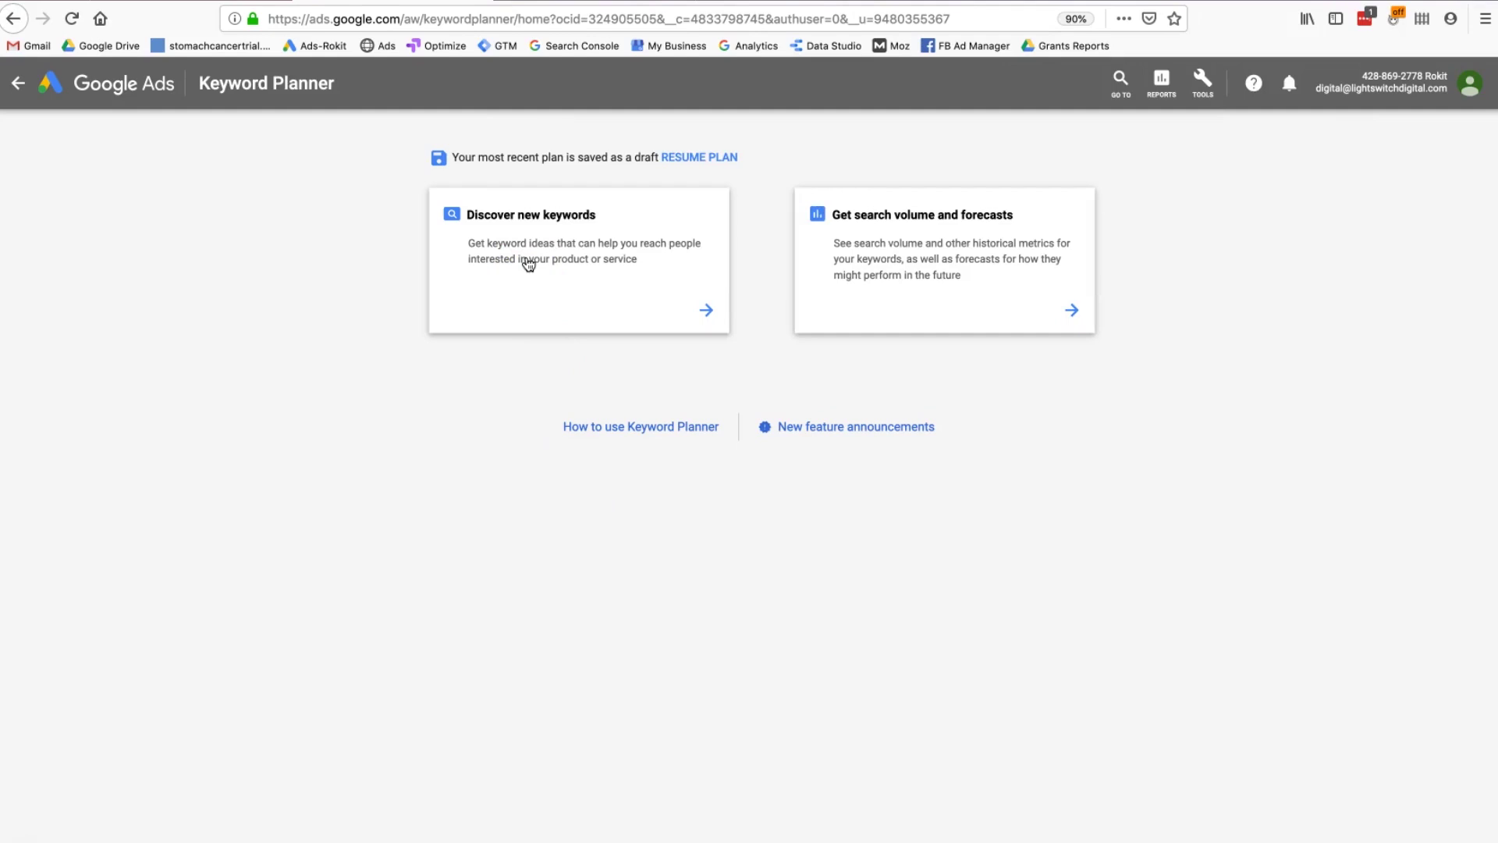
pyautogui.click(528, 264)
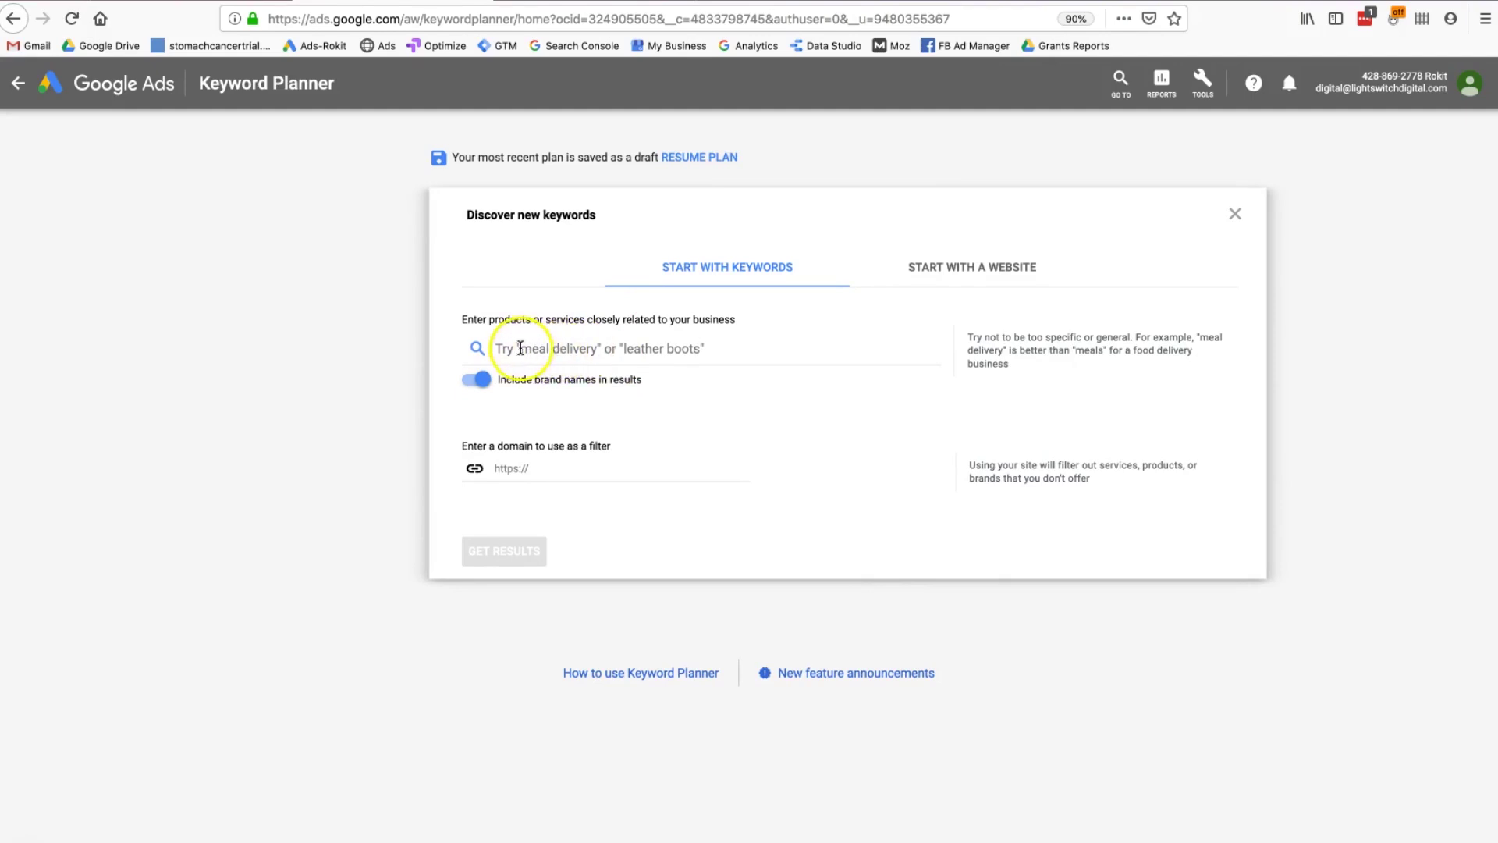
pyautogui.click(590, 350)
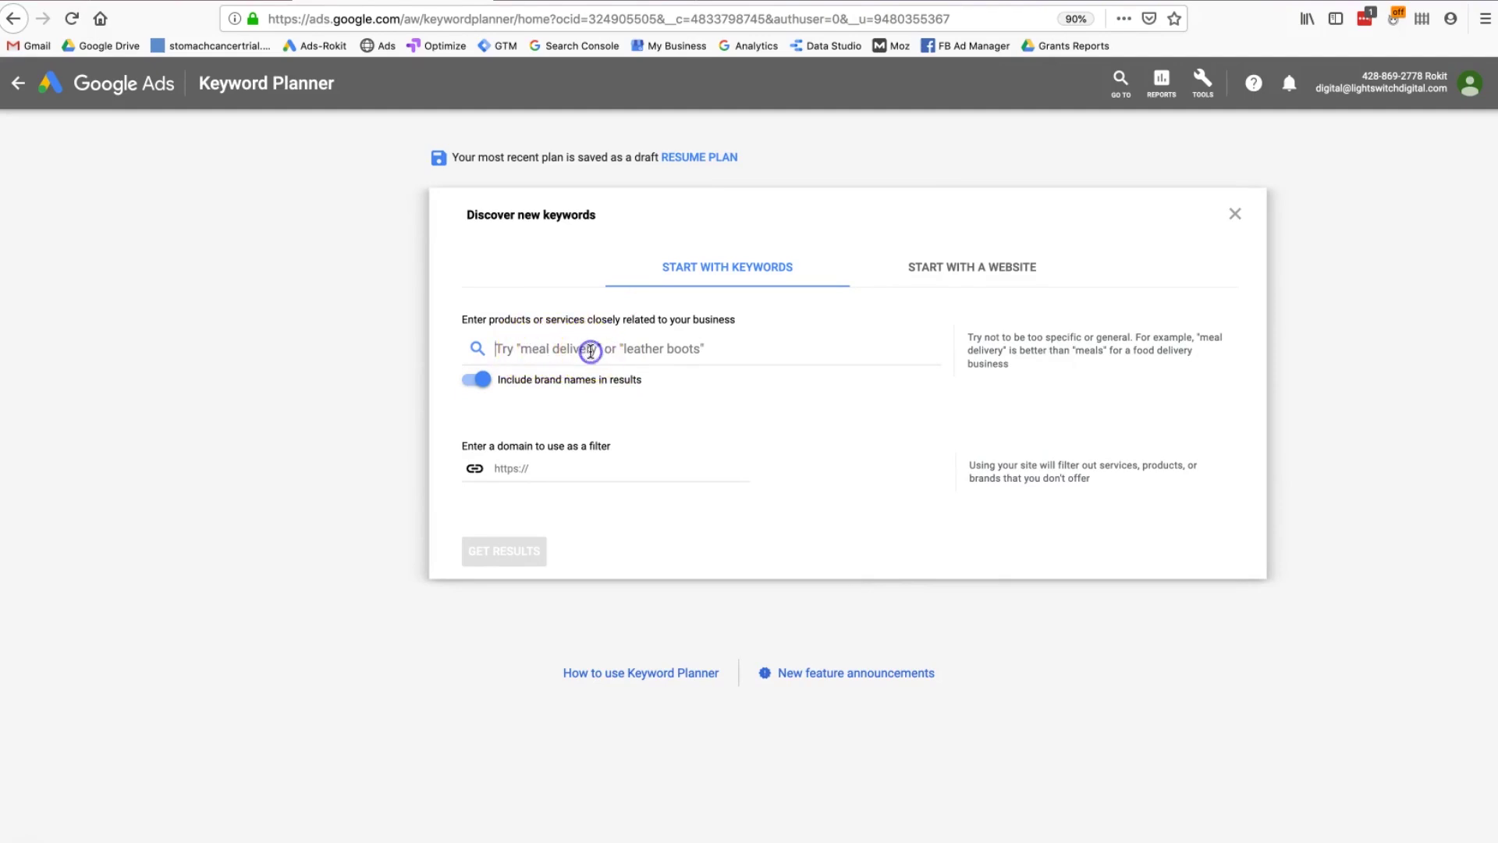
pyautogui.write('meal delivery')
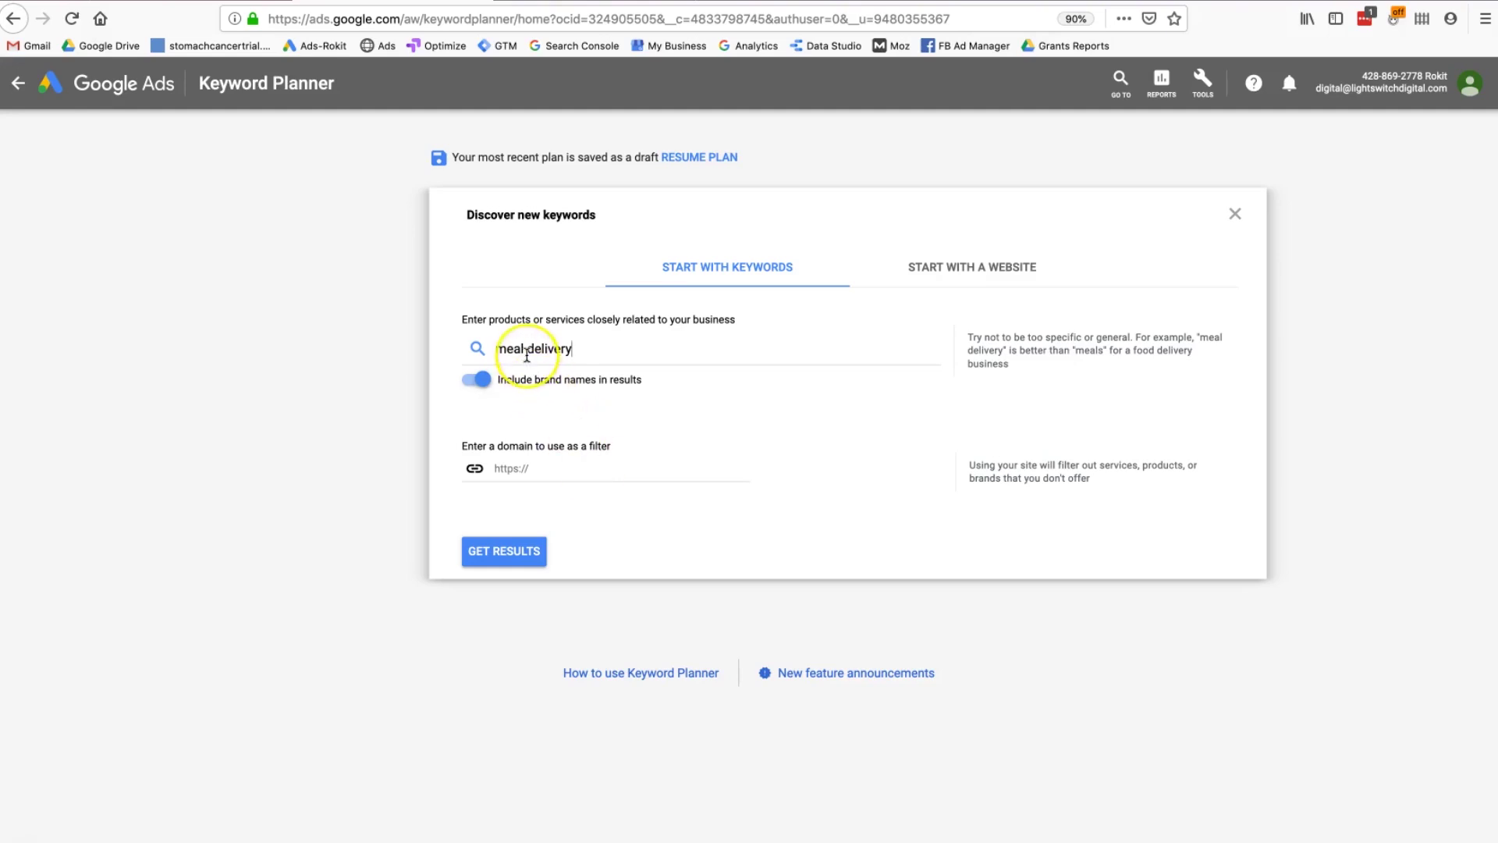
pyautogui.click(503, 548)
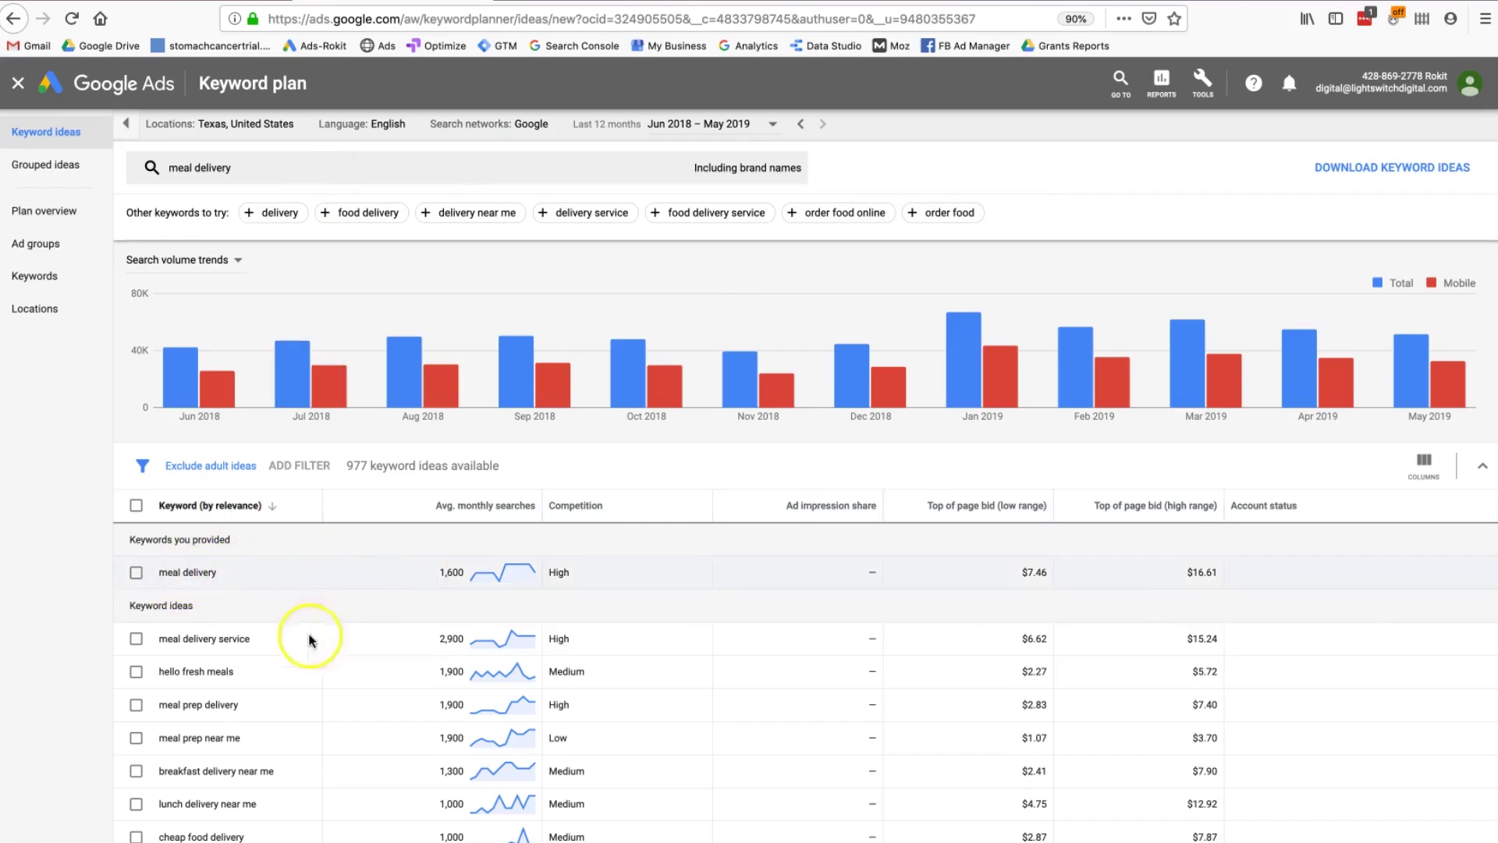
# Step: Examine the average monthly searches, competition and top-of-page bids for "meal delivery" and its related keyword ideas
pyautogui.scroll(-2, 224, 655)
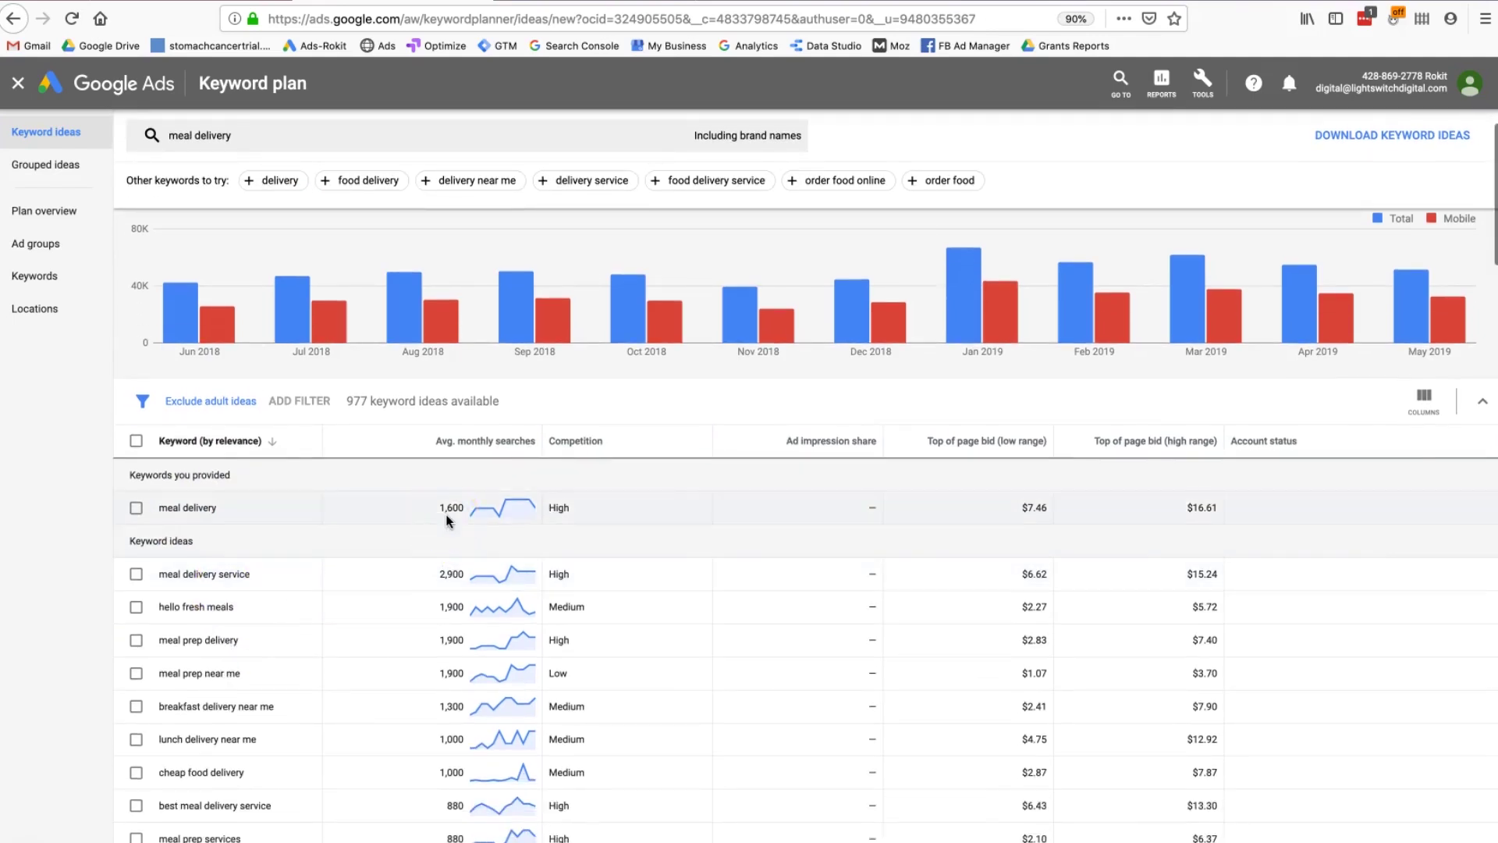
pyautogui.moveTo(478, 443)
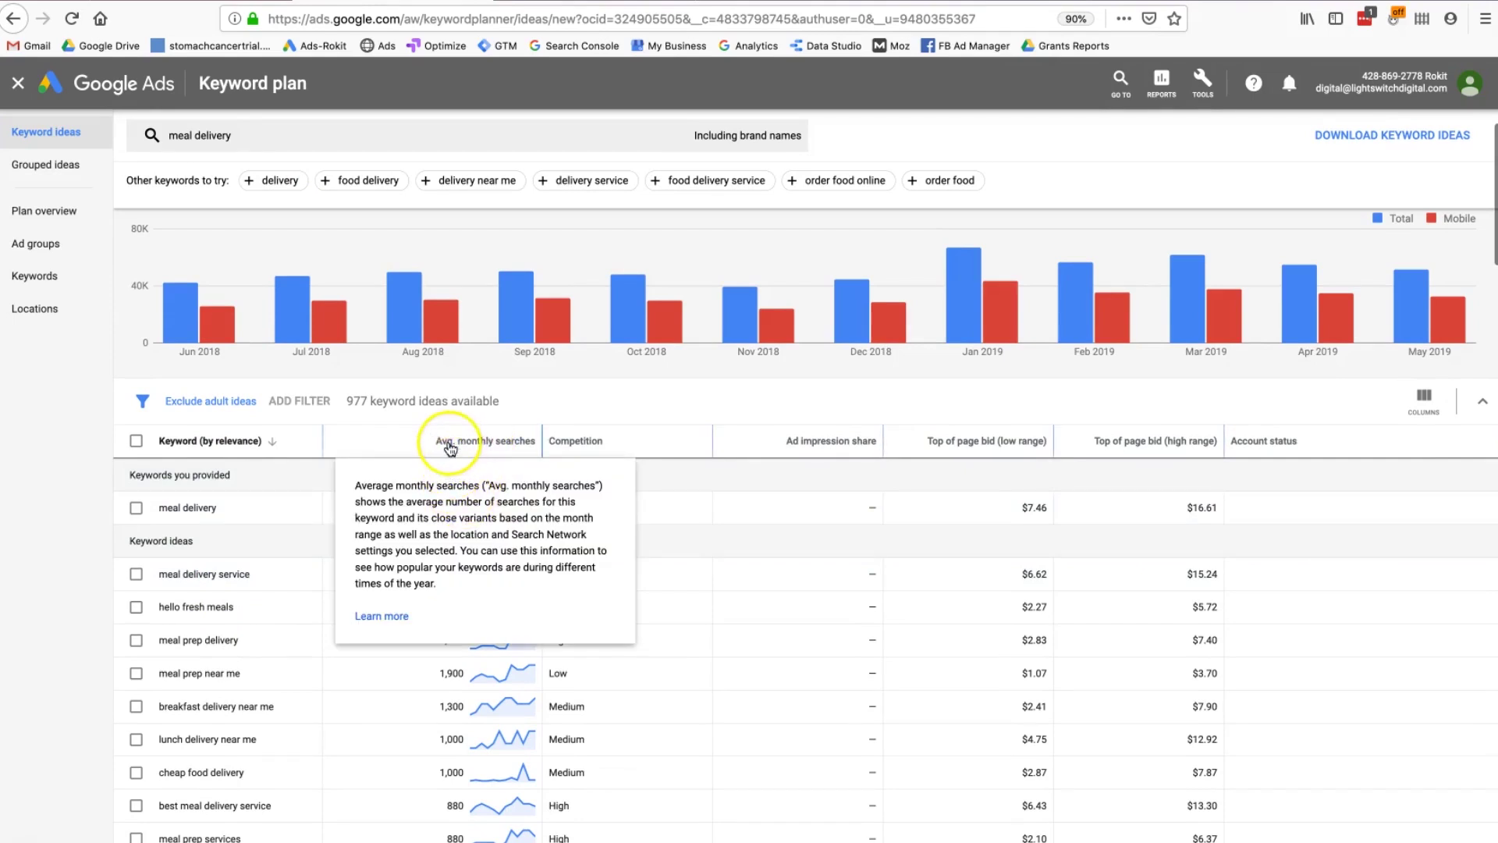
pyautogui.click(496, 499)
pyautogui.doubleClick(563, 511)
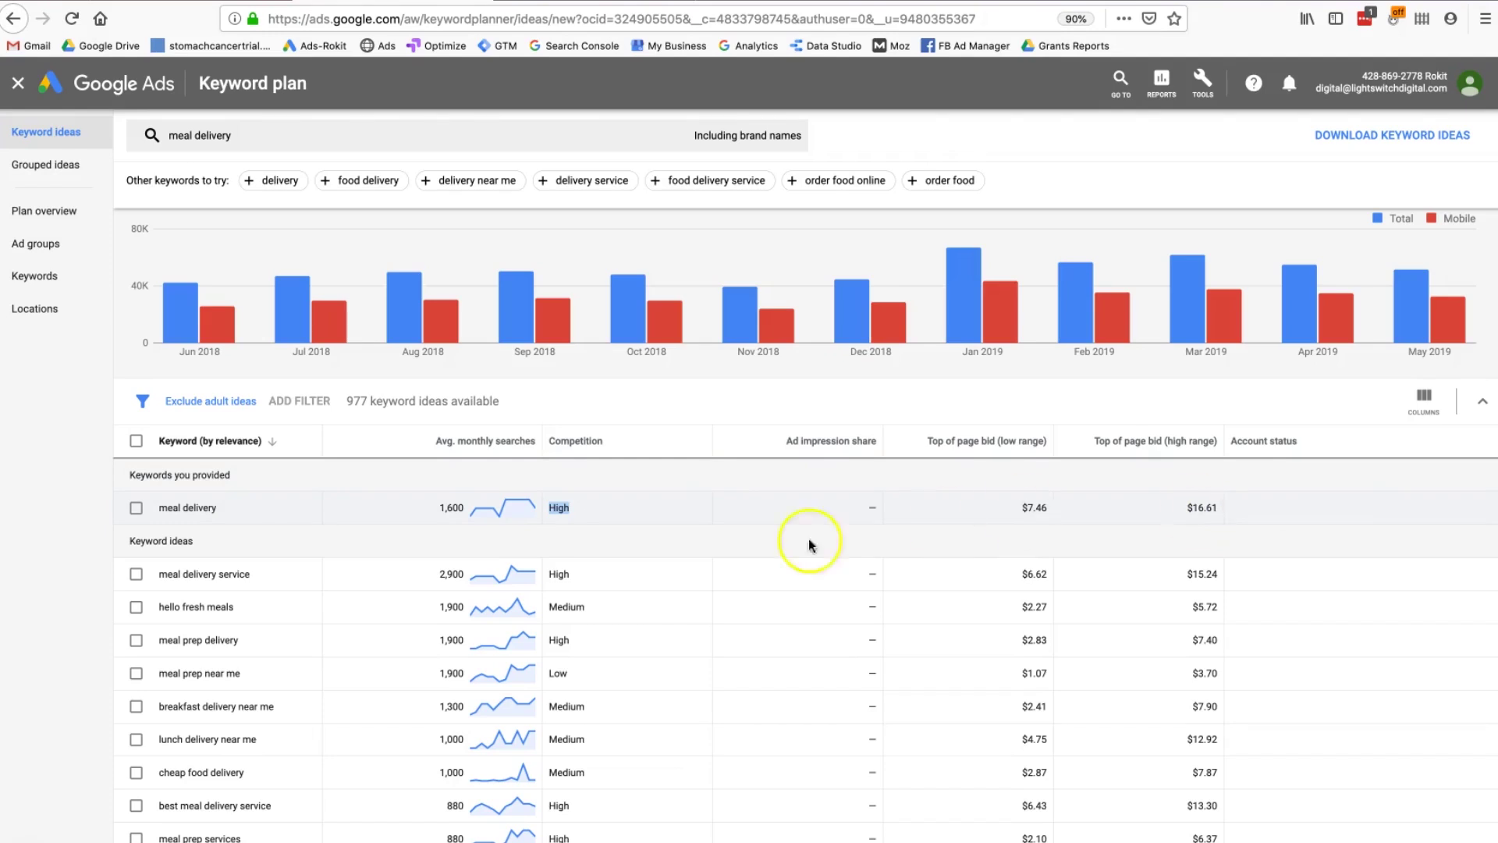
pyautogui.click(564, 509)
pyautogui.doubleClick(563, 509)
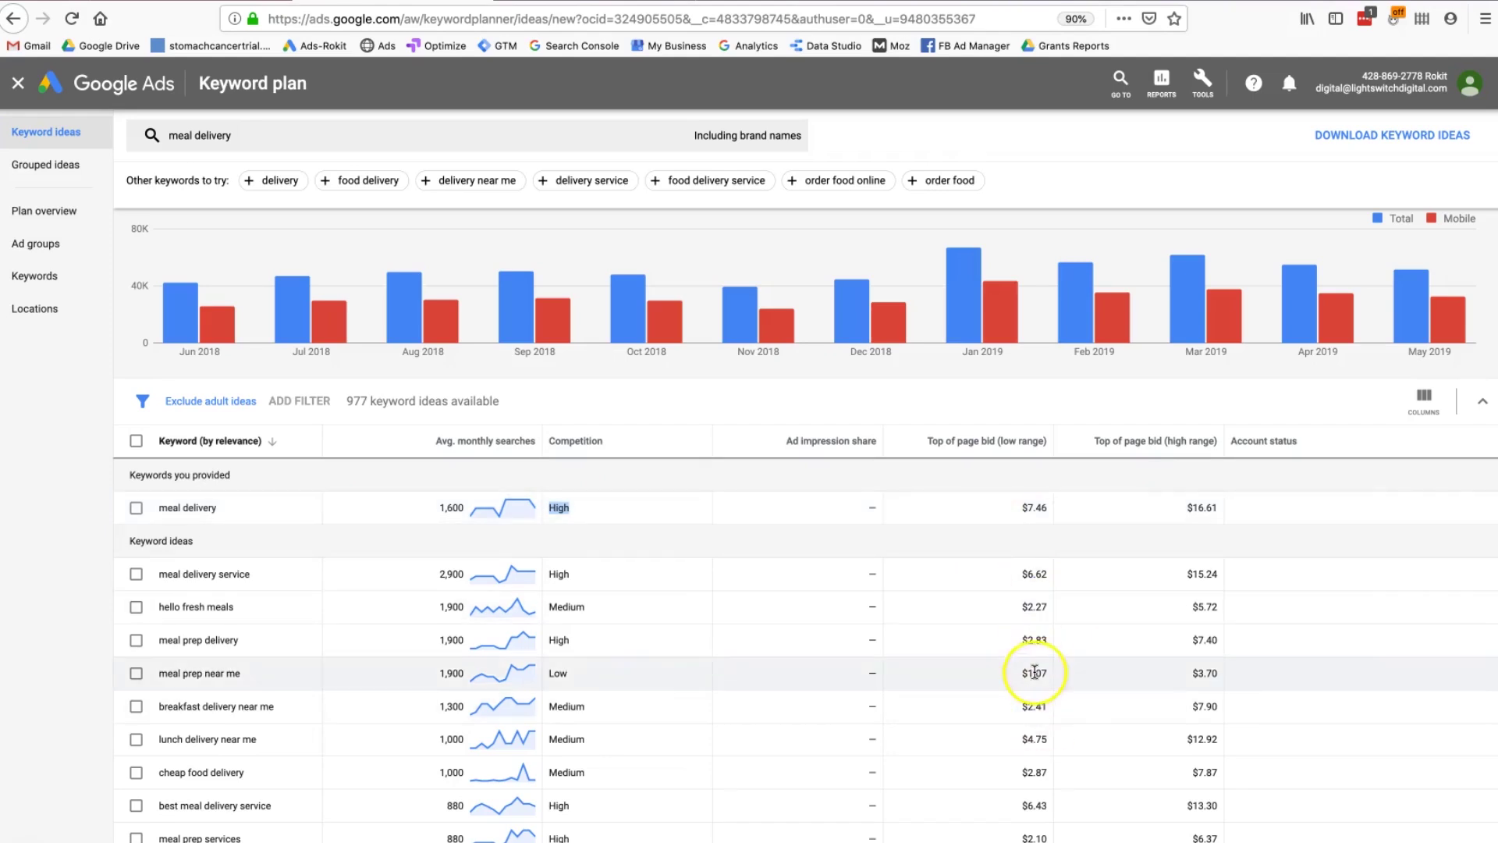
pyautogui.scroll(-1, 1034, 671)
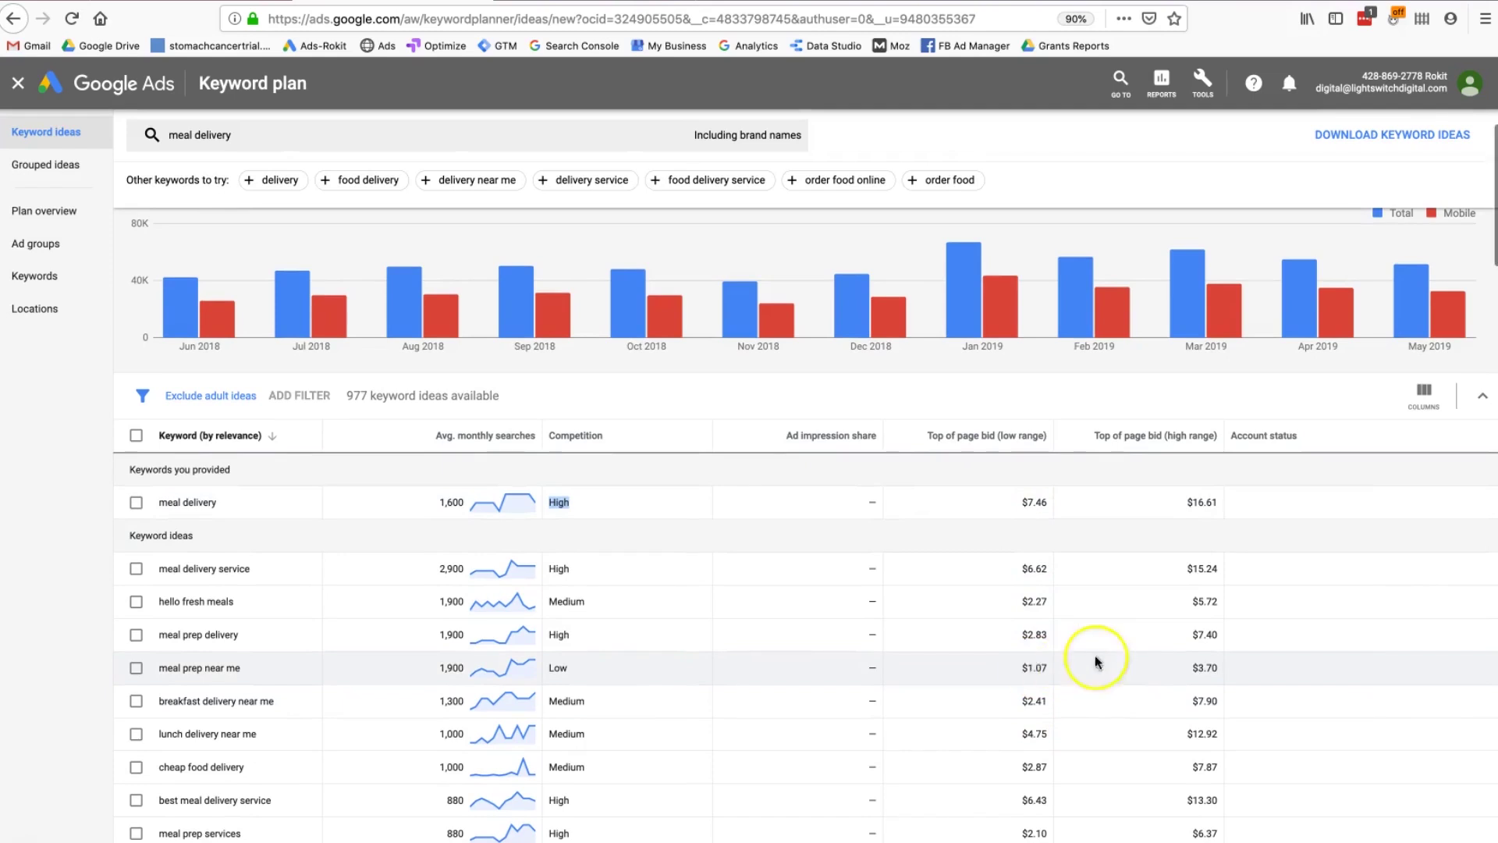
pyautogui.scroll(-3, 1169, 668)
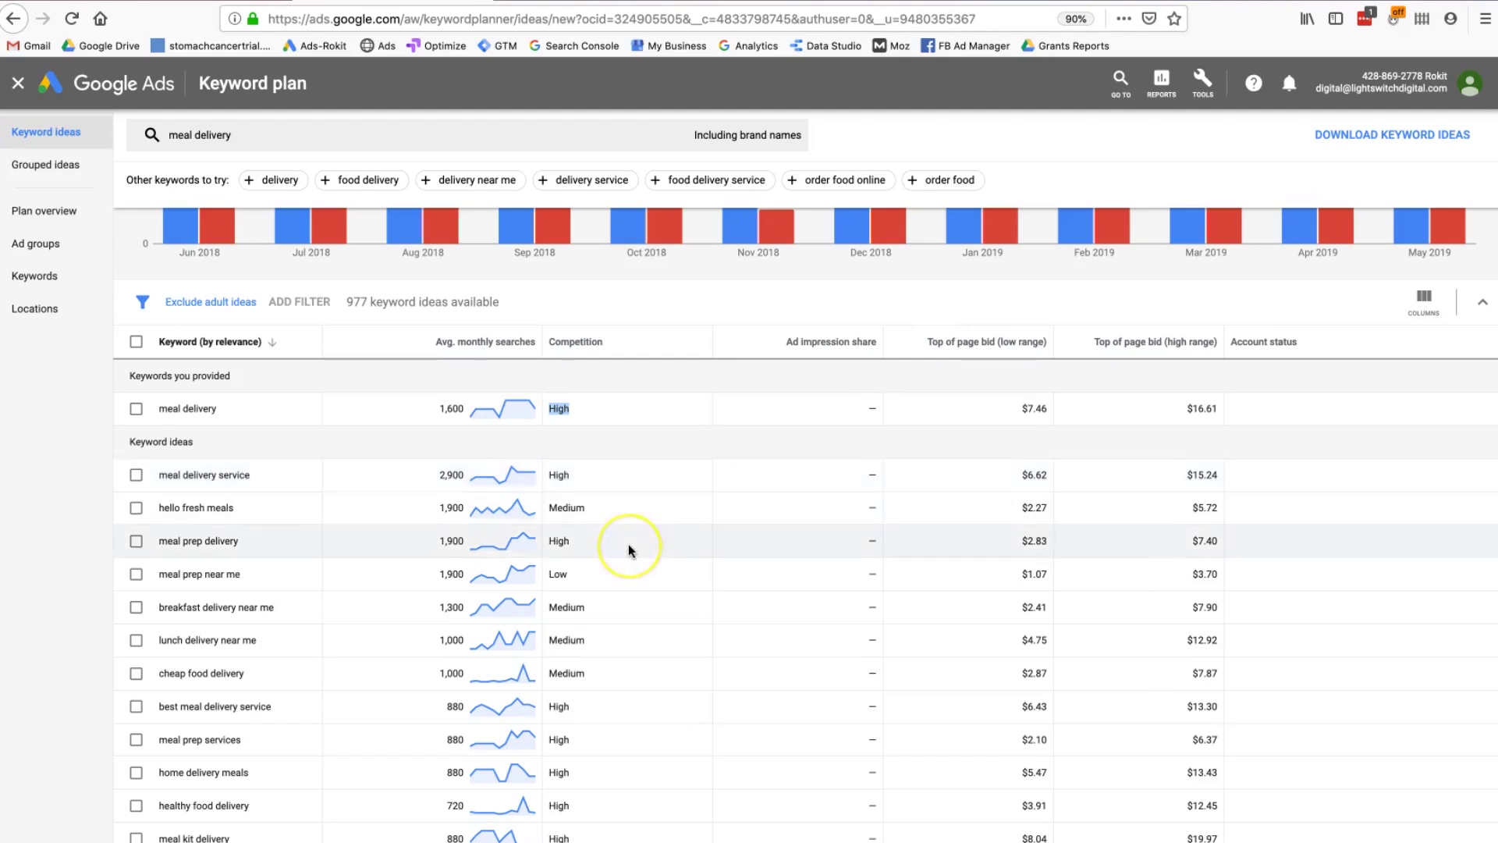
pyautogui.scroll(3, 629, 545)
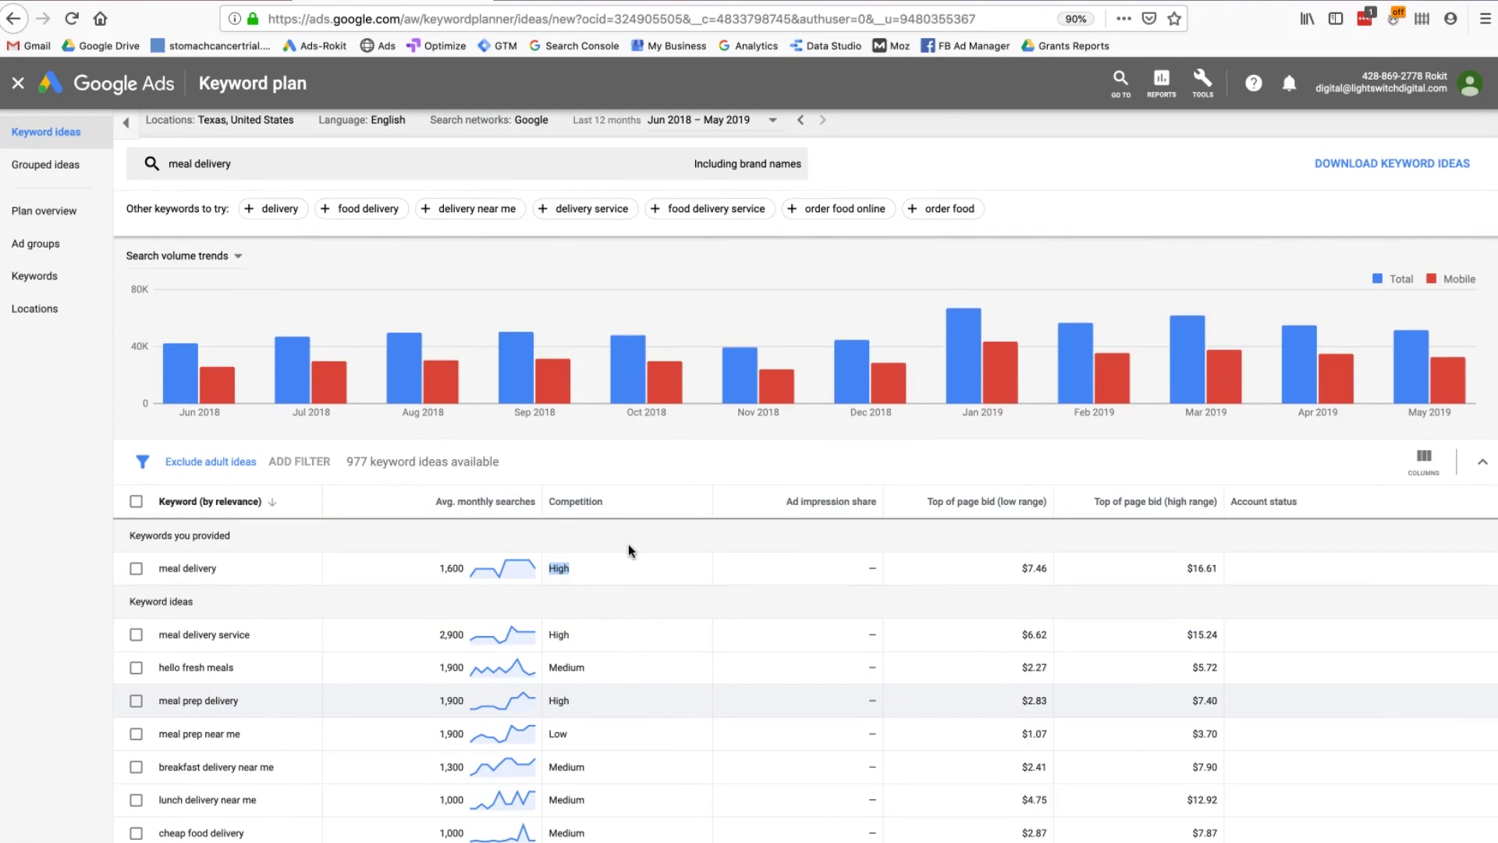
pyautogui.scroll(-1, 629, 545)
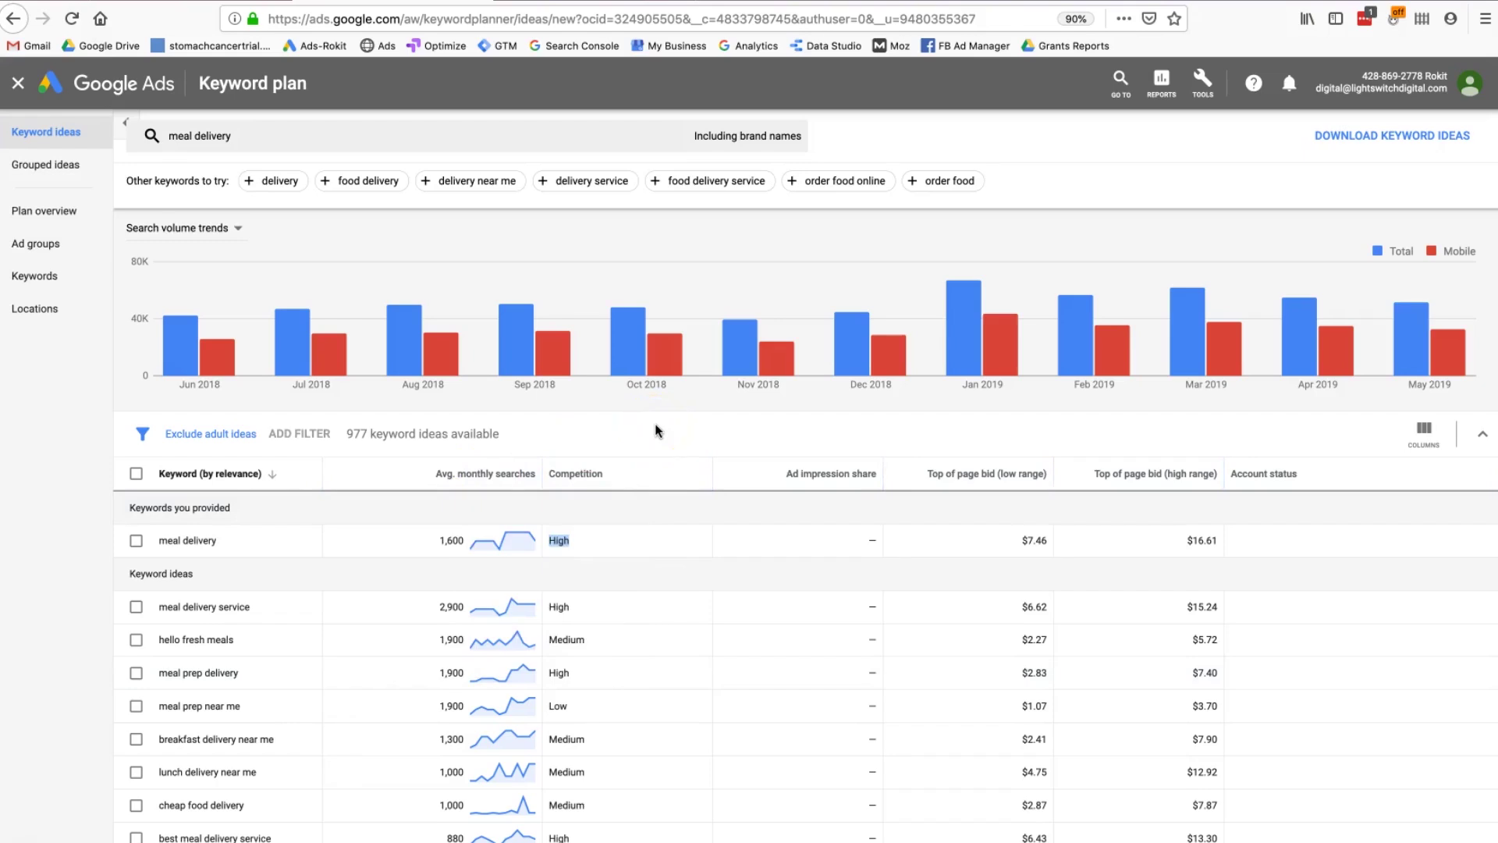
pyautogui.click(441, 541)
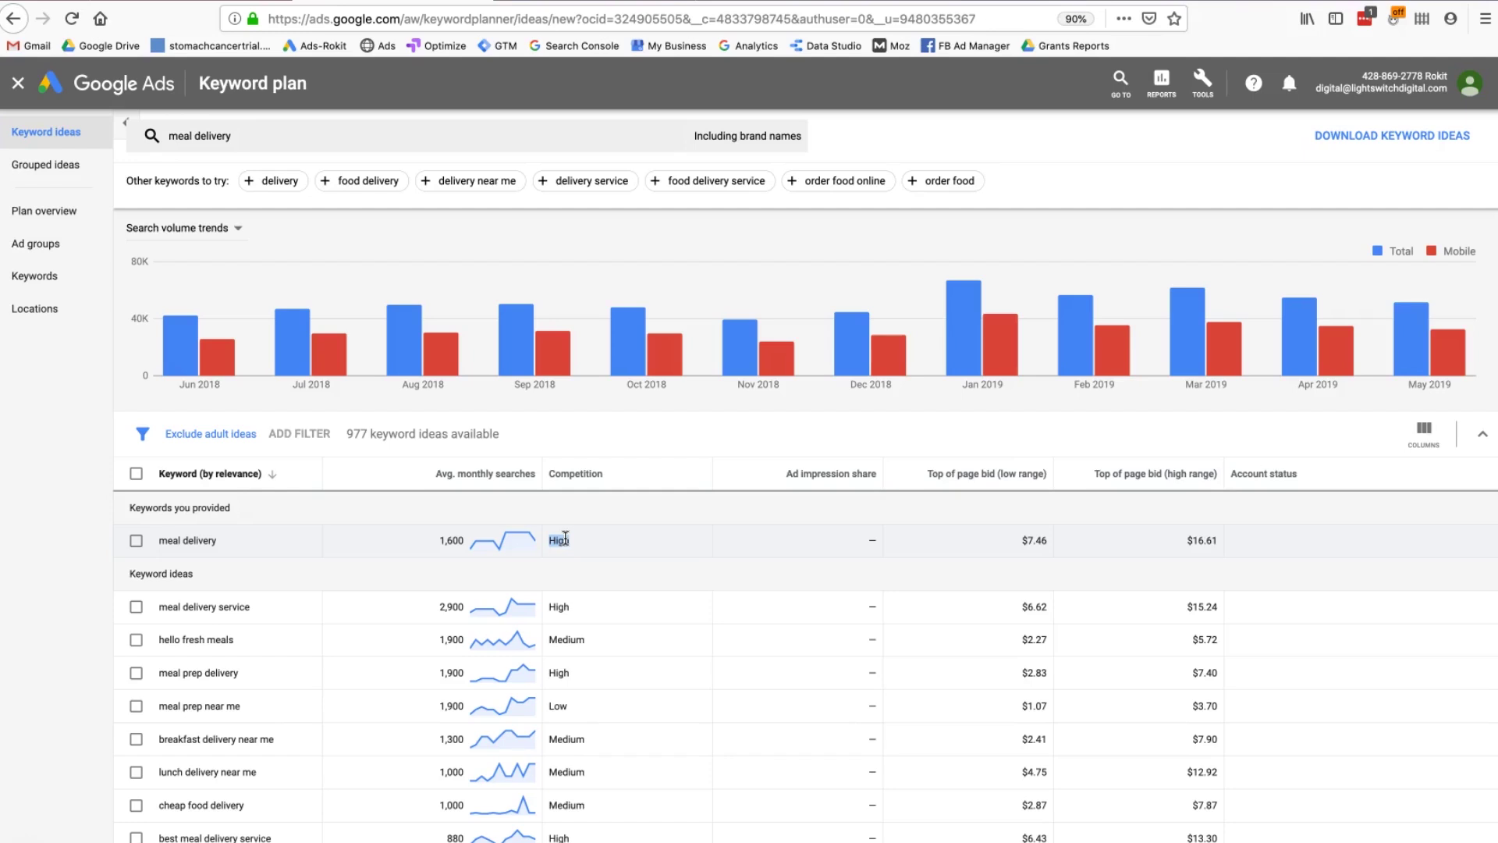
pyautogui.scroll(1, 565, 537)
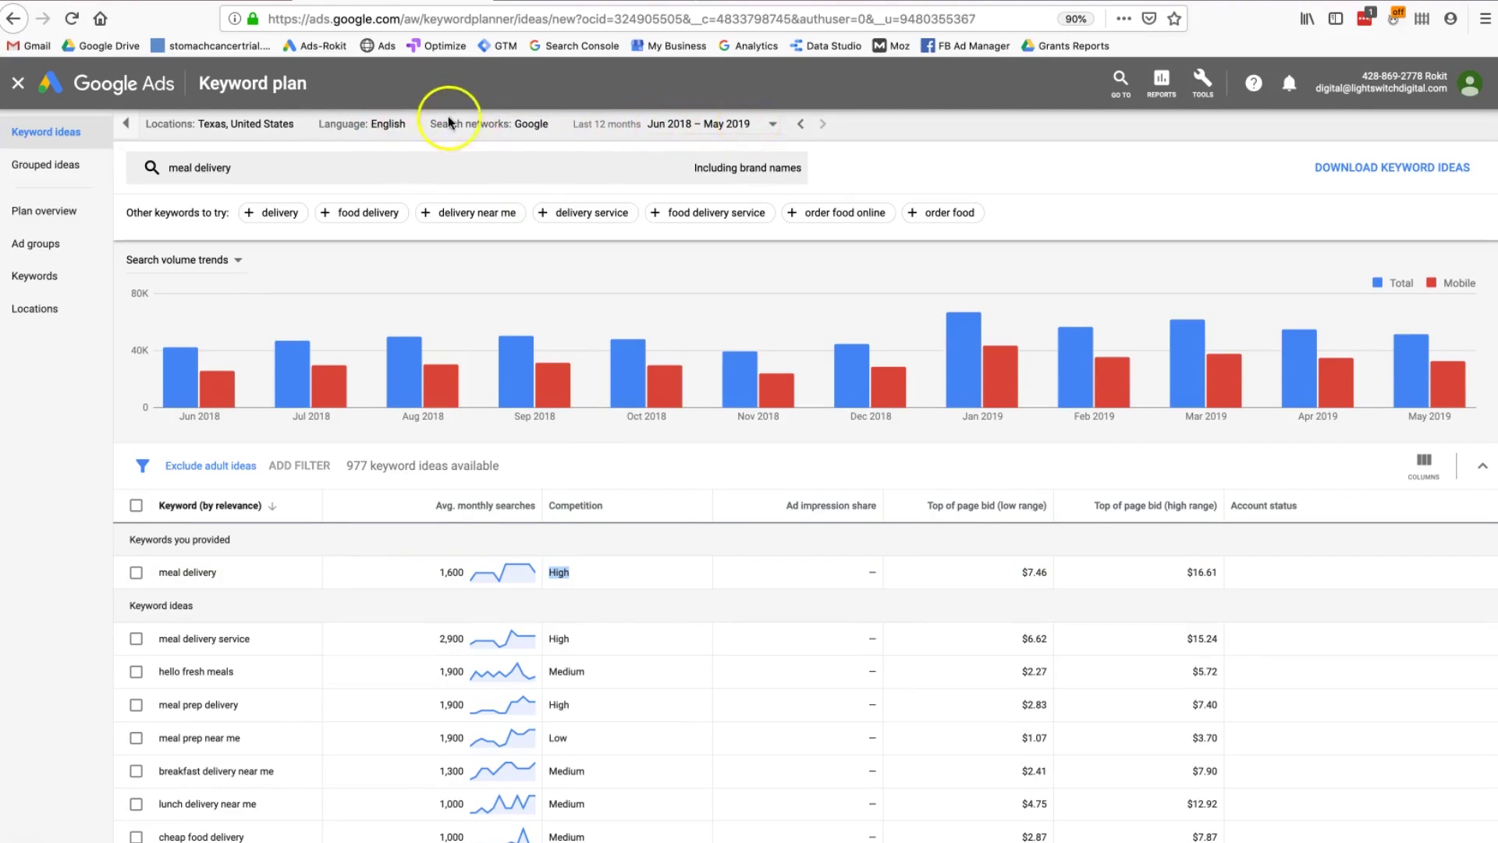
# Step: Check which location the keyword plan targets, close the location settings without changes, and return to the "meal delivery" metrics
pyautogui.click(305, 124)
pyautogui.click(414, 386)
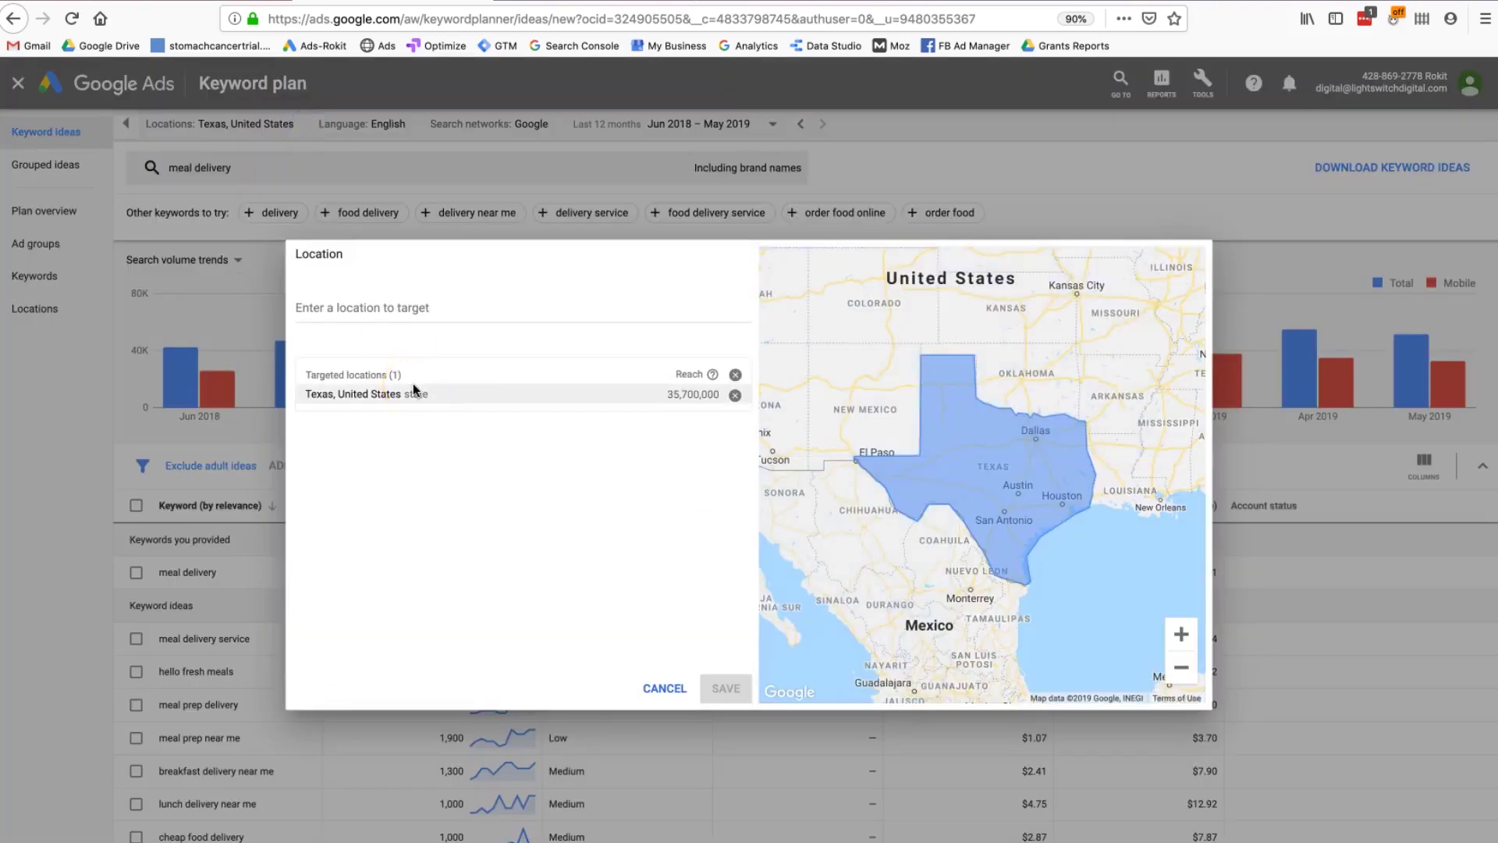
pyautogui.click(539, 581)
pyautogui.click(652, 688)
pyautogui.click(652, 687)
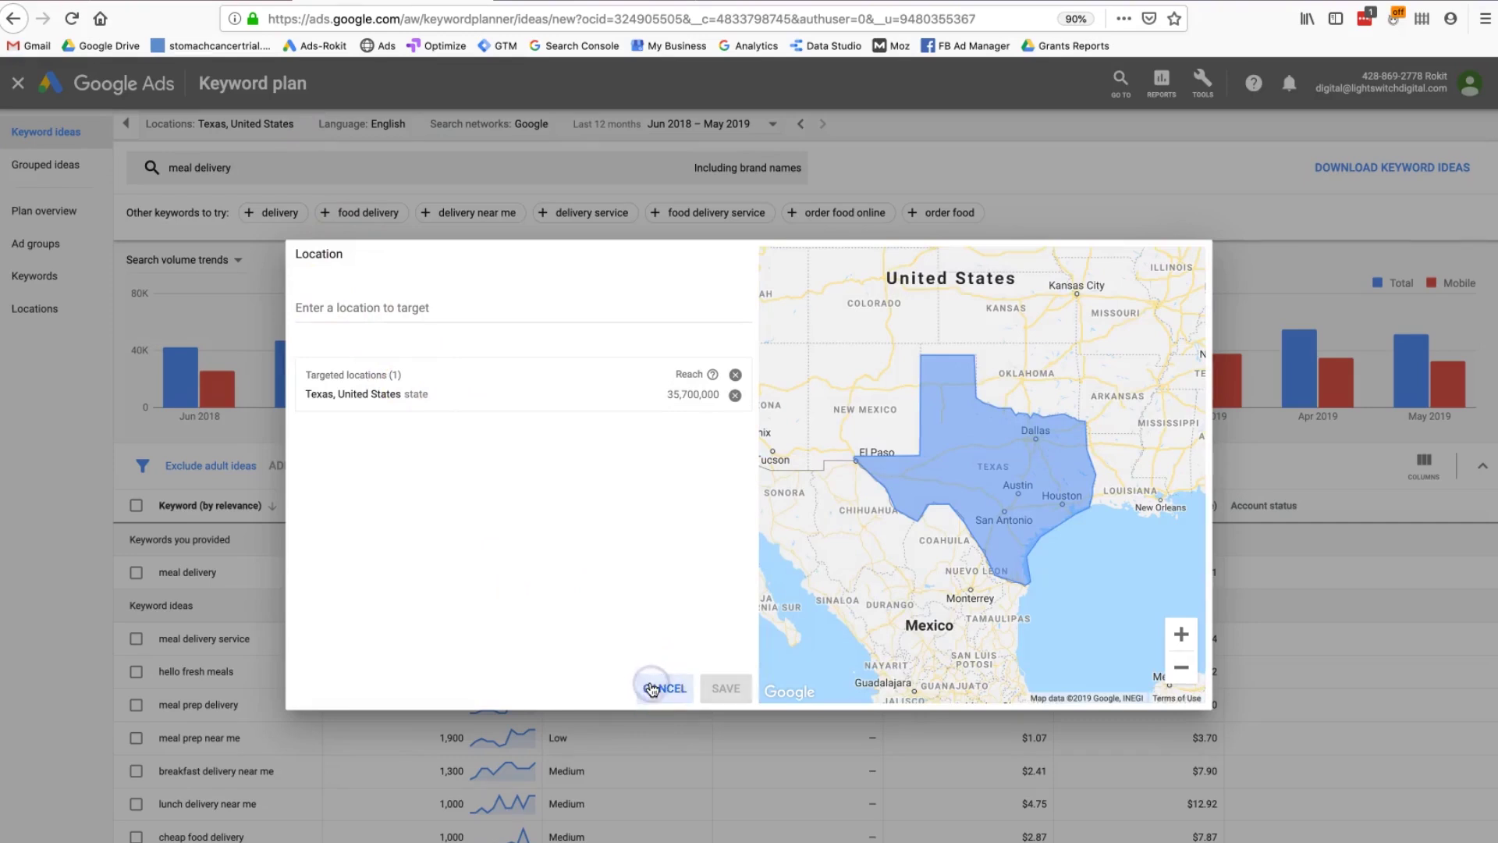
pyautogui.click(450, 569)
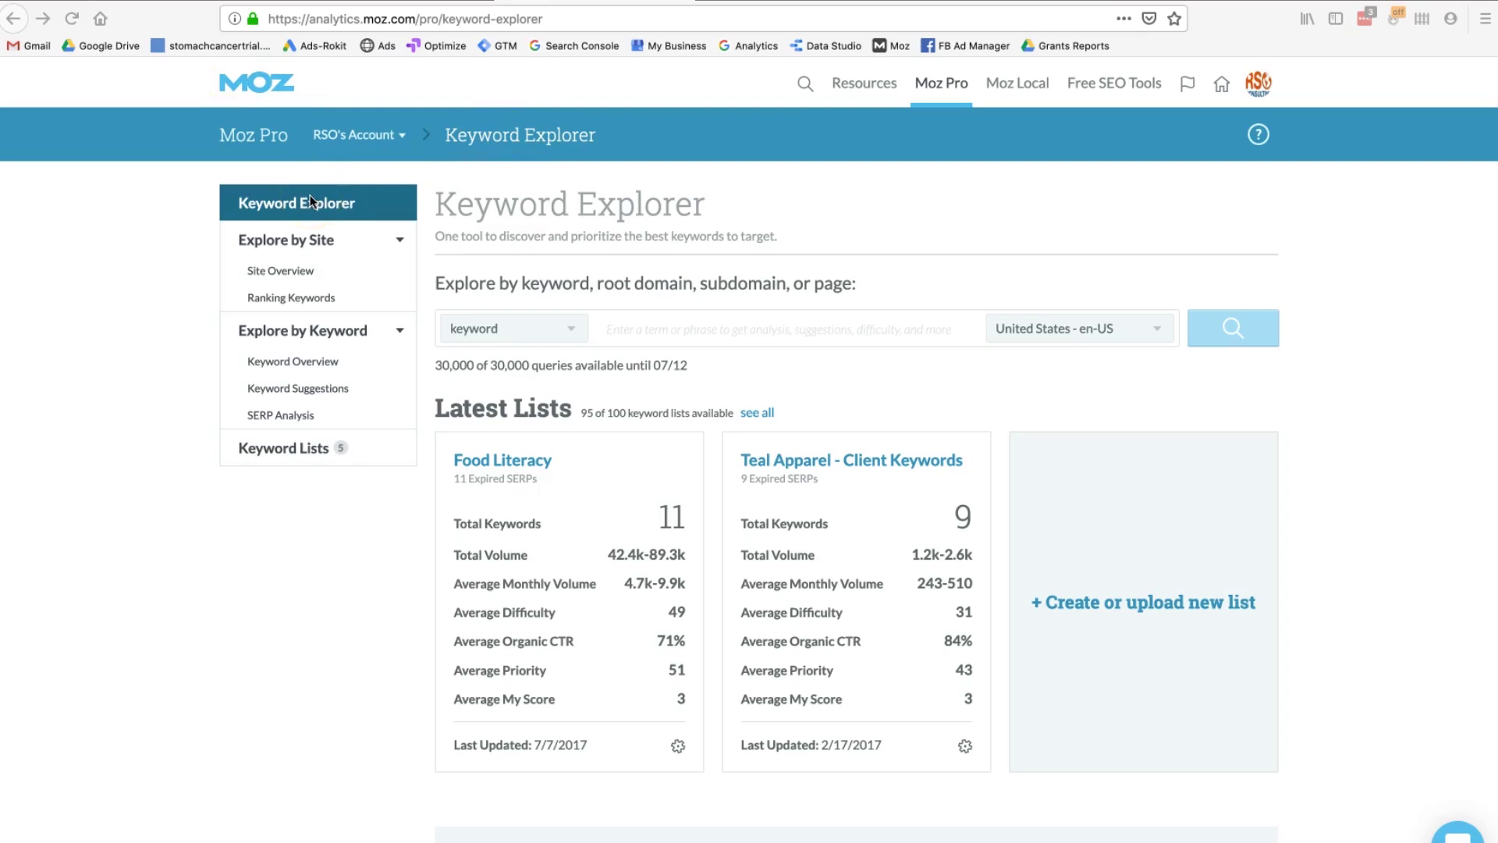
# Step: Switch to Moz Keyword Explorer and search for the keyword "meal delivery" with the United States - en-US locale
pyautogui.click(630, 329)
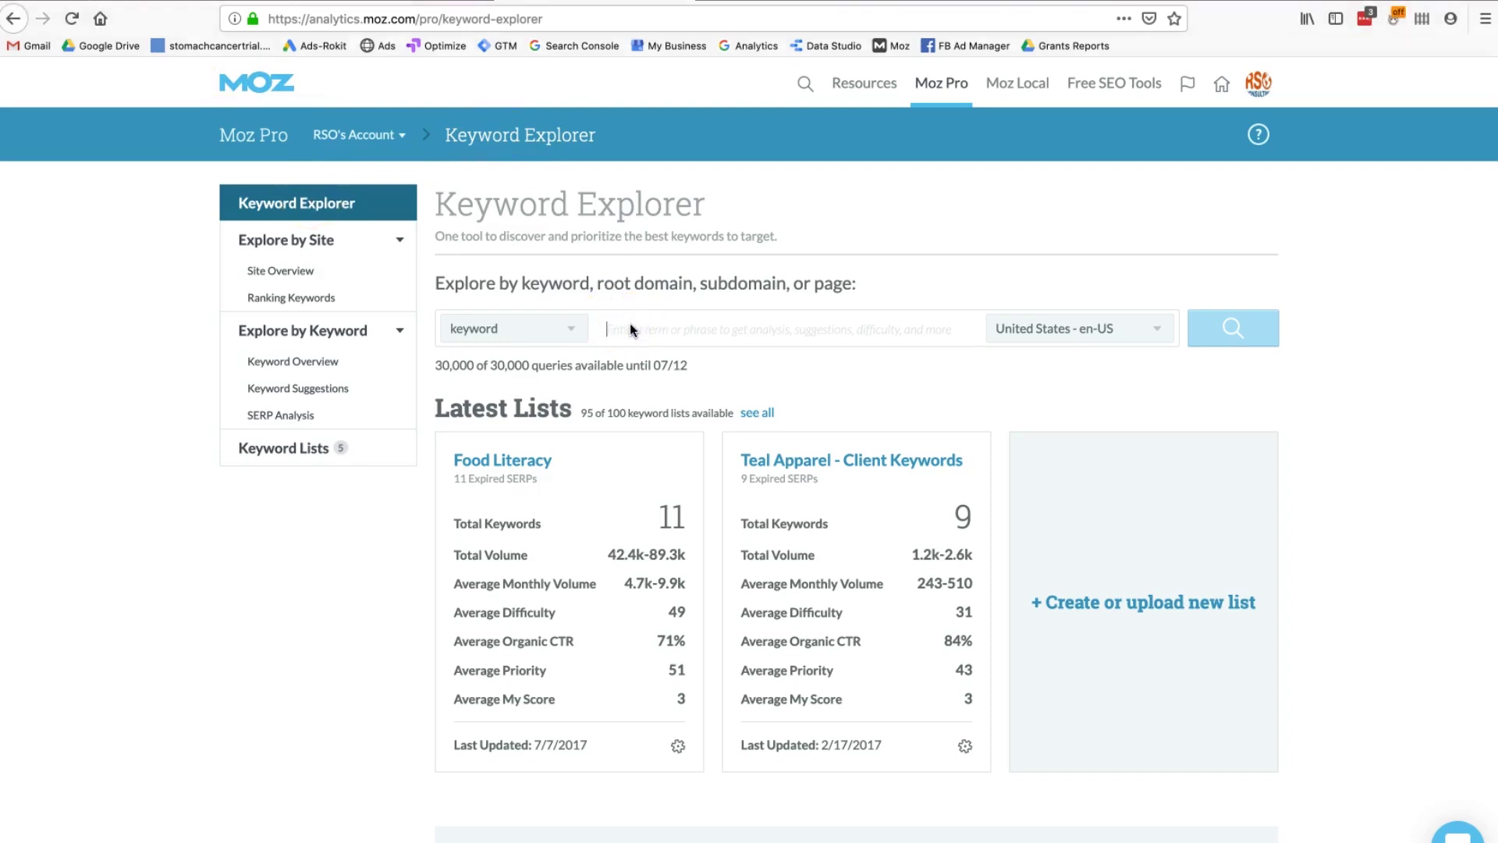
pyautogui.write('meal delivery')
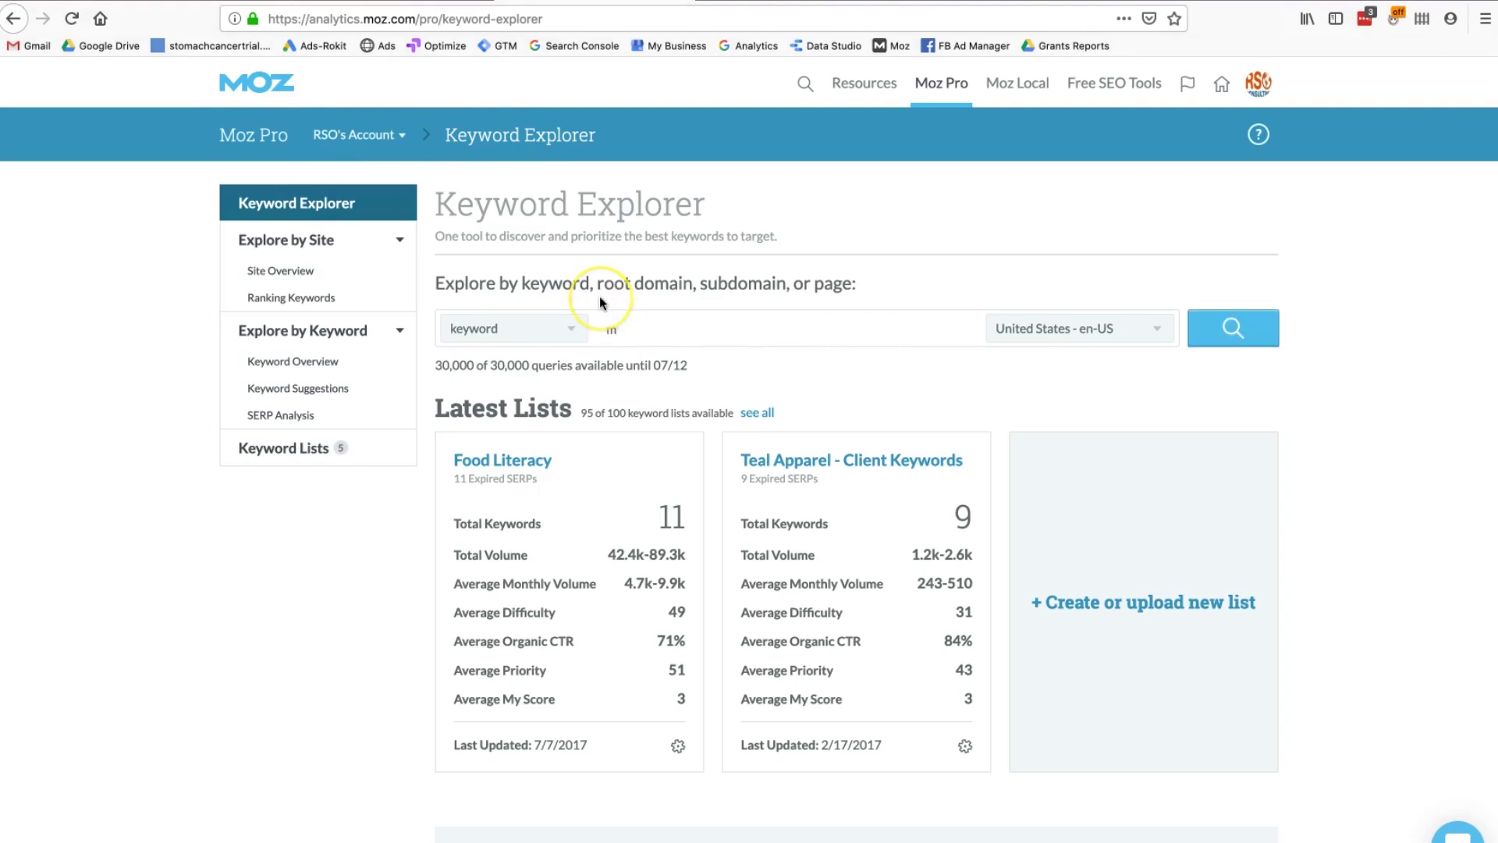
pyautogui.click(1222, 334)
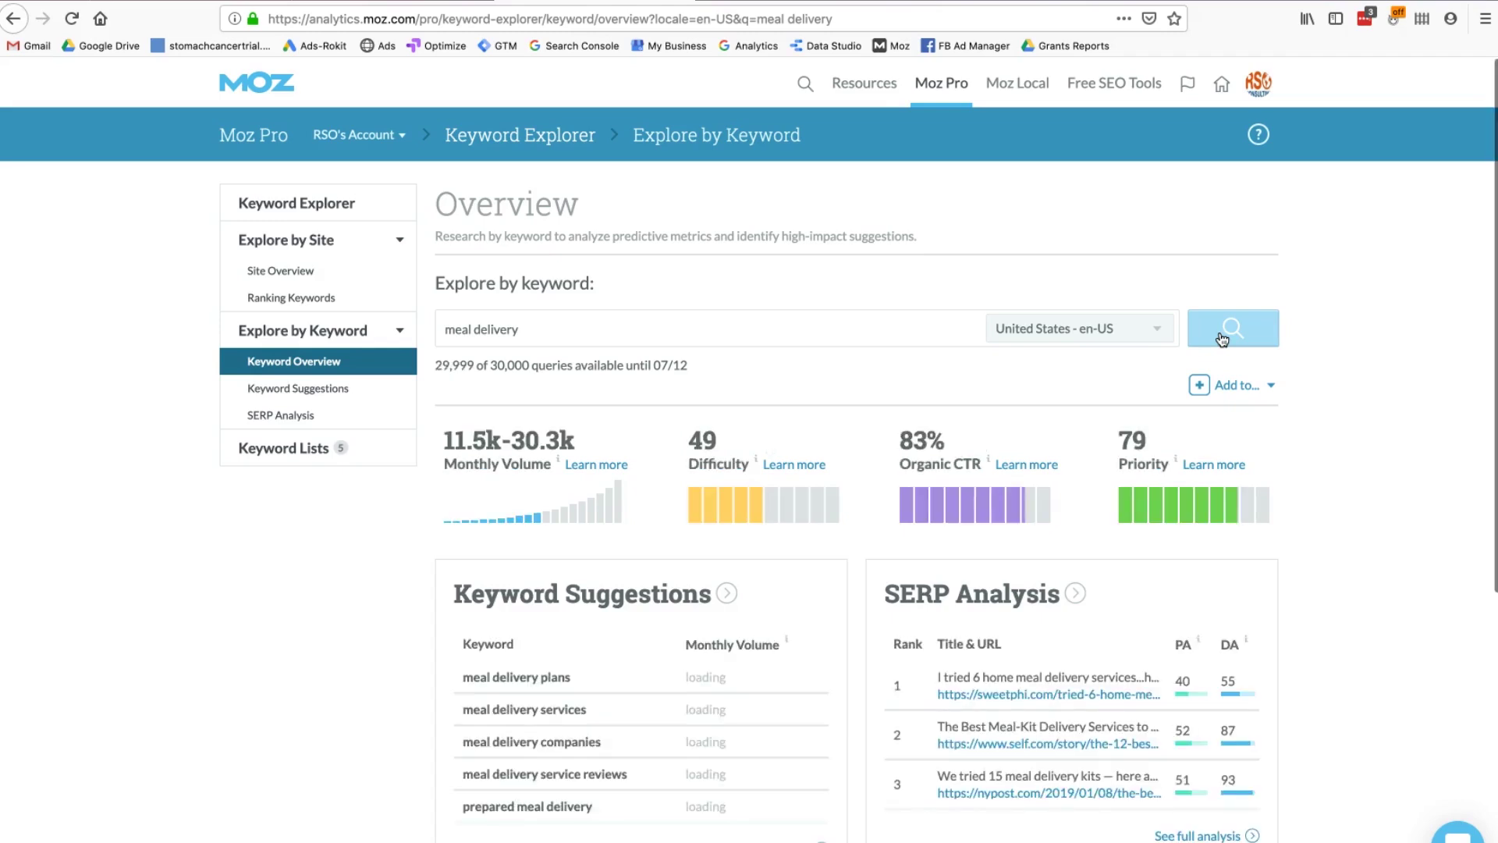
# Step: View the available search locales, then examine the monthly volume and difficulty metrics for "meal delivery"
pyautogui.click(1155, 332)
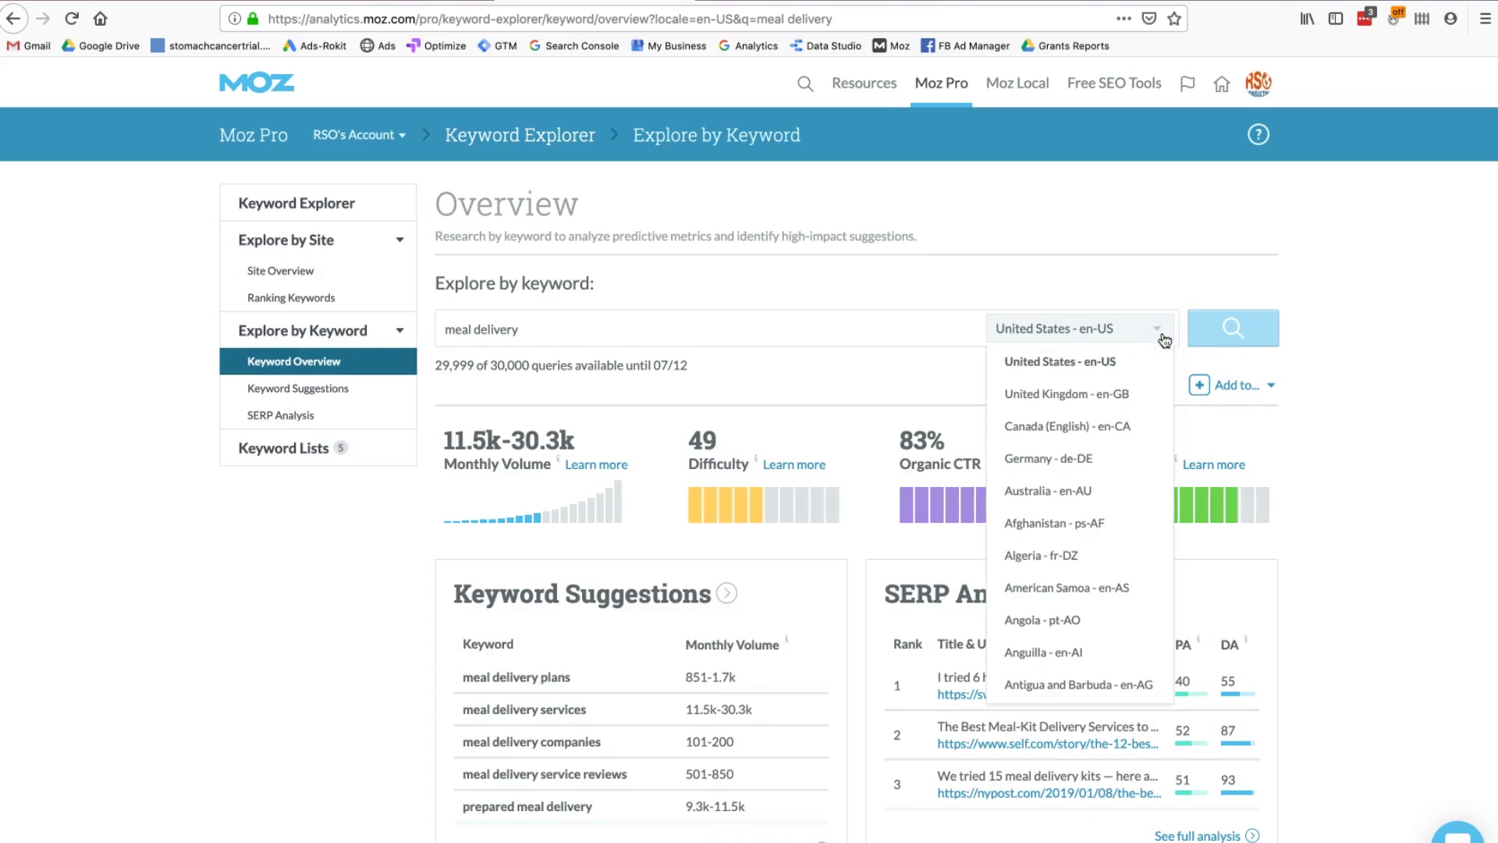
pyautogui.click(1354, 452)
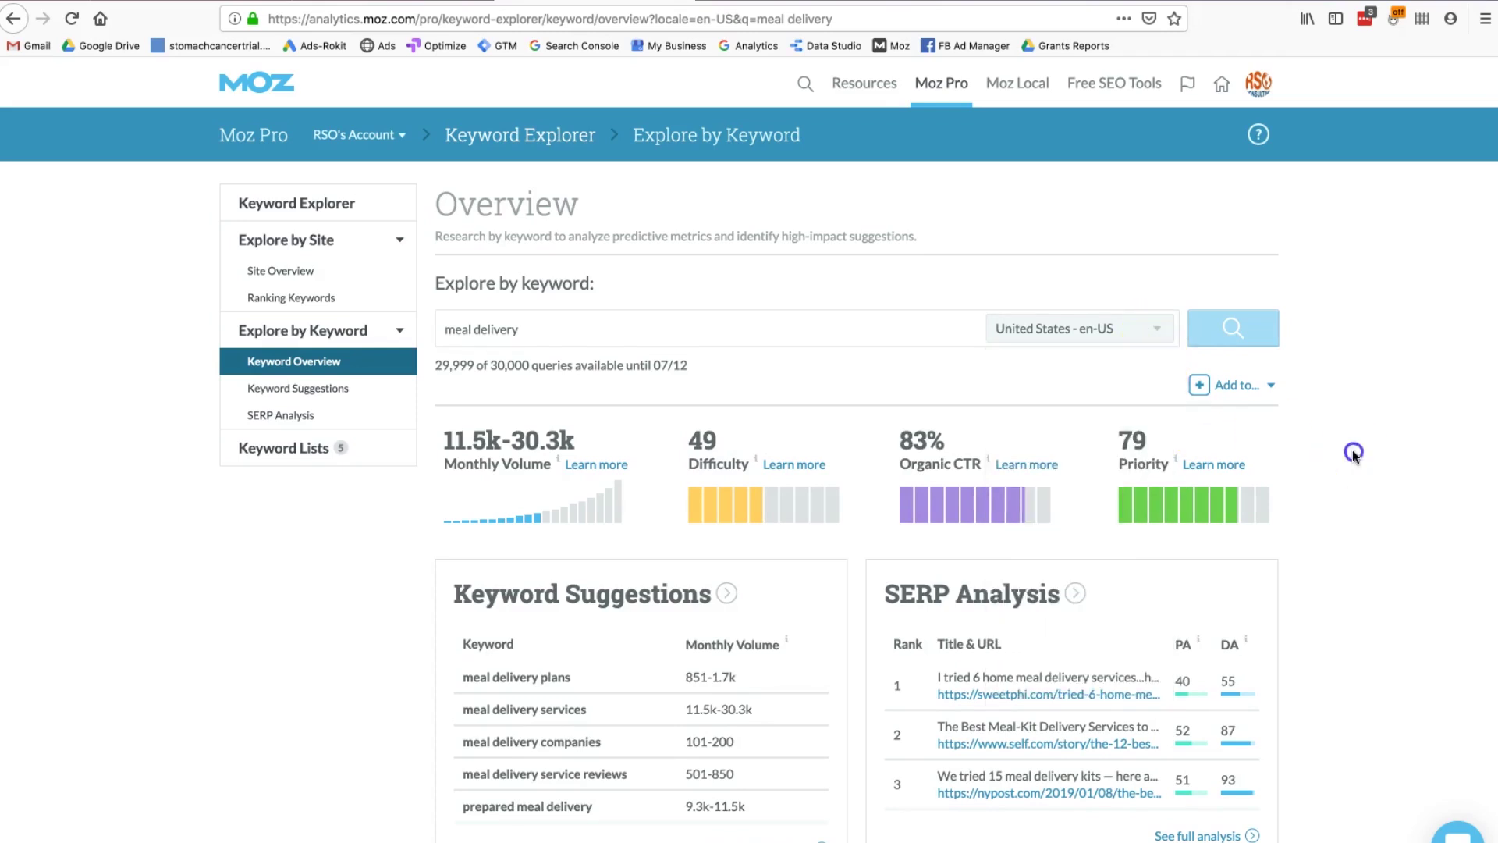
pyautogui.scroll(-1, 1354, 452)
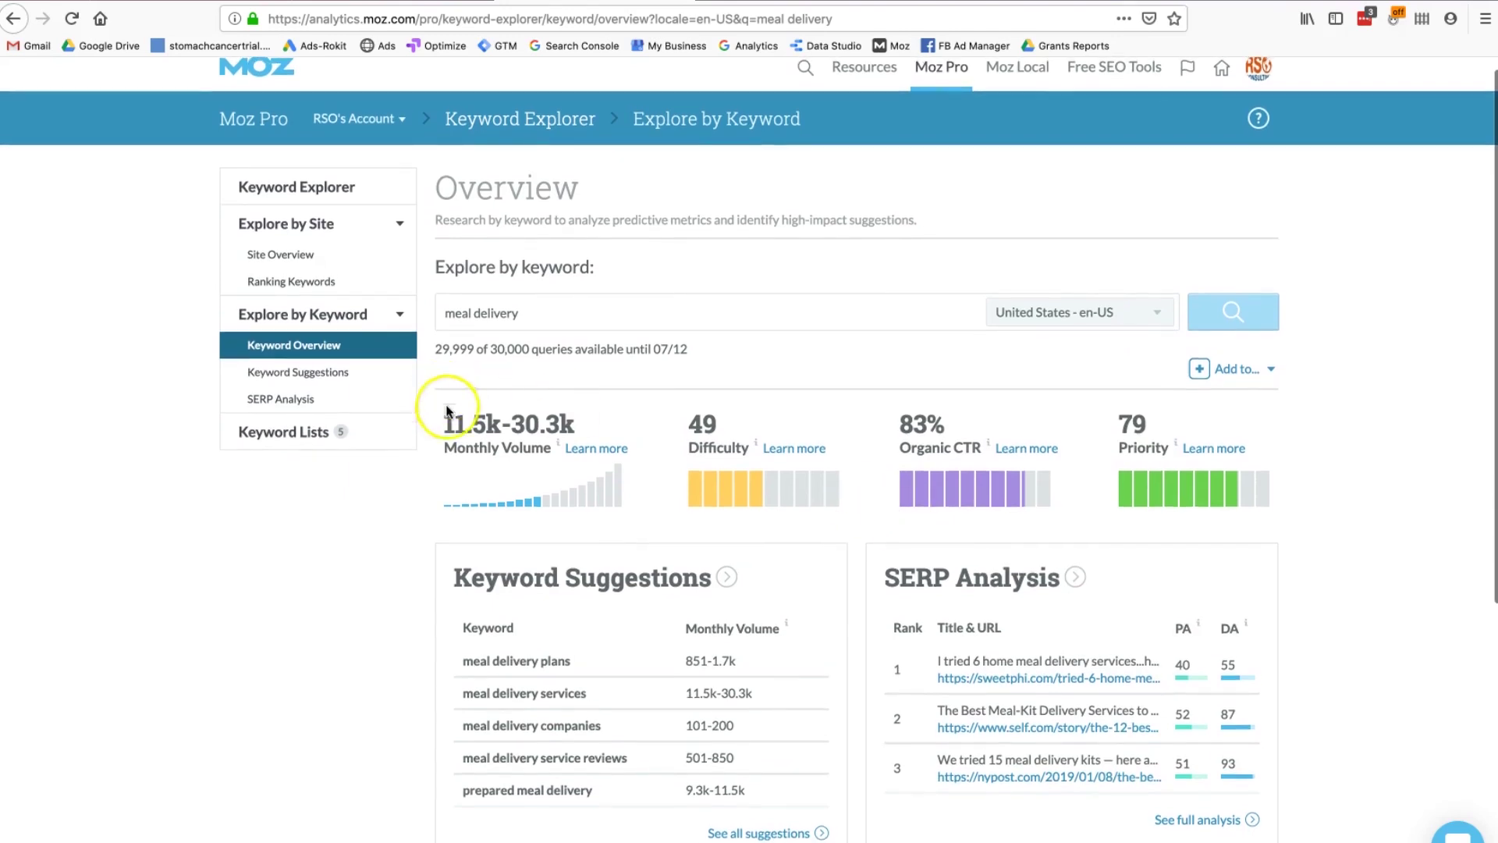
pyautogui.moveTo(455, 421); pyautogui.dragTo(518, 422)
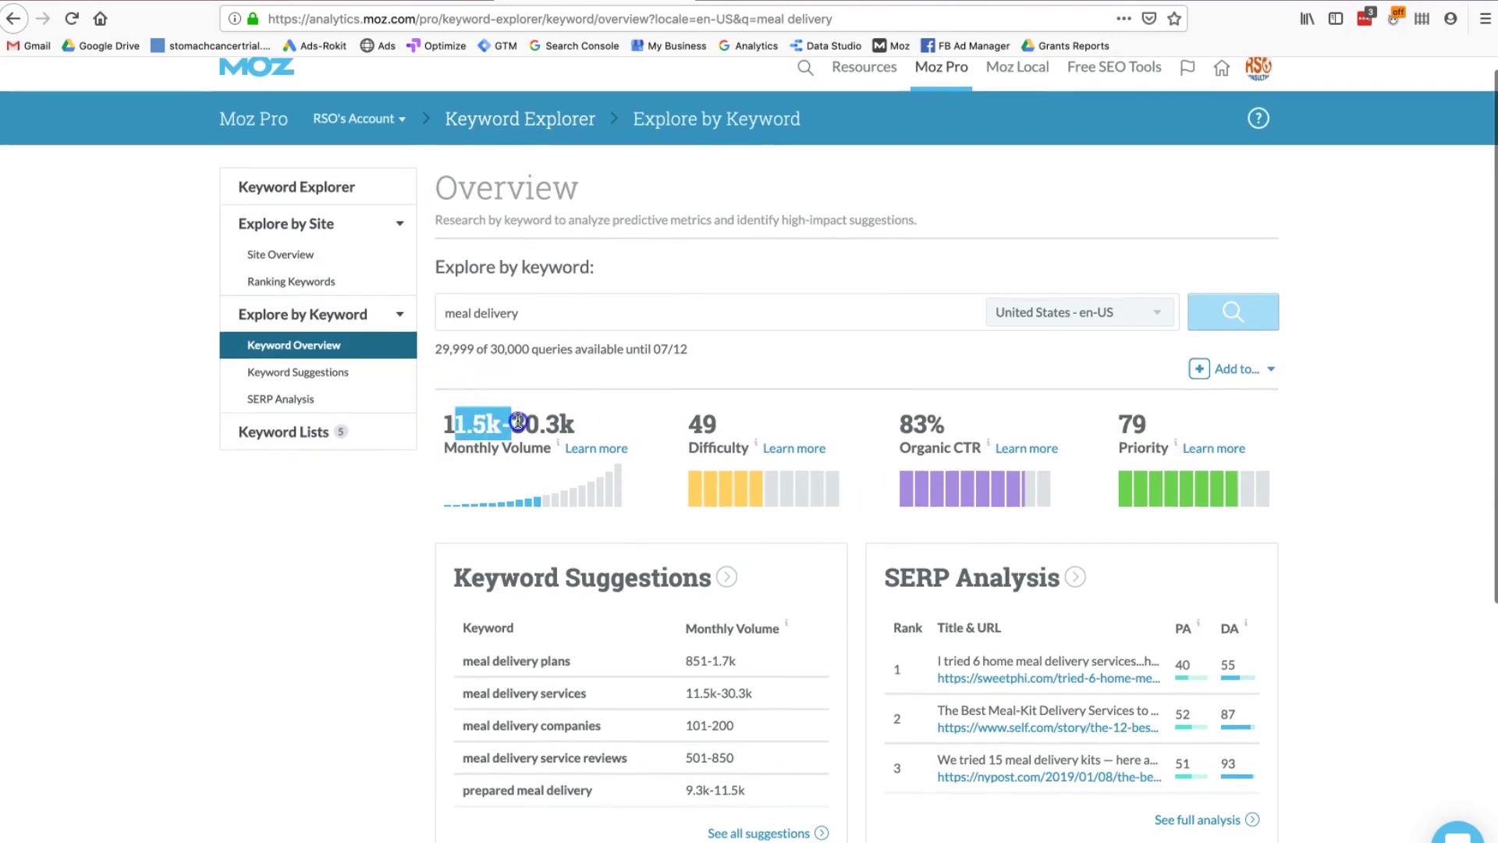
pyautogui.click(518, 421)
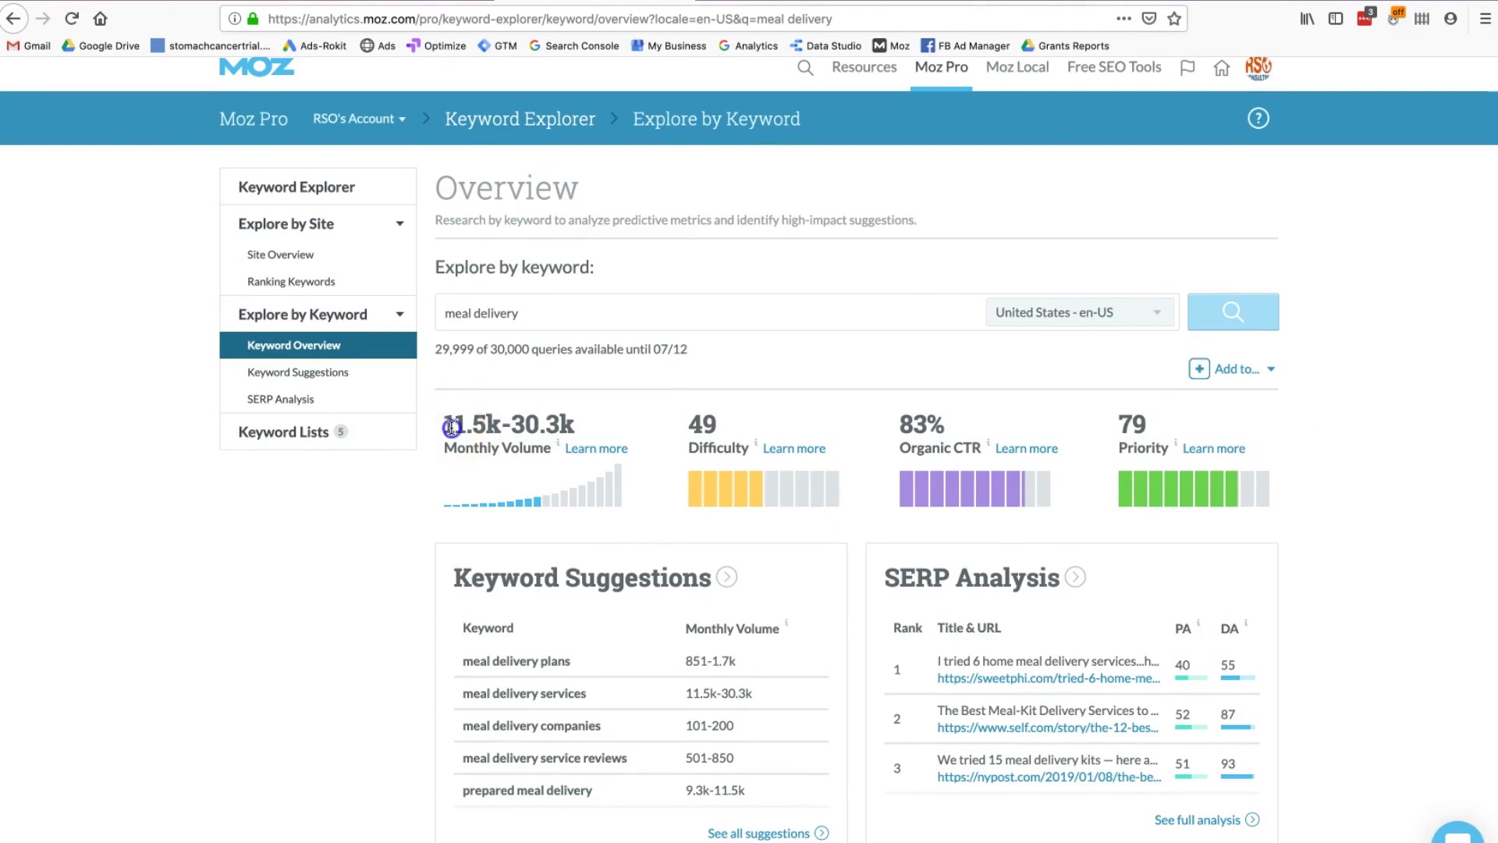
pyautogui.click(515, 429)
pyautogui.click(535, 426)
pyautogui.click(561, 471)
pyautogui.moveTo(756, 445)
# Step: Examine the keyword suggestions with their monthly volumes, plus the SERP analysis and mentions for "meal delivery"
pyautogui.scroll(-2, 814, 425)
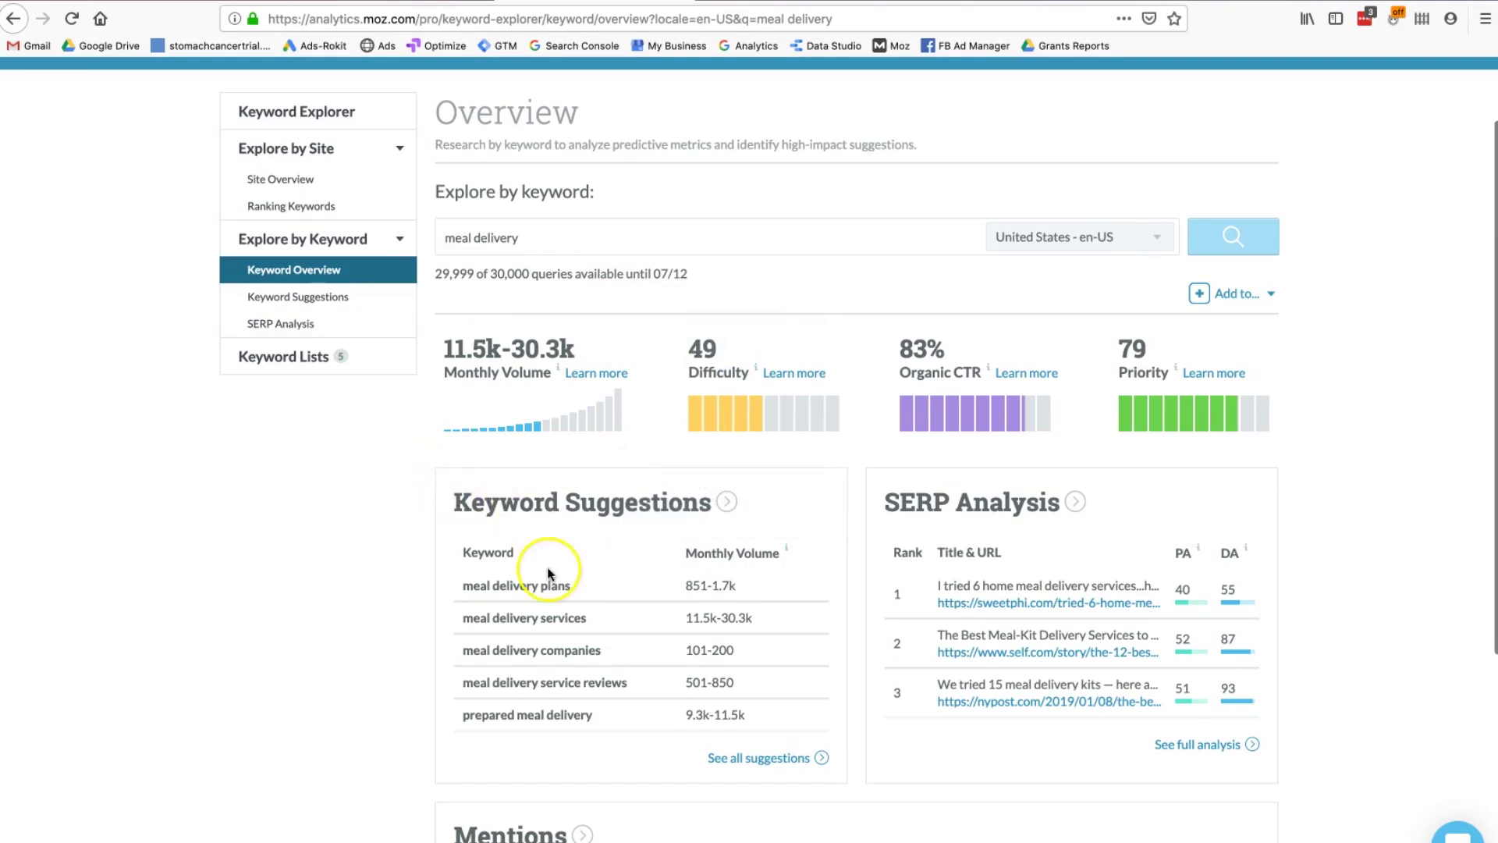
pyautogui.scroll(-2, 549, 574)
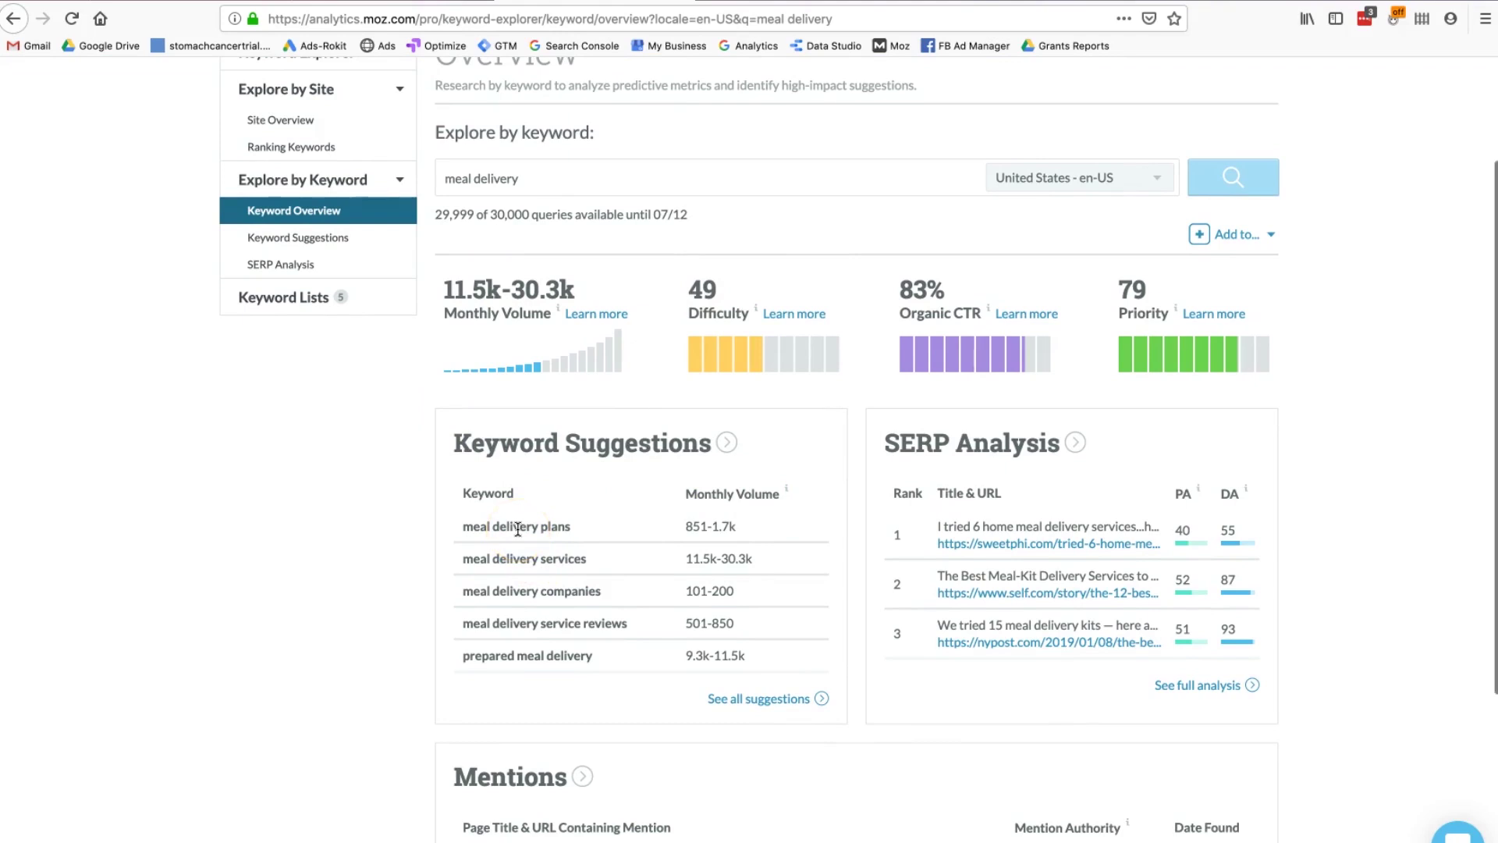
pyautogui.scroll(-3, 518, 529)
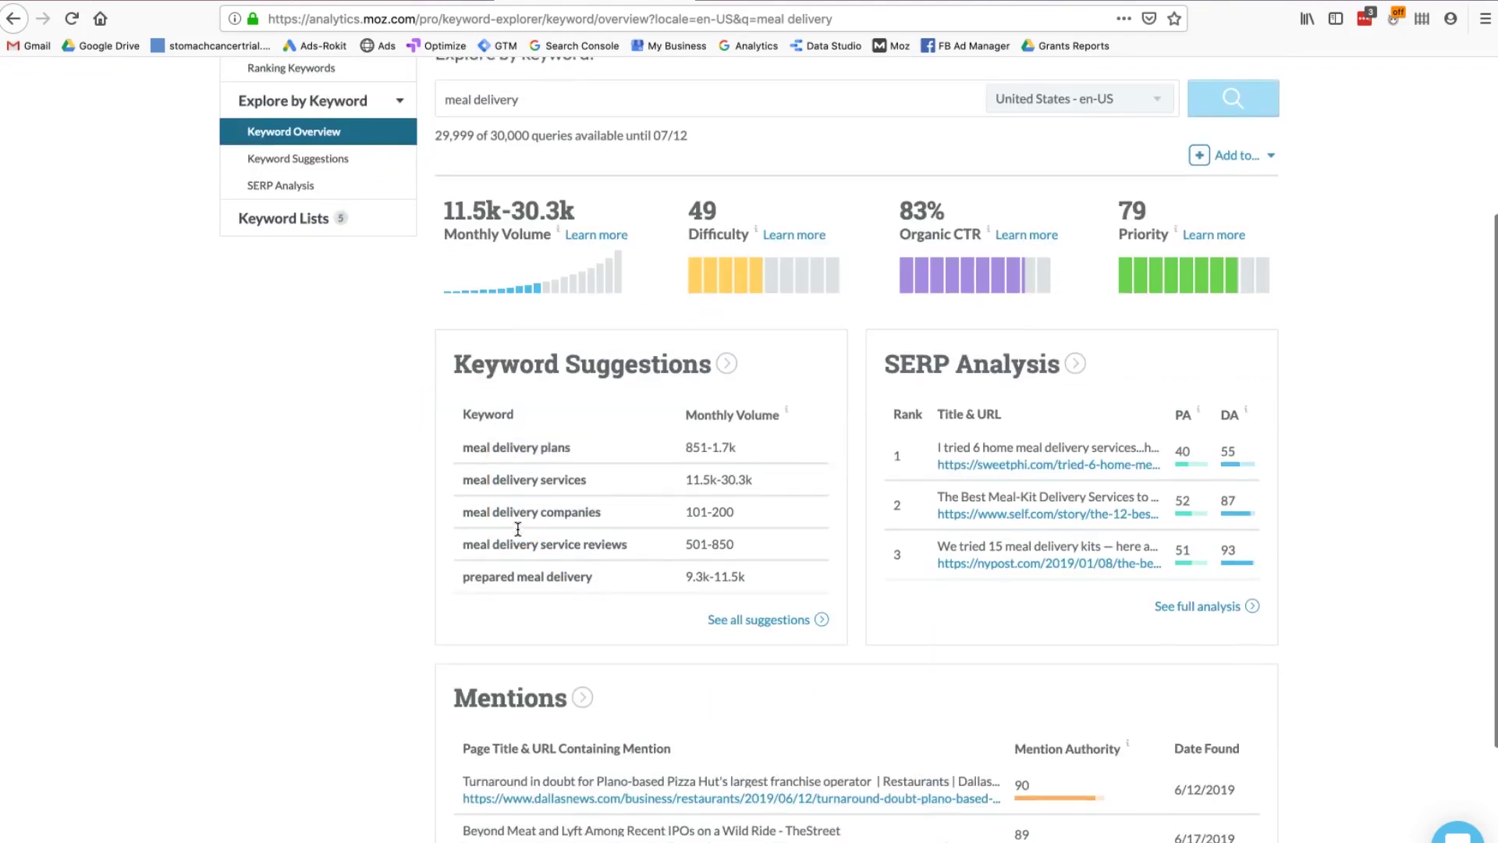
pyautogui.moveTo(463, 447); pyautogui.dragTo(564, 442)
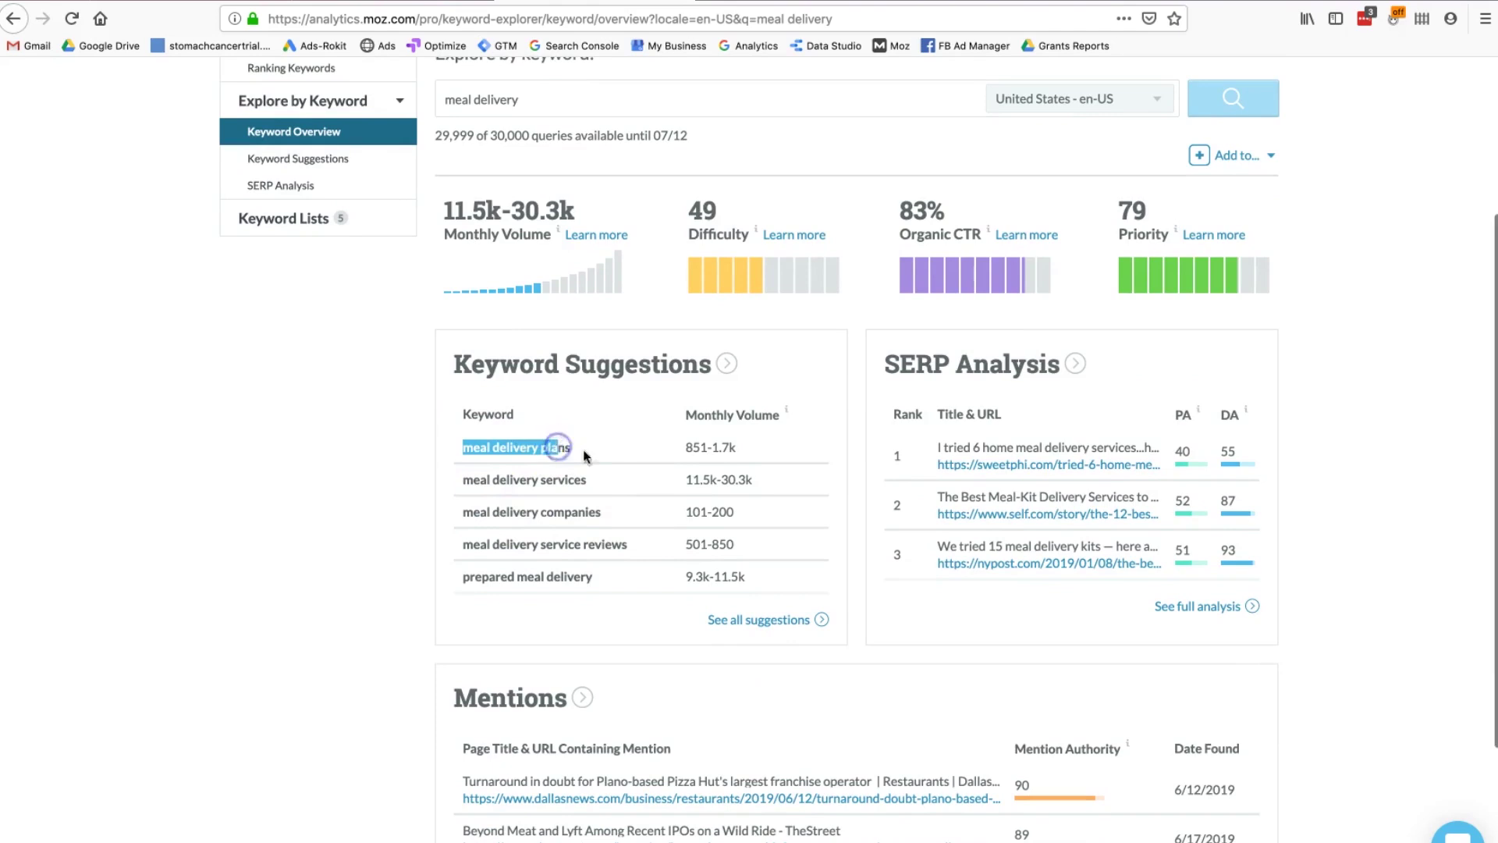
pyautogui.click(536, 477)
pyautogui.doubleClick(536, 478)
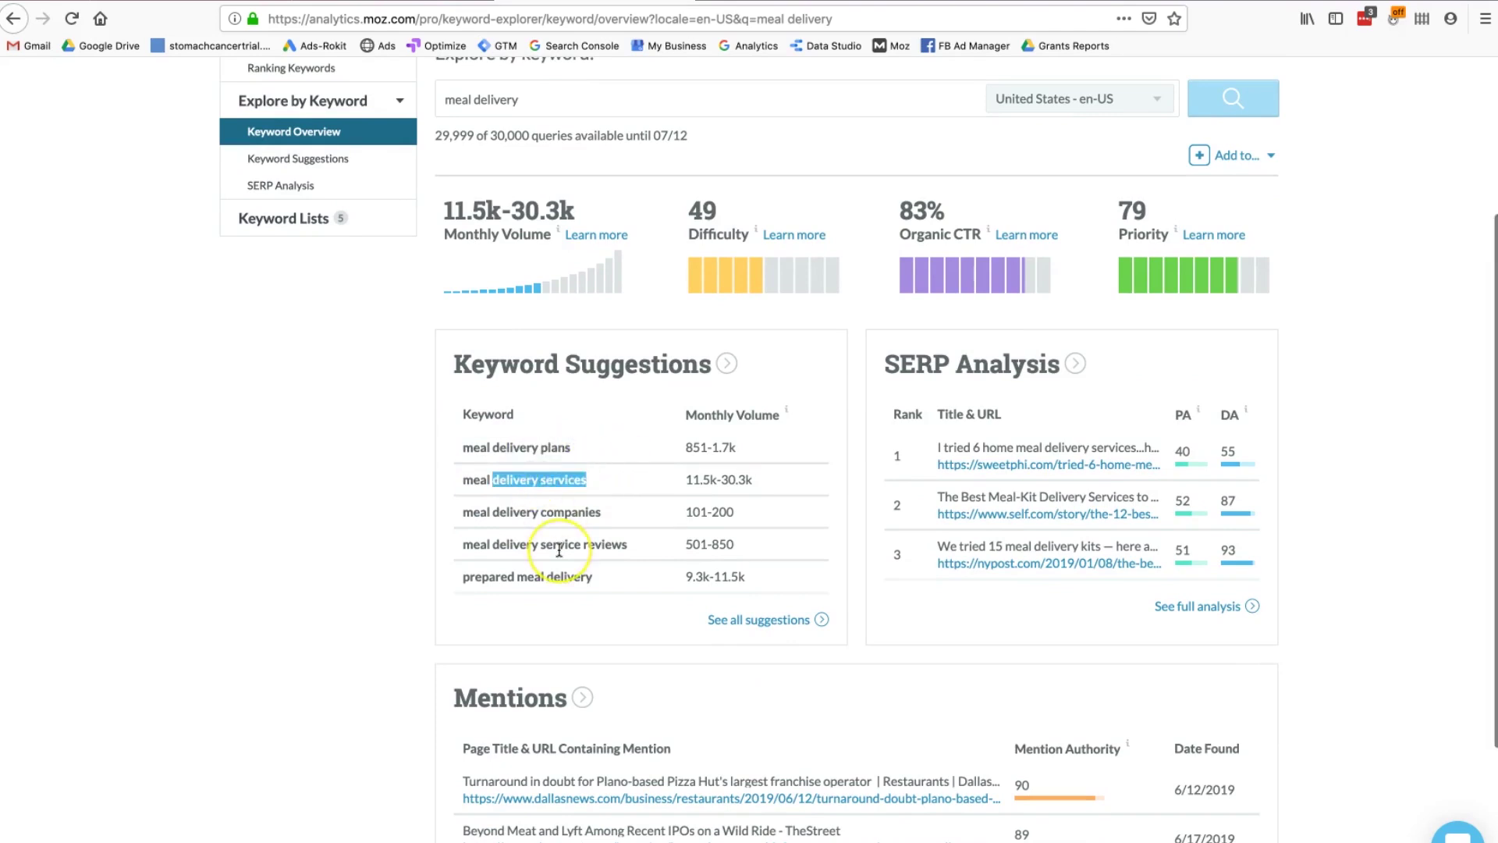
pyautogui.scroll(-2, 560, 550)
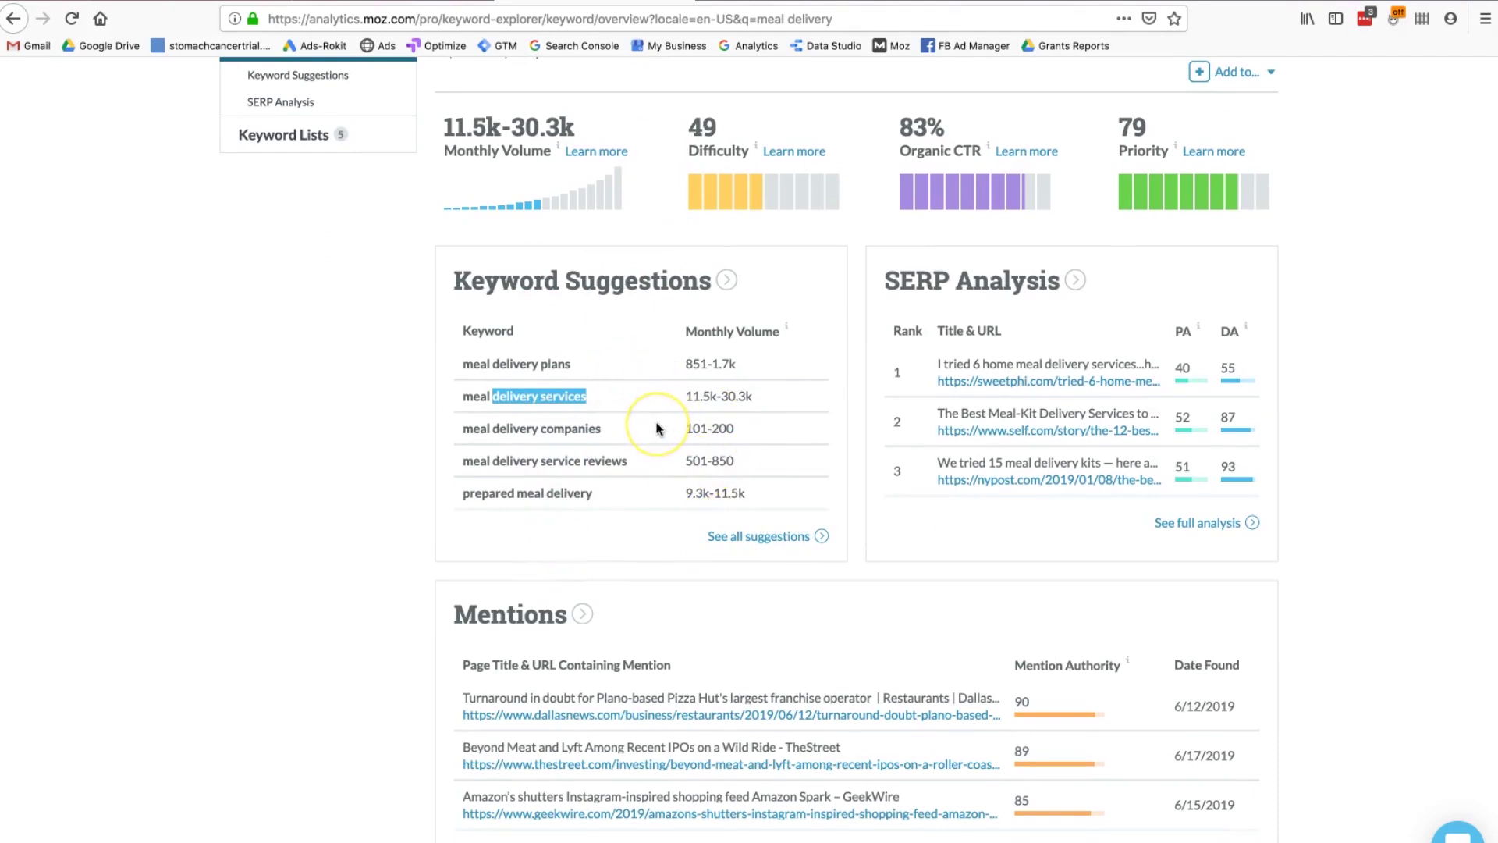
pyautogui.scroll(2, 656, 429)
pyautogui.scroll(-5, 656, 428)
pyautogui.scroll(10, 657, 428)
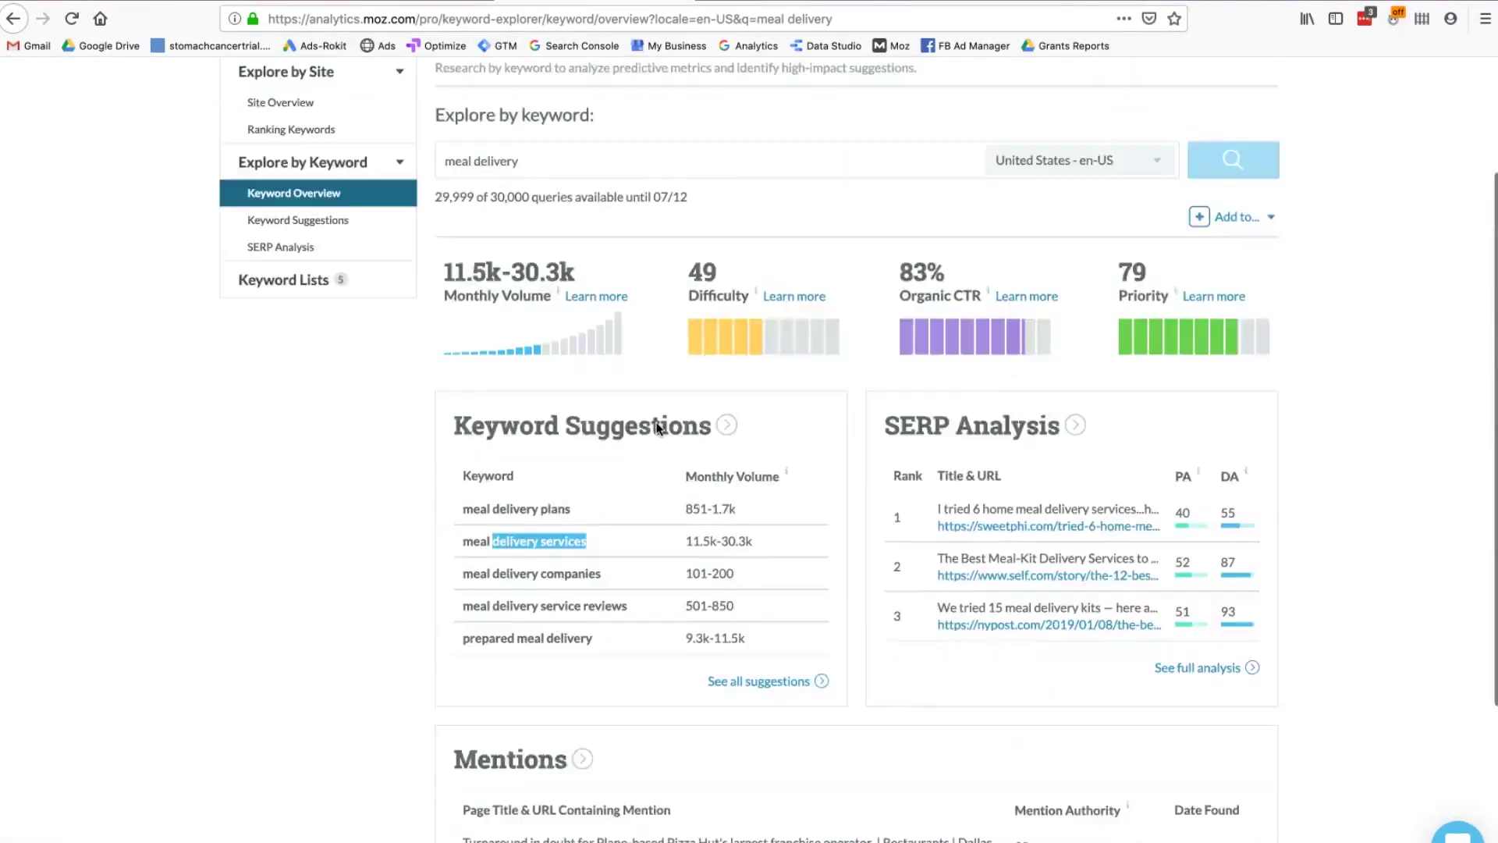
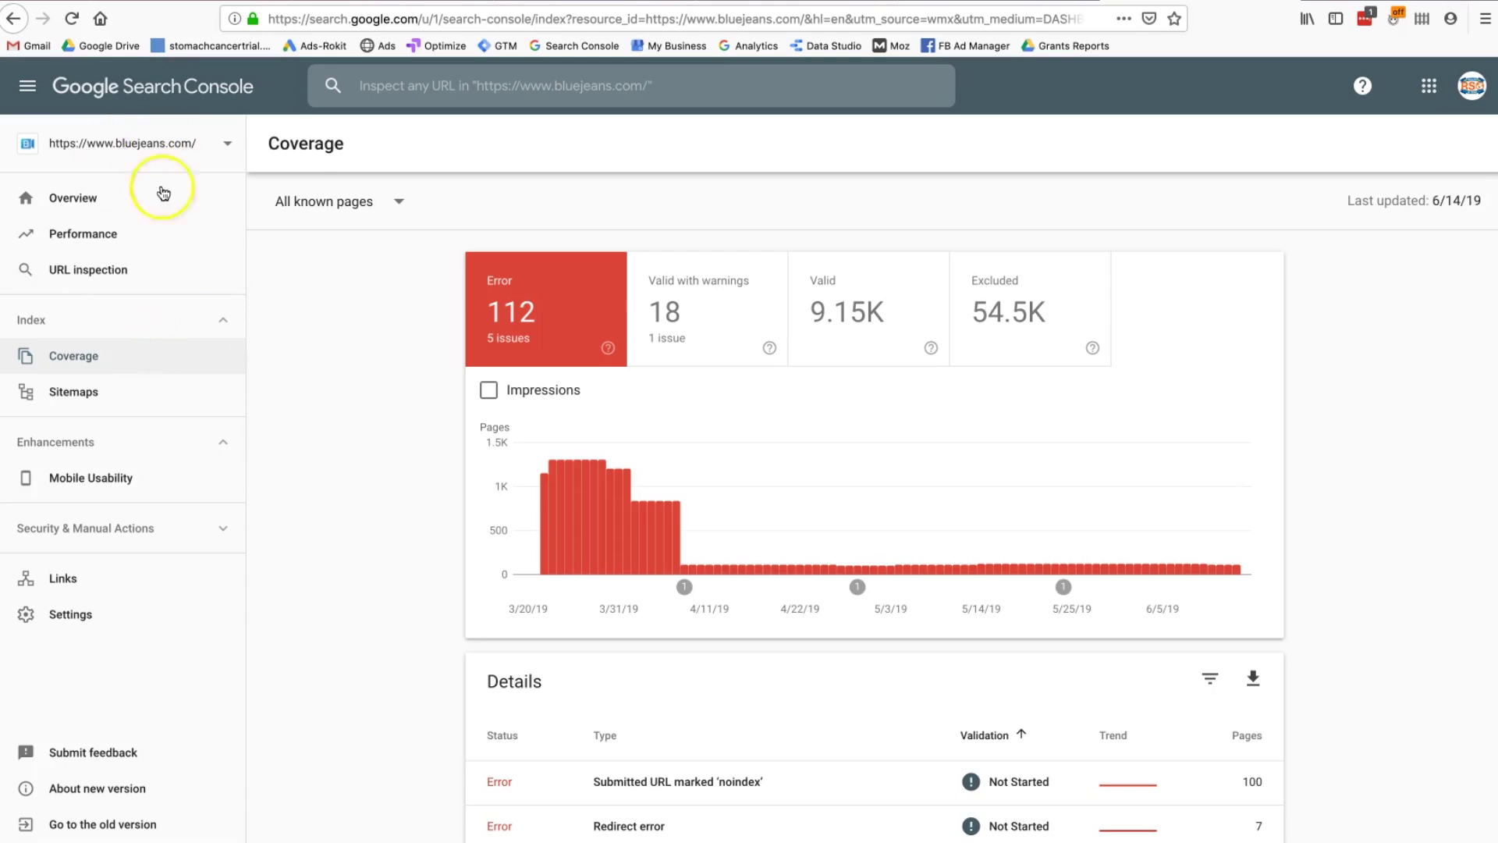
# Step: Examine the index coverage errors for all known pages, including each issue type and its number of affected pages
pyautogui.scroll(-1, 364, 606)
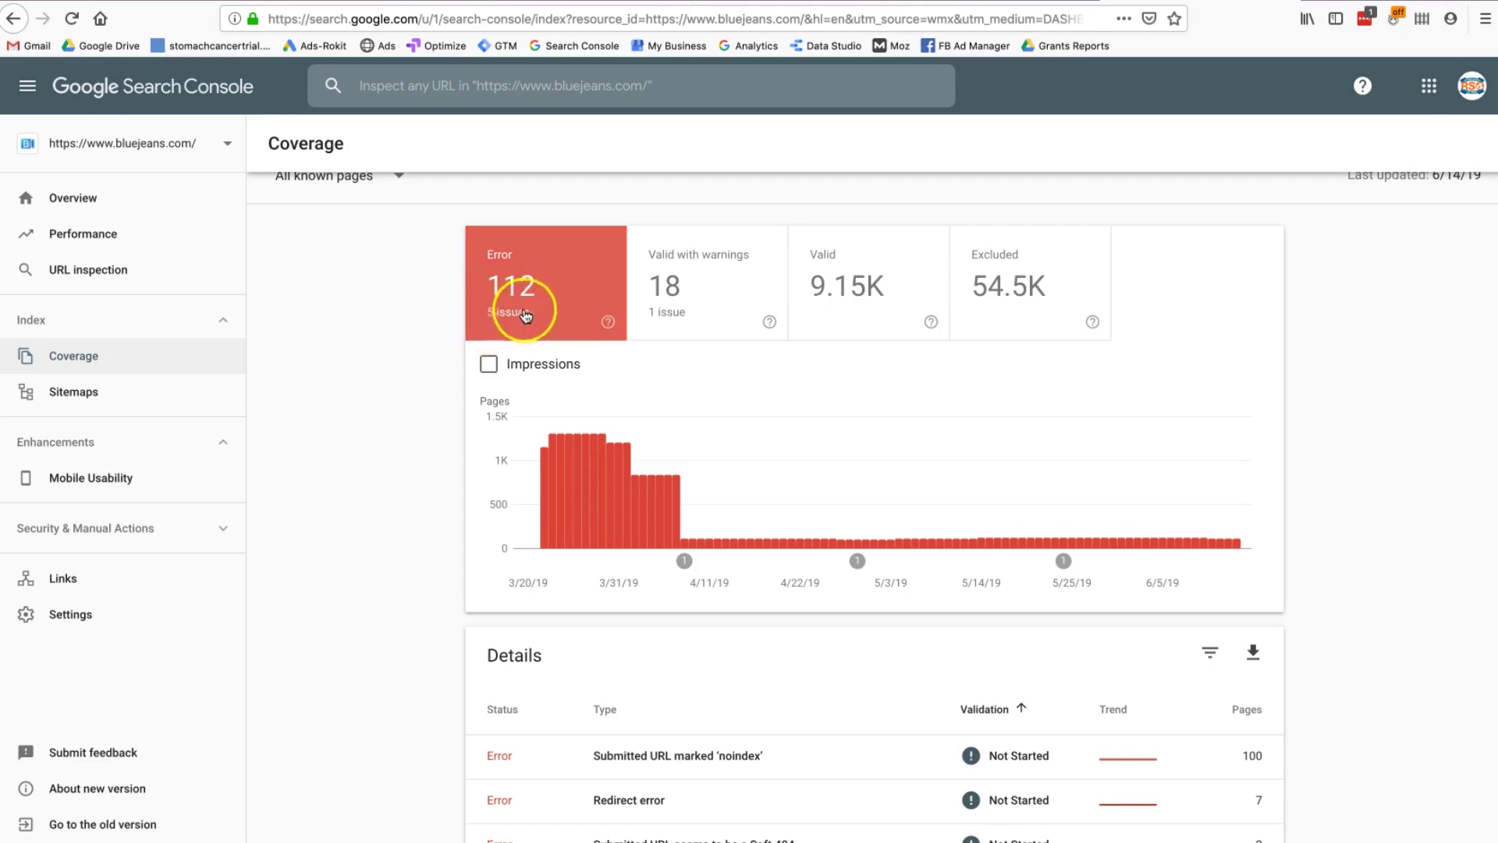
pyautogui.scroll(1, 526, 347)
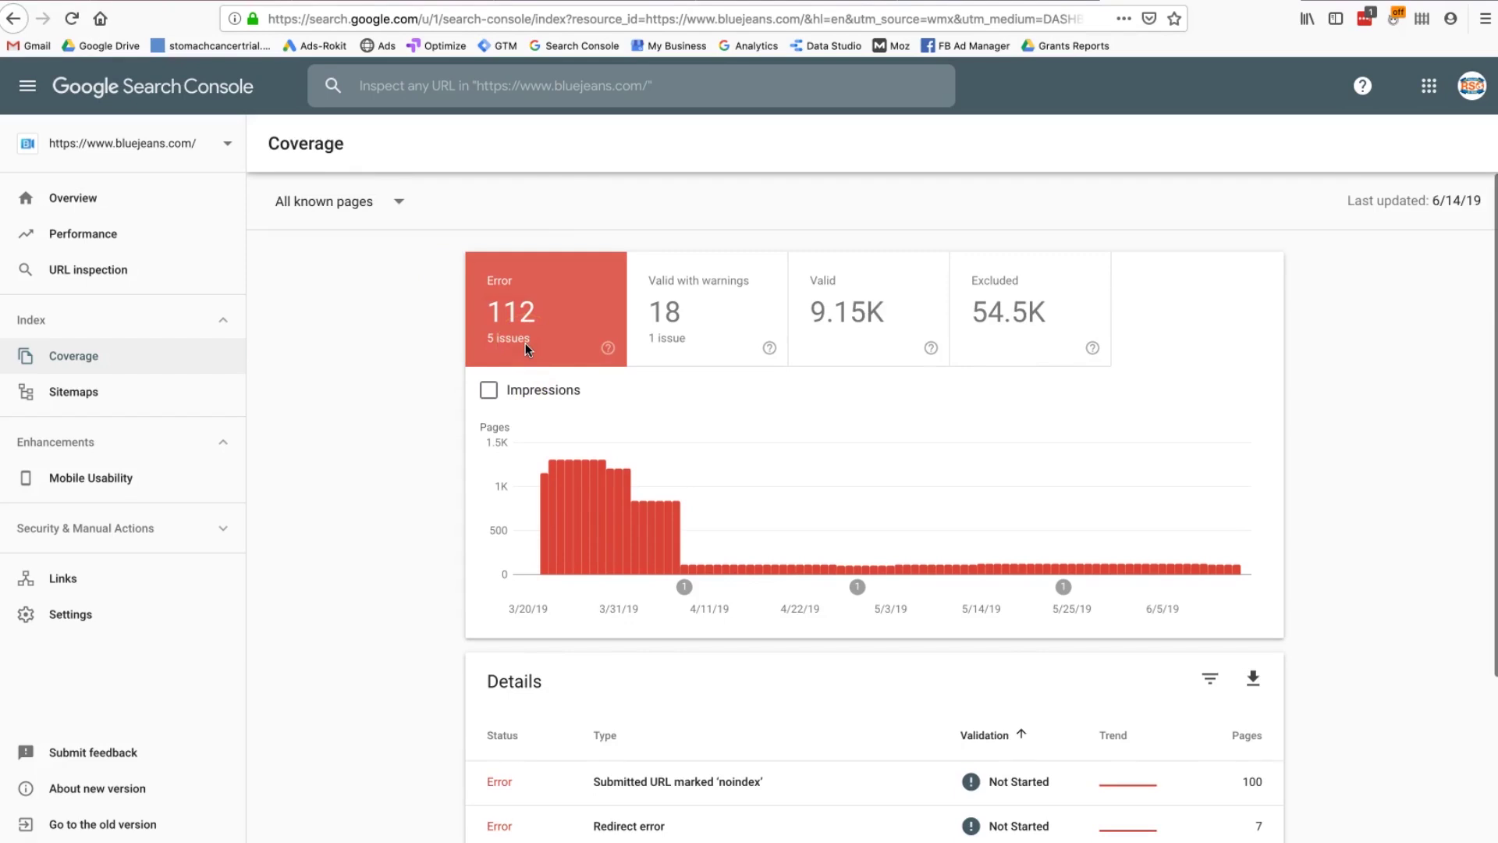
pyautogui.scroll(-3, 601, 382)
pyautogui.scroll(-2, 616, 426)
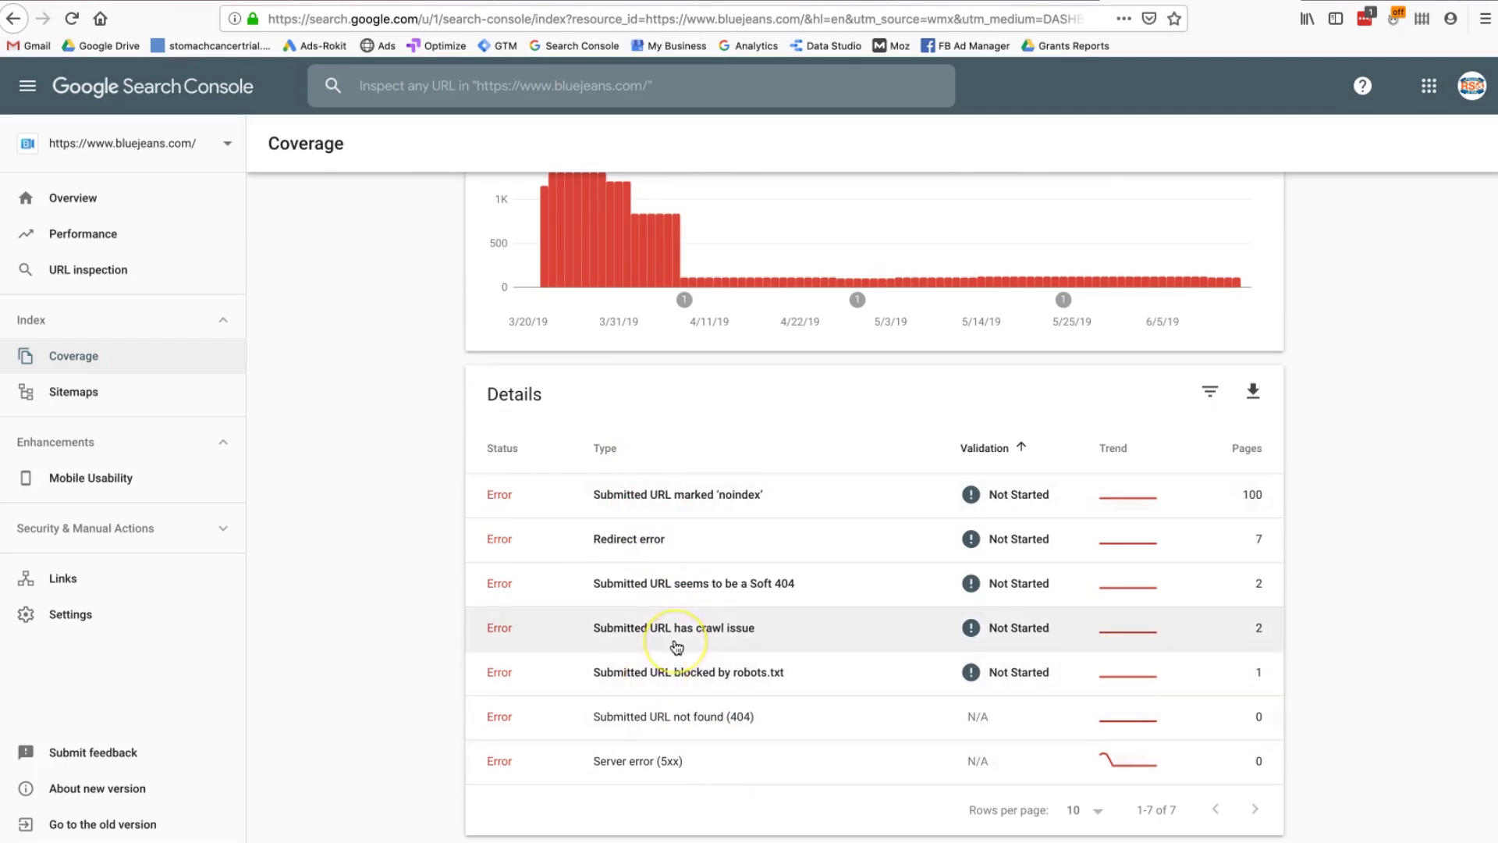
pyautogui.click(770, 581)
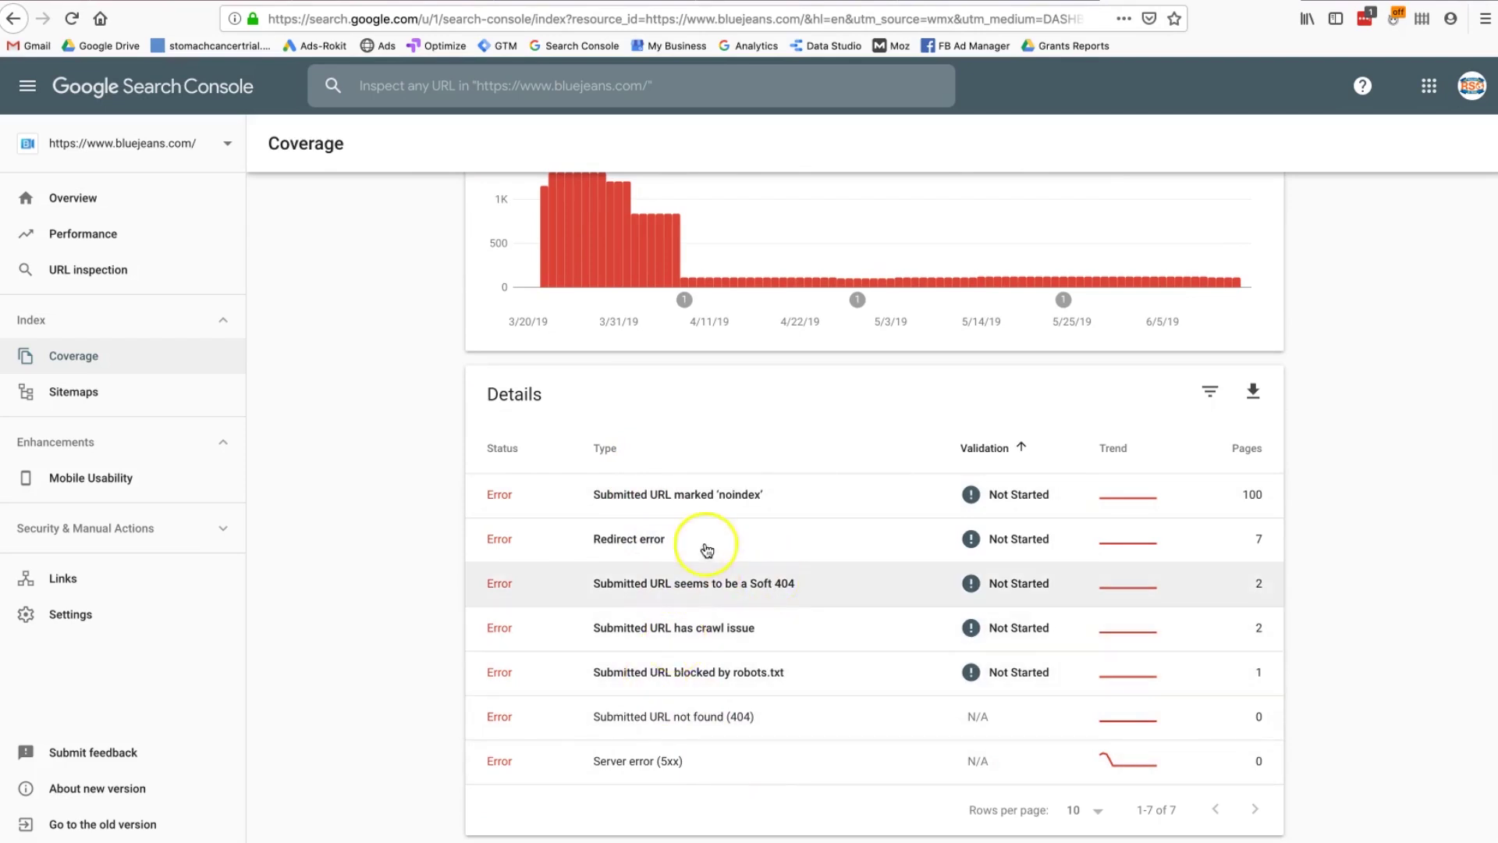
pyautogui.scroll(3, 711, 618)
pyautogui.scroll(1, 715, 619)
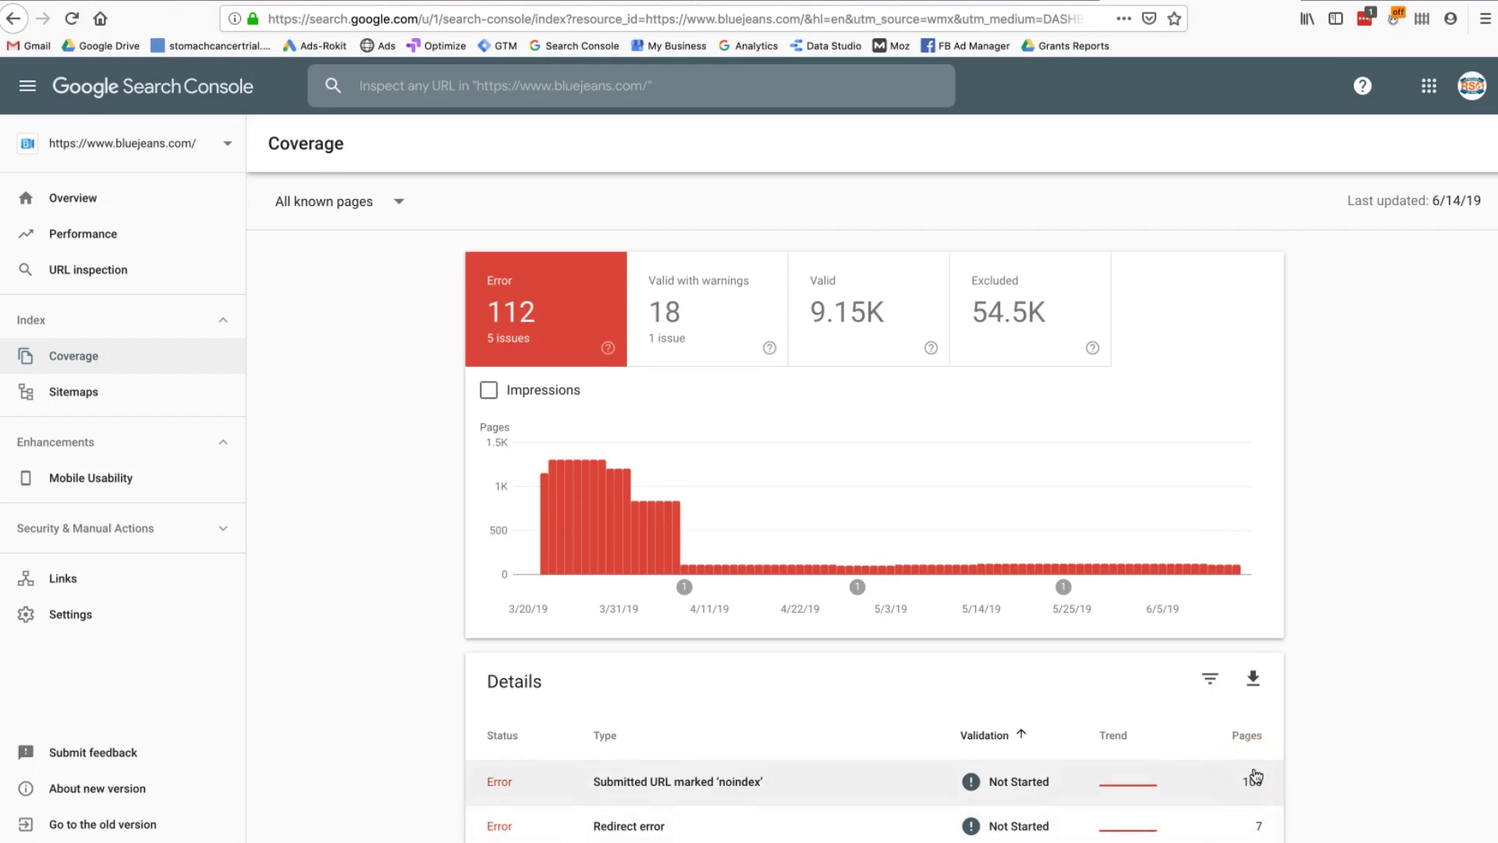
pyautogui.scroll(-2, 1252, 777)
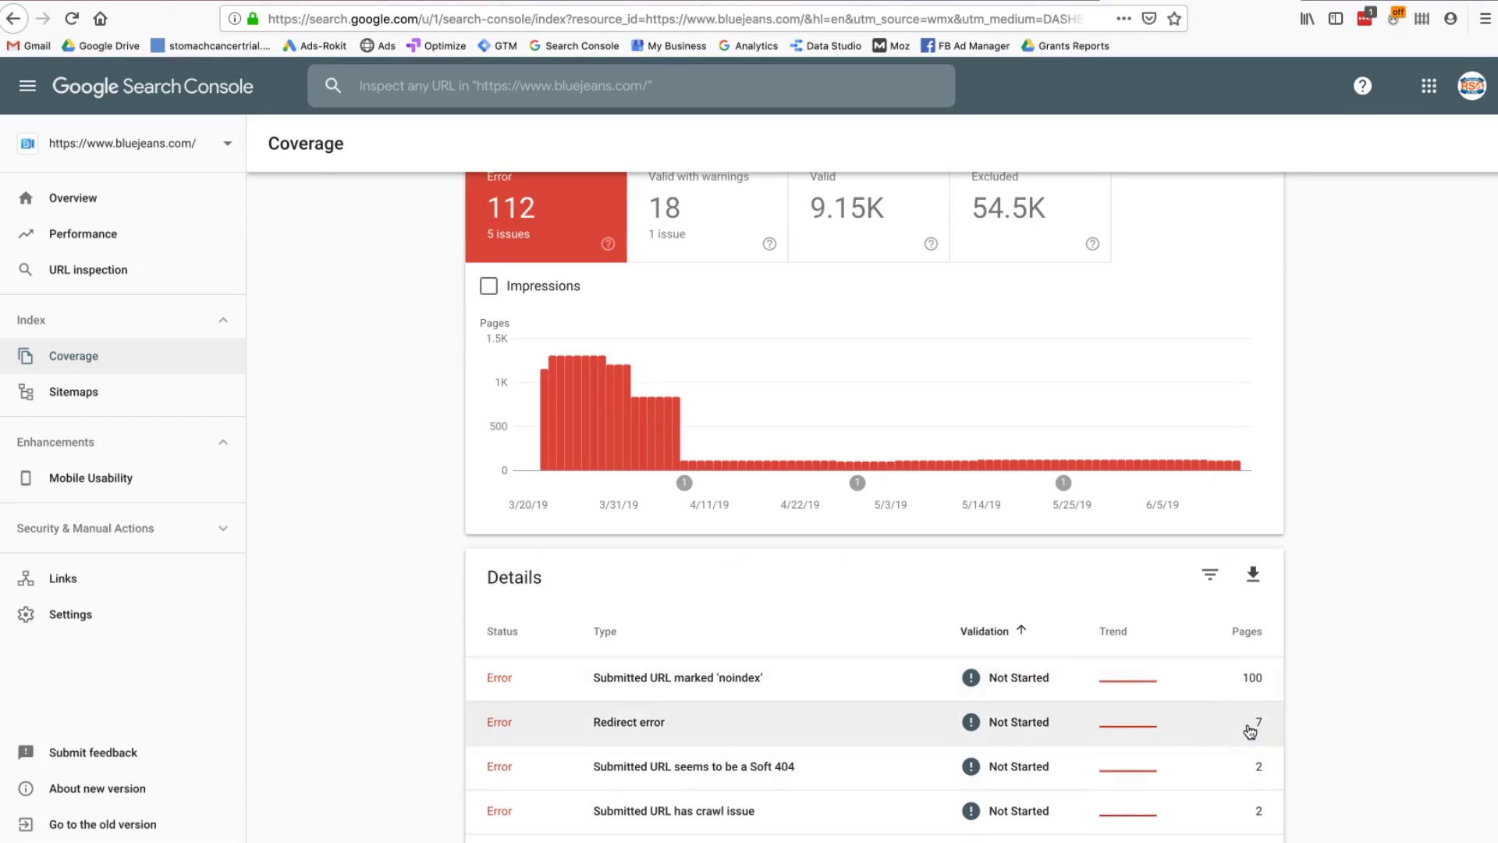
pyautogui.scroll(2, 1251, 731)
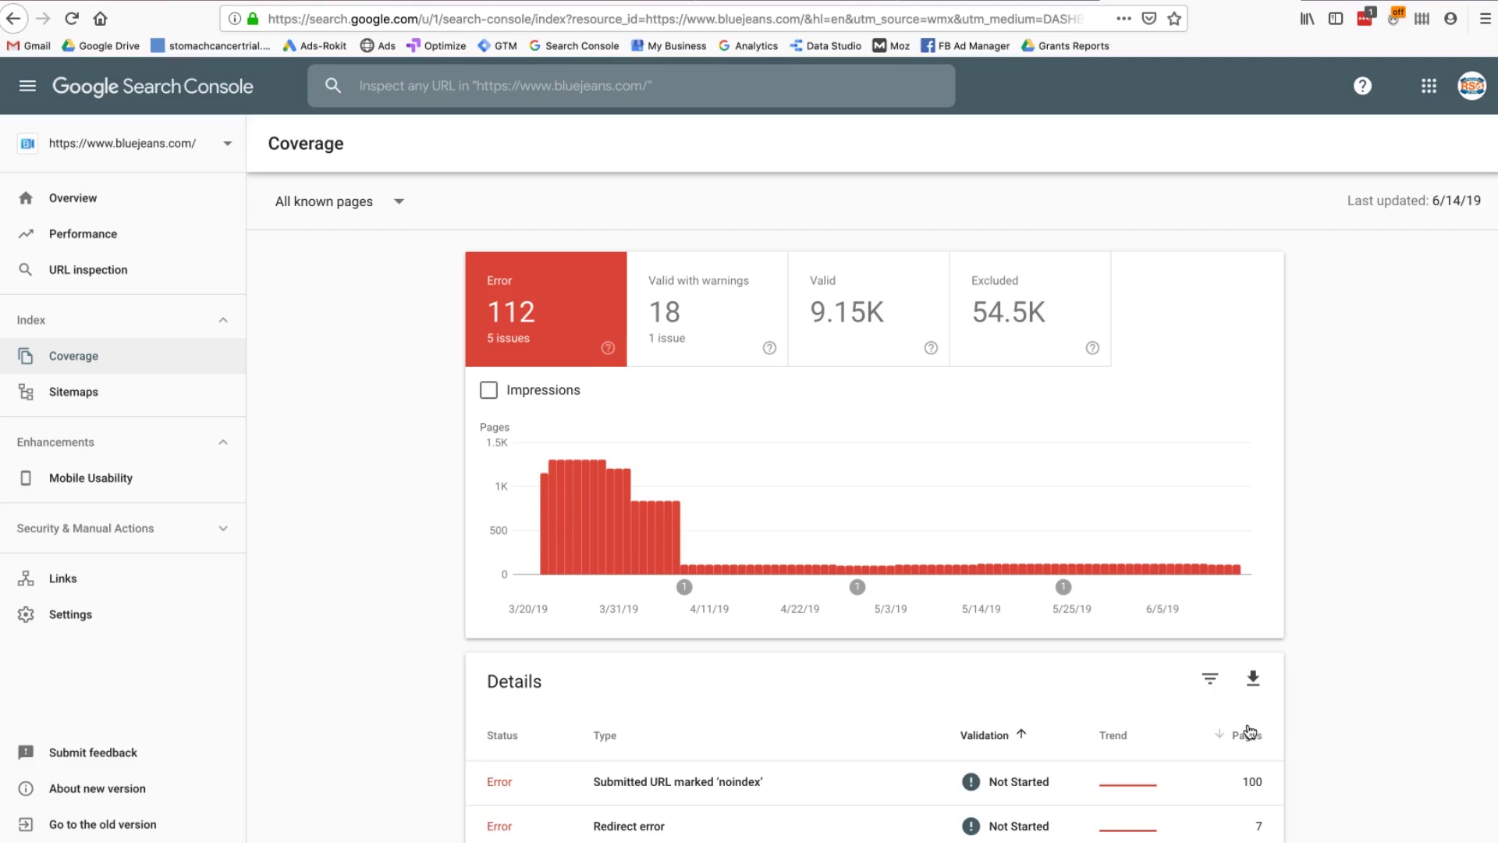
# Step: Review the Valid with warnings, Valid and Excluded page totals, plus the error trend chart, in the coverage report
pyautogui.scroll(-1, 963, 776)
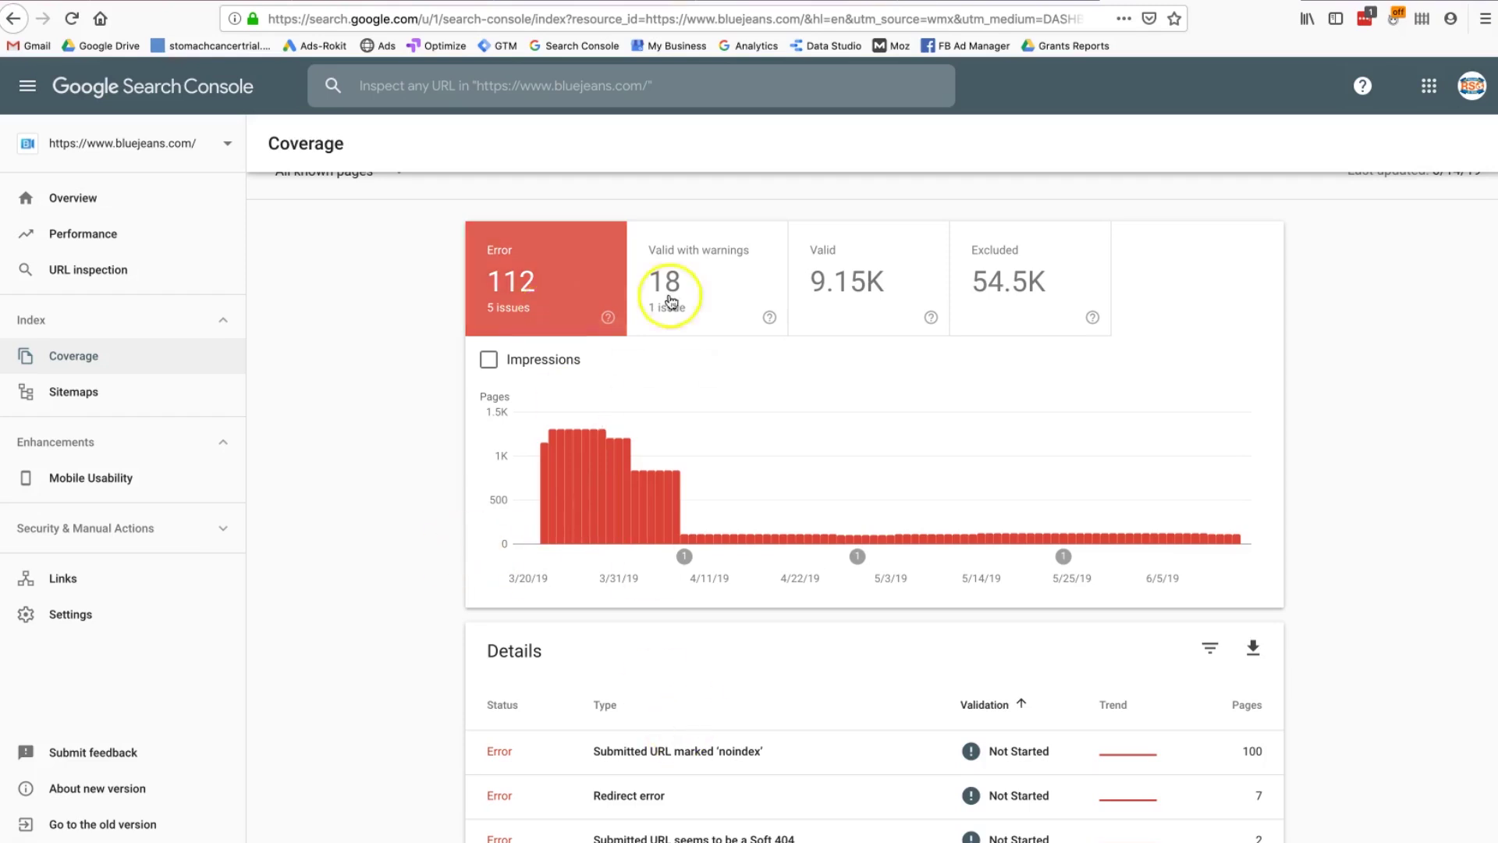
pyautogui.moveTo(879, 301)
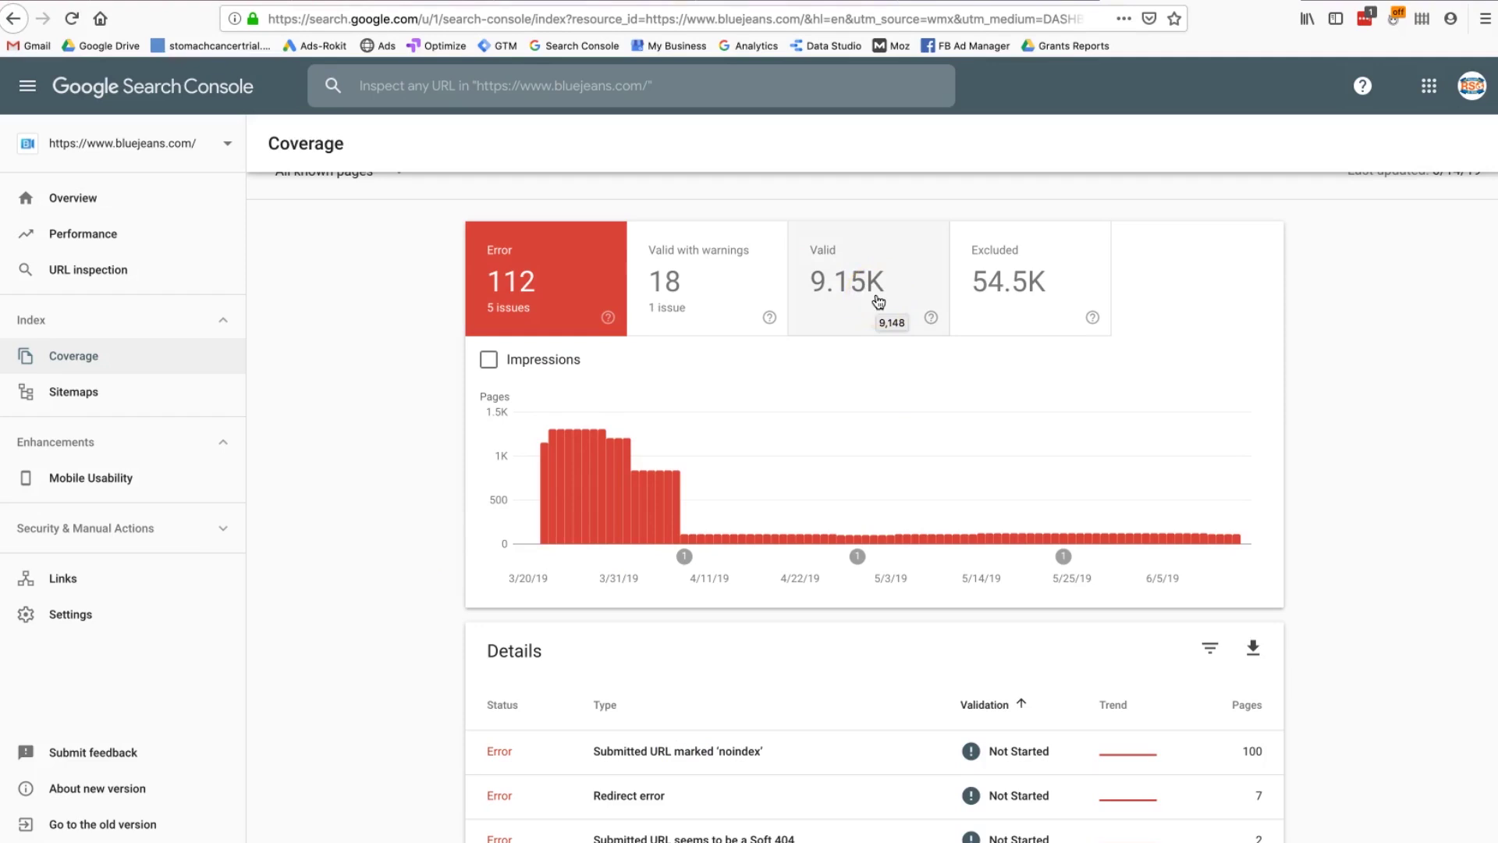
pyautogui.click(842, 299)
pyautogui.click(991, 294)
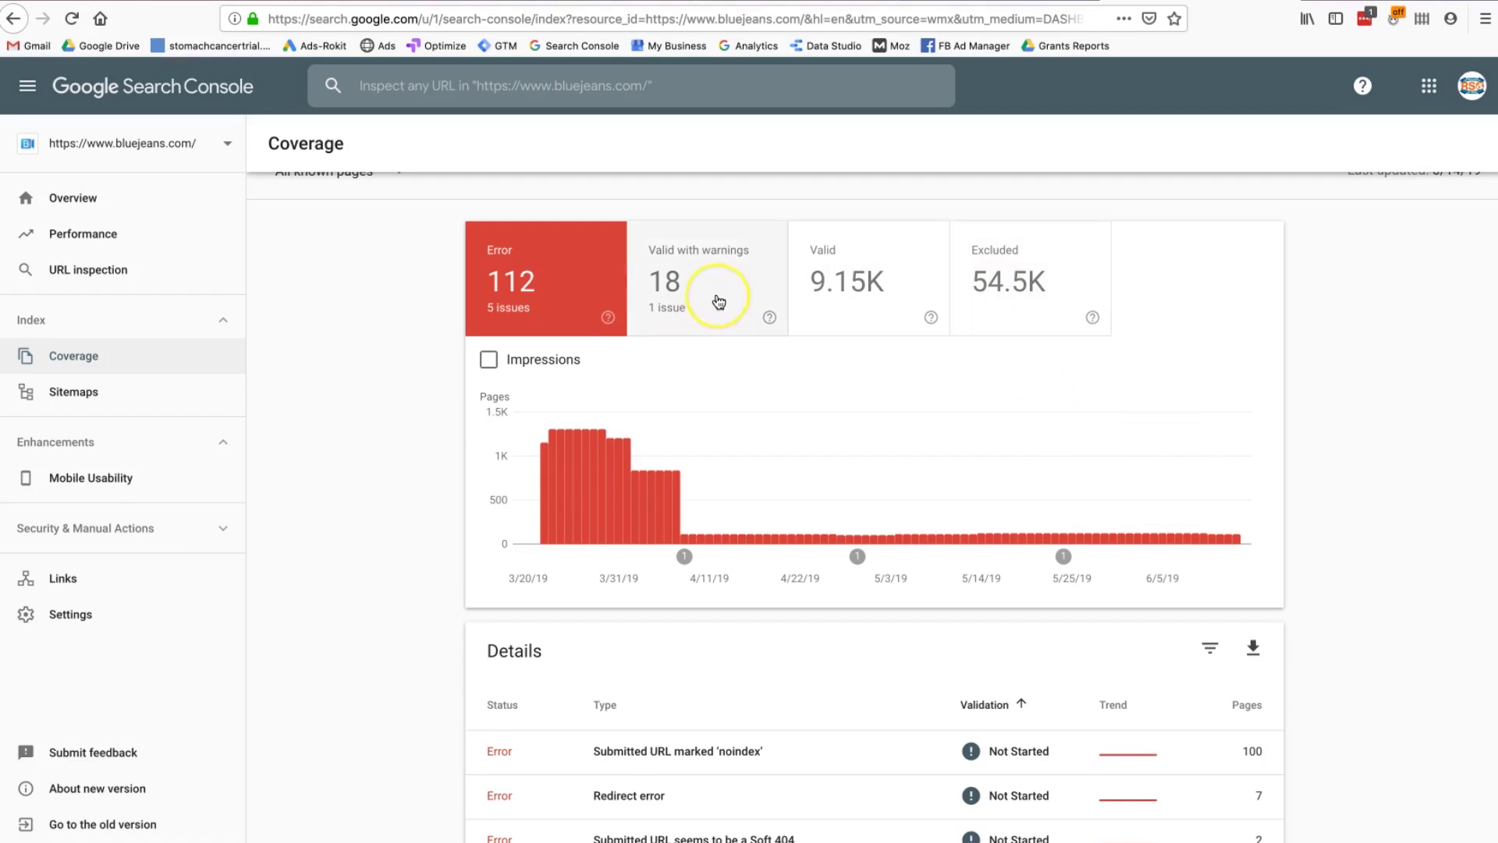
pyautogui.click(786, 439)
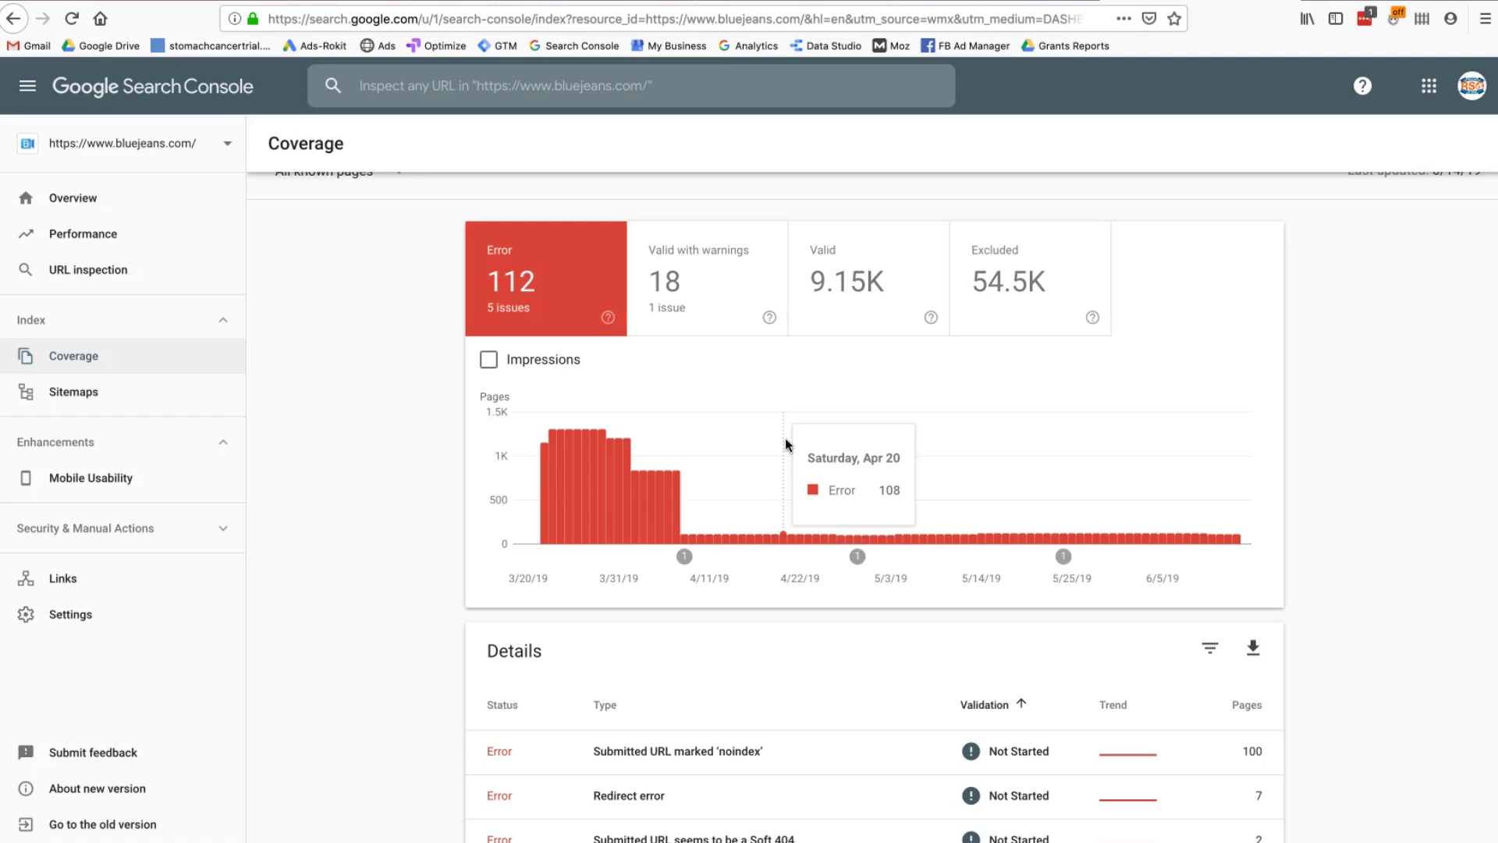
# Step: Open the Sitemaps report, check when /sitemap.xml was submitted, and view its details with the discovered URLs
pyautogui.click(141, 385)
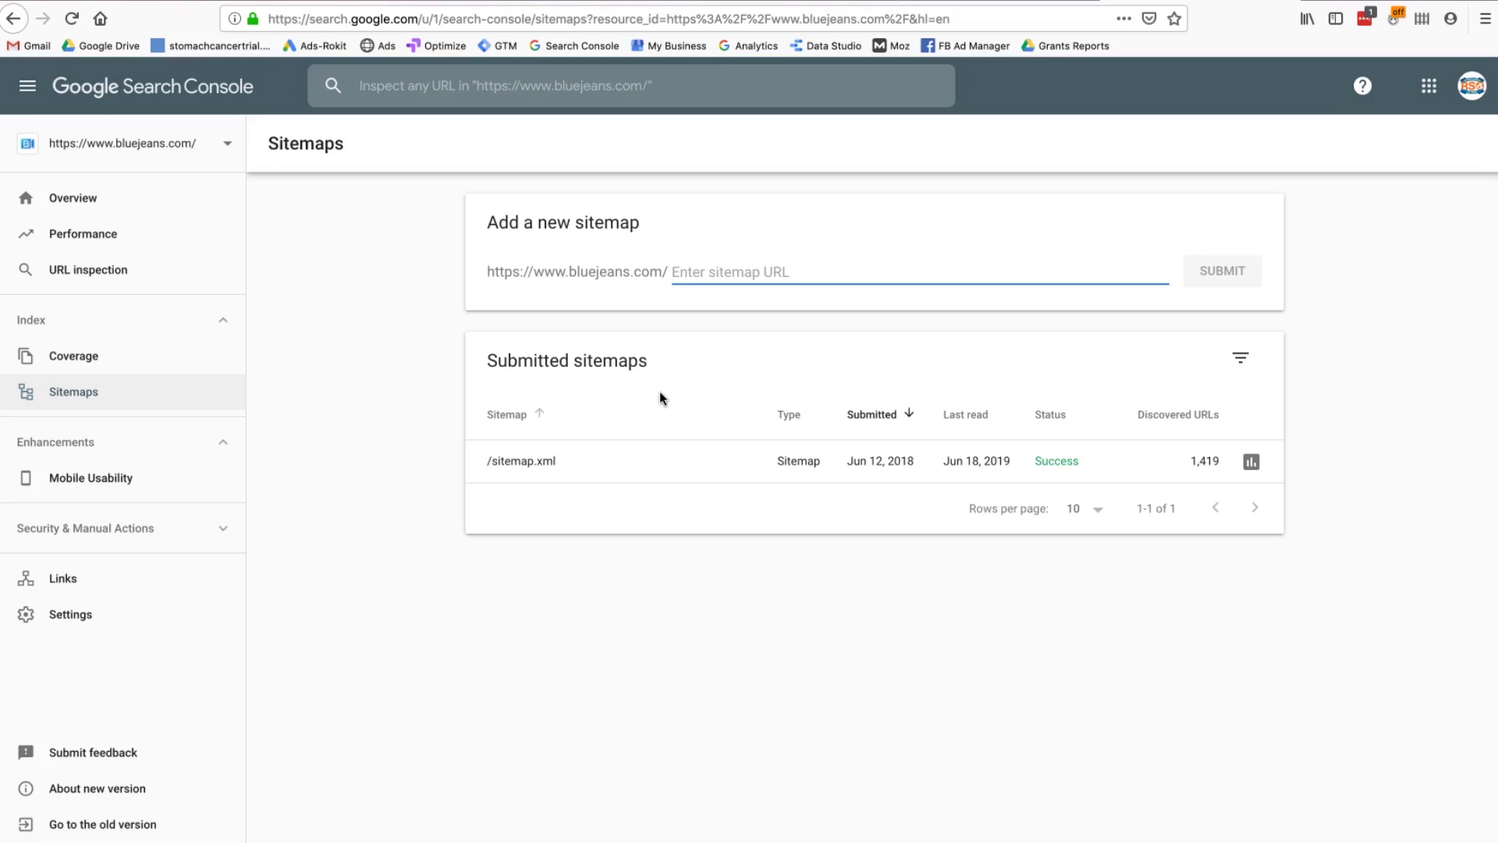
pyautogui.click(703, 274)
pyautogui.click(810, 262)
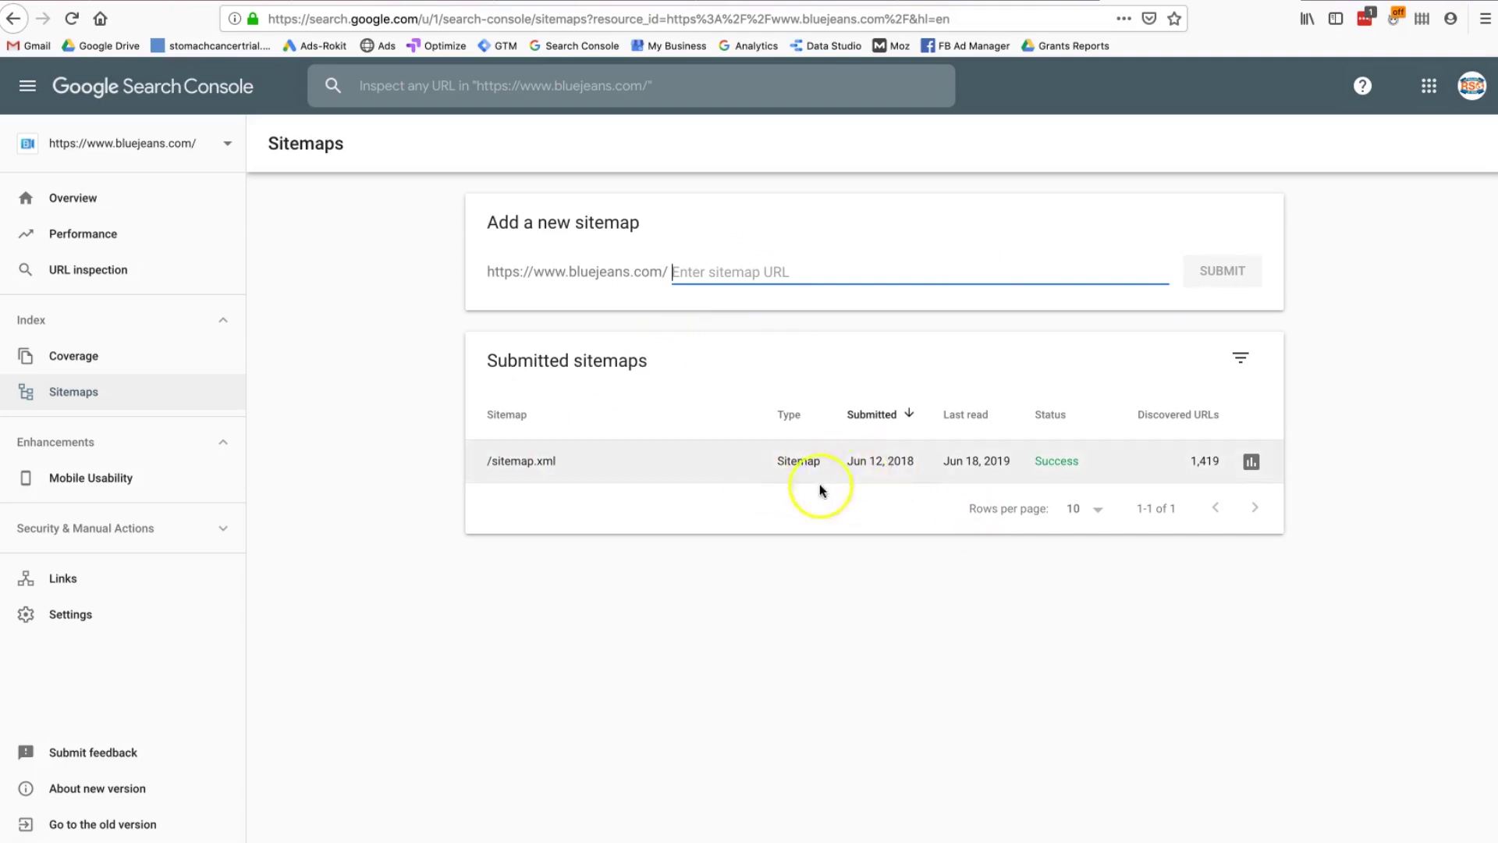
pyautogui.moveTo(850, 467); pyautogui.dragTo(902, 470)
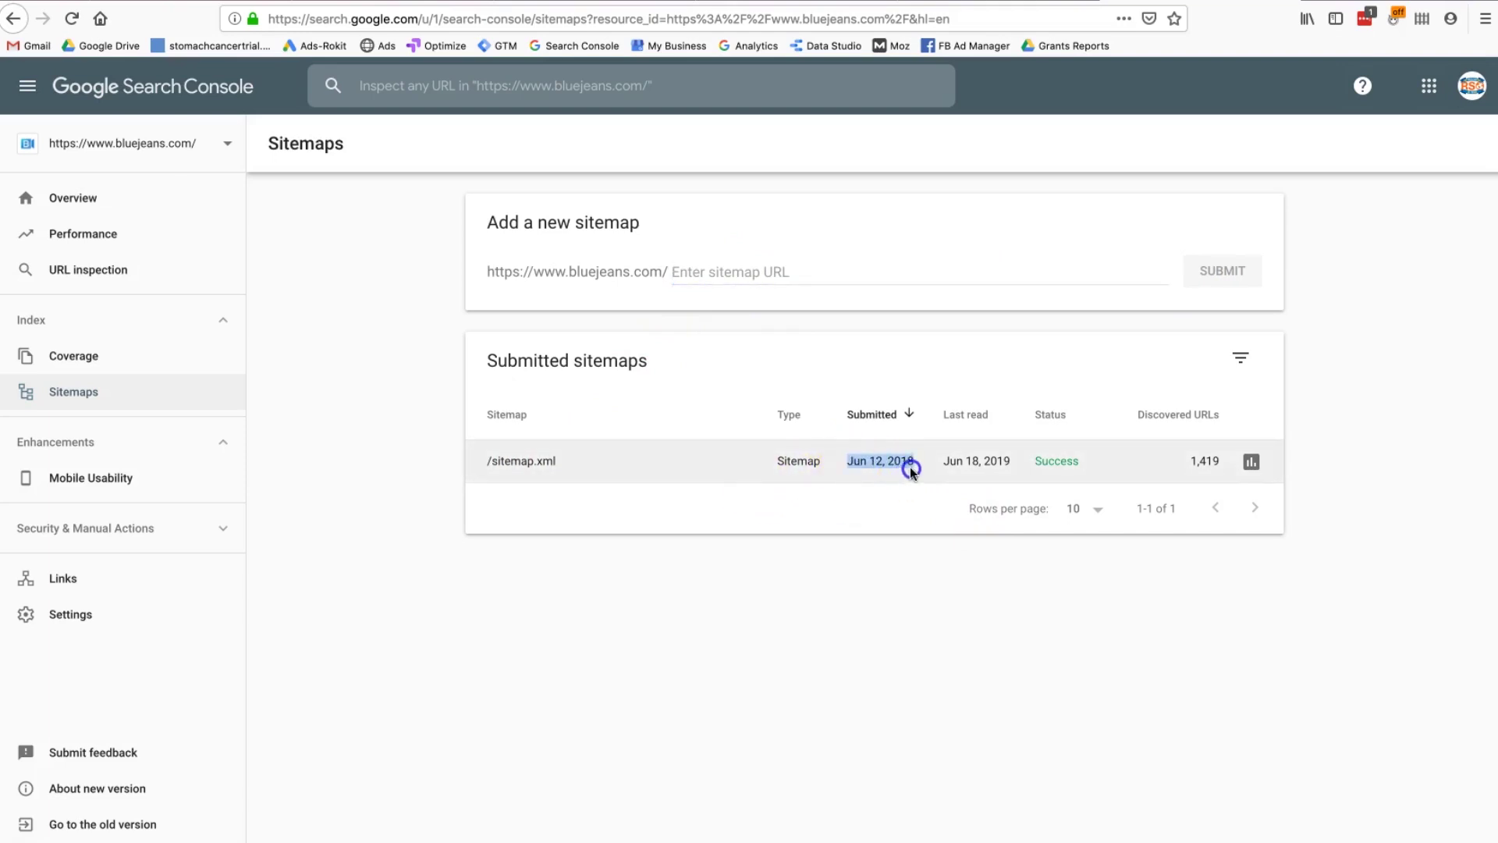
pyautogui.click(912, 468)
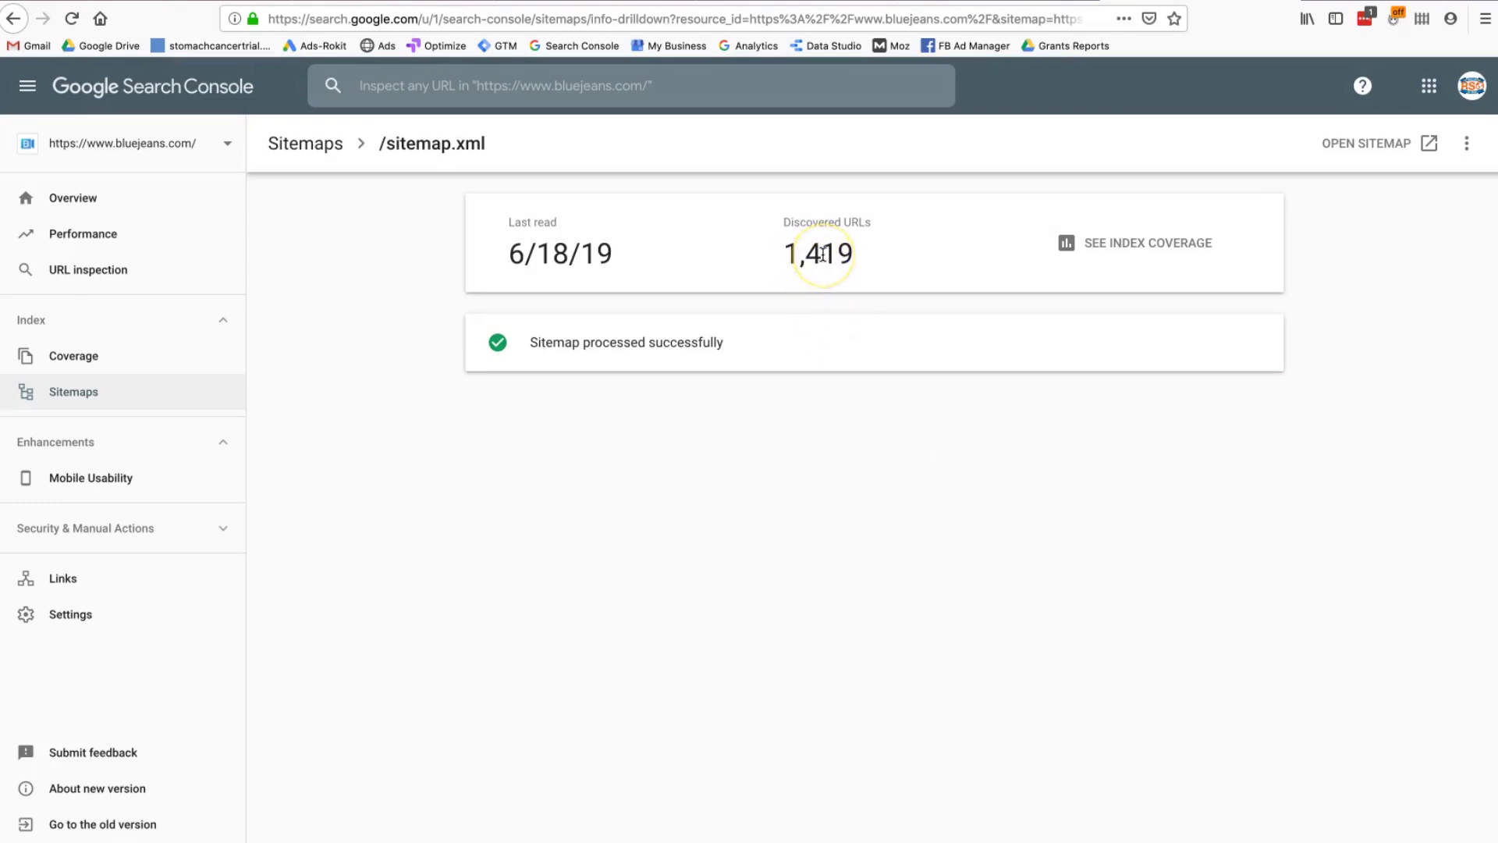
pyautogui.moveTo(786, 253); pyautogui.dragTo(863, 253)
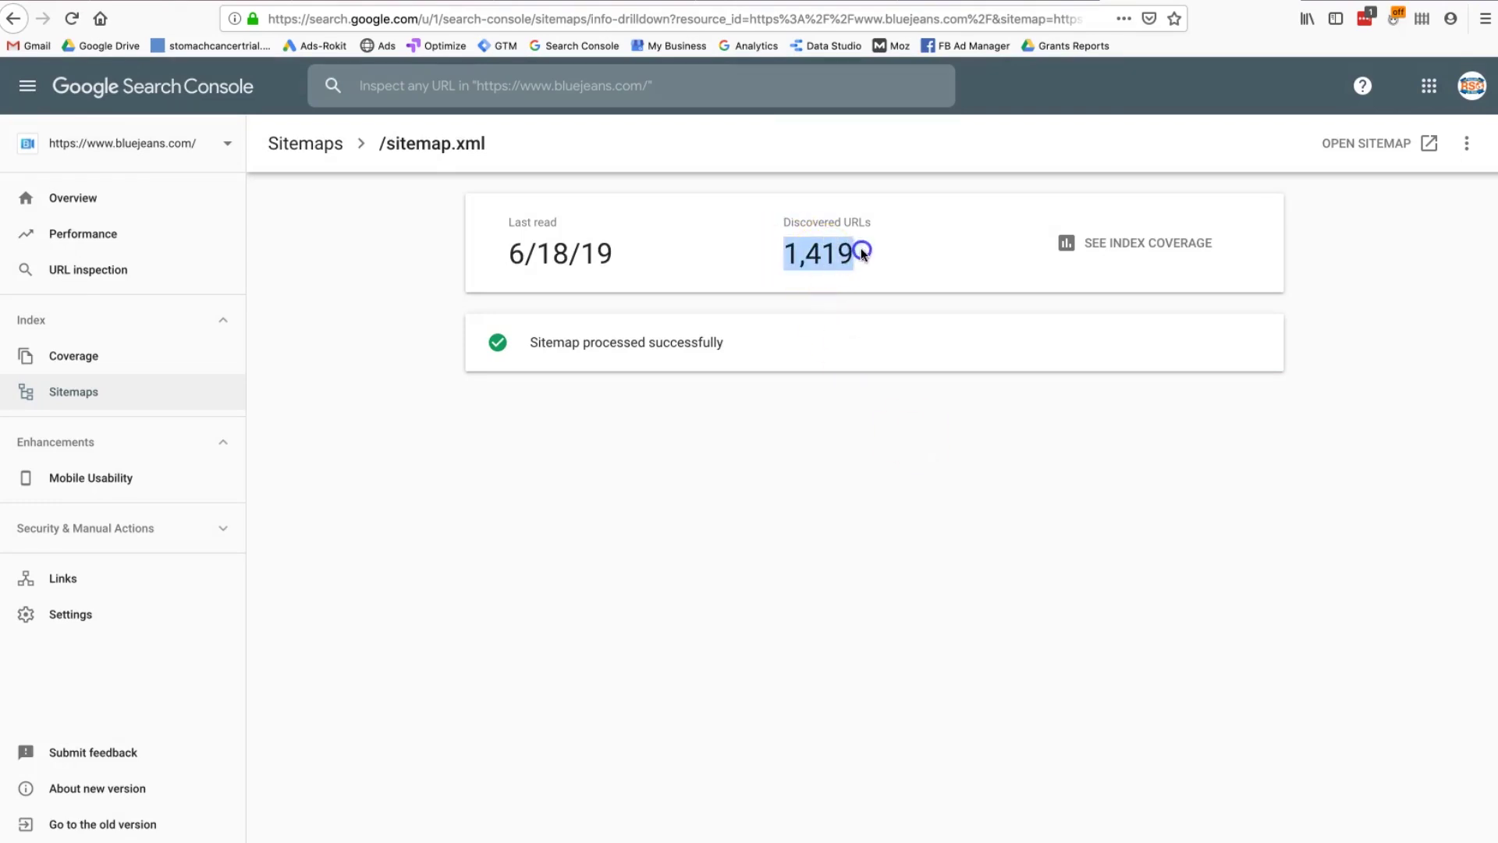
# Step: View the index coverage for /sitemap.xml with its error details, and return to the Sitemaps report
pyautogui.click(1121, 246)
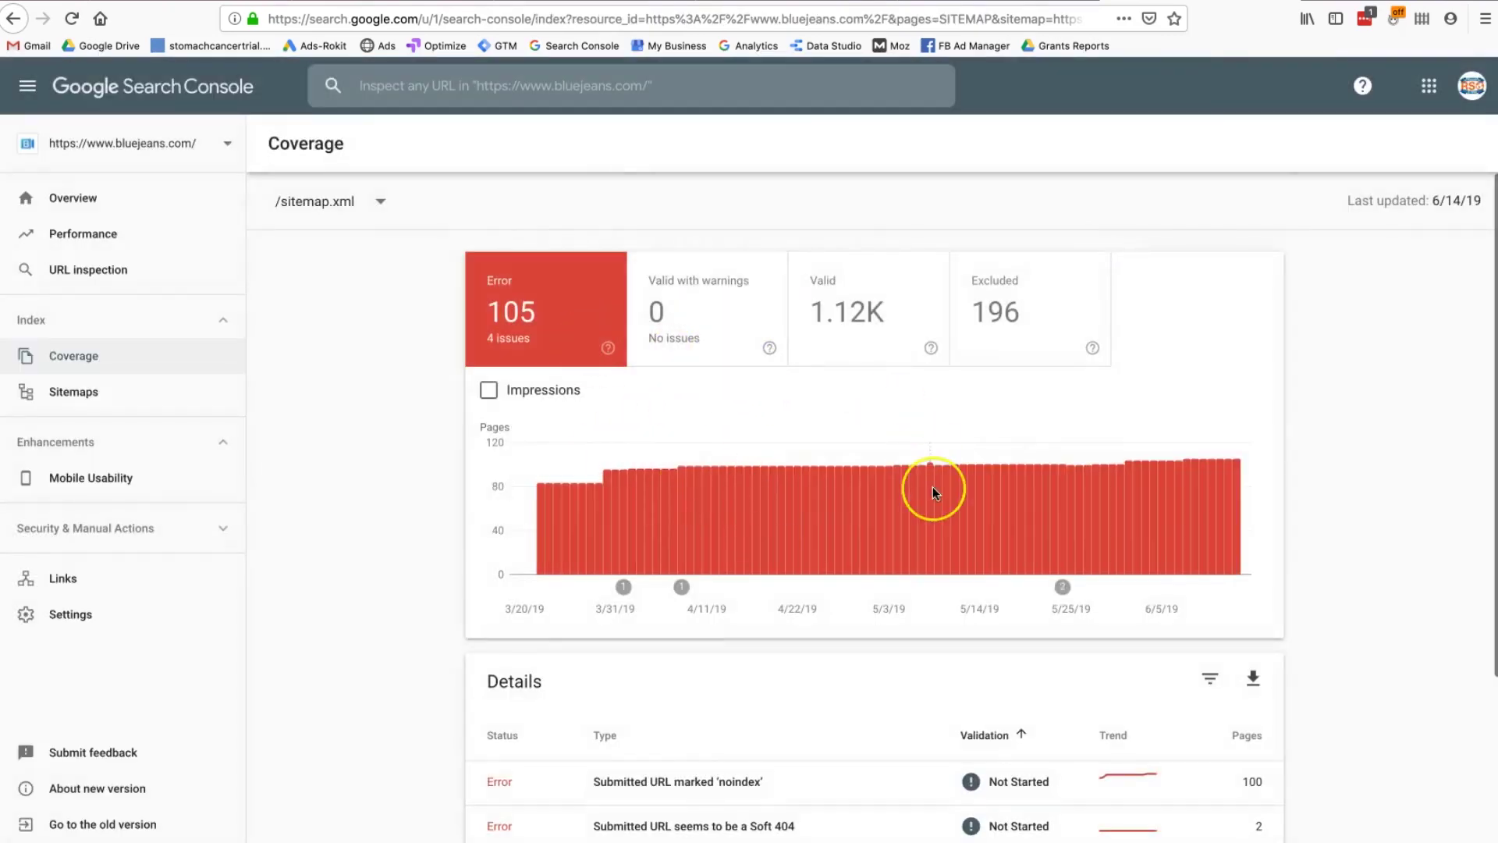
pyautogui.scroll(-3, 933, 485)
pyautogui.scroll(3, 934, 485)
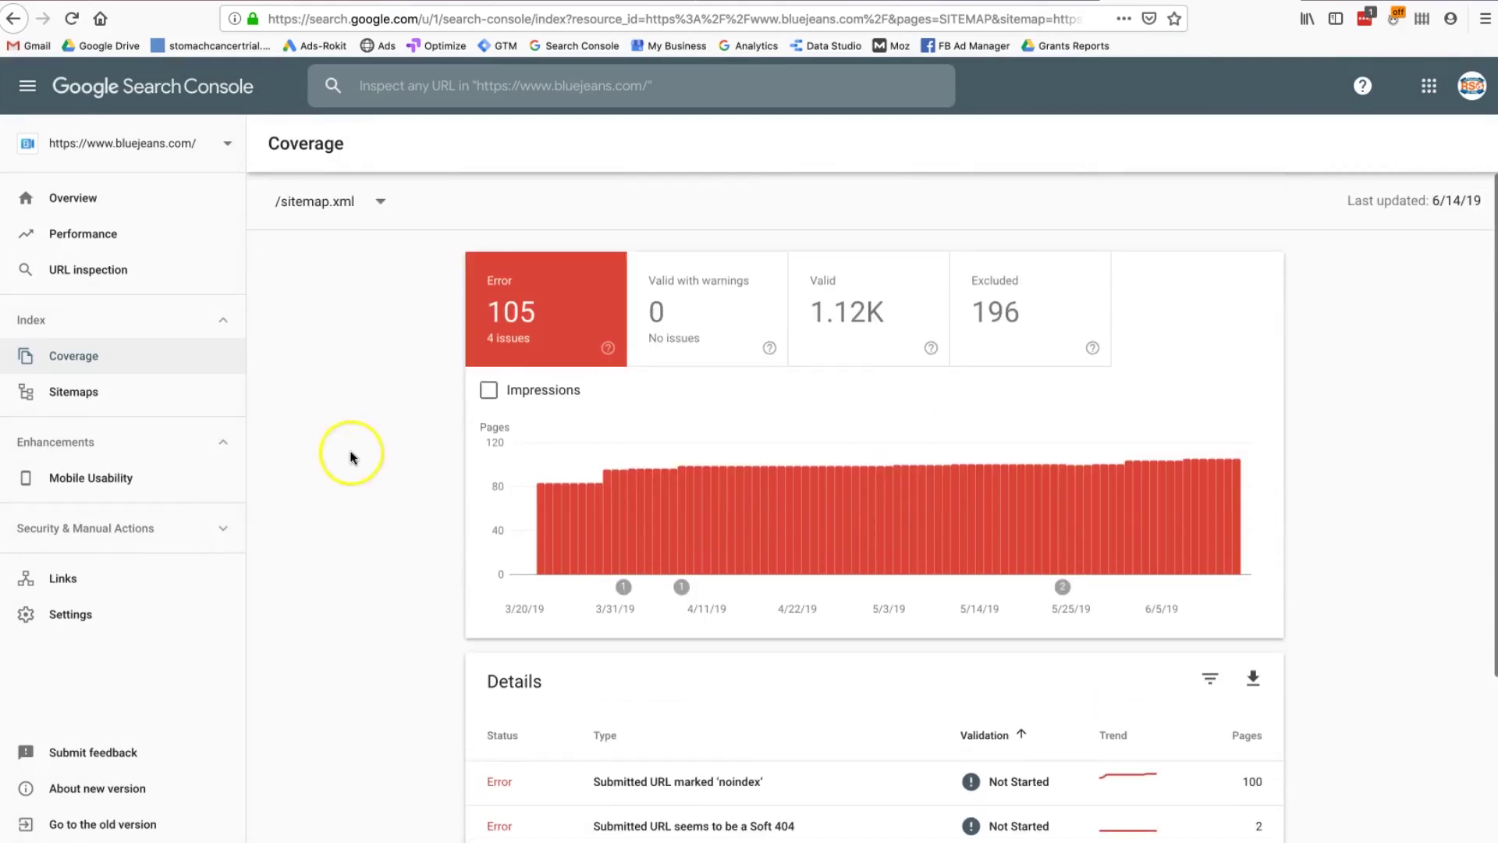
pyautogui.click(110, 397)
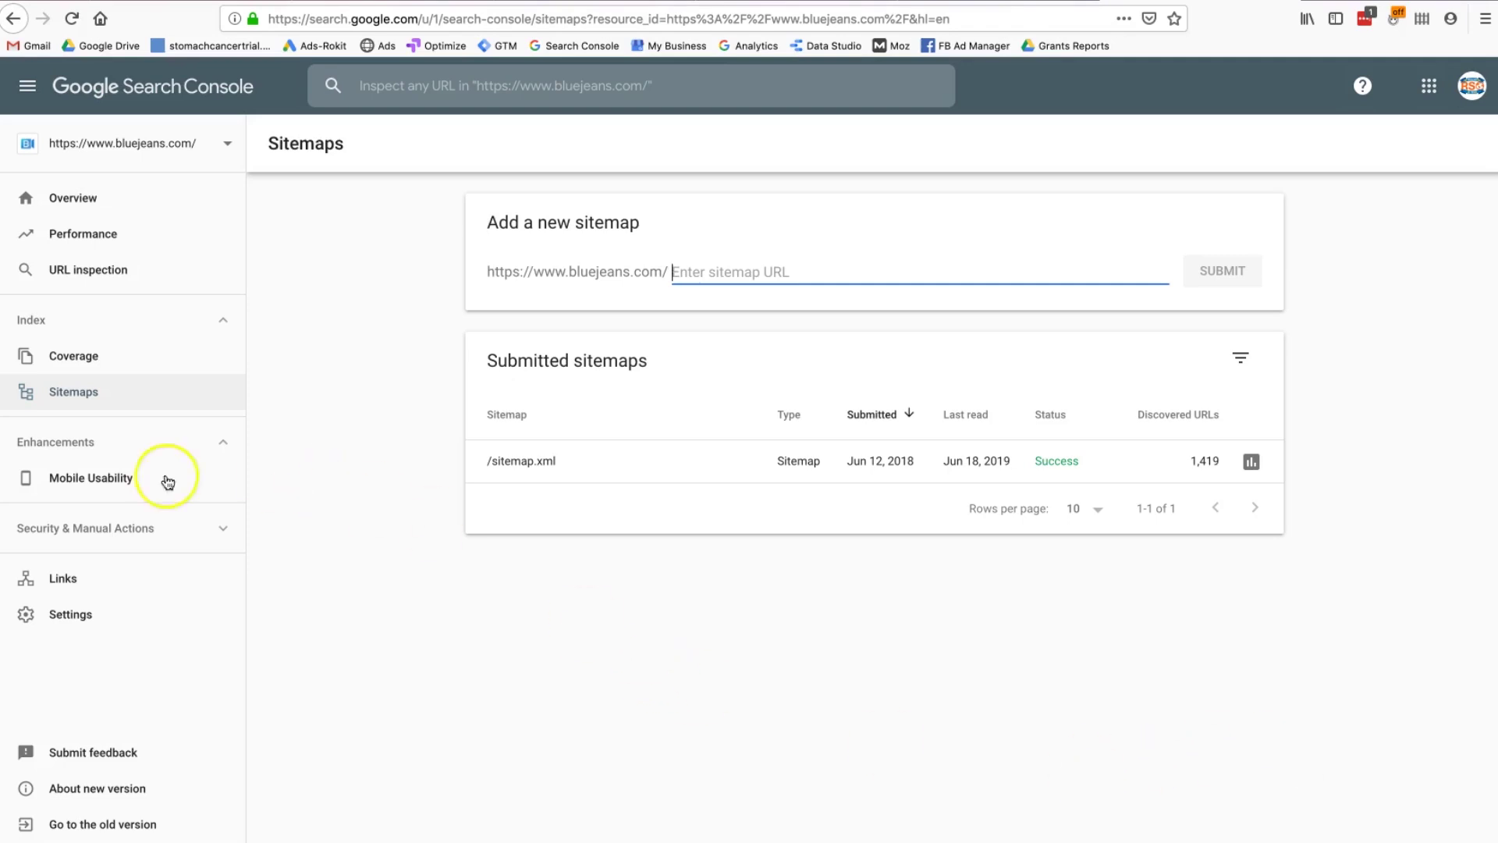
# Step: Open the Mobile Usability report and examine its error total and each listed issue type
pyautogui.click(130, 479)
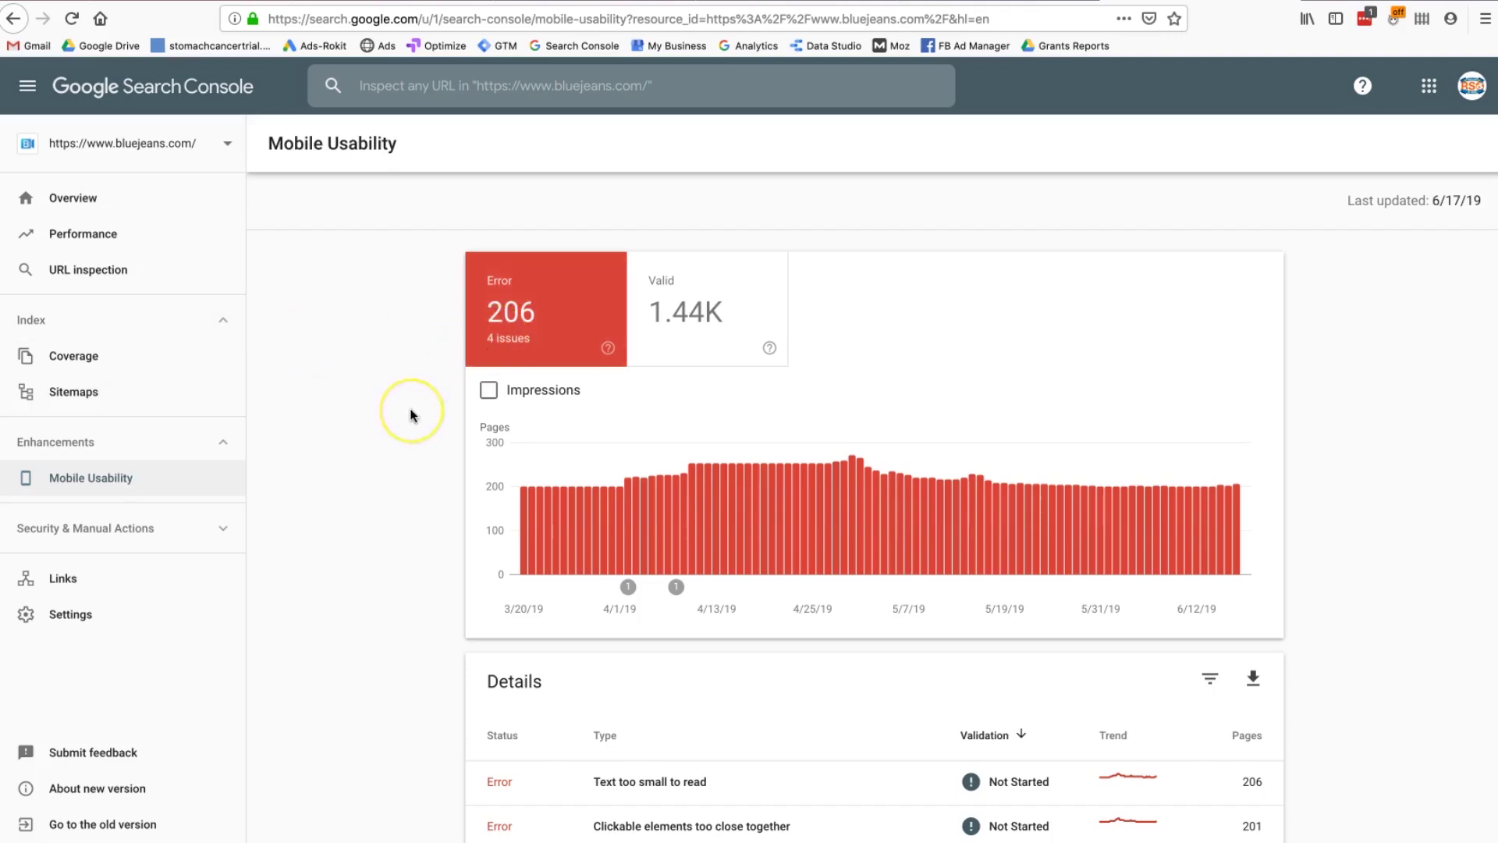
pyautogui.scroll(-1, 411, 413)
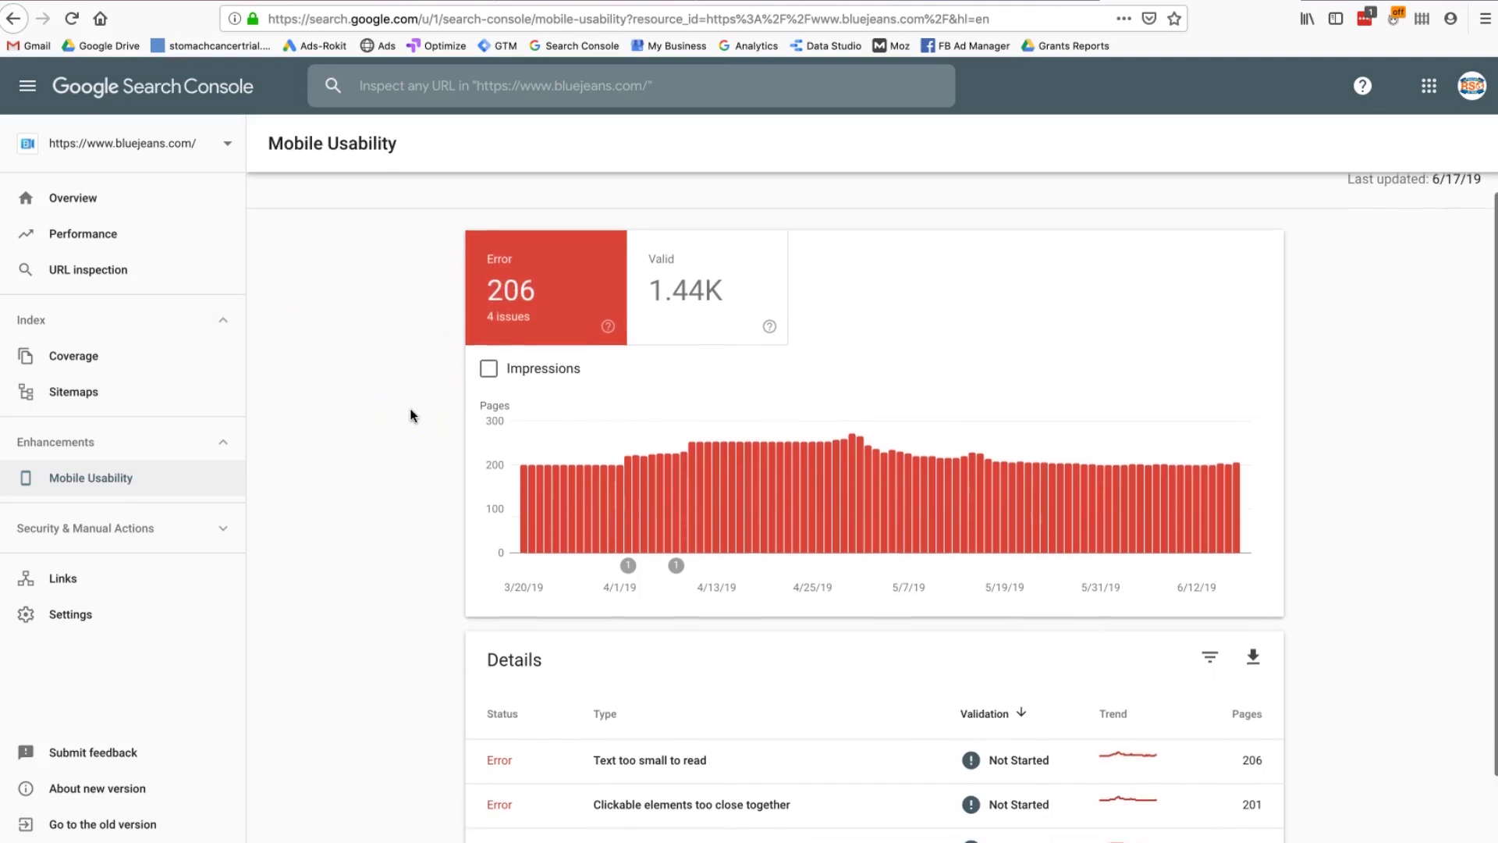
pyautogui.click(515, 326)
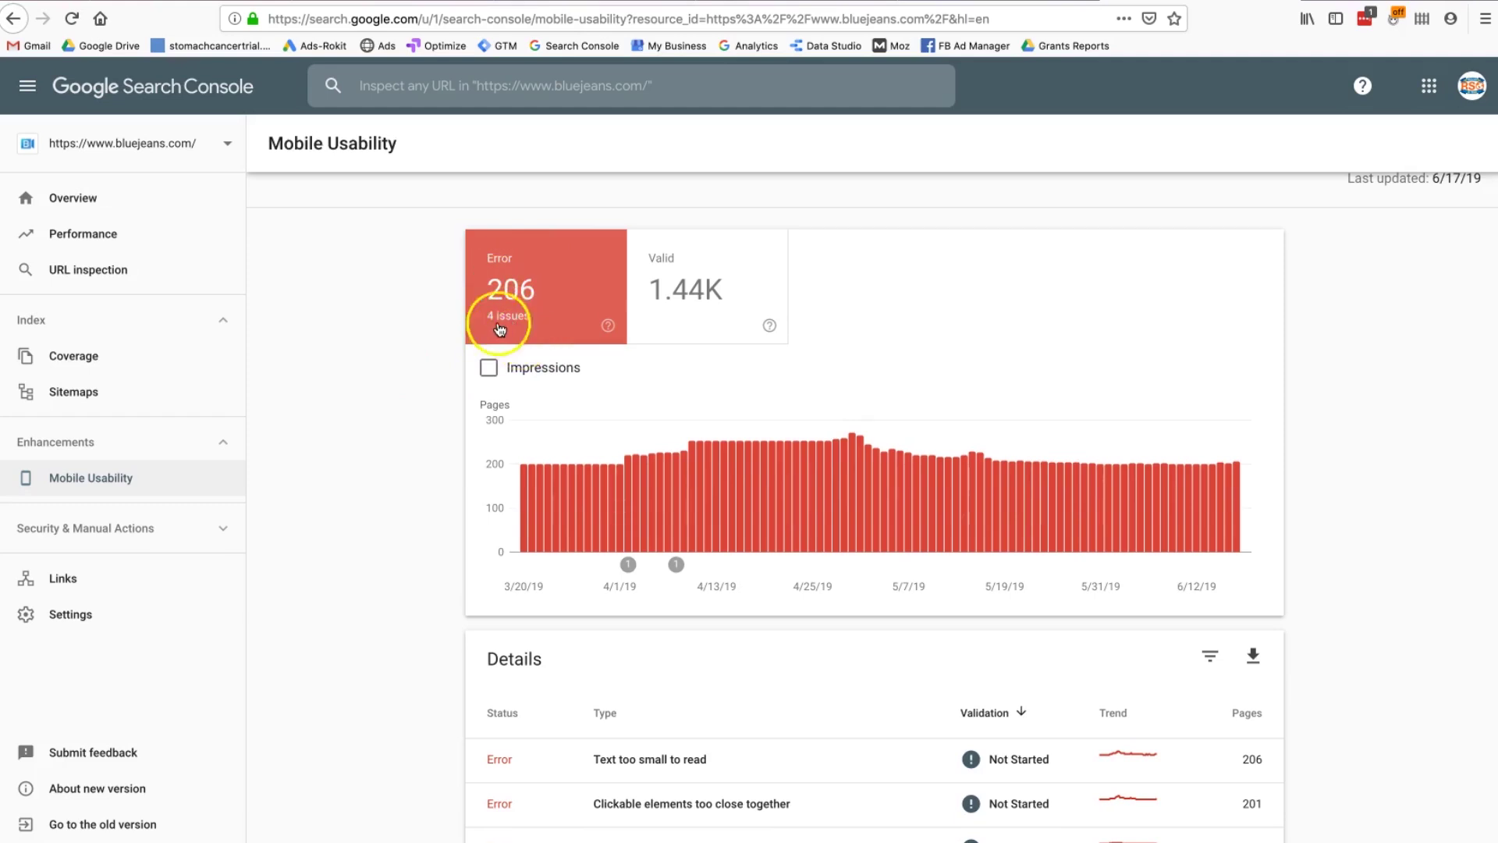
pyautogui.scroll(-3, 511, 331)
pyautogui.click(661, 641)
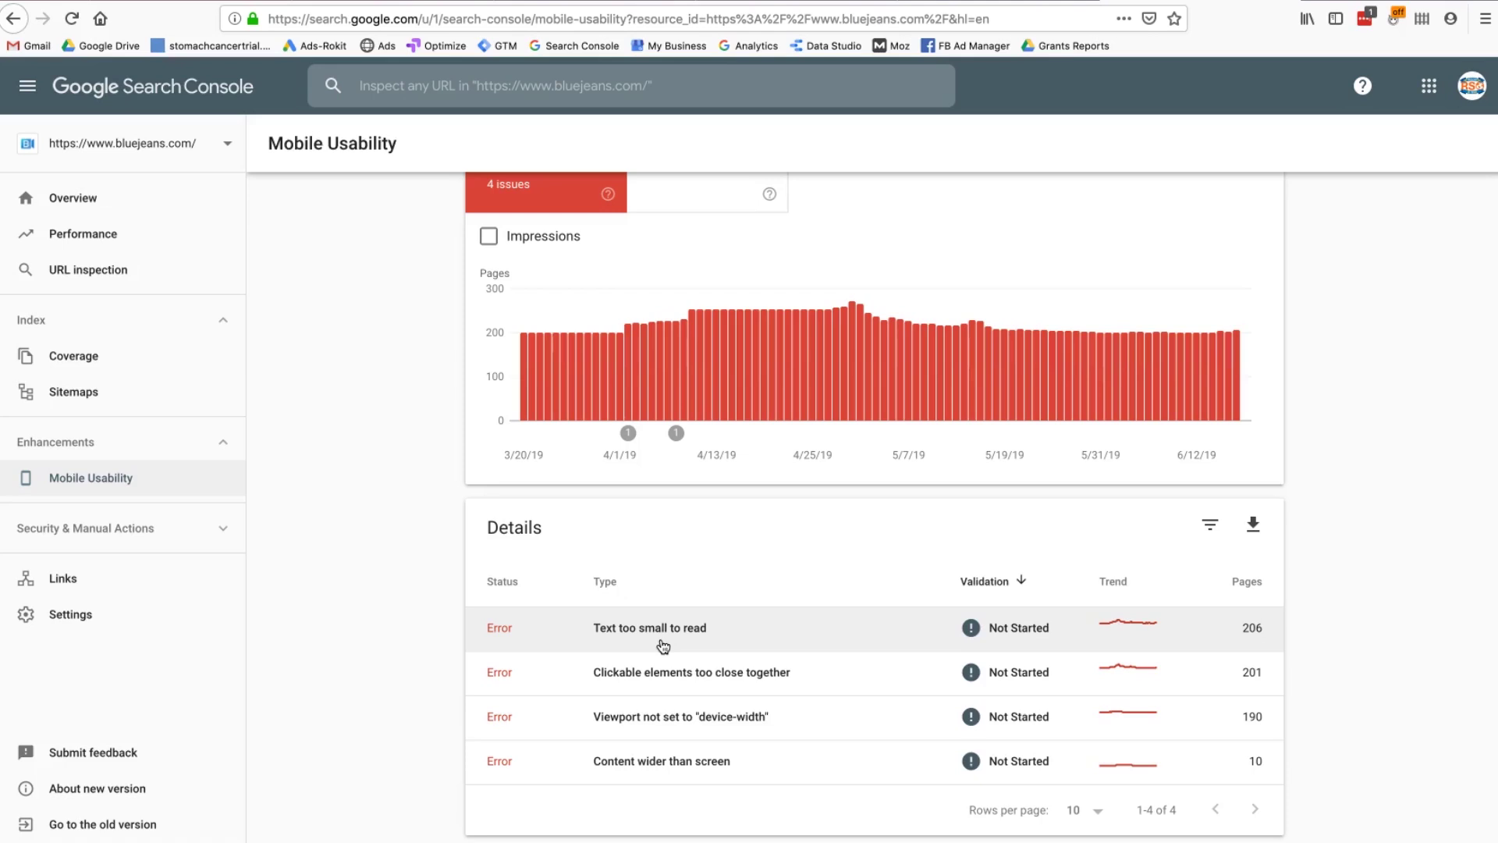
pyautogui.click(642, 642)
pyautogui.click(702, 690)
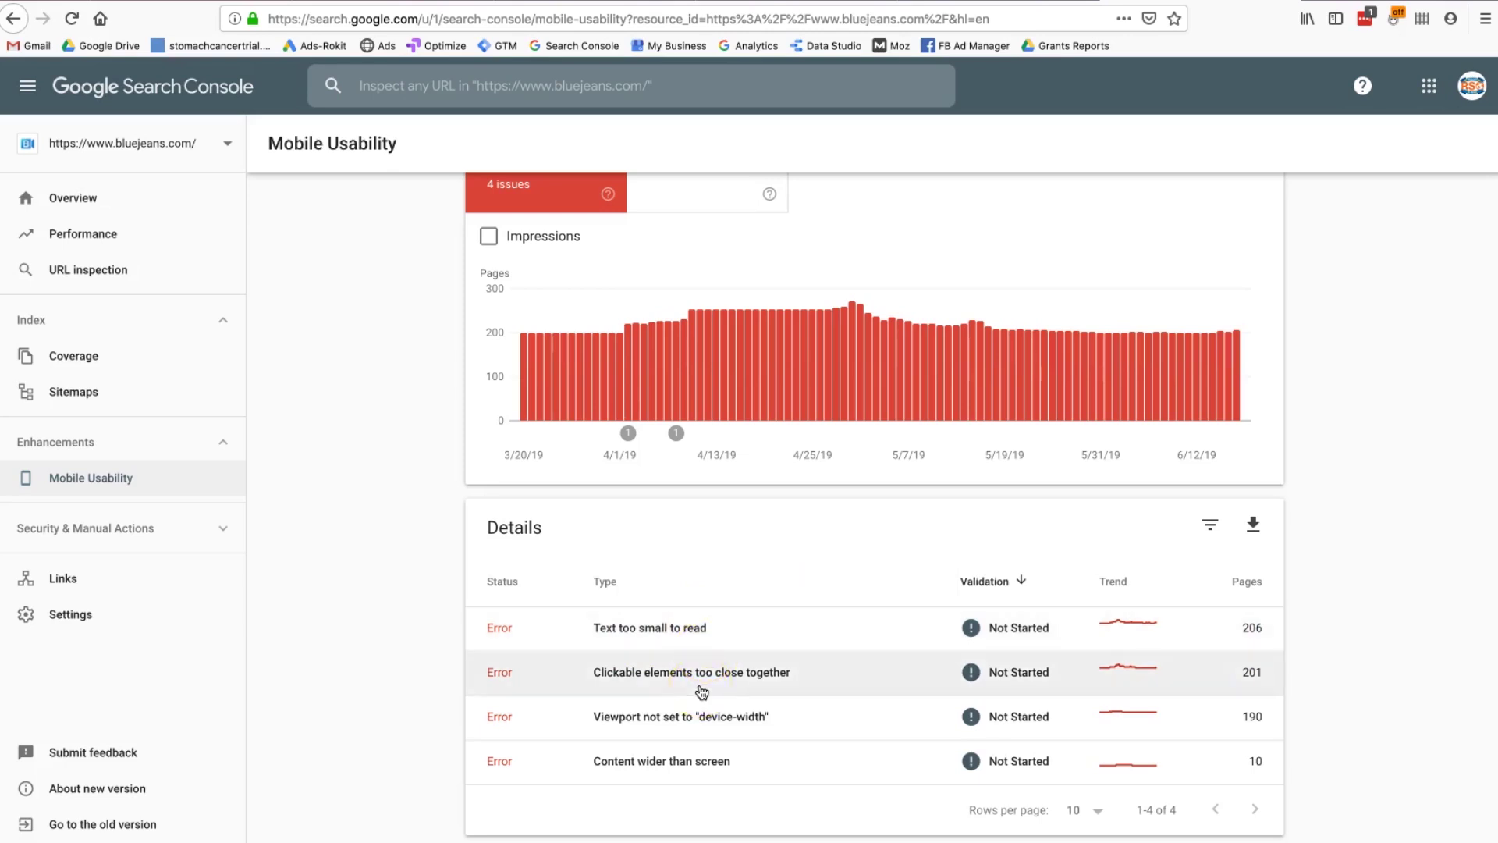
pyautogui.click(701, 725)
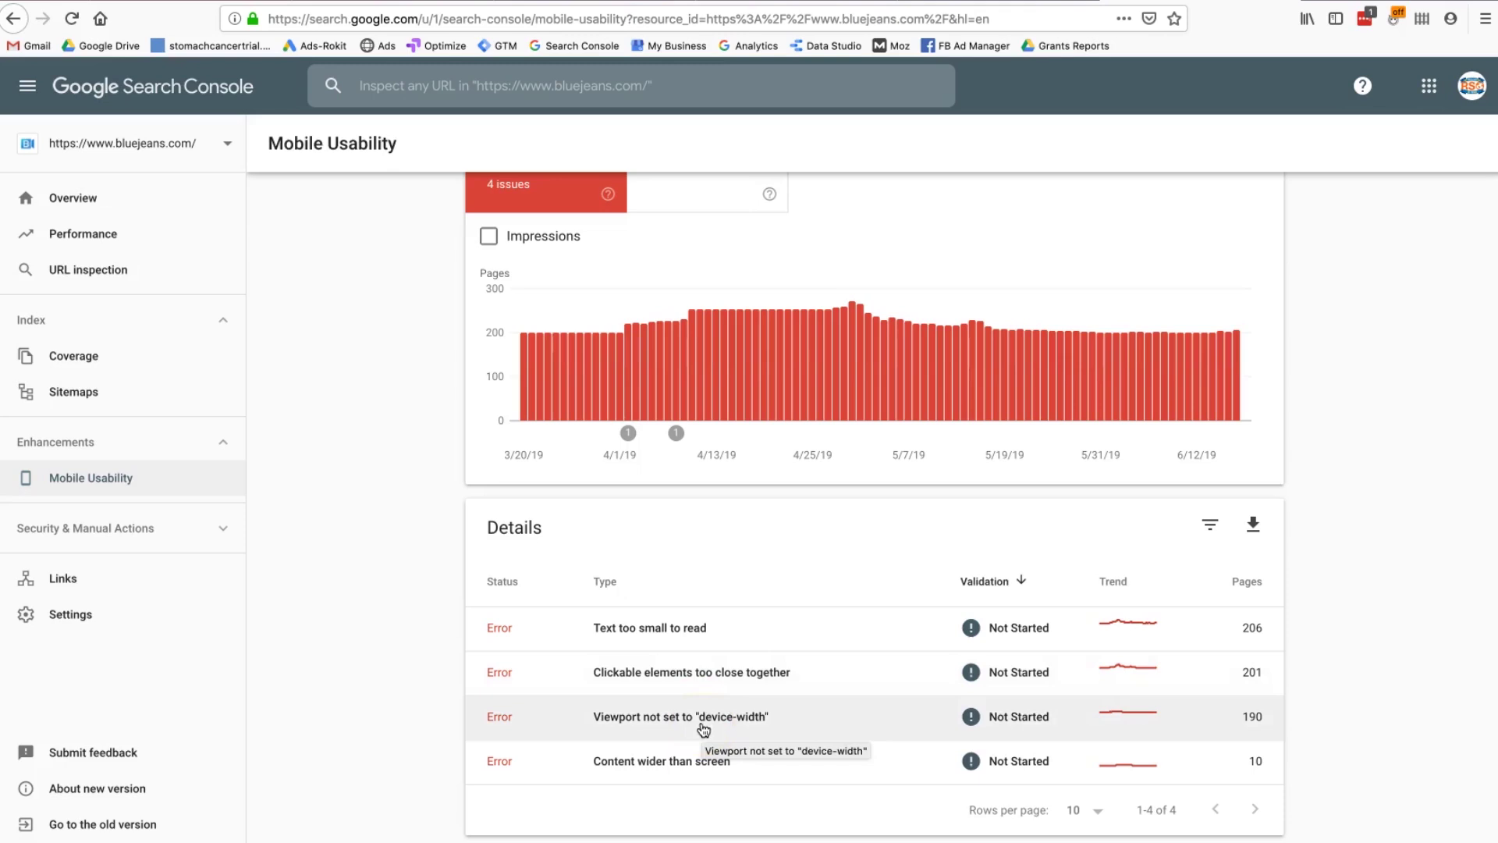
pyautogui.click(702, 764)
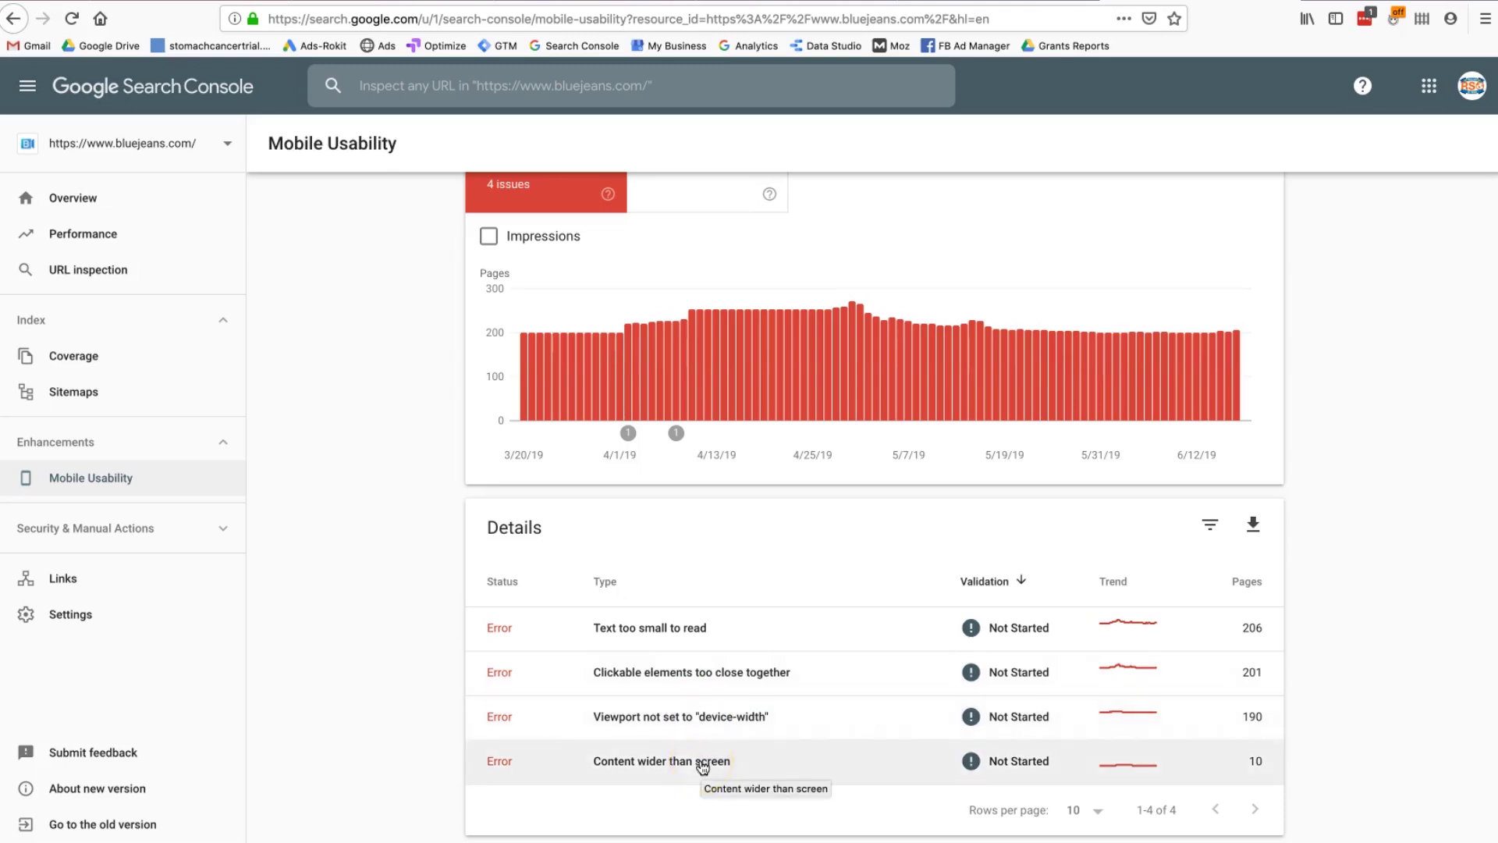
# Step: Open the "Content wider than screen" issue and review the example URLs affected by it
pyautogui.click(1001, 778)
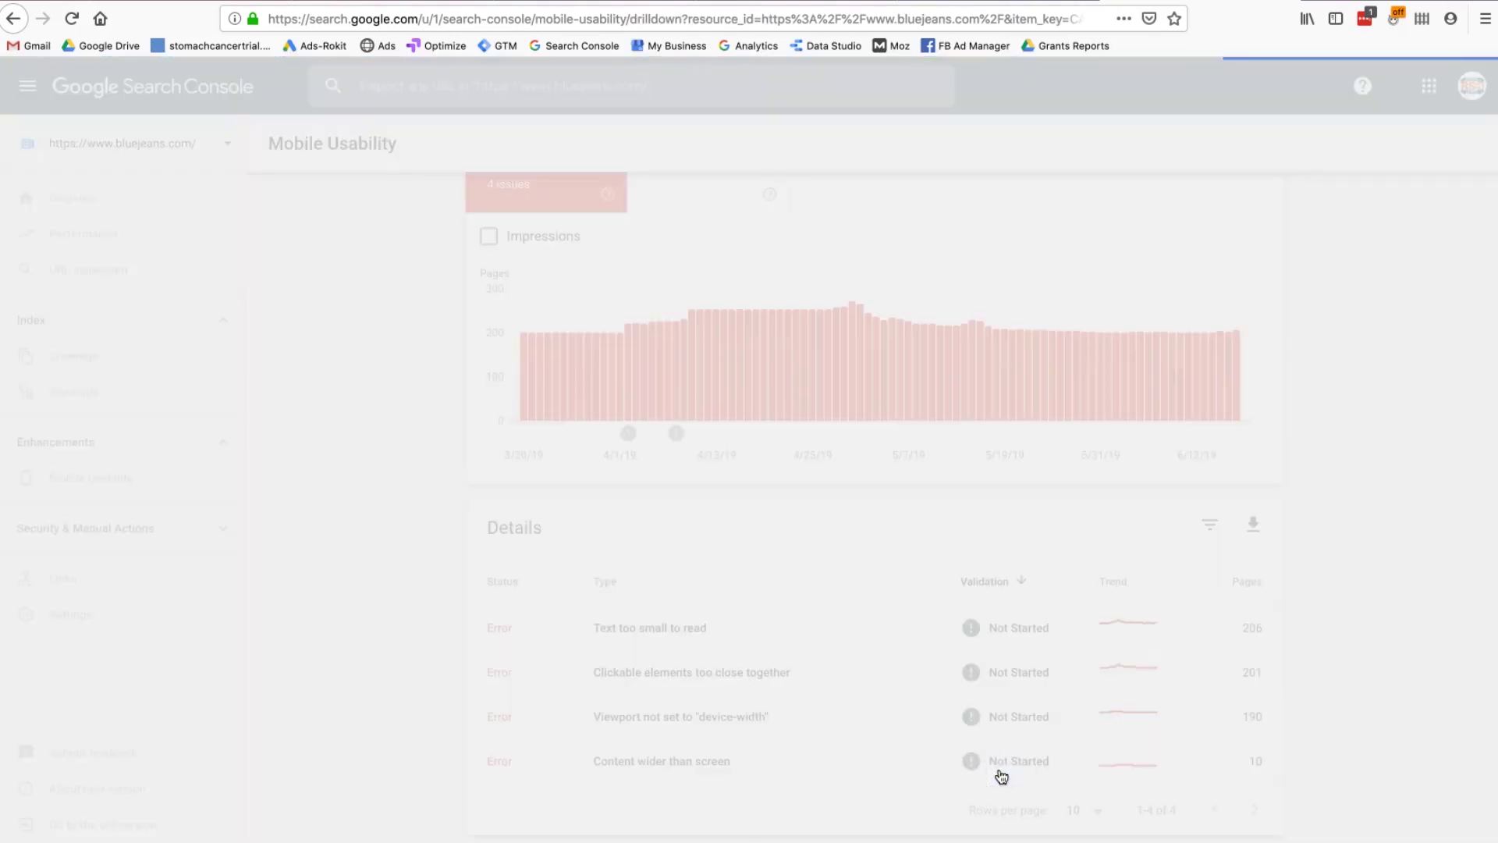
pyautogui.scroll(-7, 999, 776)
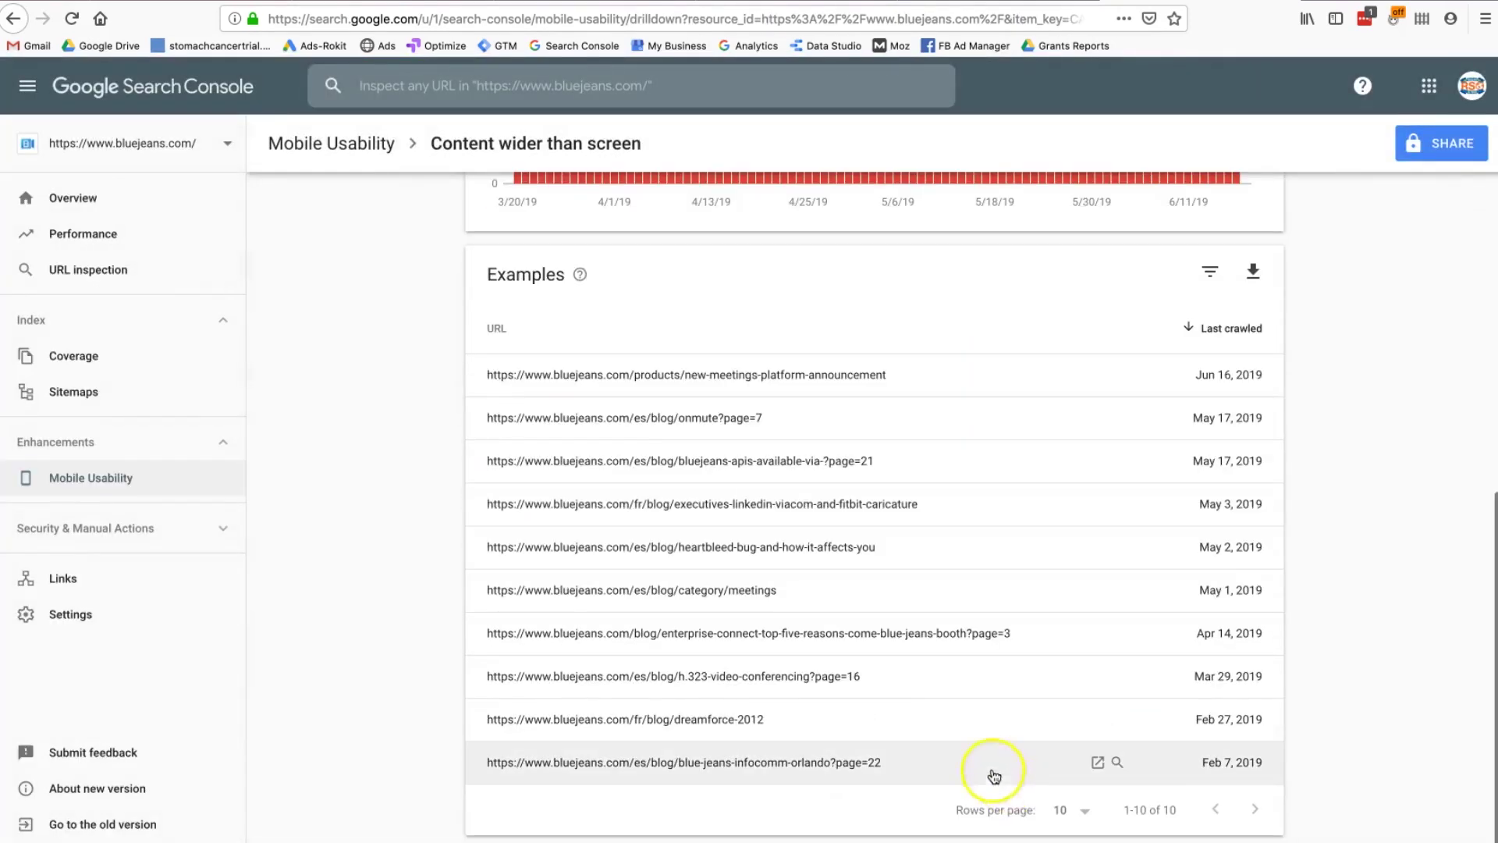
pyautogui.scroll(7, 738, 663)
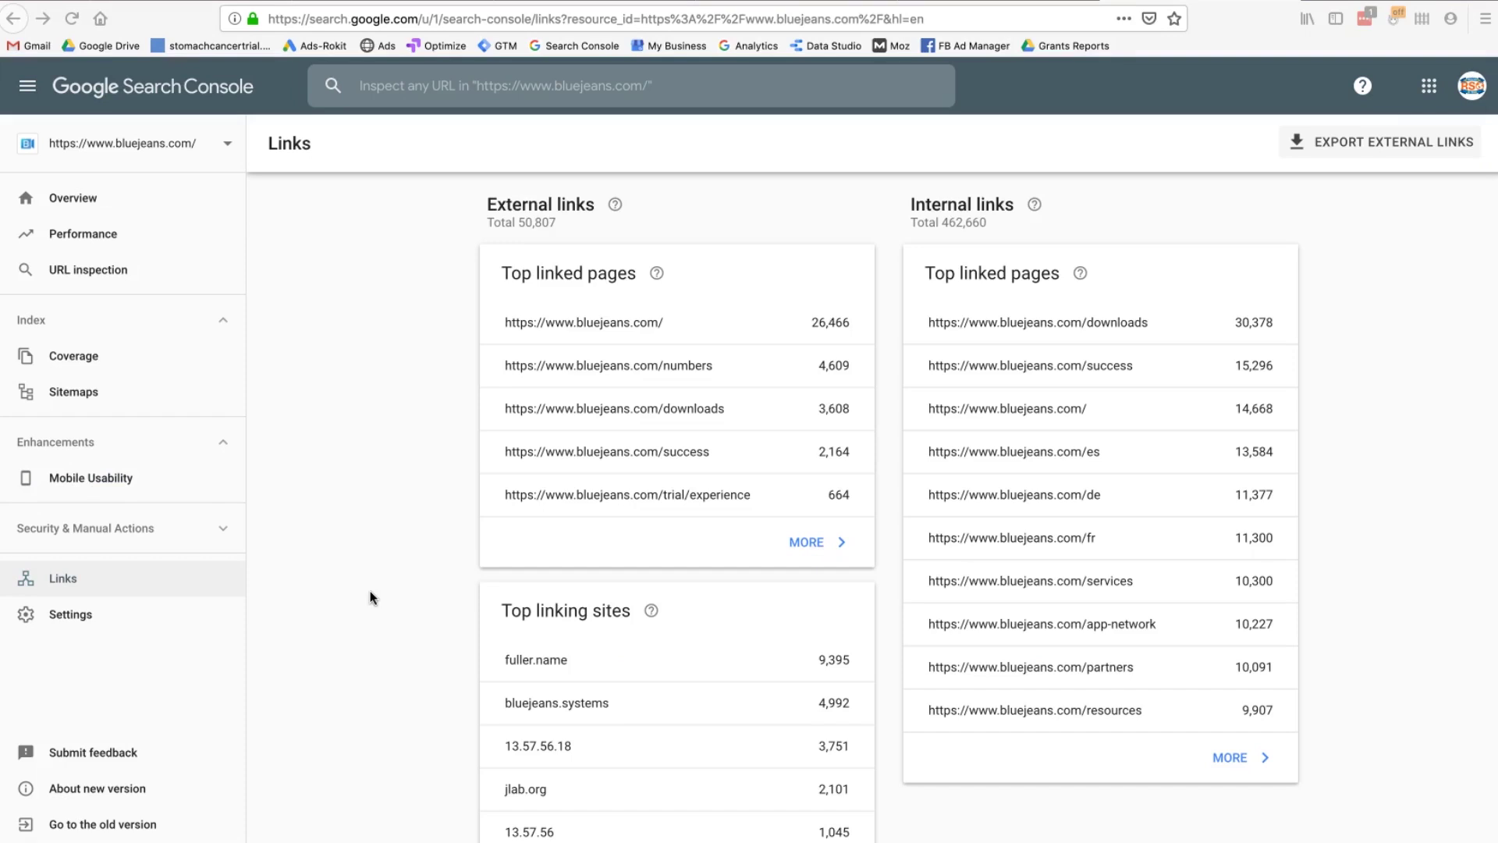
# Step: Open the Links report and compare the top linked pages for external and internal links
pyautogui.click(173, 572)
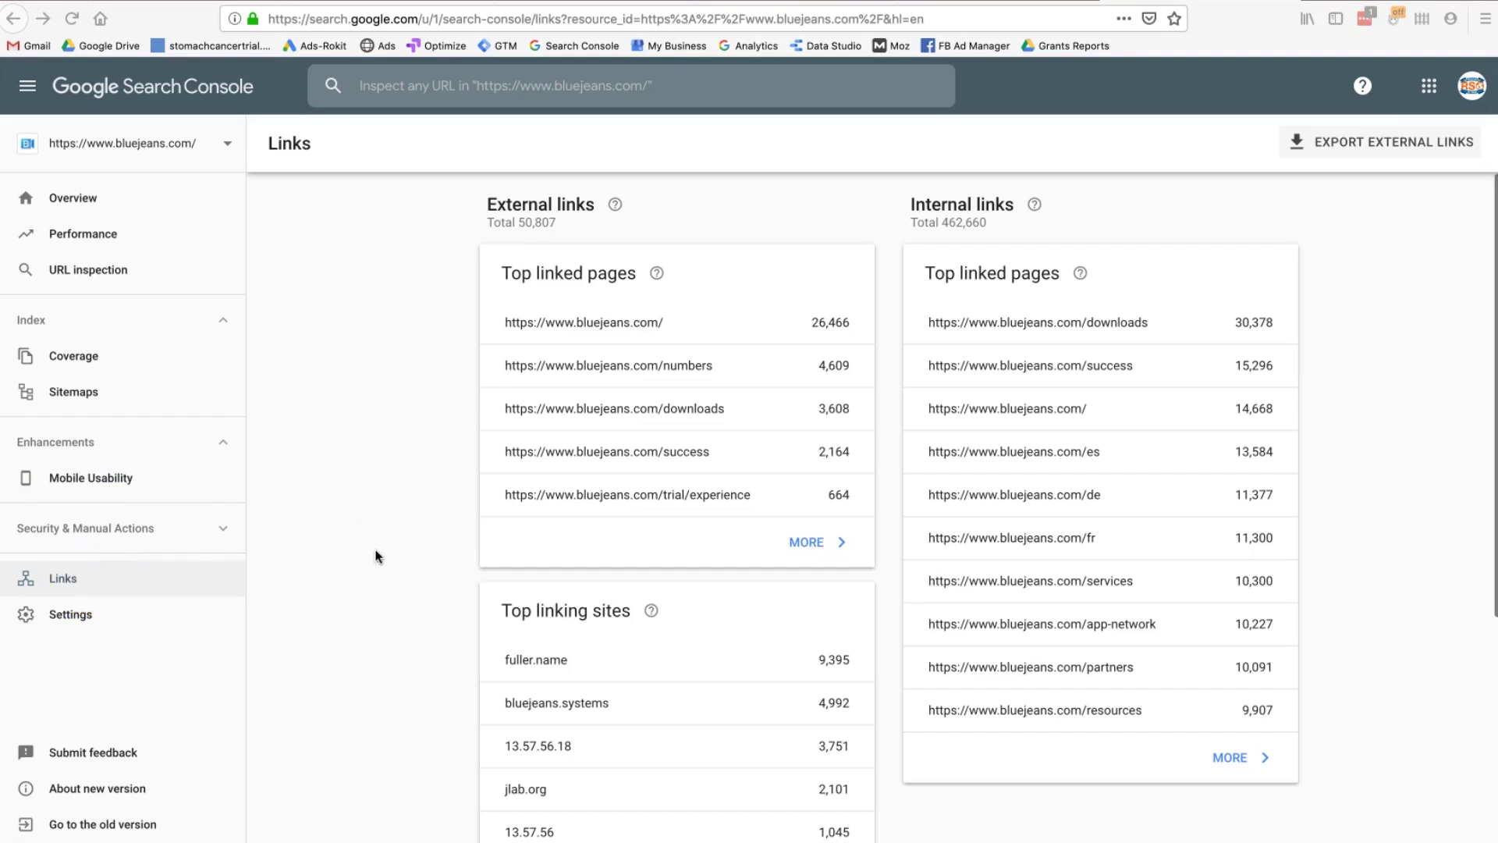
pyautogui.click(392, 508)
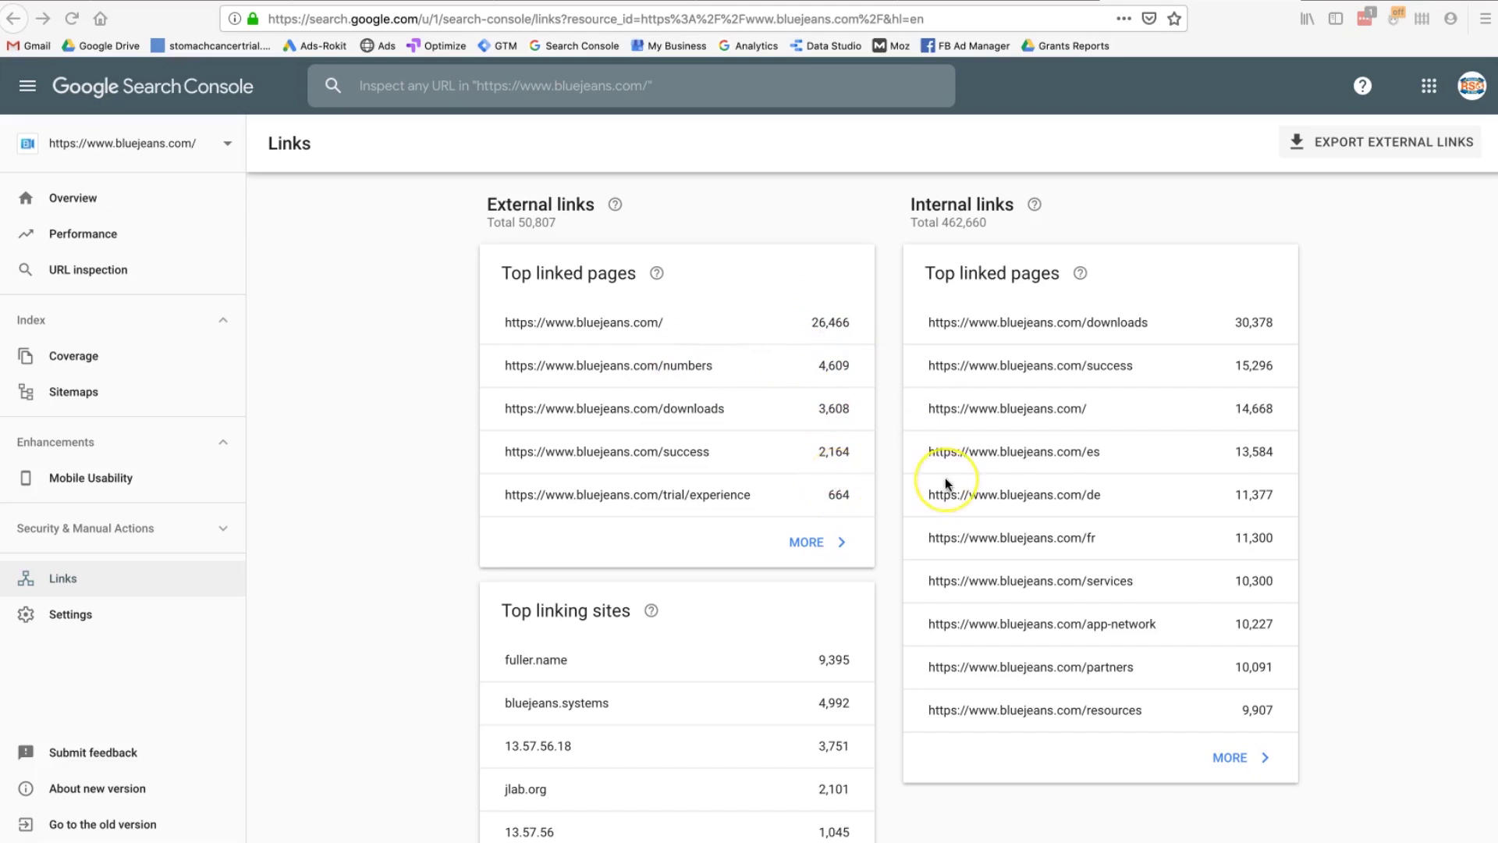
pyautogui.scroll(-1, 946, 481)
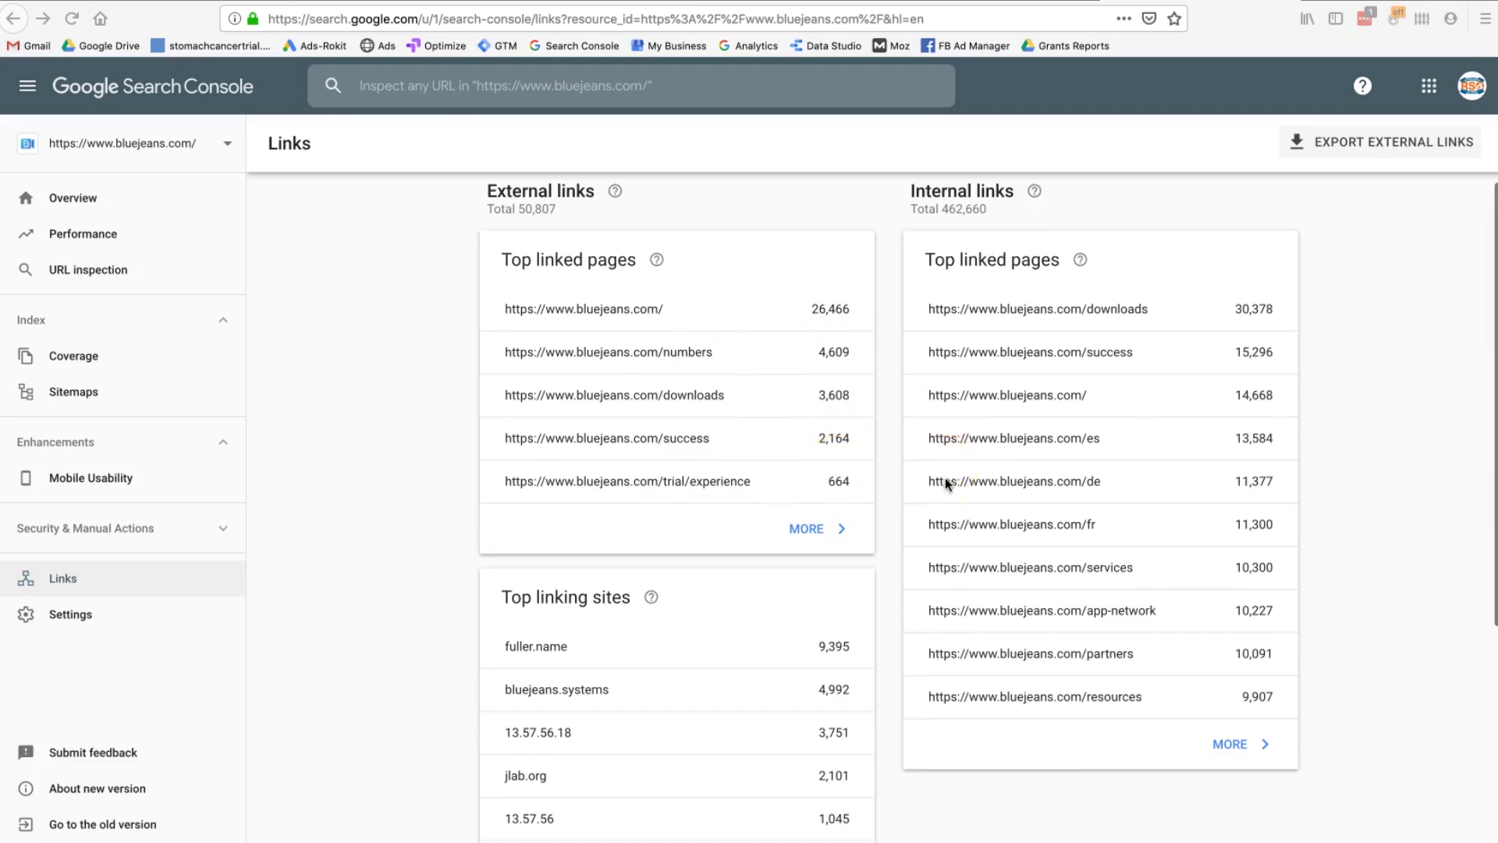
pyautogui.scroll(1, 944, 481)
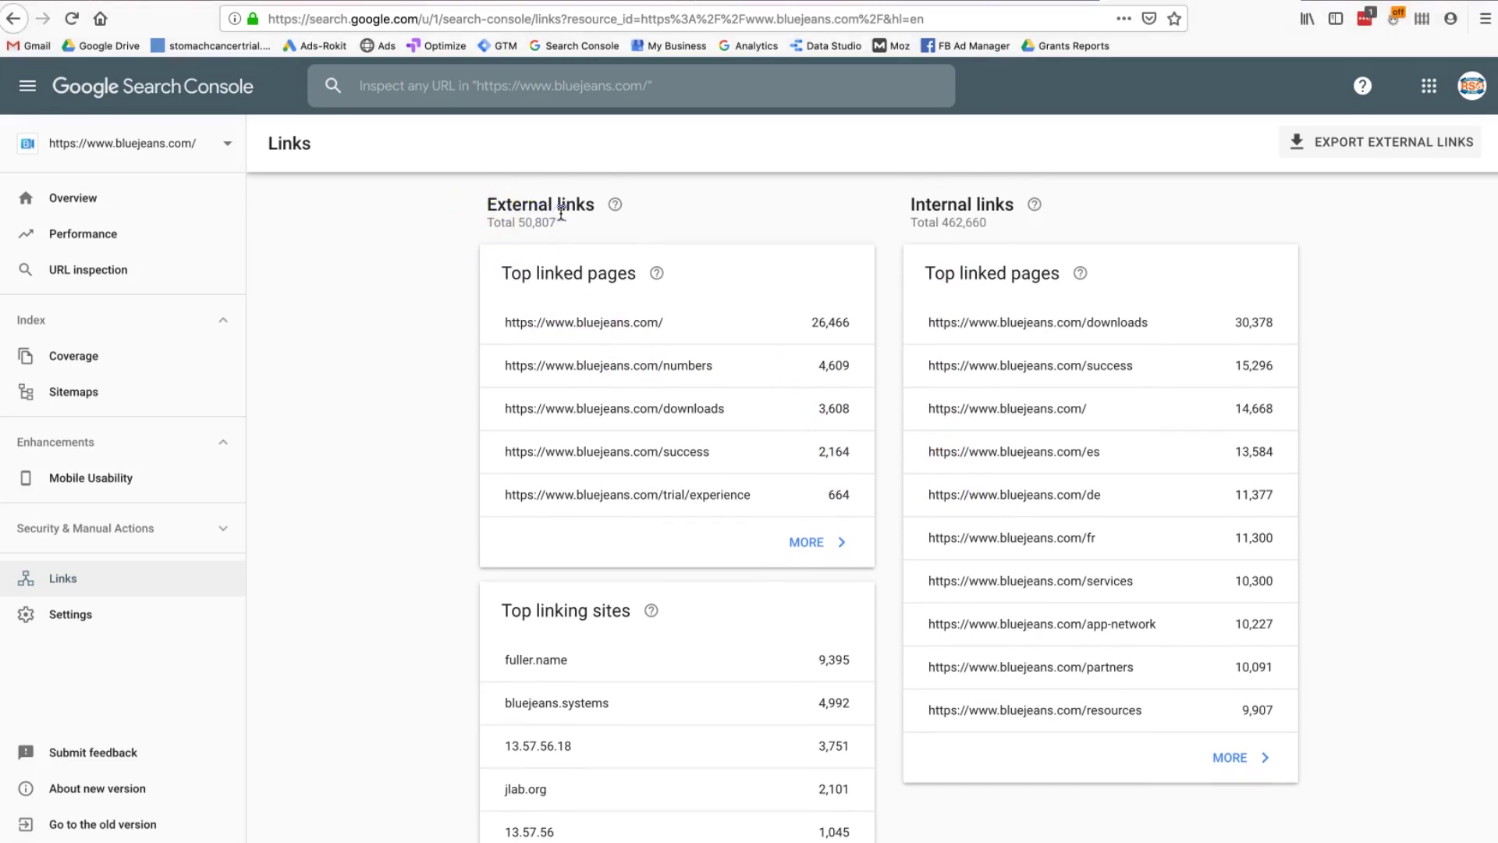
pyautogui.click(938, 203)
pyautogui.click(627, 235)
# Step: Examine the top linking sites and the top linking text among the external links
pyautogui.scroll(-2, 645, 592)
pyautogui.click(720, 783)
pyautogui.scroll(-2, 720, 784)
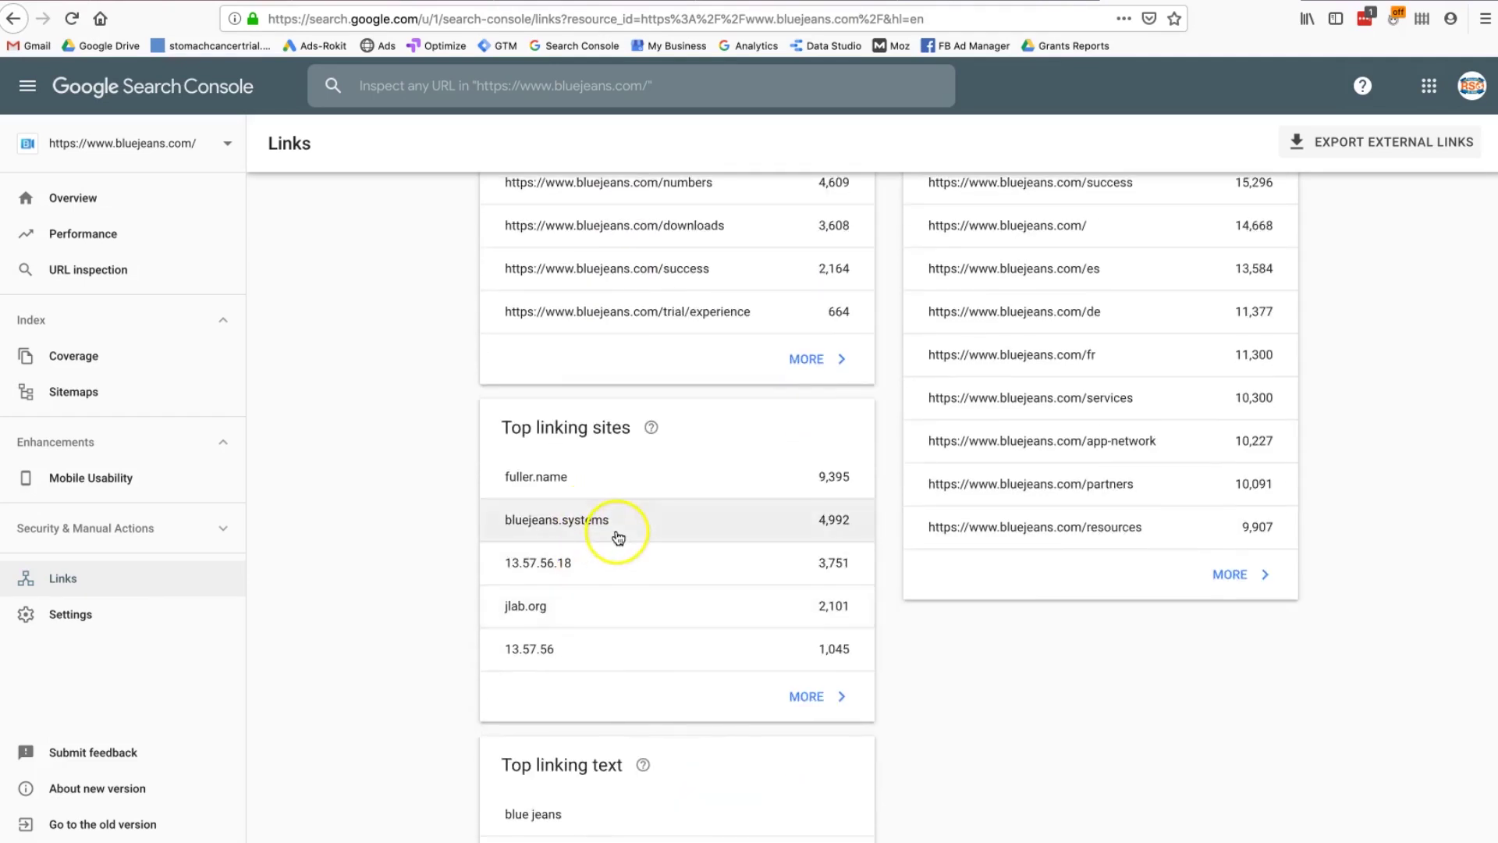
pyautogui.scroll(-5, 618, 537)
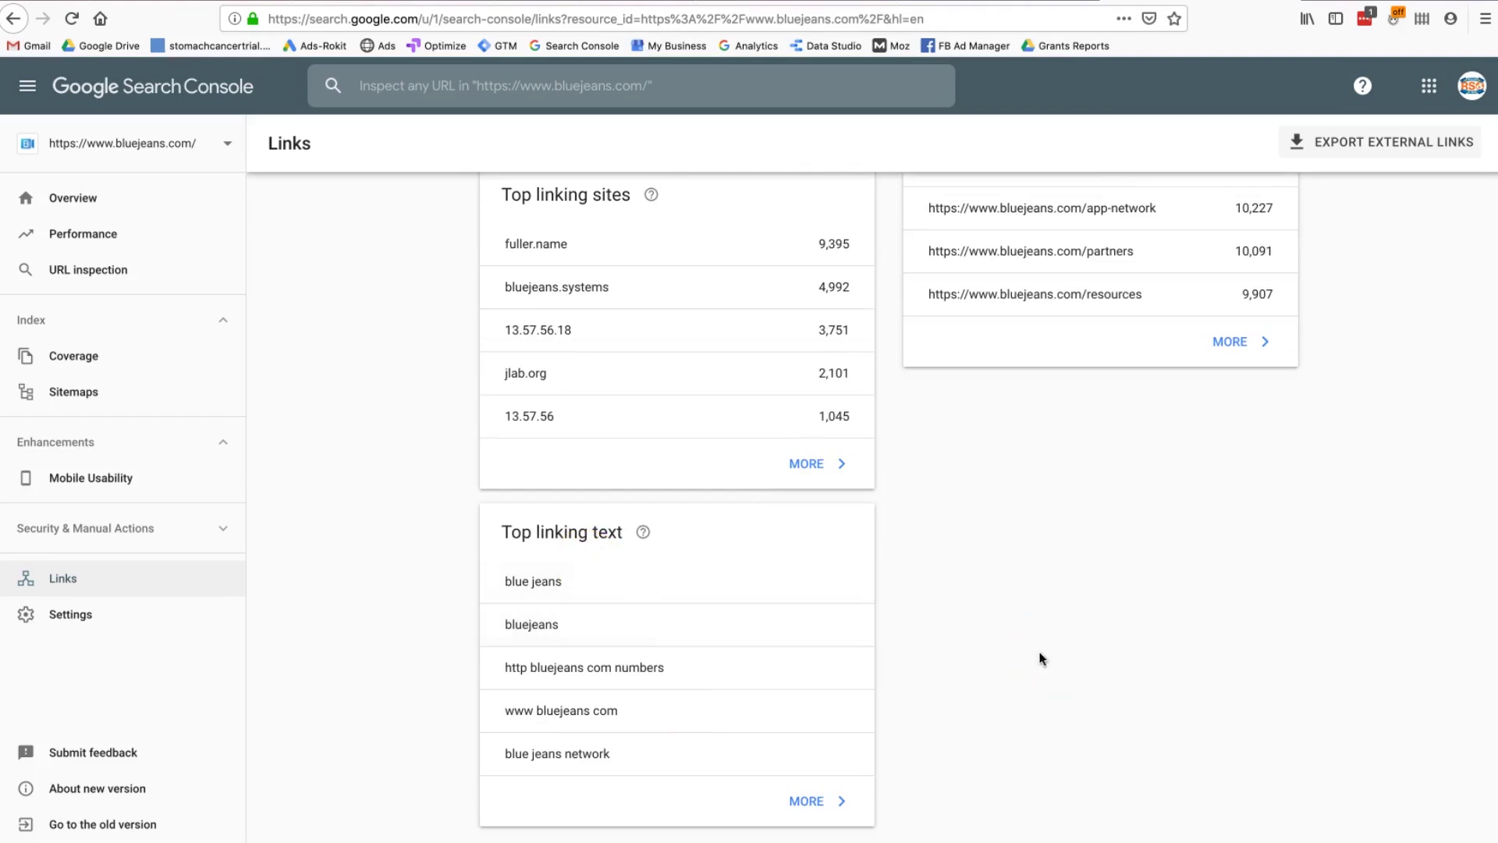
# Step: Open the Performance report for the last 3 months and compare total clicks, impressions, average CTR, average position and the top queries
pyautogui.scroll(5, 1040, 659)
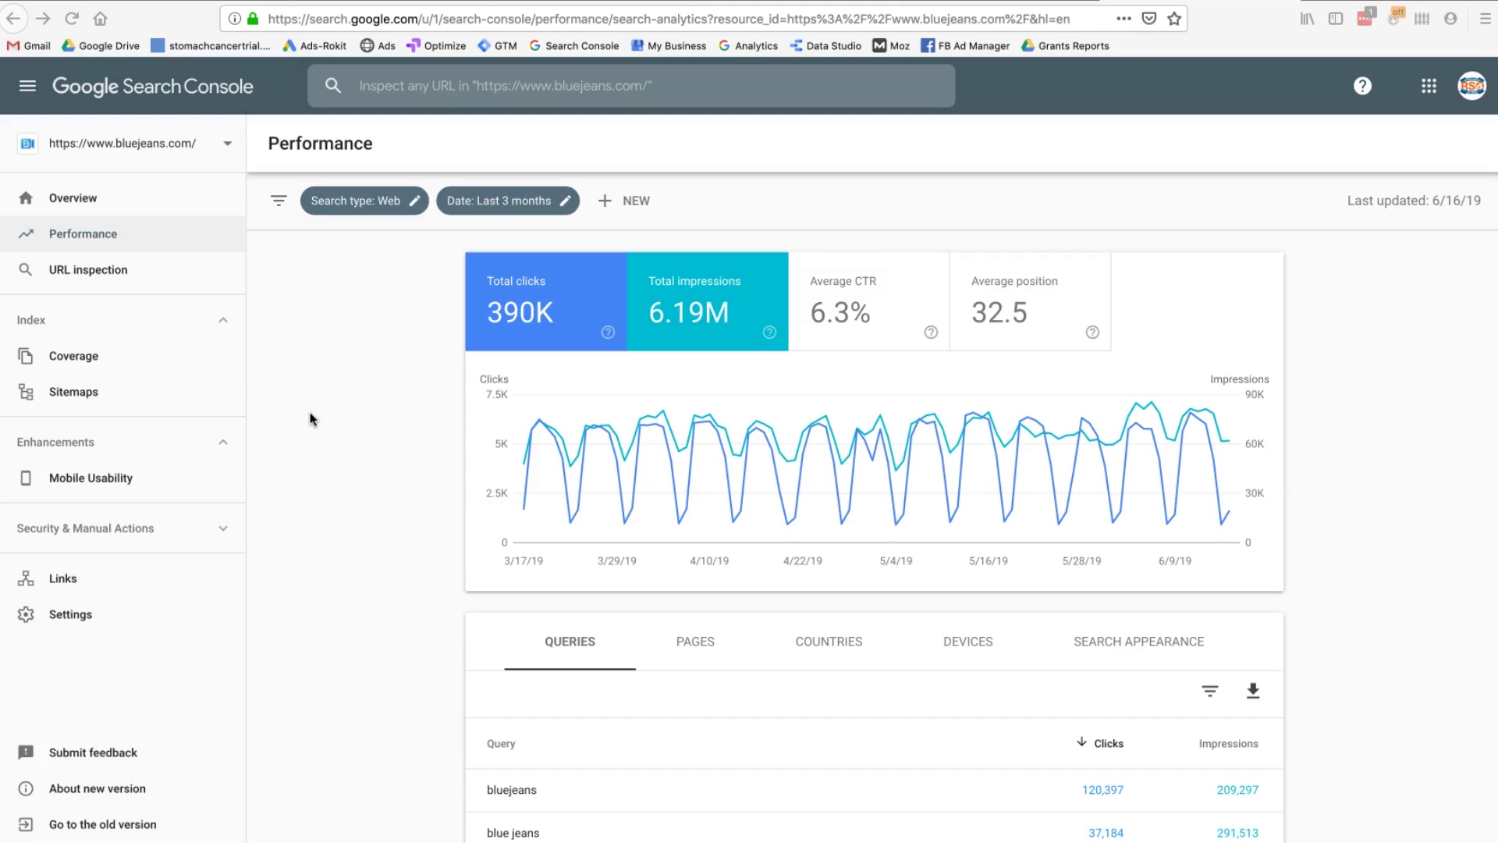
pyautogui.scroll(-2, 413, 540)
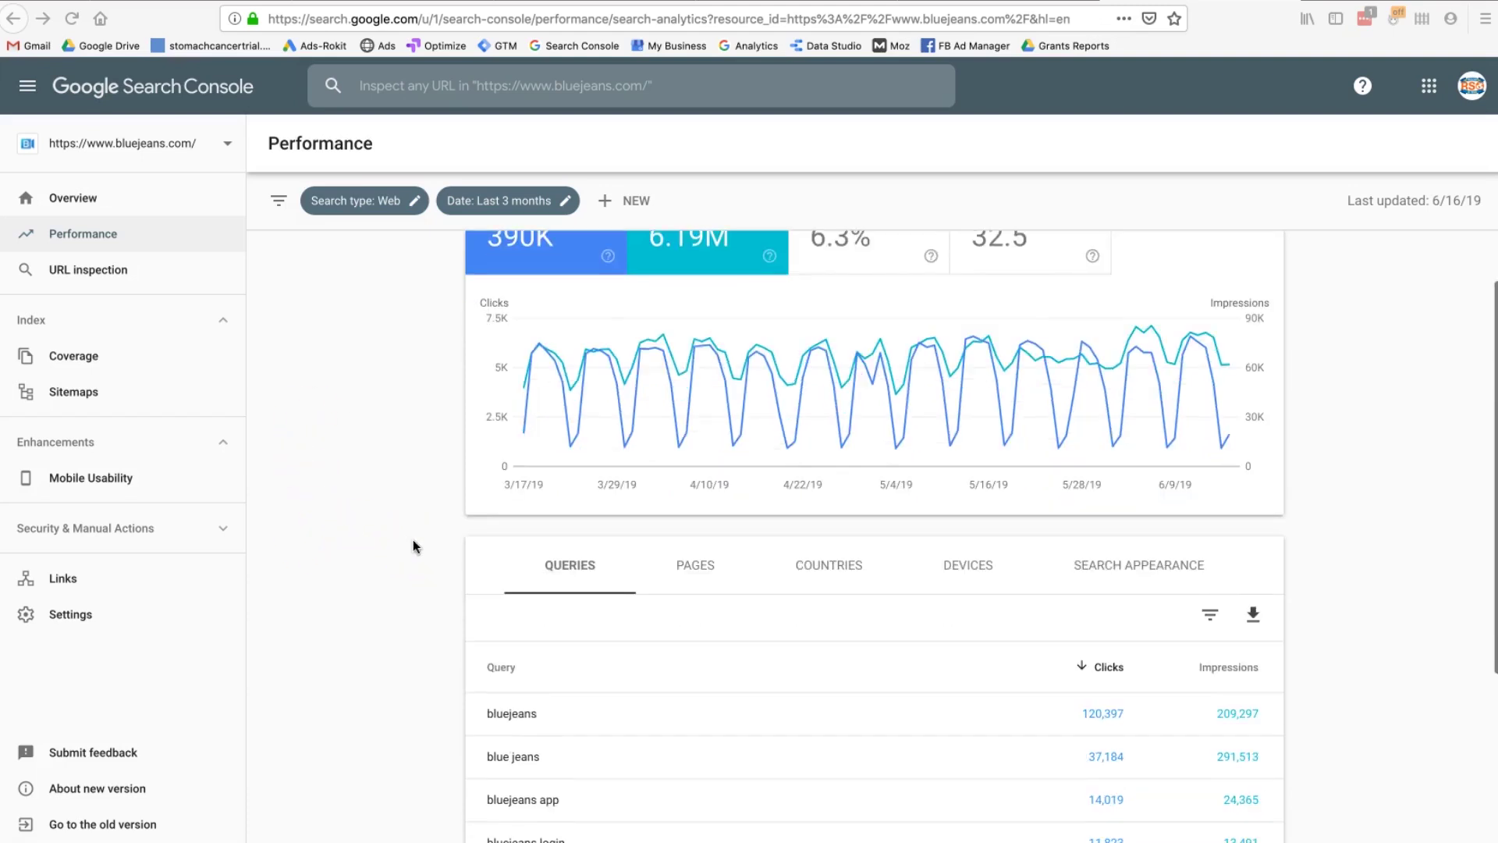
pyautogui.scroll(2, 413, 540)
pyautogui.scroll(-1, 721, 489)
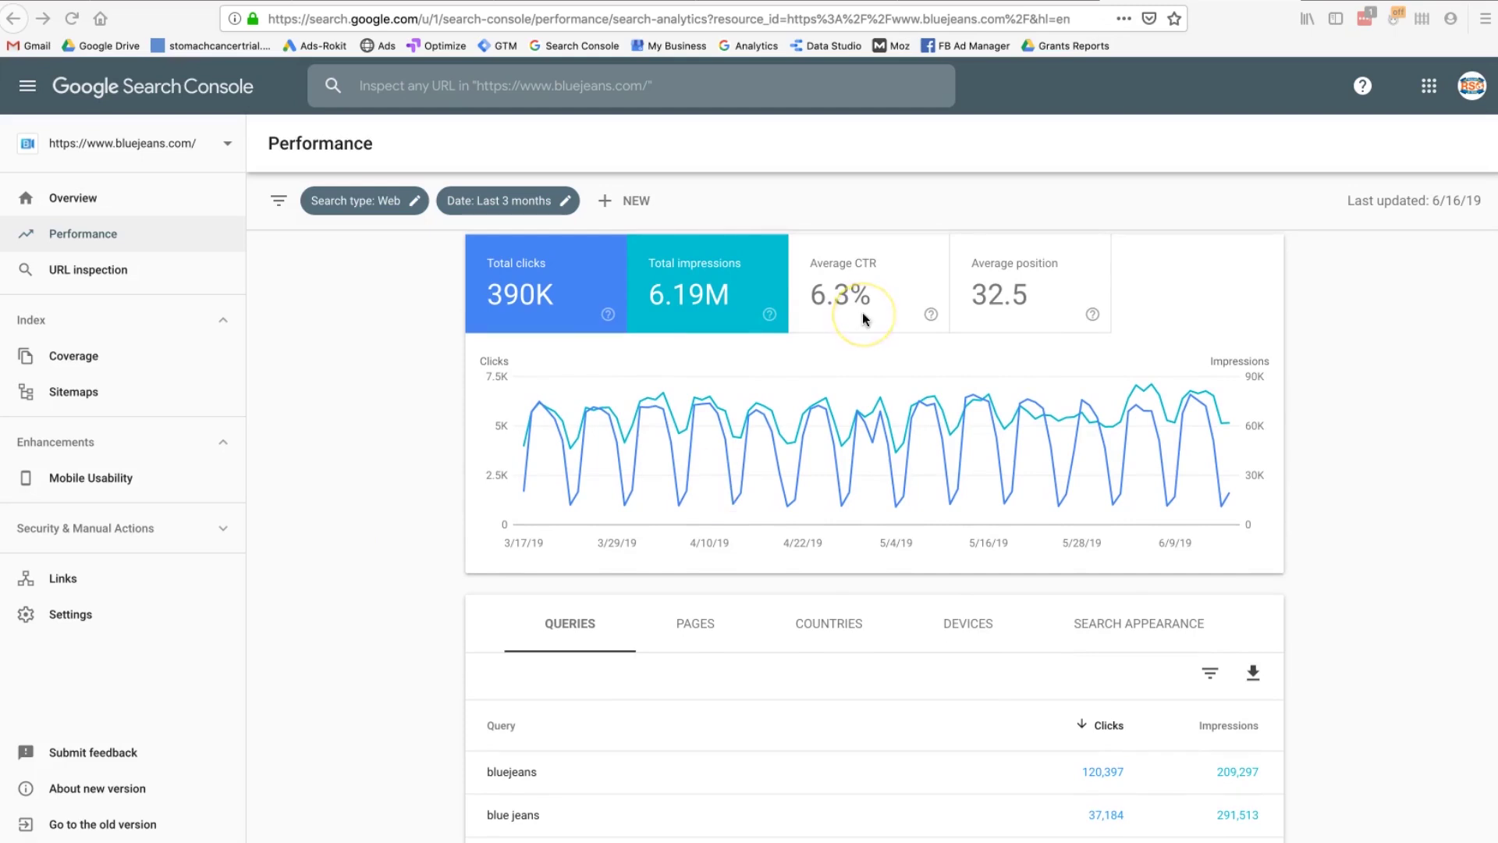
pyautogui.scroll(-3, 1028, 456)
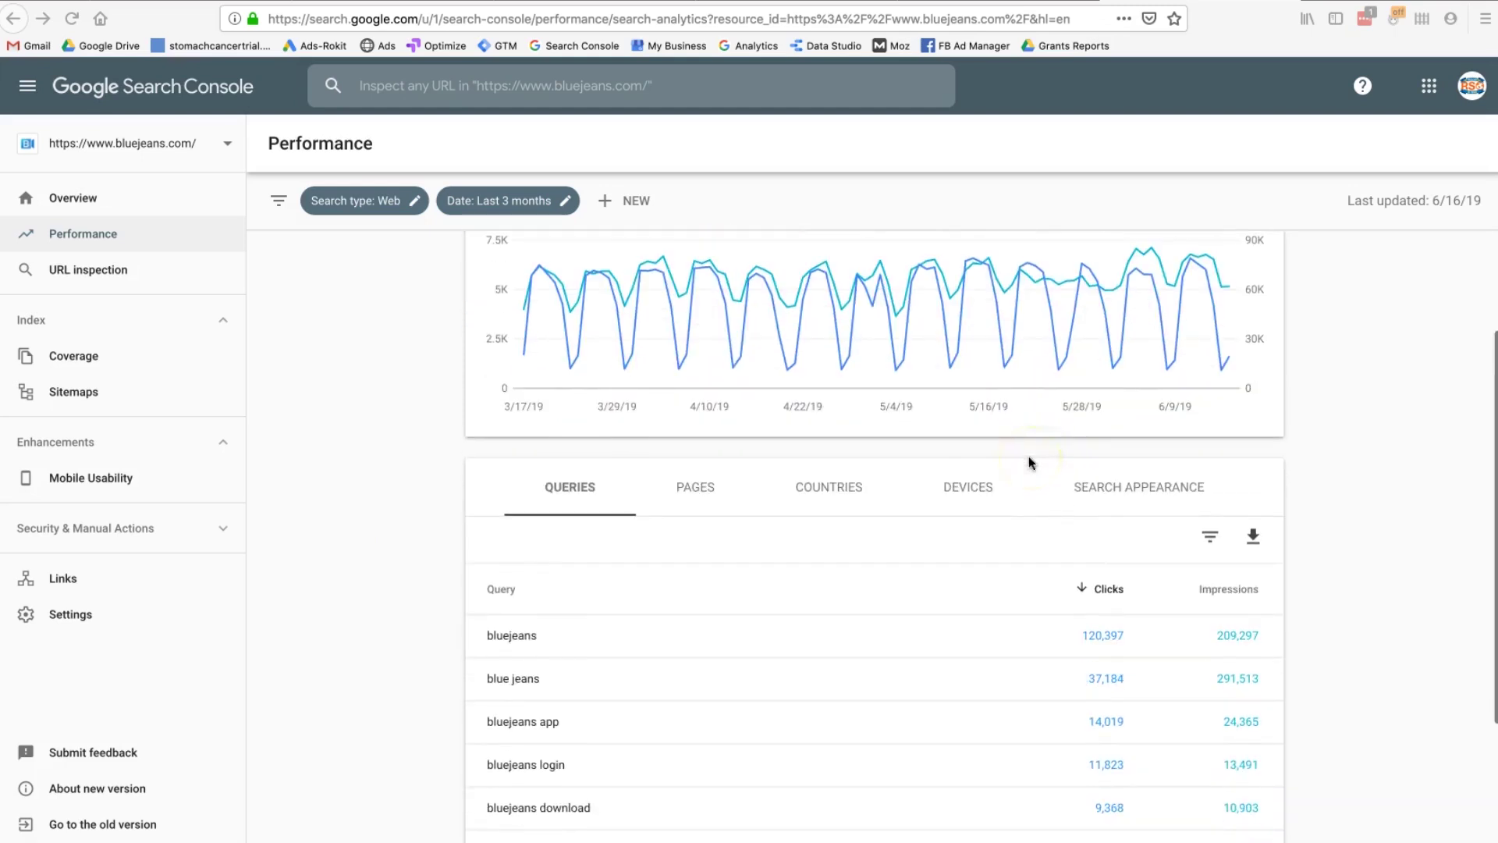
pyautogui.click(592, 639)
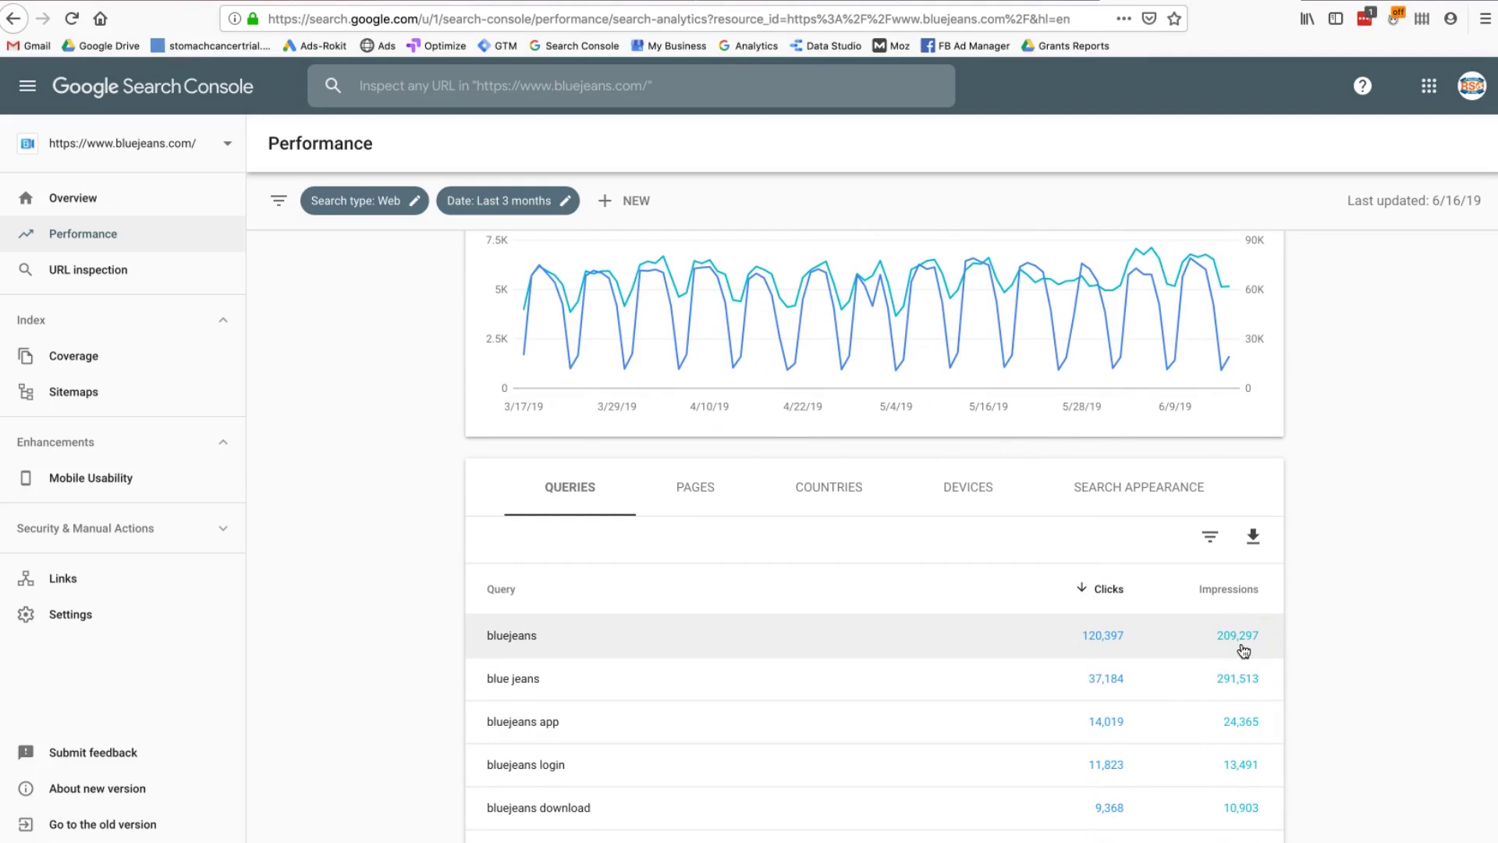
pyautogui.scroll(2, 1244, 651)
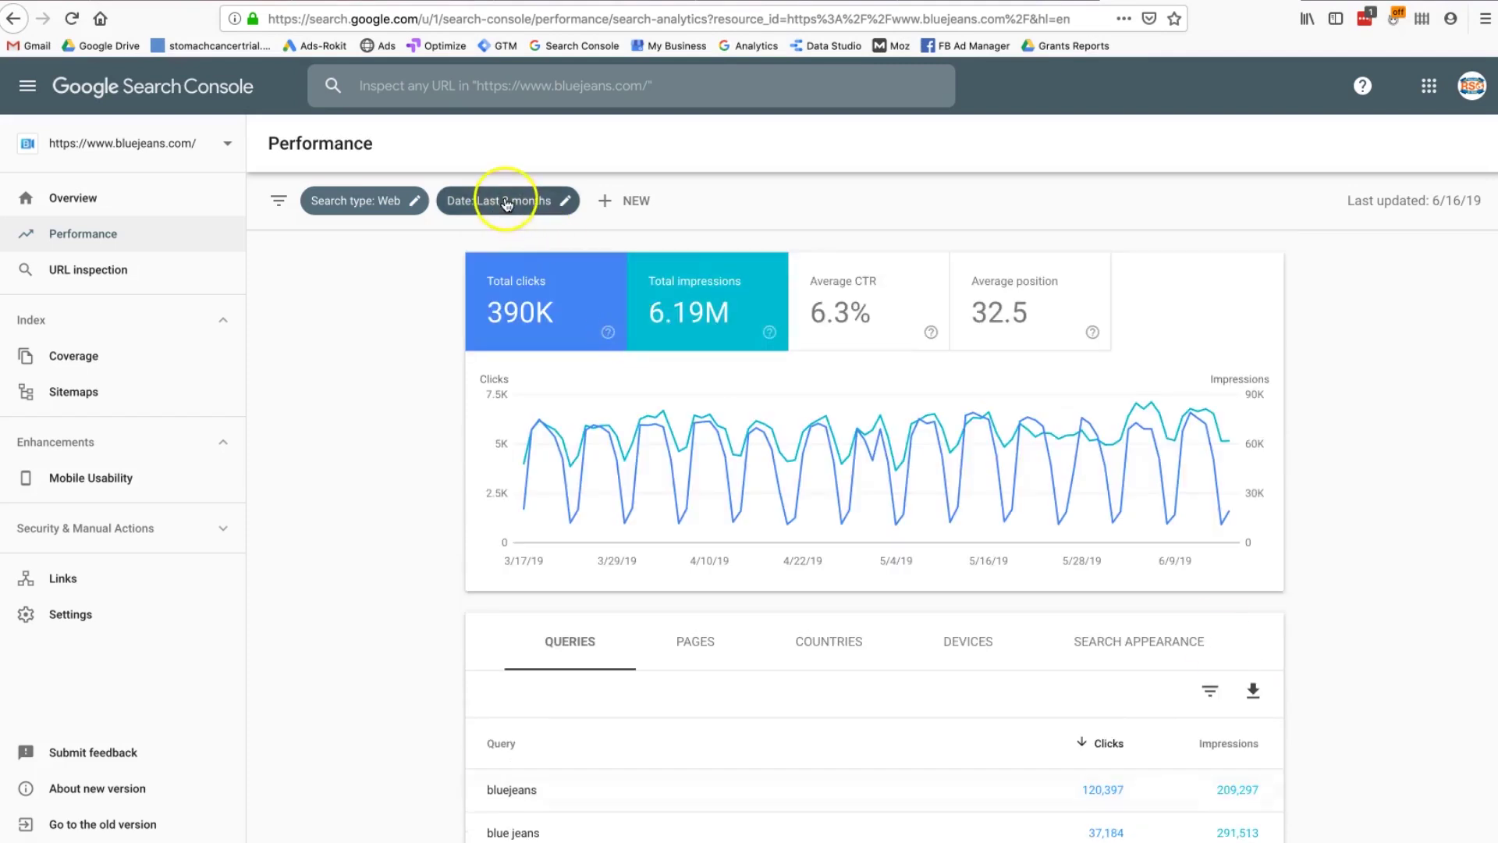
# Step: Start a CTR filter on the queries table and review the performance totals
pyautogui.scroll(-2, 1114, 786)
pyautogui.scroll(1, 1210, 624)
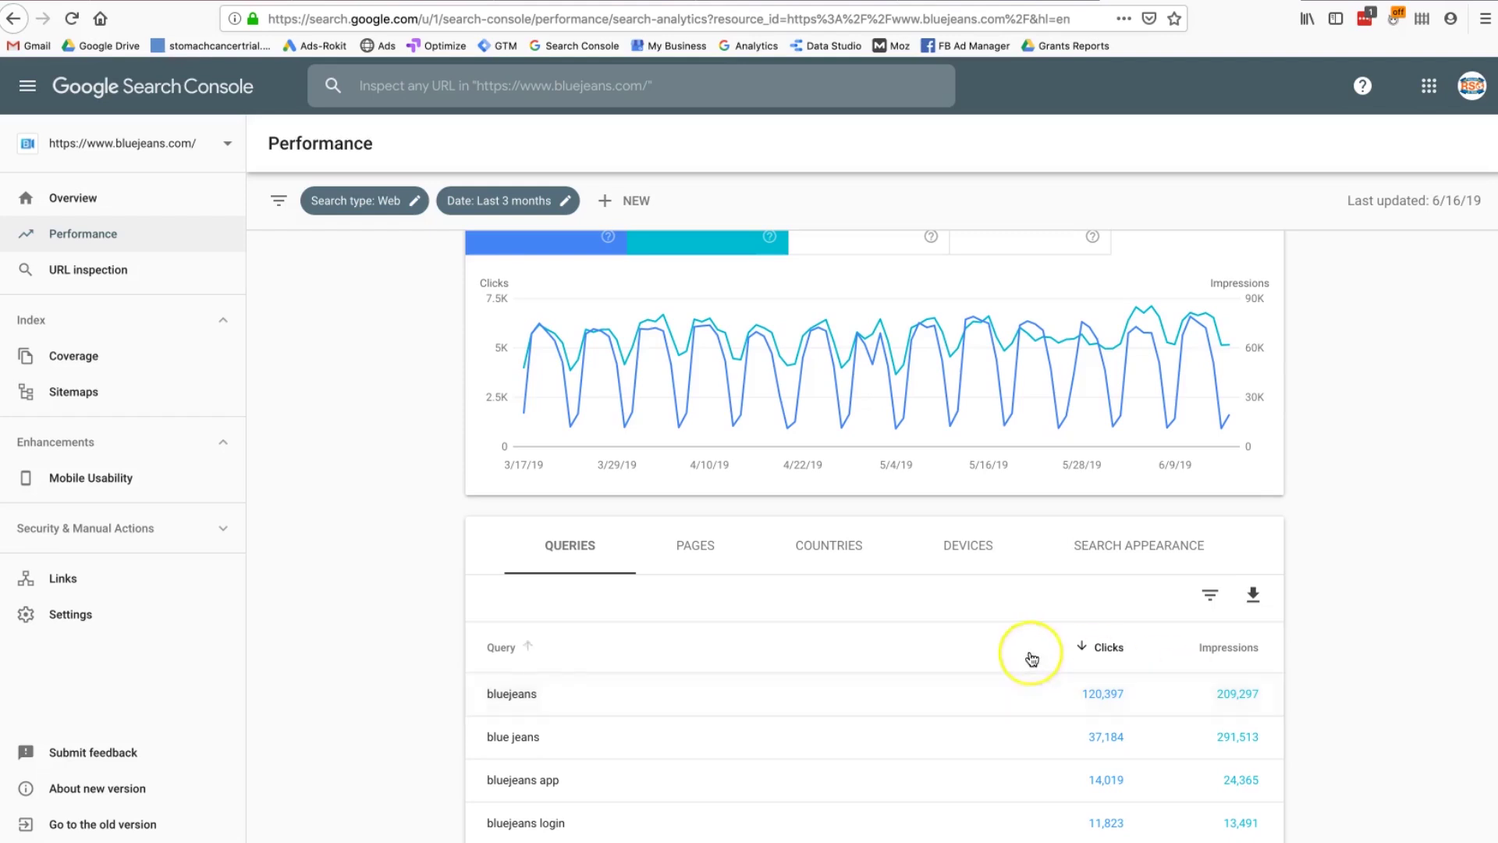
pyautogui.scroll(3, 1022, 609)
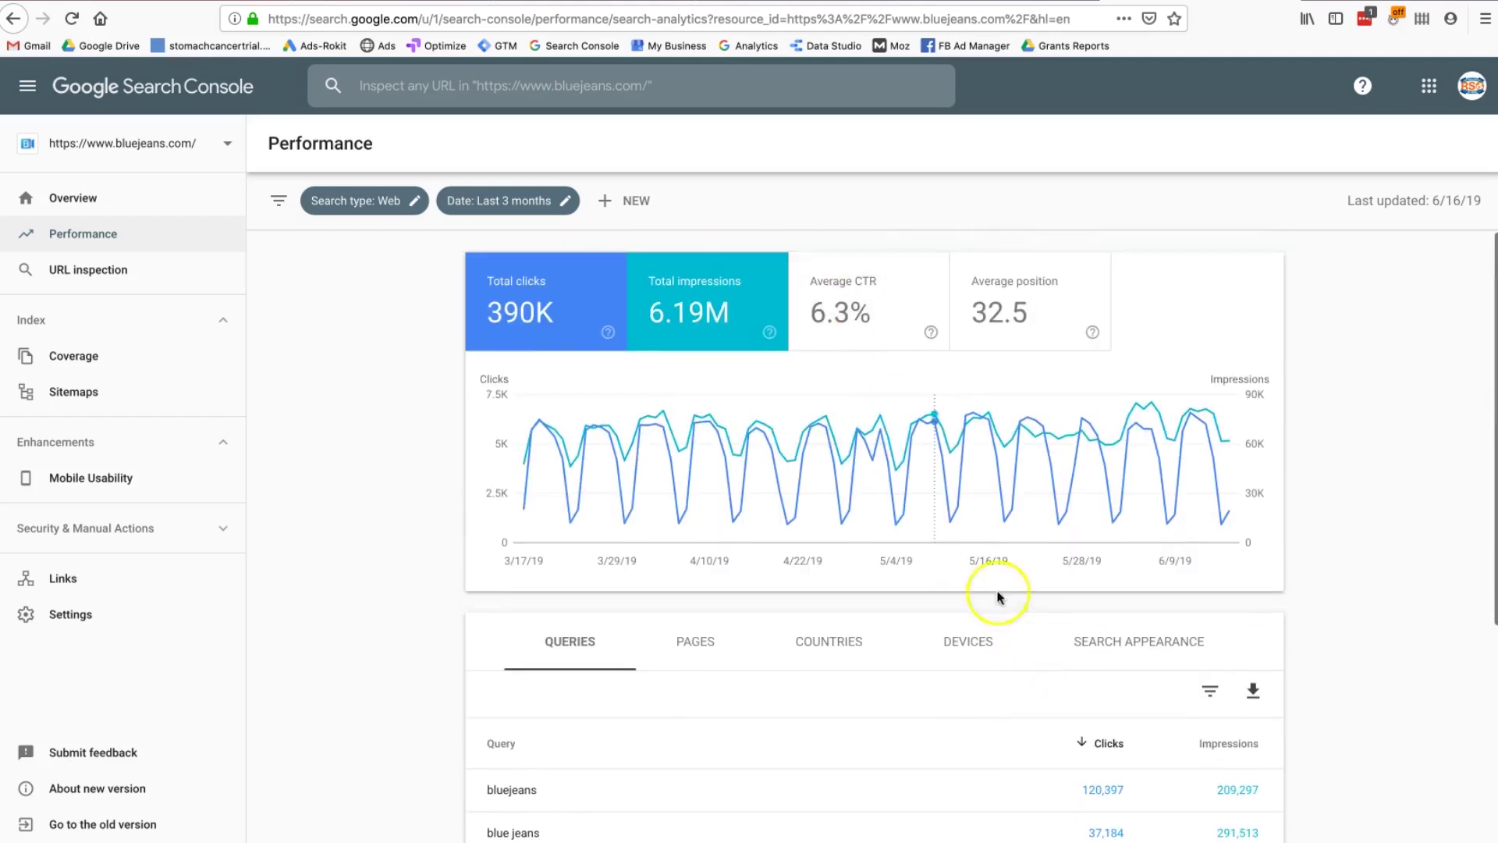
pyautogui.scroll(-3, 1222, 731)
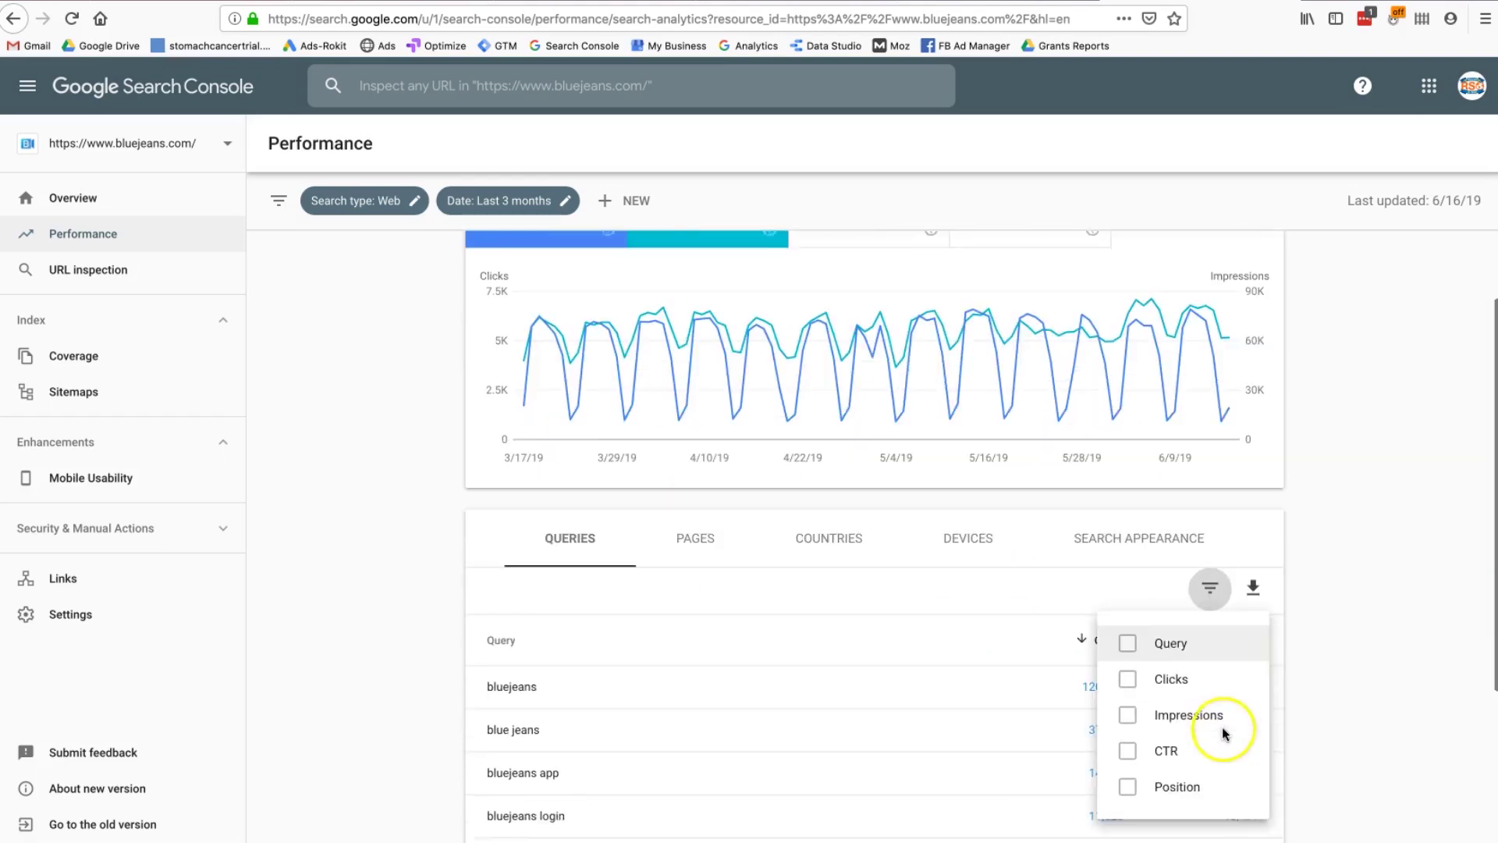
pyautogui.click(1155, 813)
pyautogui.scroll(3, 1047, 278)
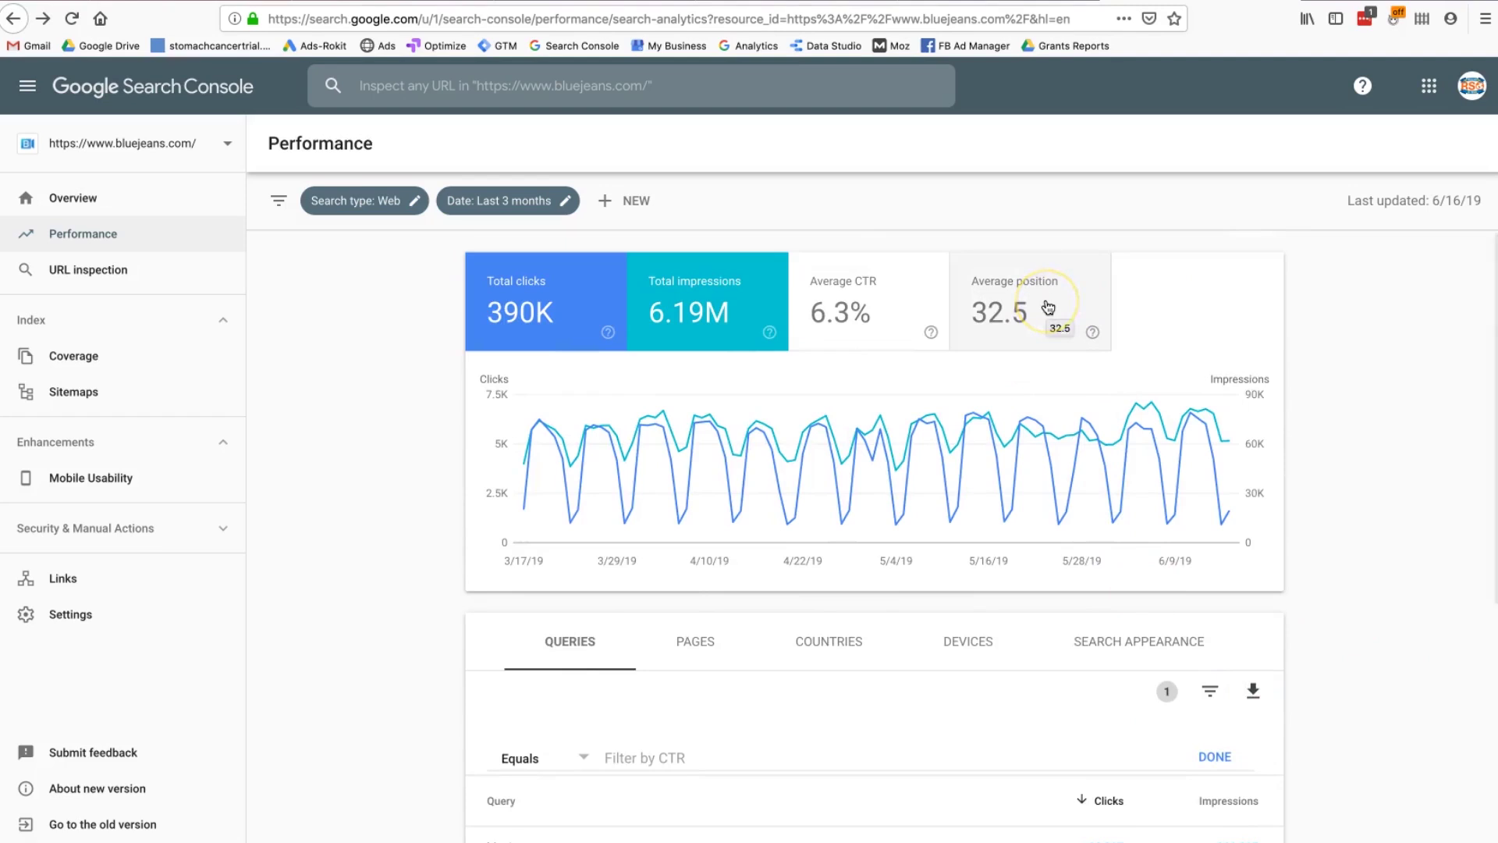
# Step: Review the search performance broken down by pages, countries and devices
pyautogui.scroll(-4, 996, 432)
pyautogui.click(728, 476)
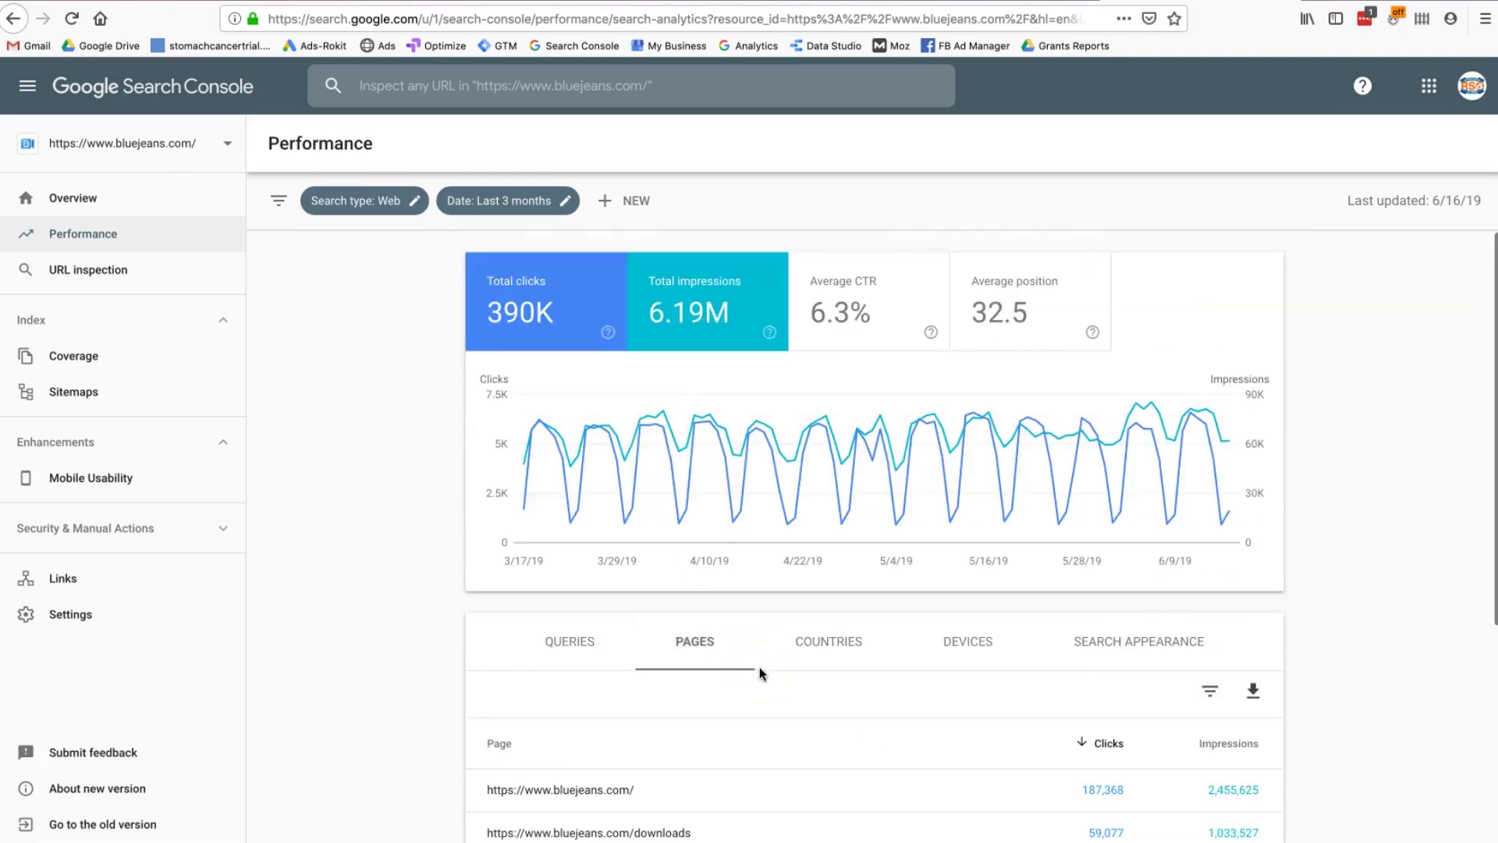
pyautogui.scroll(-3, 761, 673)
pyautogui.click(817, 481)
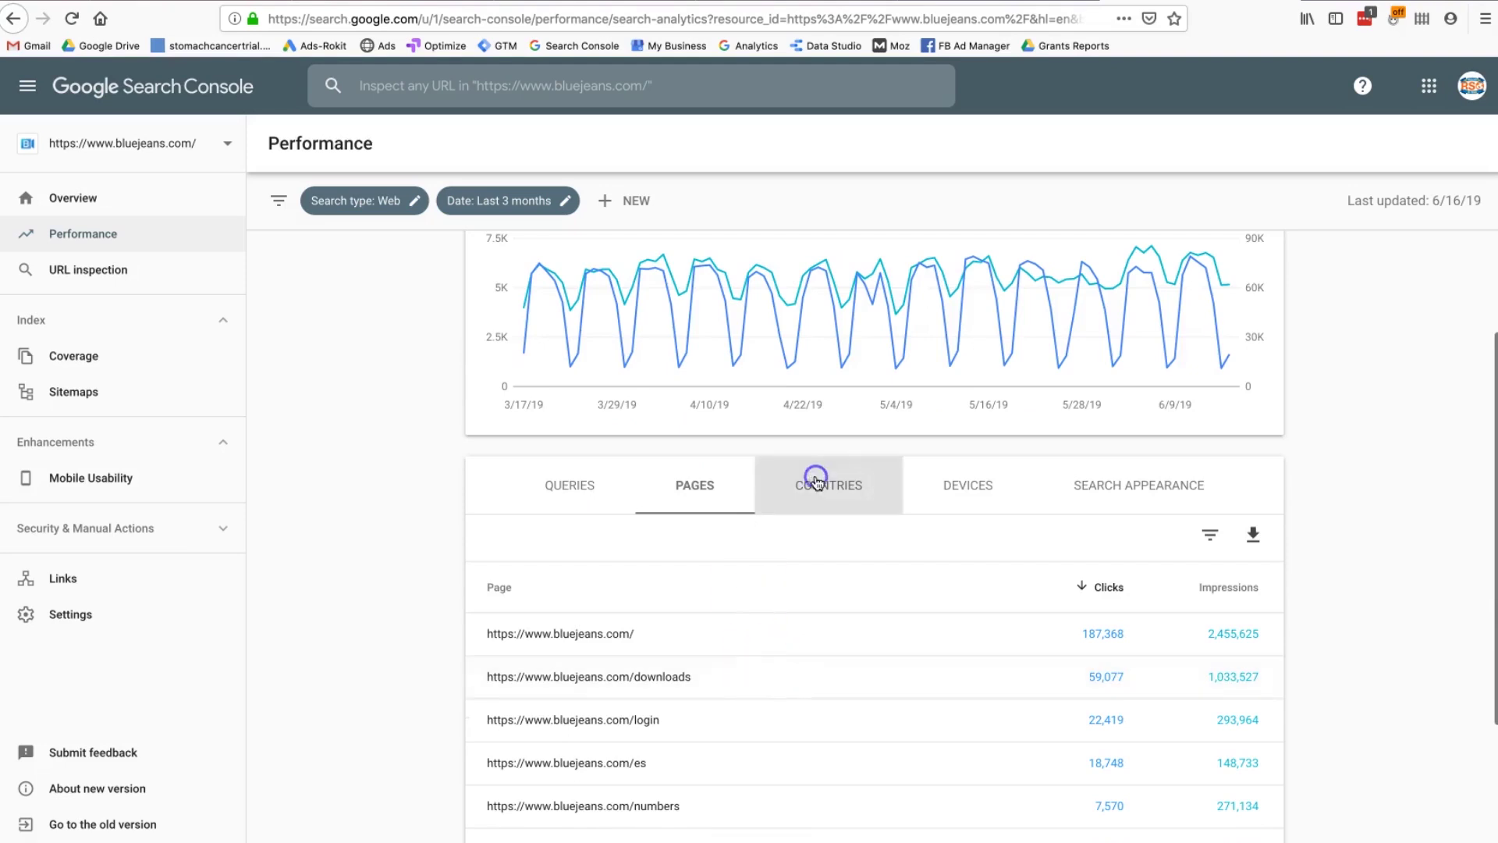
pyautogui.scroll(-3, 836, 560)
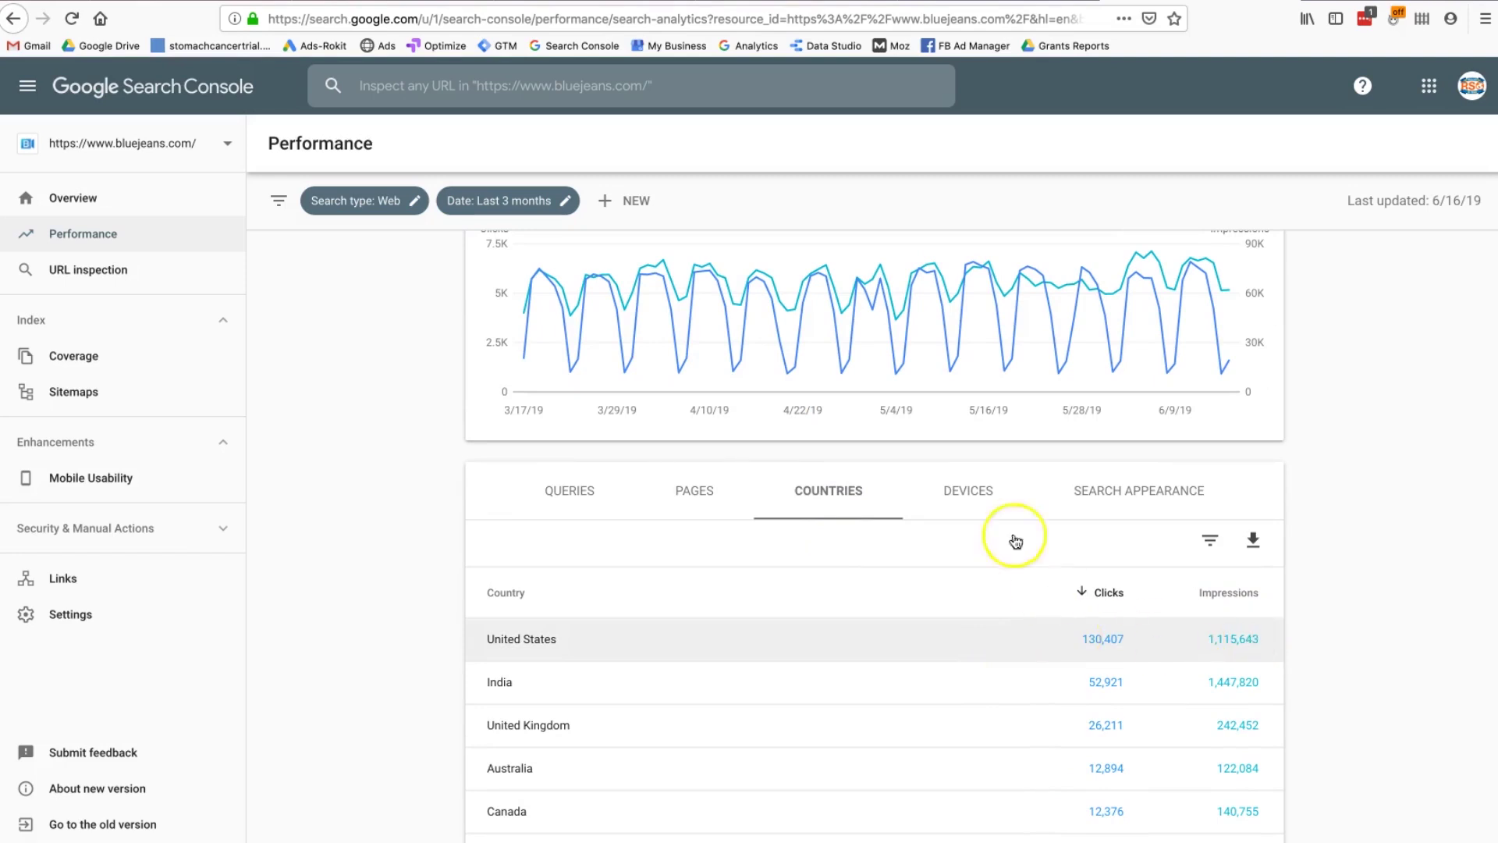
pyautogui.click(977, 503)
pyautogui.scroll(-3, 979, 507)
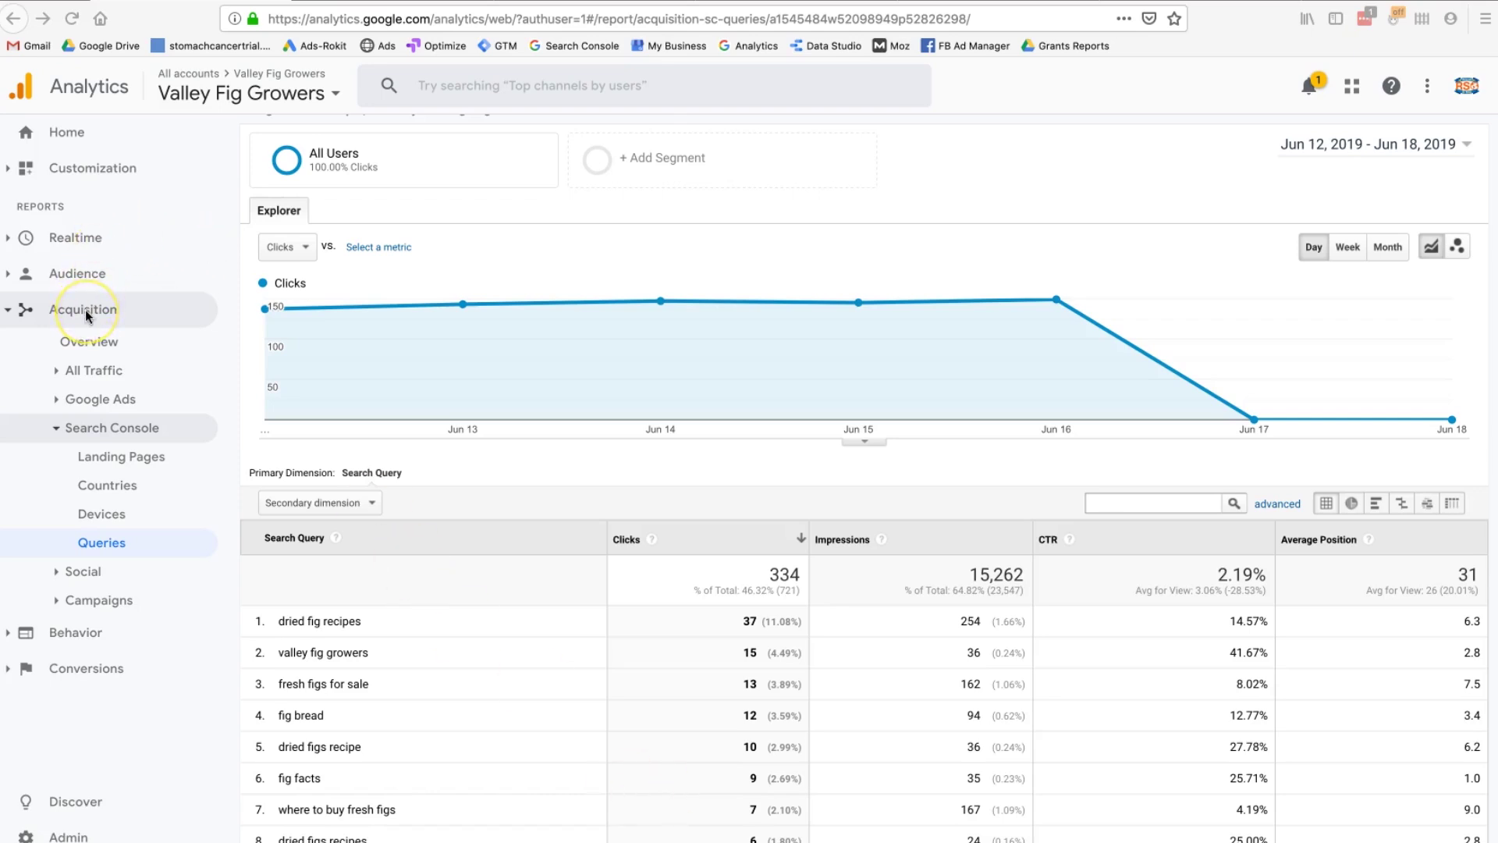
# Step: Switch to Google Analytics and locate the Search Console landing page and query reports for Valley Fig Growers
pyautogui.click(117, 468)
pyautogui.click(117, 547)
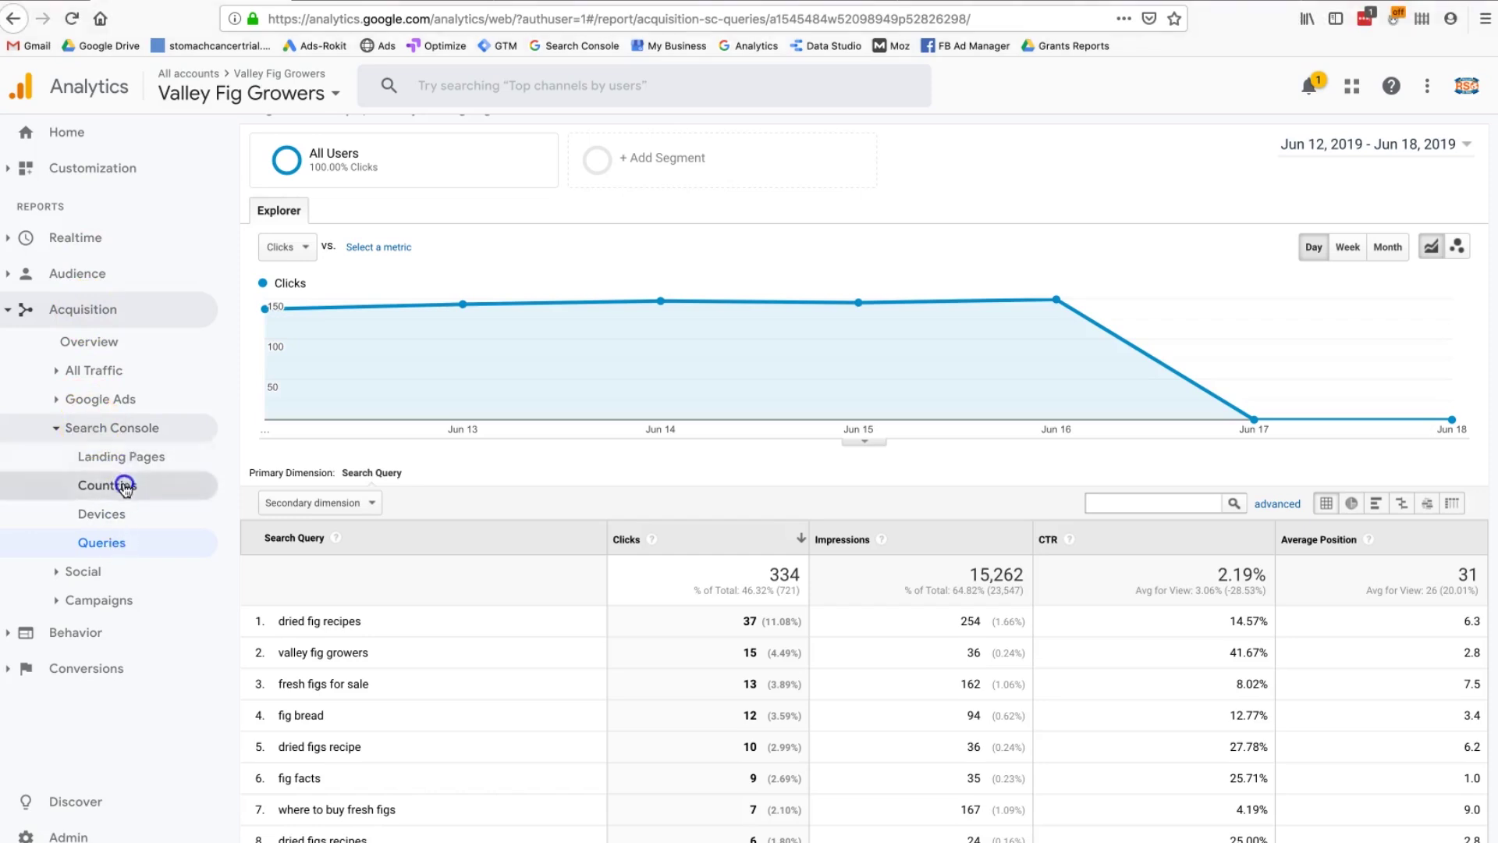
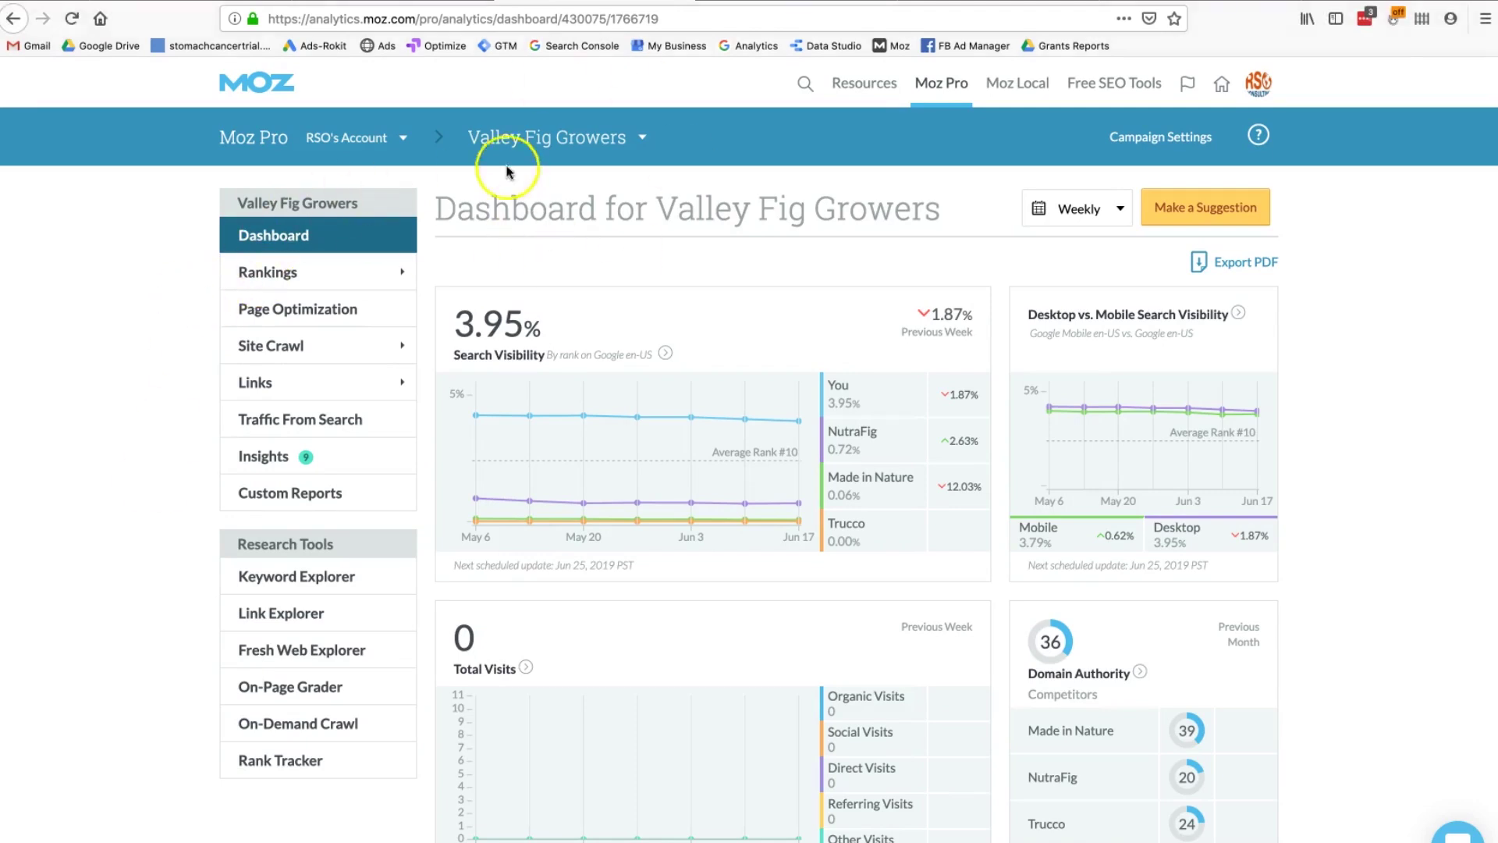
# Step: Open the Rankings report of the Valley Fig Growers campaign in Moz and examine its search visibility and tracked keywords
pyautogui.click(254, 277)
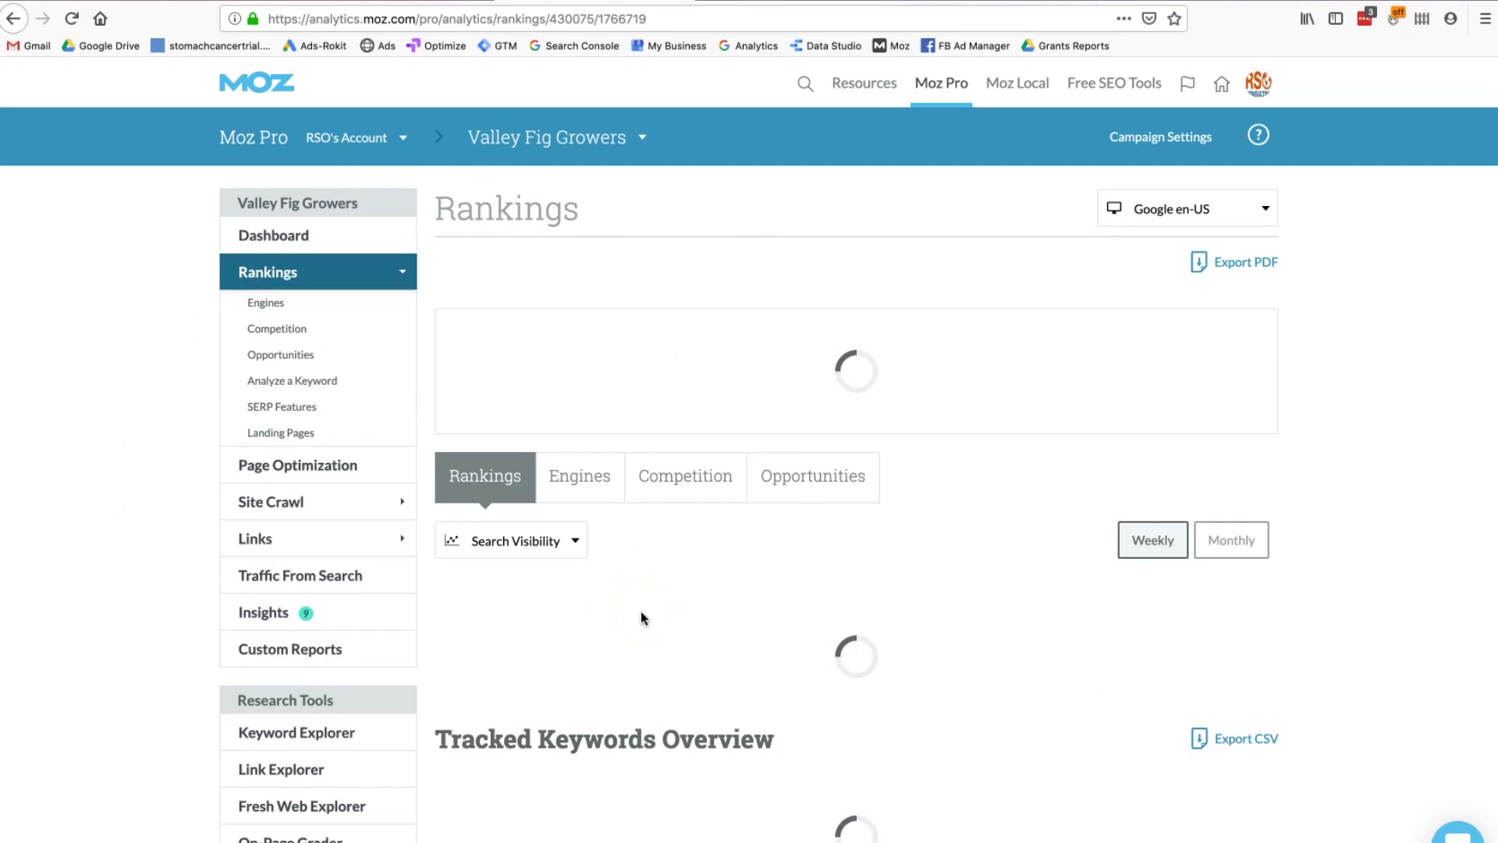
pyautogui.hscroll(-3, 640, 617)
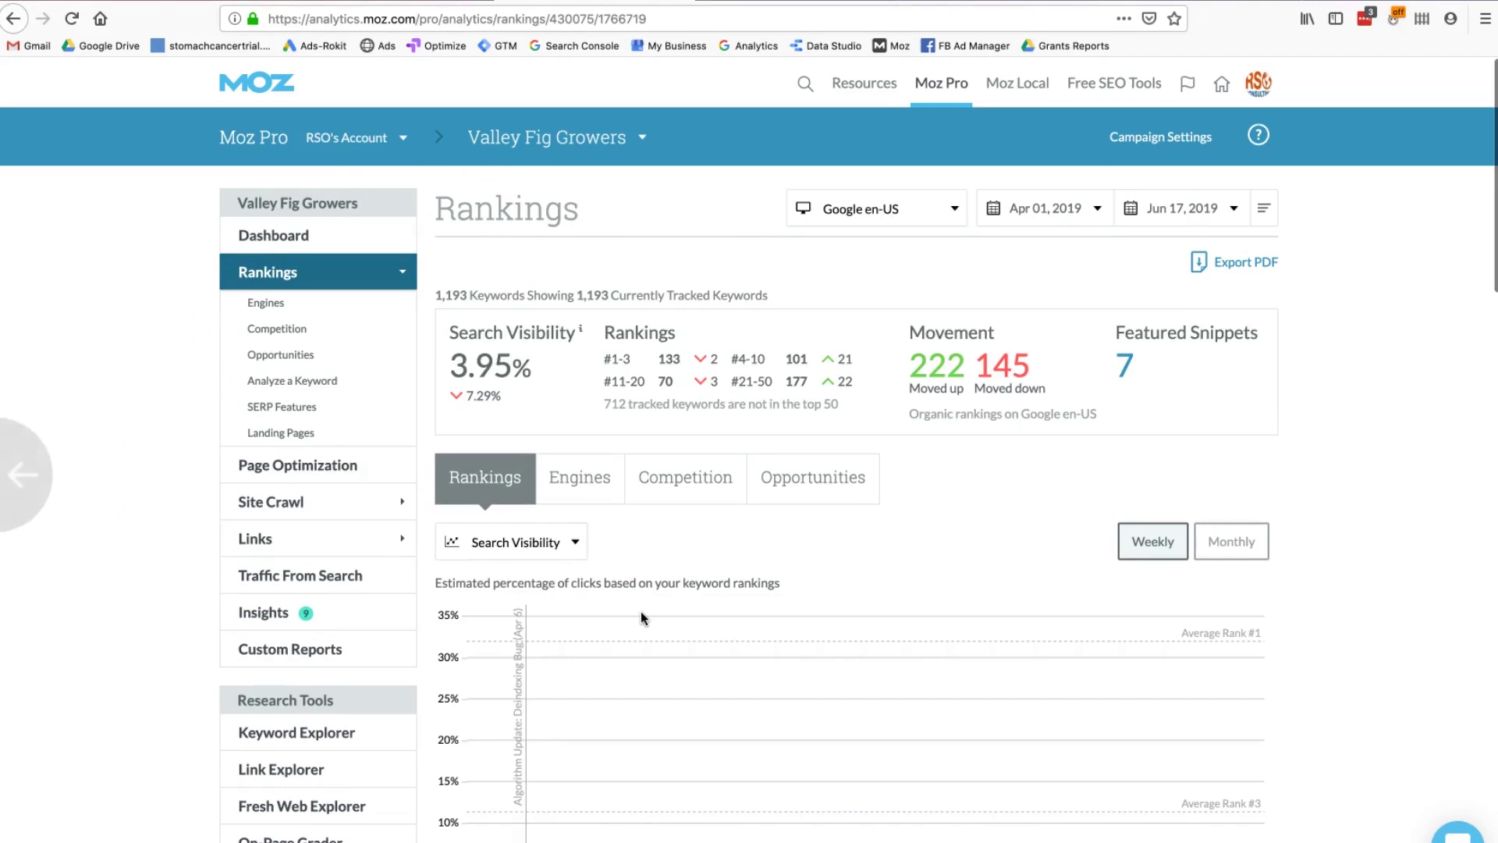
pyautogui.scroll(-10, 640, 618)
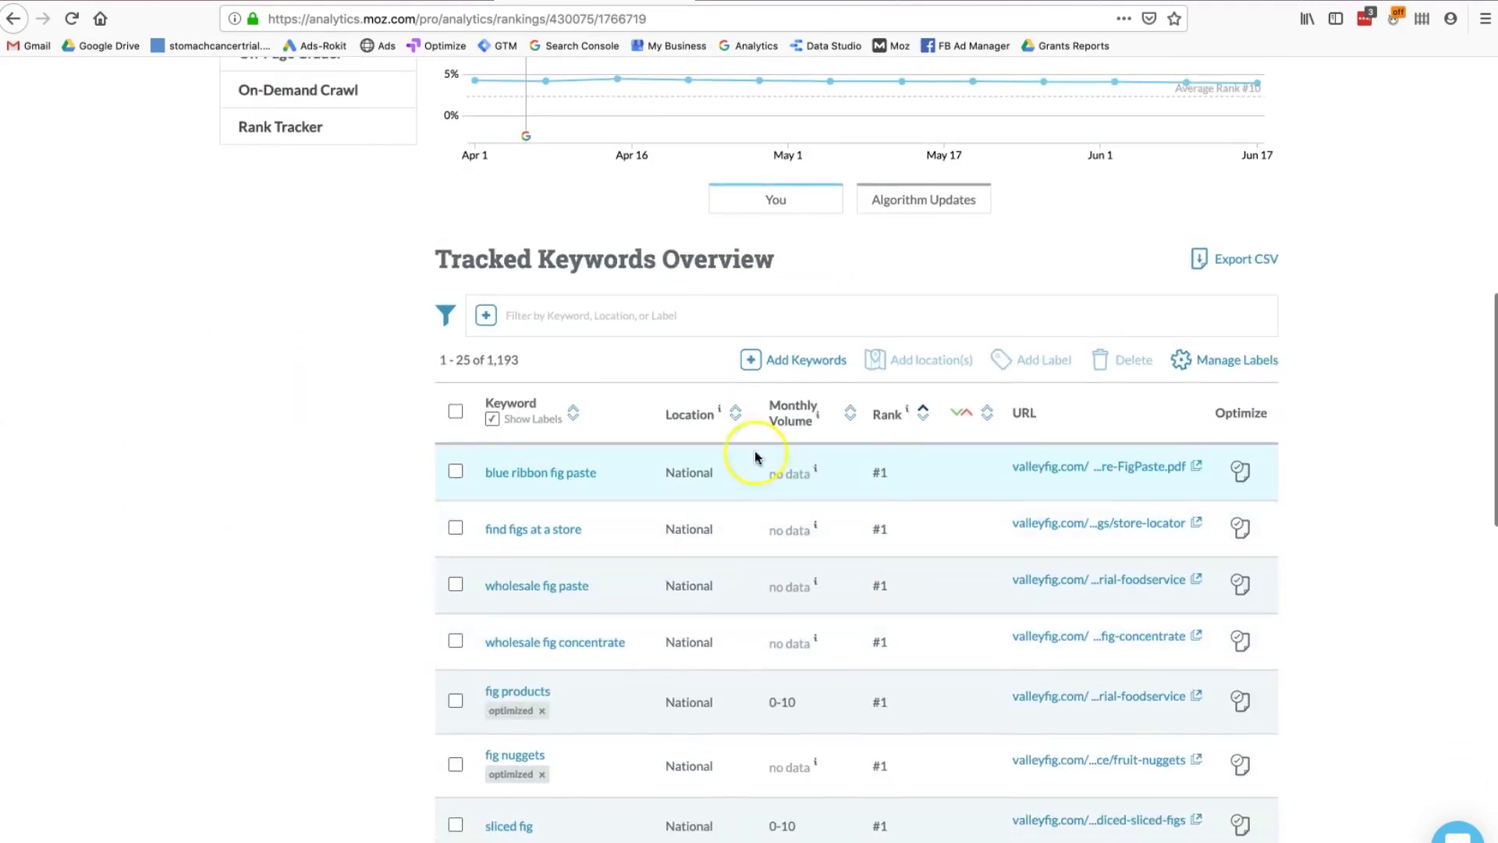
pyautogui.scroll(10, 825, 620)
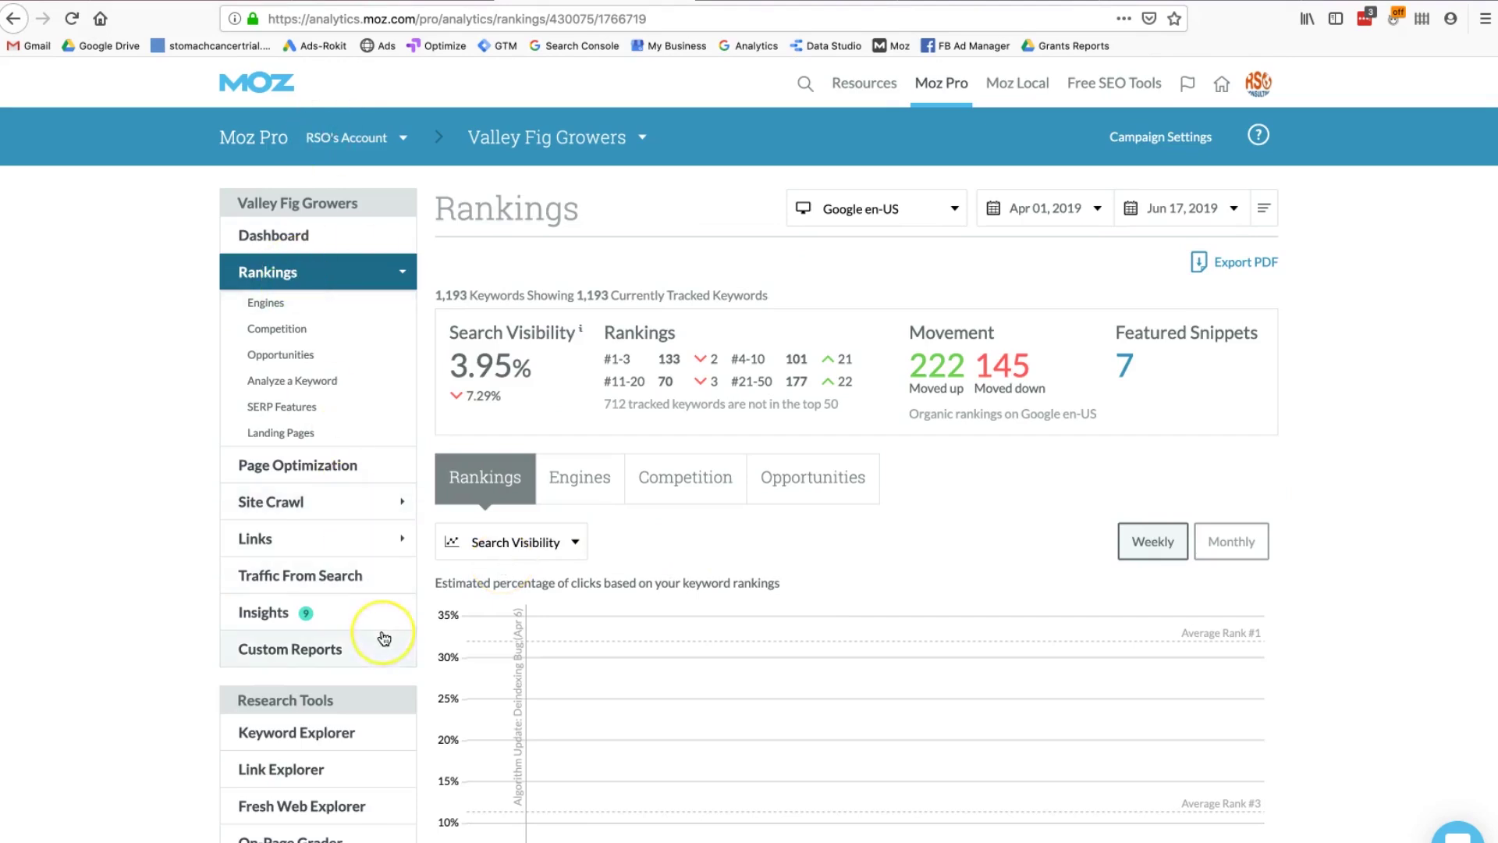
# Step: Look up the root domain valleyfig.com in Link Explorer
pyautogui.scroll(-2, 385, 635)
pyautogui.click(303, 612)
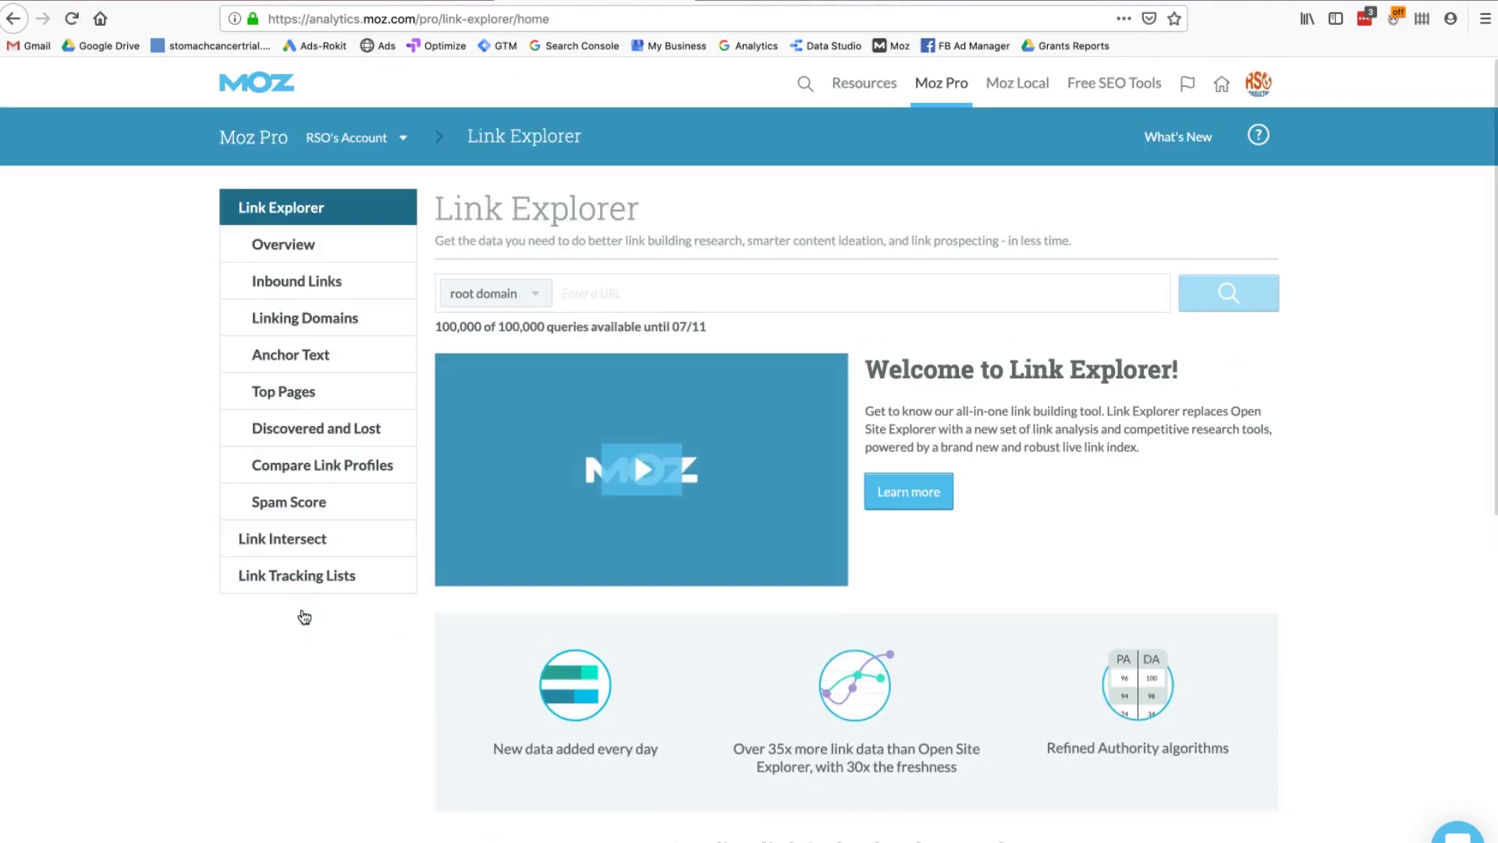
pyautogui.click(601, 281)
pyautogui.write('valleyfig.com')
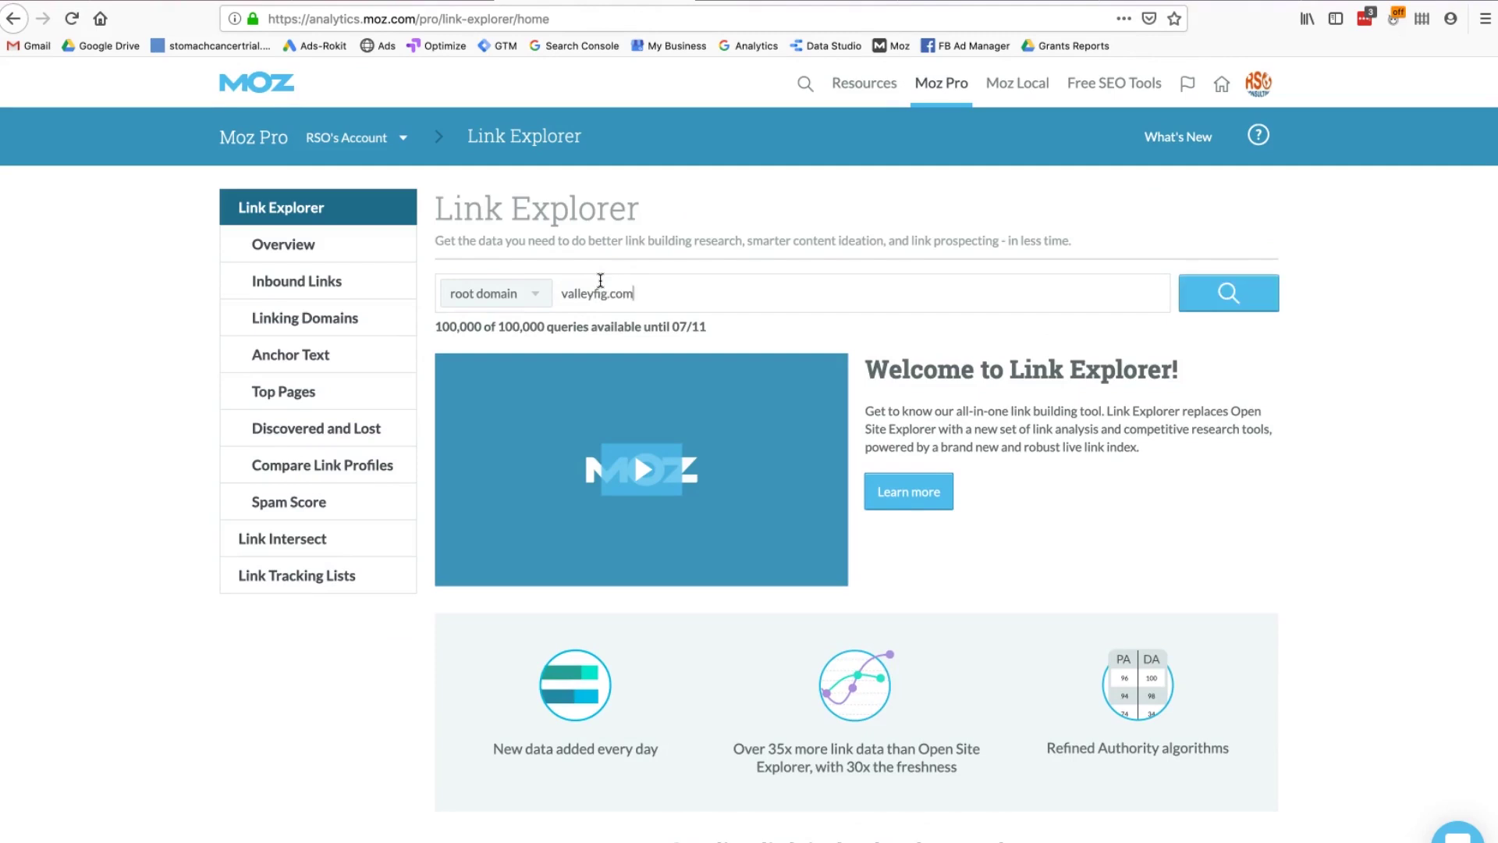
pyautogui.click(1240, 309)
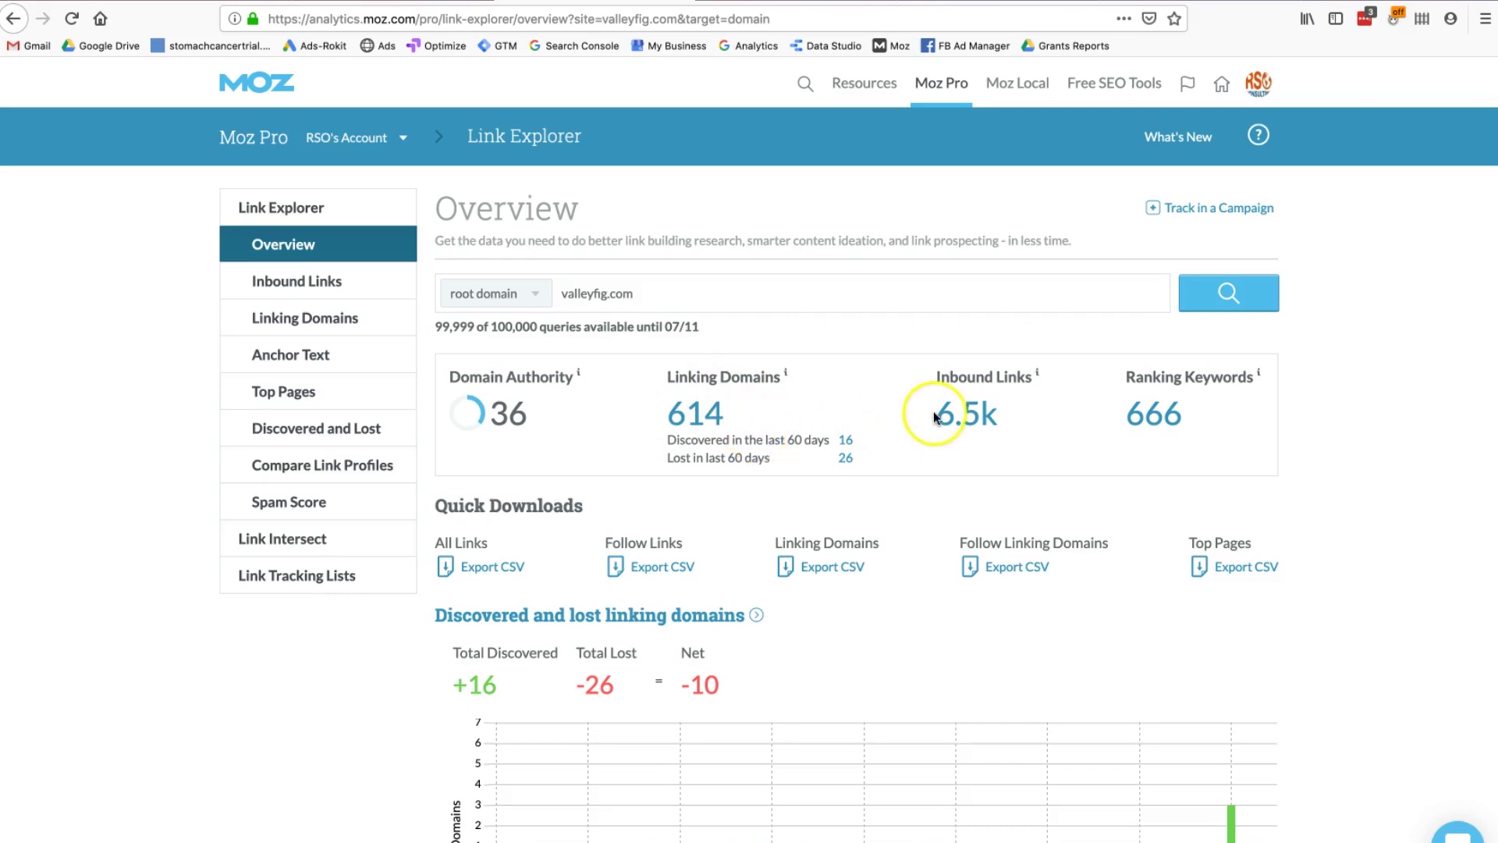
# Step: Review the link overview for valleyfig.com, including its authority, inbound links and discovered and lost linking domains
pyautogui.scroll(-2, 1038, 562)
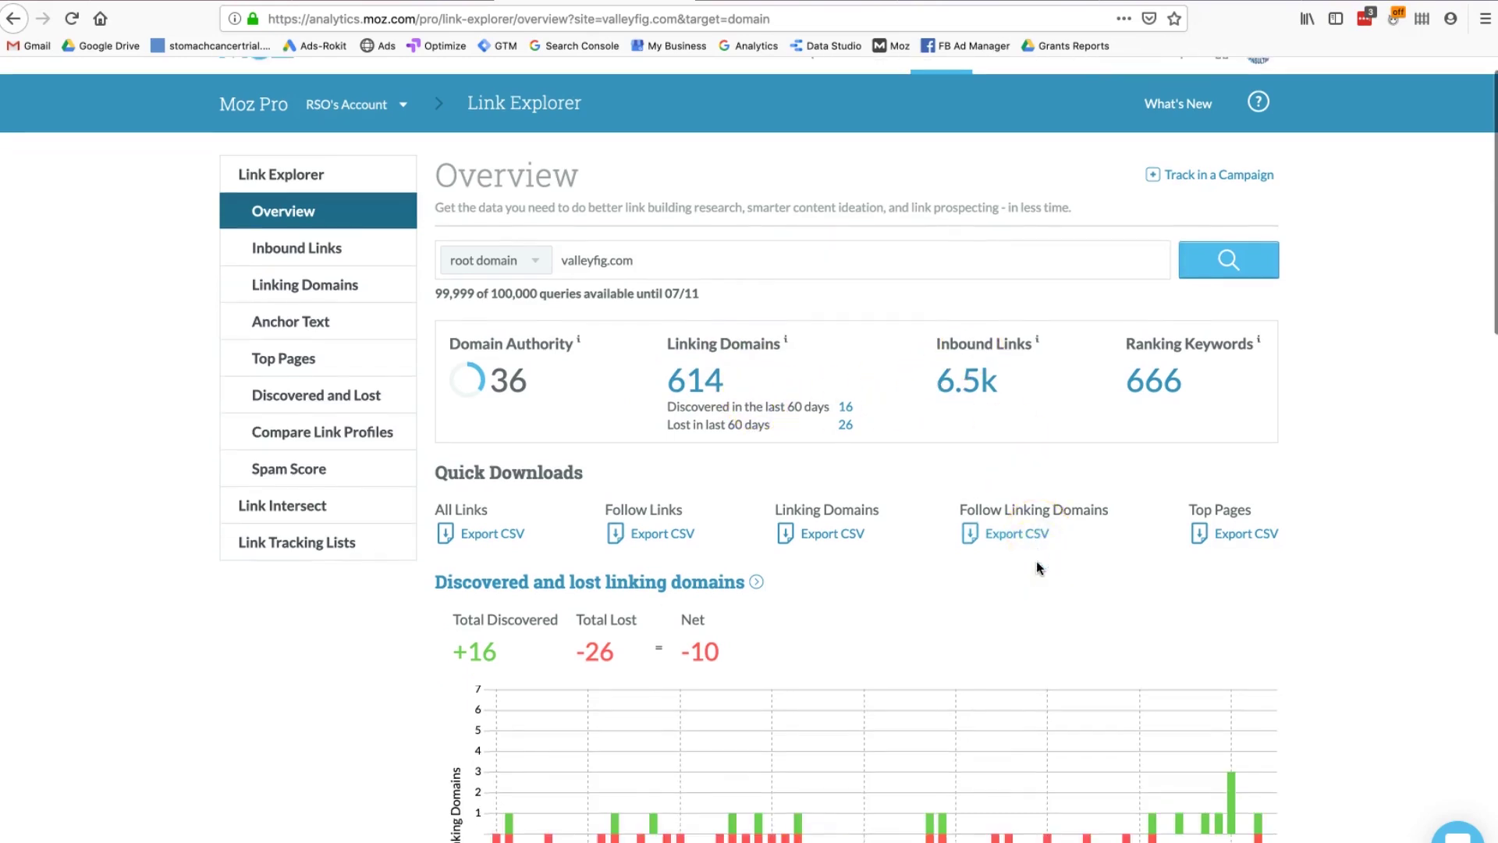
pyautogui.scroll(-5, 1150, 556)
pyautogui.scroll(5, 1150, 556)
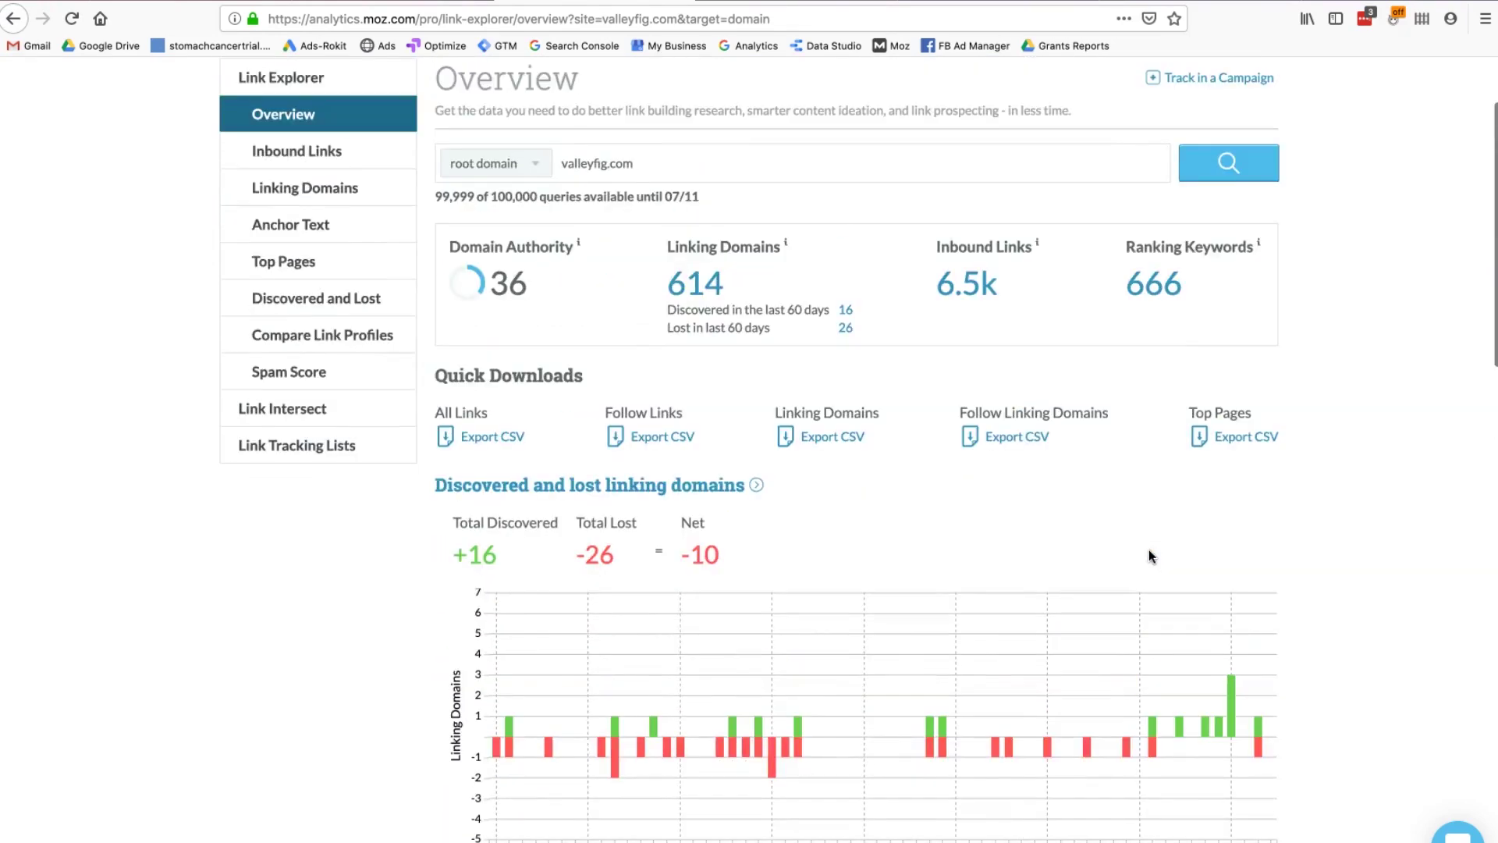
# Step: Open the list of linking domains and examine the domain authority and spam score of the strongest ones
pyautogui.click(710, 292)
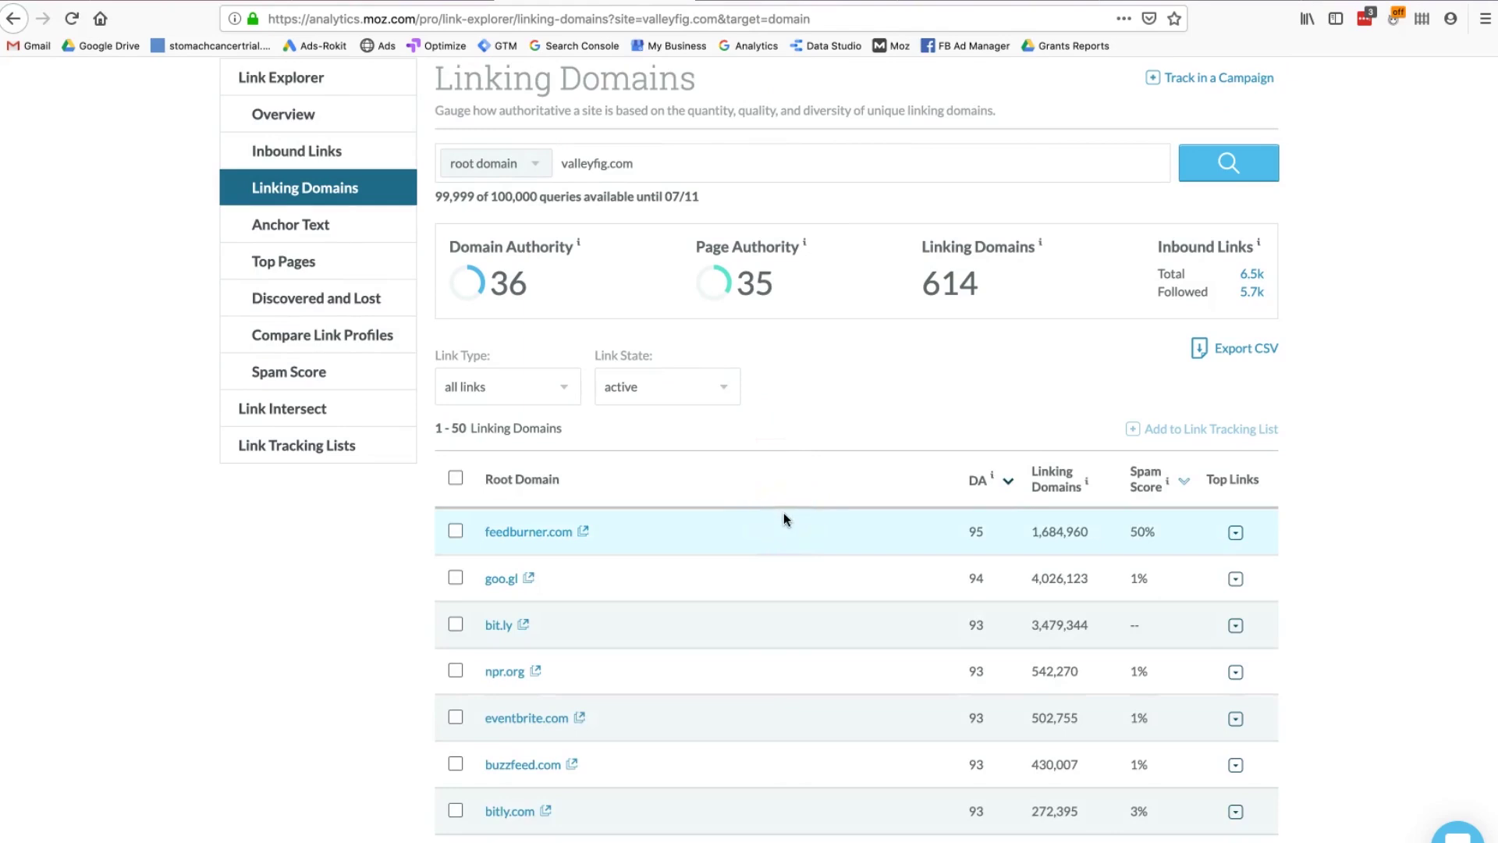
pyautogui.scroll(-1, 784, 512)
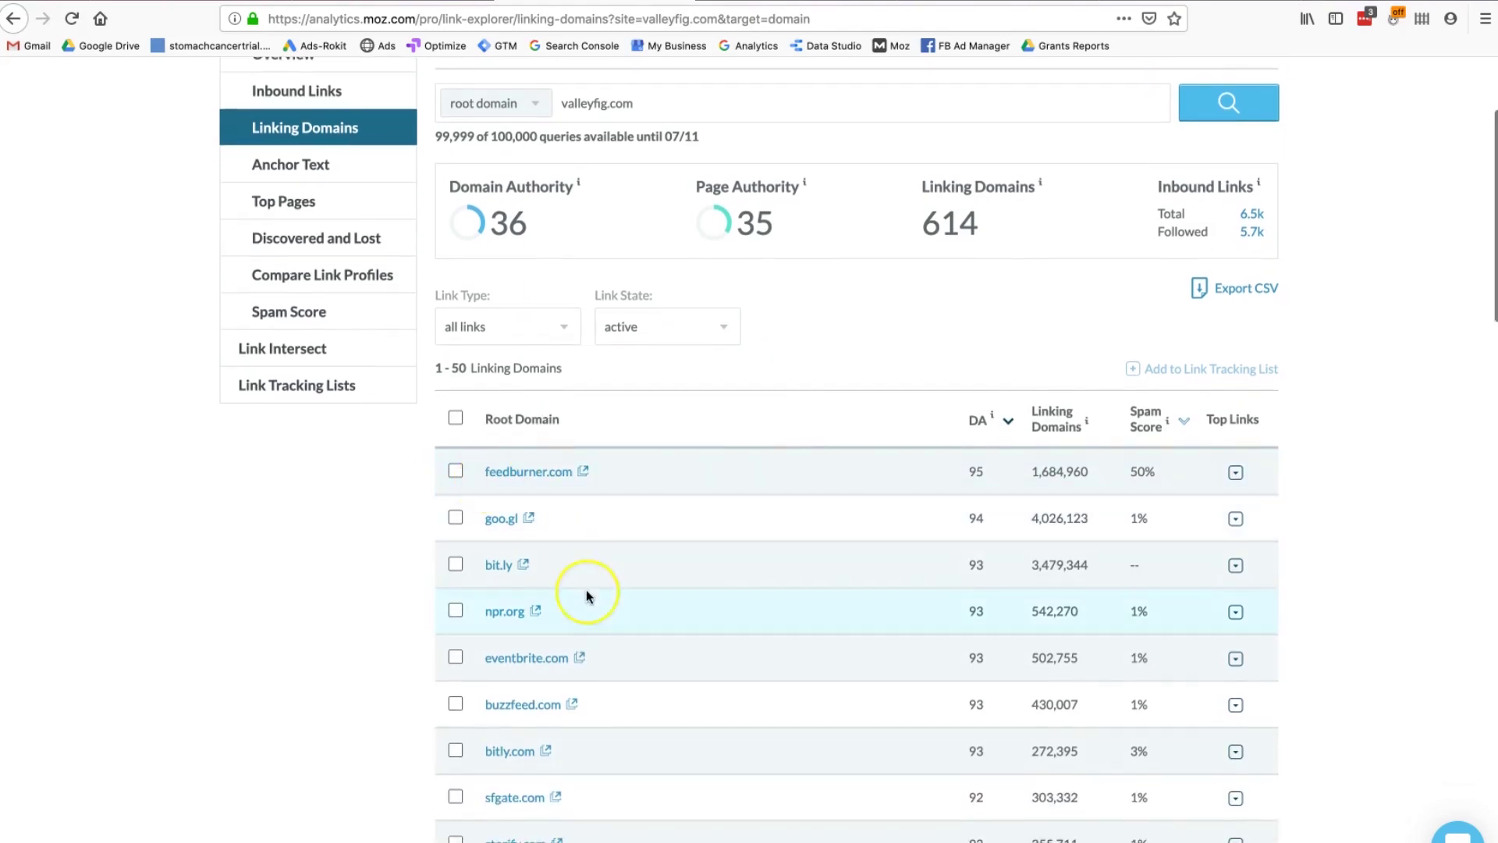
pyautogui.scroll(-3, 587, 594)
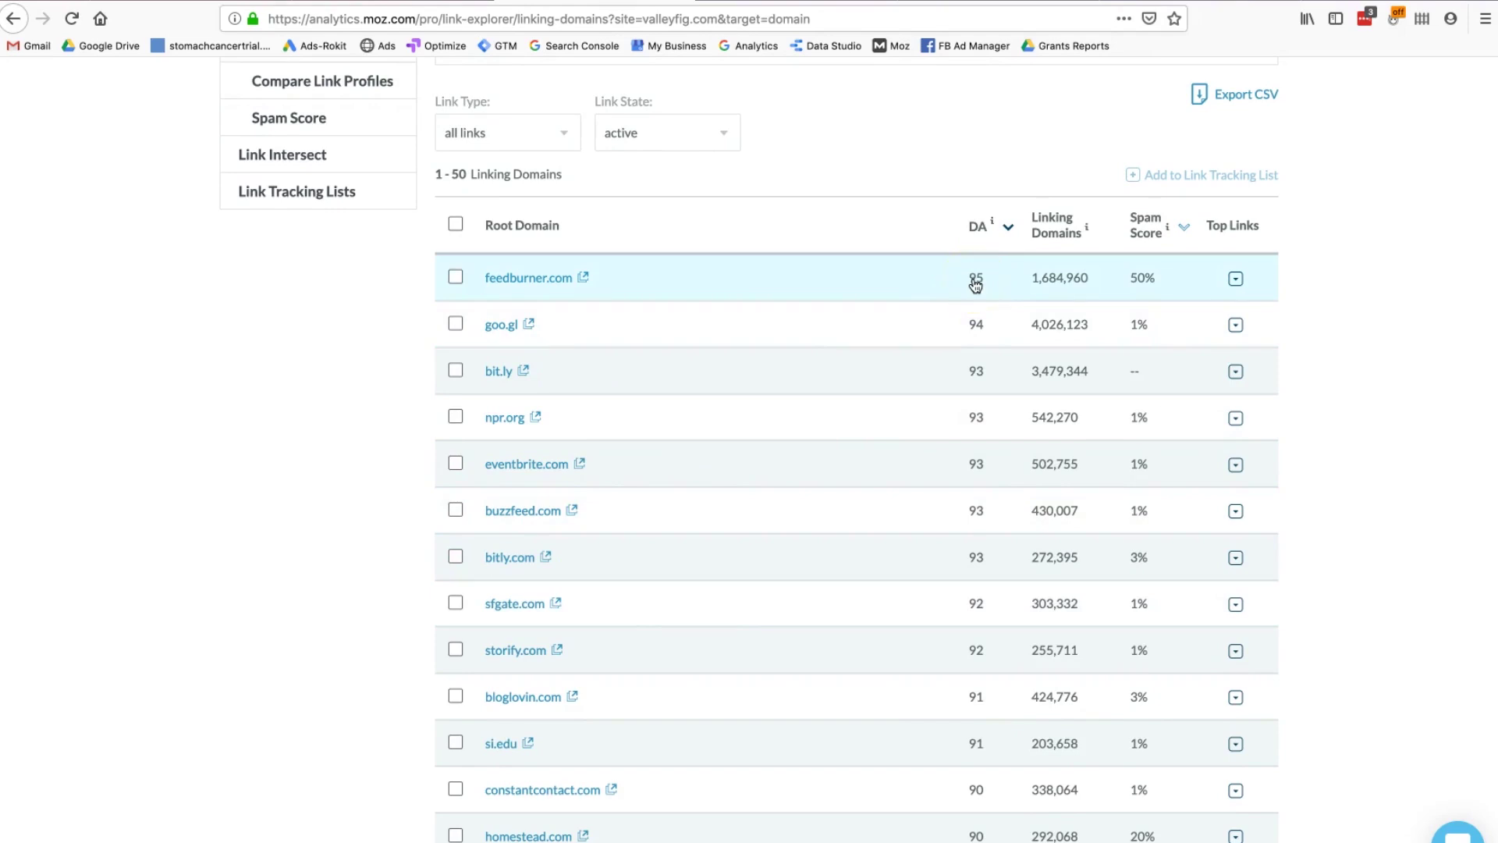
pyautogui.scroll(-5, 976, 285)
pyautogui.scroll(5, 976, 285)
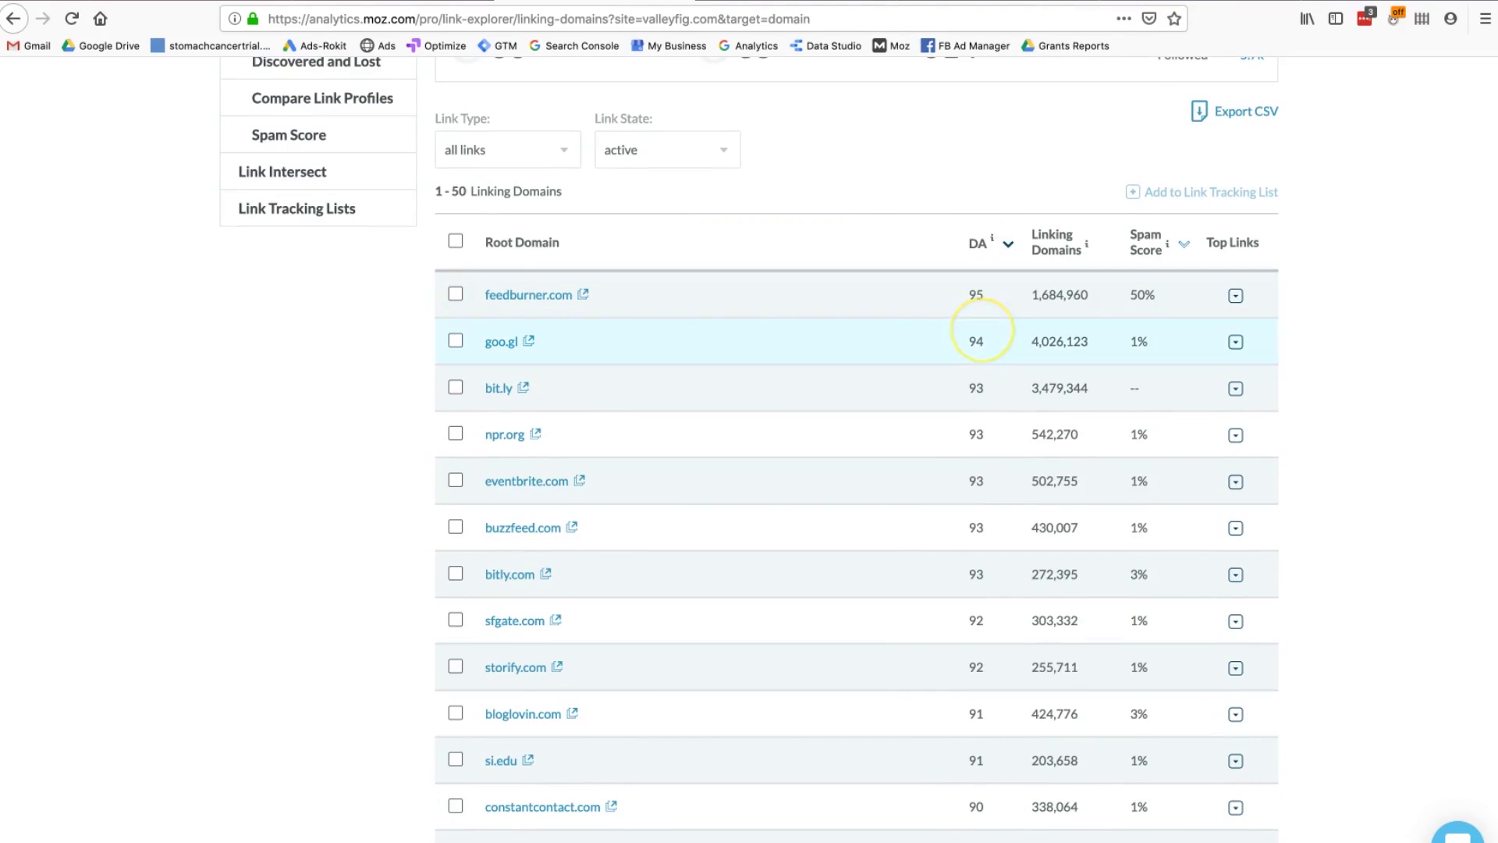
# Step: Read through the first 50 linking domains down to the lowest-authority entries
pyautogui.scroll(-3, 989, 336)
pyautogui.scroll(-10, 990, 352)
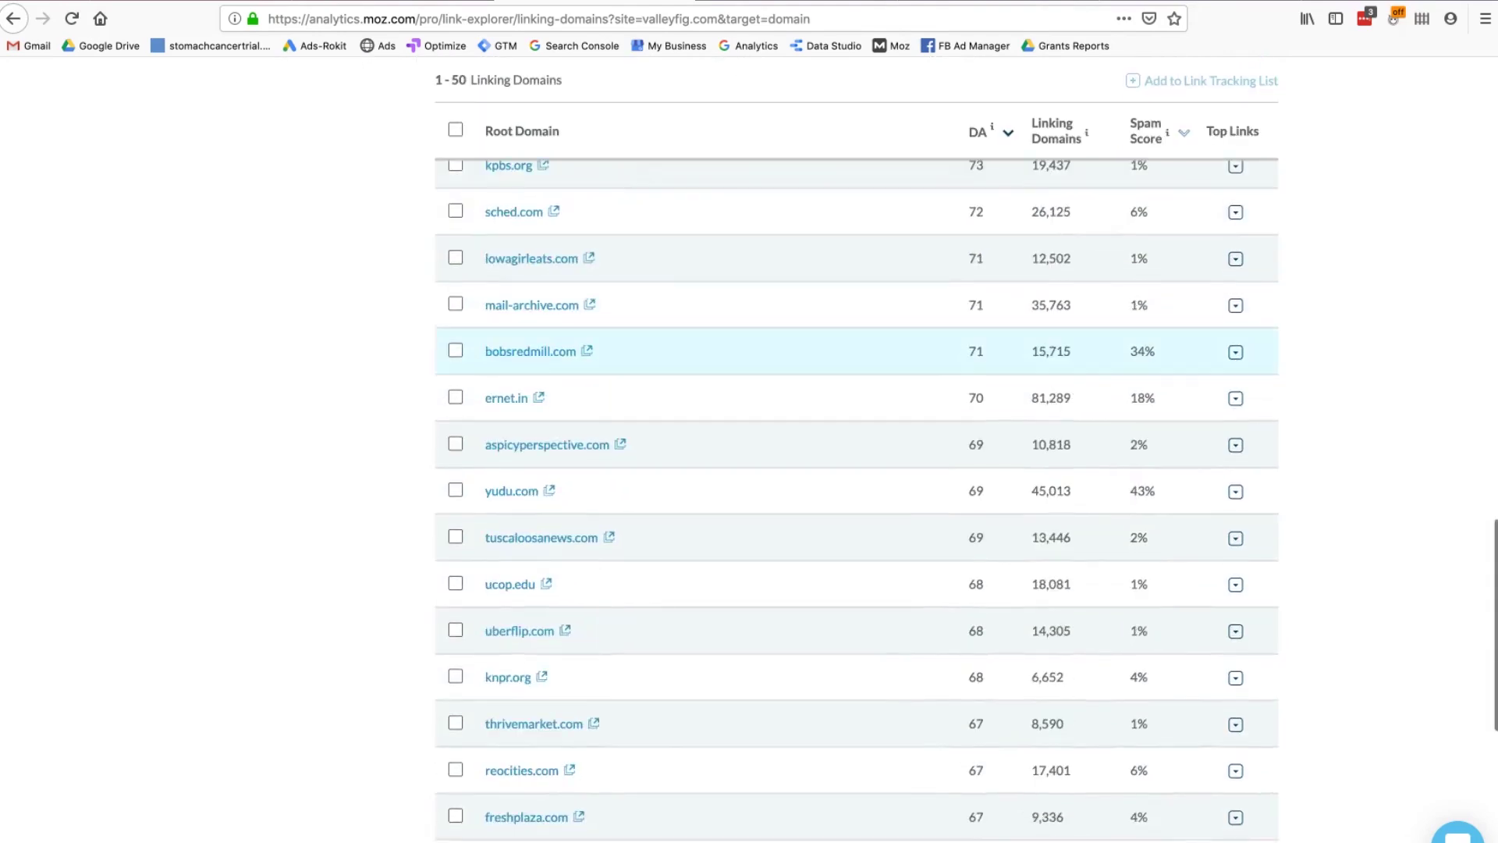
pyautogui.scroll(-7, 859, 343)
pyautogui.scroll(20, 858, 343)
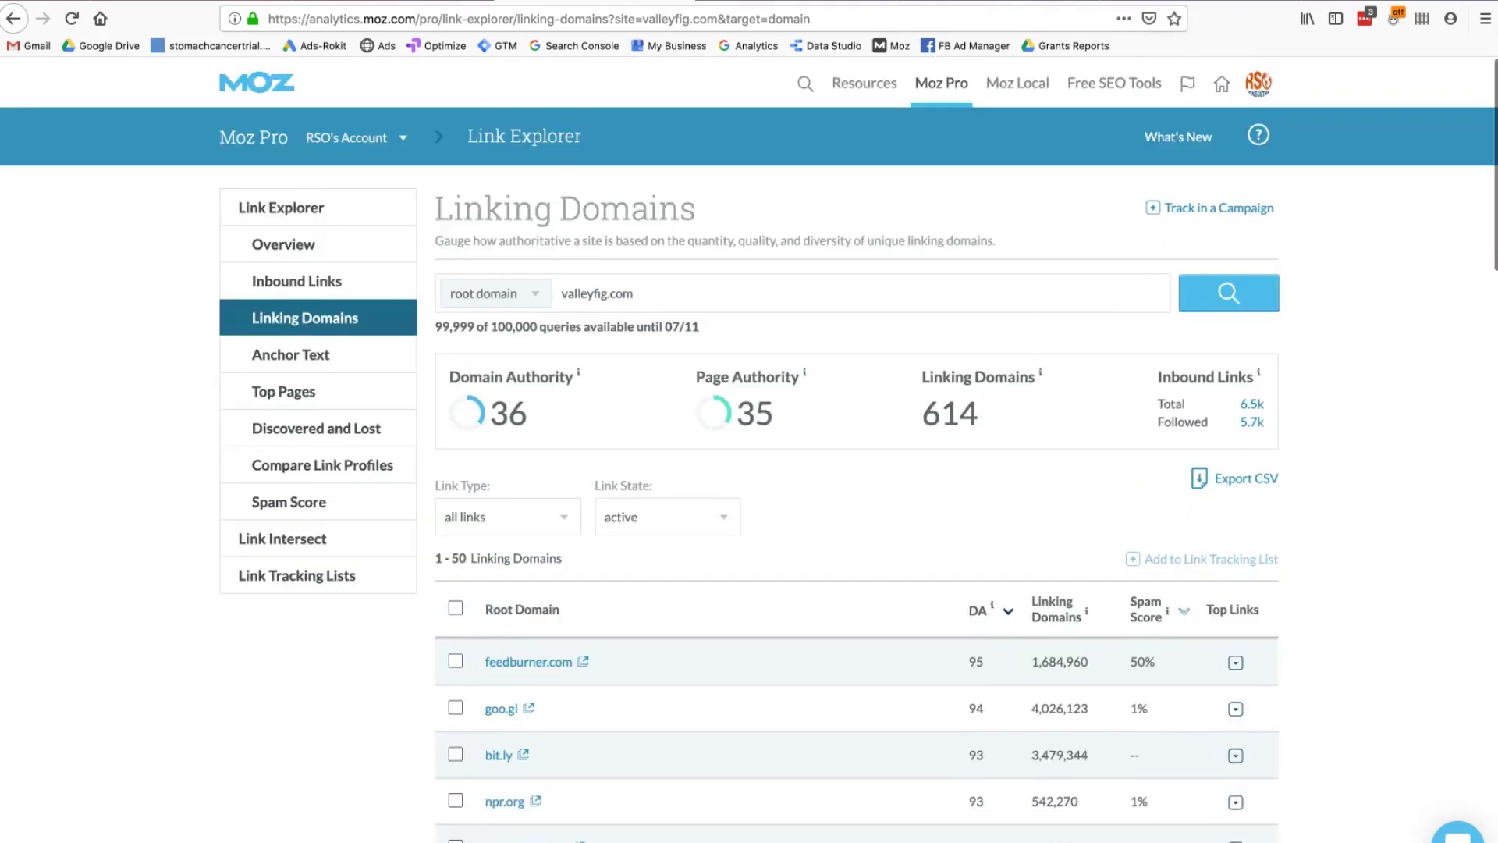
pyautogui.scroll(-3, 859, 469)
pyautogui.scroll(-20, 1017, 645)
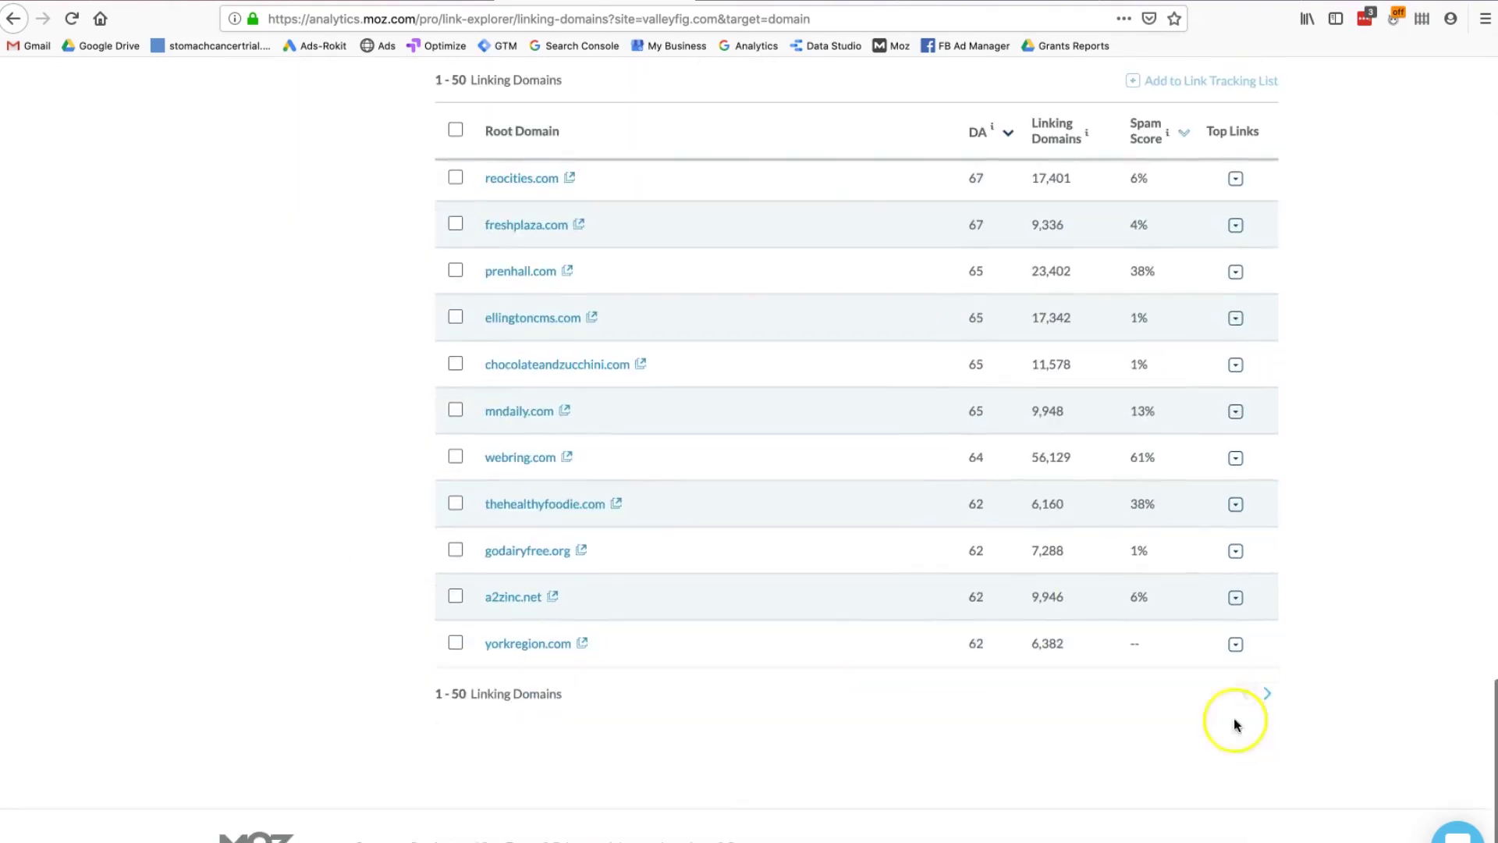
# Step: Advance through the linking domains to entries 101–150 and examine their domain authority and spam scores
pyautogui.click(1269, 695)
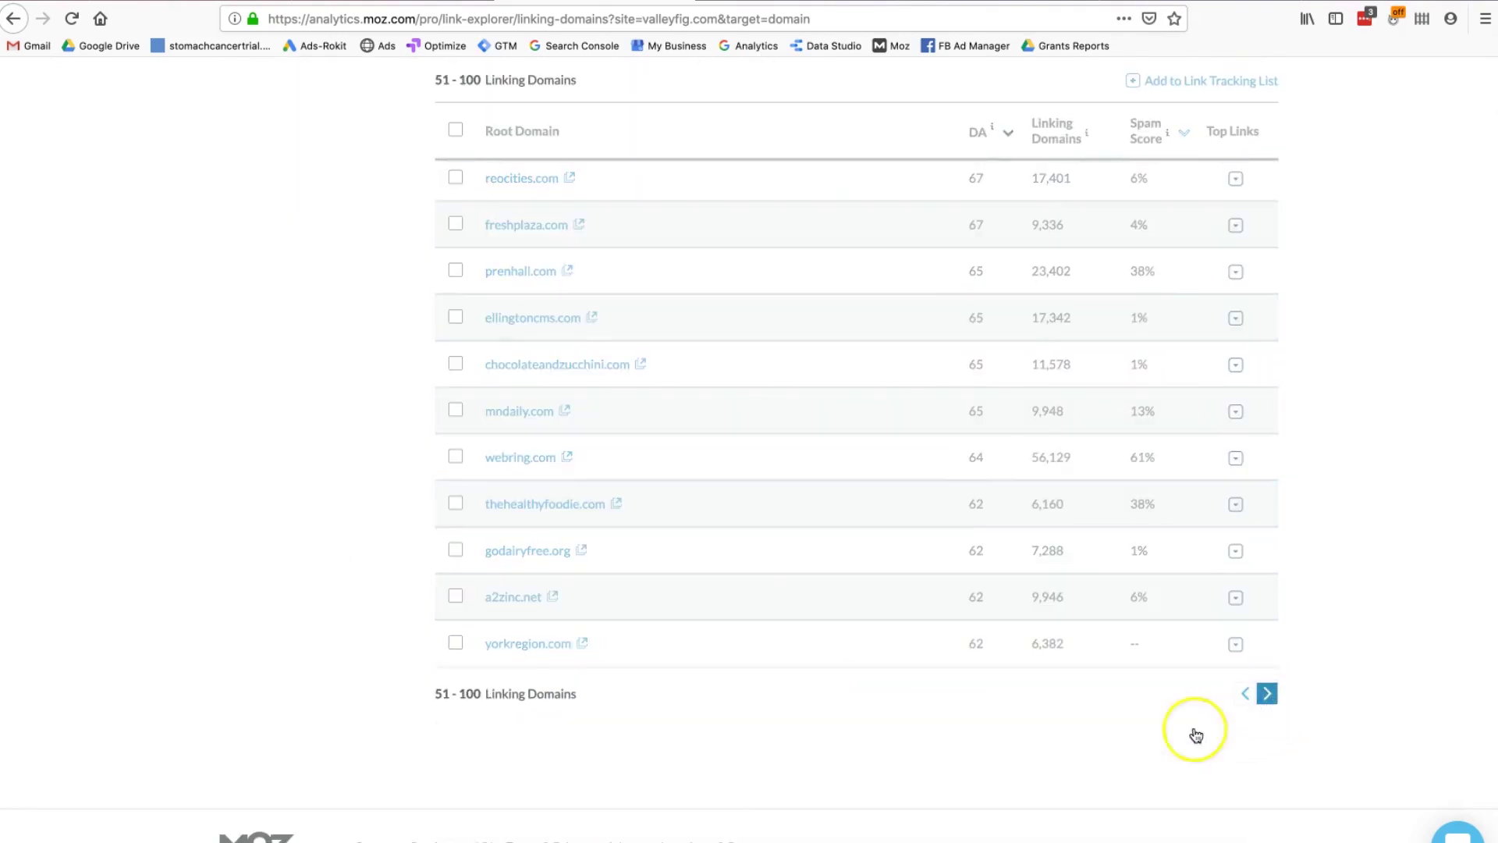
pyautogui.scroll(-10, 960, 729)
pyautogui.scroll(-10, 955, 734)
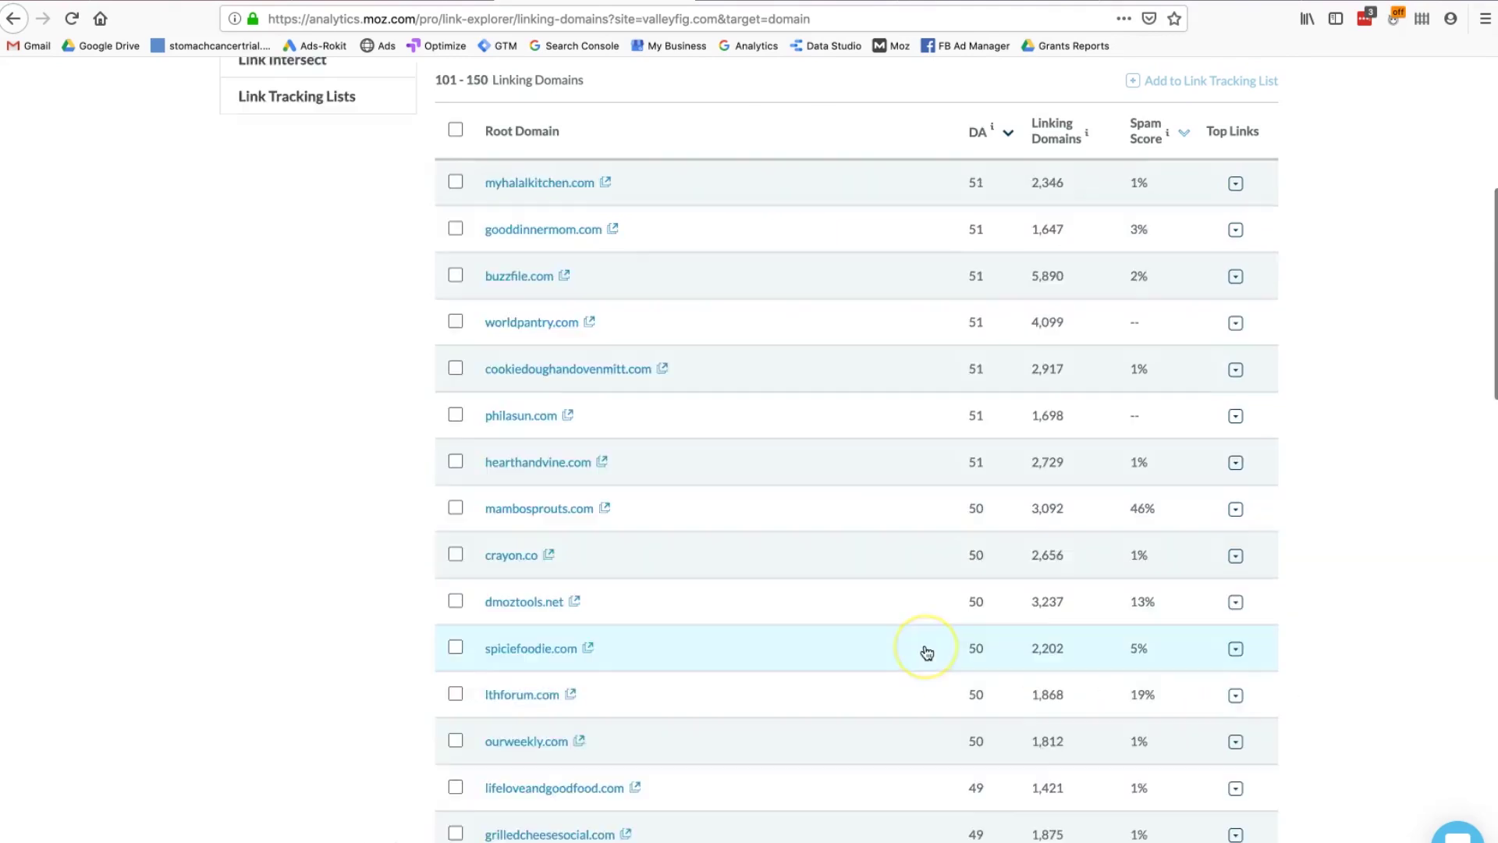
pyautogui.scroll(-20, 926, 652)
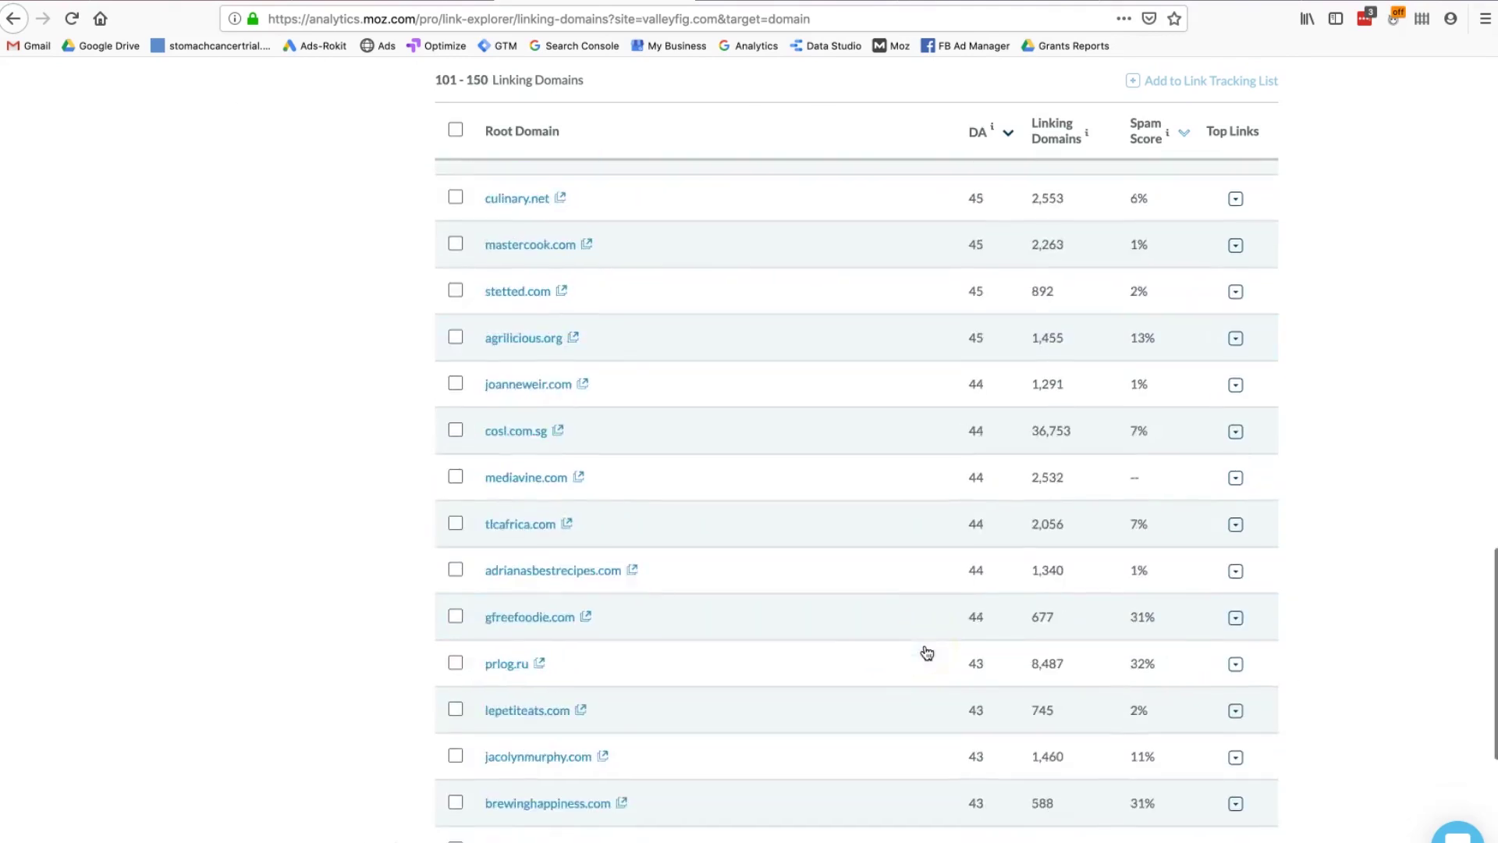
# Step: Page through the linking domains from entries 101–150 to entries 251–300, down to the lowest-authority domains listed
pyautogui.scroll(20, 926, 652)
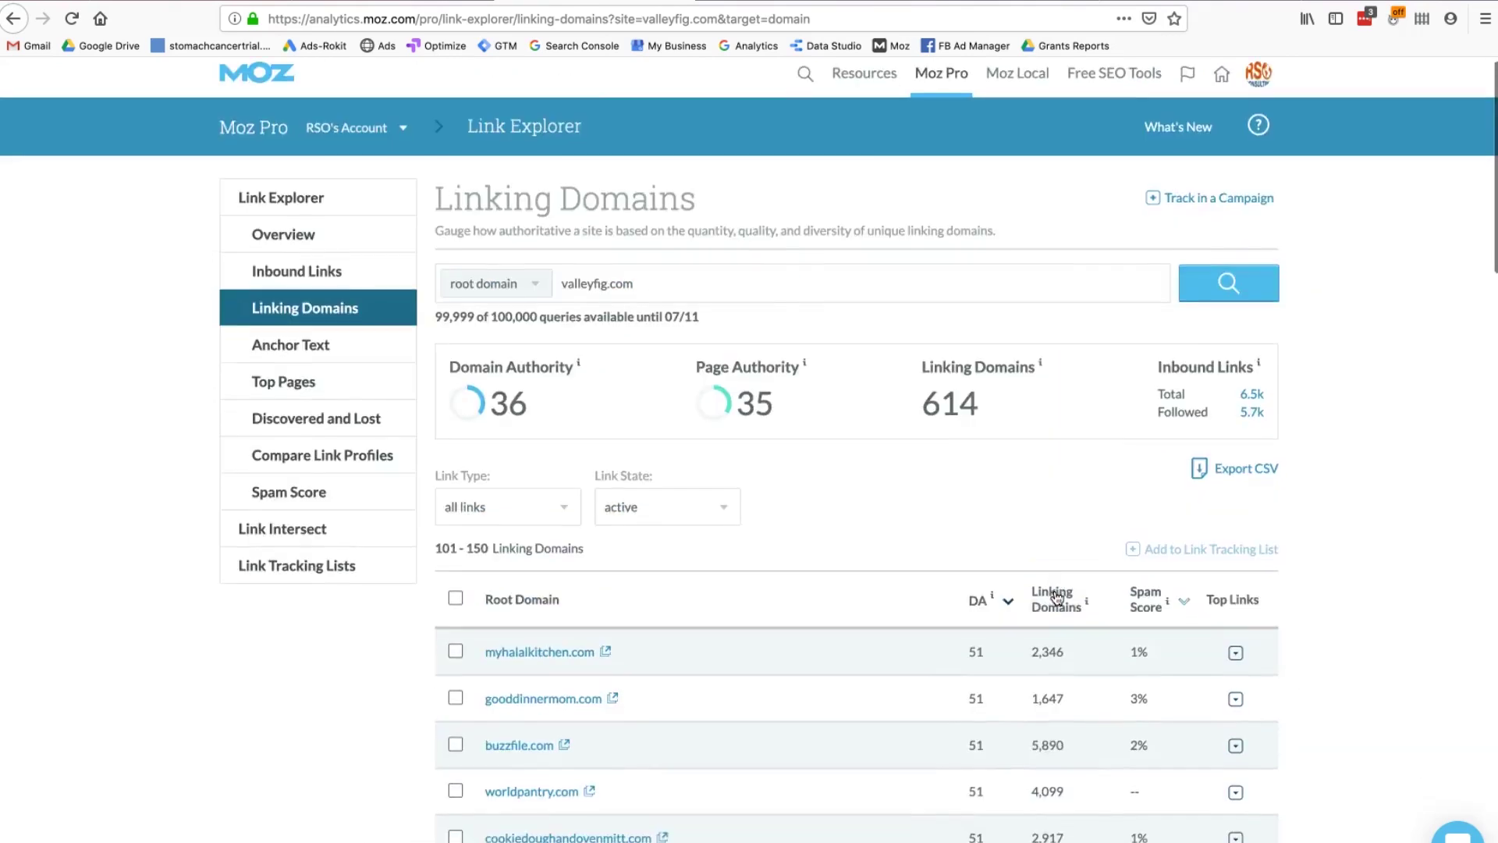
pyautogui.scroll(-3, 1097, 505)
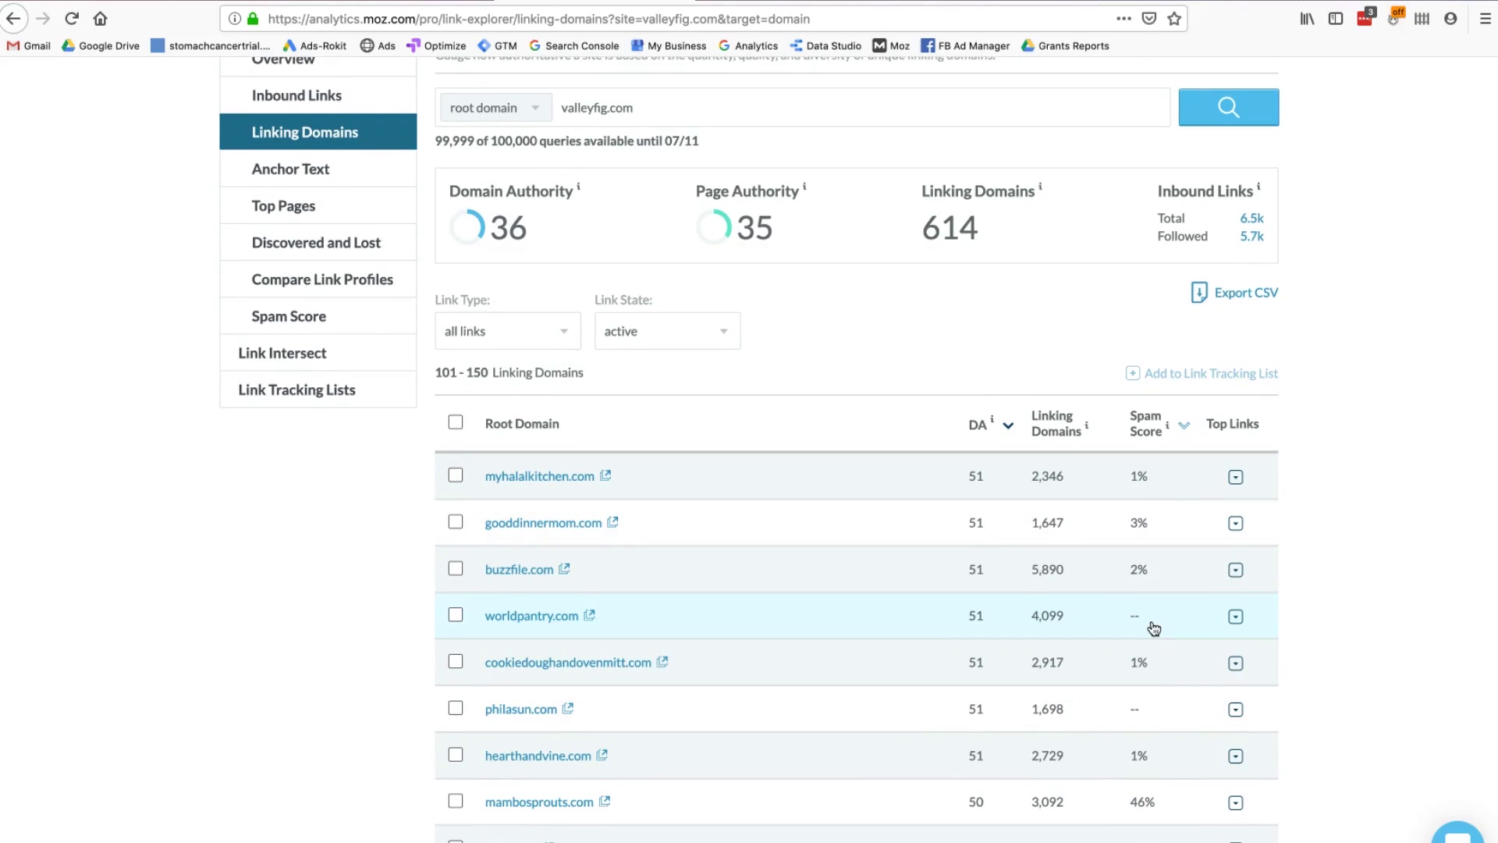
pyautogui.scroll(-20, 1154, 628)
pyautogui.click(1267, 698)
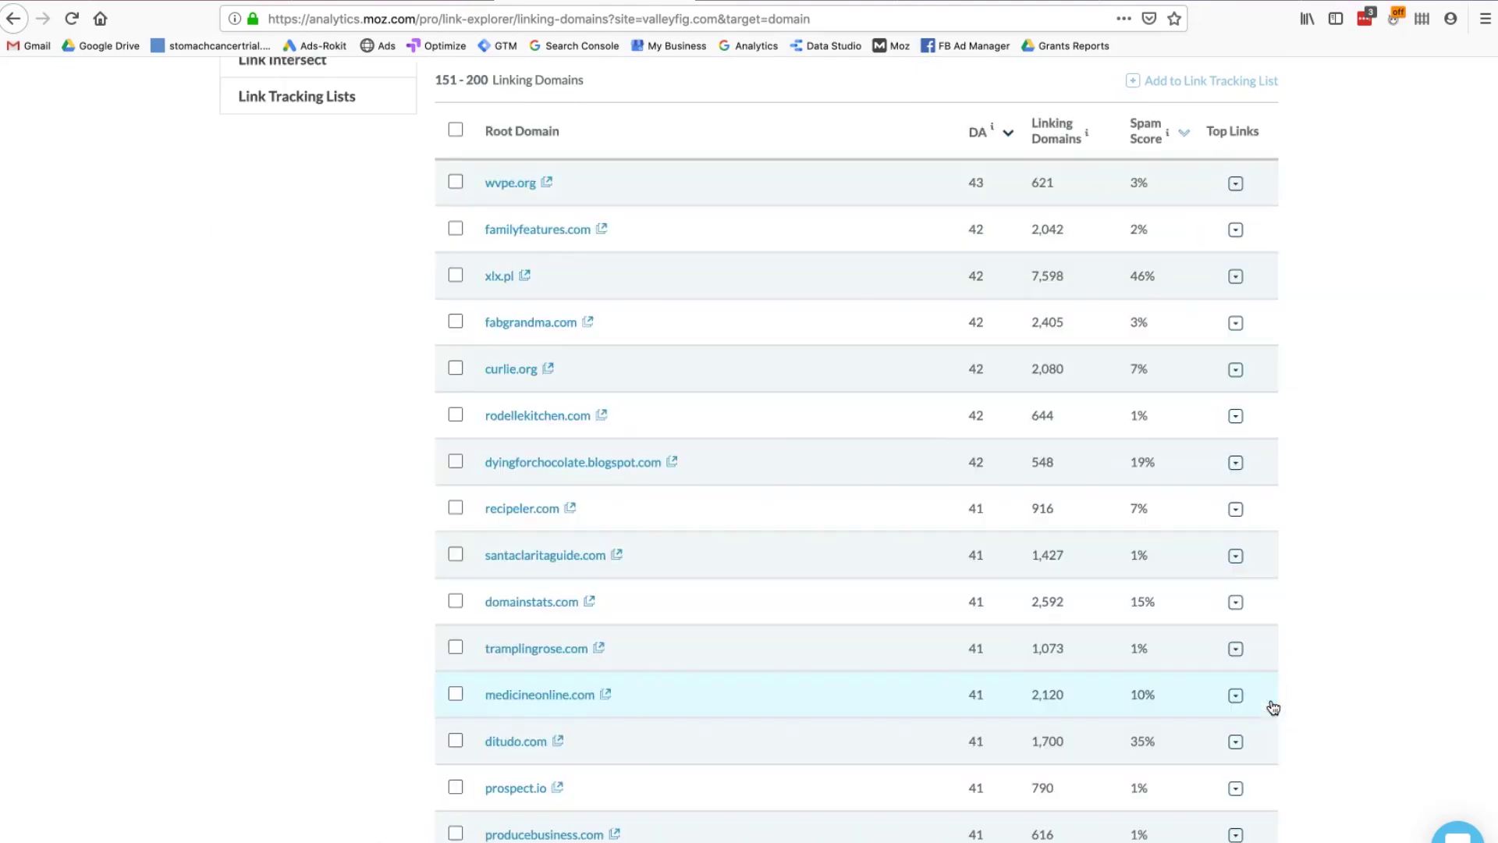
pyautogui.scroll(-20, 1274, 708)
pyautogui.click(1268, 694)
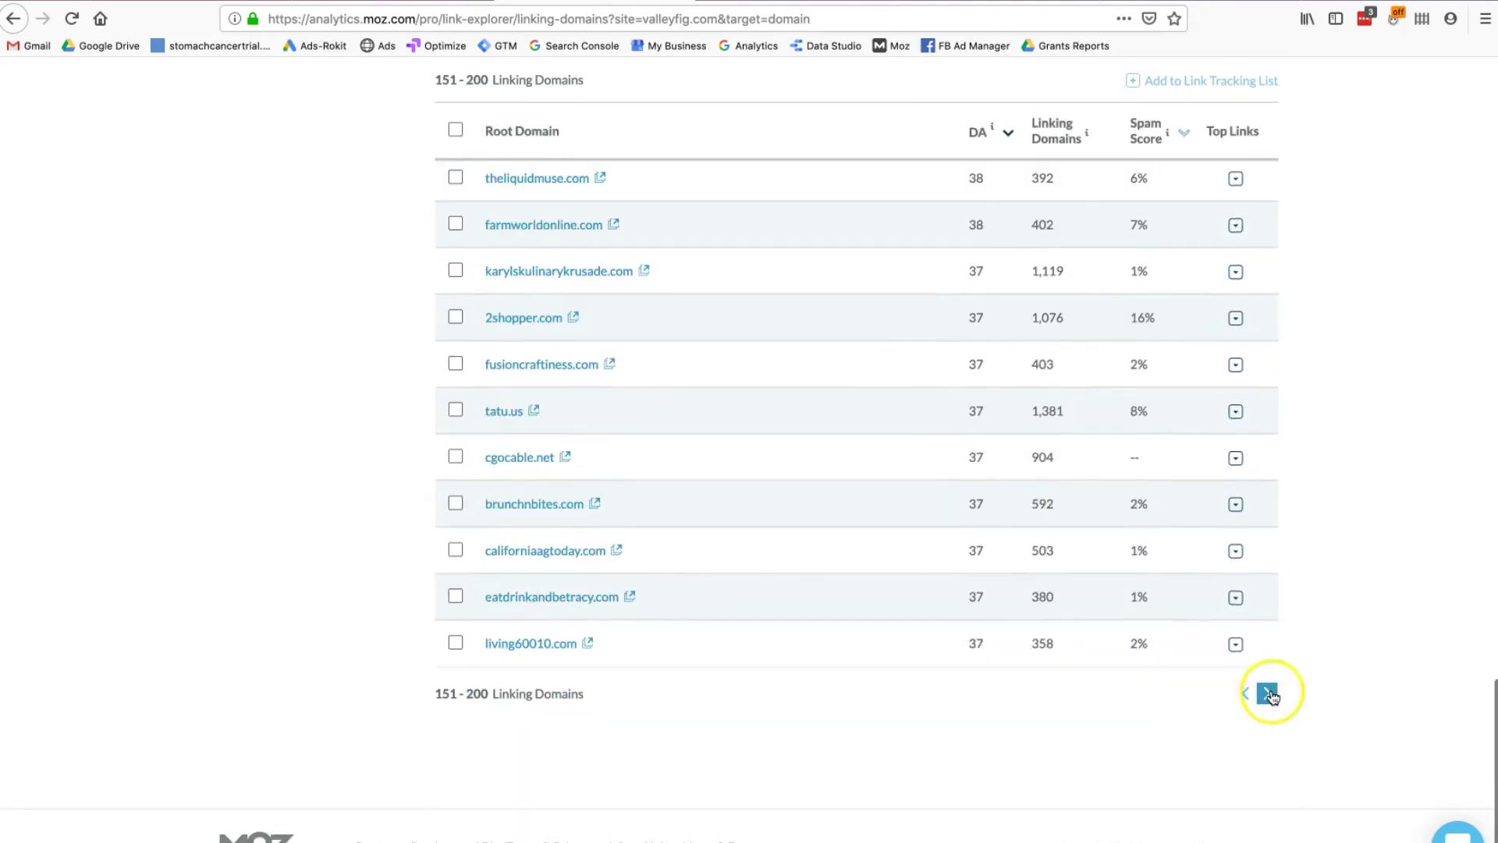
pyautogui.scroll(-20, 1269, 697)
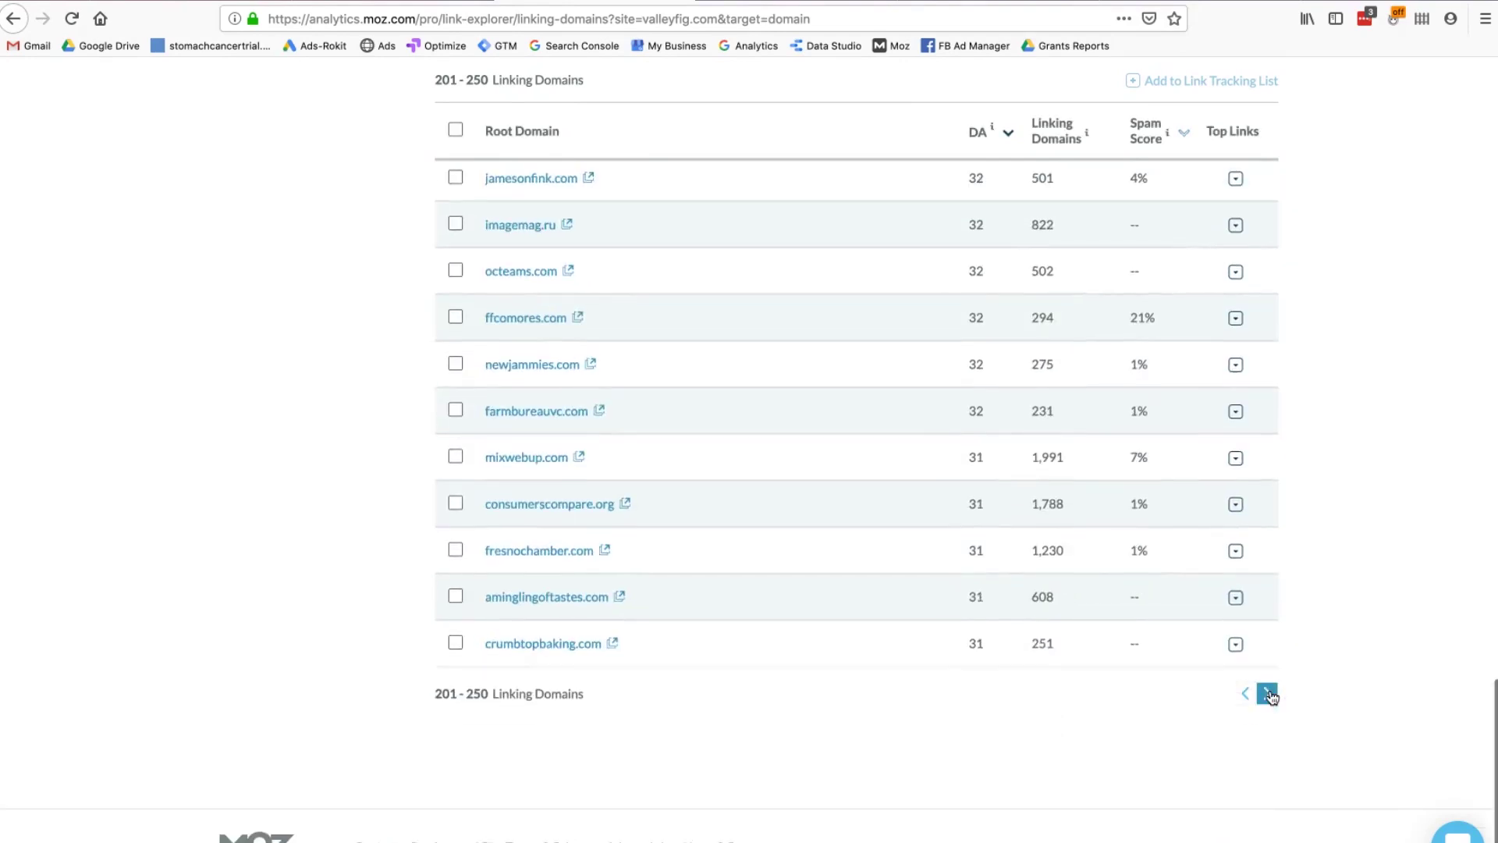
pyautogui.click(1268, 694)
pyautogui.scroll(-10, 1272, 698)
pyautogui.scroll(-10, 1272, 699)
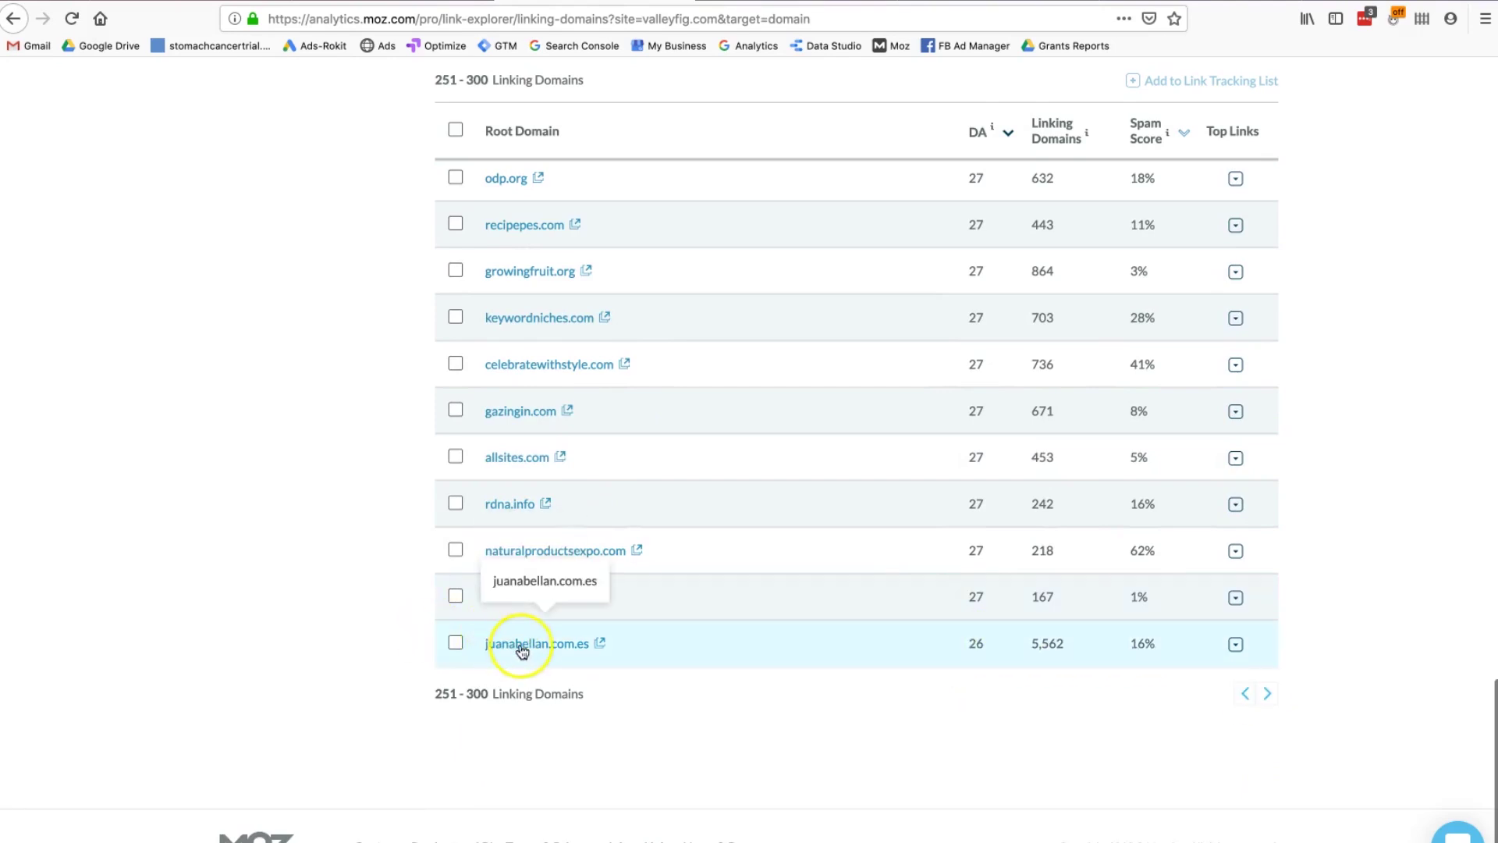
# Step: Examine the domain authority and spam score of juanabellan.com.es at the end of entries 251–300
pyautogui.click(976, 652)
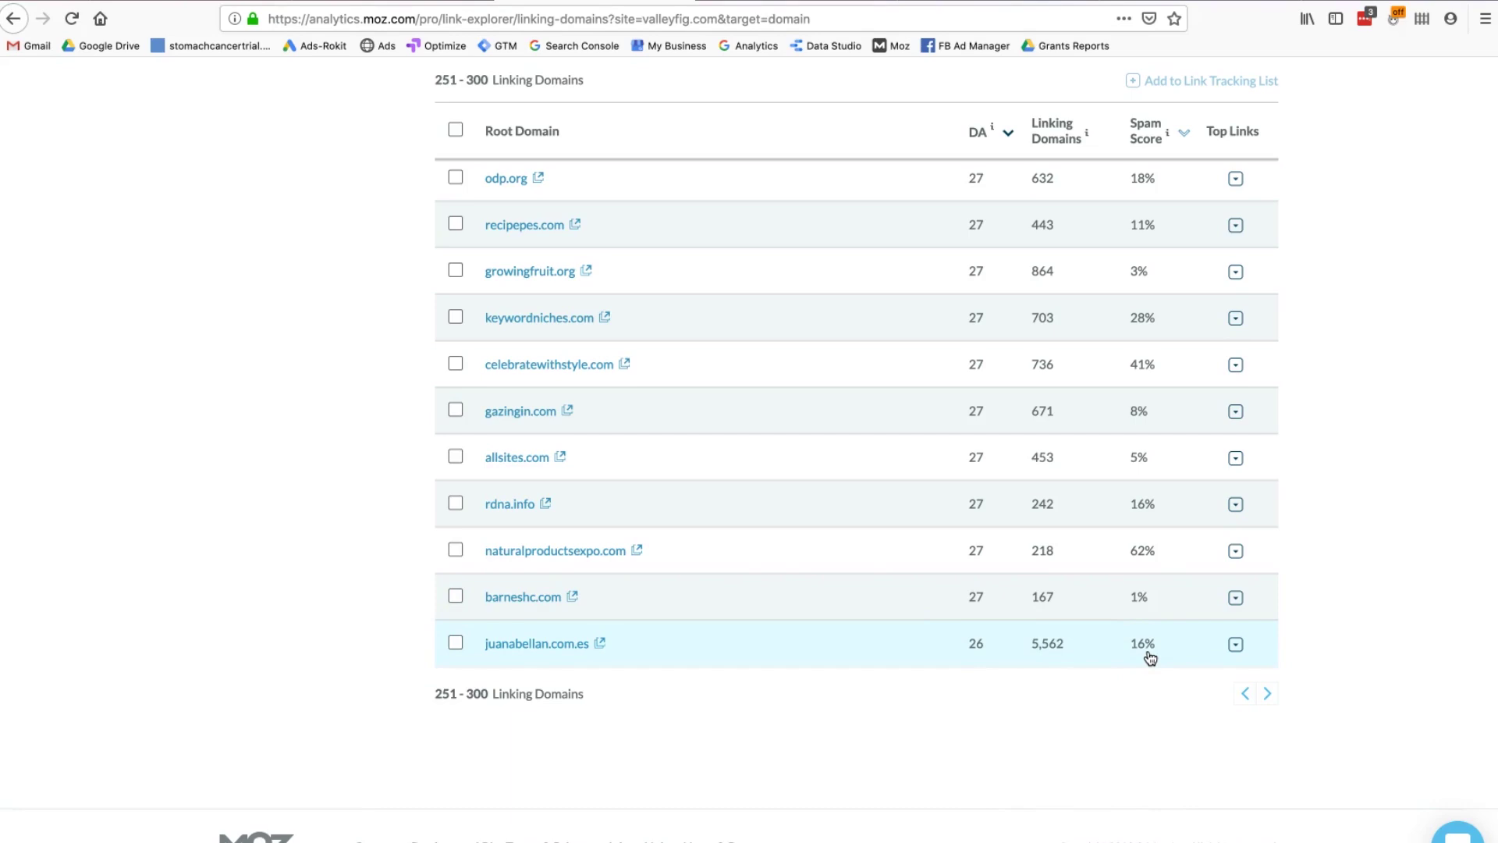
pyautogui.click(1129, 656)
pyautogui.click(979, 650)
# Step: Expand the top links from urlm.it, the first domain in entries 251–300, and review them by page authority
pyautogui.scroll(20, 980, 652)
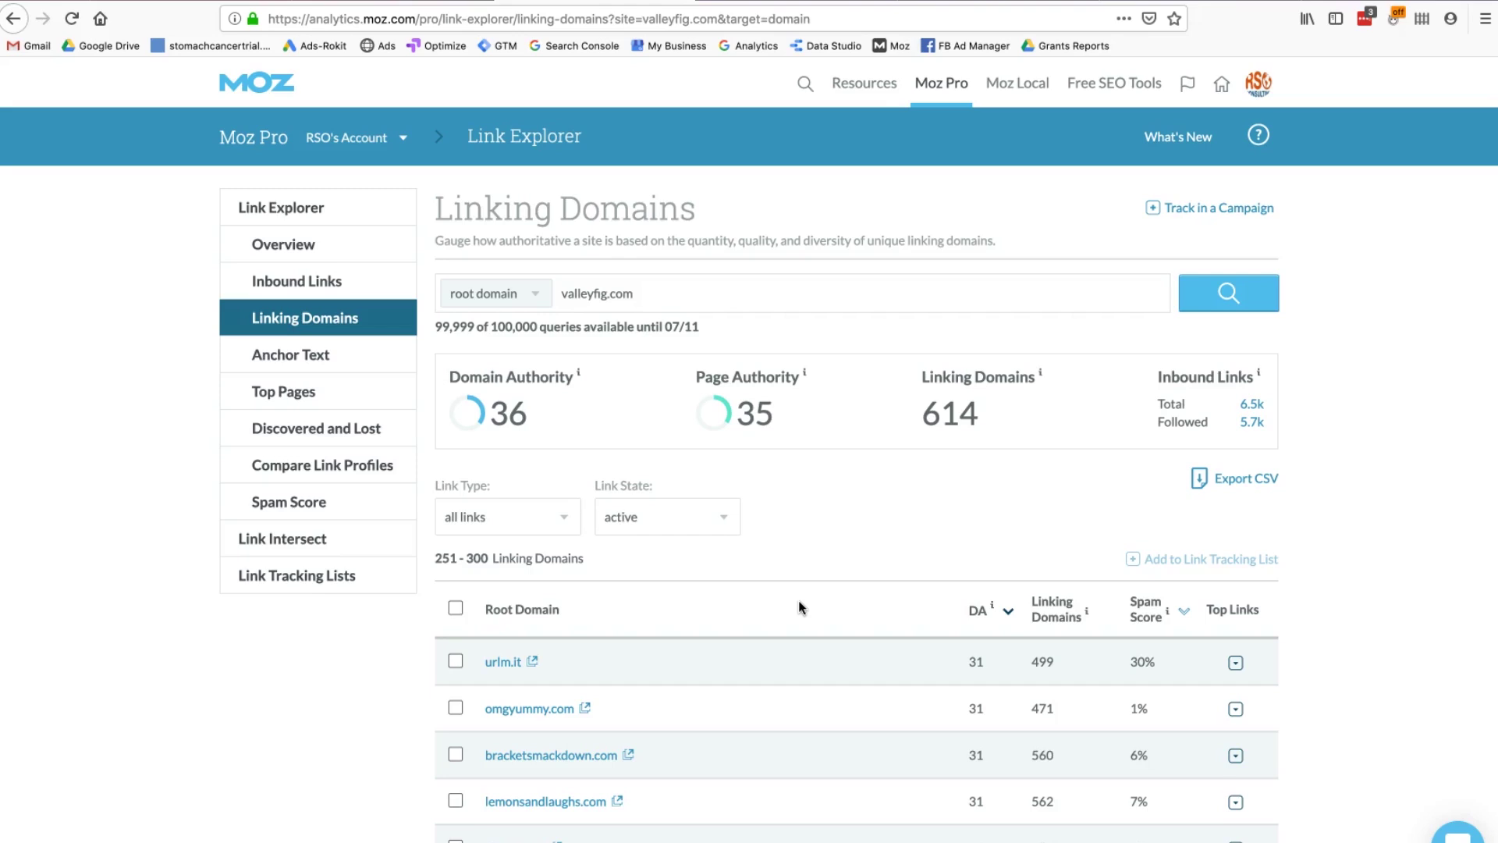
pyautogui.click(1235, 663)
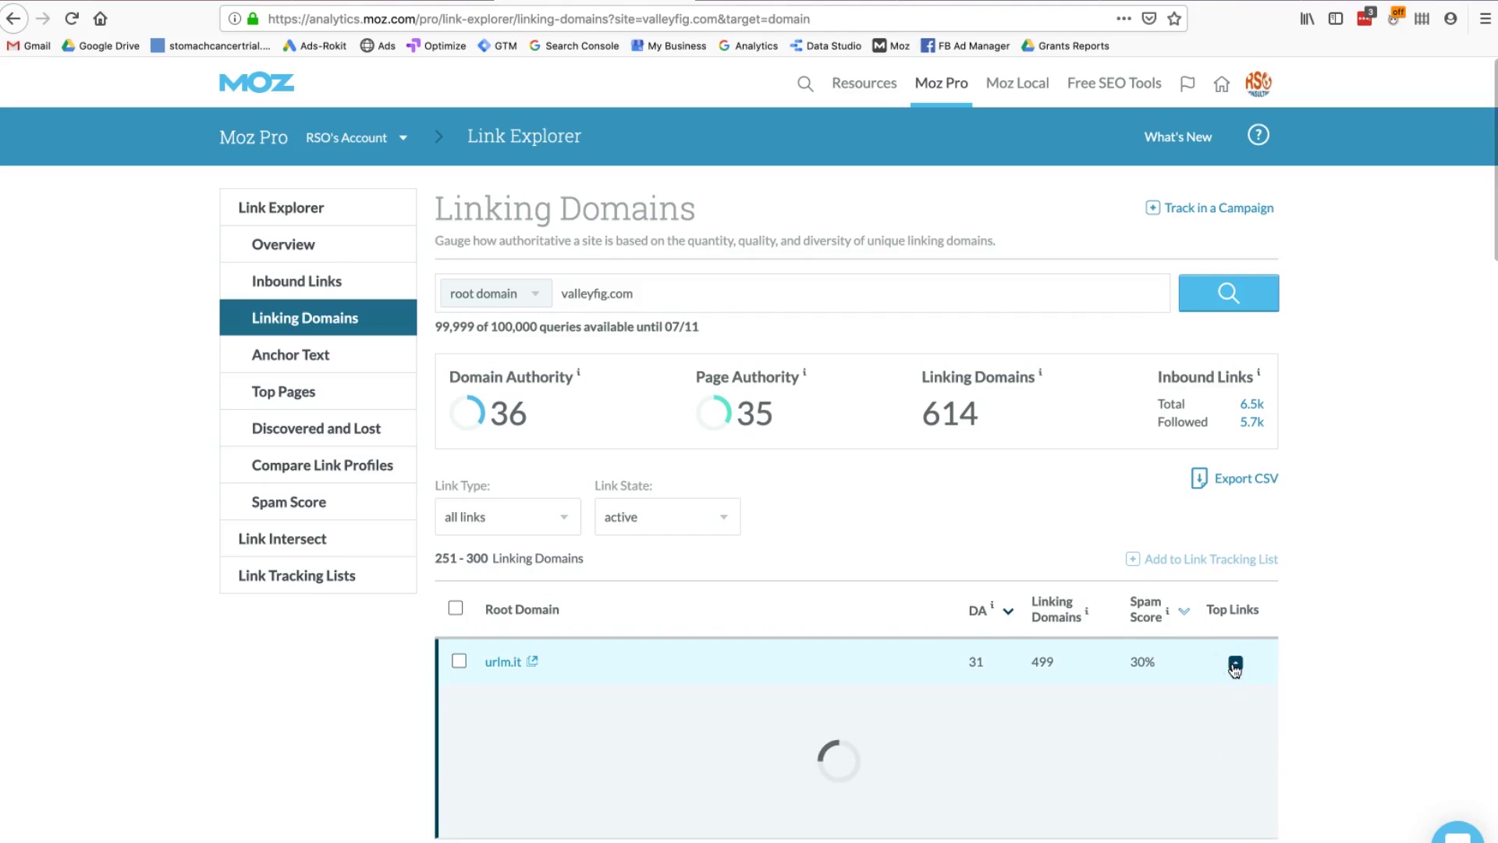
pyautogui.scroll(-2, 1313, 761)
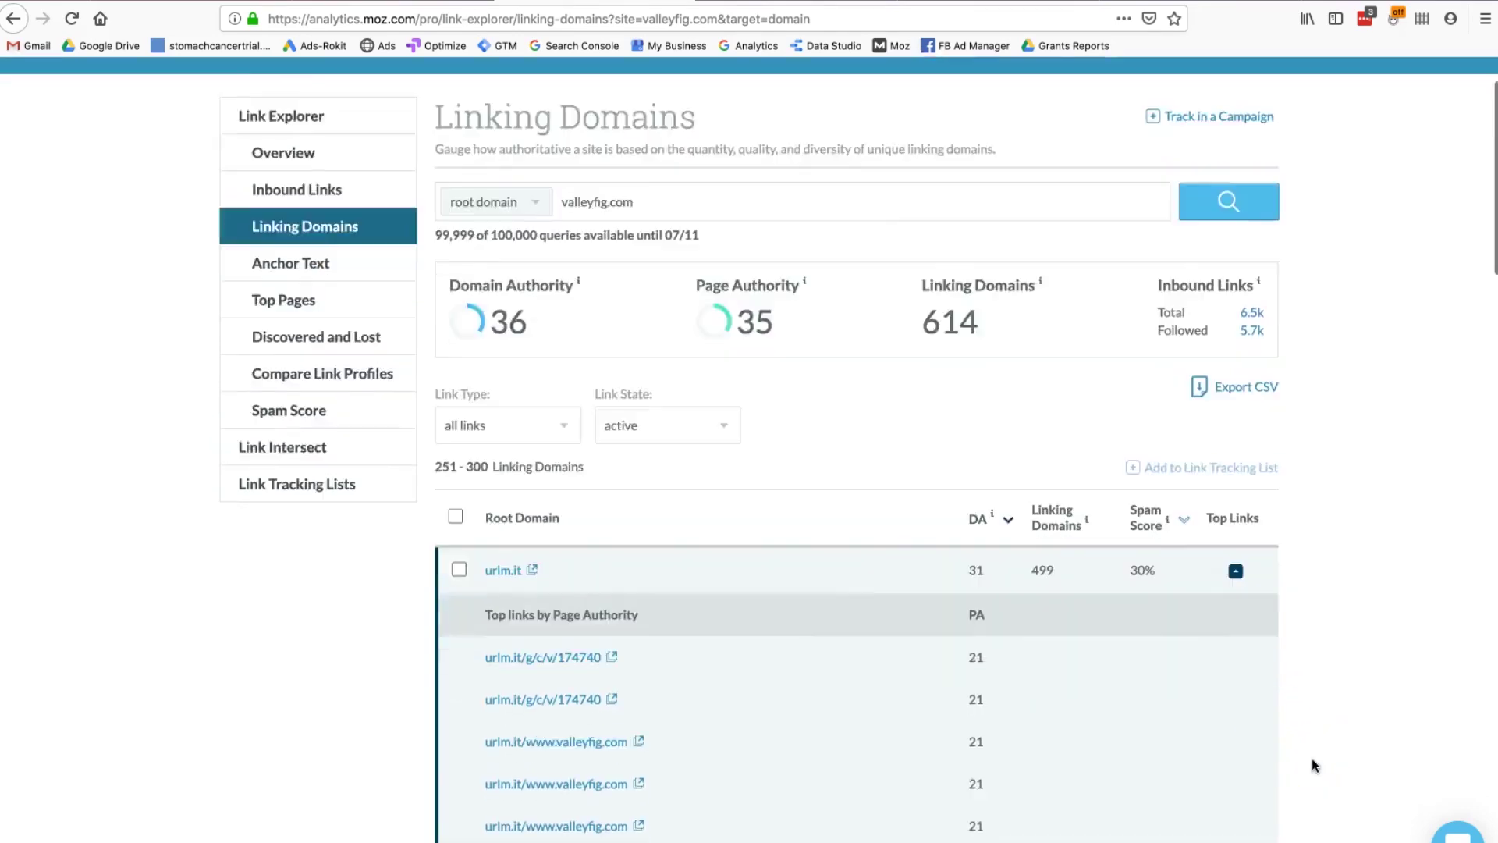
pyautogui.scroll(-3, 937, 683)
pyautogui.scroll(5, 936, 683)
pyautogui.click(872, 551)
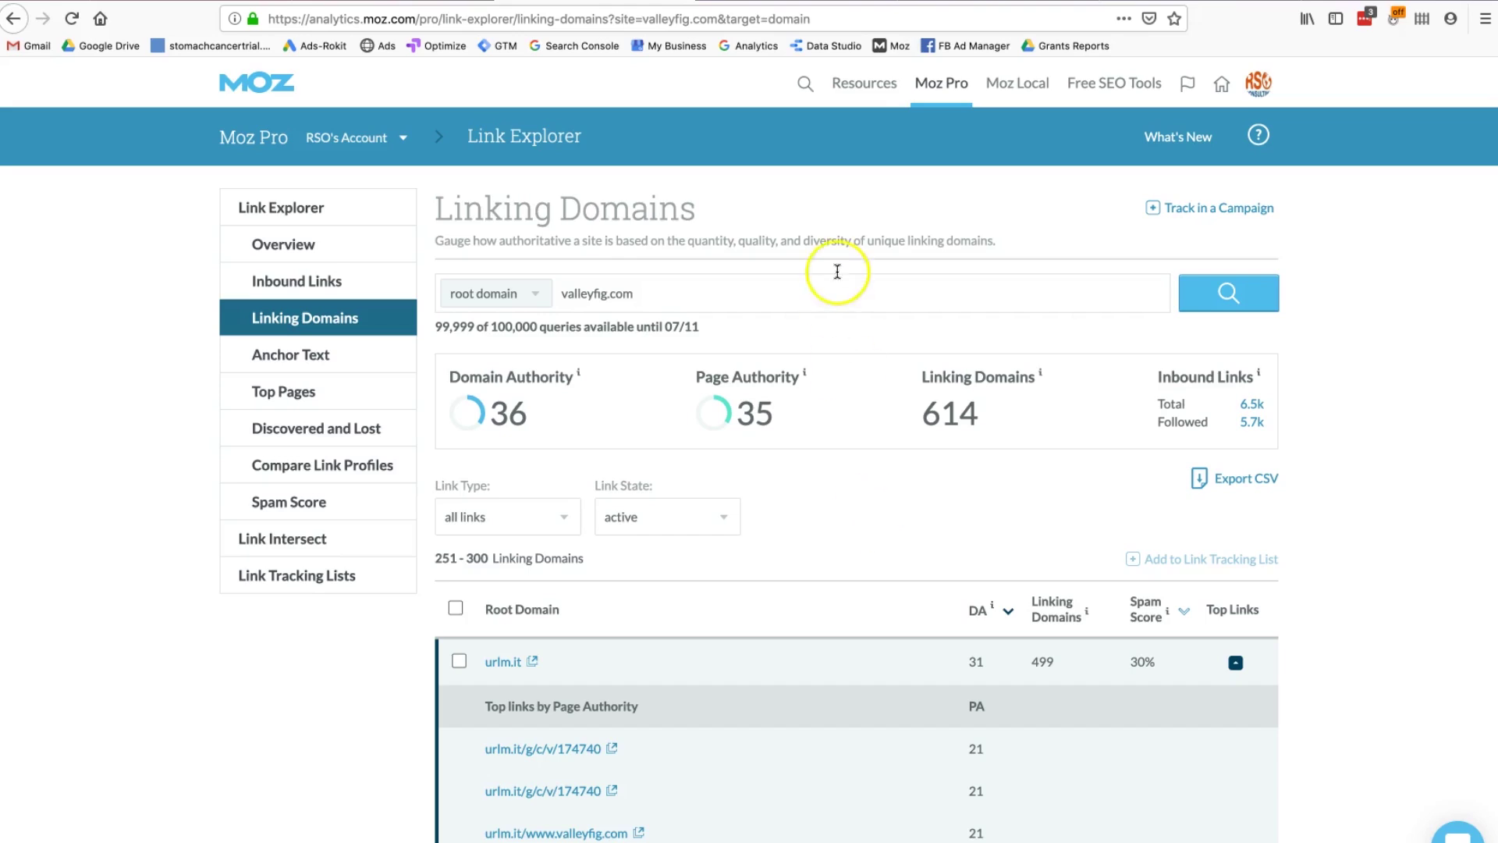
# Step: Switch to the Free Moz Tools page and read through the SEO and local marketing tools it offers
pyautogui.click(795, 2)
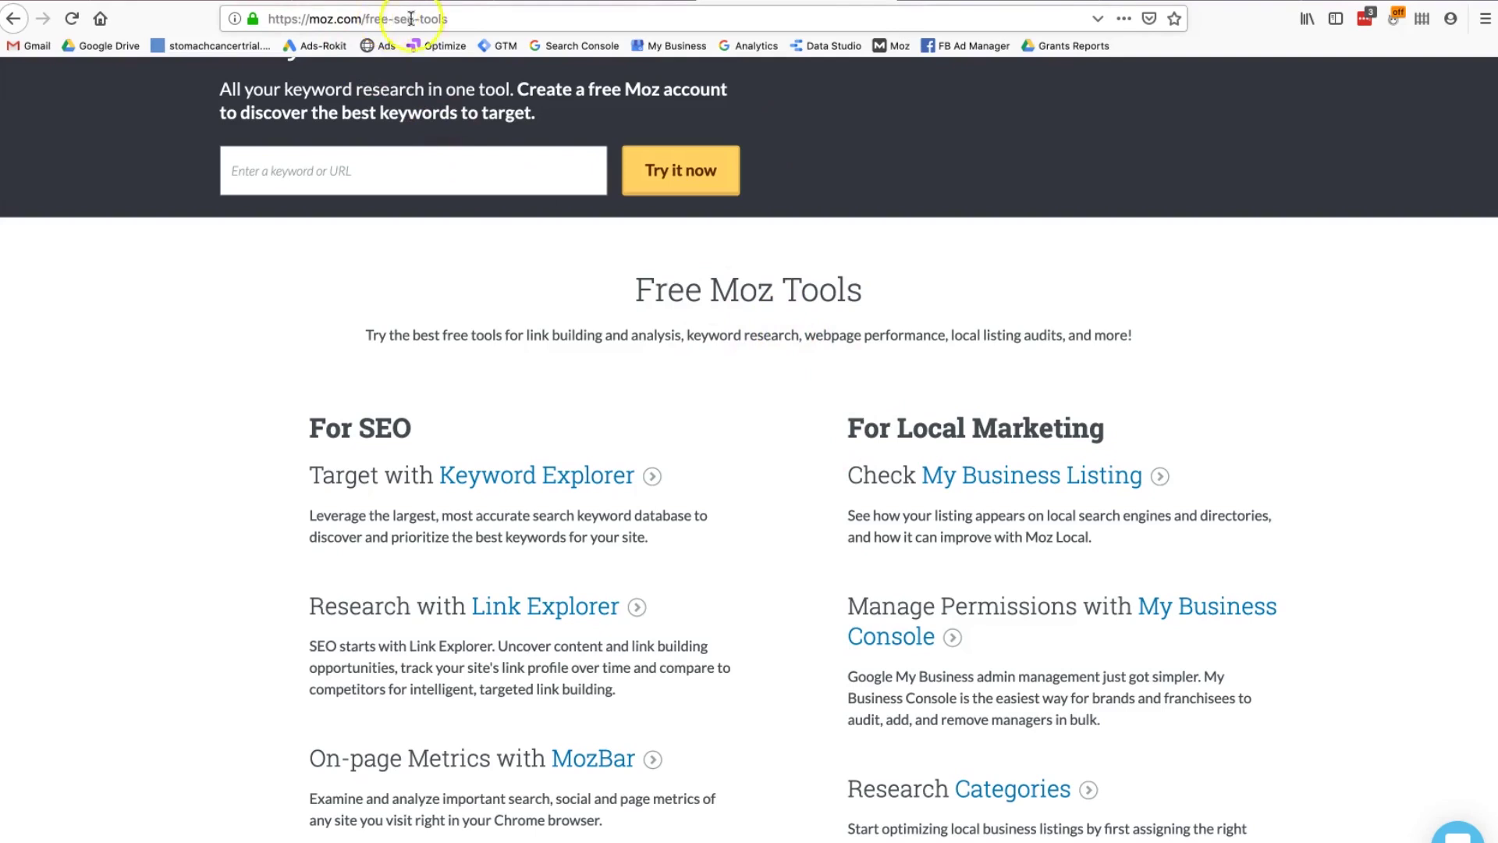
pyautogui.scroll(-3, 601, 471)
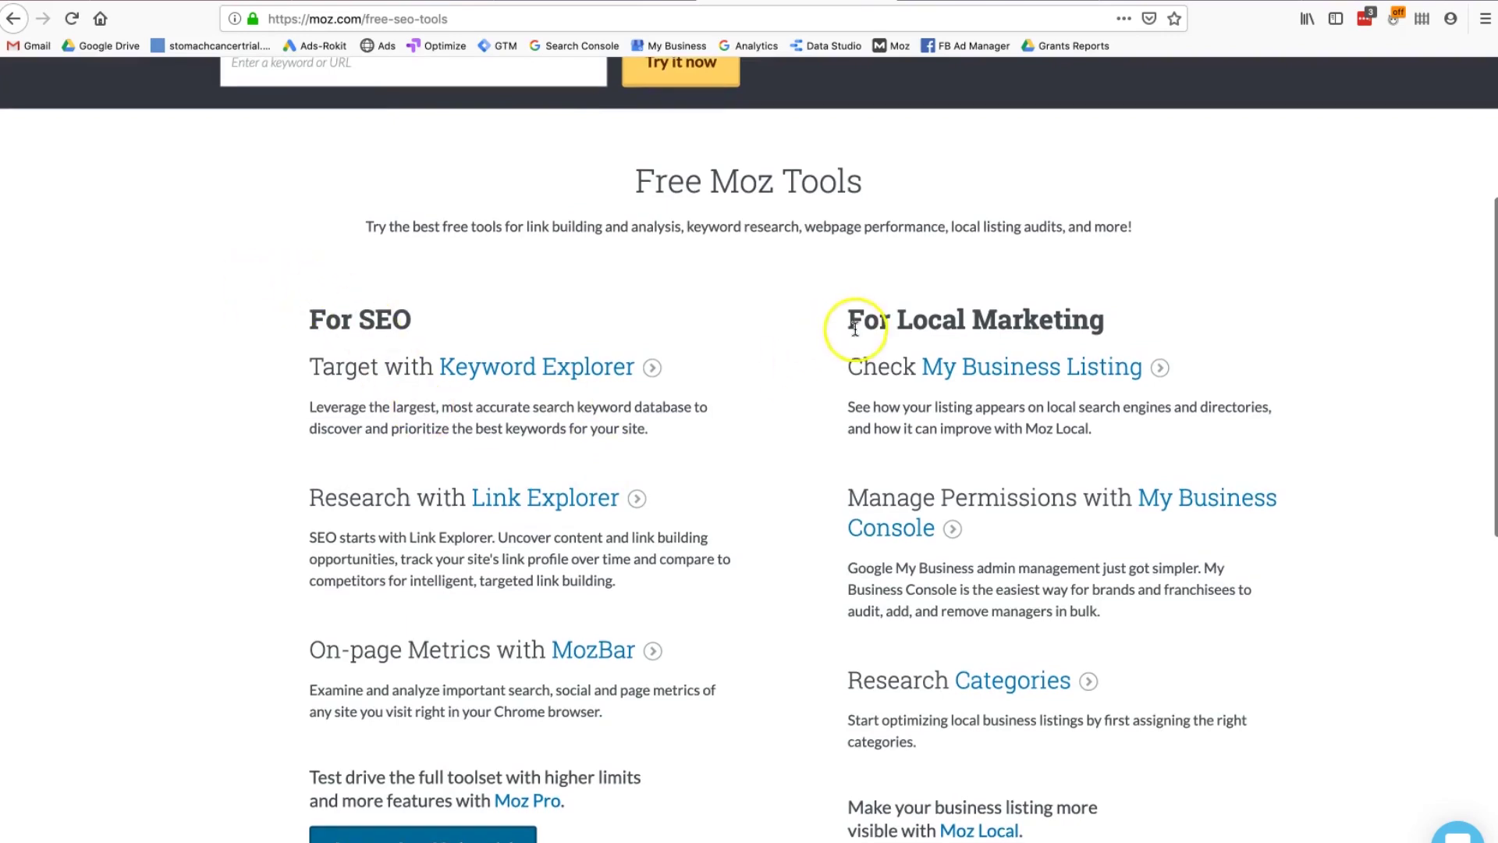
pyautogui.scroll(-2, 937, 336)
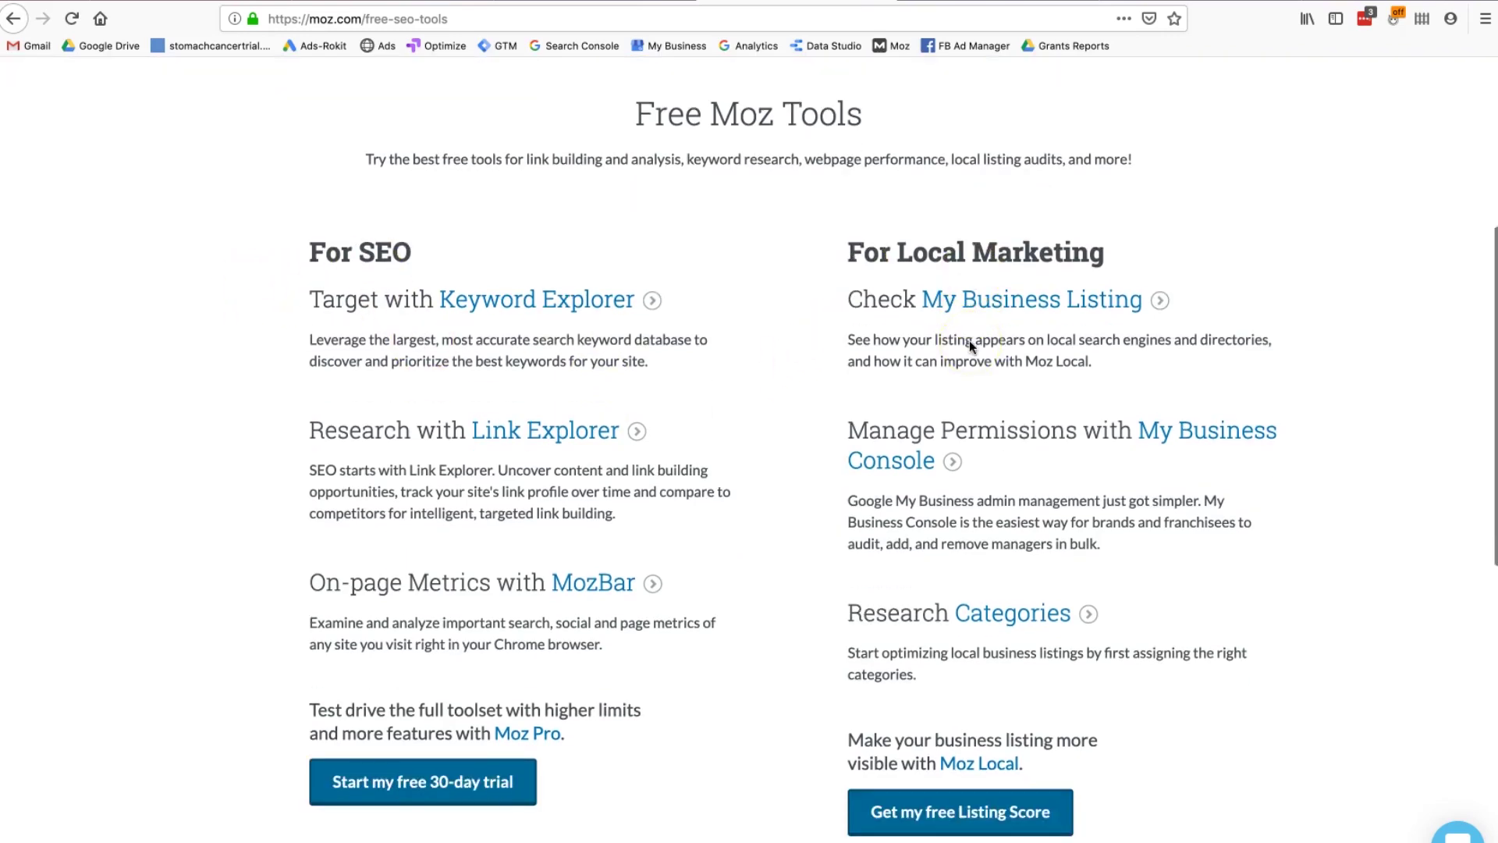
pyautogui.scroll(-3, 762, 433)
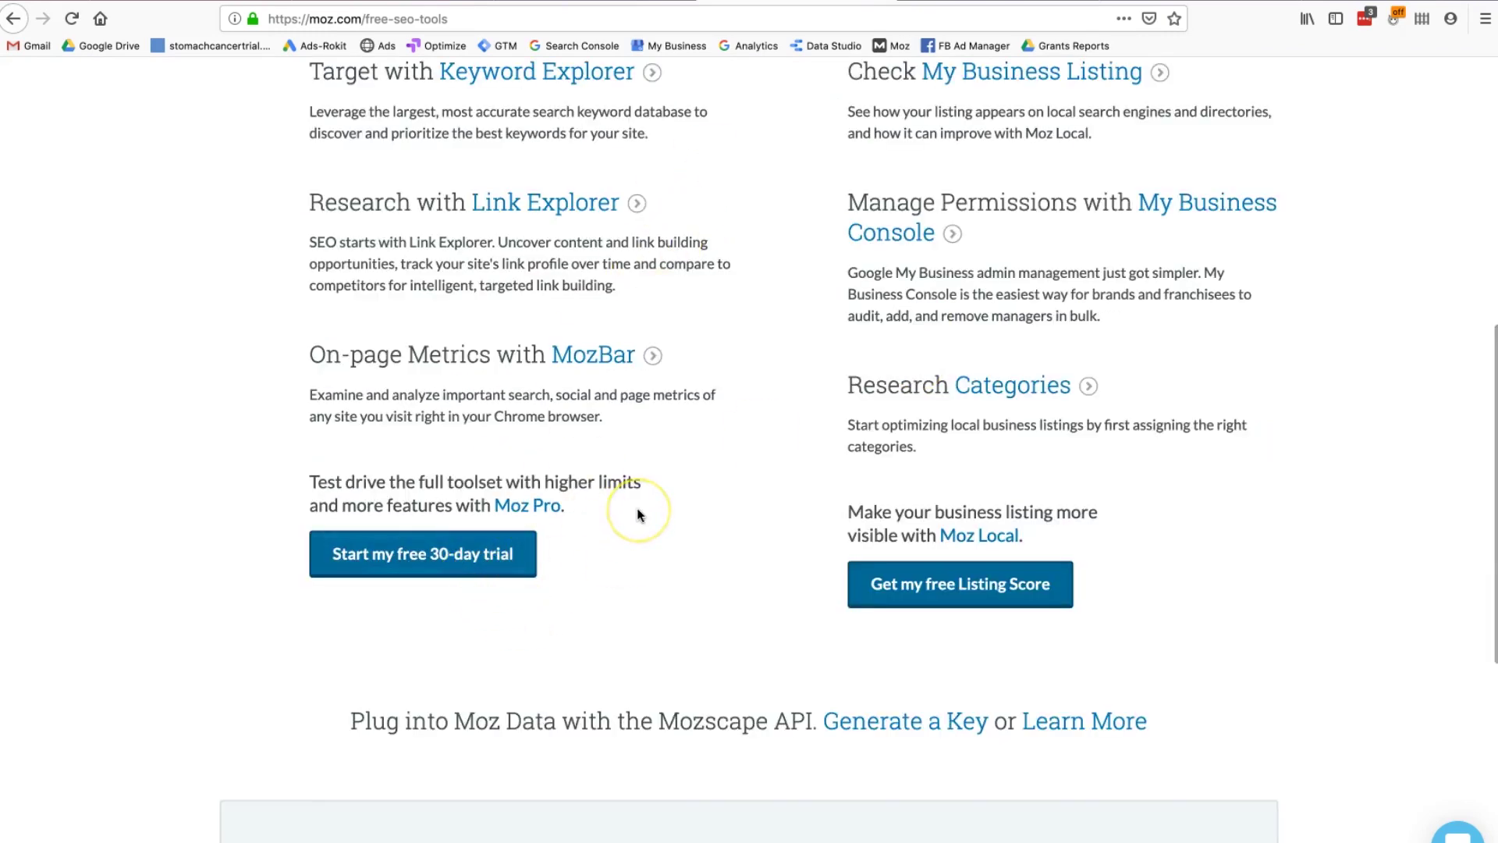
pyautogui.scroll(10, 638, 514)
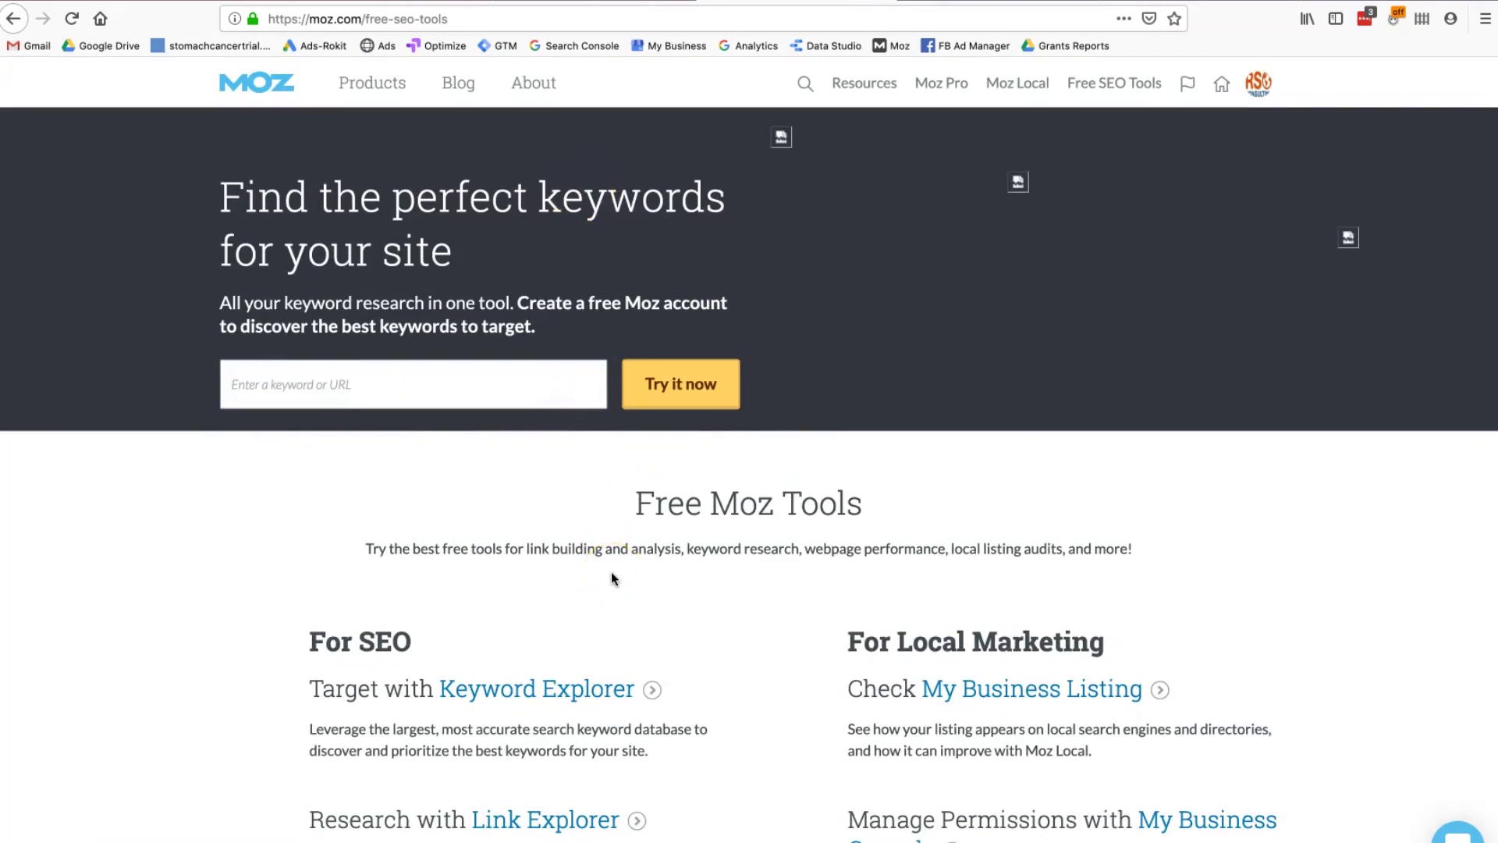
pyautogui.scroll(-2, 613, 578)
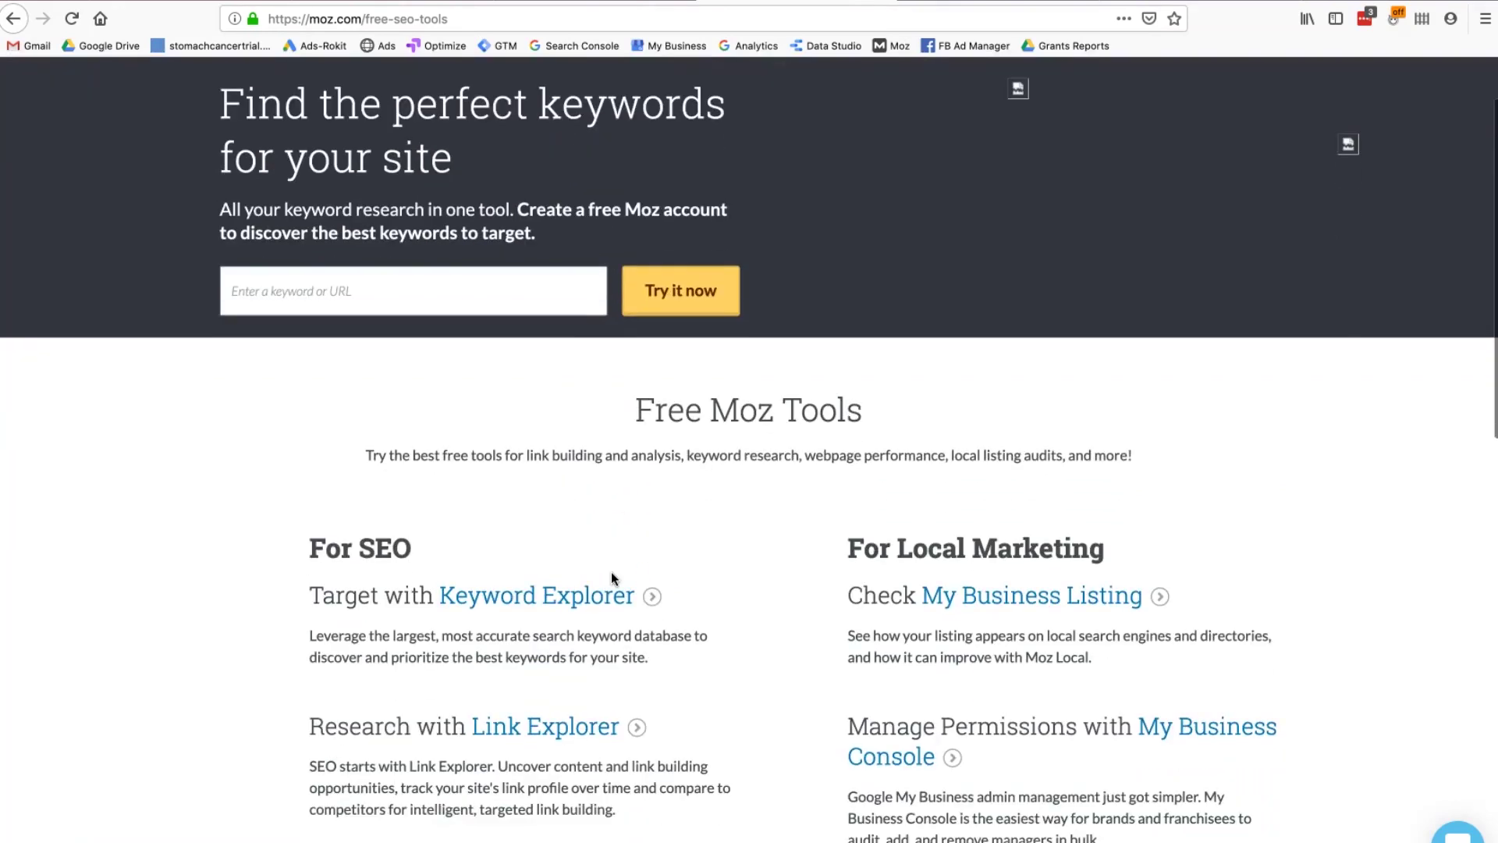
pyautogui.scroll(-2, 605, 593)
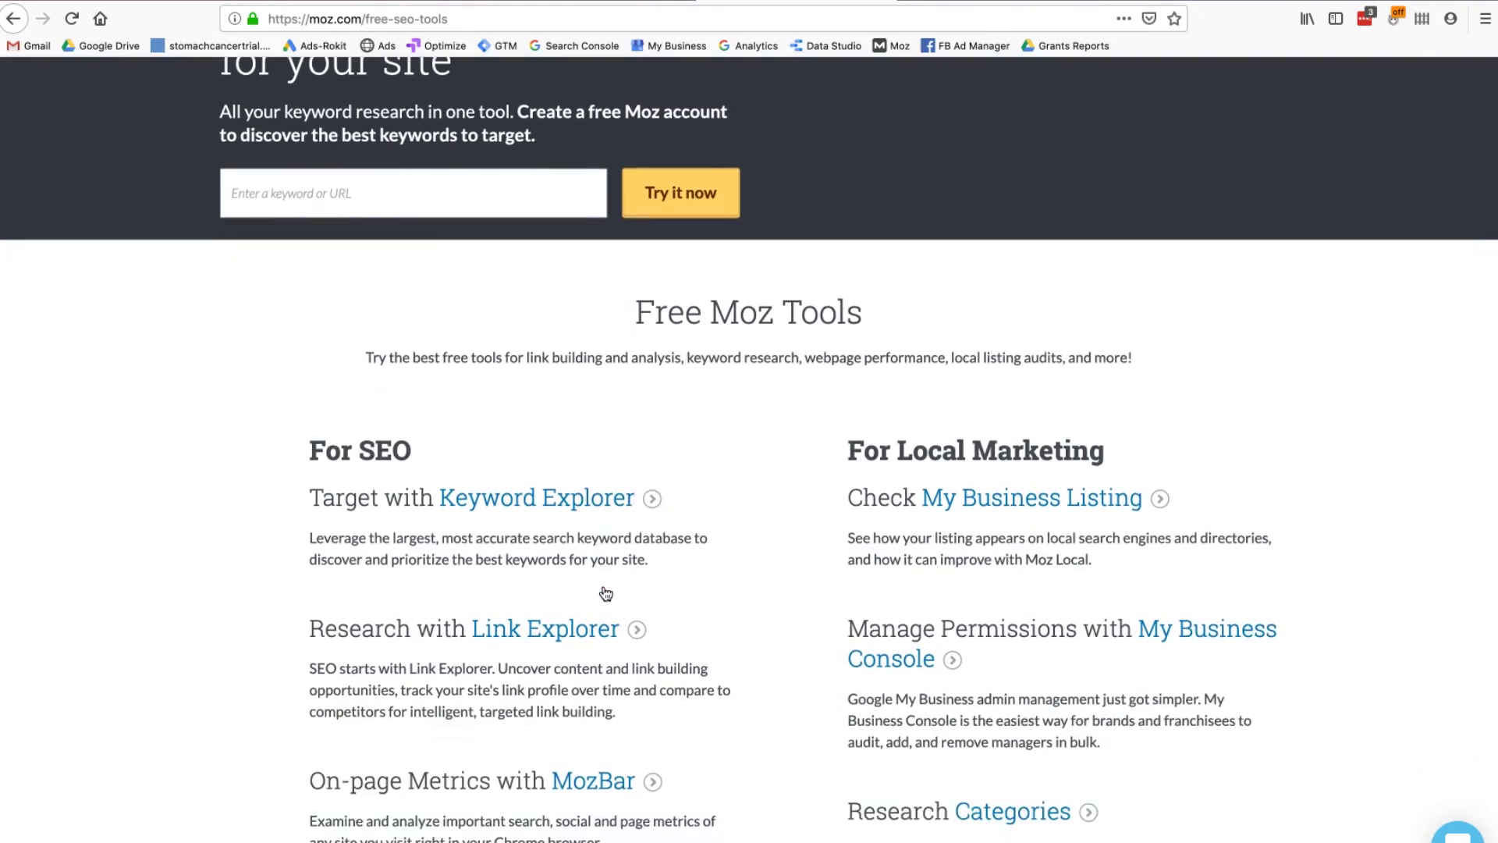
pyautogui.click(586, 608)
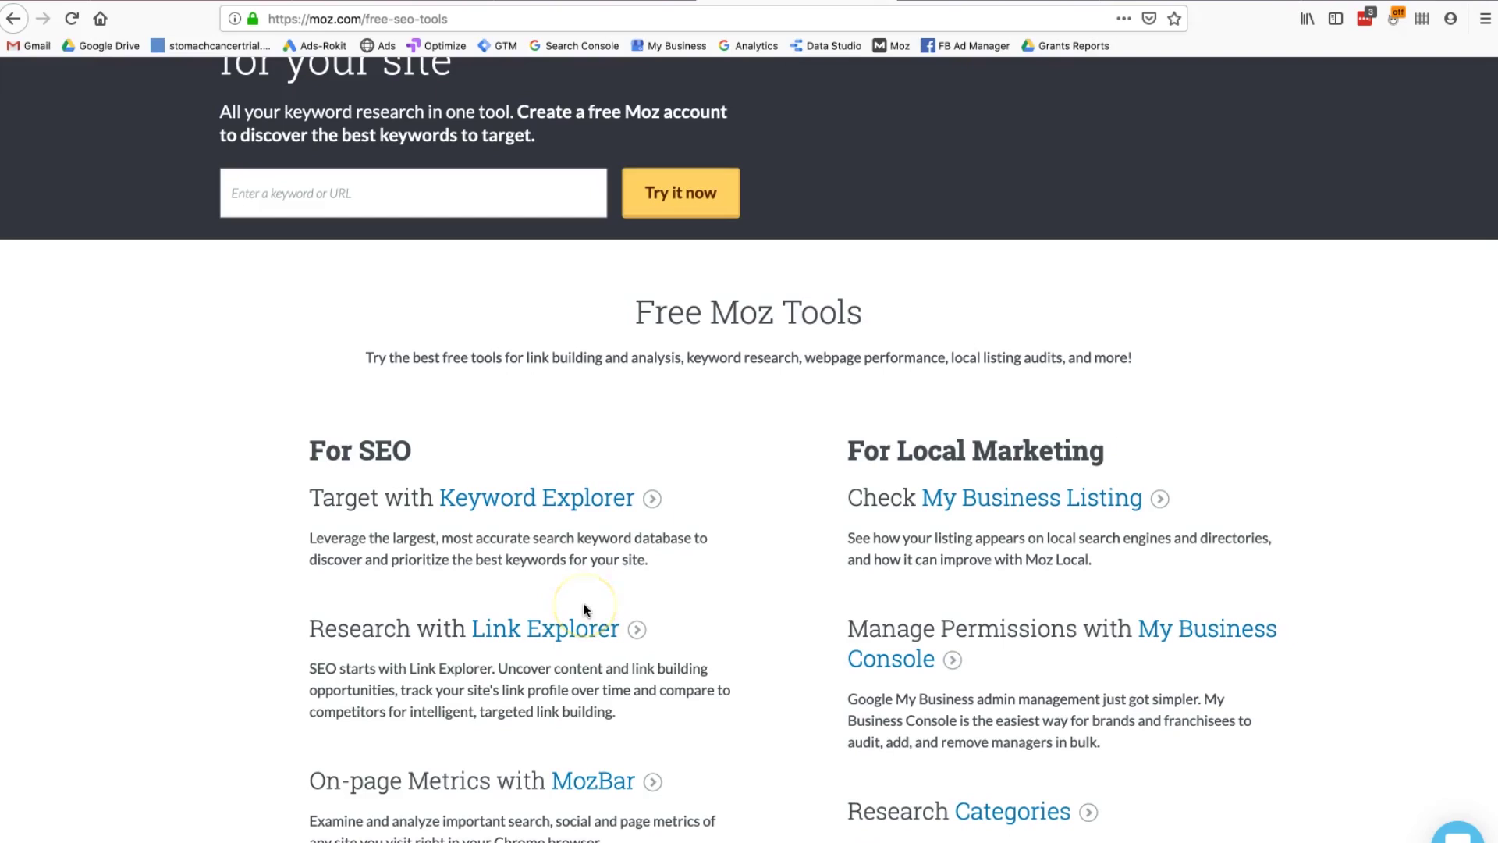
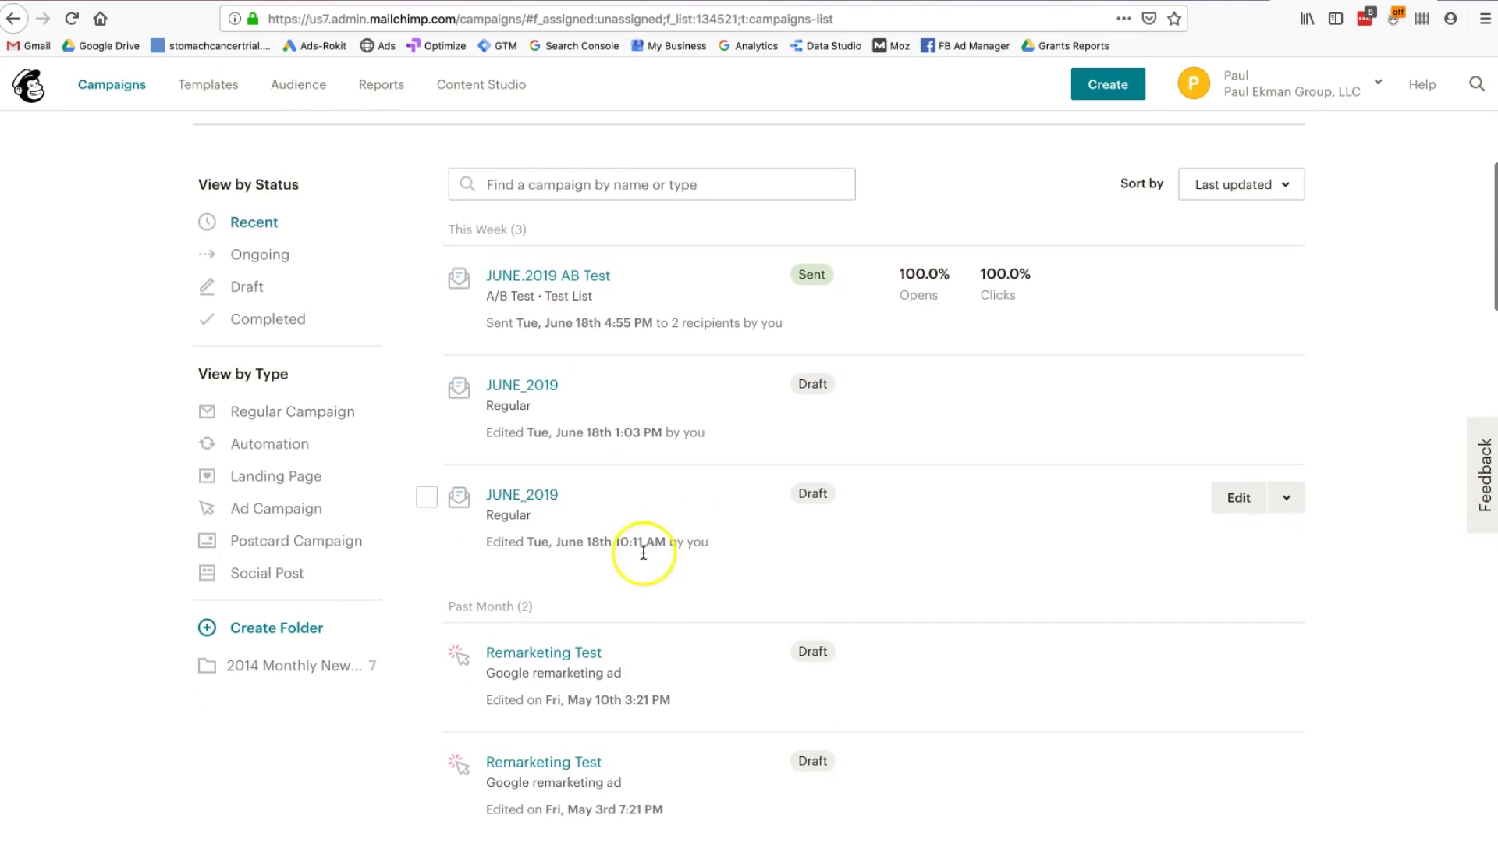
# Step: Open the first untitled draft campaign from August 2018 and go to the template choices for its email content
pyautogui.scroll(-10, 645, 534)
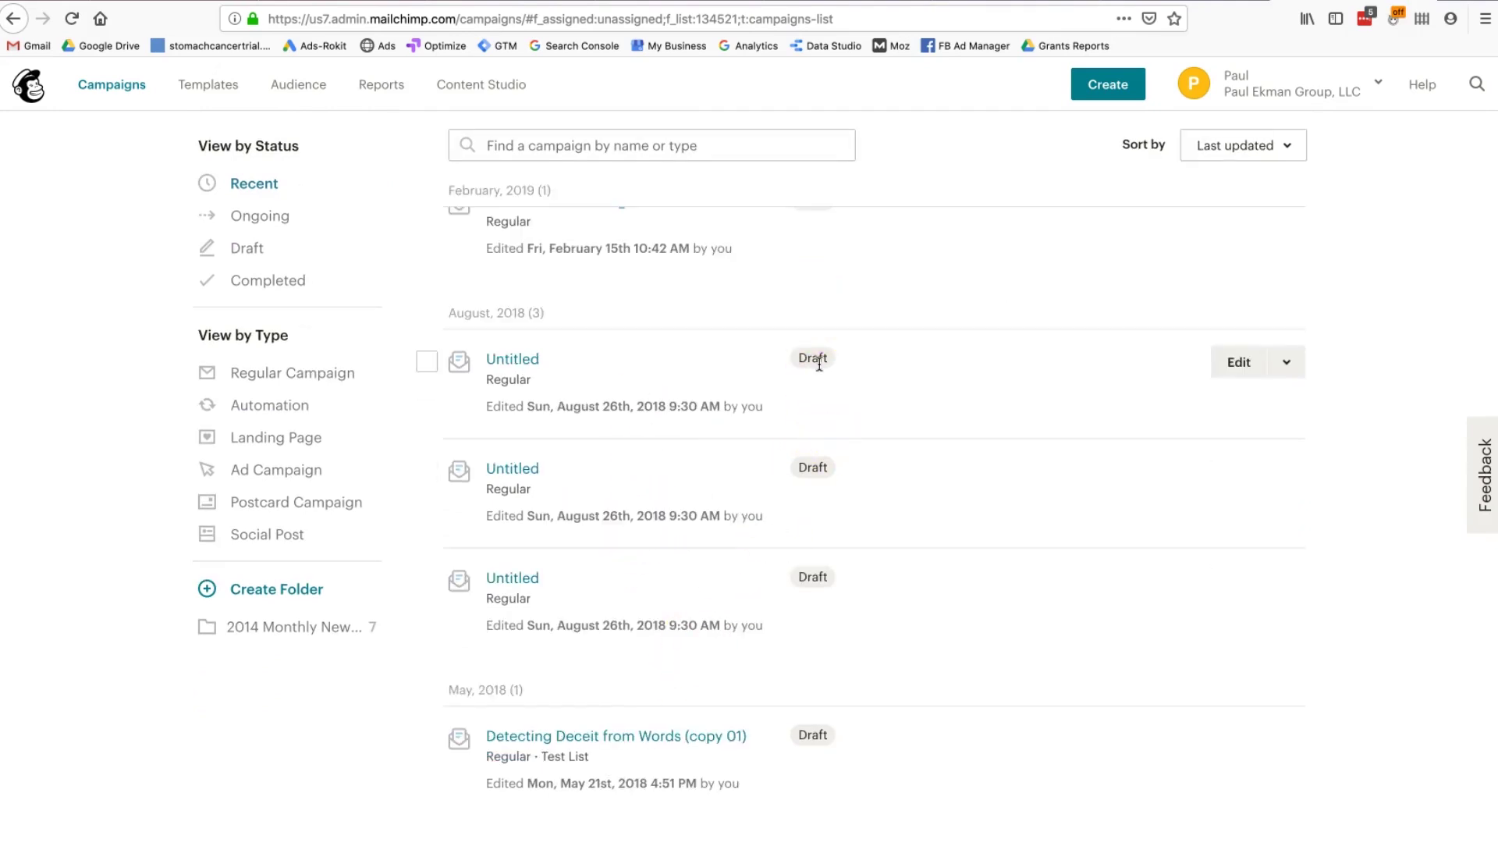
pyautogui.scroll(1, 818, 364)
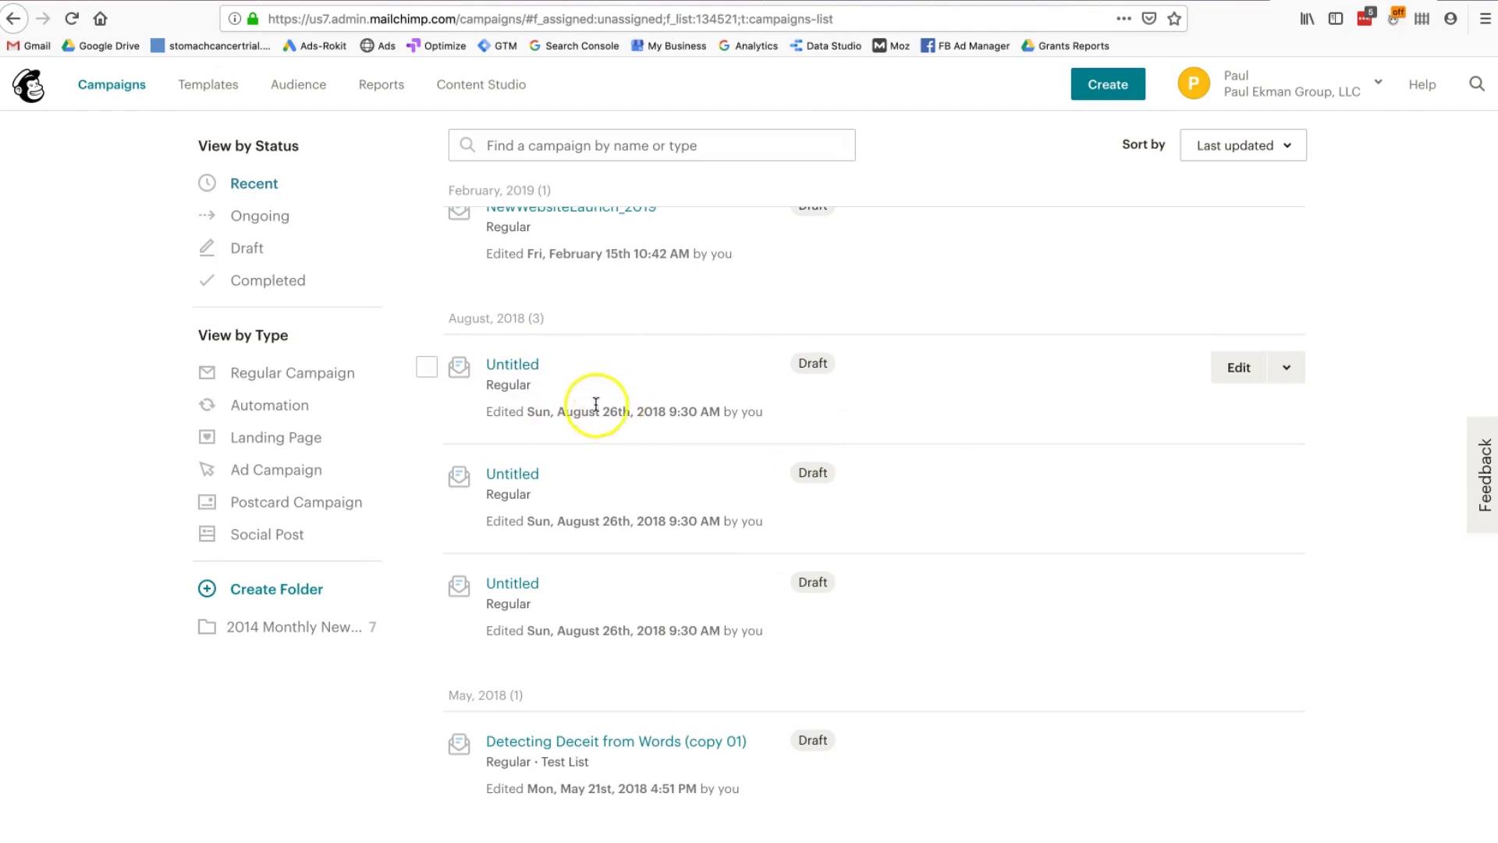
pyautogui.click(1231, 370)
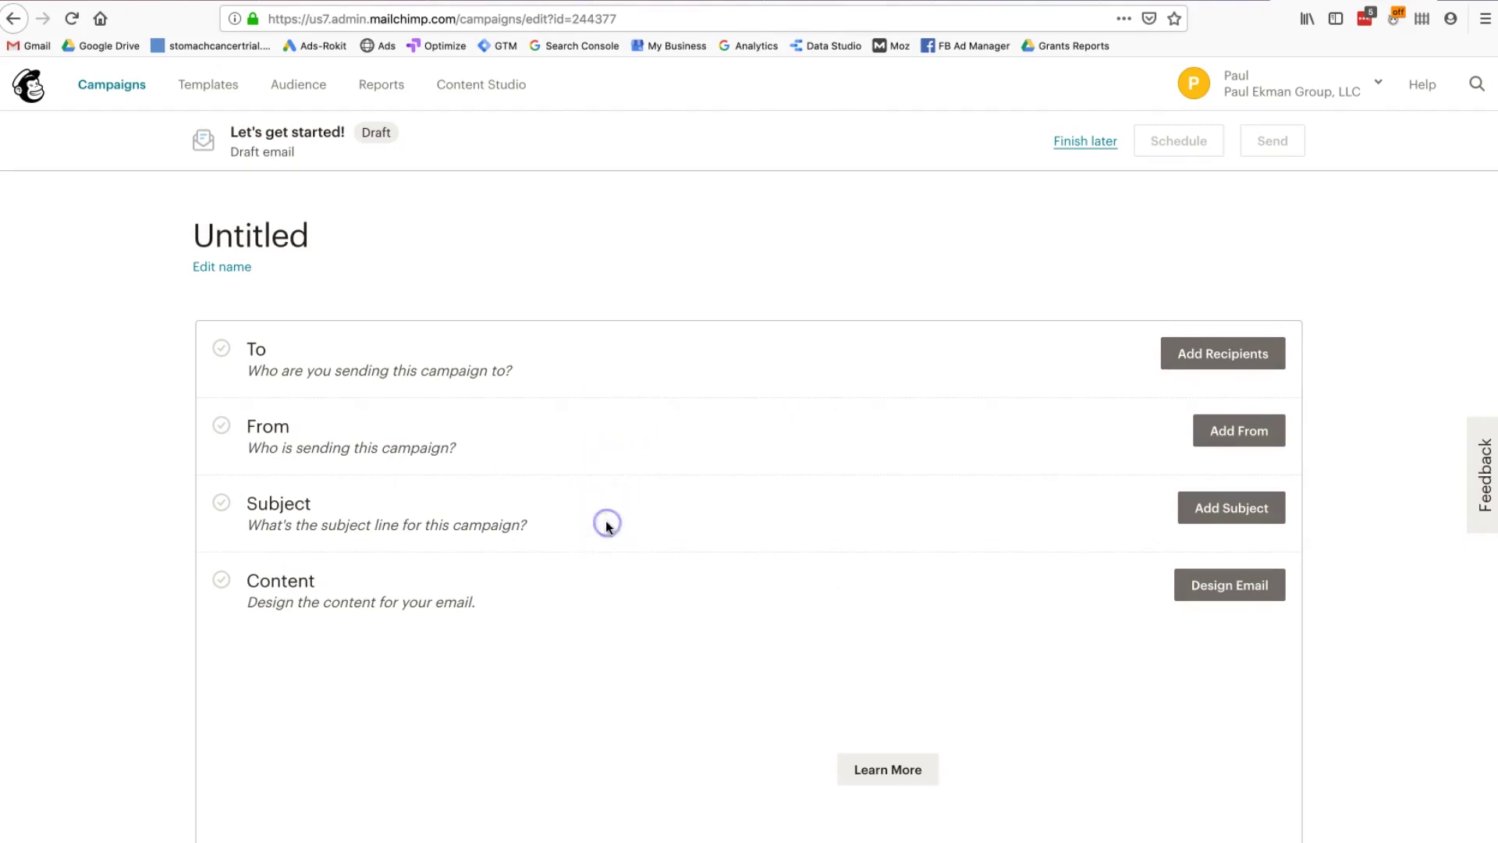
pyautogui.scroll(-3, 597, 600)
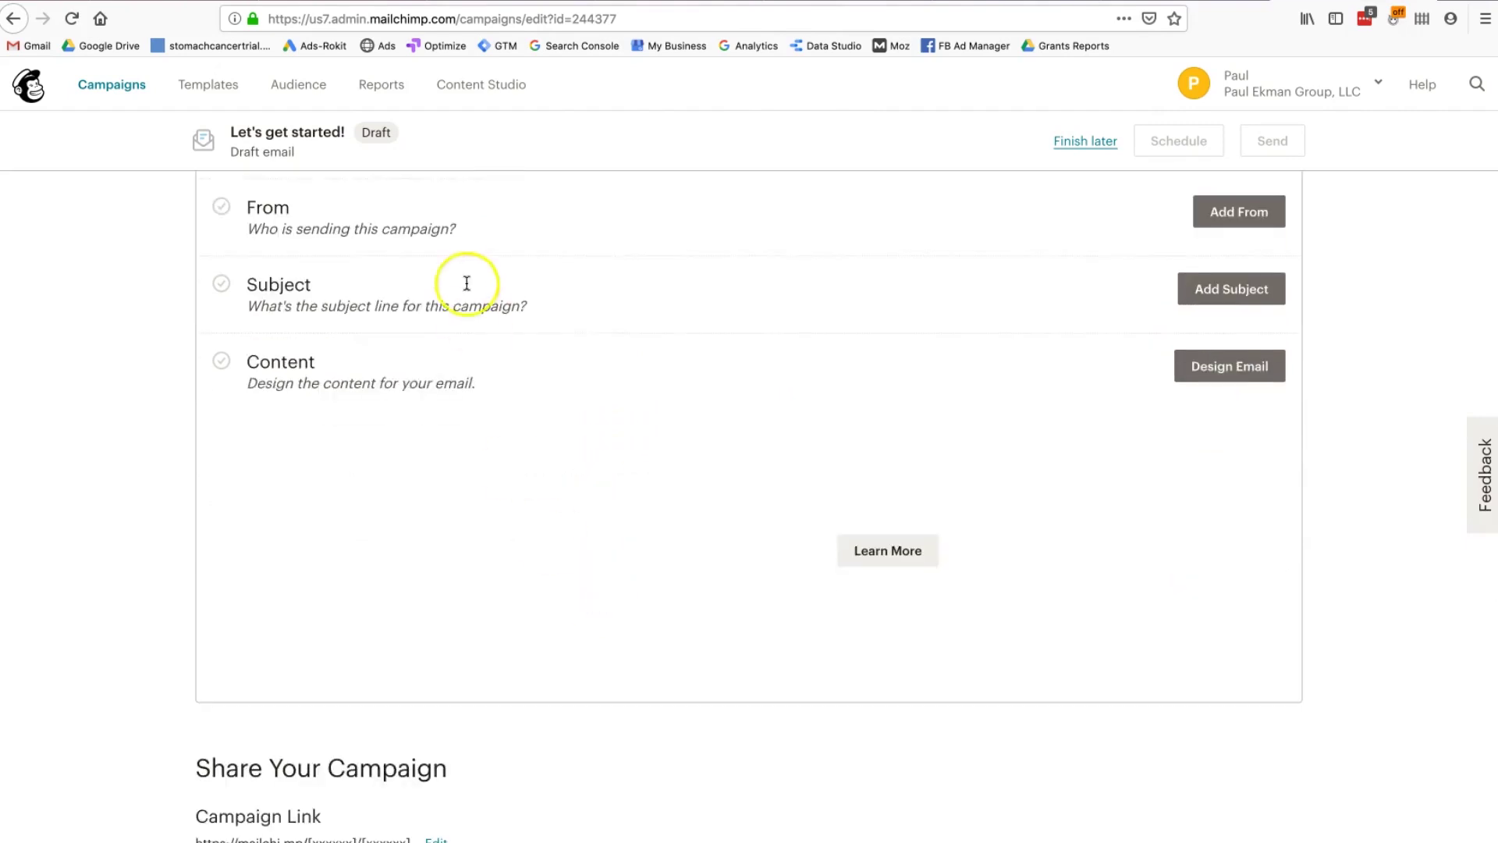
pyautogui.click(1210, 361)
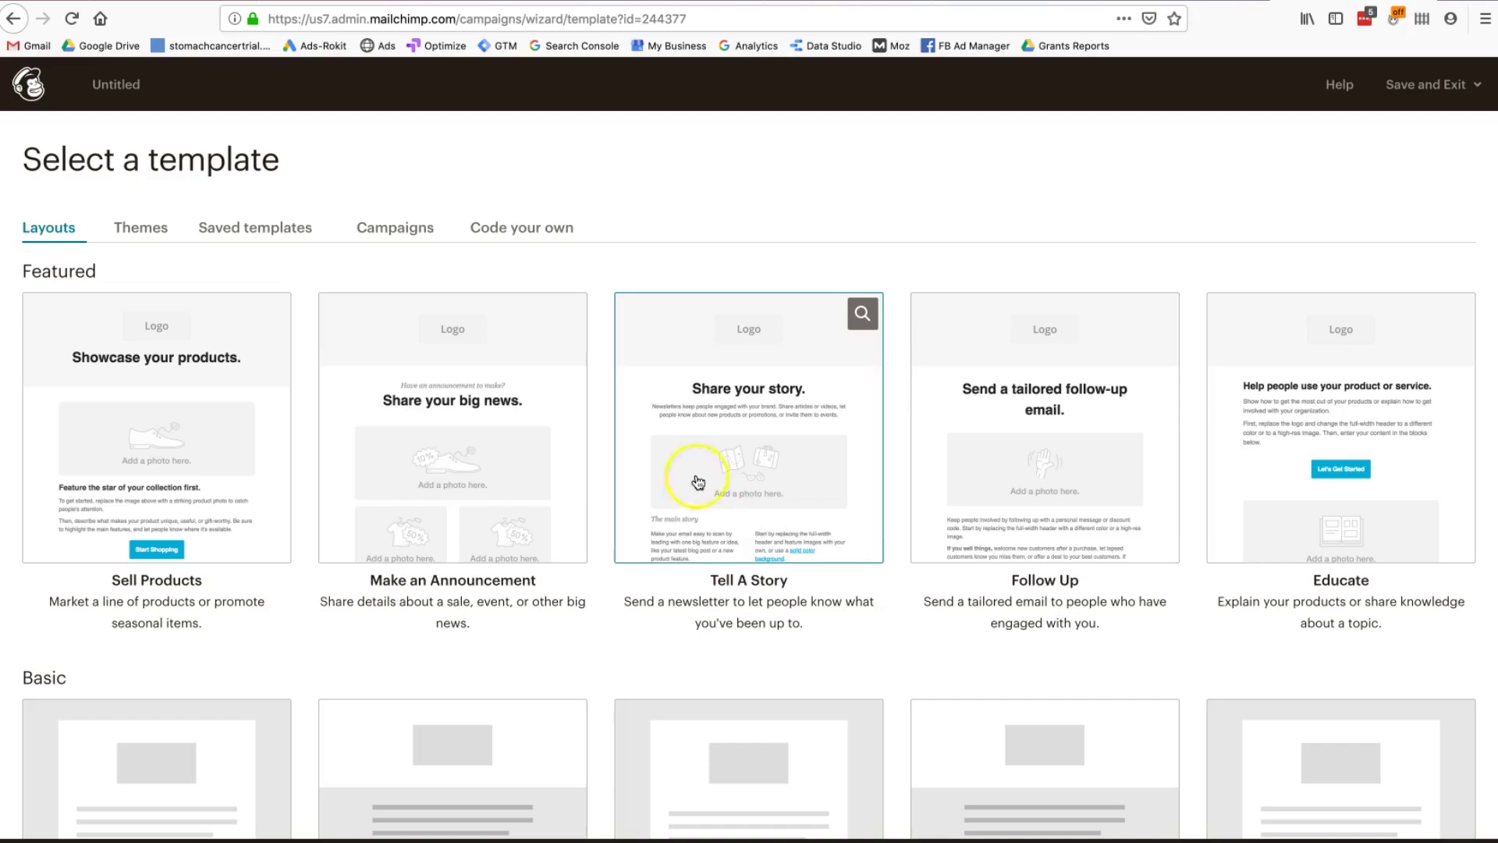
# Step: Browse the email template layouts, themes and code-your-own options, and exit the template selection
pyautogui.scroll(-1, 570, 445)
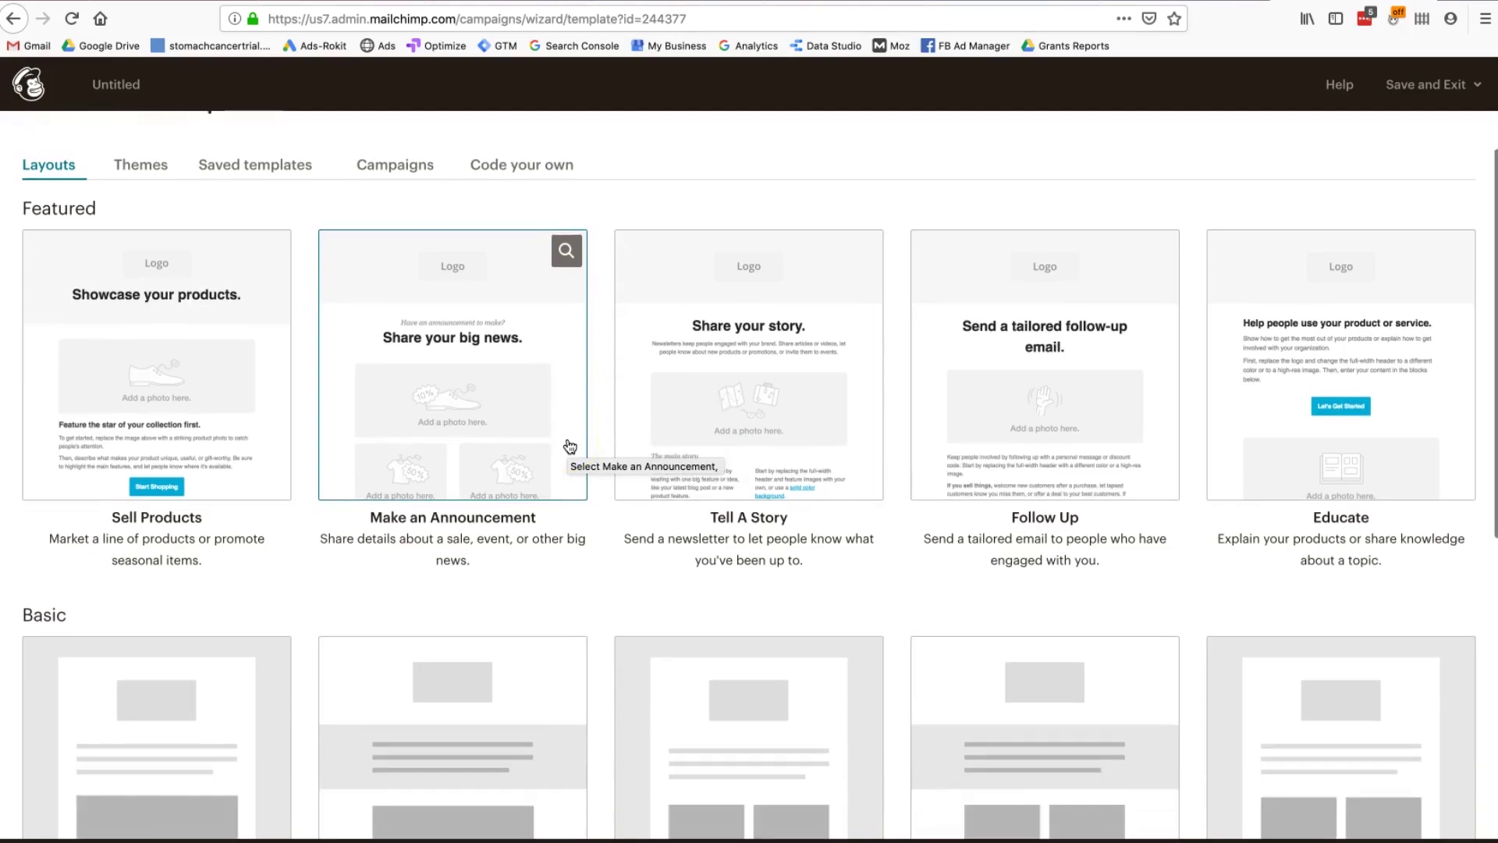
pyautogui.scroll(-2, 569, 445)
pyautogui.scroll(3, 570, 445)
pyautogui.click(455, 460)
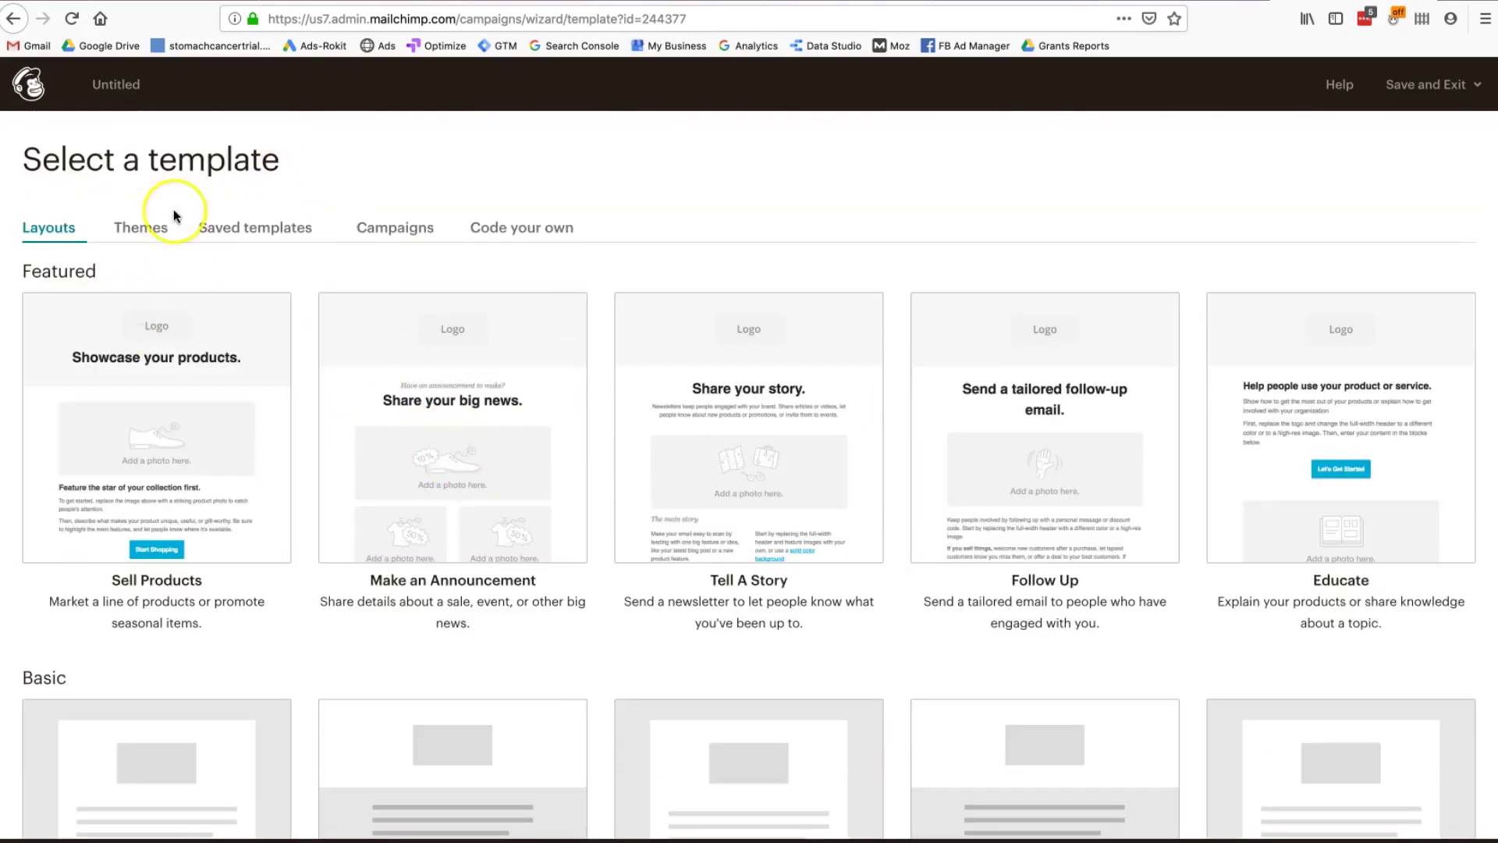
pyautogui.click(137, 227)
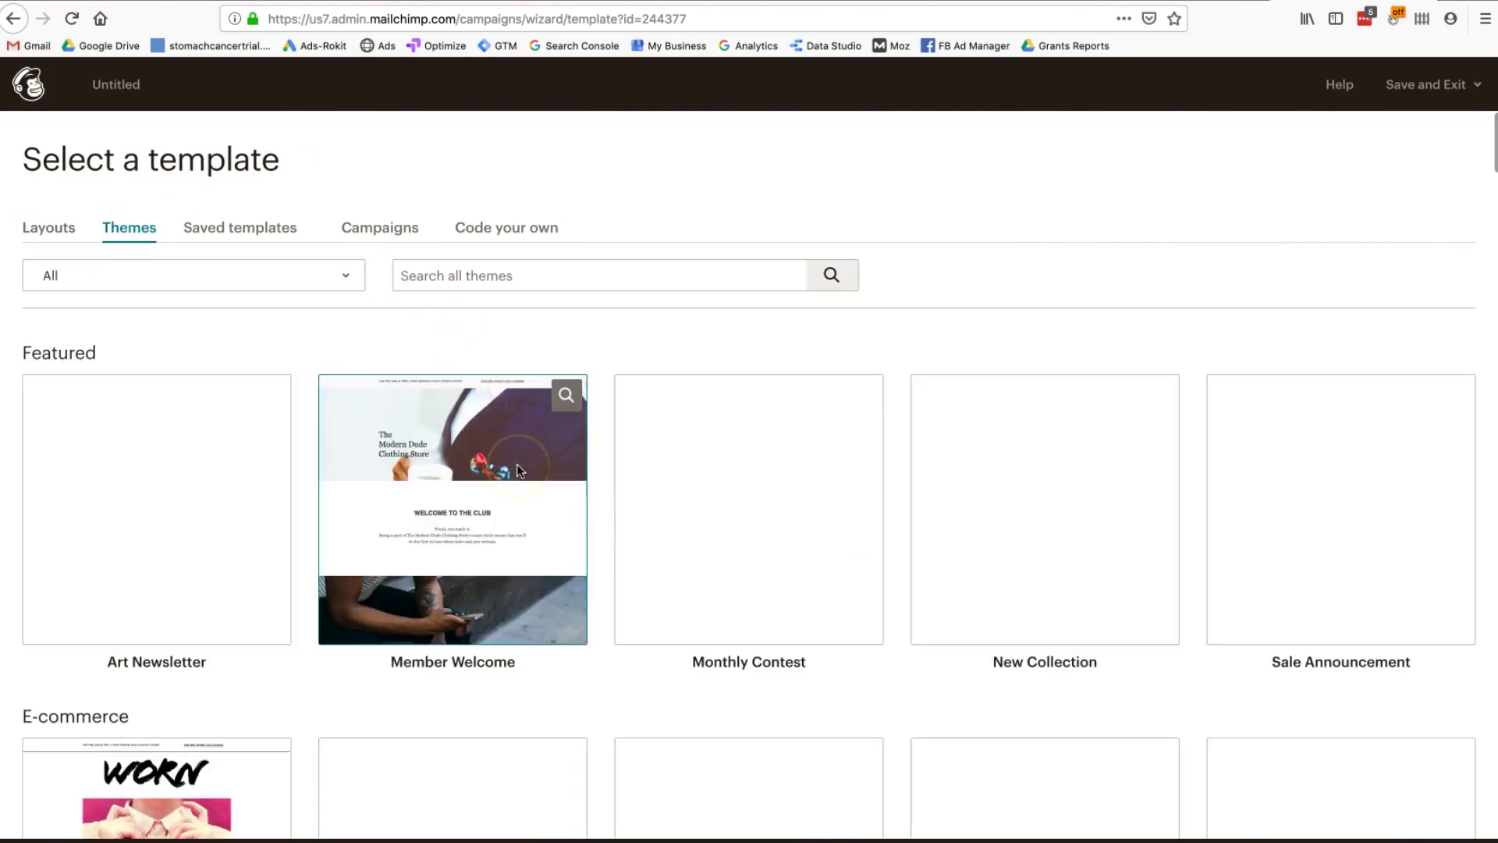
pyautogui.click(492, 274)
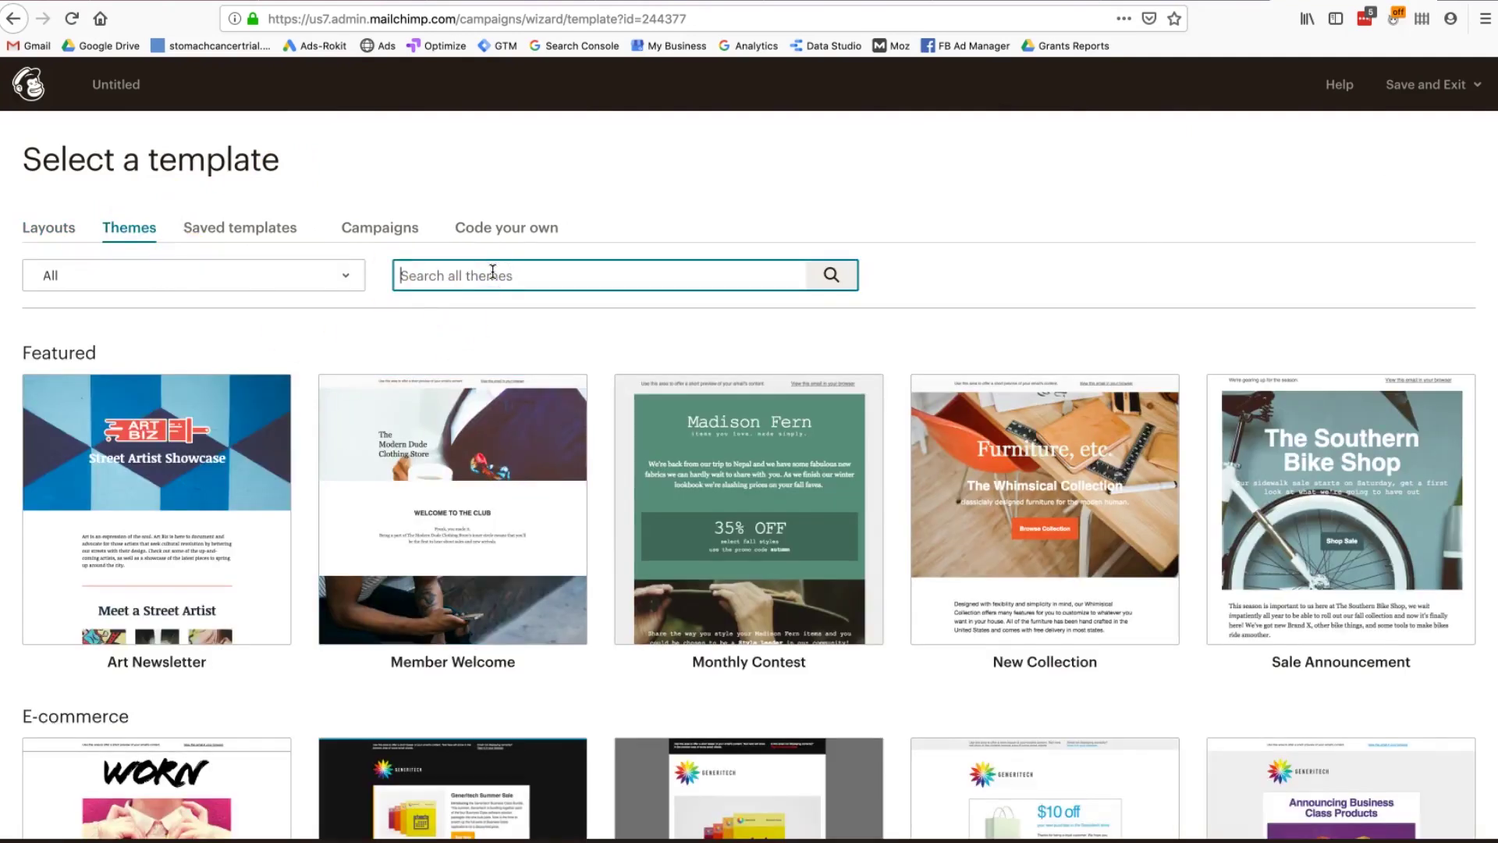
pyautogui.click(528, 231)
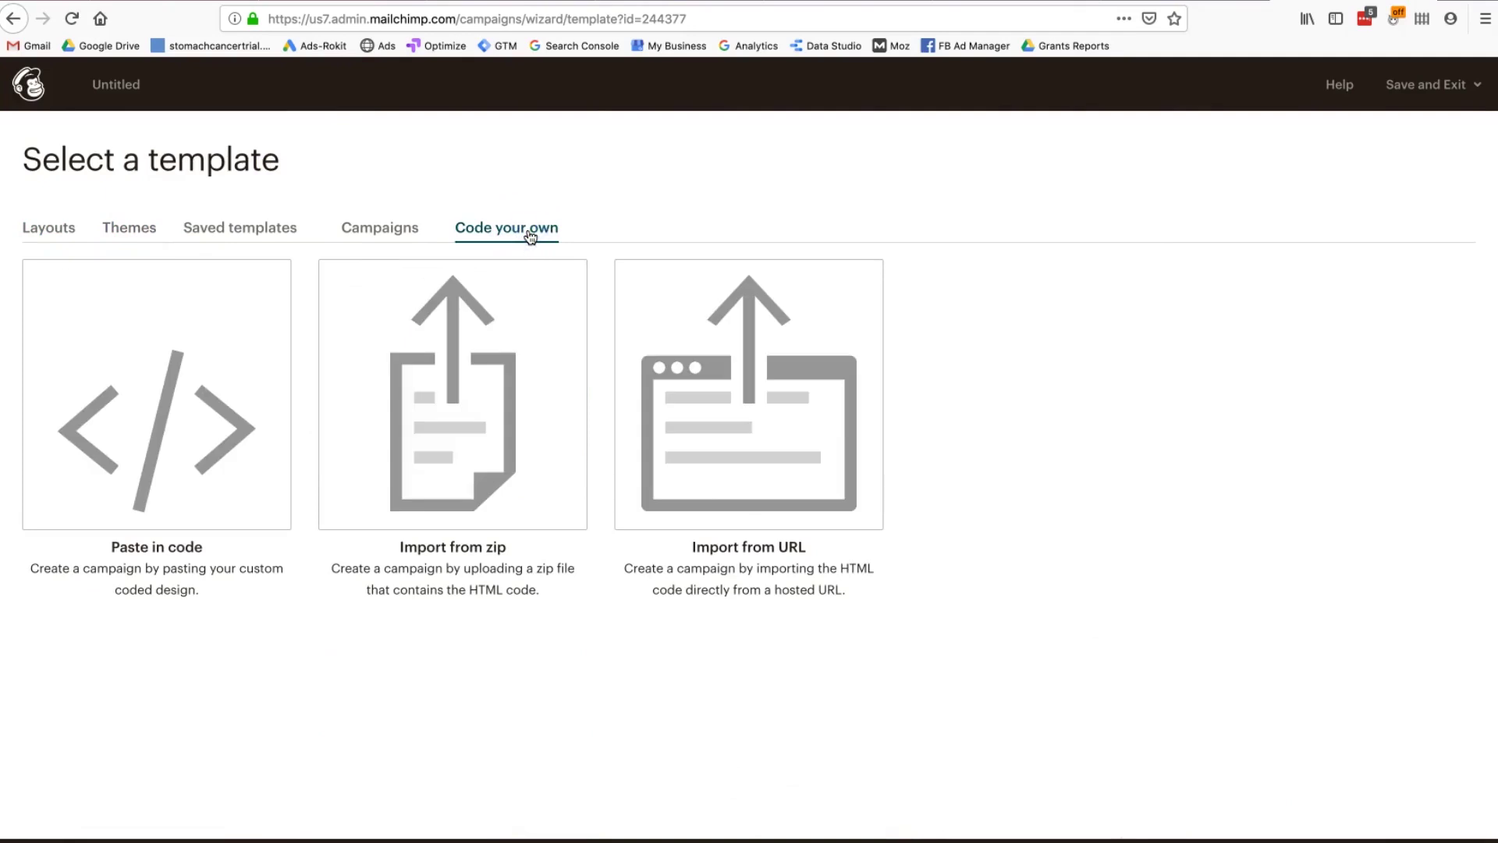
pyautogui.click(158, 488)
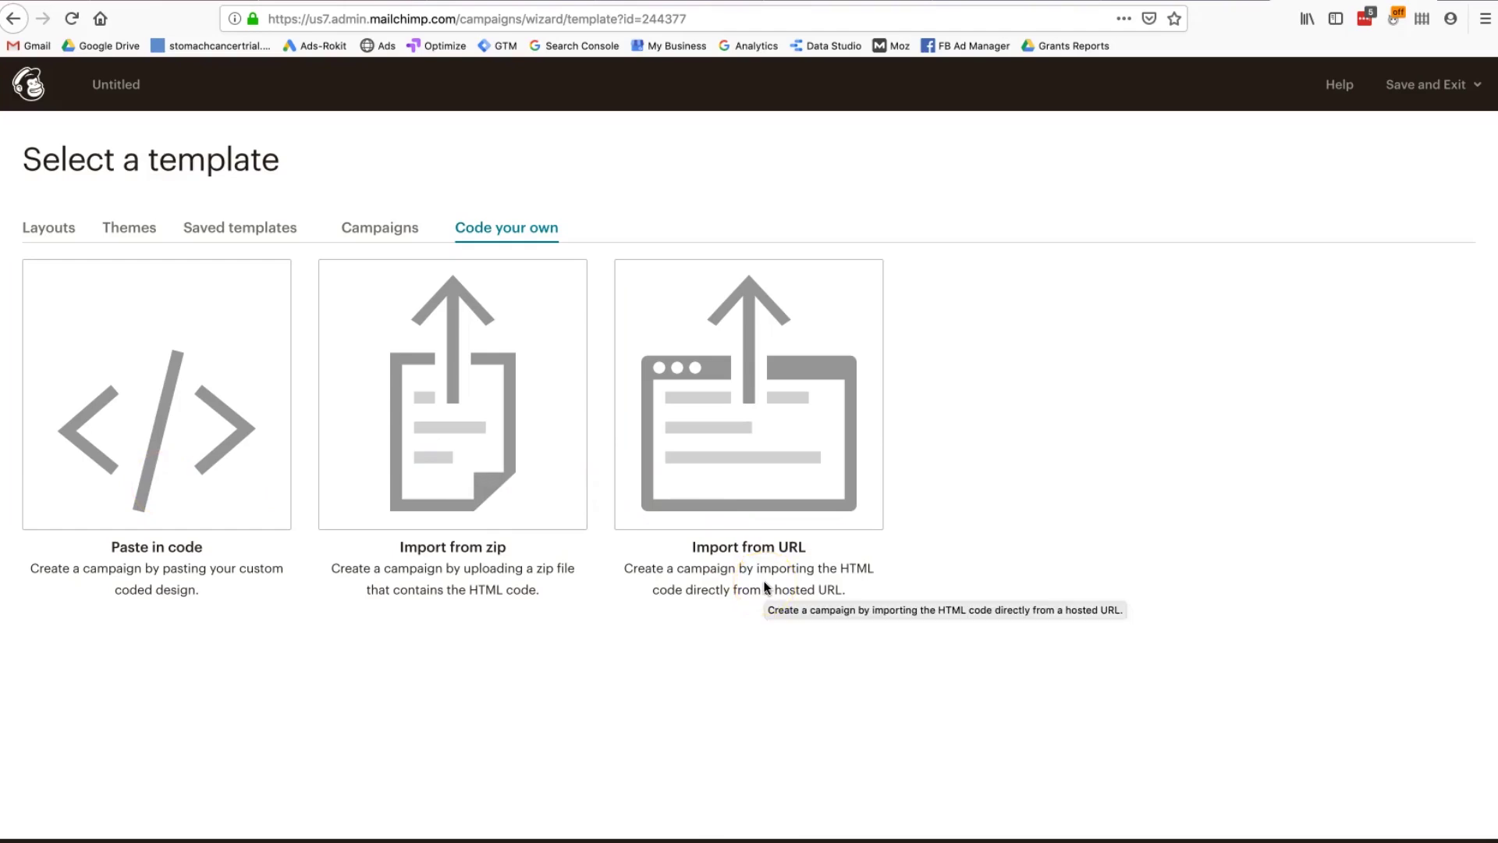
pyautogui.click(1428, 84)
pyautogui.click(1440, 133)
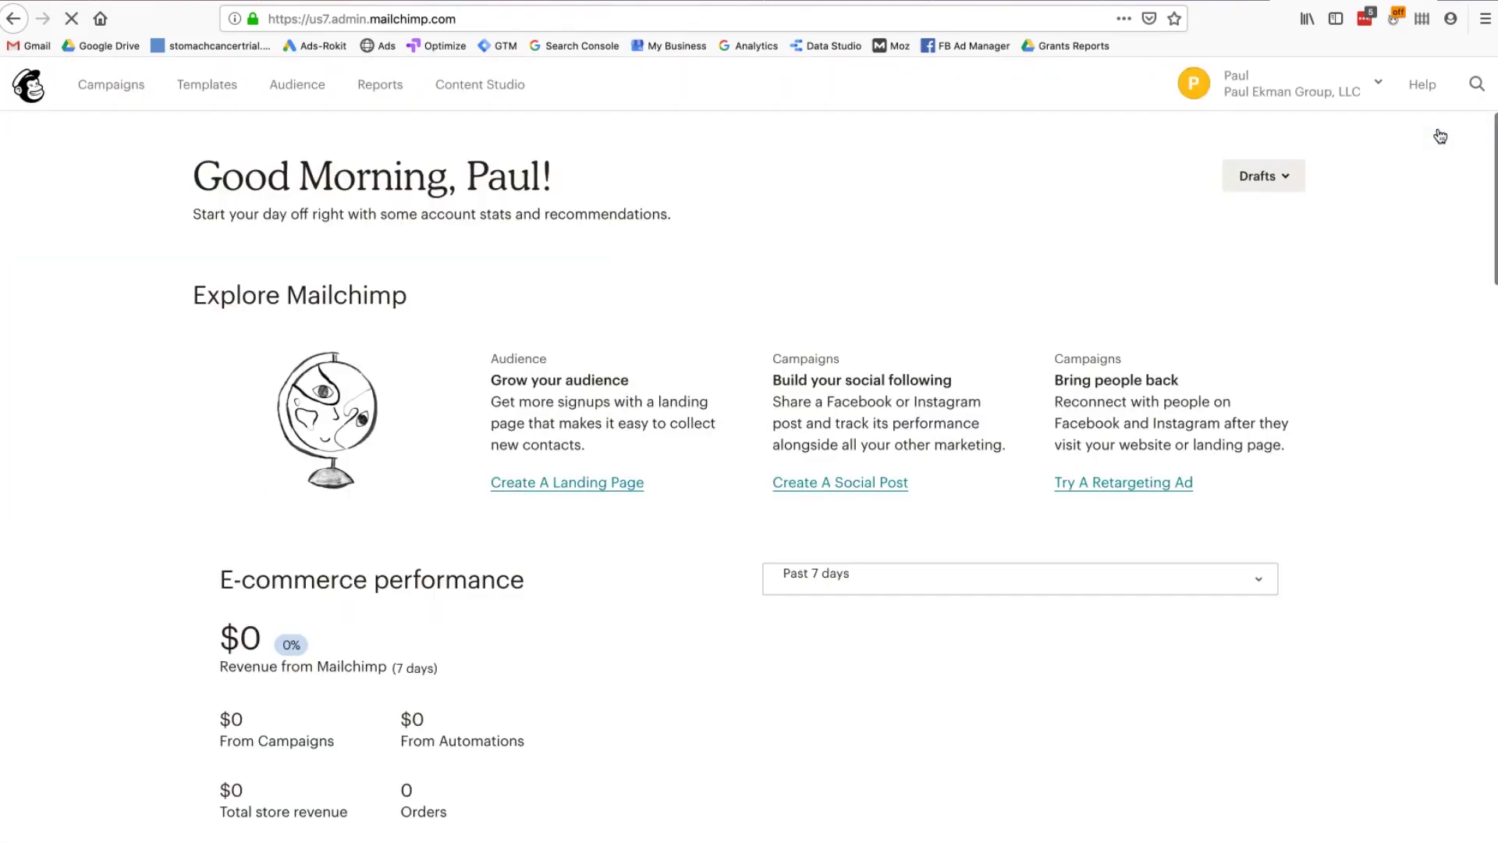
# Step: Open the campaign reports and switch the current audience from Test List to Newsletter
pyautogui.click(396, 91)
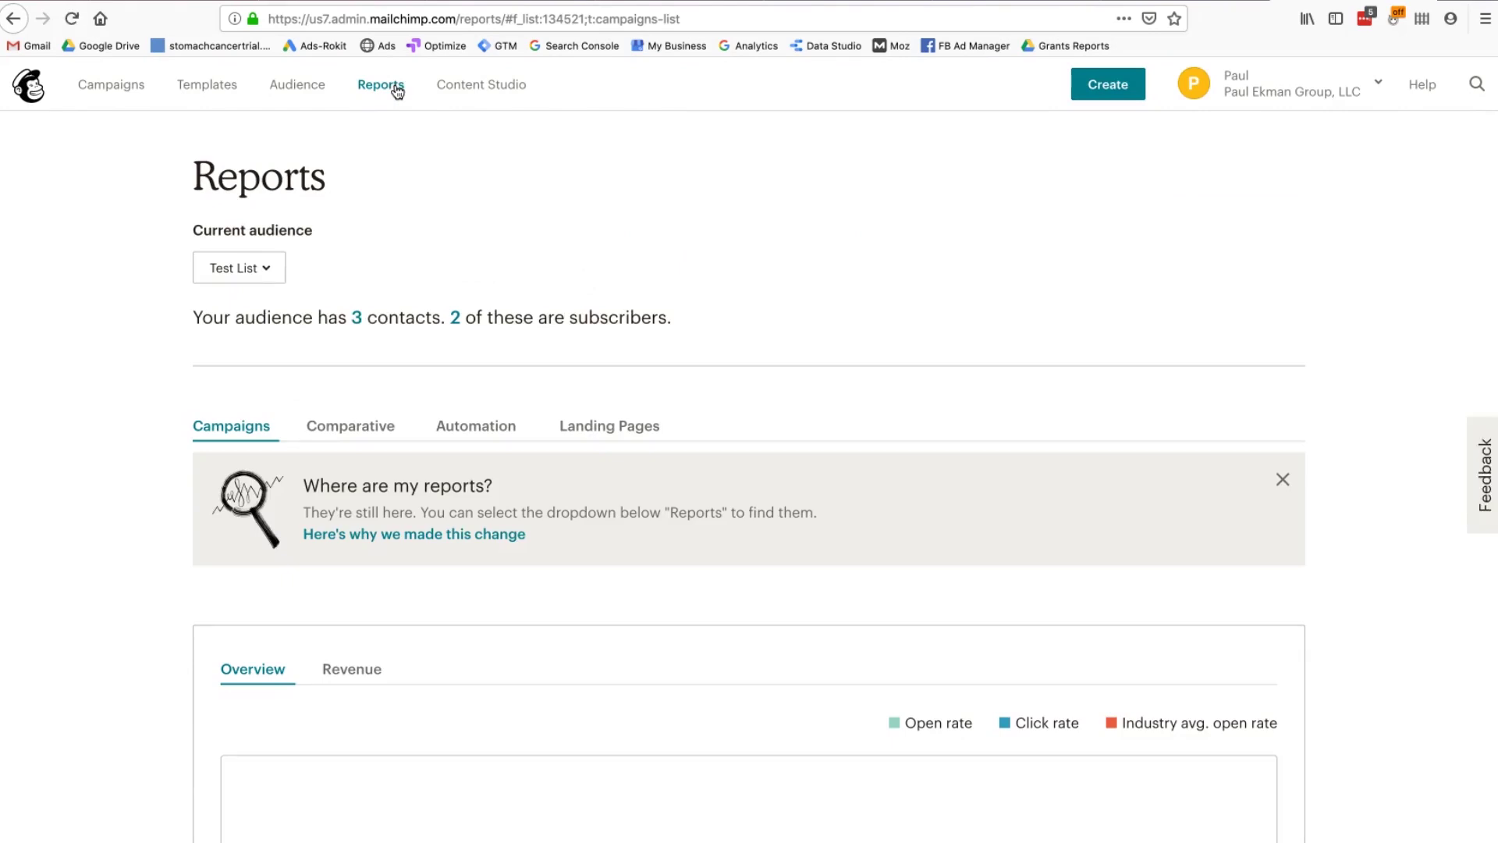
pyautogui.scroll(-4, 466, 301)
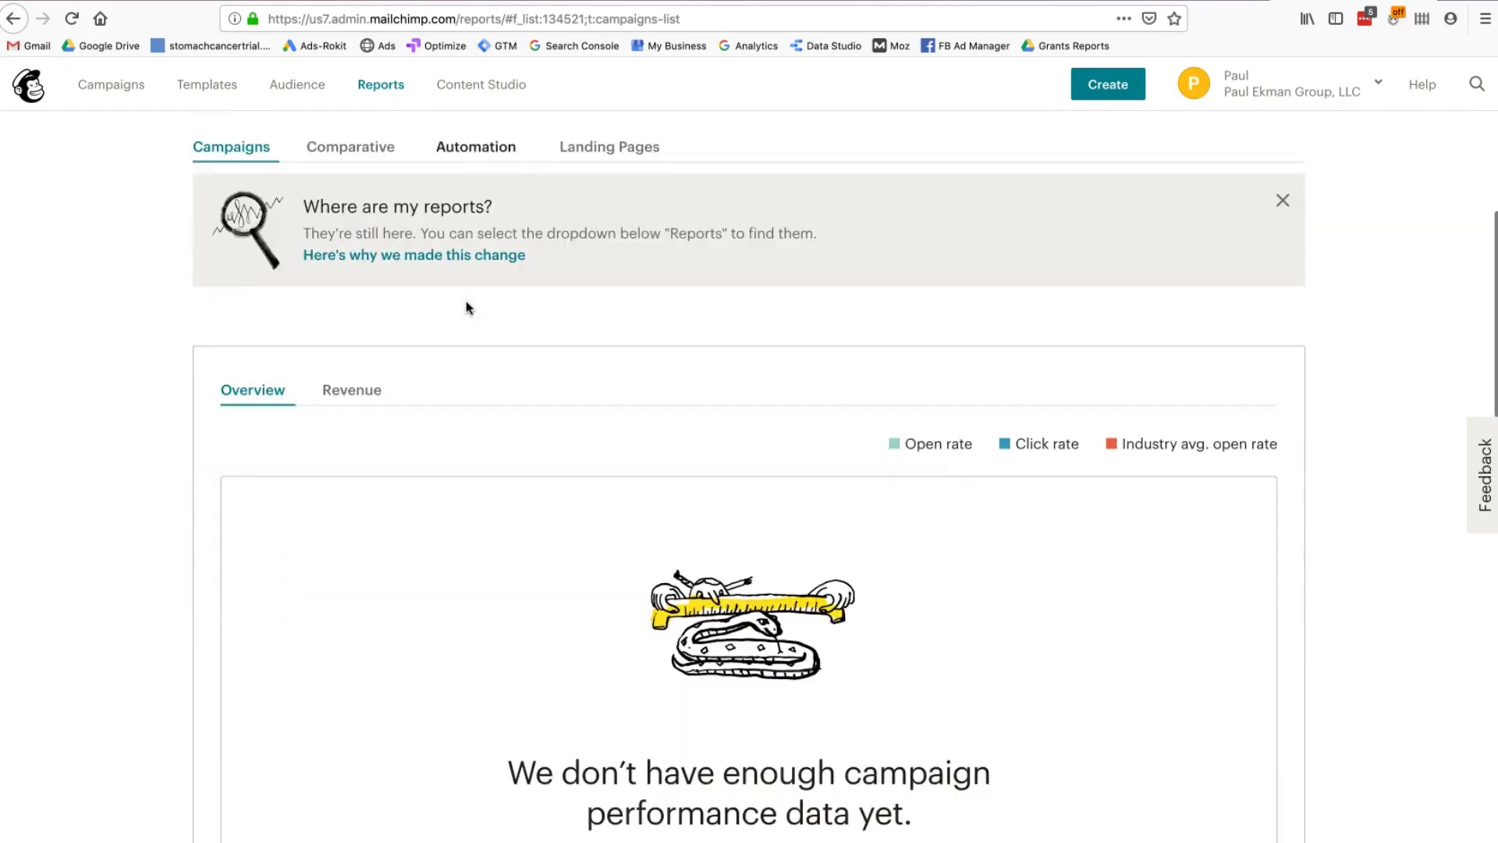
pyautogui.scroll(4, 466, 302)
pyautogui.click(238, 268)
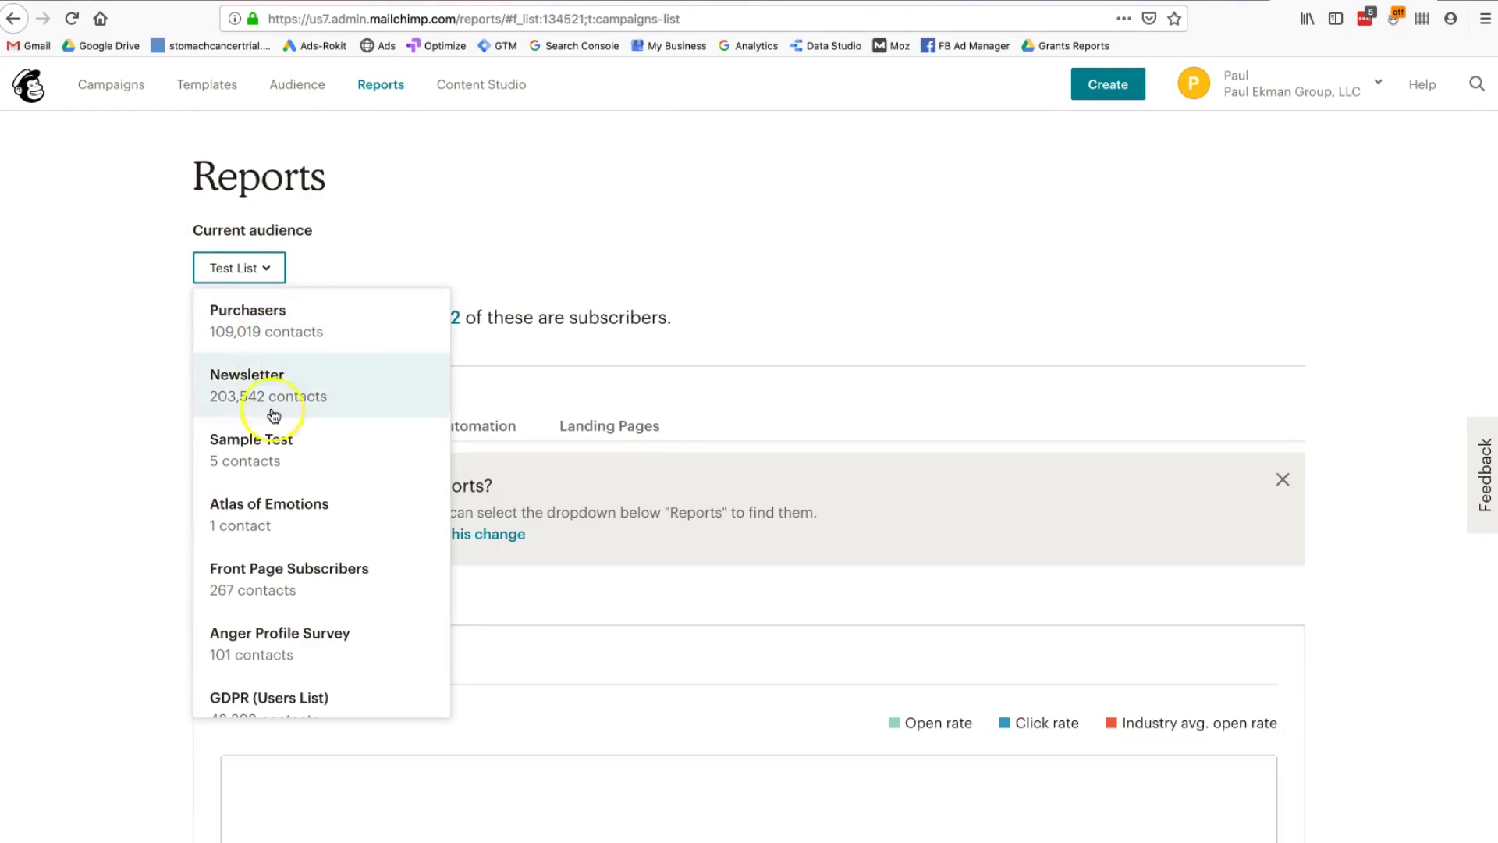
pyautogui.click(315, 390)
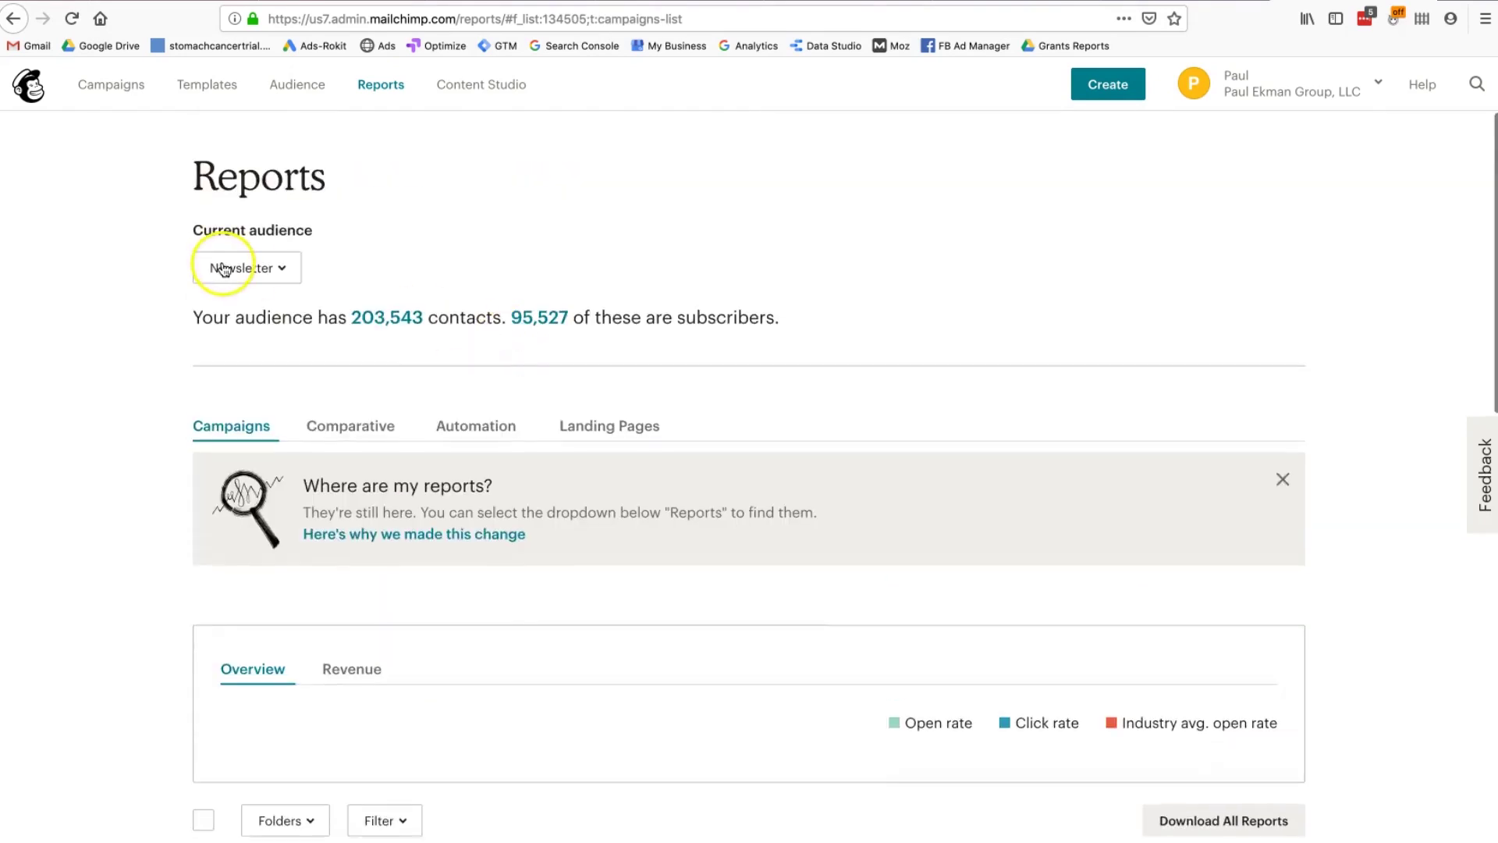
# Step: Open the JUNE.2019 AB Test- NL LIST report and compare the results of its two content combinations
pyautogui.scroll(-5, 406, 445)
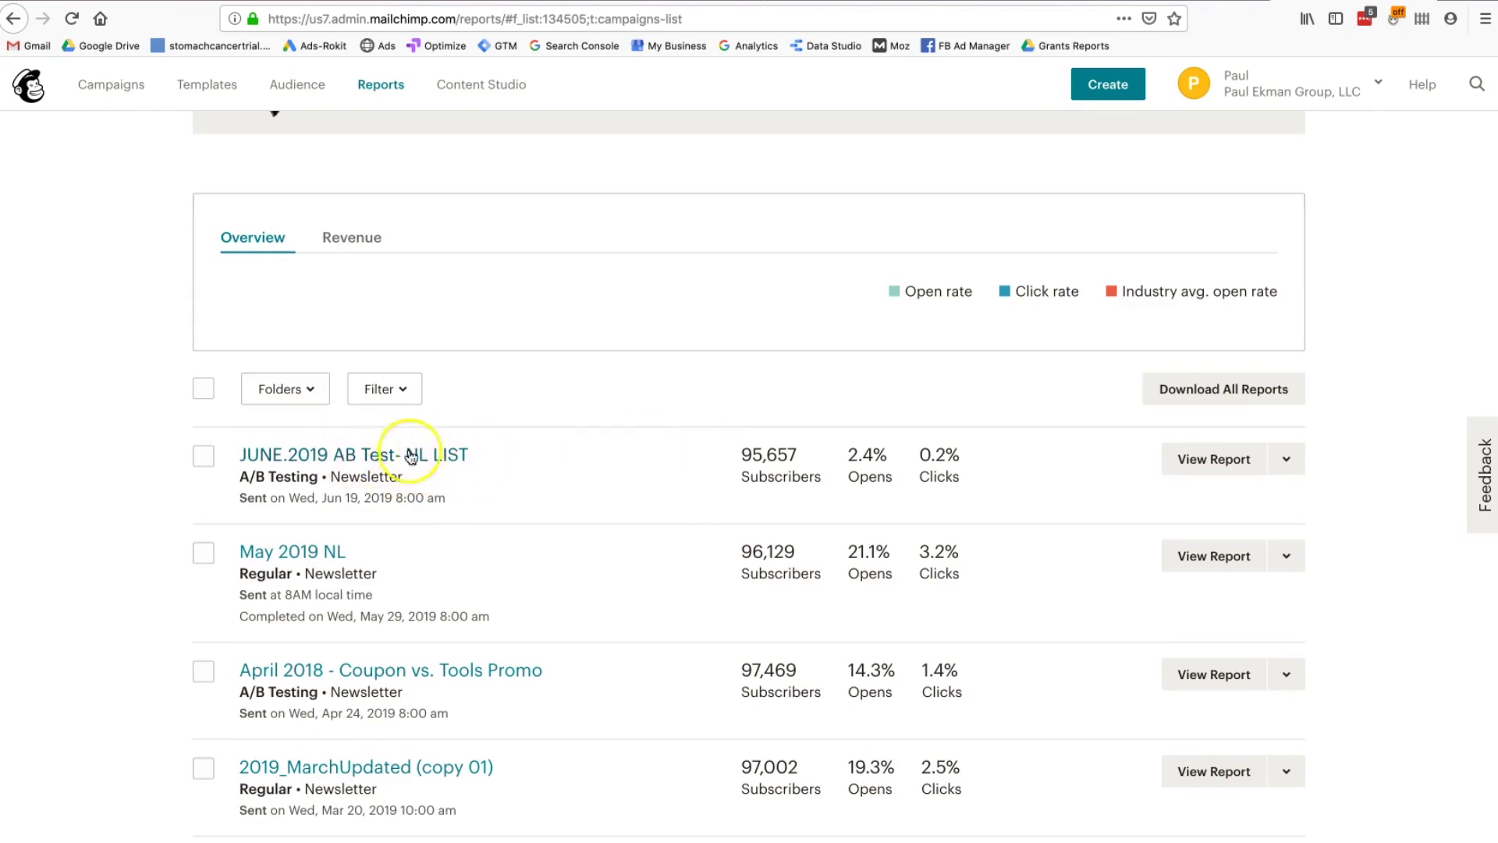
pyautogui.moveTo(993, 455)
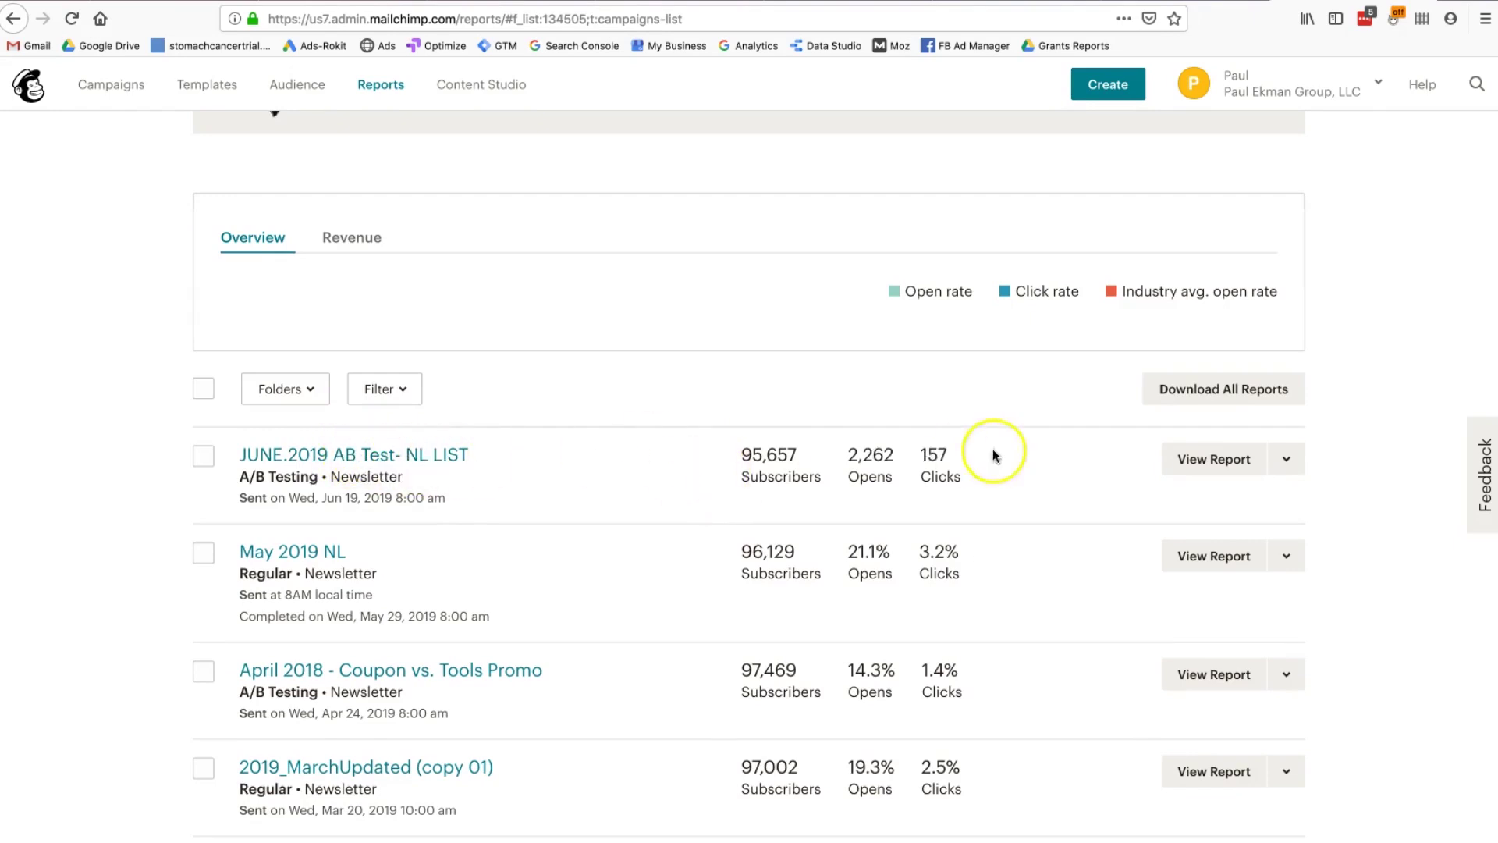
pyautogui.click(750, 447)
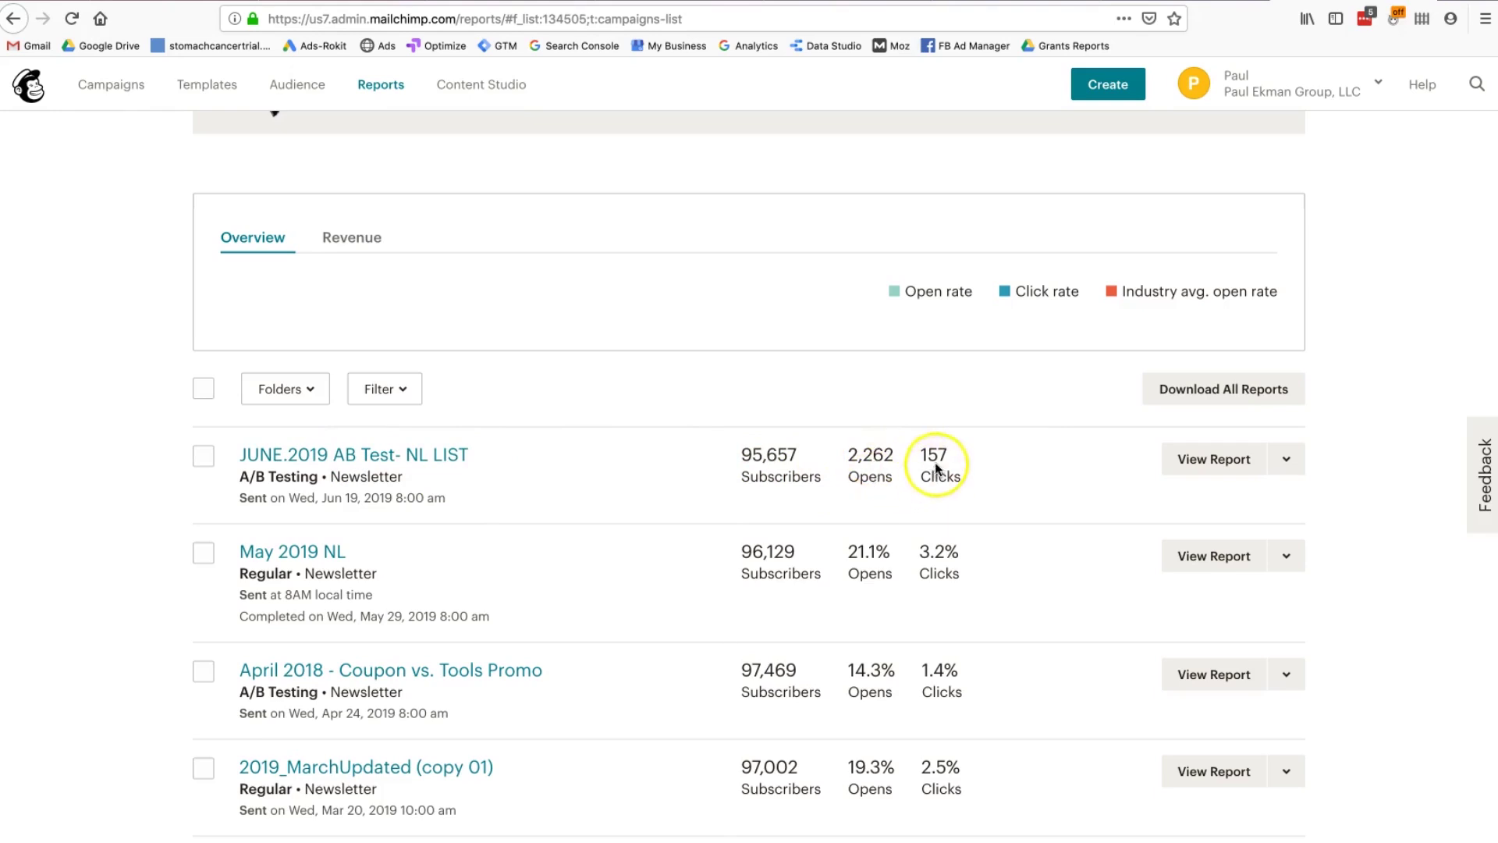
pyautogui.click(1190, 468)
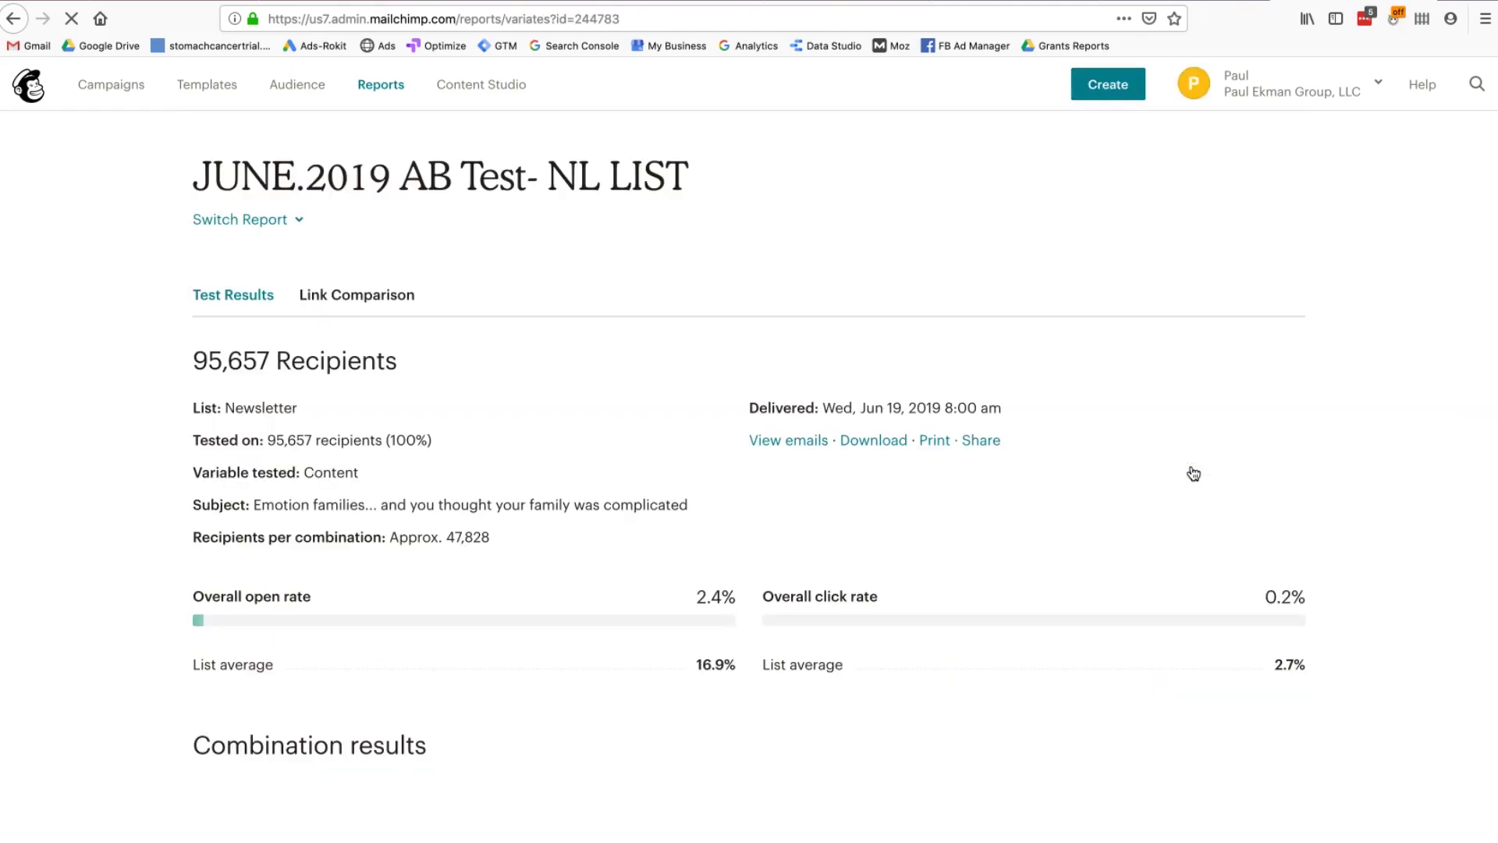
pyautogui.scroll(-2, 1194, 474)
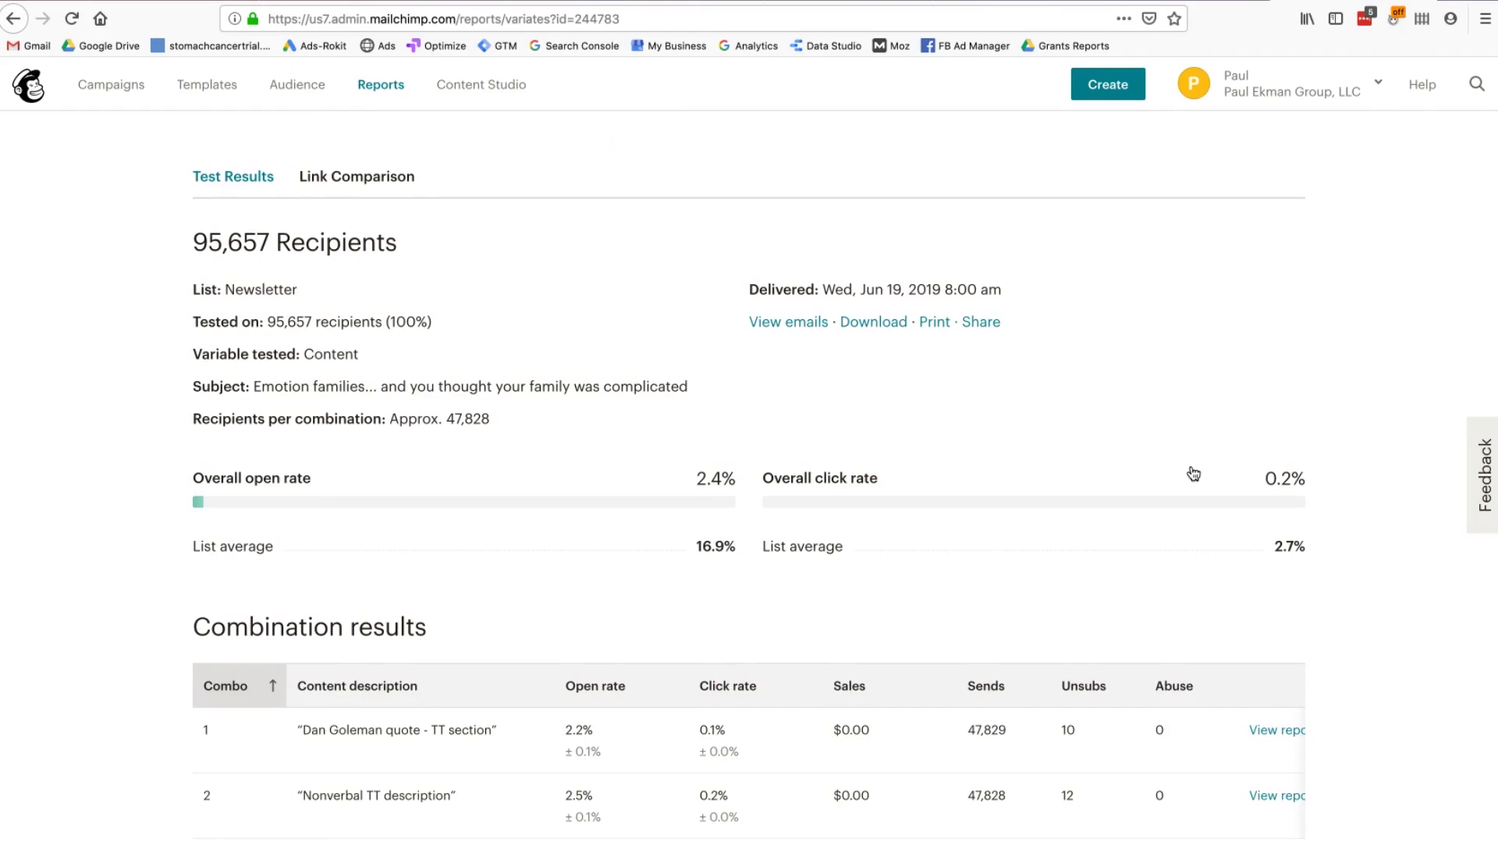
pyautogui.click(828, 710)
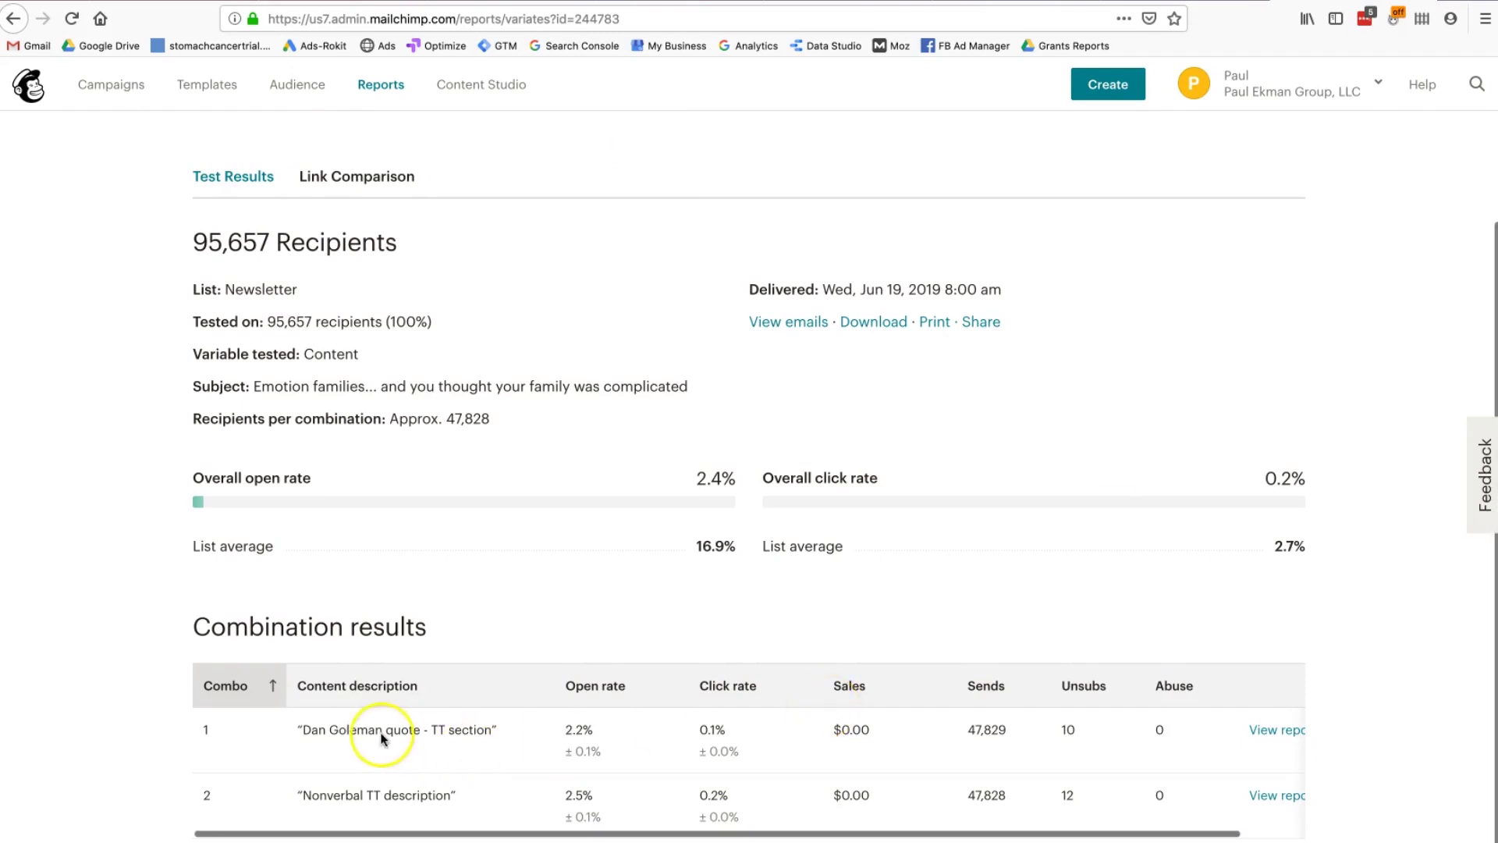
pyautogui.click(501, 731)
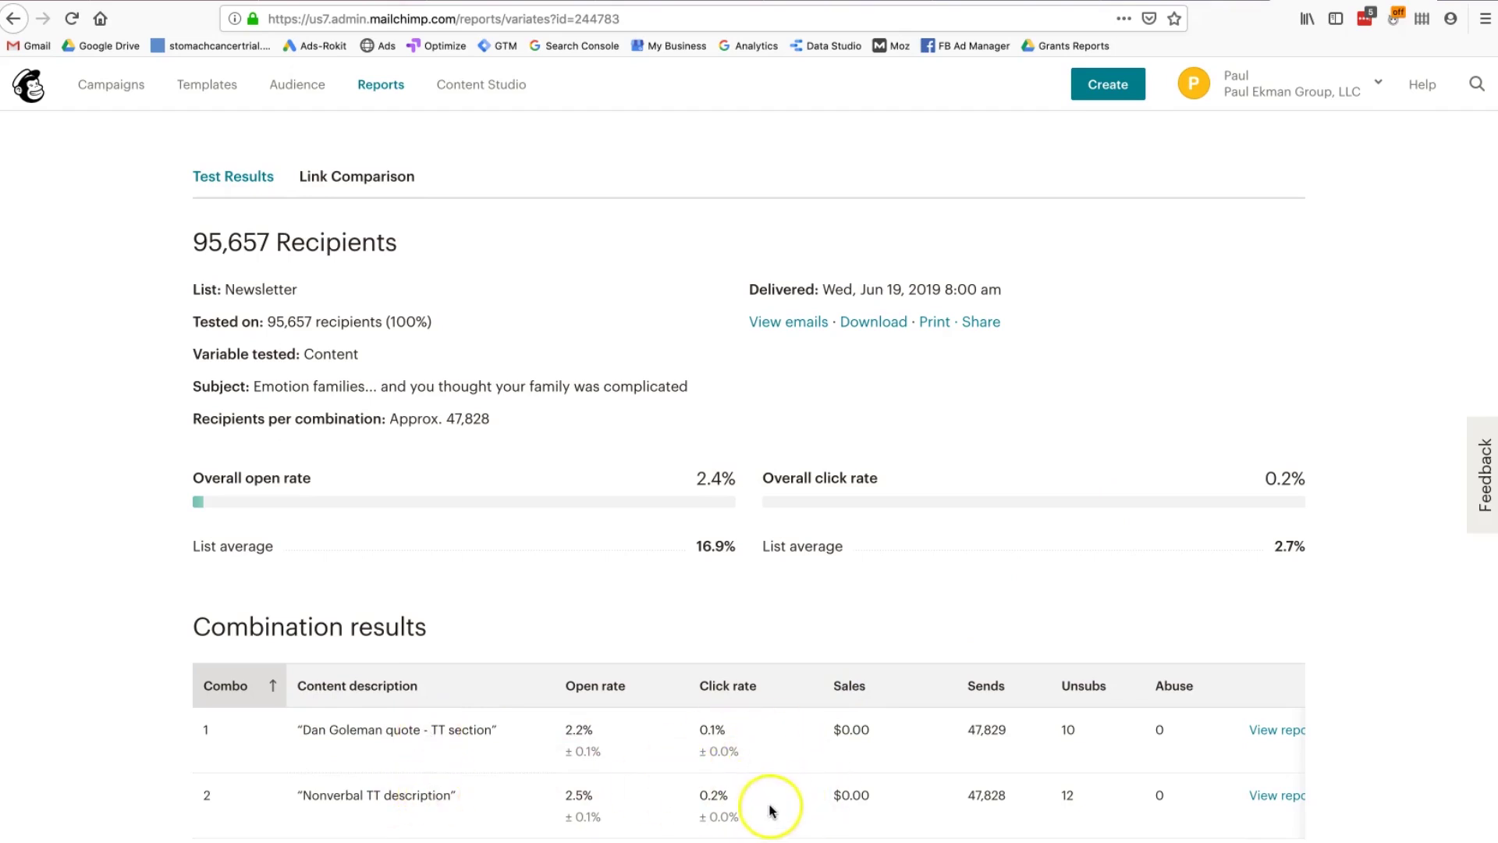
pyautogui.hscroll(2, 702, 757)
pyautogui.hscroll(-2, 679, 769)
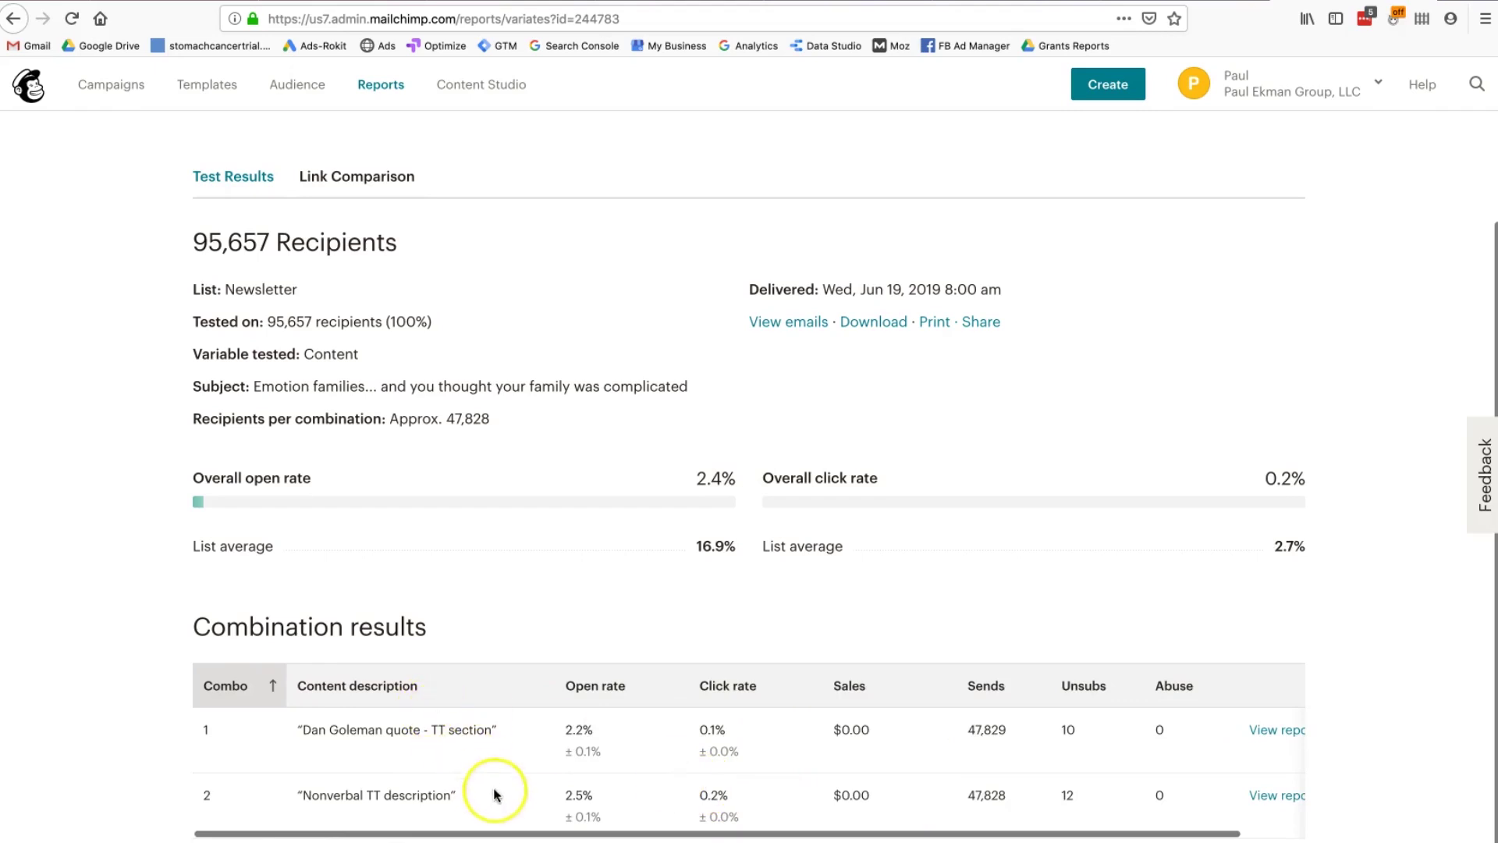
pyautogui.hscroll(1, 1125, 783)
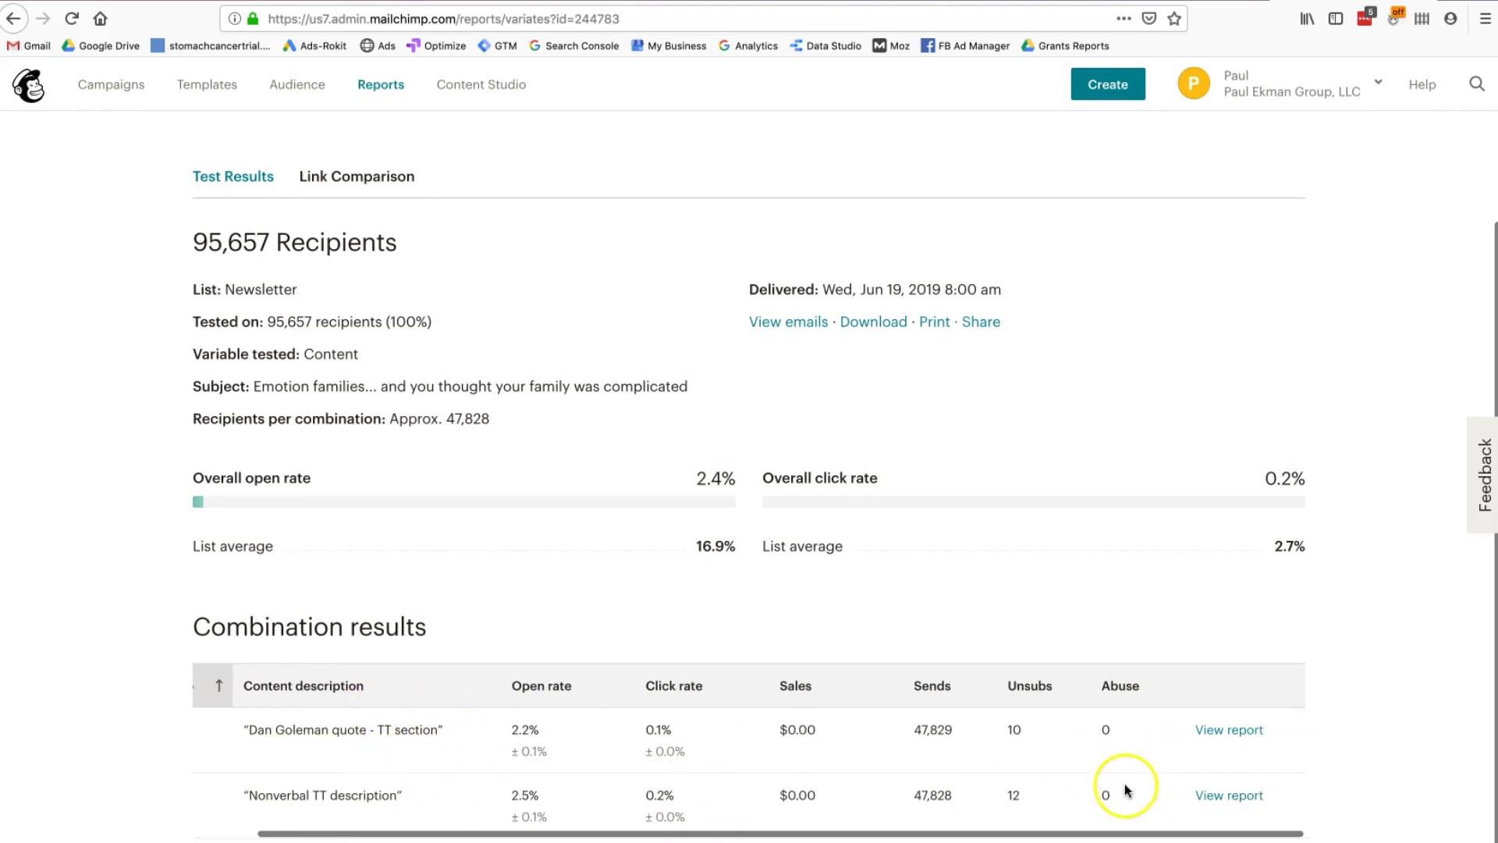
# Step: Open the report for the "Nonverbal TT description" combination and review its rates, top links, subscribers, social performance and locations
pyautogui.click(1249, 798)
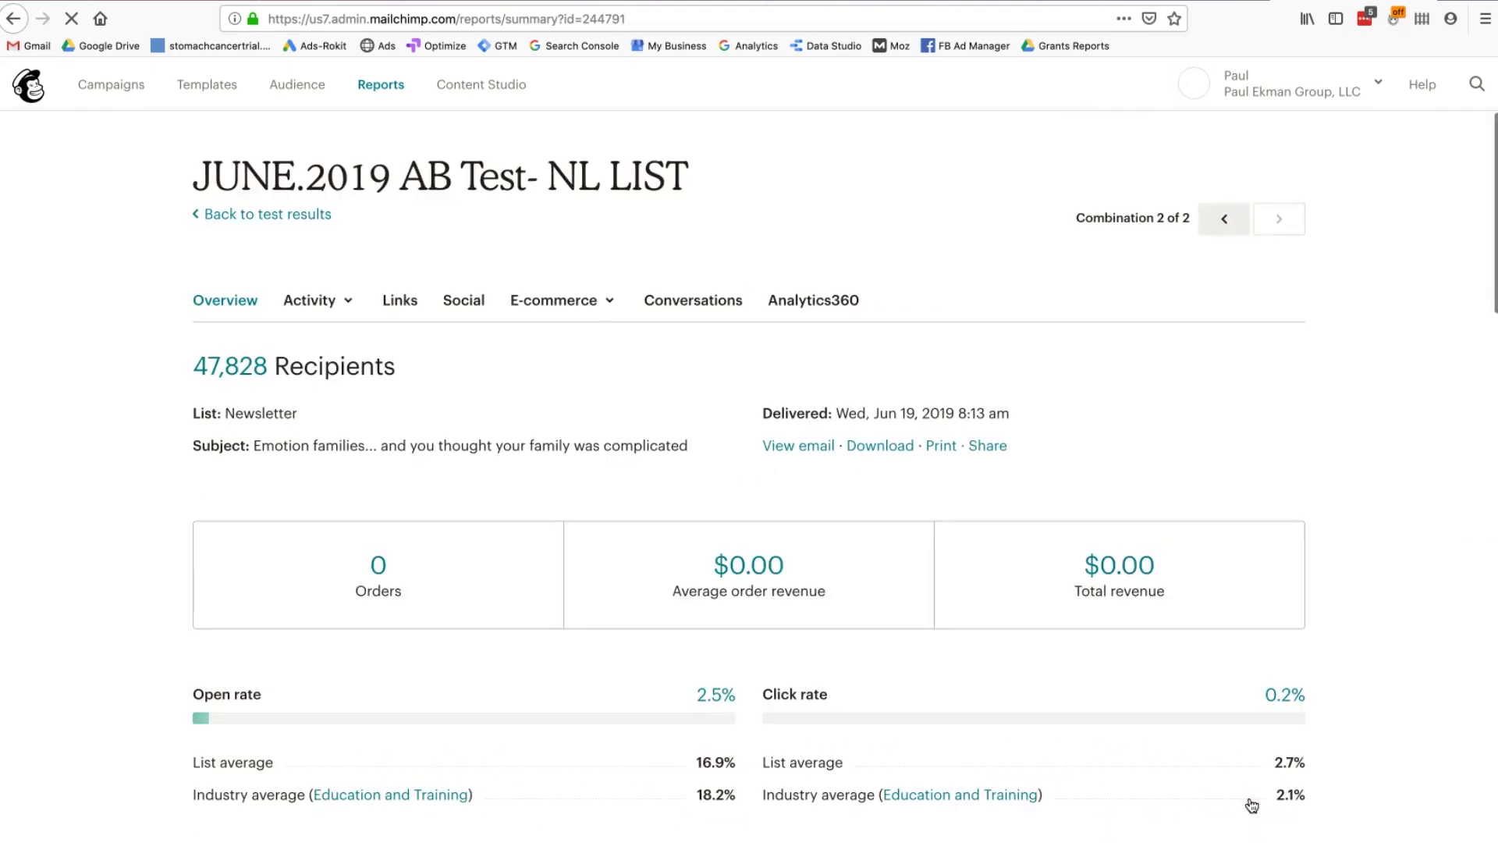
pyautogui.scroll(-4, 472, 642)
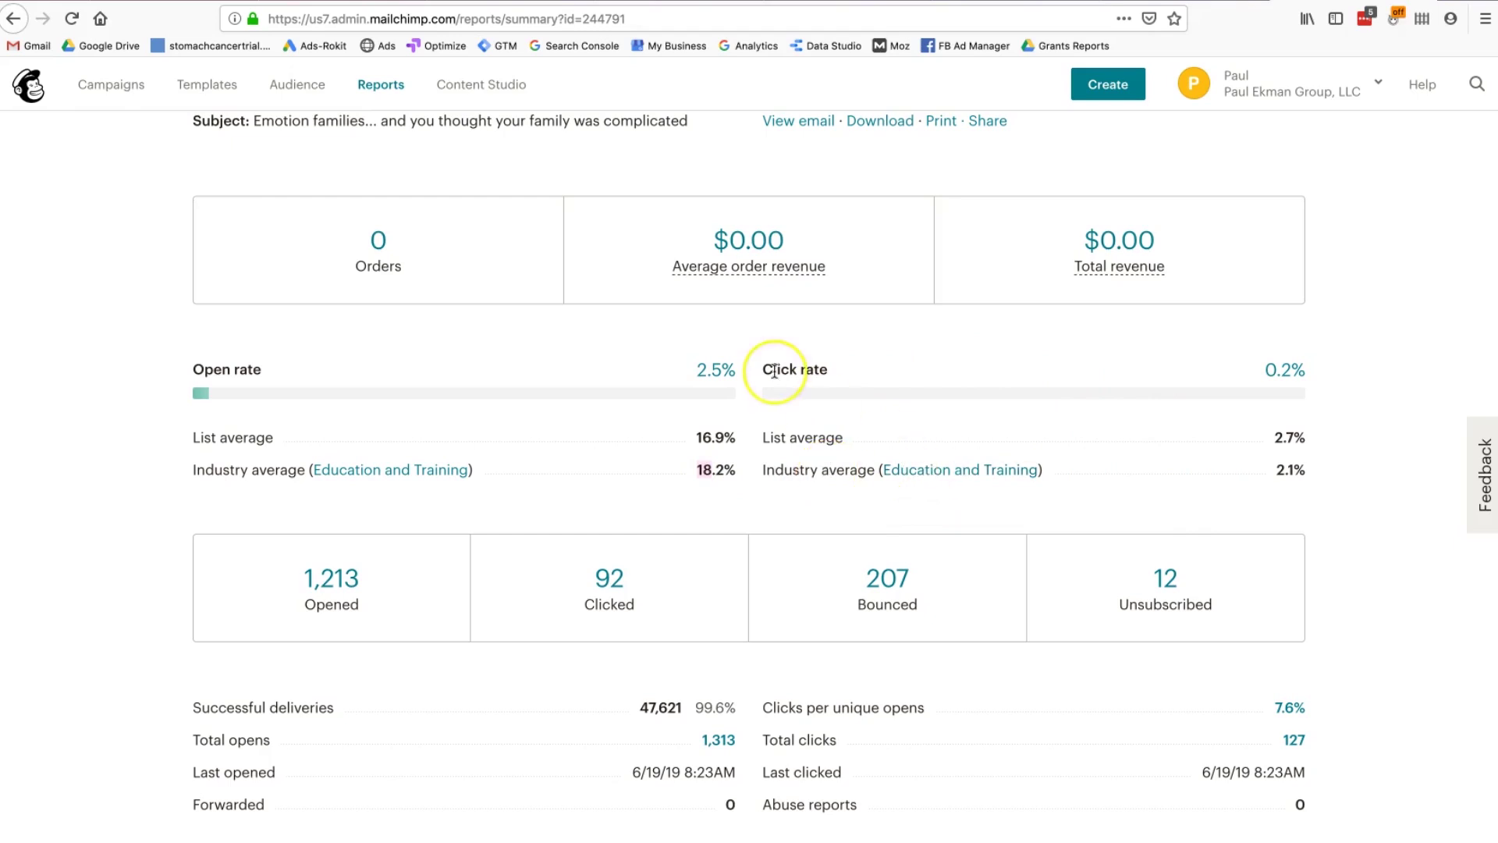
pyautogui.scroll(-4, 944, 495)
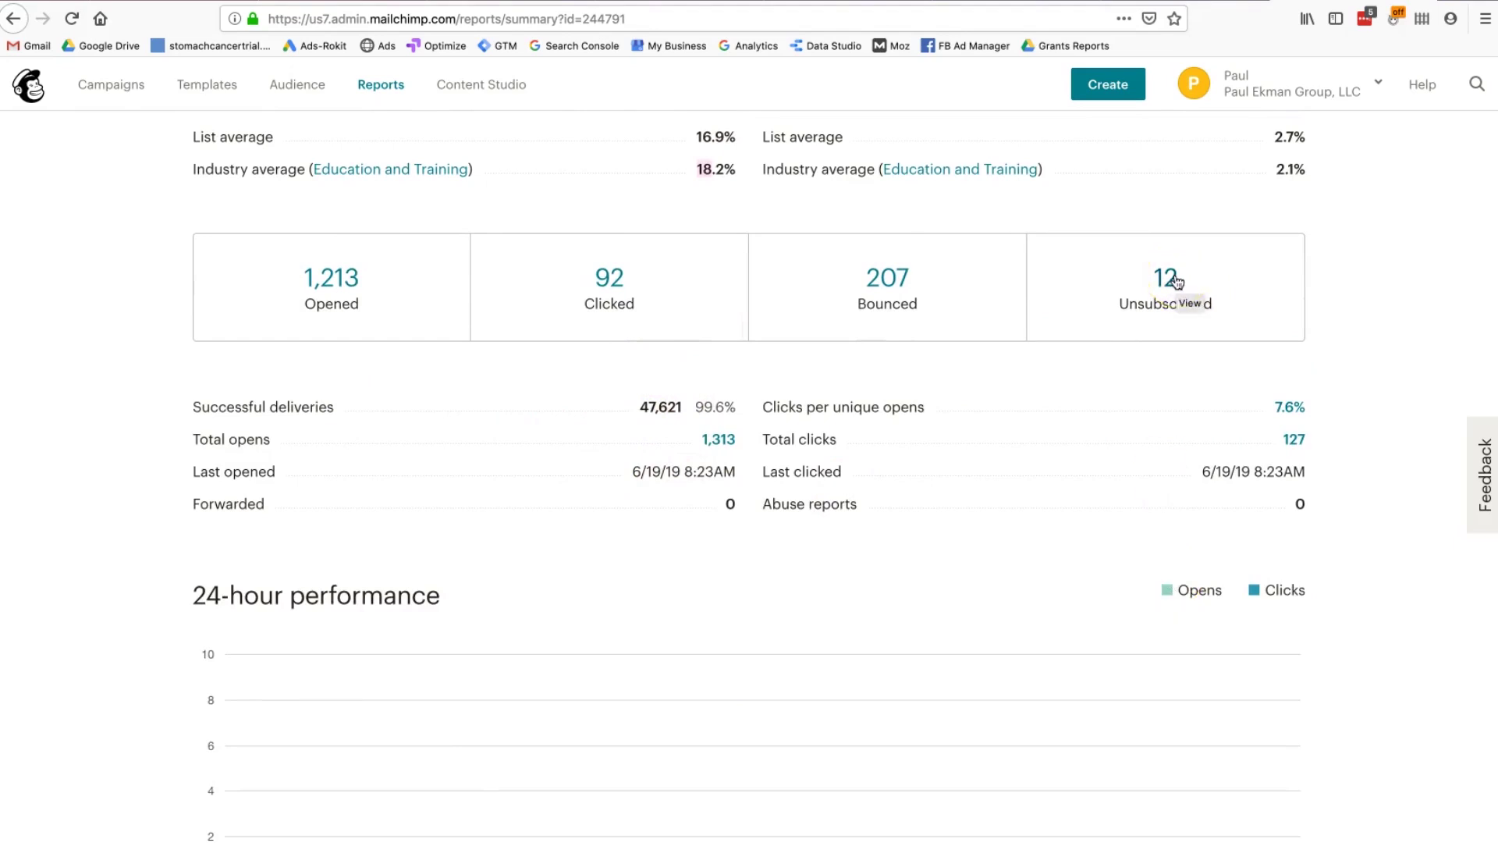
pyautogui.scroll(-6, 1147, 512)
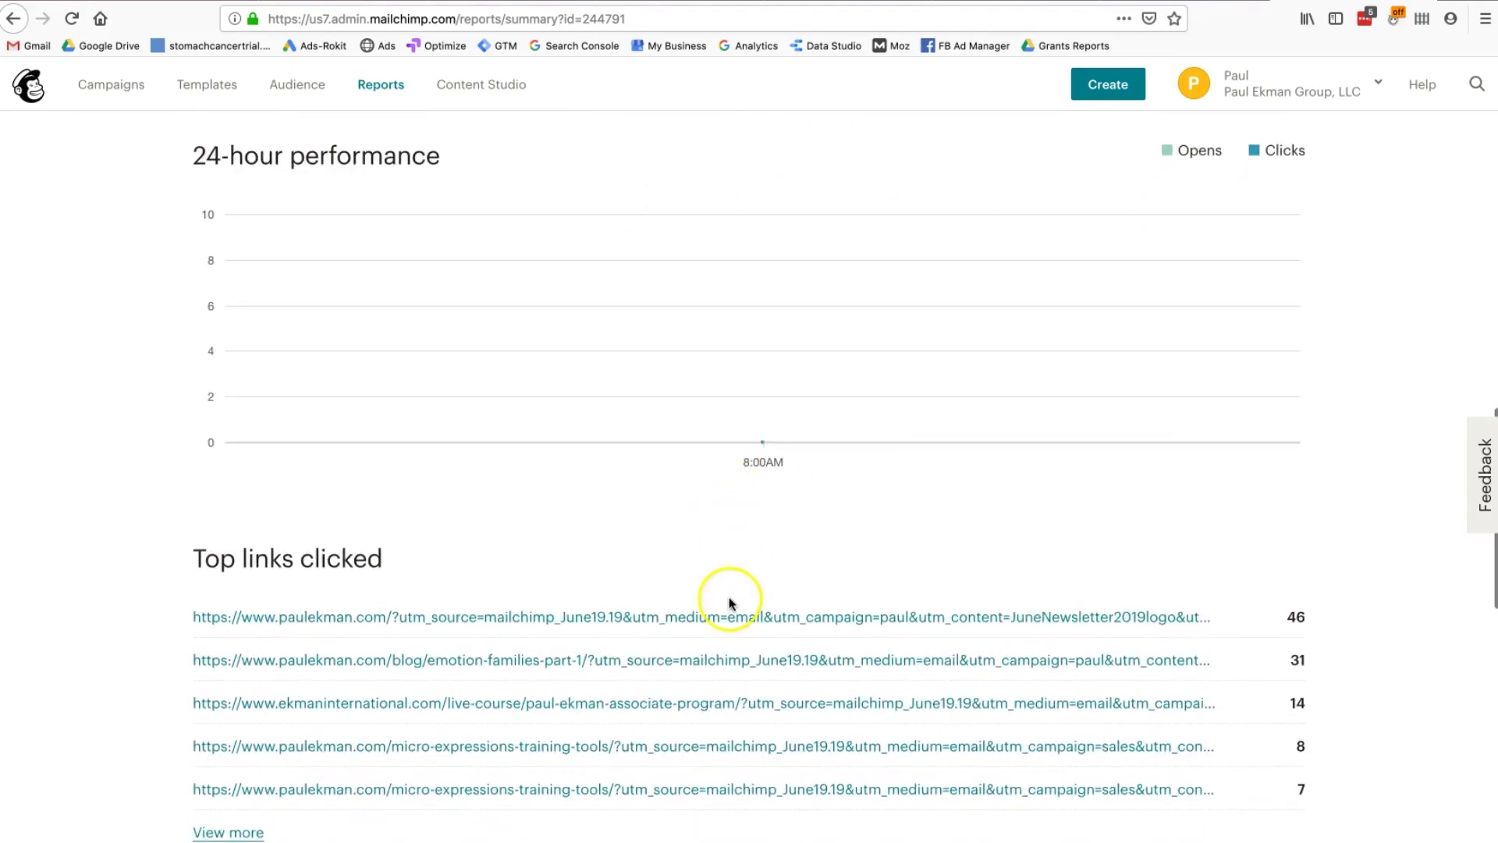
pyautogui.scroll(-2, 730, 604)
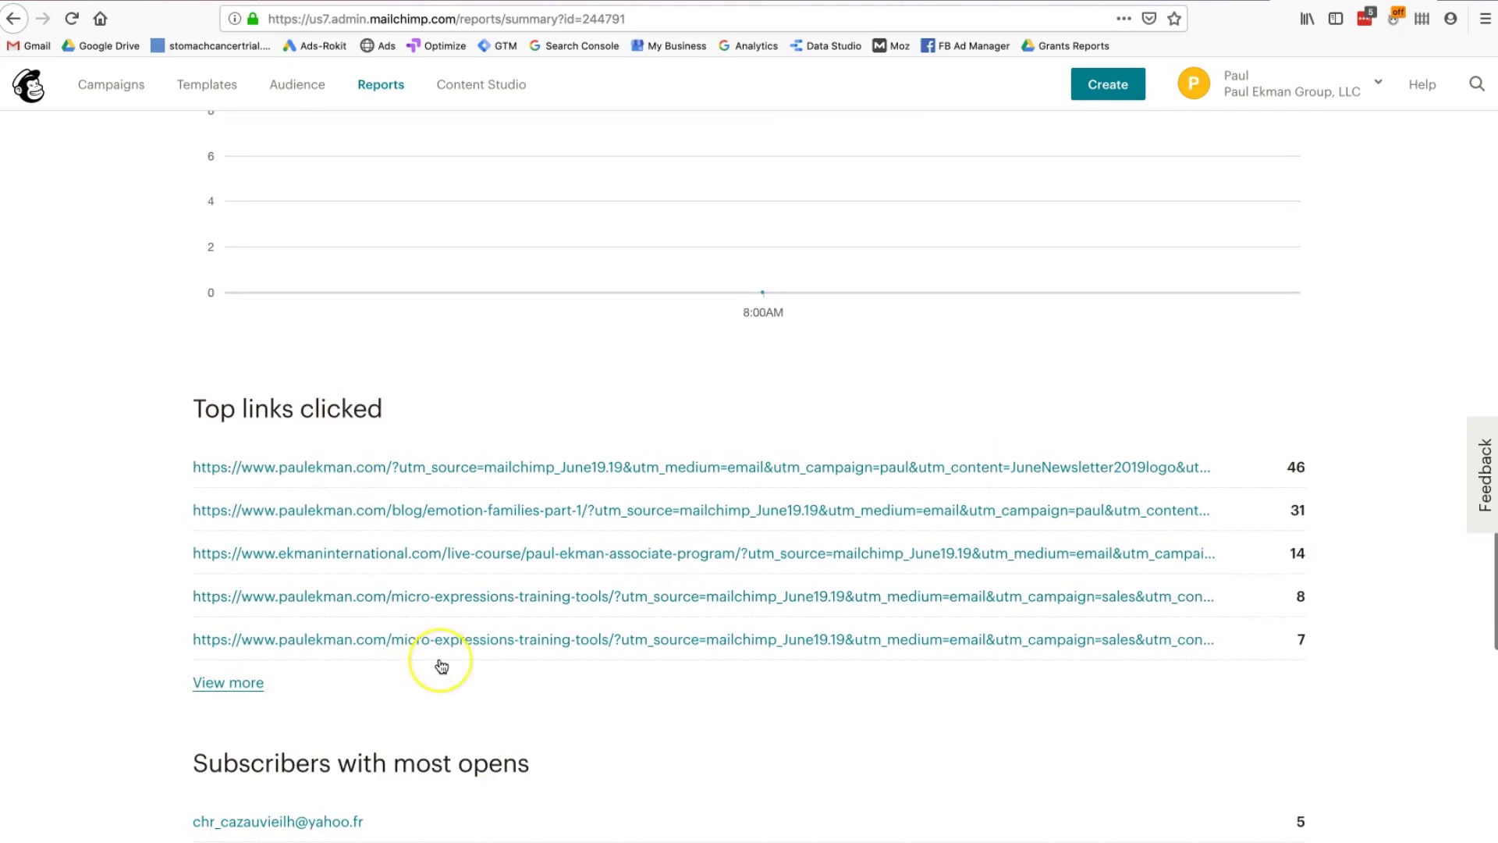
pyautogui.scroll(-5, 442, 666)
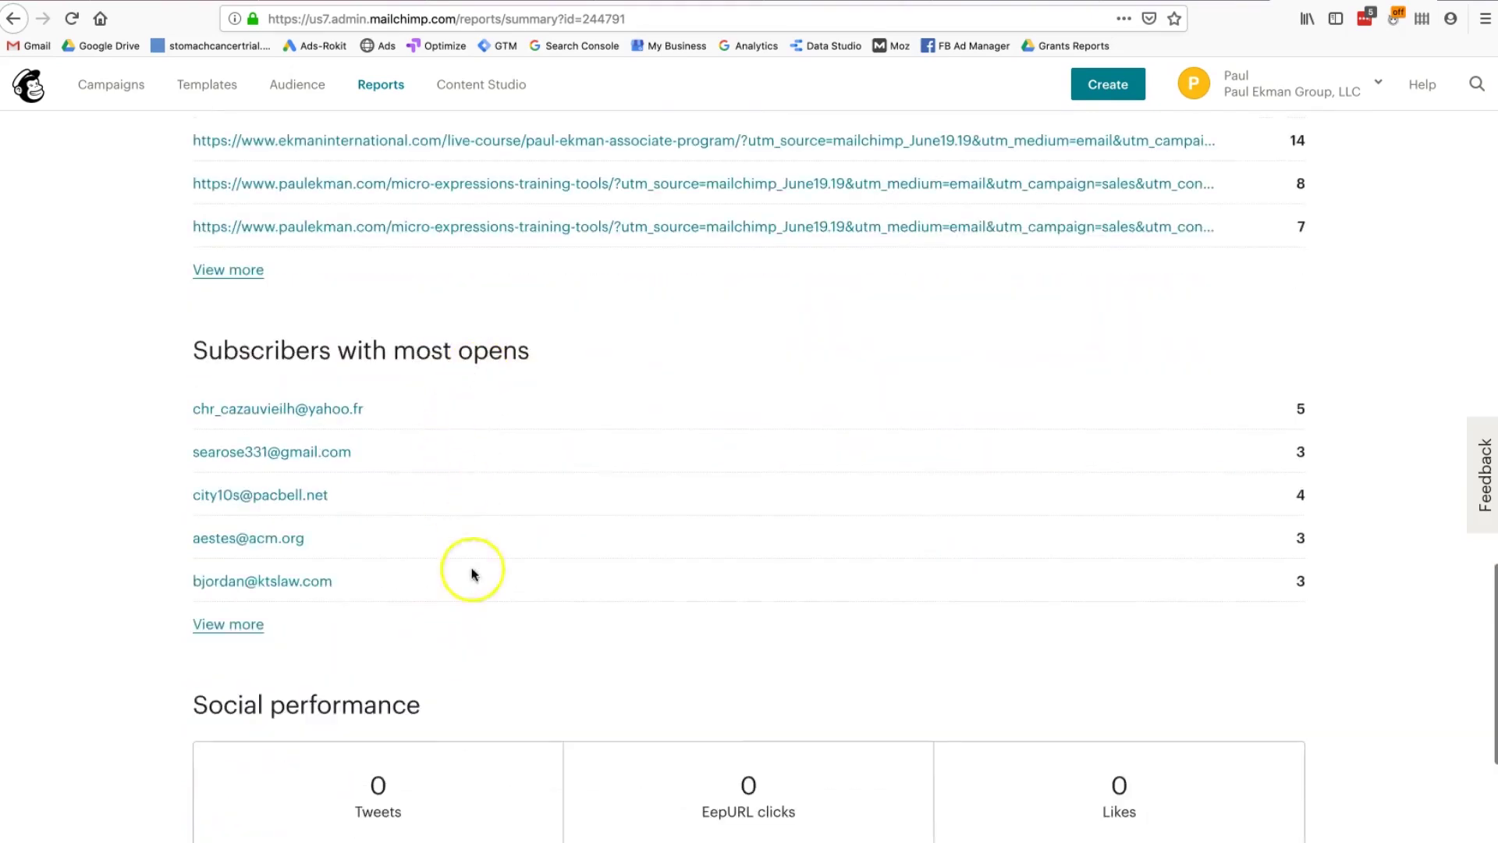
pyautogui.scroll(-5, 478, 622)
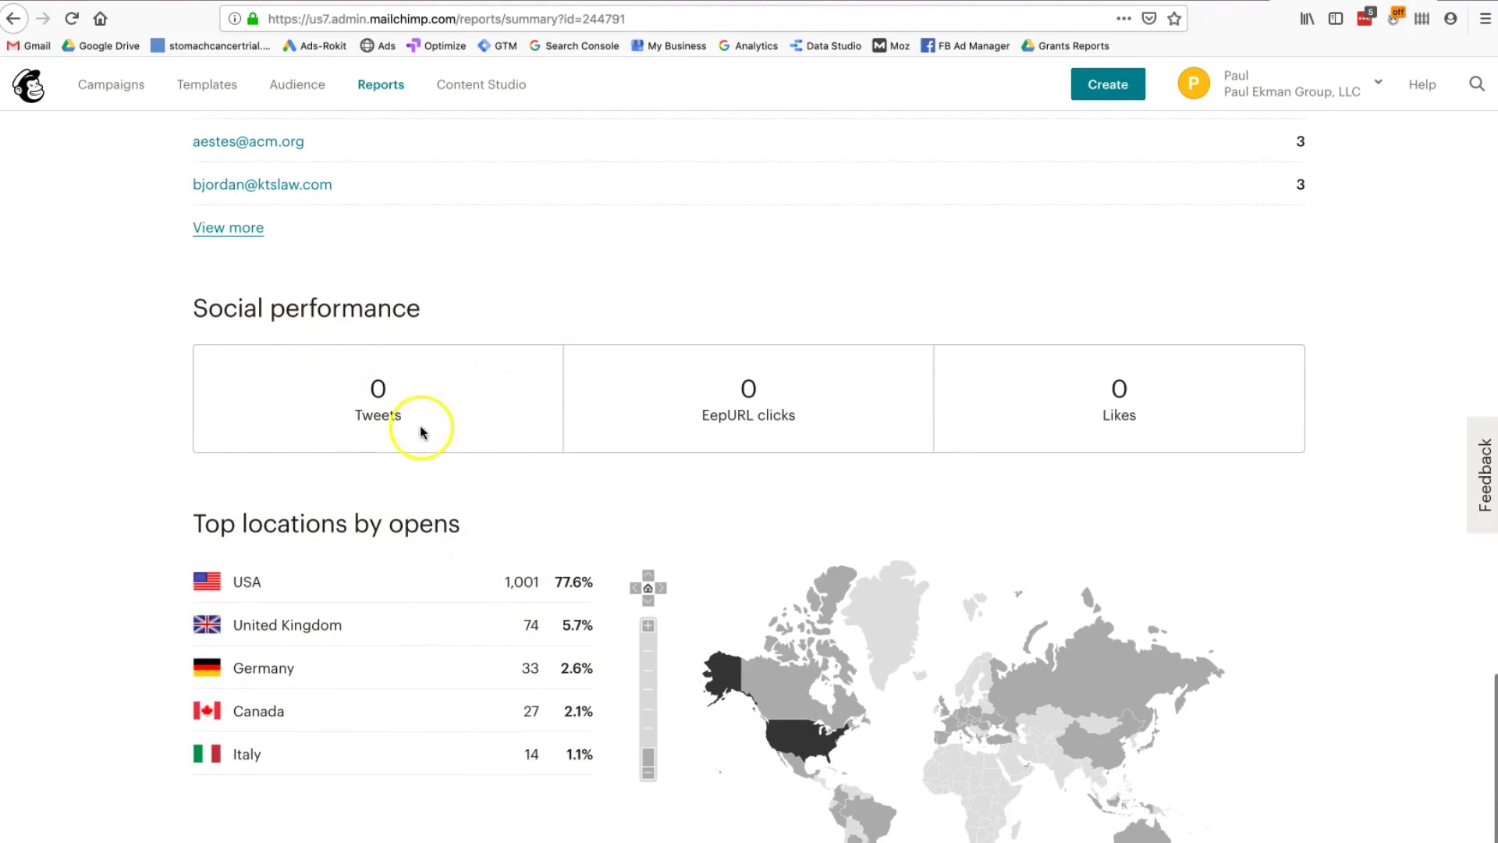
pyautogui.scroll(5, 391, 591)
pyautogui.scroll(15, 390, 591)
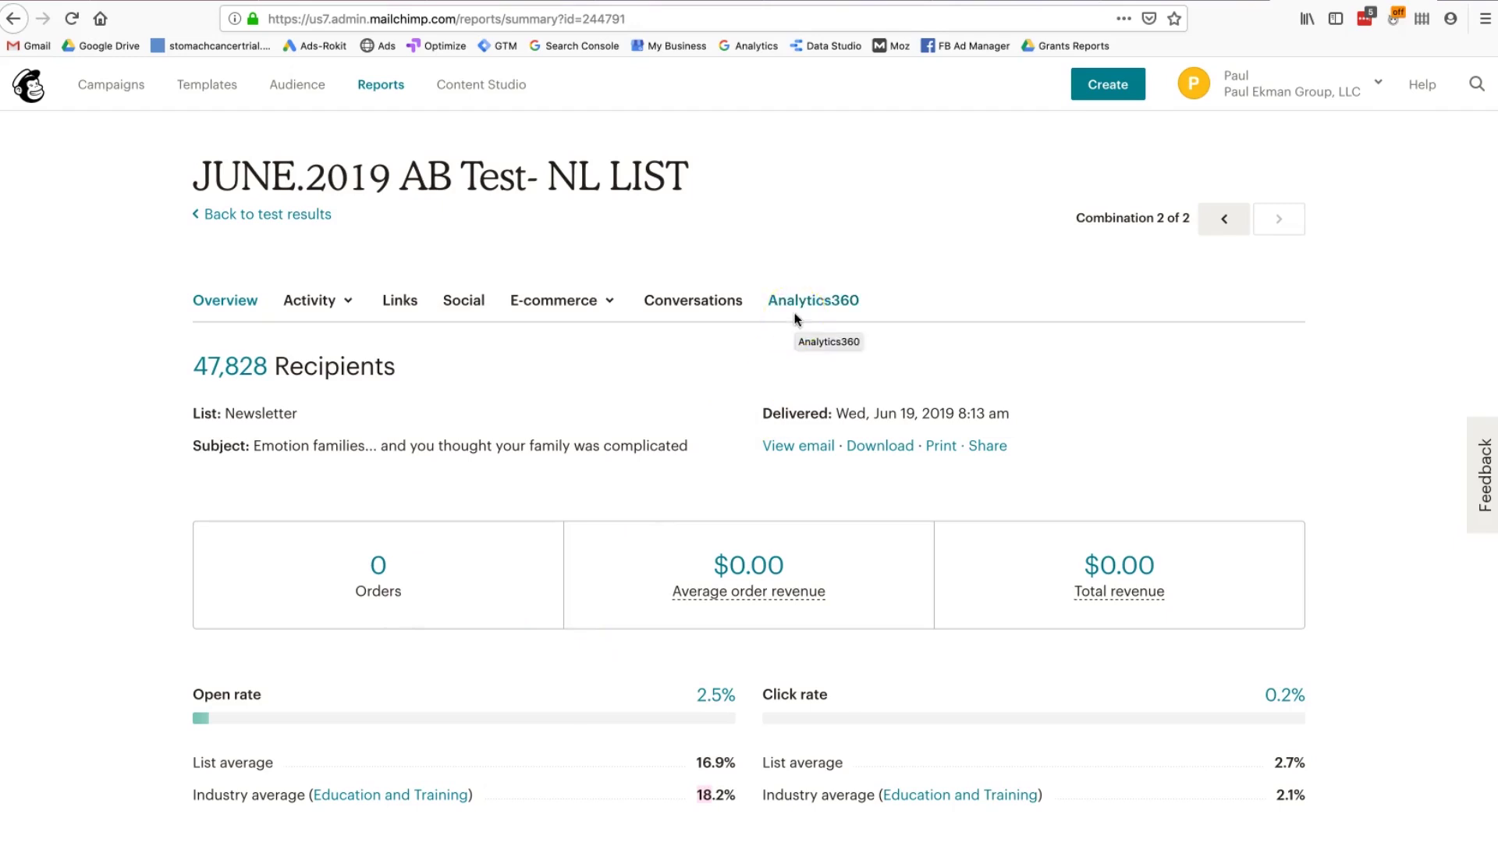
pyautogui.click(606, 305)
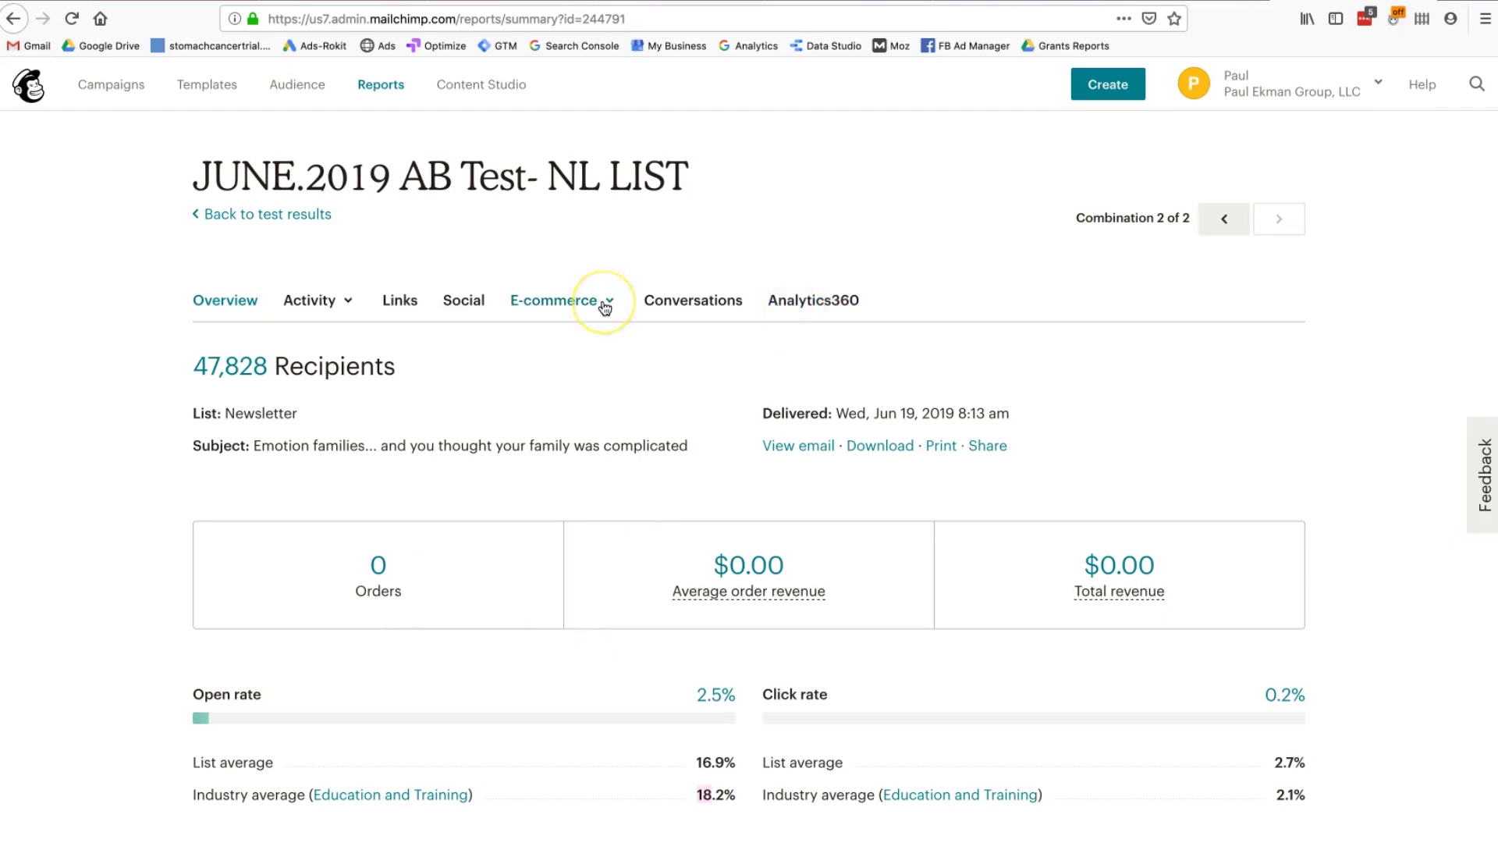
pyautogui.click(568, 263)
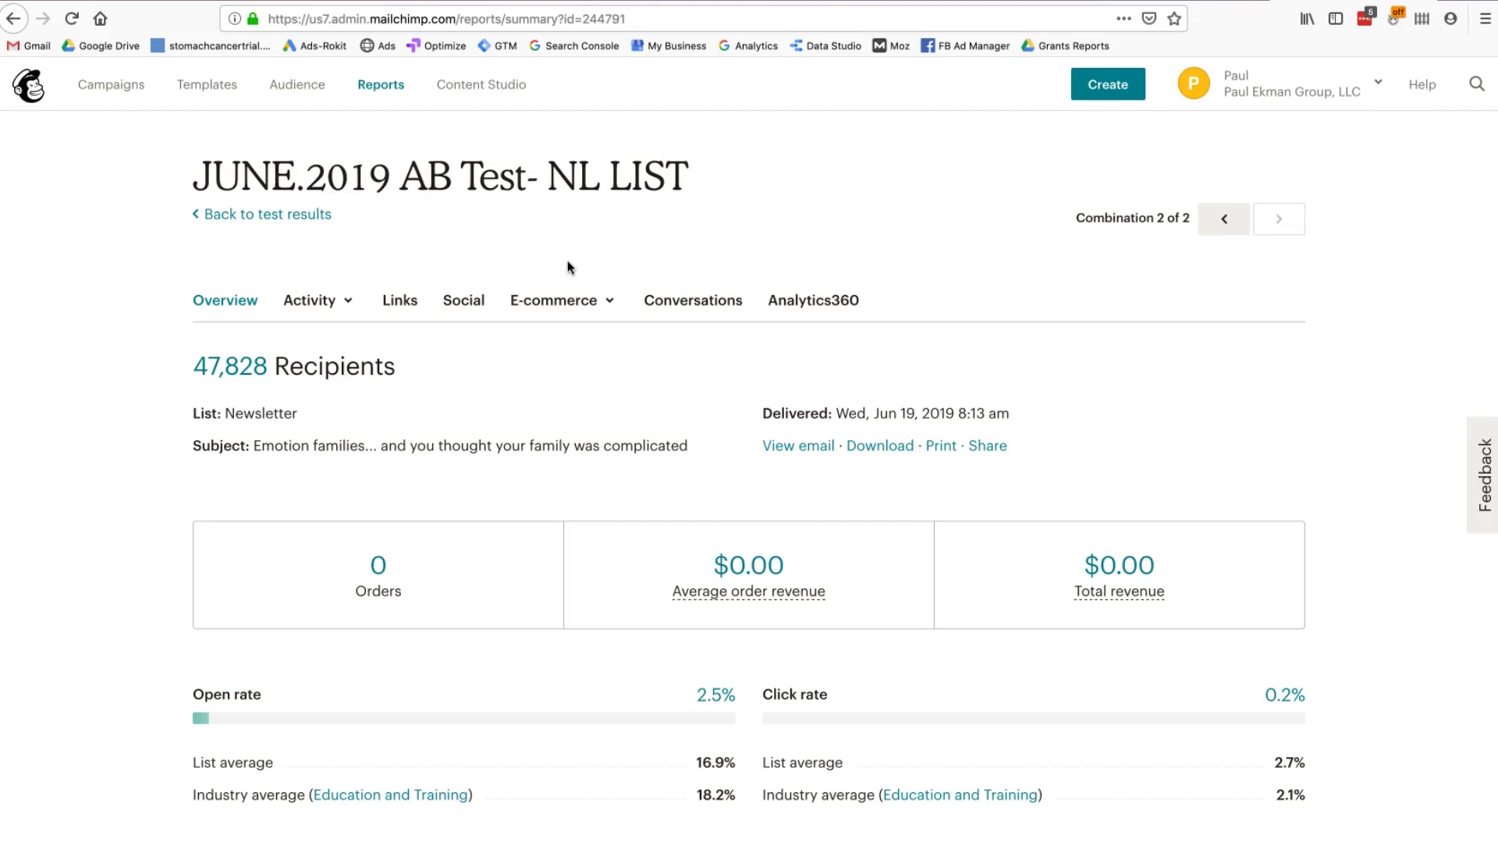
# Step: Switch to the Google Analytics Campaign URL Builder and clear the campaign source, medium, name and content, keeping the website URL
pyautogui.hotkey('ctrl', 'Tab')
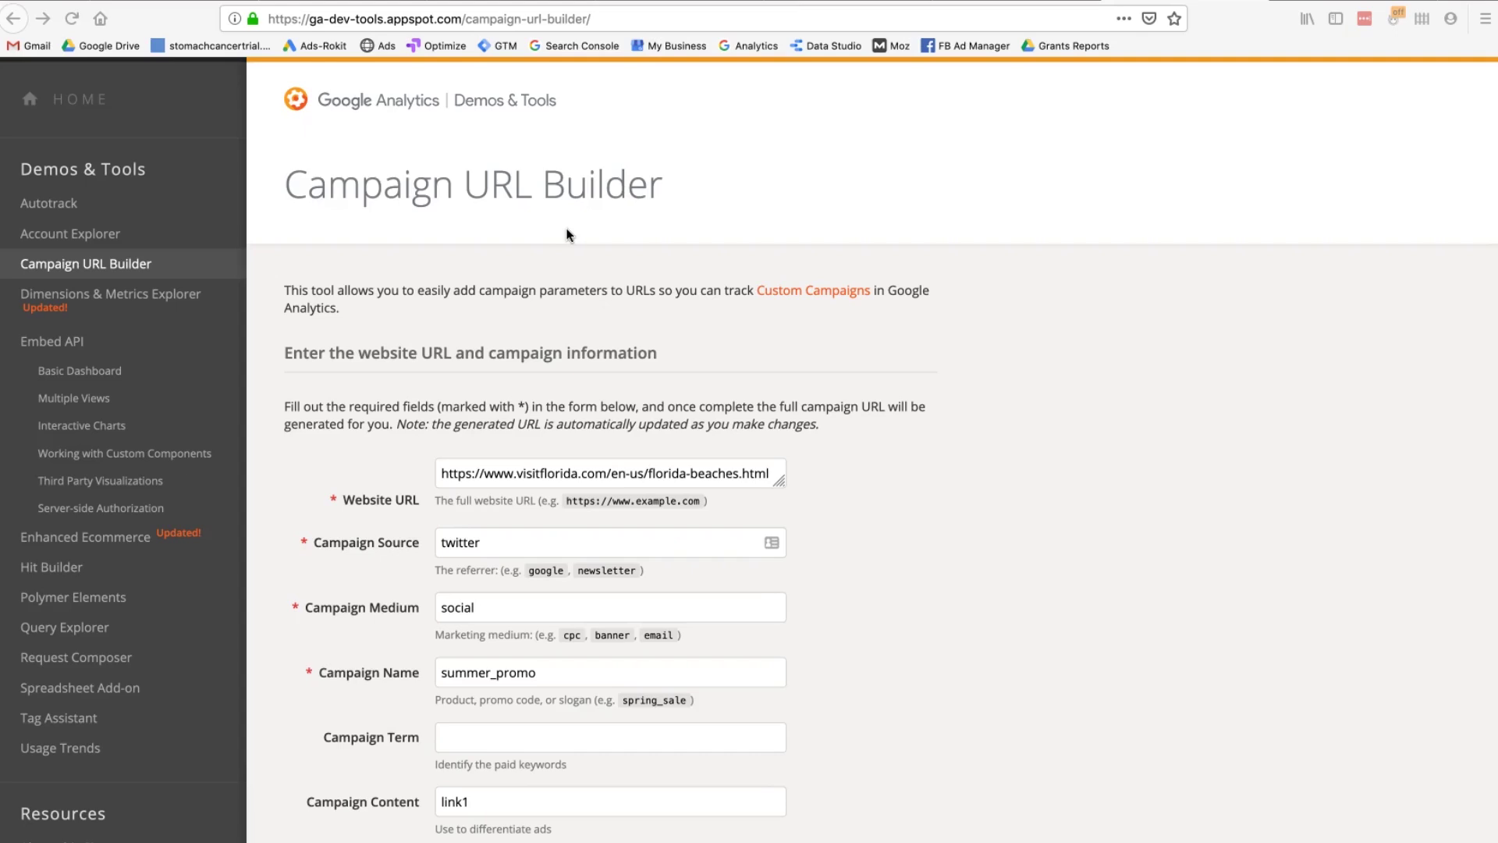
pyautogui.moveTo(608, 474); pyautogui.dragTo(747, 465)
pyautogui.moveTo(493, 473); pyautogui.dragTo(602, 473)
pyautogui.click(687, 473)
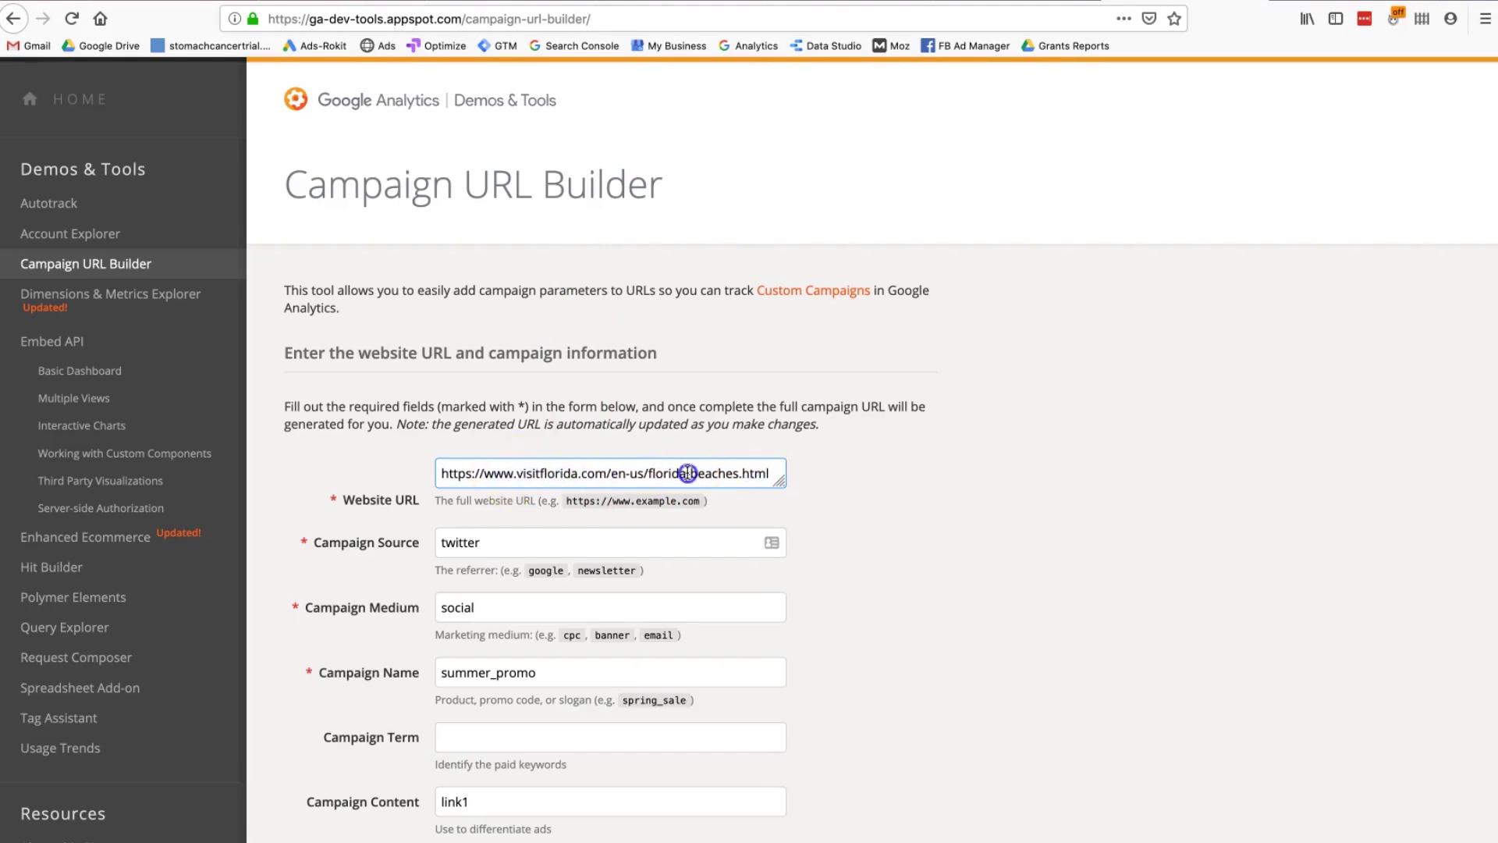
pyautogui.doubleClick(584, 531)
pyautogui.press('BackSpace')
pyautogui.doubleClick(538, 605)
pyautogui.press('BackSpace')
pyautogui.doubleClick(497, 673)
pyautogui.press('BackSpace')
pyautogui.tripleClick(529, 474)
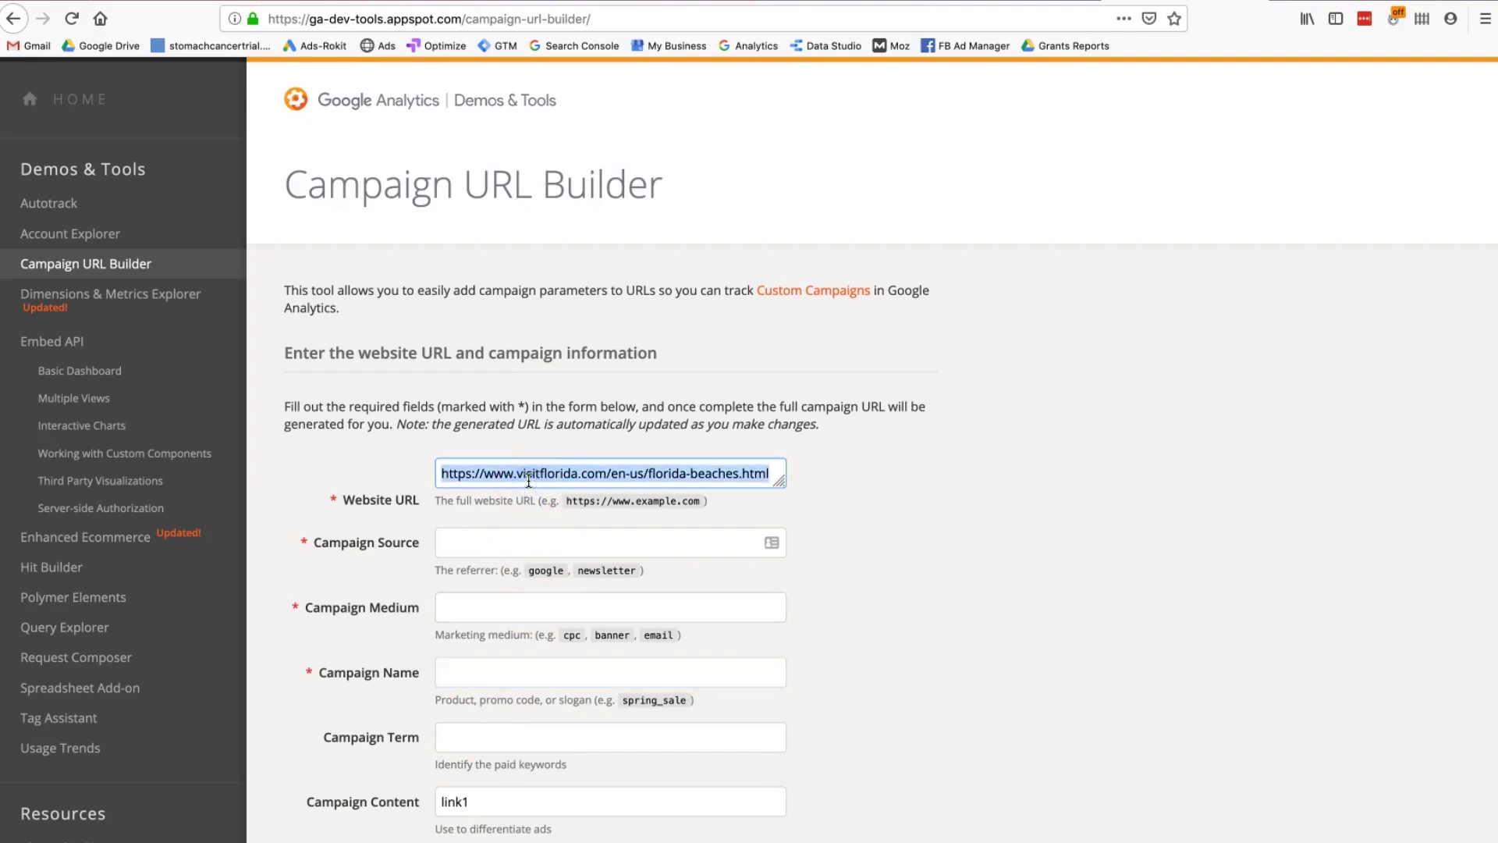
pyautogui.doubleClick(451, 804)
pyautogui.press('BackSpace')
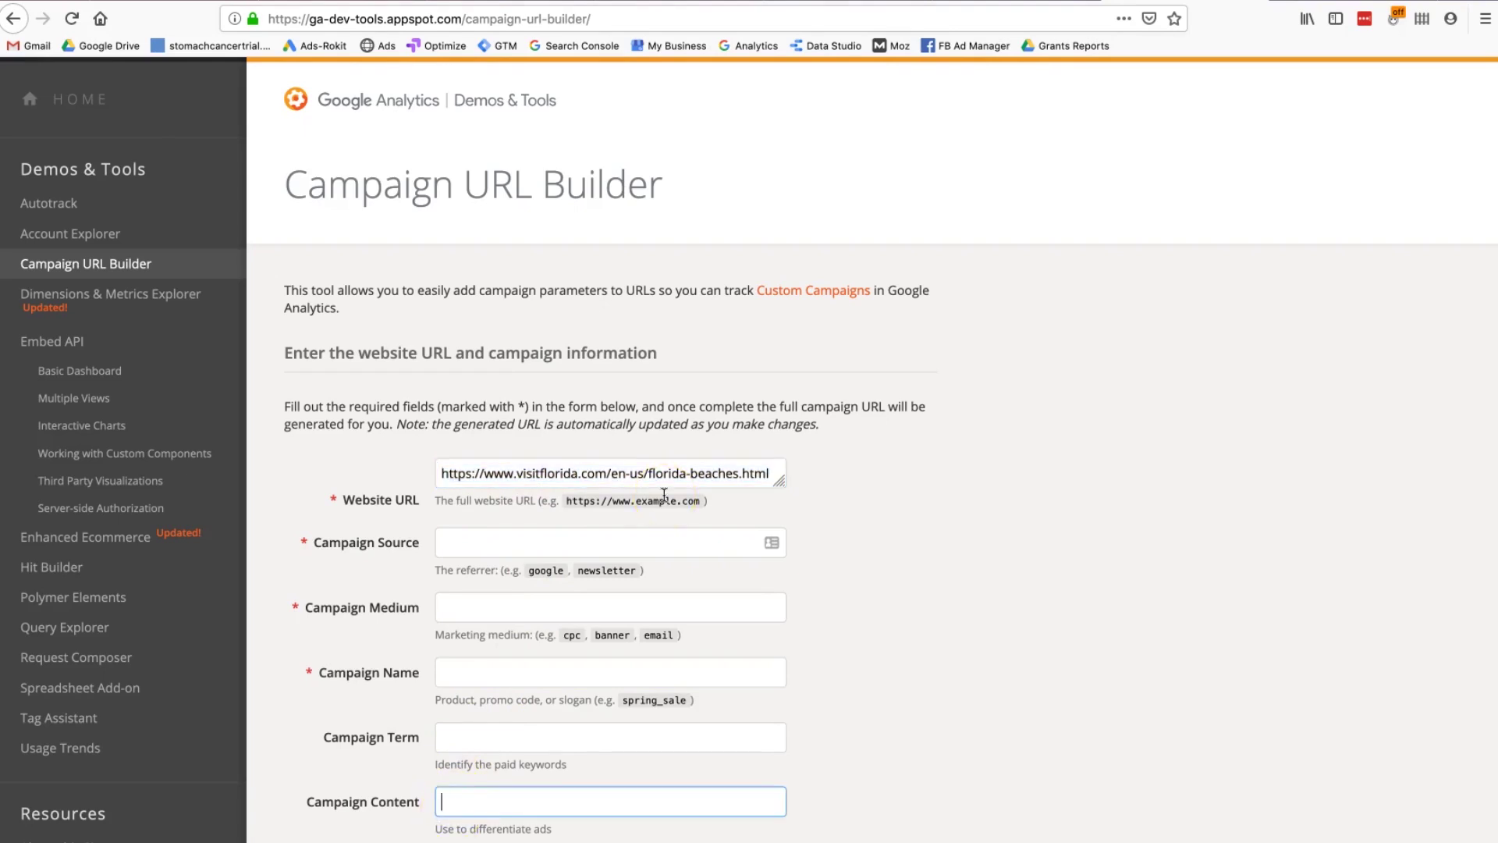
# Step: Set the campaign source to mailchimp, the medium to email and the campaign name to summer_promo
pyautogui.click(543, 542)
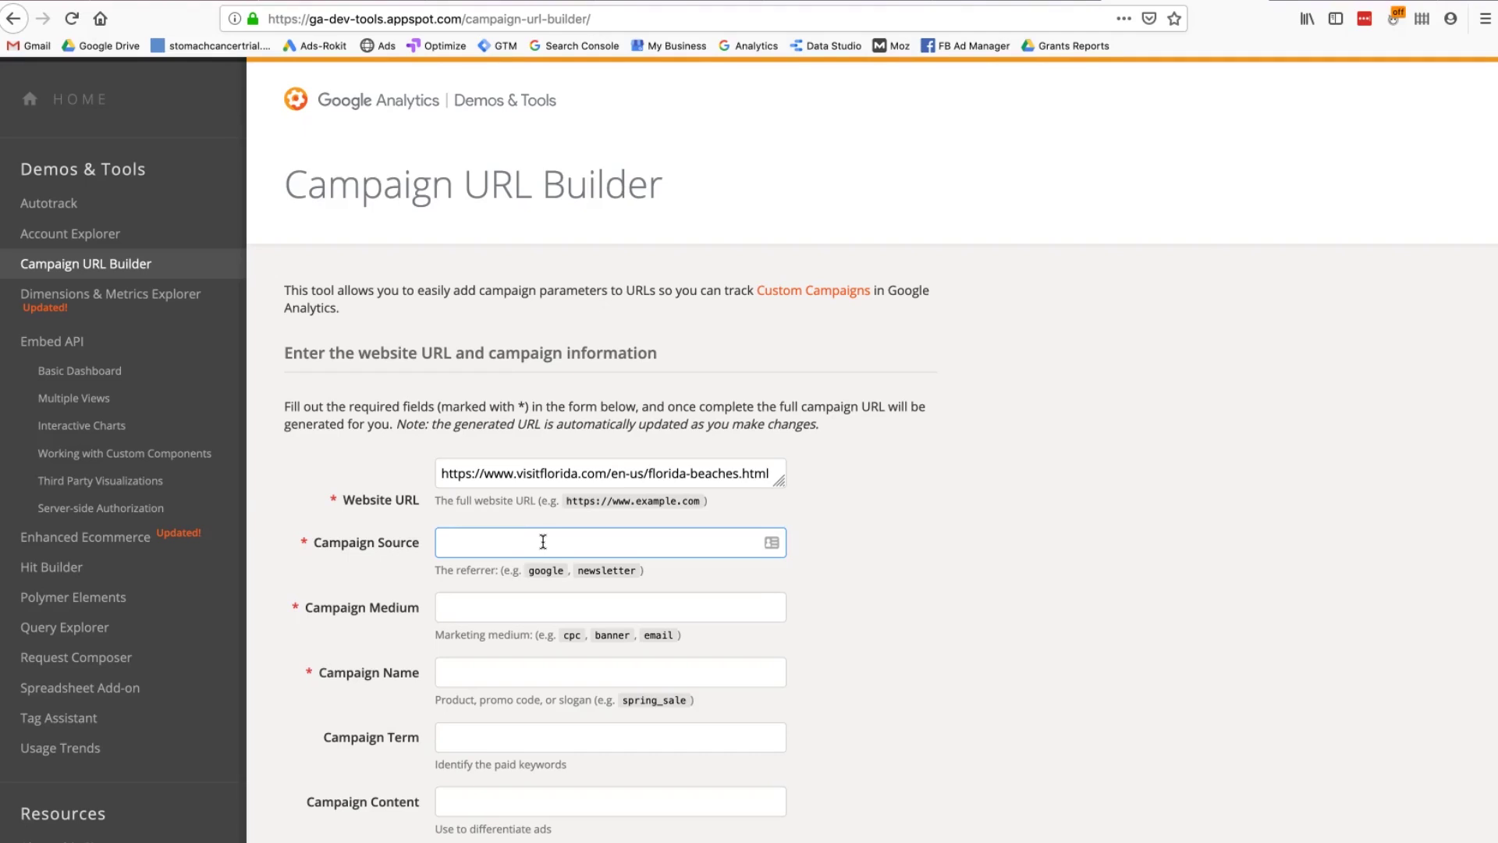
pyautogui.write('mailchimp')
pyautogui.press('Tab')
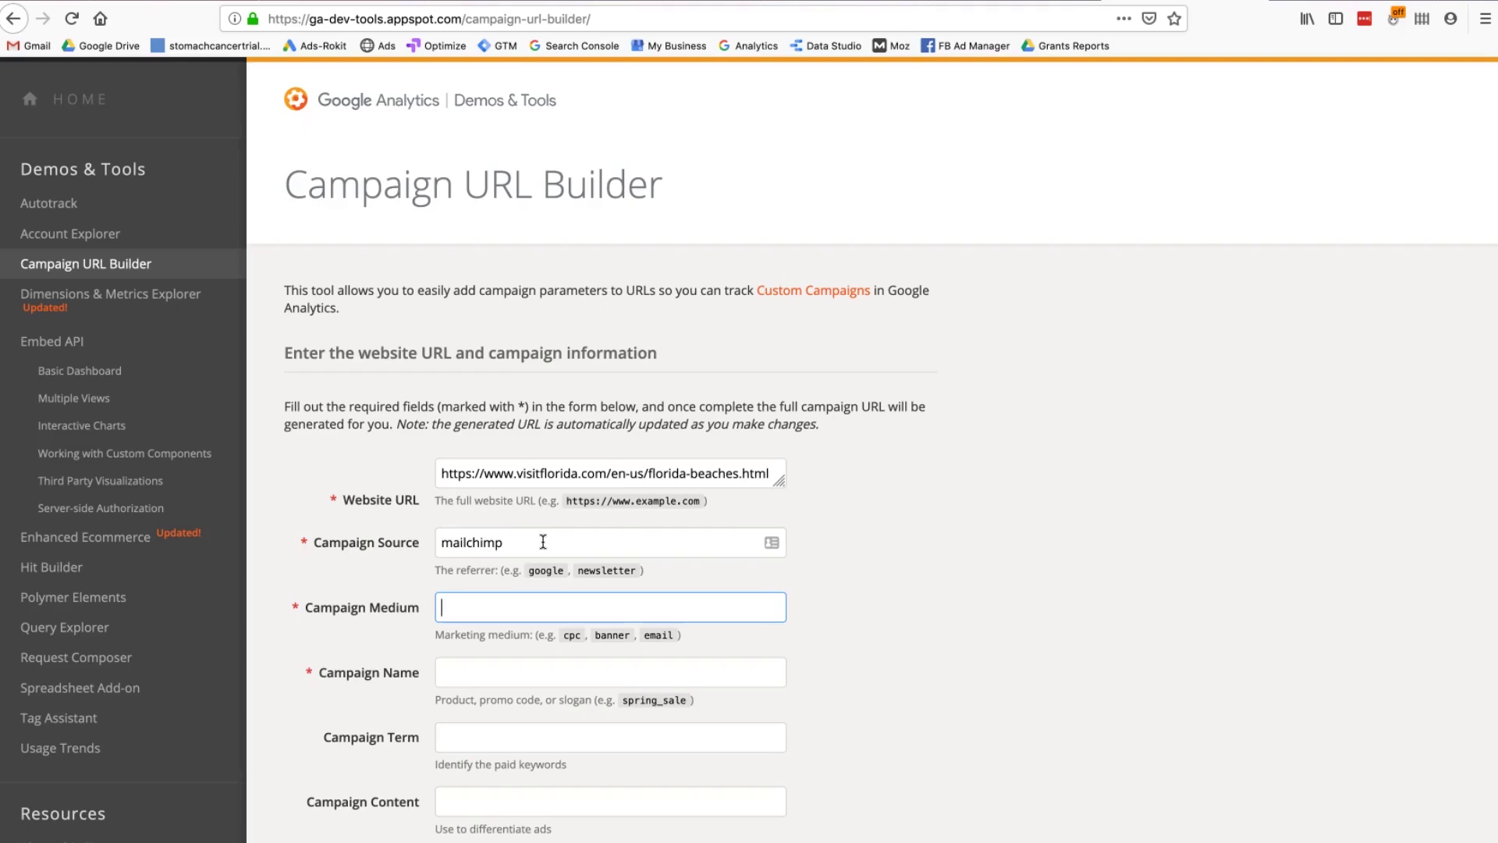
pyautogui.write('email')
pyautogui.click(546, 669)
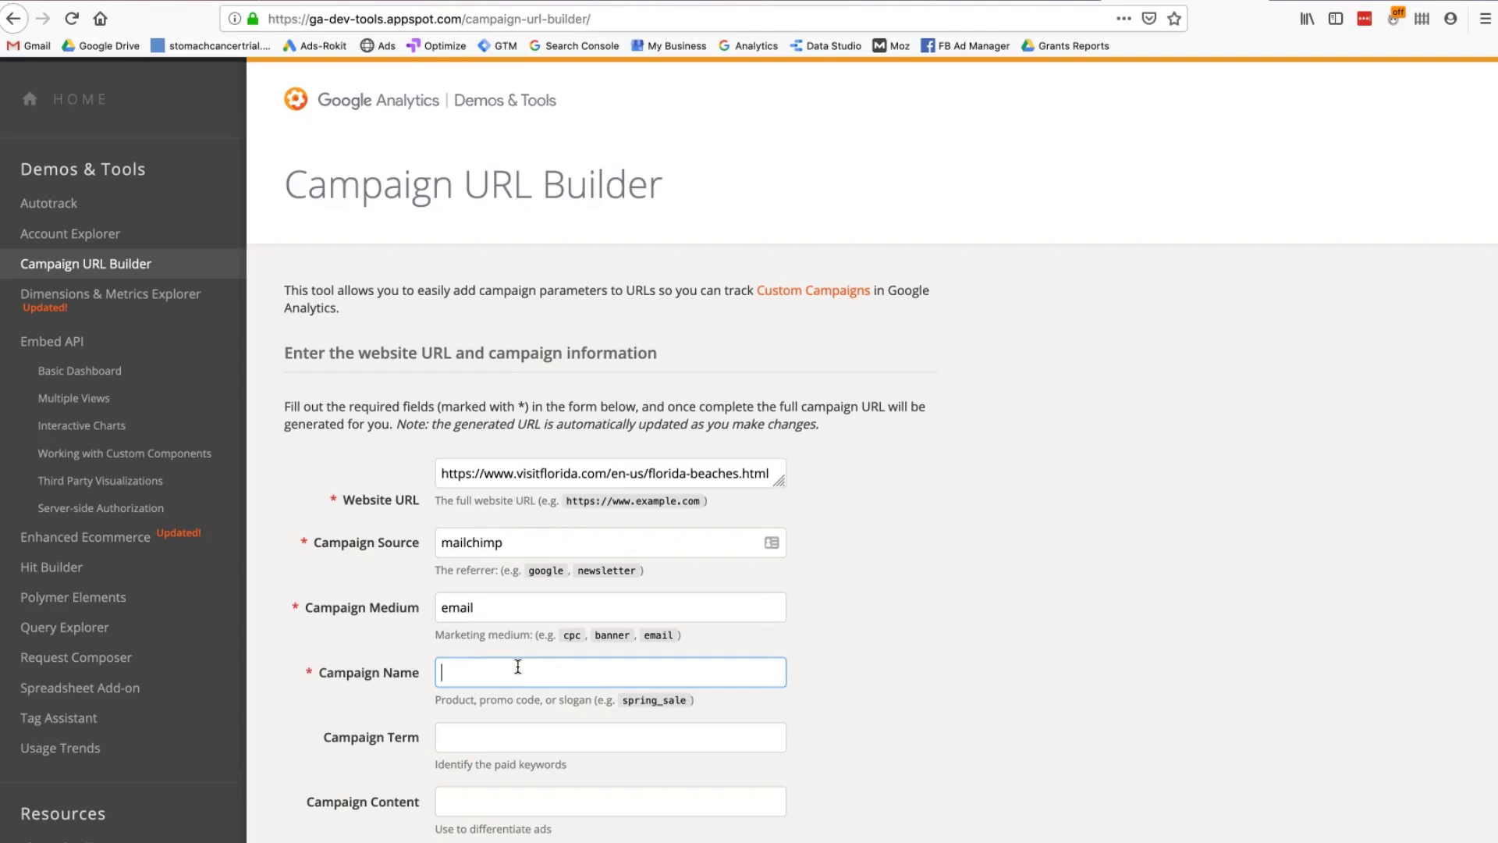
pyautogui.write('summer_promo')
# Step: Set the campaign content to subjectline_1, leave the campaign term empty, and view the generated campaign URL
pyautogui.scroll(-3, 519, 666)
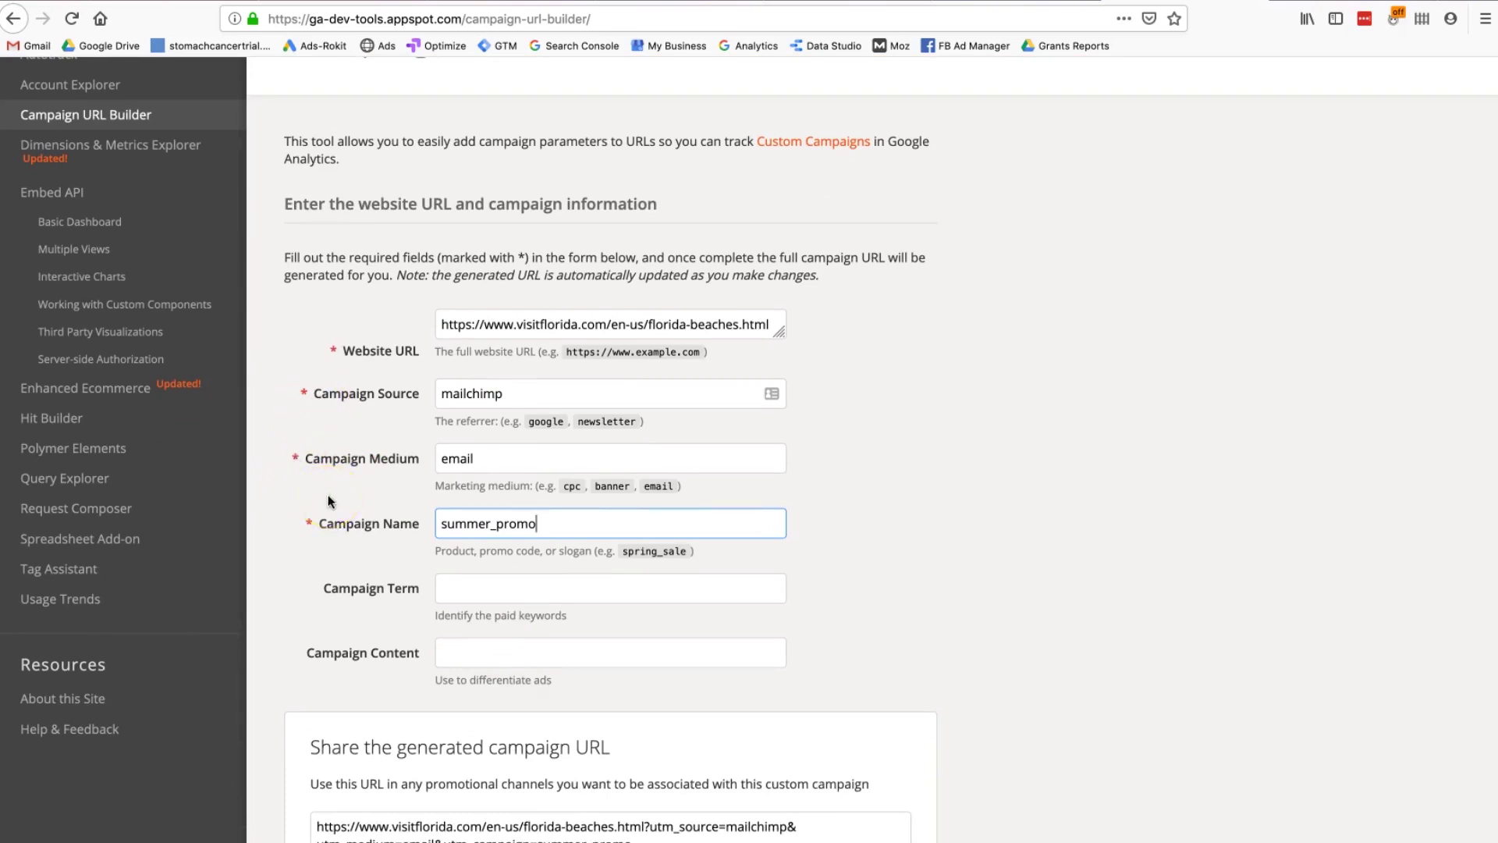
pyautogui.click(491, 465)
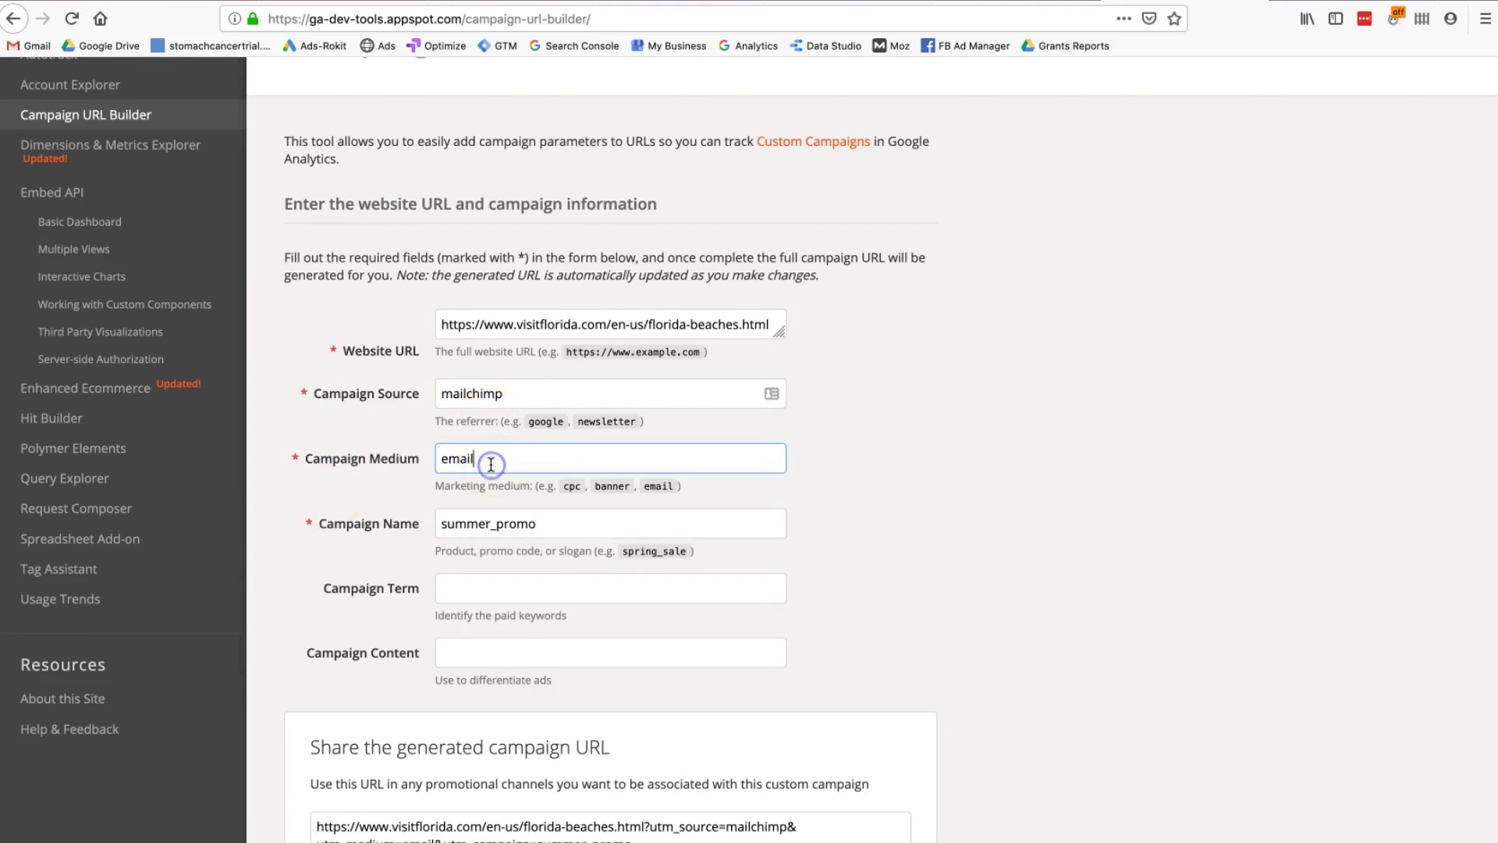
pyautogui.click(499, 517)
pyautogui.click(519, 587)
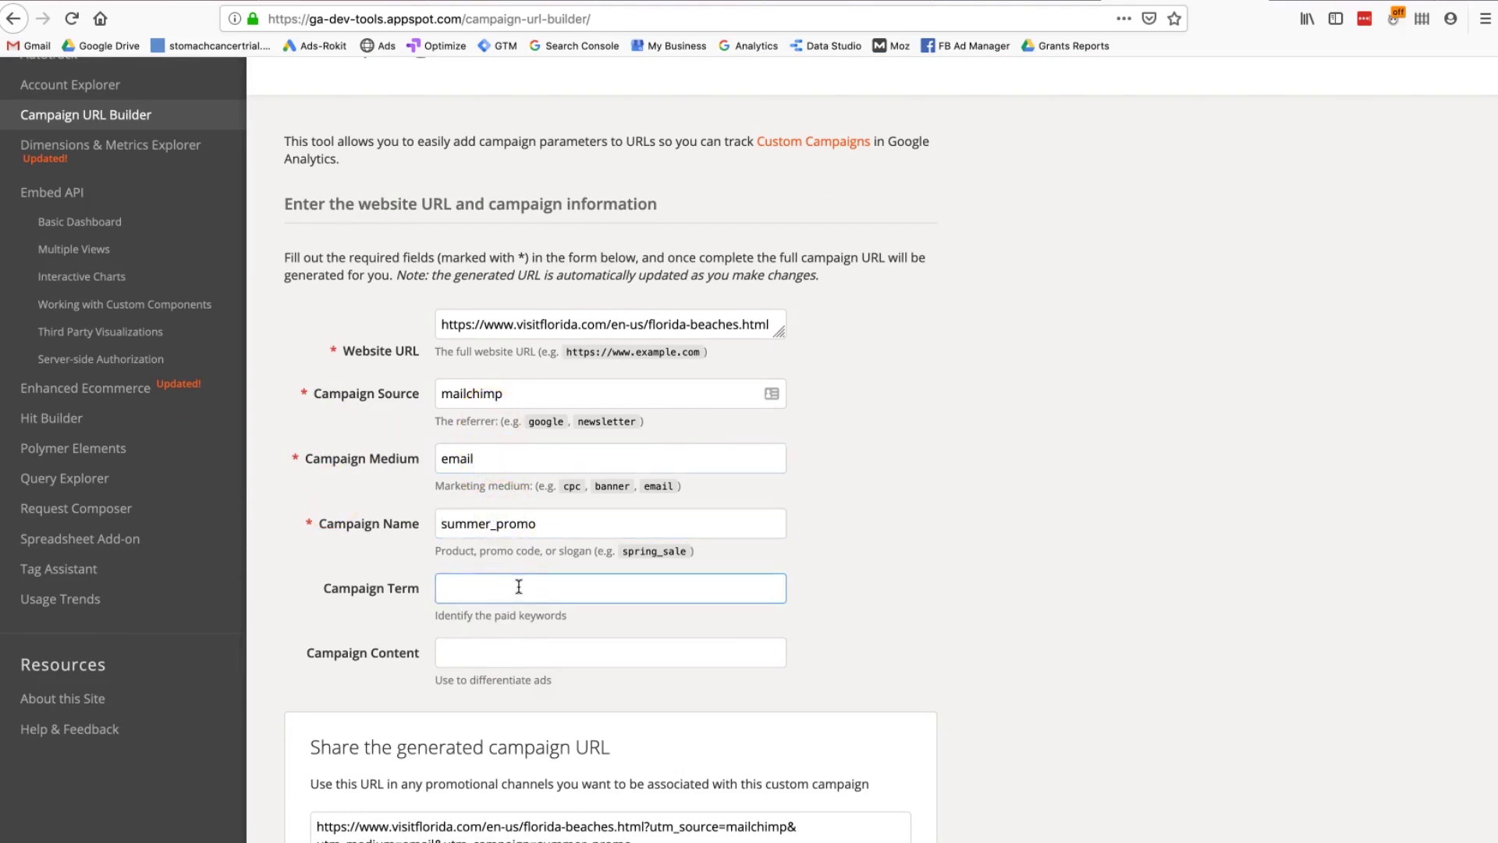
pyautogui.click(484, 652)
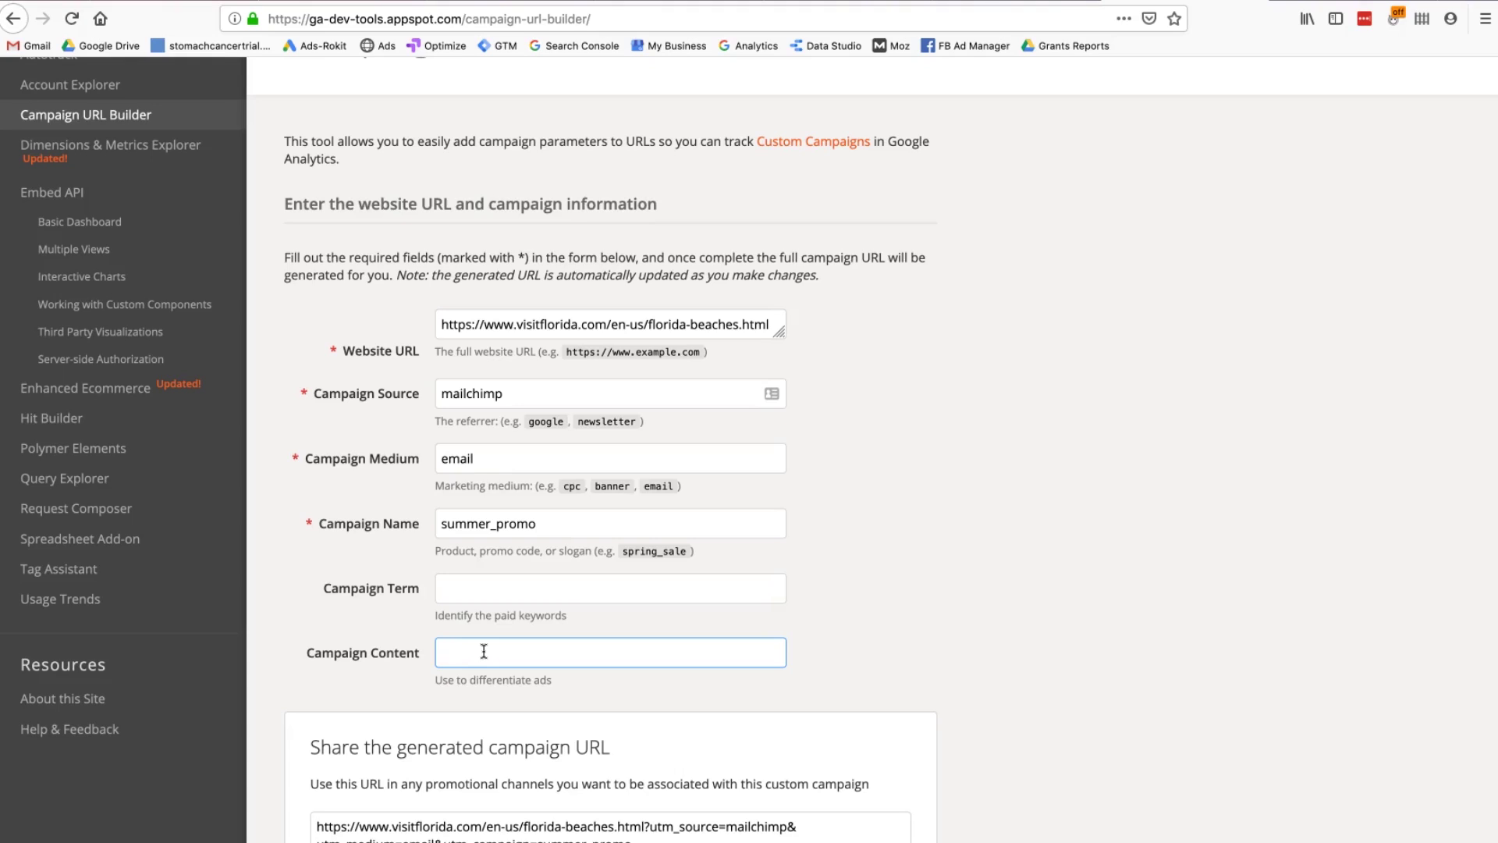
pyautogui.write('subjectline_1')
pyautogui.scroll(-5, 555, 650)
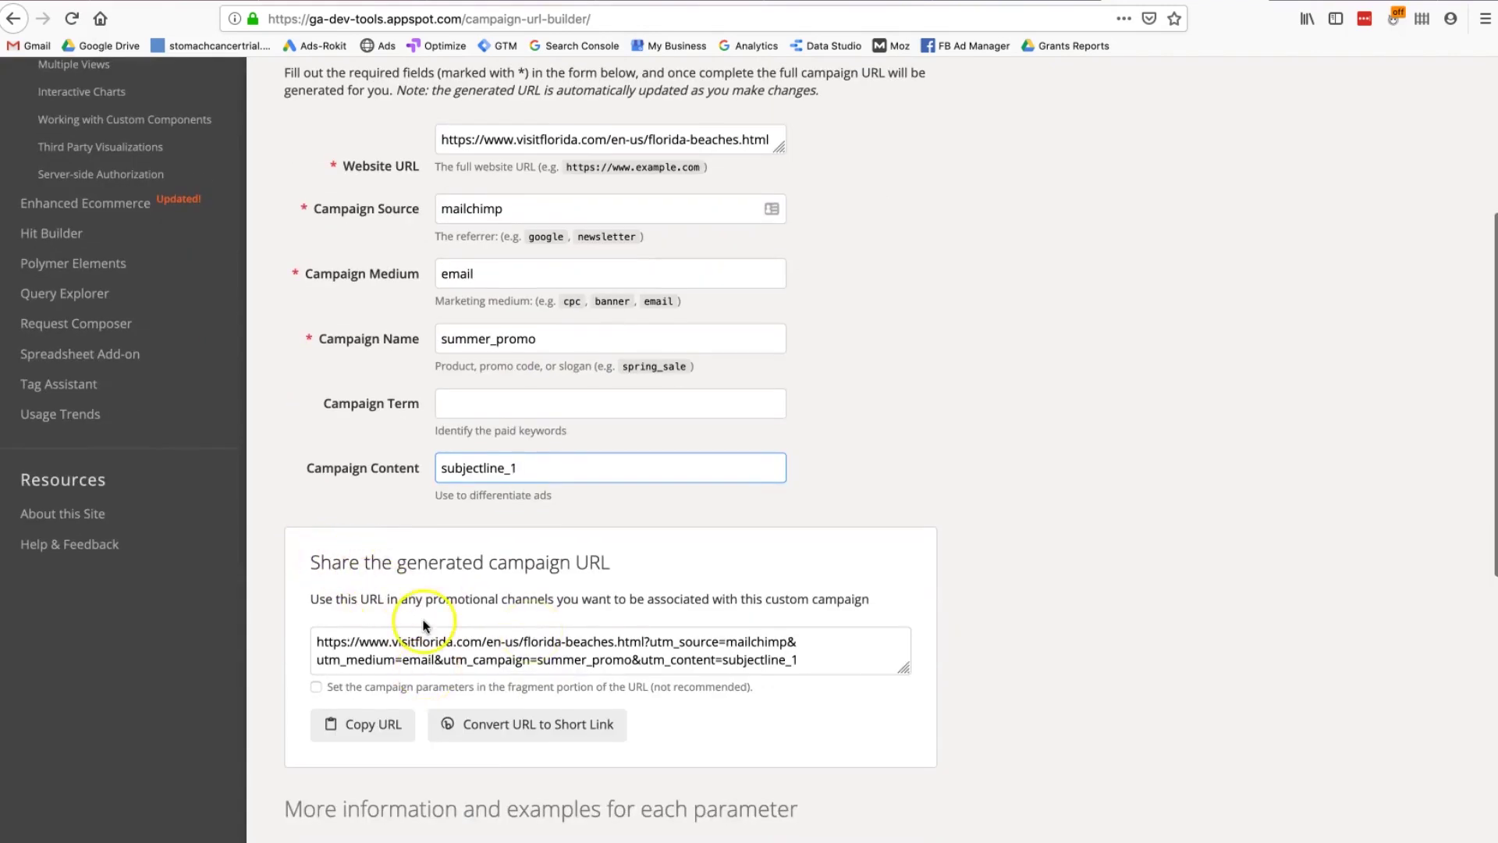
# Step: Compare the website URL and campaign fields with the matching parameters in the generated campaign URL
pyautogui.click(509, 468)
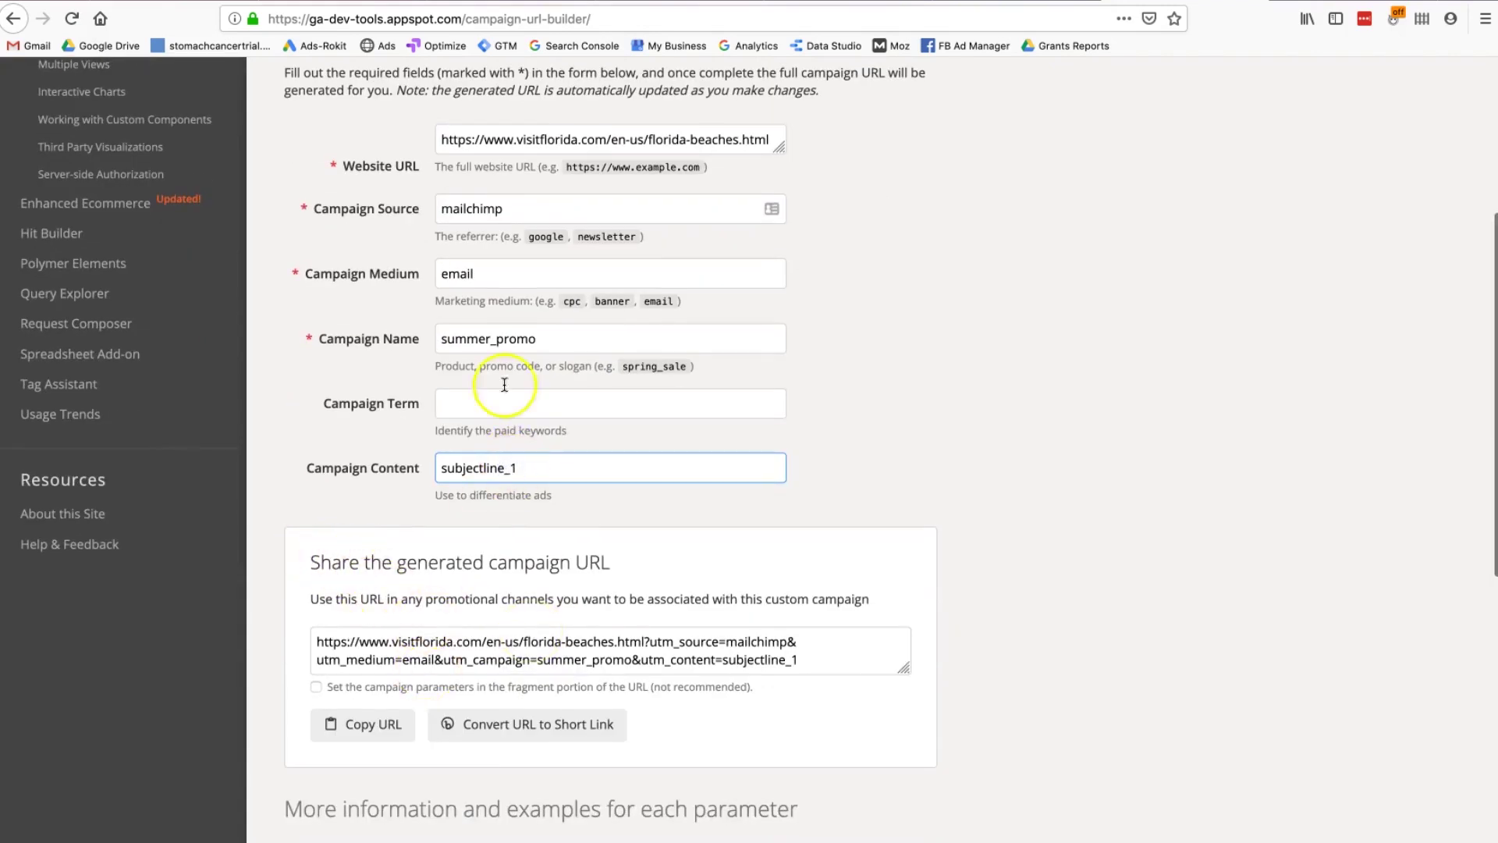
pyautogui.click(507, 659)
pyautogui.doubleClick(507, 659)
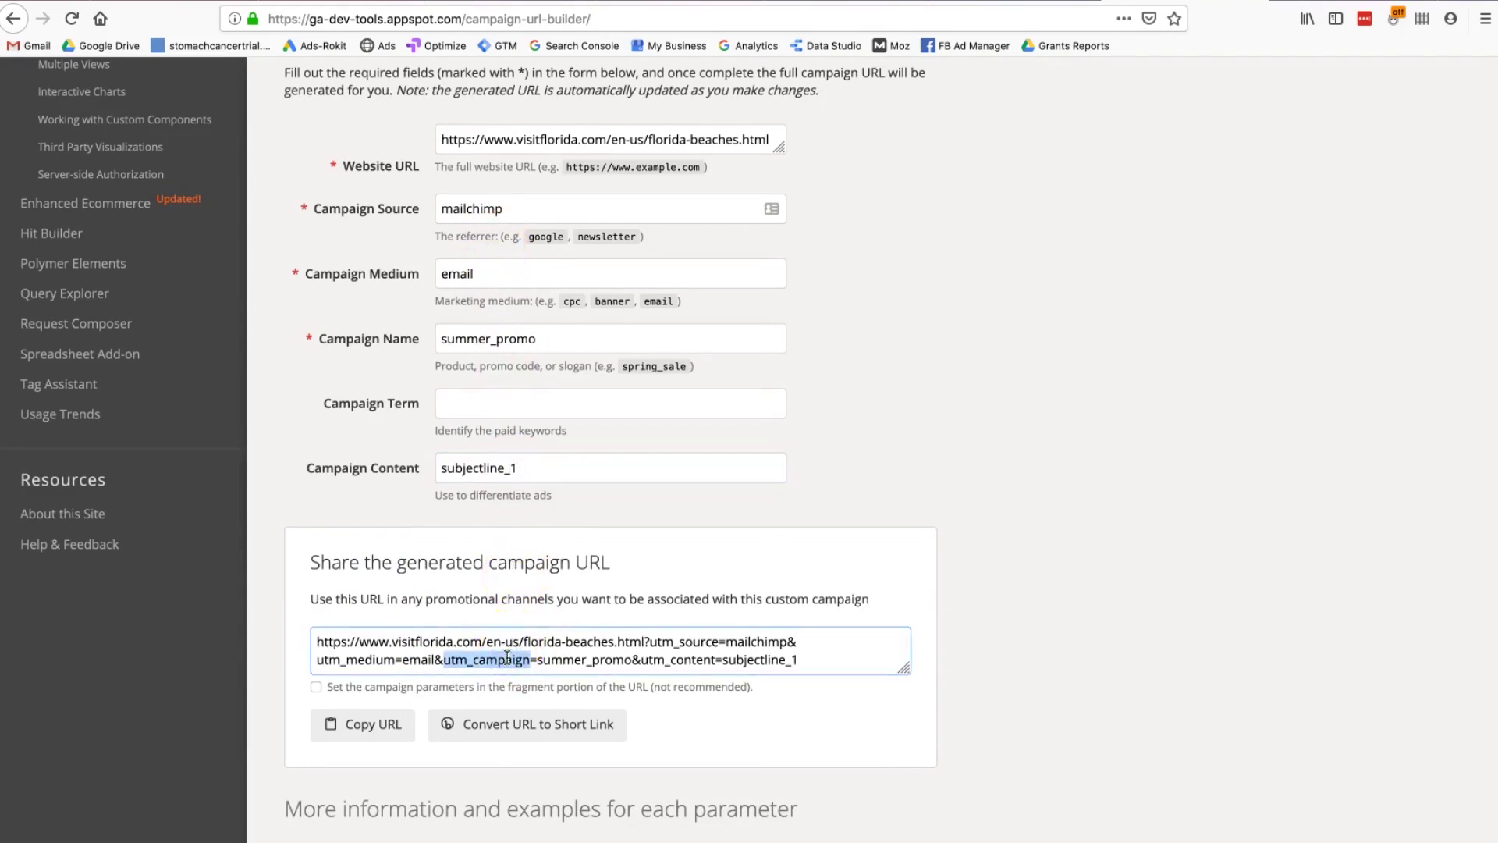
pyautogui.click(770, 138)
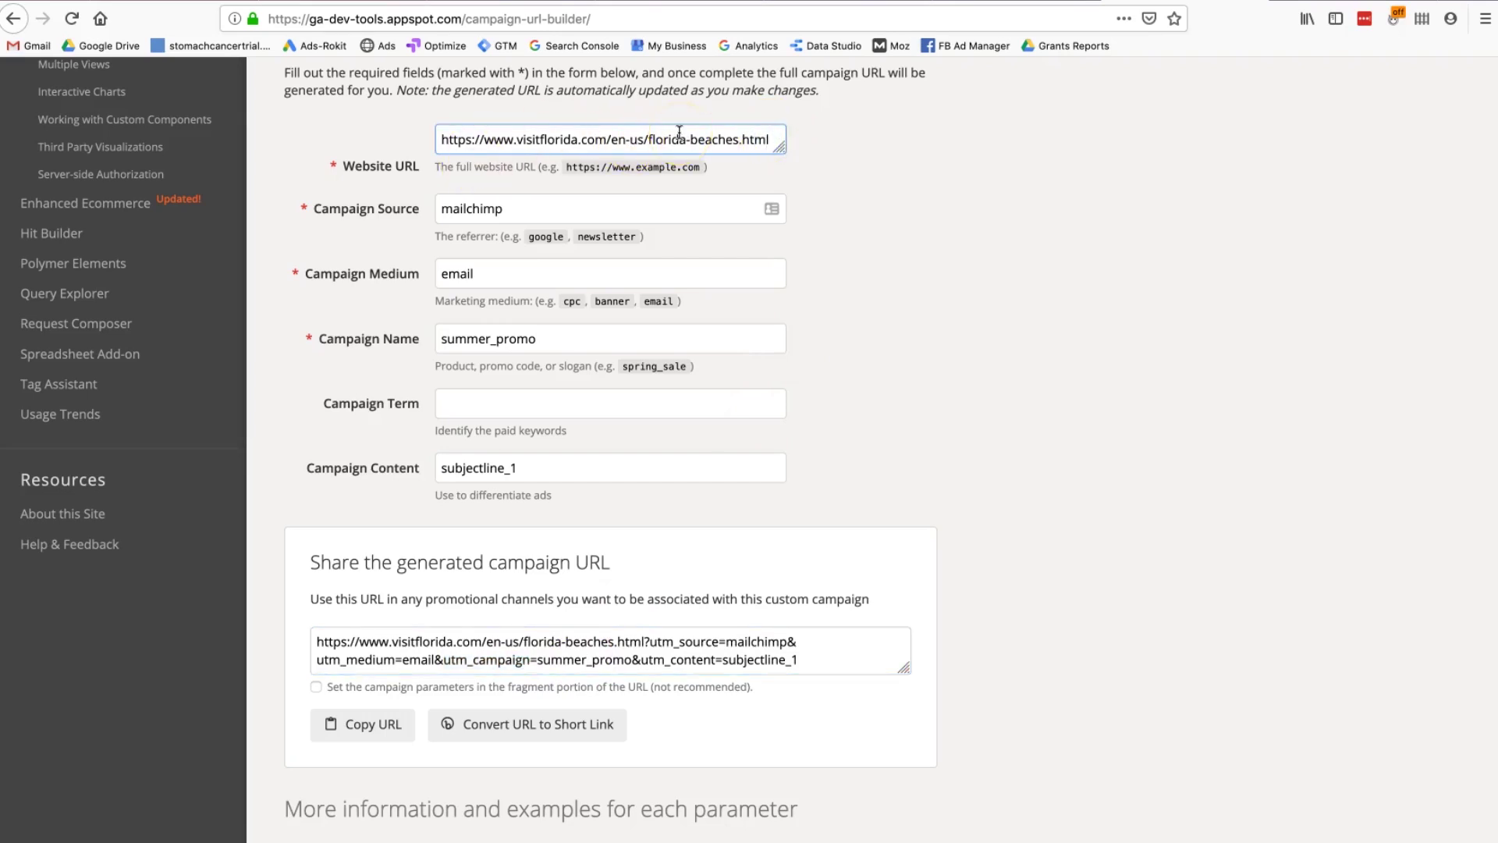
pyautogui.click(707, 149)
pyautogui.tripleClick(735, 144)
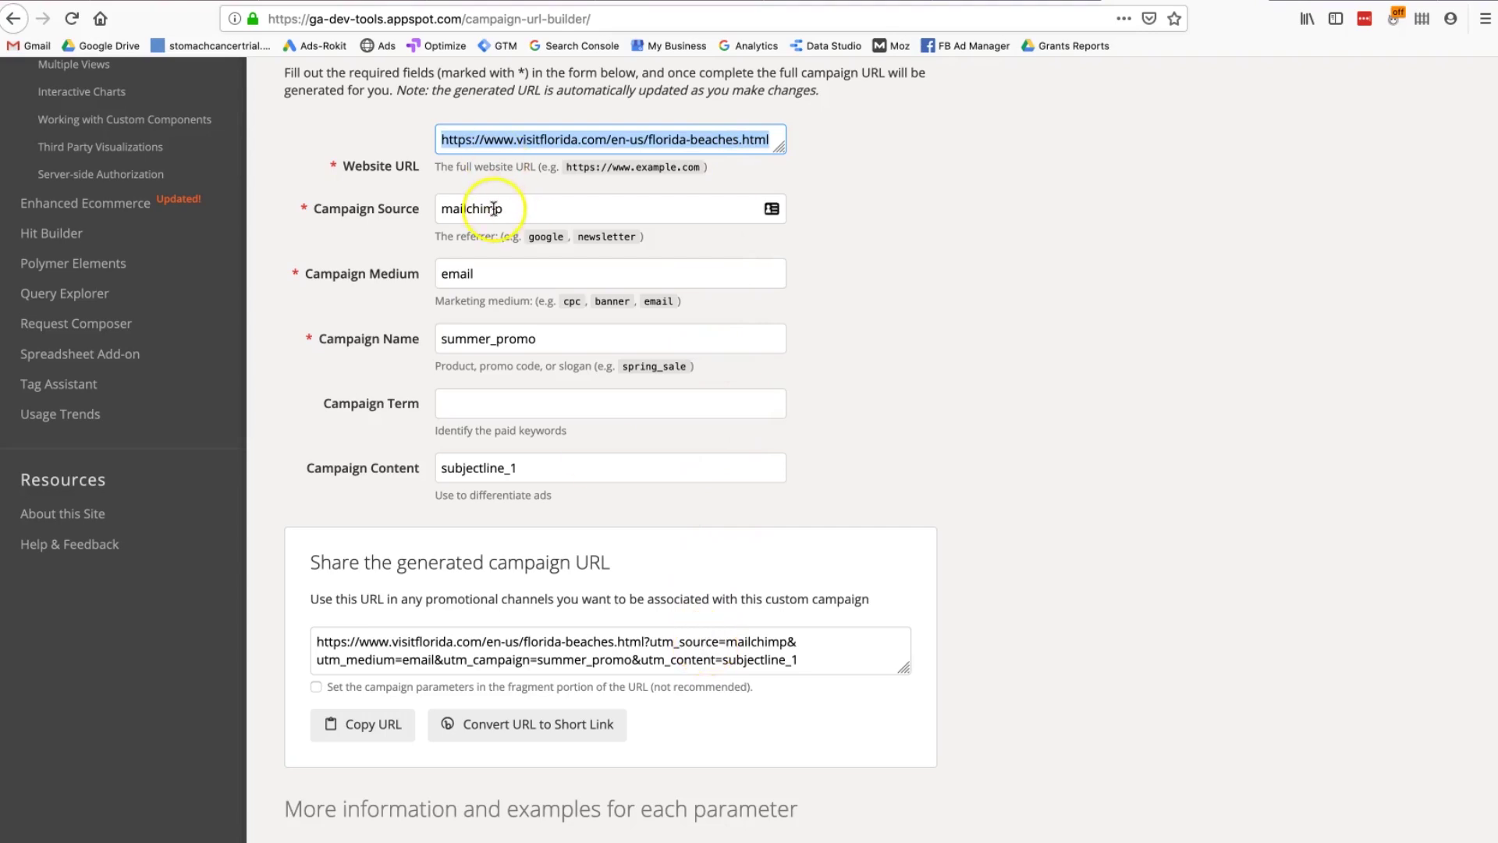
pyautogui.click(629, 649)
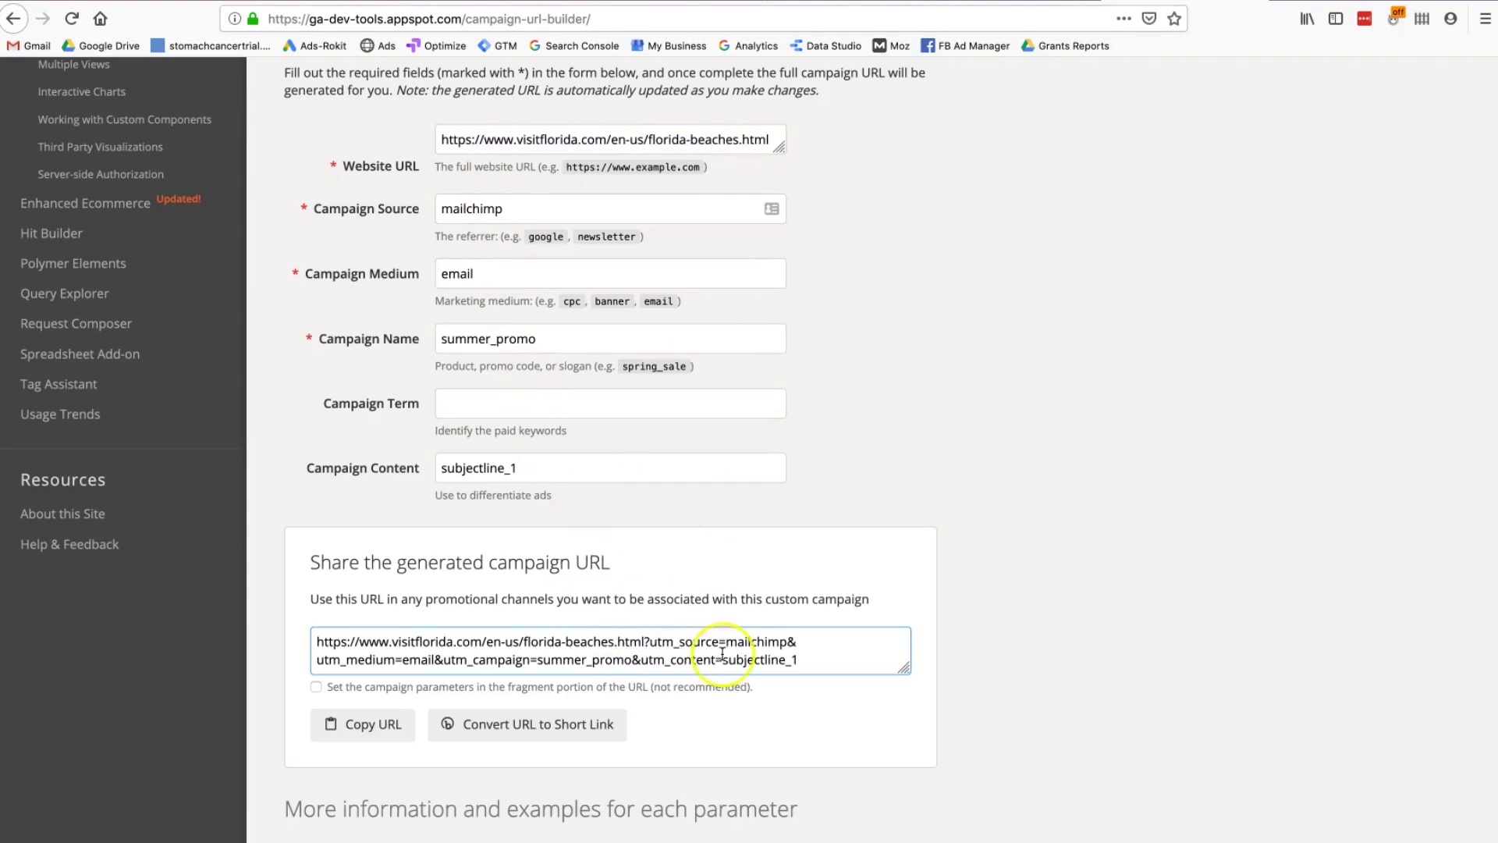
# Step: Copy the generated subjectline_1 campaign URL, load it in a new browser tab and inspect its utm parameters in the address
pyautogui.click(338, 729)
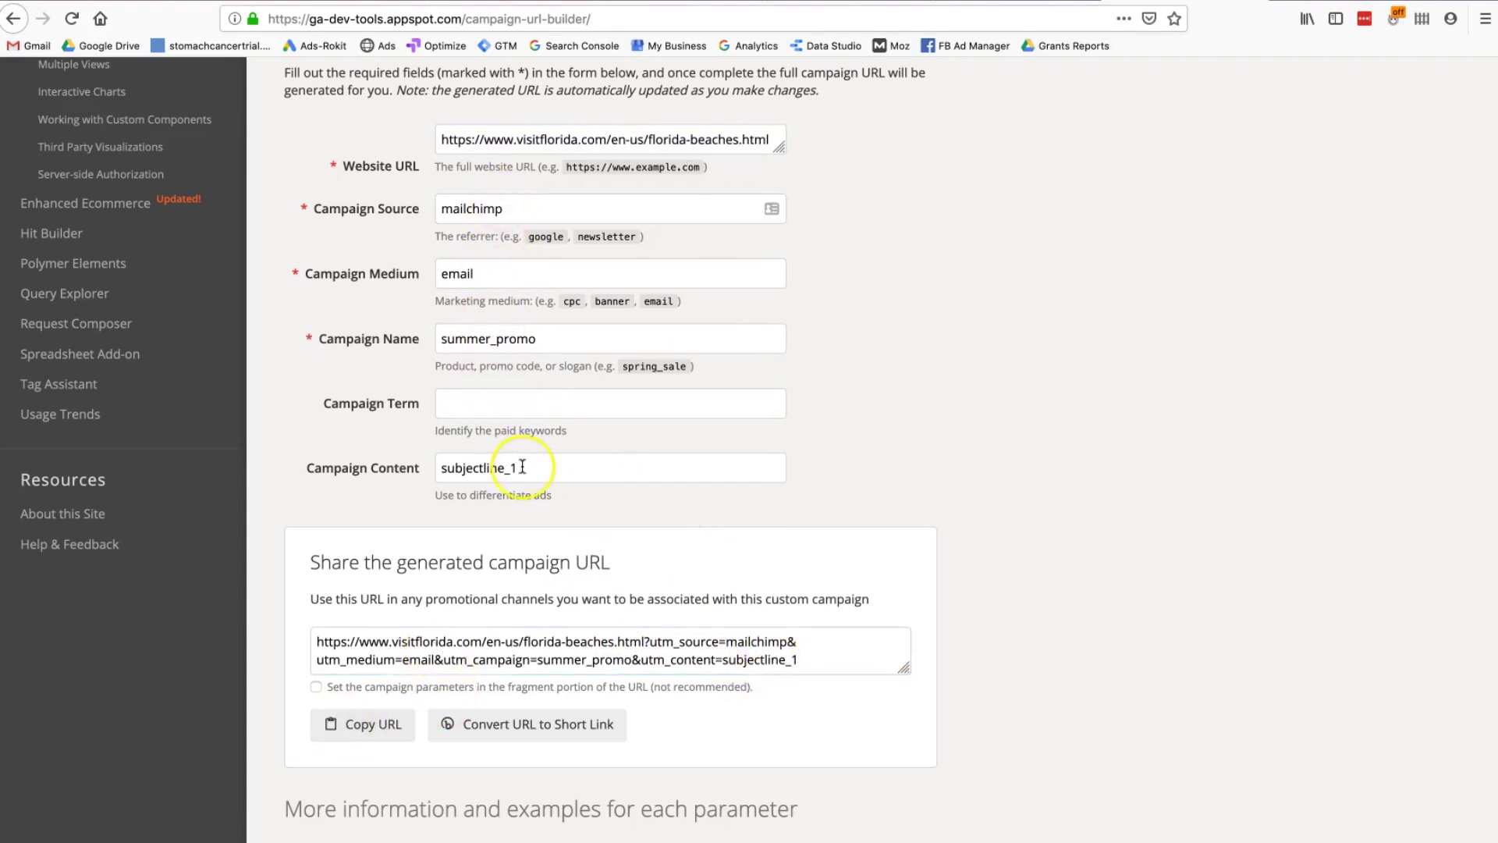
pyautogui.click(393, 726)
pyautogui.hotkey('ctrl', 't')
pyautogui.hotkey('ctrl', 'v')
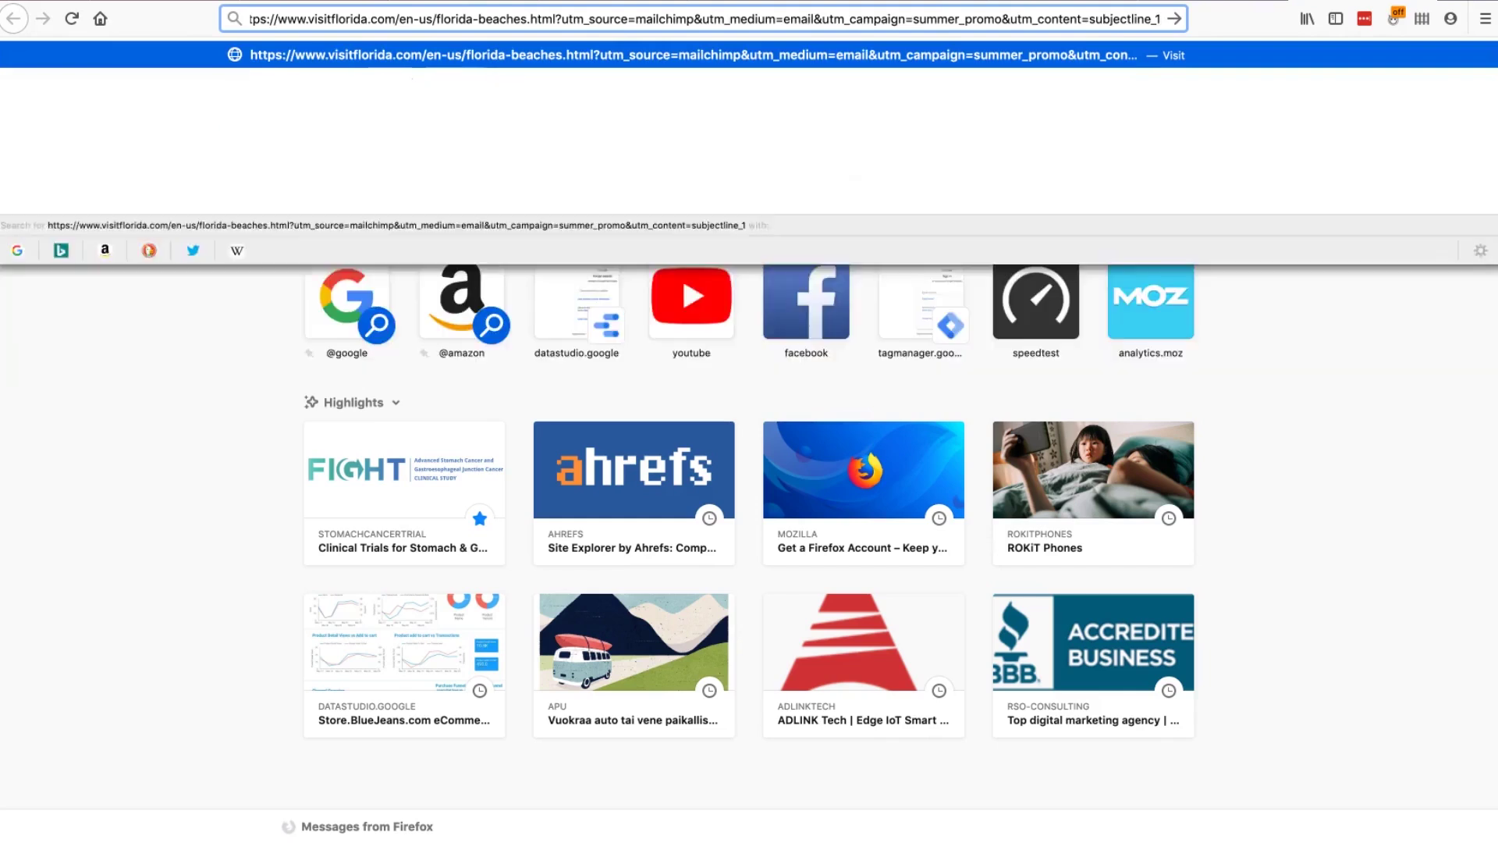
pyautogui.press('Return')
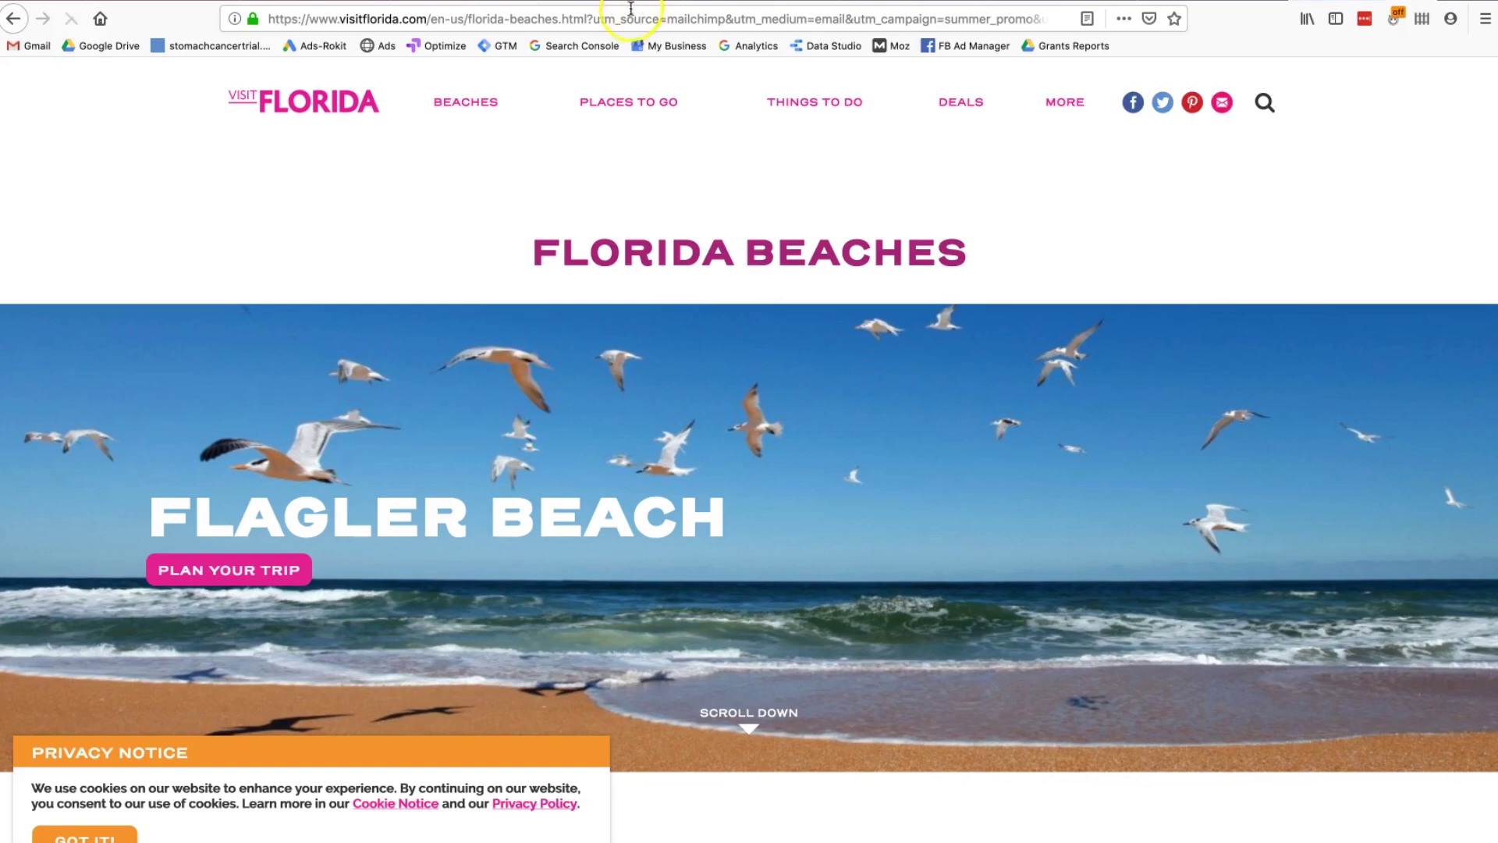
pyautogui.click(594, 24)
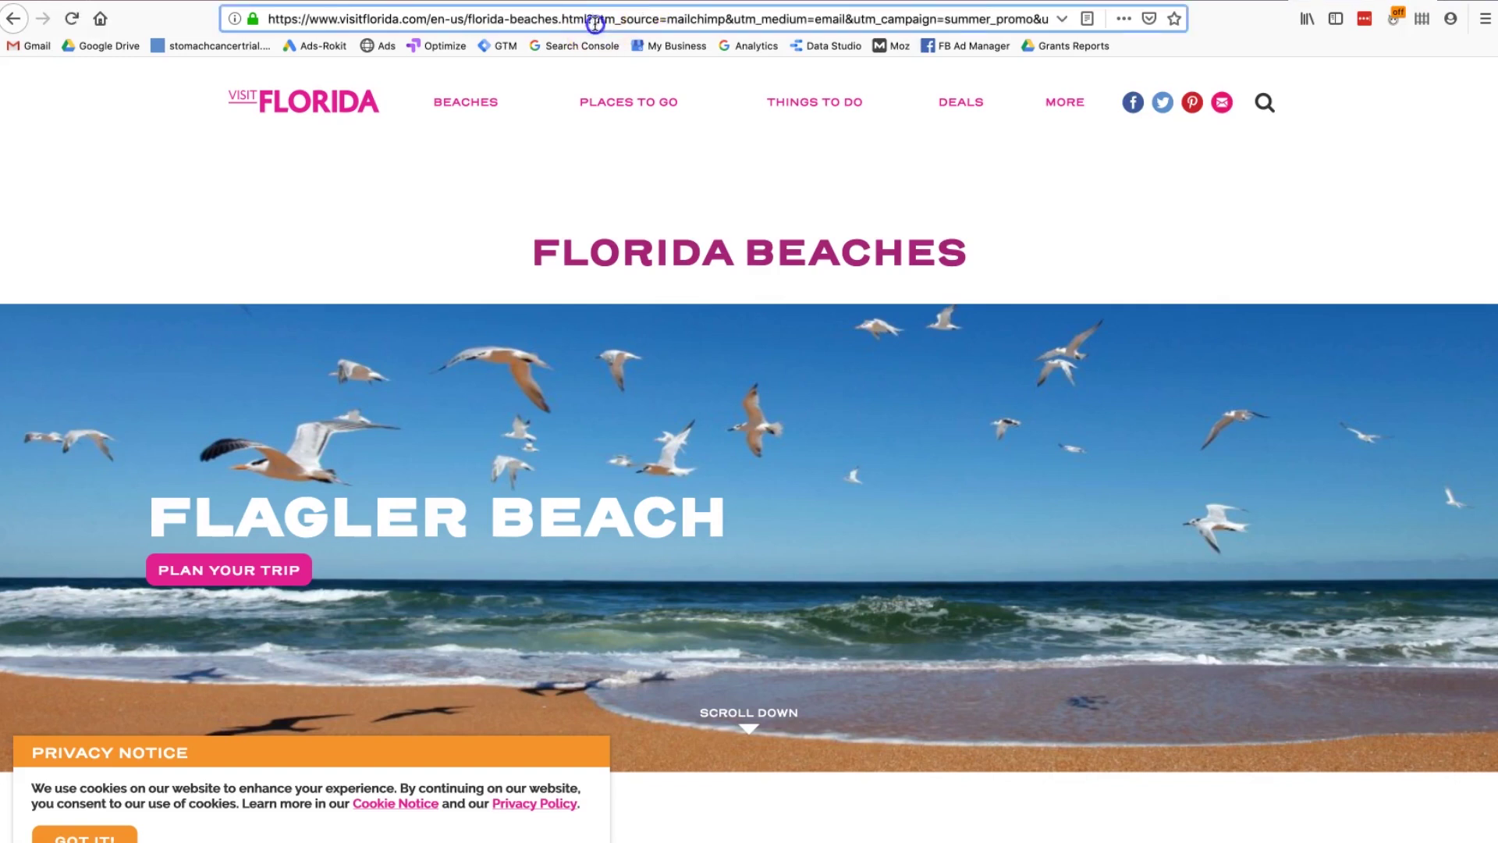
pyautogui.moveTo(603, 24); pyautogui.dragTo(683, 17)
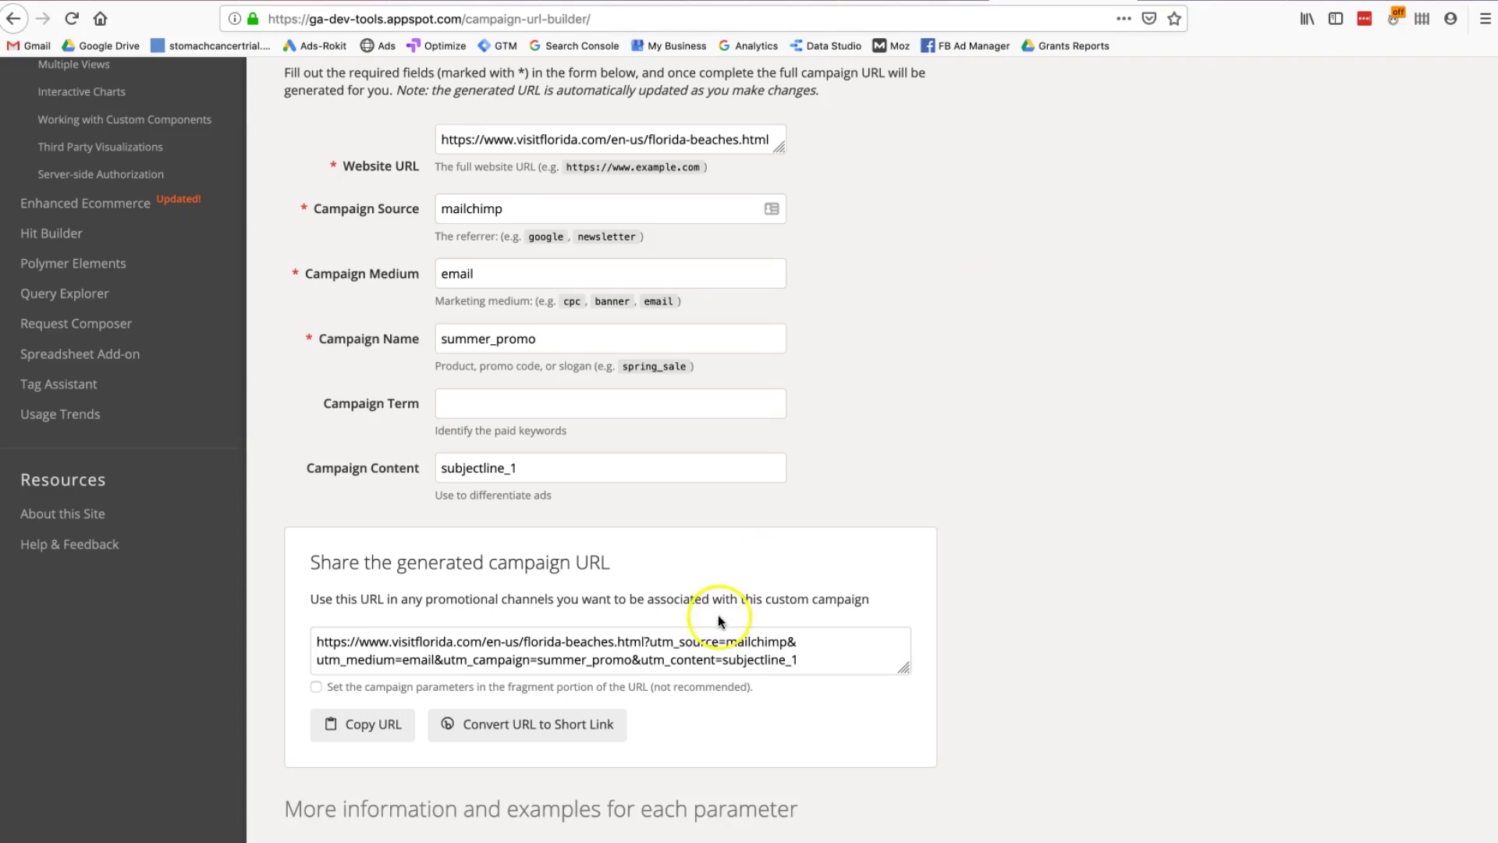
# Step: Change the campaign content to subjectline_2 and copy the updated campaign URL
pyautogui.click(608, 472)
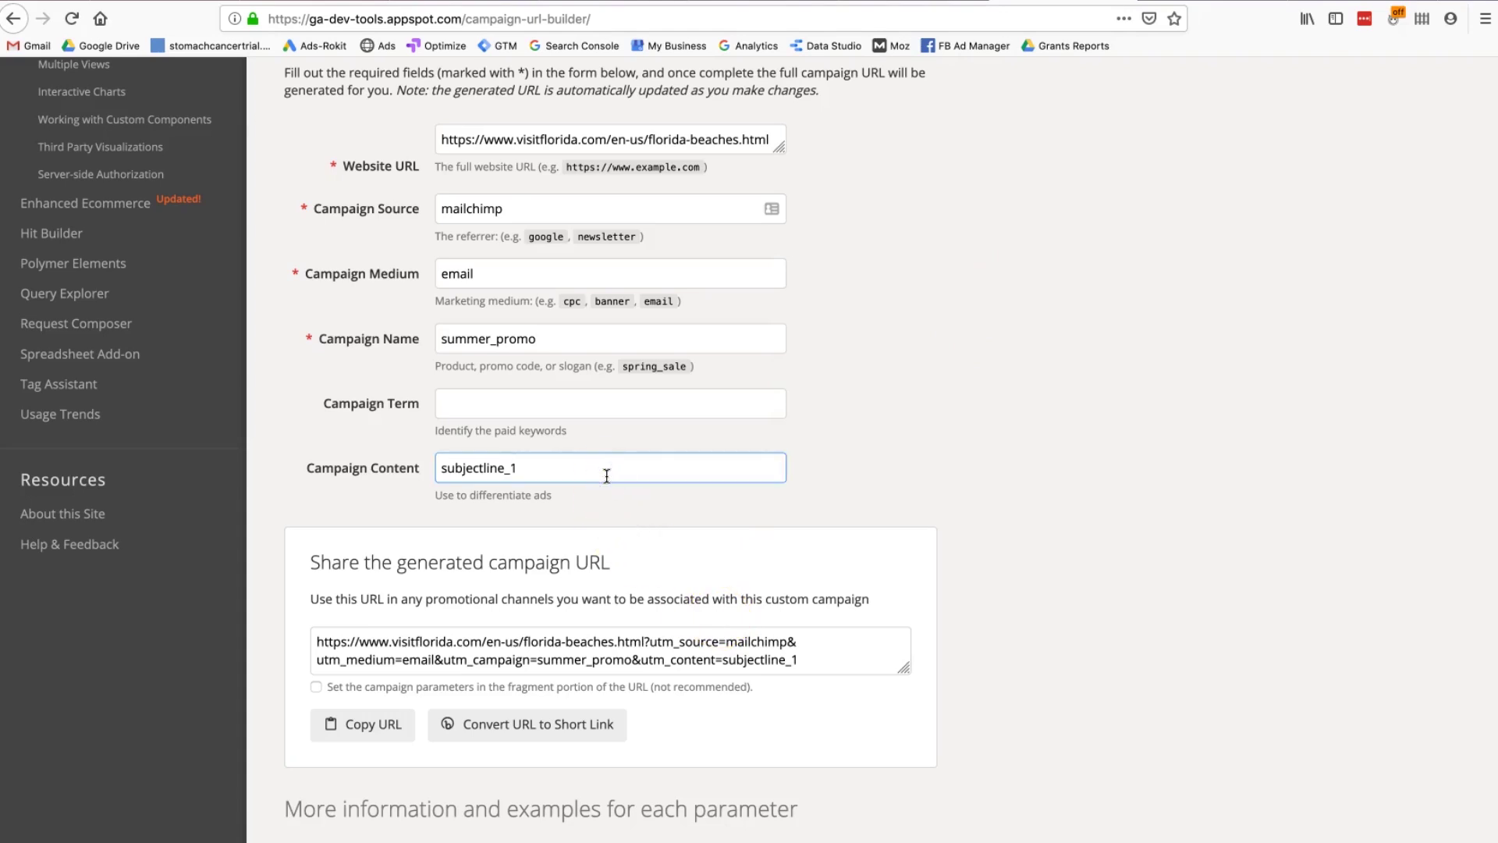
pyautogui.press('BackSpace')
pyautogui.press('BackSpace')
pyautogui.write('_2')
pyautogui.click(364, 727)
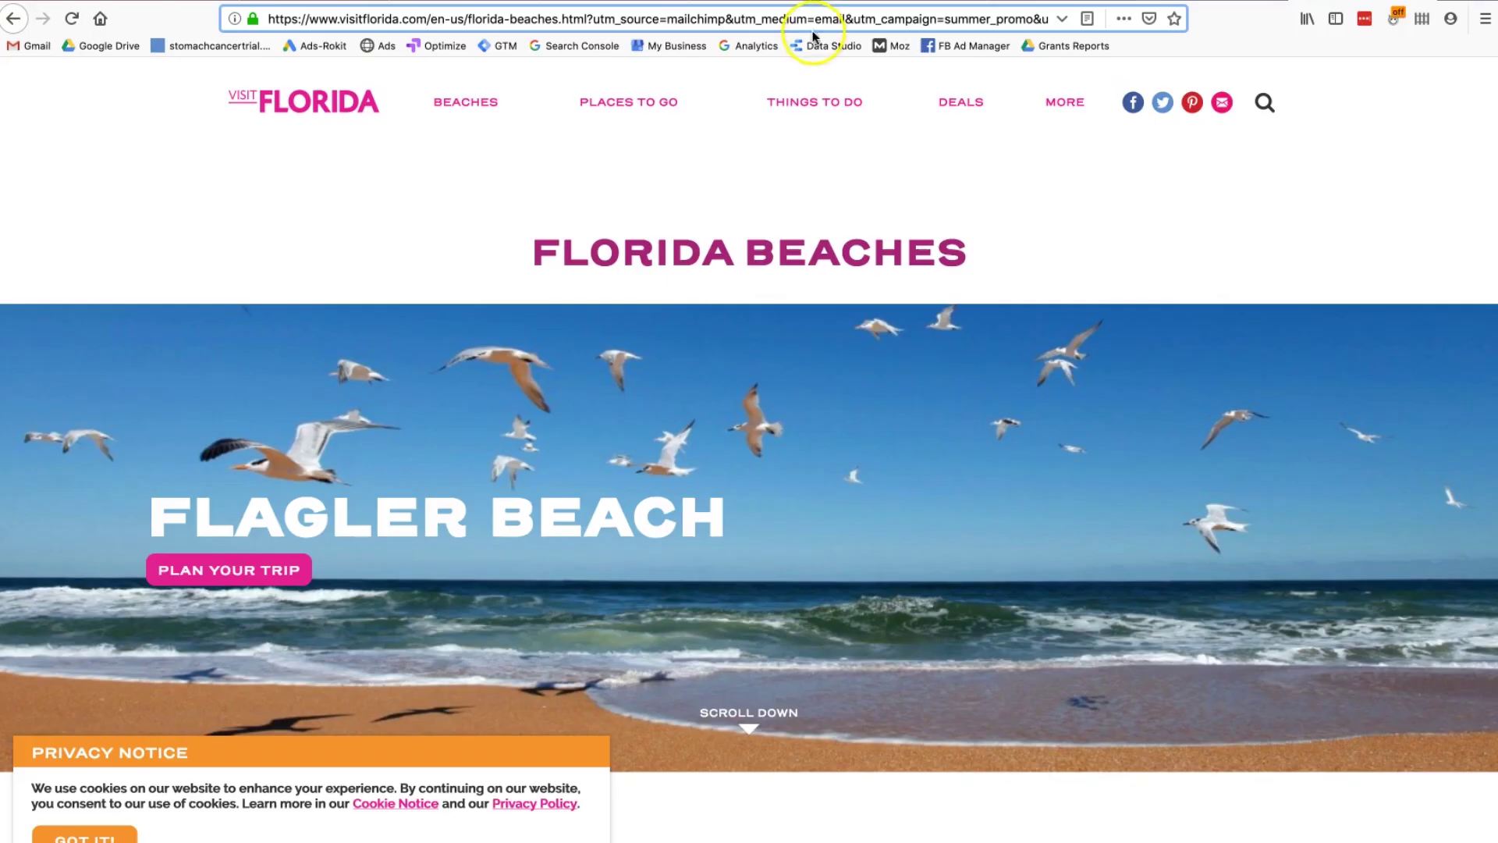
# Step: Reload the tagged Florida Beaches page, and return to the Campaign URL Builder to review the campaign content and generated URL
pyautogui.press('Return')
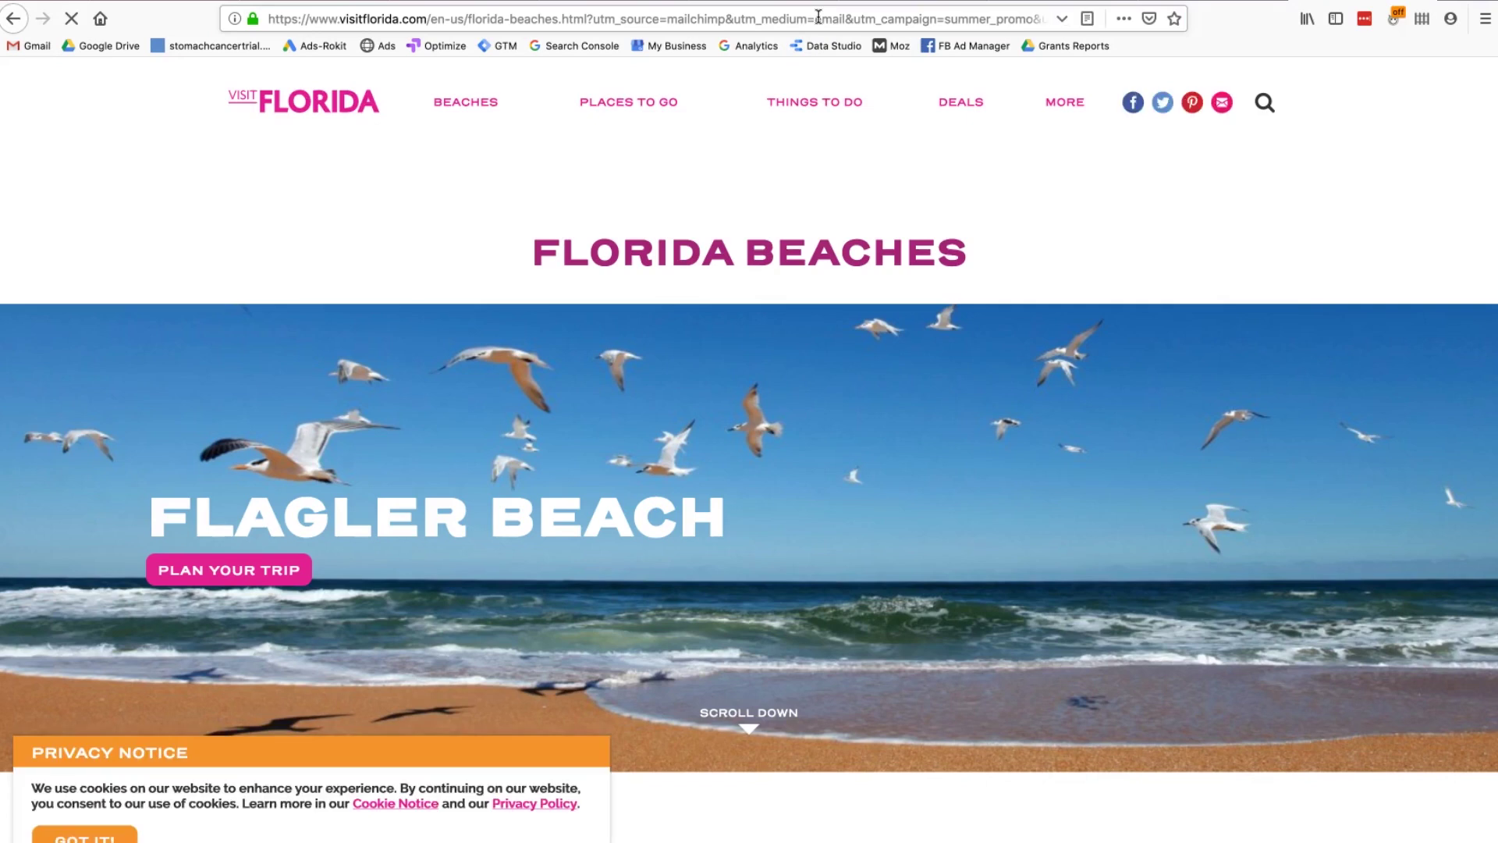
pyautogui.hotkey('alt', 'Left')
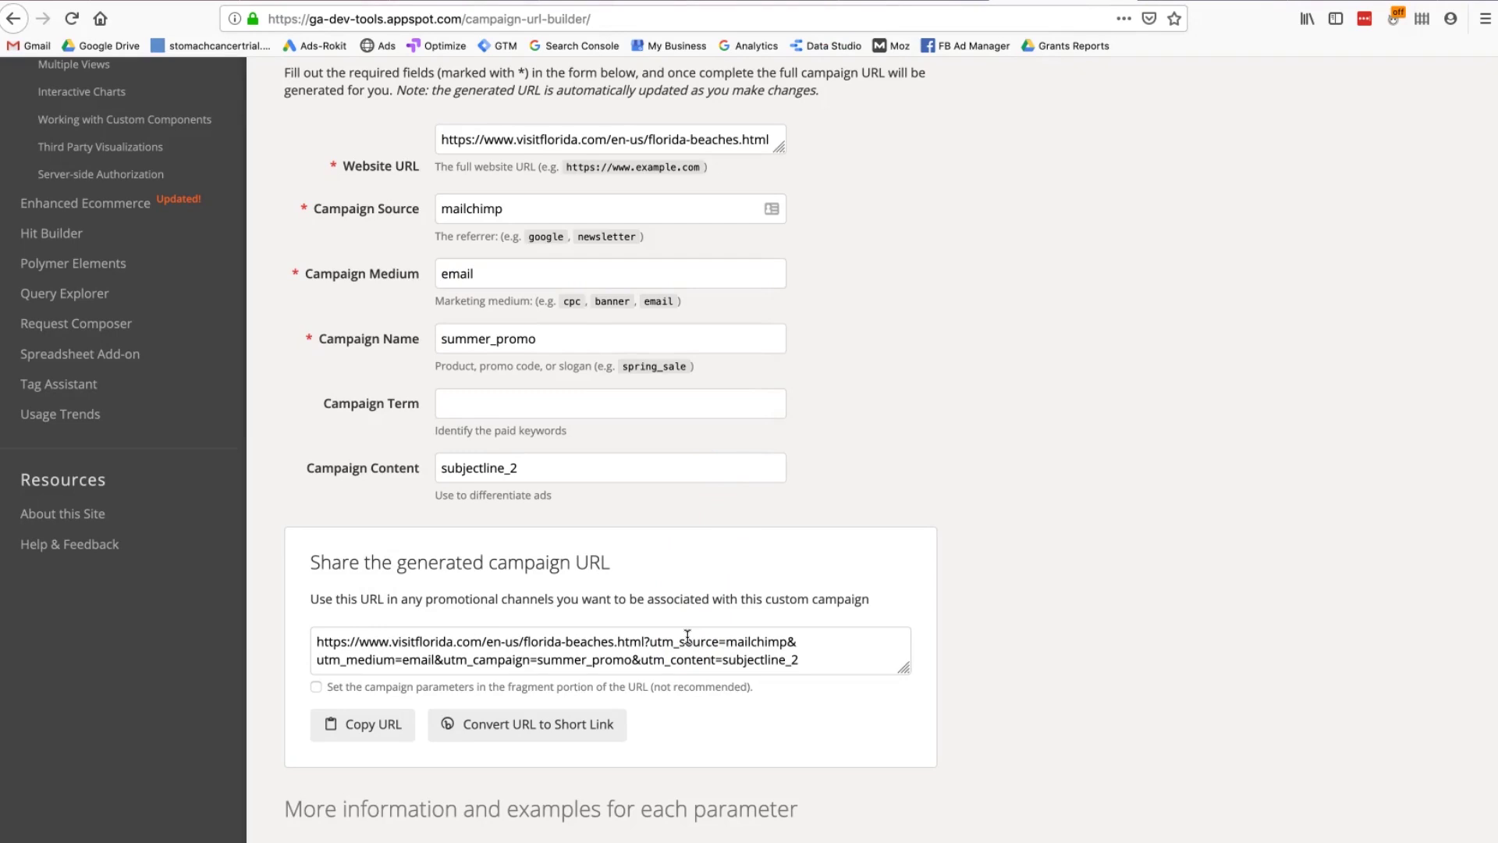
pyautogui.doubleClick(470, 467)
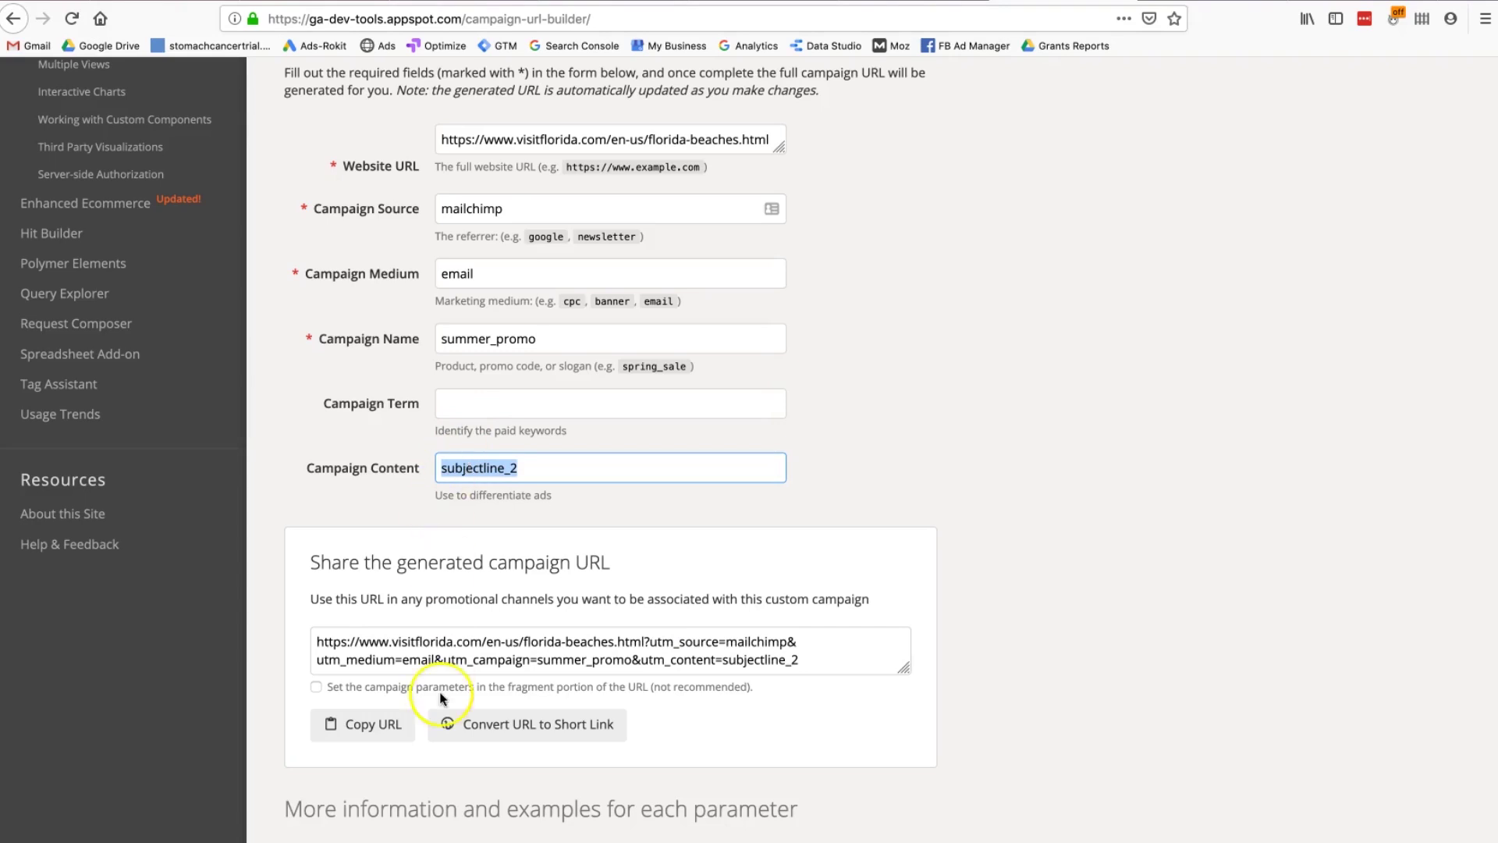
pyautogui.click(466, 643)
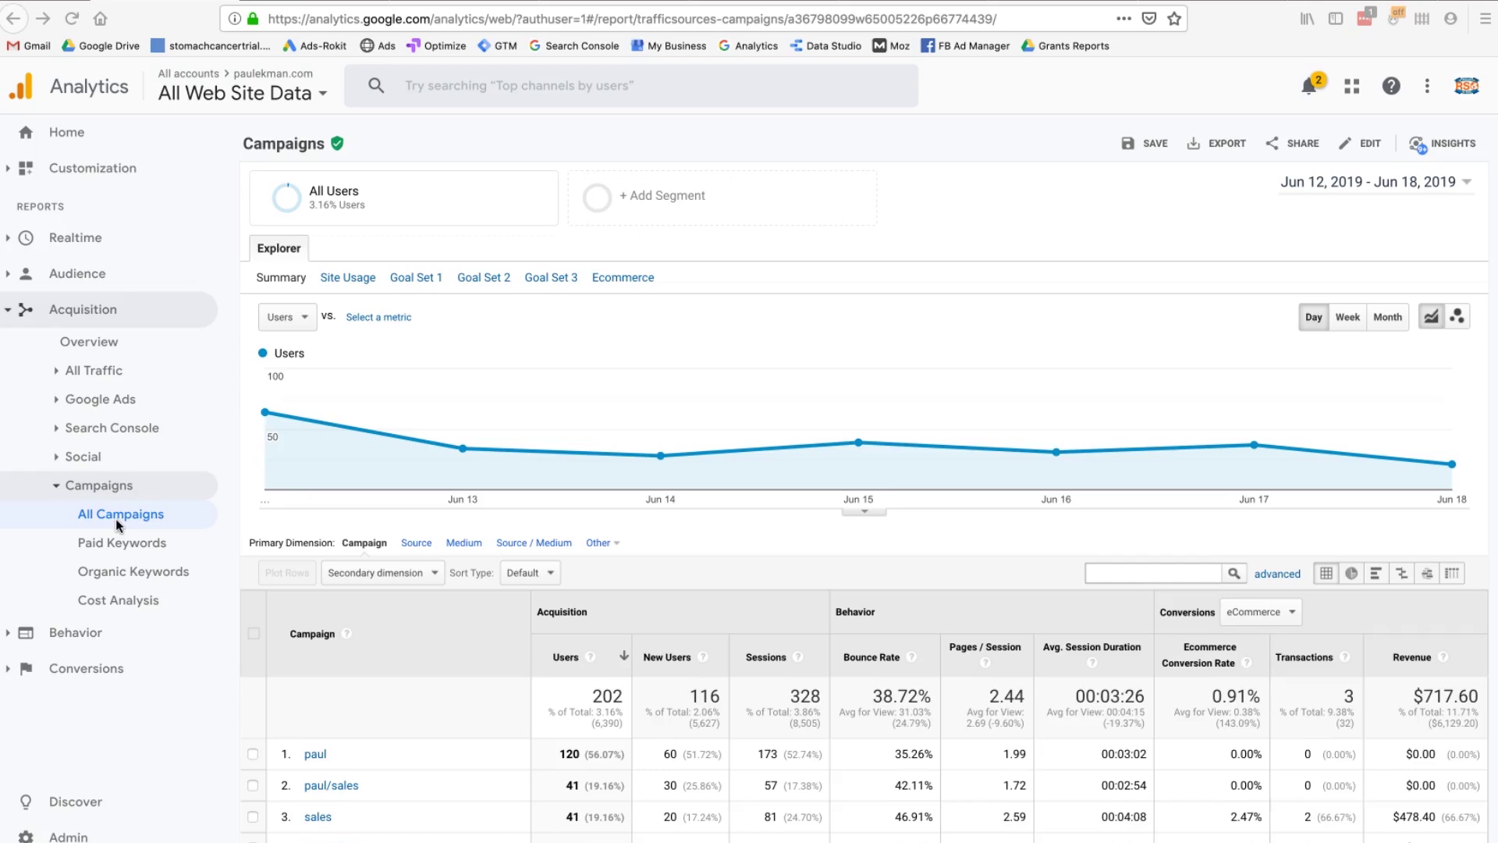
# Step: In the Google Analytics All Campaigns report, set the primary dimension to Source / Medium and drill into mailchimp_May29.19 / email
pyautogui.click(504, 543)
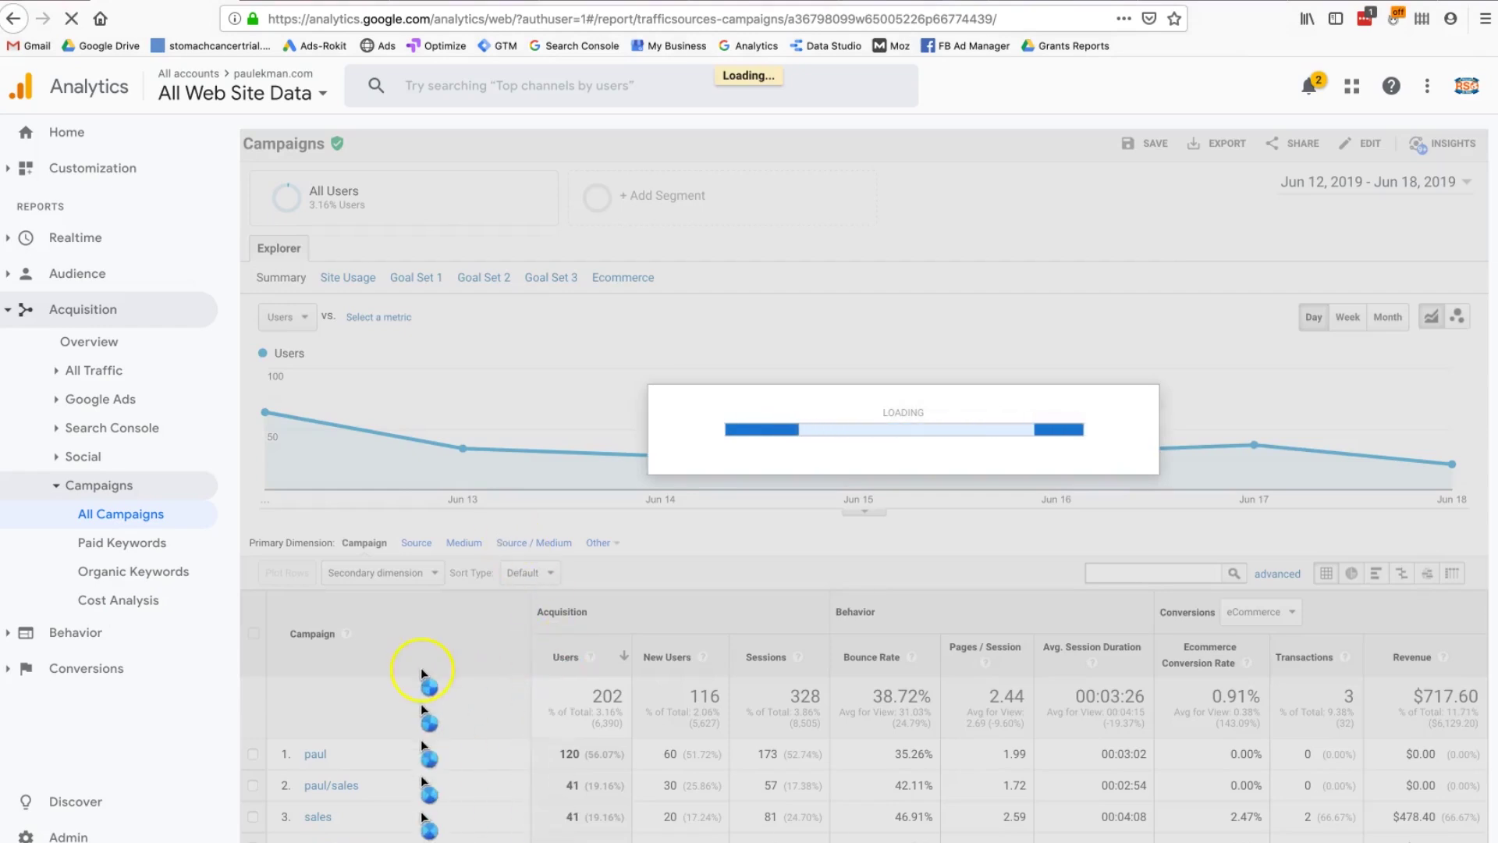
pyautogui.scroll(-3, 405, 687)
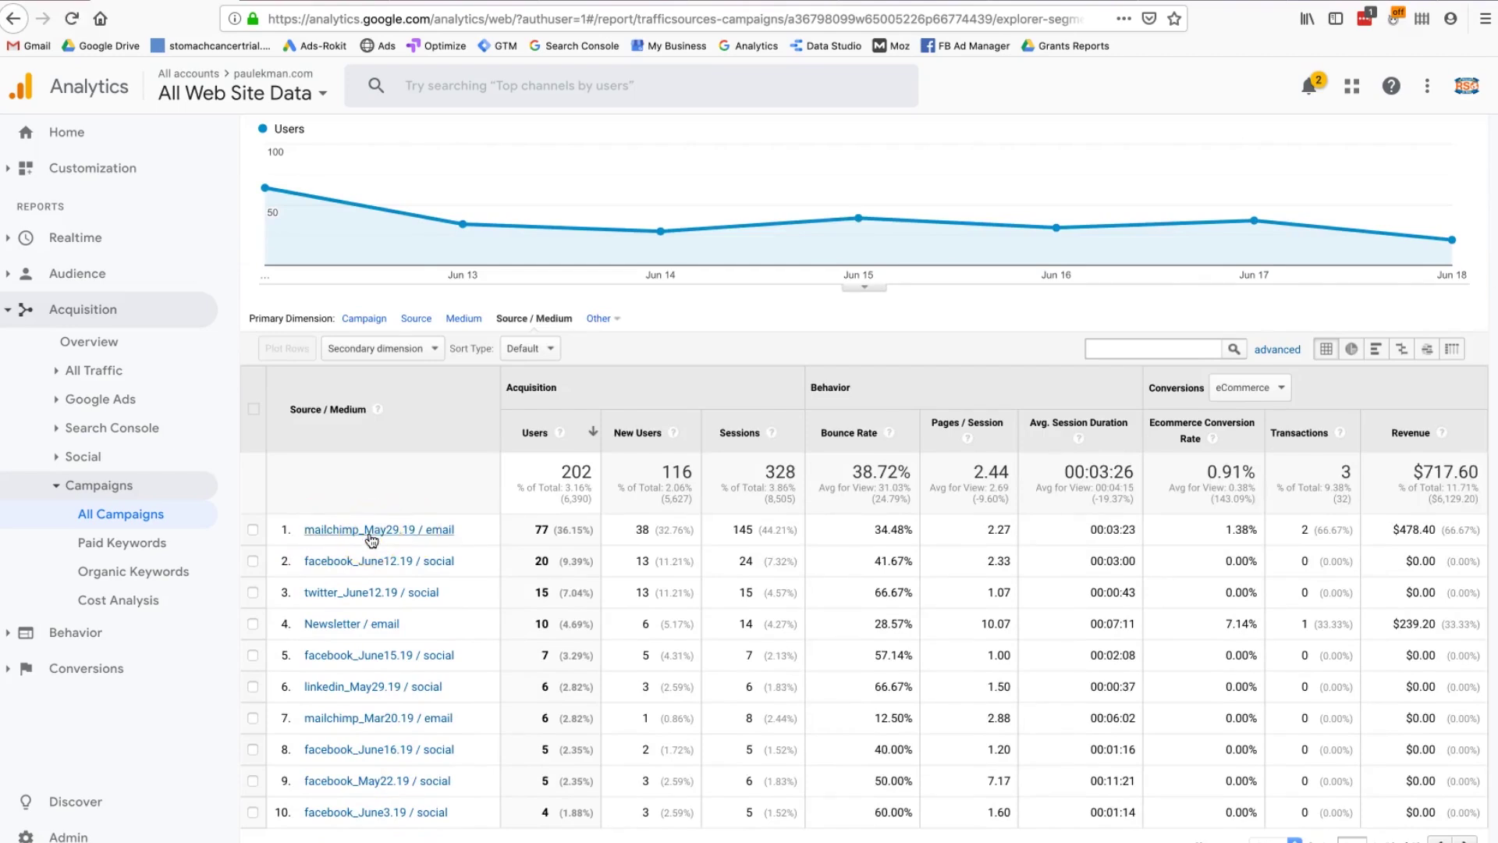
pyautogui.click(445, 538)
pyautogui.click(414, 531)
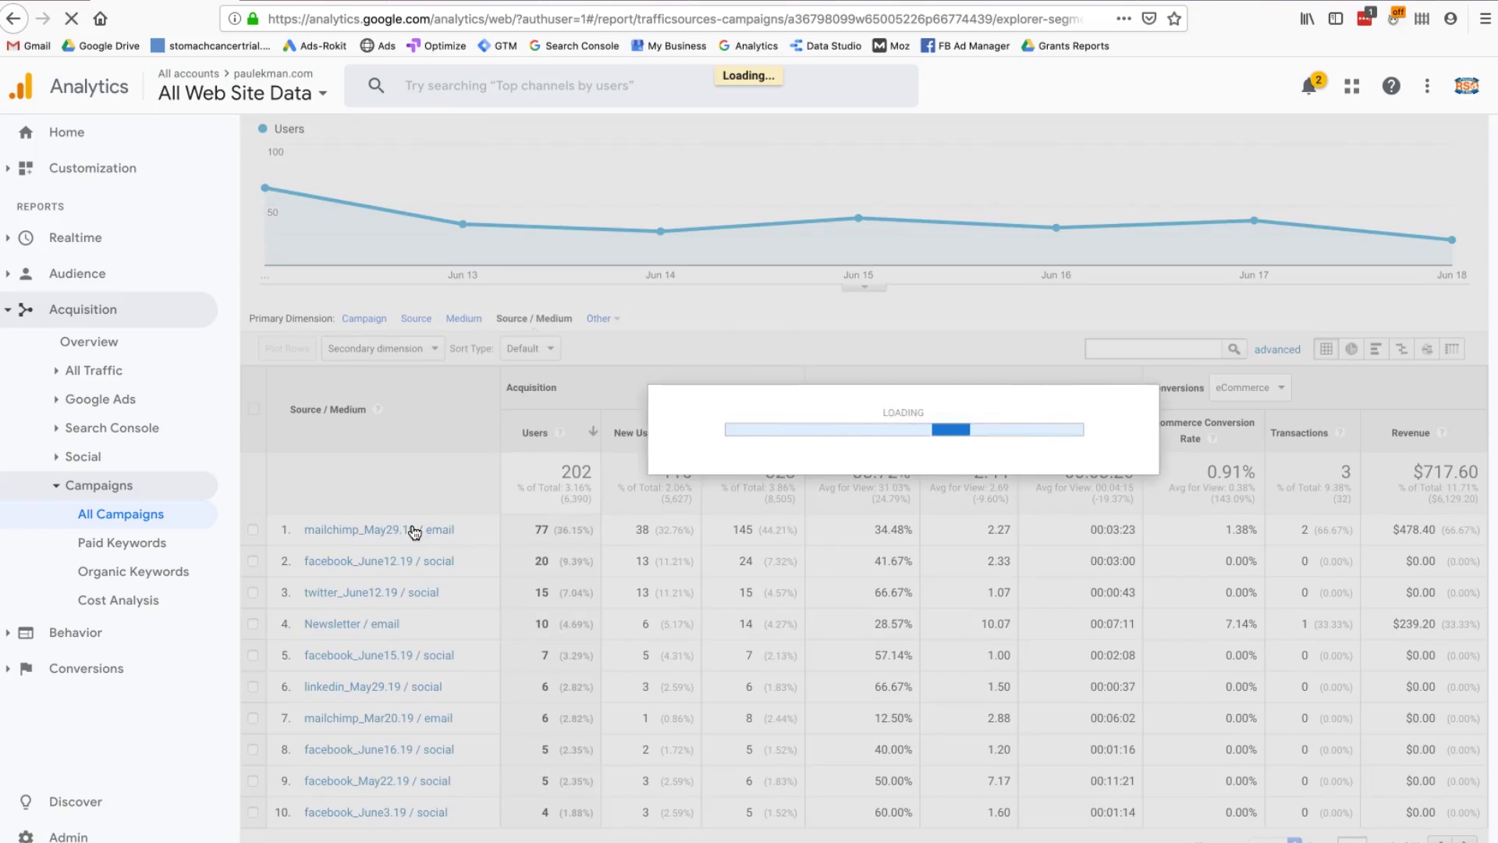
# Step: Add Campaign as the secondary dimension and examine the campaign names for the mailchimp_May29.19 / email source
pyautogui.click(401, 584)
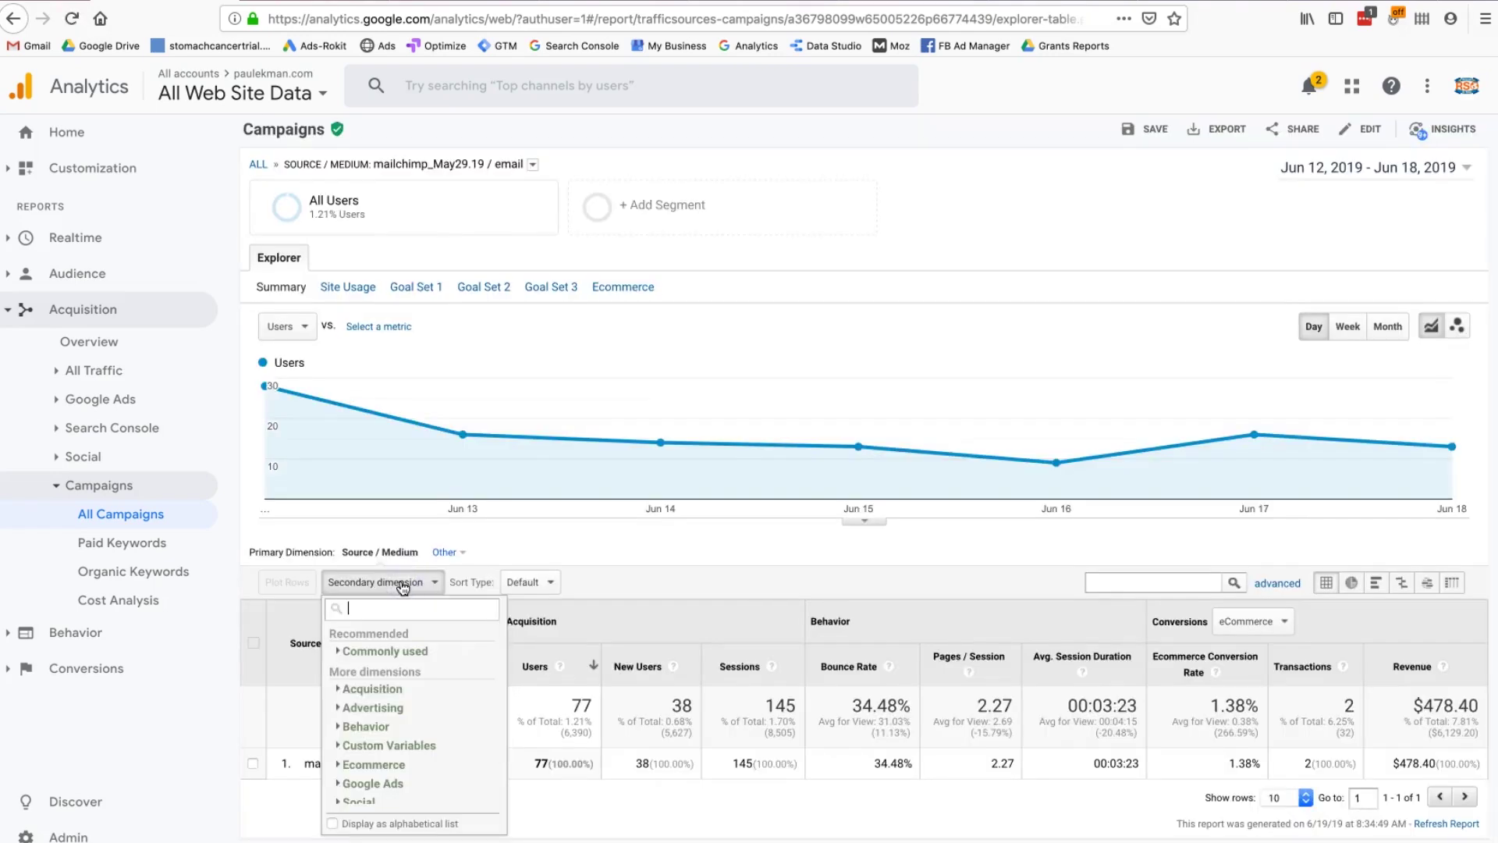
pyautogui.click(368, 668)
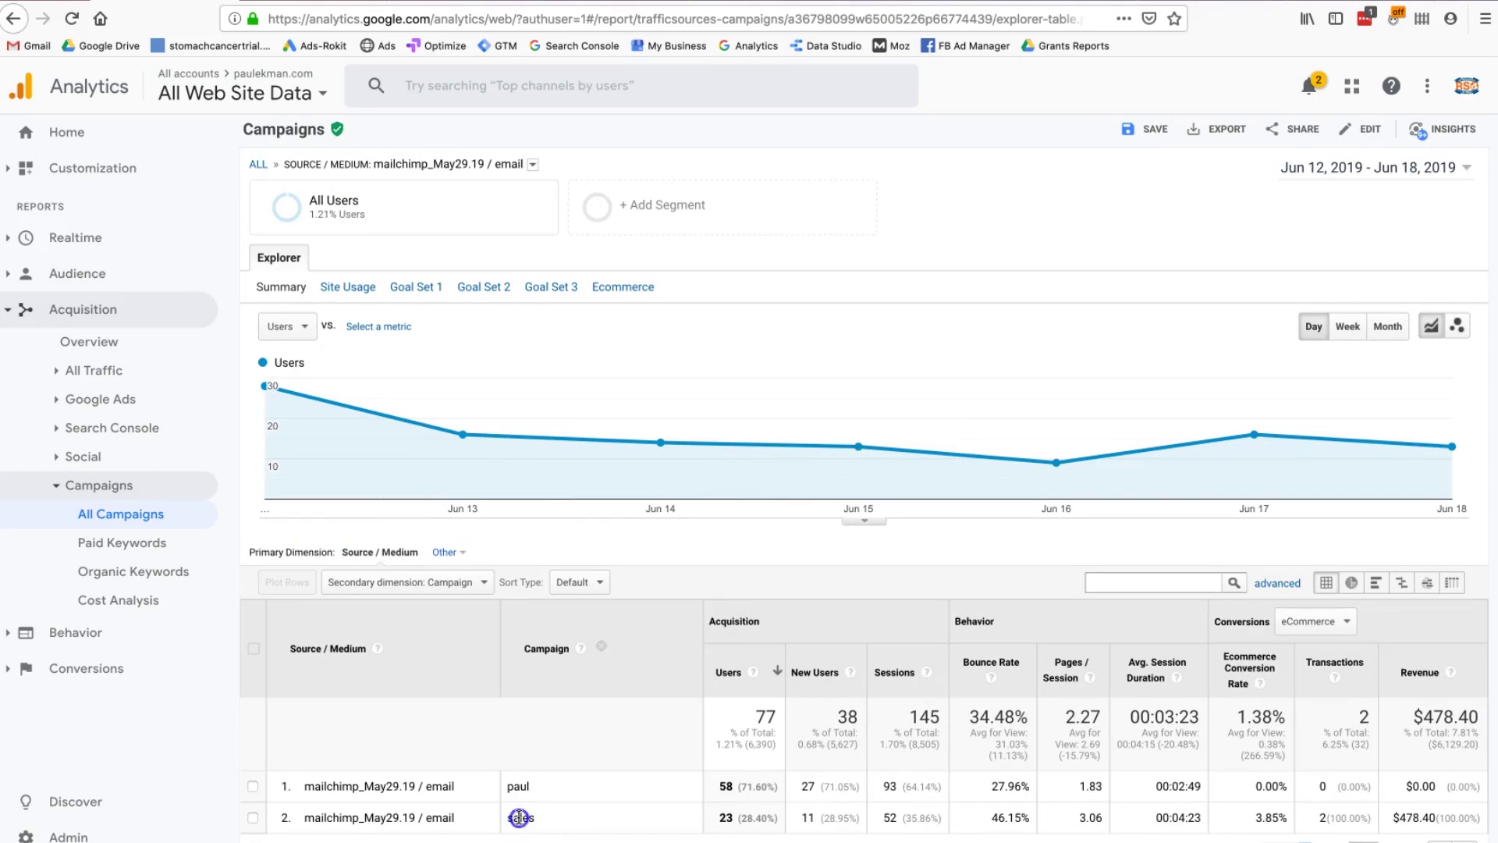
pyautogui.doubleClick(519, 817)
# Step: Change the report's primary dimension to Ad Content
pyautogui.click(453, 553)
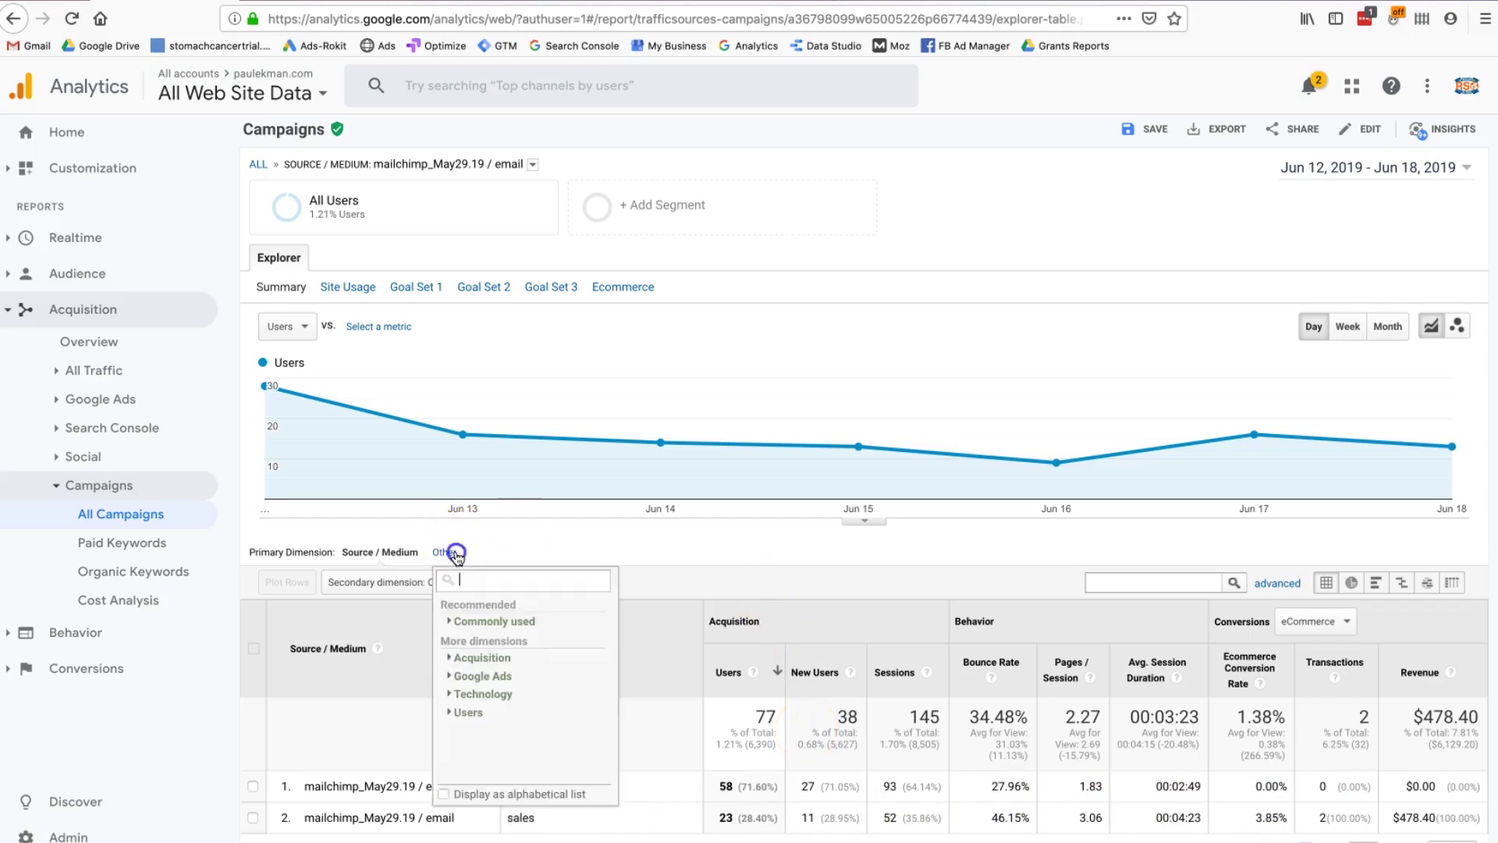
pyautogui.write('camp')
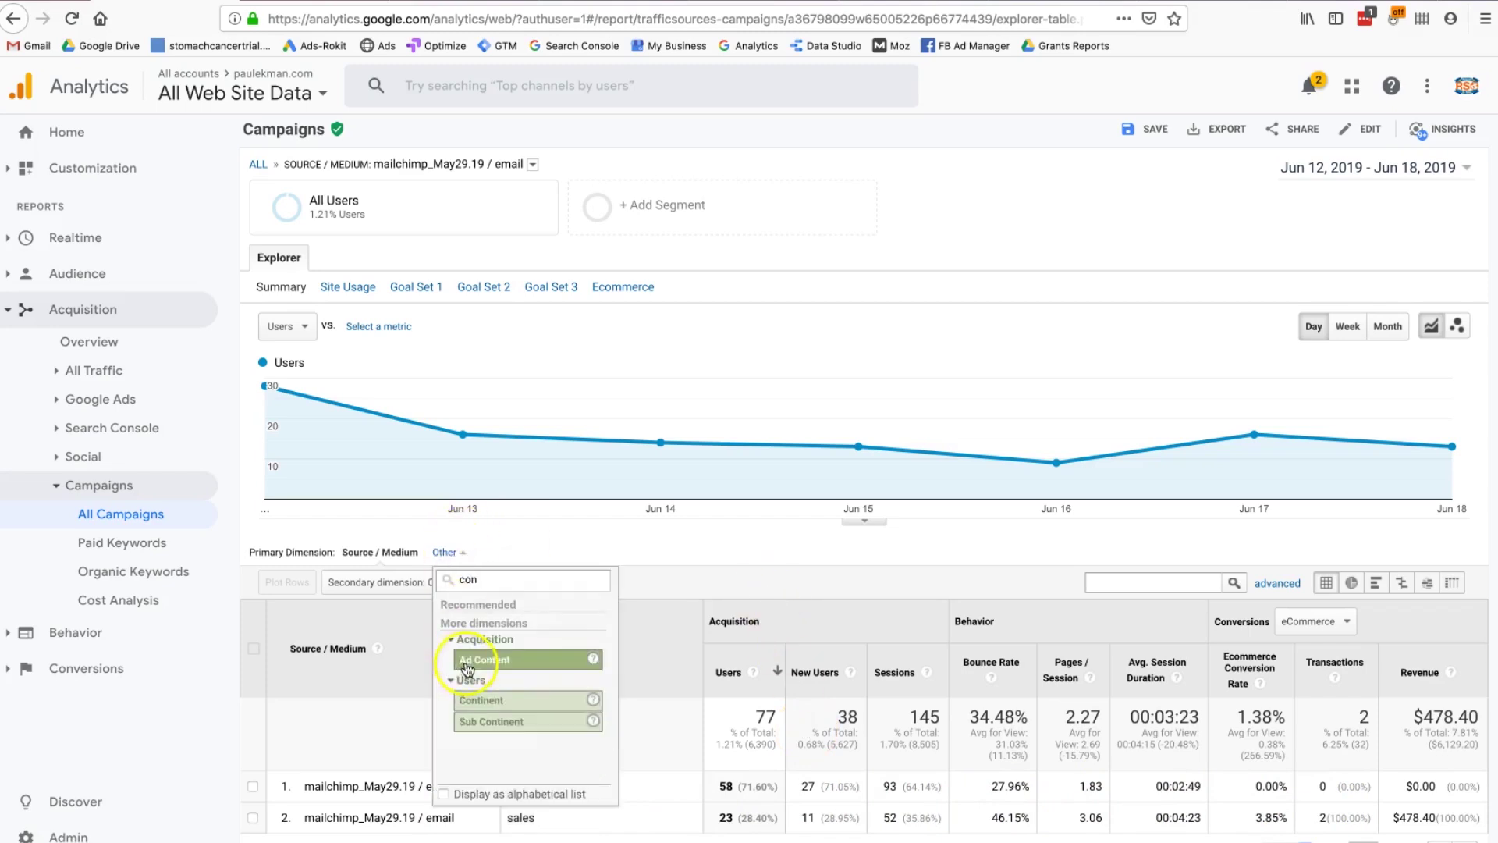
pyautogui.click(467, 663)
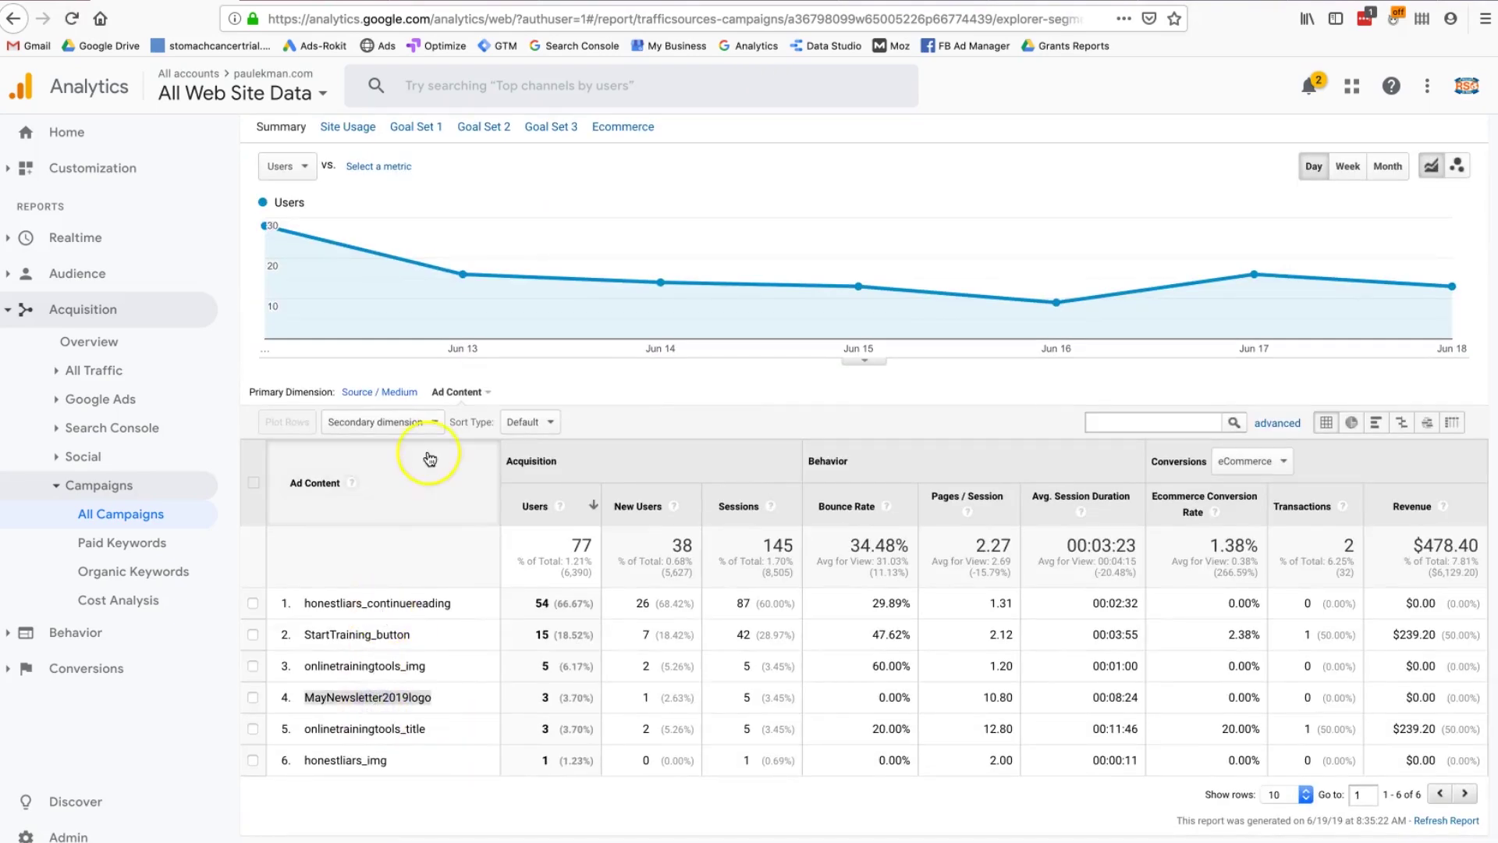
# Step: Add Source / Medium as the secondary dimension and check the source shown beside each ad content entry
pyautogui.click(404, 425)
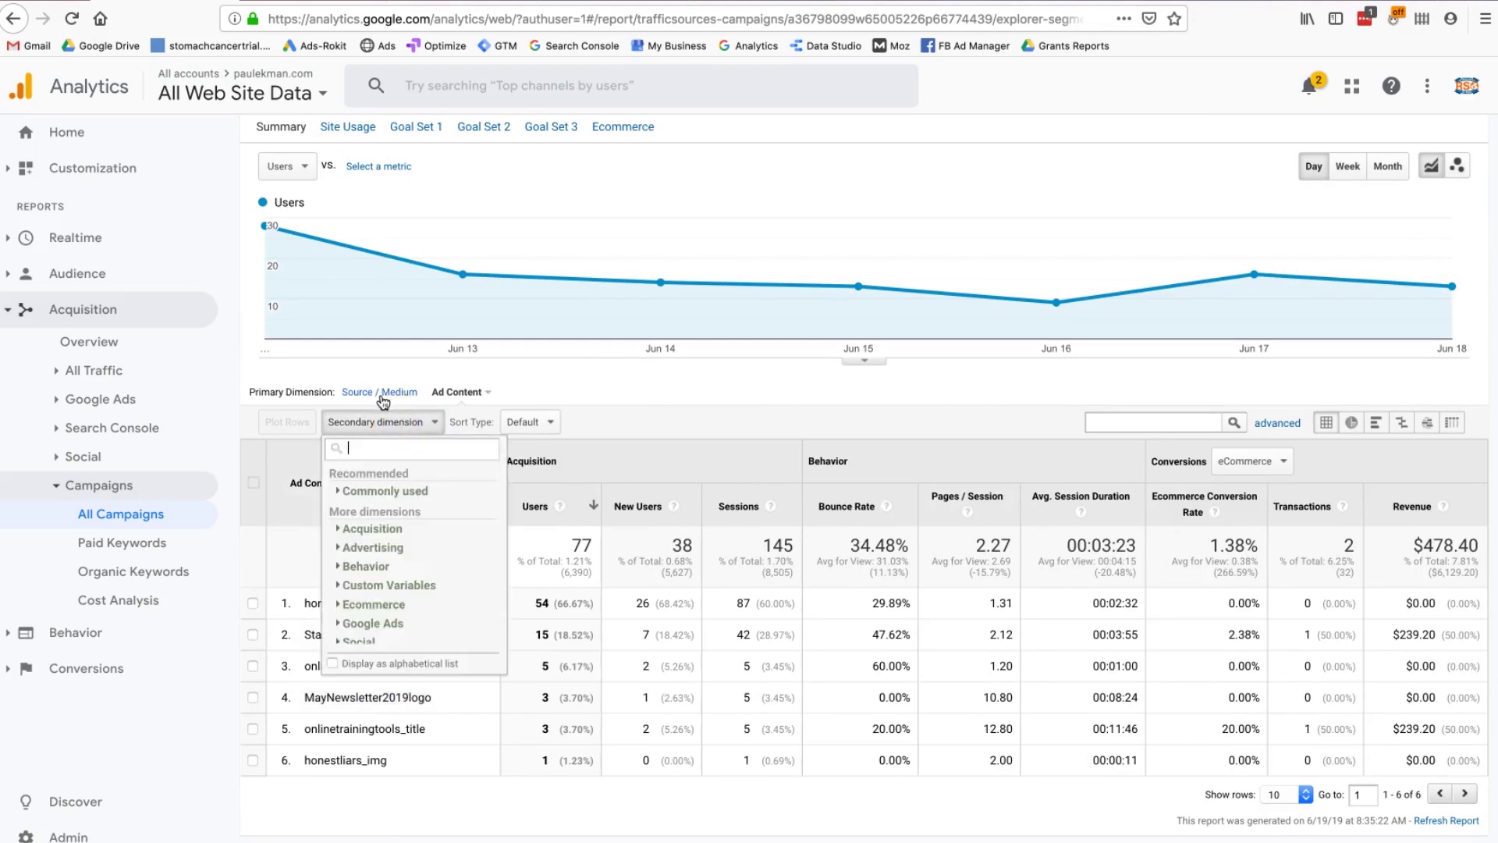
pyautogui.write('source')
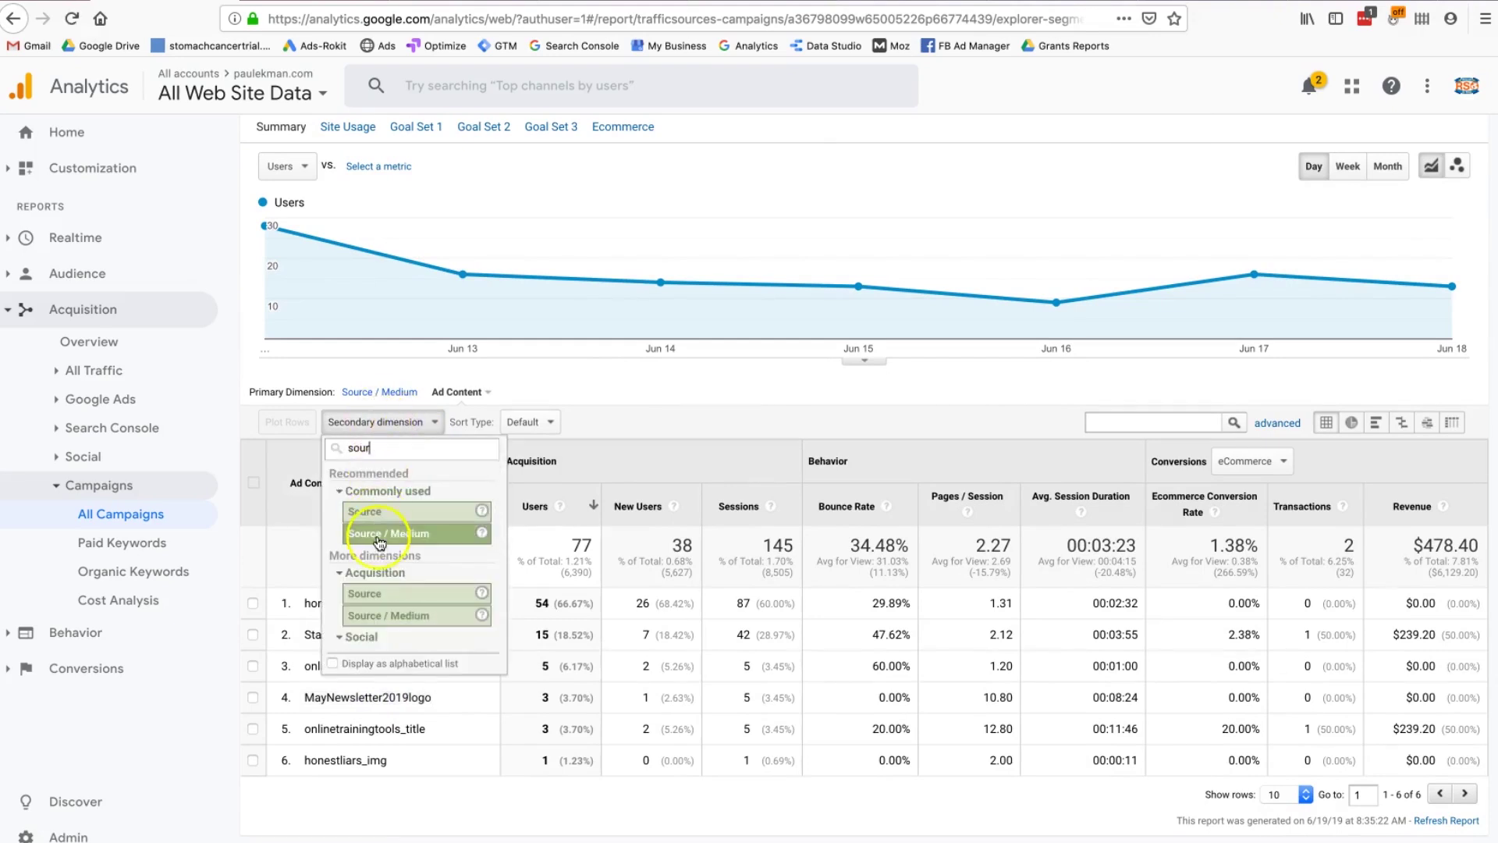
pyautogui.click(380, 549)
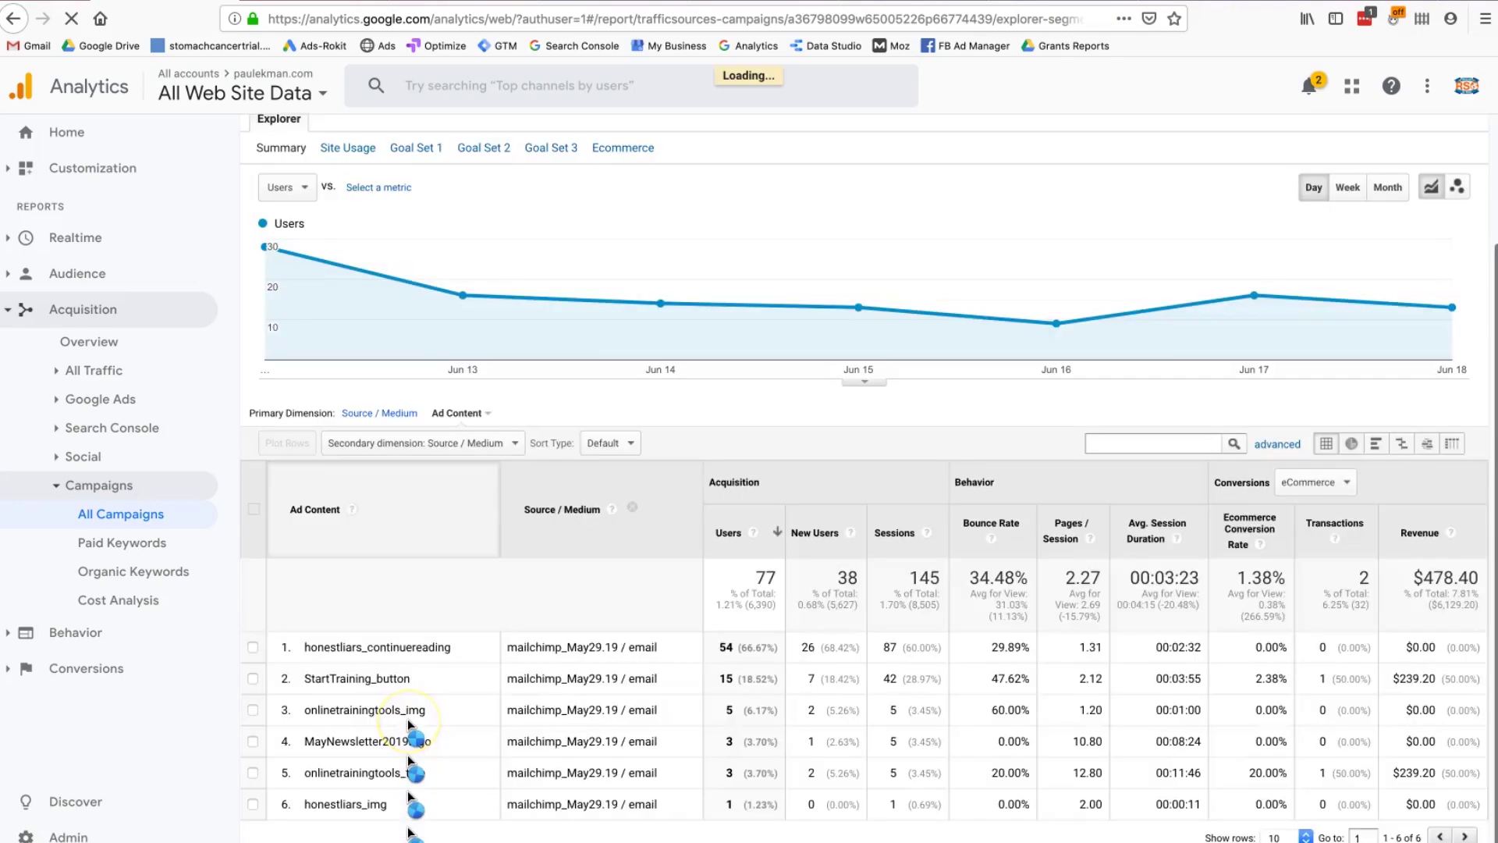
pyautogui.click(611, 652)
pyautogui.moveTo(567, 648); pyautogui.dragTo(676, 656)
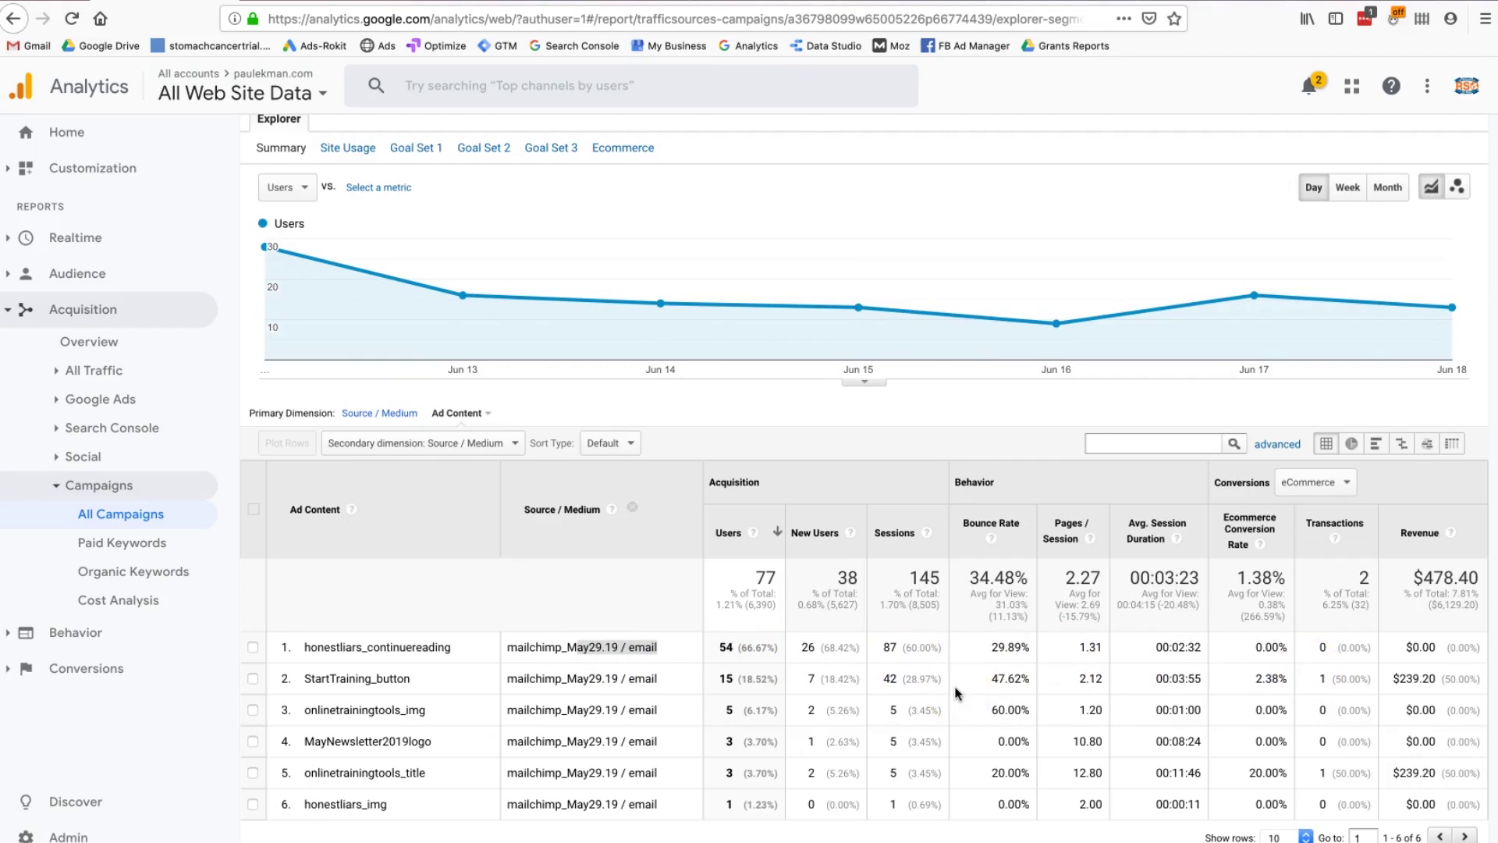
# Step: Switch back to the Campaign URL Builder and review the website URL, campaign source and campaign medium entries
pyautogui.click(1017, 2)
pyautogui.scroll(5, 971, 384)
pyautogui.click(743, 341)
pyautogui.click(743, 343)
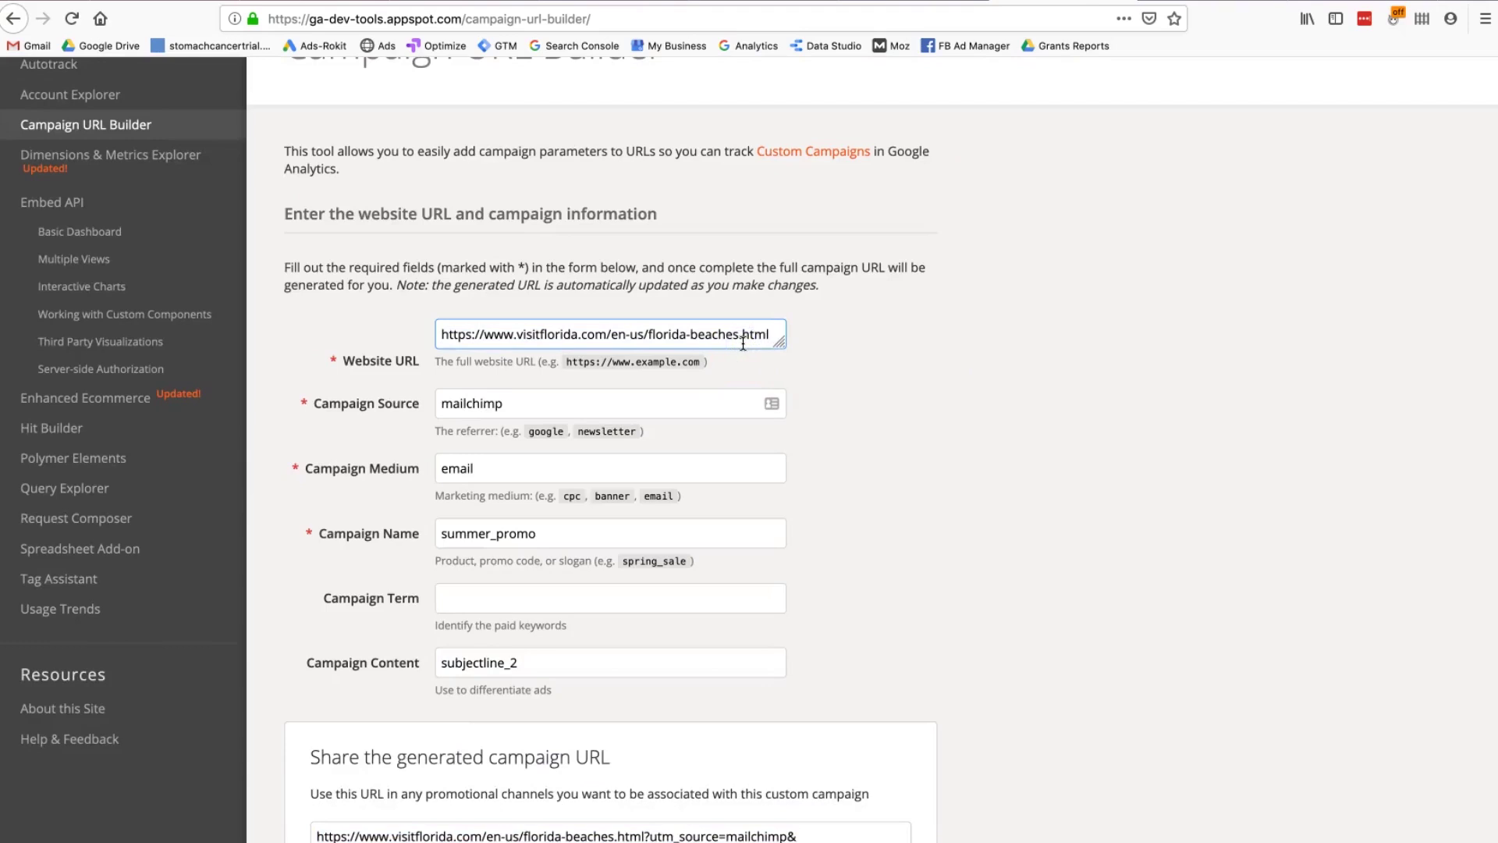
pyautogui.click(729, 401)
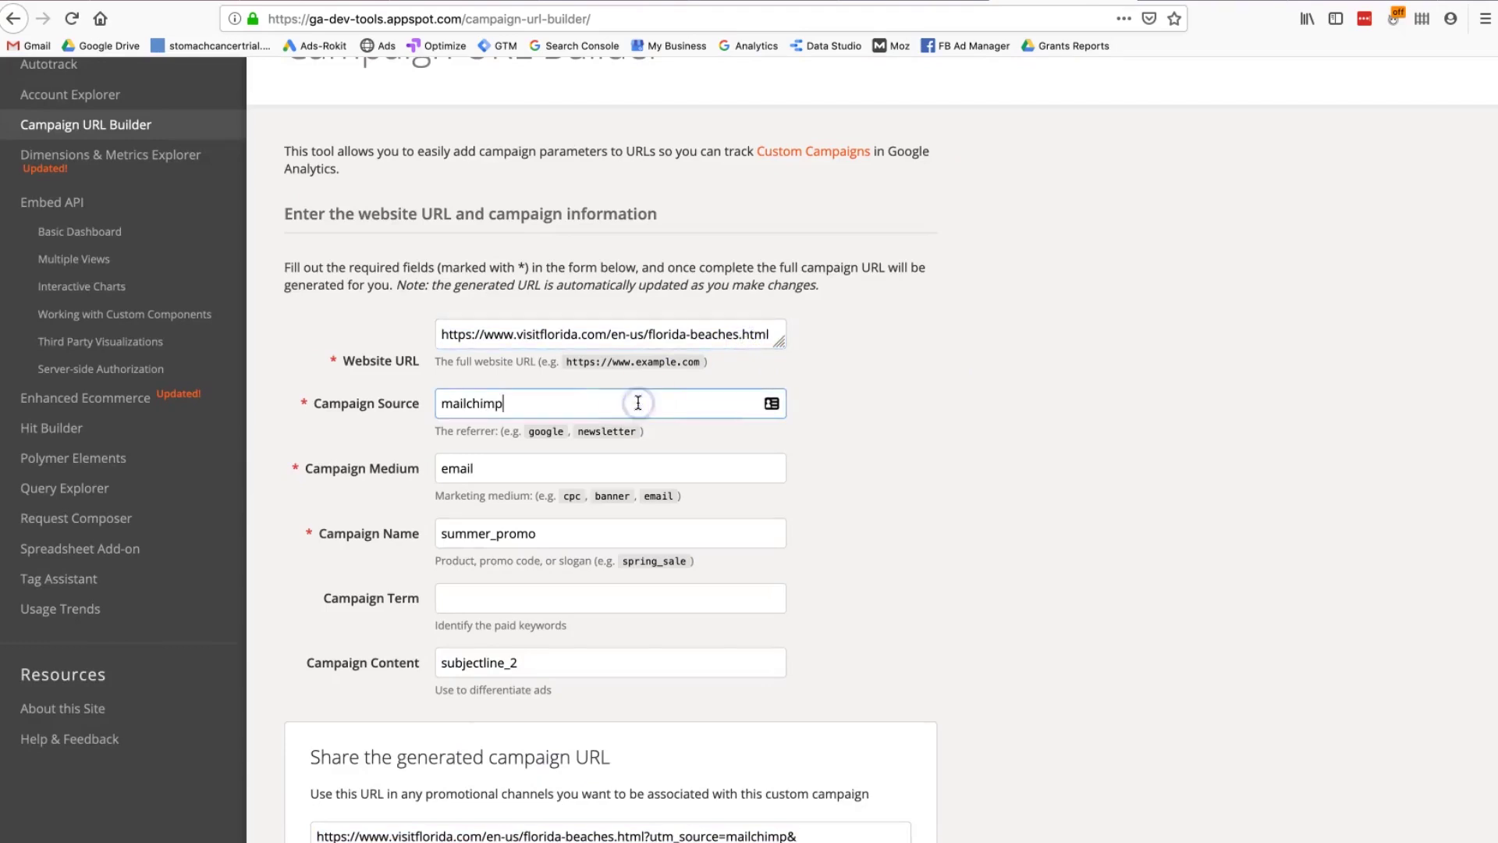
pyautogui.click(657, 338)
pyautogui.click(583, 403)
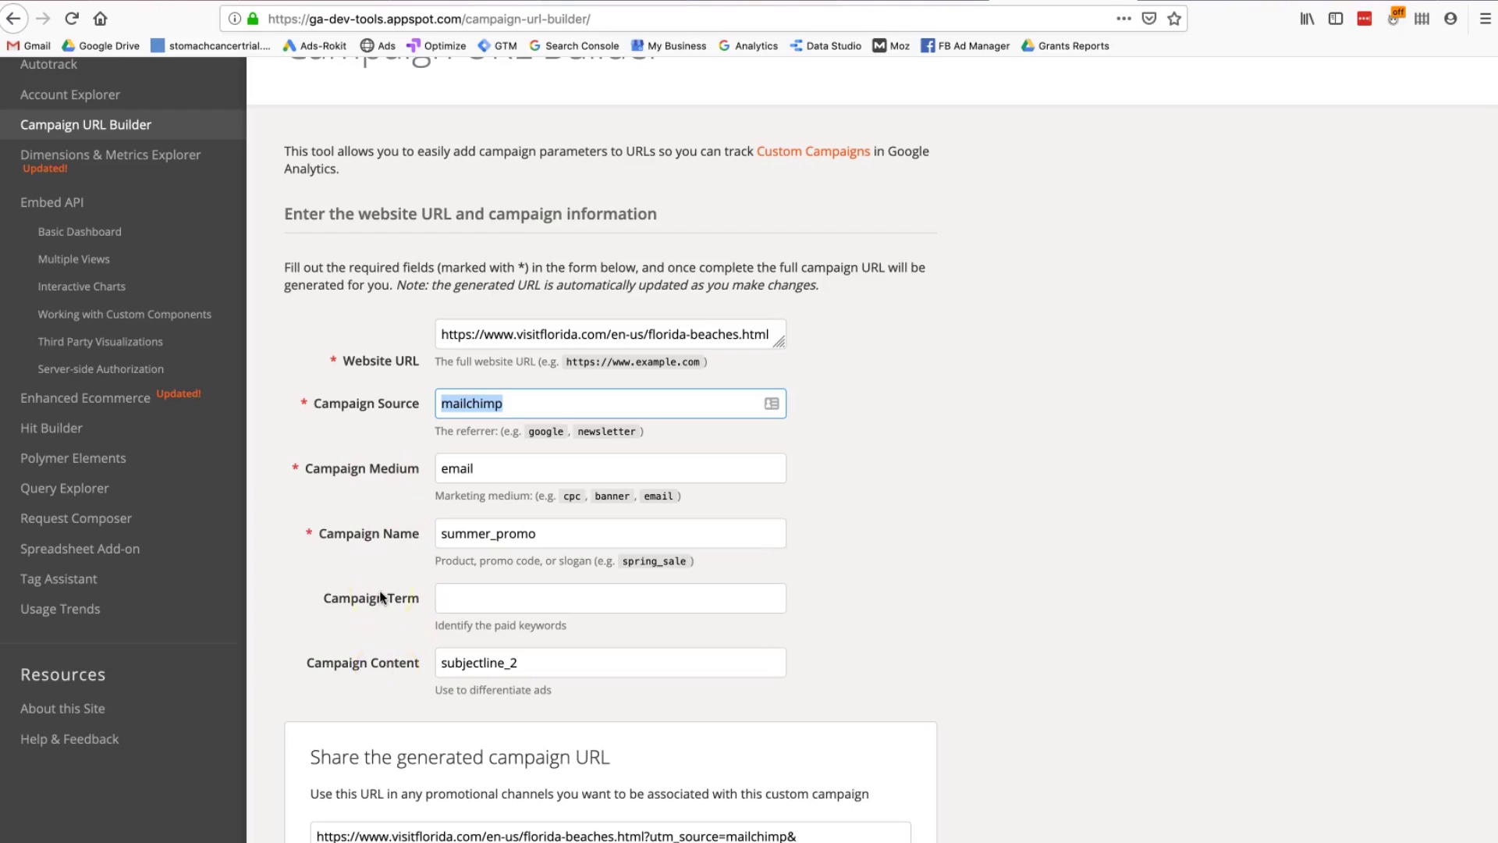
pyautogui.click(628, 466)
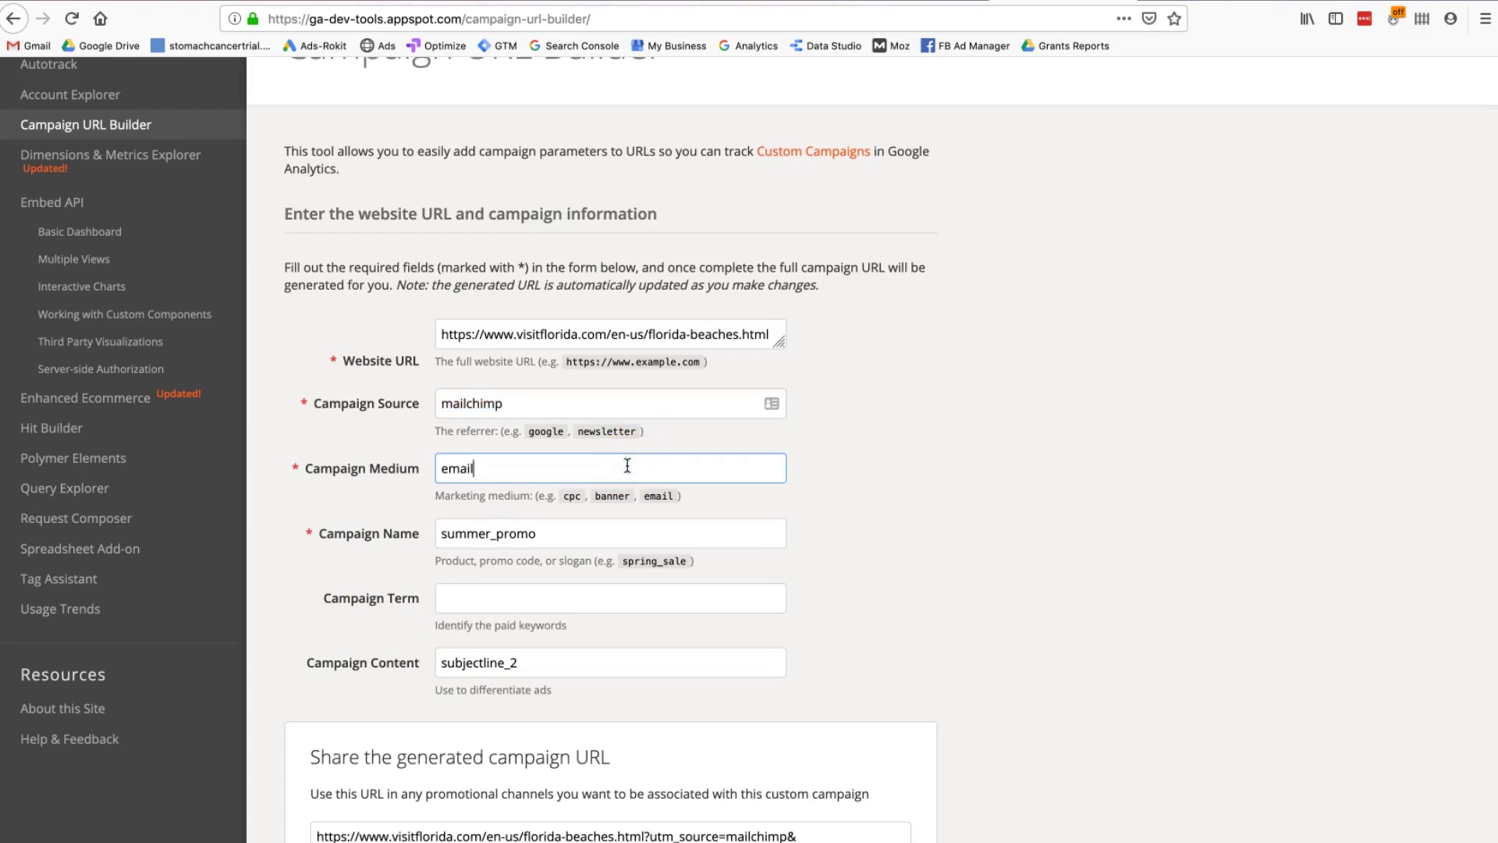
# Step: Review the generated campaign URL for subjectline_2 and copy it
pyautogui.scroll(-5, 628, 466)
pyautogui.click(603, 675)
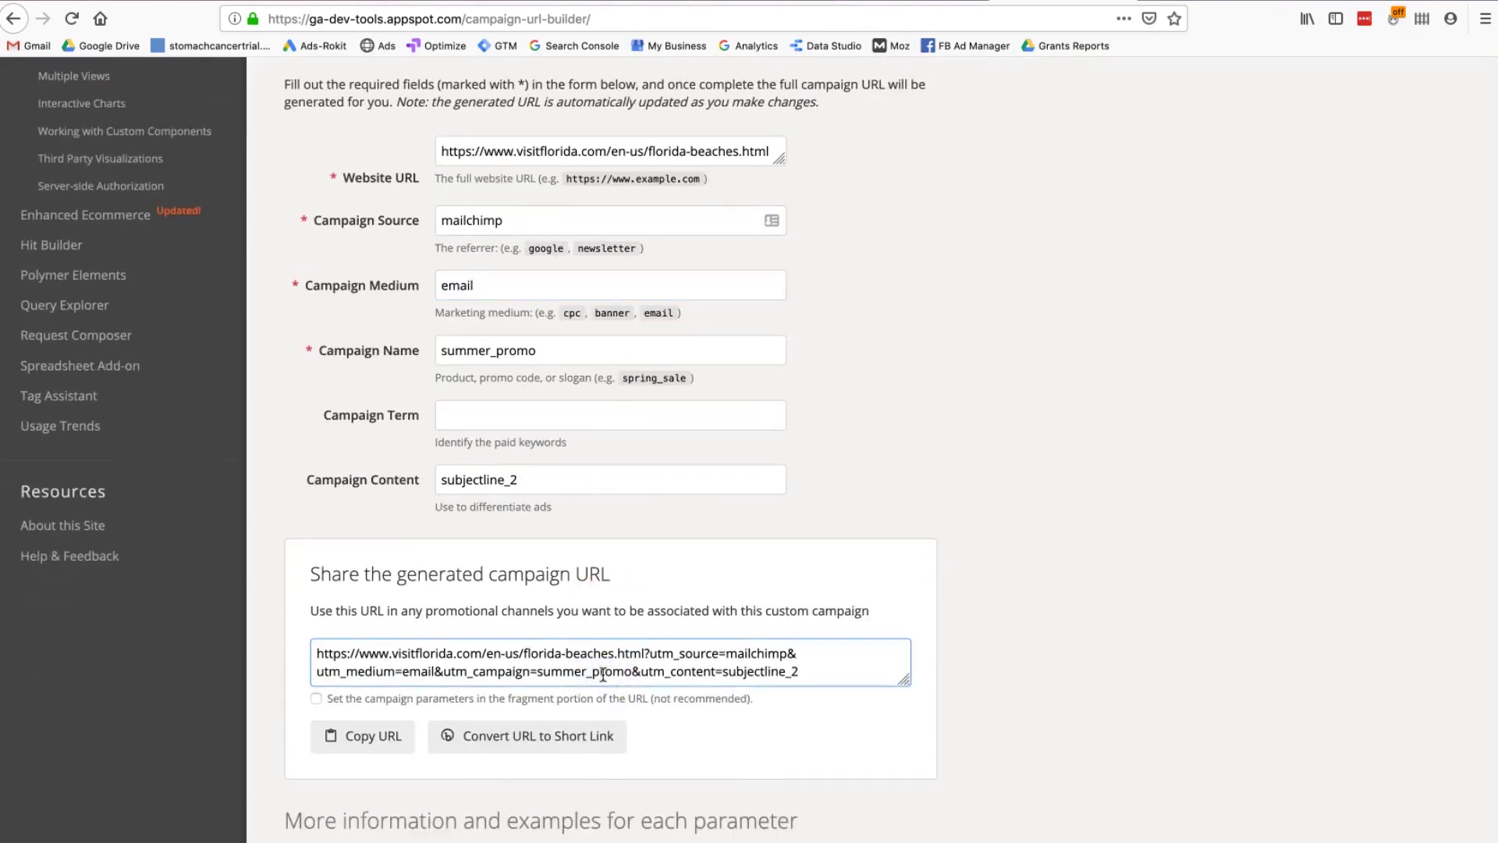
pyautogui.click(361, 734)
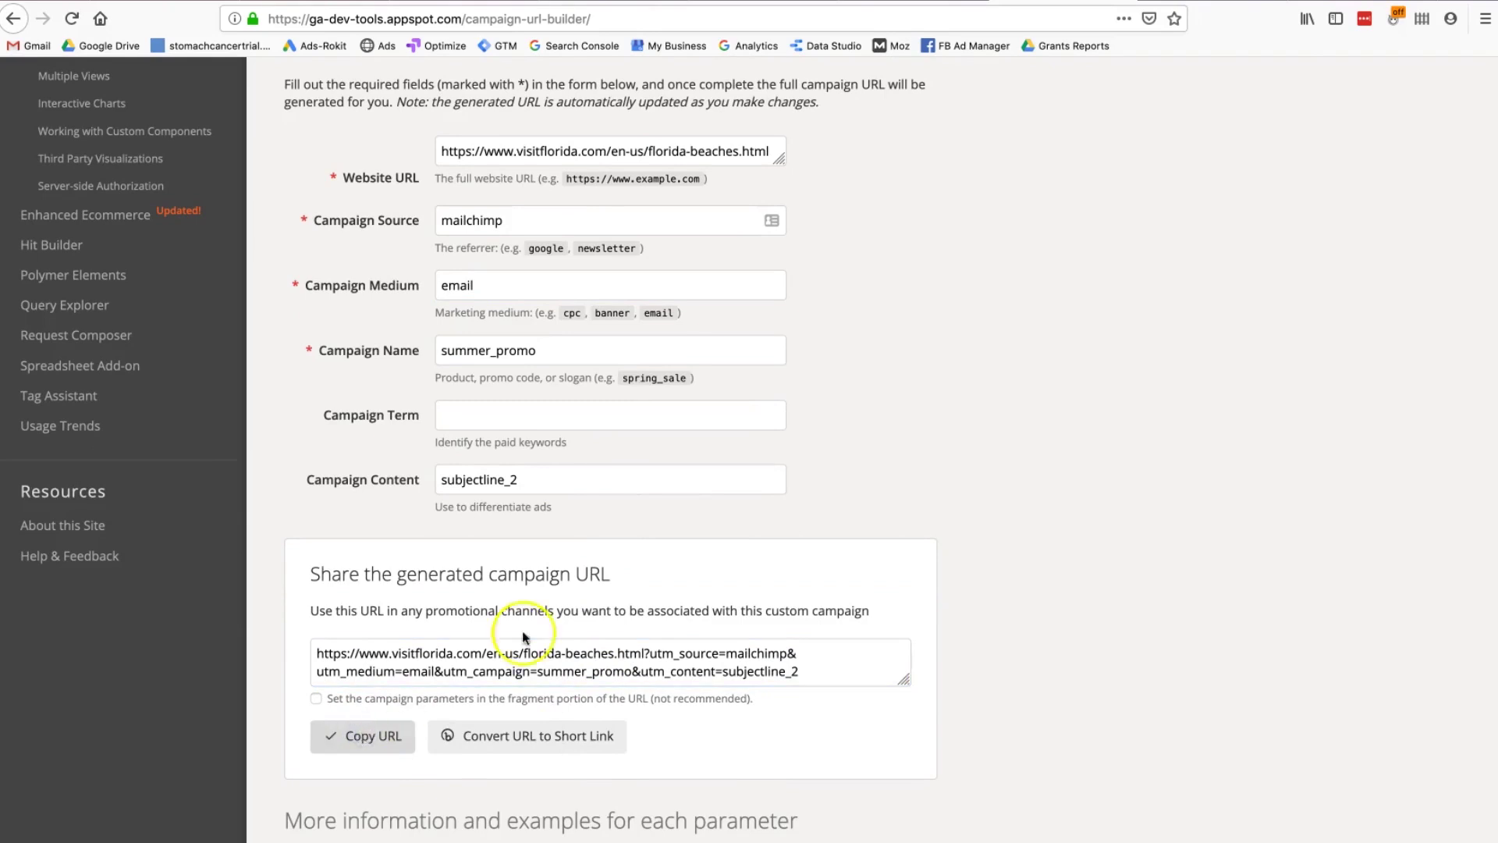
pyautogui.click(560, 610)
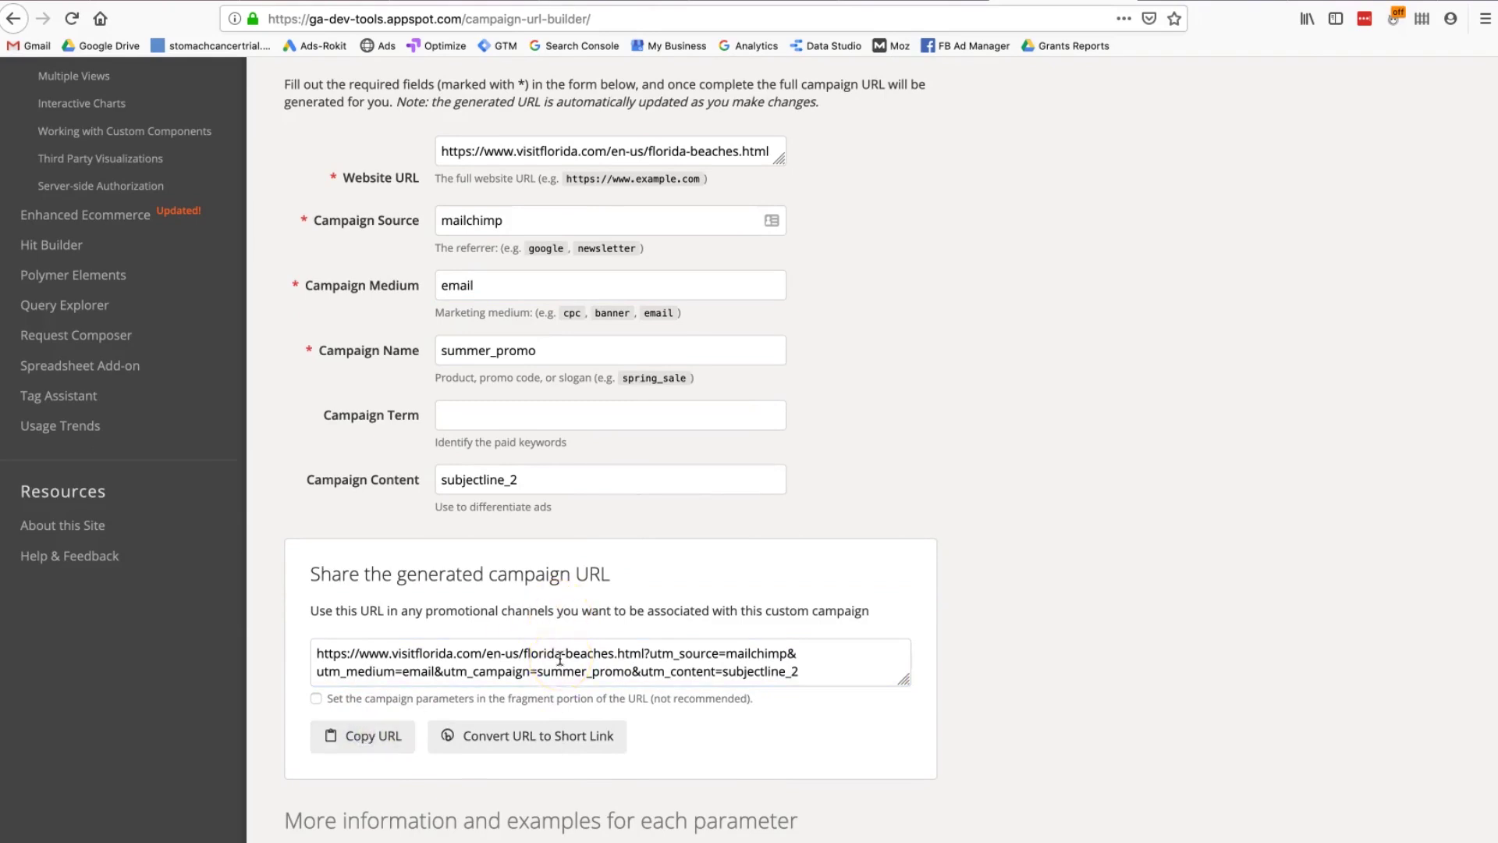
# Step: Switch back to the Google Analytics campaign report and review the ad content entries with their source / medium
pyautogui.click(910, 311)
pyautogui.click(98, 7)
pyautogui.click(431, 629)
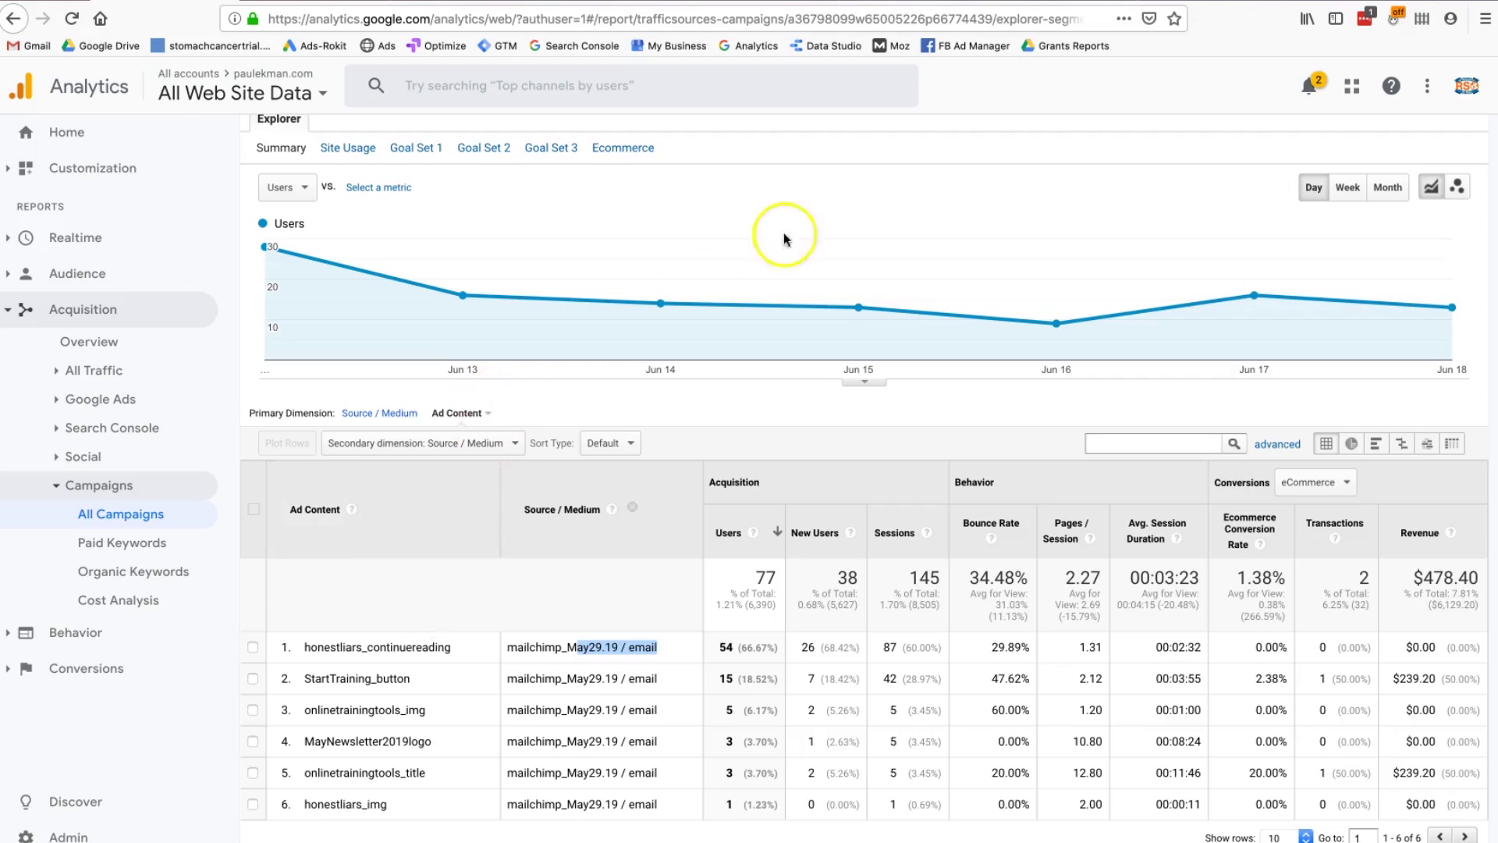
pyautogui.click(1025, 2)
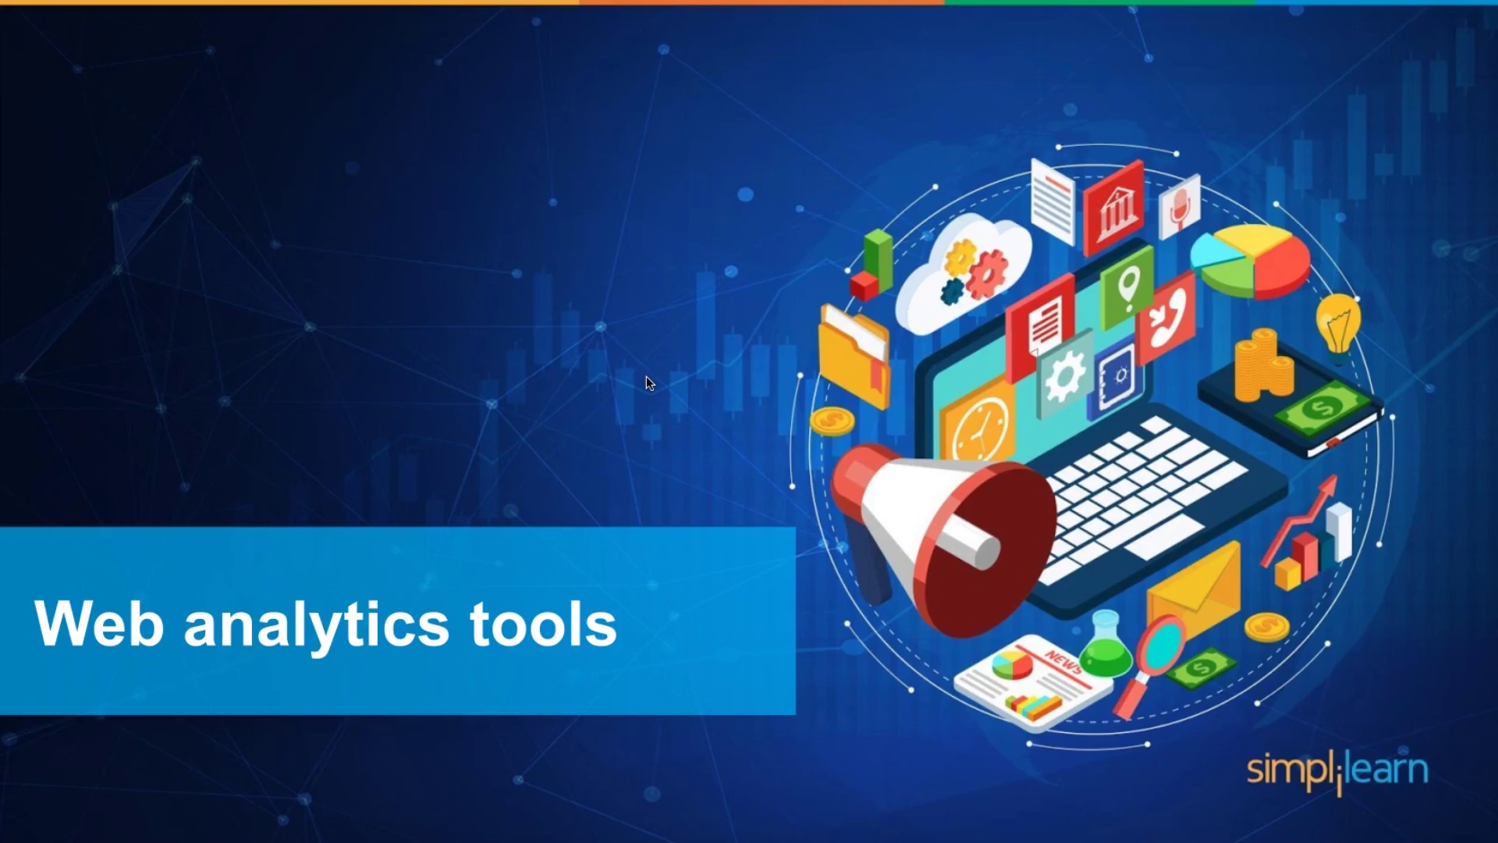
pyautogui.click(646, 378)
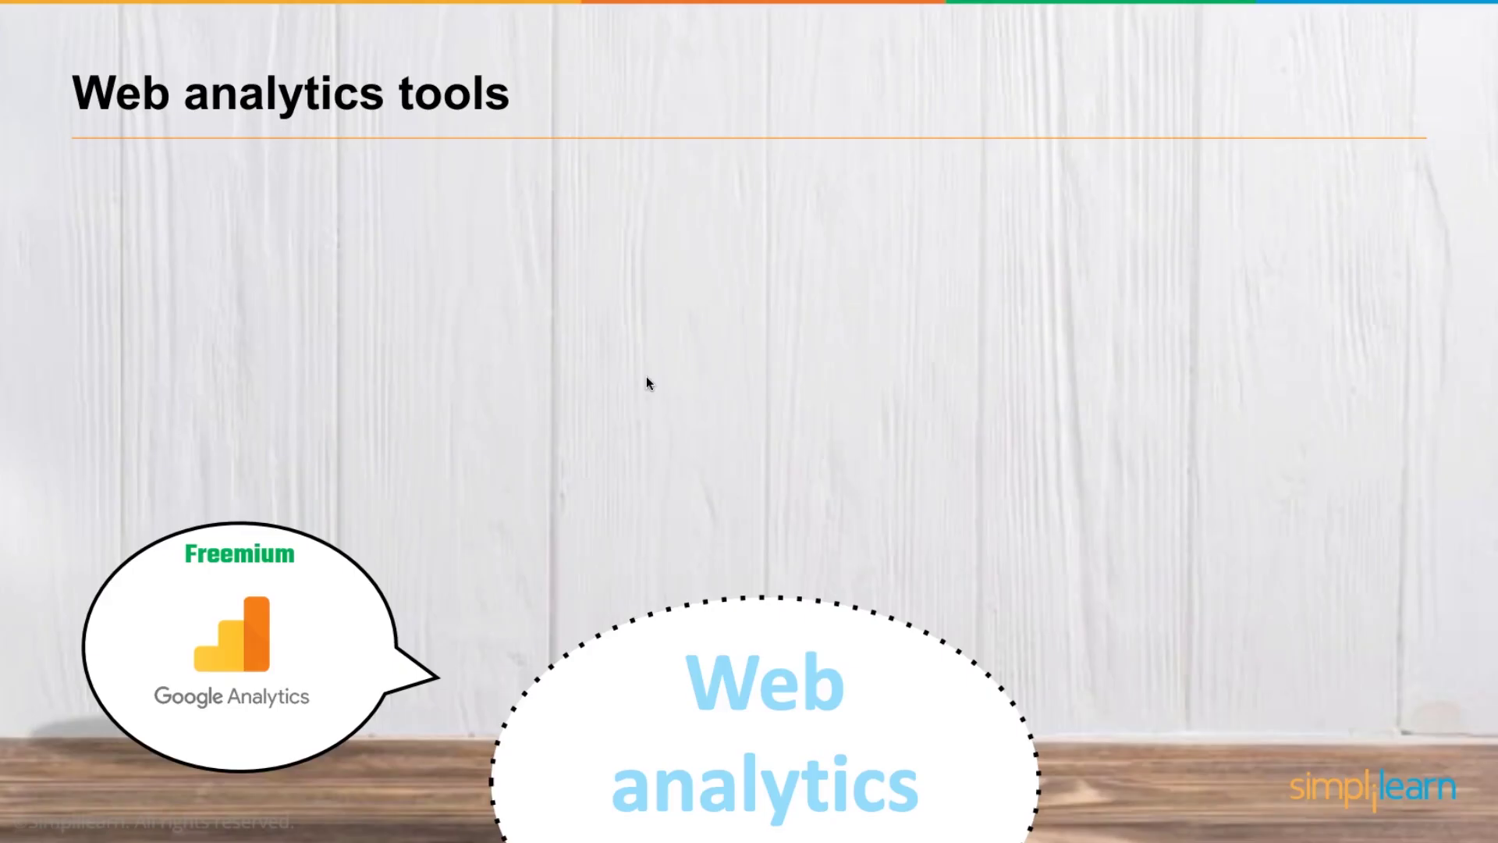
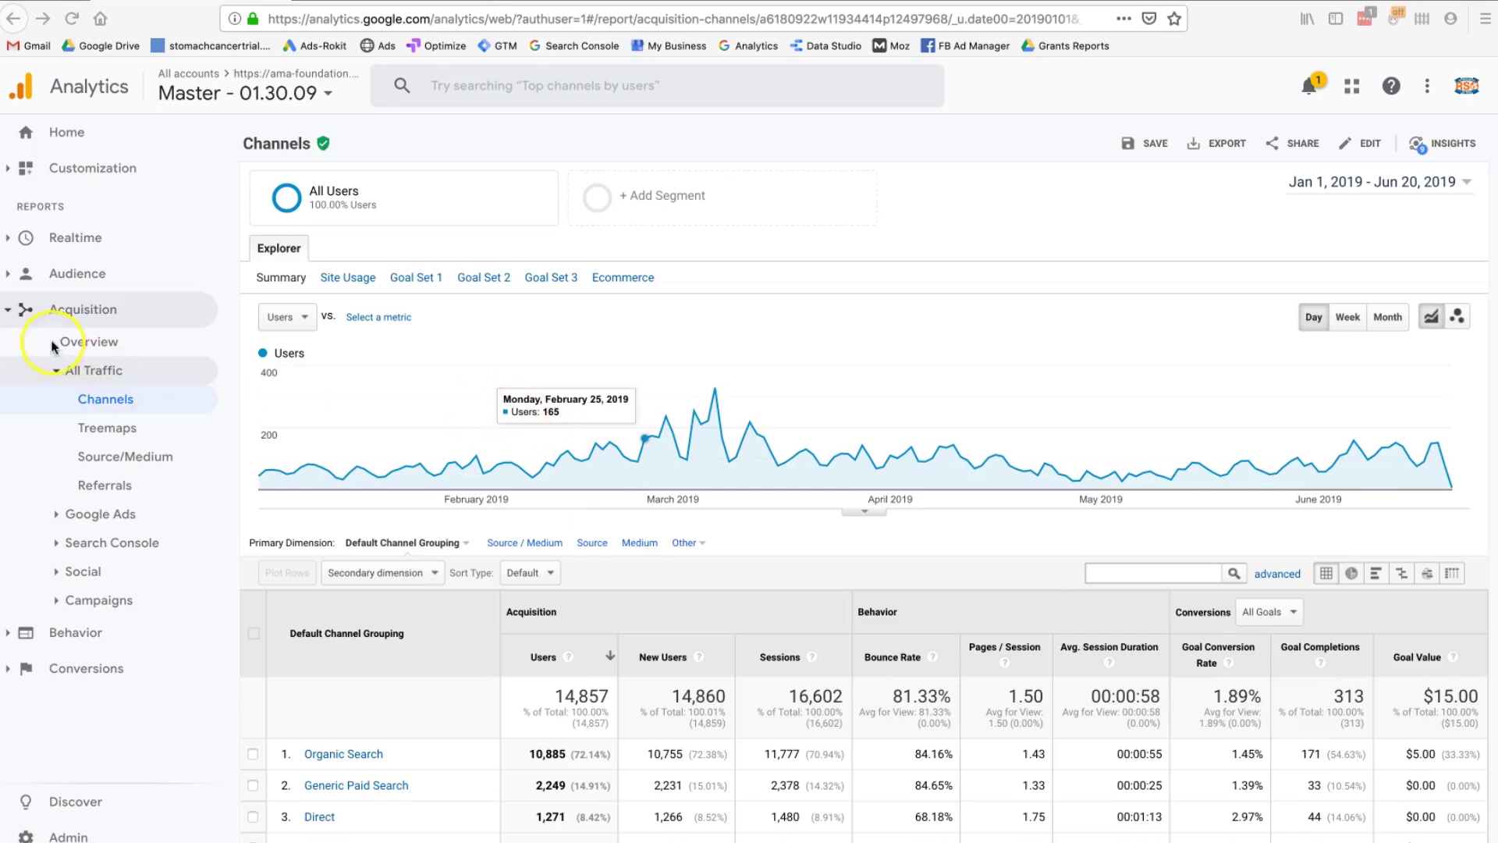
# Step: Open the Audience demographics overview and examine the age and gender distribution of the site's users
pyautogui.click(8, 316)
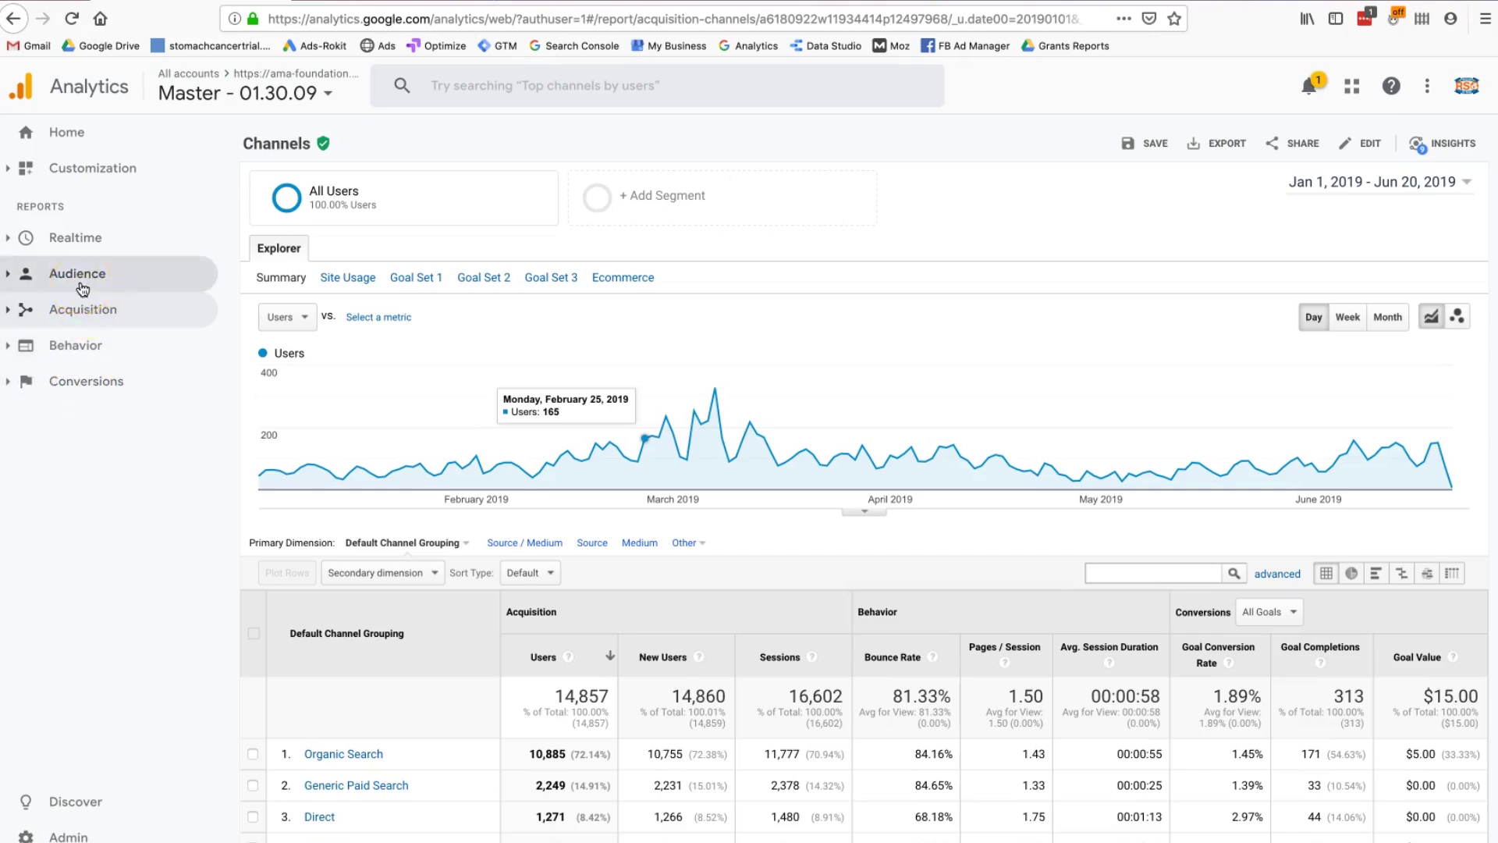
pyautogui.click(8, 278)
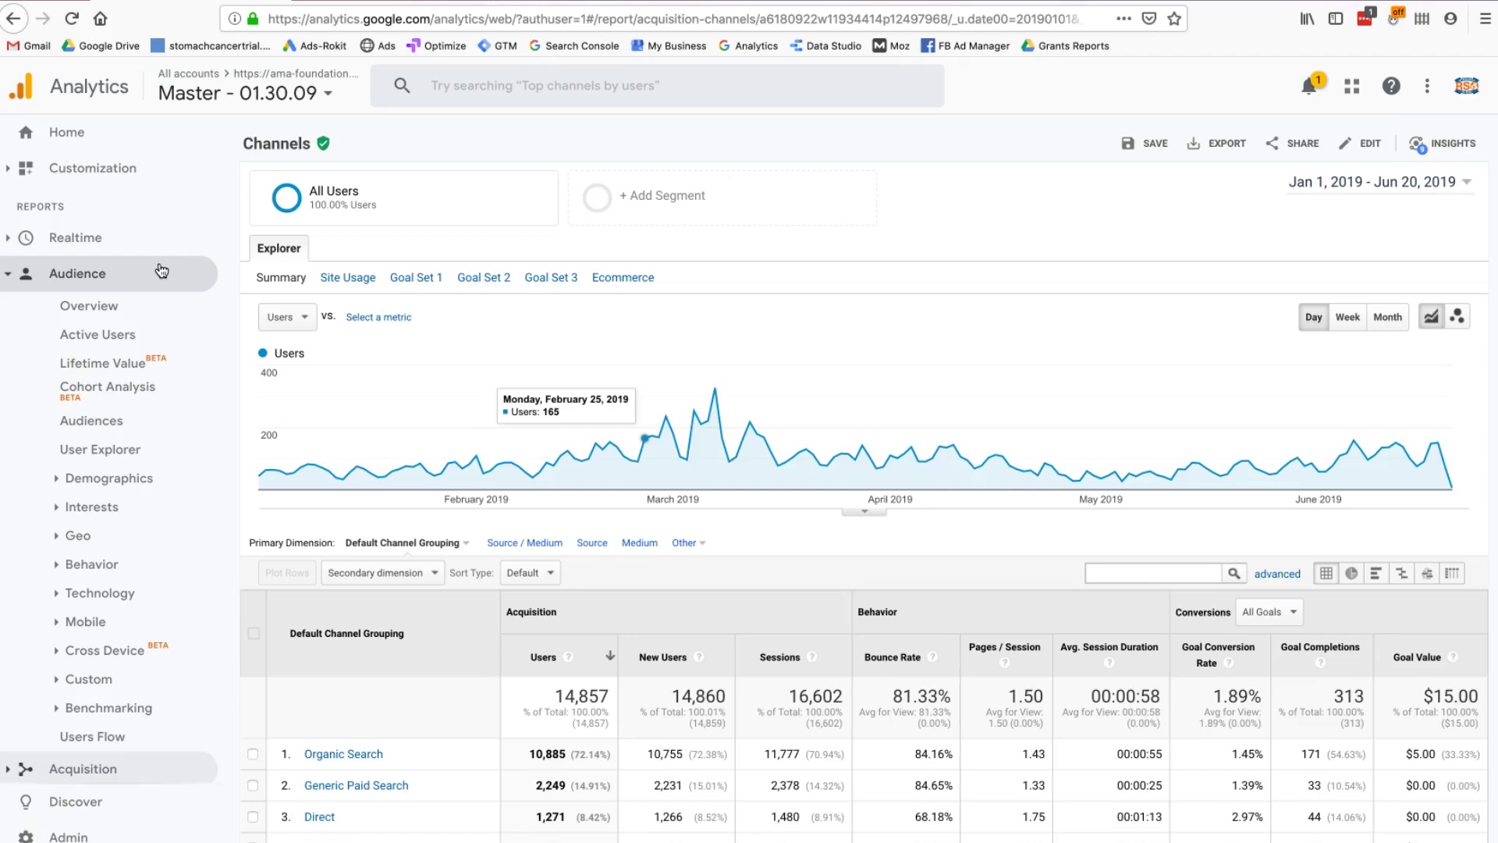
pyautogui.click(137, 488)
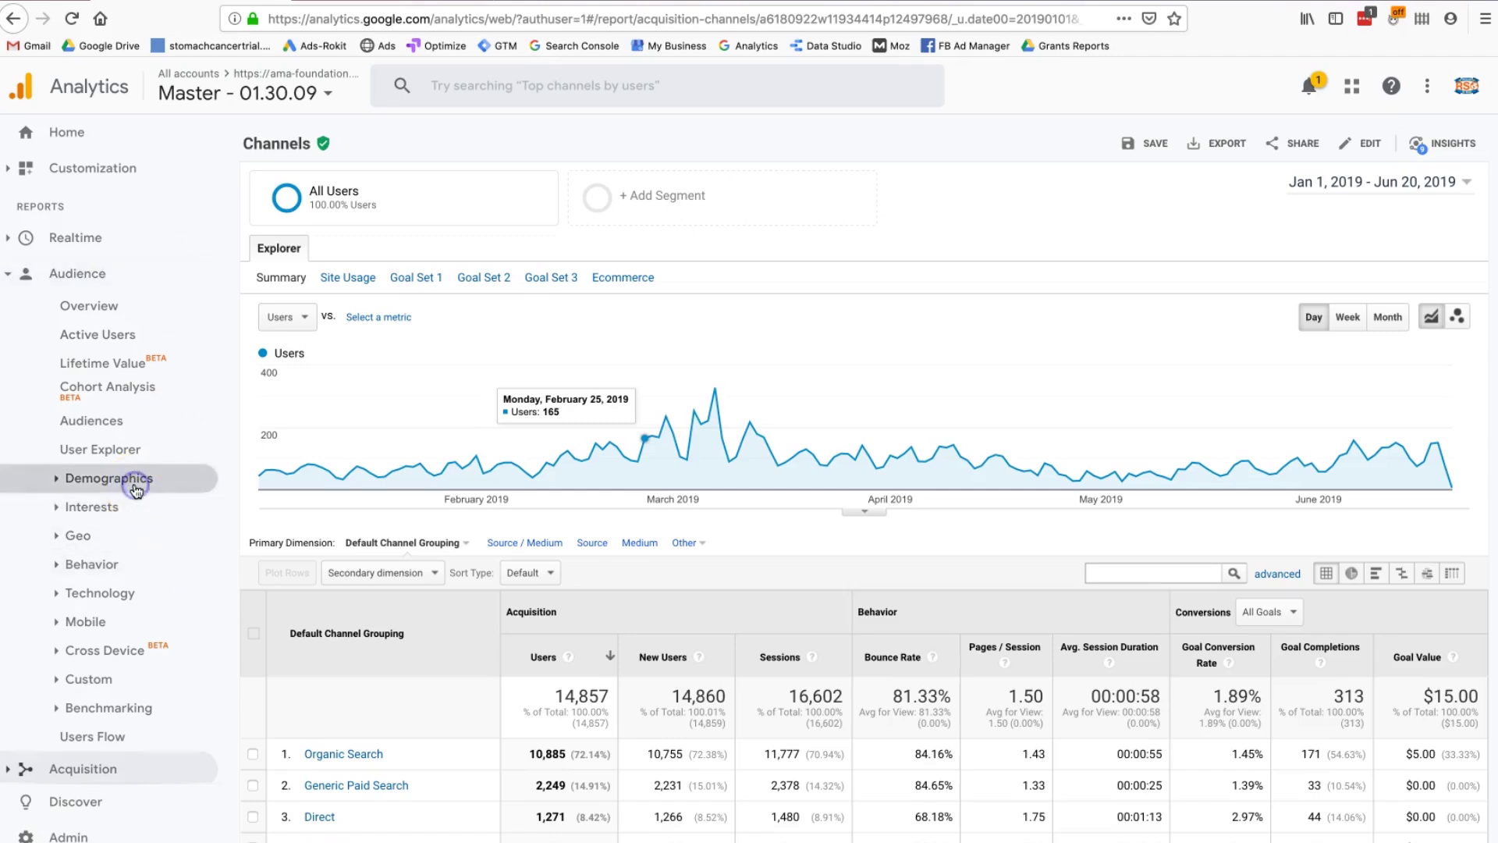
pyautogui.click(125, 506)
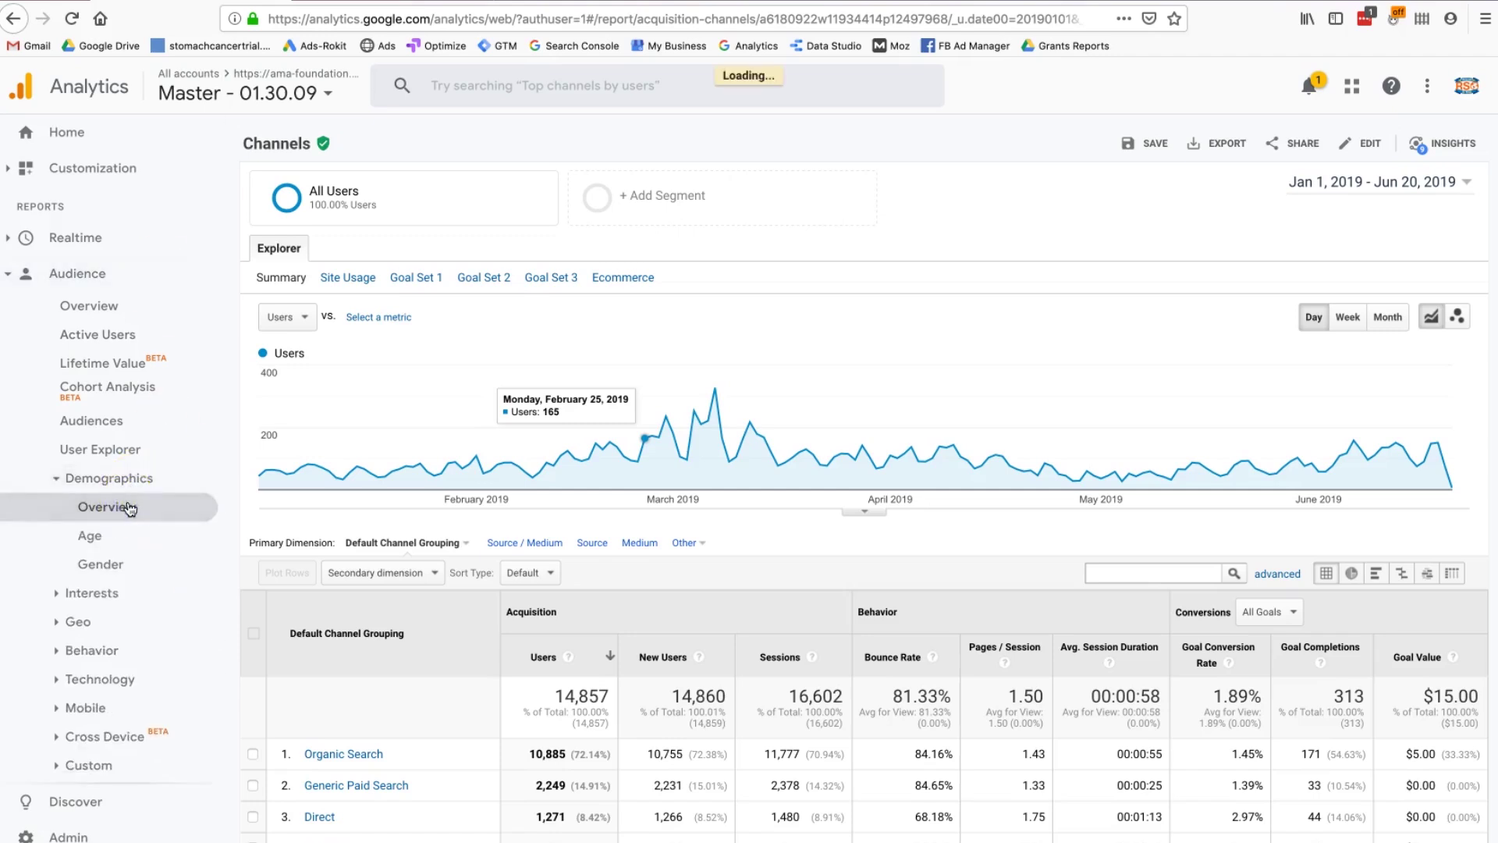
pyautogui.click(525, 484)
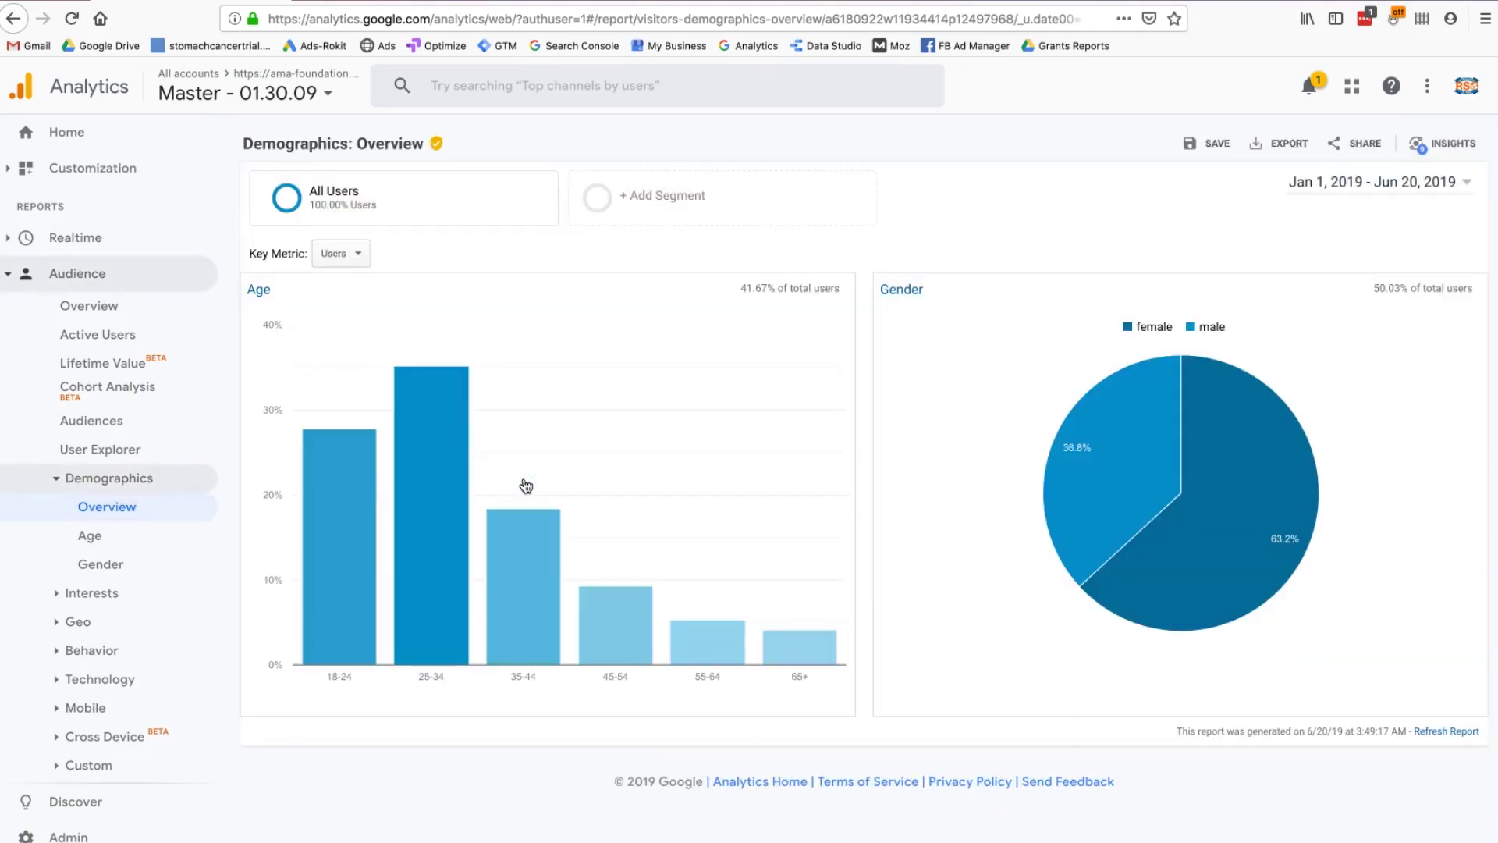
pyautogui.moveTo(443, 490)
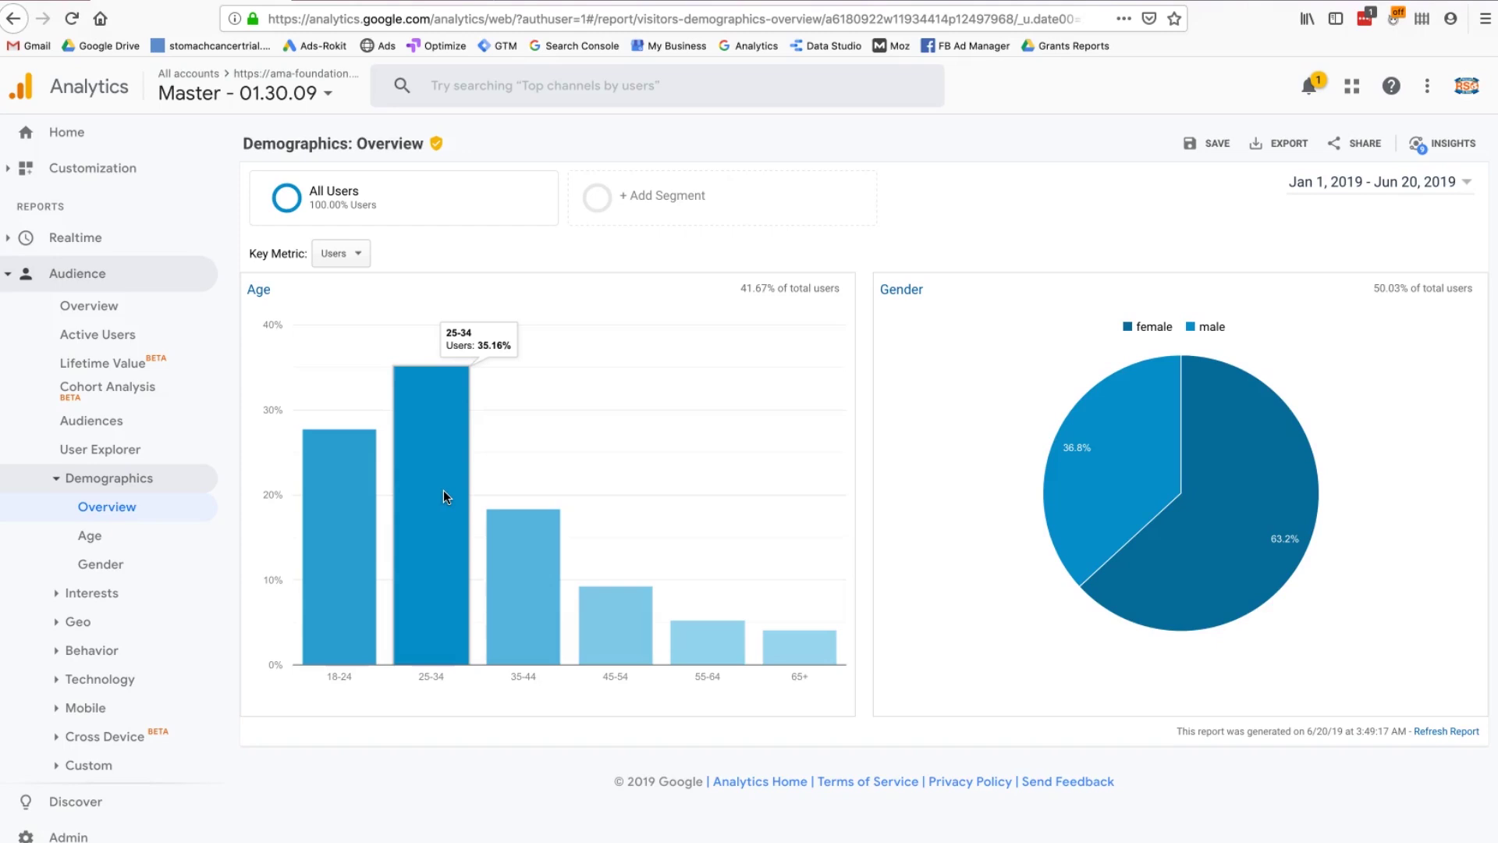
pyautogui.click(1169, 572)
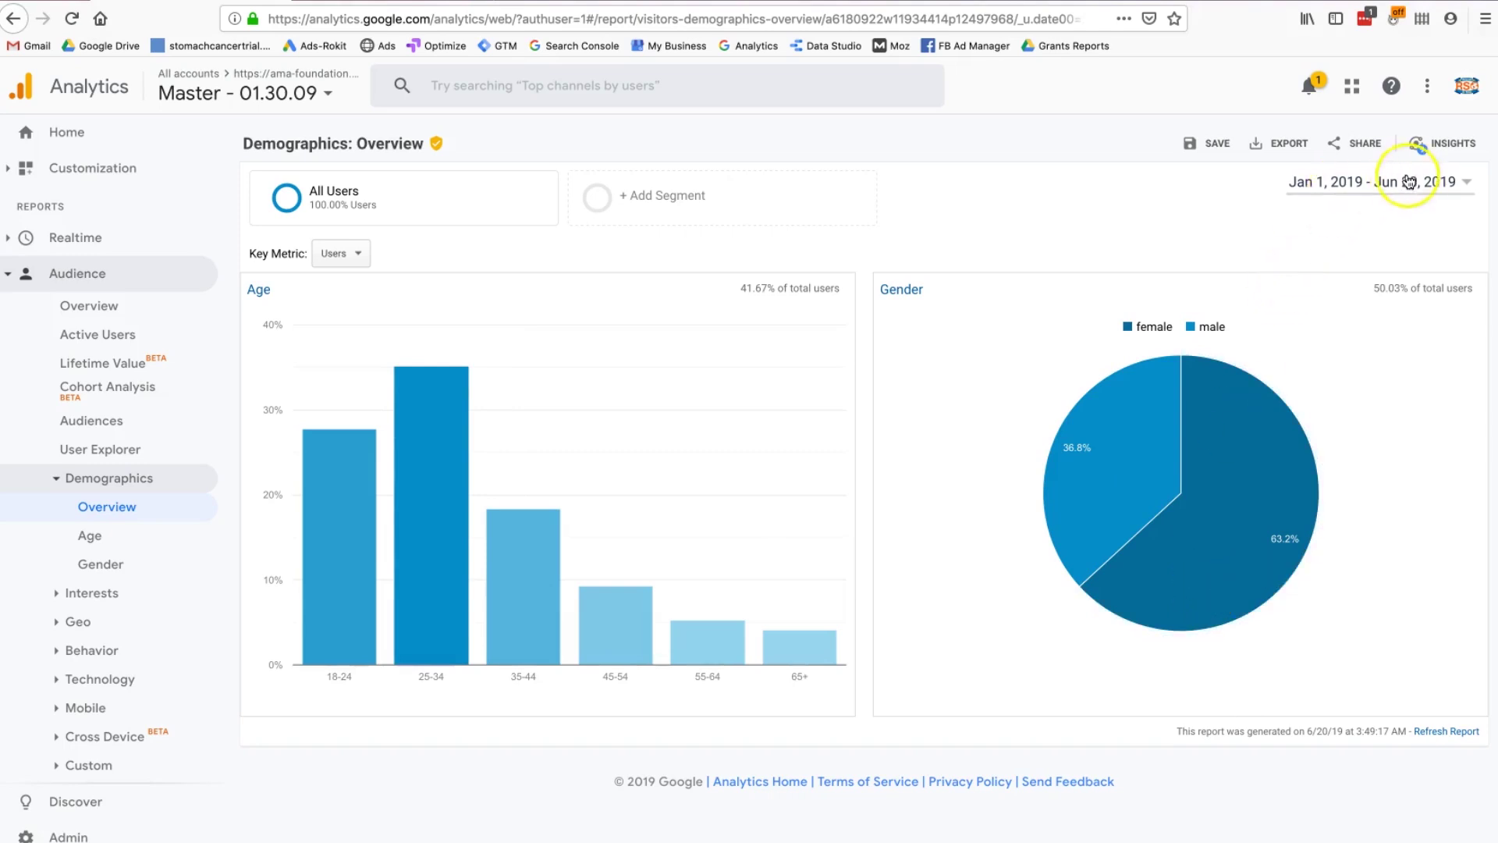
pyautogui.moveTo(1284, 537)
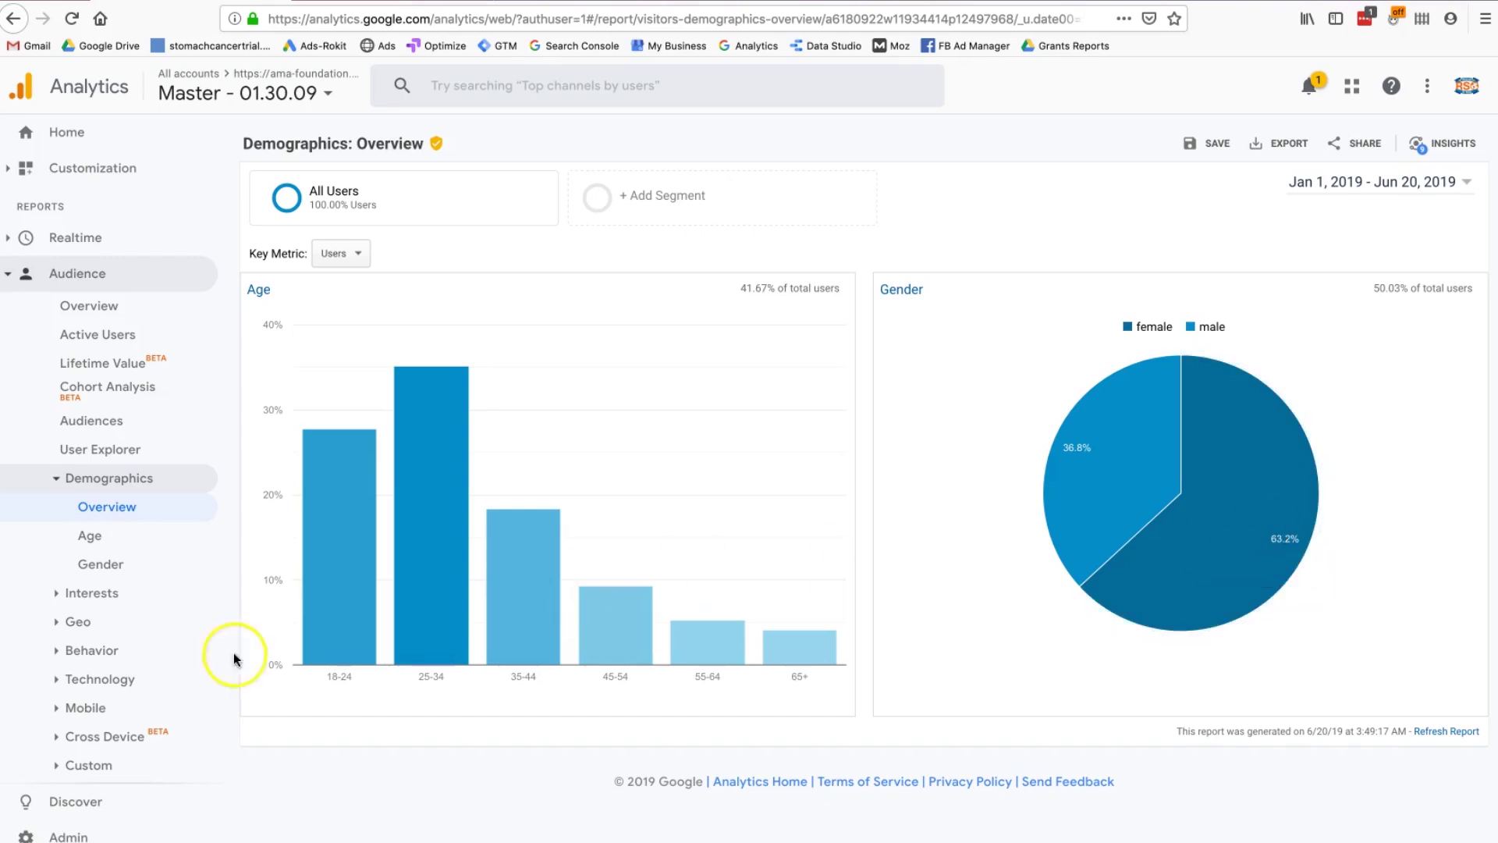
# Step: Open the Audience Geo location report and compare the share of users coming from the leading countries
pyautogui.click(88, 624)
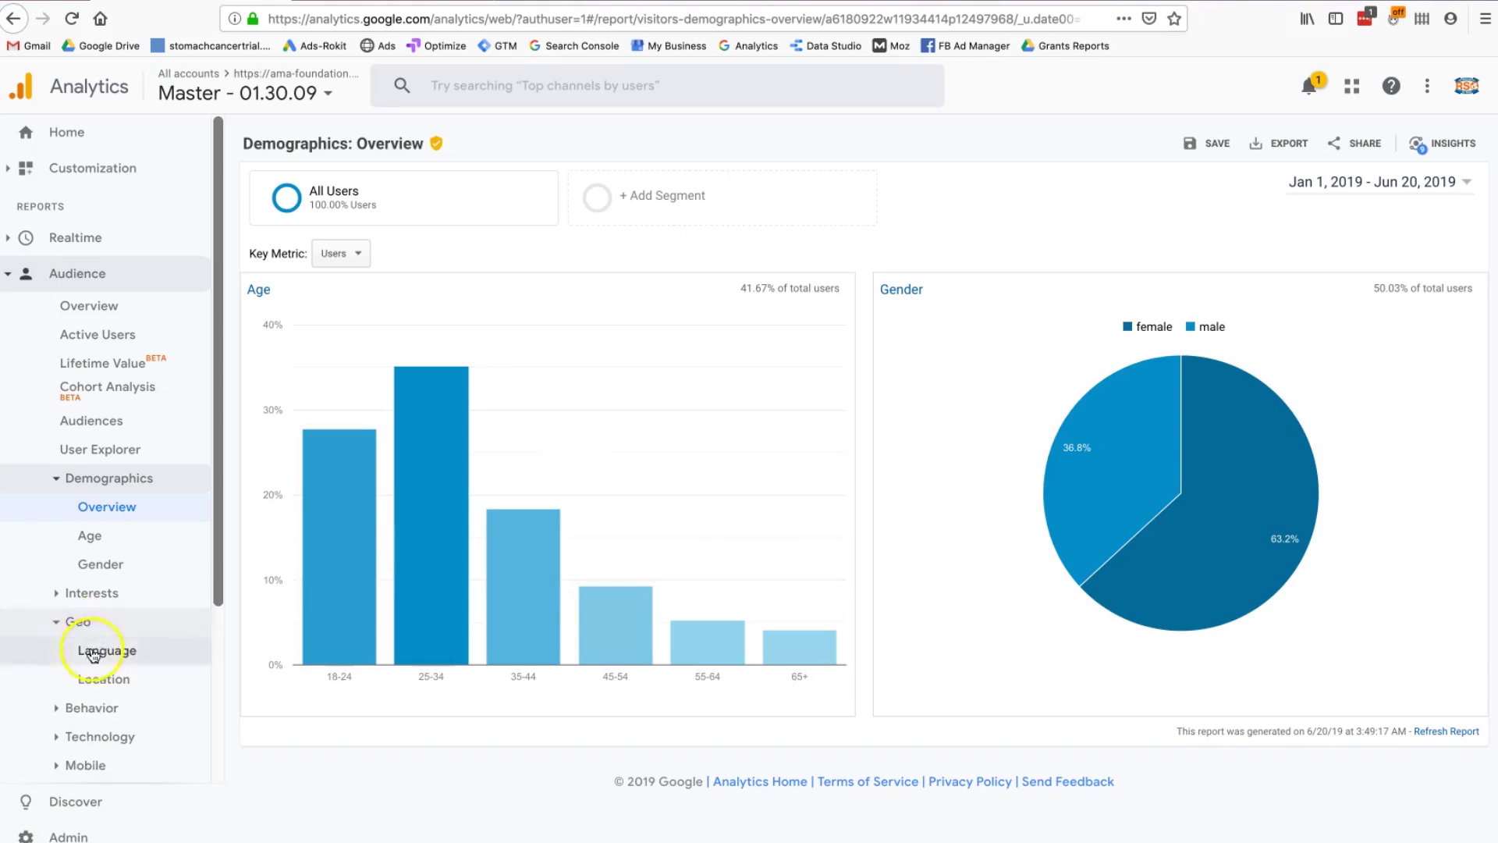
pyautogui.click(95, 679)
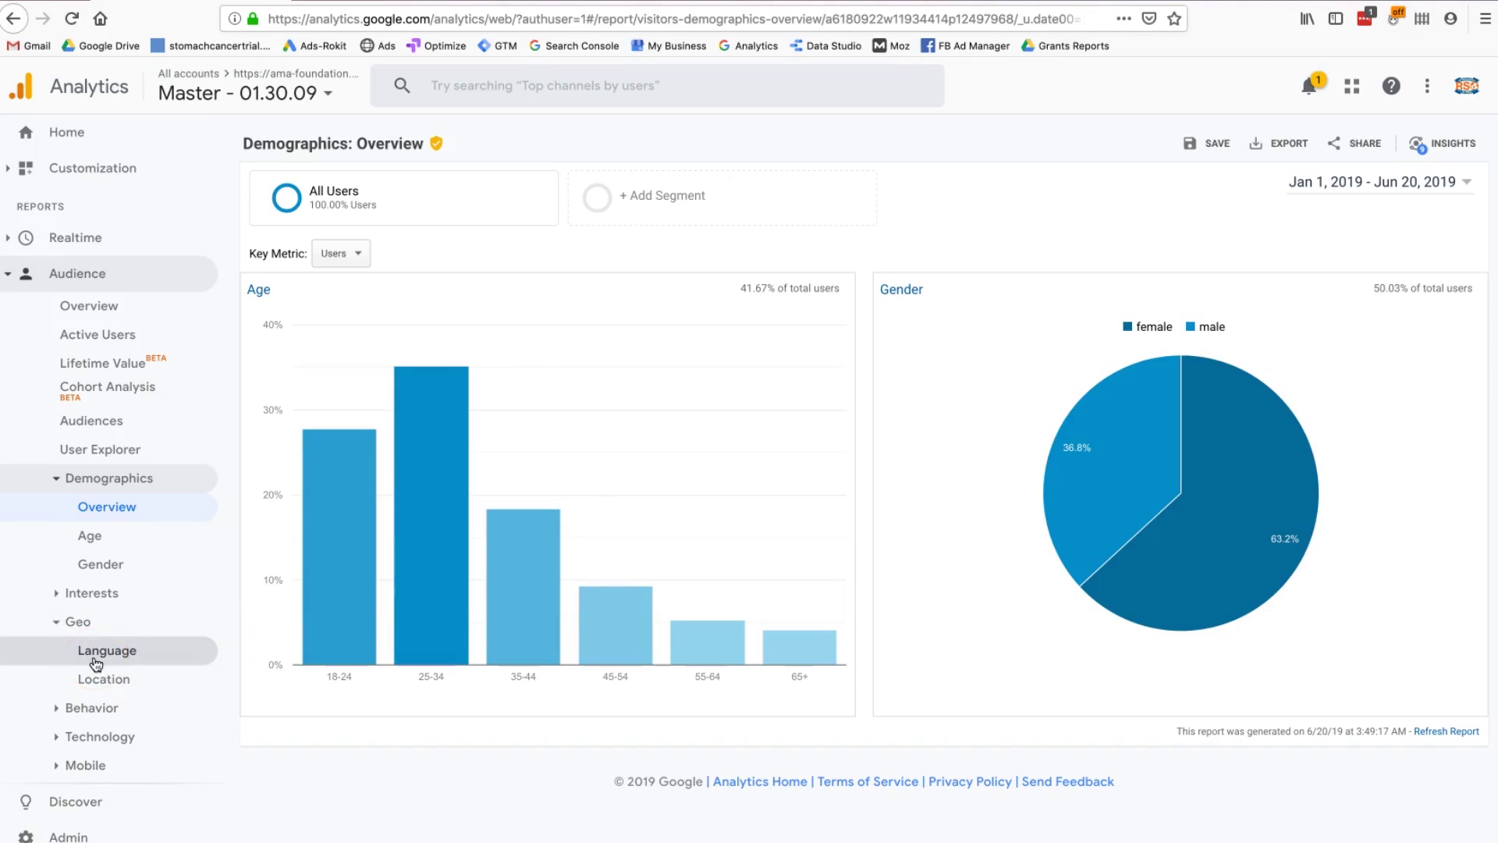
pyautogui.click(94, 677)
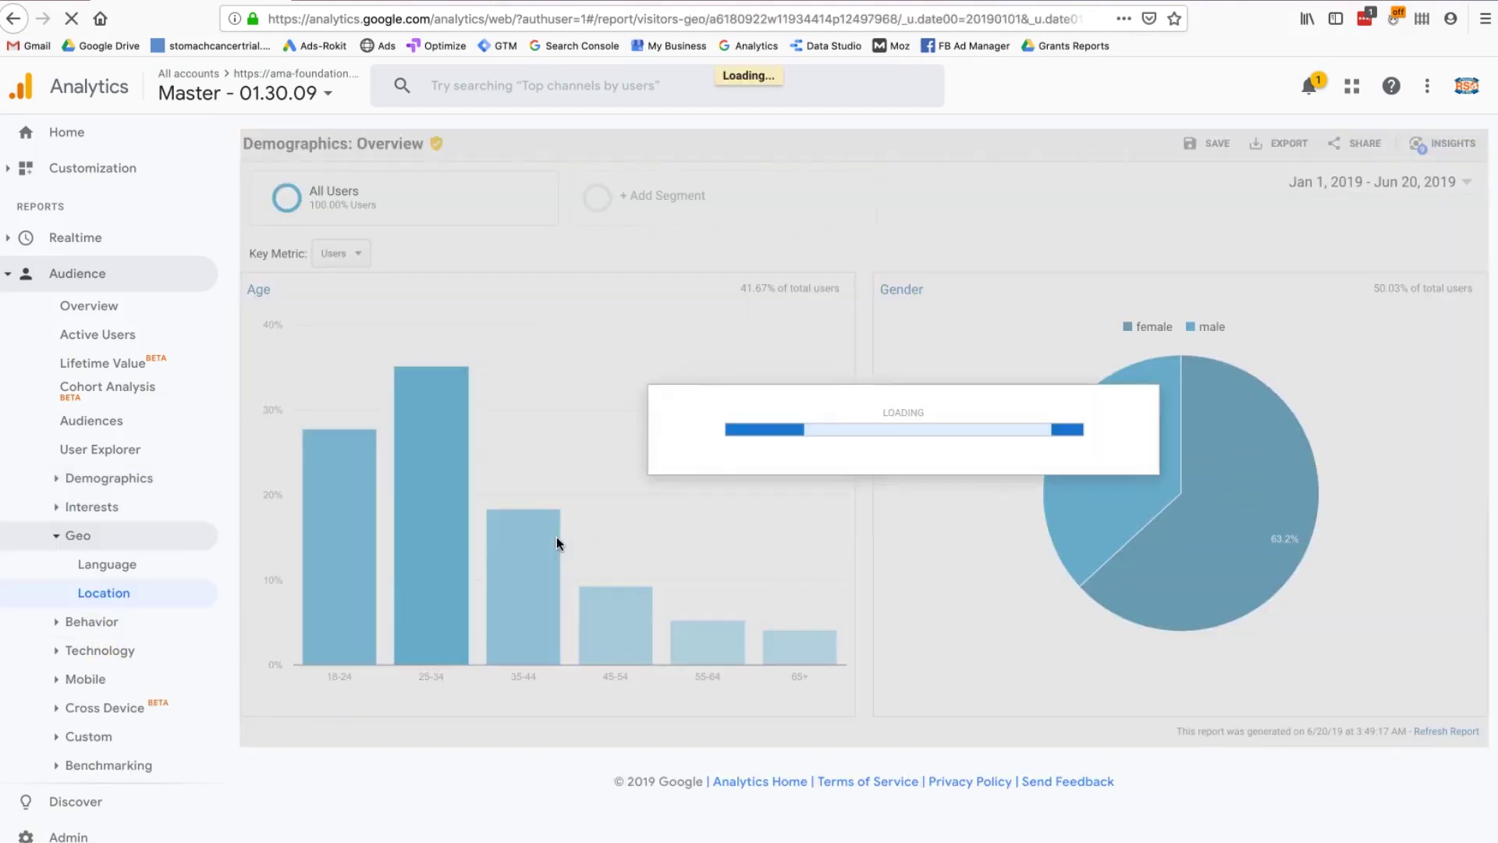
pyautogui.scroll(-5, 556, 537)
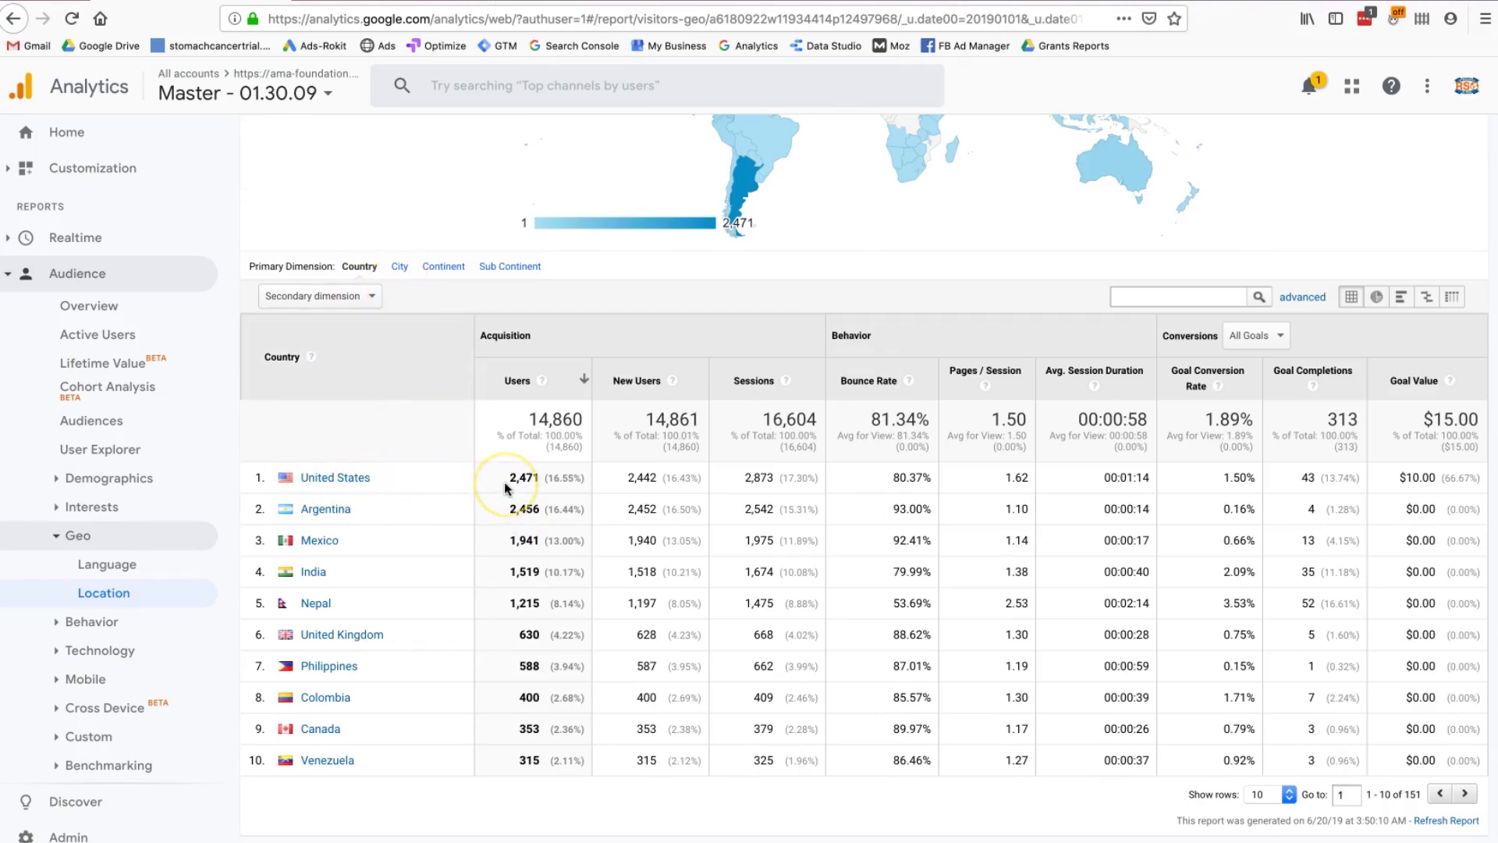
pyautogui.click(571, 482)
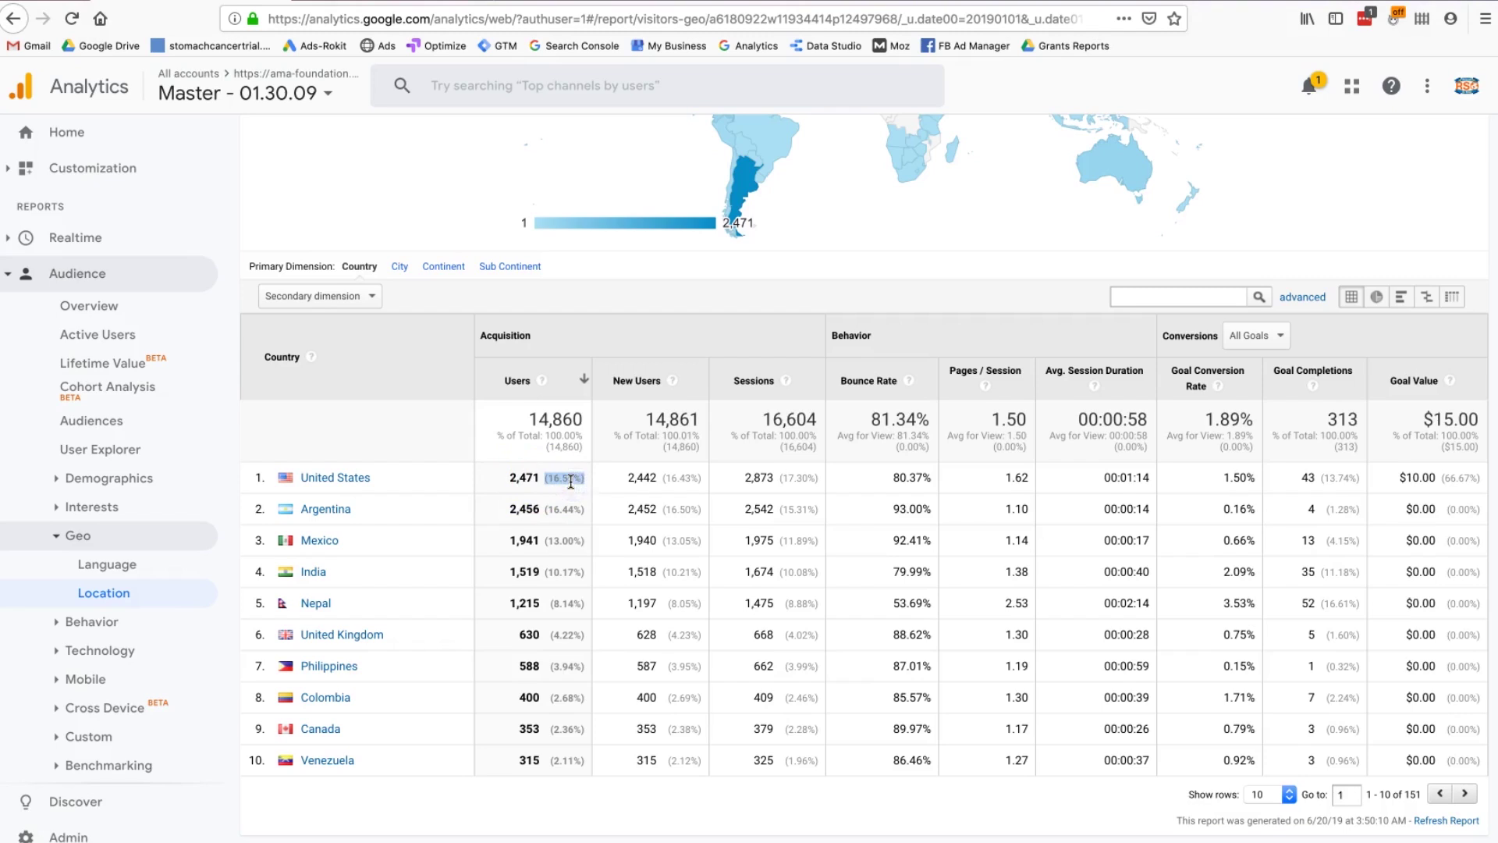
pyautogui.click(565, 512)
pyautogui.moveTo(595, 538); pyautogui.dragTo(575, 546)
# Step: Open the Audience mobile overview report and compare desktop, mobile and tablet traffic
pyautogui.click(62, 680)
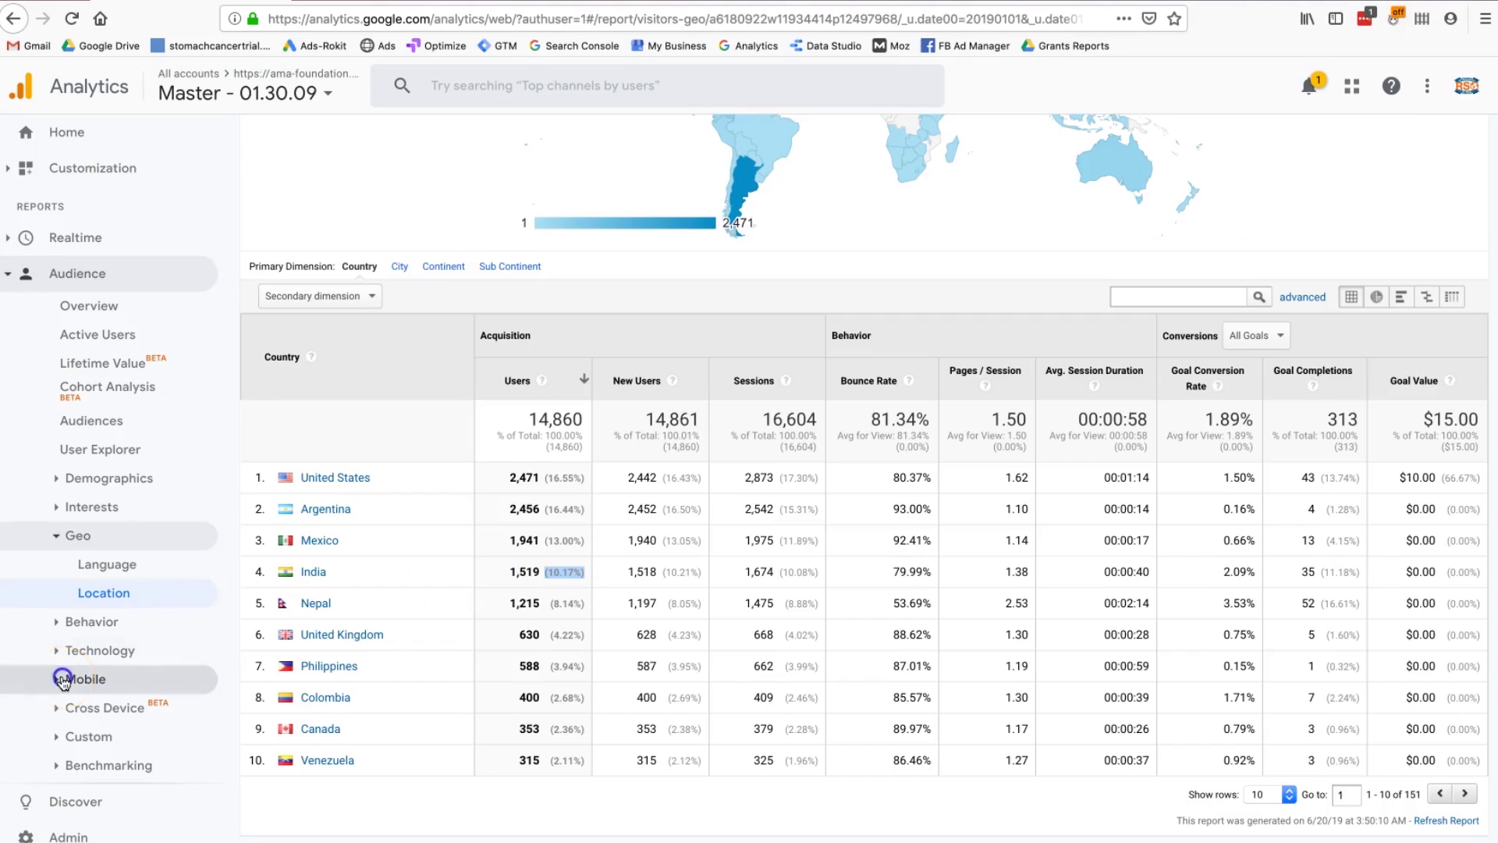
pyautogui.scroll(-3, 86, 593)
pyautogui.click(105, 519)
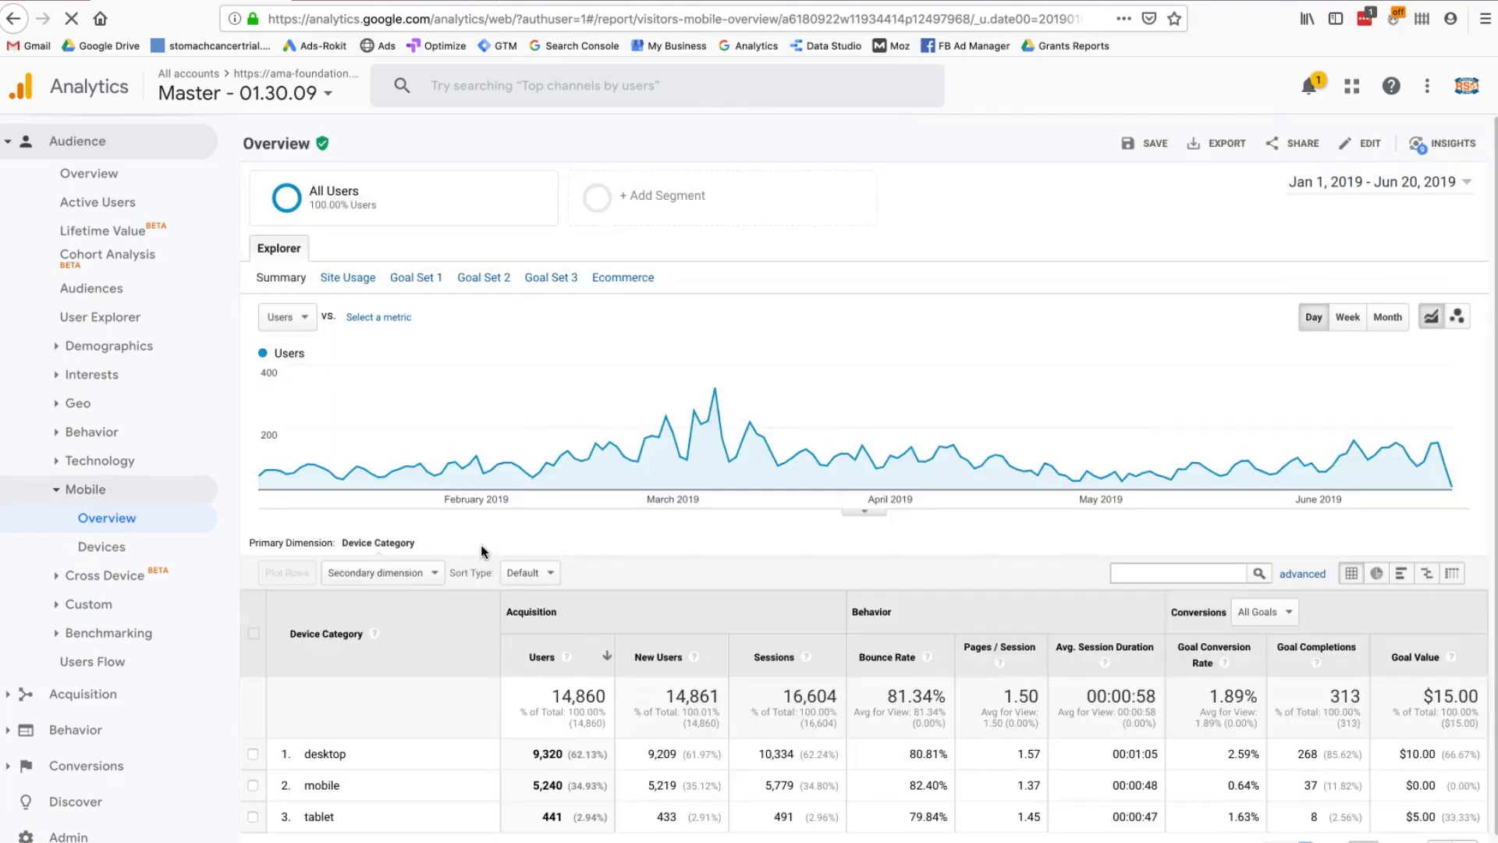
pyautogui.scroll(-1, 482, 546)
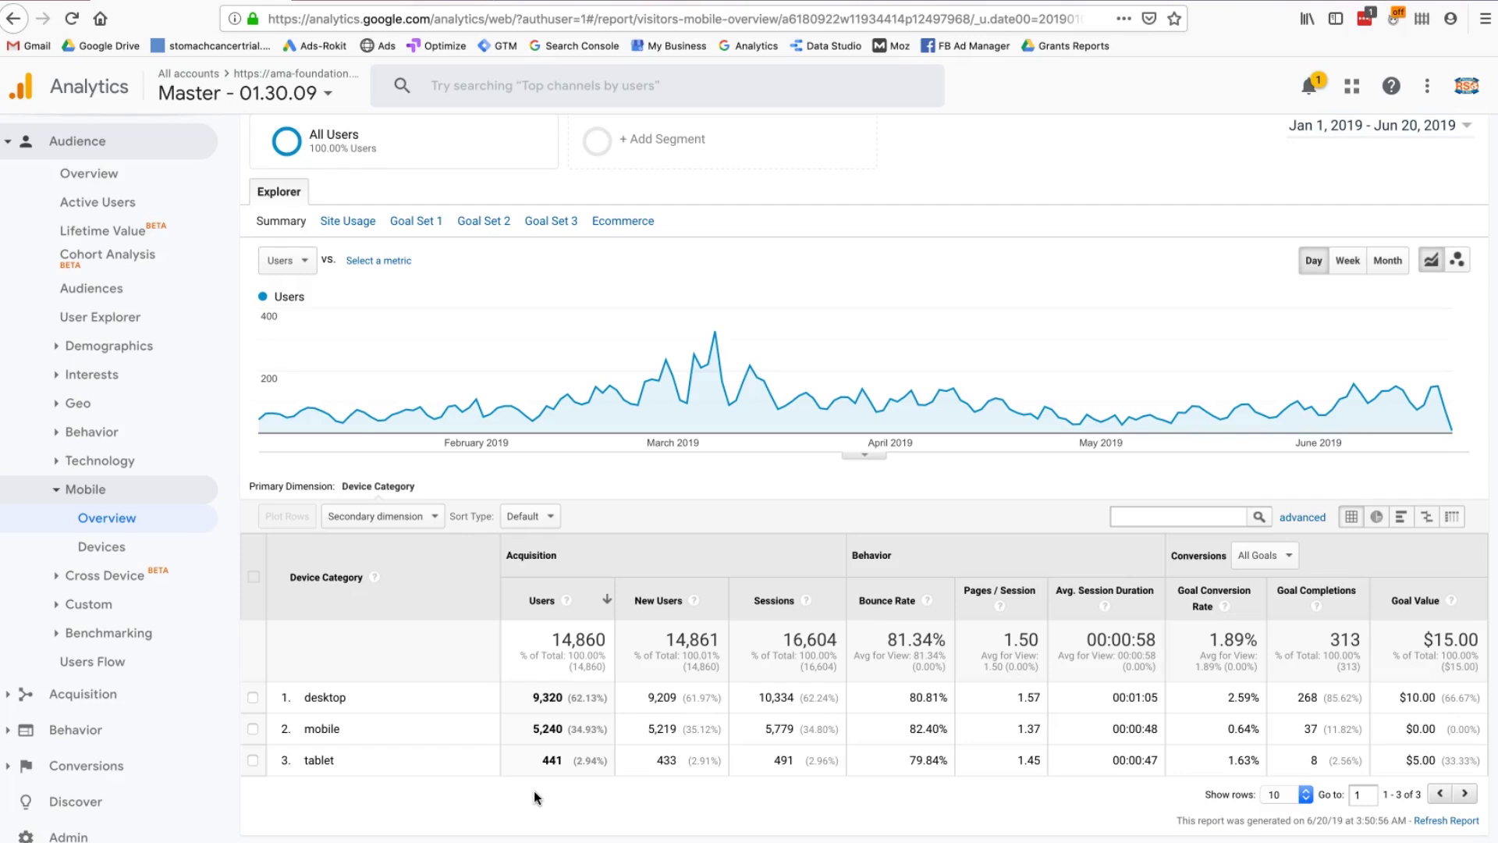
# Step: Open the Channels report for all traffic under Acquisition and compare the users brought in by each channel
pyautogui.click(59, 490)
pyautogui.click(7, 200)
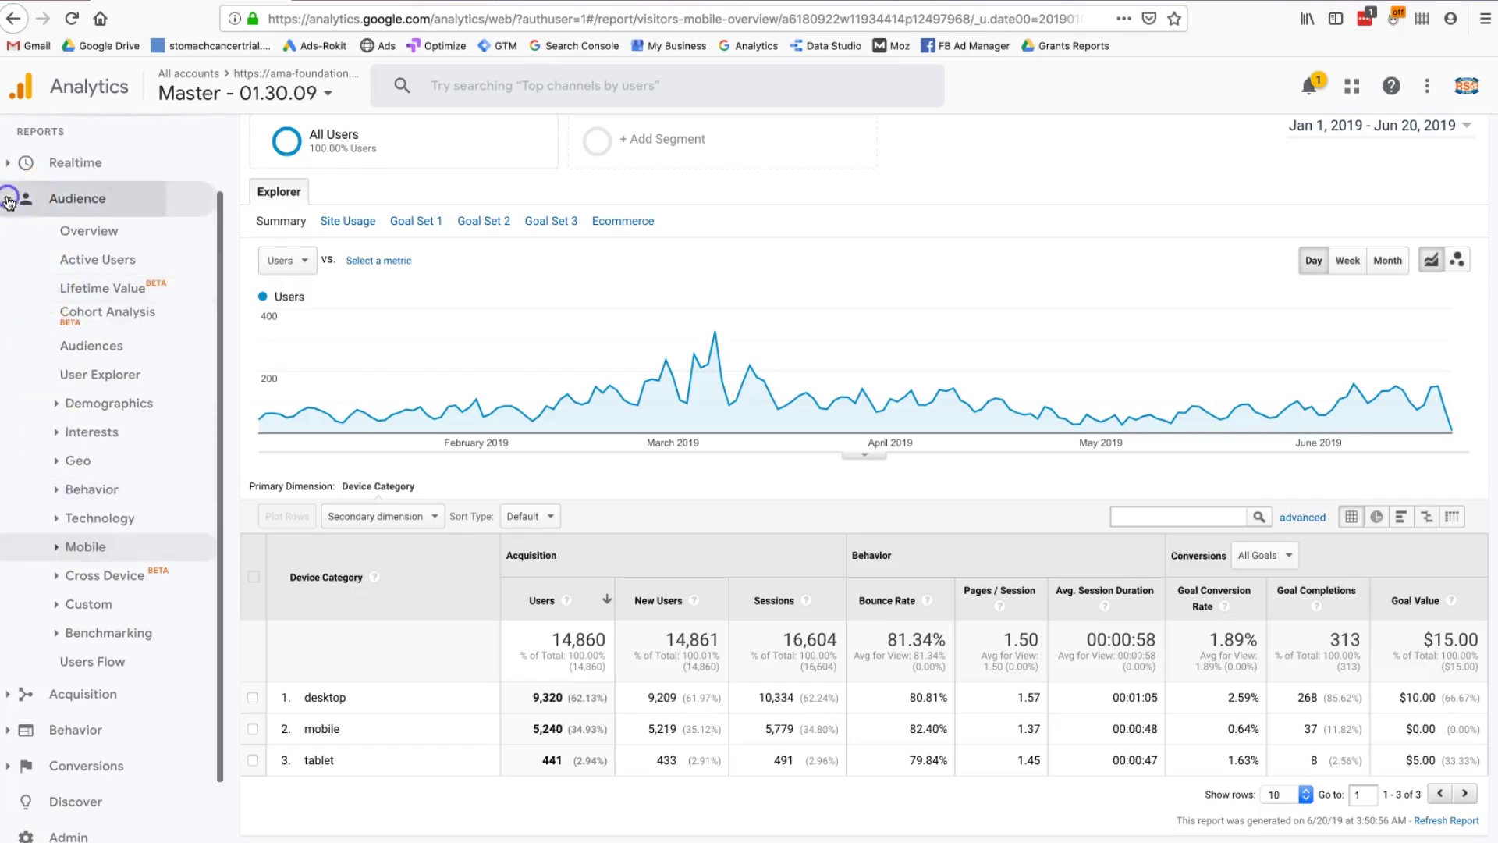
pyautogui.click(71, 320)
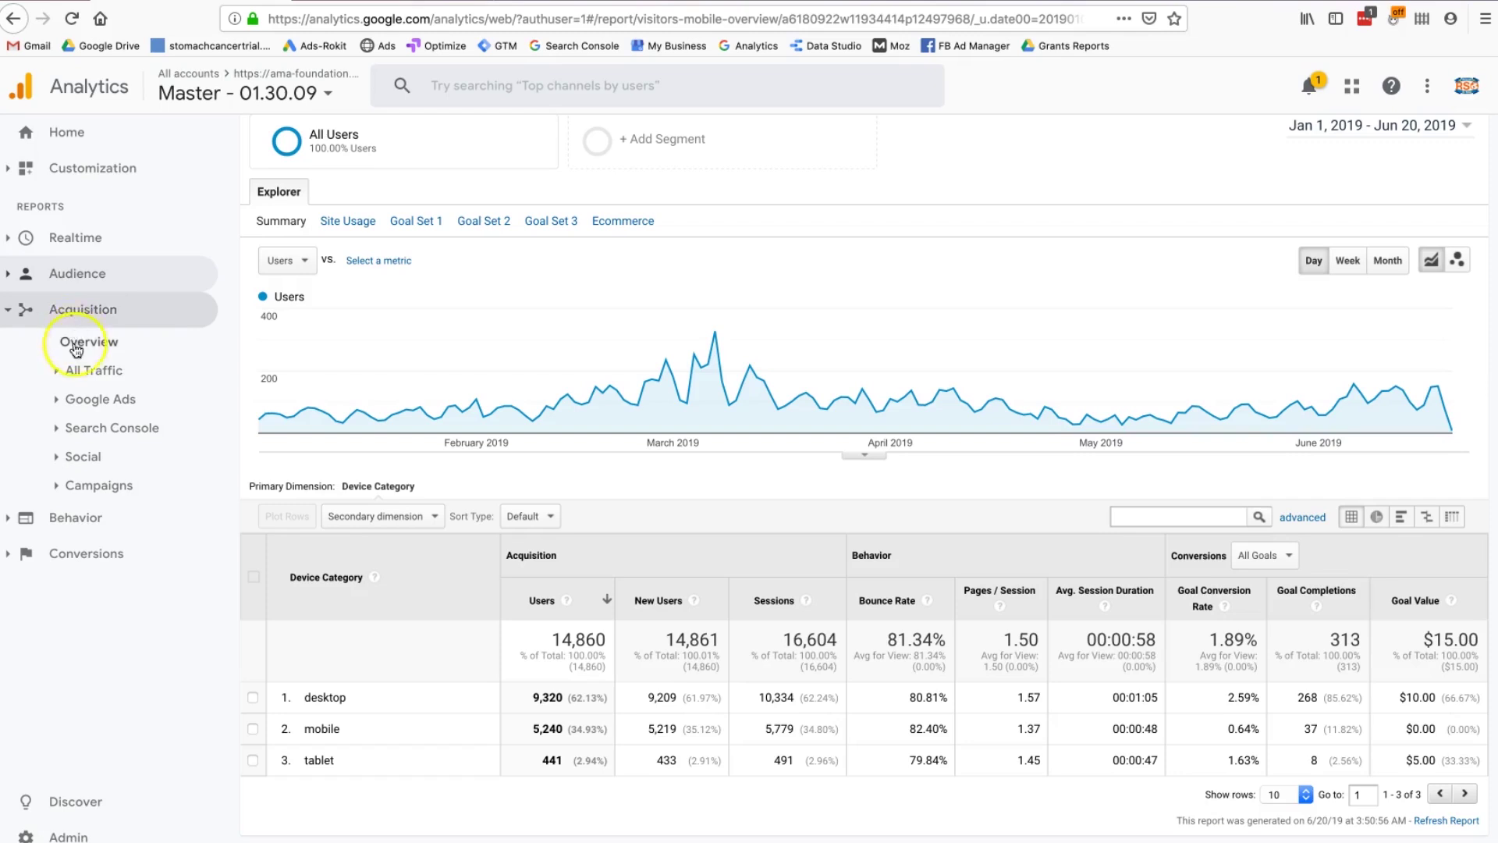
pyautogui.click(73, 376)
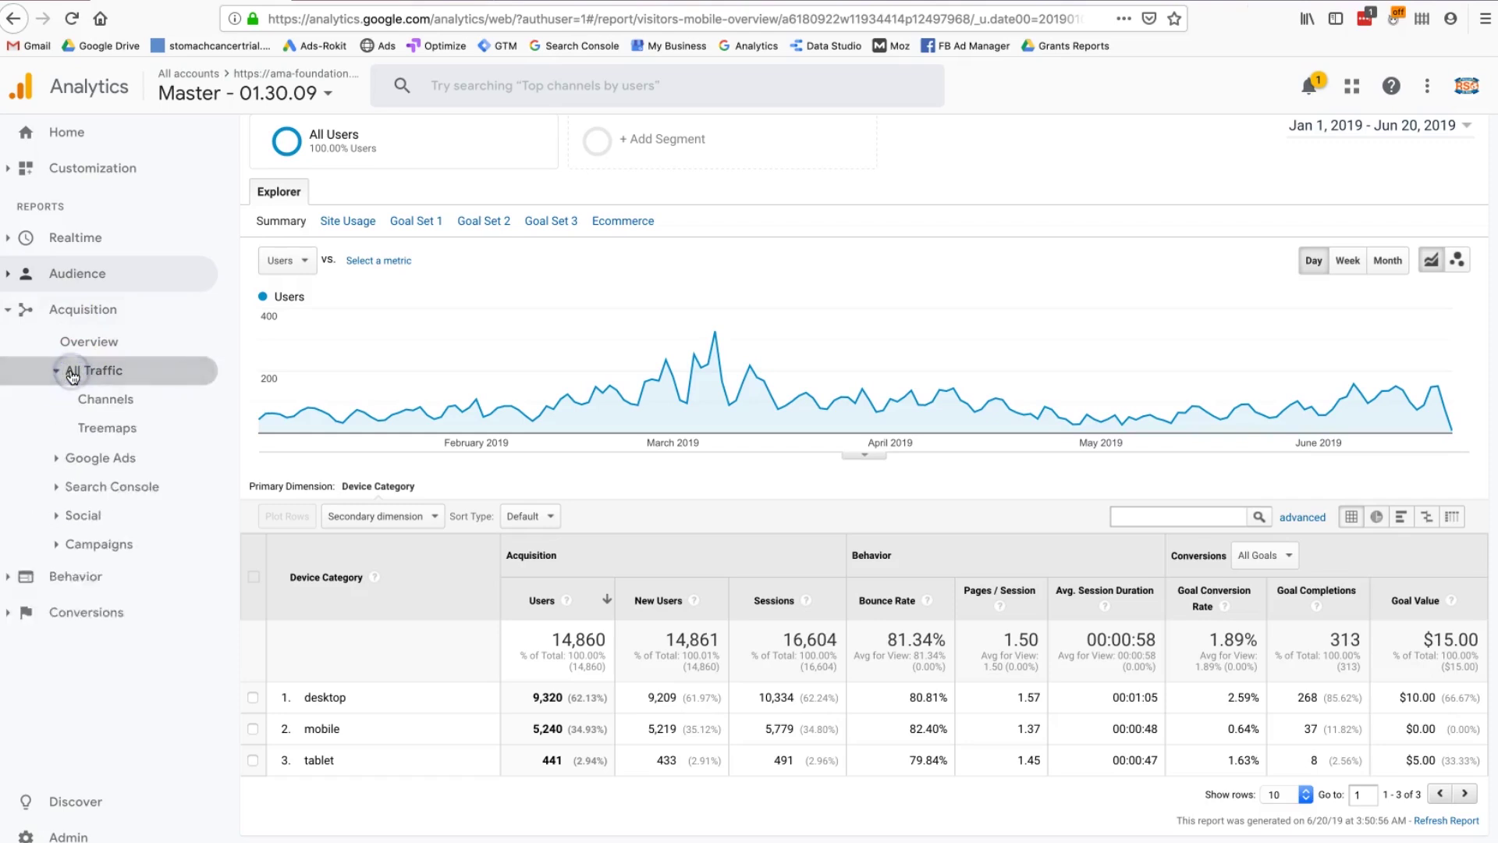
pyautogui.click(83, 396)
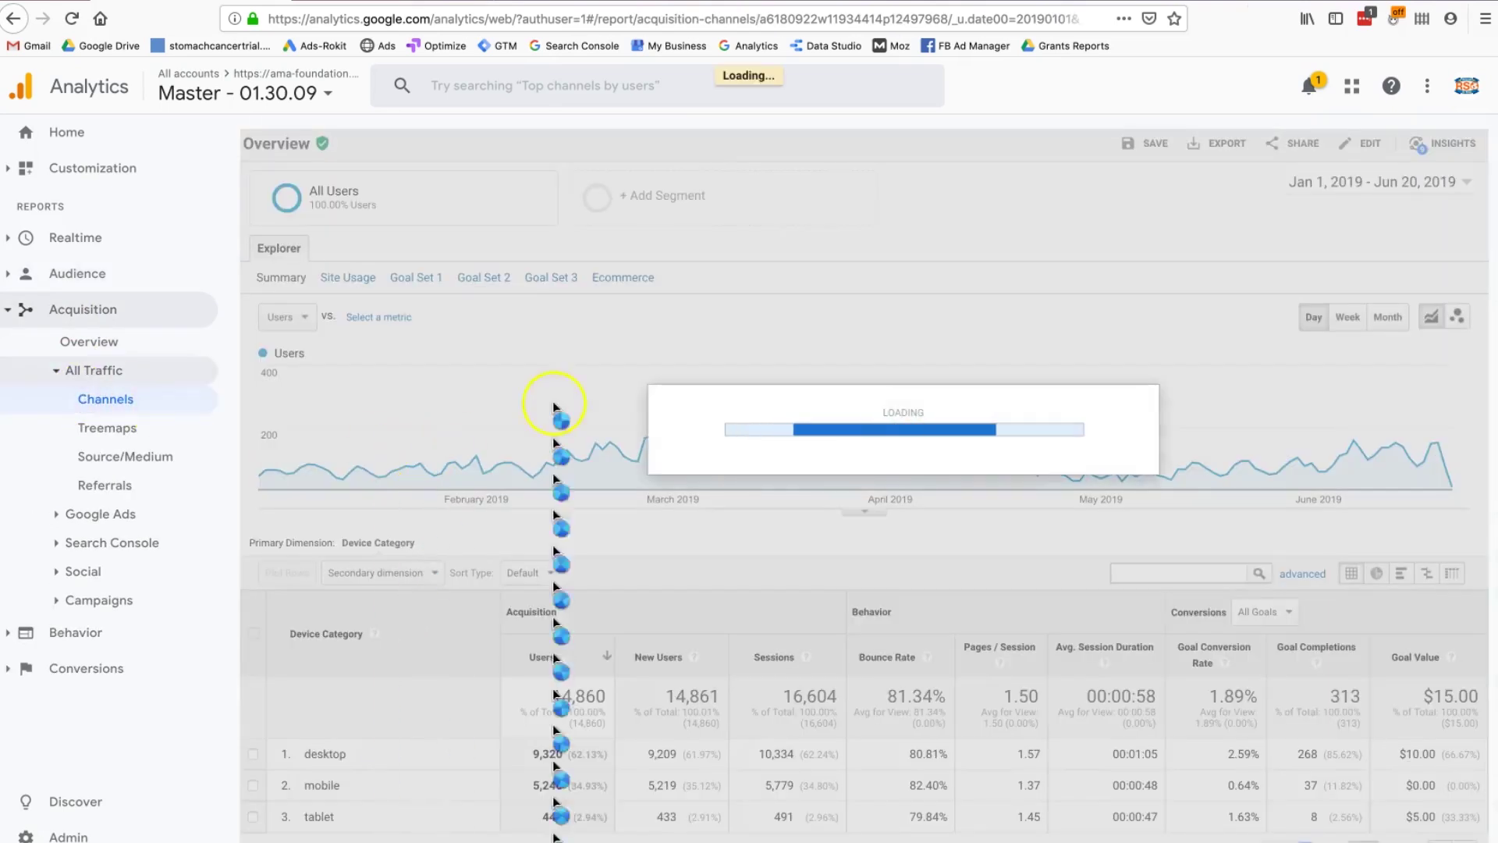
pyautogui.scroll(-1, 604, 387)
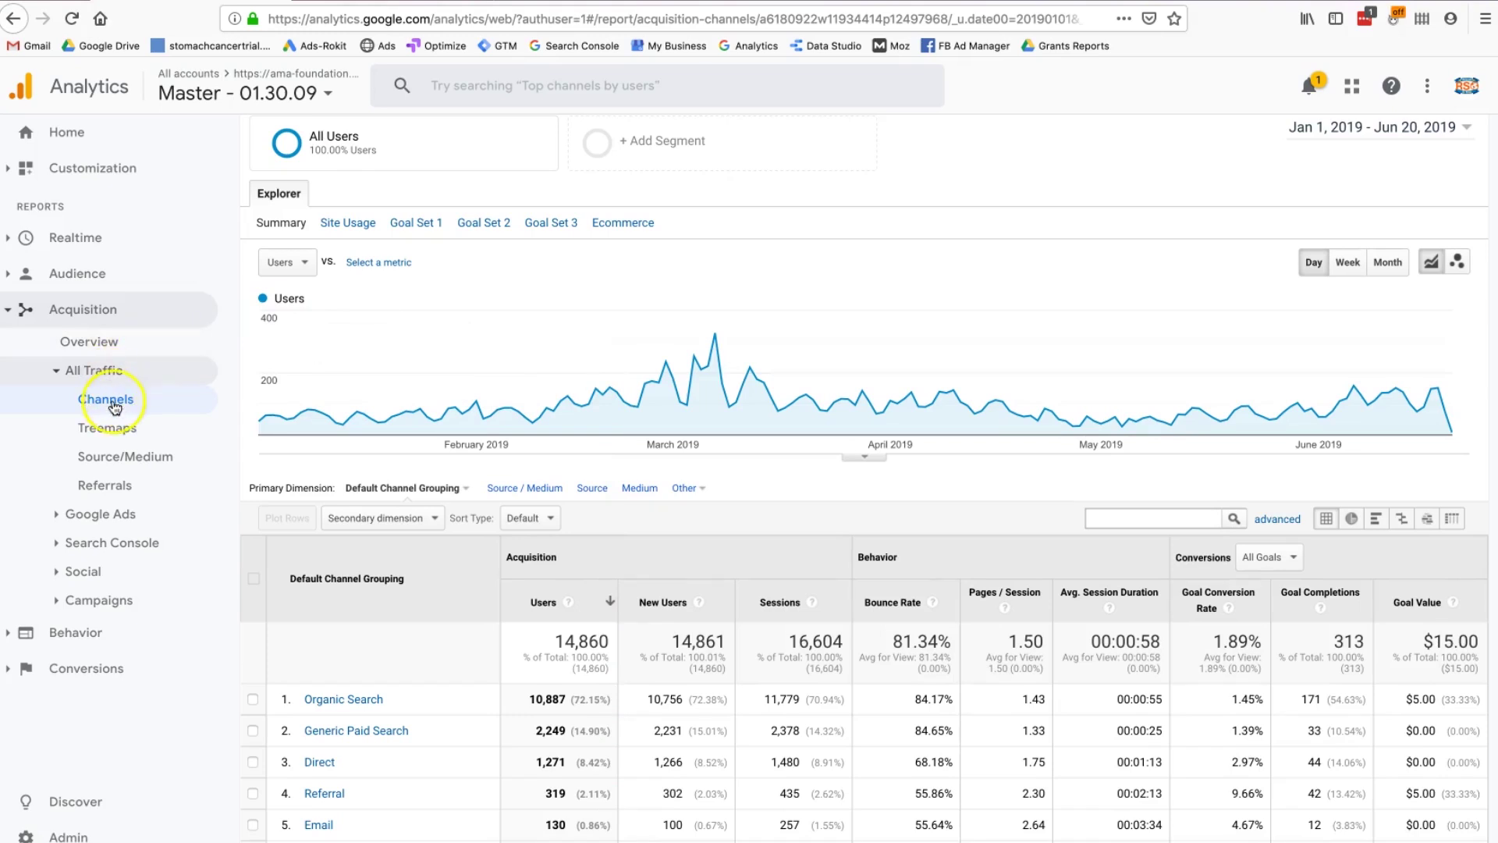
pyautogui.scroll(-3, 374, 593)
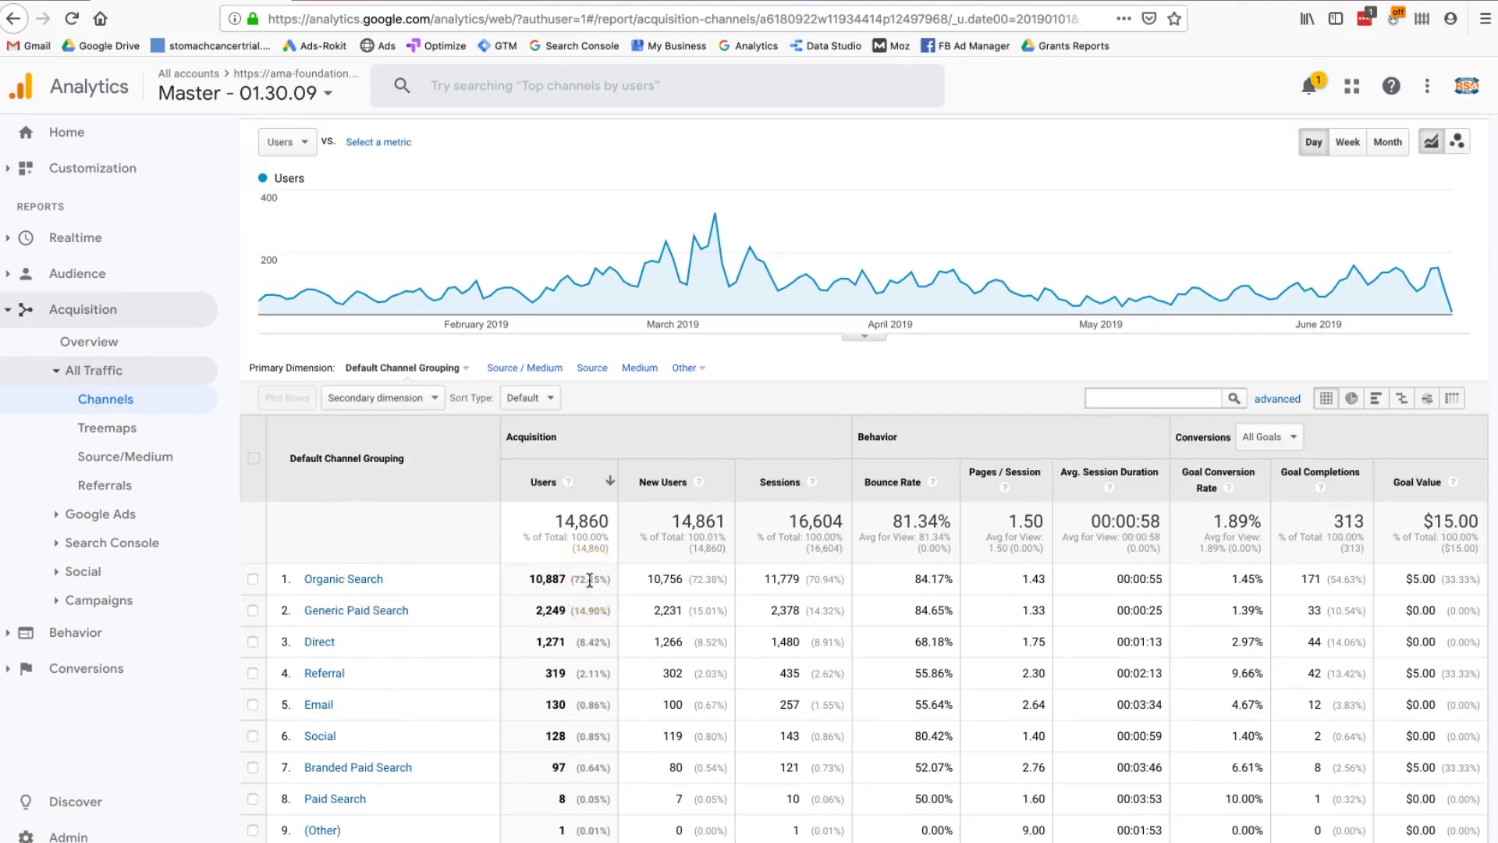
pyautogui.scroll(5, 590, 579)
pyautogui.scroll(-4, 589, 579)
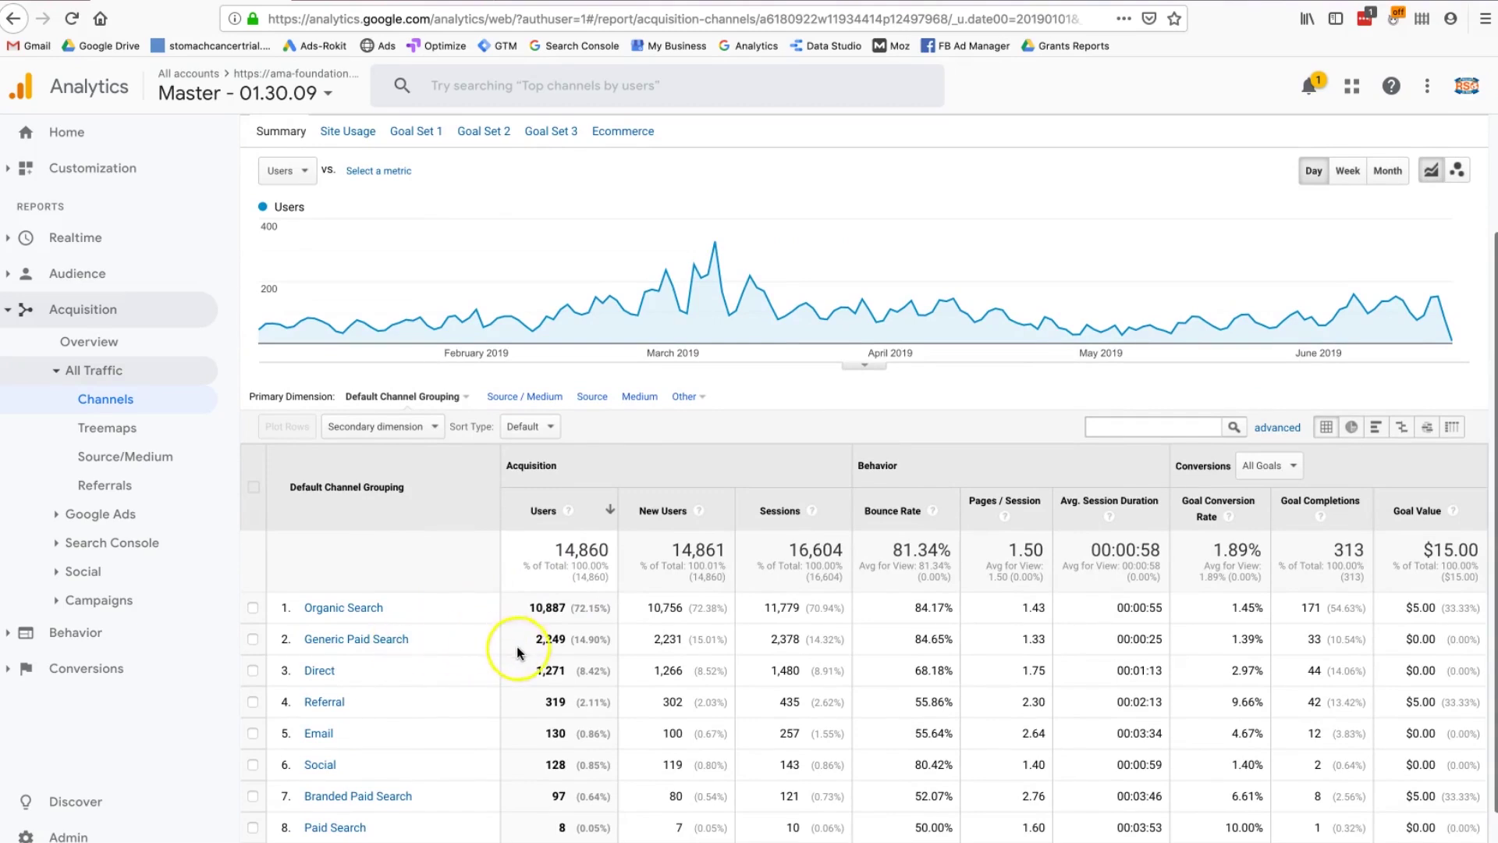
pyautogui.scroll(-1, 422, 636)
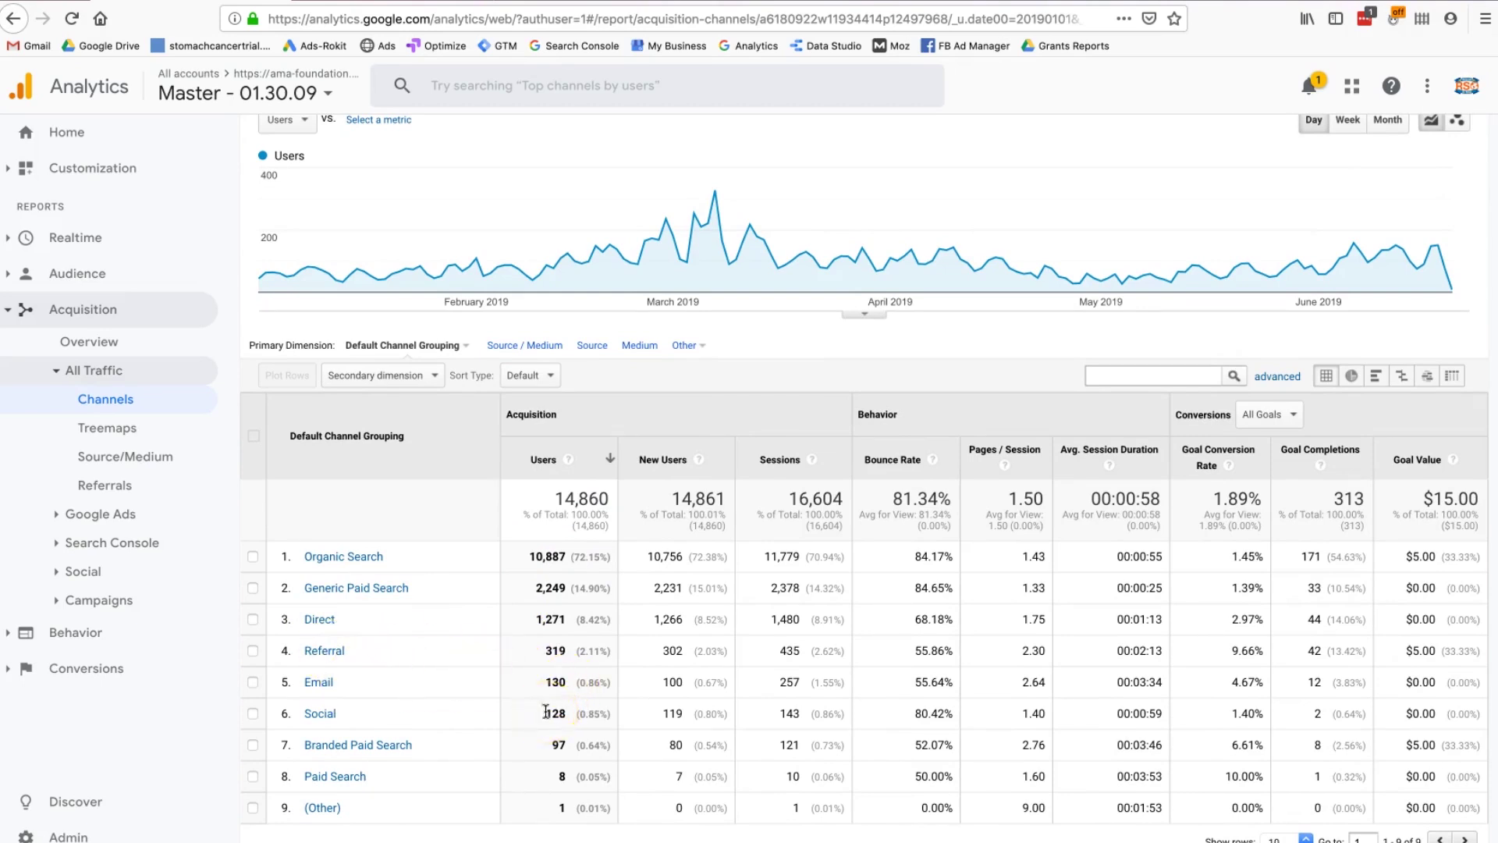
pyautogui.scroll(1, 615, 802)
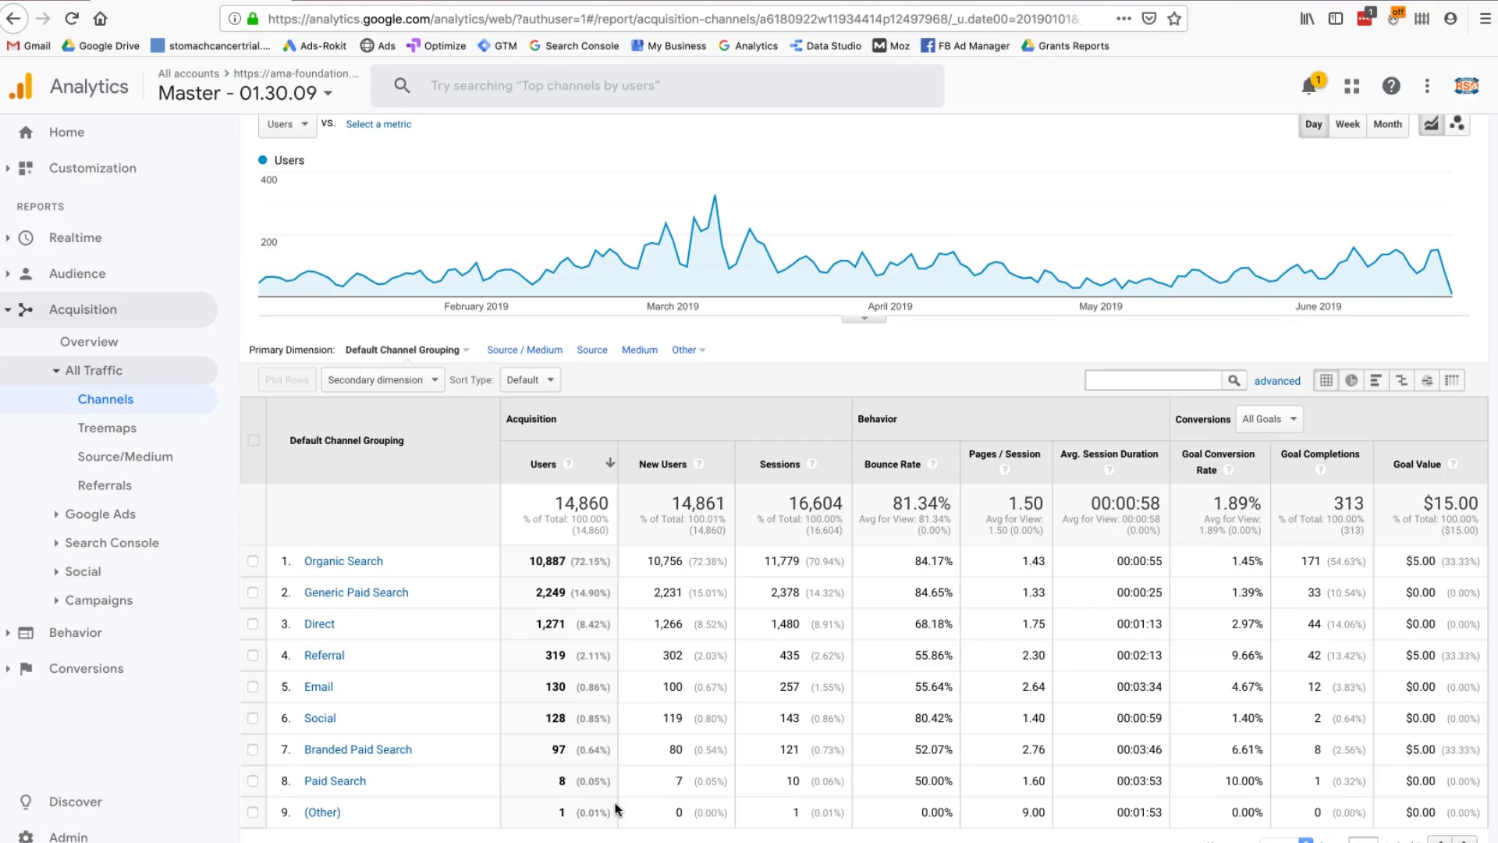
# Step: Change the report's primary dimension to Source / Medium and examine the user share of the organic, cpc and referral sources
pyautogui.click(520, 351)
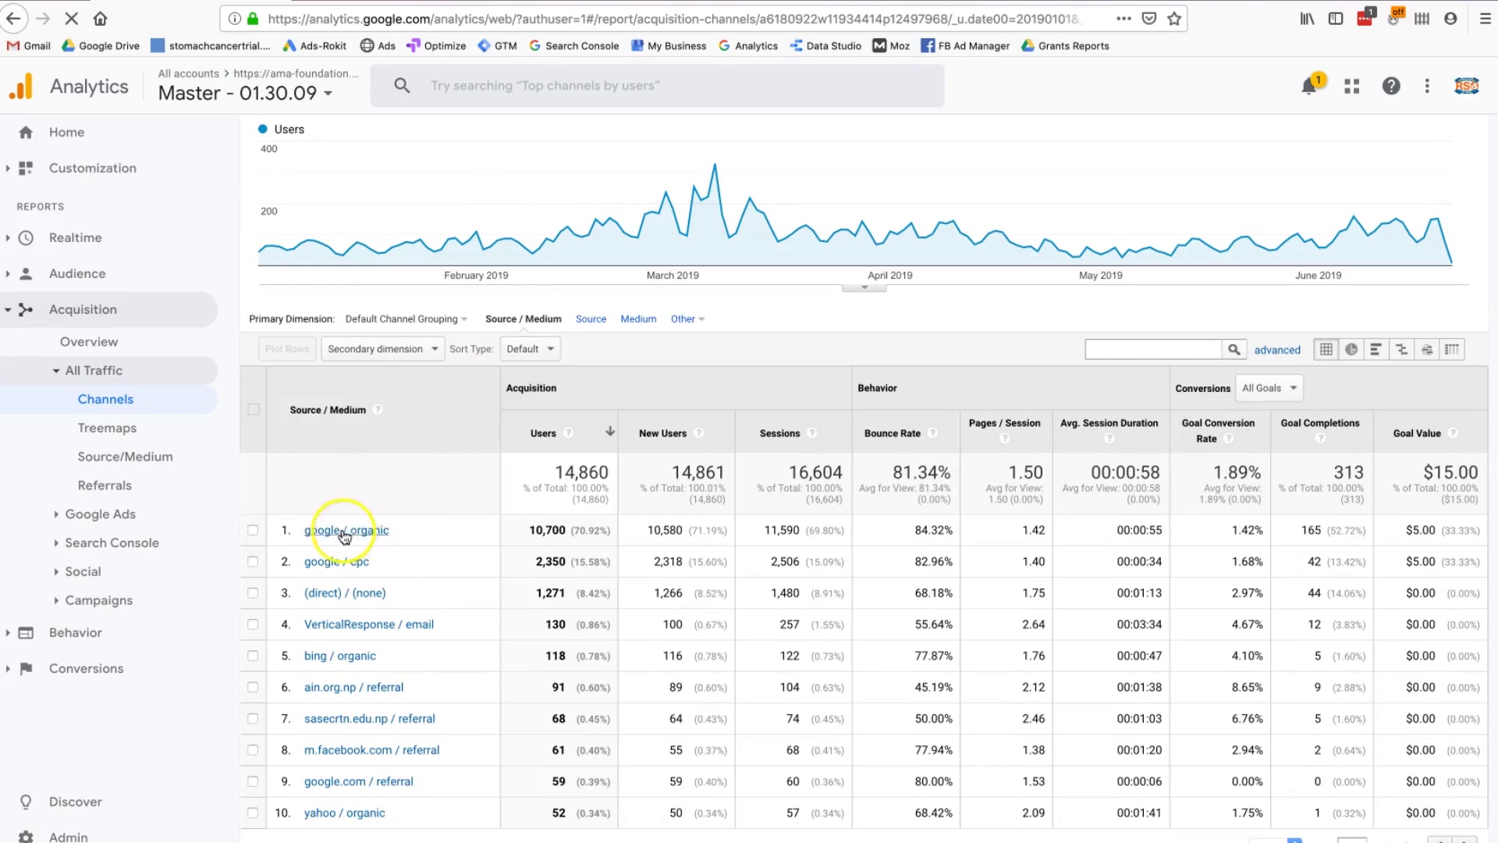
pyautogui.click(574, 535)
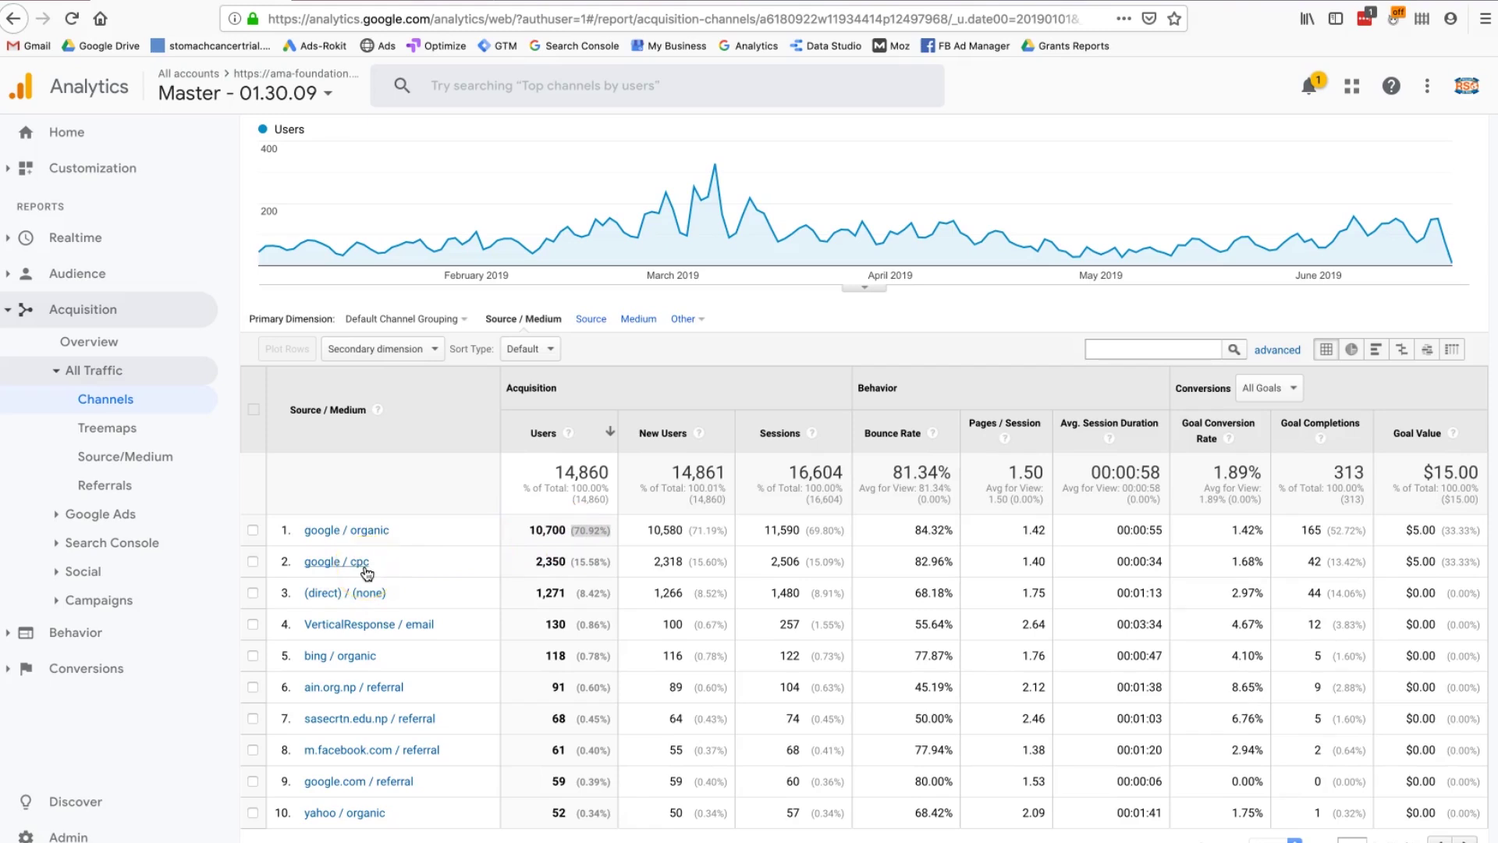
pyautogui.click(586, 559)
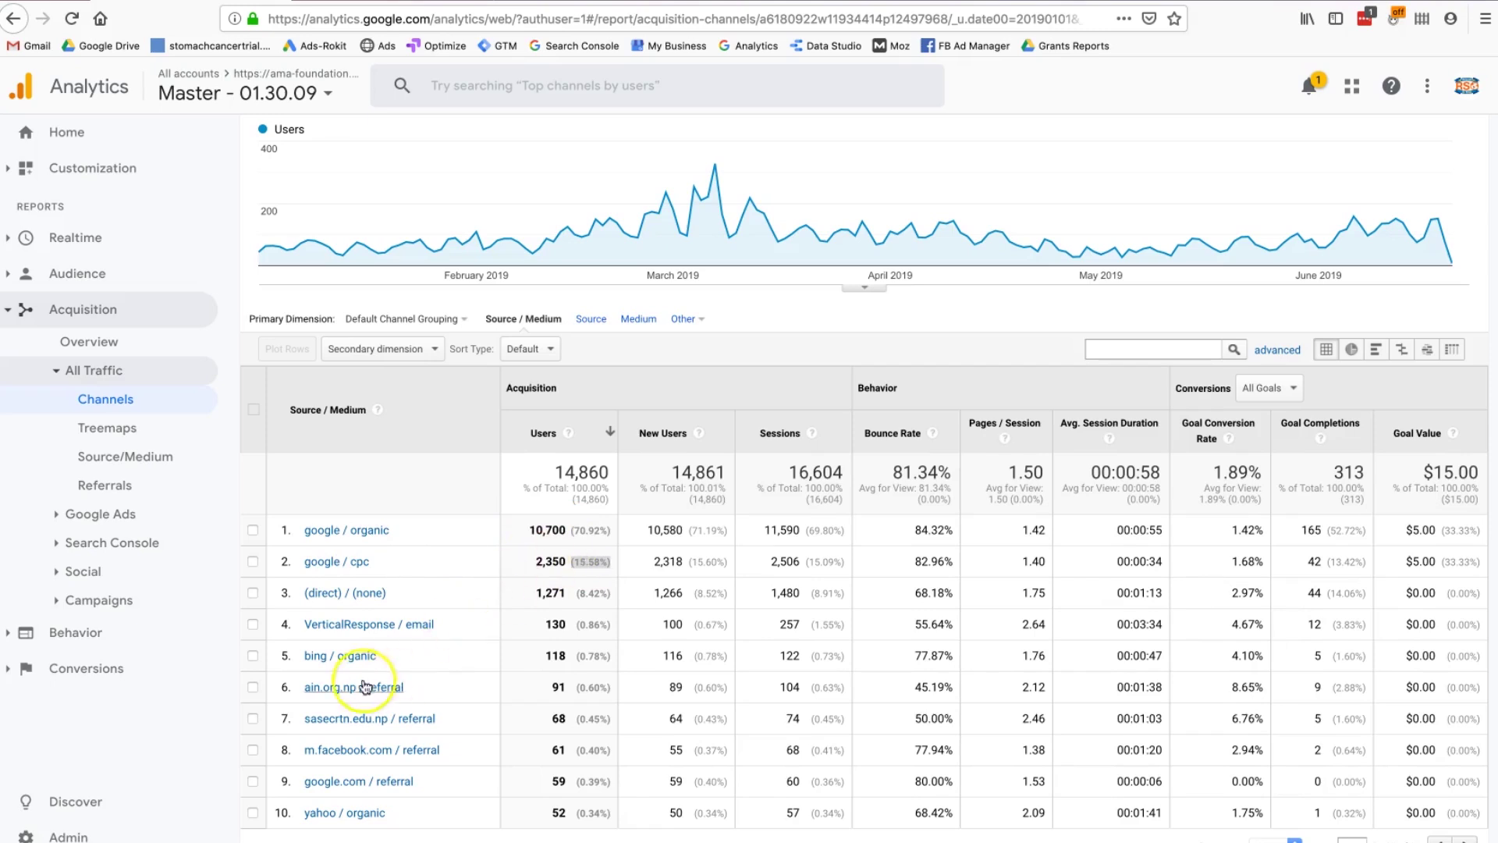
pyautogui.click(356, 657)
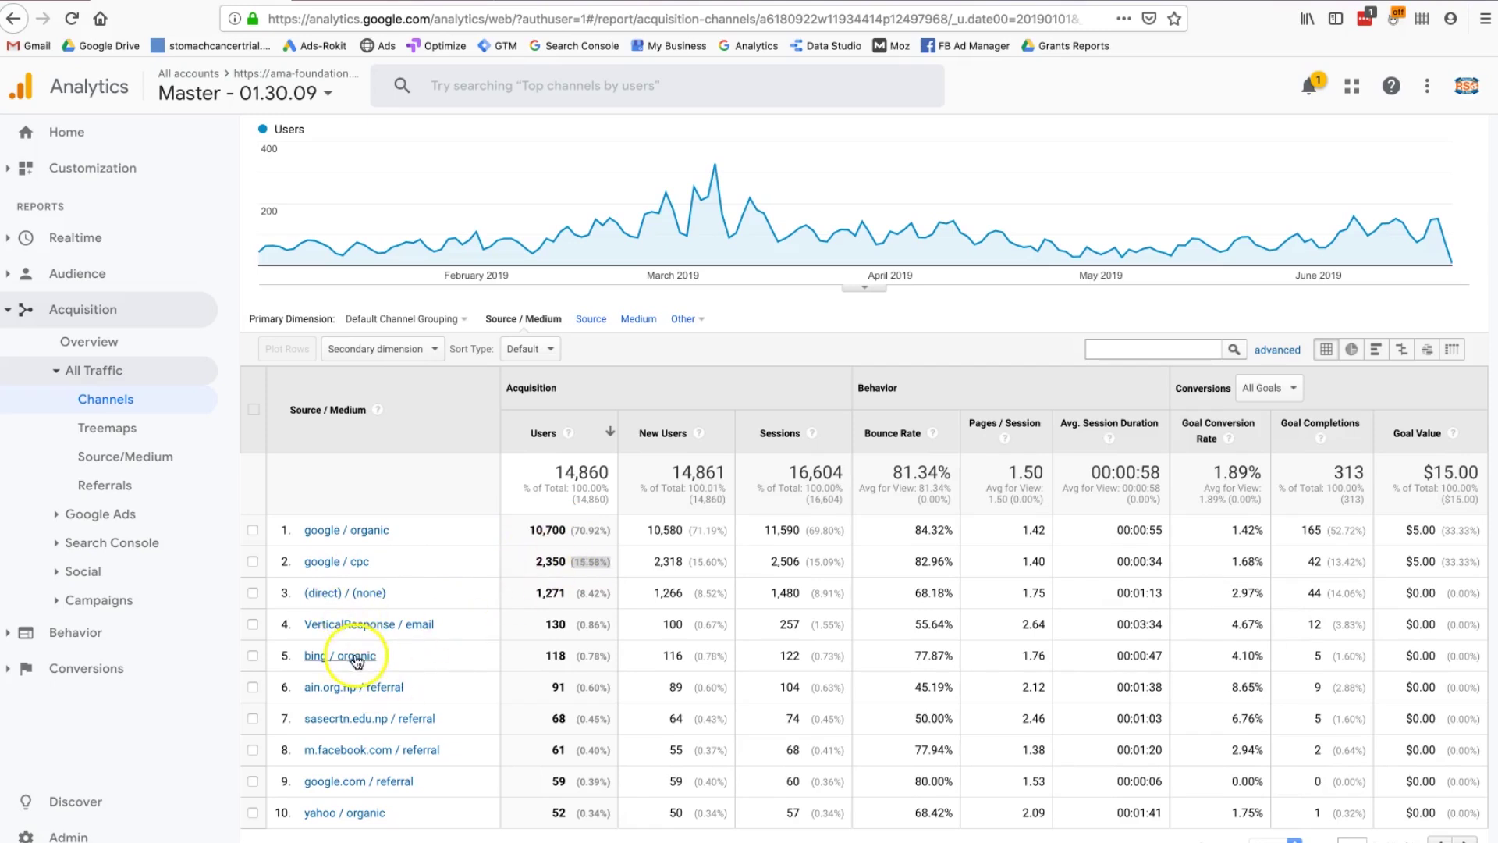
pyautogui.click(375, 749)
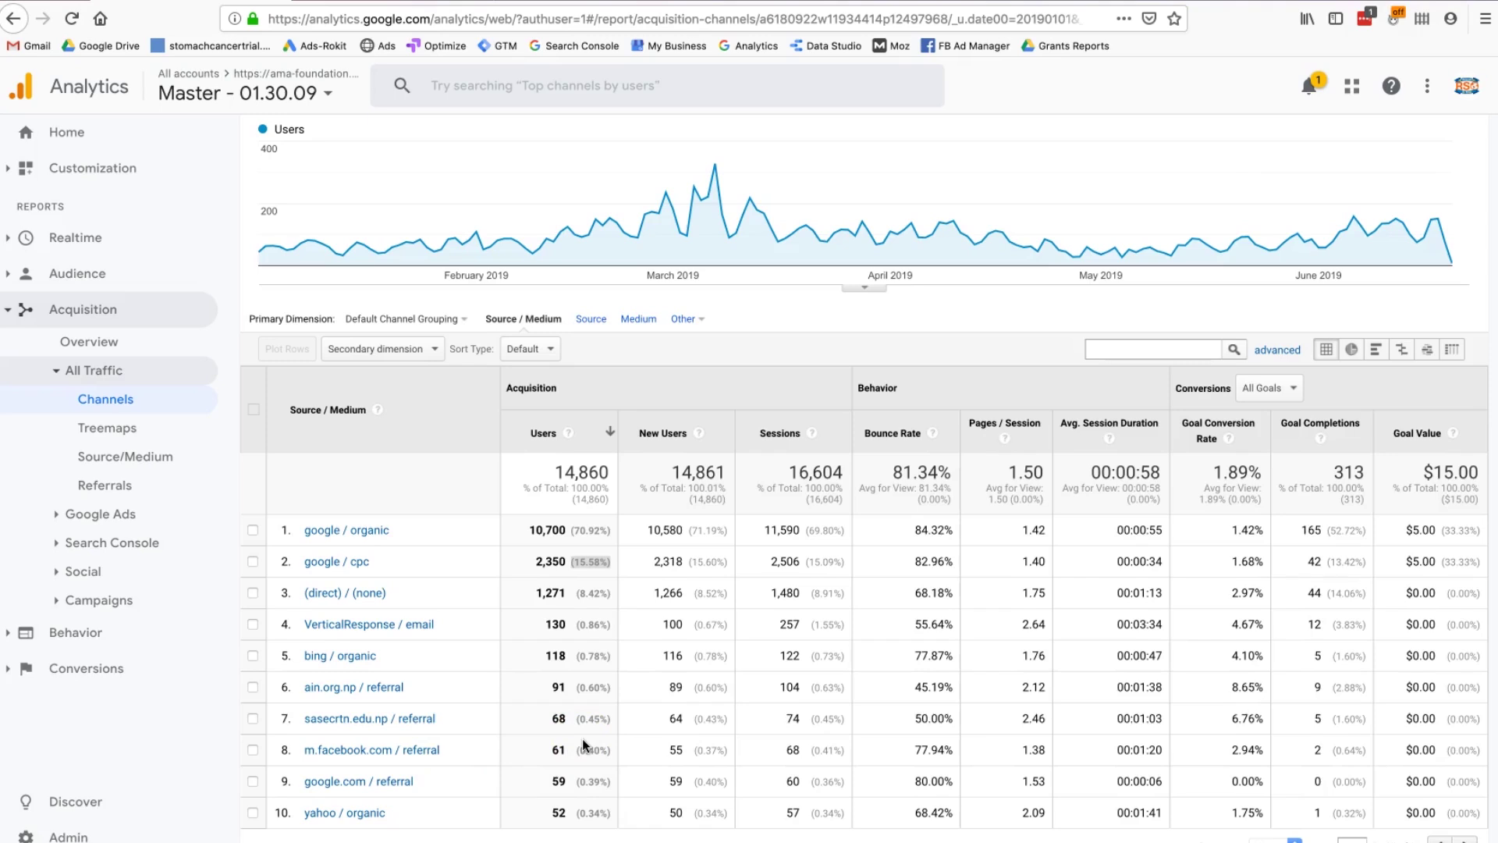
# Step: Open the Google Ads Campaigns report under Acquisition and compare the clicks, cost and users of each campaign
pyautogui.click(97, 516)
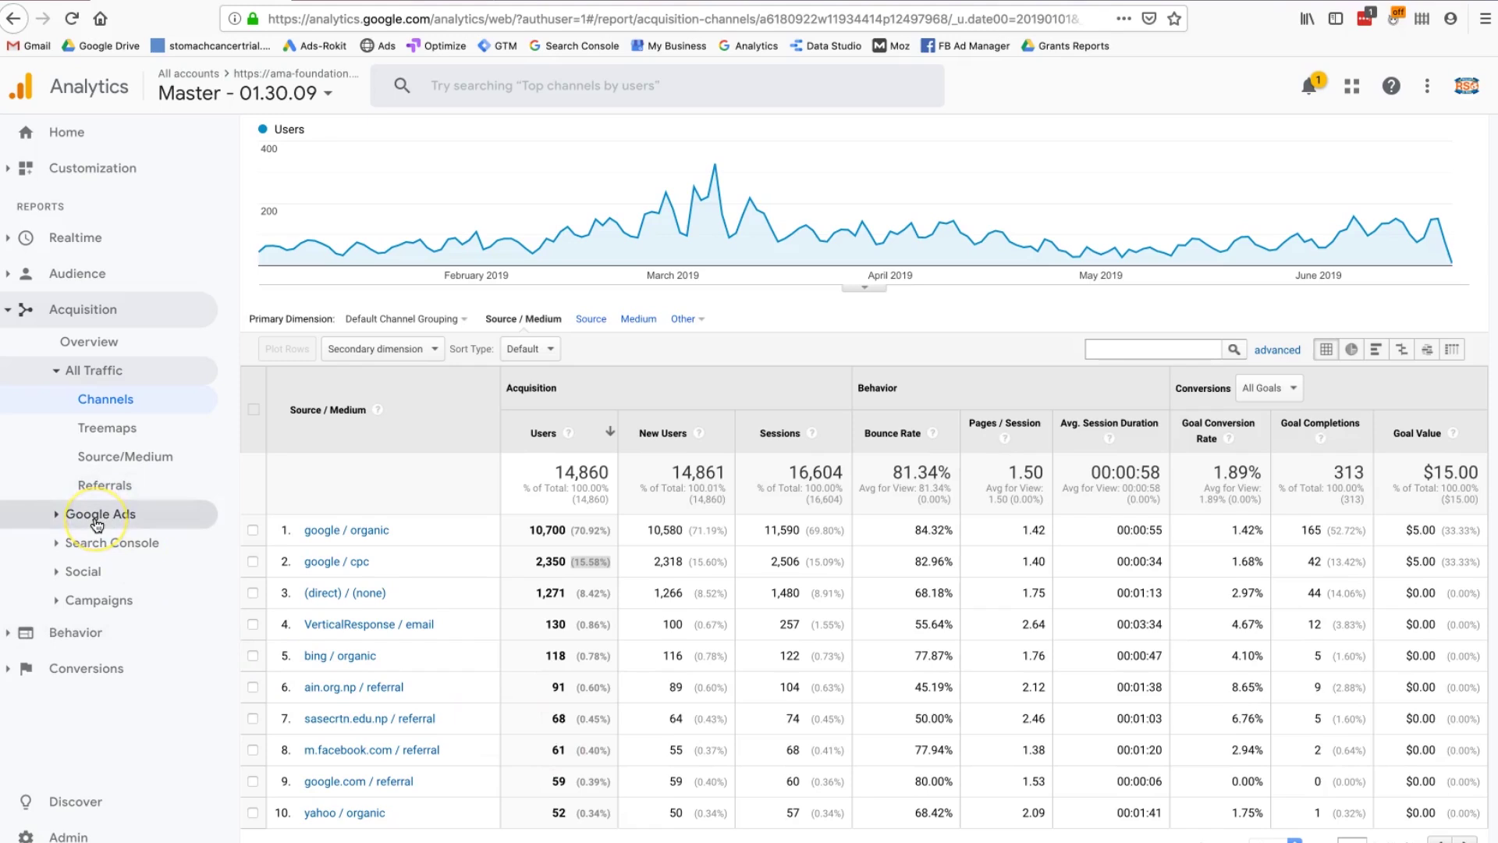
pyautogui.click(56, 516)
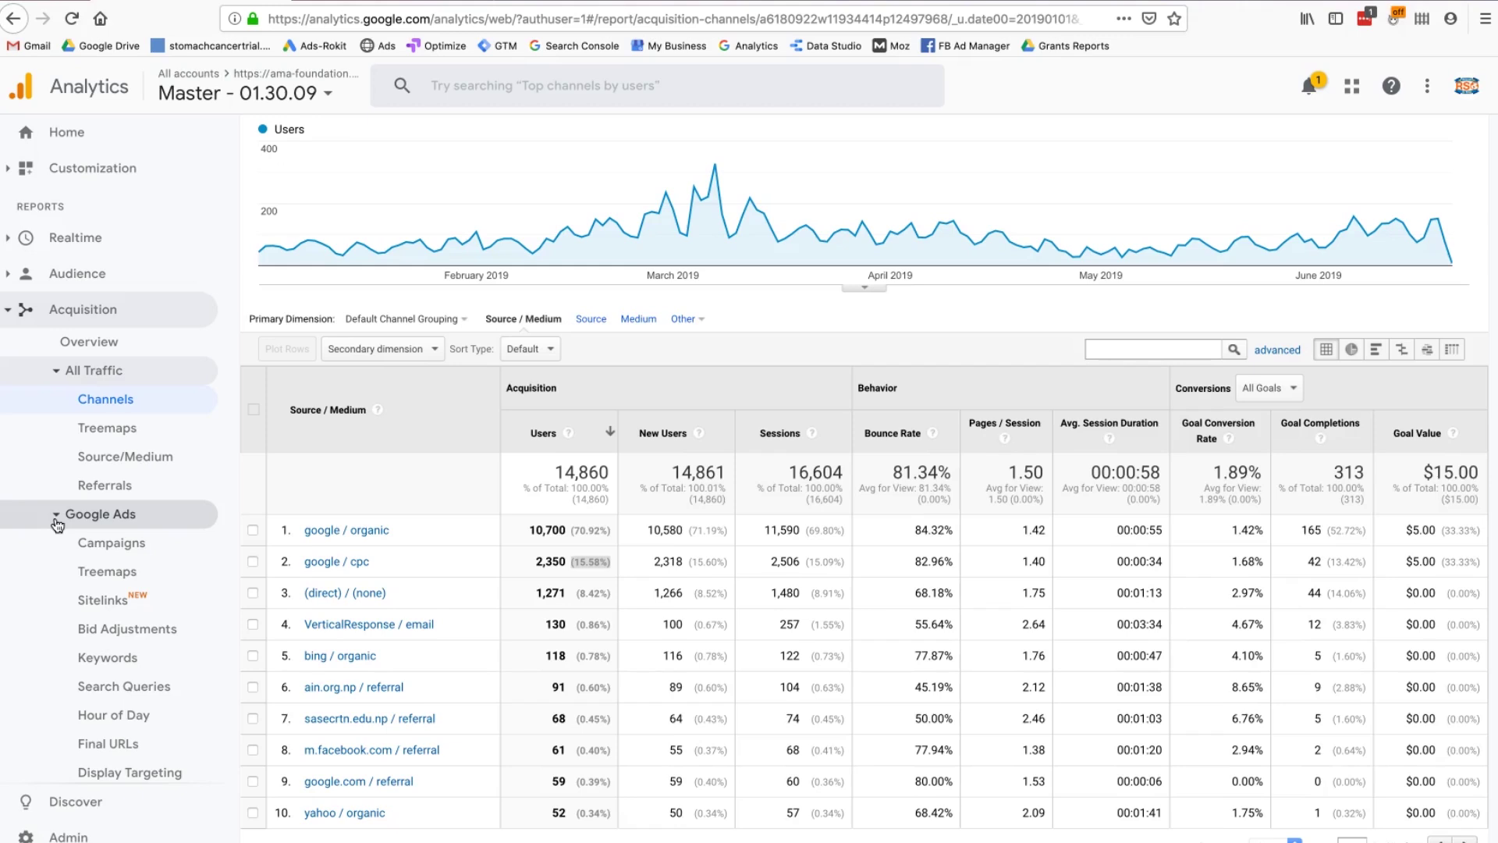
pyautogui.click(90, 541)
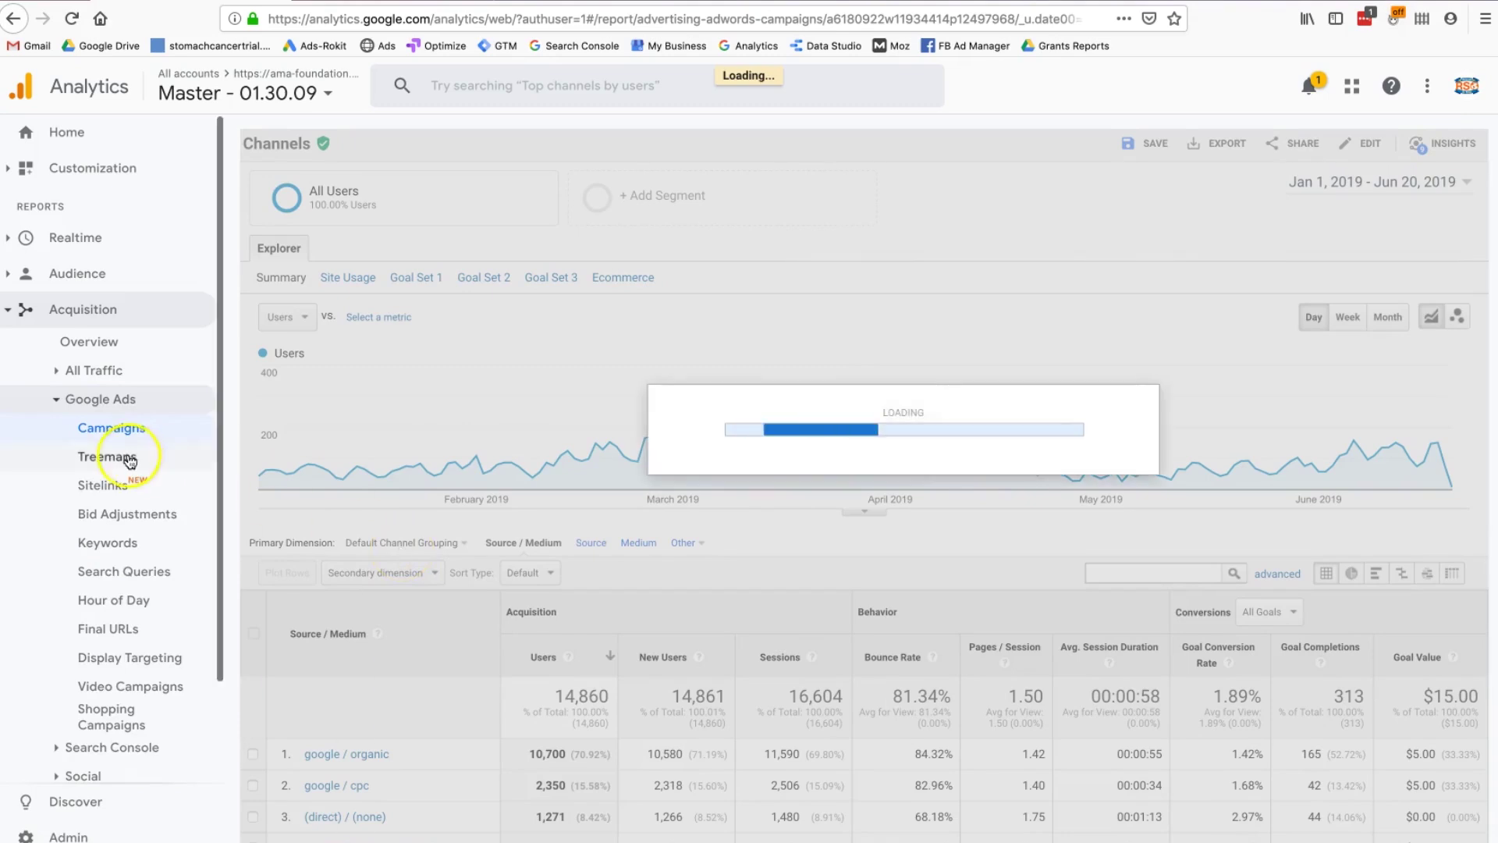
pyautogui.click(130, 461)
pyautogui.scroll(-3, 444, 566)
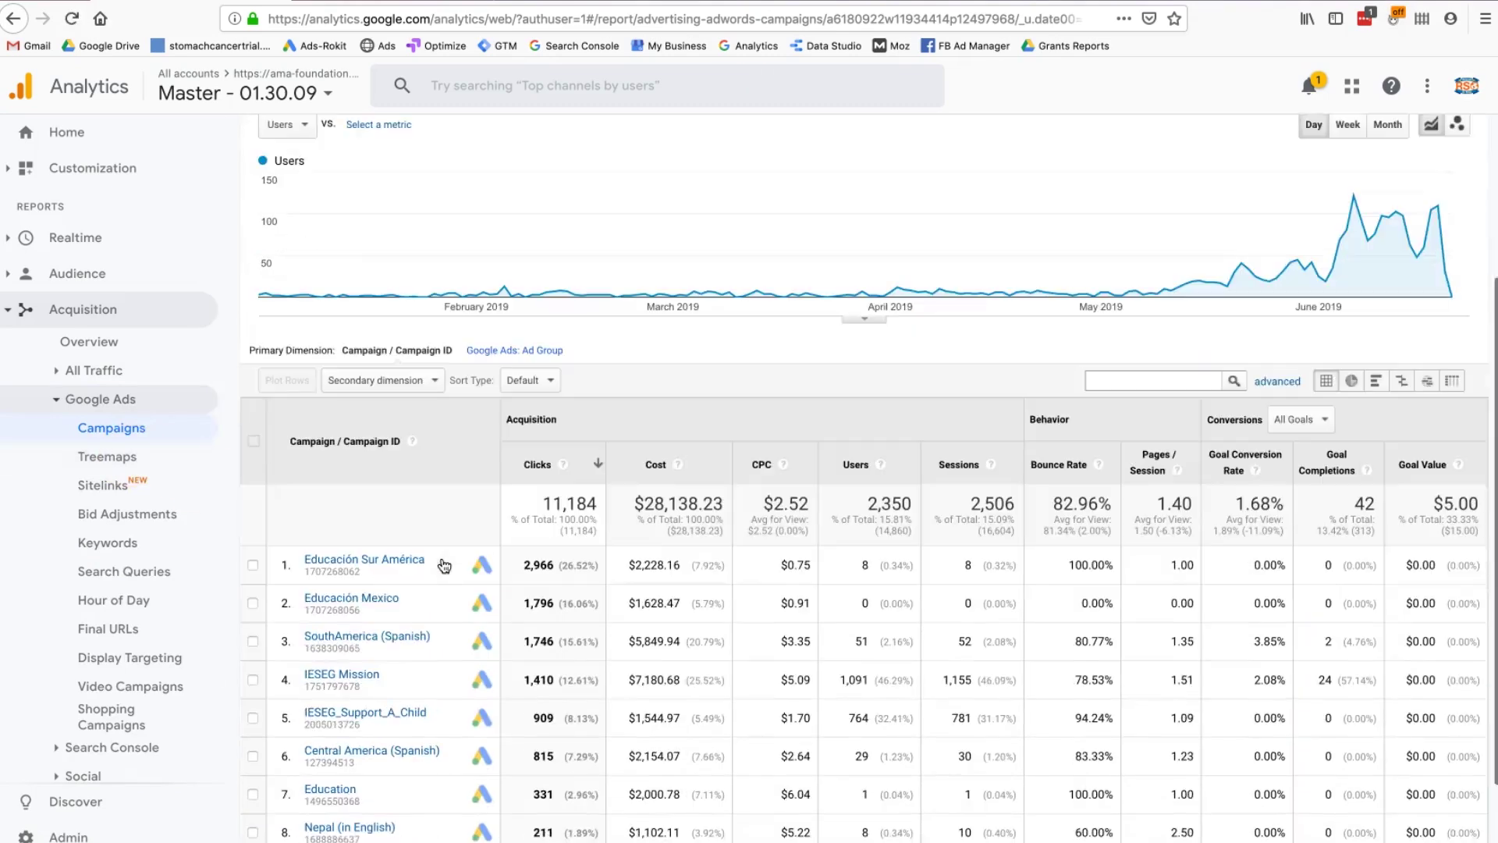
# Step: Open the All Campaigns report under Acquisition and compare the users brought in by each campaign
pyautogui.scroll(-2, 88, 567)
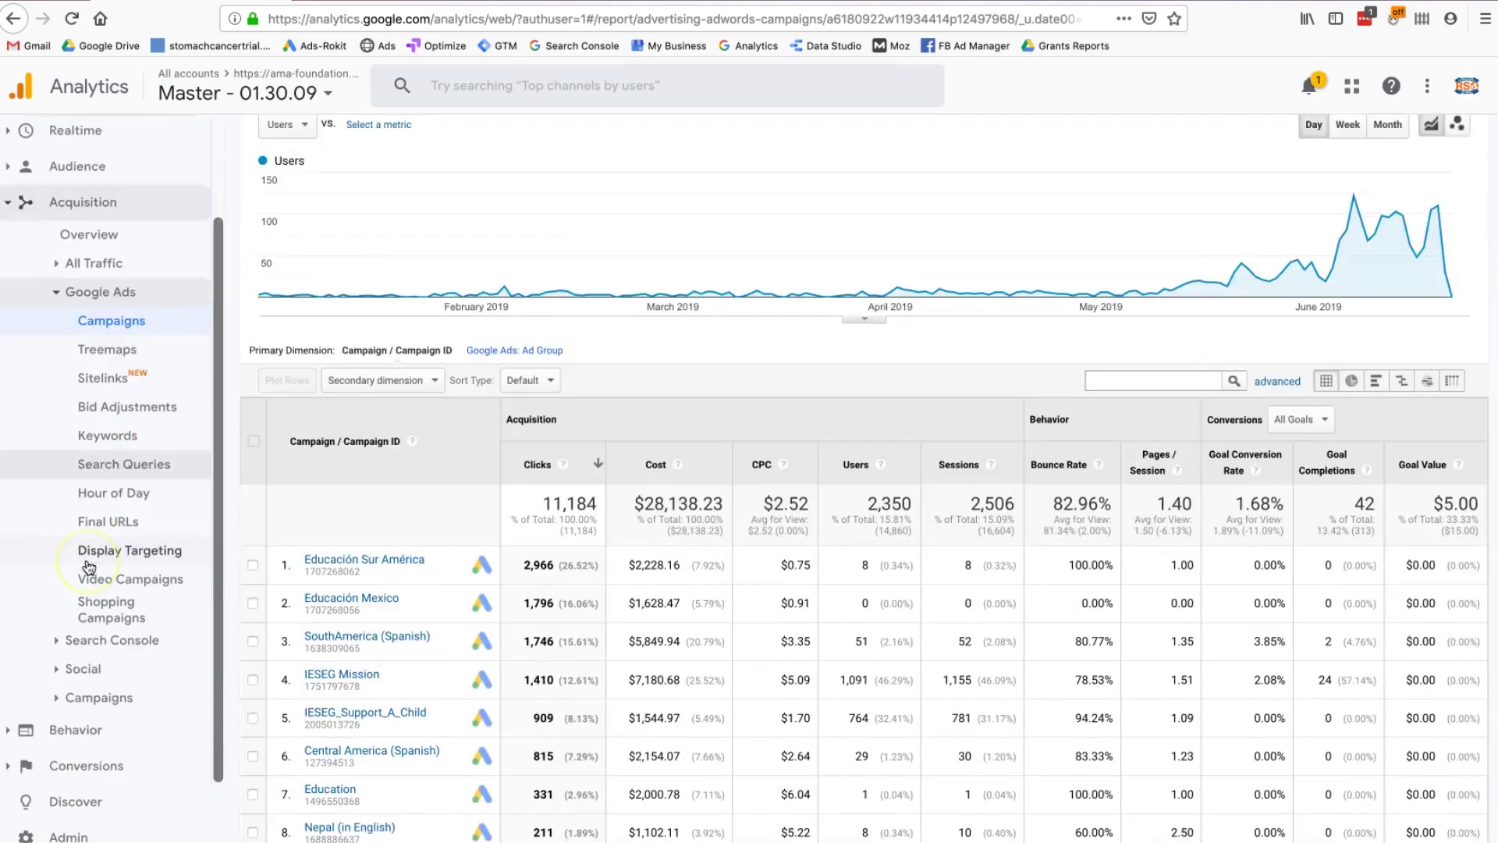
pyautogui.click(99, 697)
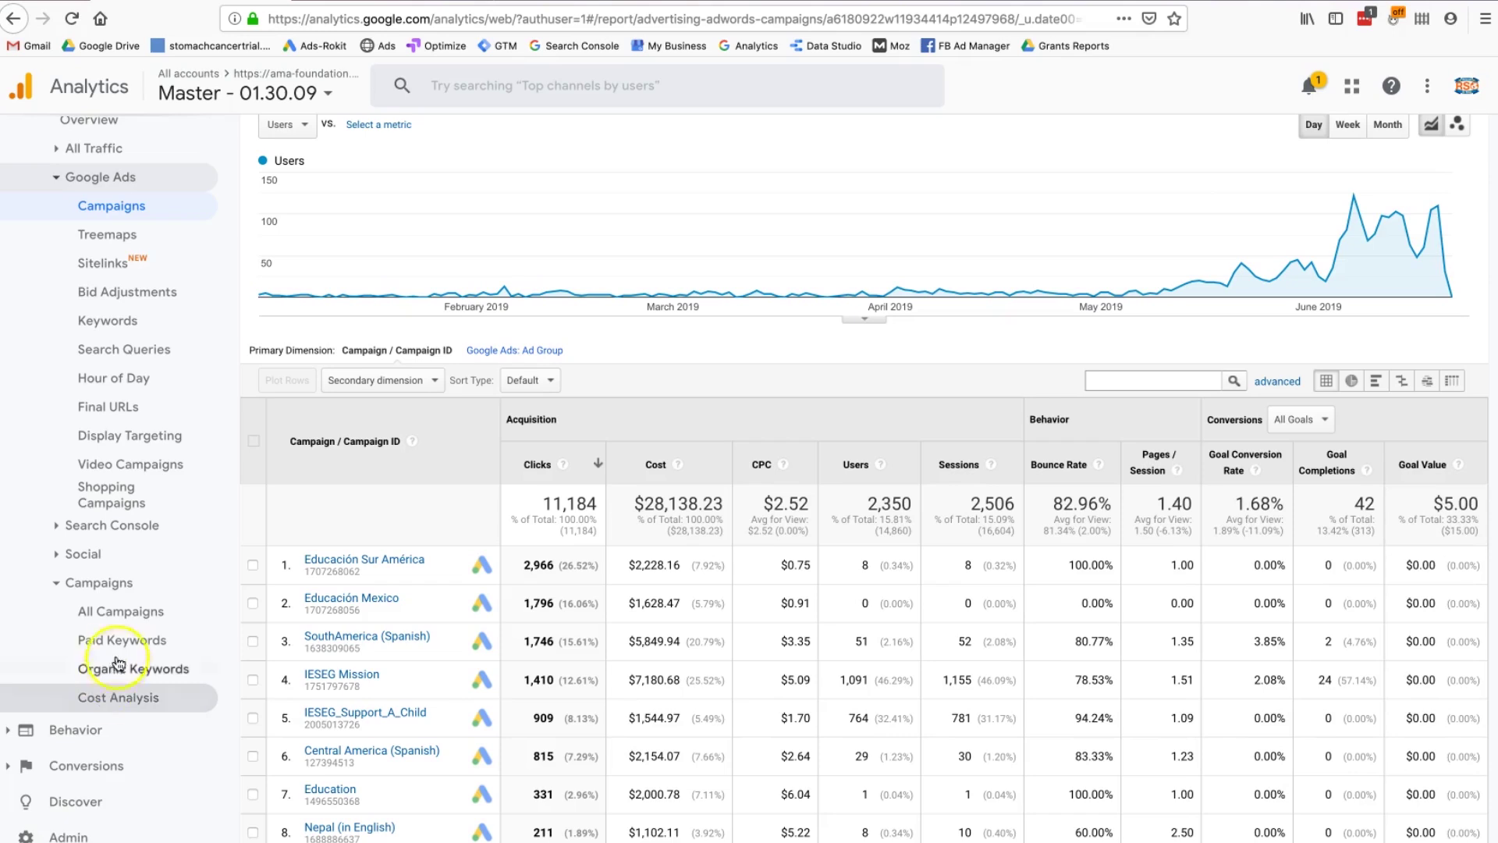
pyautogui.click(126, 618)
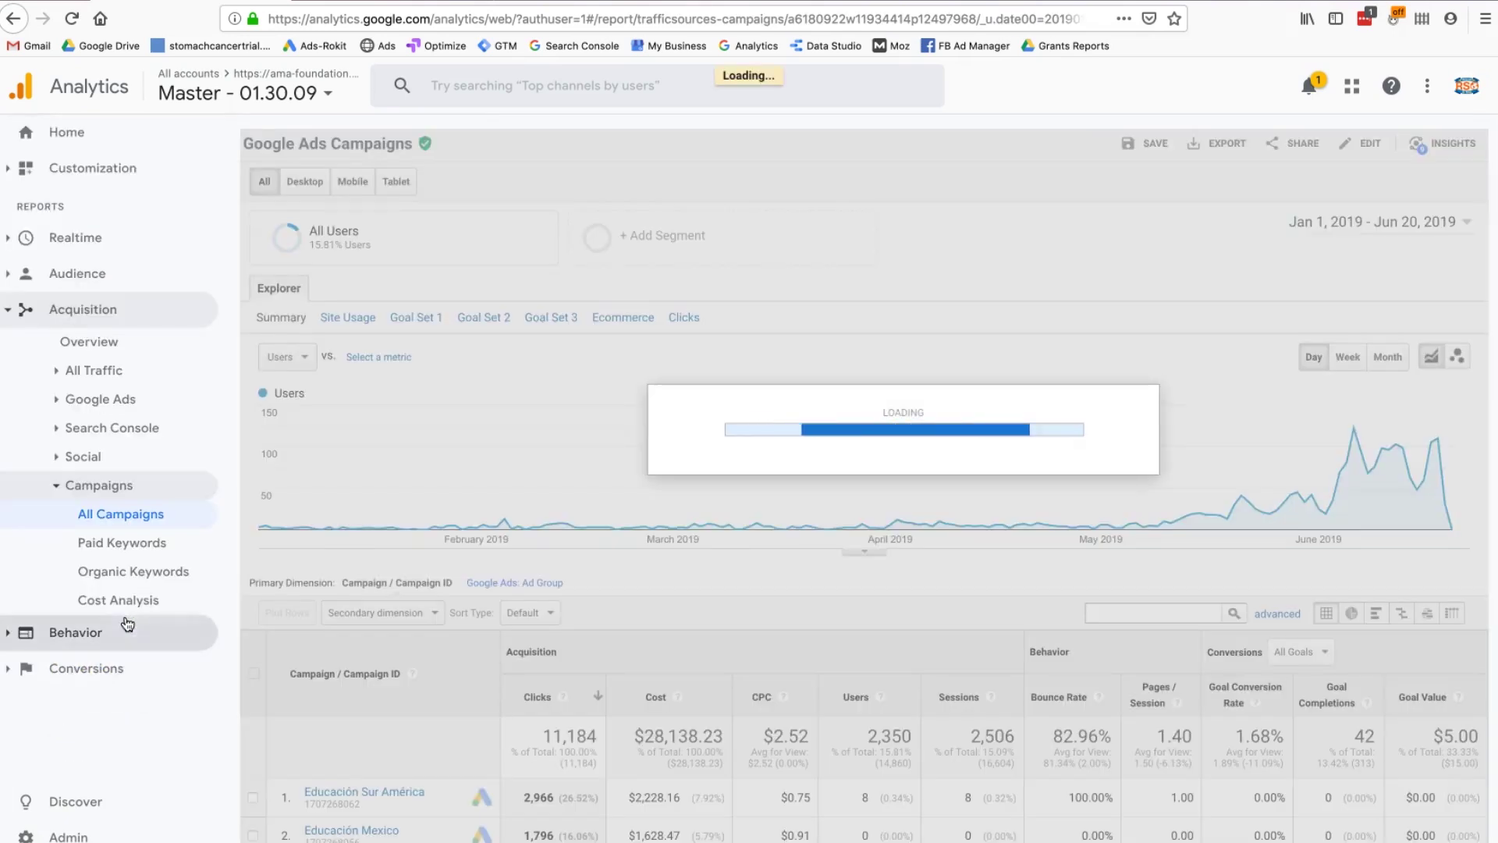
pyautogui.click(598, 765)
pyautogui.scroll(-5, 598, 765)
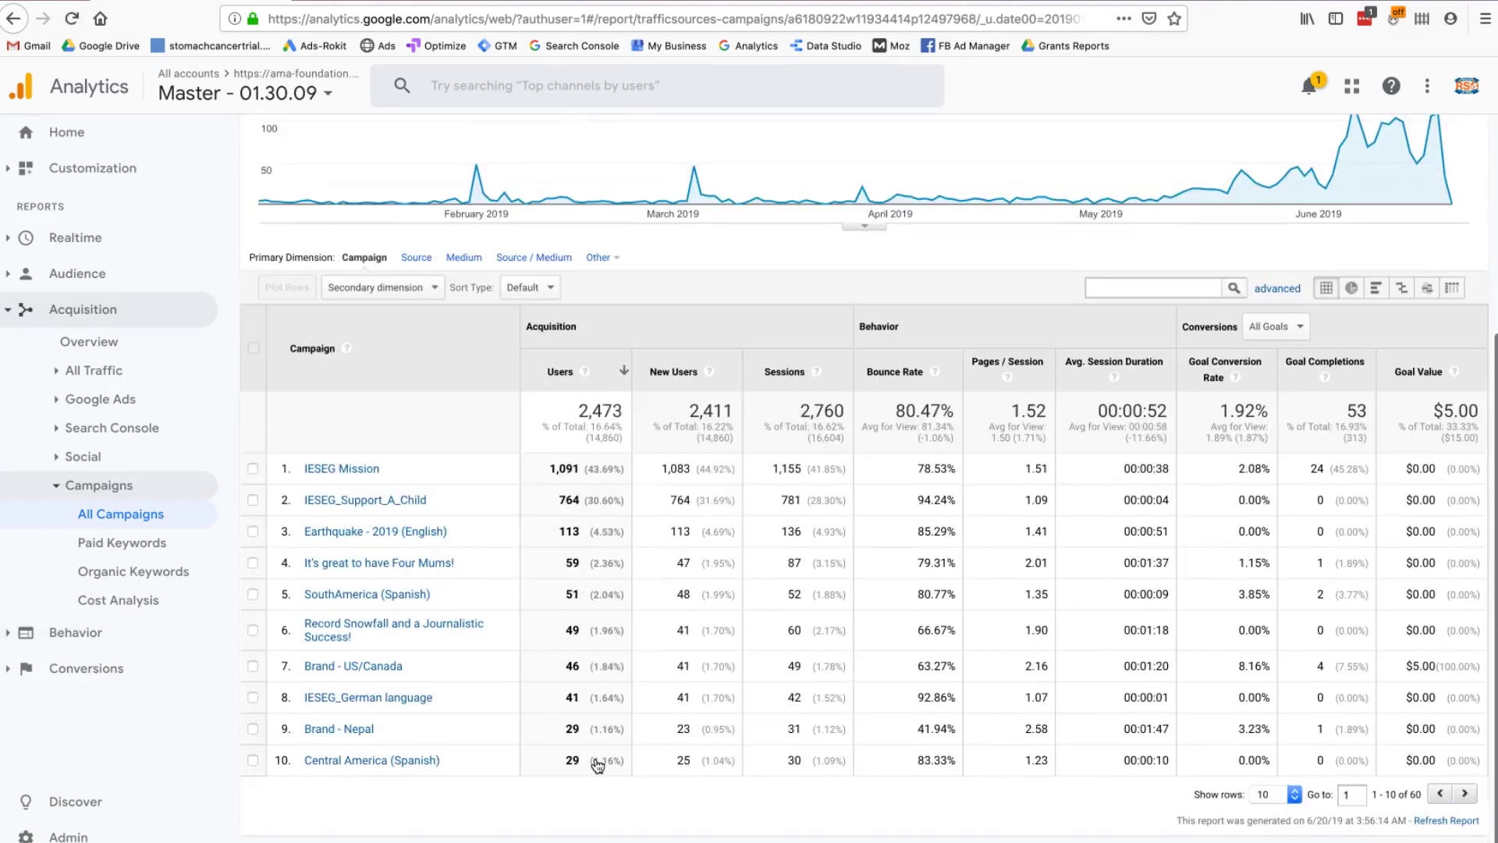
# Step: Change the All Campaigns report's primary dimension to Source / Medium and compare the cpc and email sources
pyautogui.scroll(3, 598, 766)
pyautogui.click(518, 392)
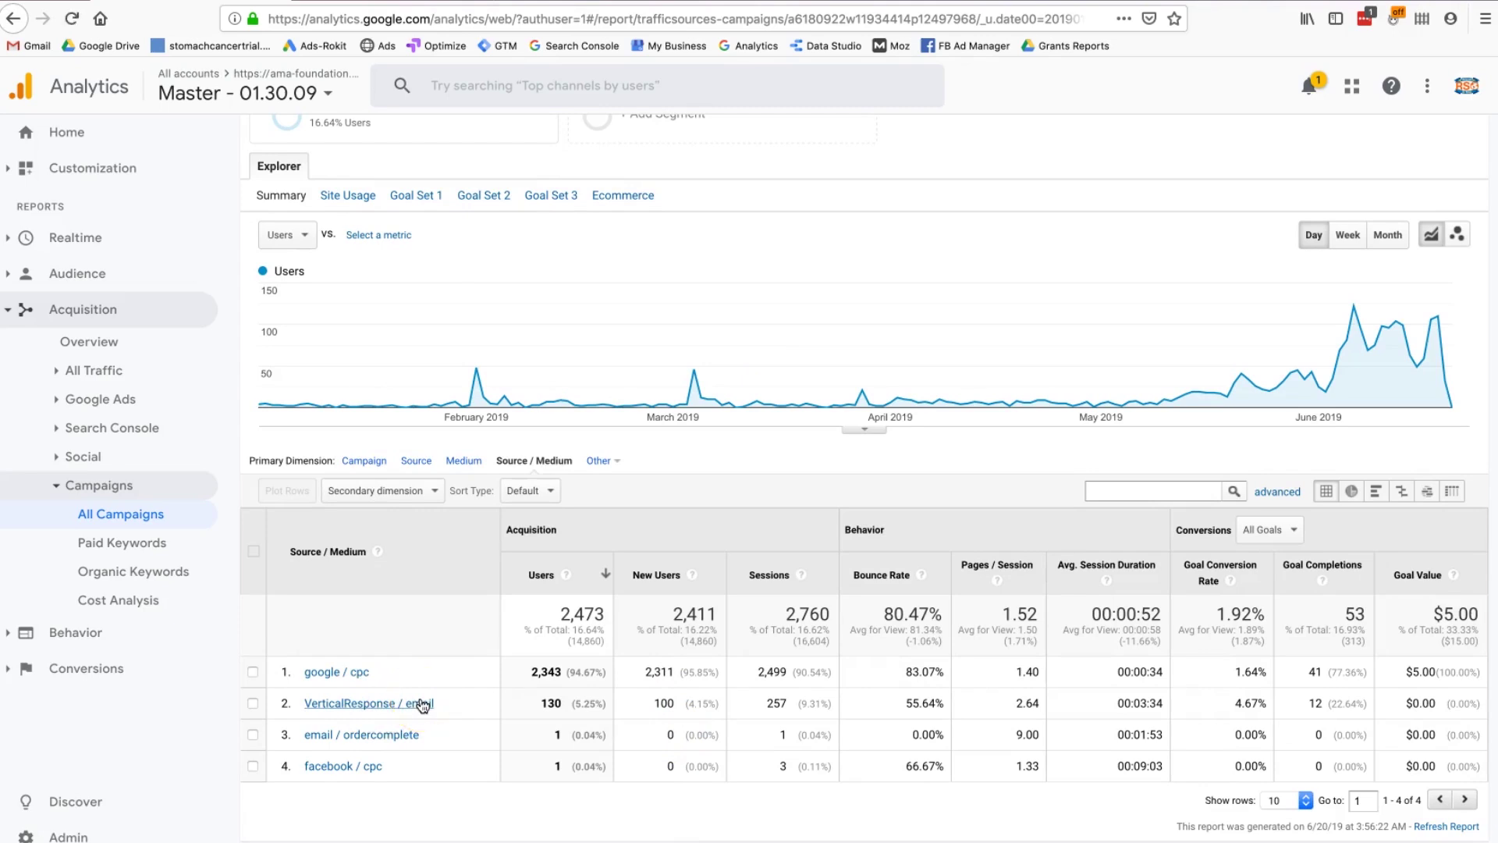
pyautogui.scroll(1, 421, 705)
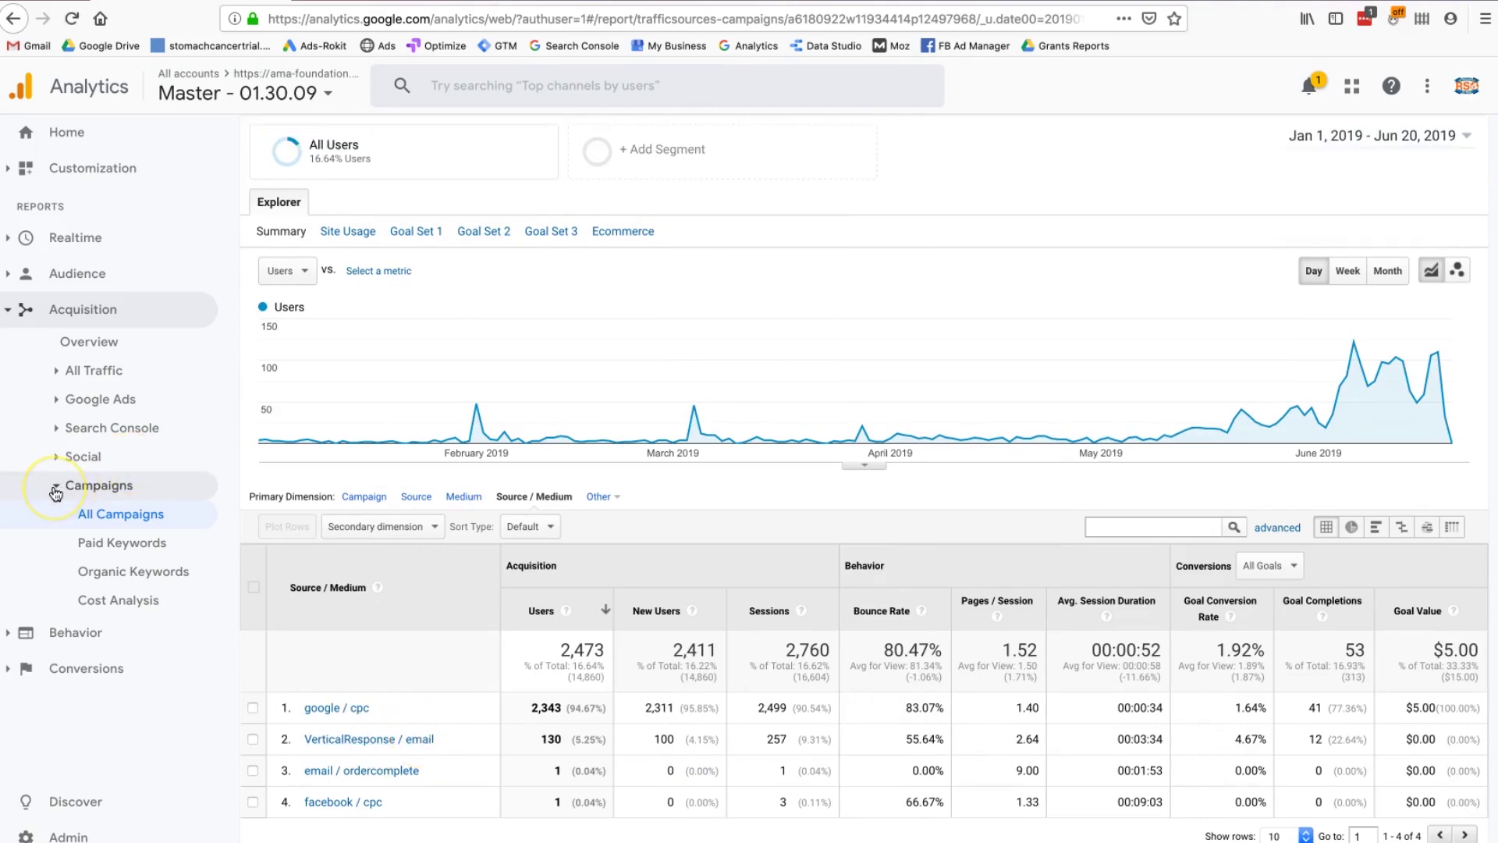
# Step: Open the Search Console Queries report under Acquisition and review the listed search queries
pyautogui.click(79, 438)
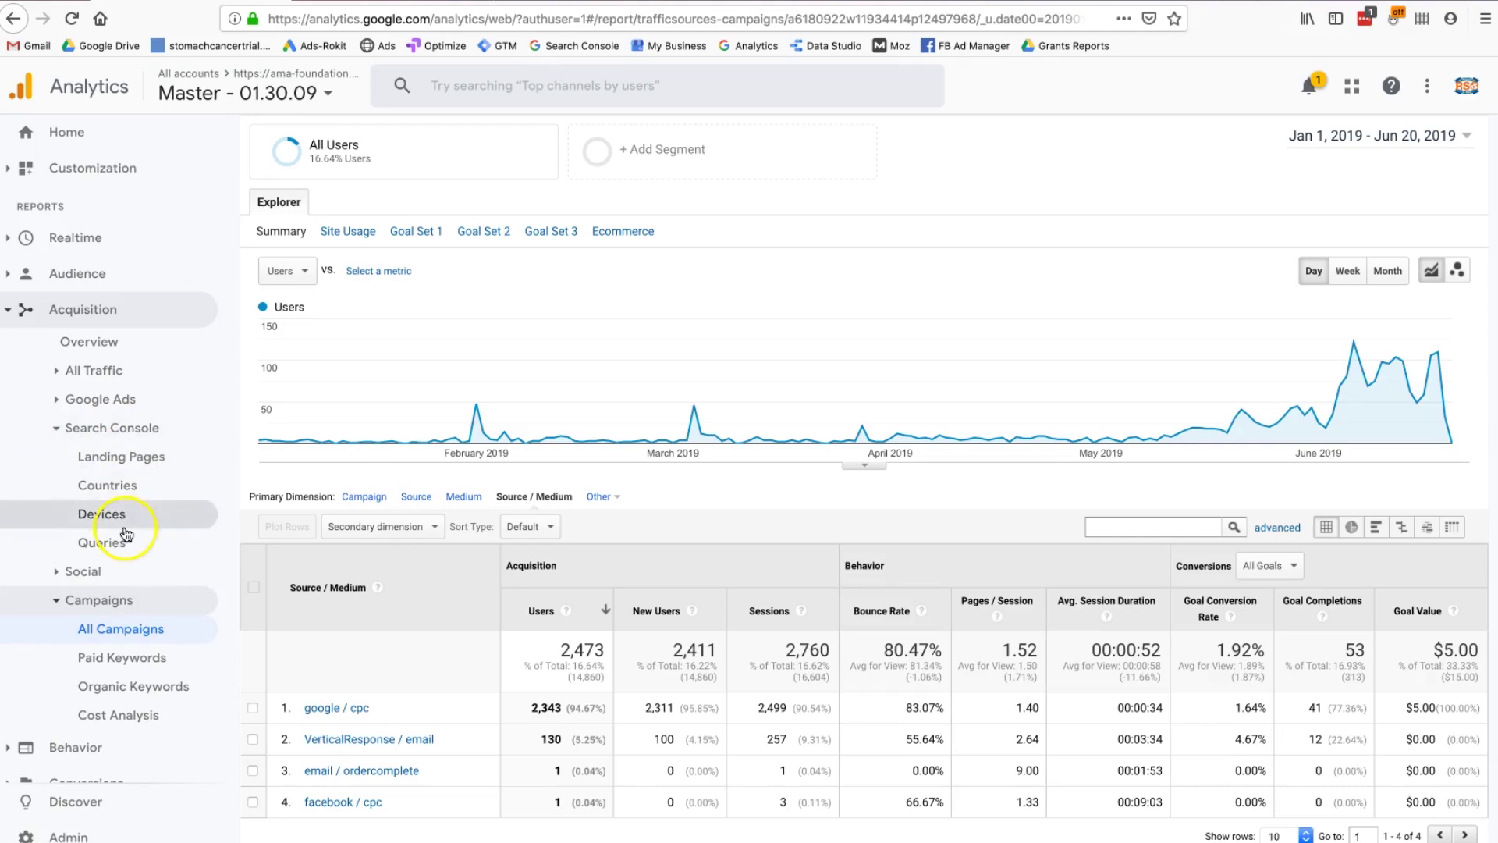
pyautogui.click(102, 542)
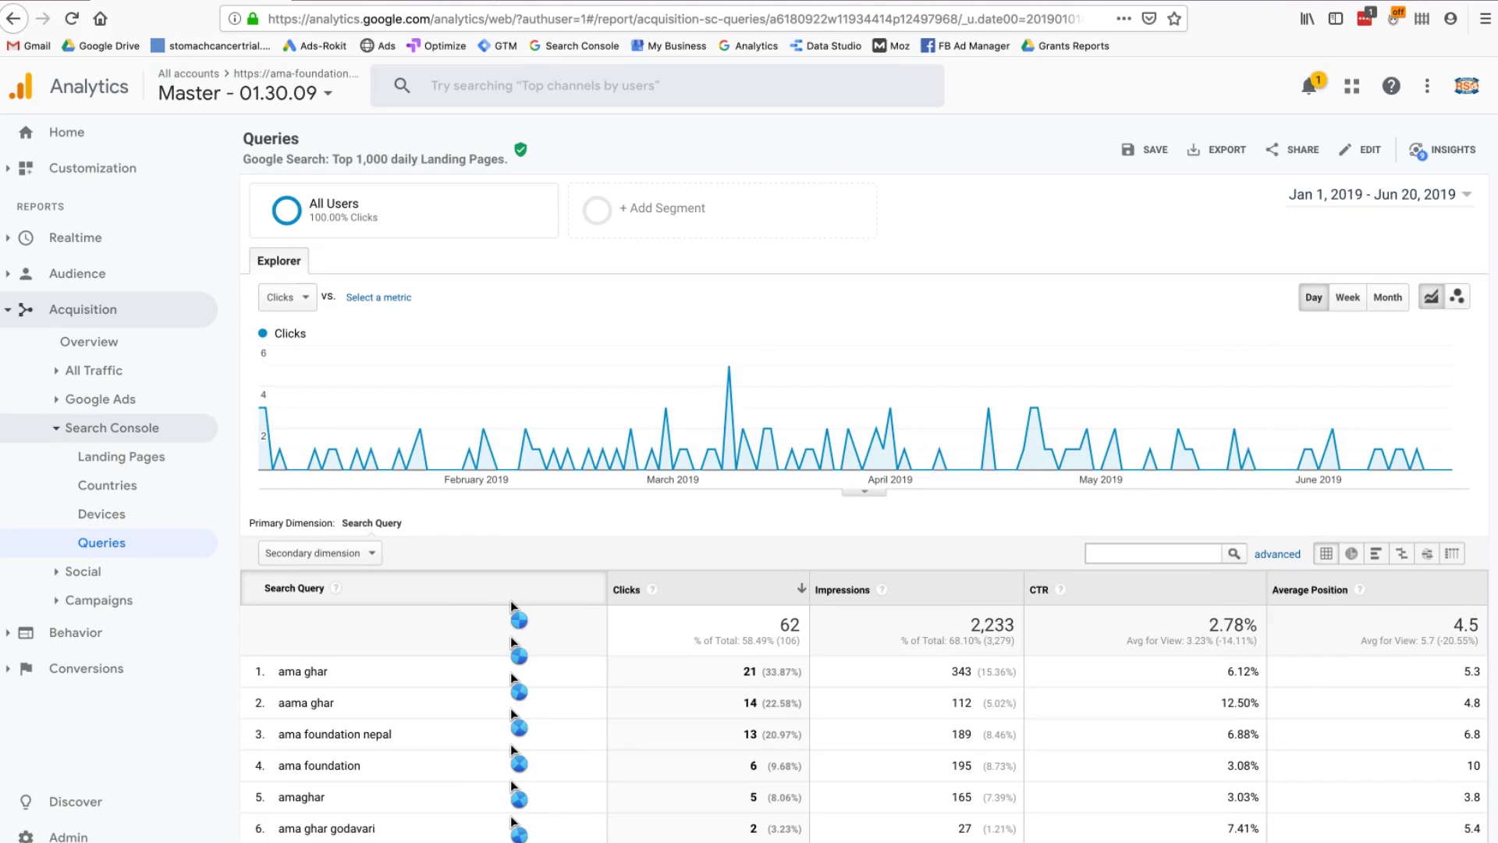
pyautogui.scroll(-2, 515, 624)
pyautogui.scroll(-2, 522, 675)
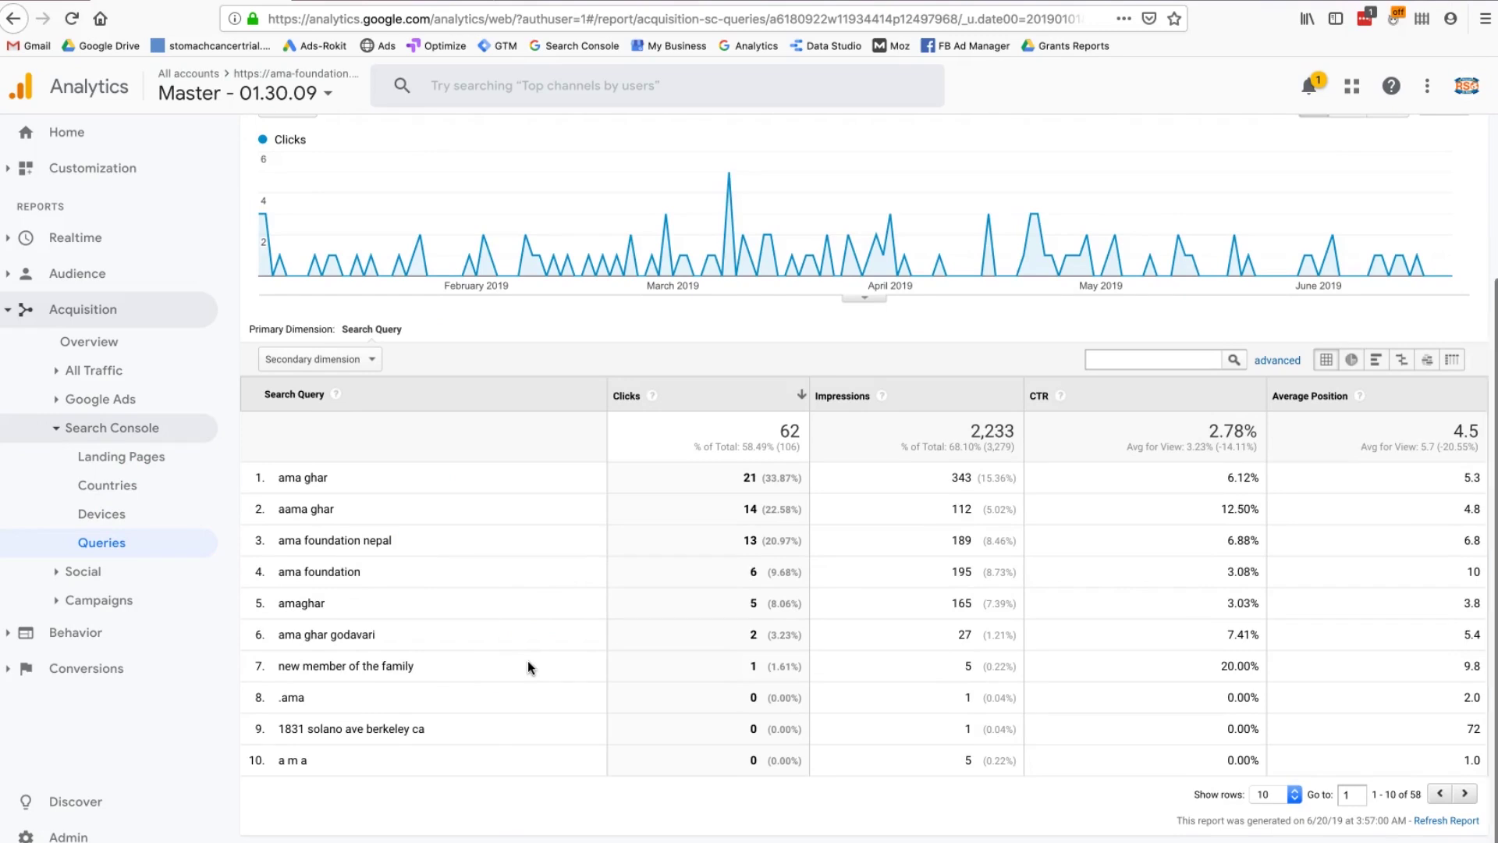
pyautogui.scroll(1, 528, 660)
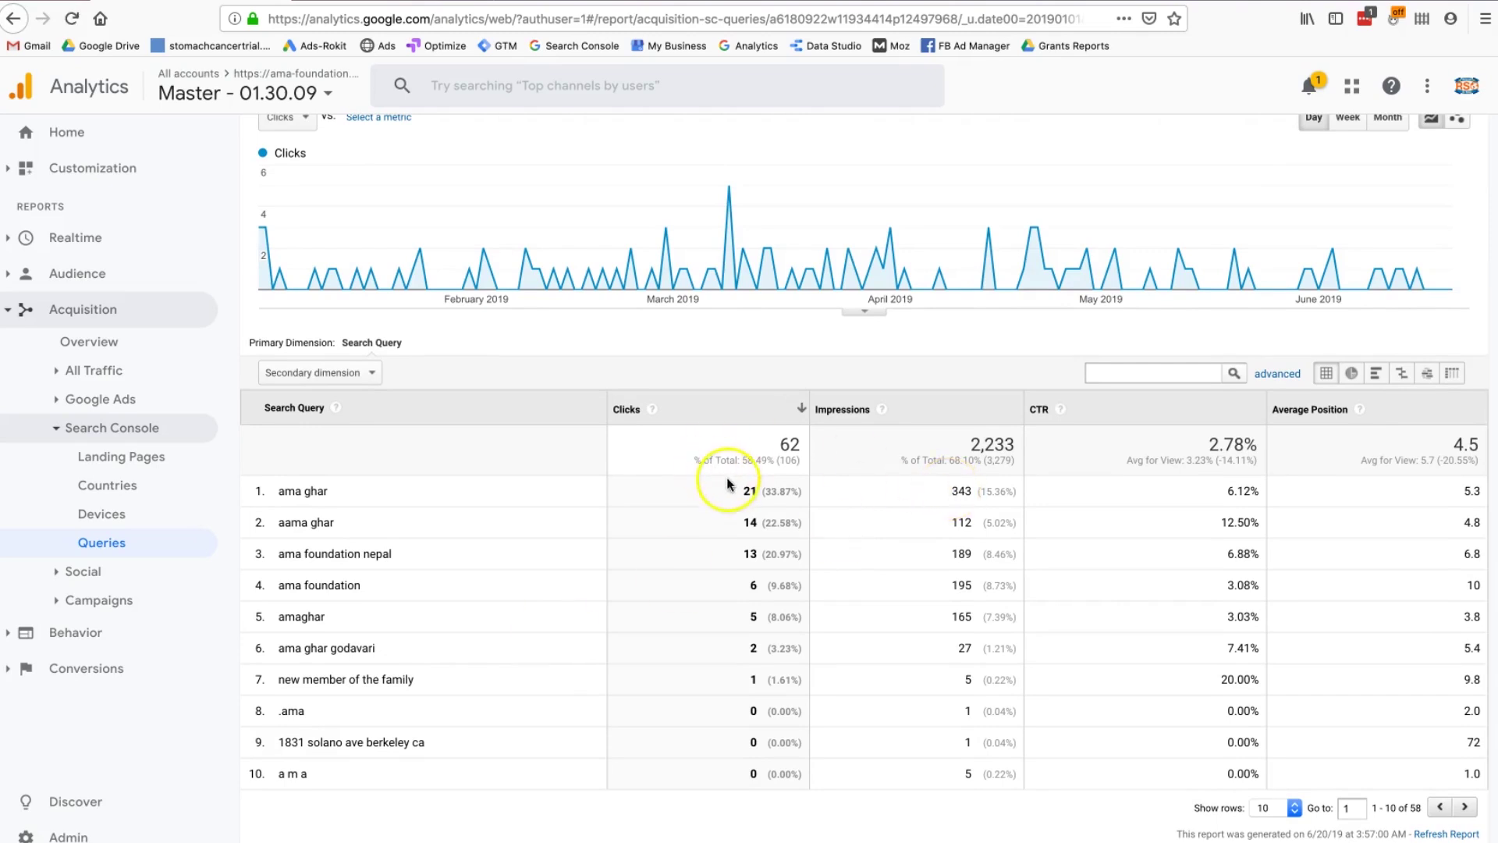
# Step: Examine the click-through rate, impressions and clicks of the "ama ghar" search query
pyautogui.moveTo(1222, 492); pyautogui.dragTo(1267, 499)
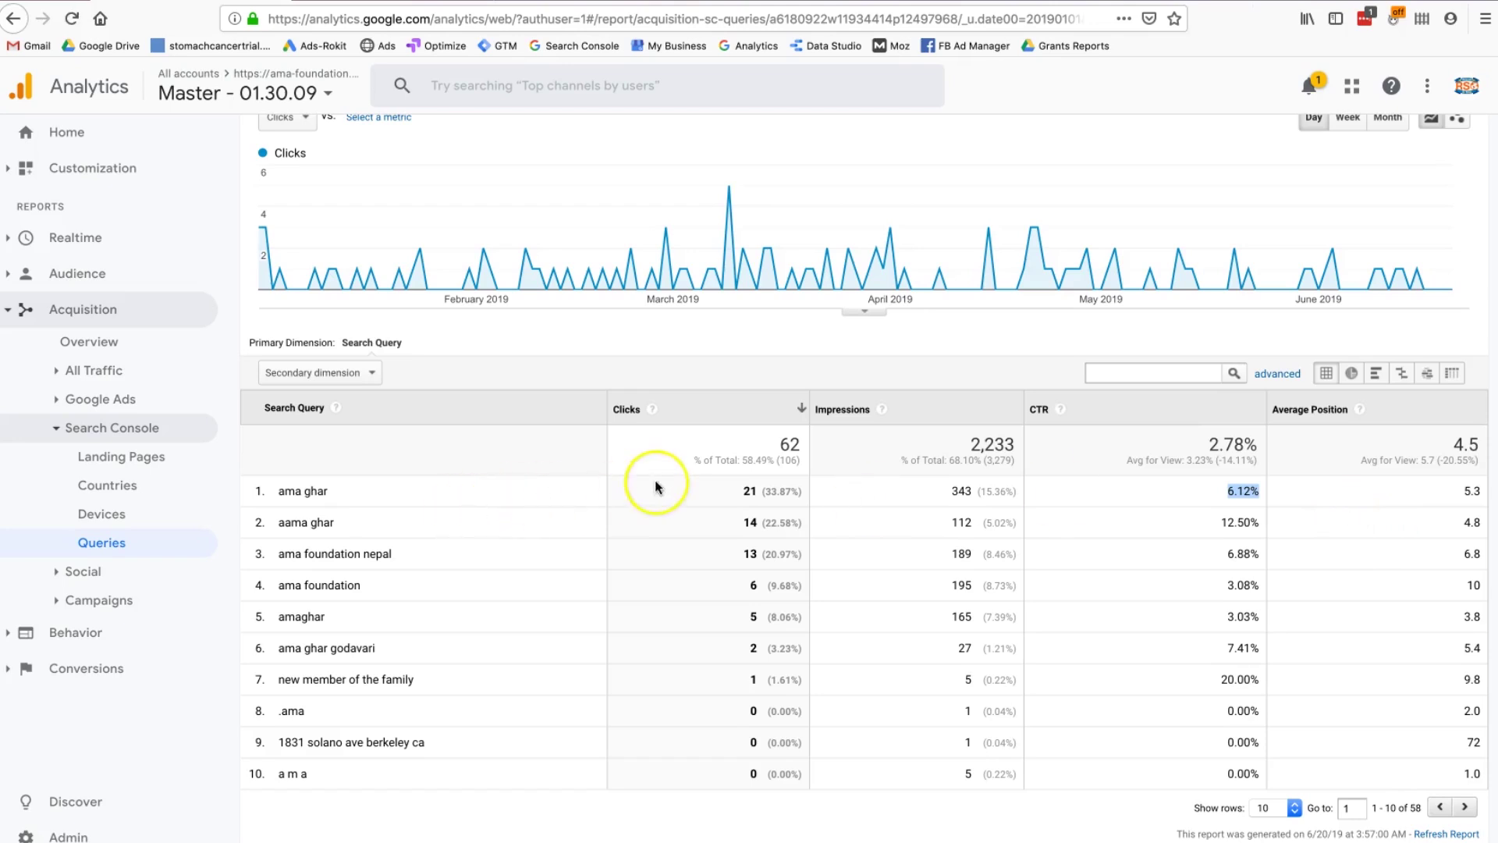
pyautogui.moveTo(1018, 491); pyautogui.dragTo(977, 492)
pyautogui.click(965, 498)
pyautogui.click(751, 499)
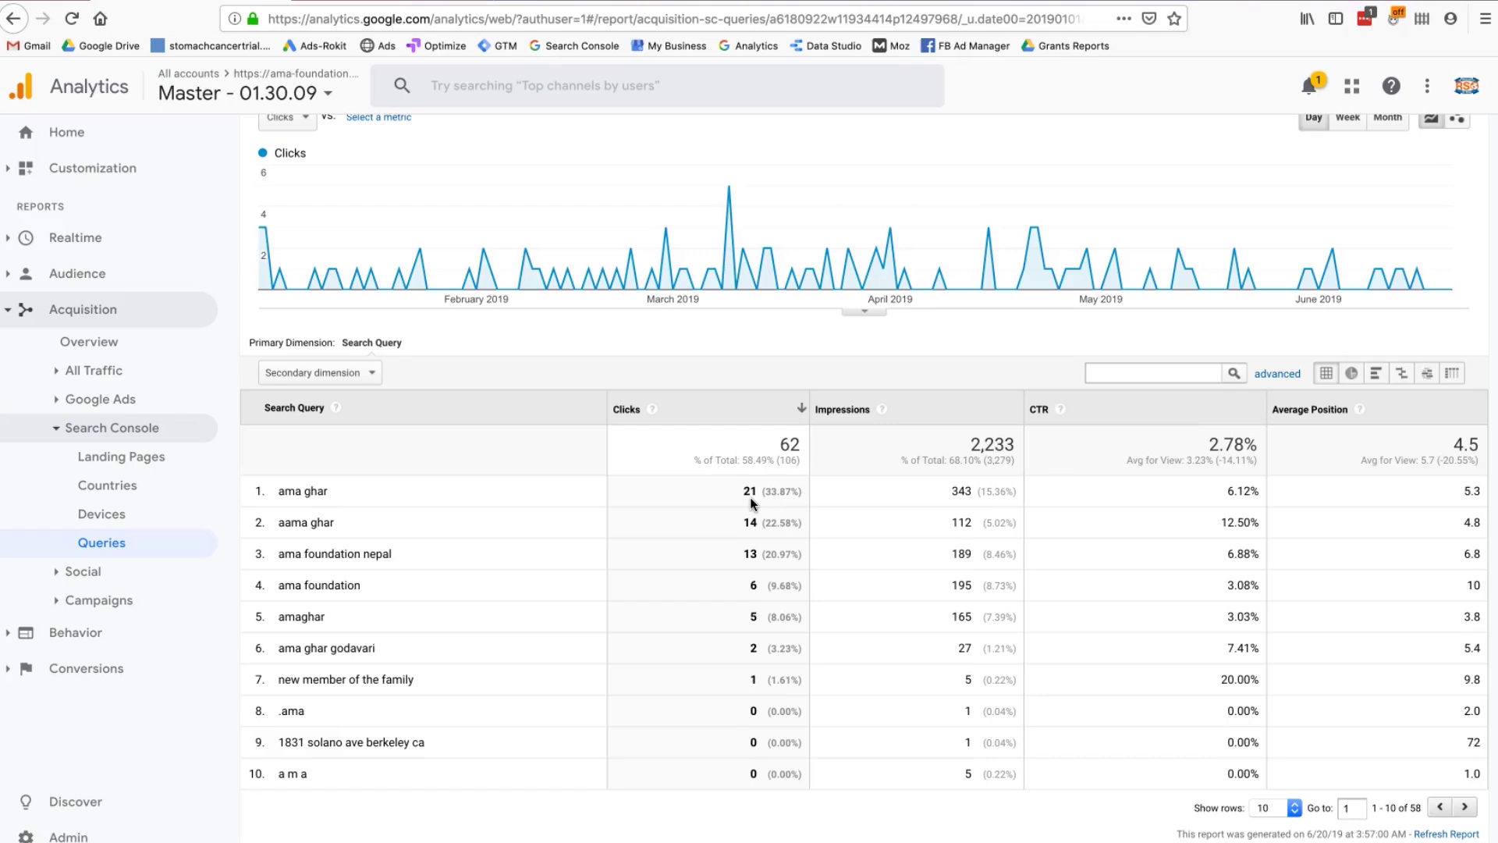
# Step: Switch from the Acquisition reports to the Behavior Overview report and examine the site's pageviews
pyautogui.click(82, 309)
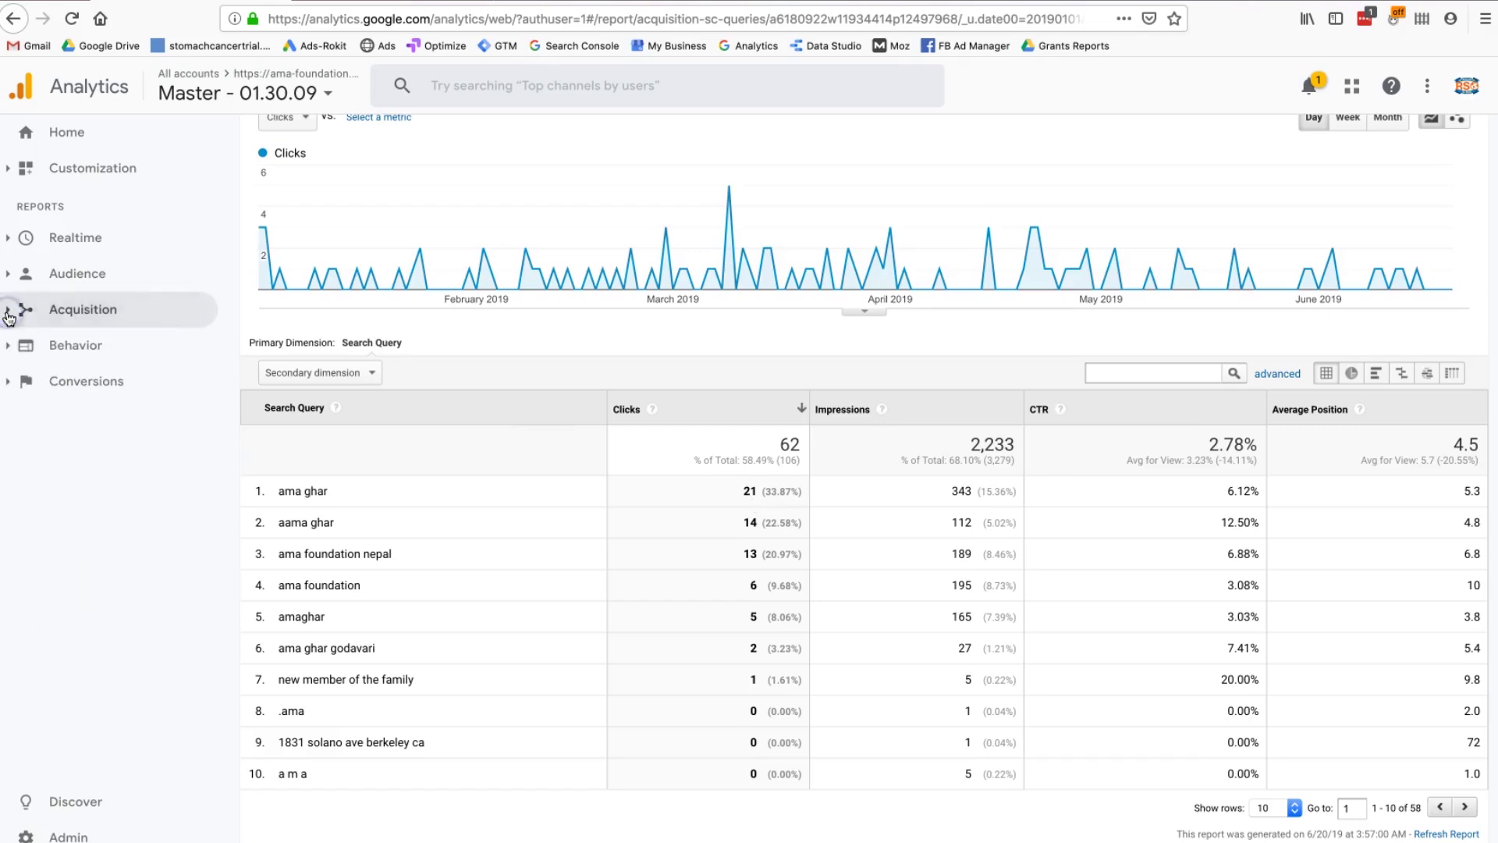
pyautogui.click(53, 352)
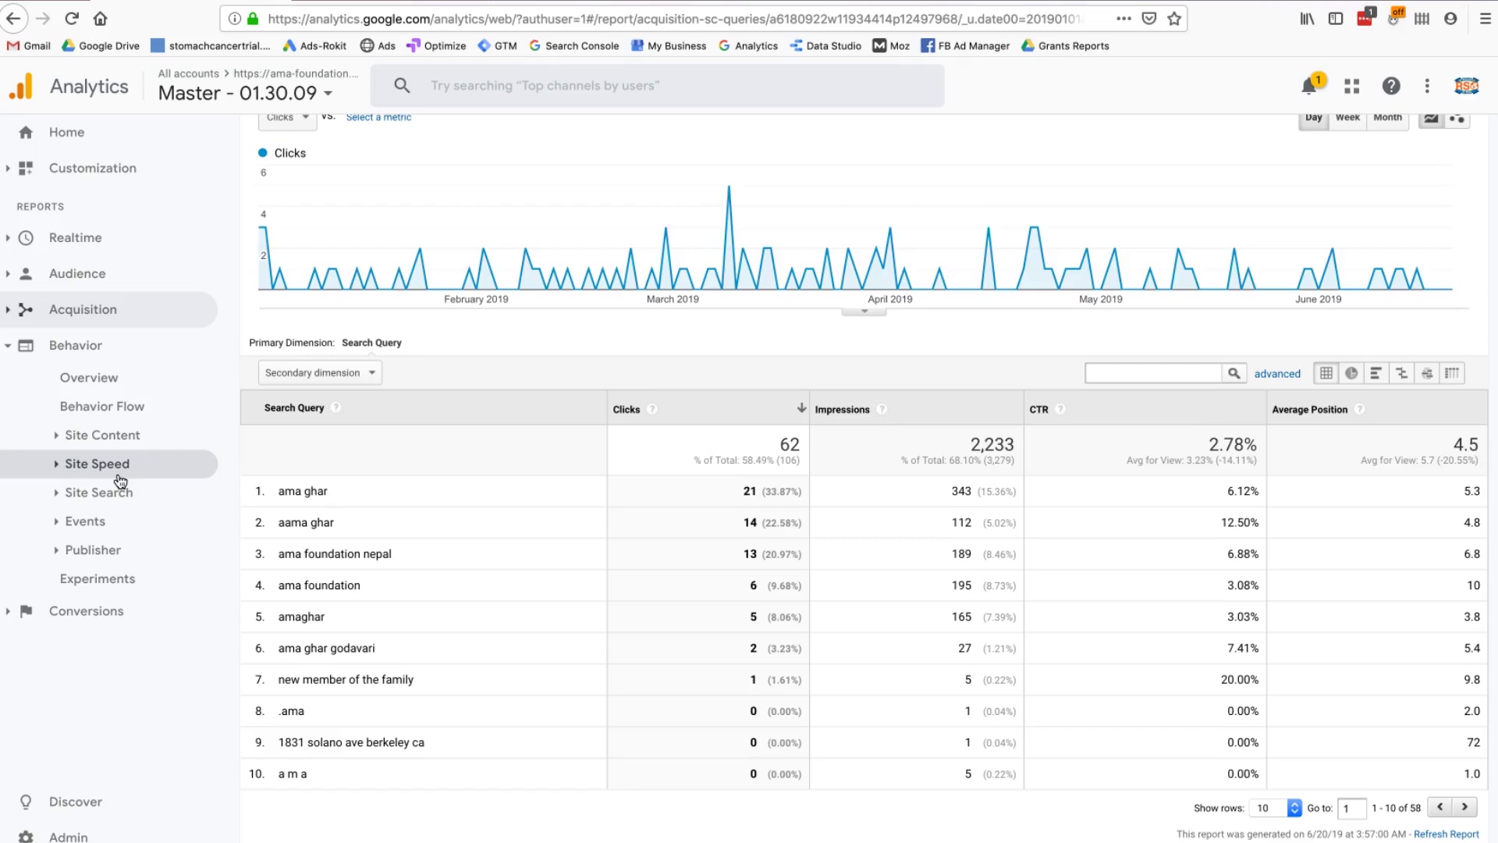
pyautogui.click(93, 387)
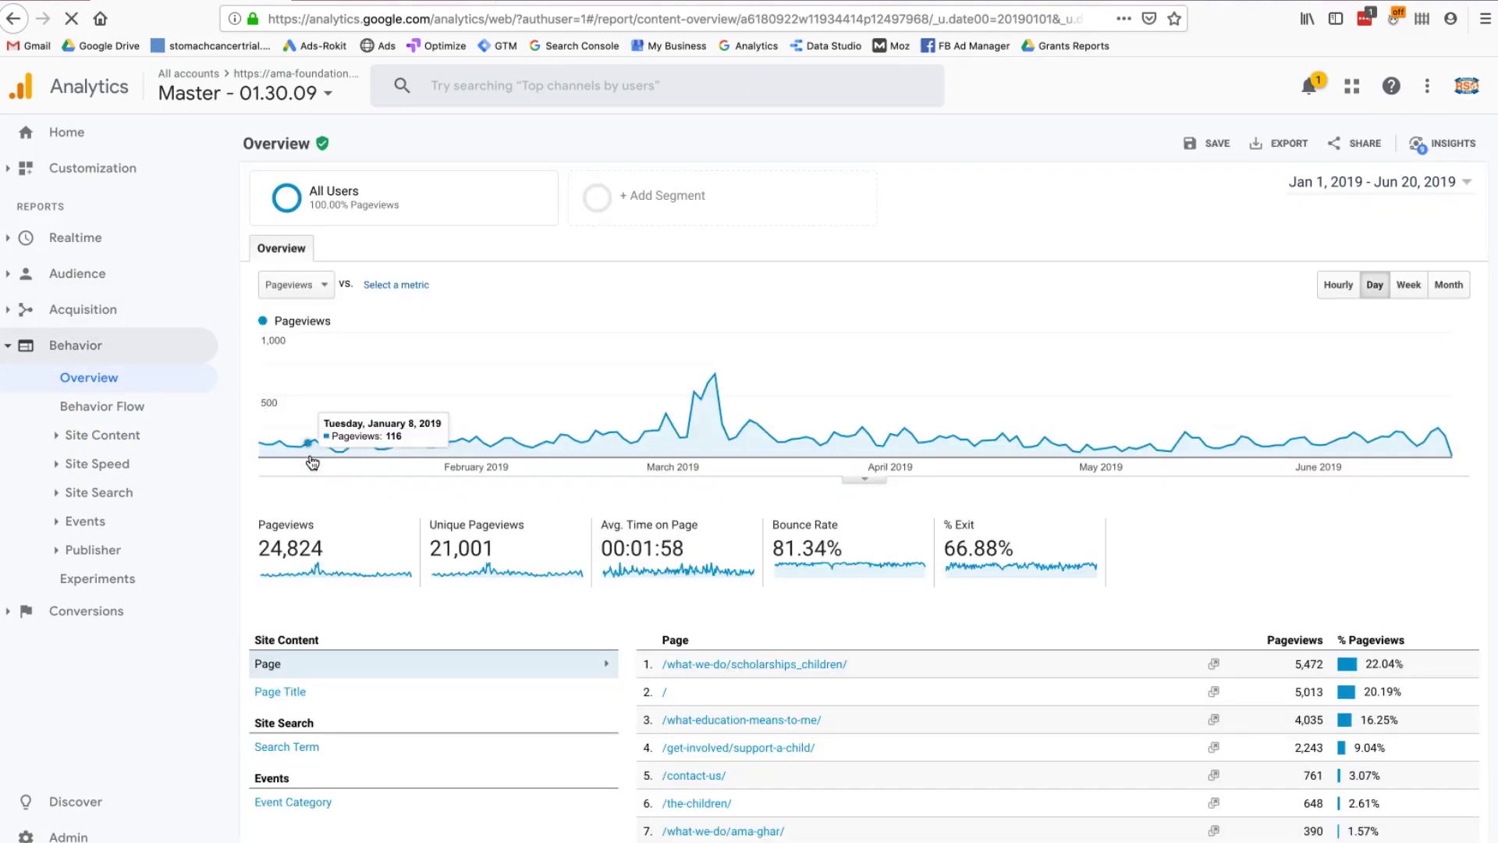
# Step: Open the All Pages report under Behavior Site Content and compare the pageviews of the most visited pages
pyautogui.click(134, 445)
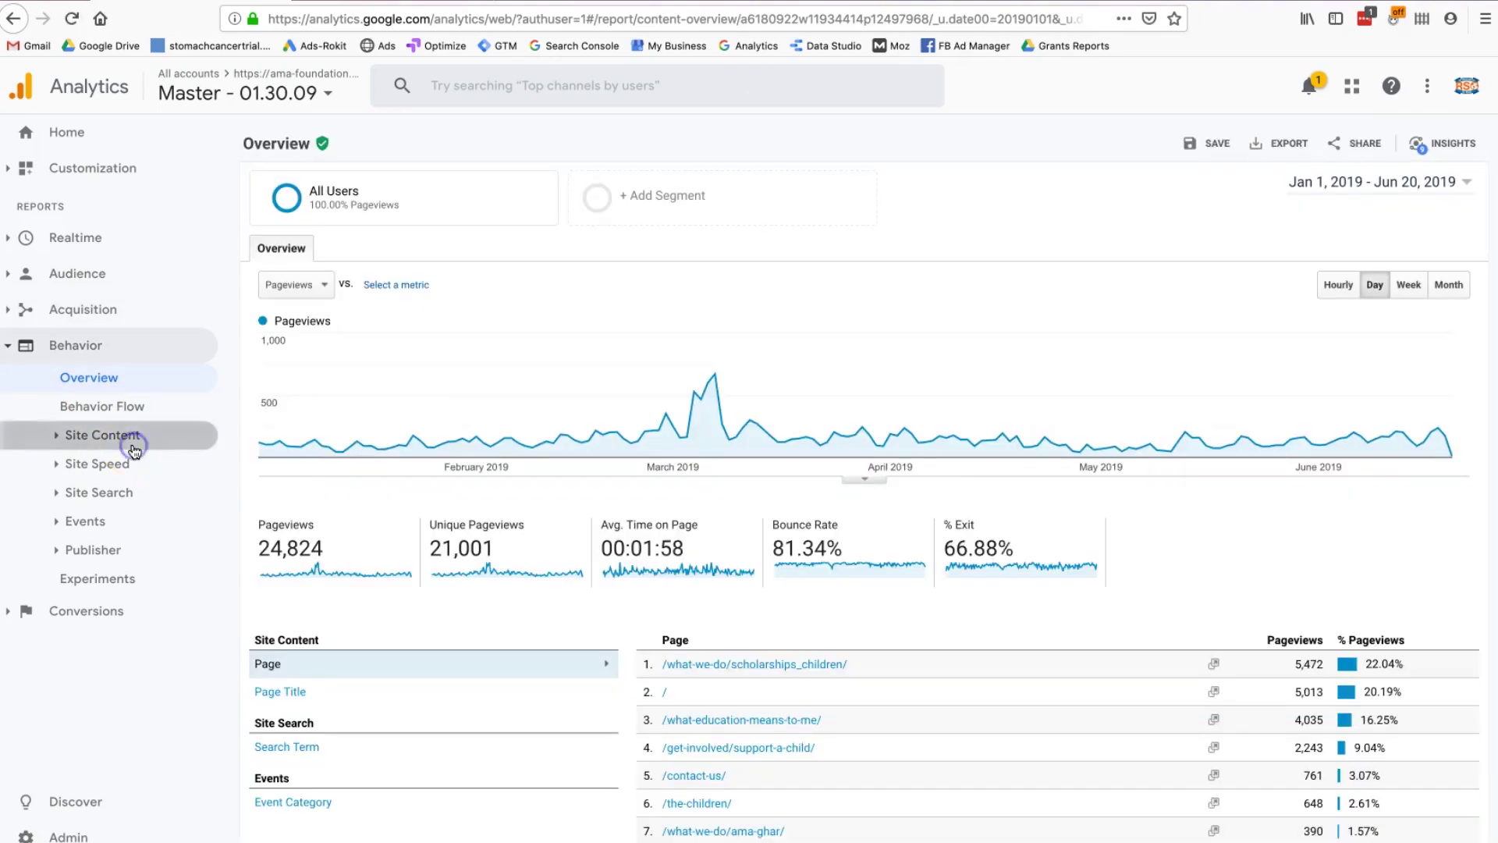
pyautogui.click(129, 468)
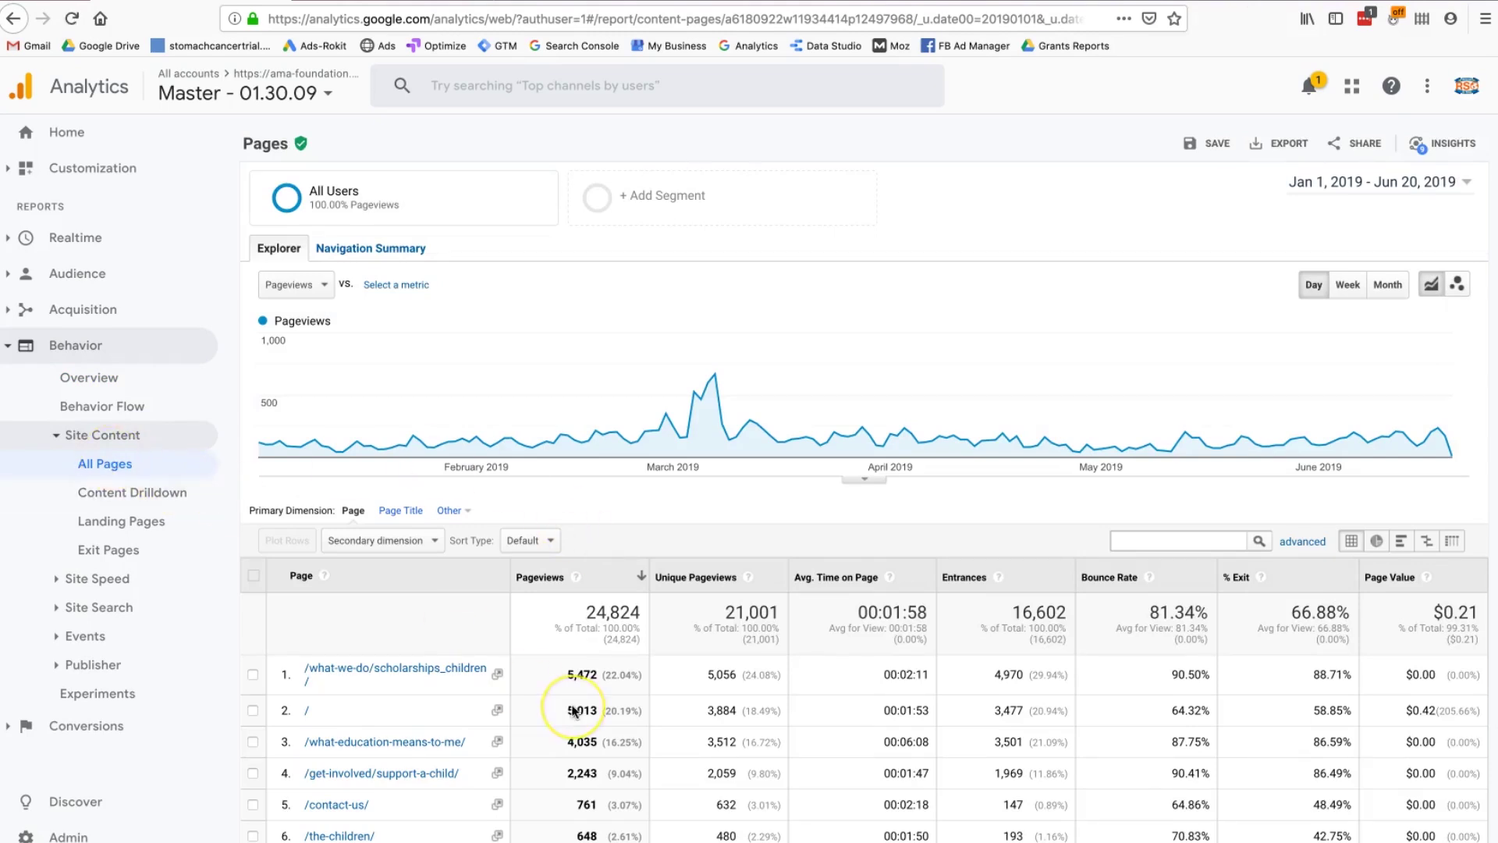
pyautogui.scroll(-3, 572, 709)
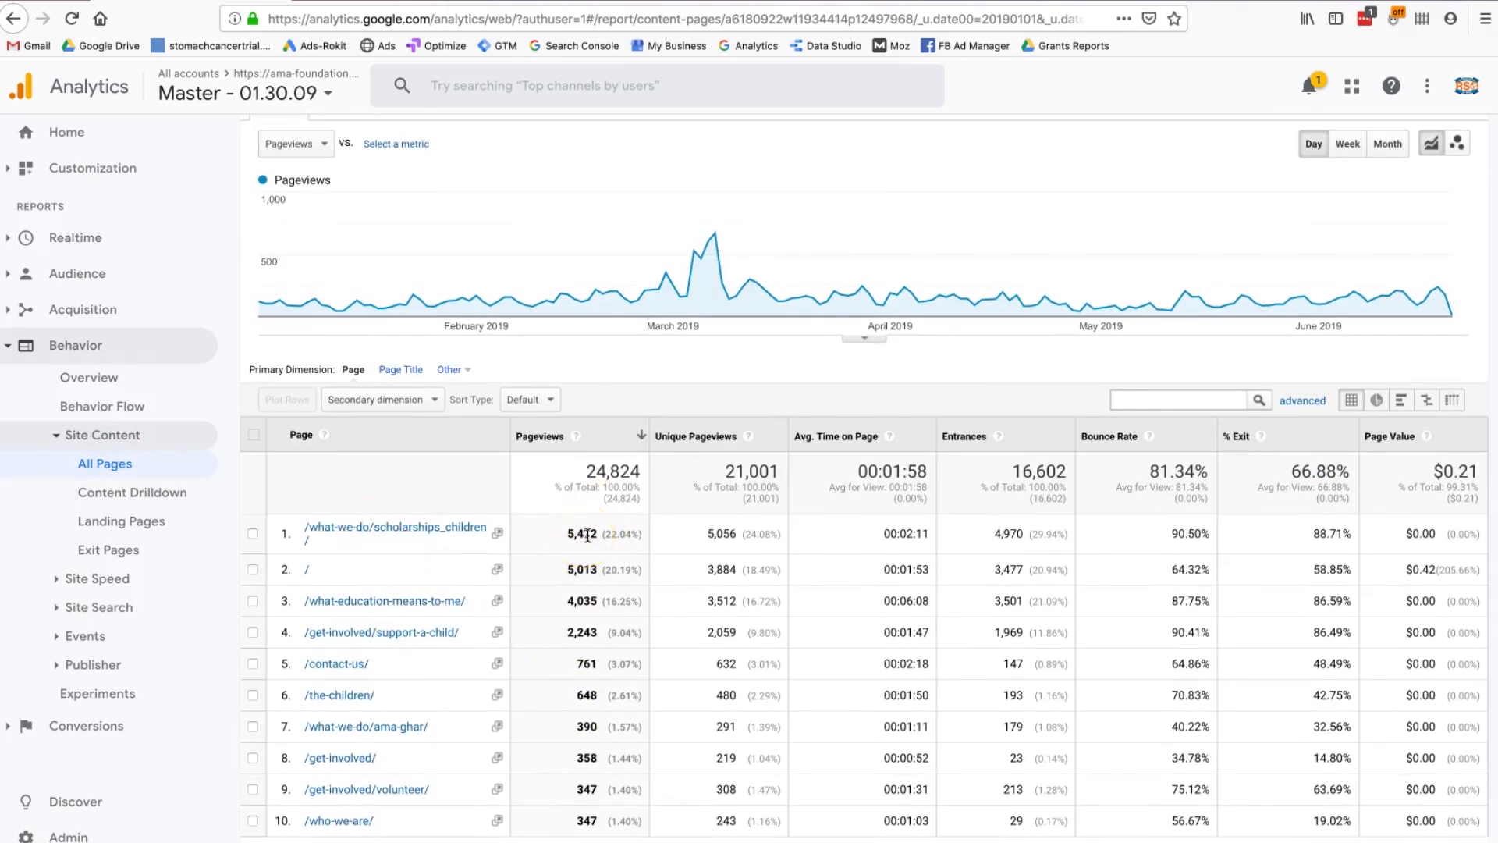
pyautogui.scroll(3, 594, 533)
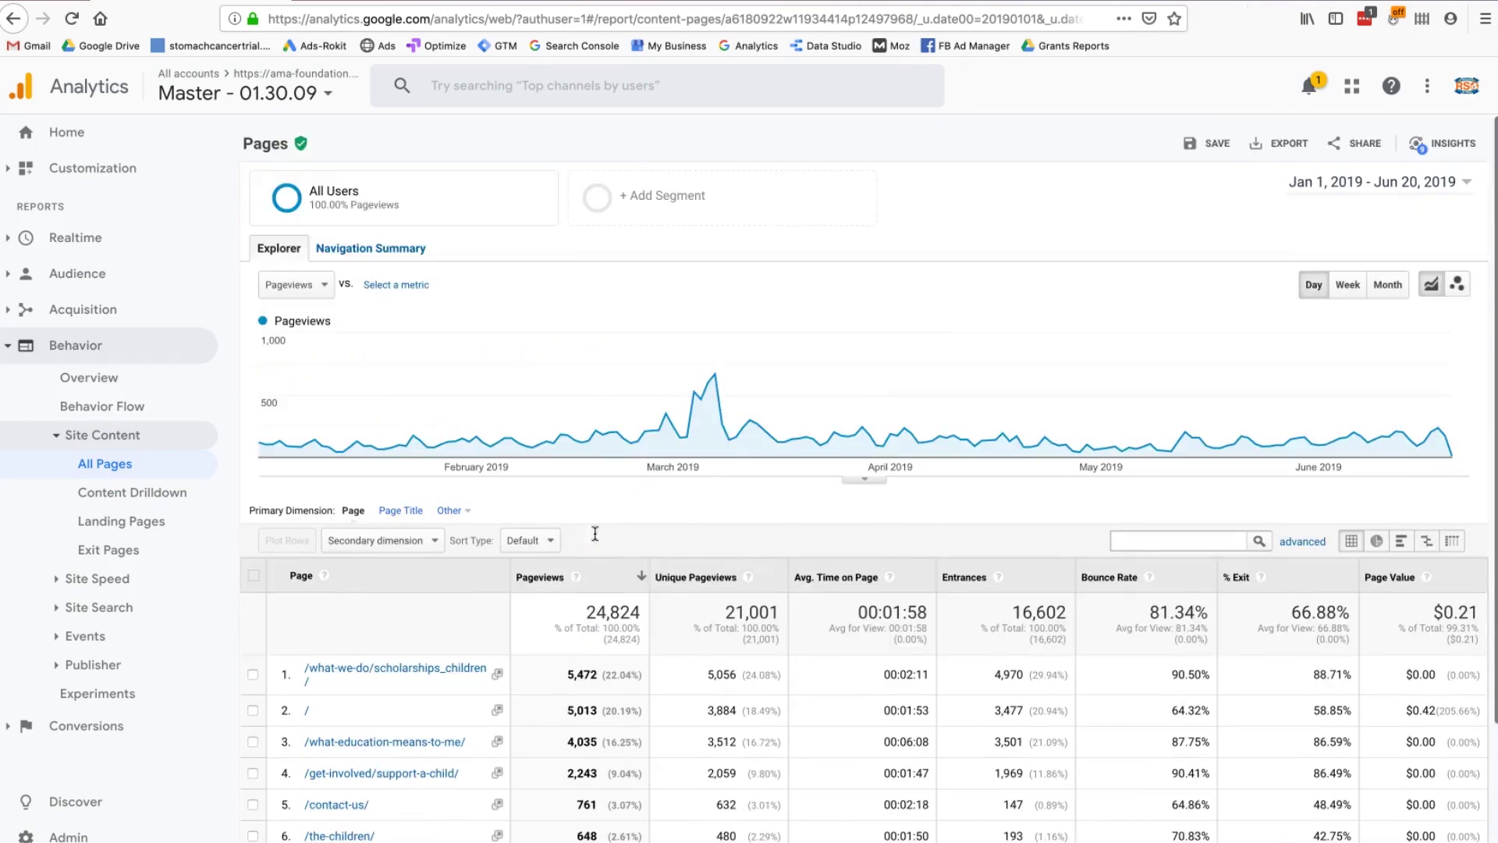
pyautogui.scroll(-3, 1129, 496)
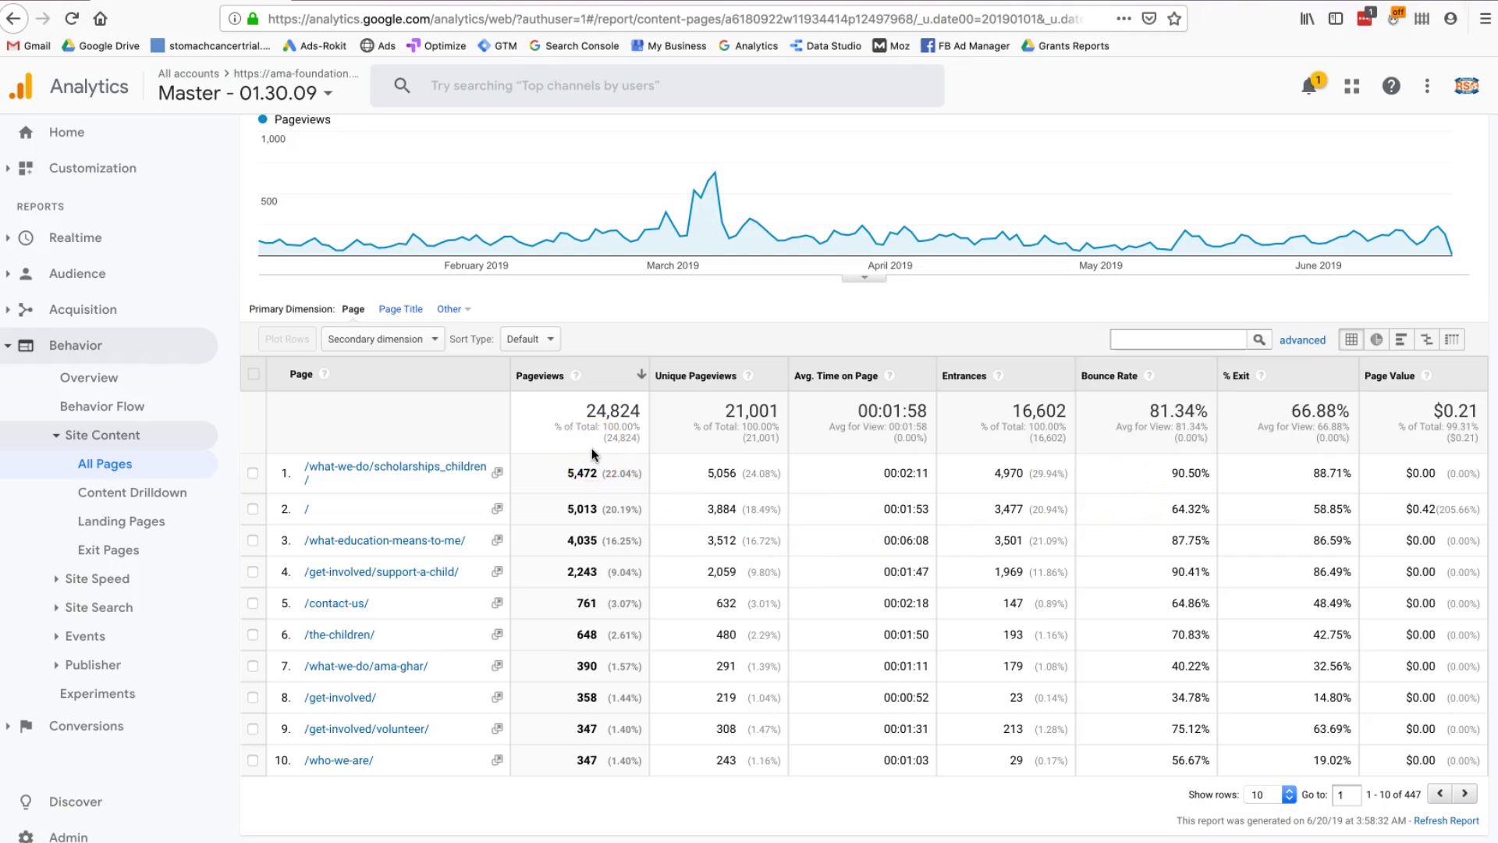
# Step: Examine the pageviews, unique pageviews, average time on page, bounce rate and exit rate of the /what-we-do/scholarships_children/ page
pyautogui.click(409, 475)
pyautogui.moveTo(572, 472); pyautogui.dragTo(677, 476)
pyautogui.doubleClick(707, 473)
pyautogui.doubleClick(589, 475)
pyautogui.doubleClick(906, 474)
pyautogui.doubleClick(1170, 477)
pyautogui.click(1167, 490)
pyautogui.click(1230, 459)
pyautogui.click(1246, 471)
# Step: Open the Landing Pages report and examine the sessions, bounce rate and pages per session of /what-we-do/scholarships_children/
pyautogui.click(116, 521)
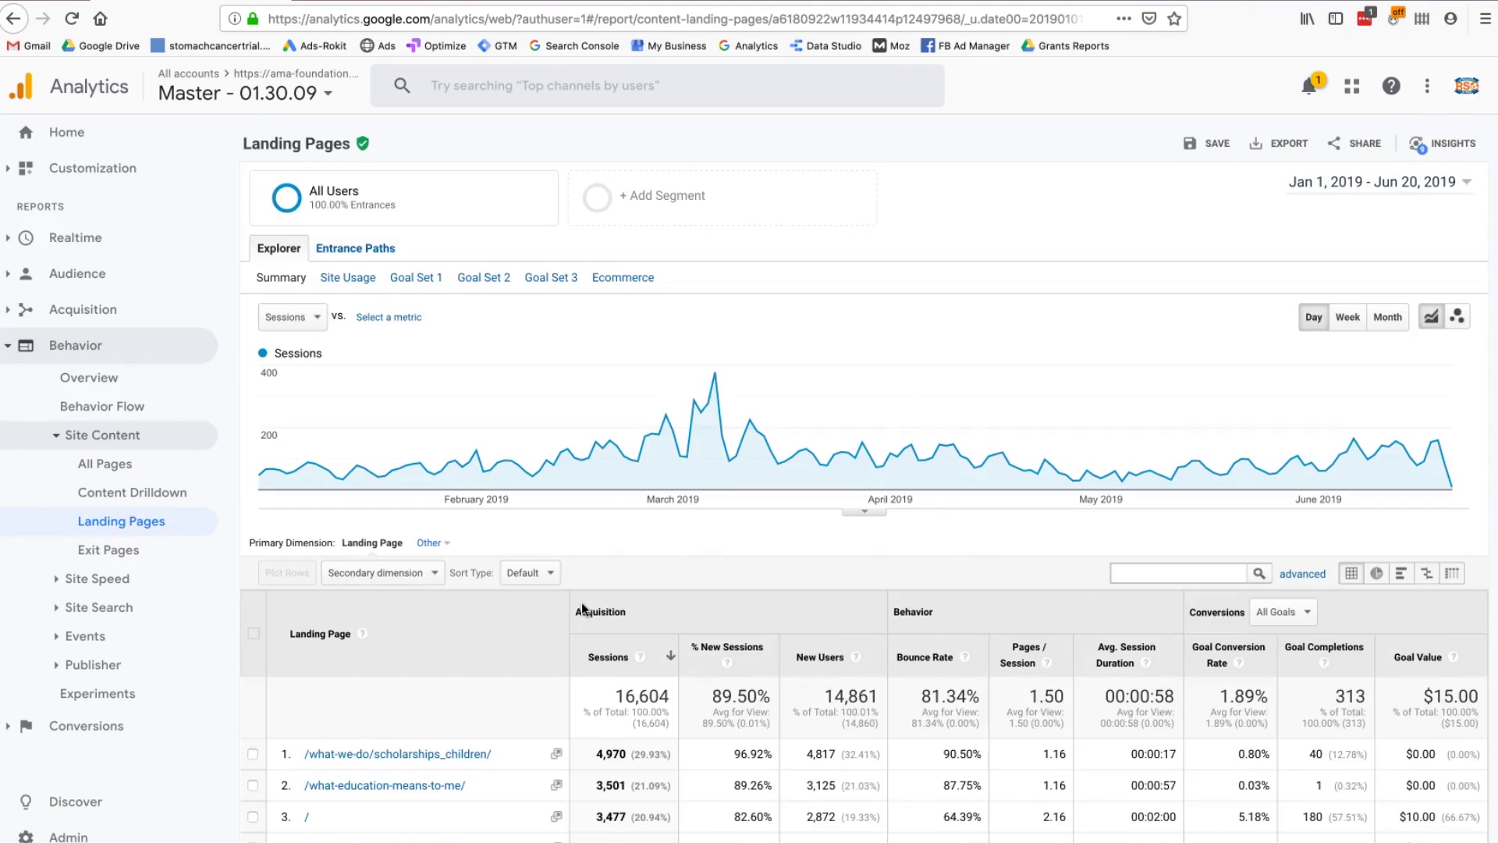
pyautogui.scroll(-3, 584, 609)
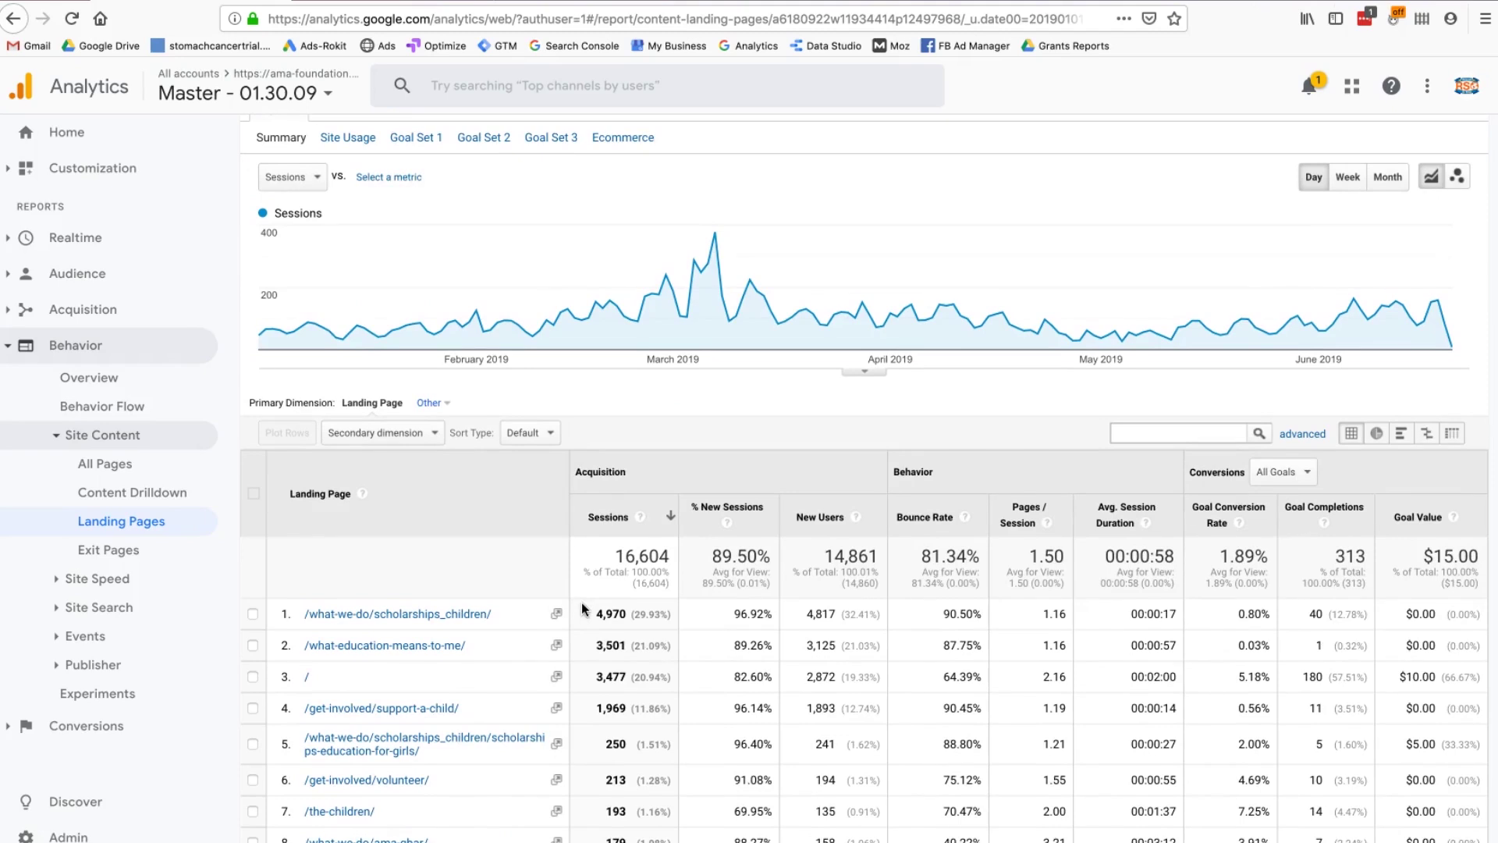
pyautogui.scroll(-1, 582, 608)
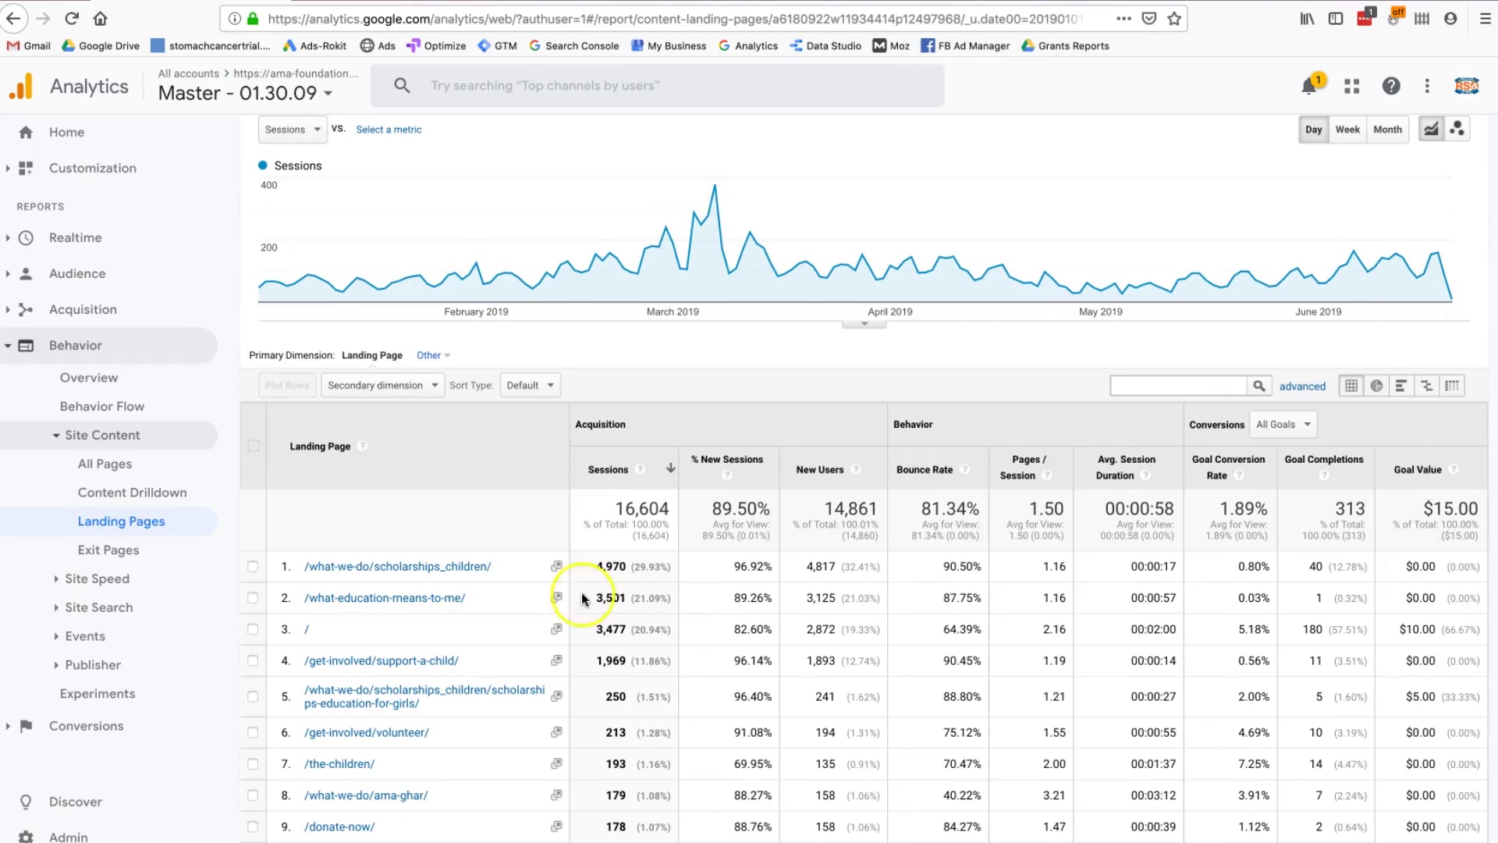
pyautogui.click(584, 572)
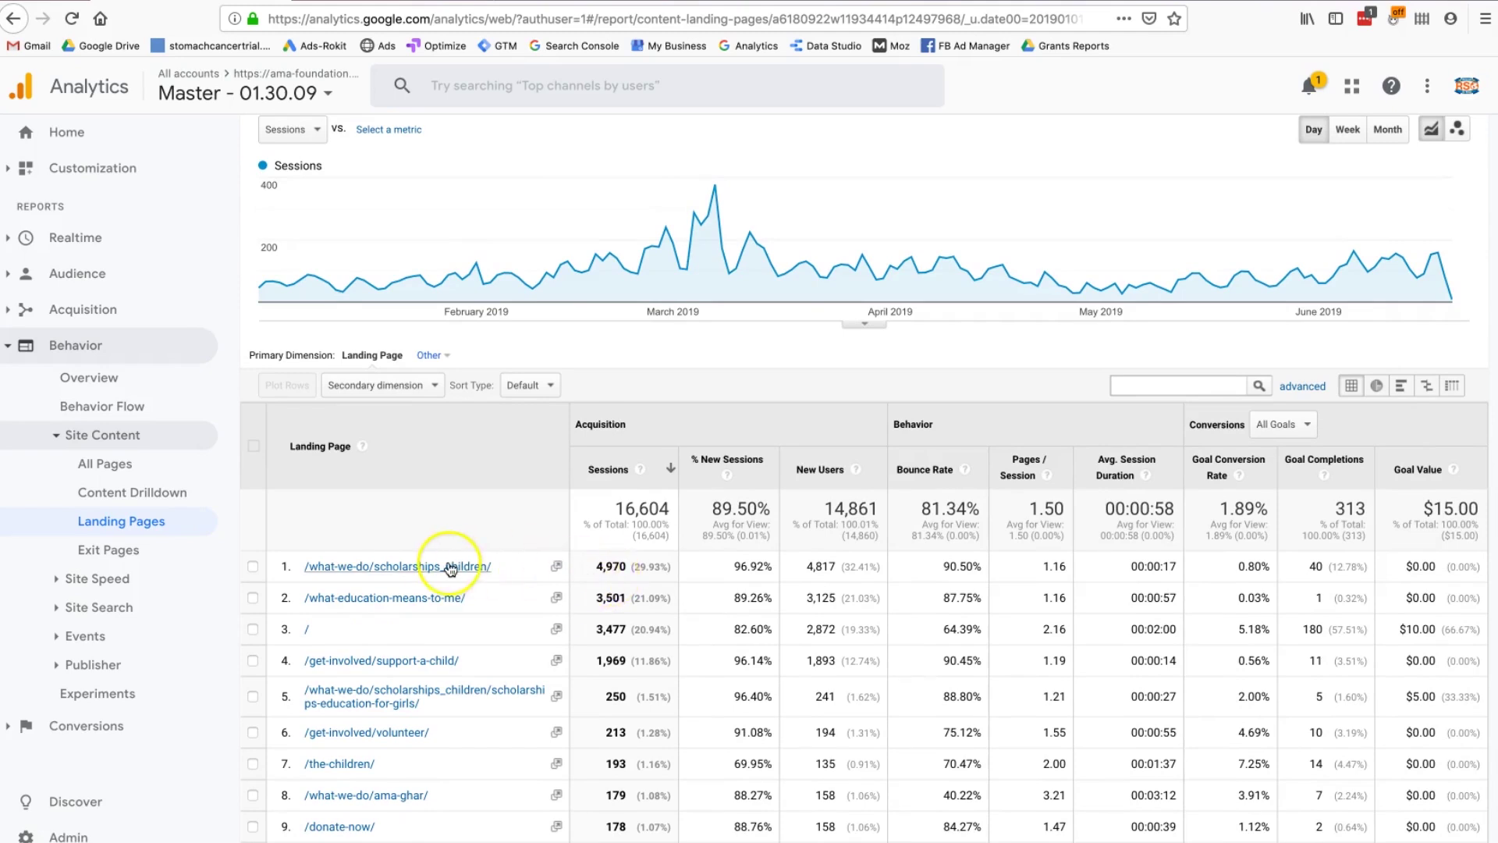
pyautogui.doubleClick(611, 570)
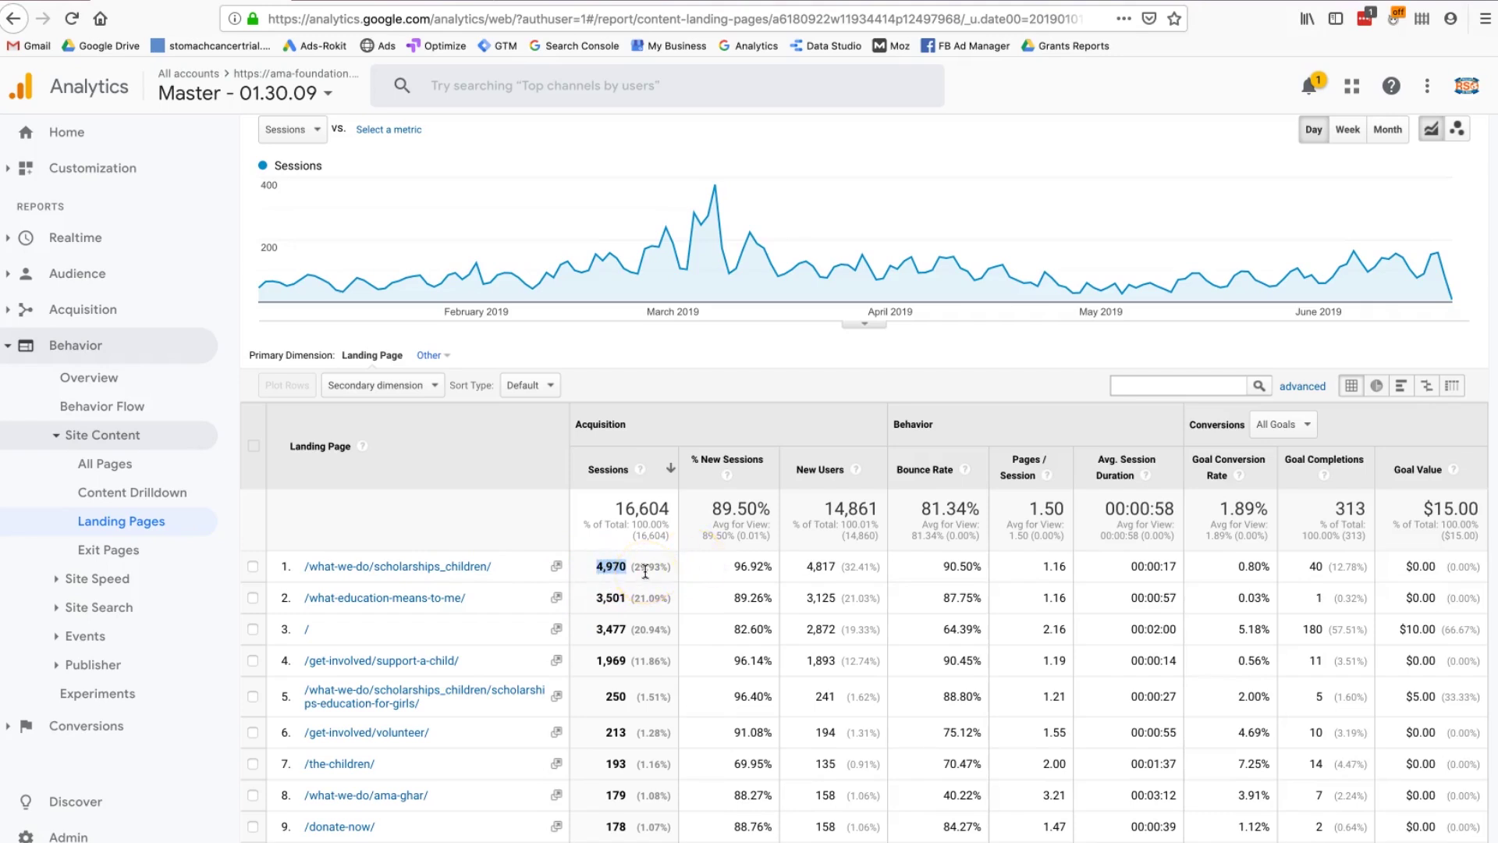
pyautogui.moveTo(939, 565); pyautogui.dragTo(1069, 578)
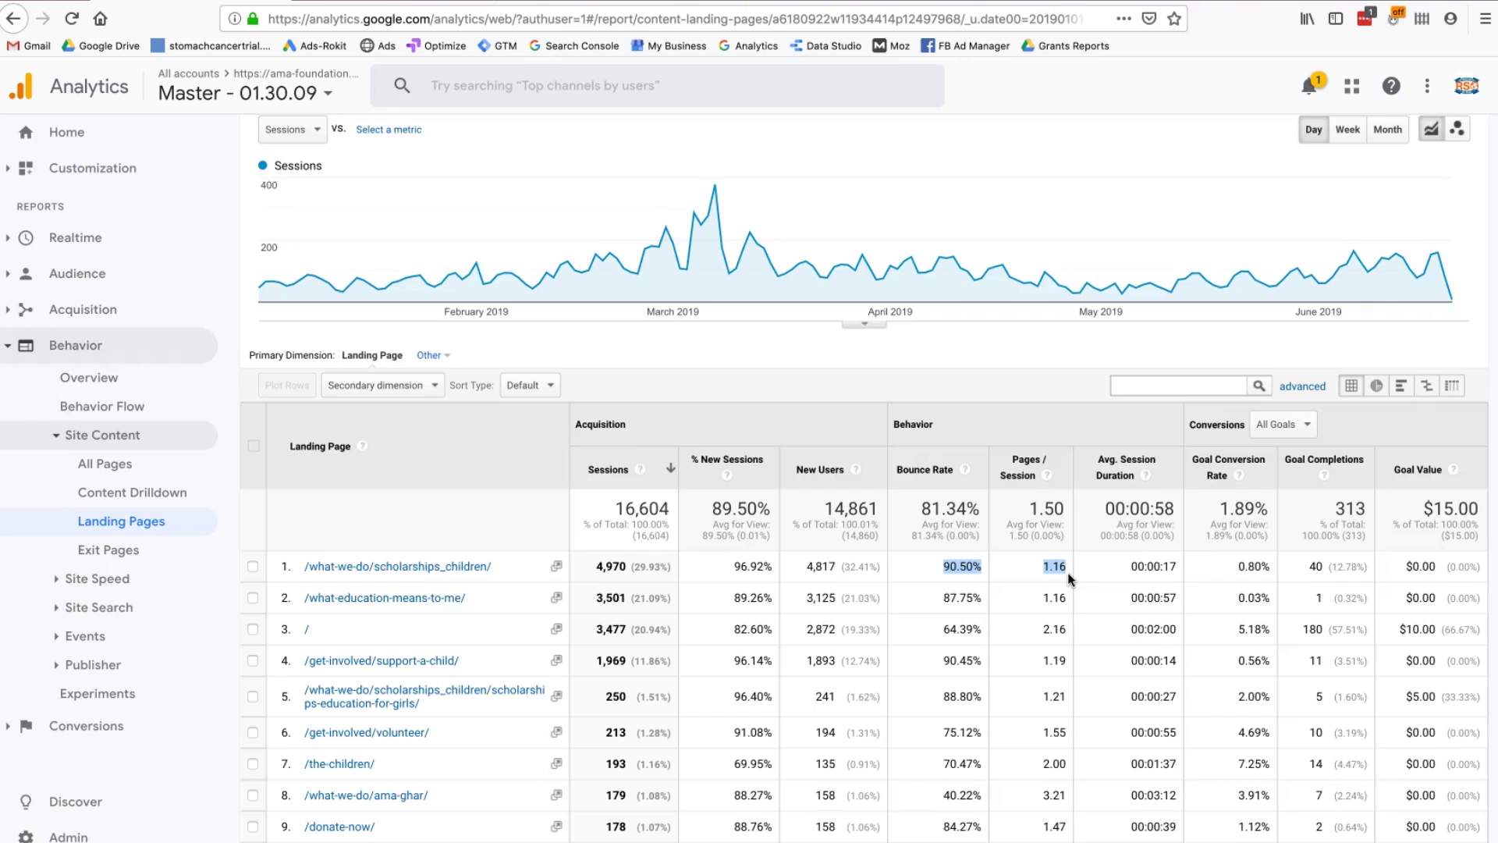
# Step: Compare page load times in the Site Speed Page Timings report and open the Speed Suggestions report
pyautogui.click(58, 437)
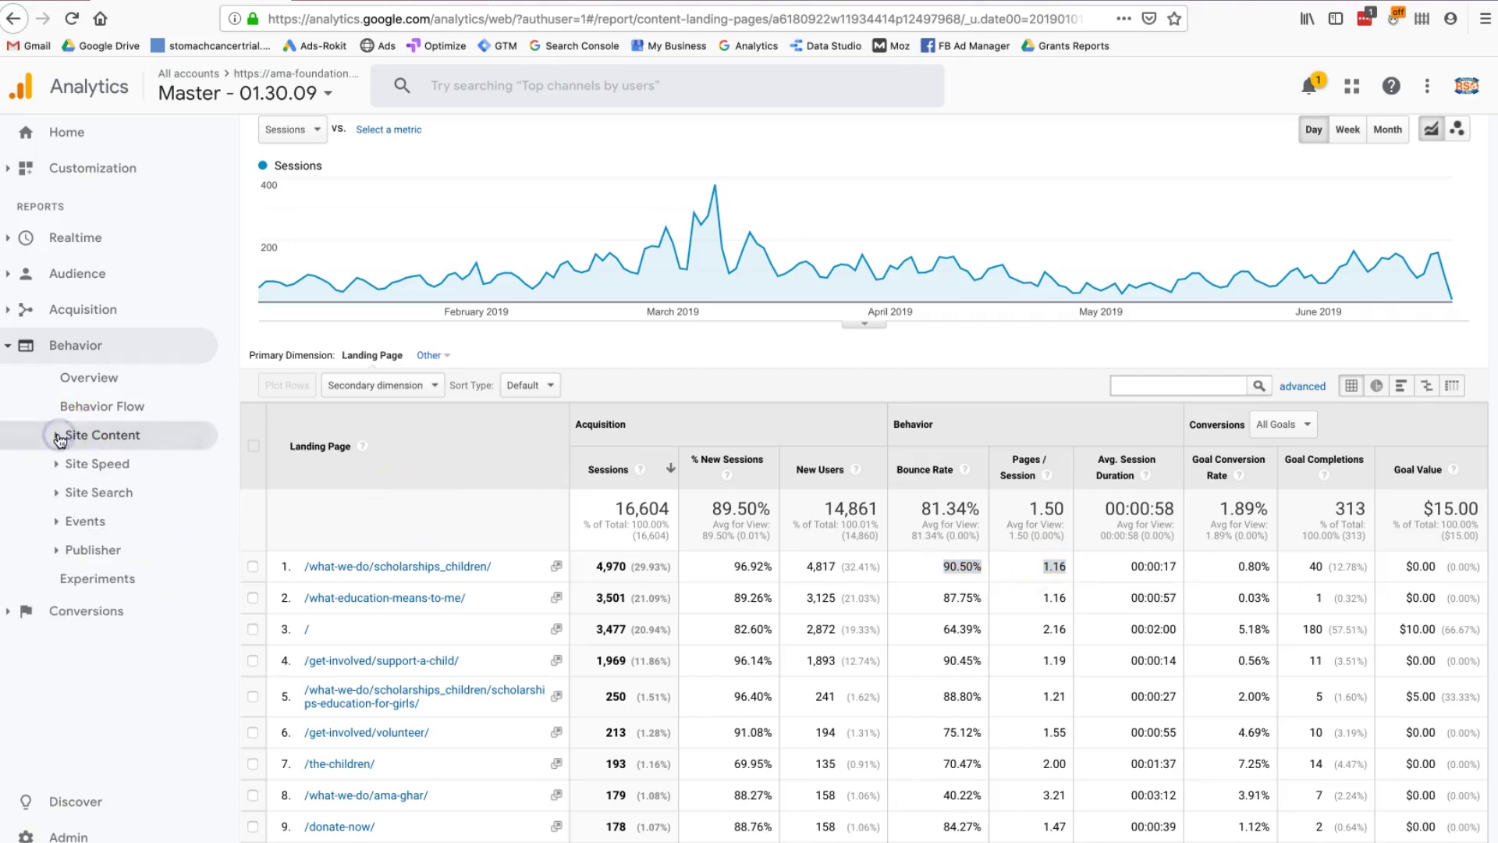
pyautogui.click(73, 476)
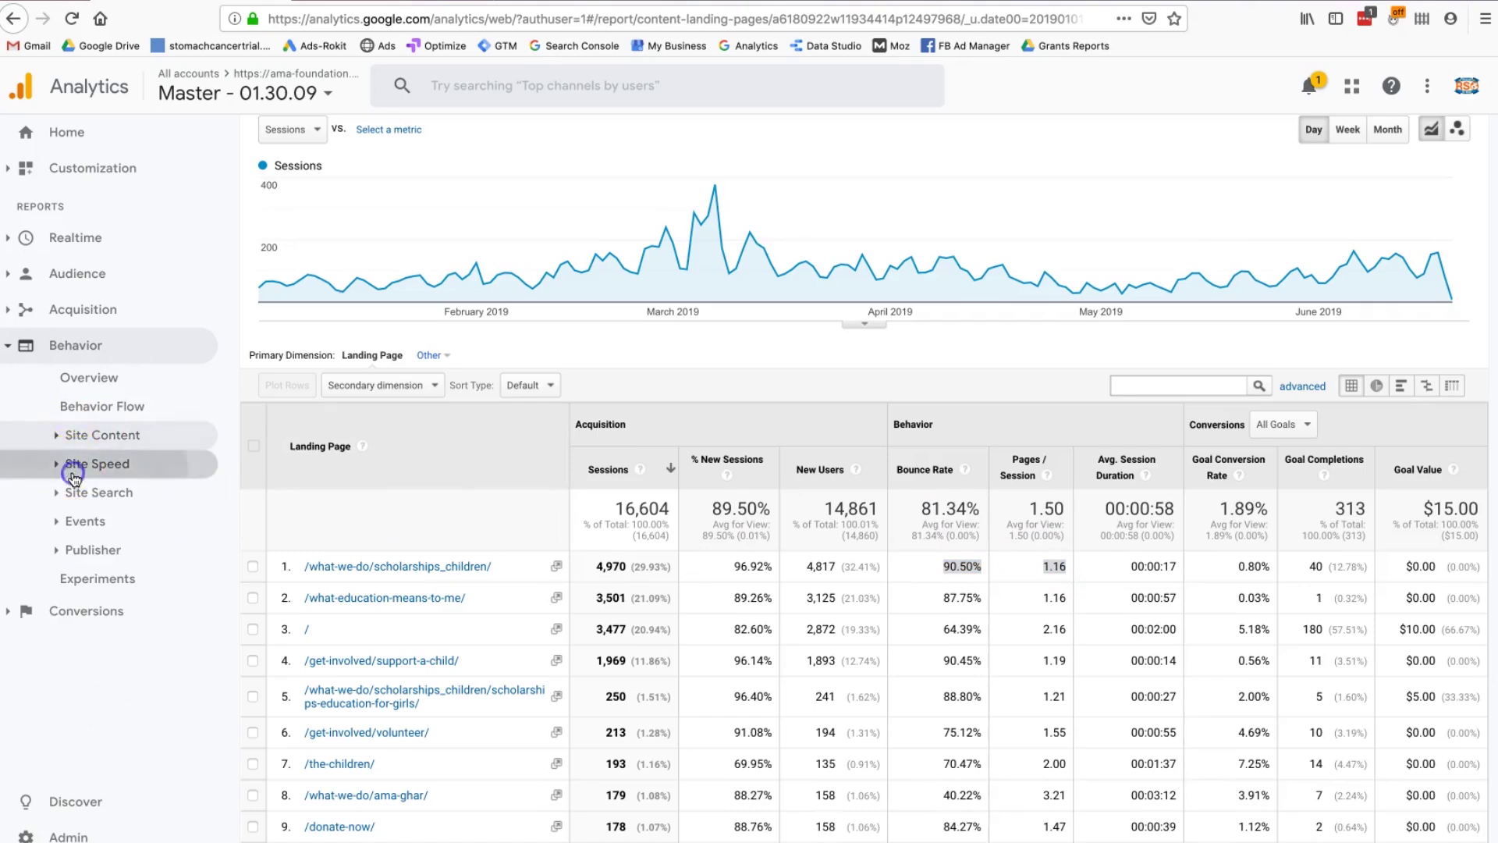
pyautogui.click(93, 515)
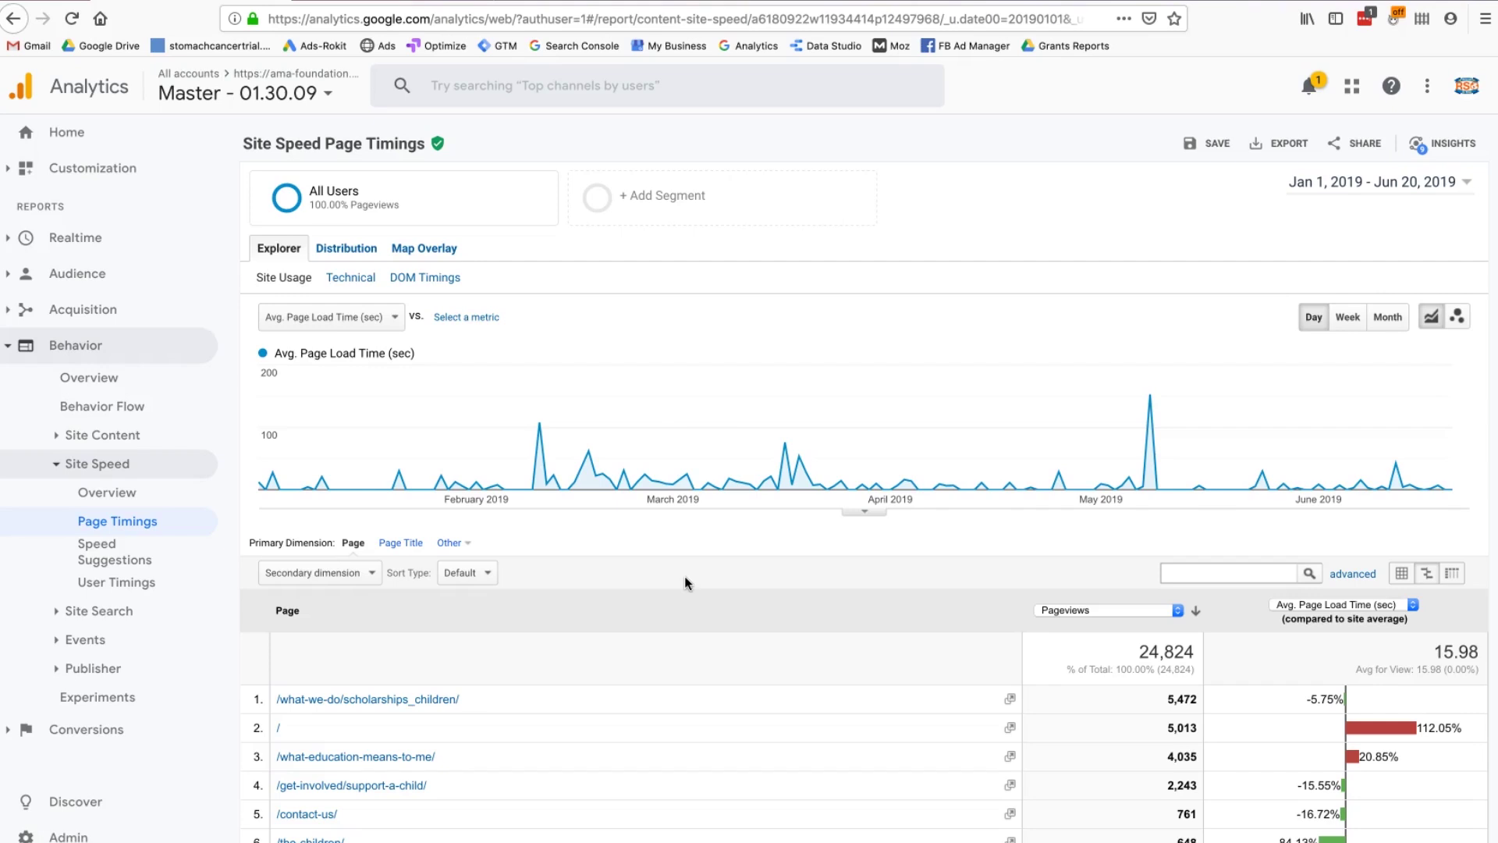
pyautogui.scroll(-2, 732, 726)
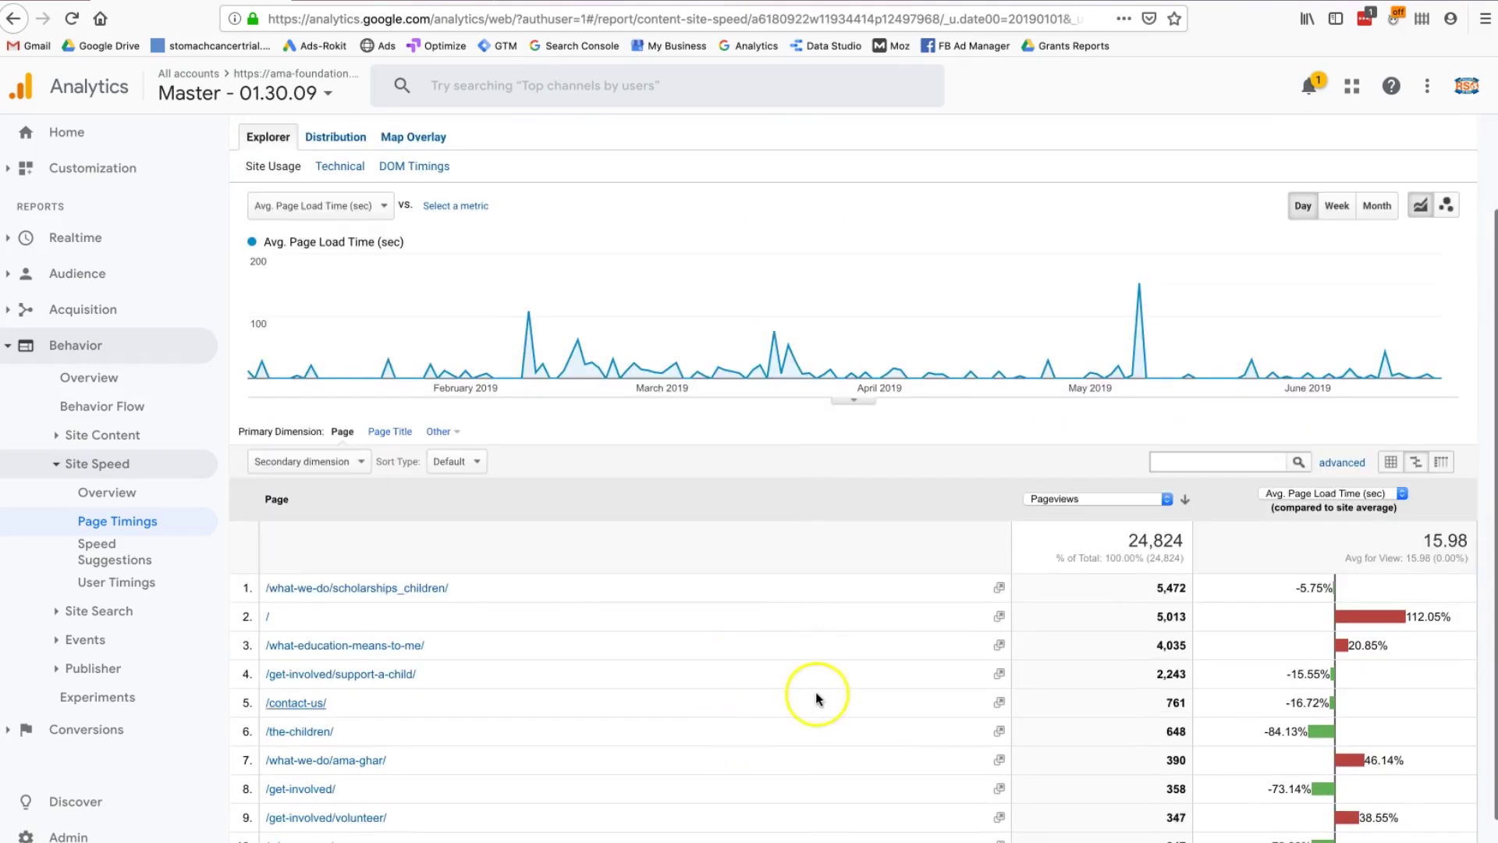
pyautogui.click(123, 556)
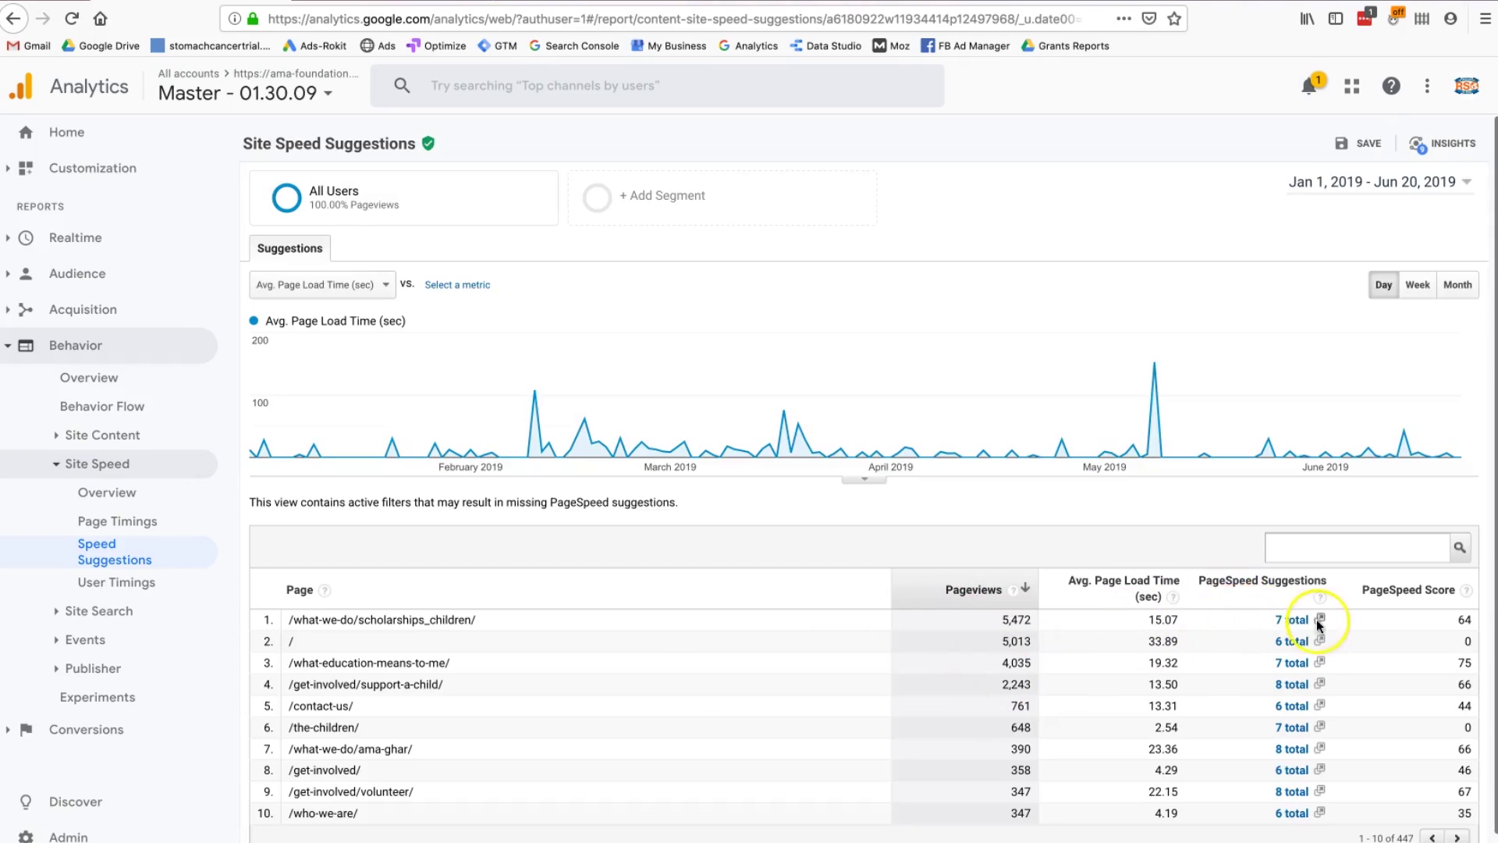
# Step: Check the average page load time of /what-we-do/scholarships_children/, then open its PageSpeed suggestions and enlarge the PageSpeed Insights window
pyautogui.click(1165, 622)
pyautogui.doubleClick(1164, 622)
pyautogui.doubleClick(1158, 620)
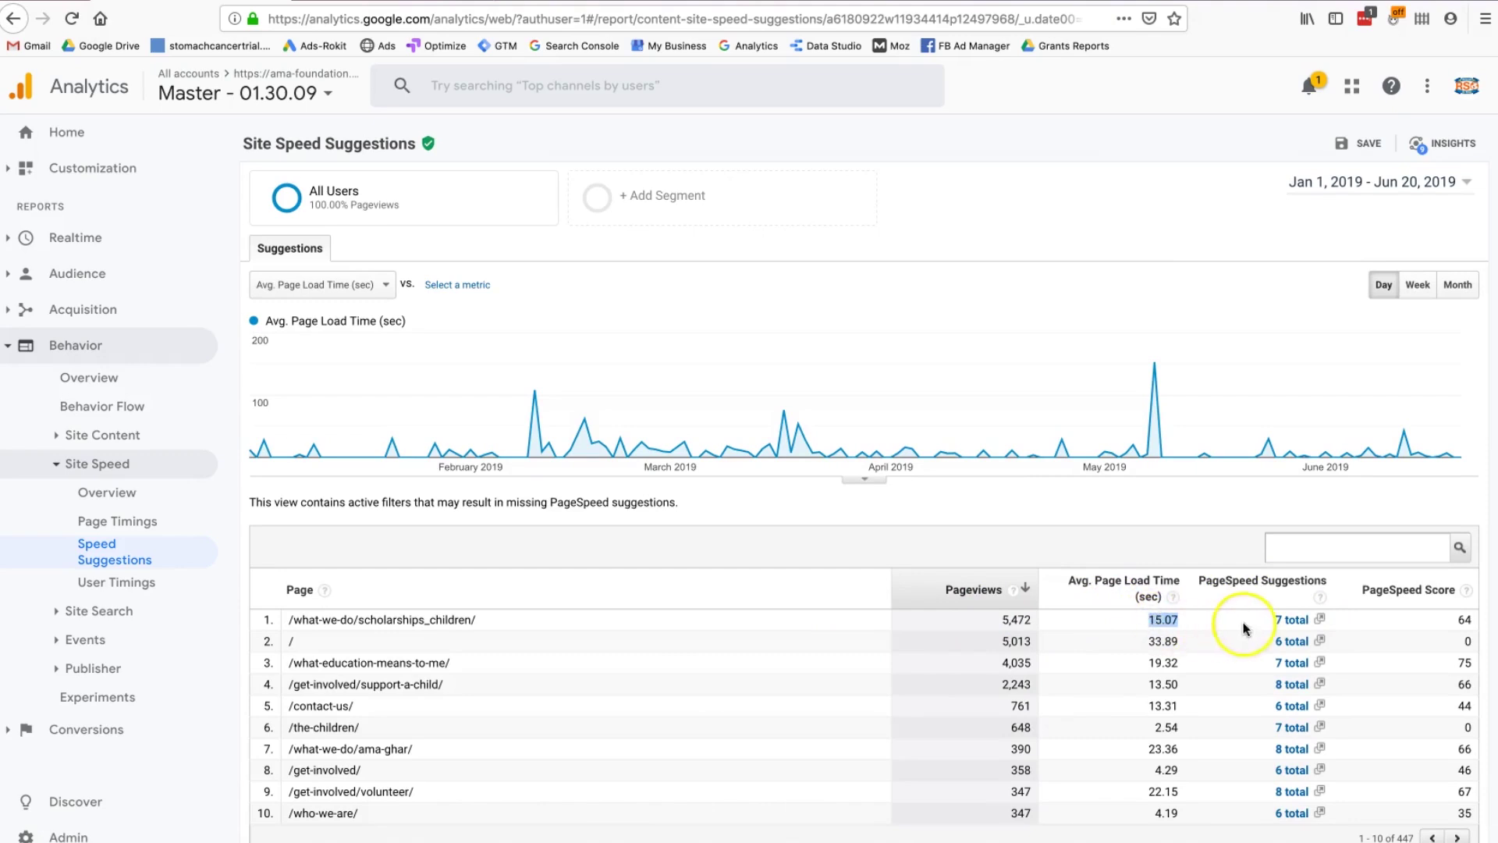
pyautogui.click(1303, 622)
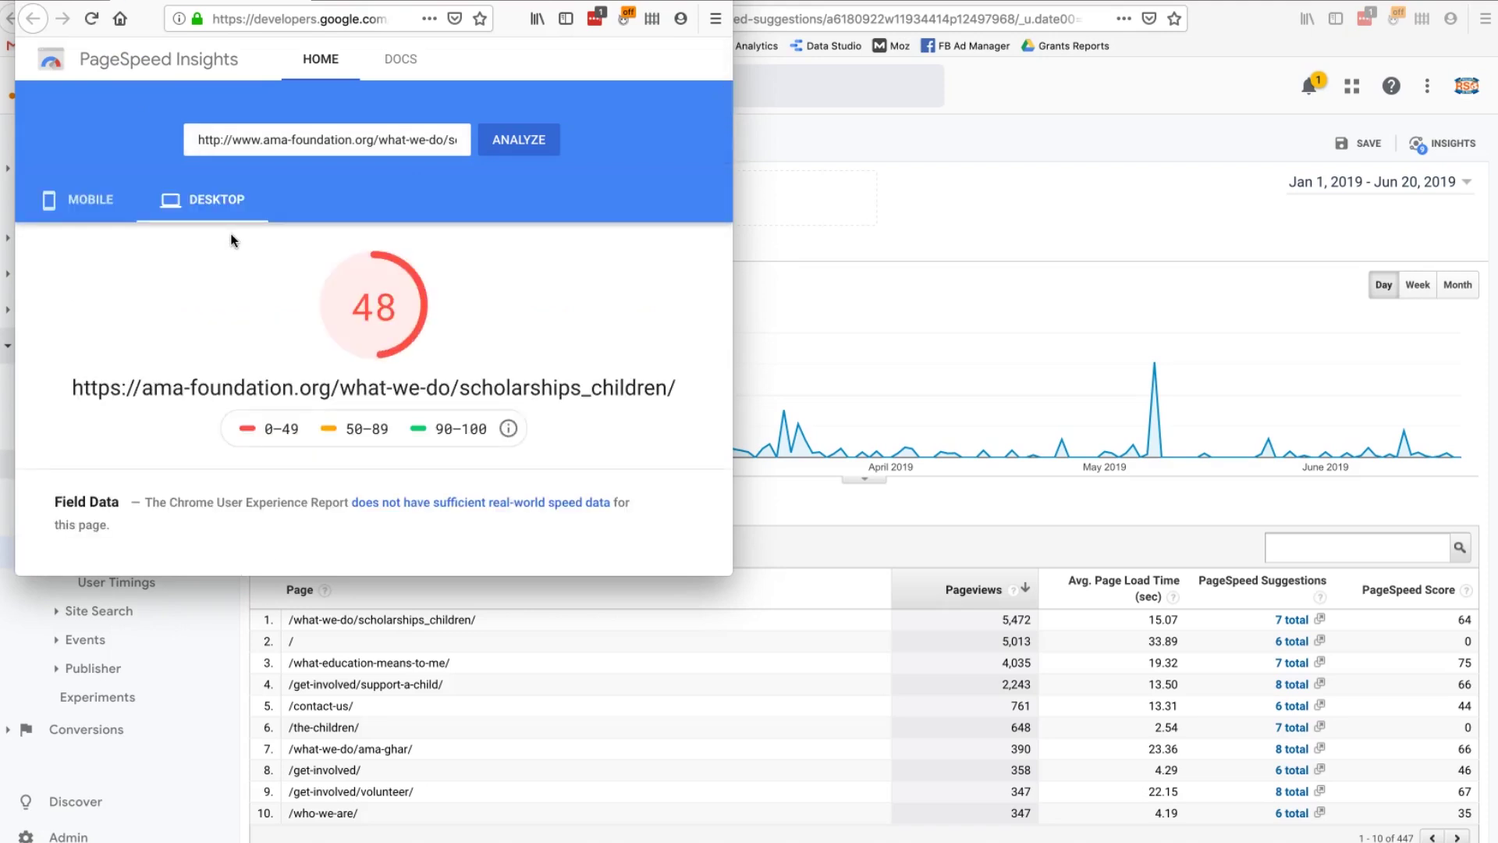
pyautogui.moveTo(726, 574); pyautogui.dragTo(1112, 733)
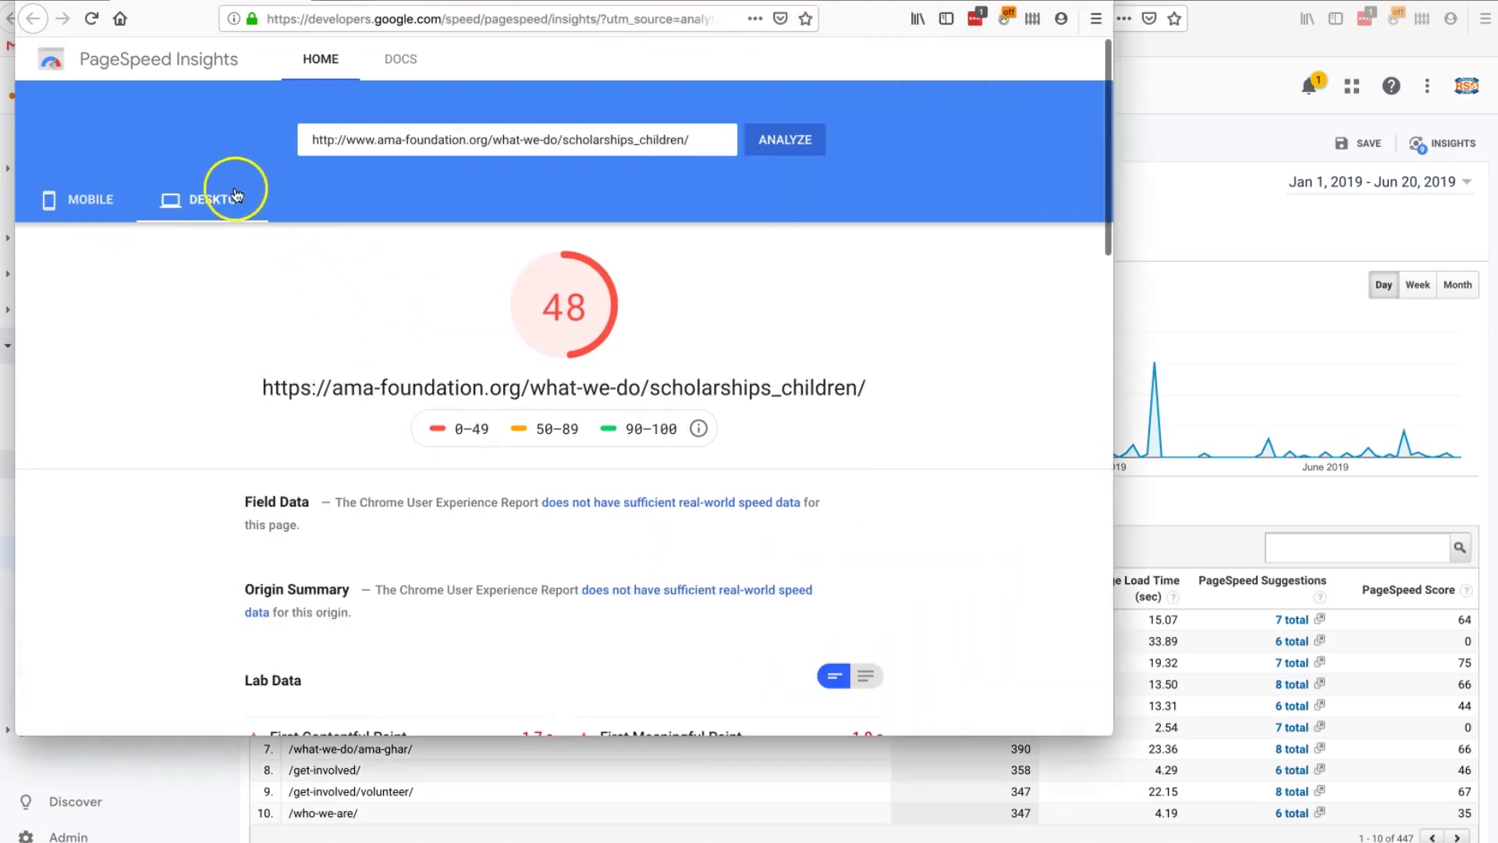
# Step: Examine the desktop Opportunities, their estimated savings and the Diagnostics for the scholarships_children page in PageSpeed Insights
pyautogui.scroll(-10, 472, 502)
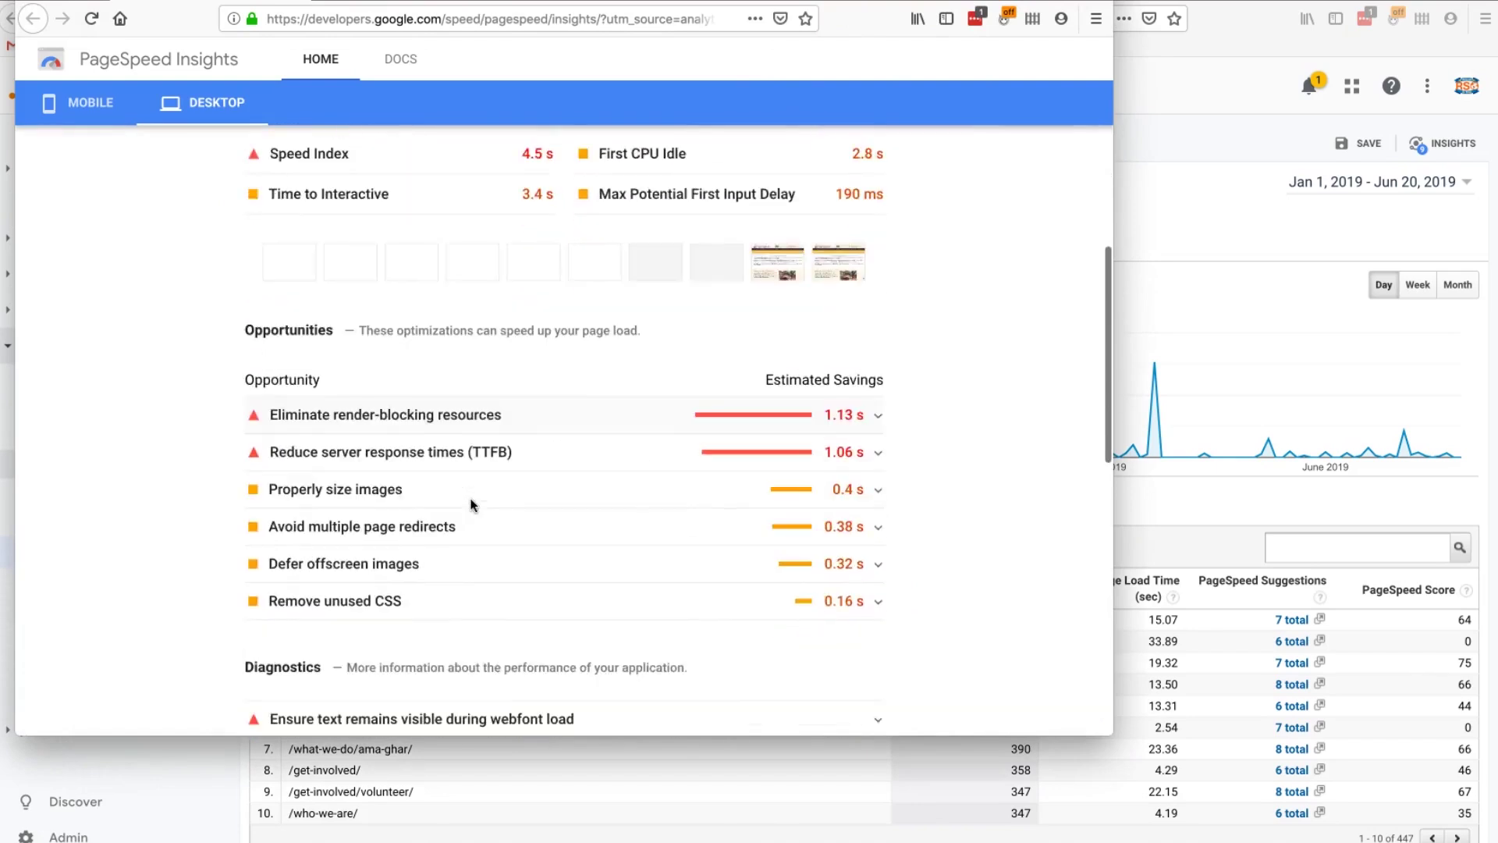
pyautogui.scroll(-2, 471, 504)
pyautogui.click(472, 593)
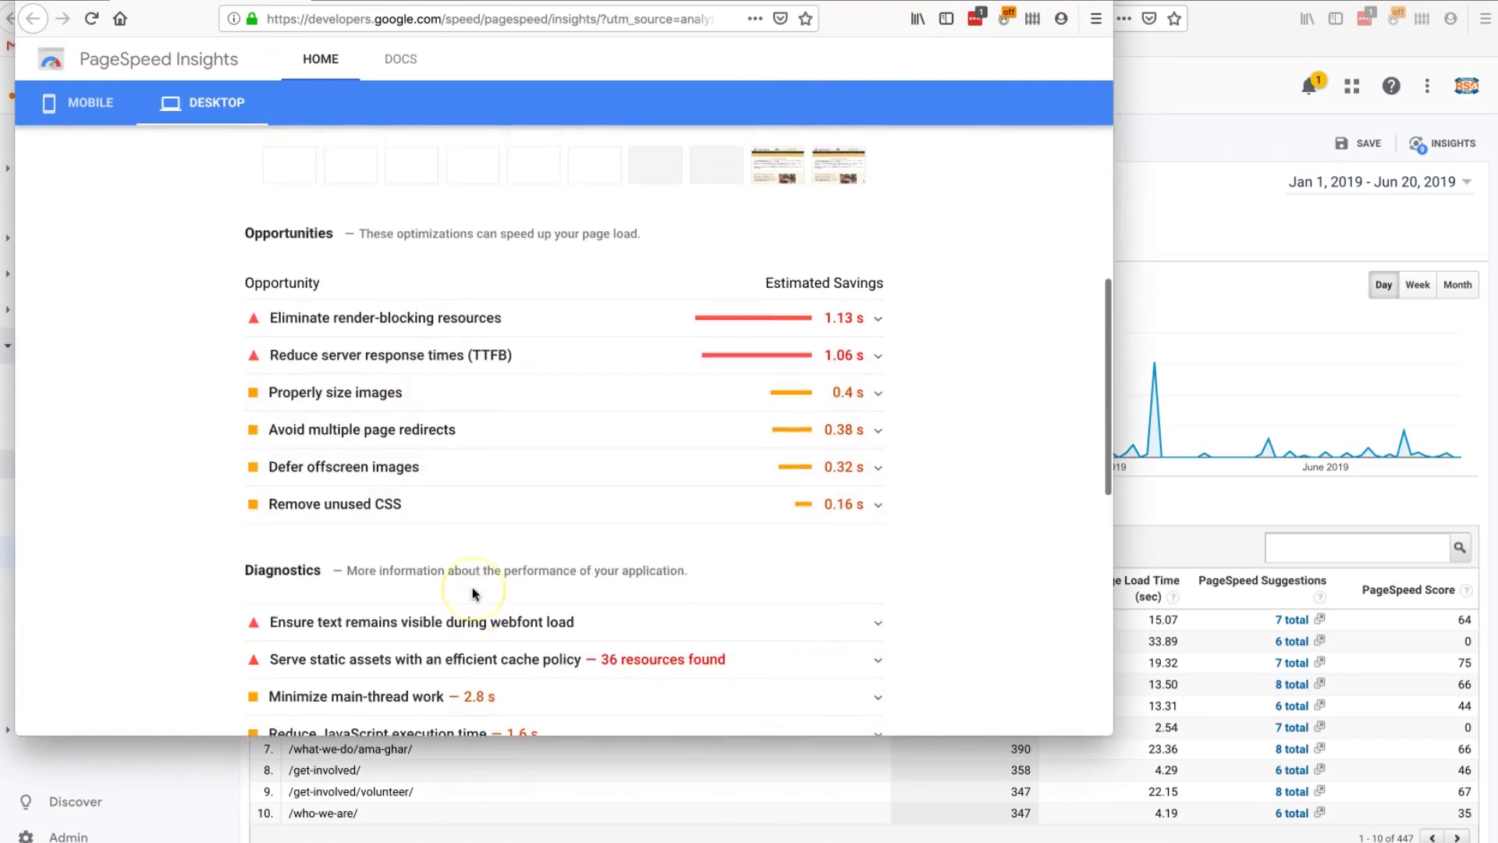
pyautogui.scroll(1, 472, 593)
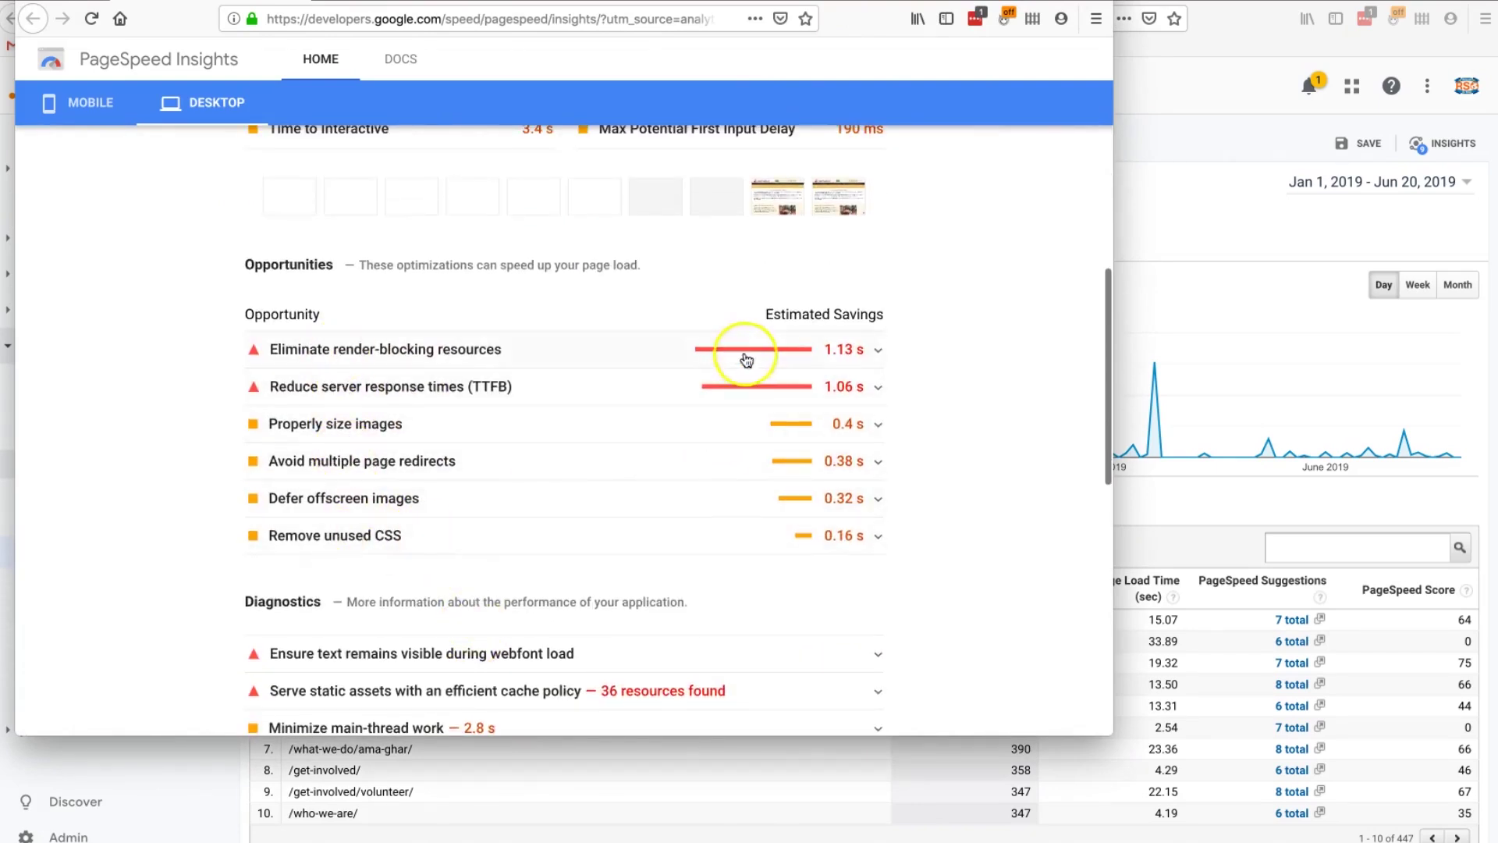
pyautogui.moveTo(759, 476)
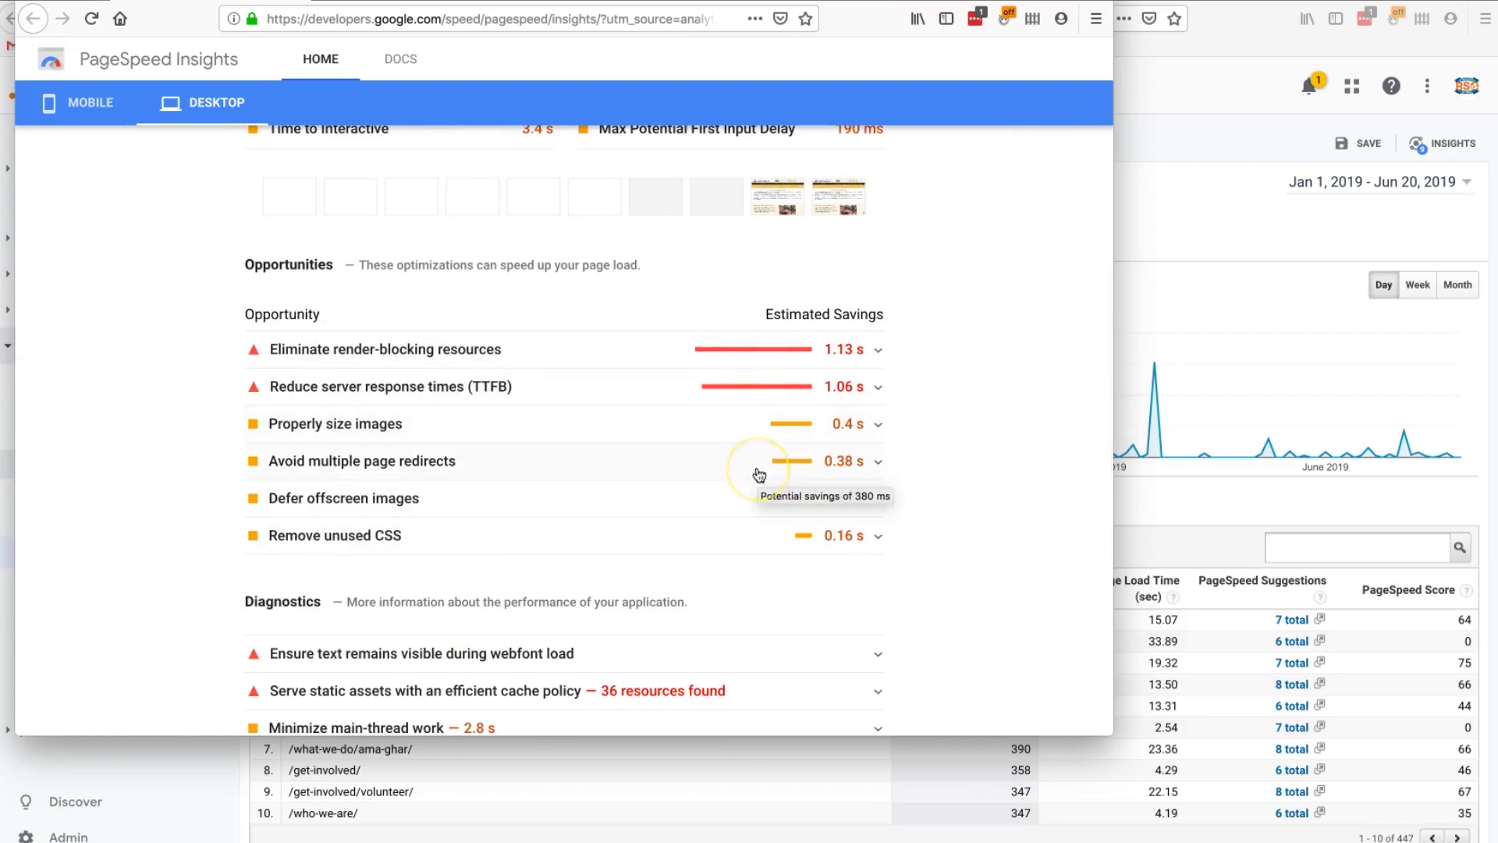
pyautogui.click(701, 566)
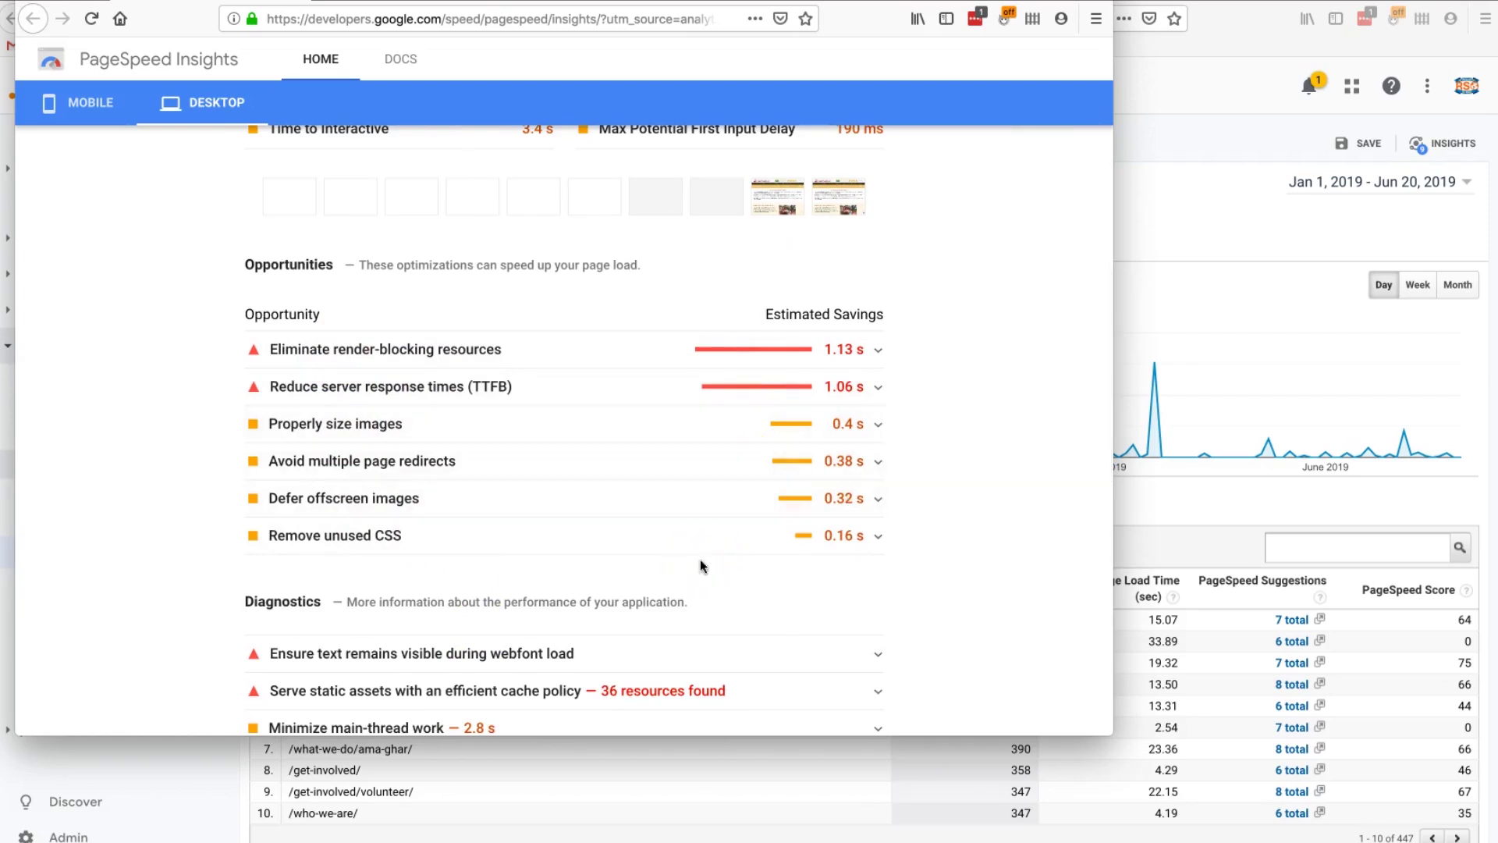
pyautogui.click(378, 425)
pyautogui.click(376, 394)
pyautogui.click(398, 554)
pyautogui.scroll(3, 398, 556)
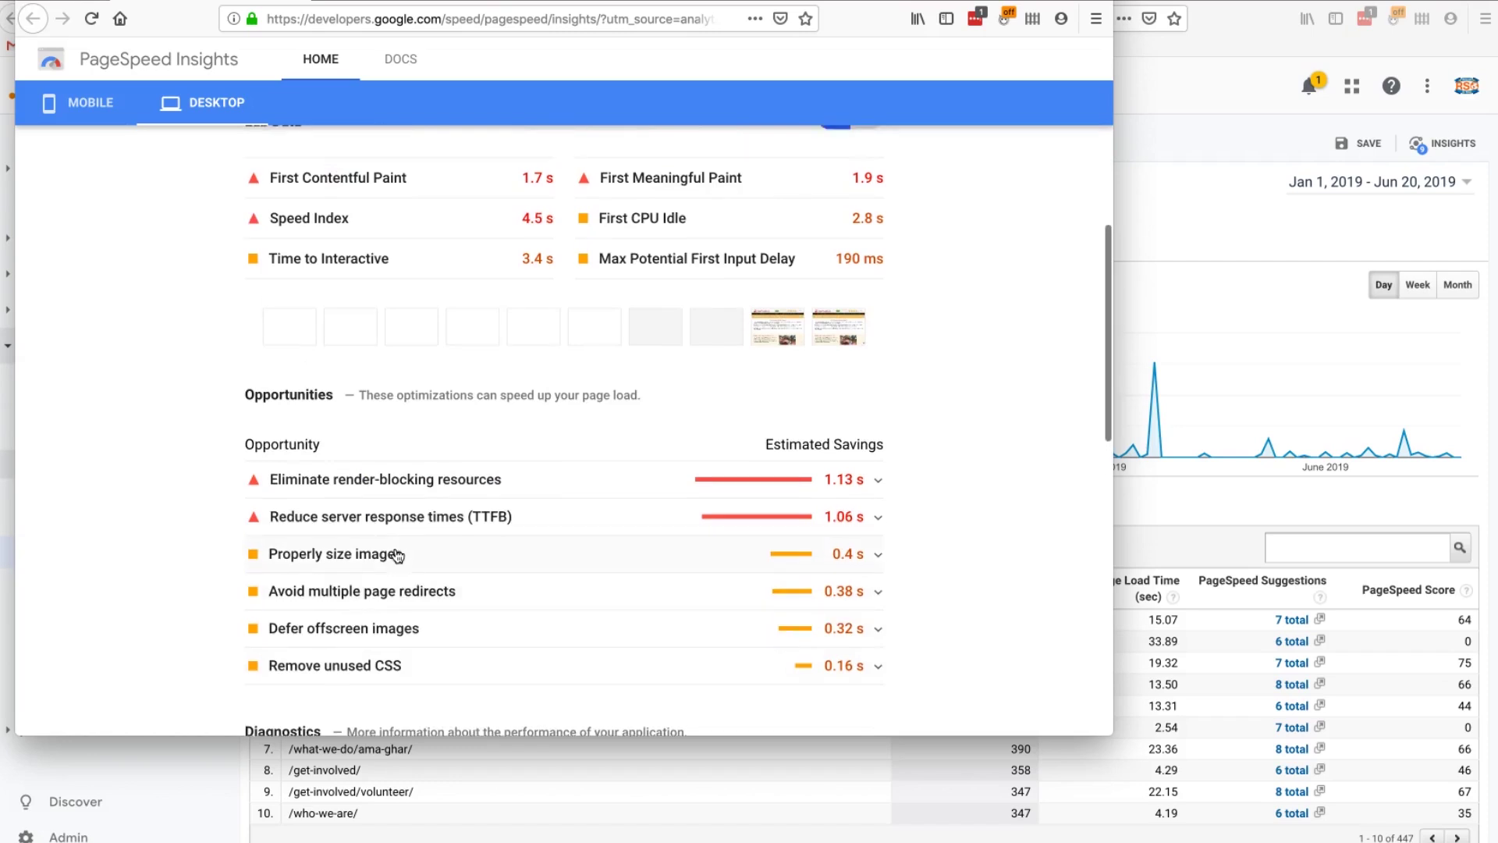
pyautogui.scroll(5, 398, 554)
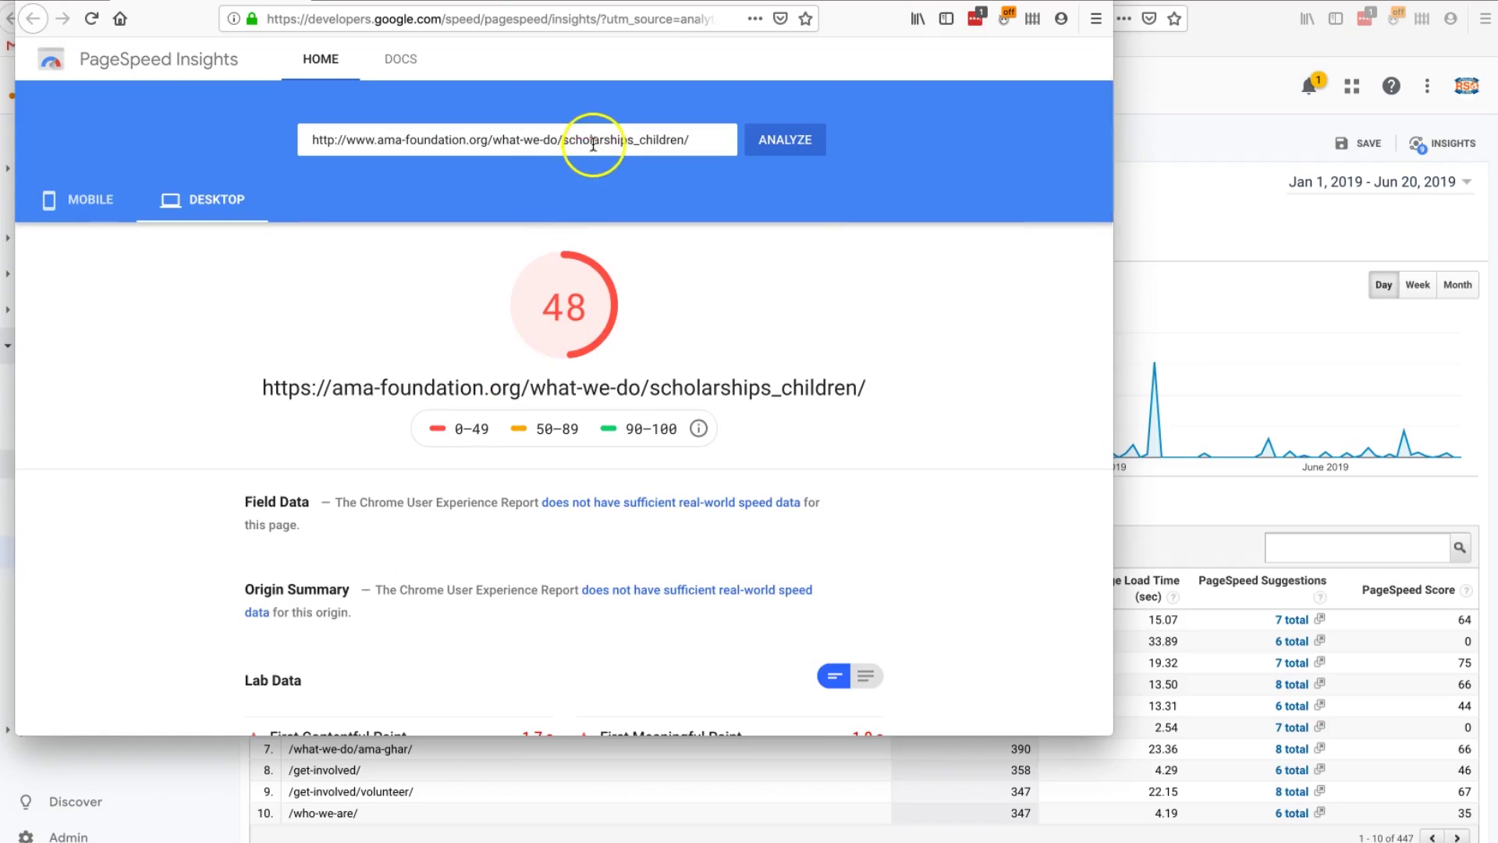
# Step: Examine the mobile PageSpeed score, opportunities and diagnostics of the scholarships_children page, and close PageSpeed Insights
pyautogui.click(153, 203)
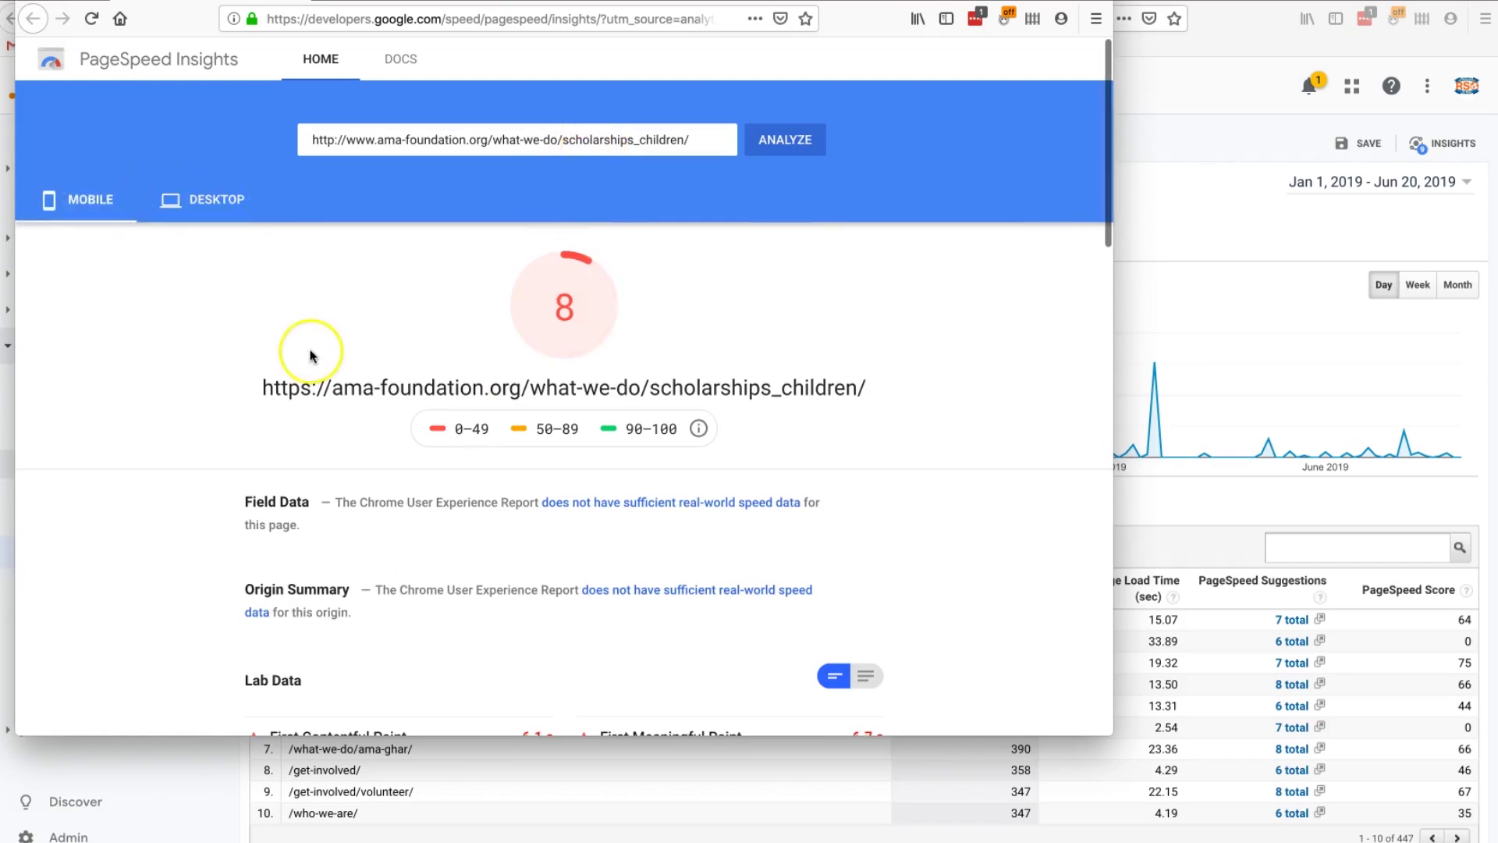
pyautogui.scroll(-8, 309, 356)
pyautogui.scroll(-10, 310, 356)
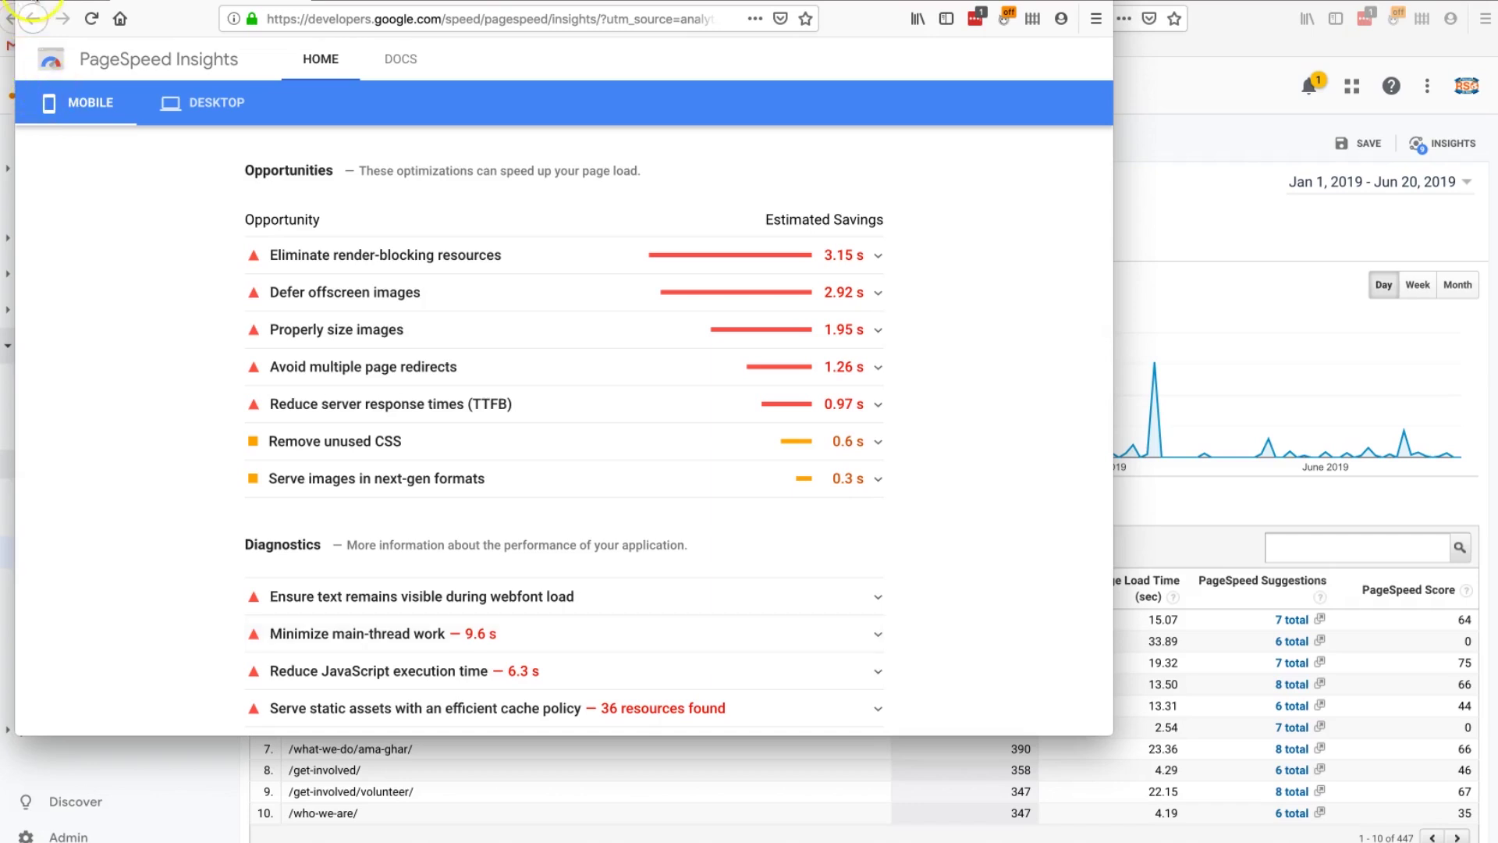
pyautogui.click(10, 23)
# Step: Open the Top Events report under Behavior Events and examine the total and unique events per event category
pyautogui.click(118, 495)
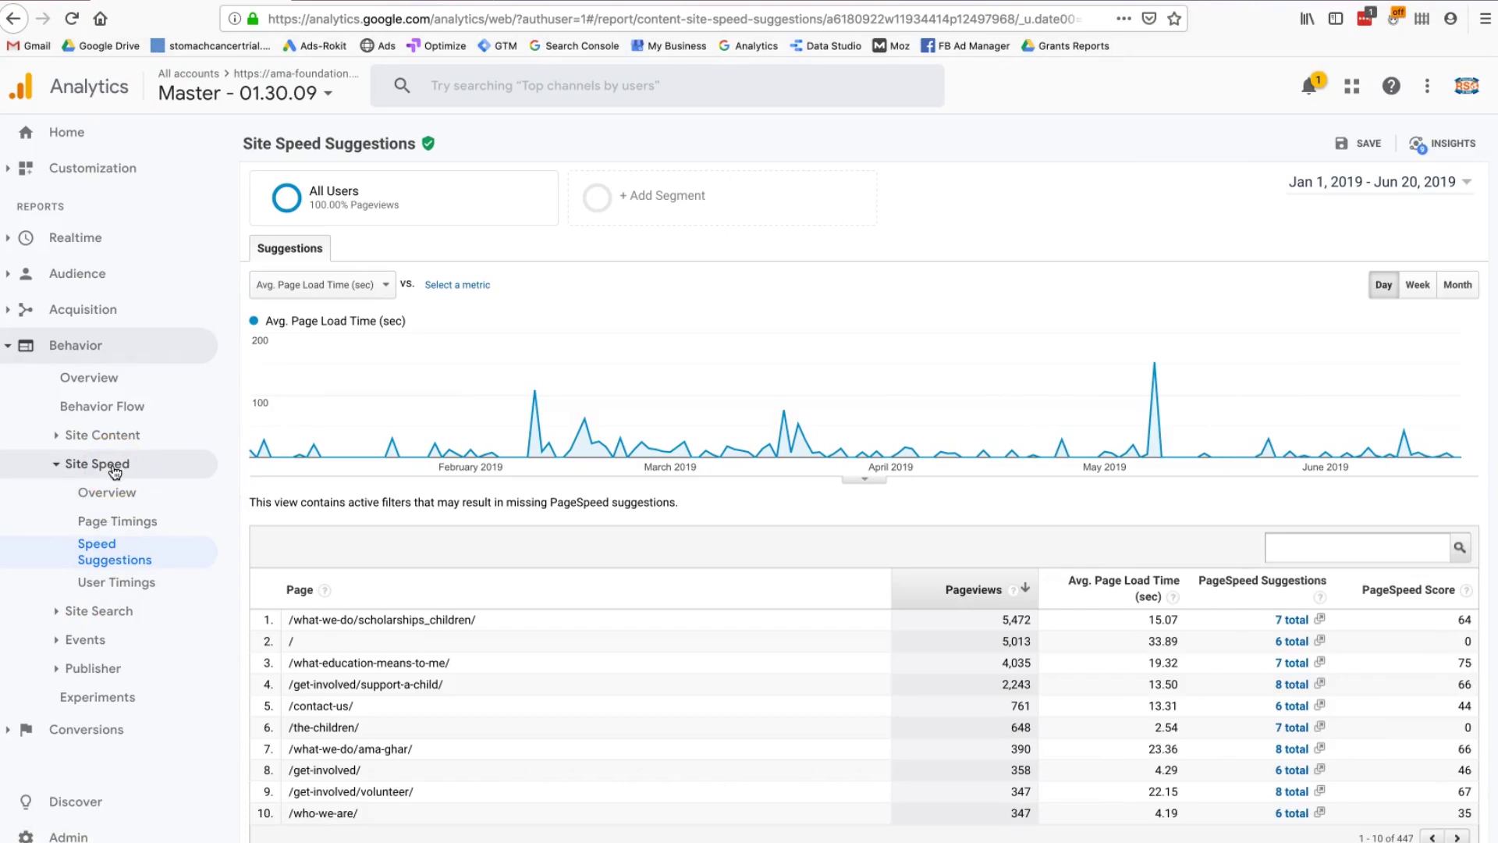
pyautogui.click(113, 467)
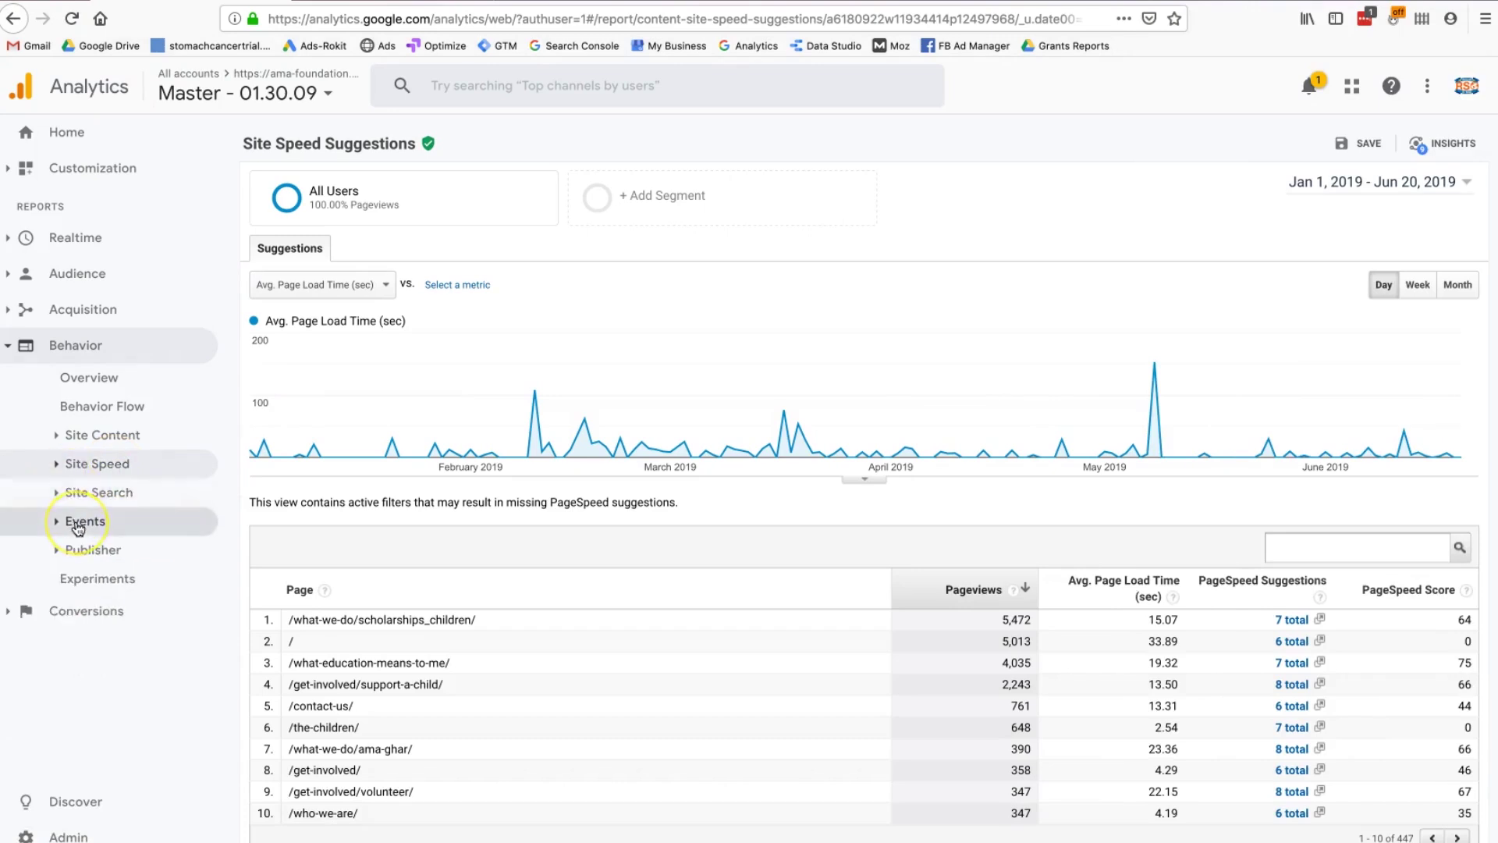
pyautogui.click(78, 523)
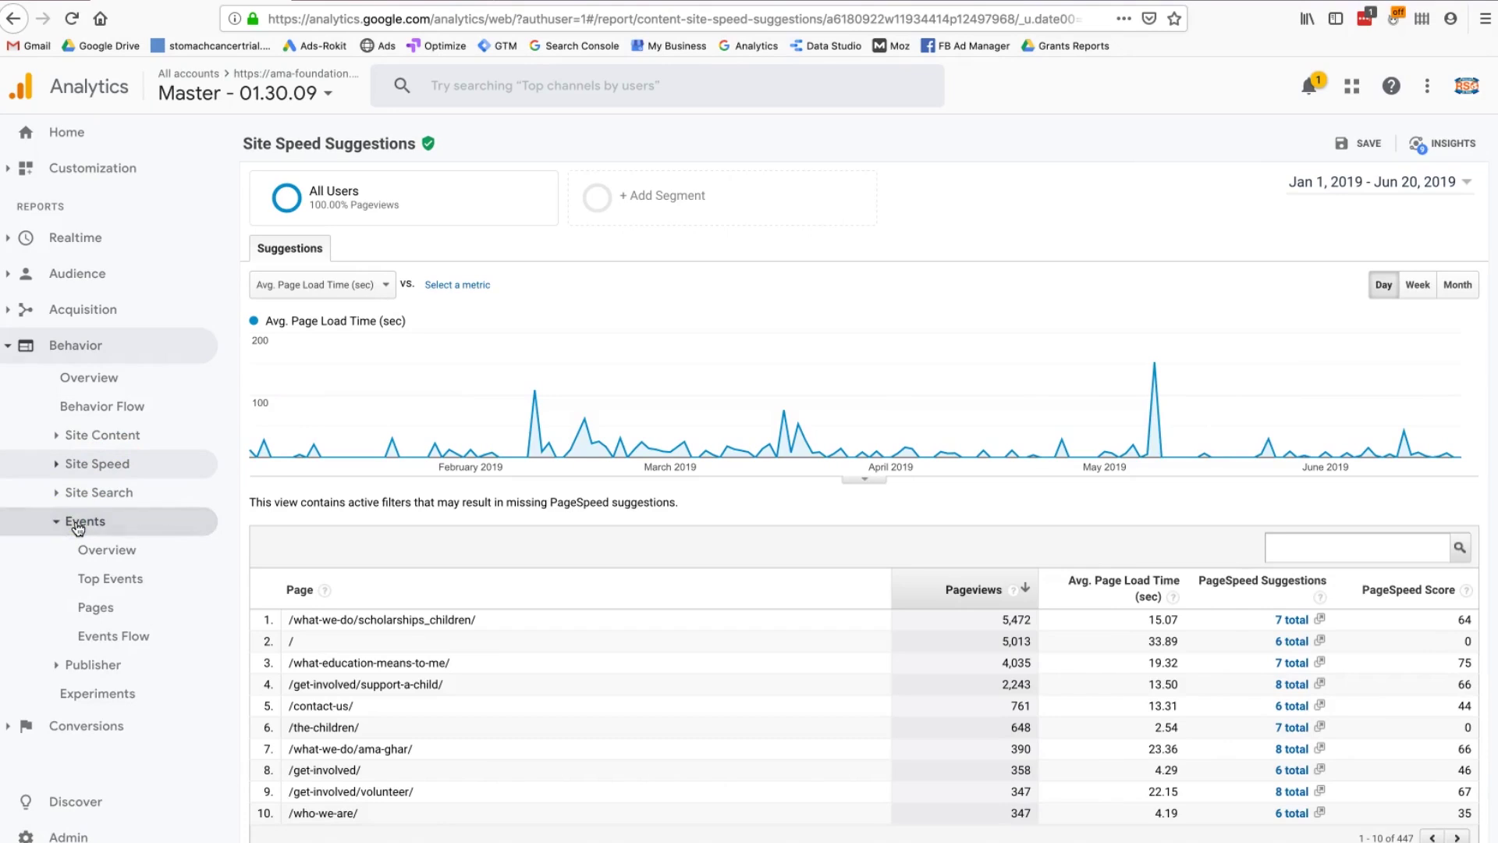
pyautogui.click(109, 551)
pyautogui.click(109, 576)
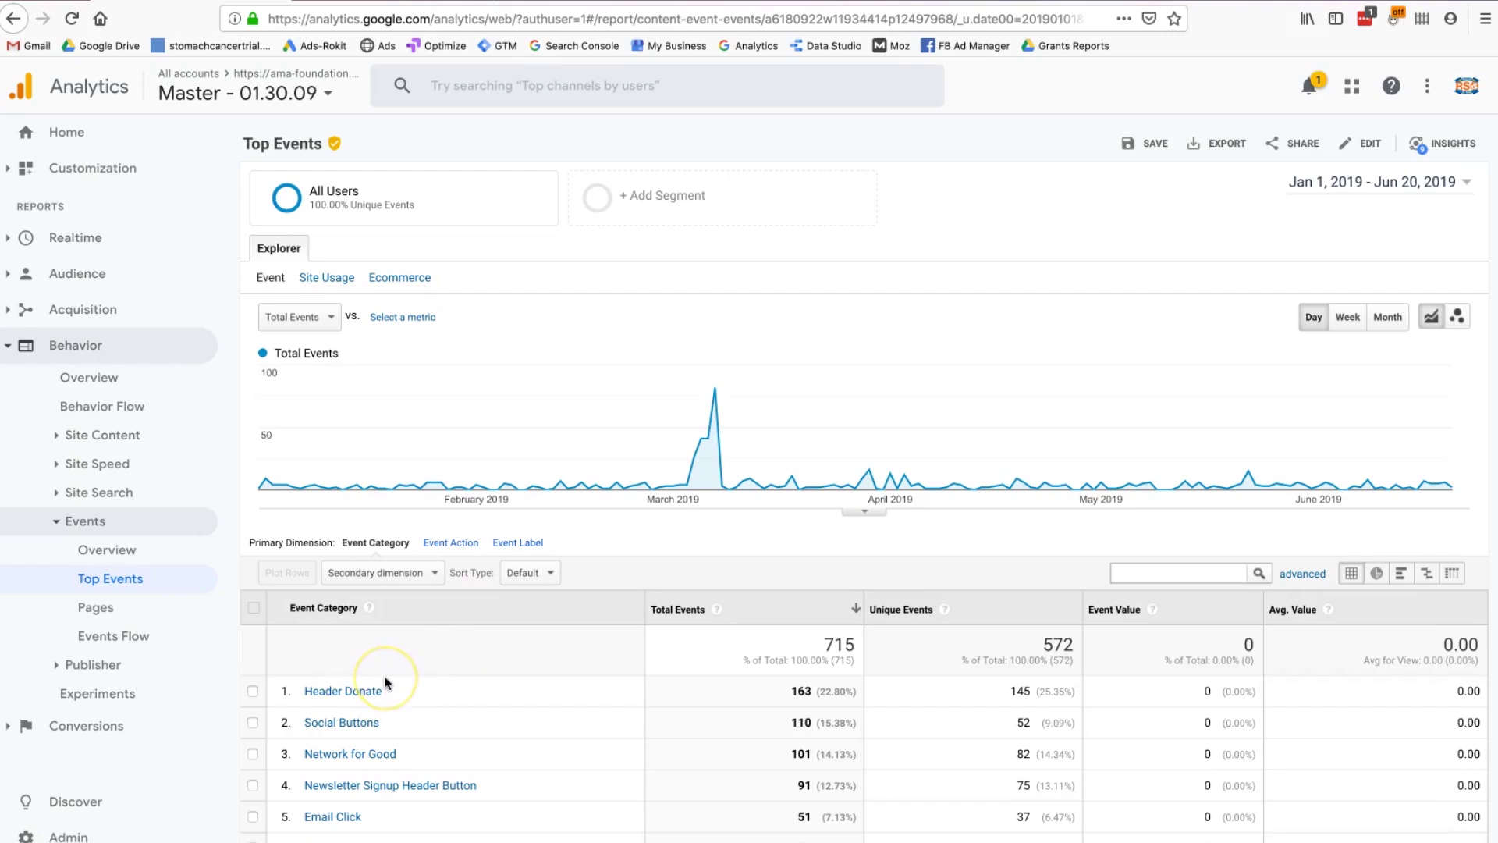
pyautogui.scroll(-3, 468, 729)
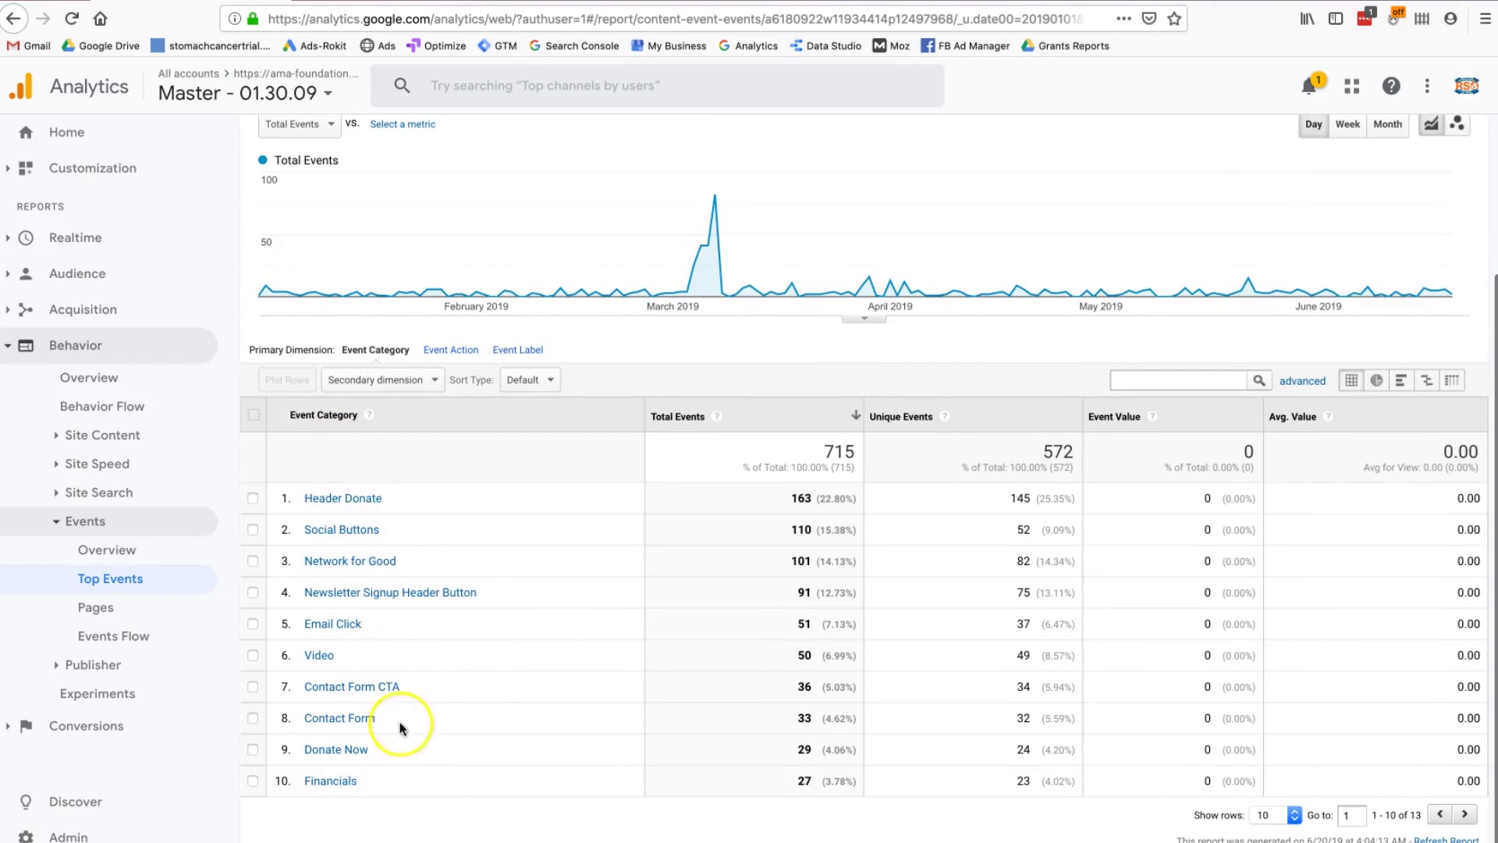
# Step: Open the Video event category, compare total and unique events of Ama Foundation - start, and break the category down by event label
pyautogui.click(326, 658)
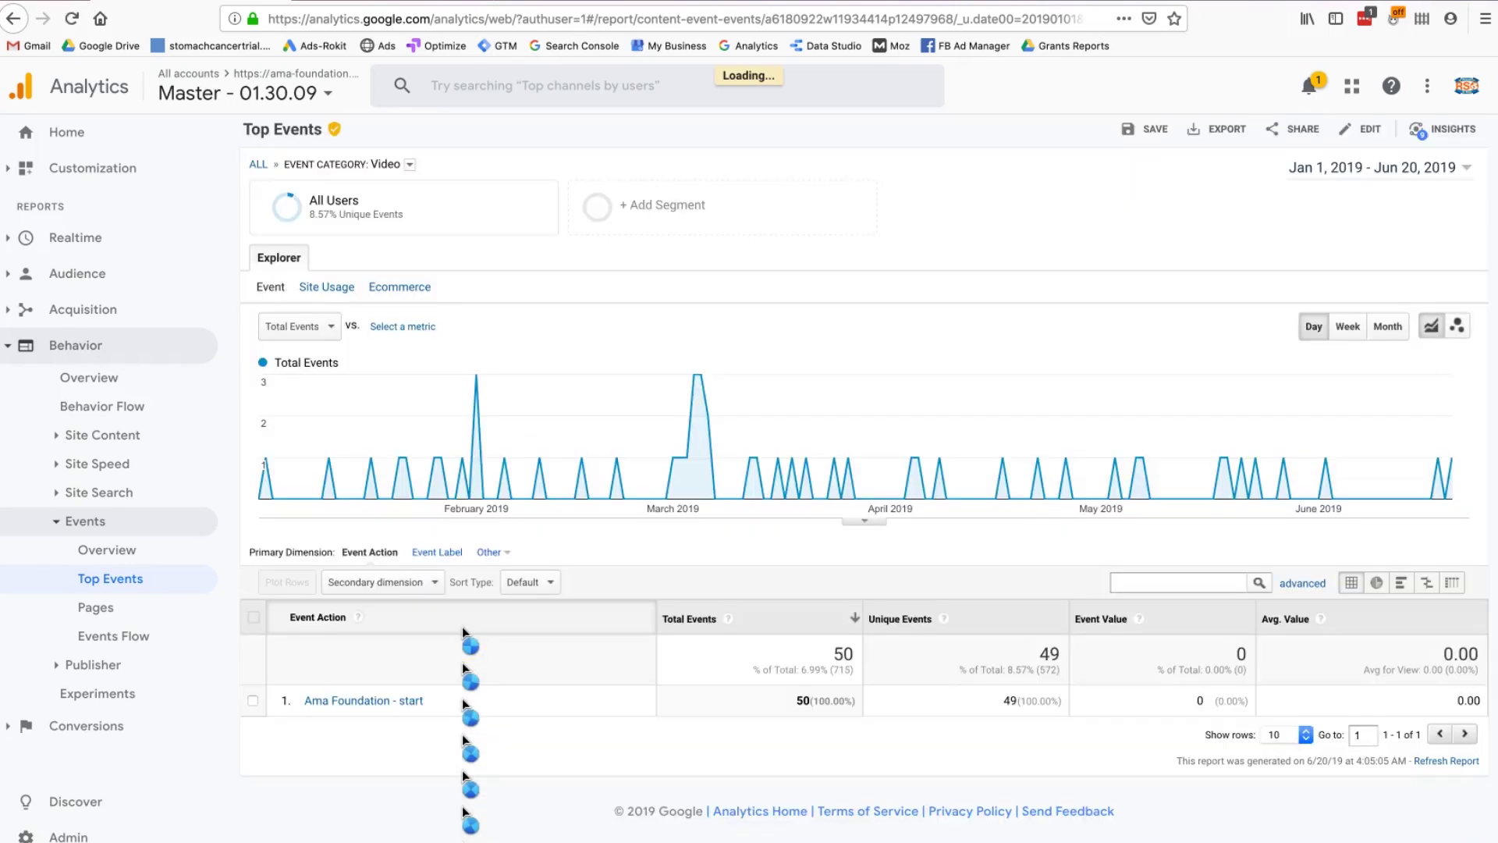
pyautogui.click(376, 700)
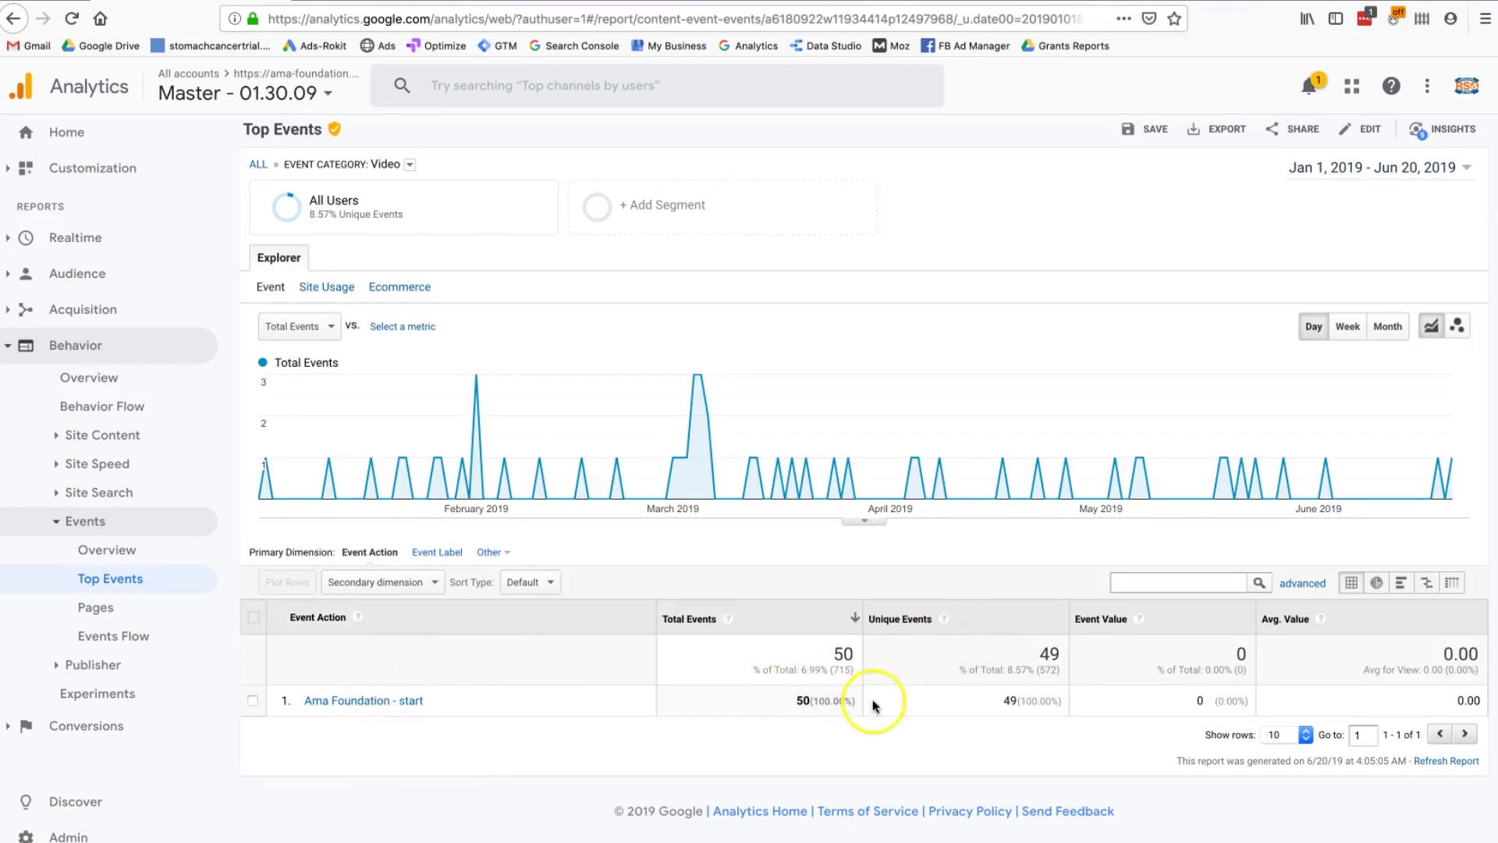
pyautogui.click(1005, 696)
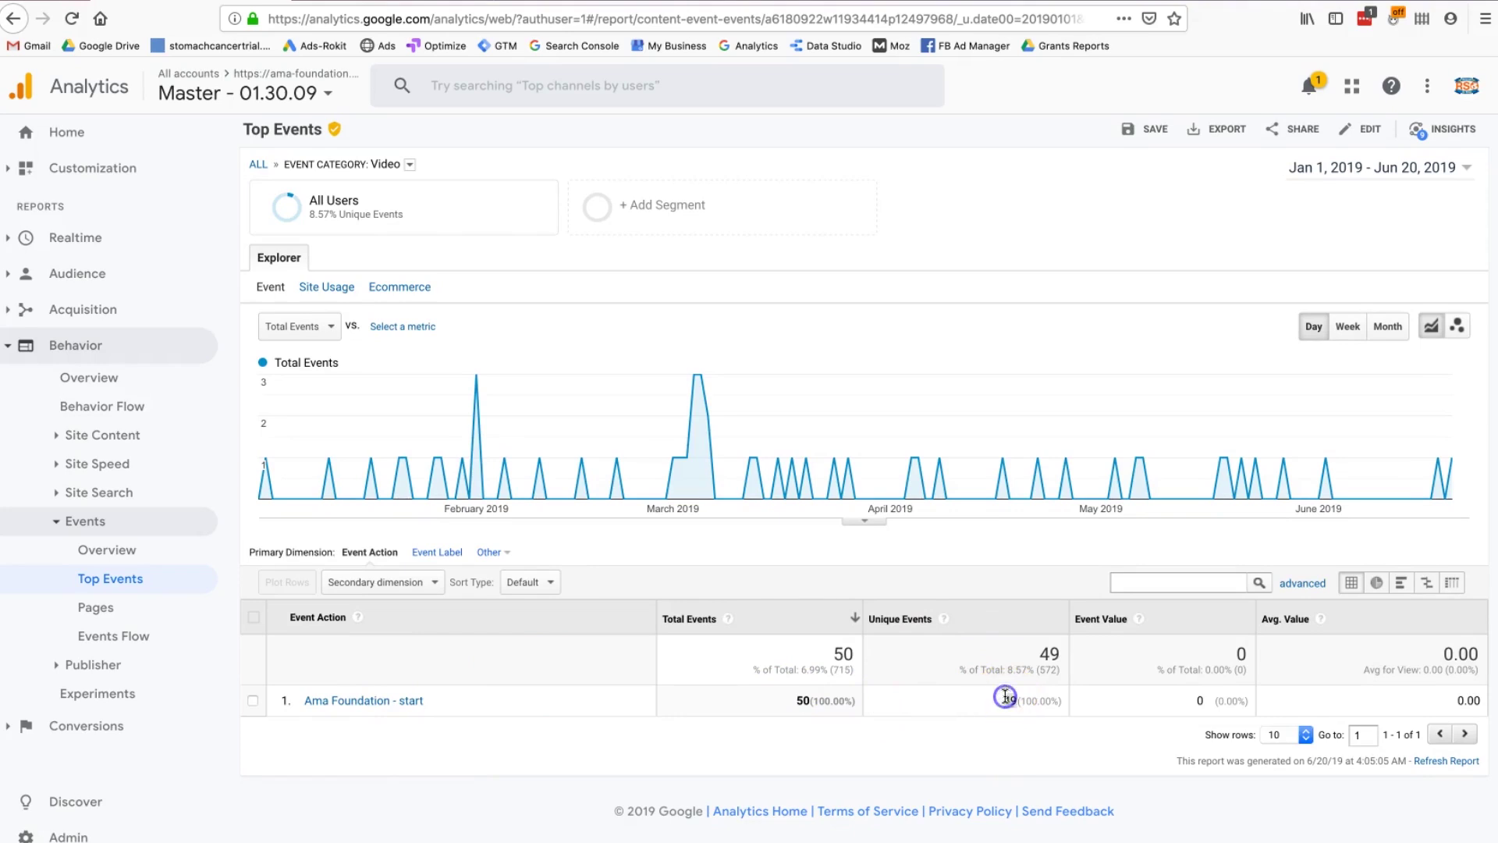
pyautogui.click(805, 704)
pyautogui.click(441, 555)
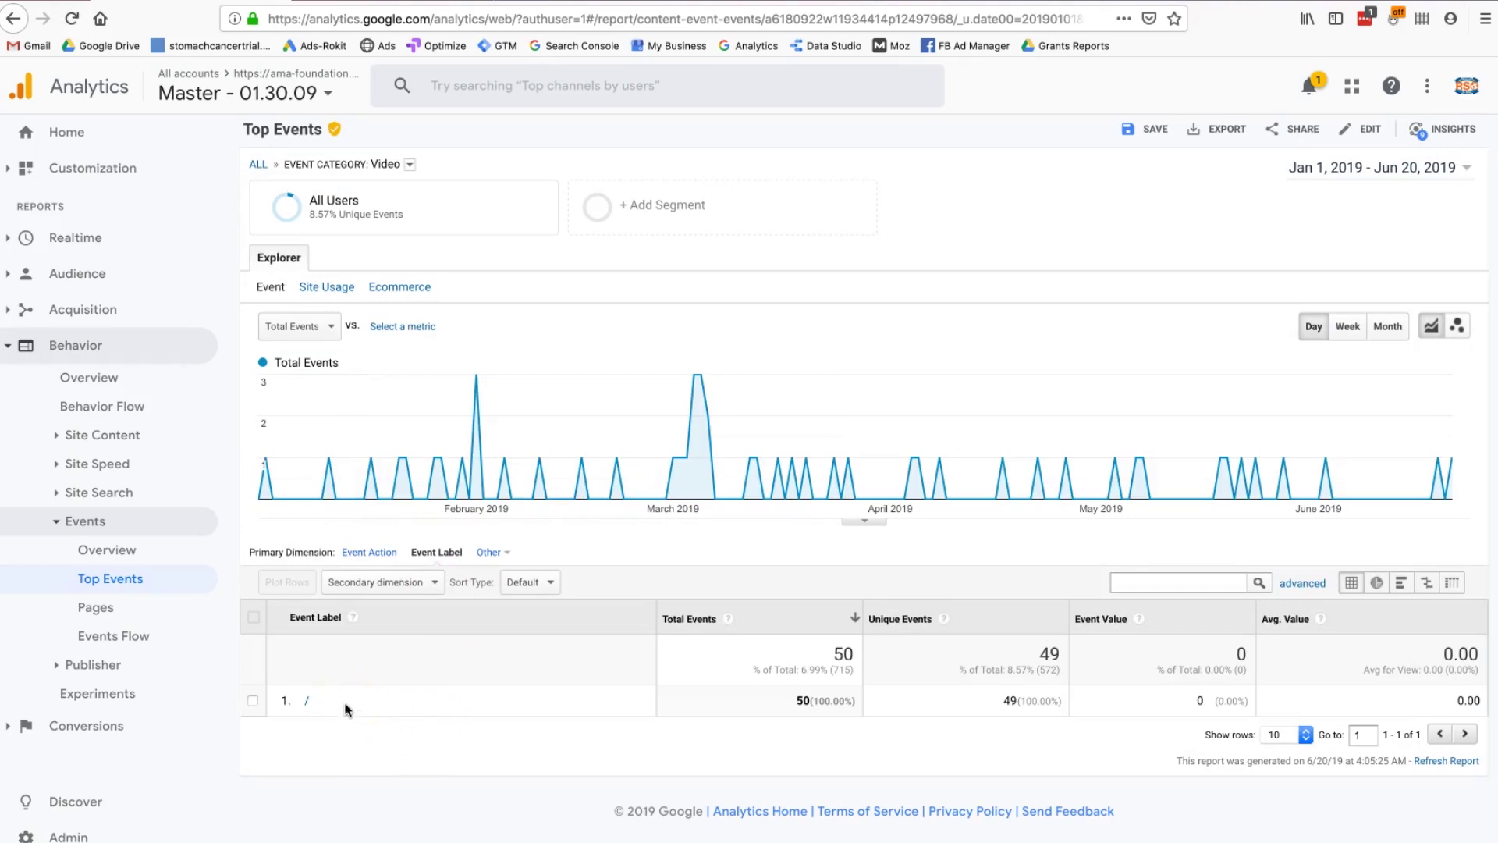
# Step: Go back to all event categories and compare total events per page by event label
pyautogui.hotkey('alt', 'Left')
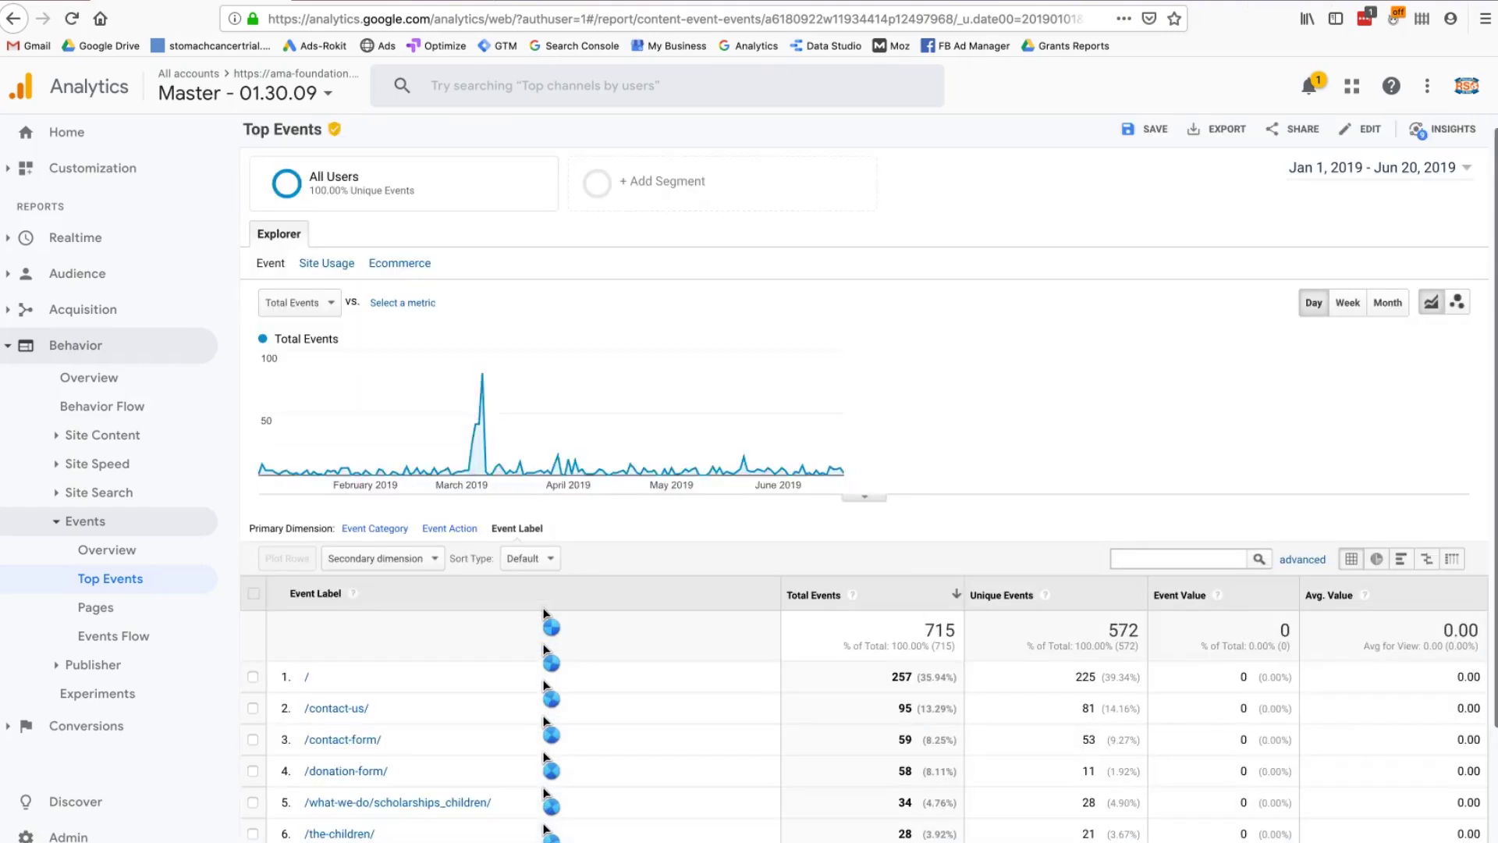
pyautogui.scroll(-3, 545, 614)
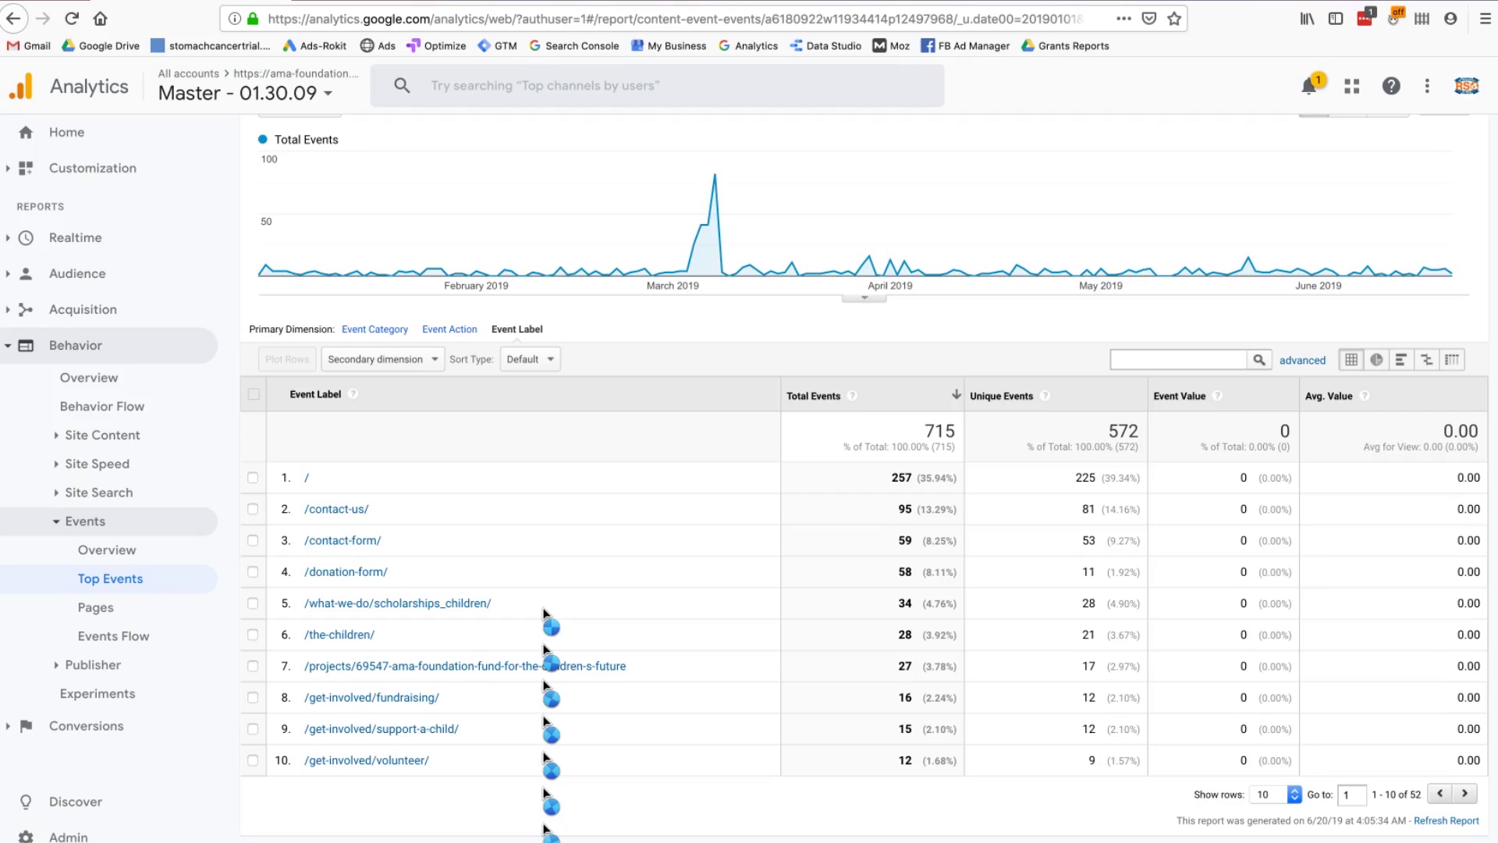
# Step: Open Google Tag Manager in a new tab to view its accounts page, and return to the Analytics report
pyautogui.click(515, 1)
pyautogui.click(502, 46)
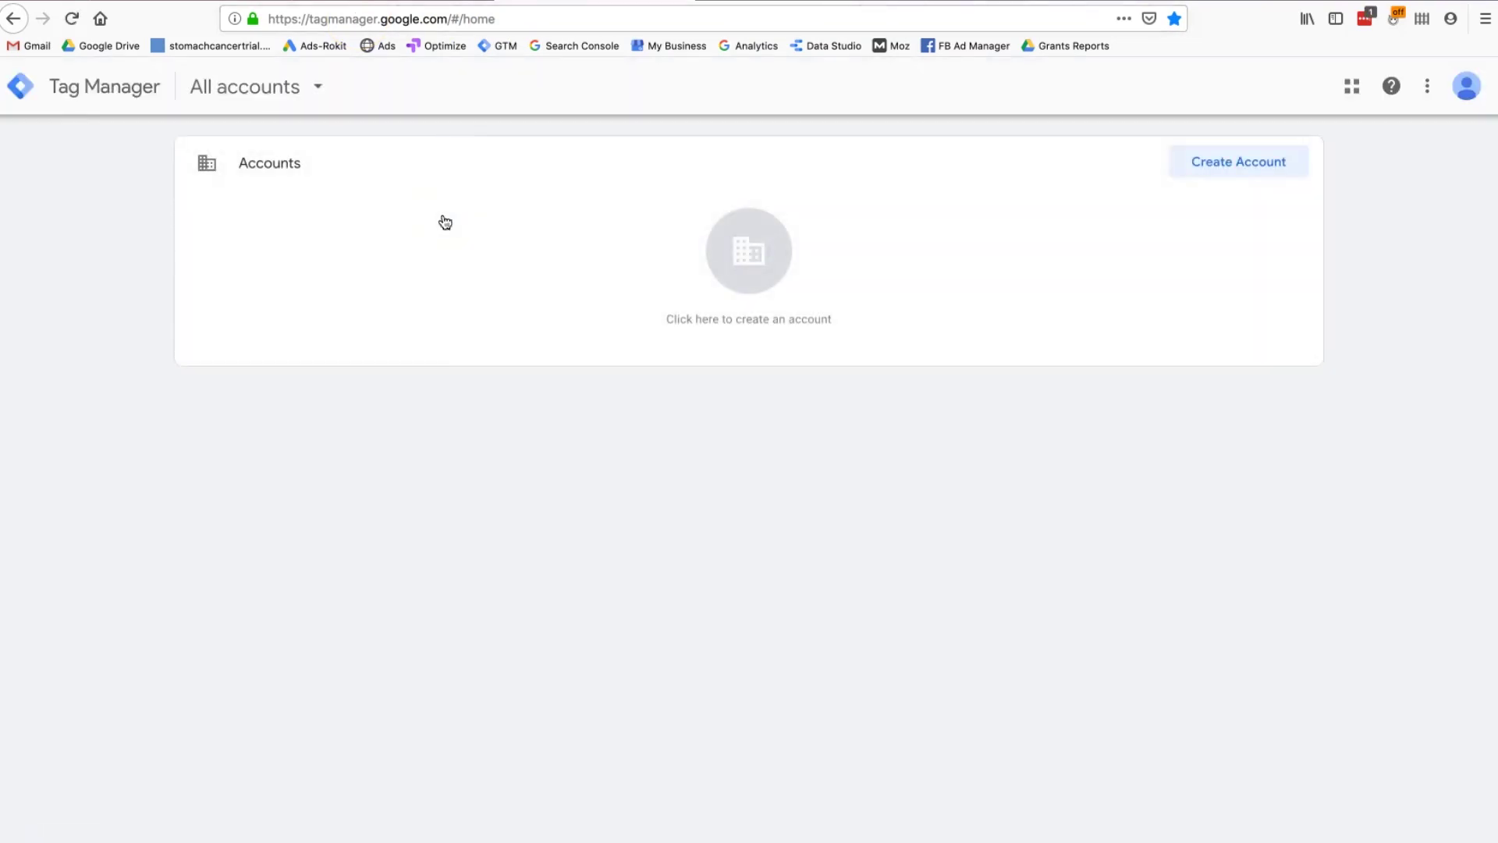
pyautogui.click(242, 2)
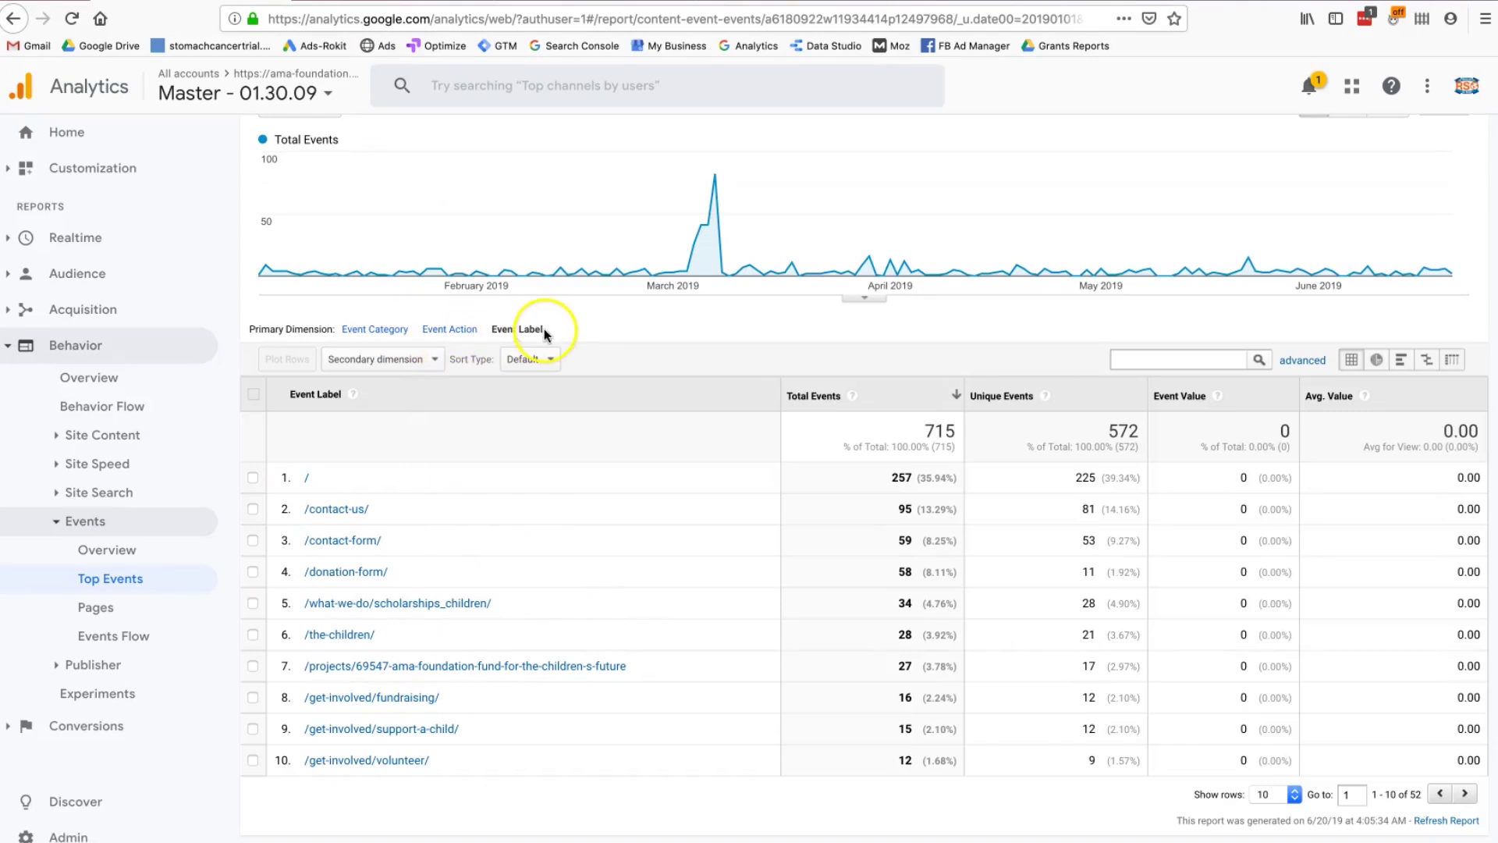
# Step: Group the Top Events report by event category and expand the Goals reports under Conversions
pyautogui.click(397, 331)
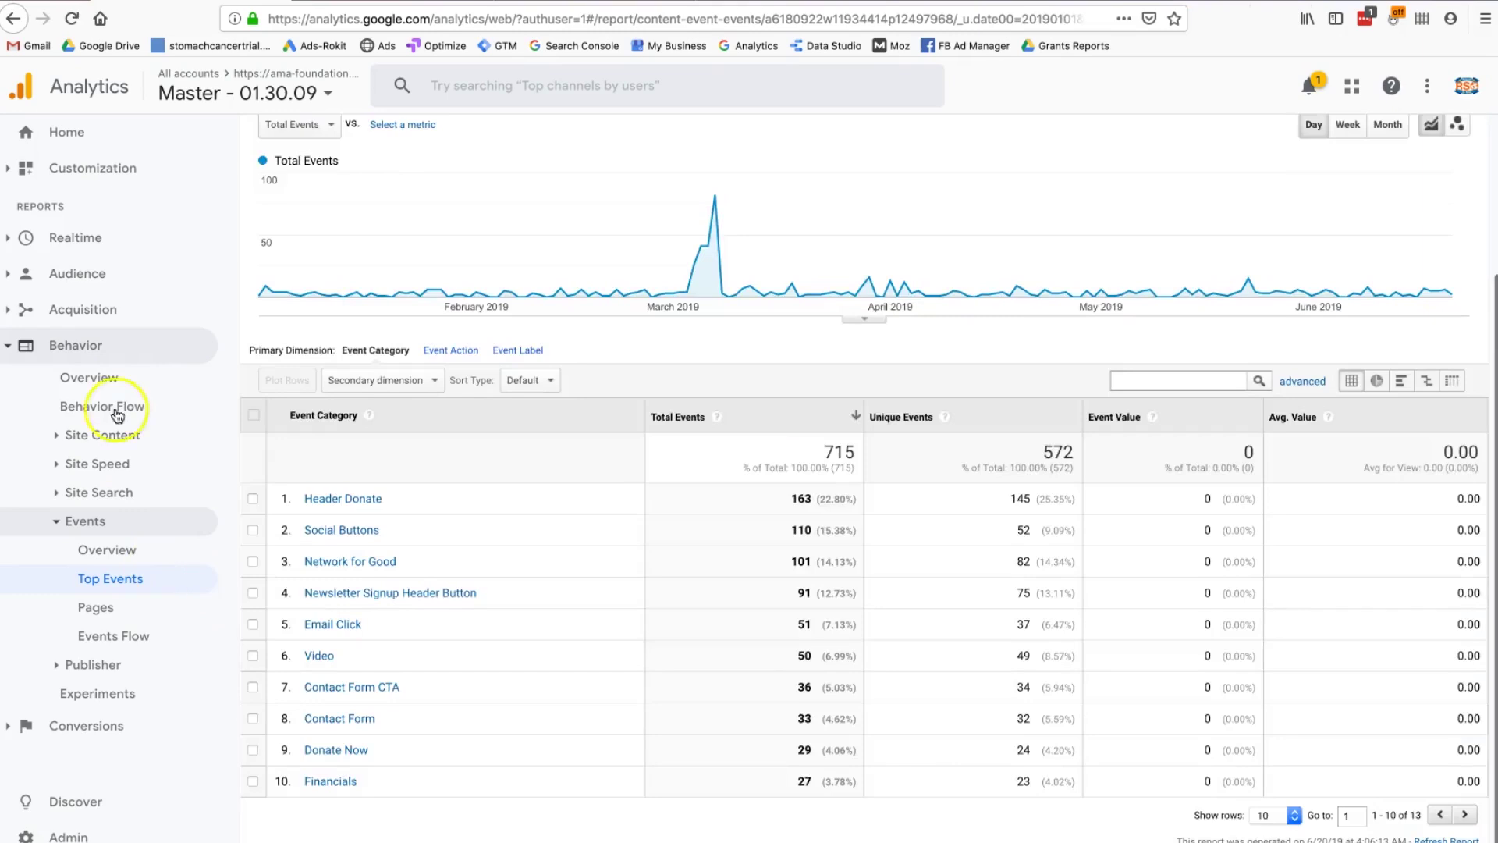
pyautogui.click(70, 579)
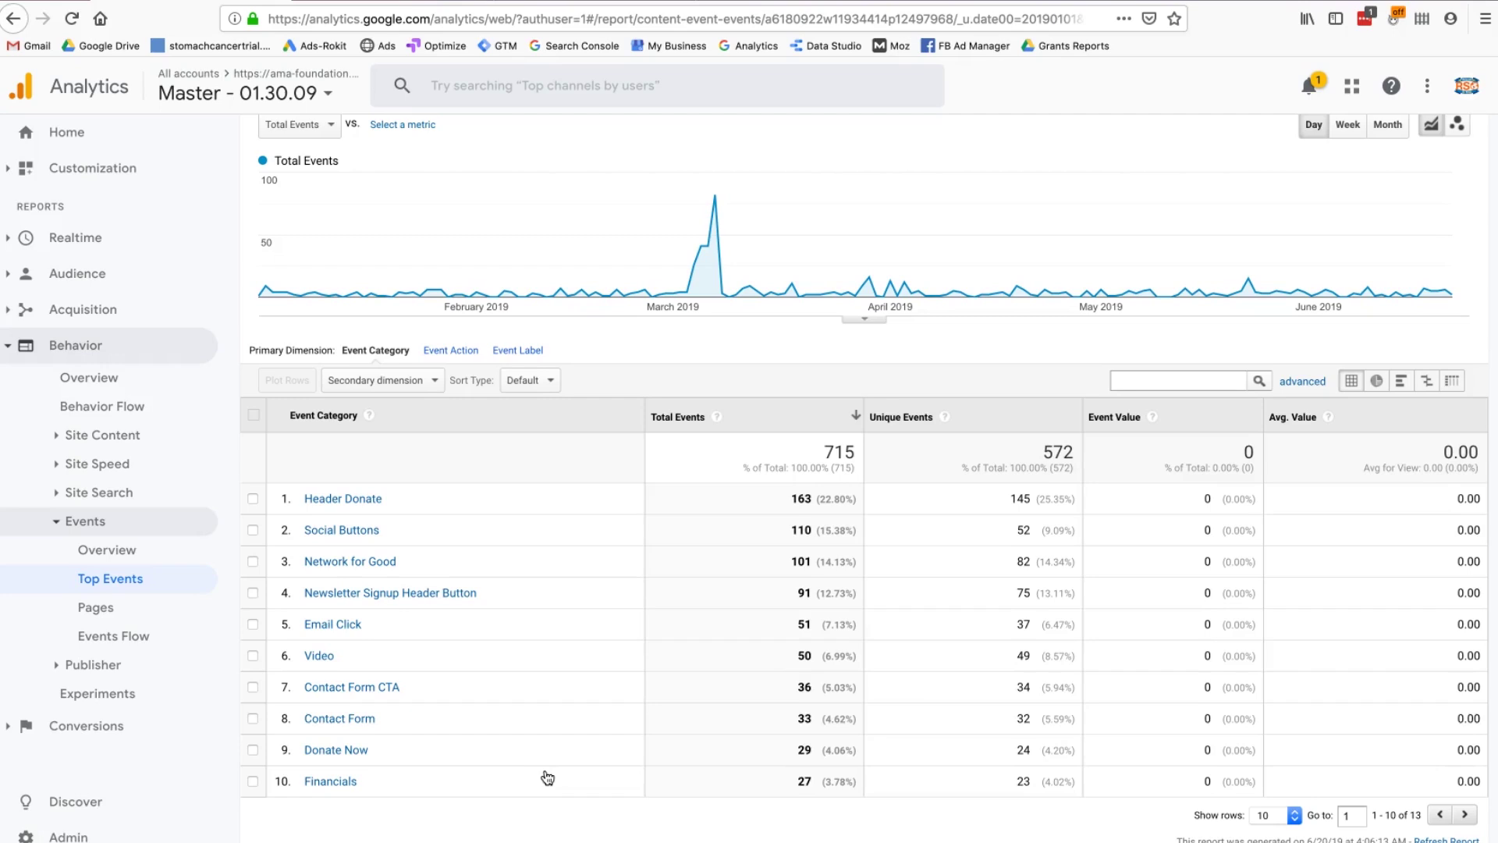
pyautogui.click(180, 351)
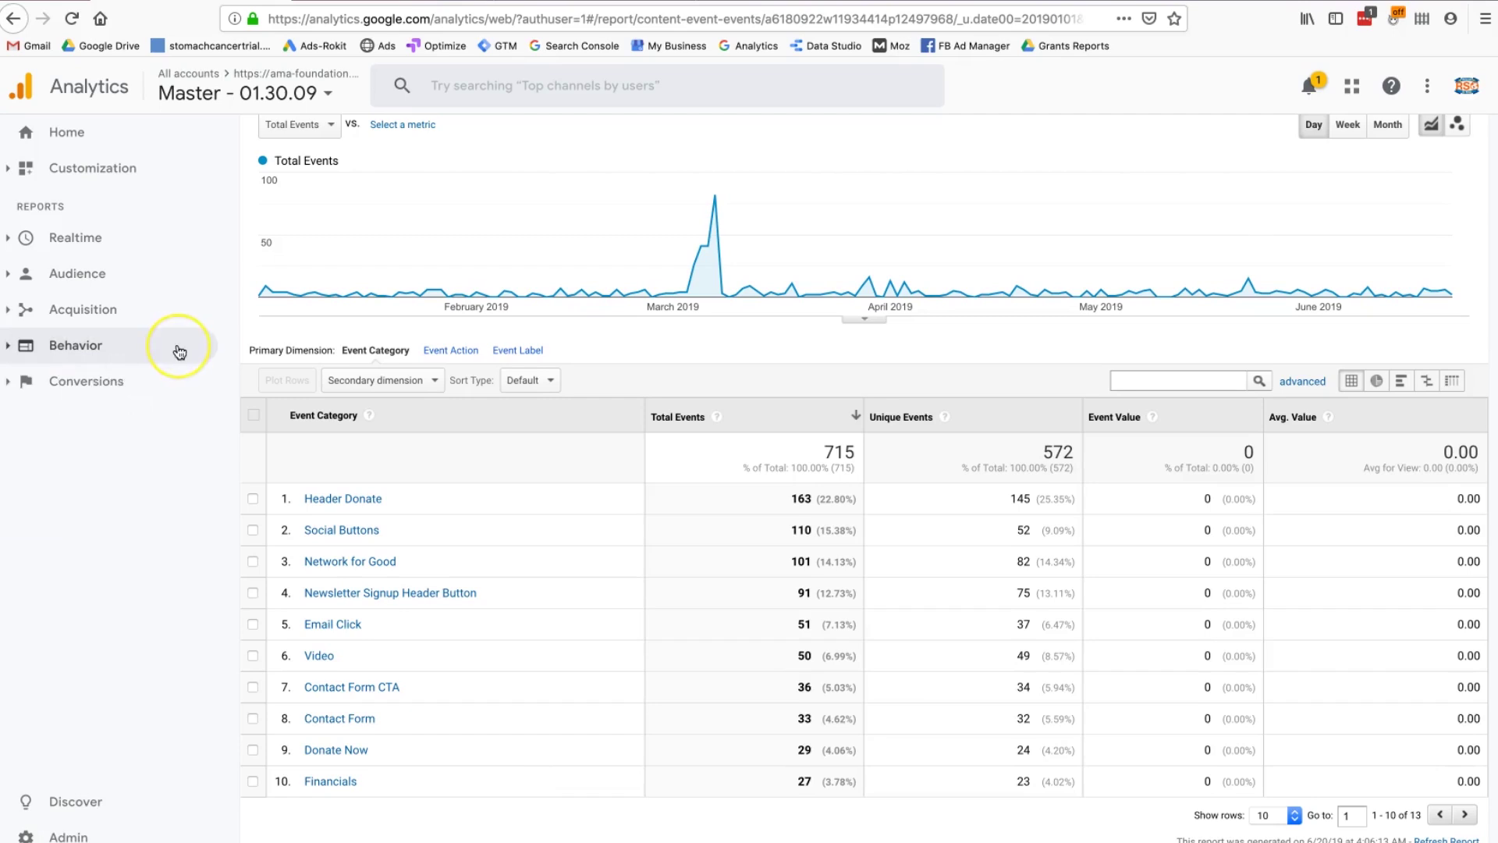
pyautogui.click(106, 383)
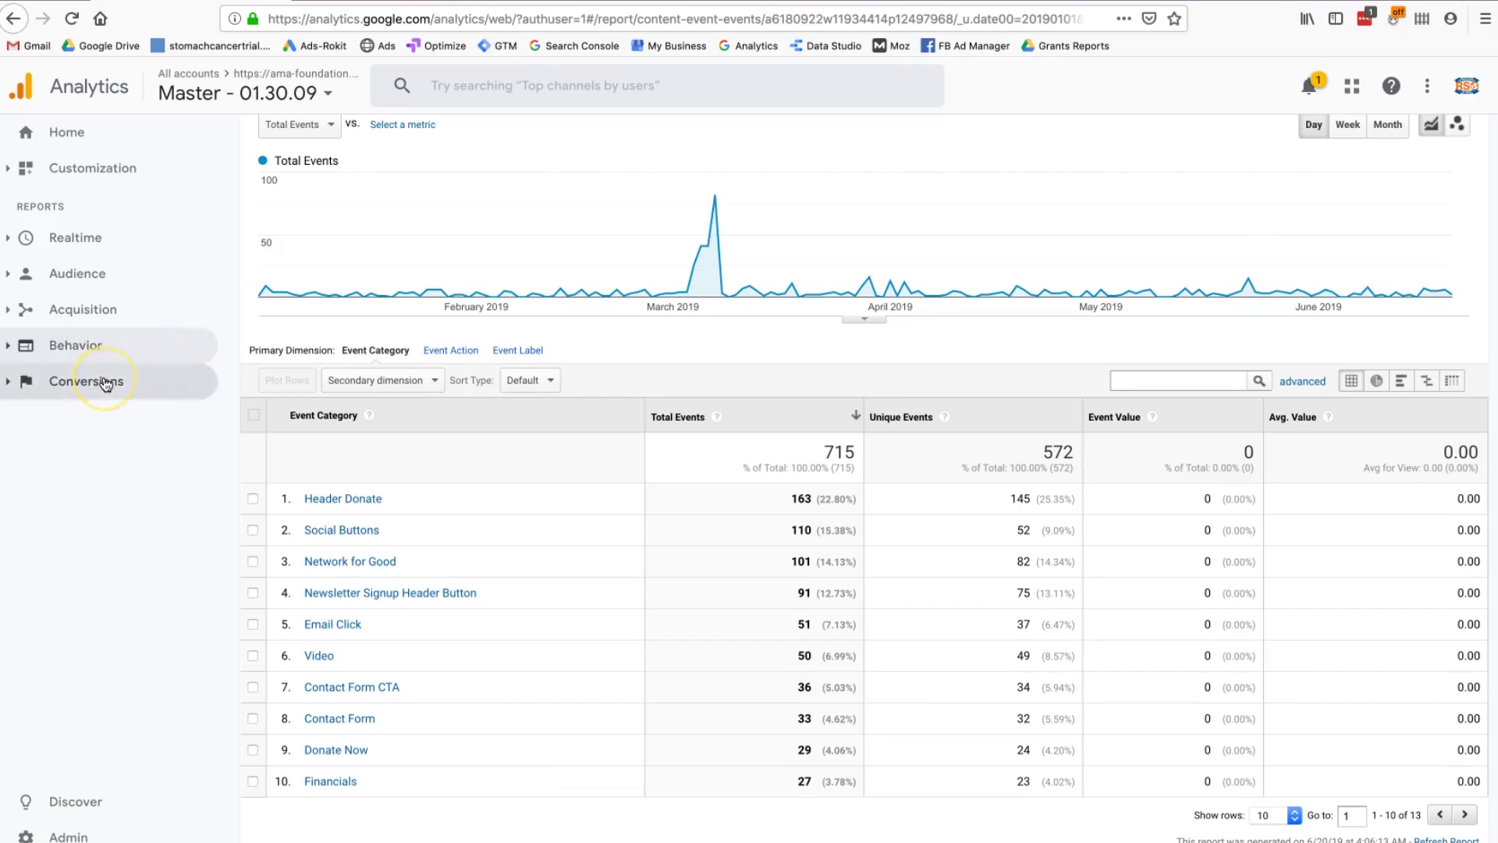
pyautogui.click(95, 415)
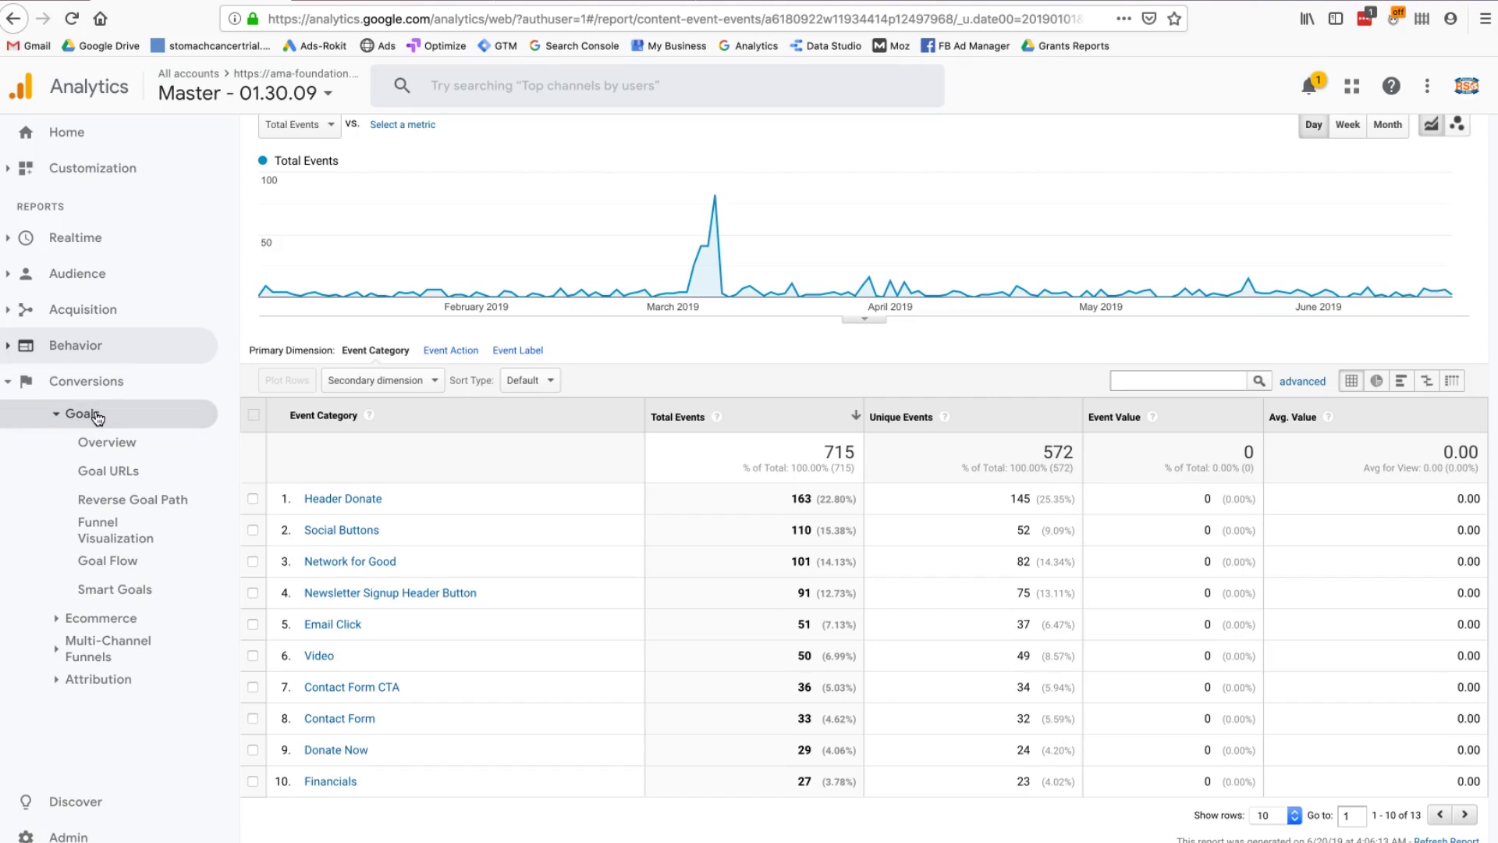
# Step: Open the Goals list in the view's admin settings and sort it by recording status with active goals first
pyautogui.click(78, 833)
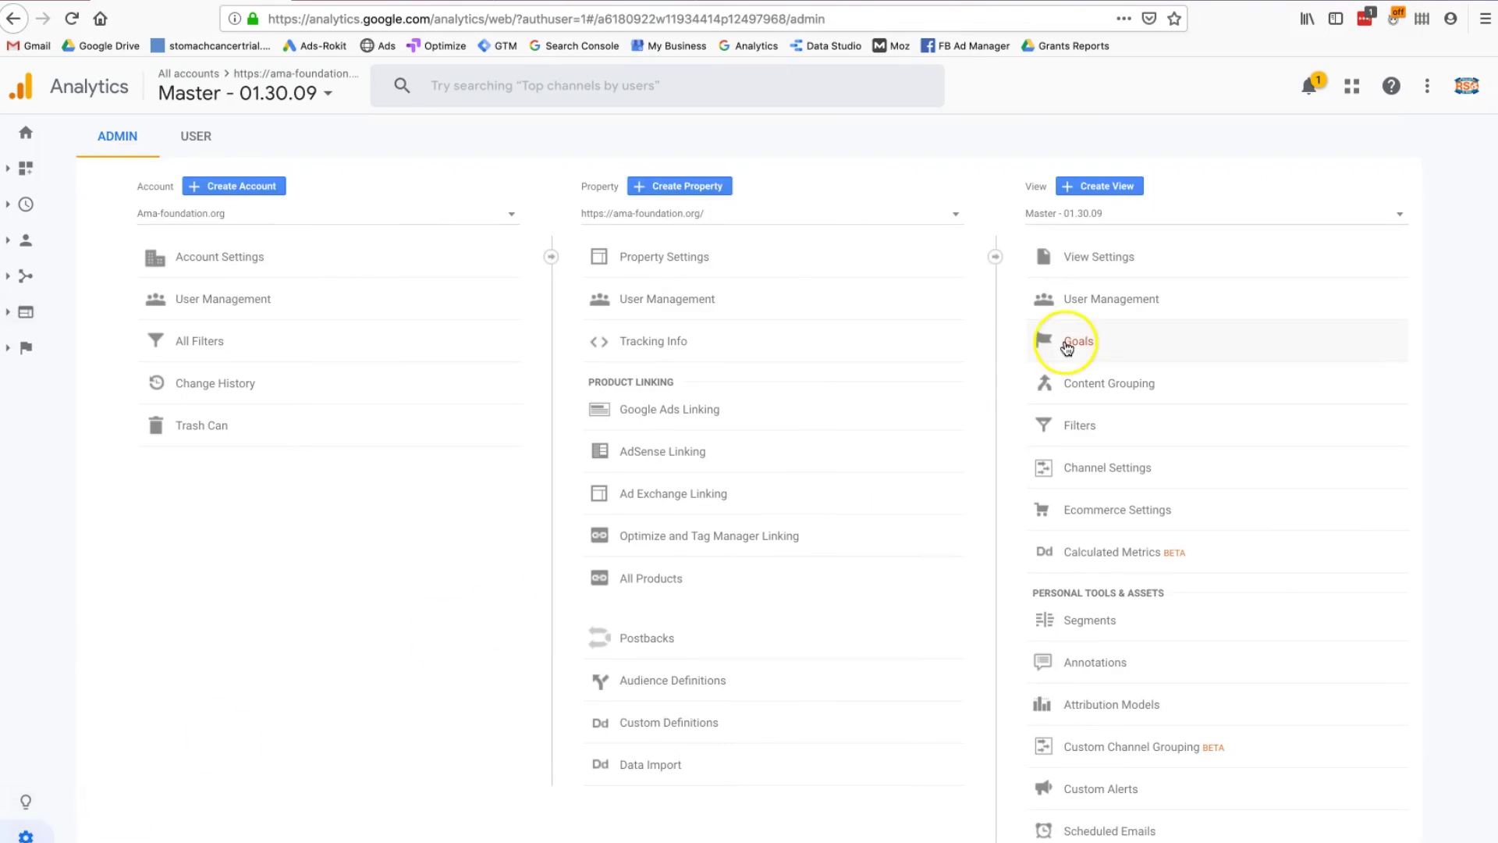
pyautogui.click(1067, 348)
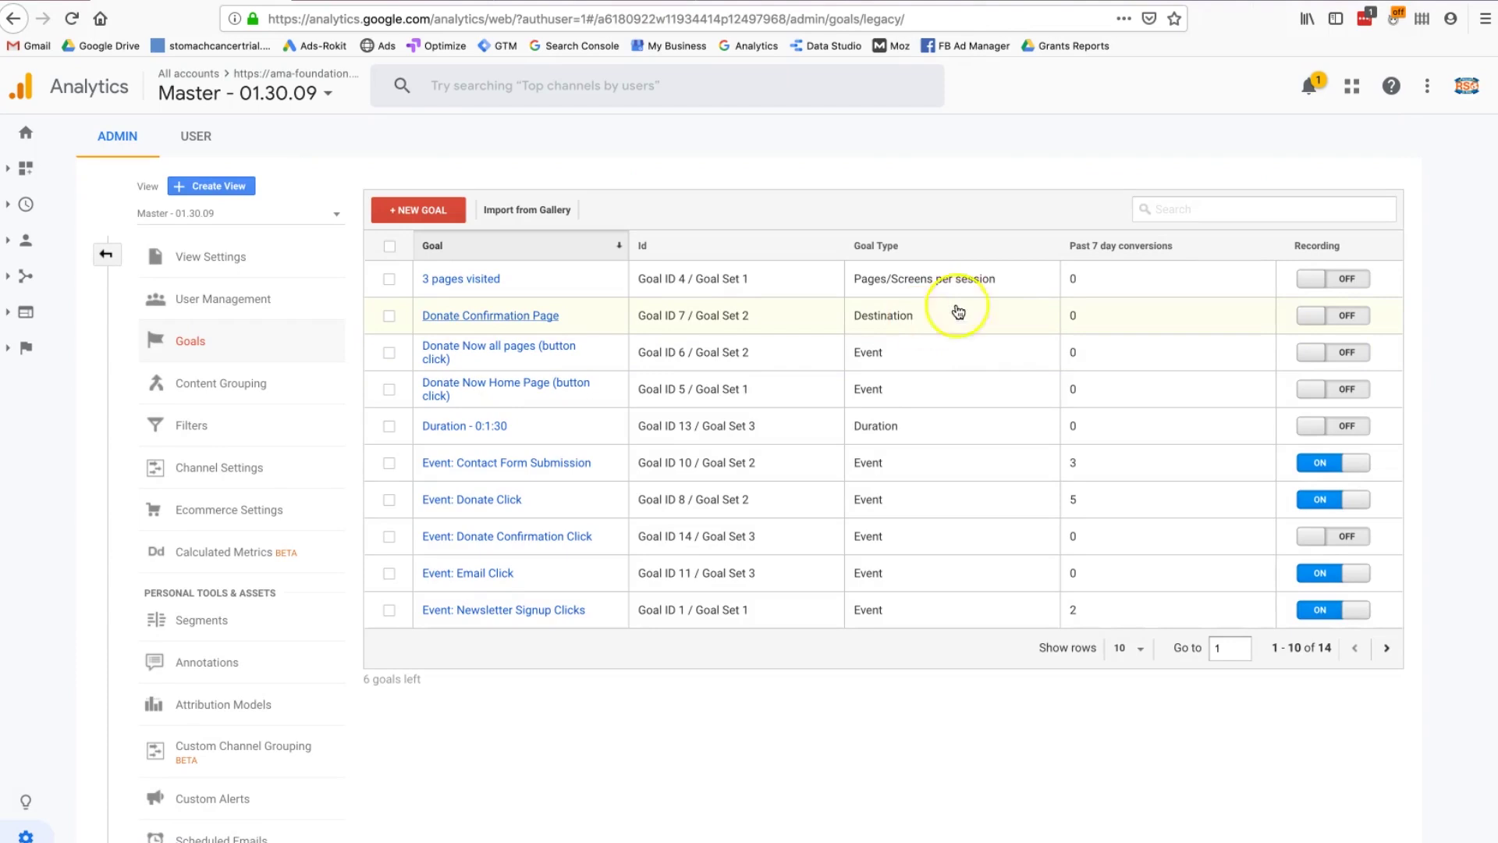
pyautogui.click(1297, 248)
pyautogui.click(1299, 252)
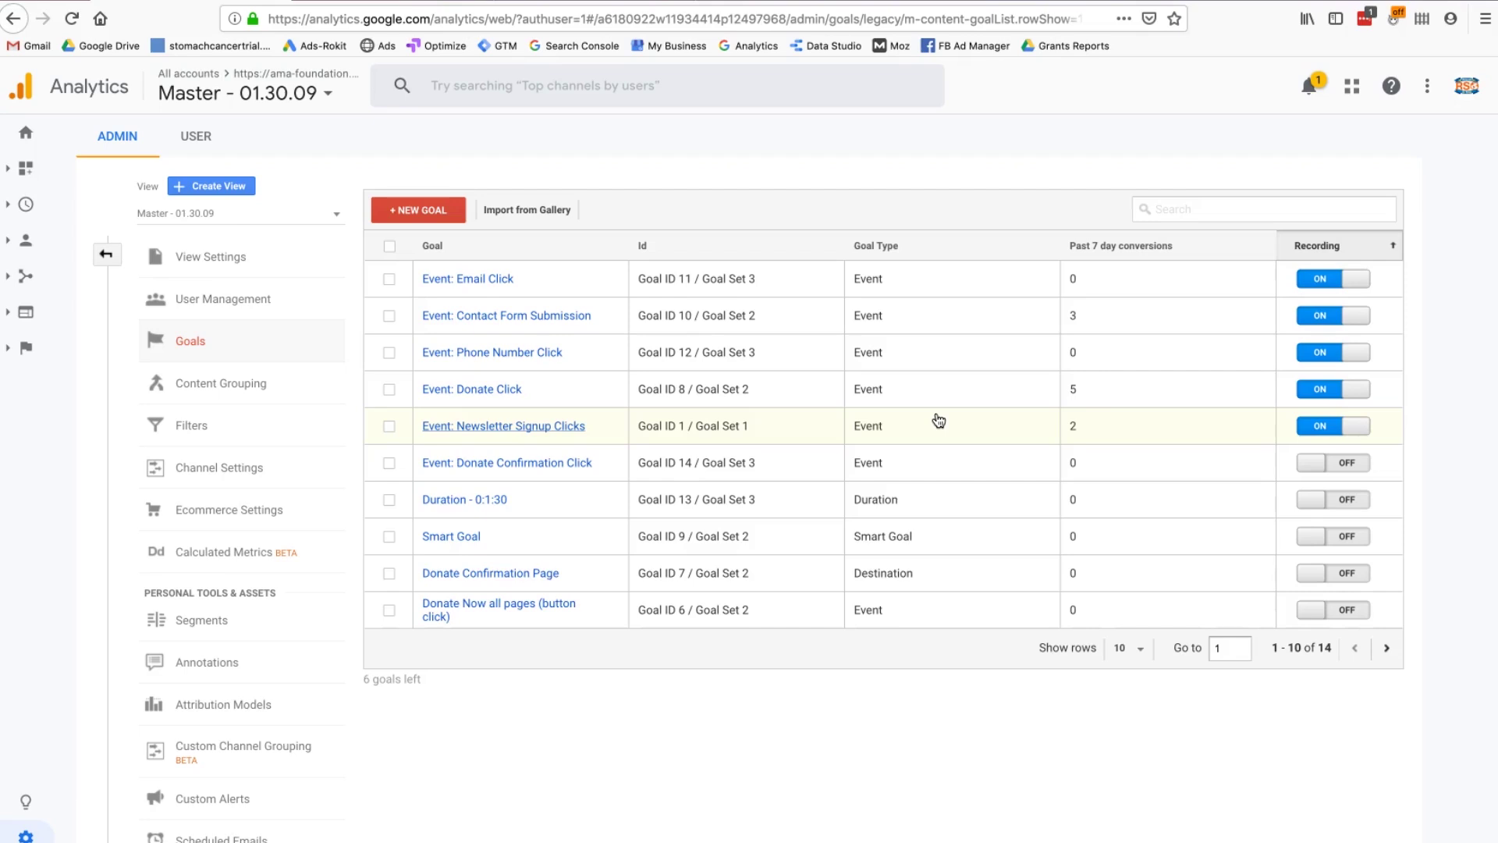
# Step: Open the Event: Donate Click goal, inspect the category regular expression in its goal details, and return to the goals list without changes
pyautogui.click(514, 389)
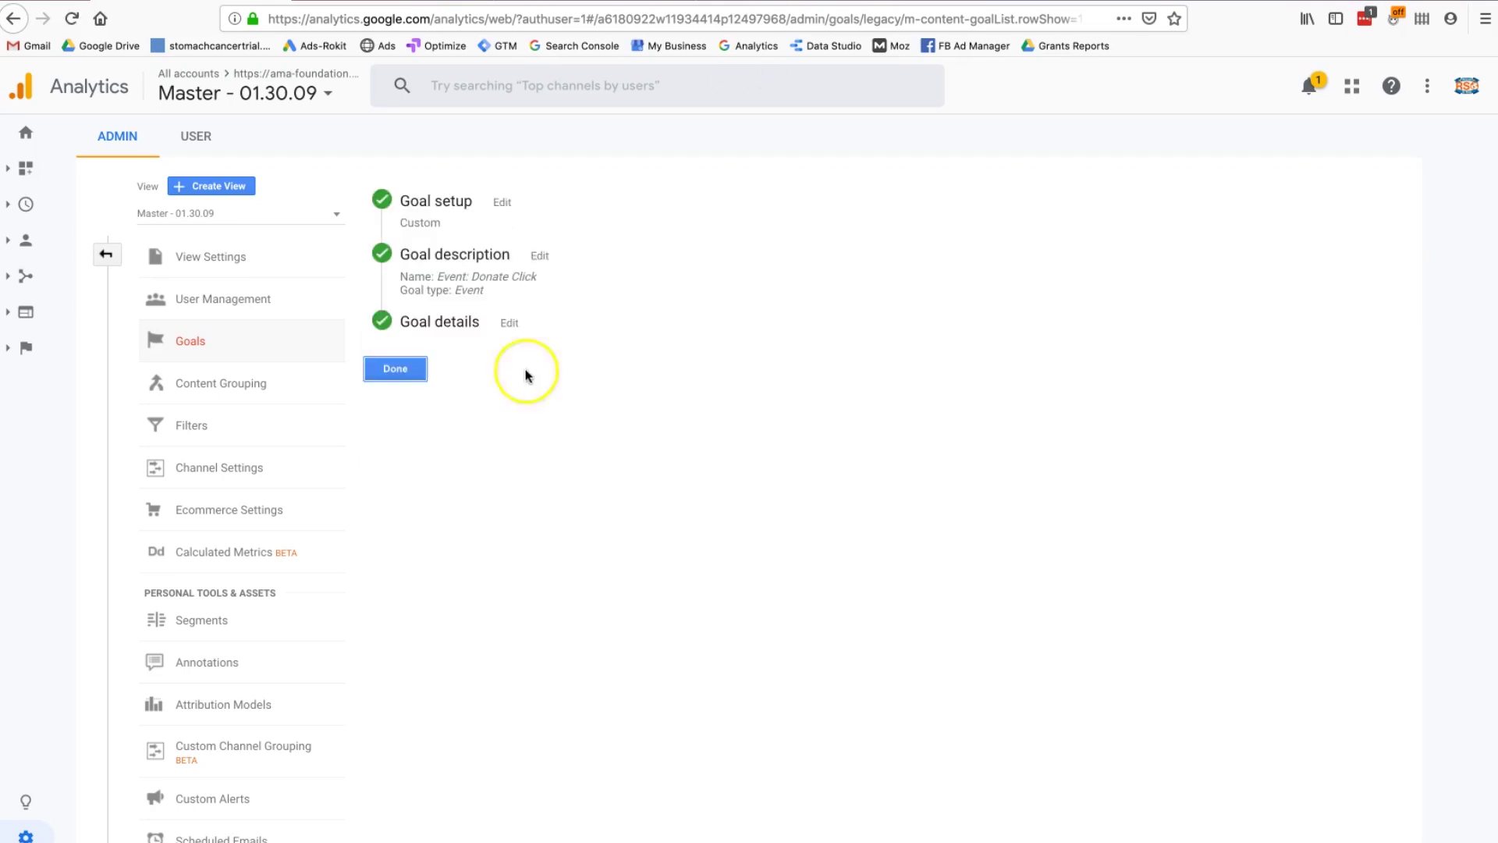
pyautogui.click(659, 420)
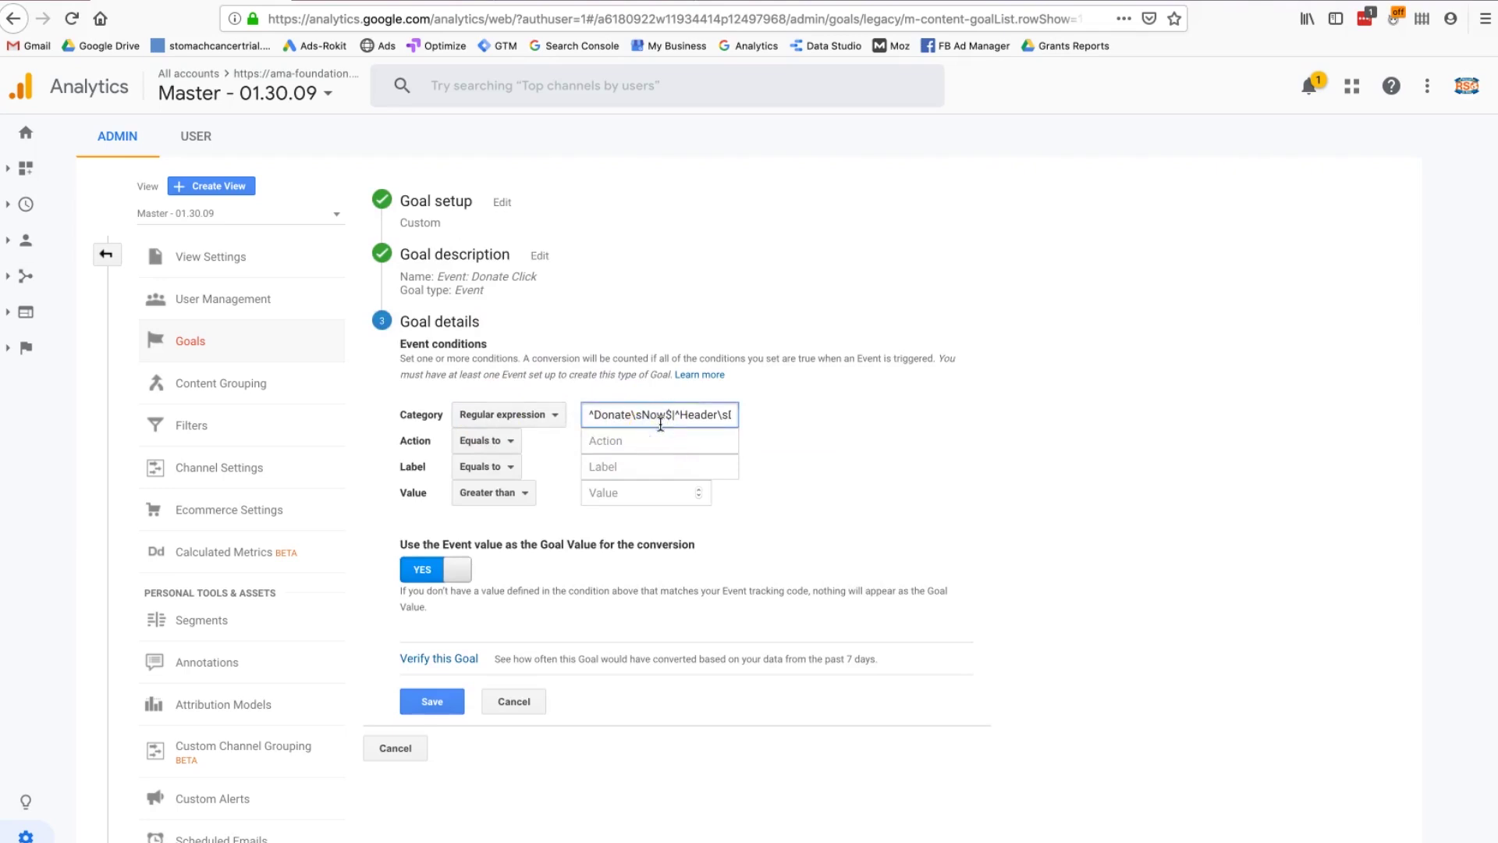
pyautogui.moveTo(668, 414); pyautogui.dragTo(751, 414)
pyautogui.click(751, 413)
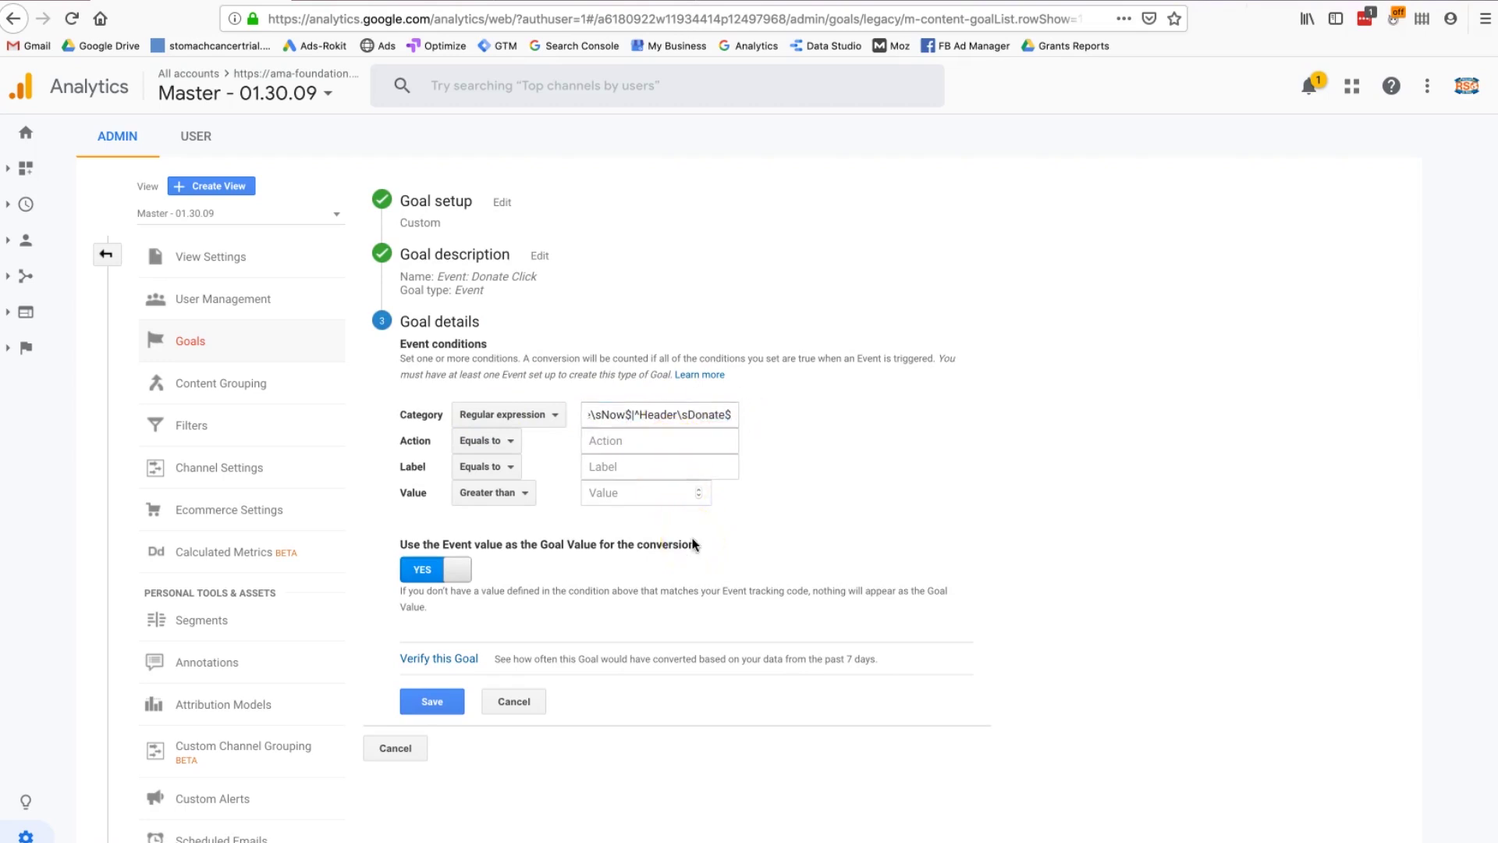
pyautogui.click(530, 701)
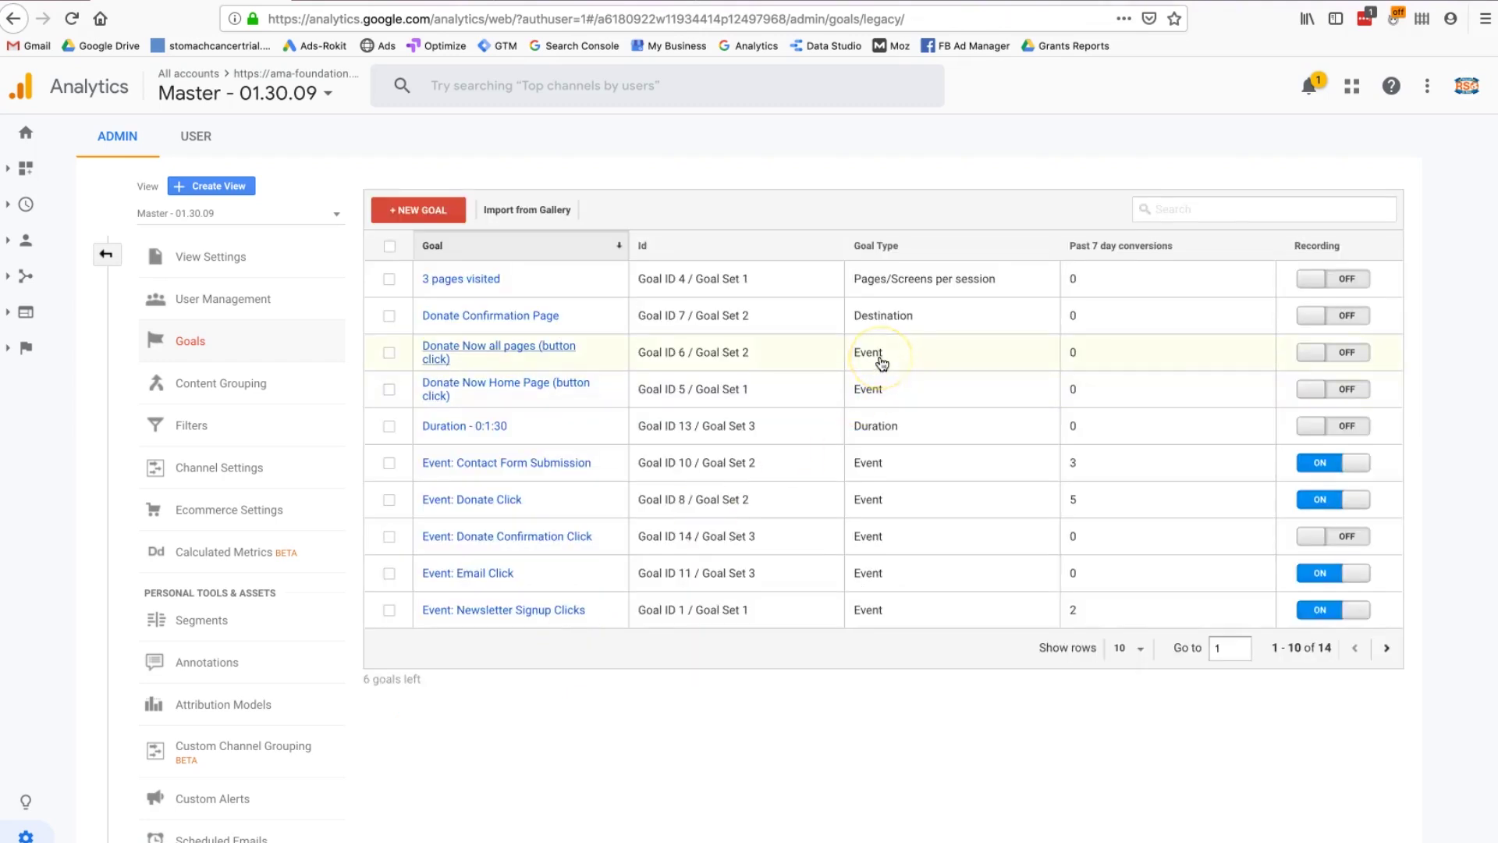
# Step: Open the Donate Confirmation Page goal, check its destination URL and funnel in the goal details, and cancel back to the goals list
pyautogui.click(860, 317)
pyautogui.click(498, 316)
pyautogui.click(498, 316)
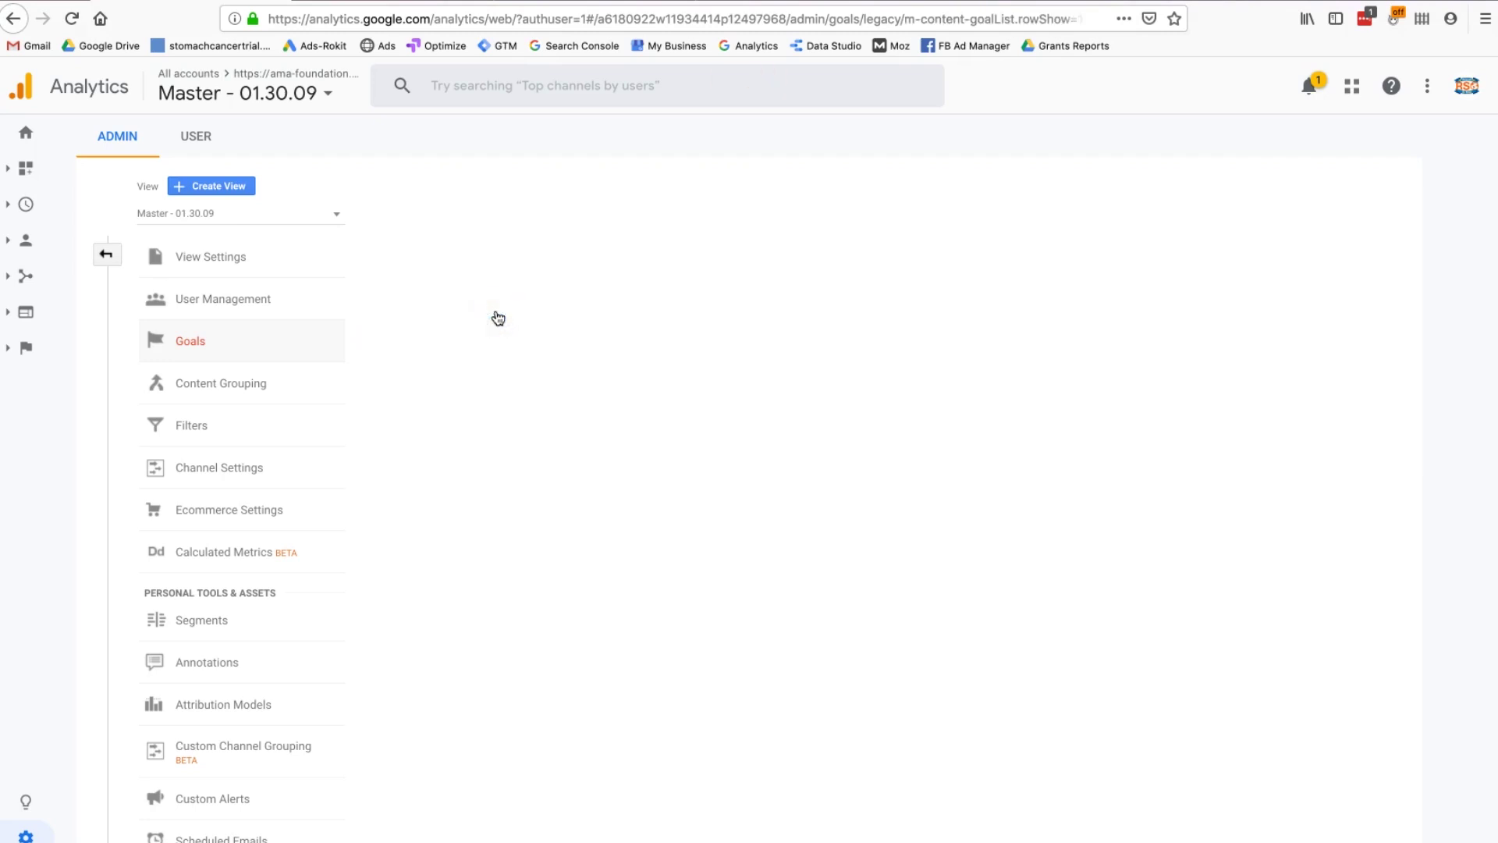
pyautogui.click(497, 373)
pyautogui.moveTo(546, 374); pyautogui.dragTo(625, 373)
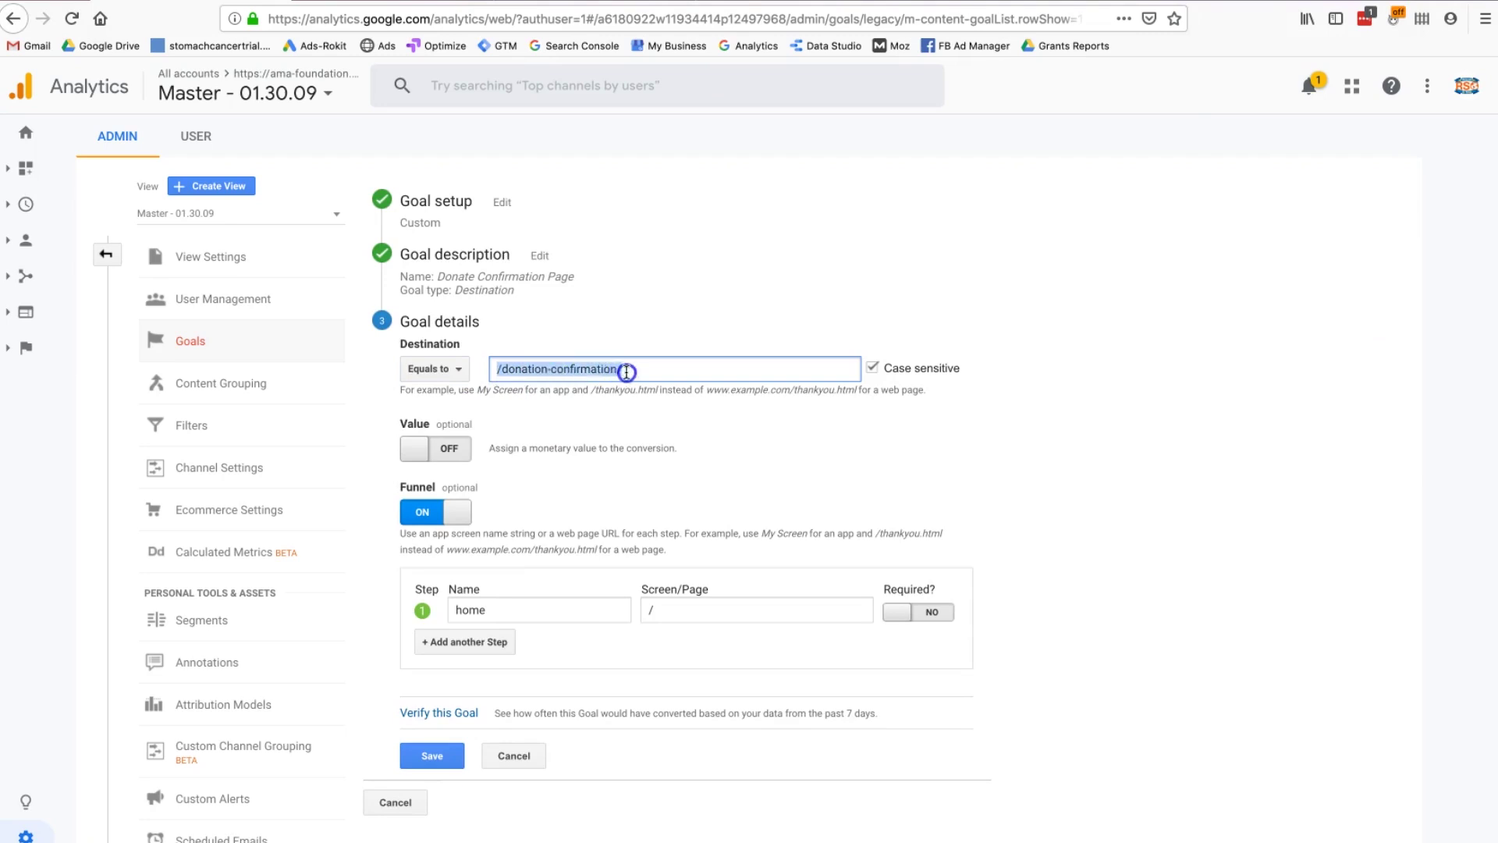
pyautogui.click(624, 373)
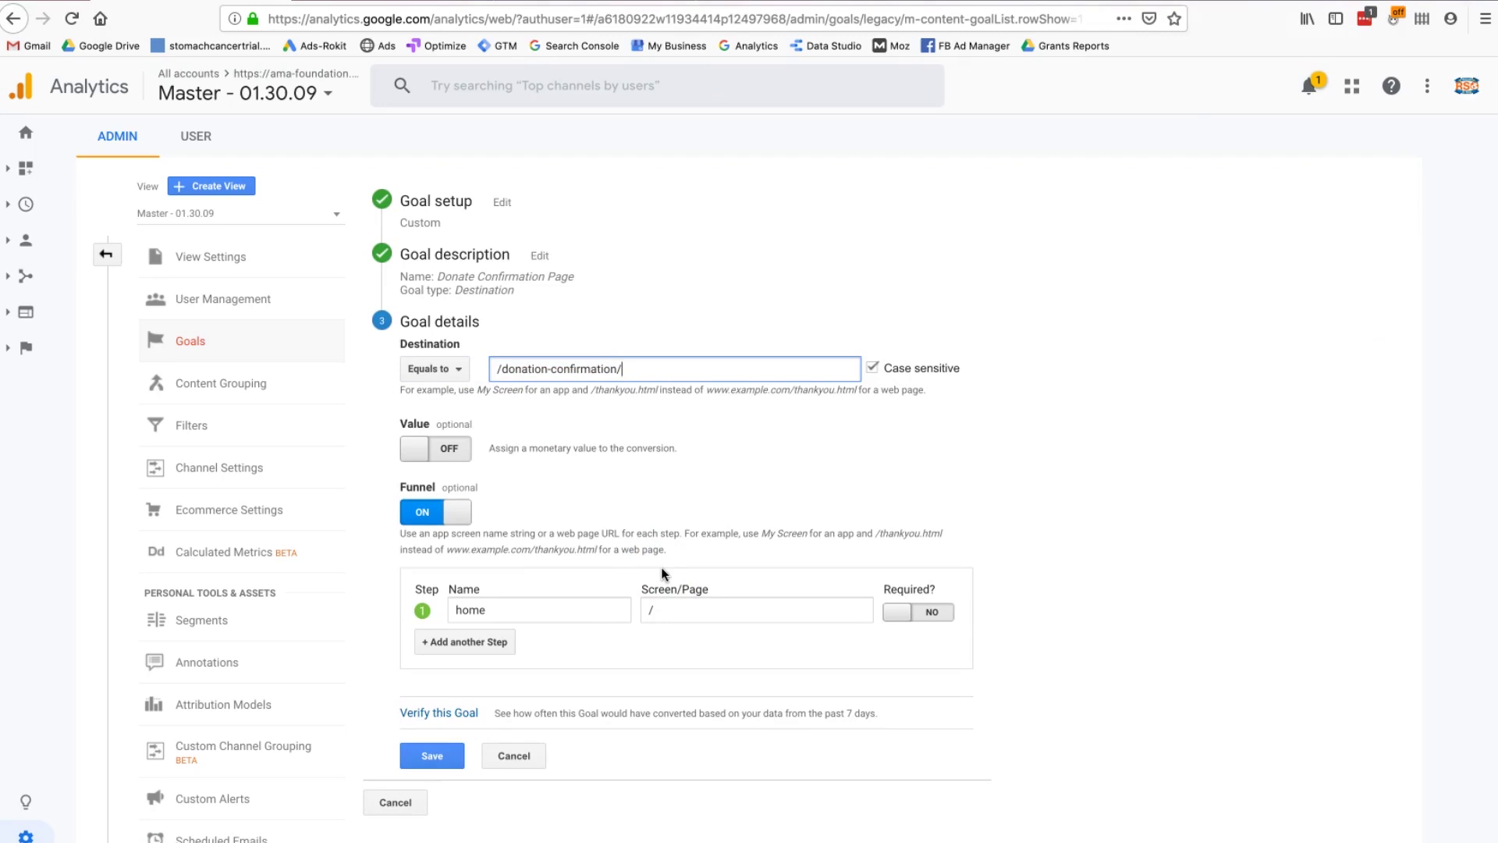
pyautogui.click(529, 757)
pyautogui.click(529, 757)
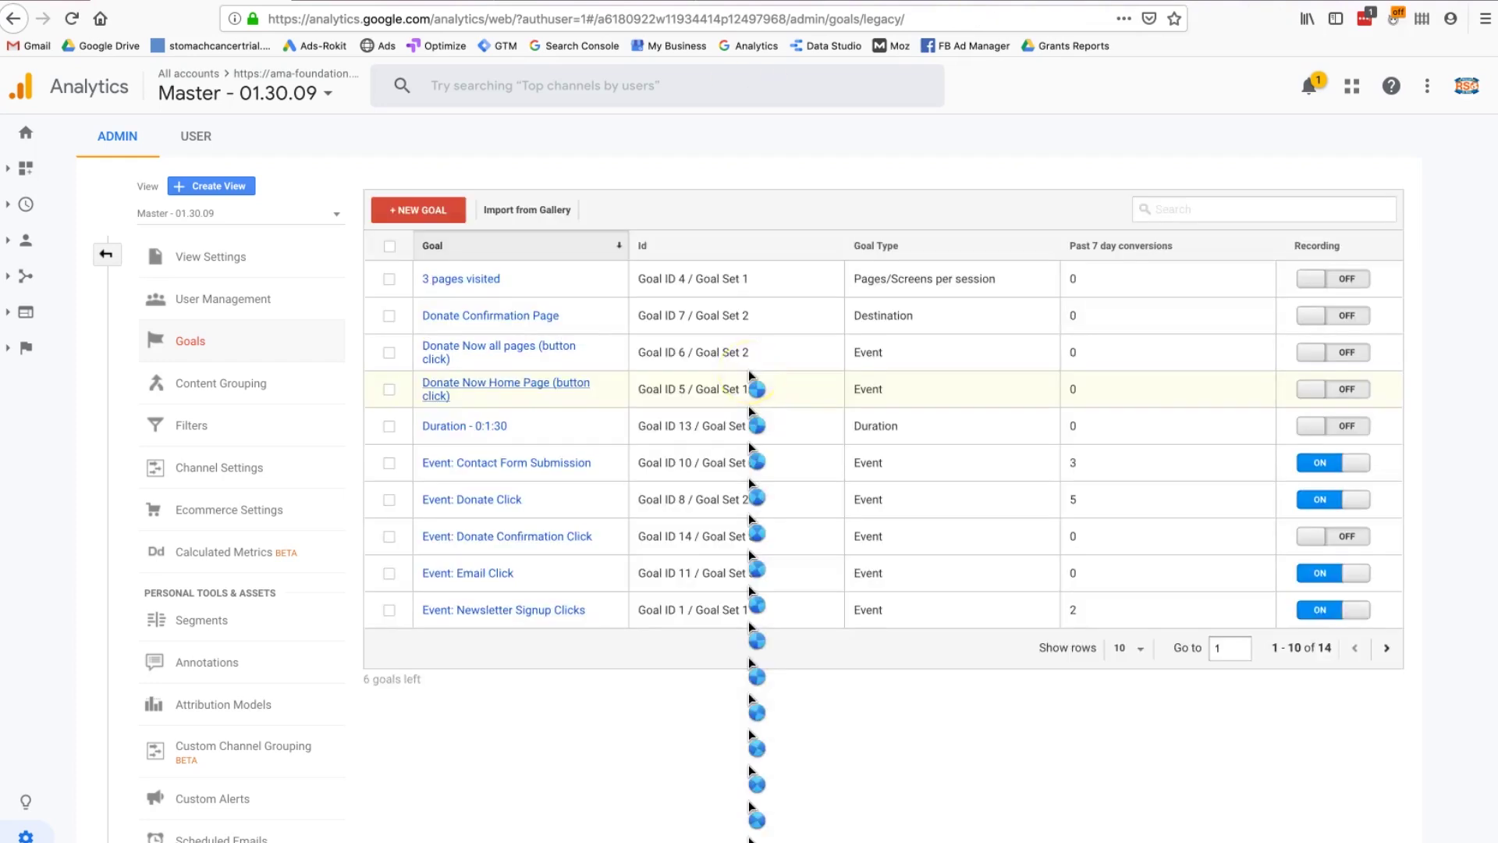
# Step: Open the Duration - 0:1:30 goal, inspect its hours, minutes and seconds condition, and return to the goals list
pyautogui.click(731, 344)
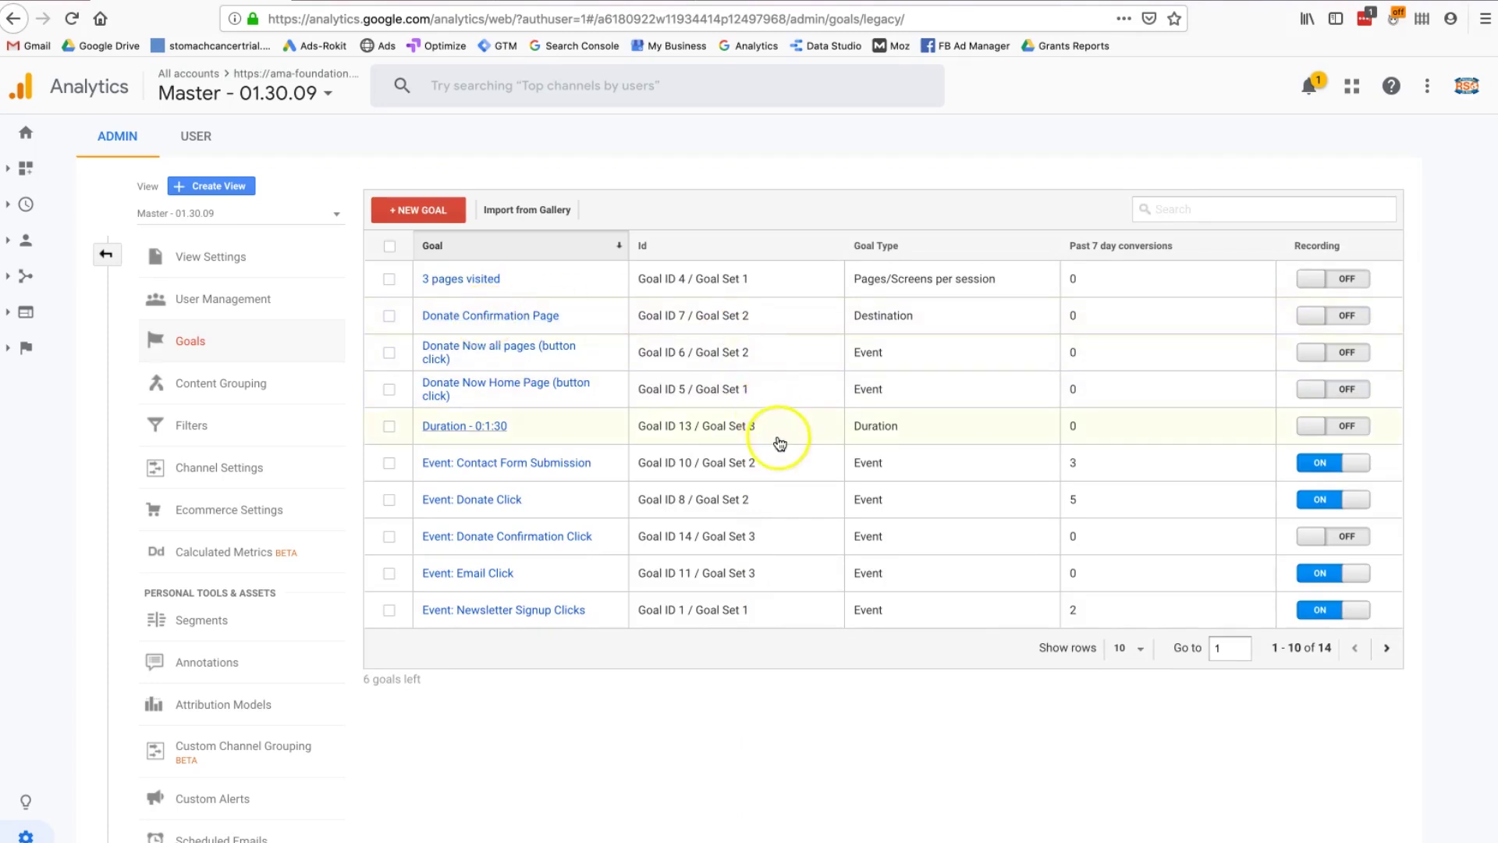
pyautogui.click(492, 426)
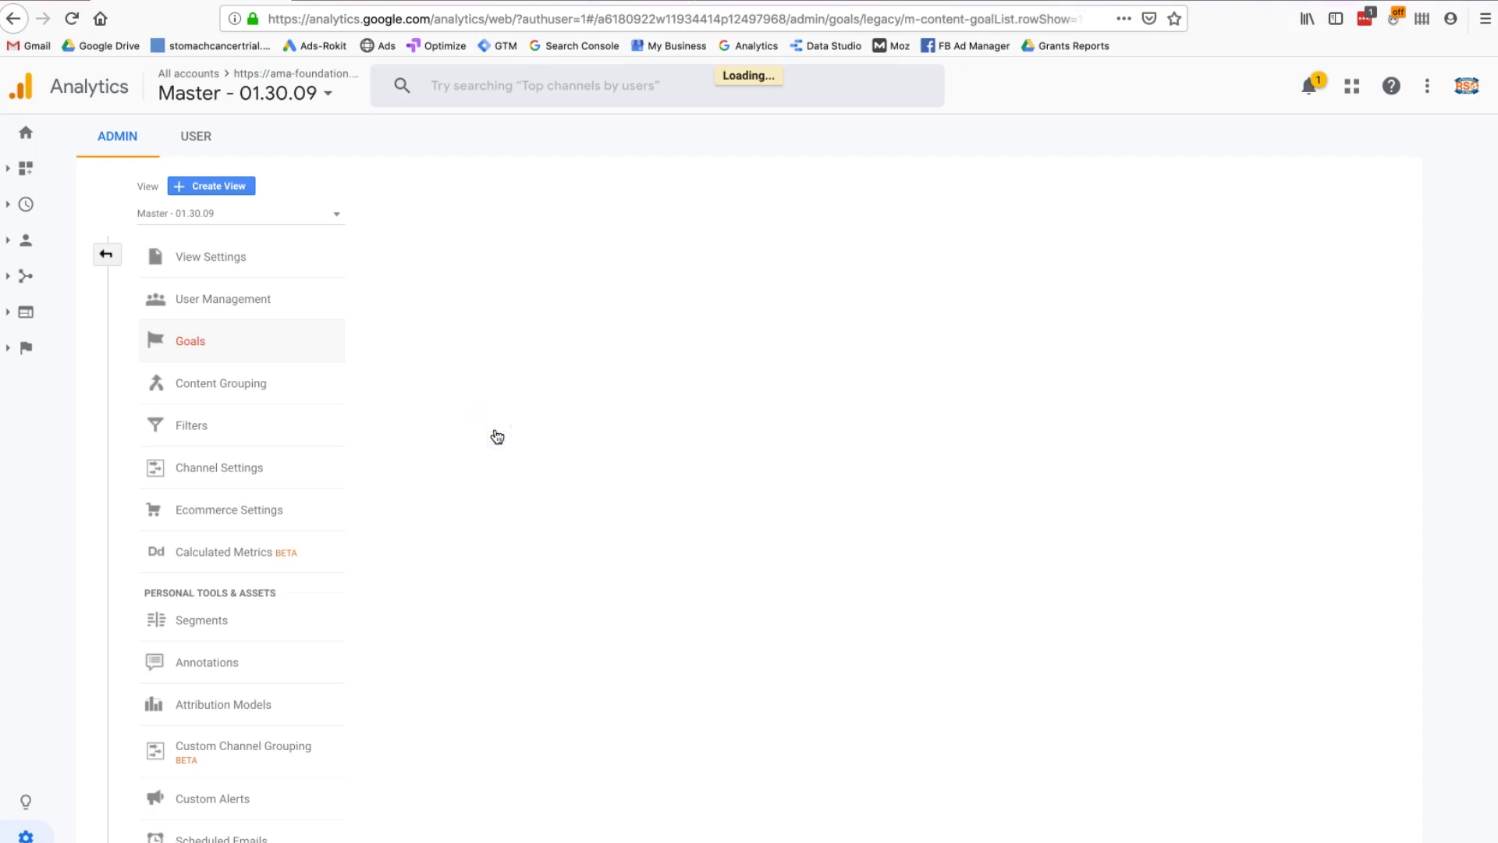
pyautogui.click(509, 323)
pyautogui.click(575, 361)
pyautogui.click(667, 363)
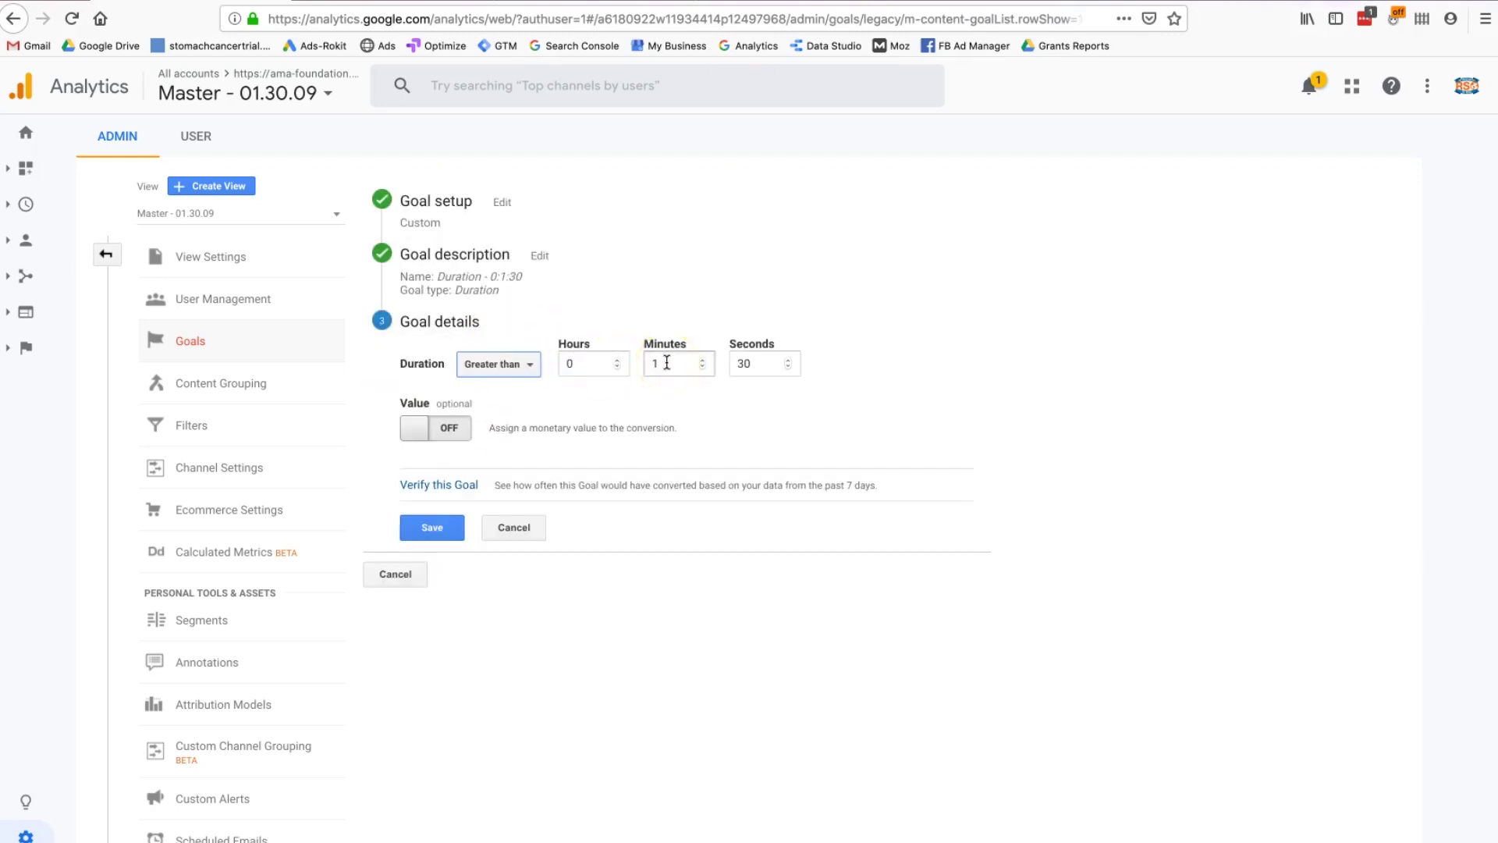
pyautogui.click(759, 364)
pyautogui.click(663, 489)
pyautogui.click(519, 537)
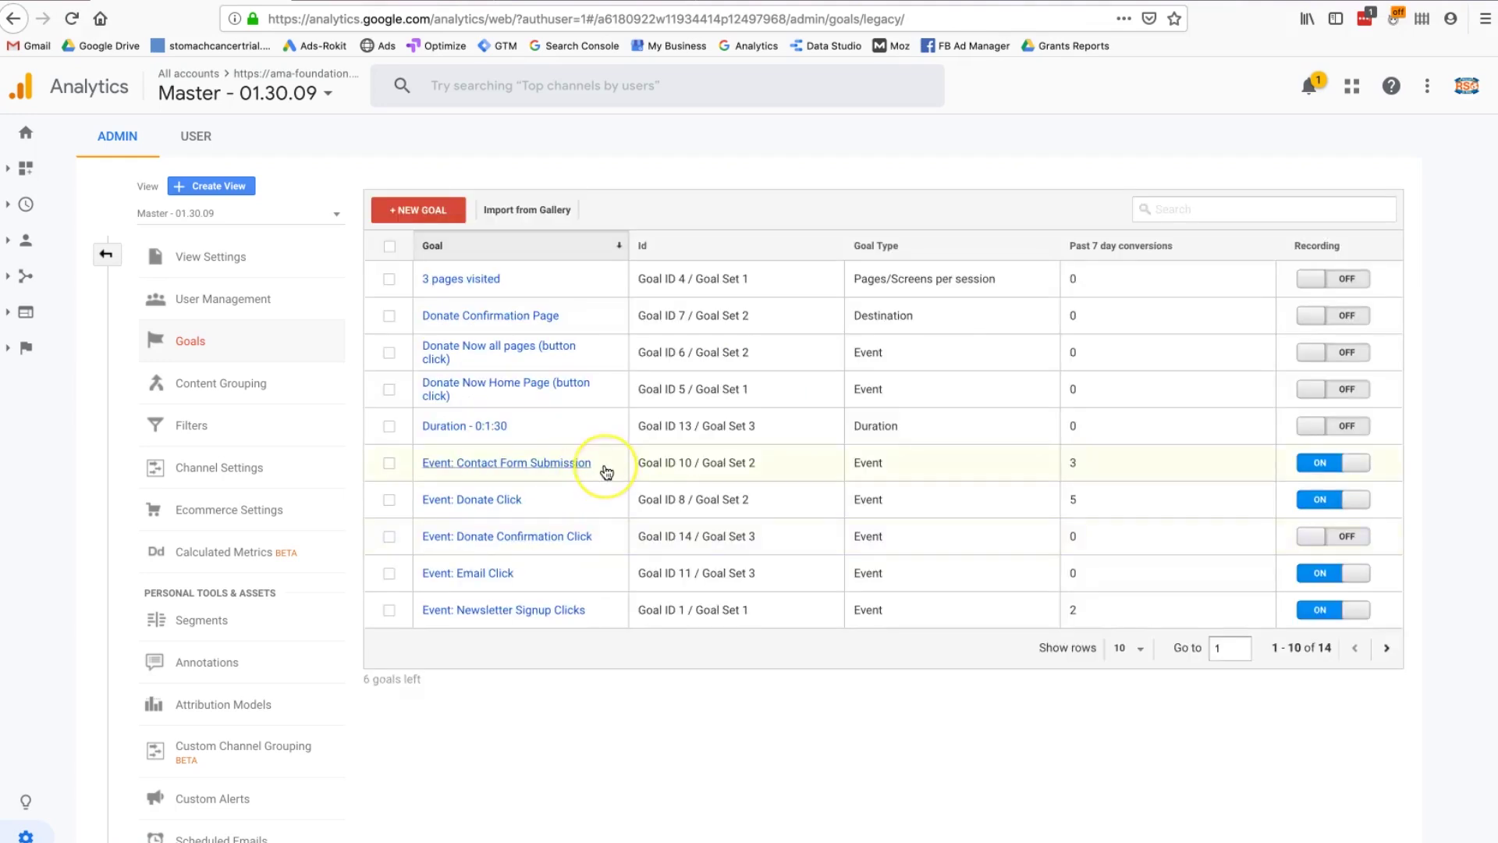
# Step: Open the 3 pages visited goal, inspect its pages per session condition, and return to the goals list
pyautogui.click(490, 282)
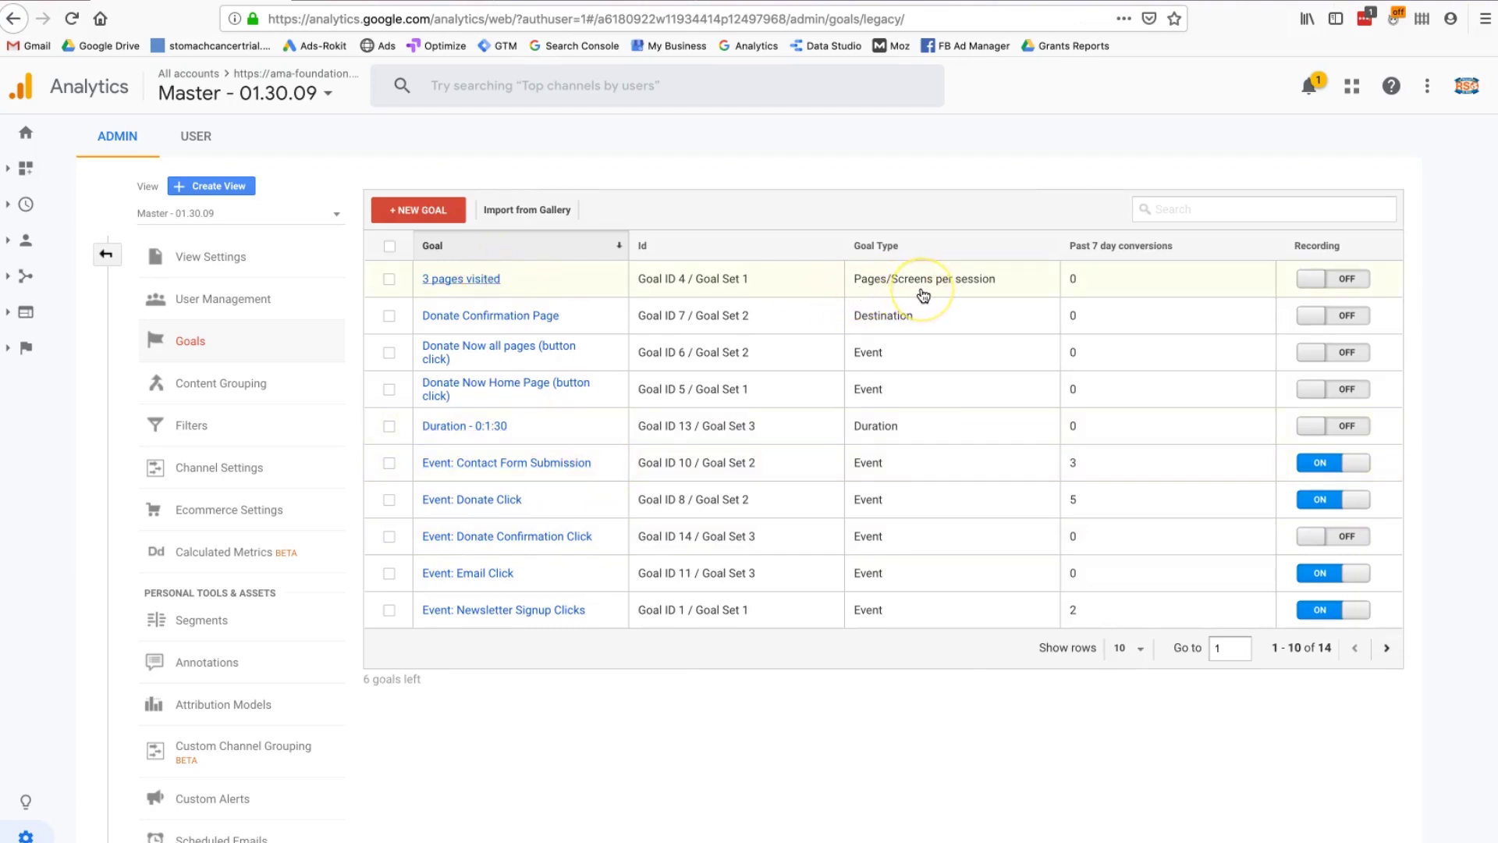
pyautogui.click(460, 281)
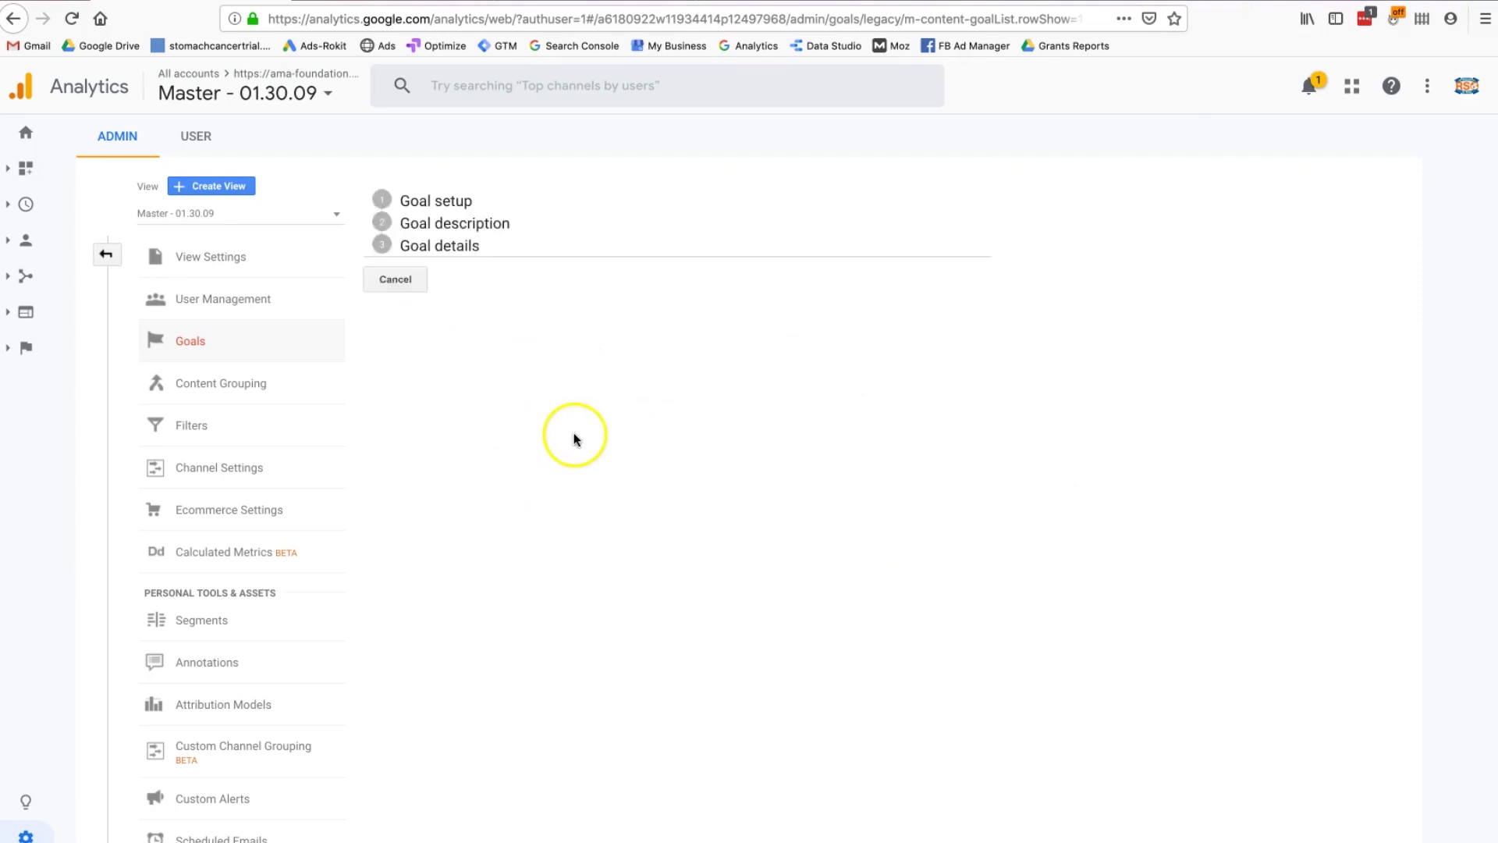
pyautogui.click(505, 324)
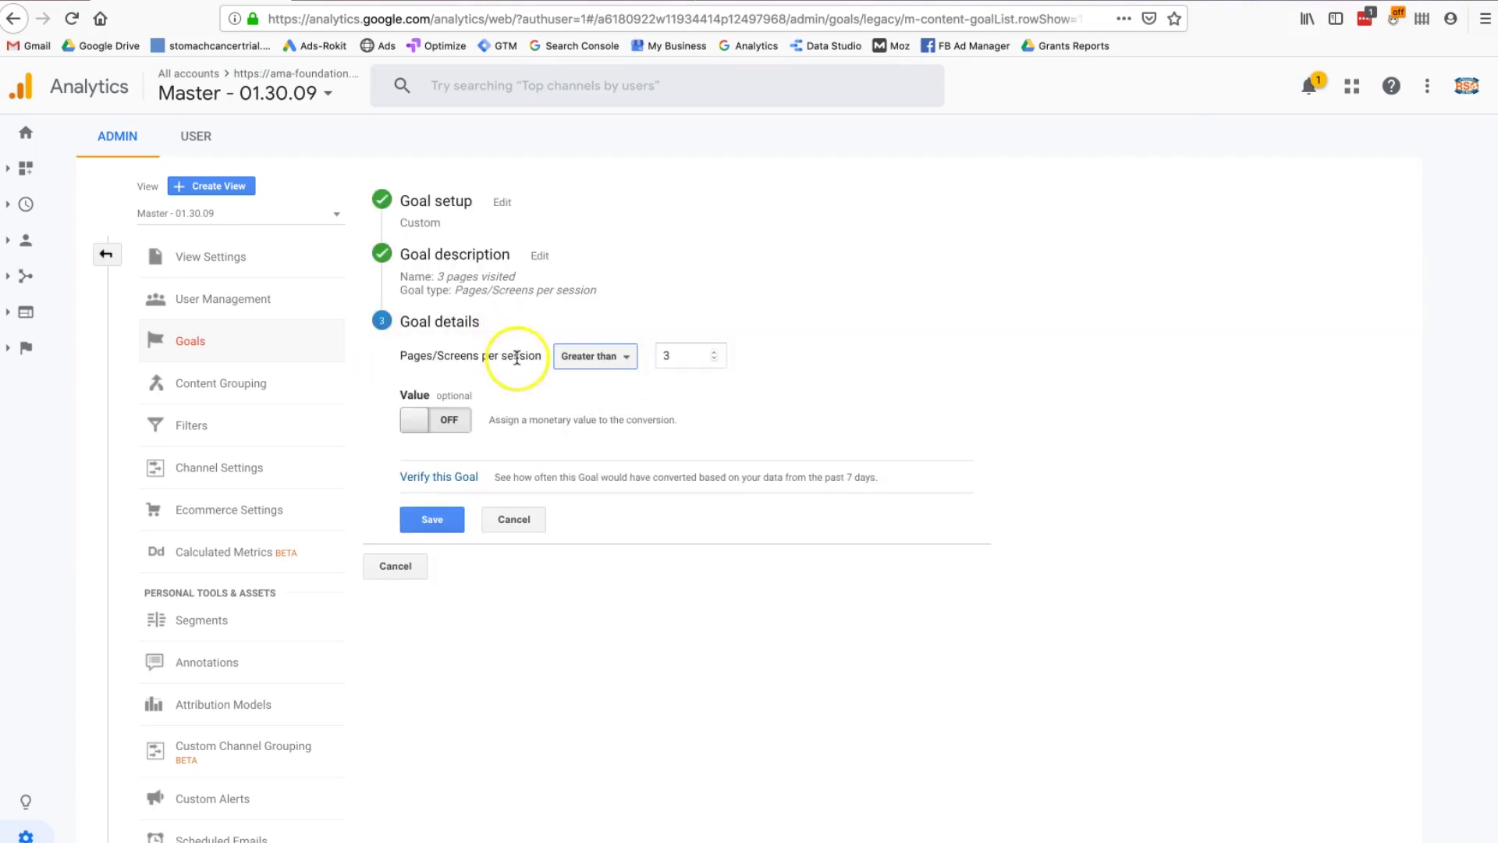
pyautogui.click(668, 355)
pyautogui.click(675, 358)
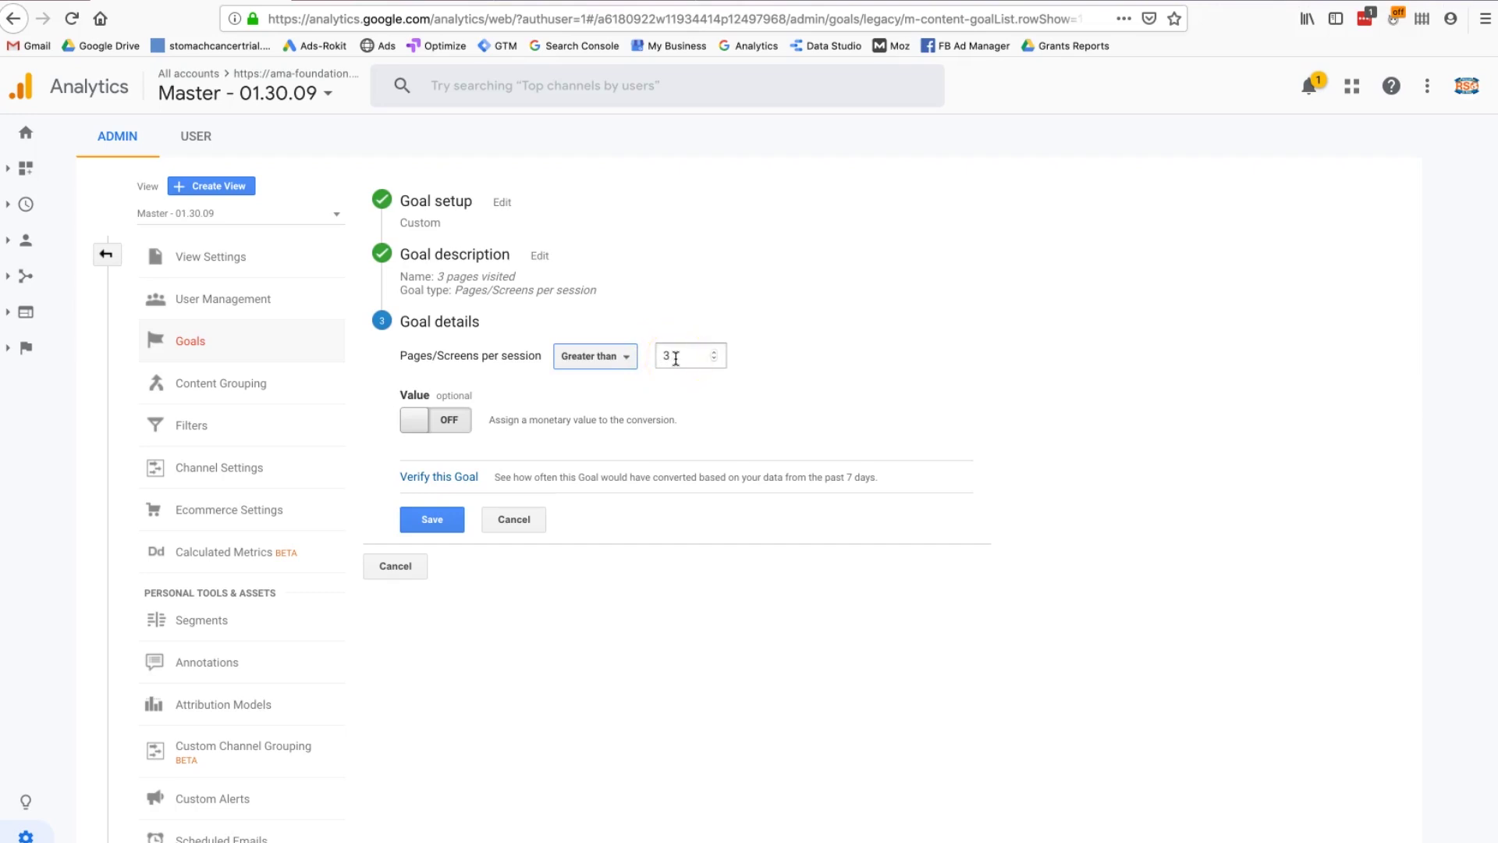
pyautogui.click(432, 519)
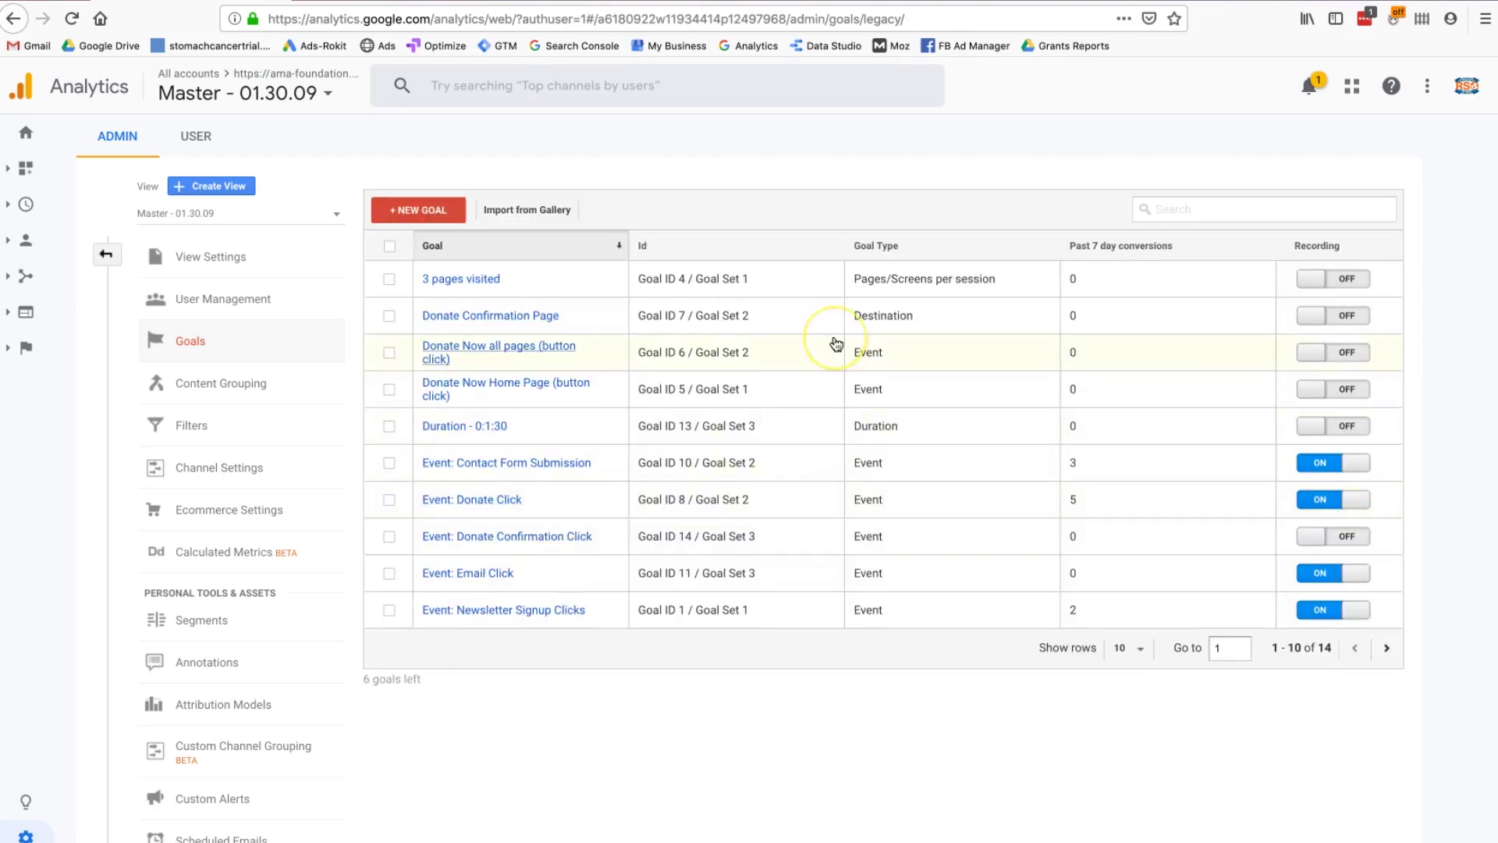
# Step: Sort the goals list by recording status with active goals first and look over the goal types
pyautogui.click(1251, 279)
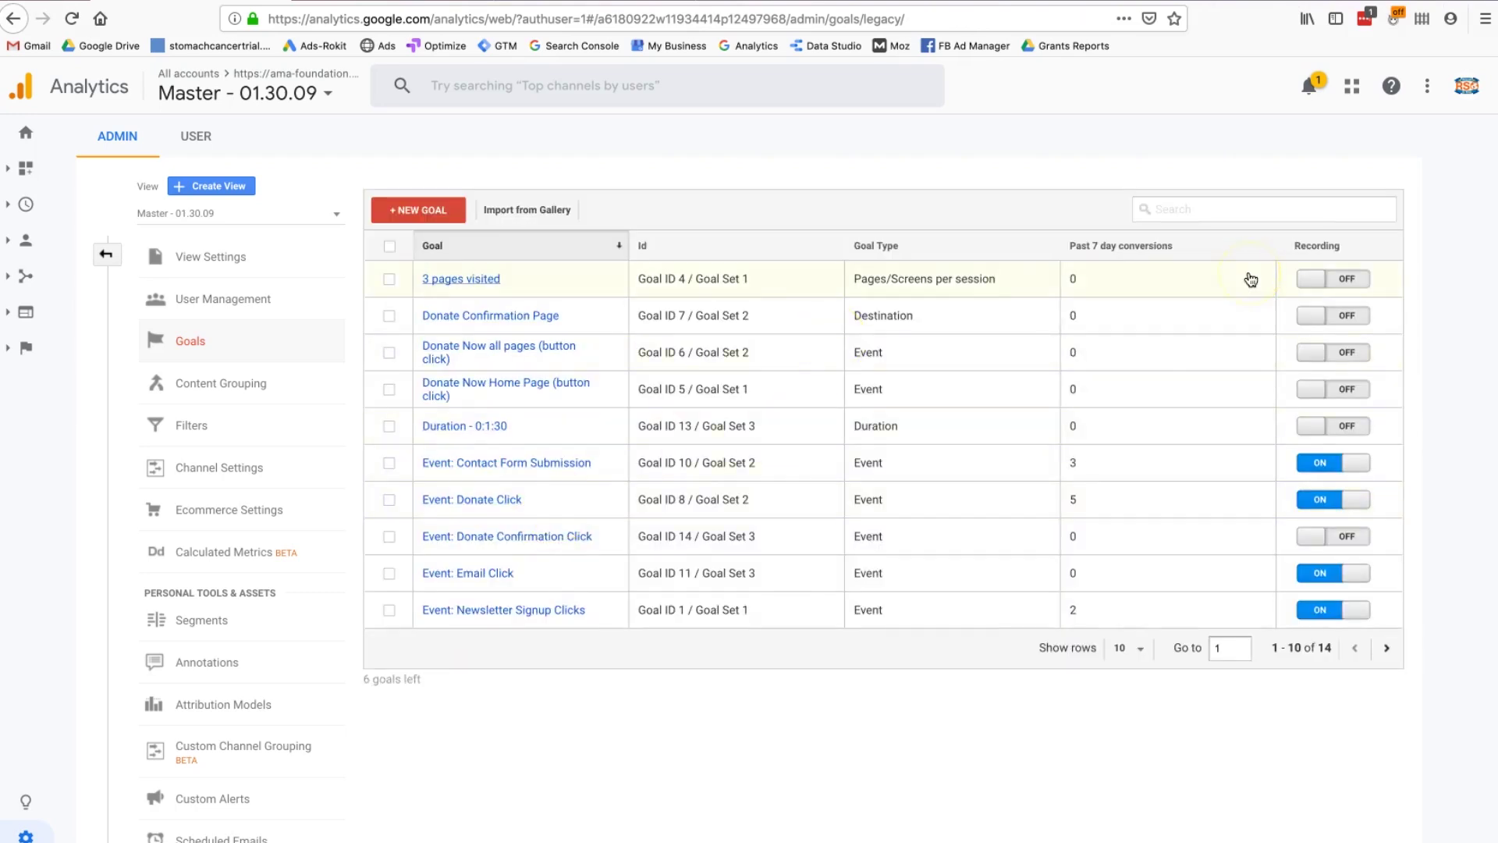
pyautogui.click(1310, 248)
pyautogui.click(1310, 248)
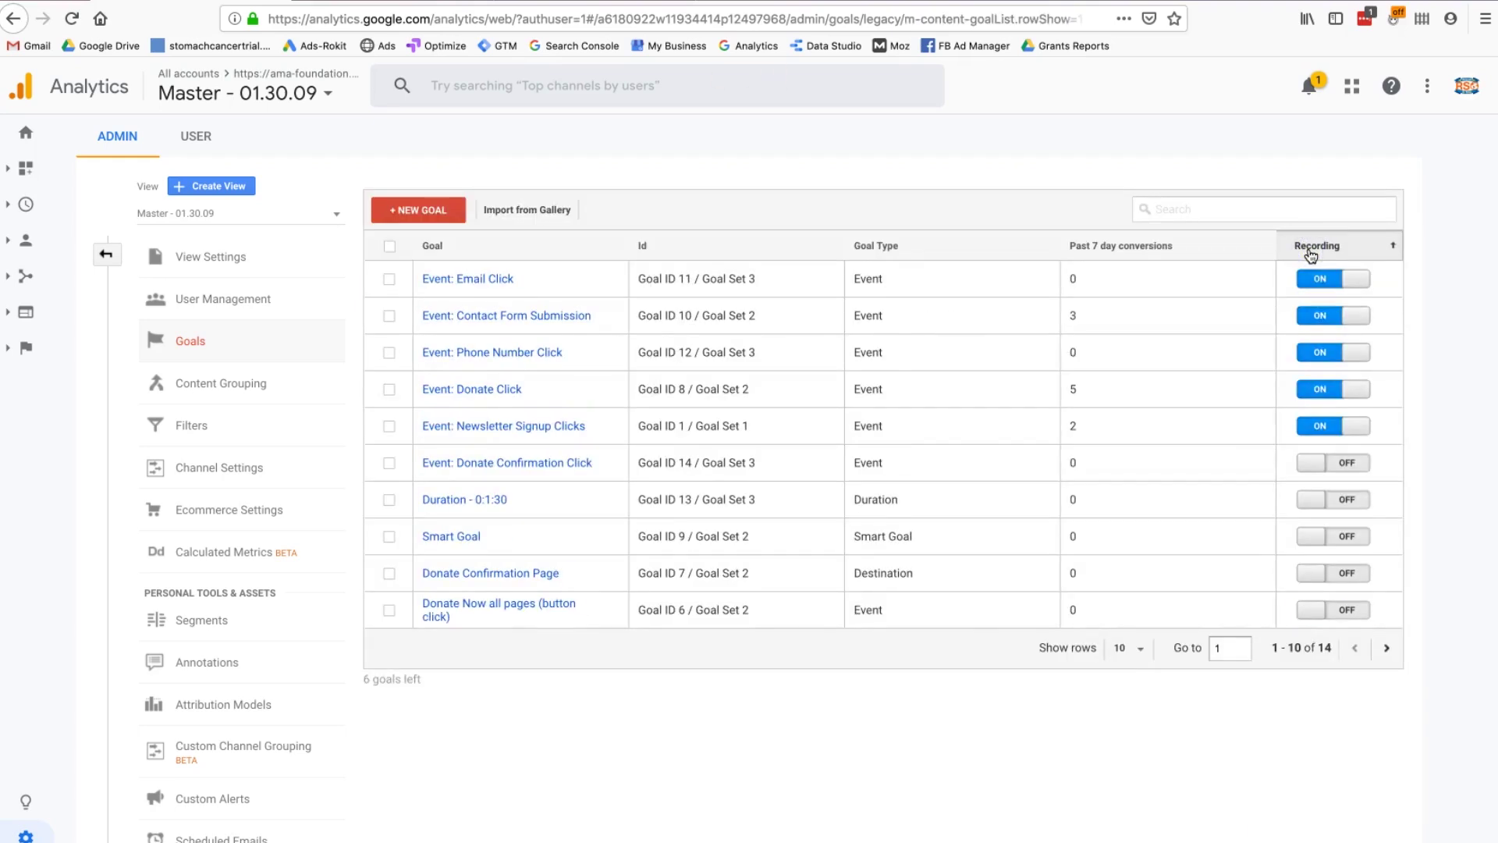
pyautogui.click(1072, 336)
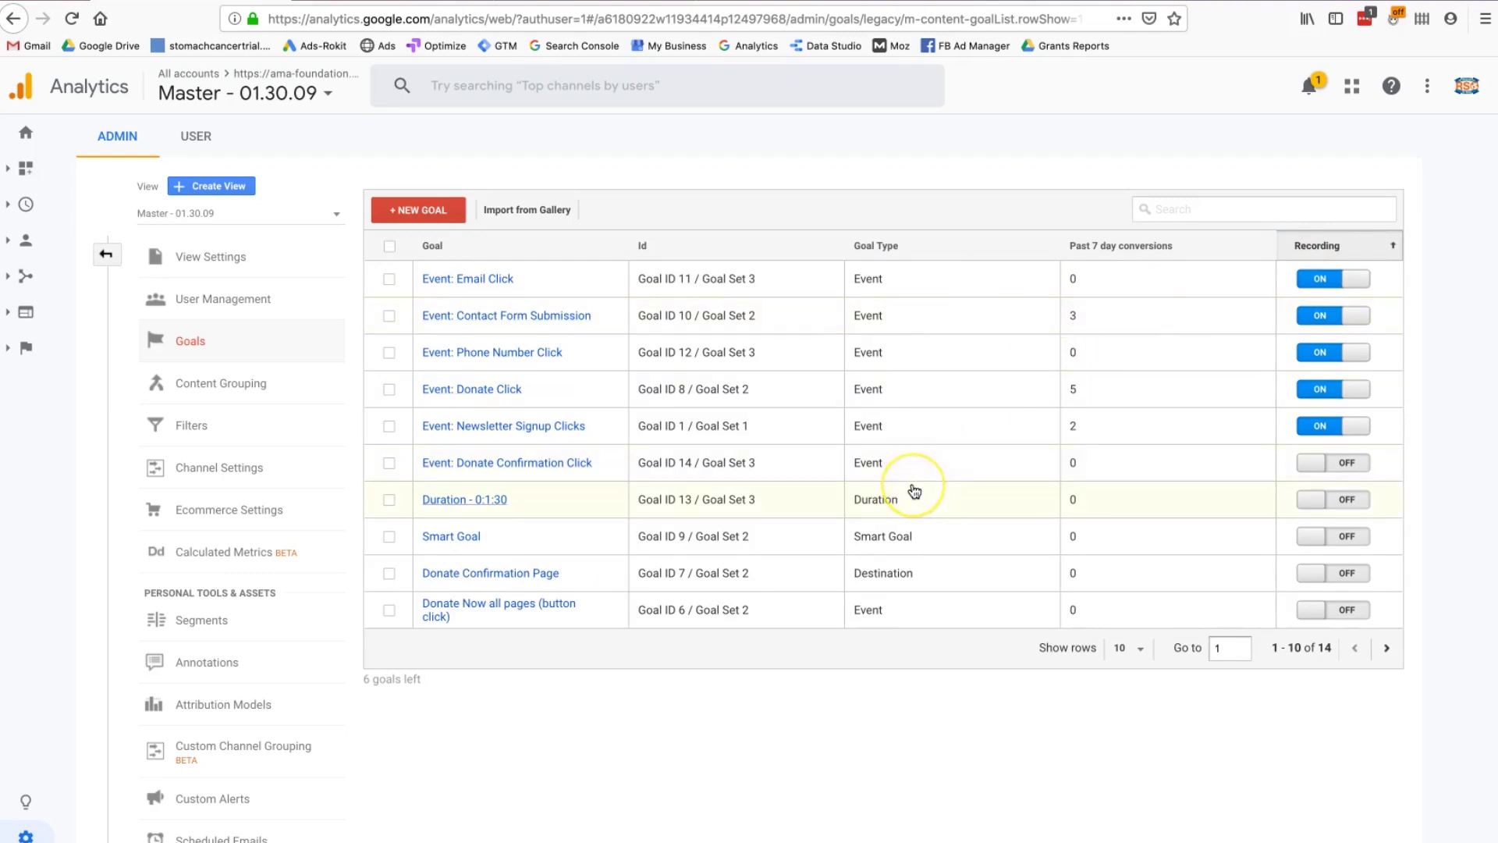
pyautogui.click(910, 578)
pyautogui.click(947, 691)
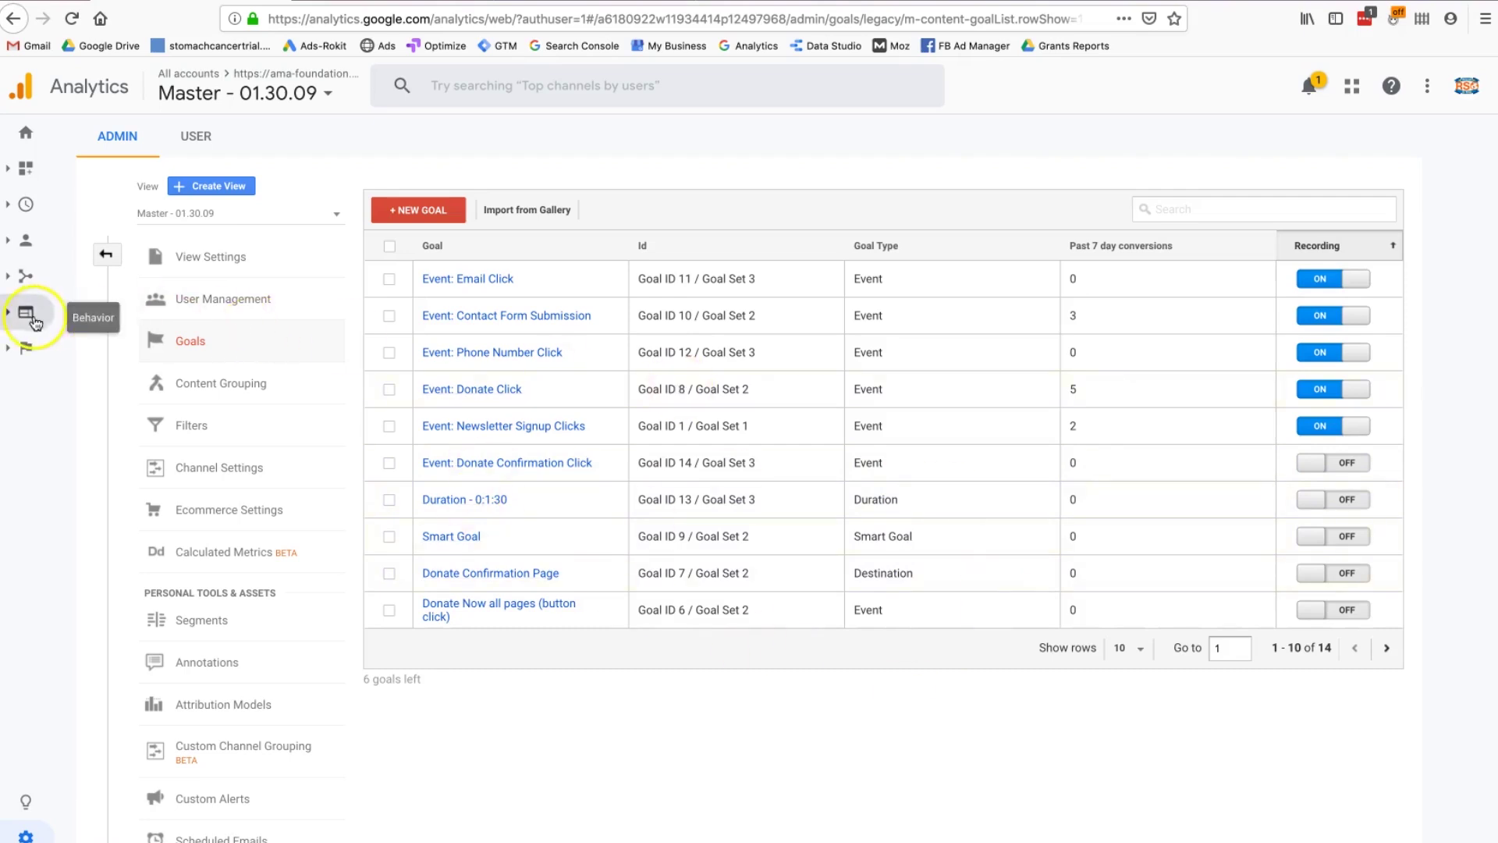
# Step: Open the Goals Overview report under Conversions and look over its goal completions chart and date range
pyautogui.click(26, 352)
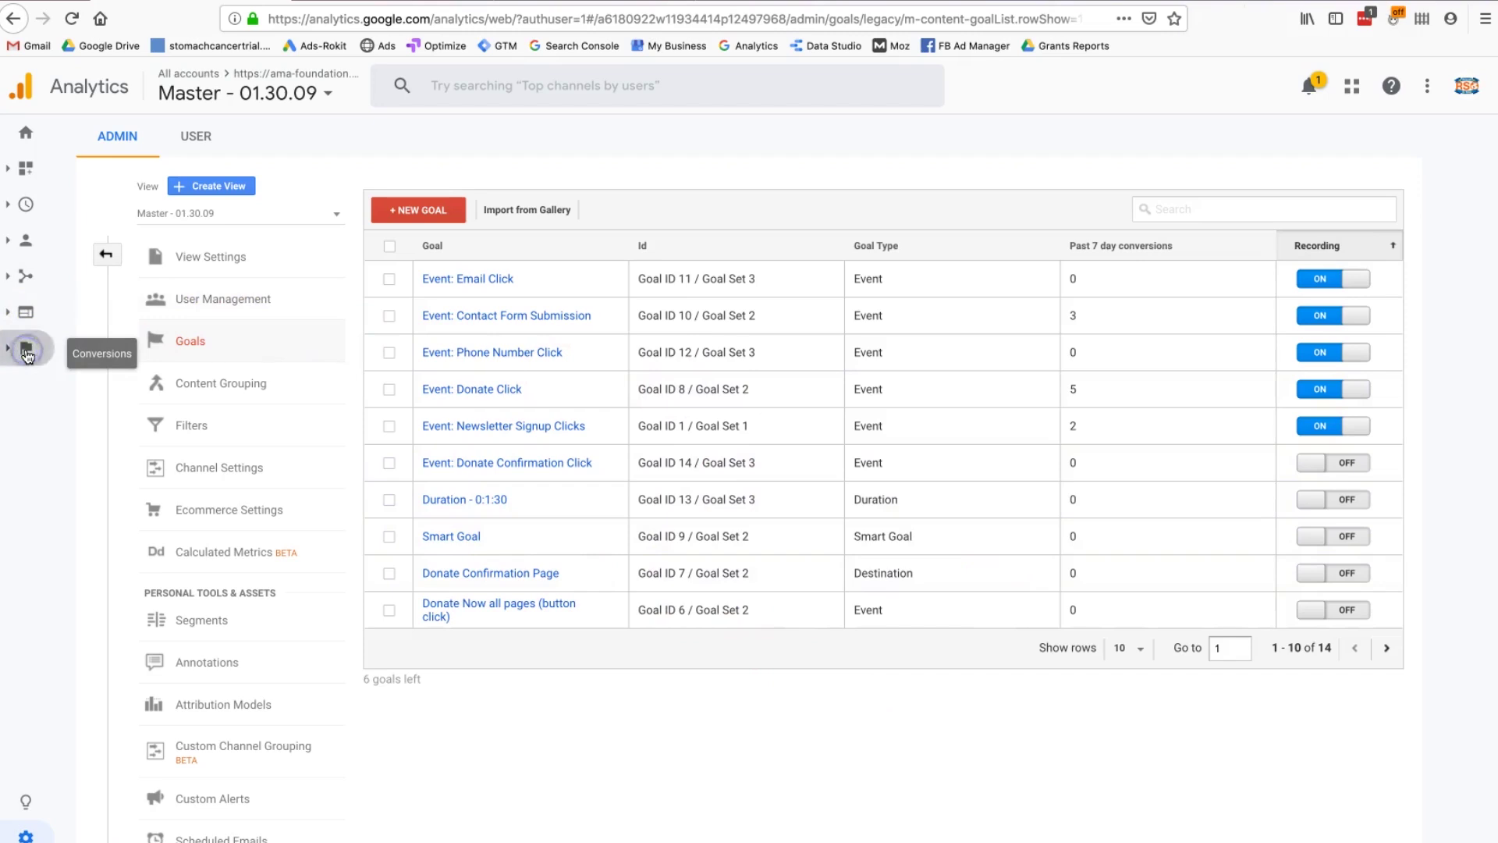
pyautogui.click(70, 417)
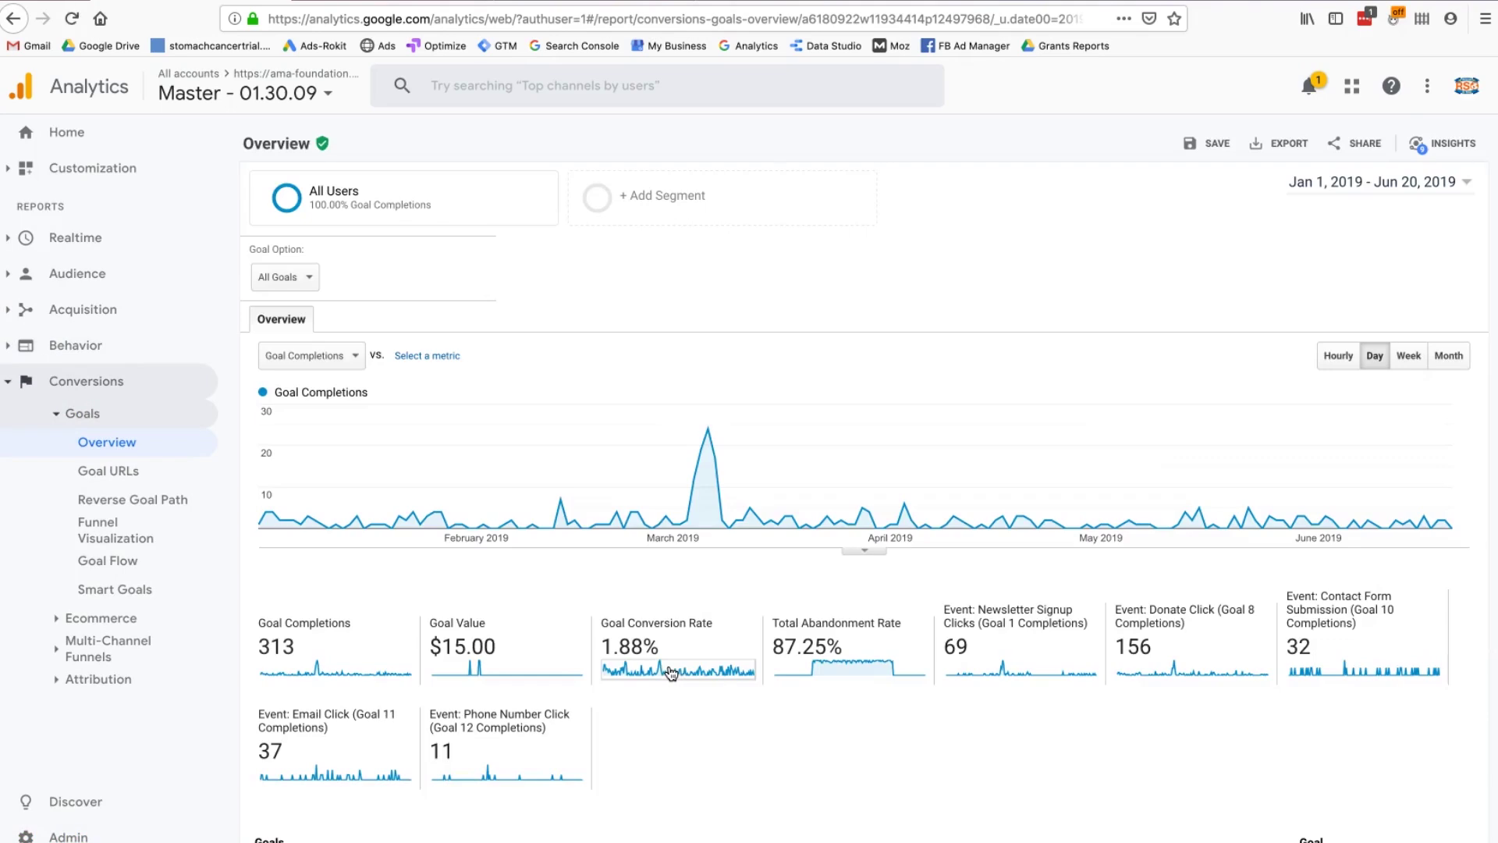
pyautogui.scroll(-5, 533, 399)
pyautogui.scroll(5, 533, 399)
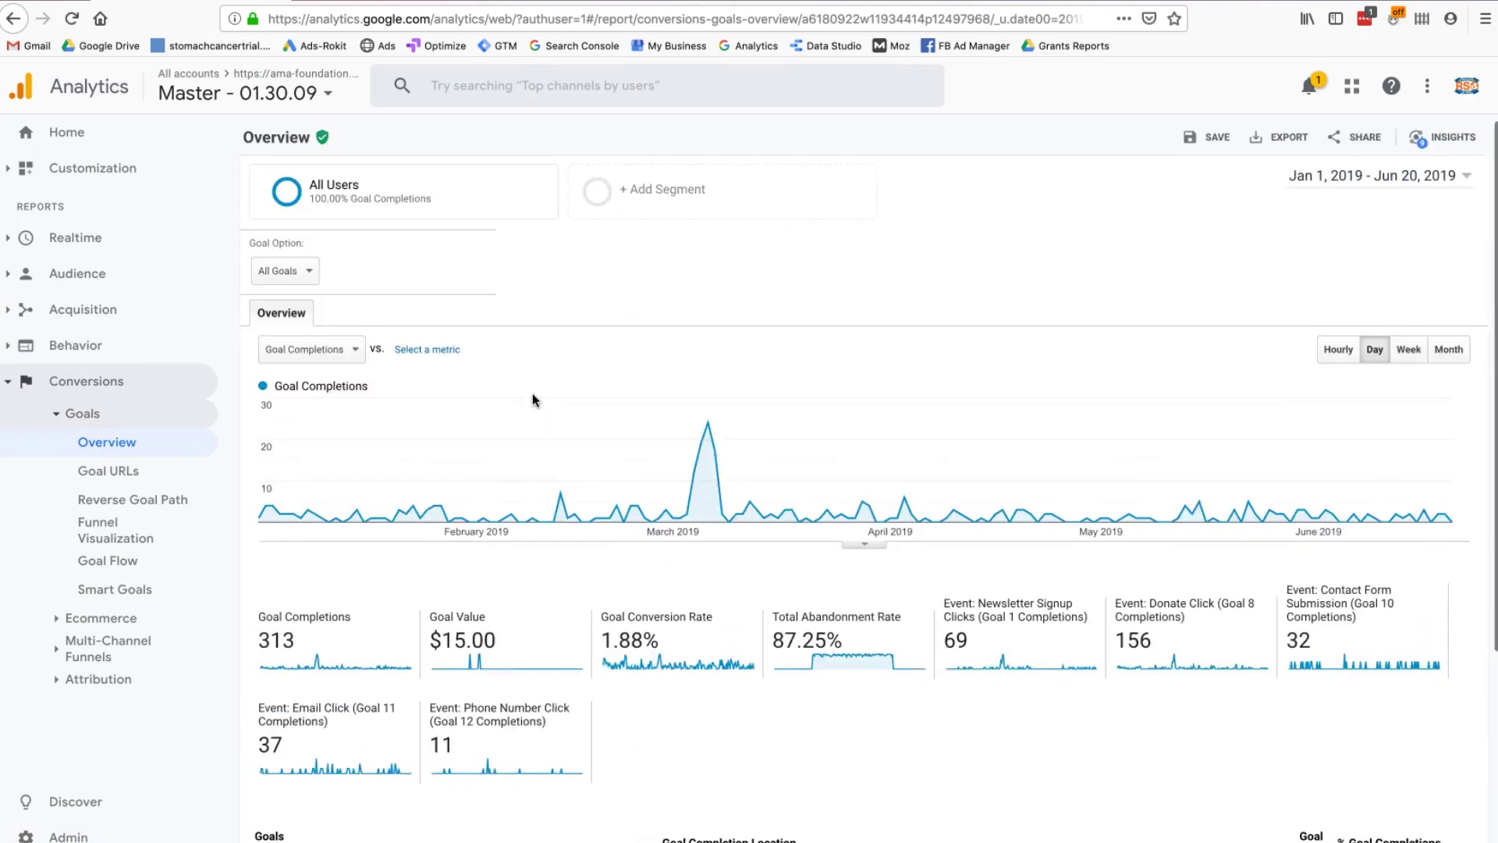
pyautogui.scroll(-2, 532, 400)
pyautogui.click(1333, 166)
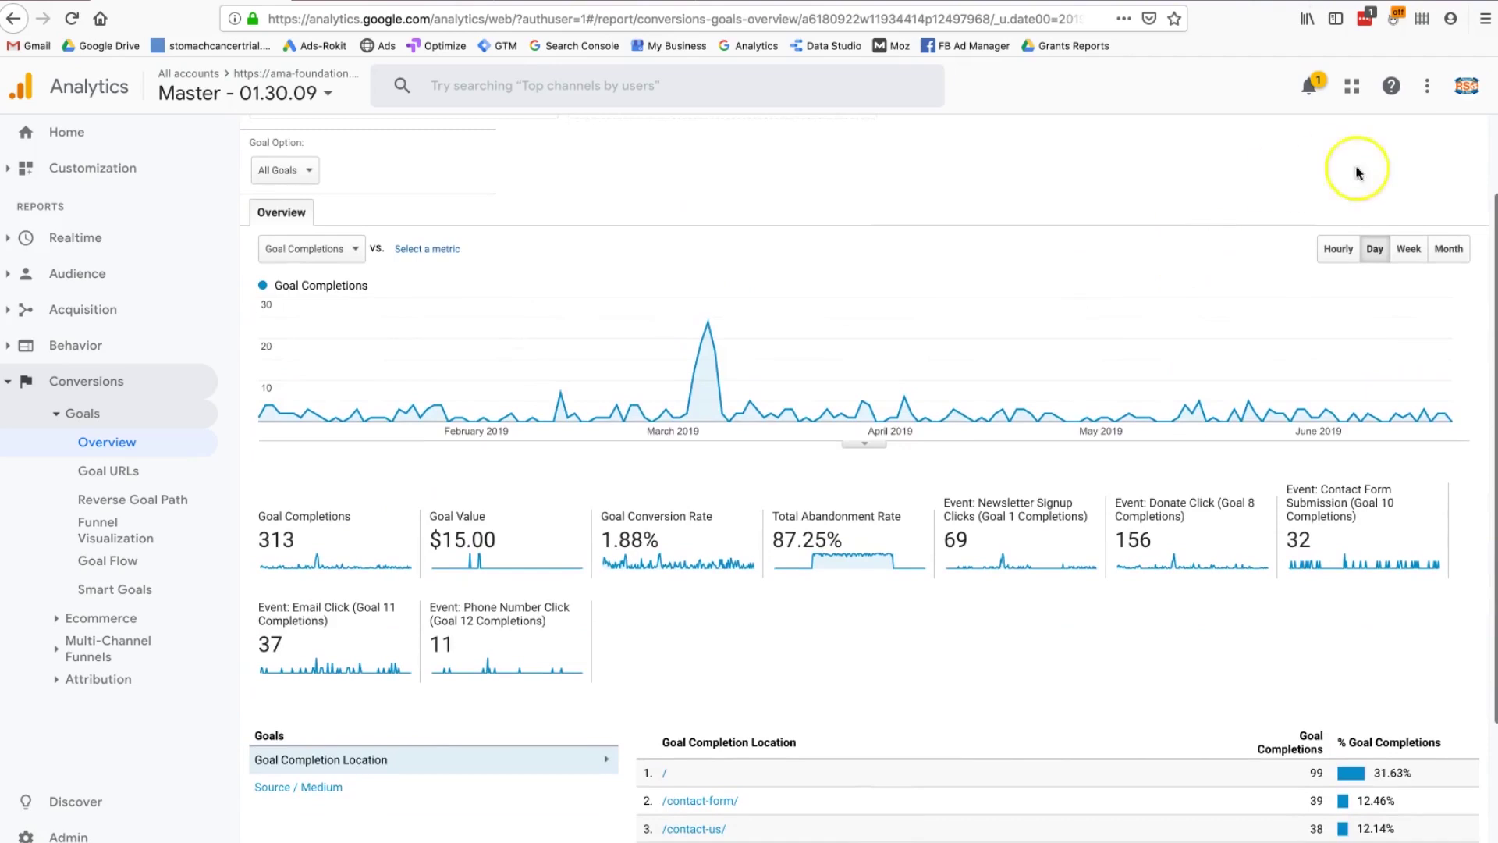
# Step: Examine the total goal completions, the goal conversion rate and the goal completion locations in the Goals Overview
pyautogui.scroll(2, 284, 529)
pyautogui.moveTo(258, 648); pyautogui.dragTo(299, 649)
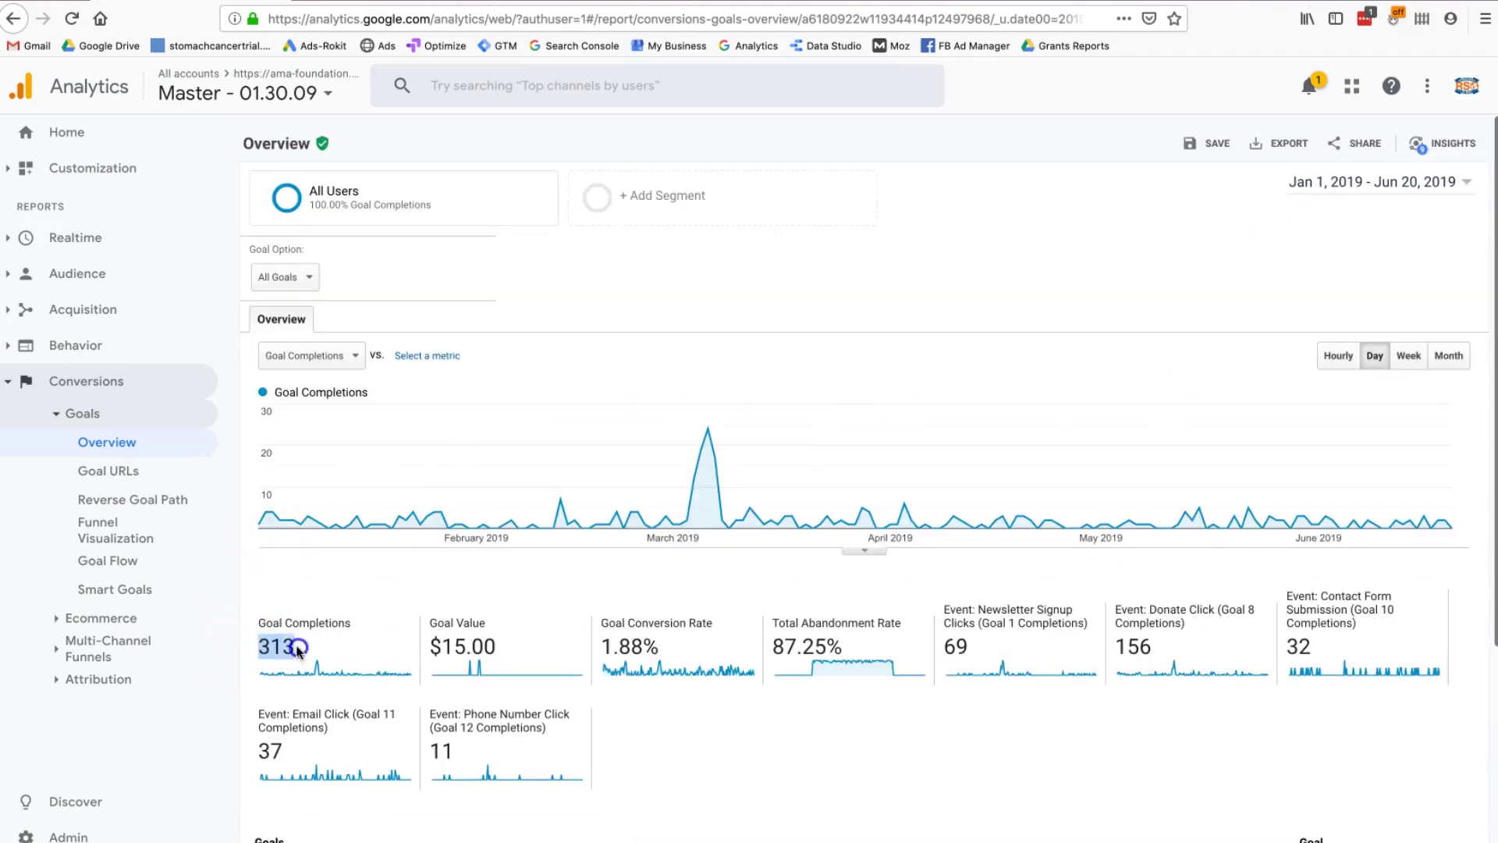
pyautogui.moveTo(617, 647); pyautogui.dragTo(676, 650)
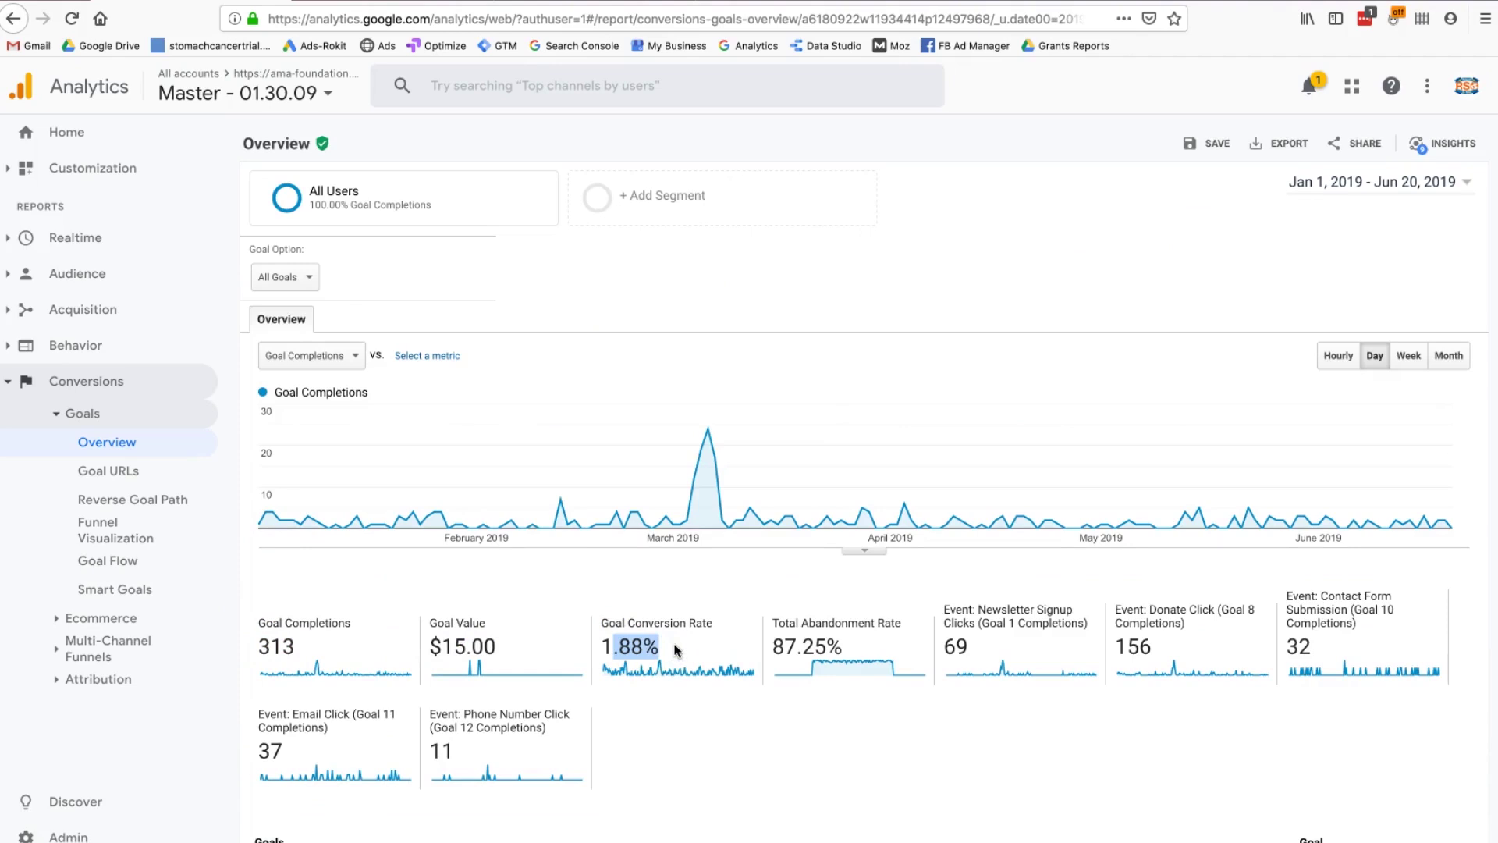
pyautogui.scroll(-4, 676, 649)
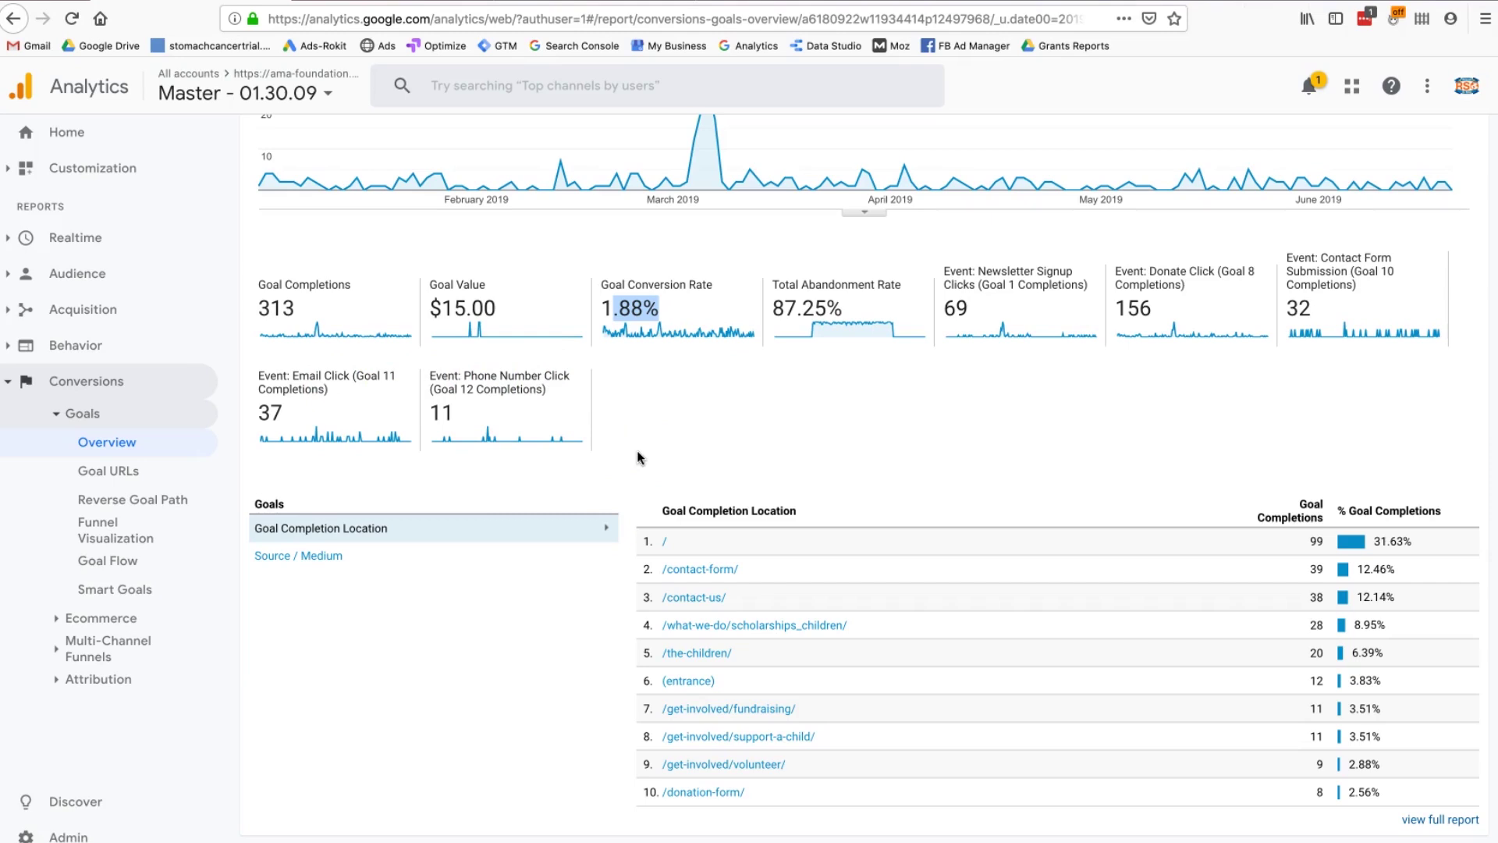
pyautogui.scroll(5, 637, 451)
pyautogui.click(337, 281)
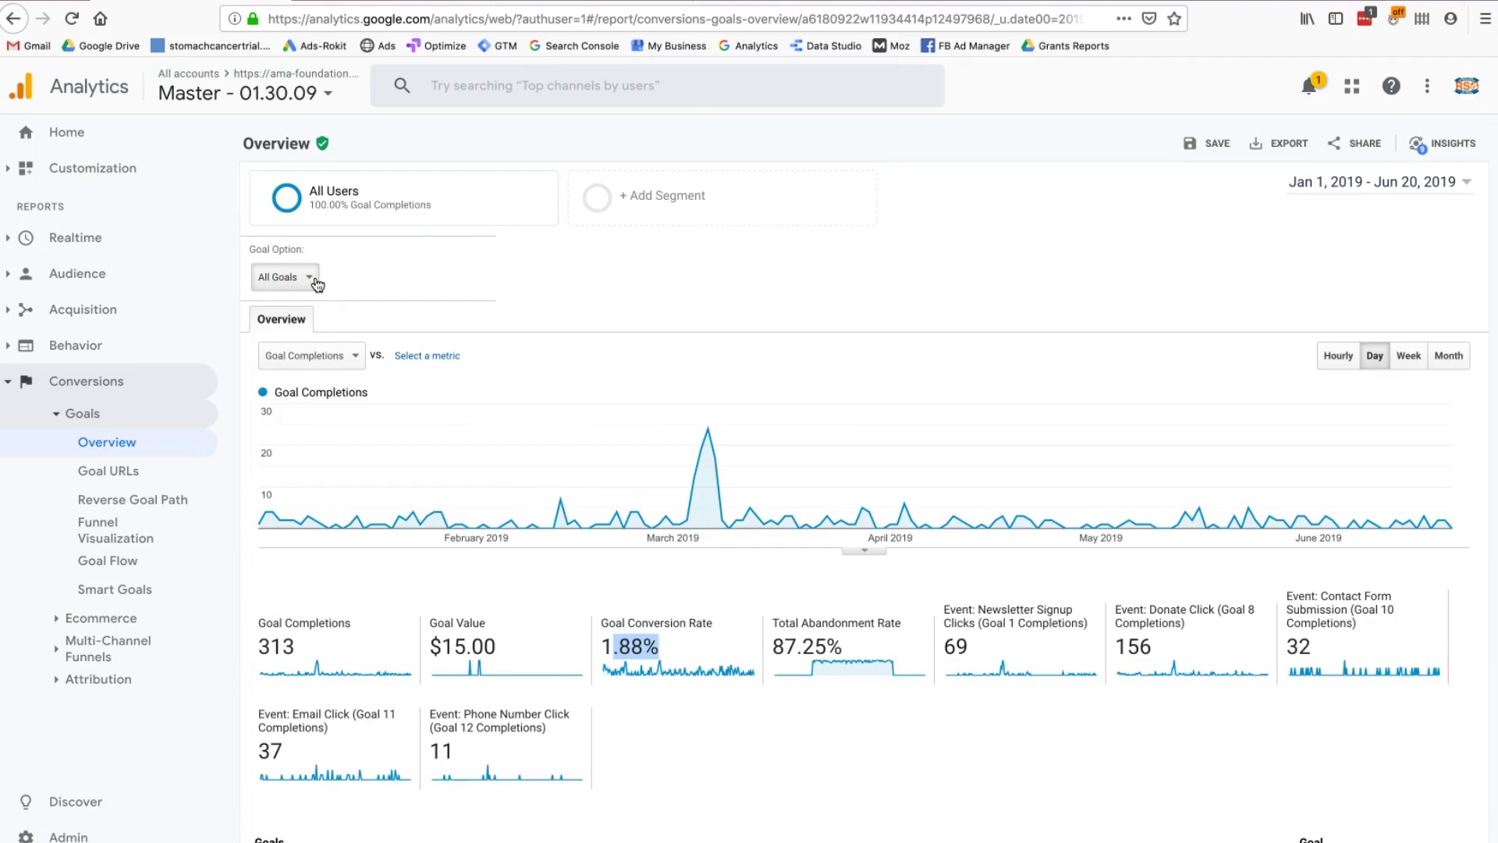
# Step: Open the Channels report for all acquisition traffic and show its conversions for Goal 8: Event: Donate Click
pyautogui.click(103, 310)
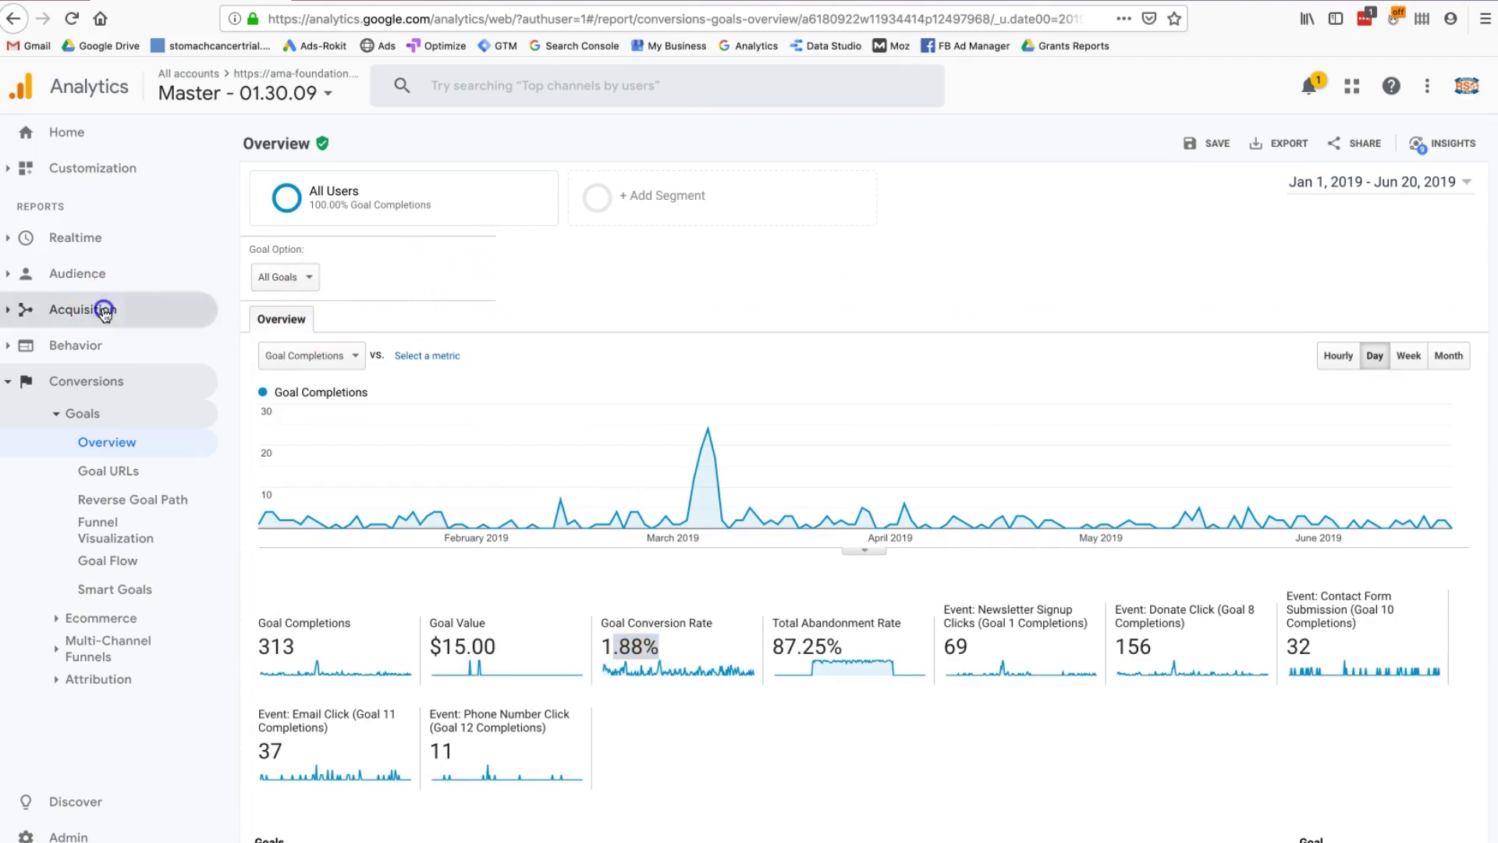
pyautogui.click(100, 371)
pyautogui.click(104, 399)
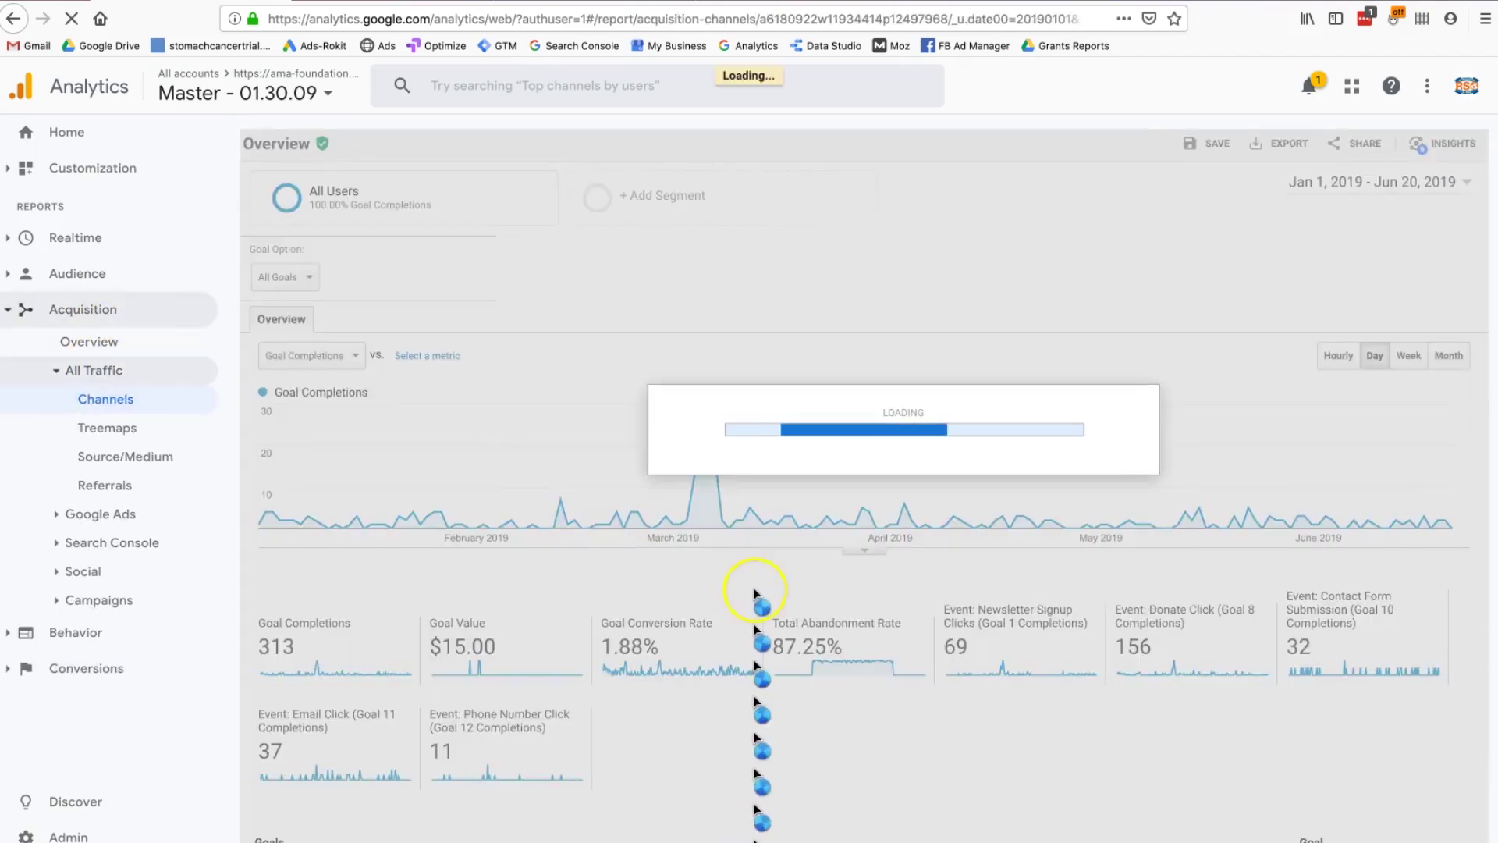
pyautogui.scroll(-3, 765, 670)
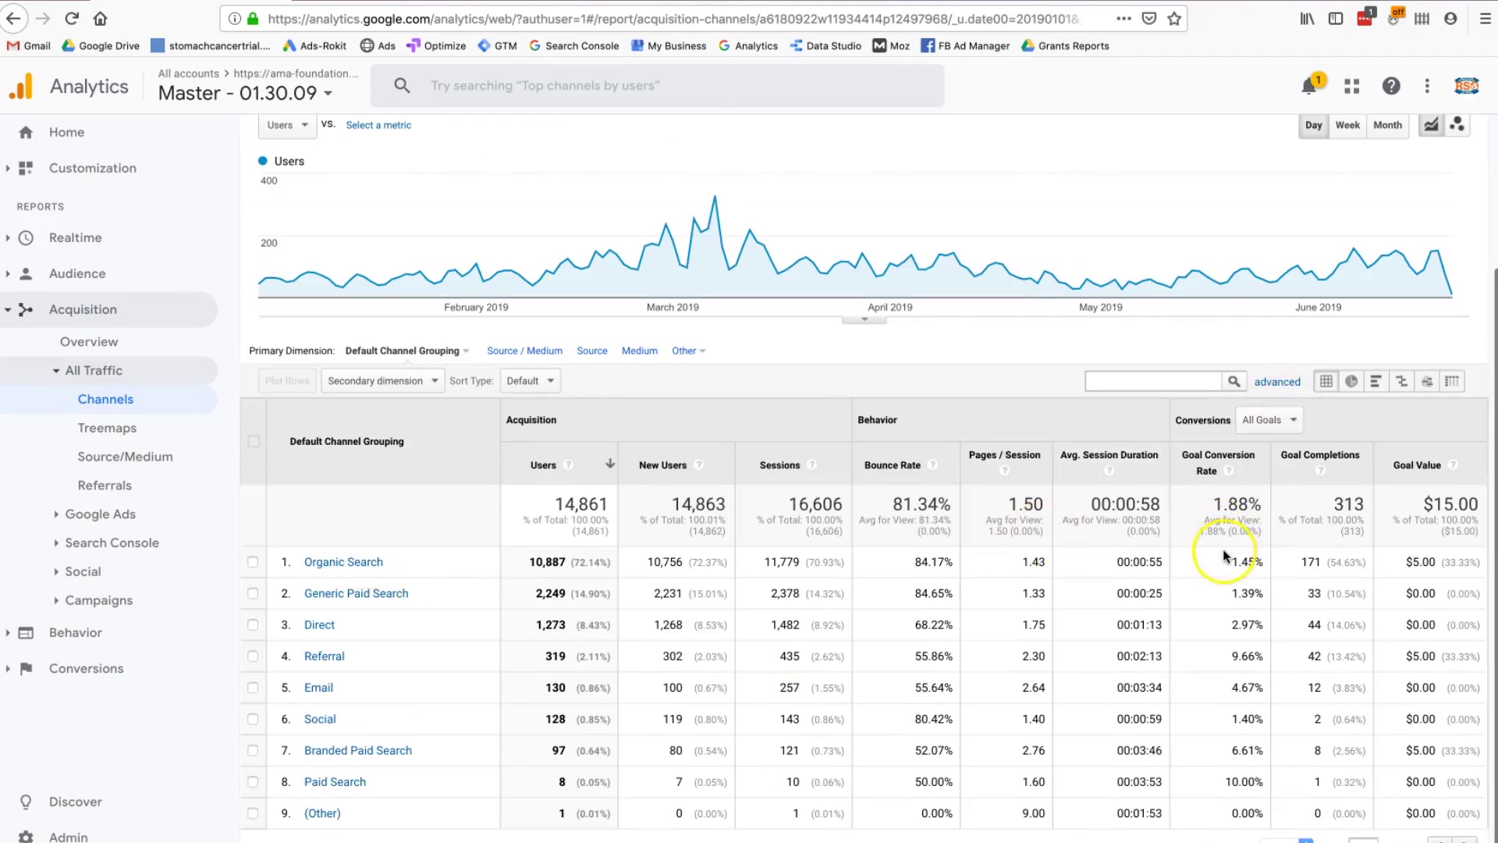
pyautogui.click(1262, 421)
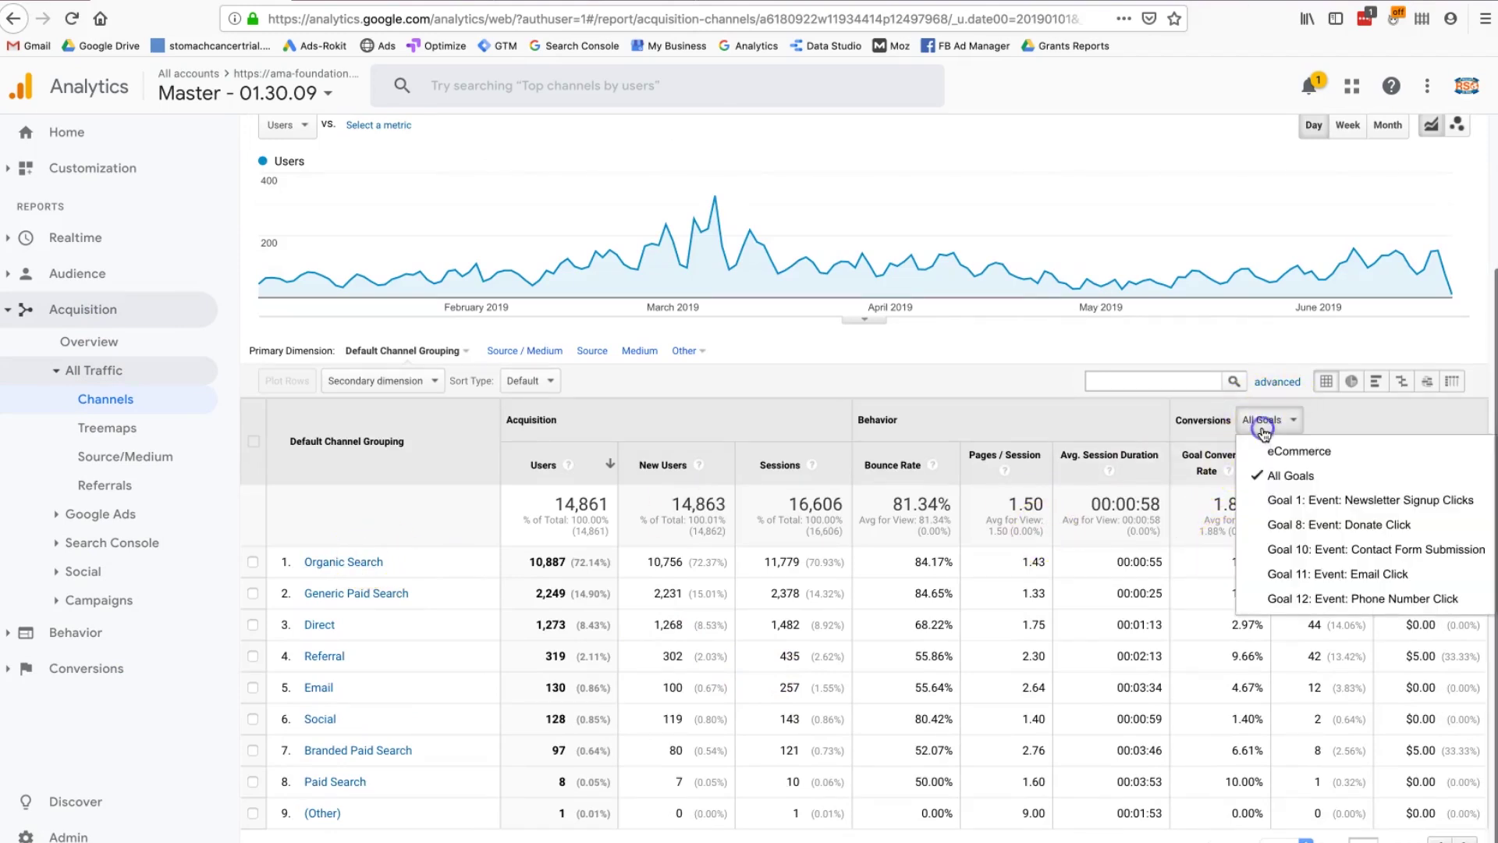
pyautogui.click(1276, 525)
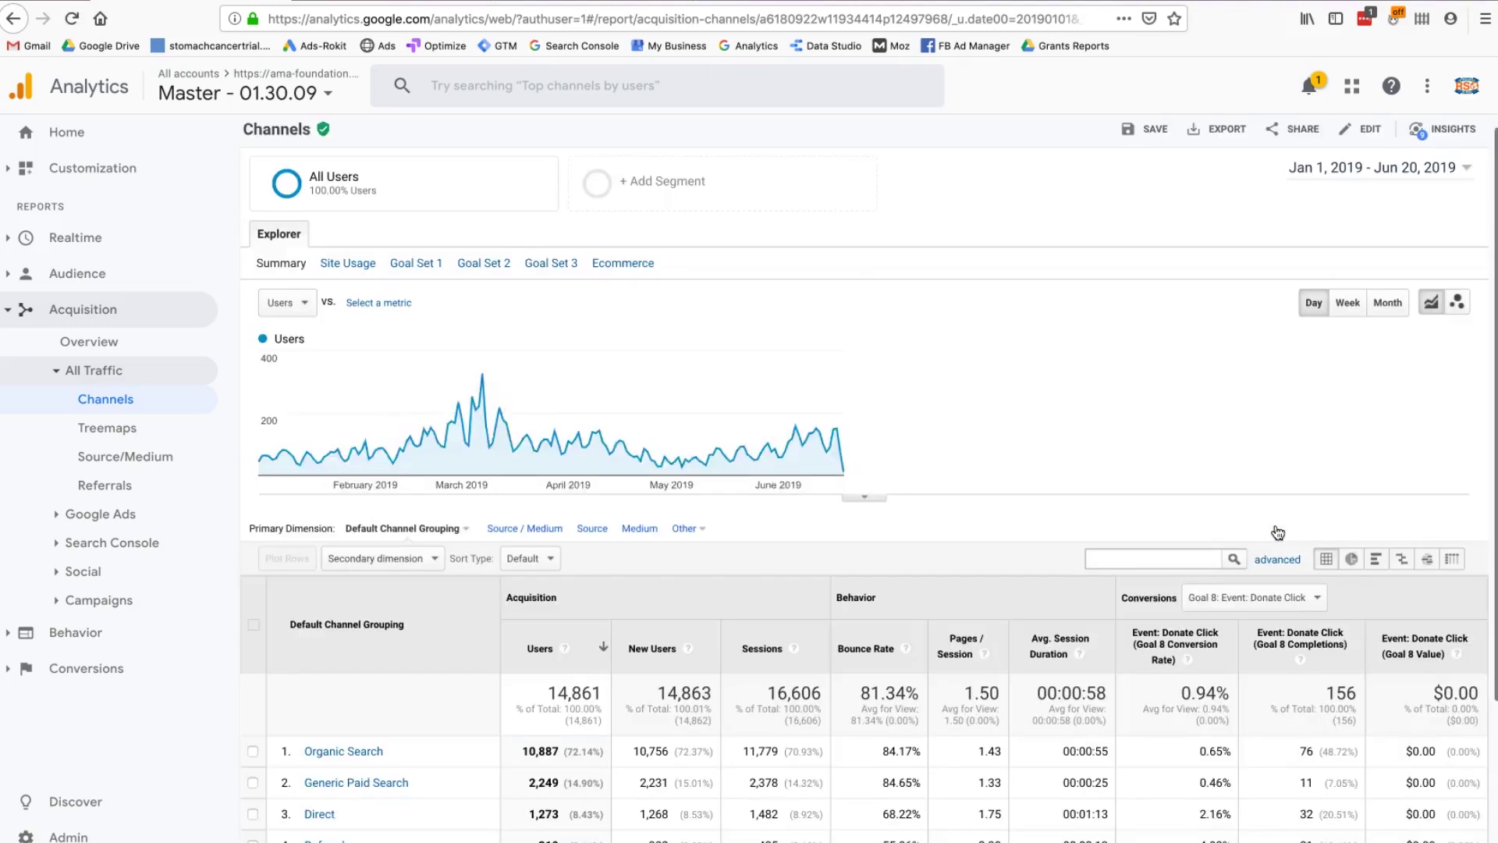
pyautogui.scroll(-5, 1202, 772)
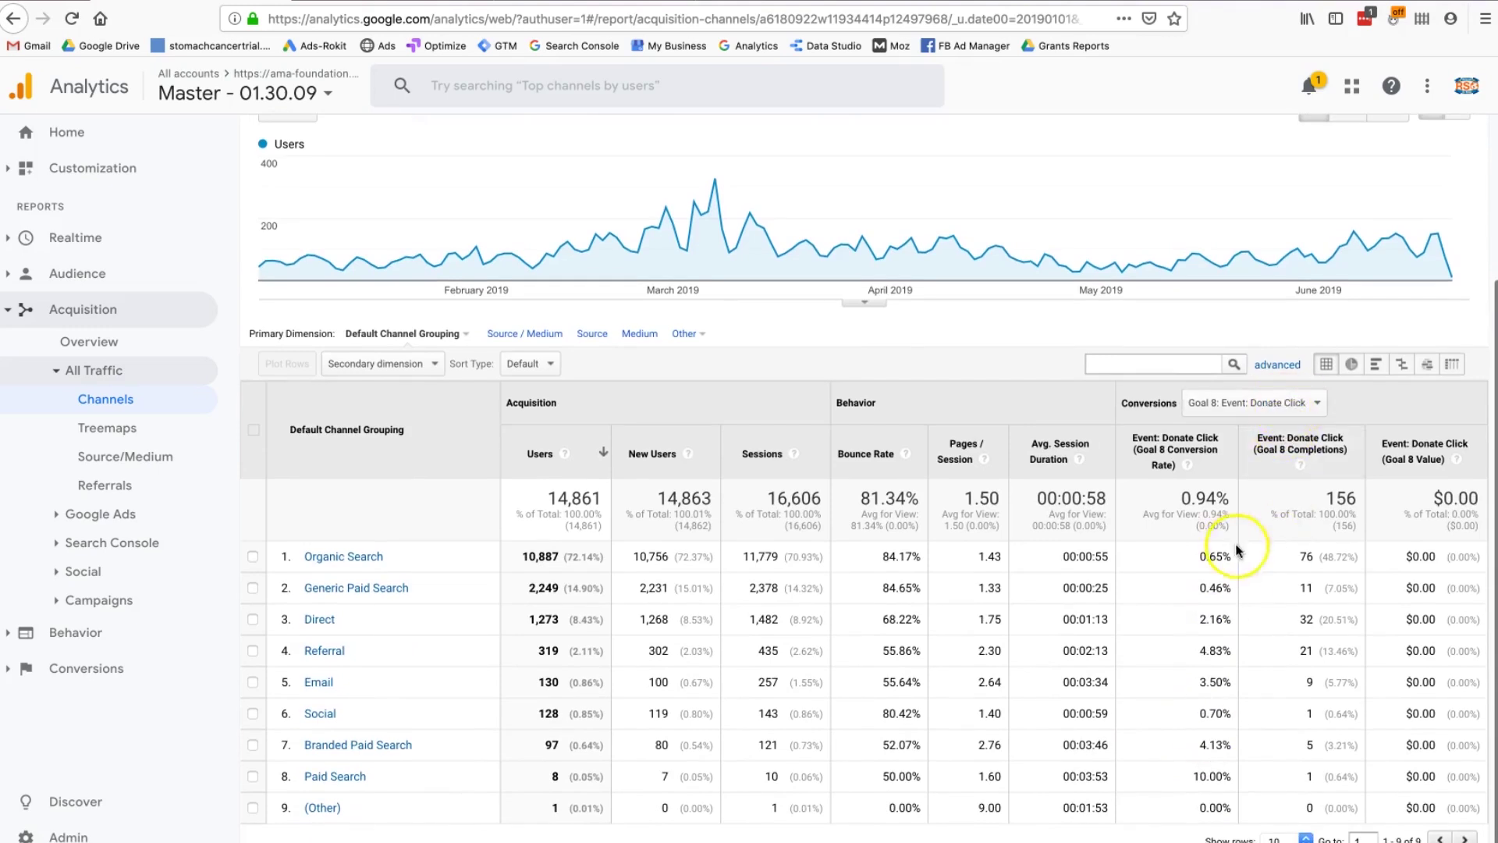
# Step: Examine the Organic Search channel's Donate Click completions and conversion rate and compare them with the other channels
pyautogui.doubleClick(1307, 557)
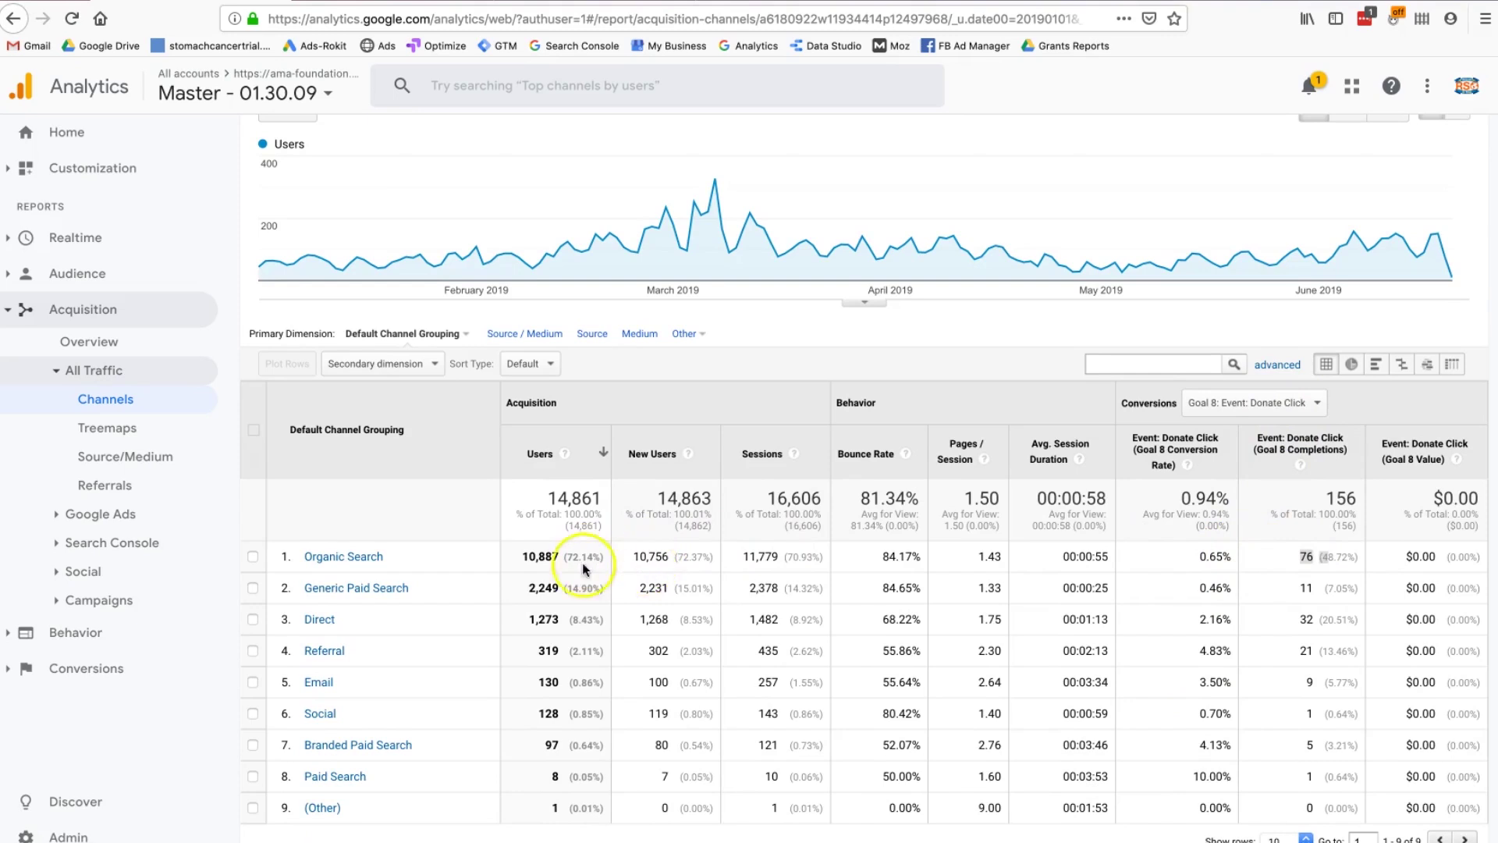
pyautogui.click(742, 559)
pyautogui.click(1300, 557)
pyautogui.click(1216, 555)
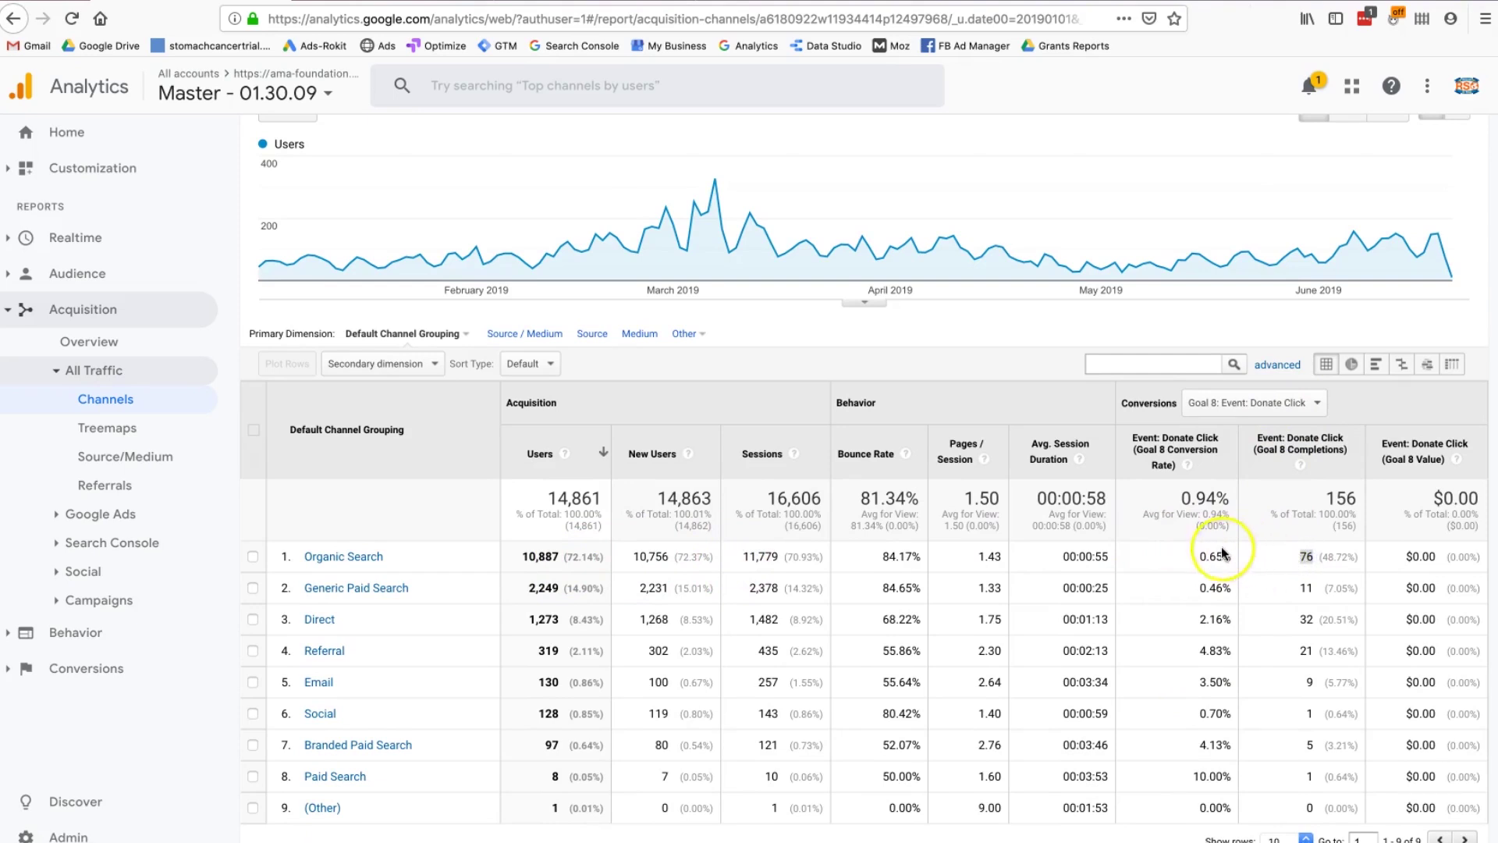
pyautogui.click(1267, 562)
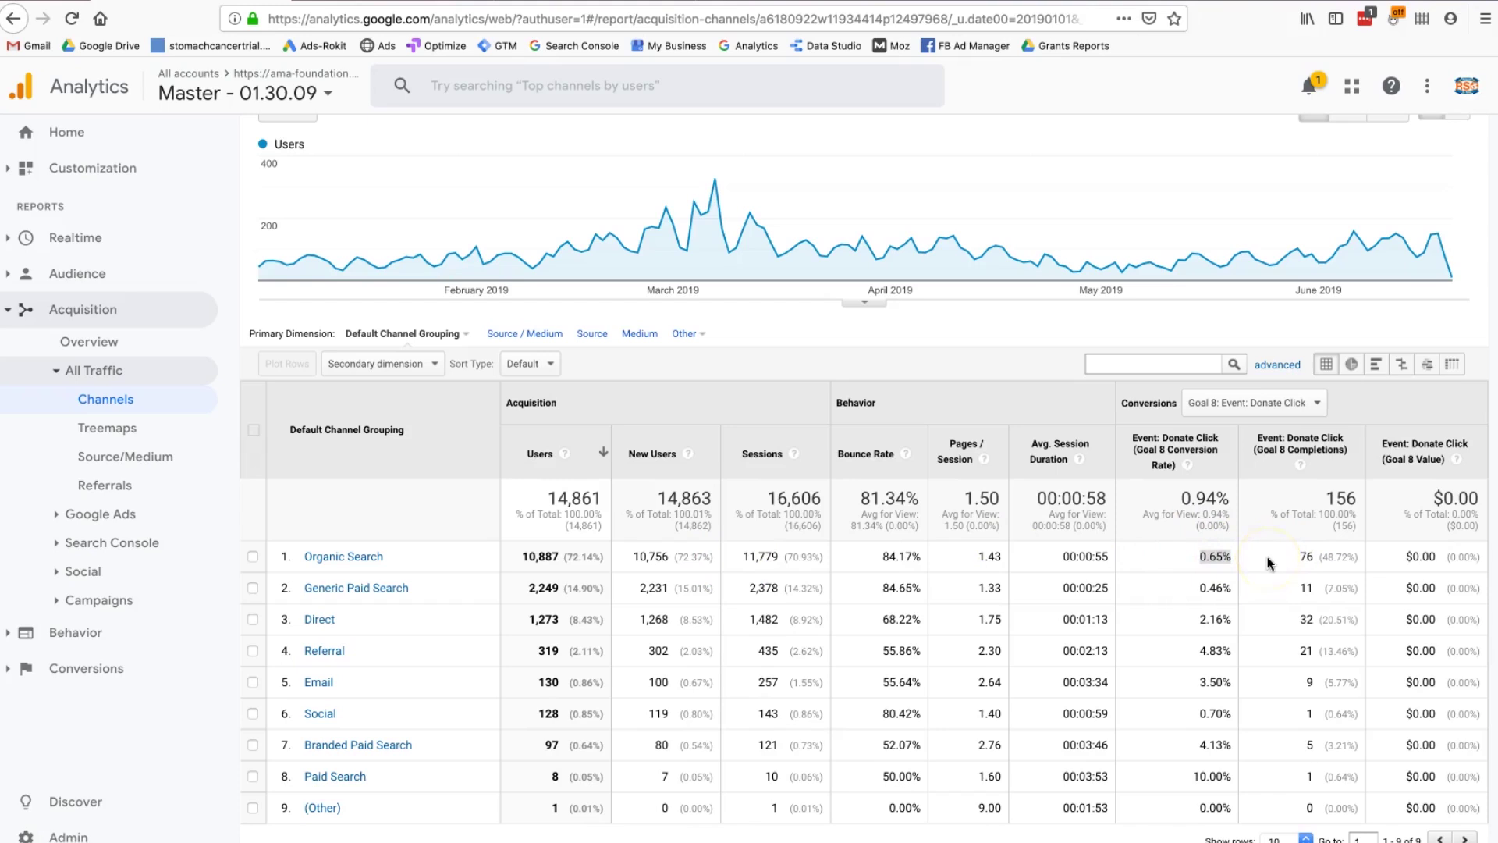
pyautogui.click(1220, 555)
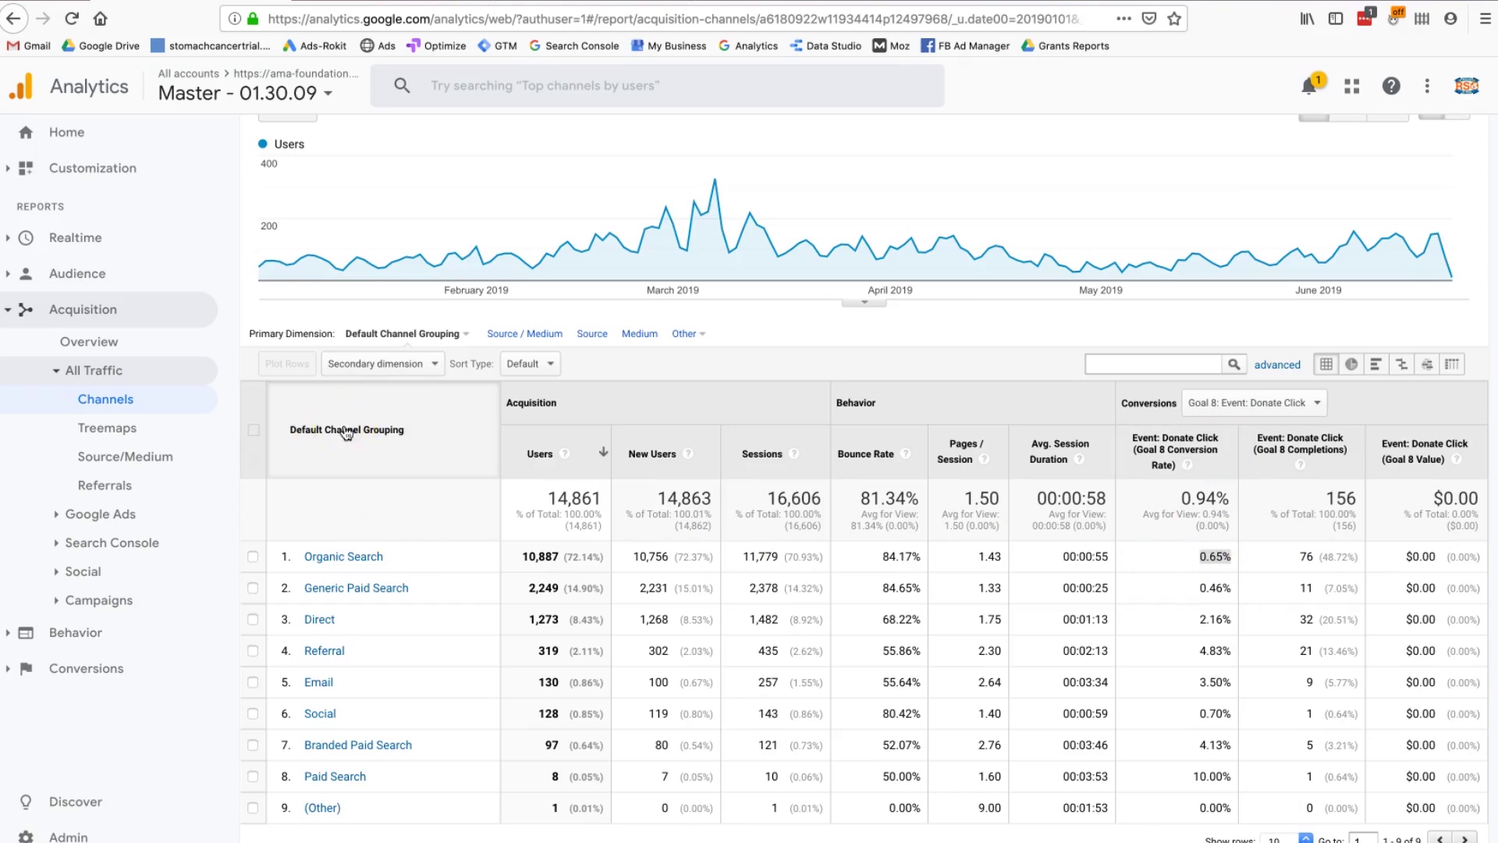
pyautogui.click(358, 482)
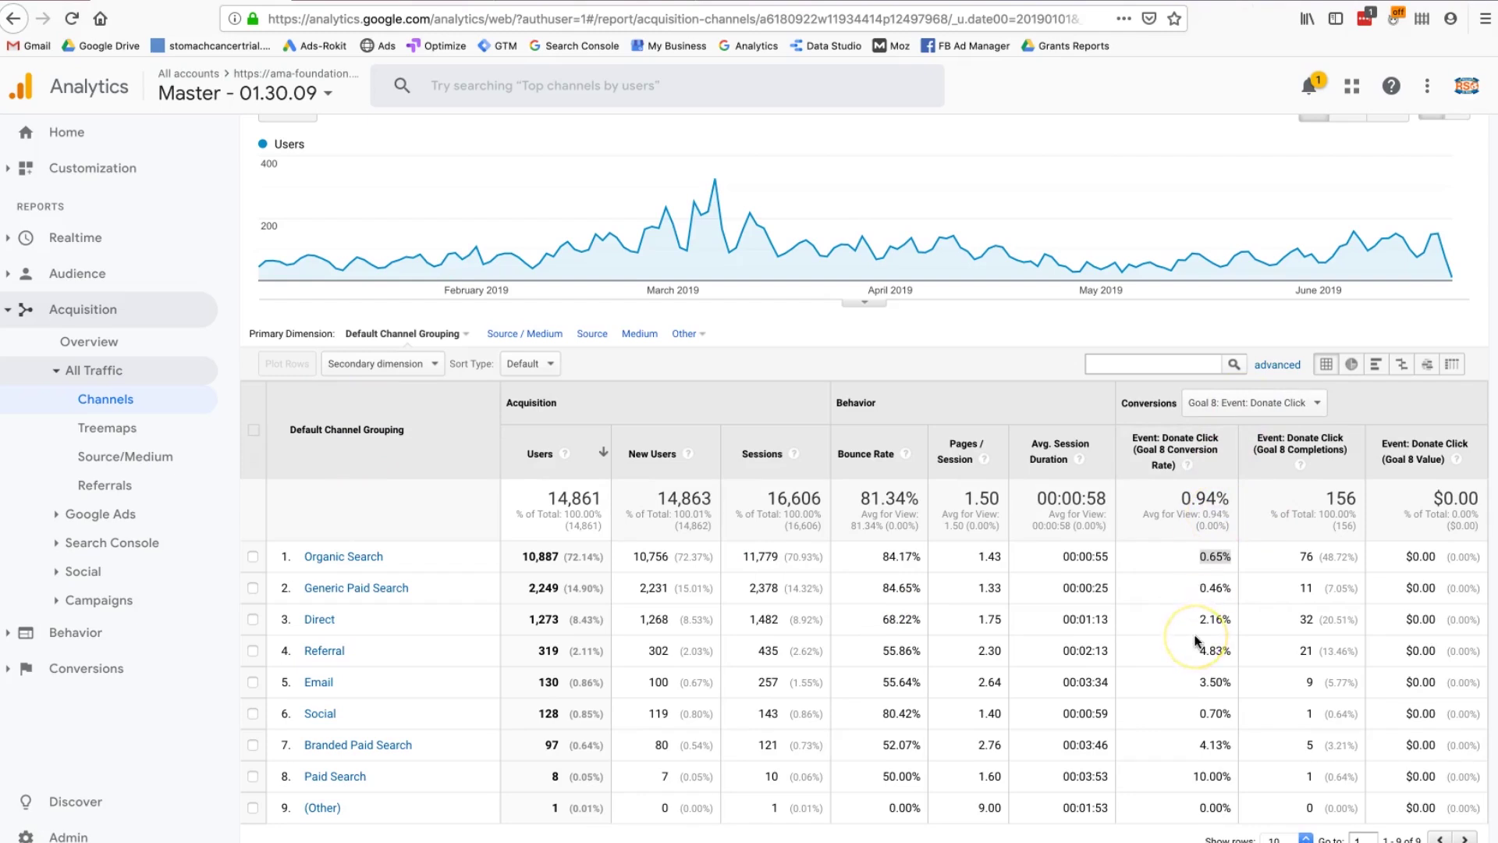
# Step: Switch to YouTube Studio, check which channel account is active and look over its Analytics section
pyautogui.click(17, 313)
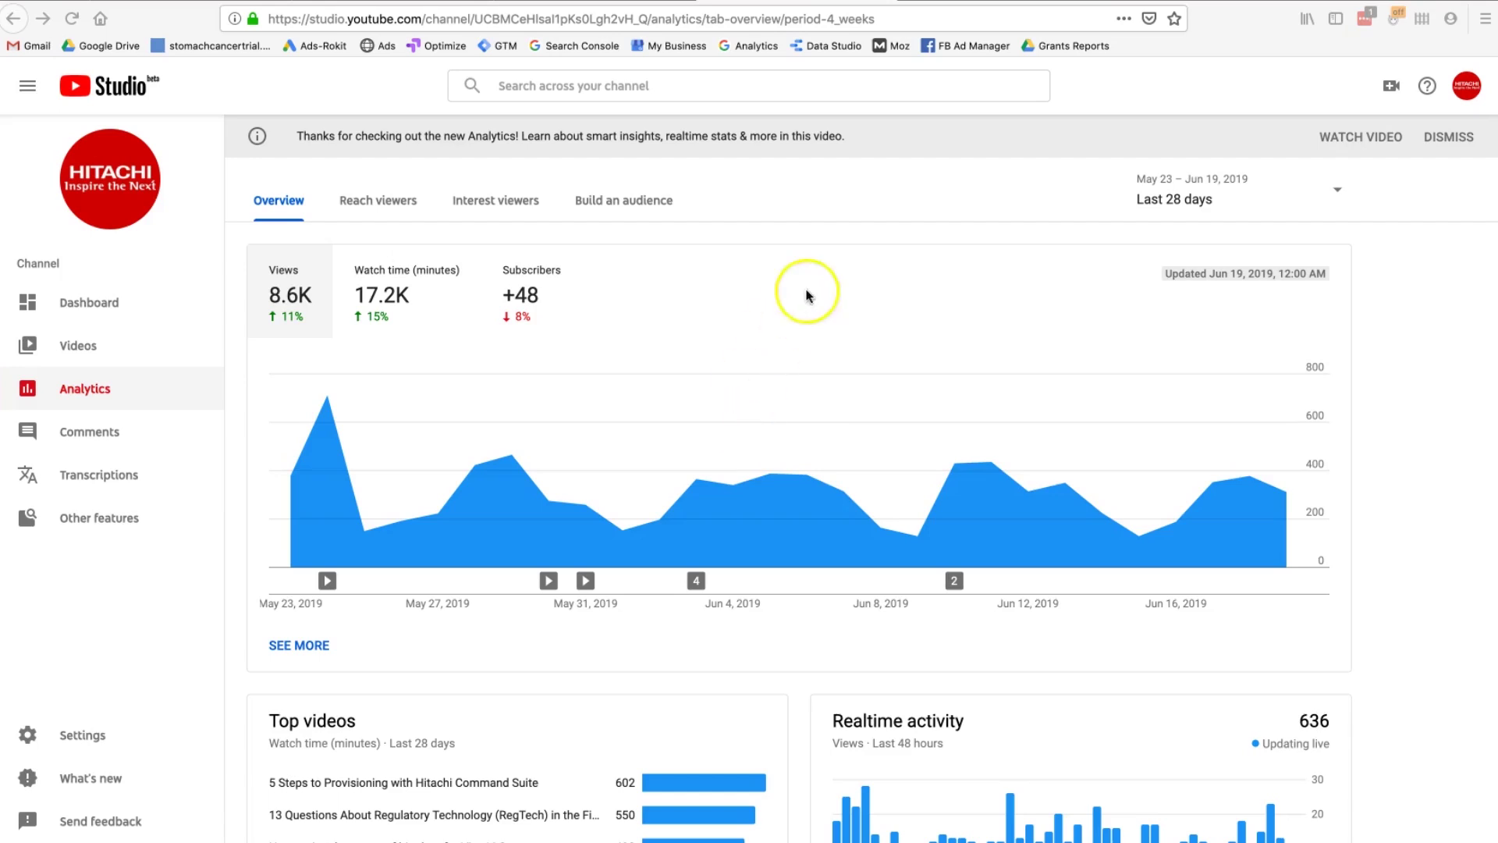
pyautogui.click(1466, 89)
pyautogui.click(1464, 92)
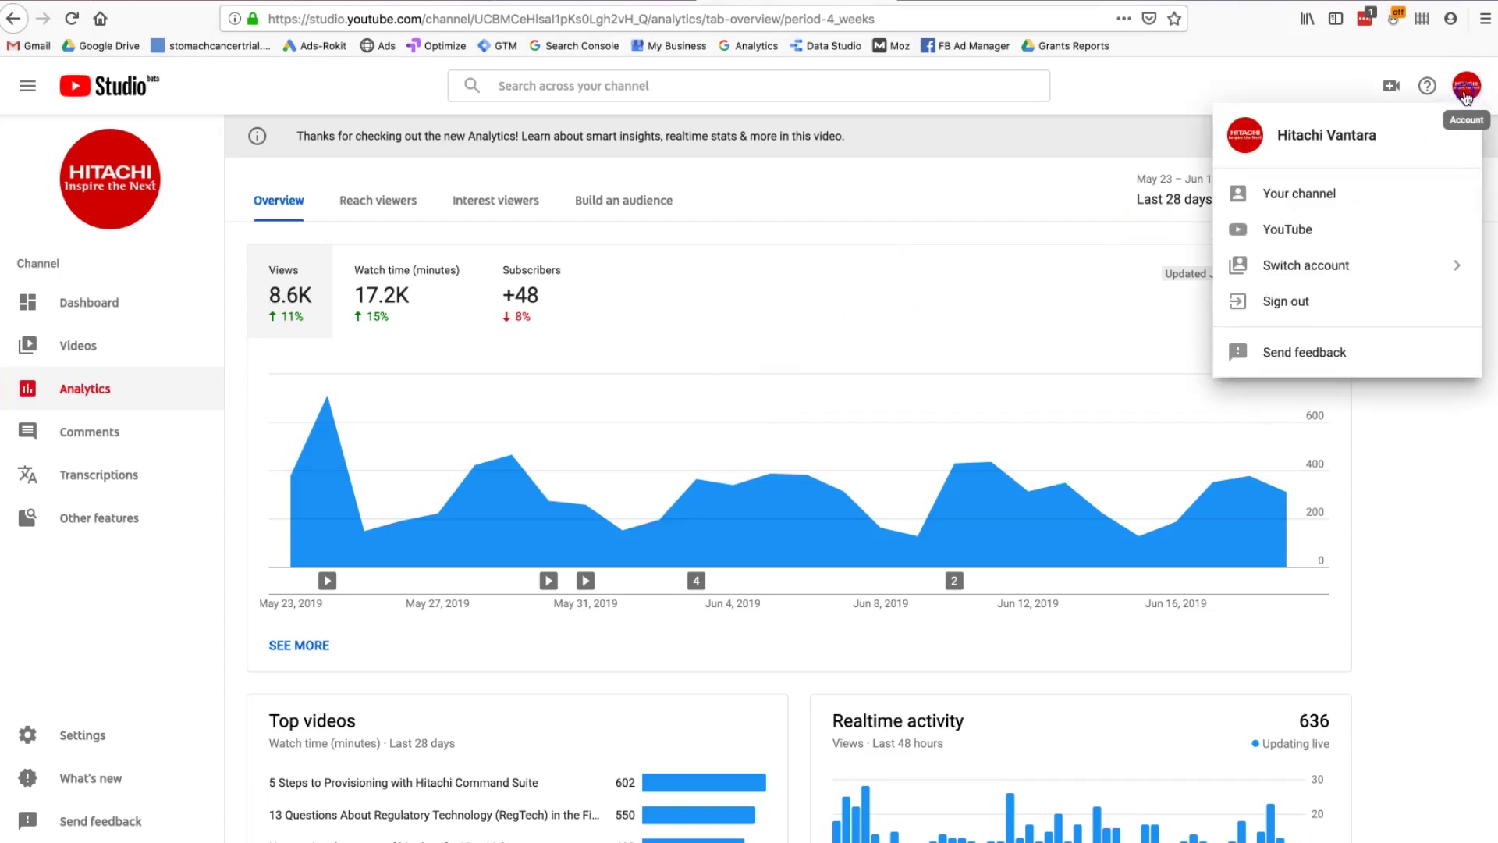
pyautogui.click(1467, 92)
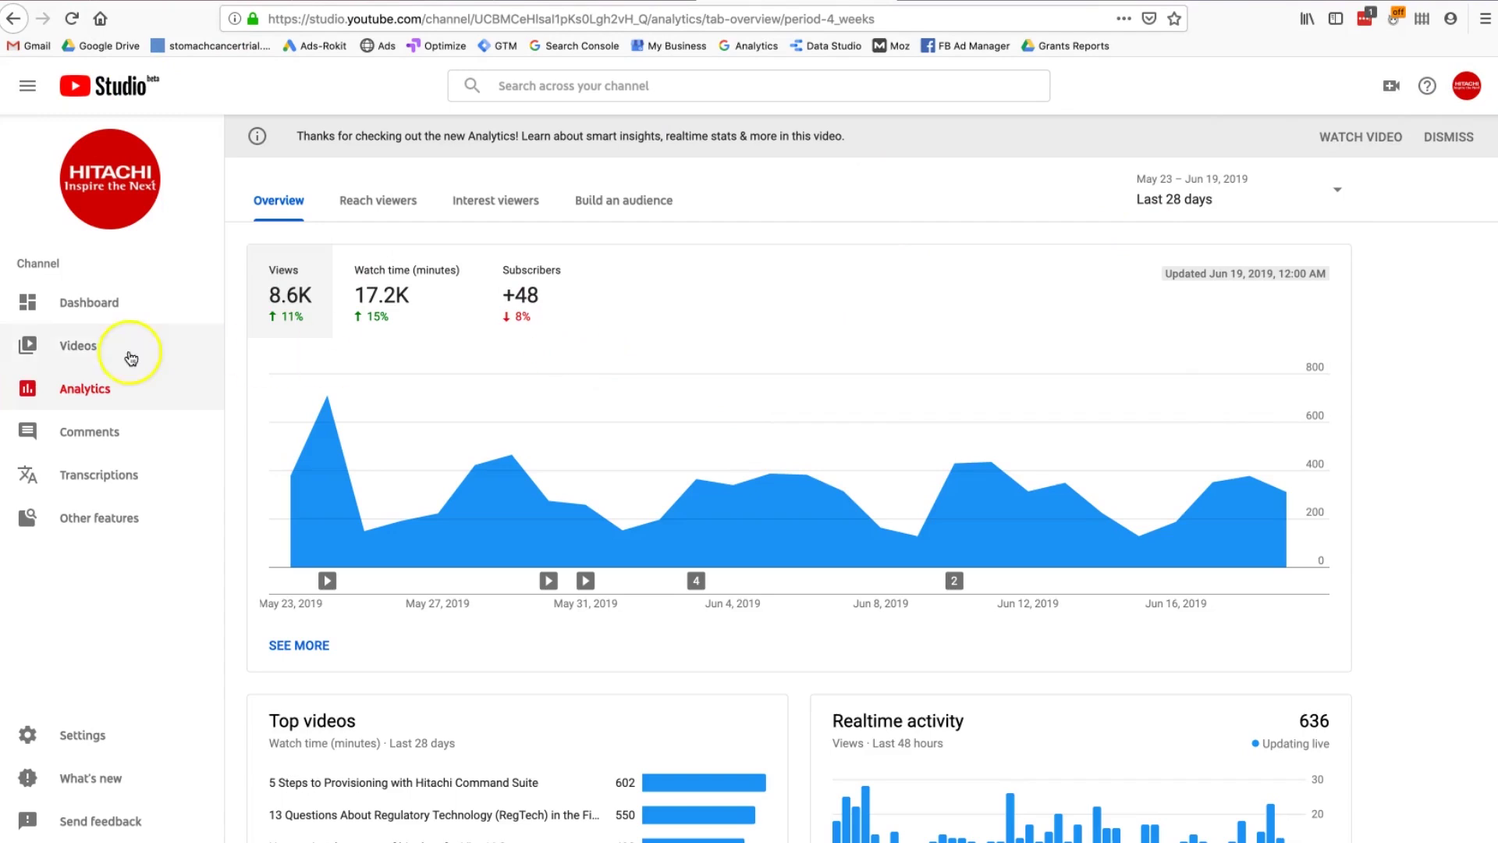
pyautogui.click(94, 393)
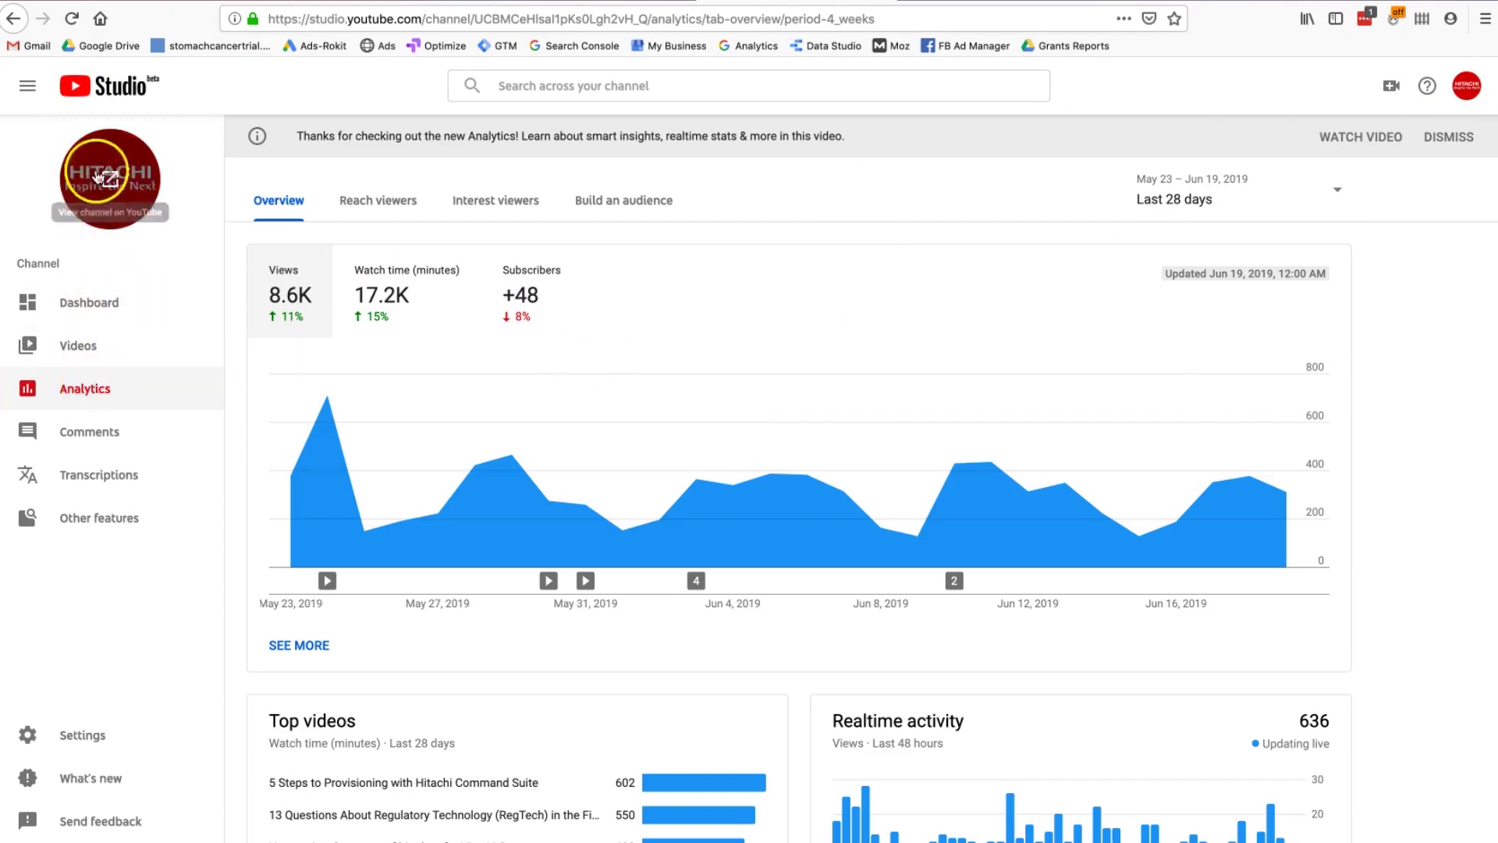
pyautogui.click(72, 419)
pyautogui.click(81, 398)
pyautogui.click(207, 368)
# Step: Examine the date range and the views, watch time and subscribers figures in the channel's Analytics overview
pyautogui.moveTo(482, 425)
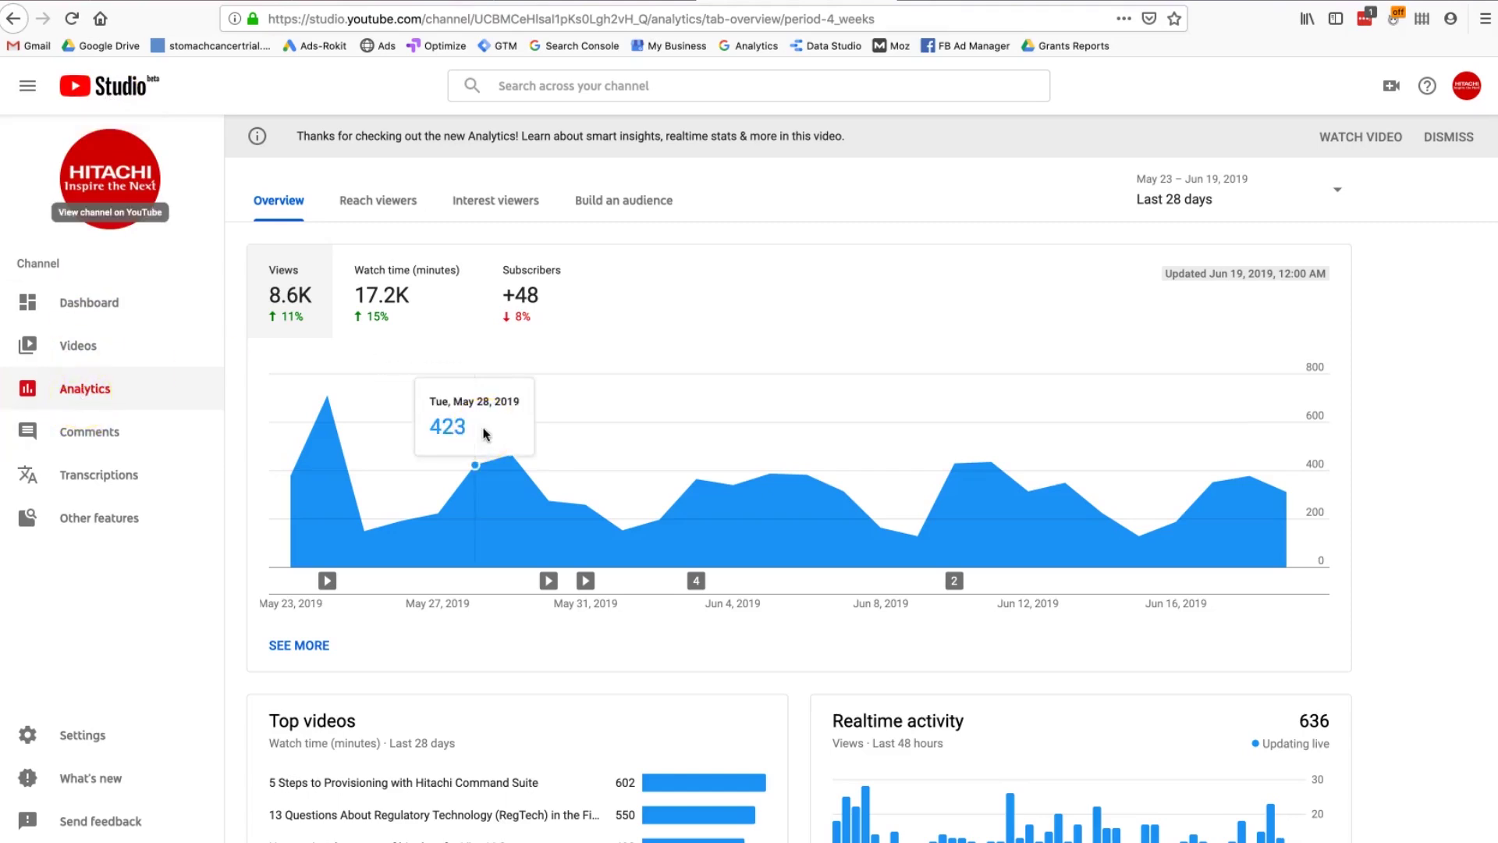
pyautogui.click(1030, 356)
pyautogui.click(1355, 351)
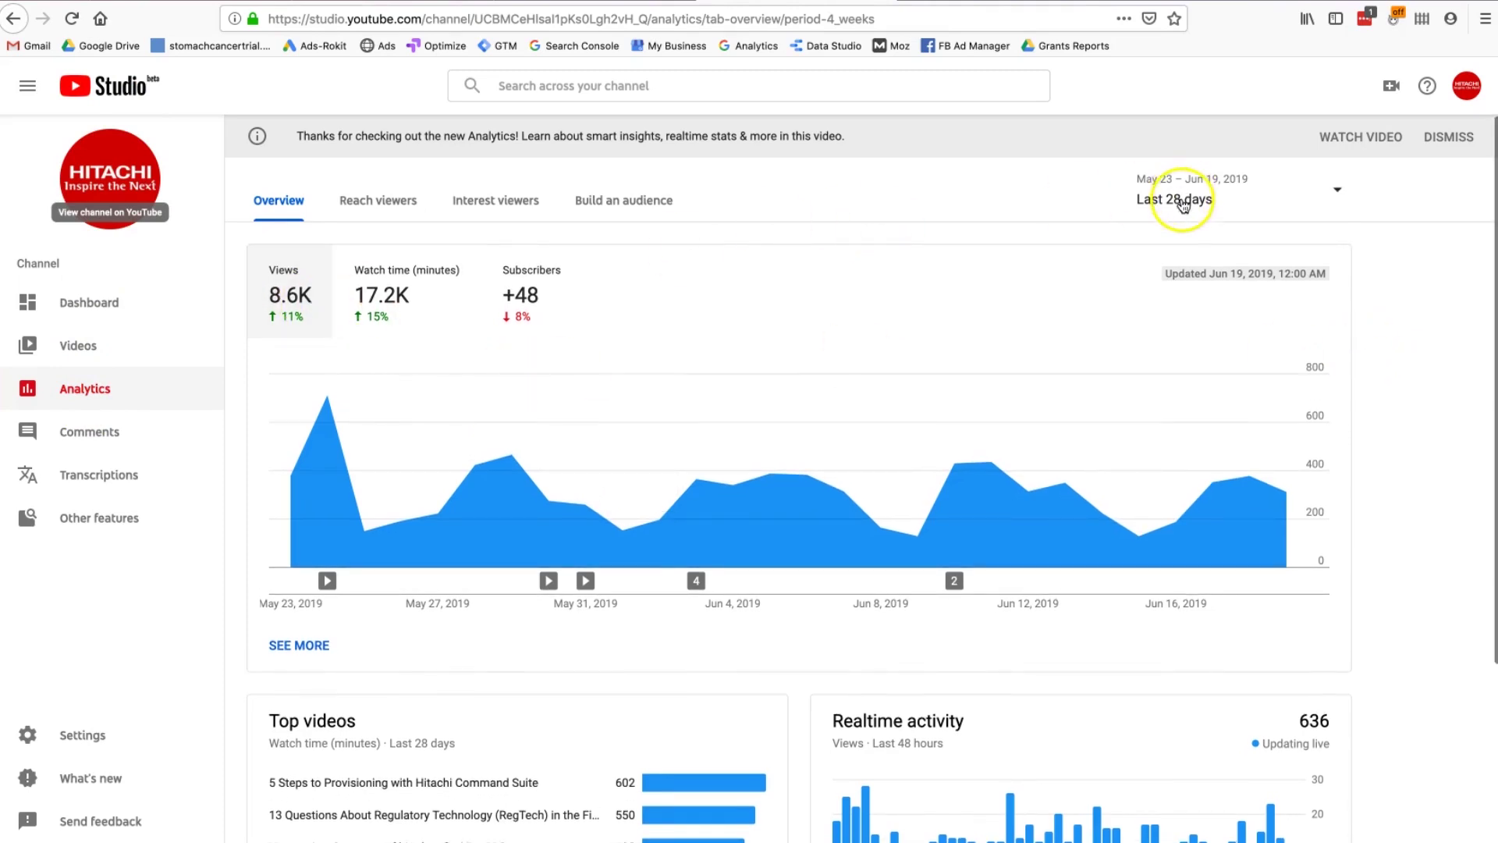
pyautogui.click(290, 303)
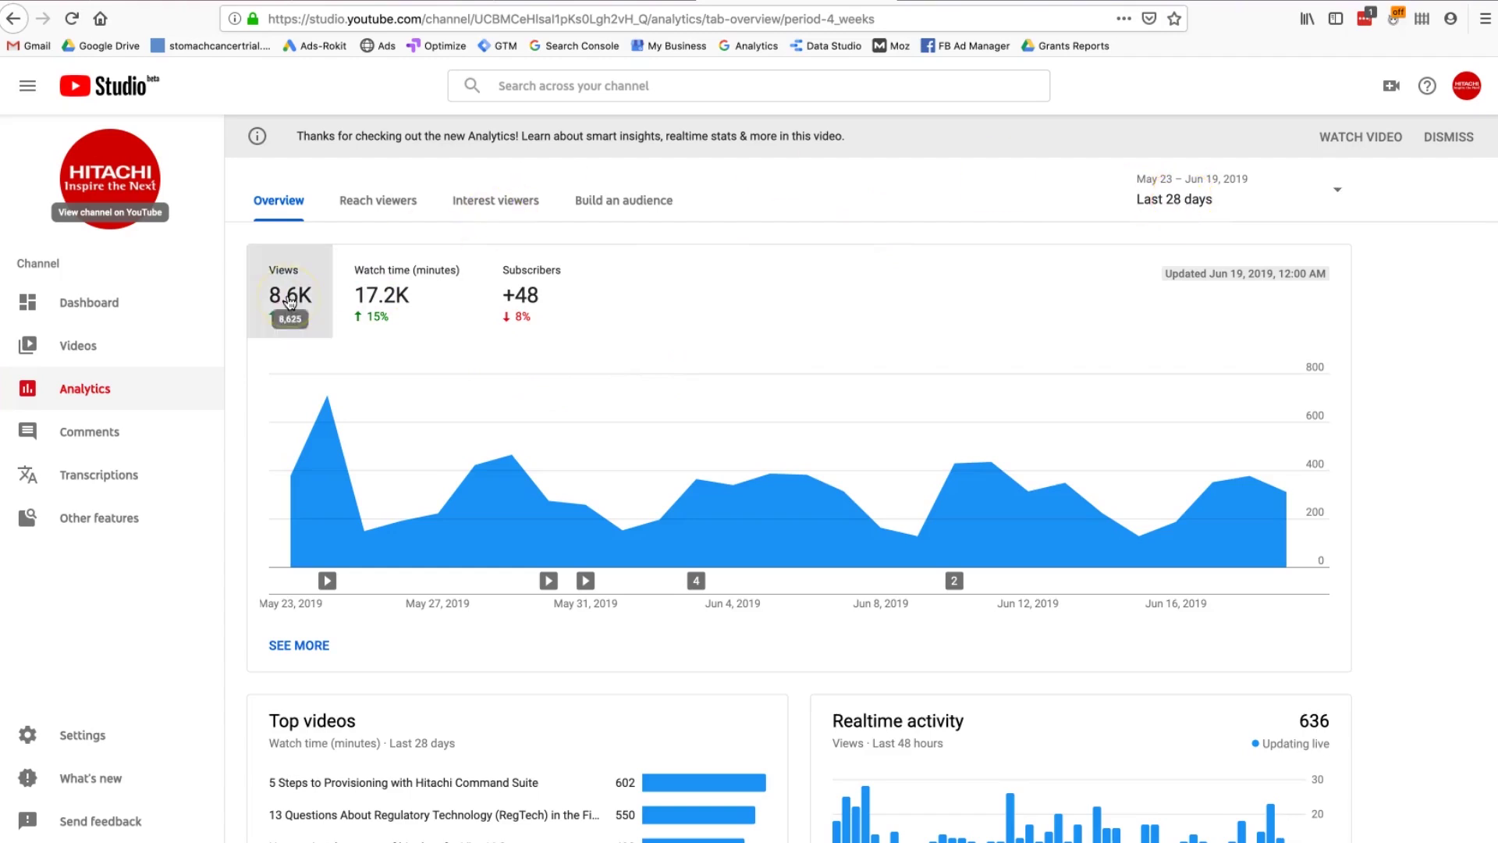
pyautogui.click(275, 306)
pyautogui.click(394, 309)
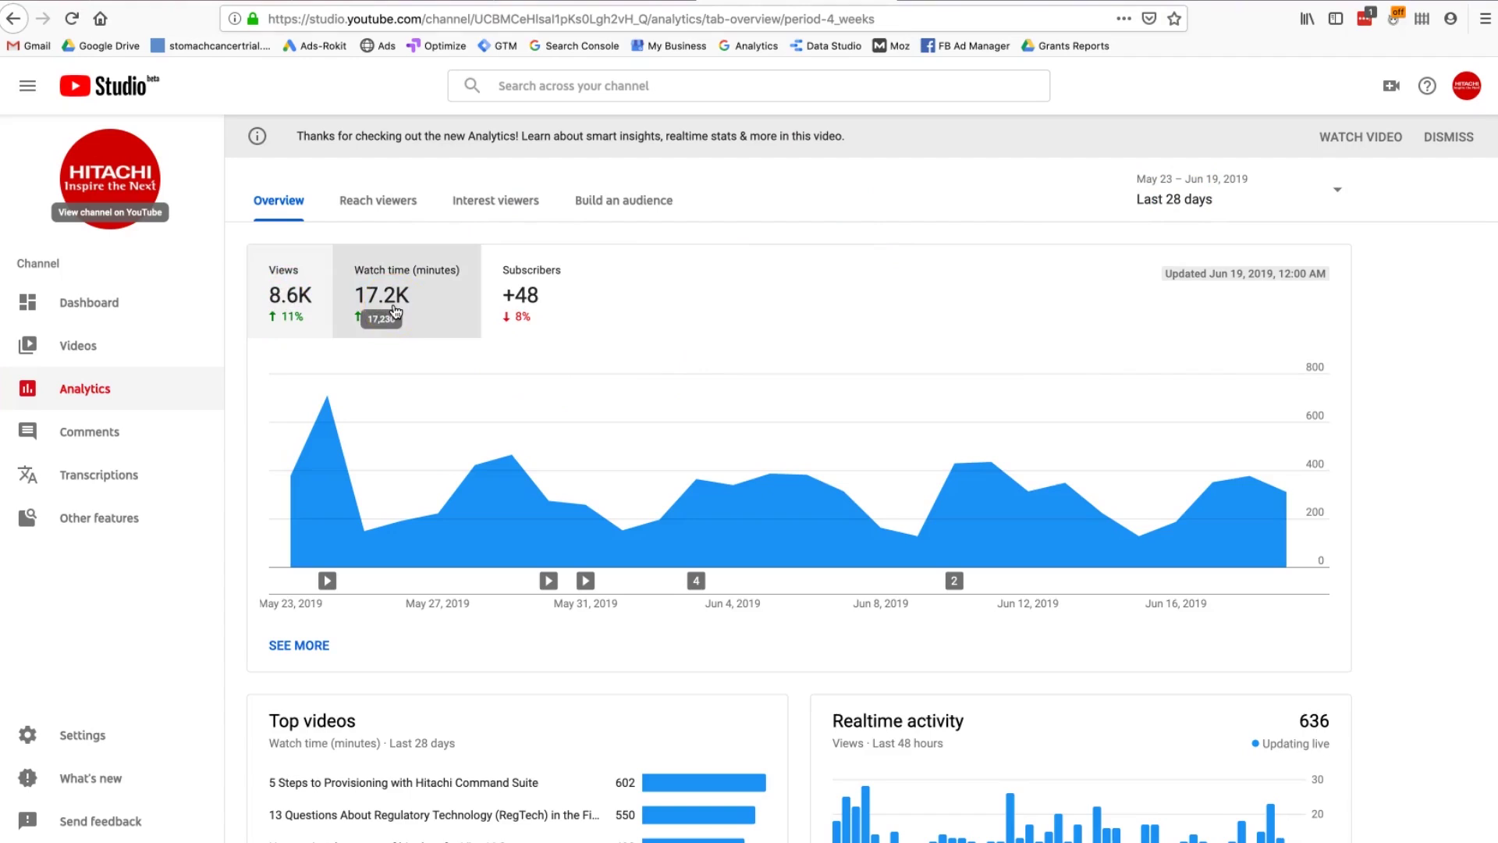
pyautogui.click(546, 309)
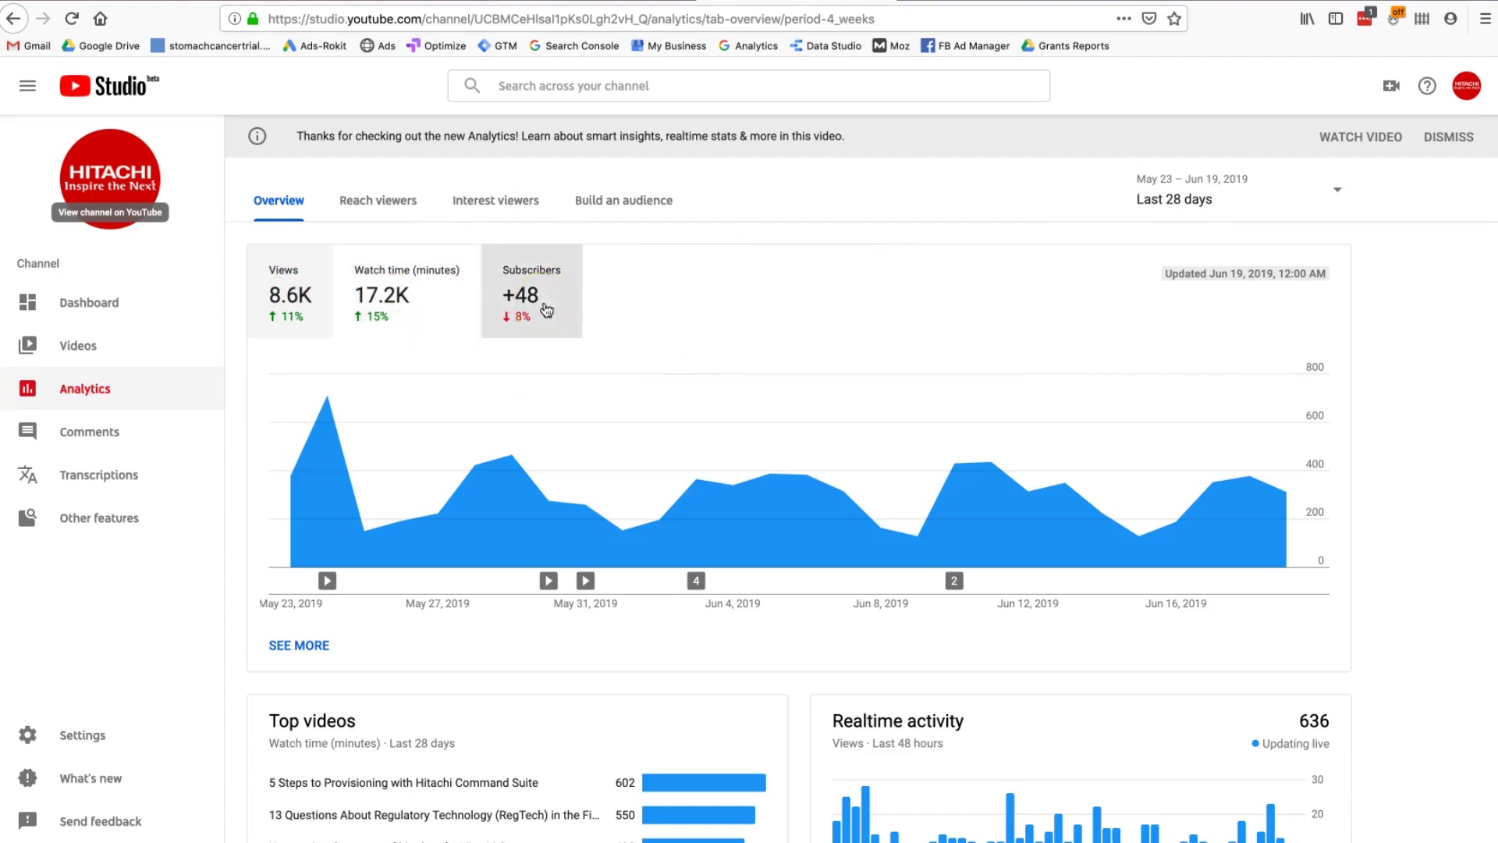
pyautogui.click(773, 359)
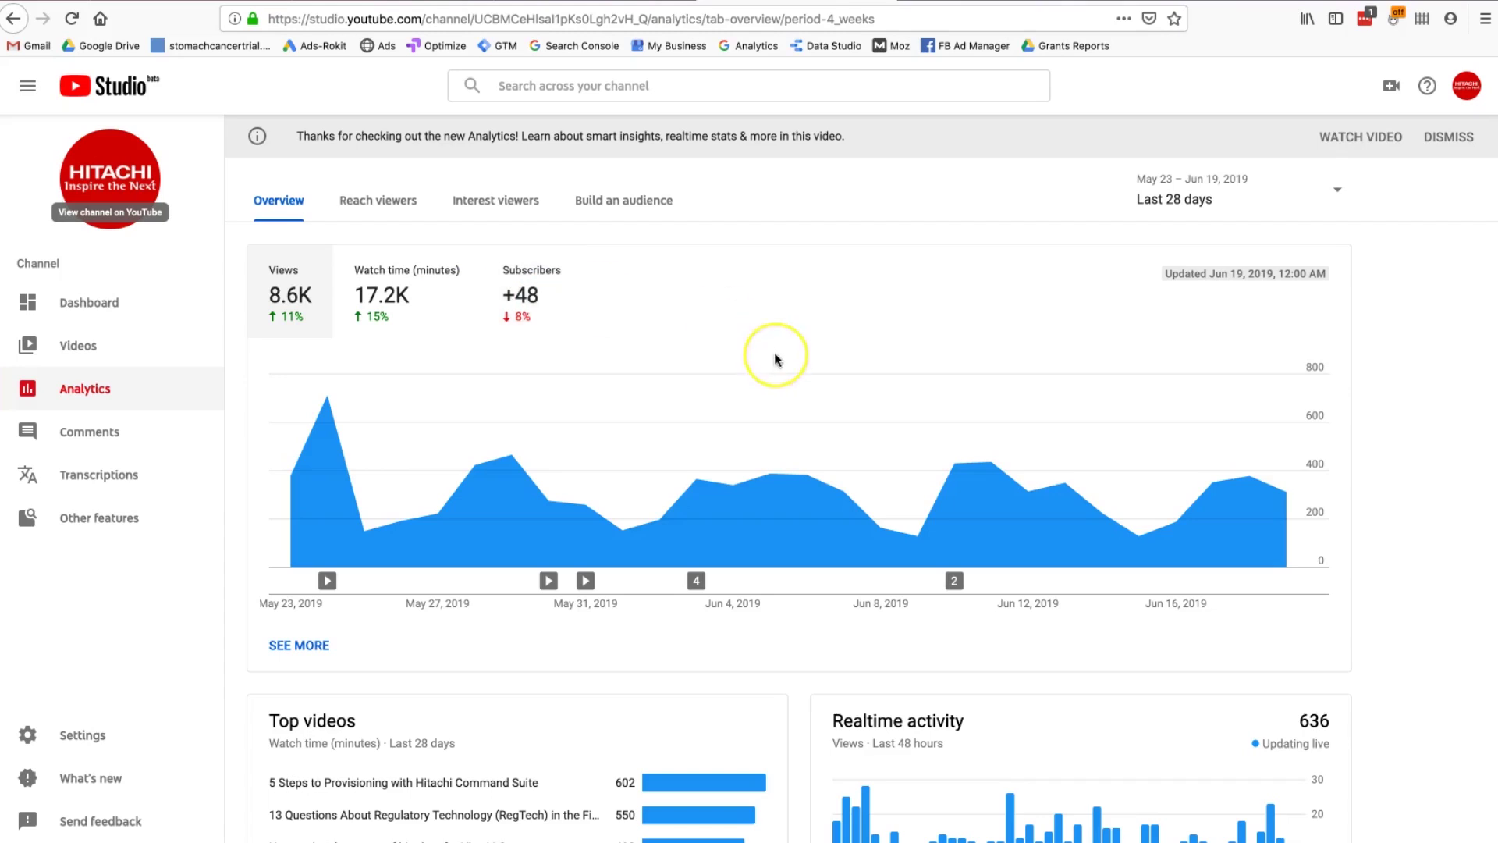
# Step: Examine the daily views chart with its video publishing markers, the top videos list and the realtime activity in the overview
pyautogui.scroll(-5, 774, 355)
pyautogui.scroll(5, 774, 353)
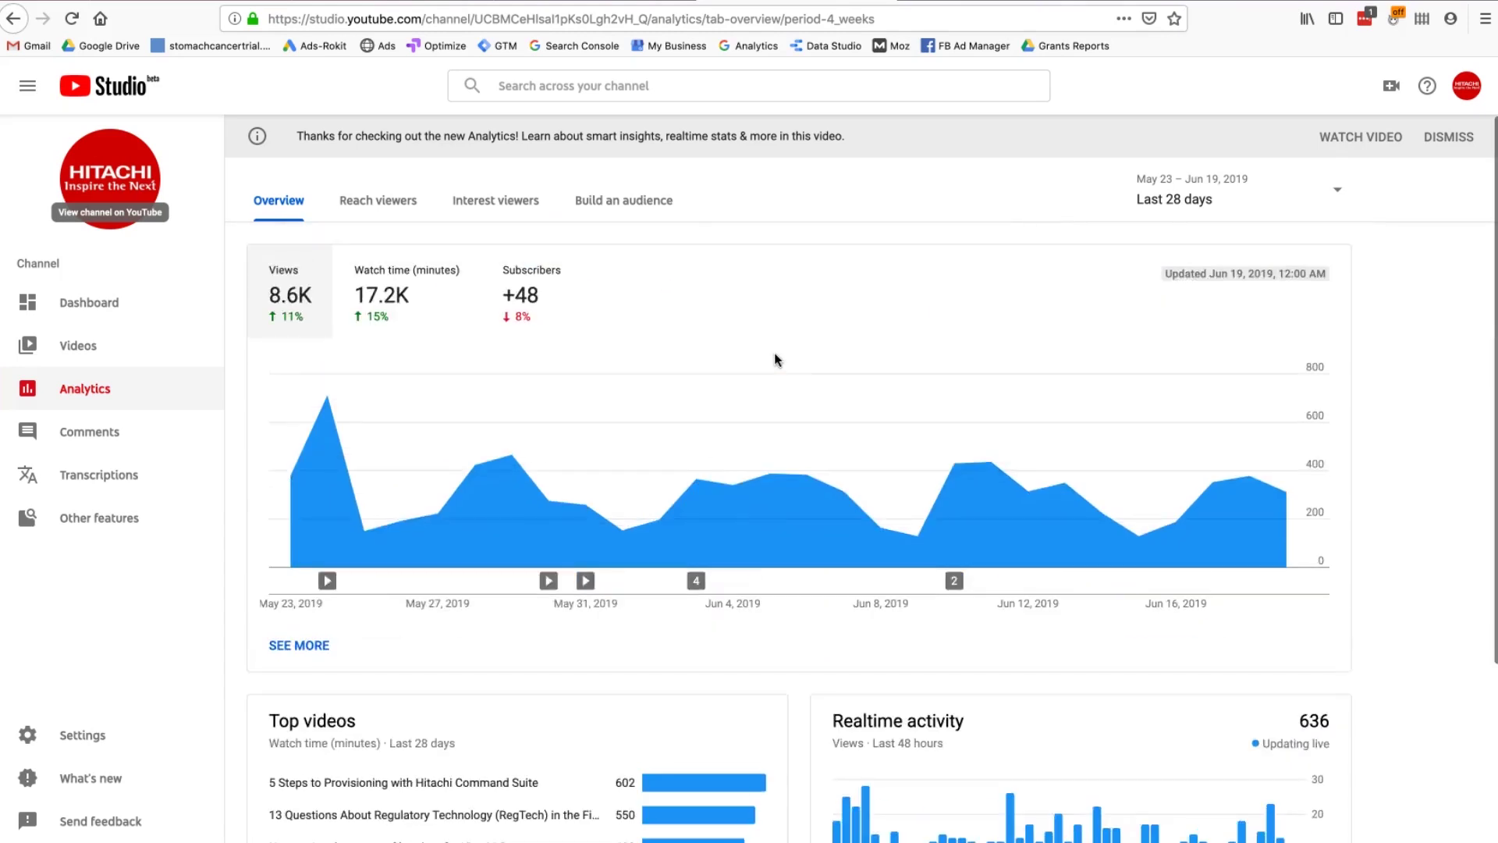
pyautogui.scroll(-1, 730, 379)
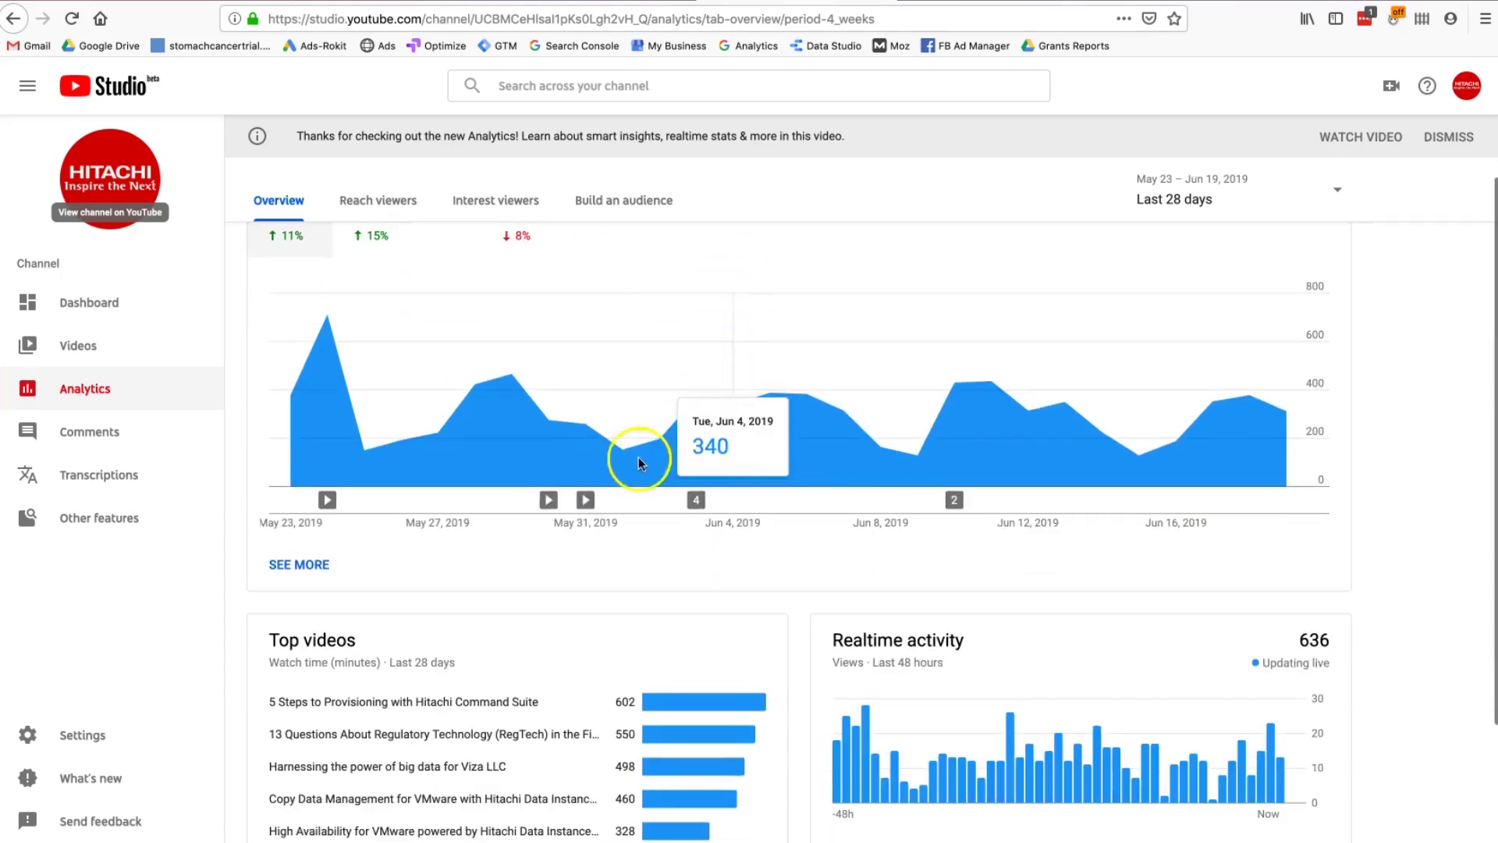
pyautogui.moveTo(548, 500)
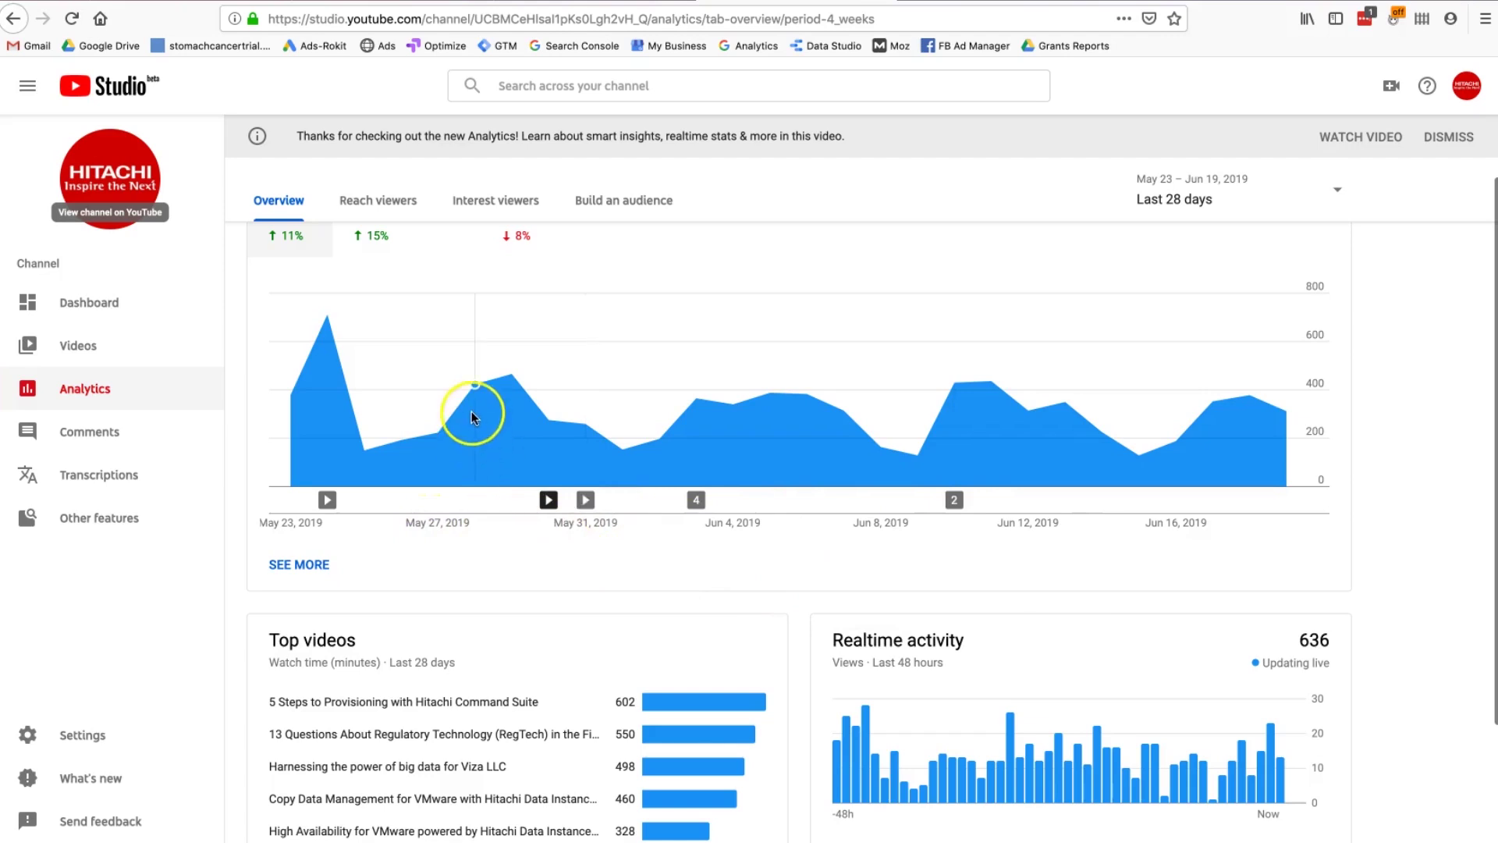
pyautogui.moveTo(471, 412)
pyautogui.scroll(1, 470, 412)
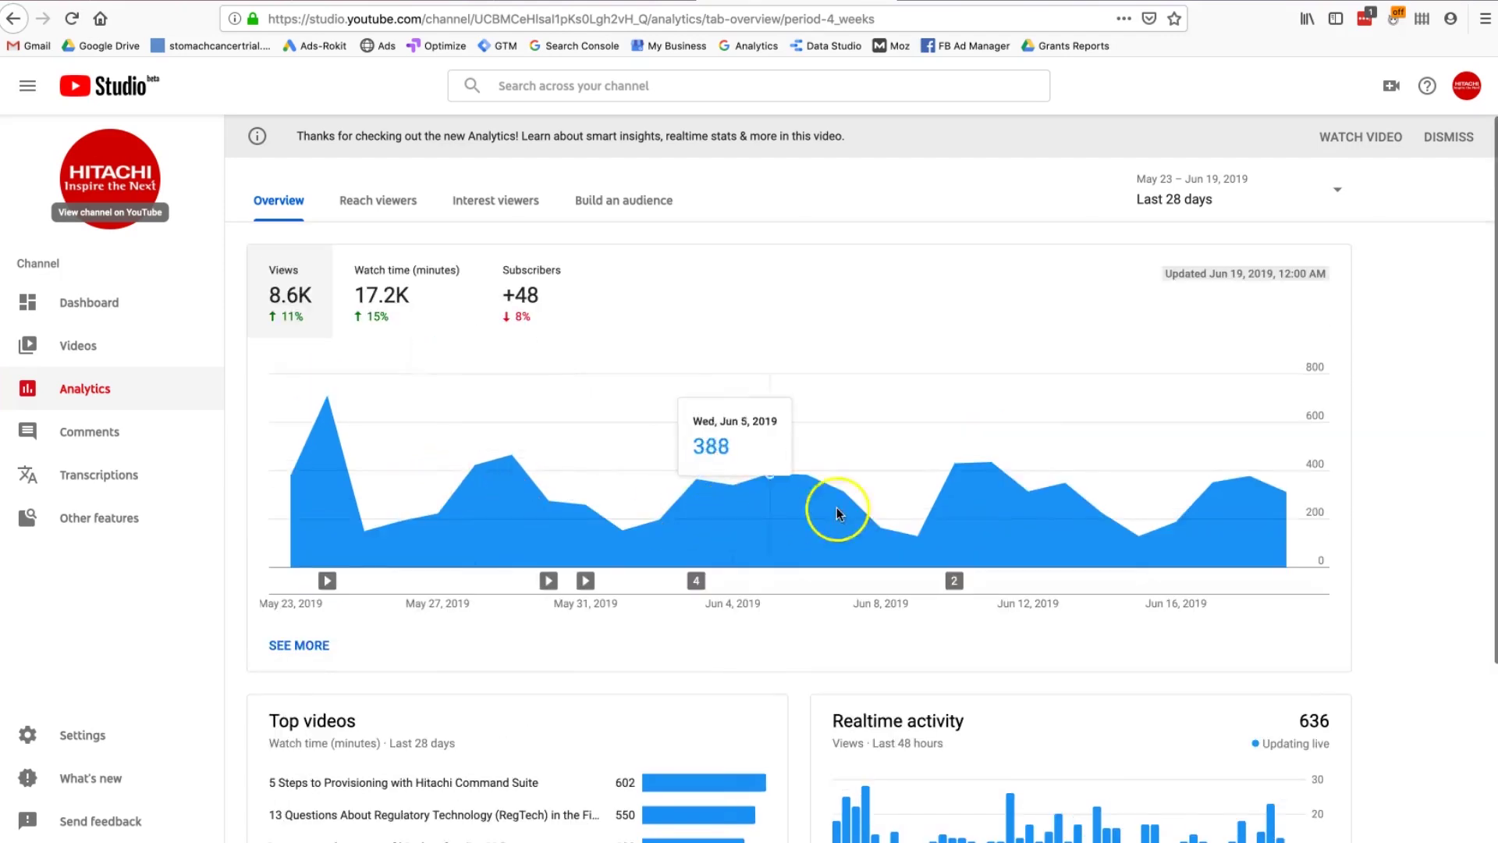
pyautogui.scroll(-4, 364, 414)
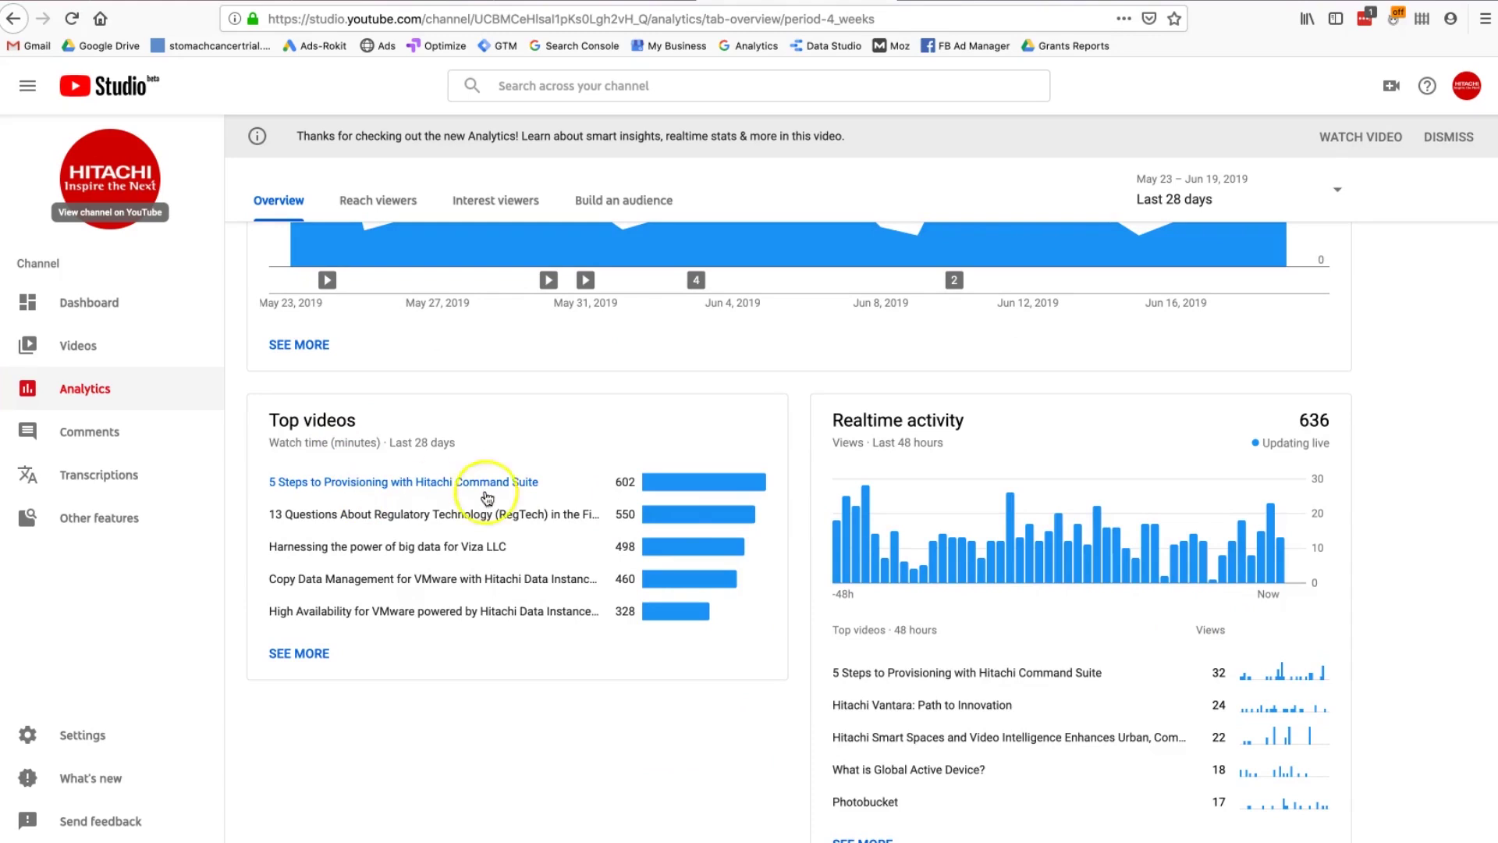
pyautogui.moveTo(316, 430)
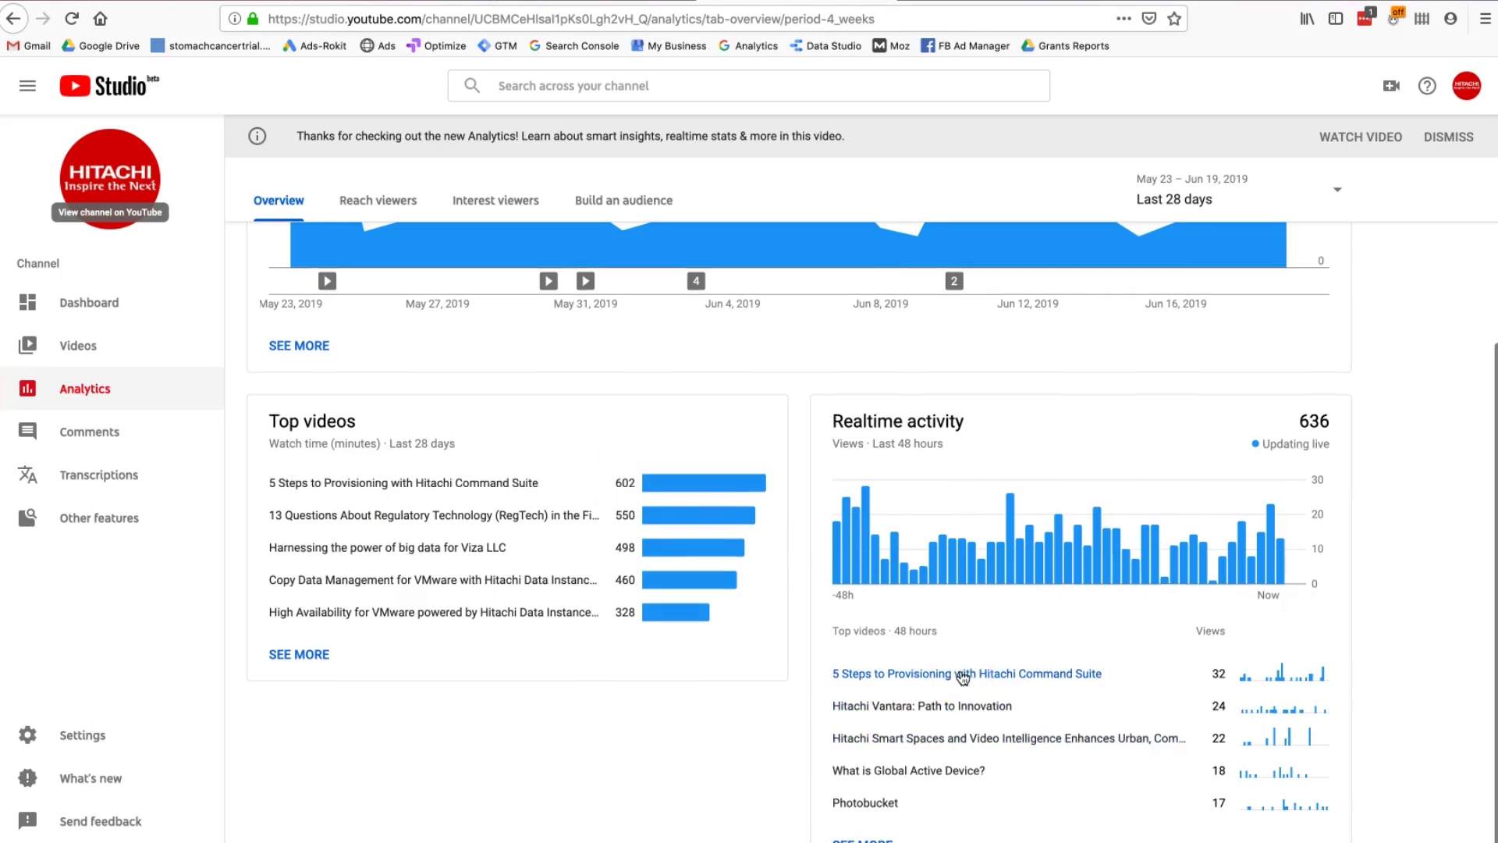
pyautogui.scroll(3, 963, 676)
pyautogui.scroll(2, 957, 679)
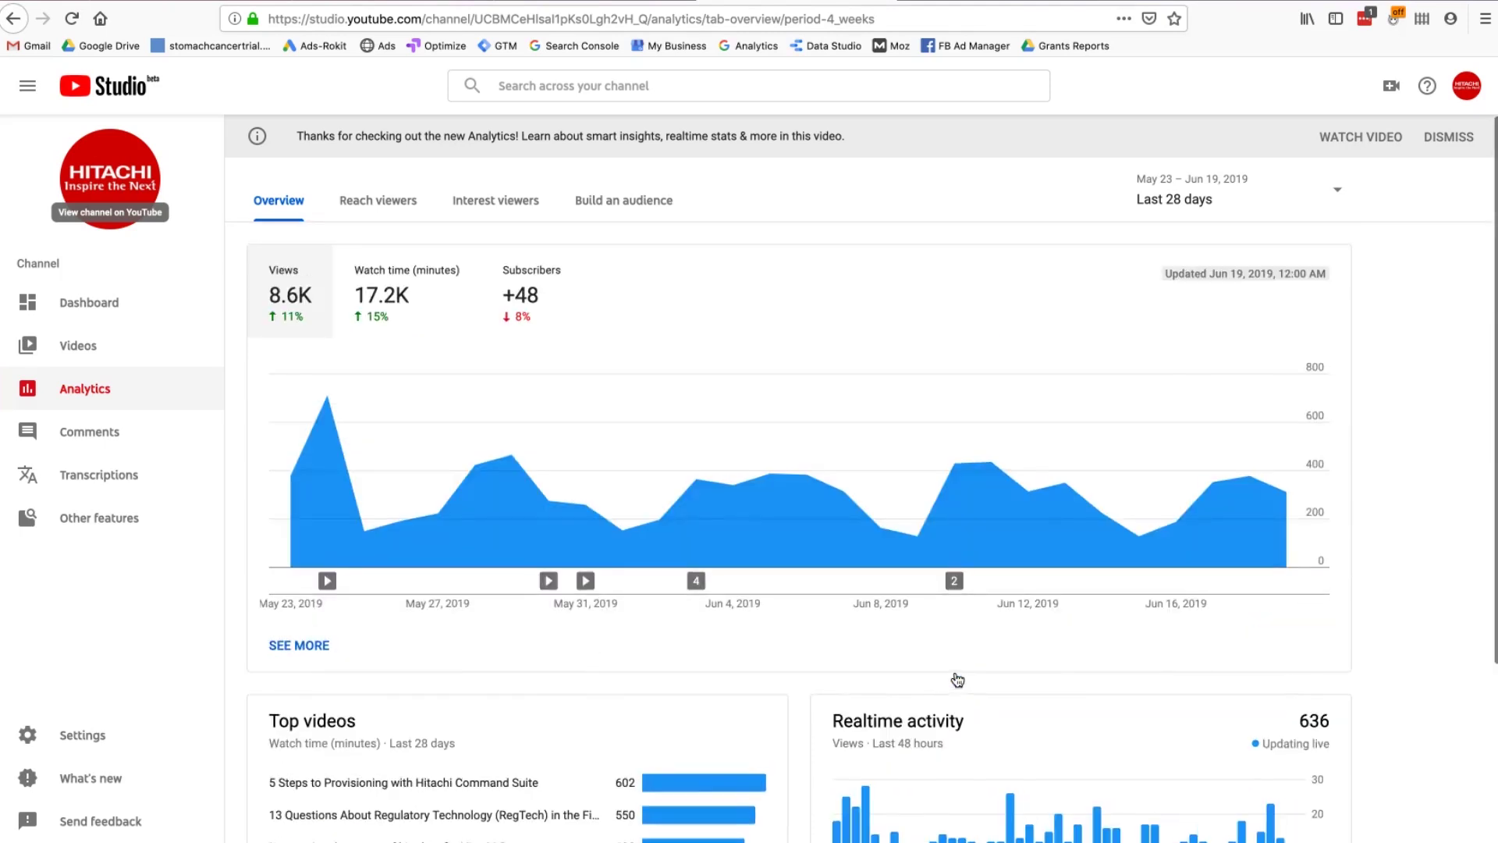
# Step: Open the Reach viewers report and look over its impressions and impressions click-through rate
pyautogui.click(390, 200)
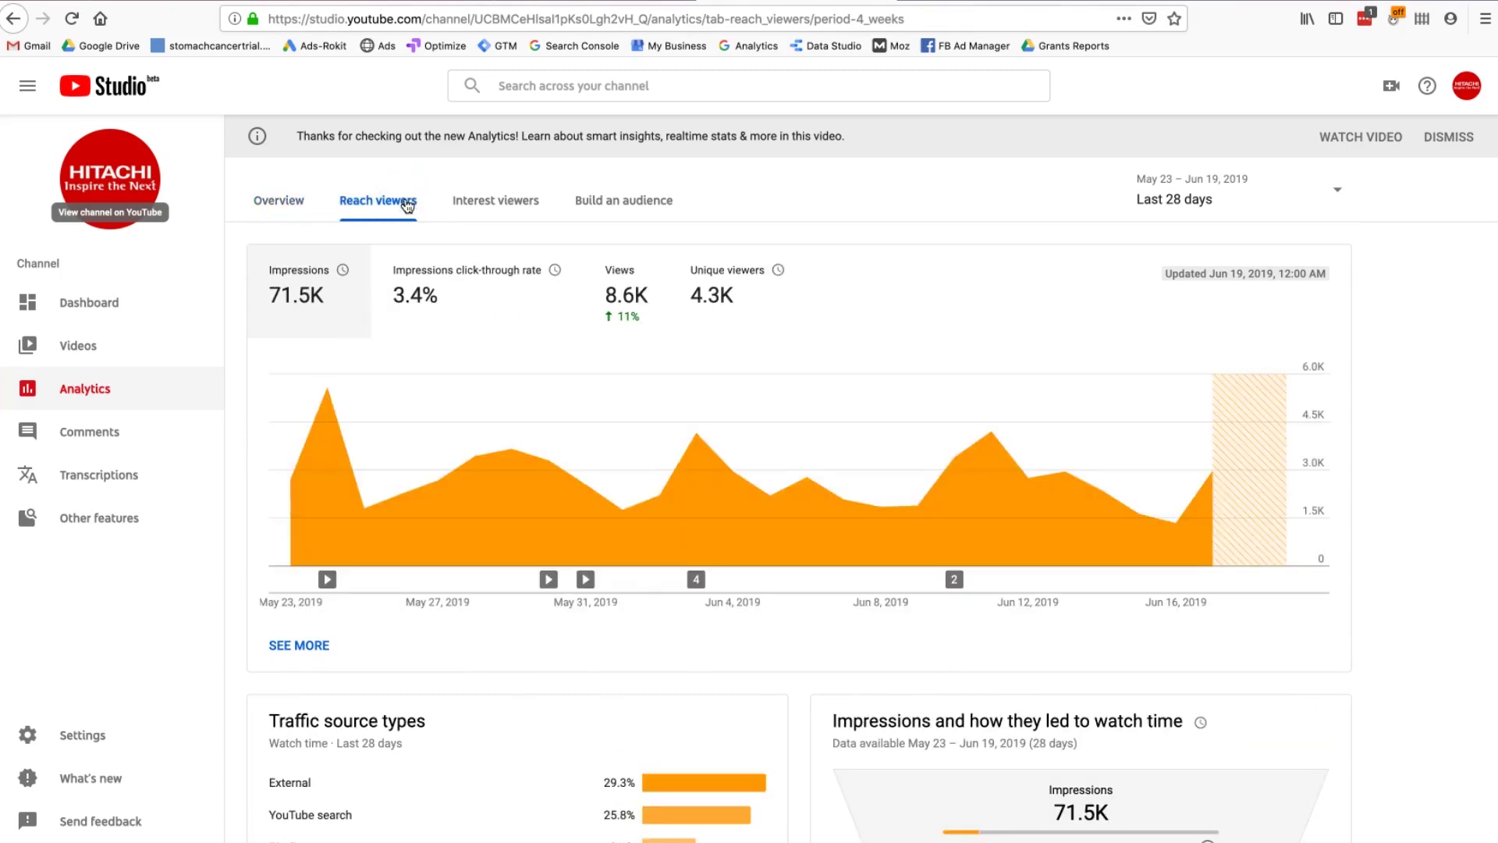
pyautogui.click(383, 206)
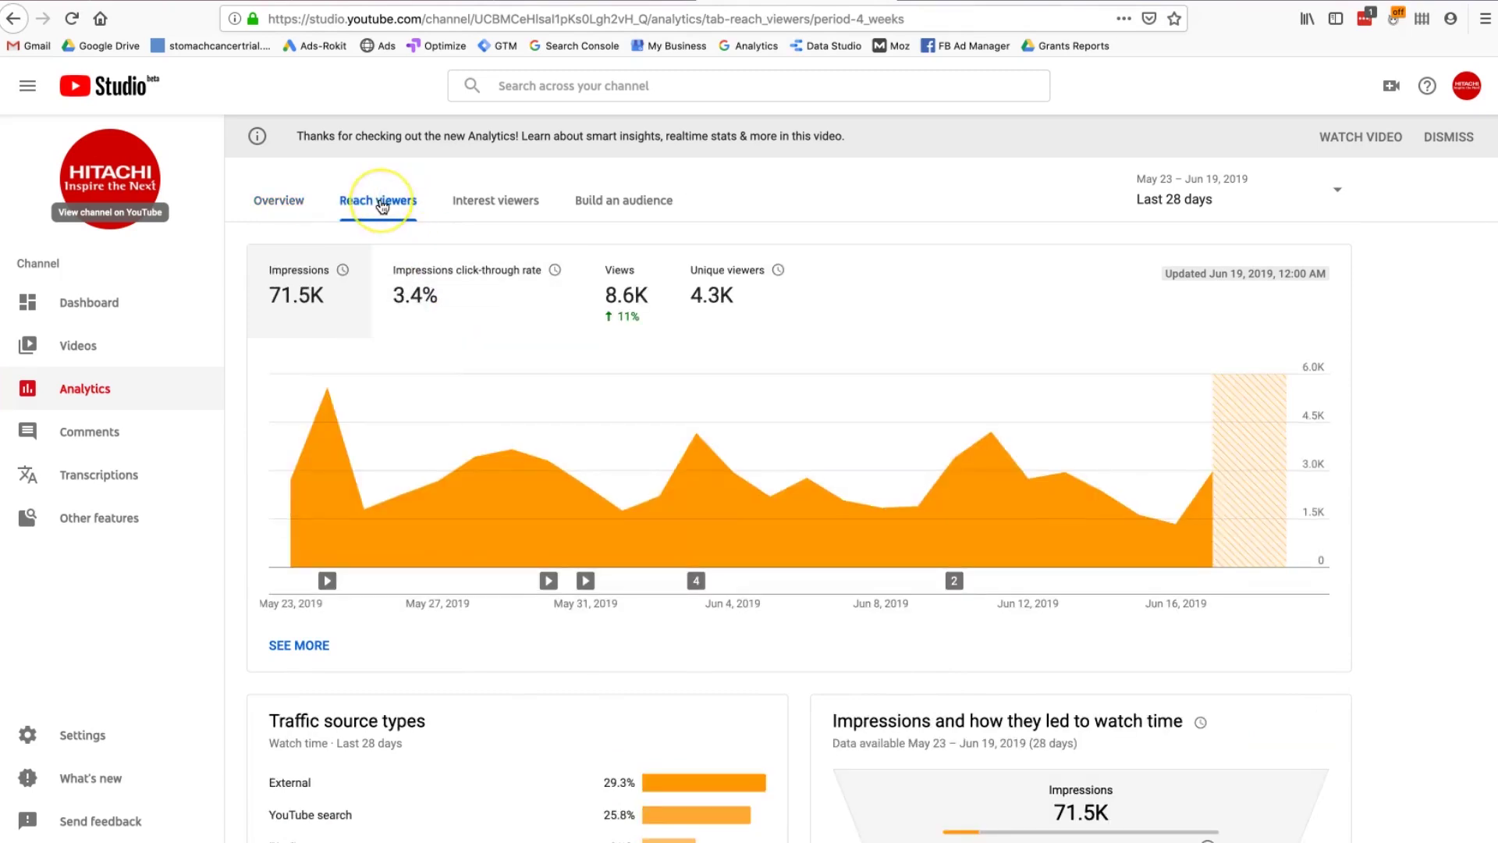
pyautogui.click(353, 326)
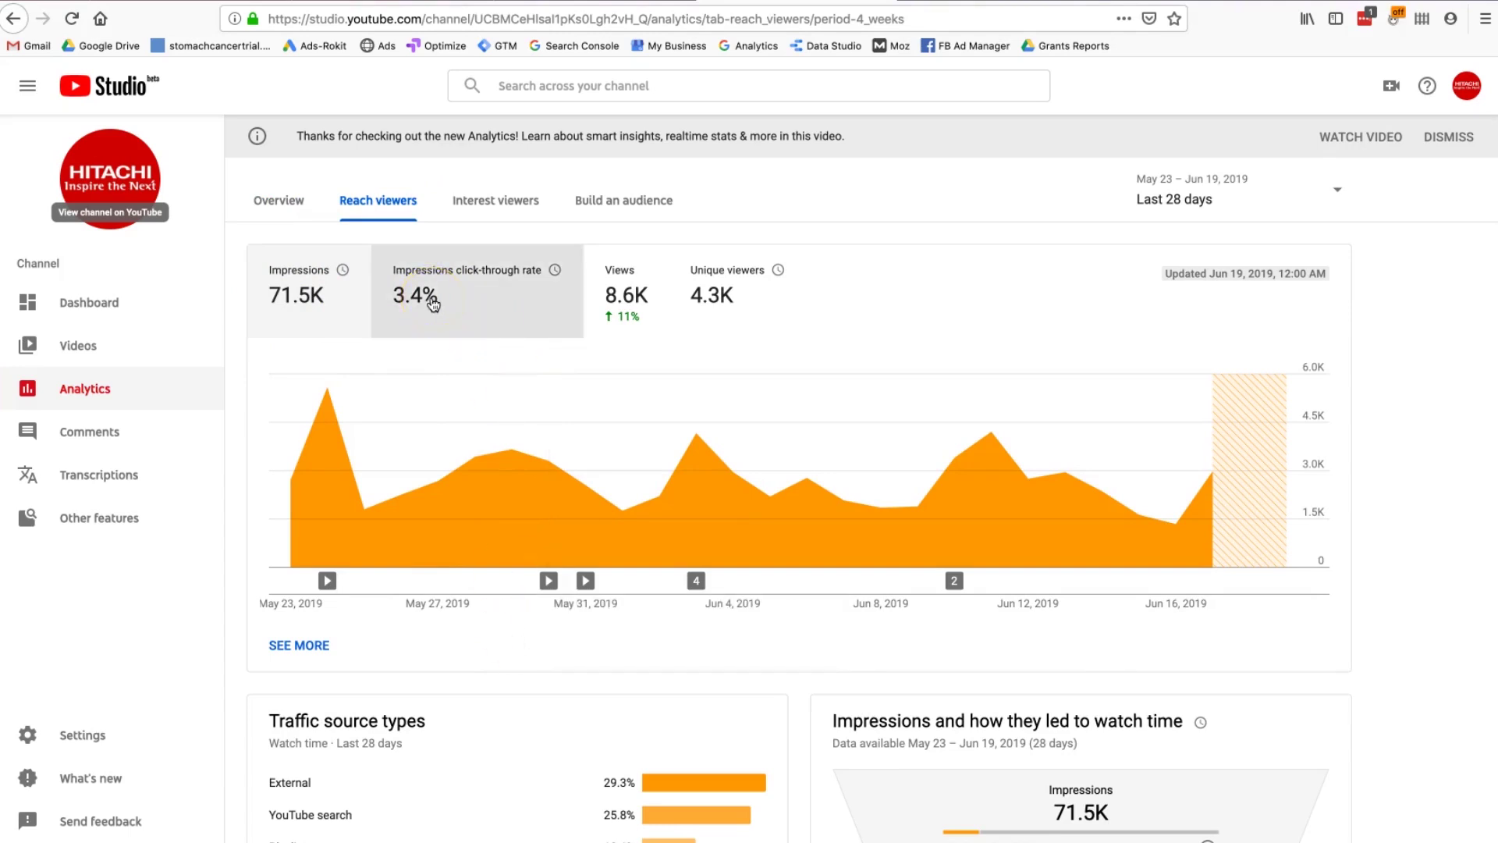
# Step: Look over the traffic source types, the impressions funnel and the External traffic sources in the Reach viewers report
pyautogui.scroll(-2, 434, 305)
pyautogui.scroll(-1, 348, 608)
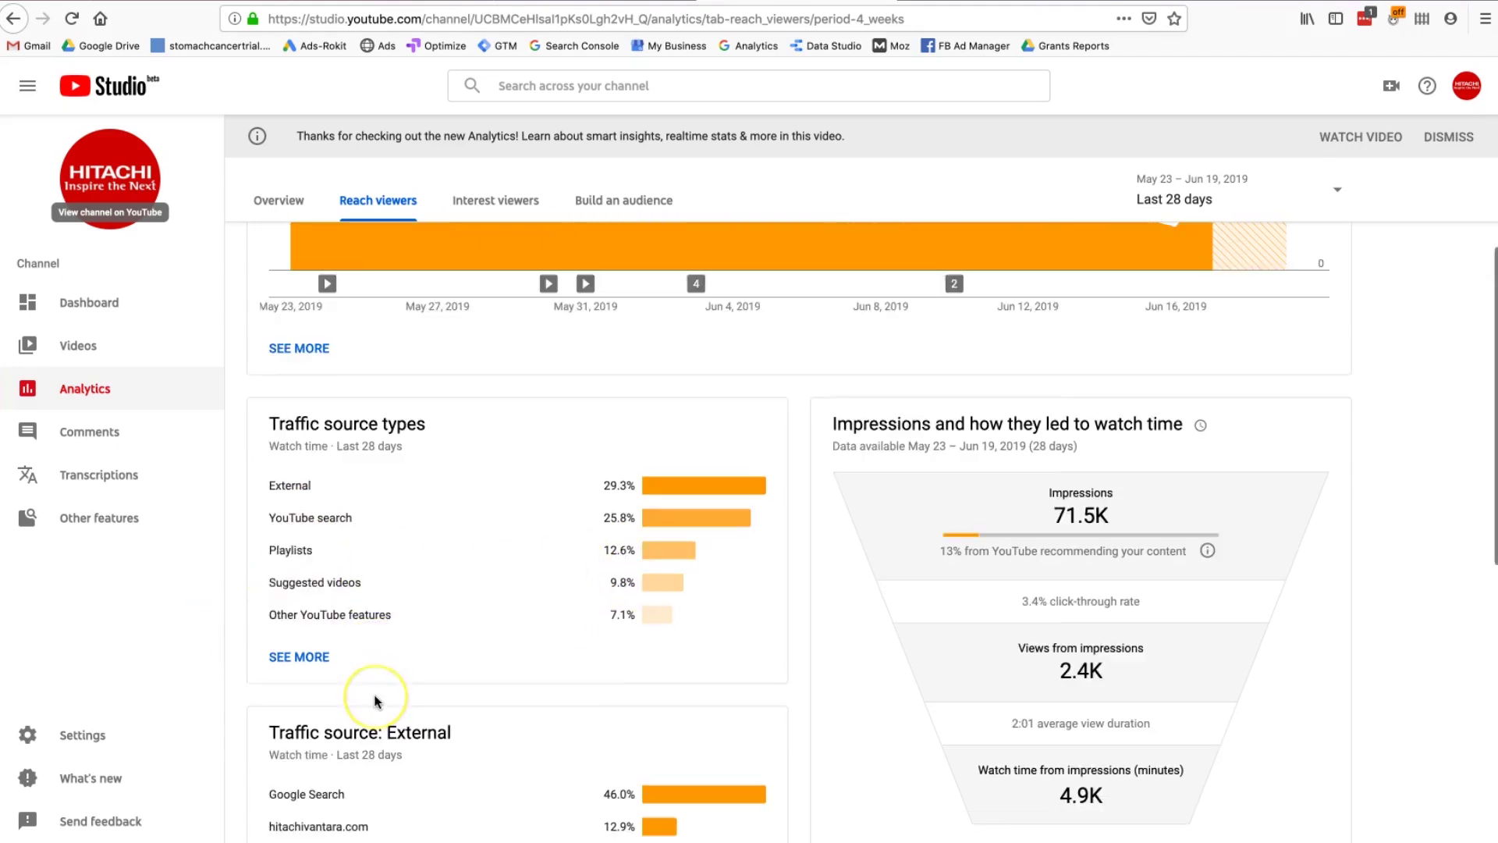
pyautogui.scroll(-3, 377, 686)
pyautogui.click(533, 587)
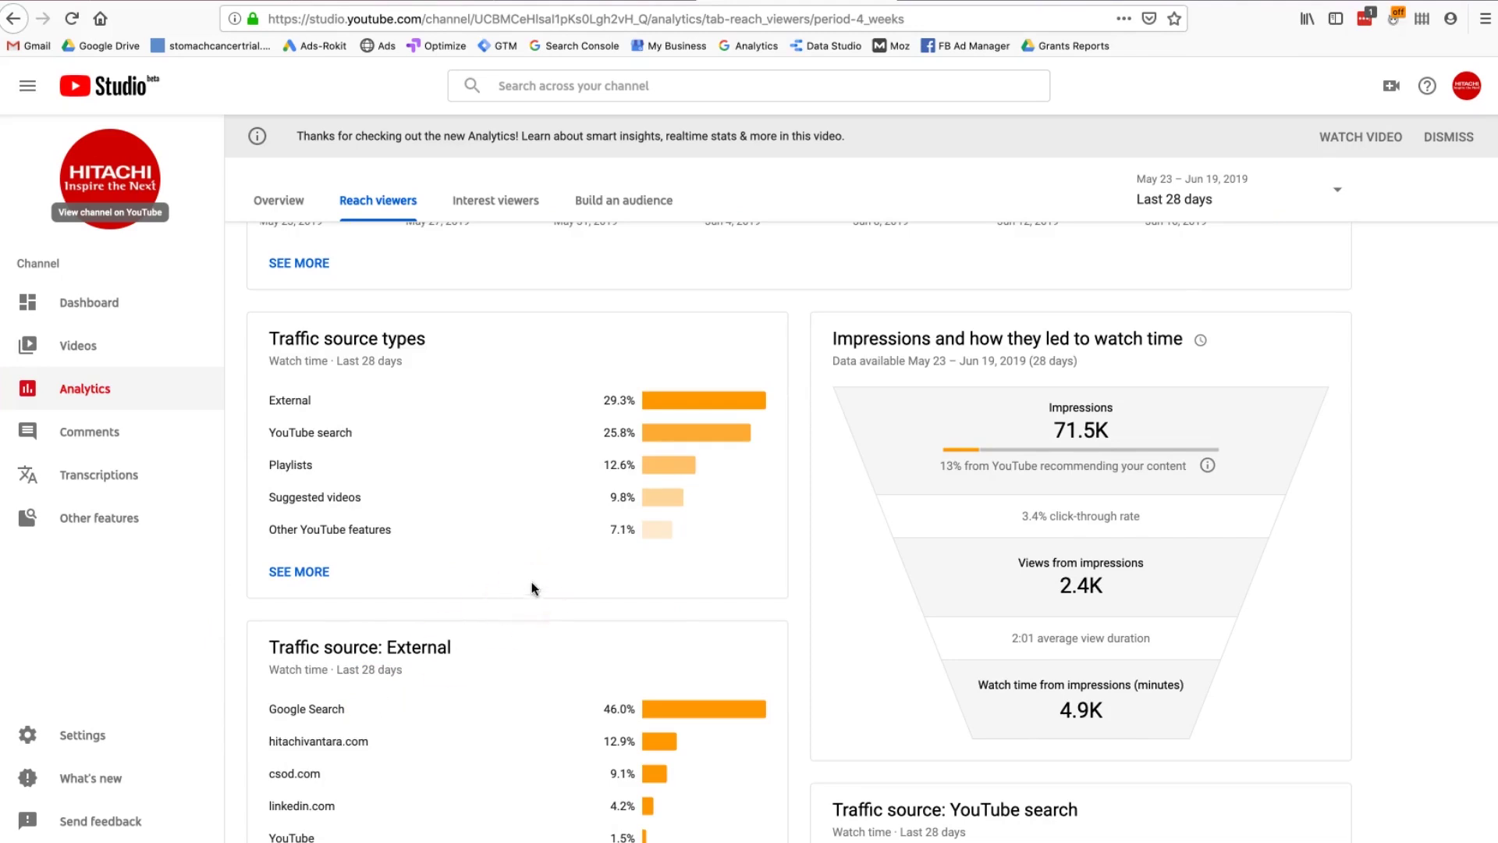
pyautogui.scroll(-2, 532, 589)
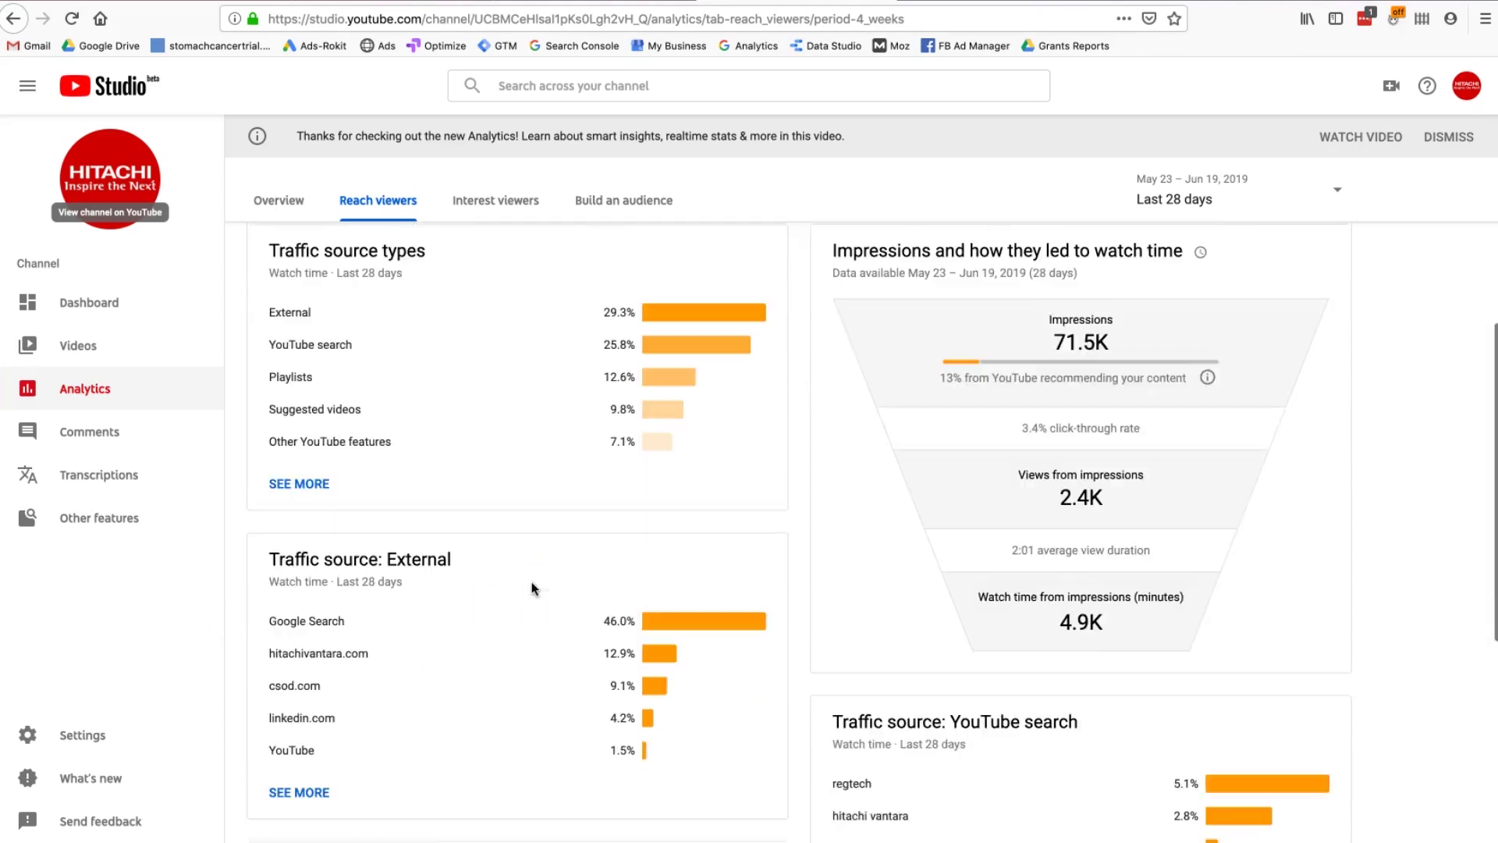
pyautogui.click(303, 544)
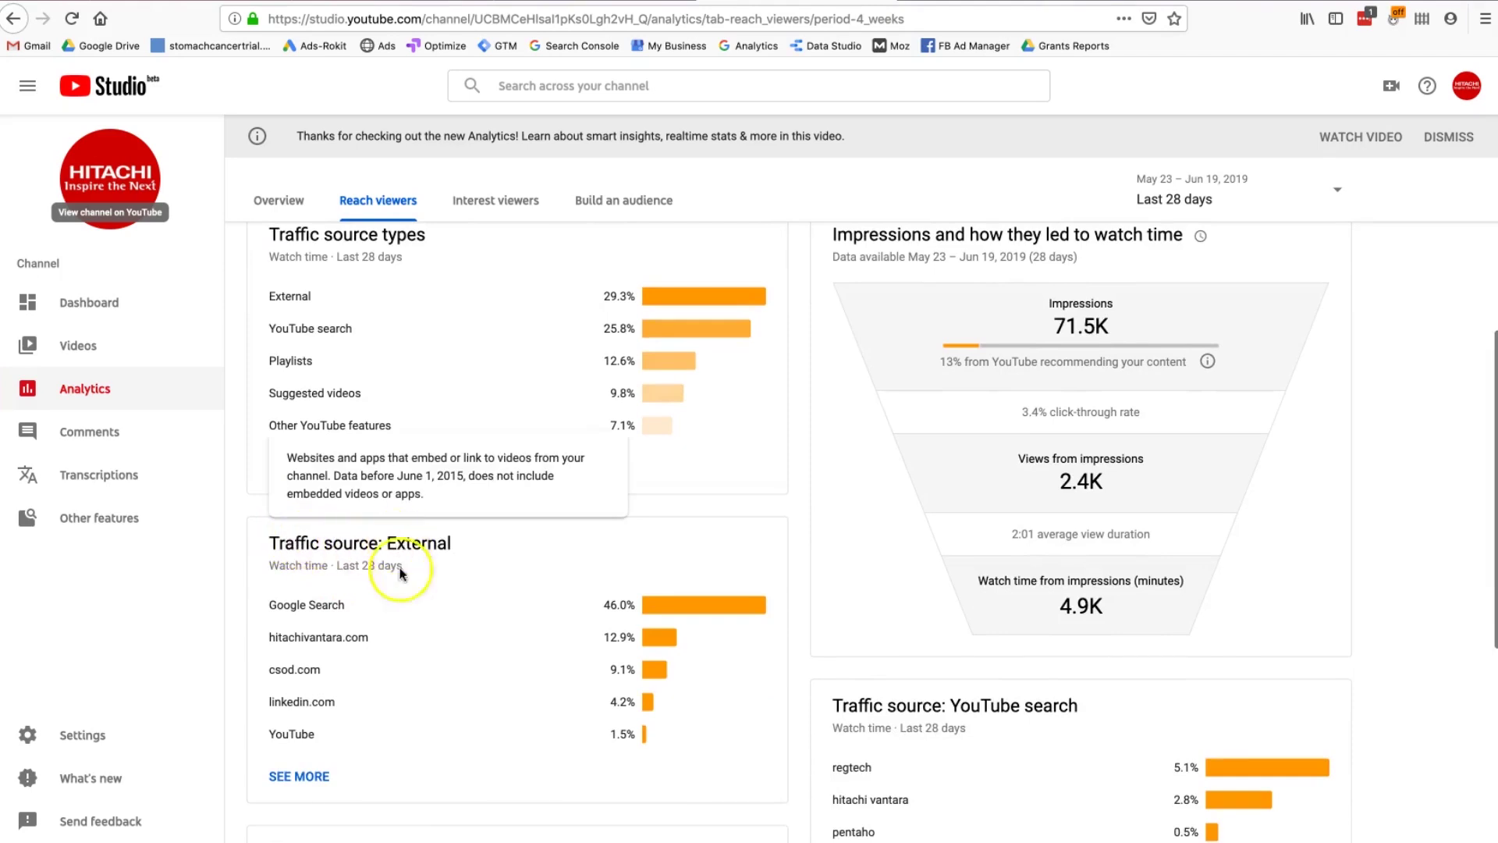
# Step: Review the channel's External, Suggested videos, YouTube search and Playlists traffic source cards for the last 28 days
pyautogui.click(321, 617)
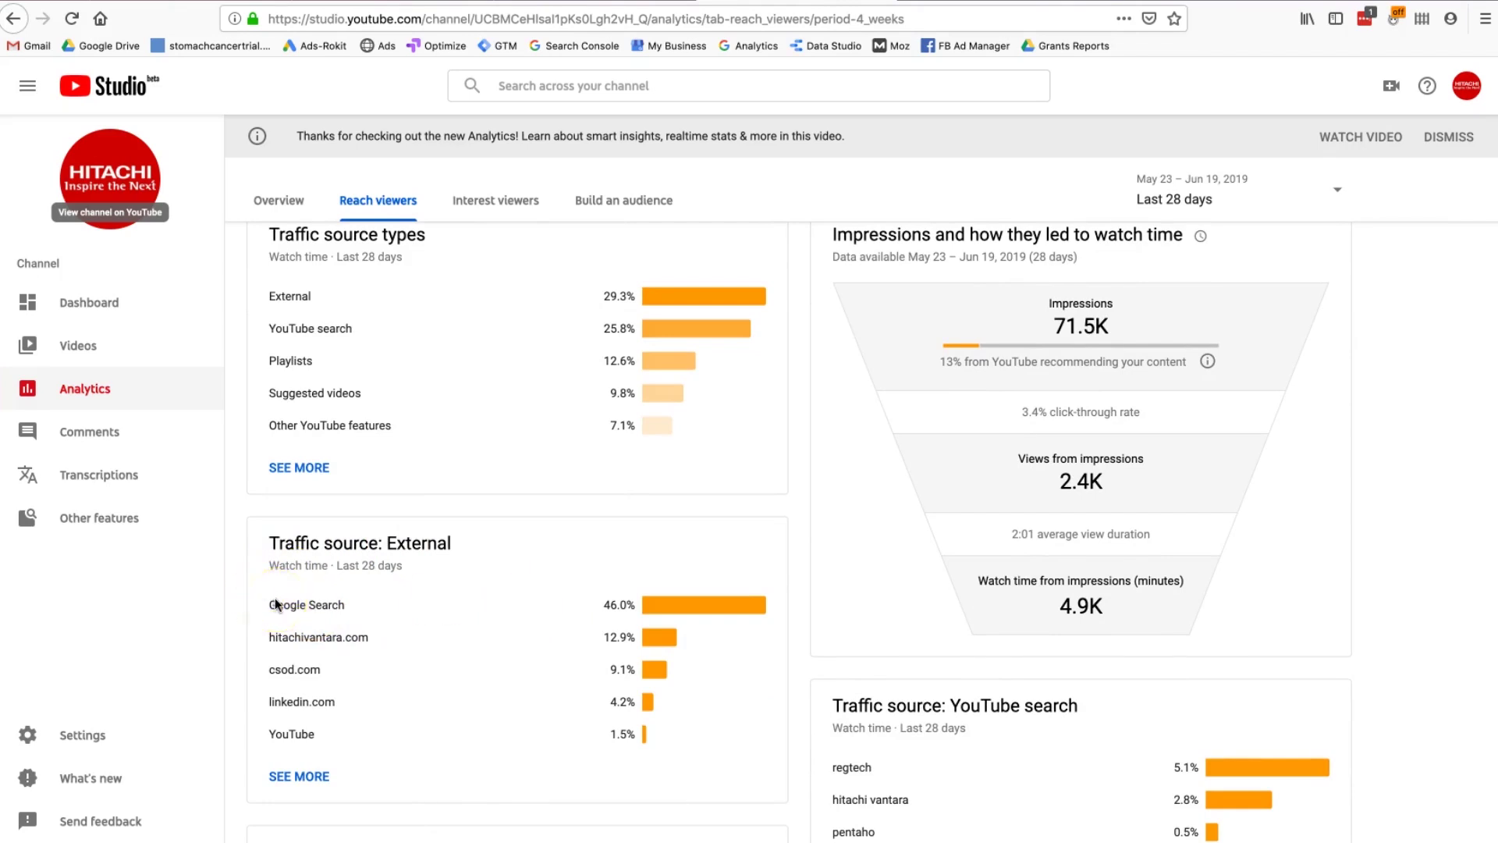
pyautogui.scroll(-5, 275, 597)
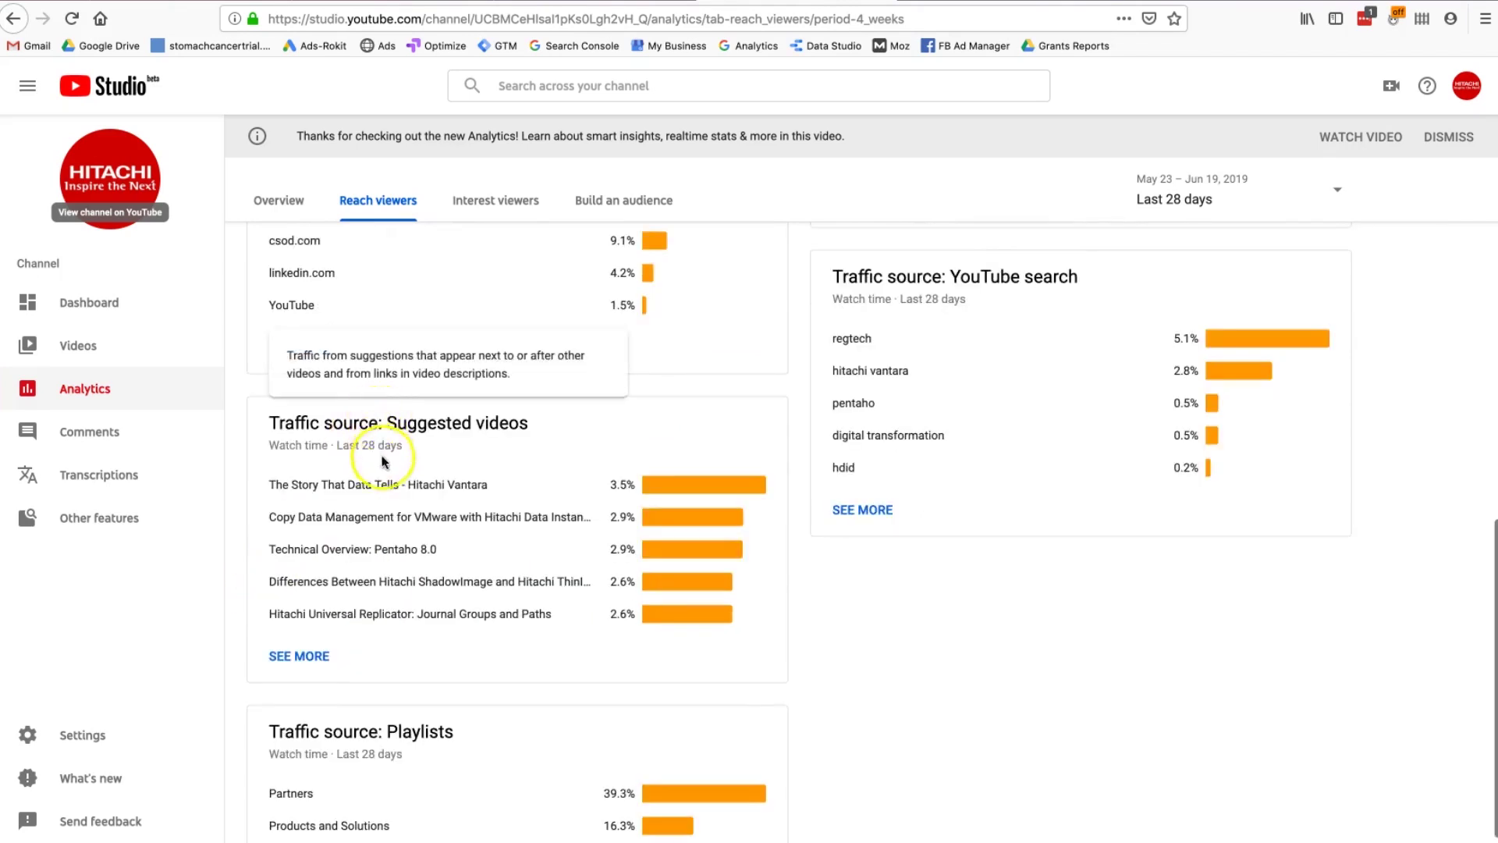
pyautogui.scroll(-2, 403, 535)
pyautogui.scroll(4, 403, 536)
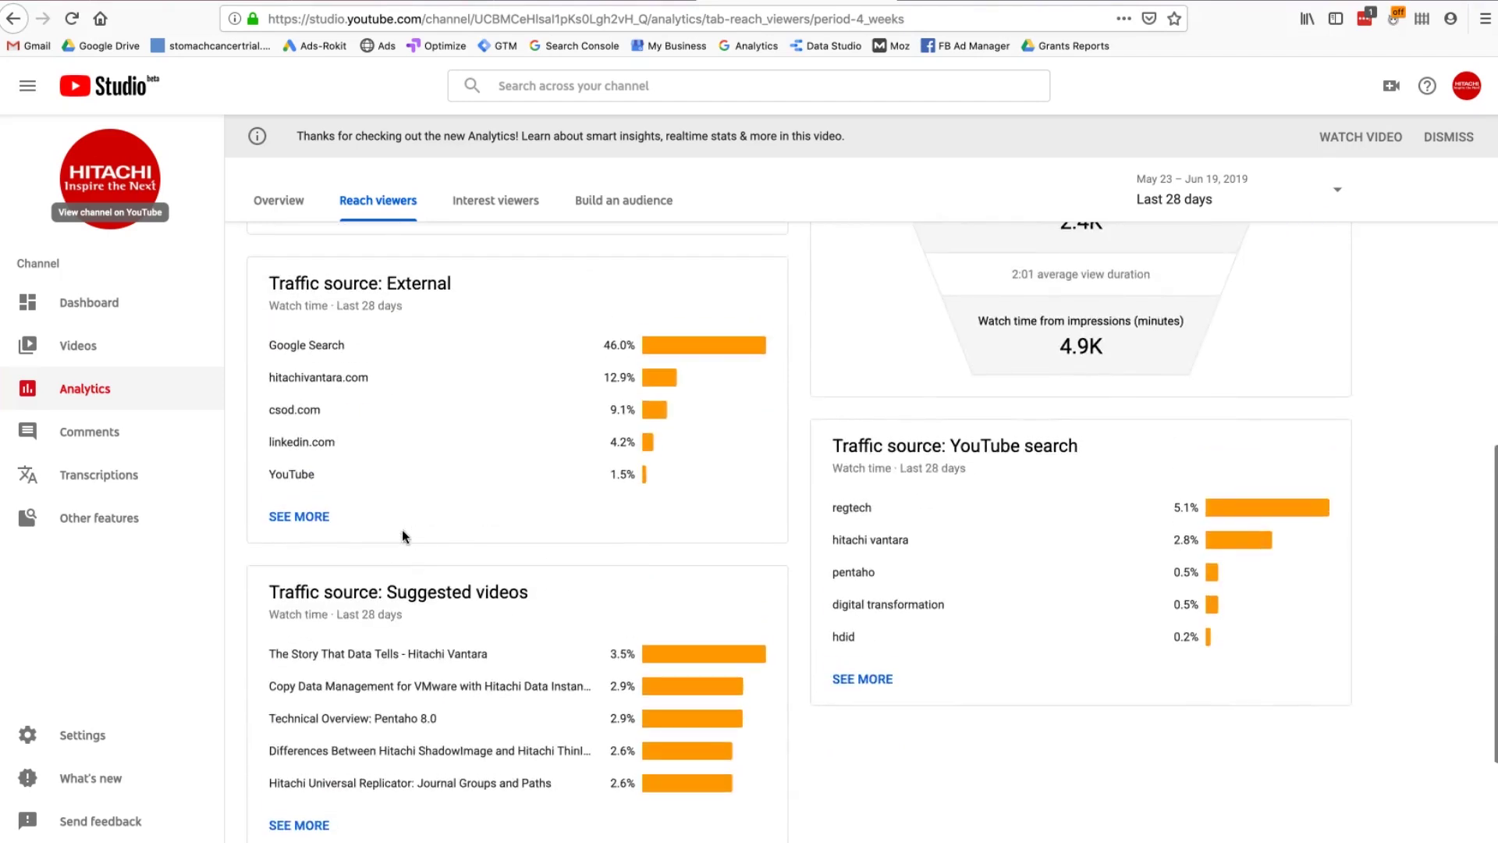
pyautogui.scroll(-1, 401, 530)
pyautogui.scroll(9, 401, 529)
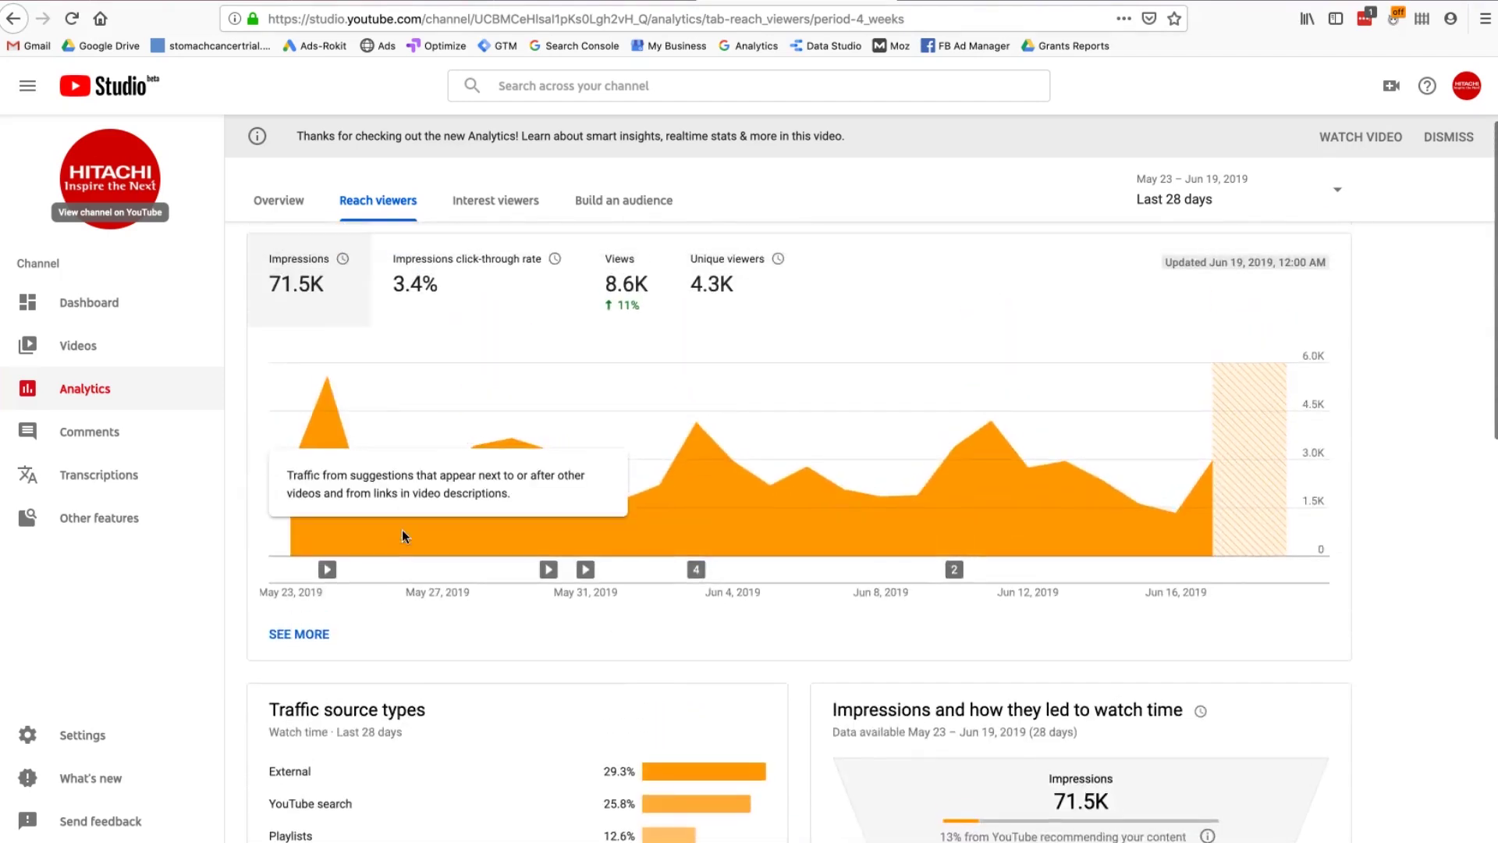
# Step: Check the video published on May 31 in the impressions chart and examine the funnel from impressions to watch time
pyautogui.moveTo(599, 597)
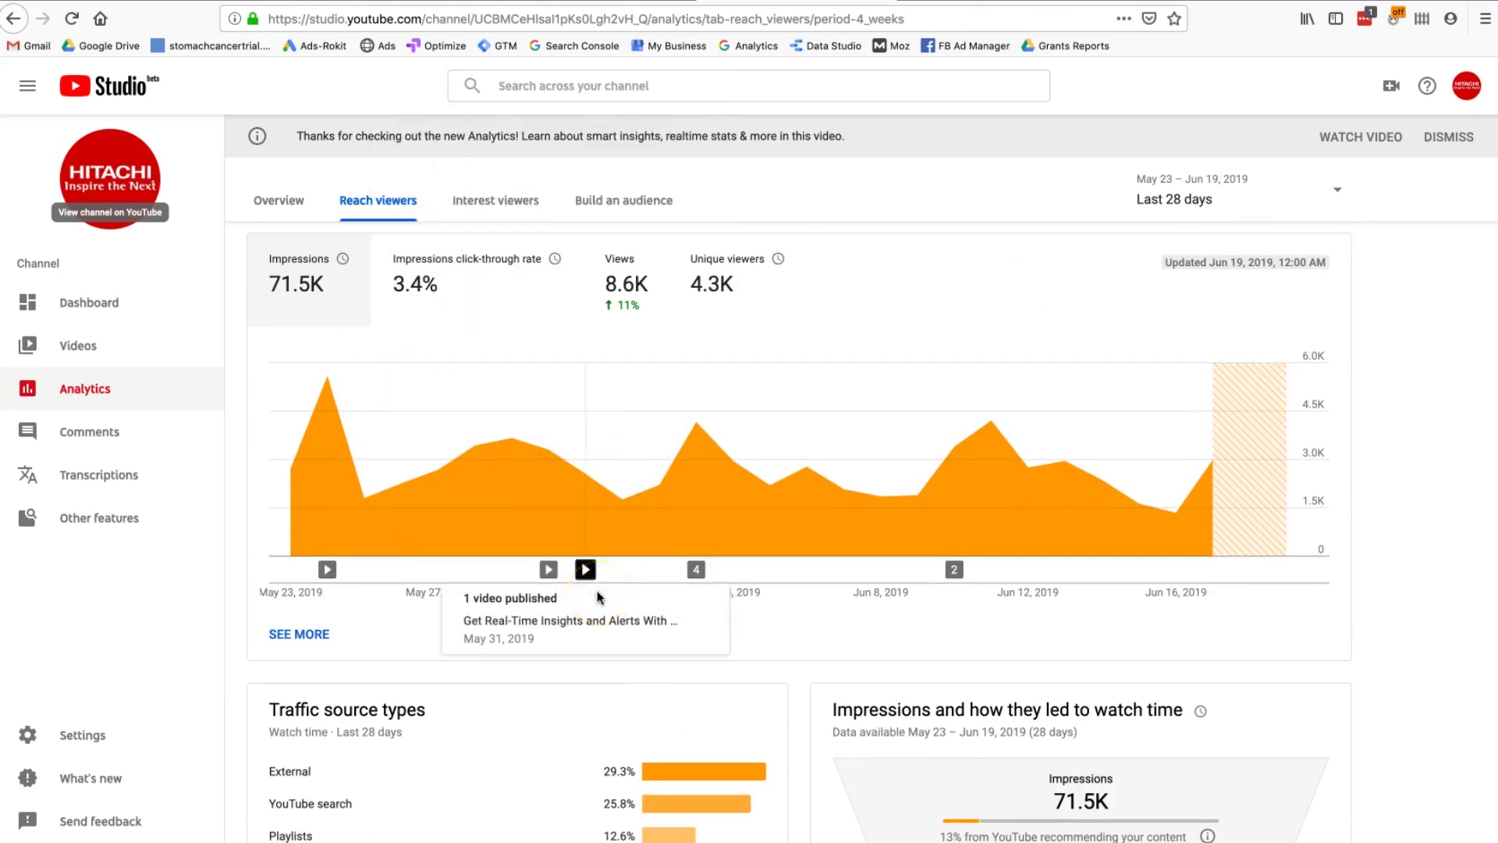
pyautogui.scroll(-5, 620, 693)
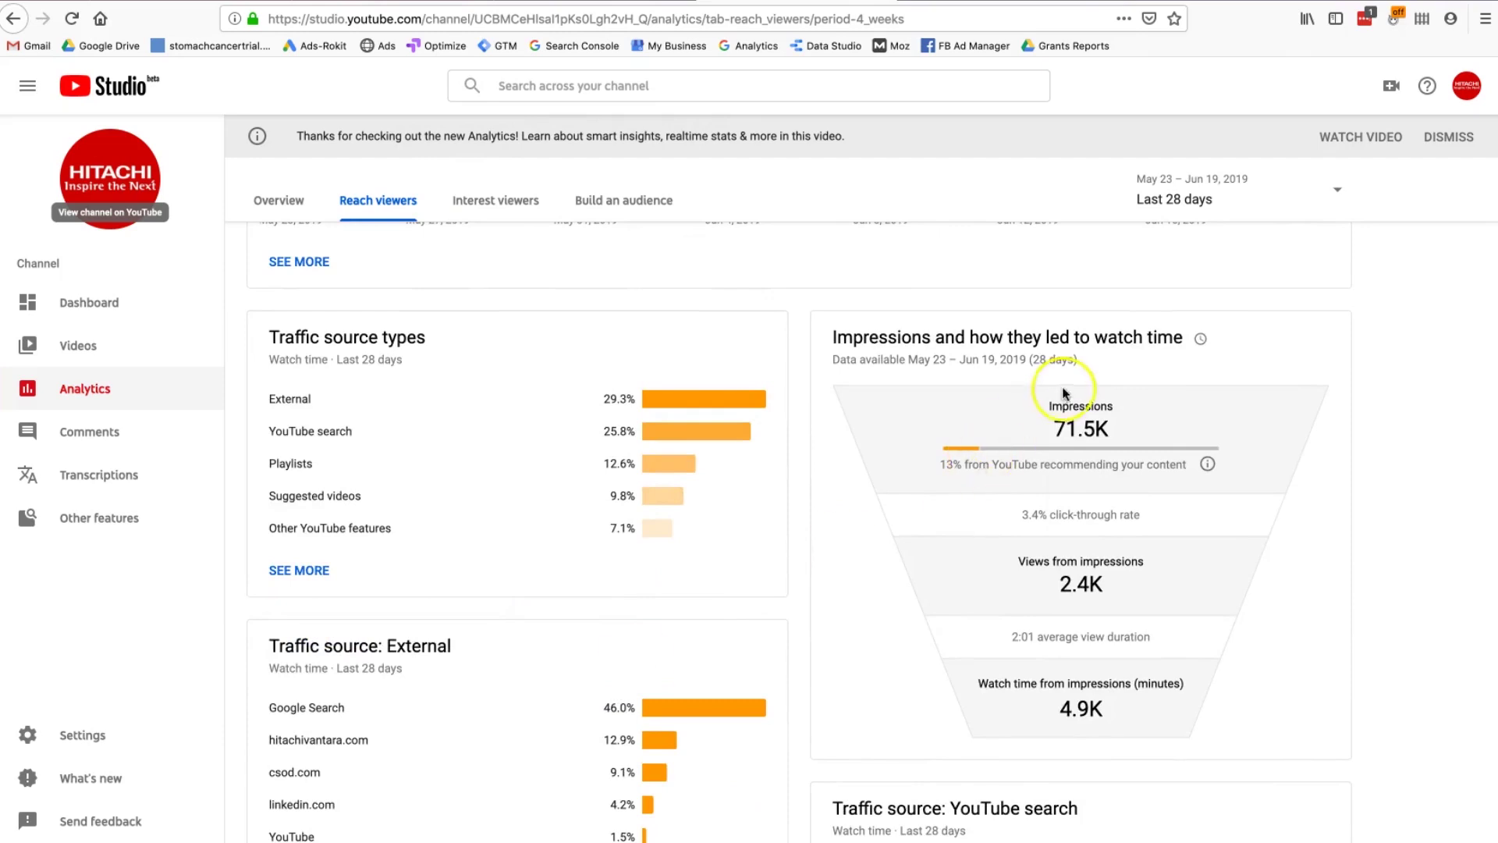
pyautogui.moveTo(1072, 412)
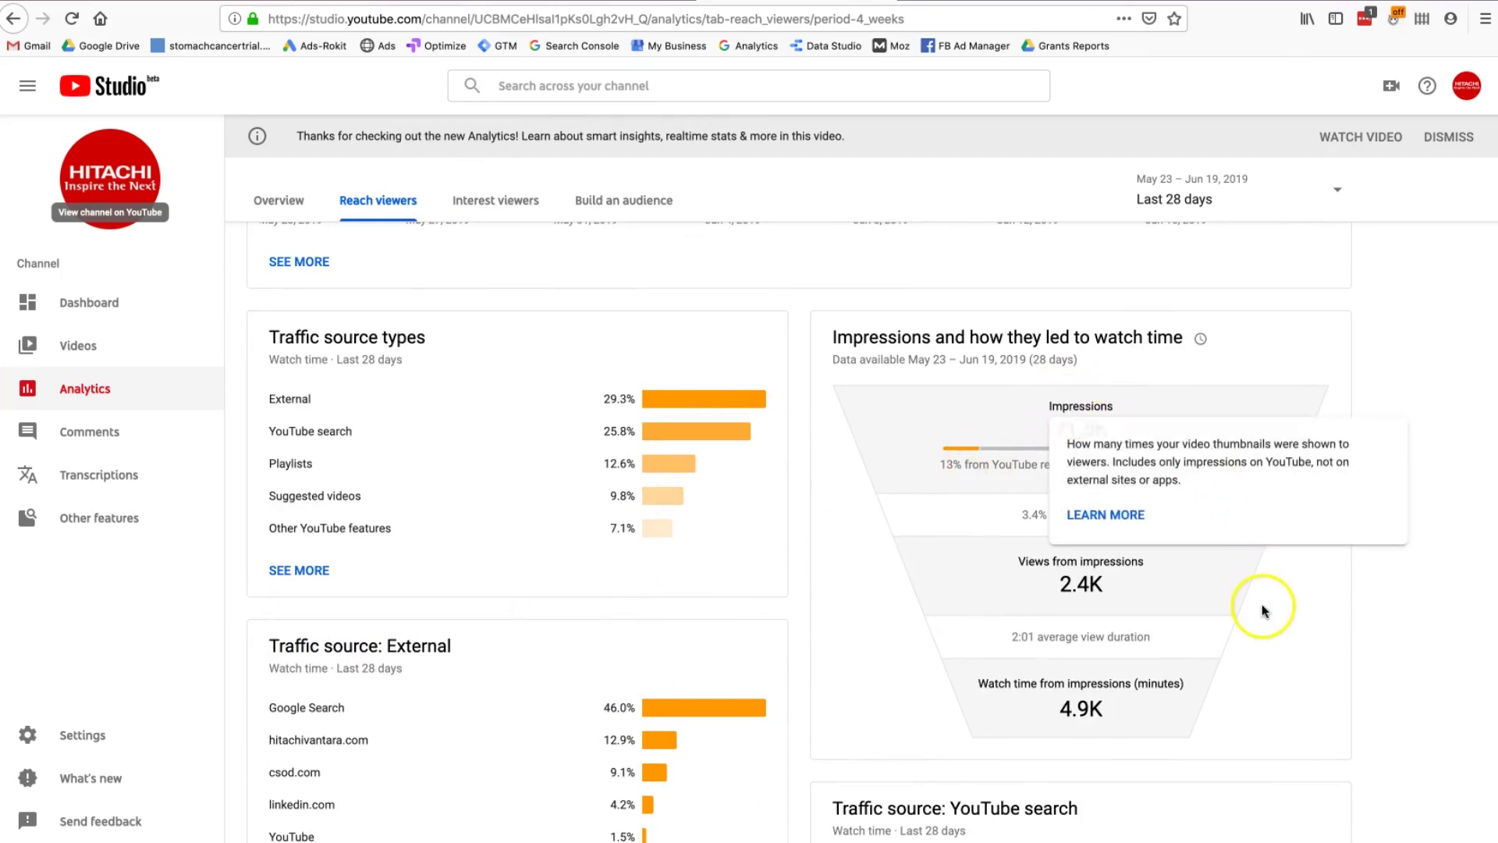
pyautogui.scroll(-1, 1140, 694)
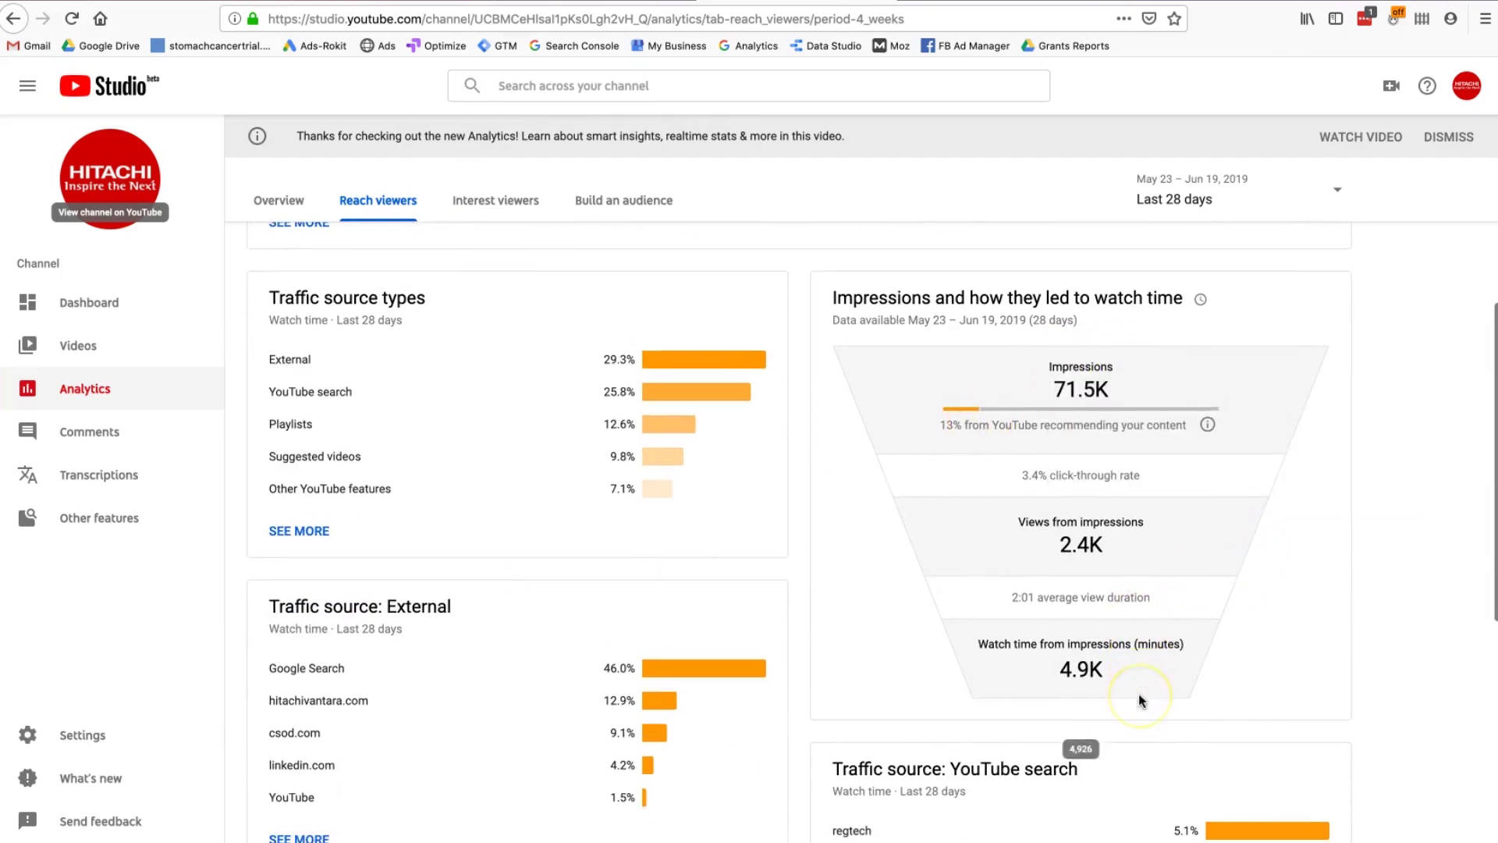
pyautogui.click(379, 201)
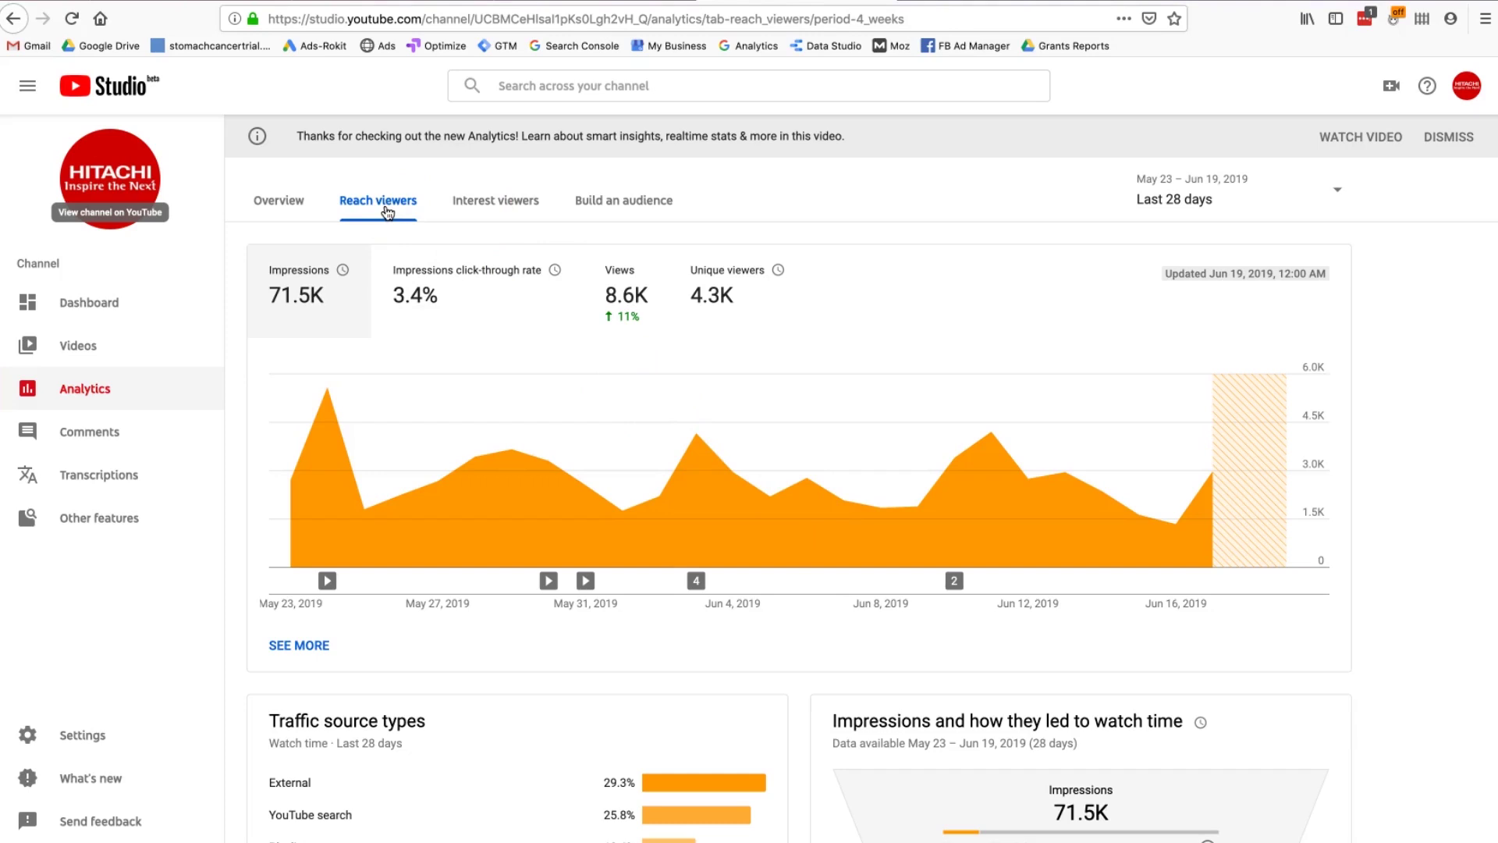
# Step: Show the Interest viewers report and examine its watch time, top videos, top playlists and end screen data
pyautogui.click(486, 209)
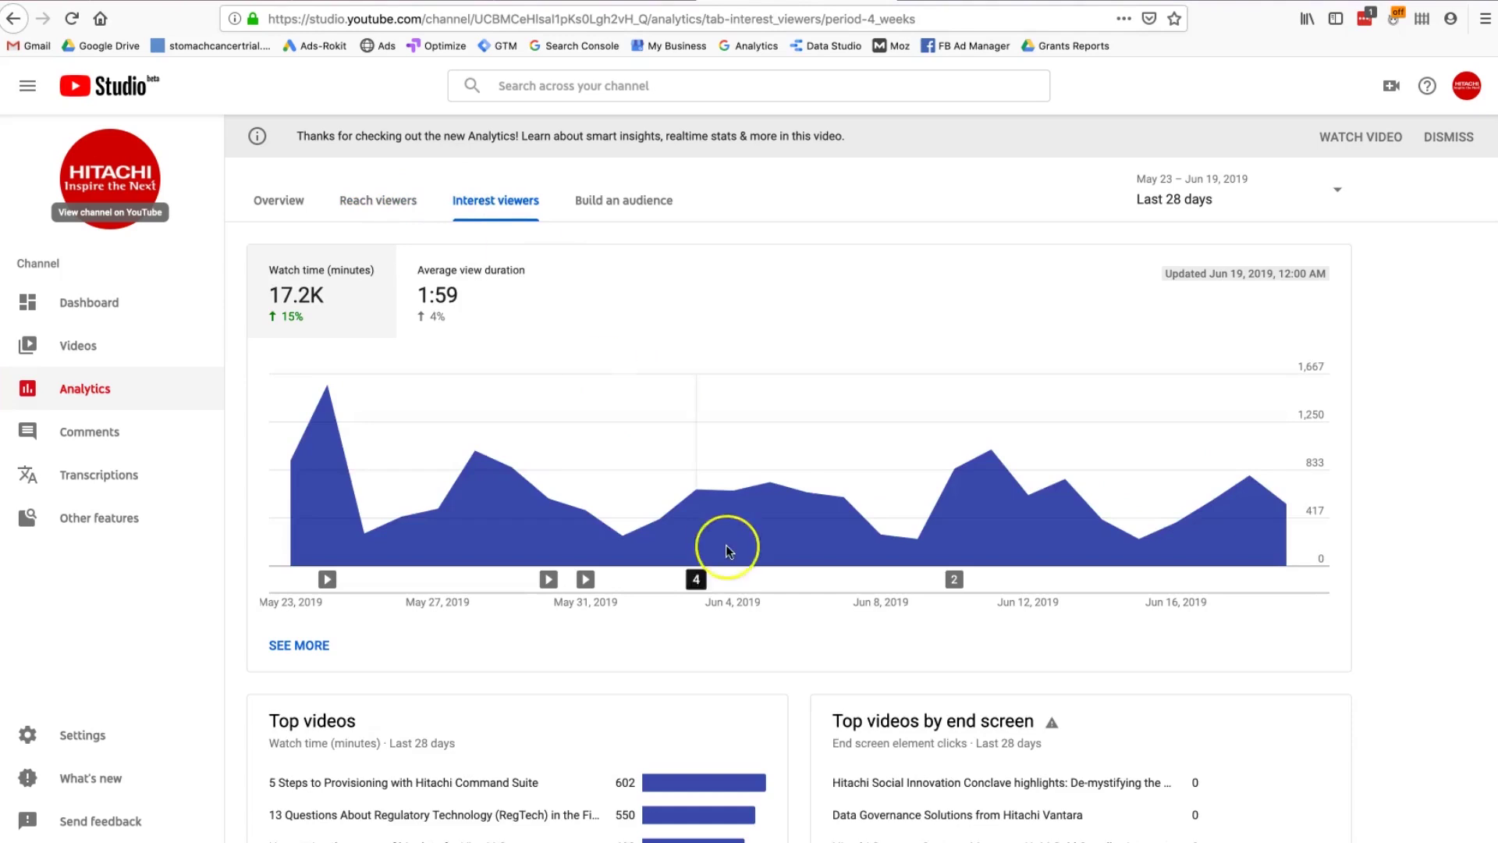
pyautogui.scroll(-3, 727, 544)
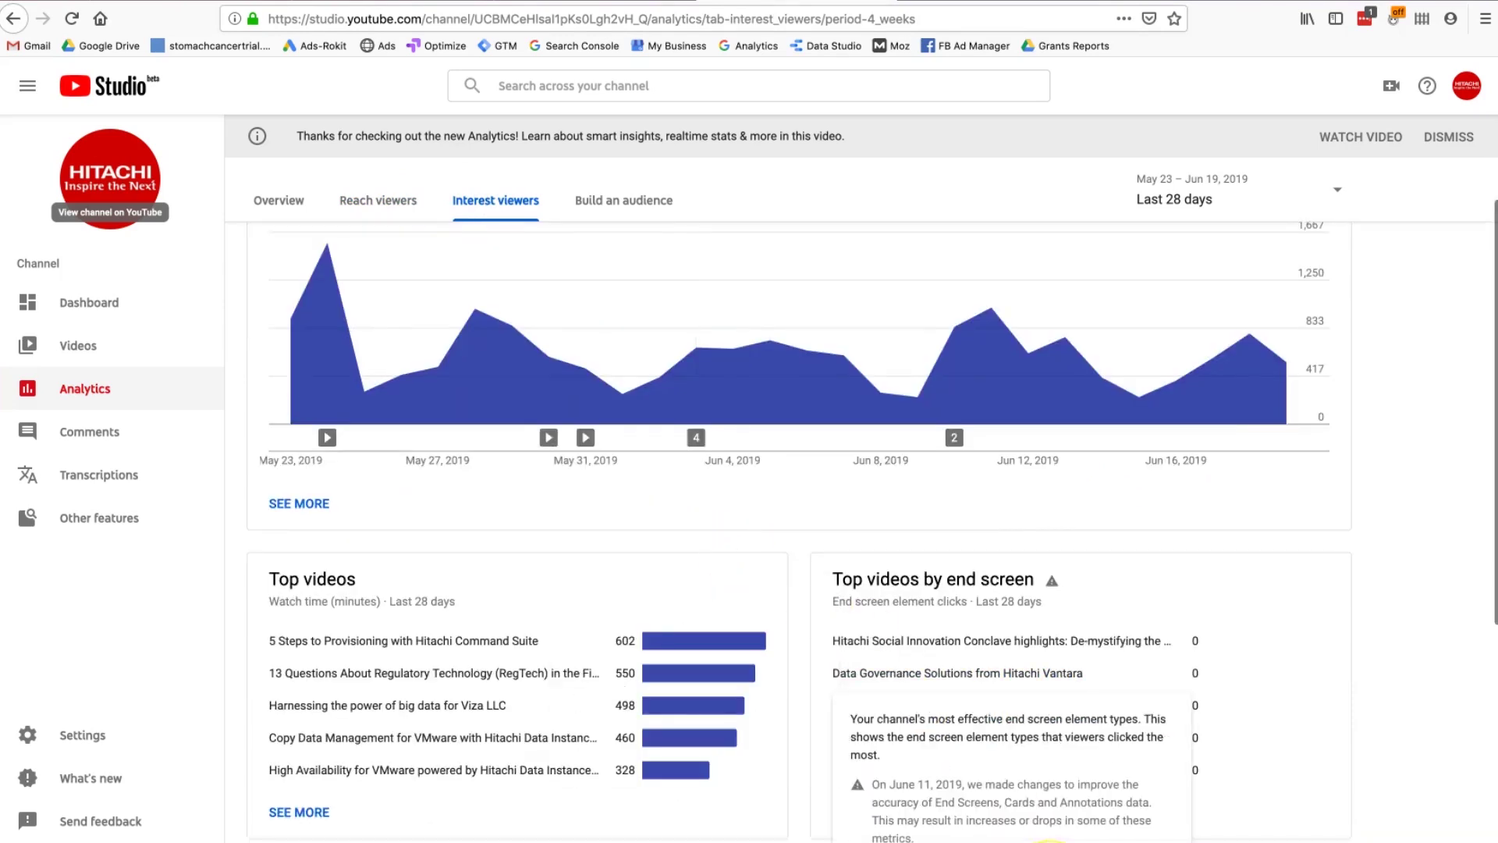
pyautogui.scroll(-4, 1014, 780)
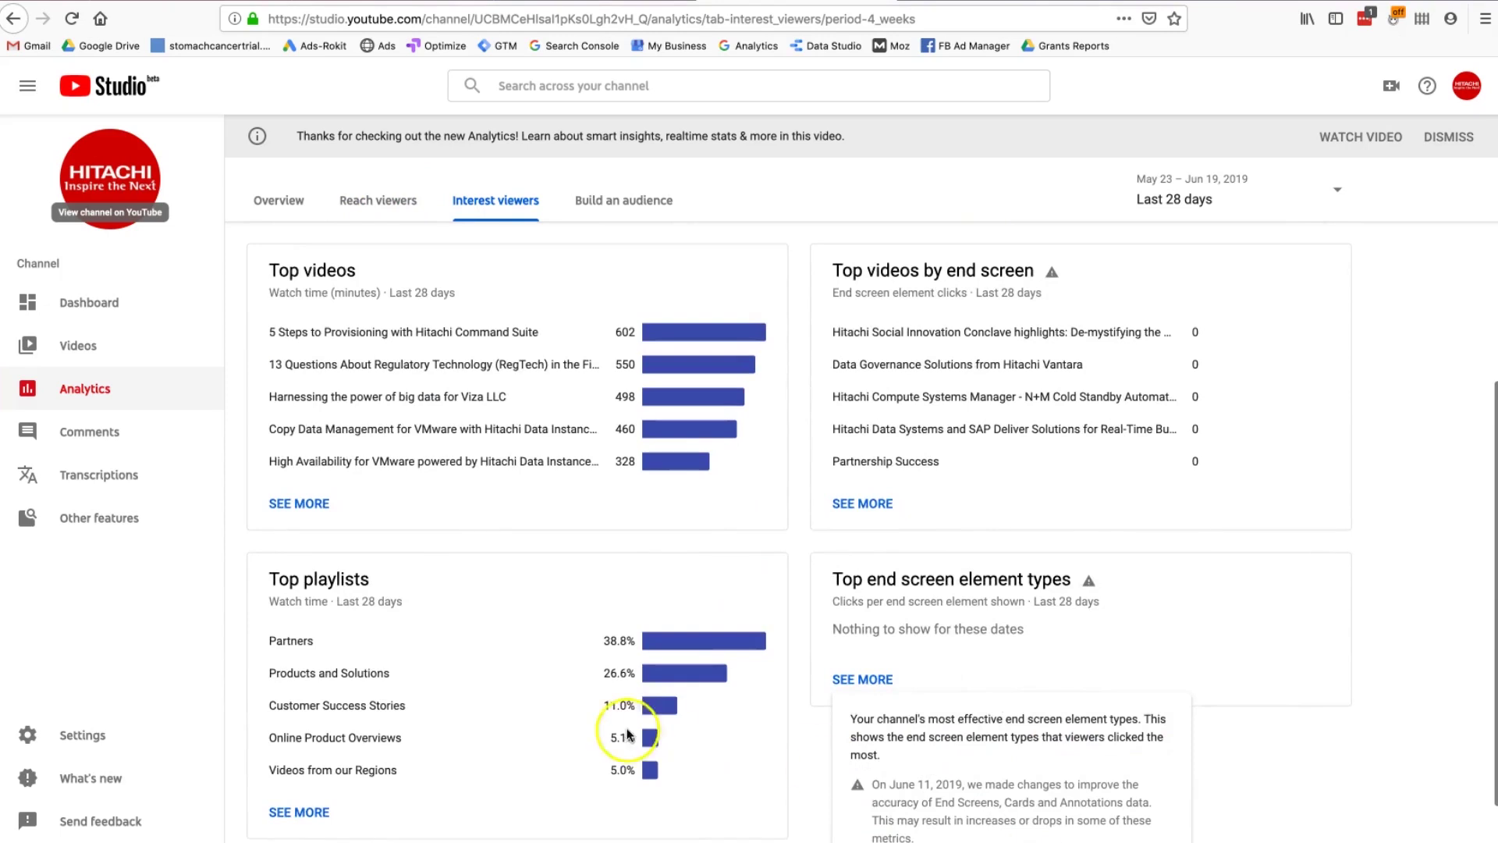
pyautogui.moveTo(395, 578)
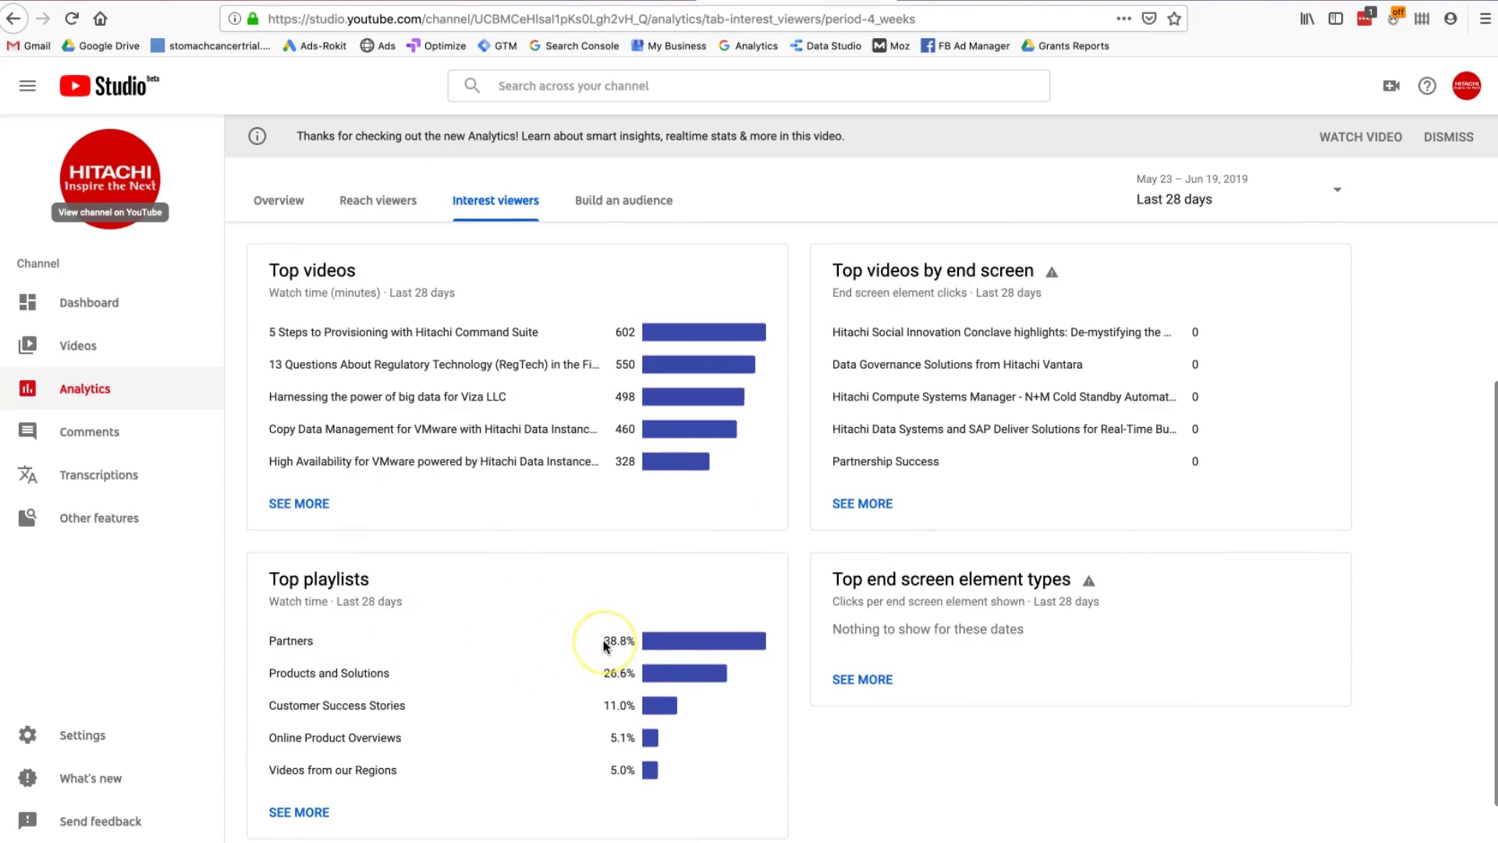
pyautogui.scroll(5, 604, 644)
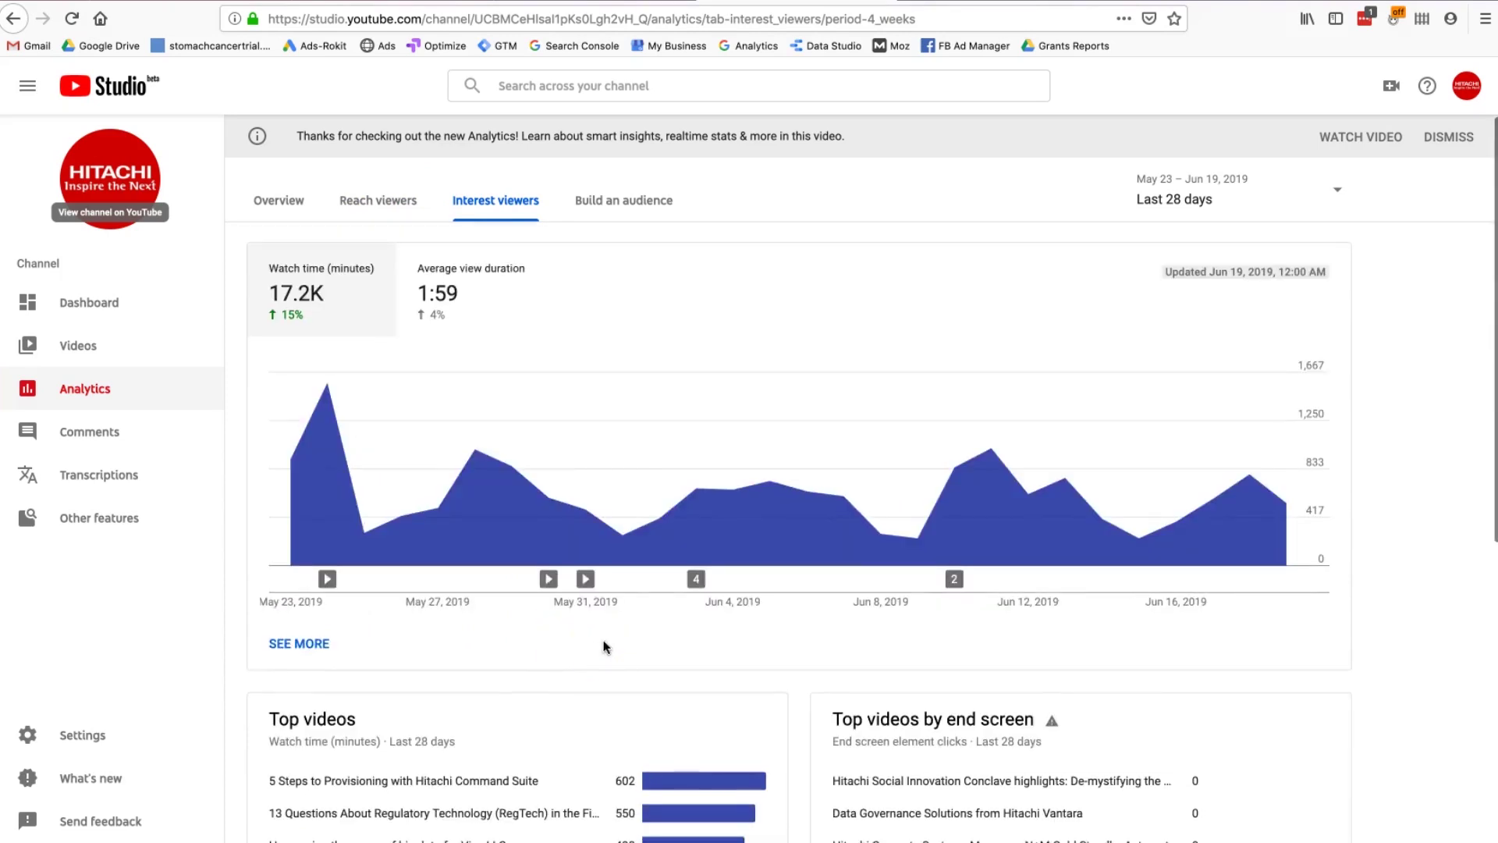
pyautogui.click(474, 320)
pyautogui.moveTo(475, 320)
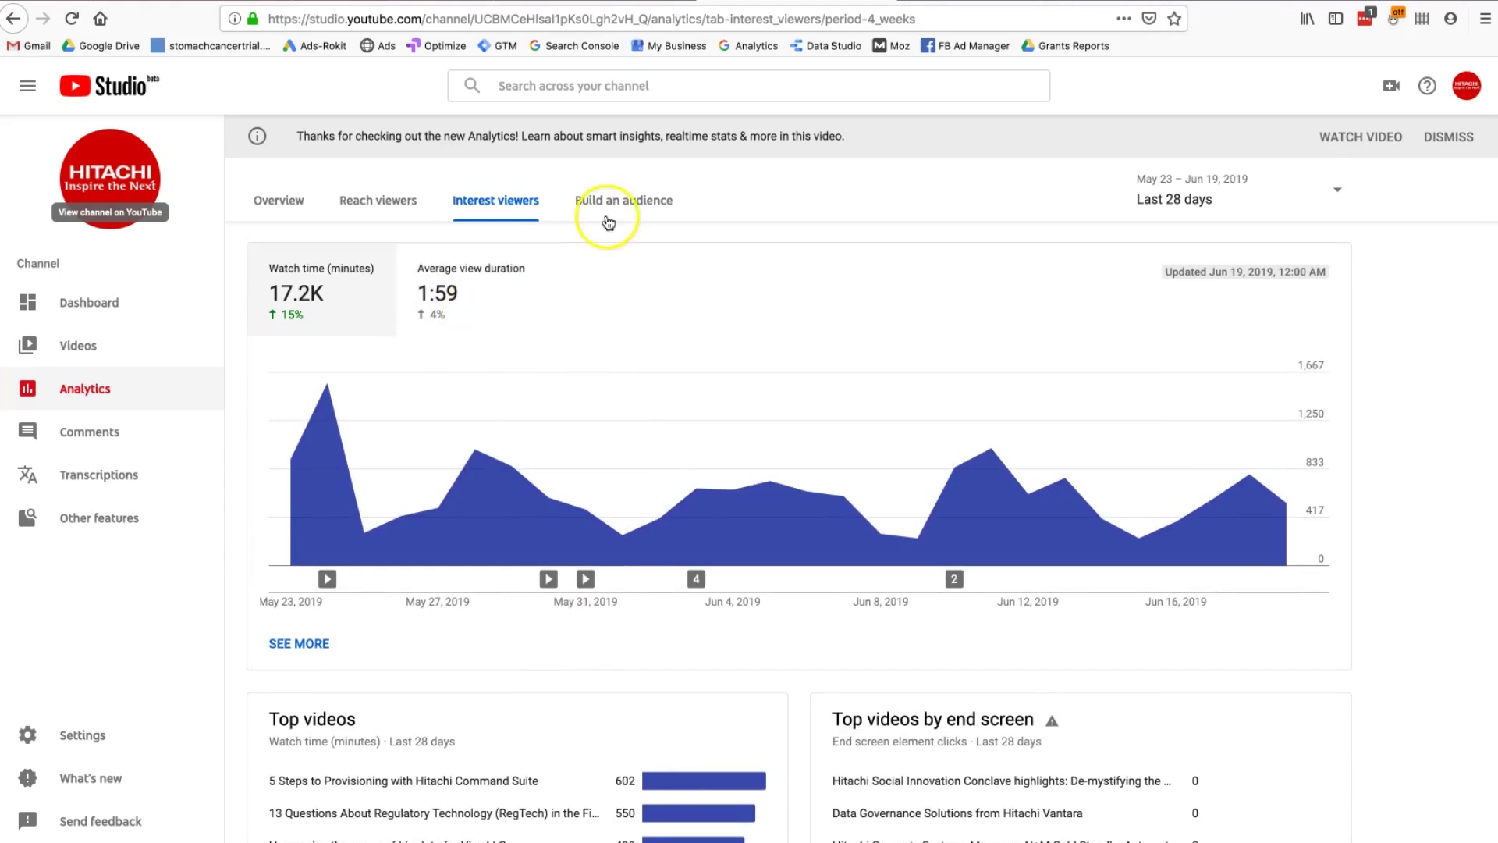
# Step: Show the Build an audience report and examine the videos published on Jun 3, 2019 and the watch time from subscribers
pyautogui.click(625, 201)
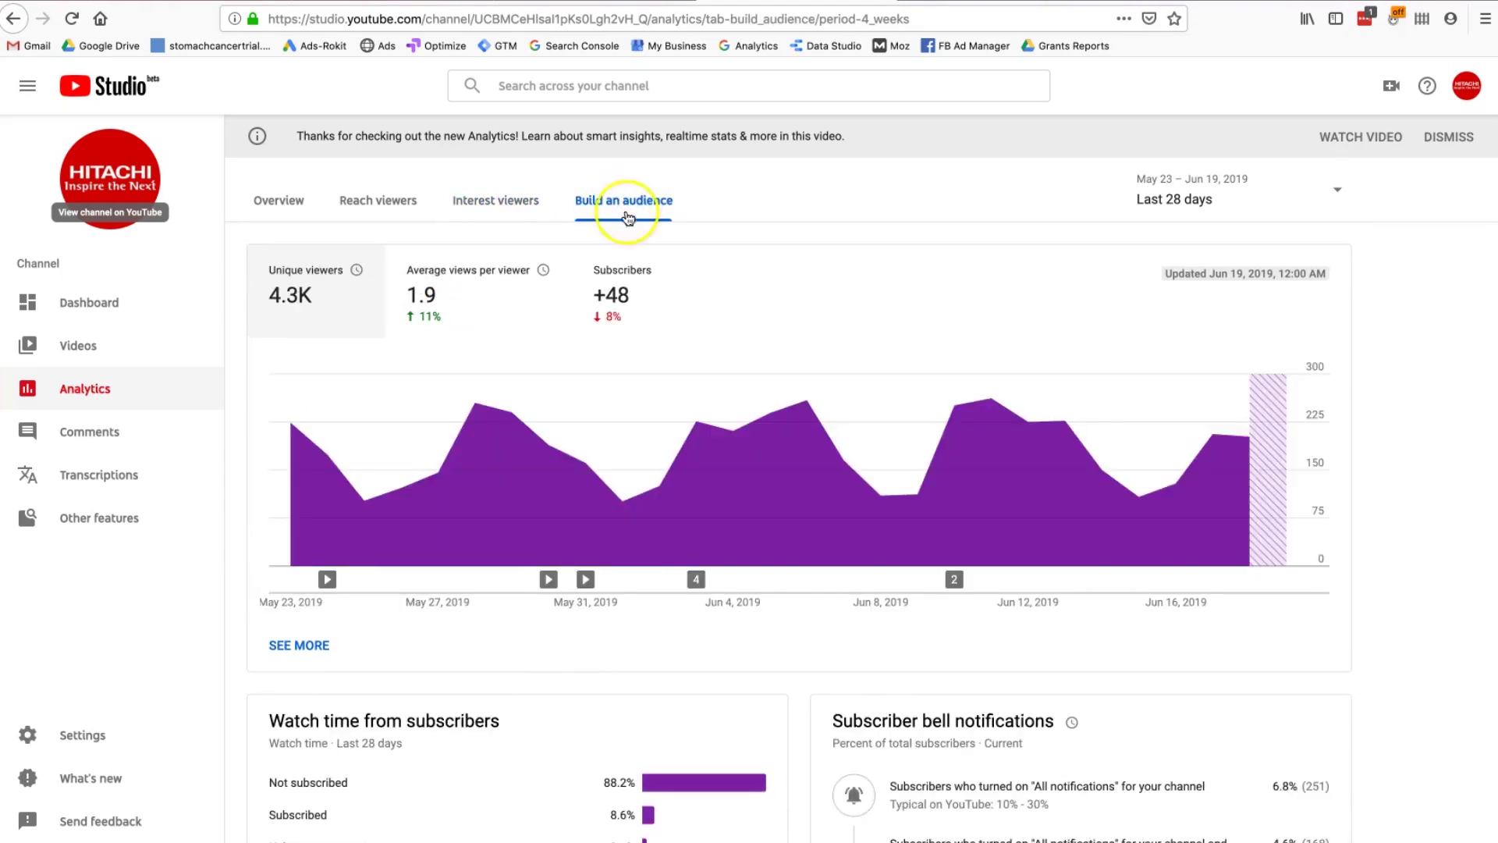
pyautogui.scroll(-1, 672, 374)
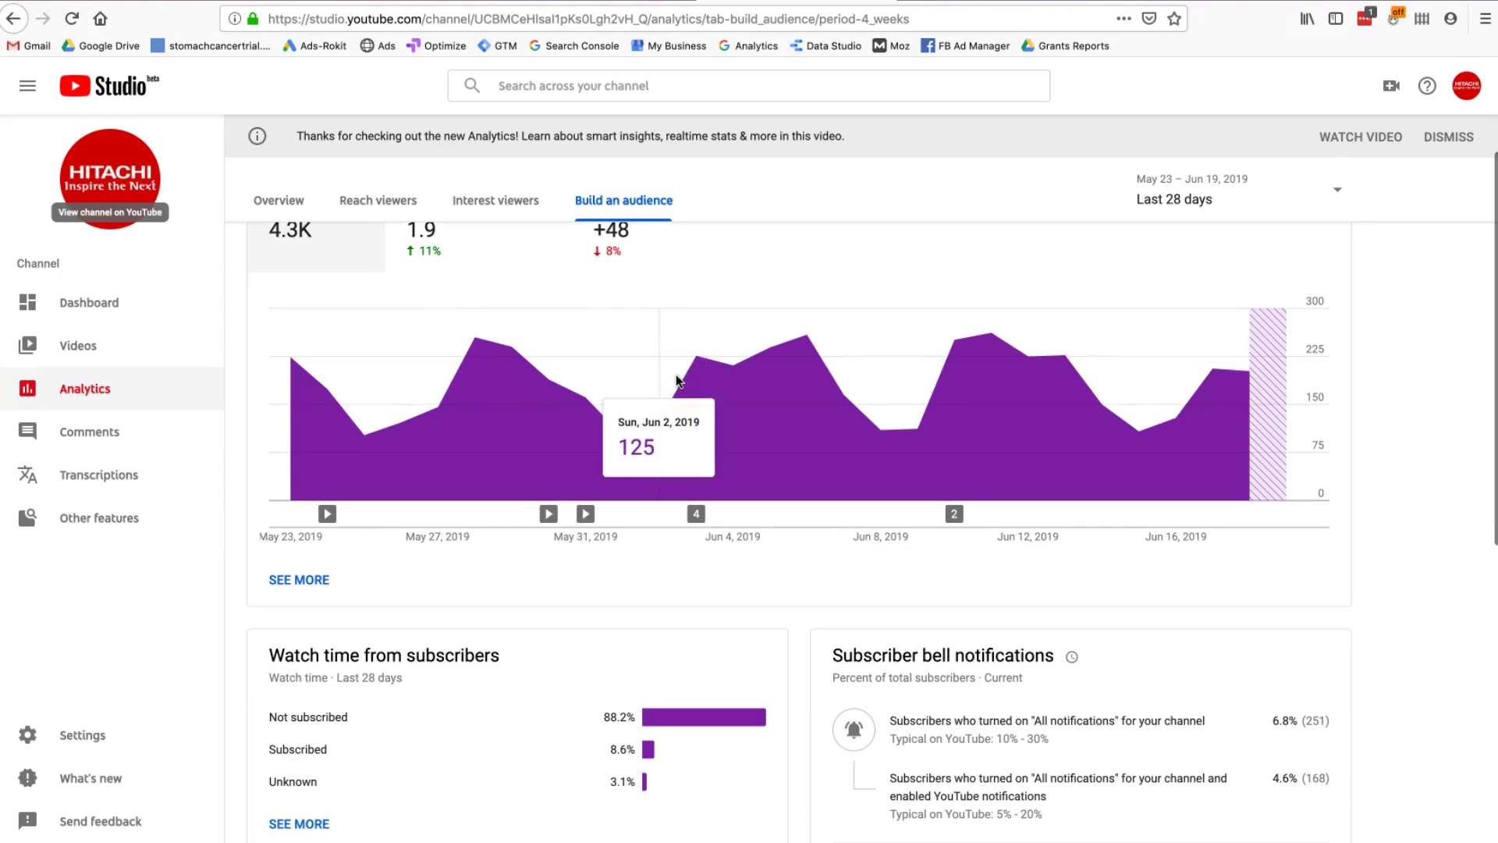
pyautogui.moveTo(696, 514)
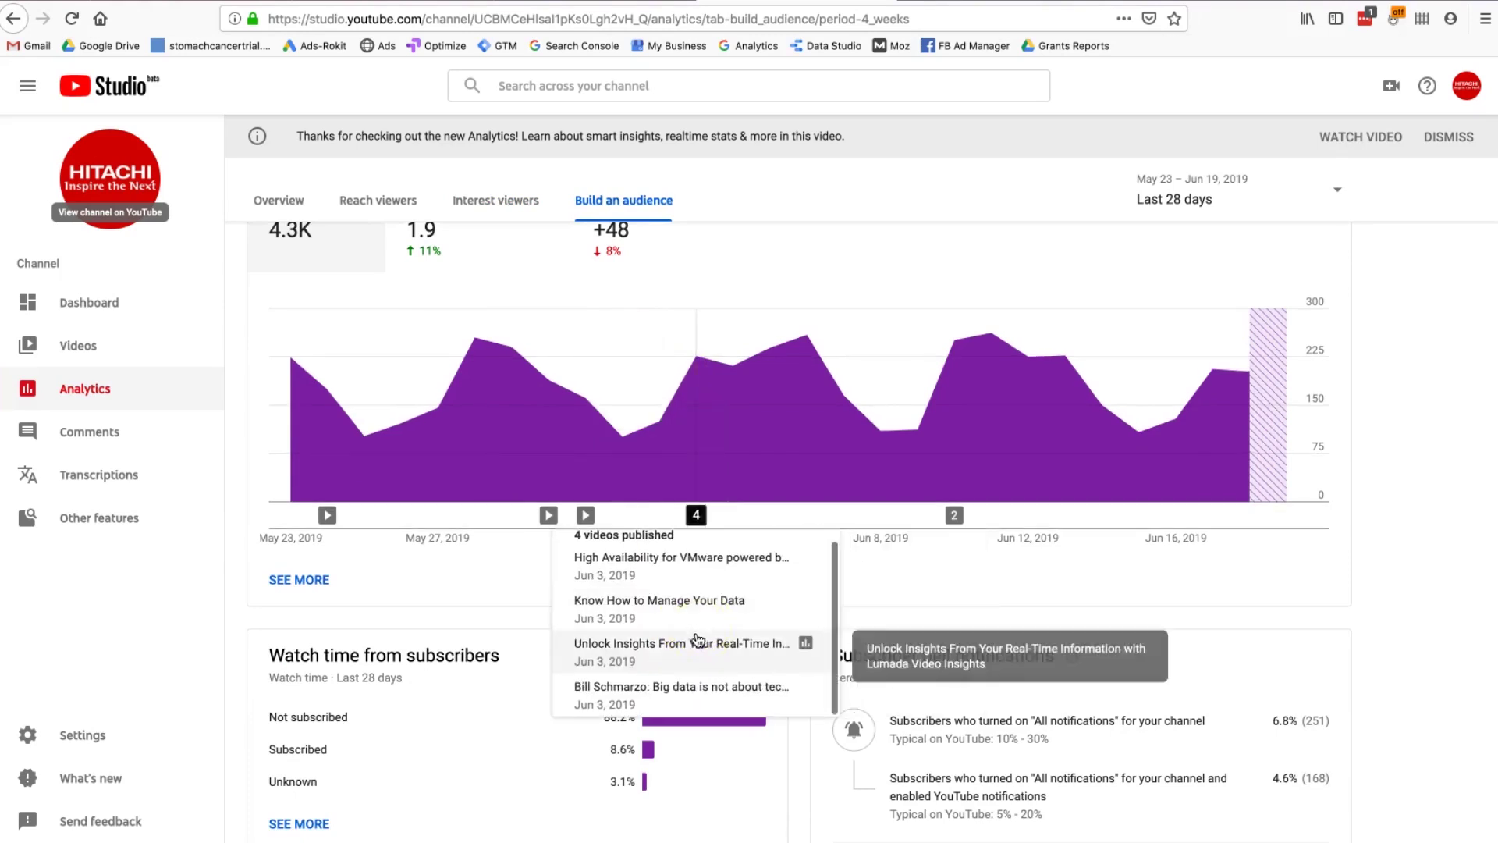
pyautogui.scroll(-1, 480, 723)
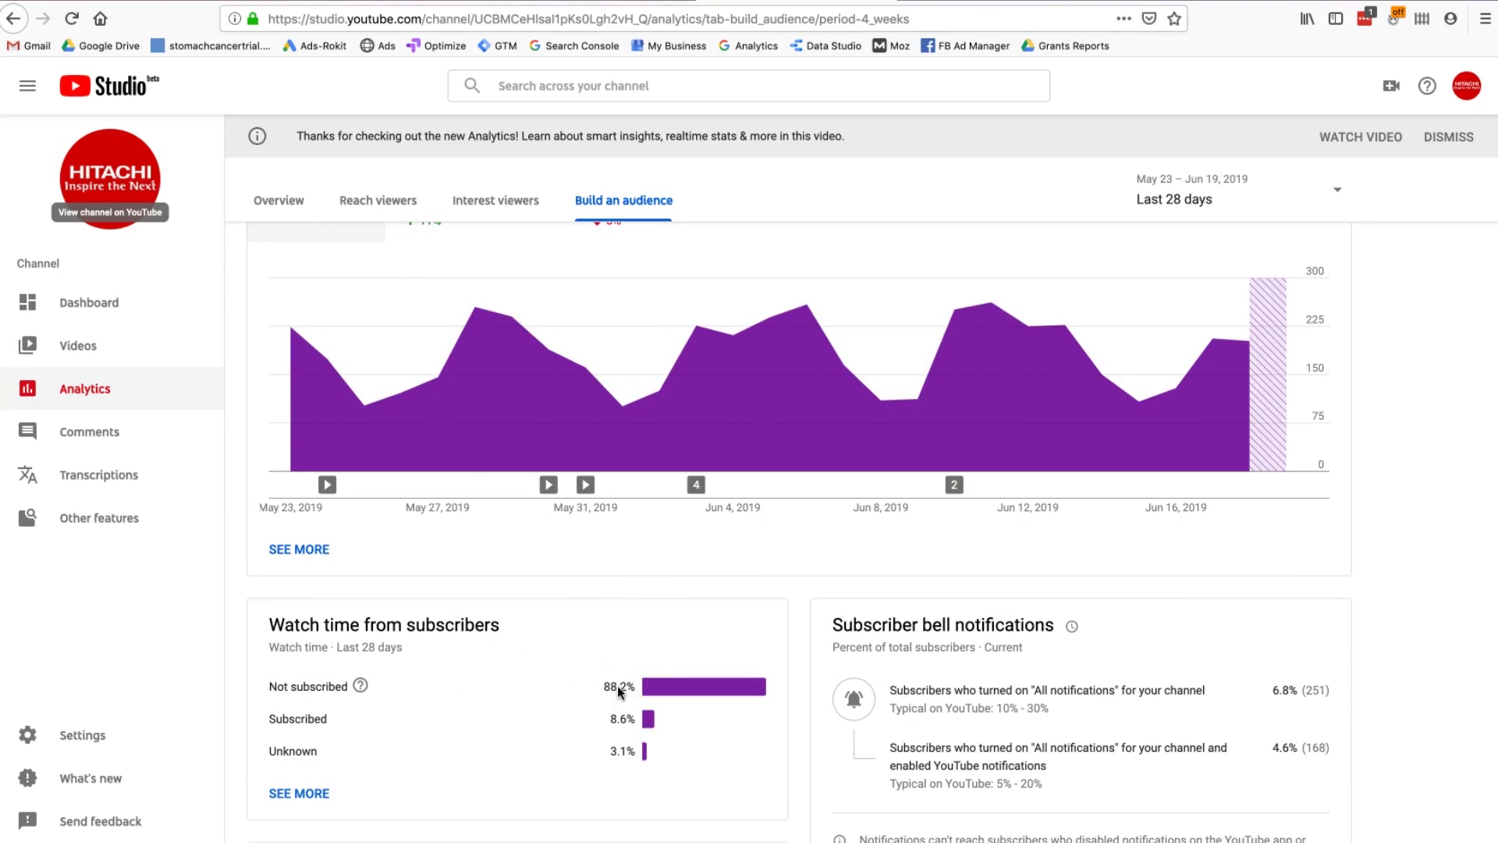
pyautogui.scroll(2, 616, 685)
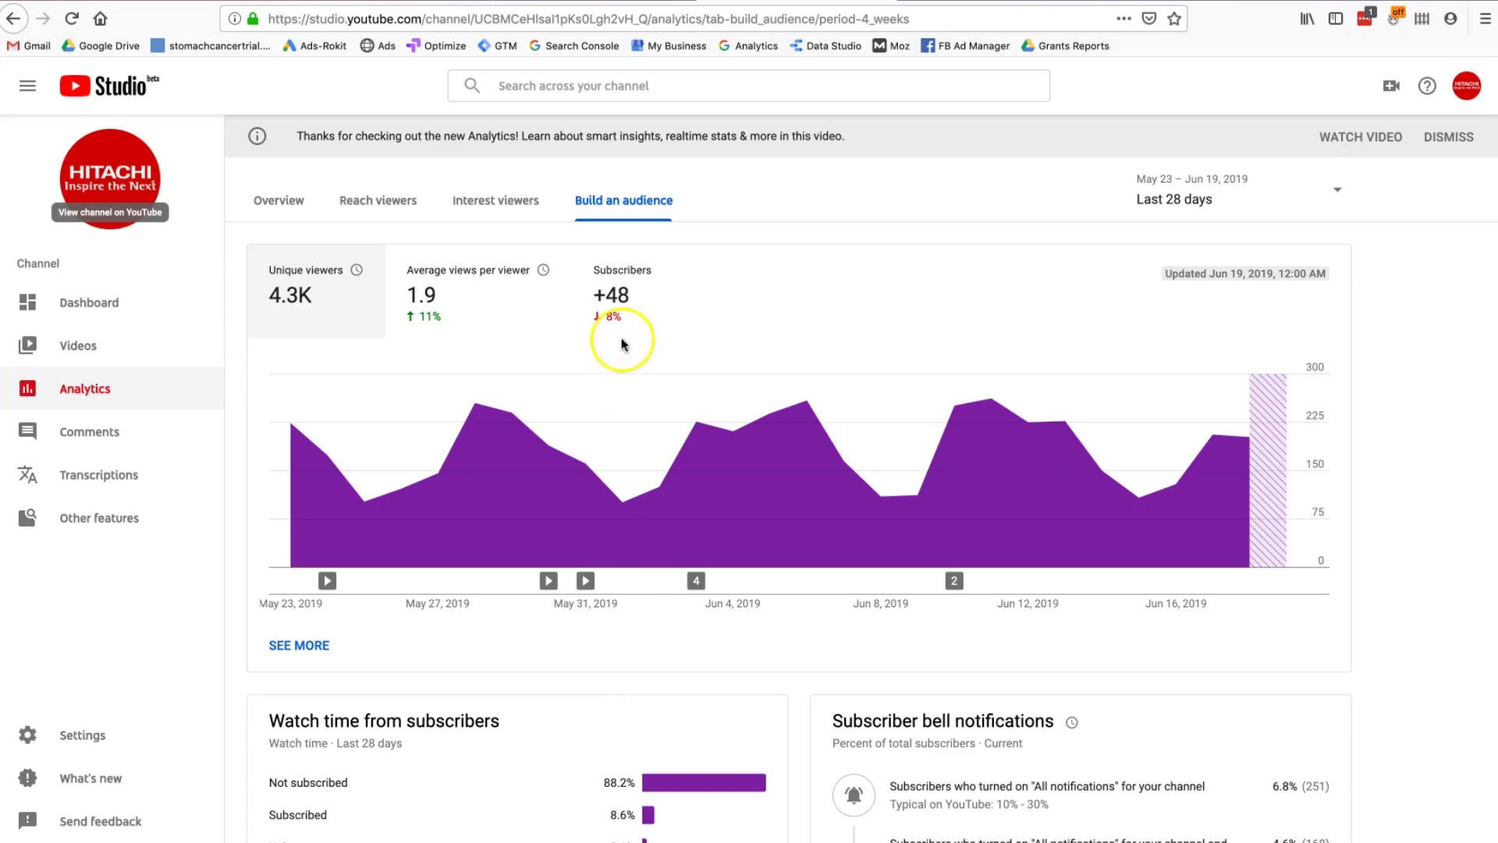
# Step: Return to the channel's Overview report and review its views chart, top videos and realtime activity
pyautogui.click(277, 201)
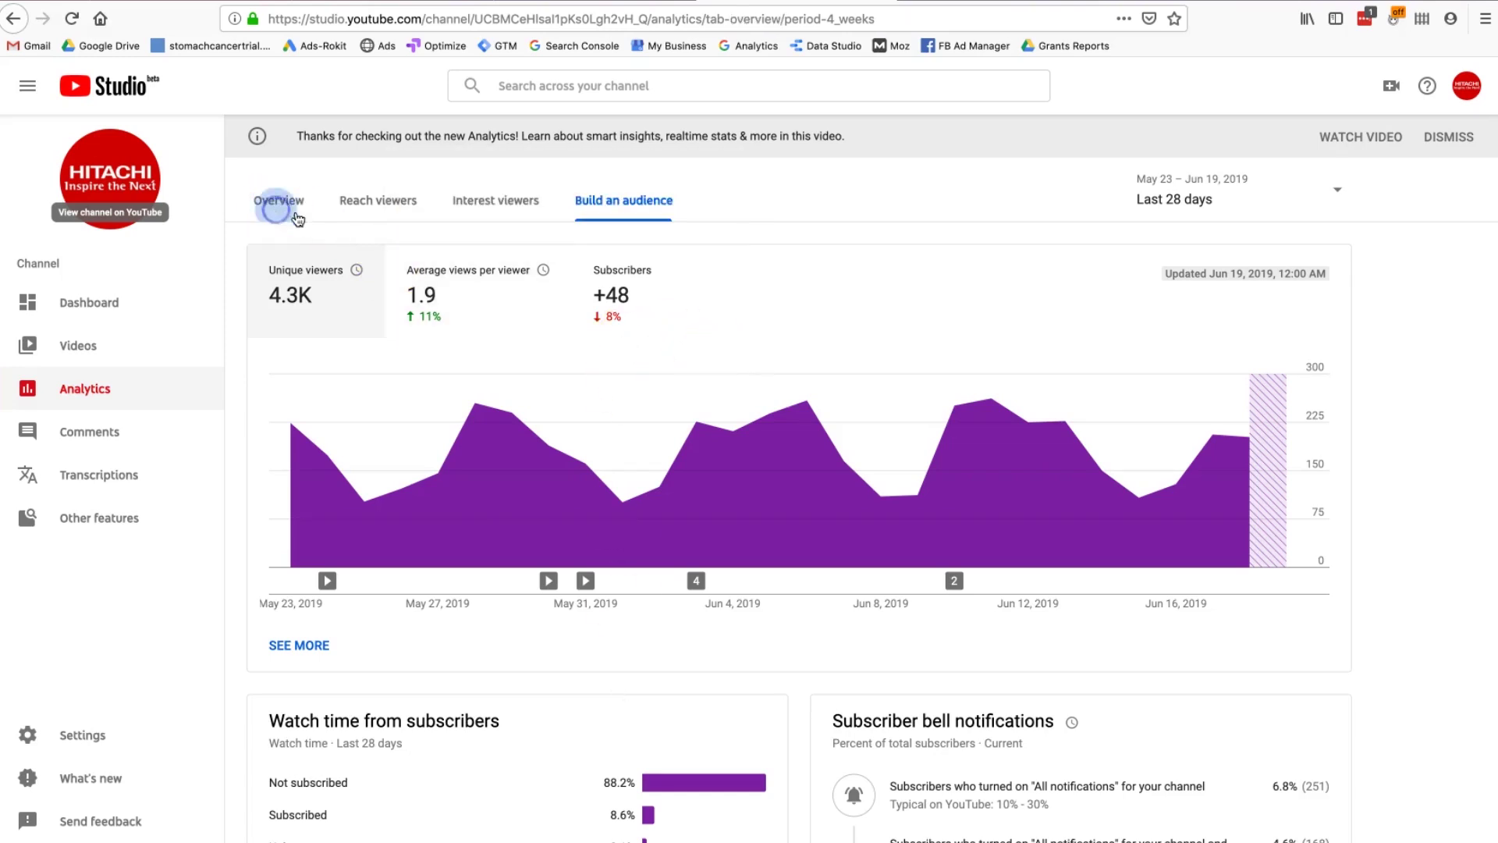
pyautogui.click(669, 471)
pyautogui.scroll(-2, 675, 483)
pyautogui.scroll(-3, 676, 483)
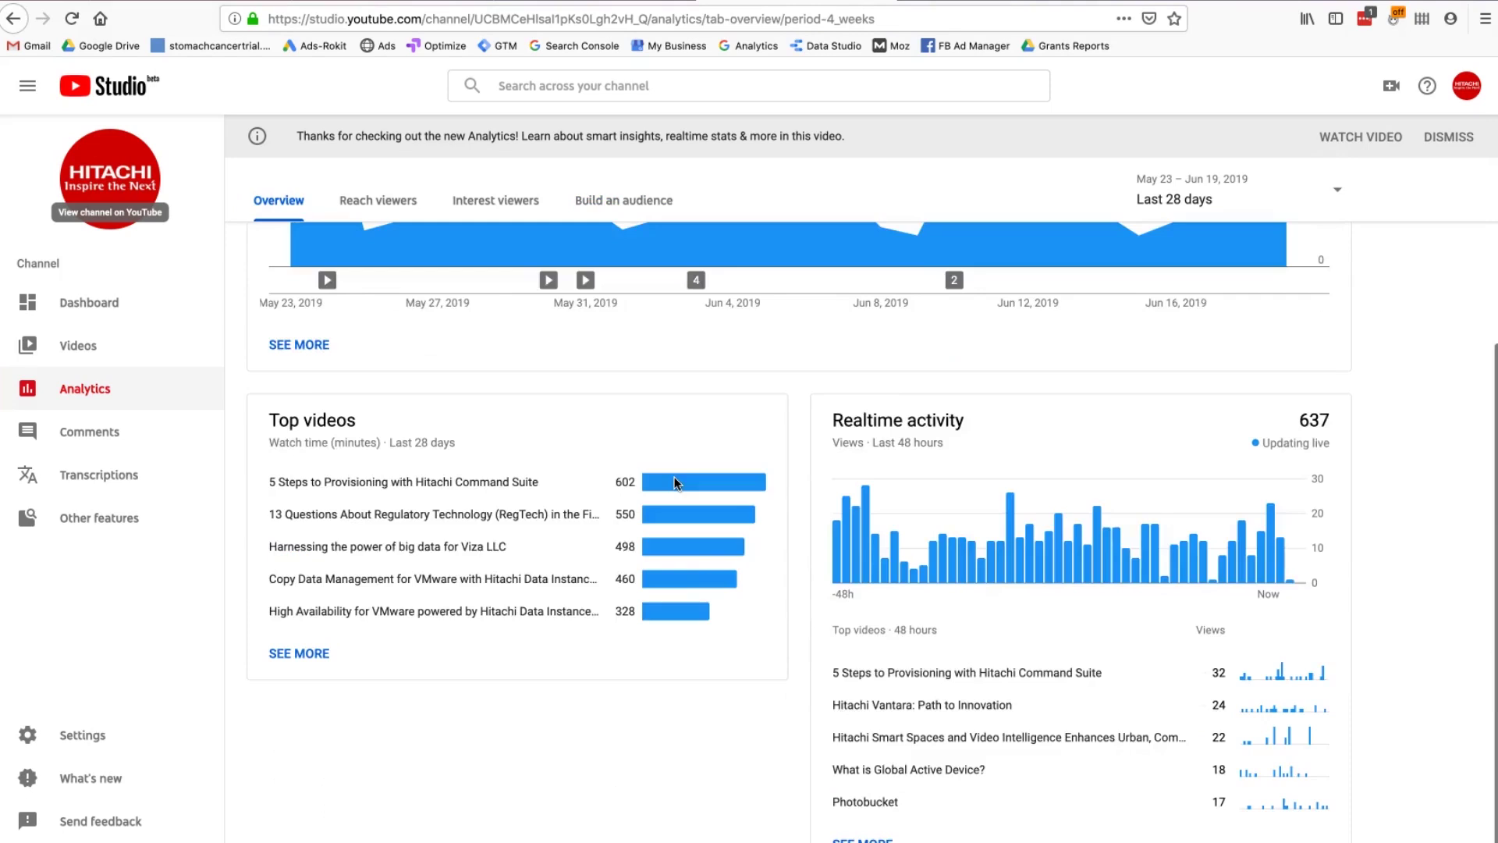
pyautogui.scroll(4, 676, 483)
pyautogui.click(683, 301)
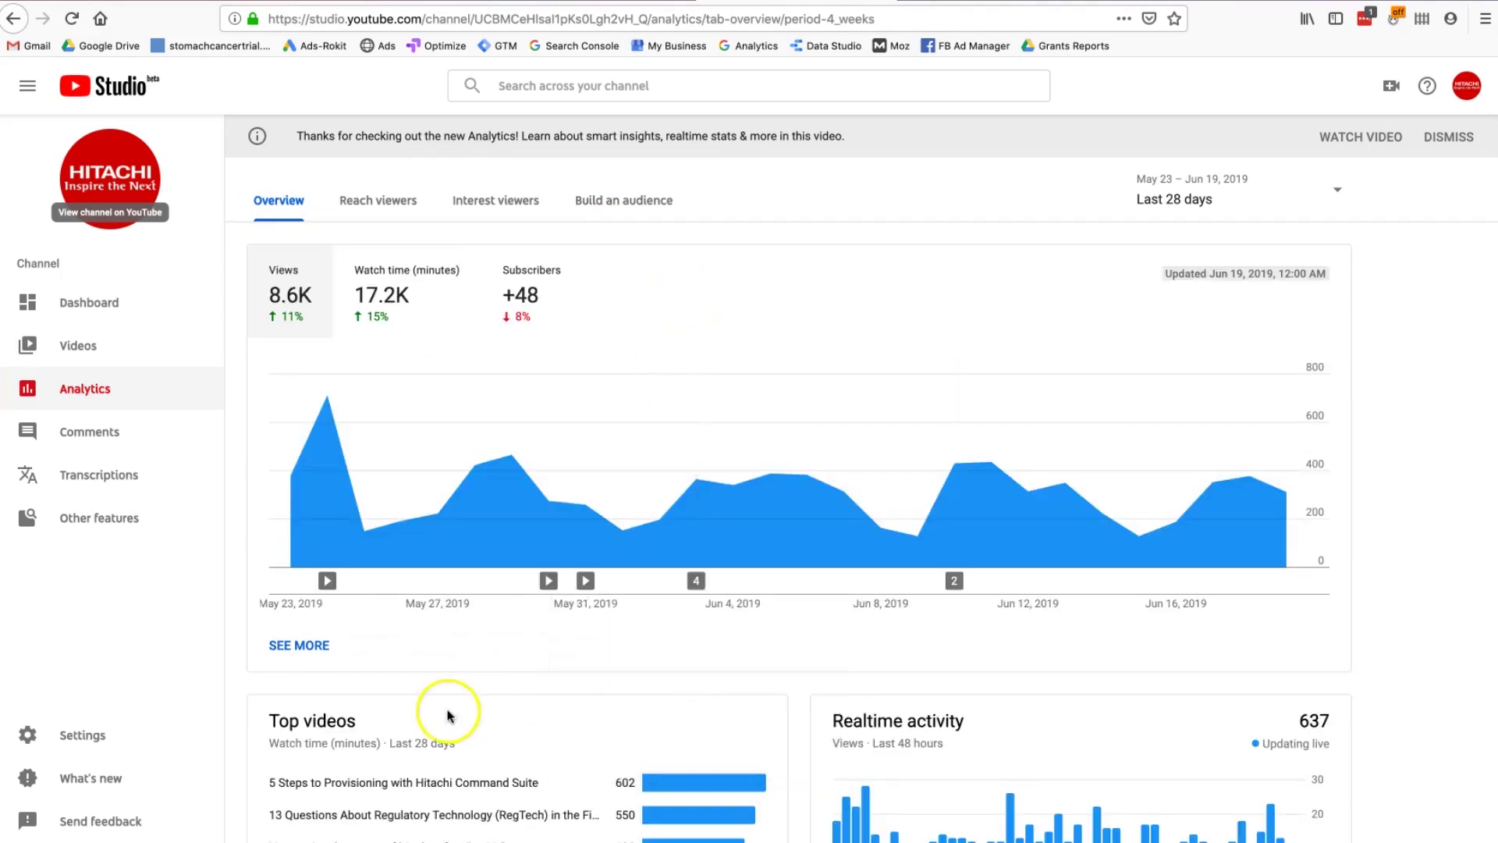
# Step: Open the analytics for the top video "5 Steps to Provisioning with Hitachi Command Suite" and examine its audience retention, likes and watch time
pyautogui.scroll(-3, 447, 714)
pyautogui.click(459, 548)
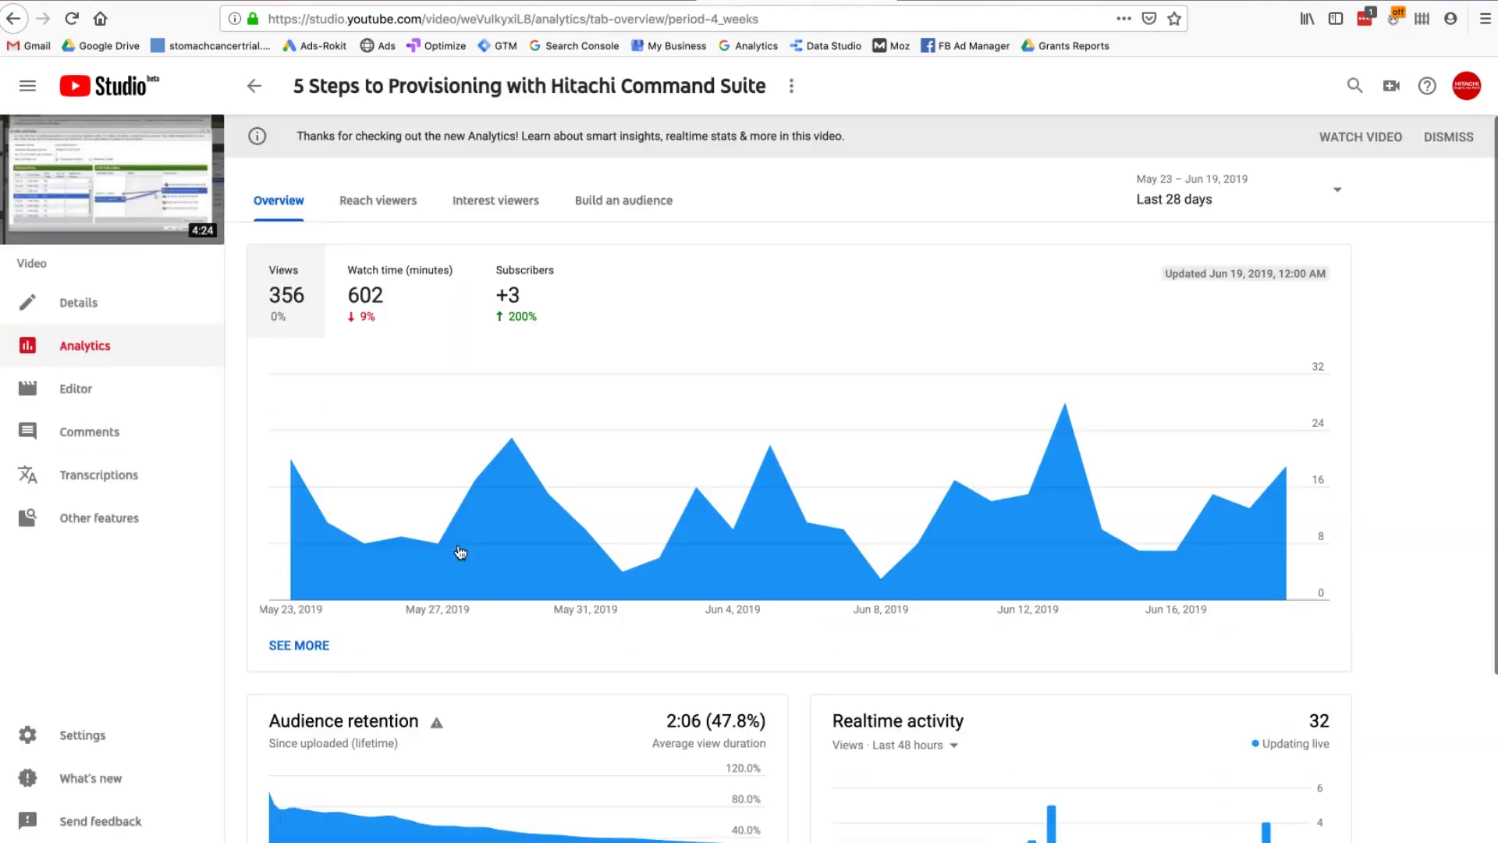
pyautogui.scroll(-3, 460, 553)
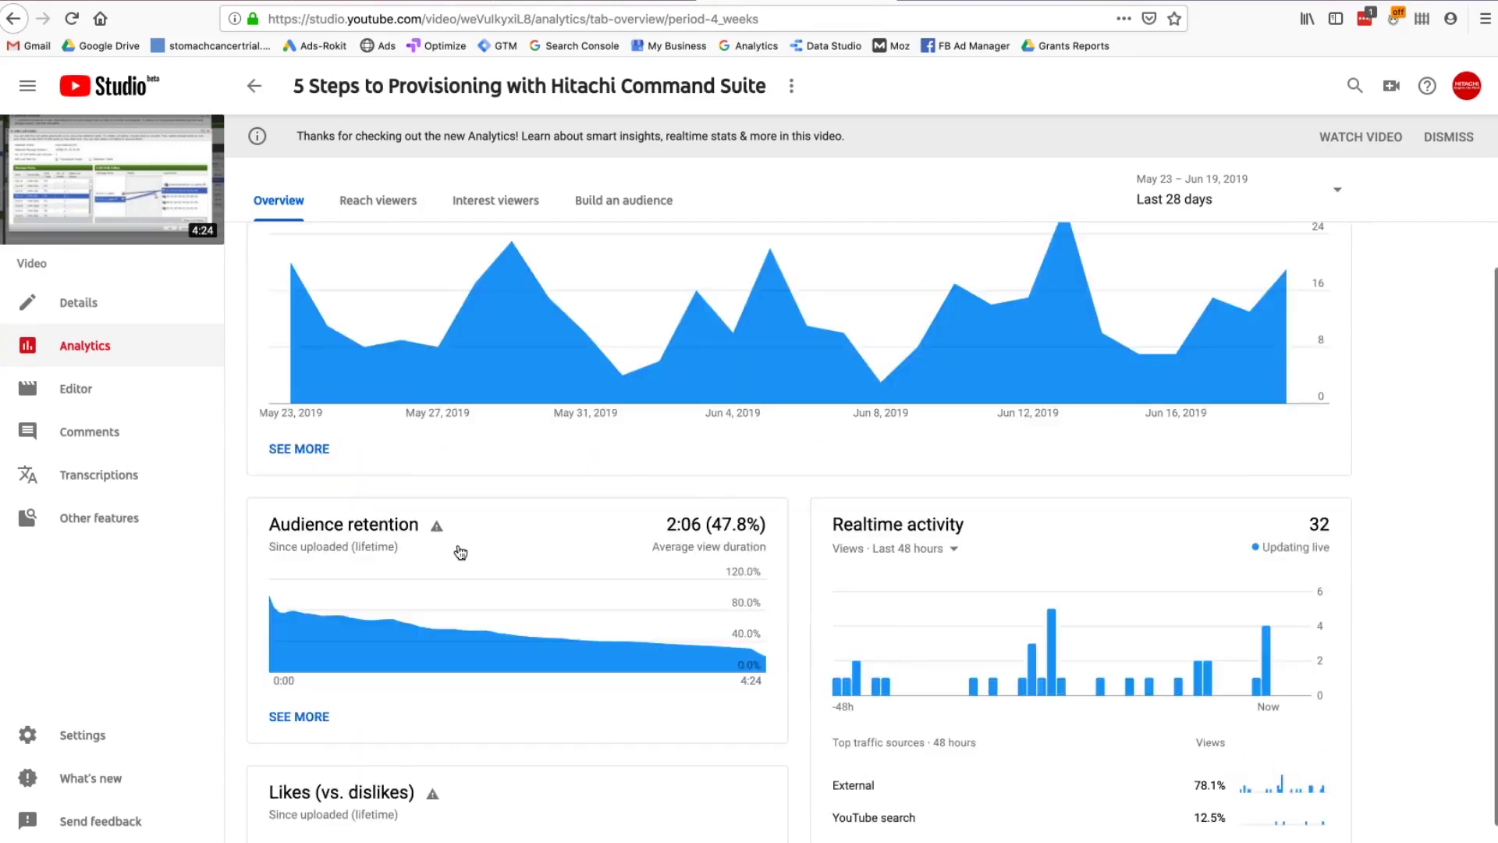
pyautogui.scroll(2, 460, 552)
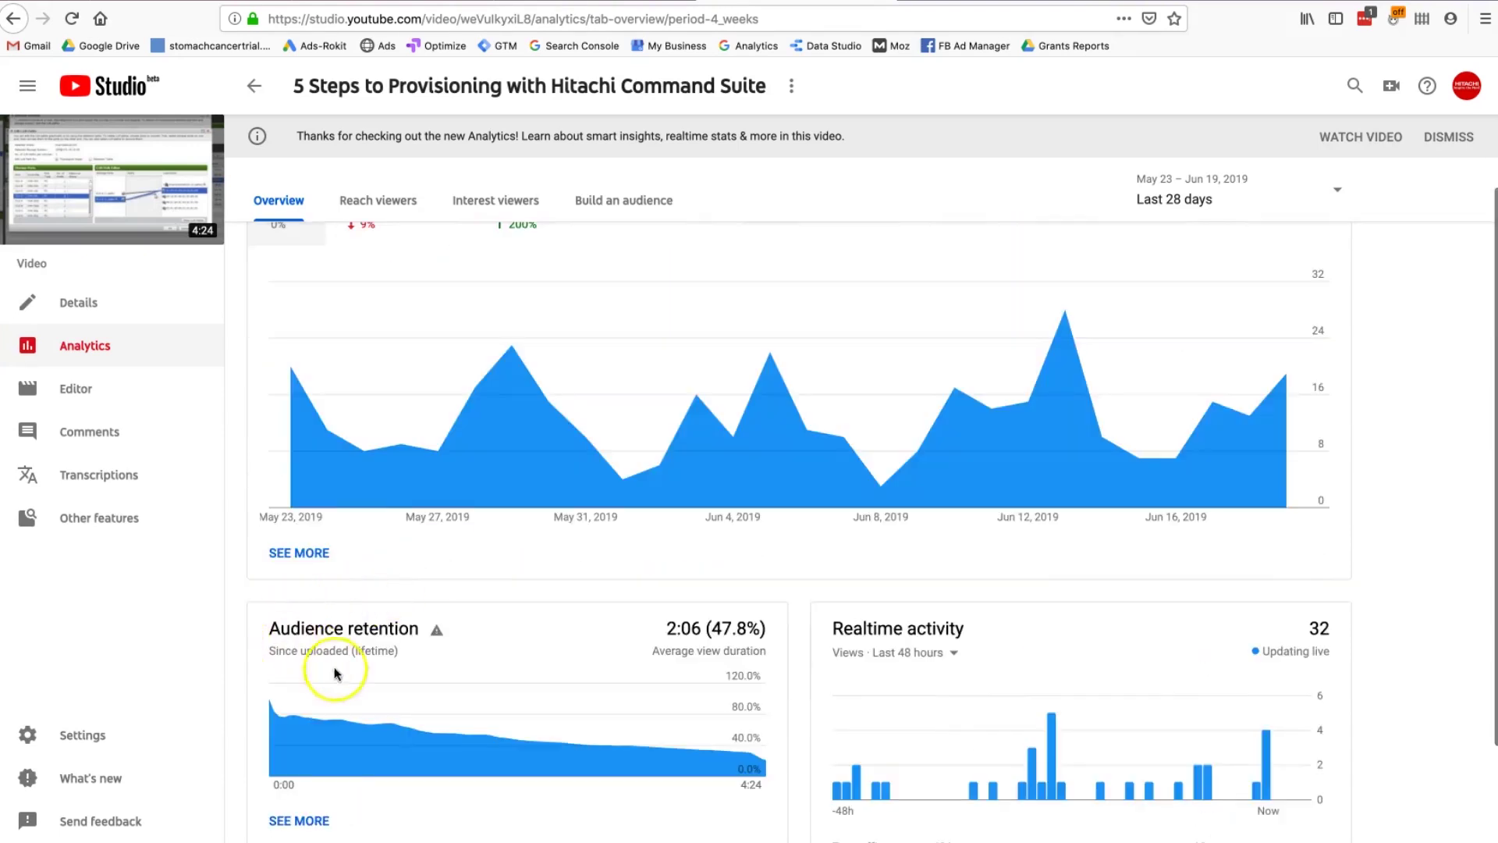
pyautogui.moveTo(501, 750)
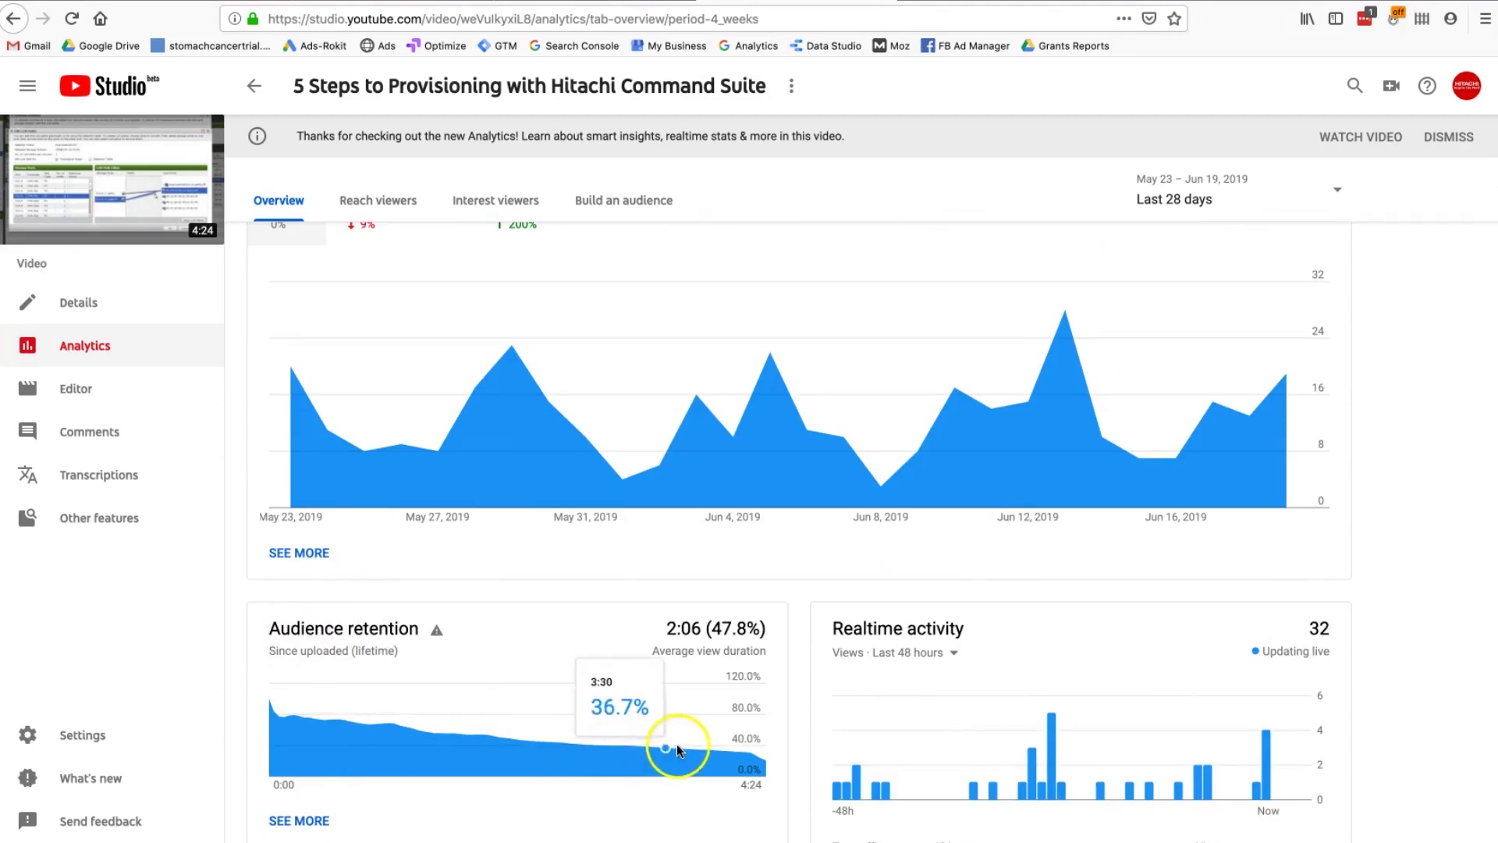
pyautogui.scroll(-3, 917, 732)
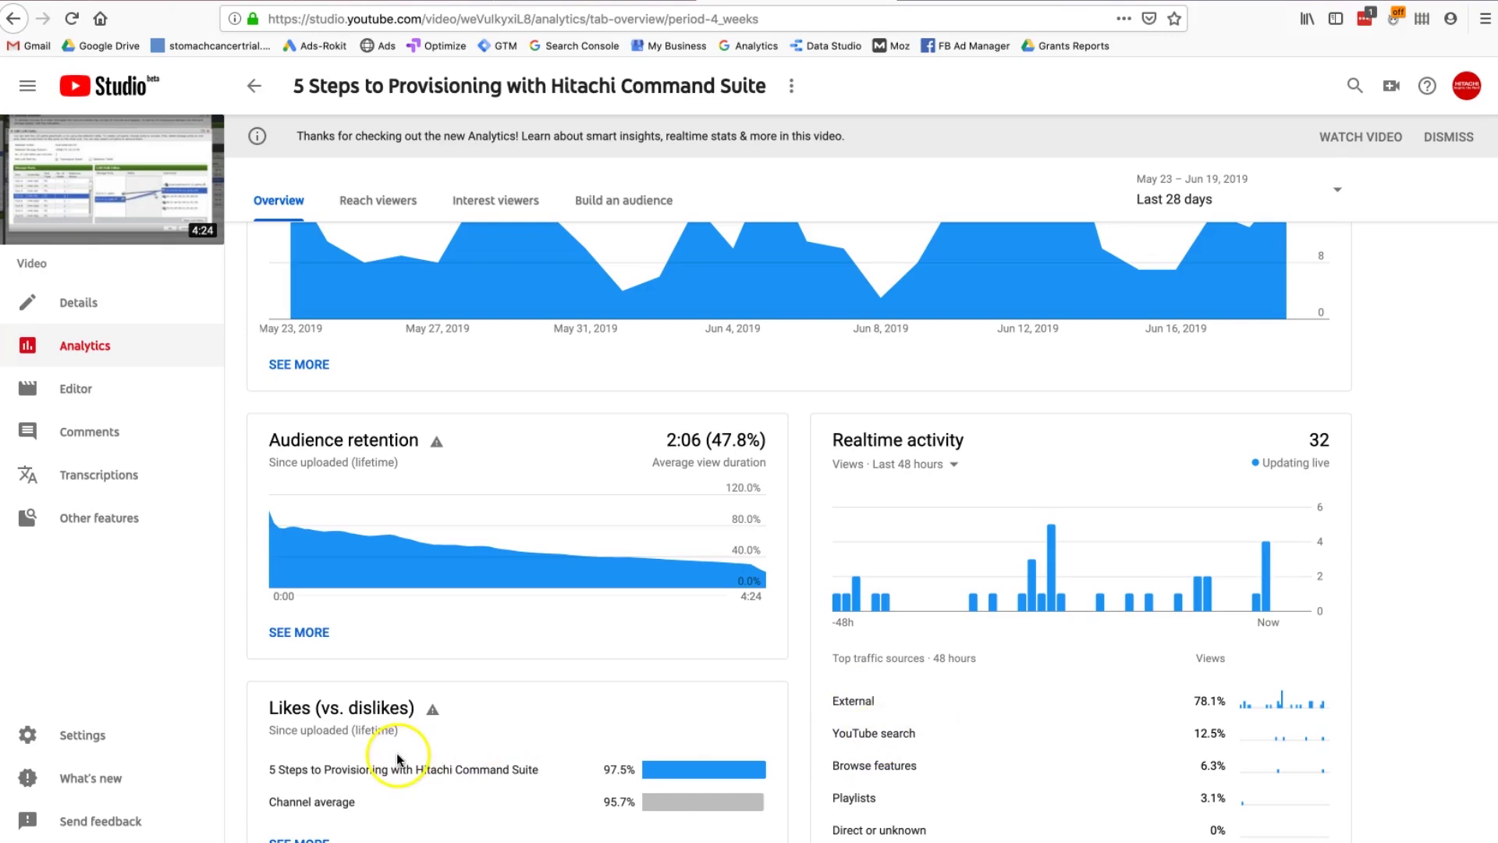
pyautogui.scroll(5, 424, 771)
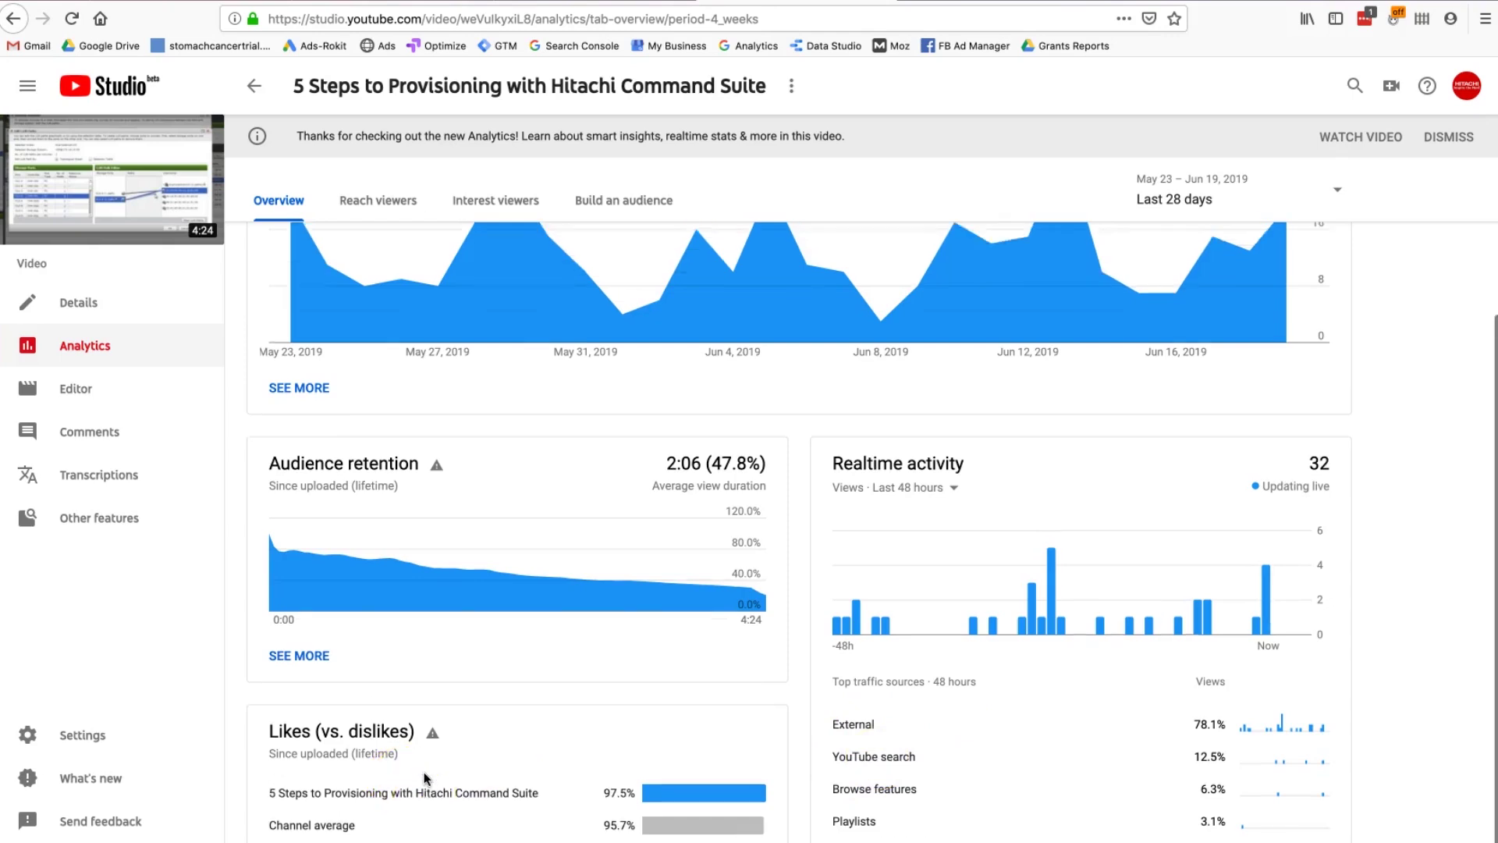
pyautogui.moveTo(411, 327)
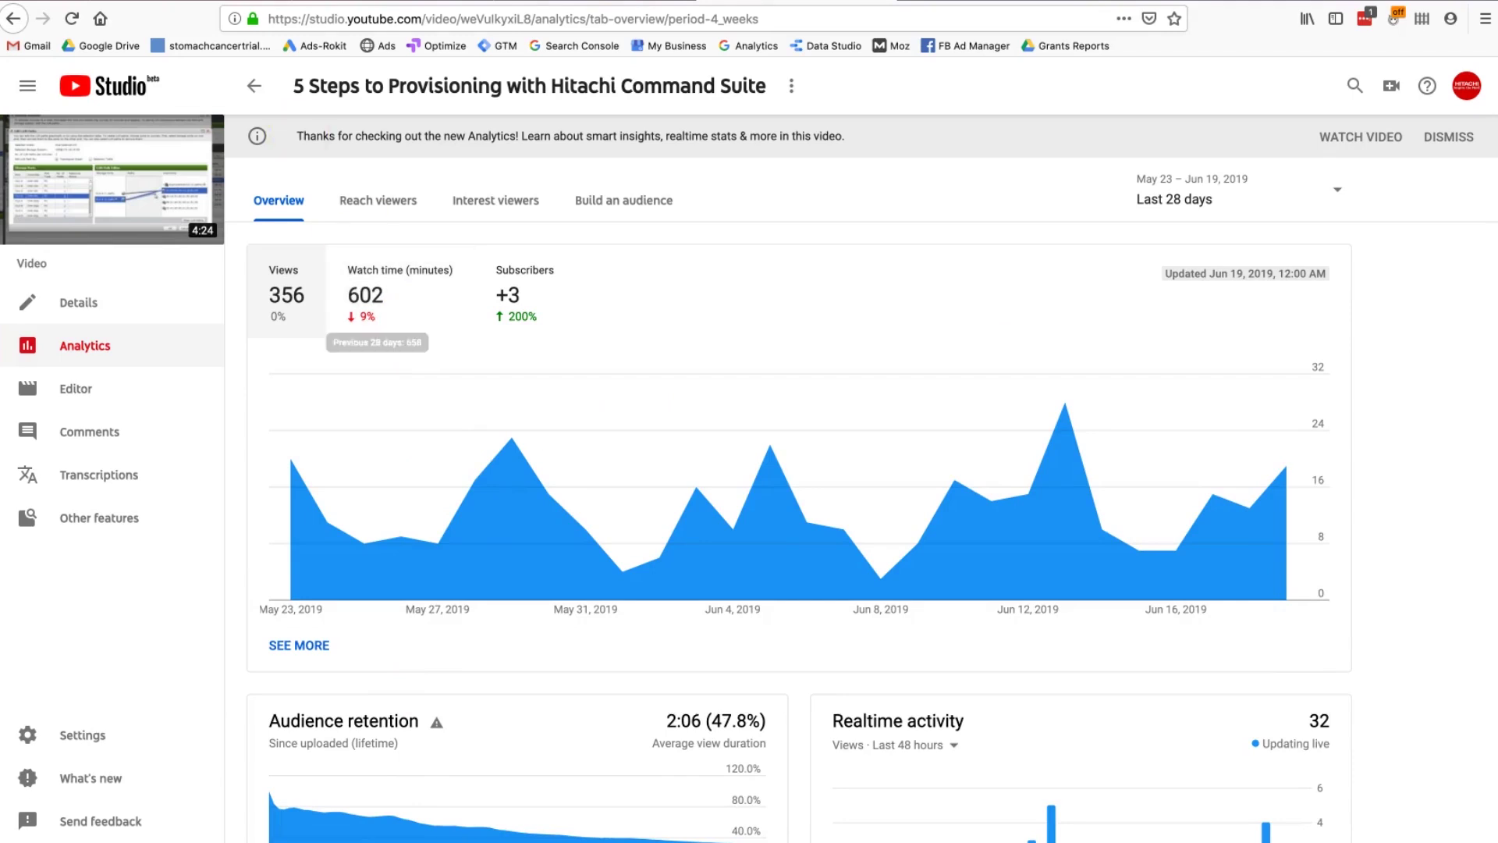
pyautogui.click(531, 474)
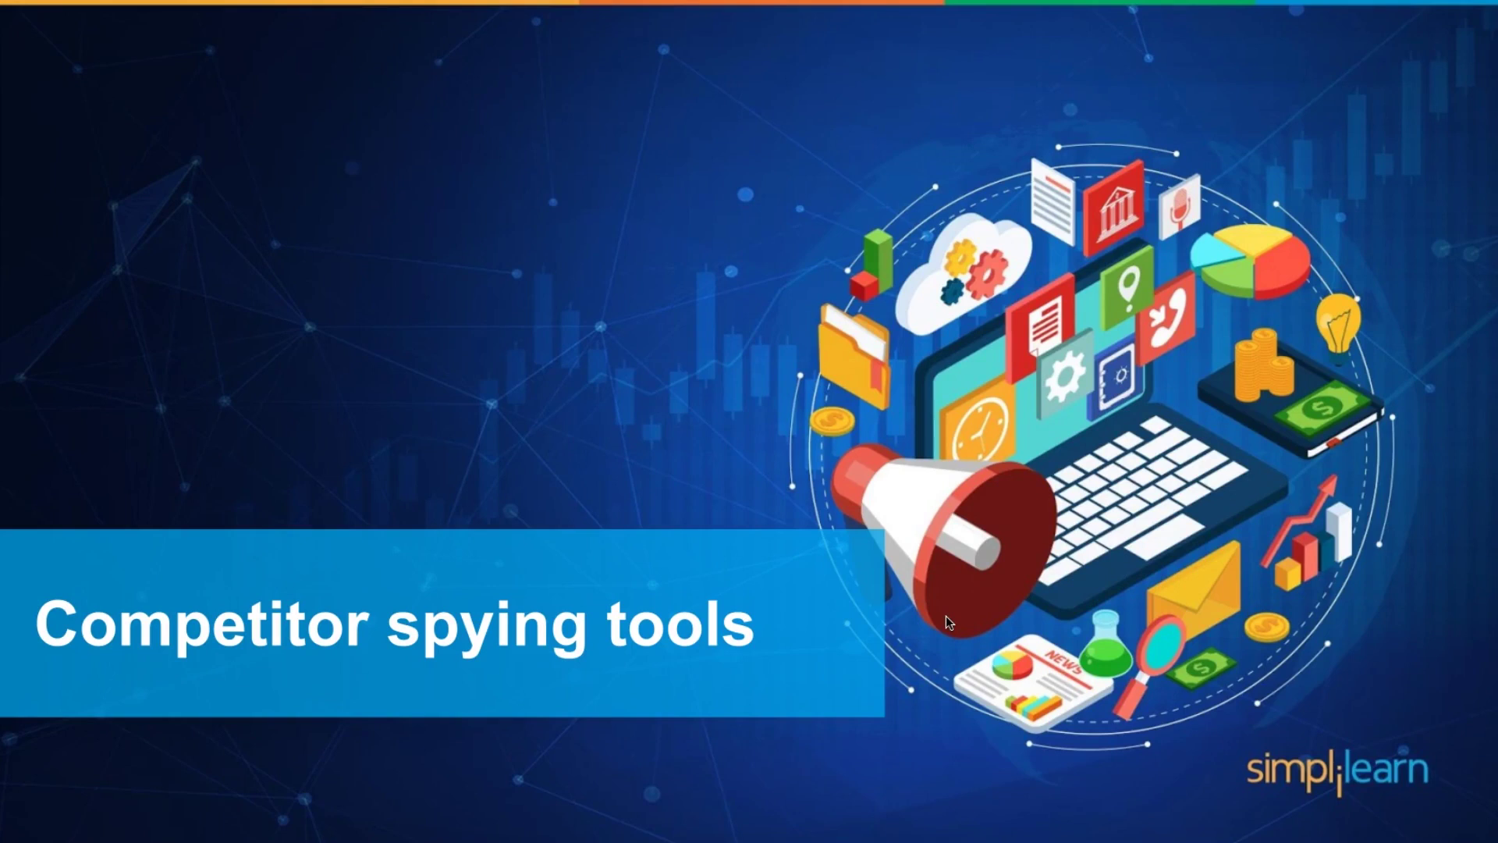
pyautogui.click(946, 616)
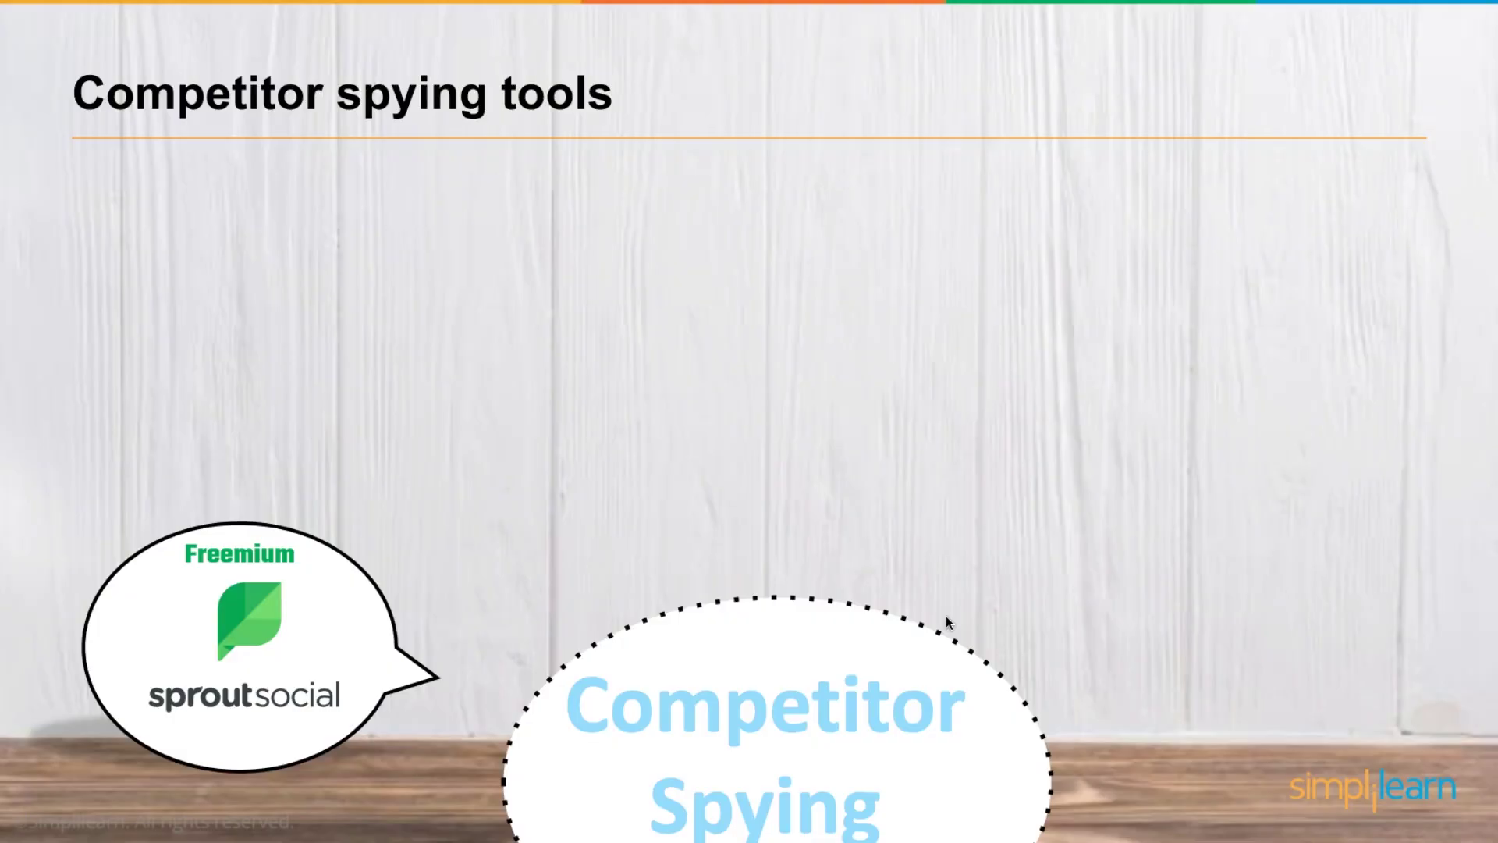
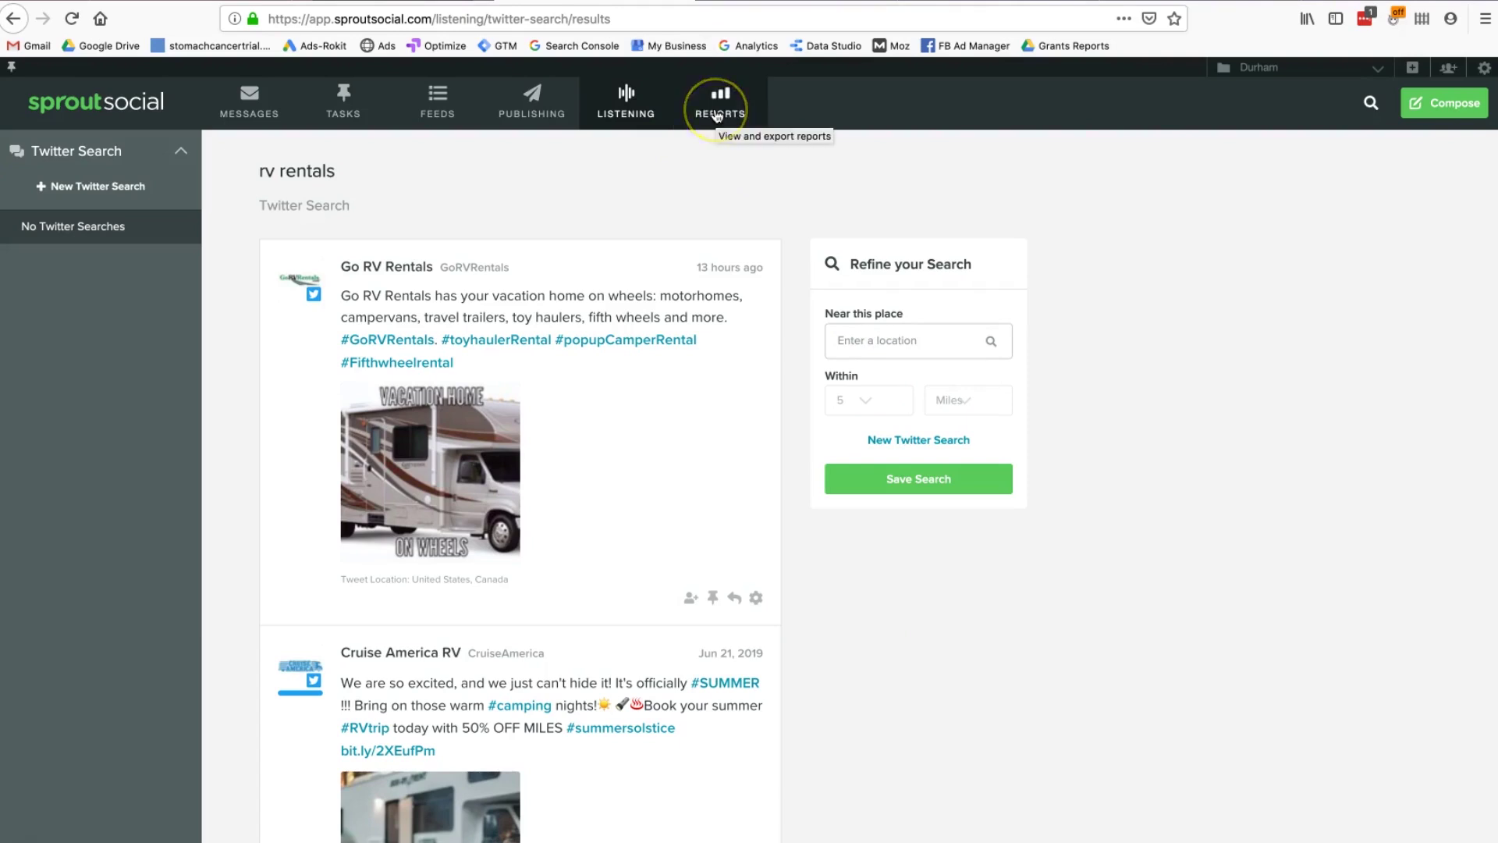
# Step: In Sprout Social, highlight the word "rentals" in the heading of the "rv rentals" Twitter search results
pyautogui.click(721, 167)
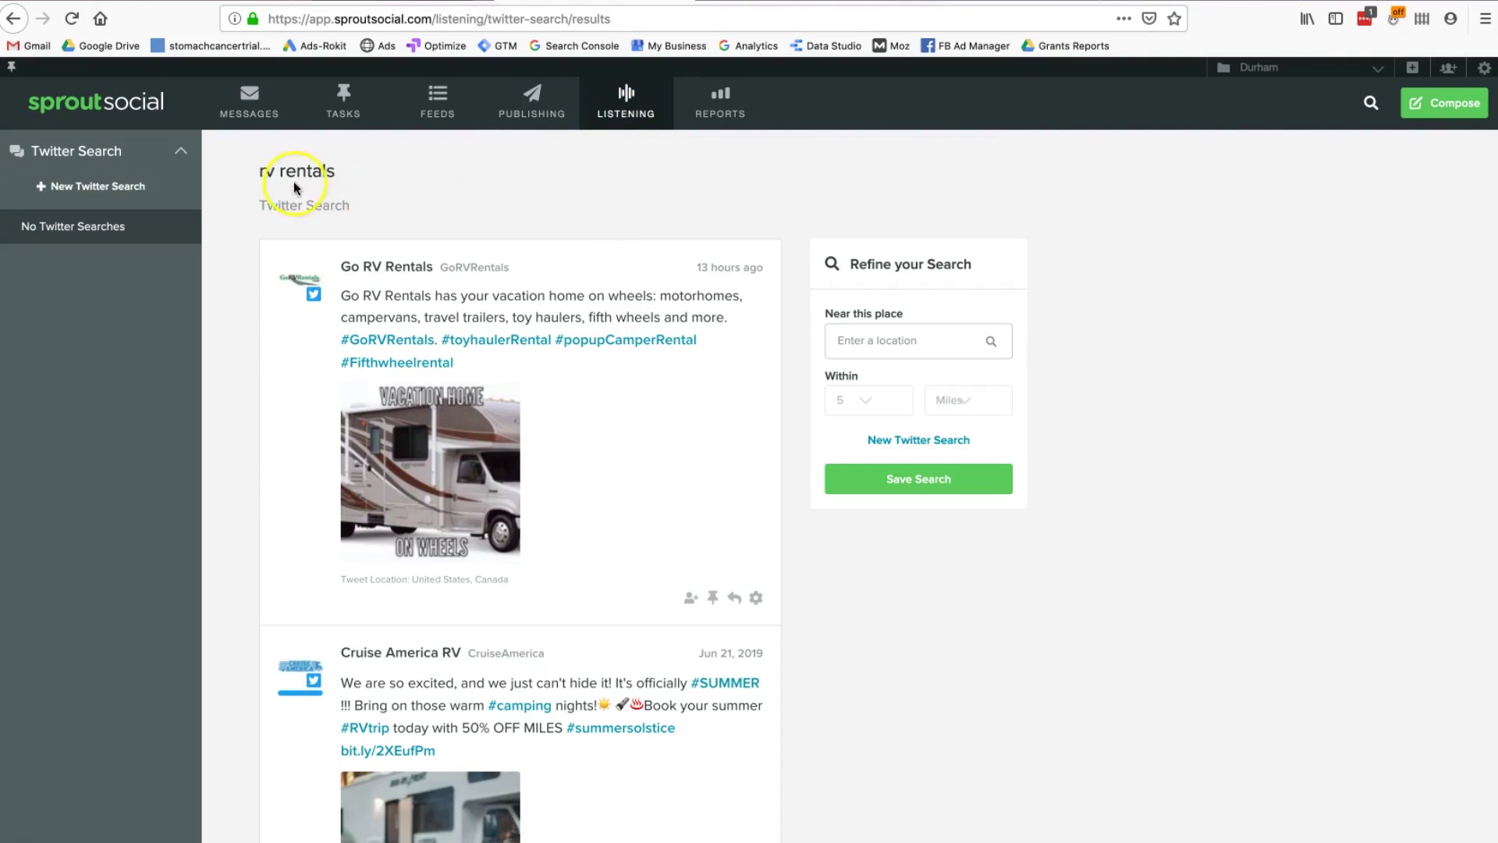
pyautogui.moveTo(278, 172); pyautogui.dragTo(337, 173)
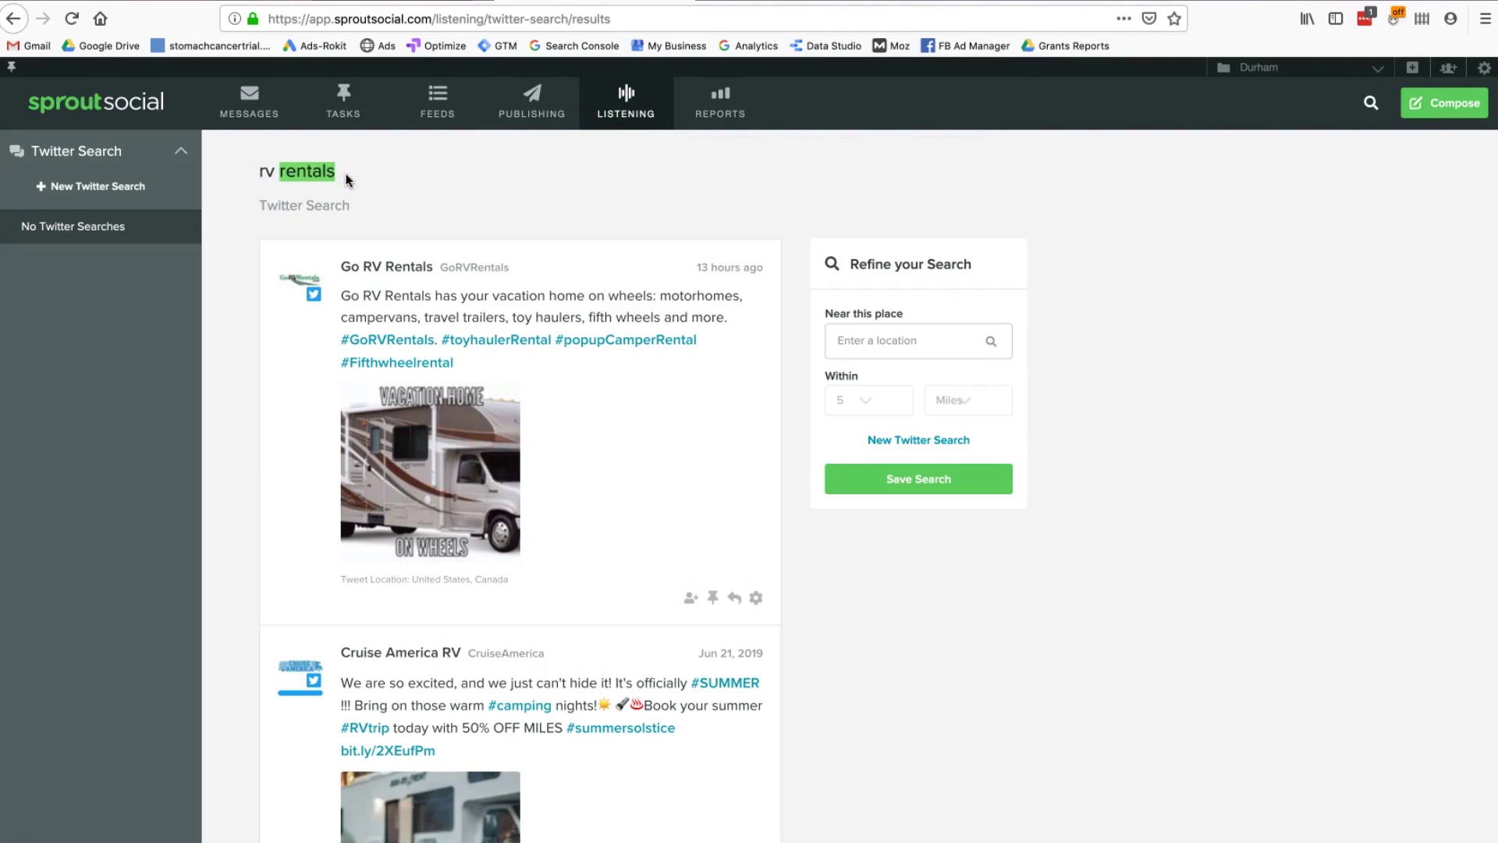
# Step: Look over the first tweets in the results and highlight the whole "rv rentals" search heading
pyautogui.click(449, 164)
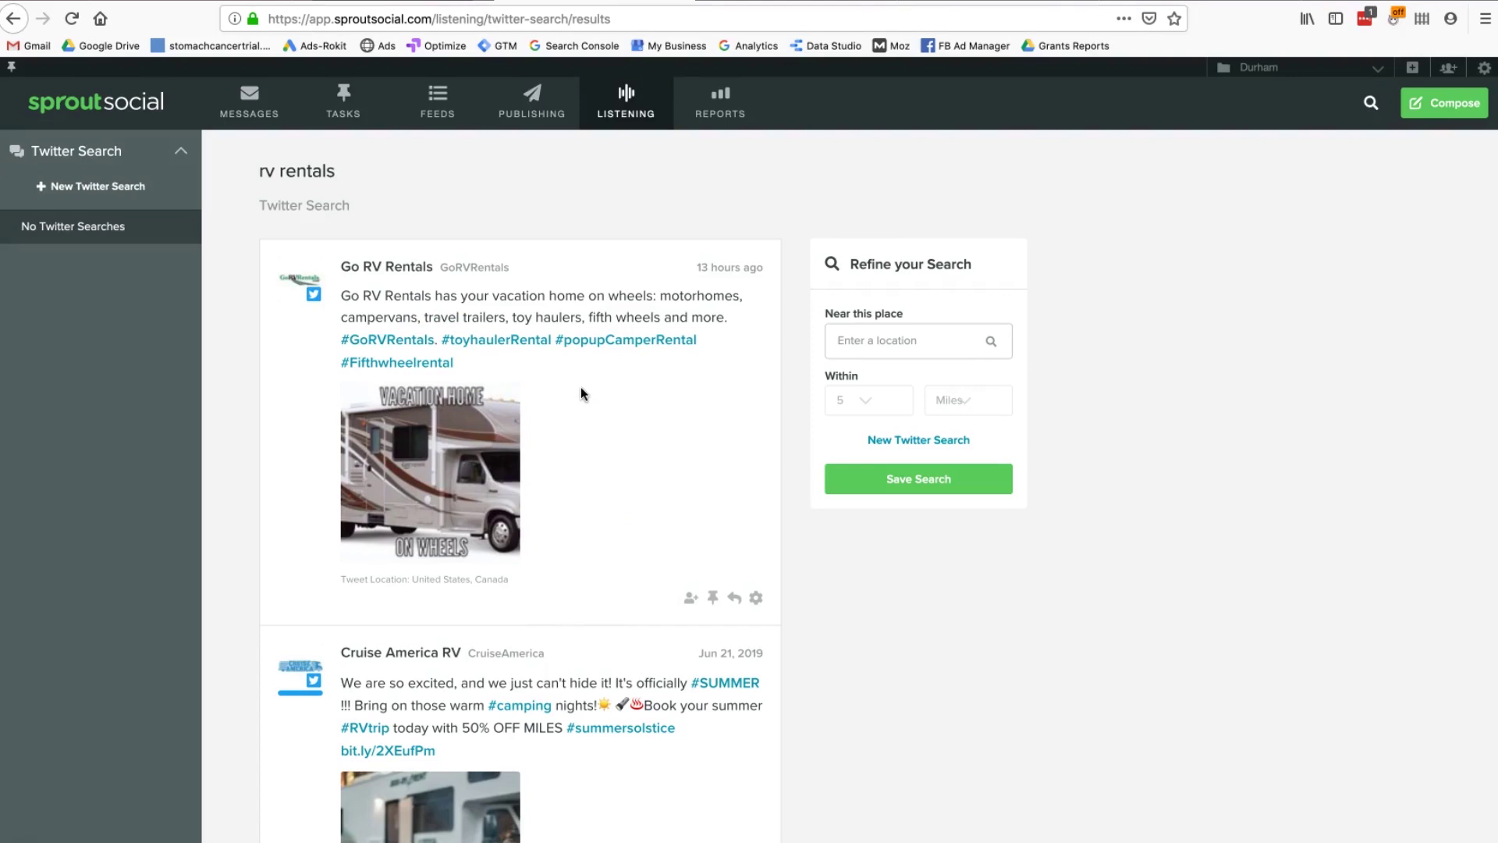
pyautogui.scroll(-1, 581, 387)
pyautogui.scroll(-1, 581, 386)
pyautogui.scroll(2, 581, 386)
pyautogui.tripleClick(306, 178)
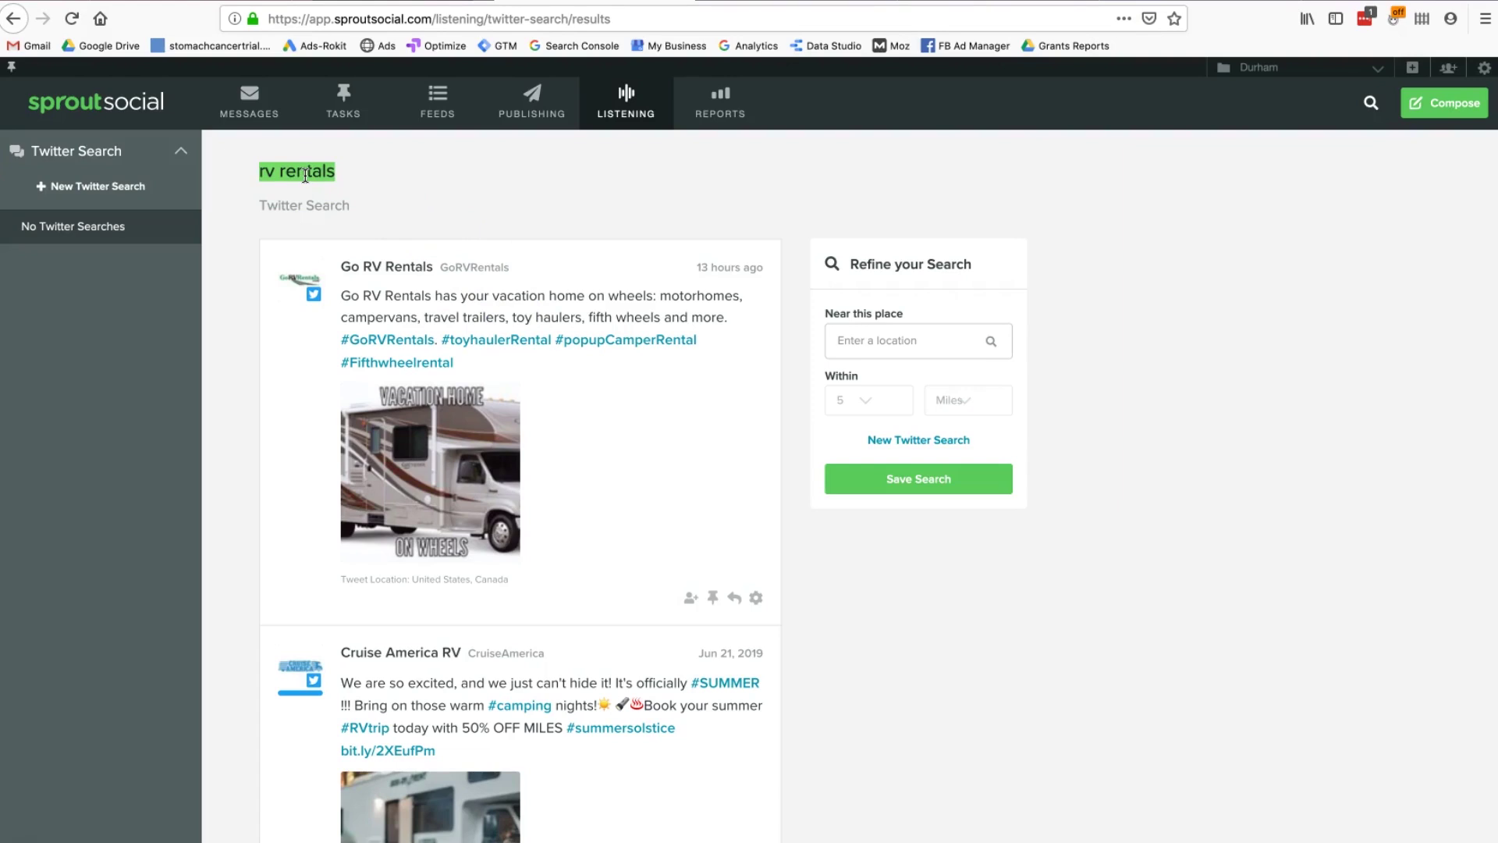
# Step: Review the tweets in the "rv rentals" results, including the posts from Go RV Rentals and Cruise America RV
pyautogui.moveTo(453, 496)
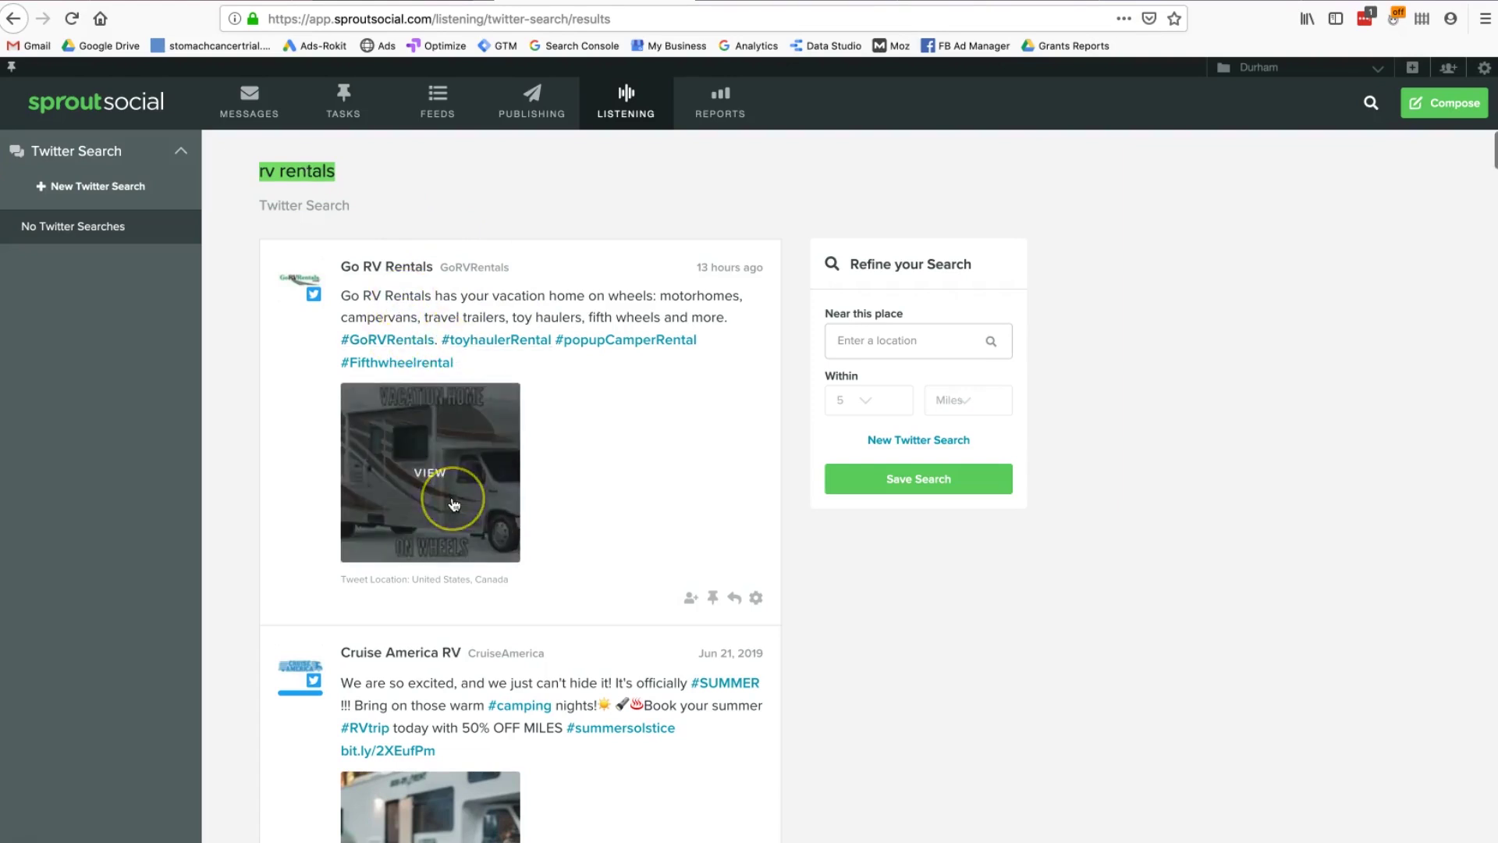
pyautogui.scroll(-2, 441, 515)
pyautogui.scroll(2, 461, 534)
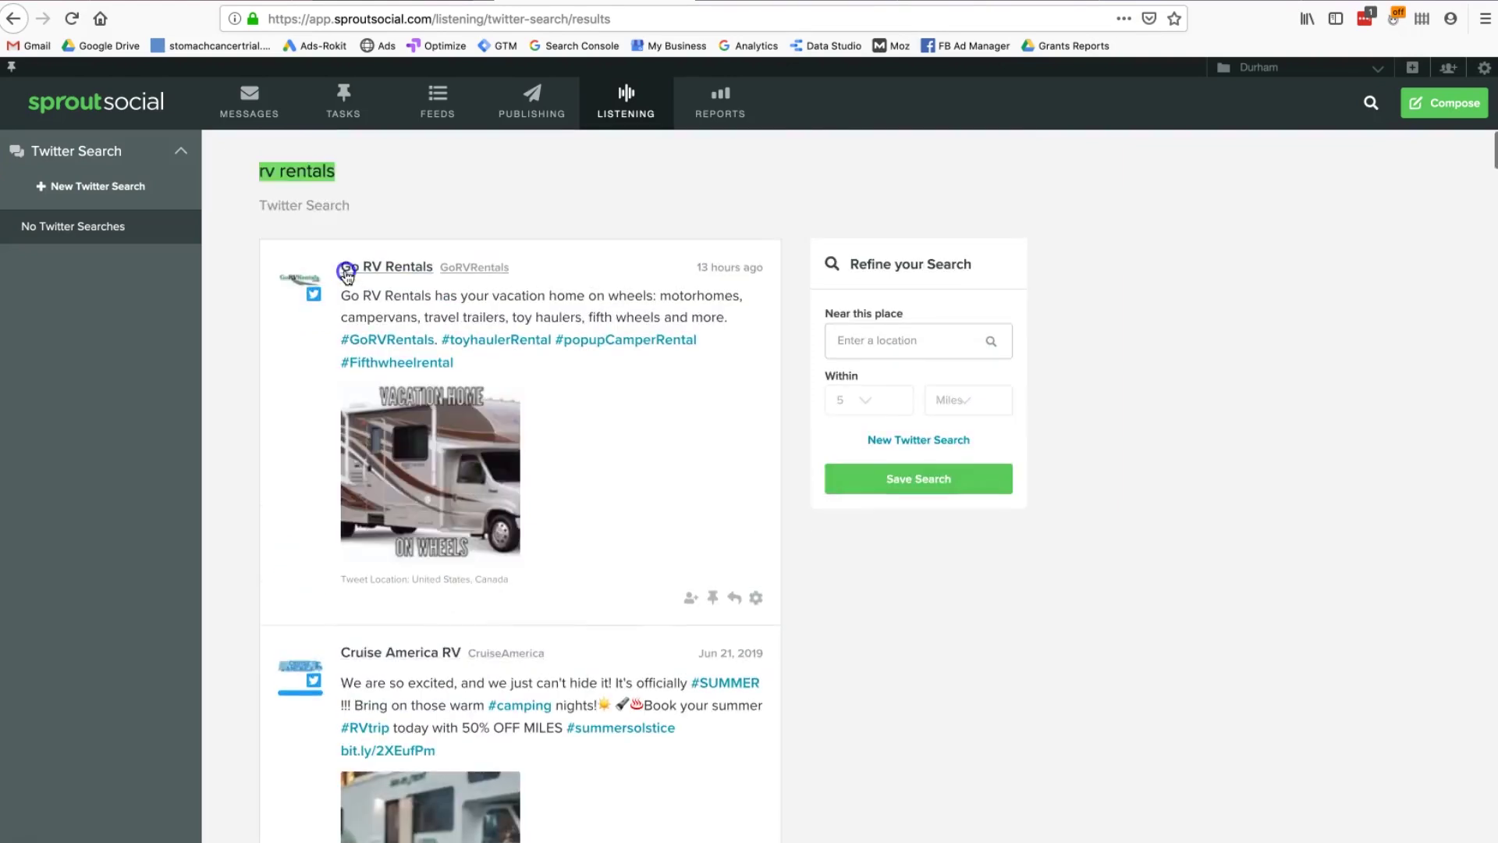
pyautogui.scroll(-2, 609, 480)
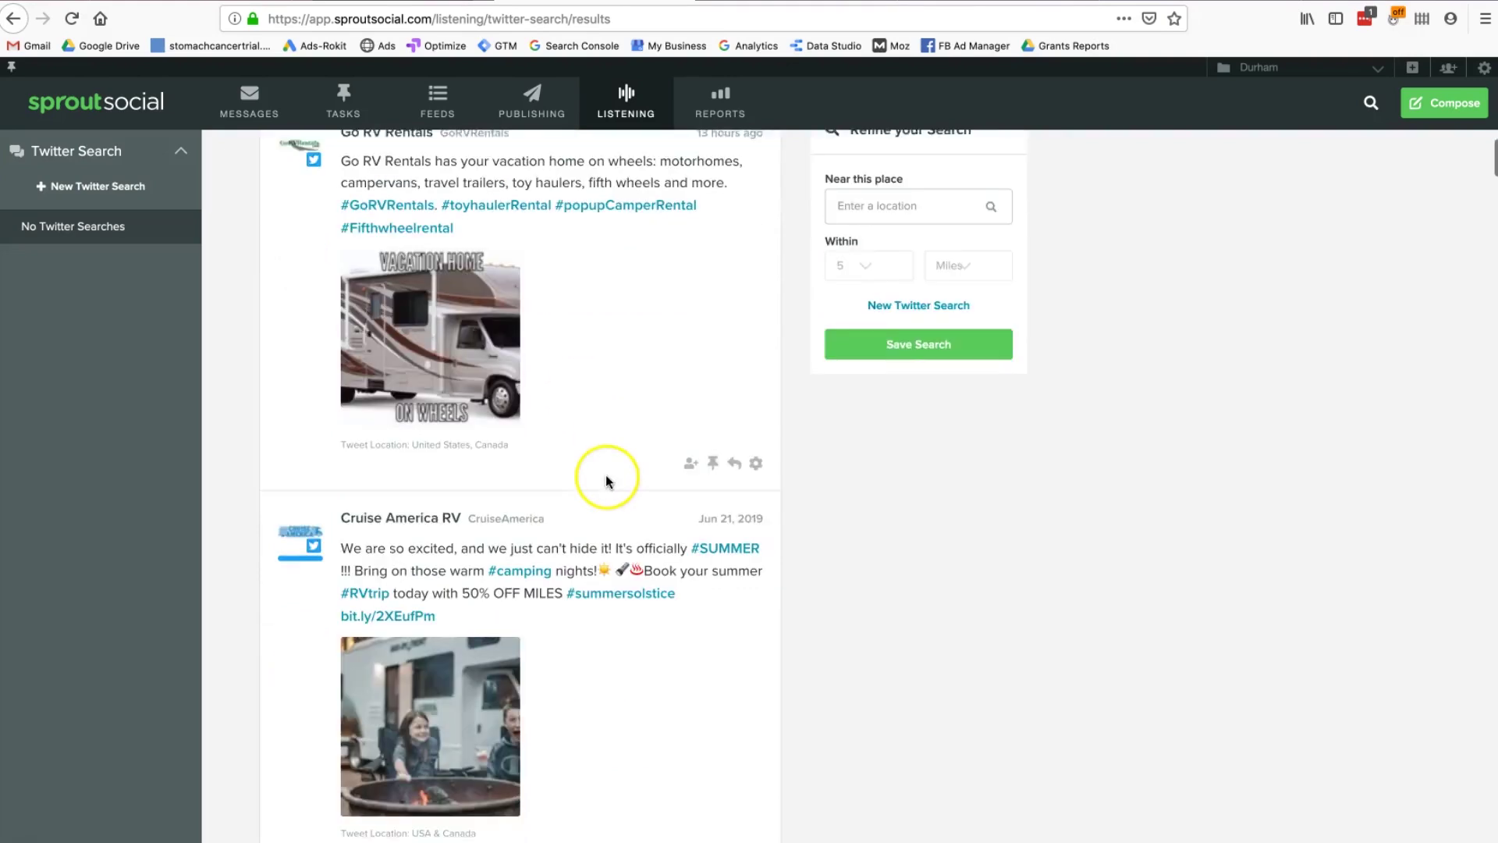
pyautogui.scroll(-4, 496, 567)
pyautogui.scroll(-15, 498, 566)
pyautogui.scroll(20, 498, 567)
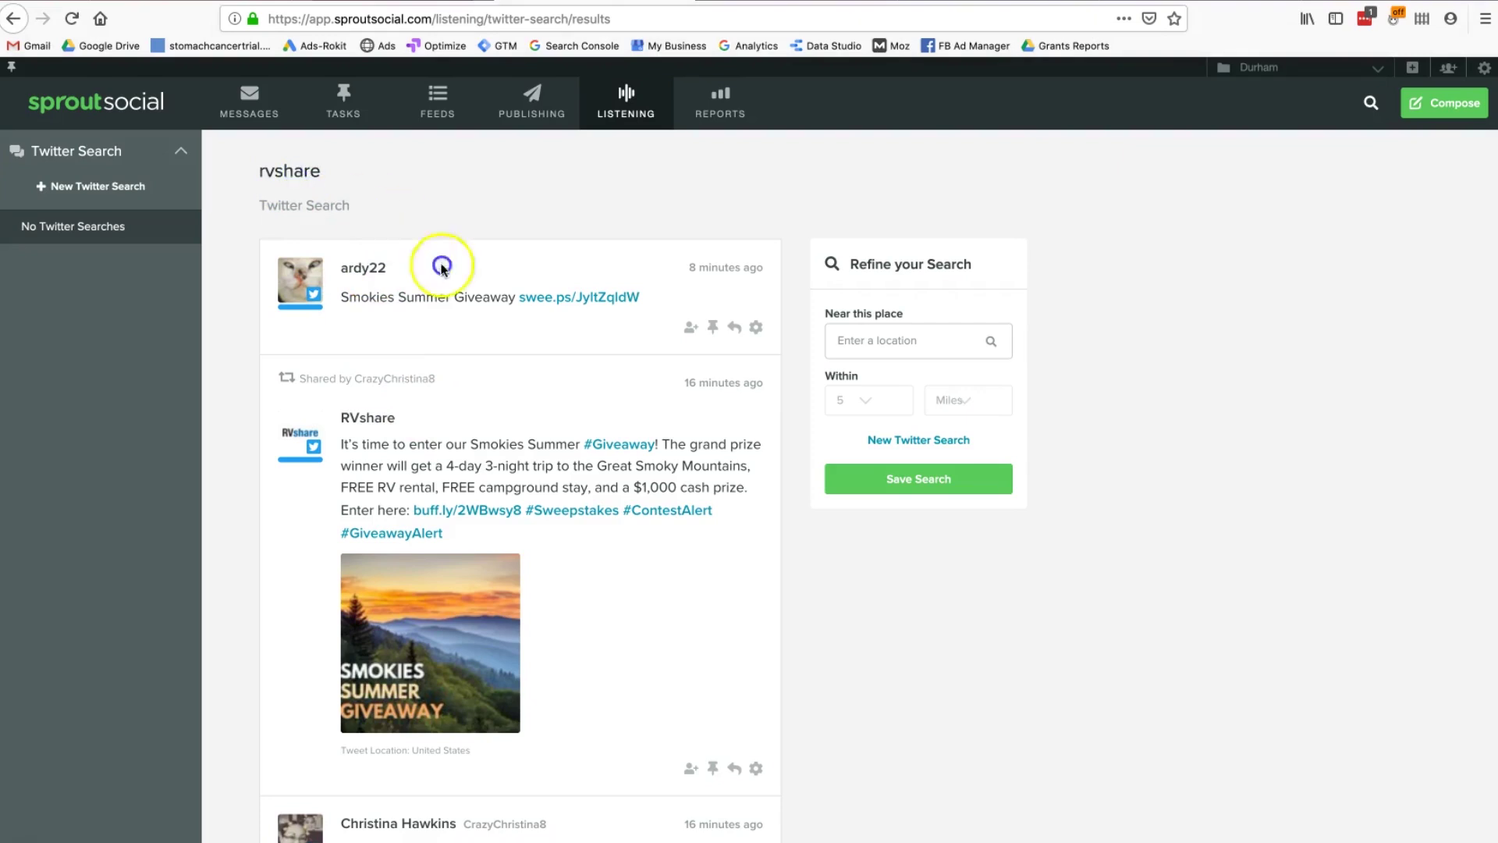
# Step: In the "rvshare" Twitter search results, highlight the Smokies Summer Giveaway prize description in RVshare's shared tweet
pyautogui.scroll(-2, 390, 445)
pyautogui.scroll(2, 414, 465)
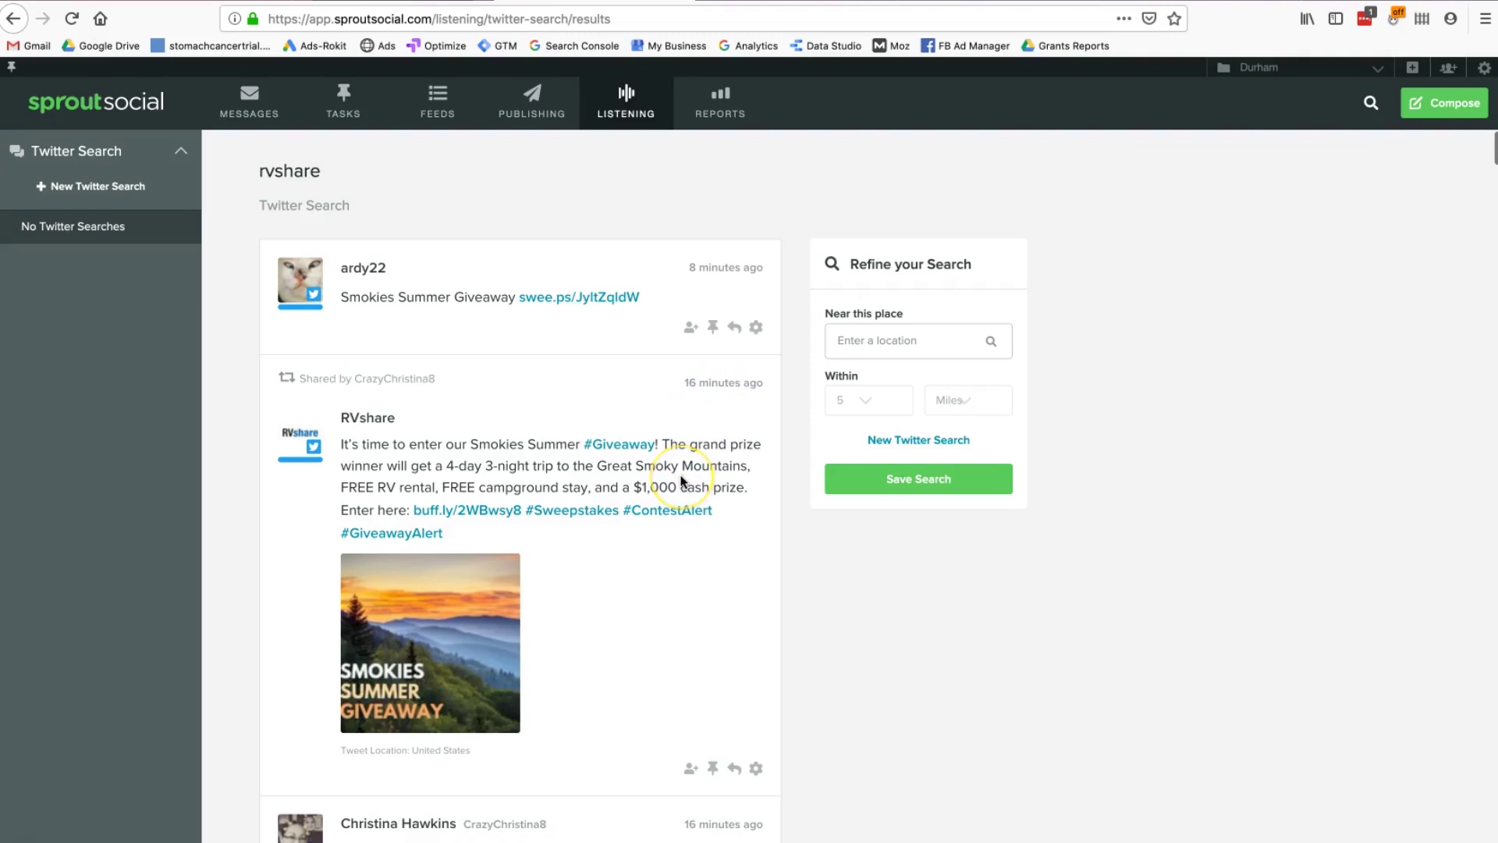
pyautogui.moveTo(406, 444); pyautogui.dragTo(574, 485)
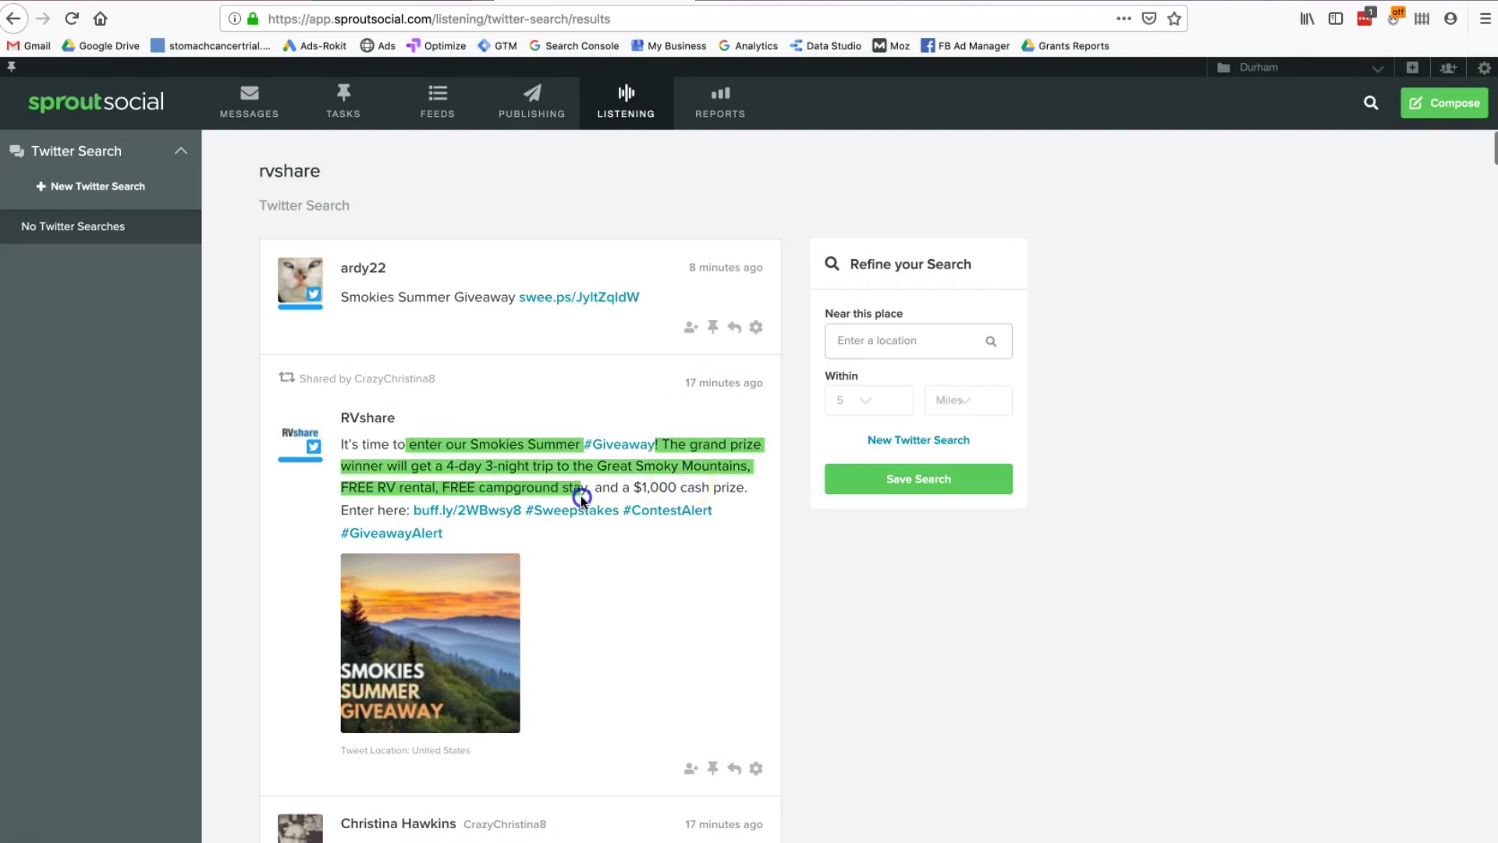
pyautogui.click(780, 546)
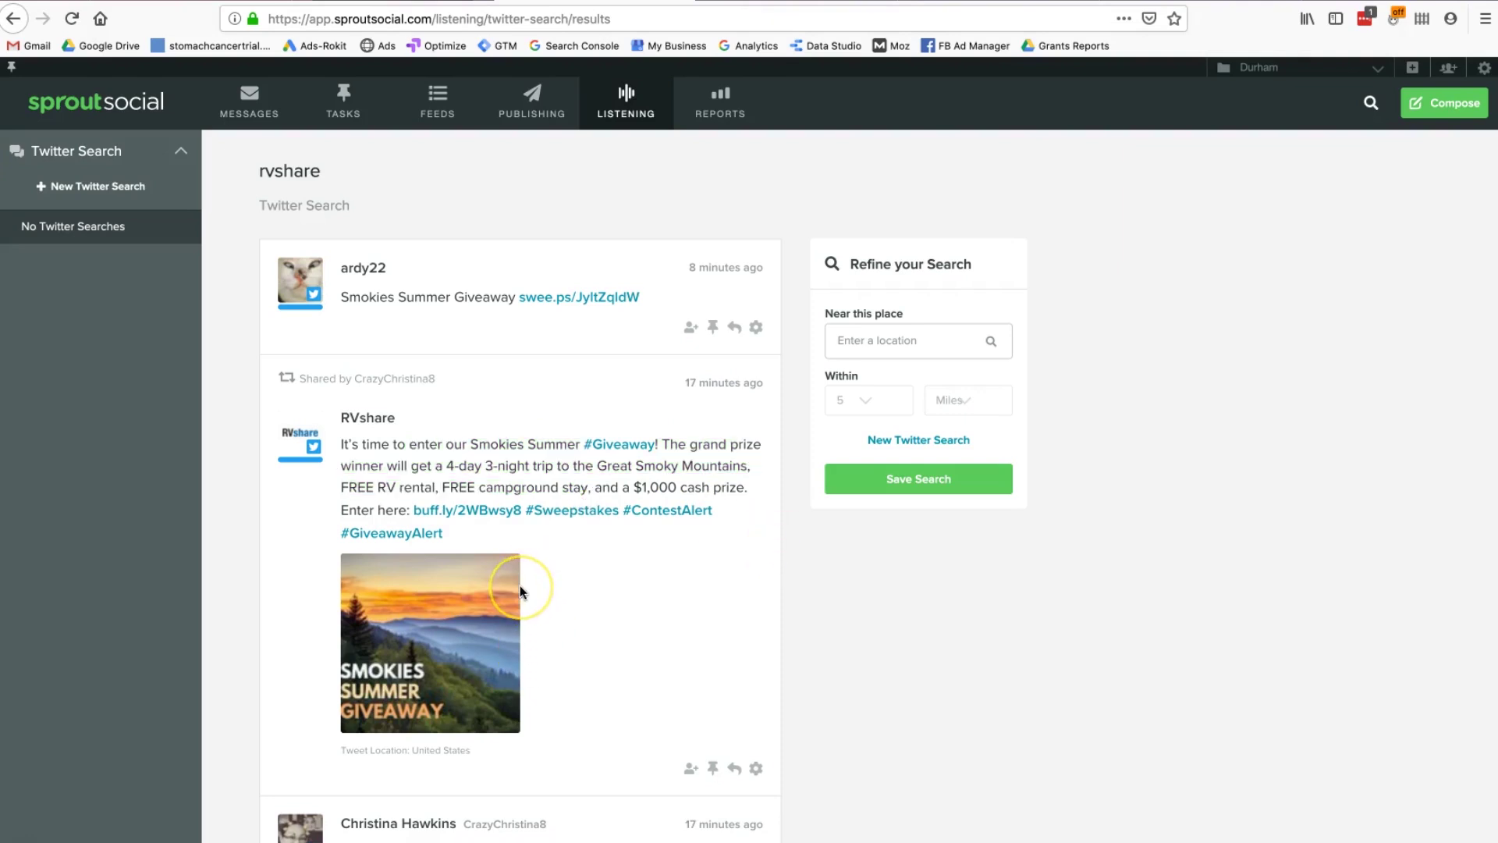
# Step: Look through the further "rvshare" results for reposts of the Smokies Summer Giveaway tweet
pyautogui.scroll(-8, 520, 585)
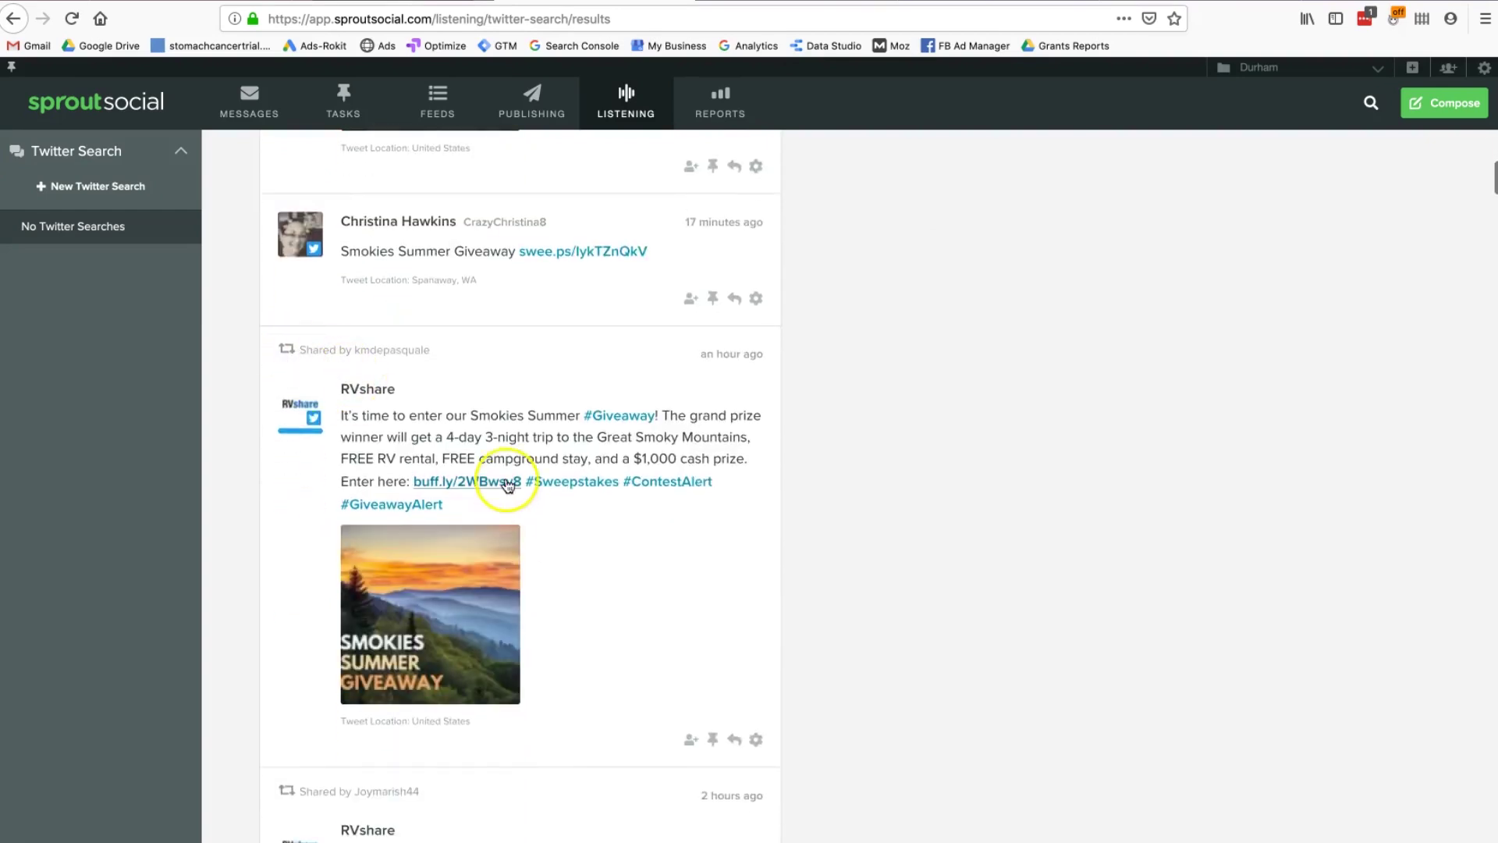
pyautogui.scroll(-4, 619, 612)
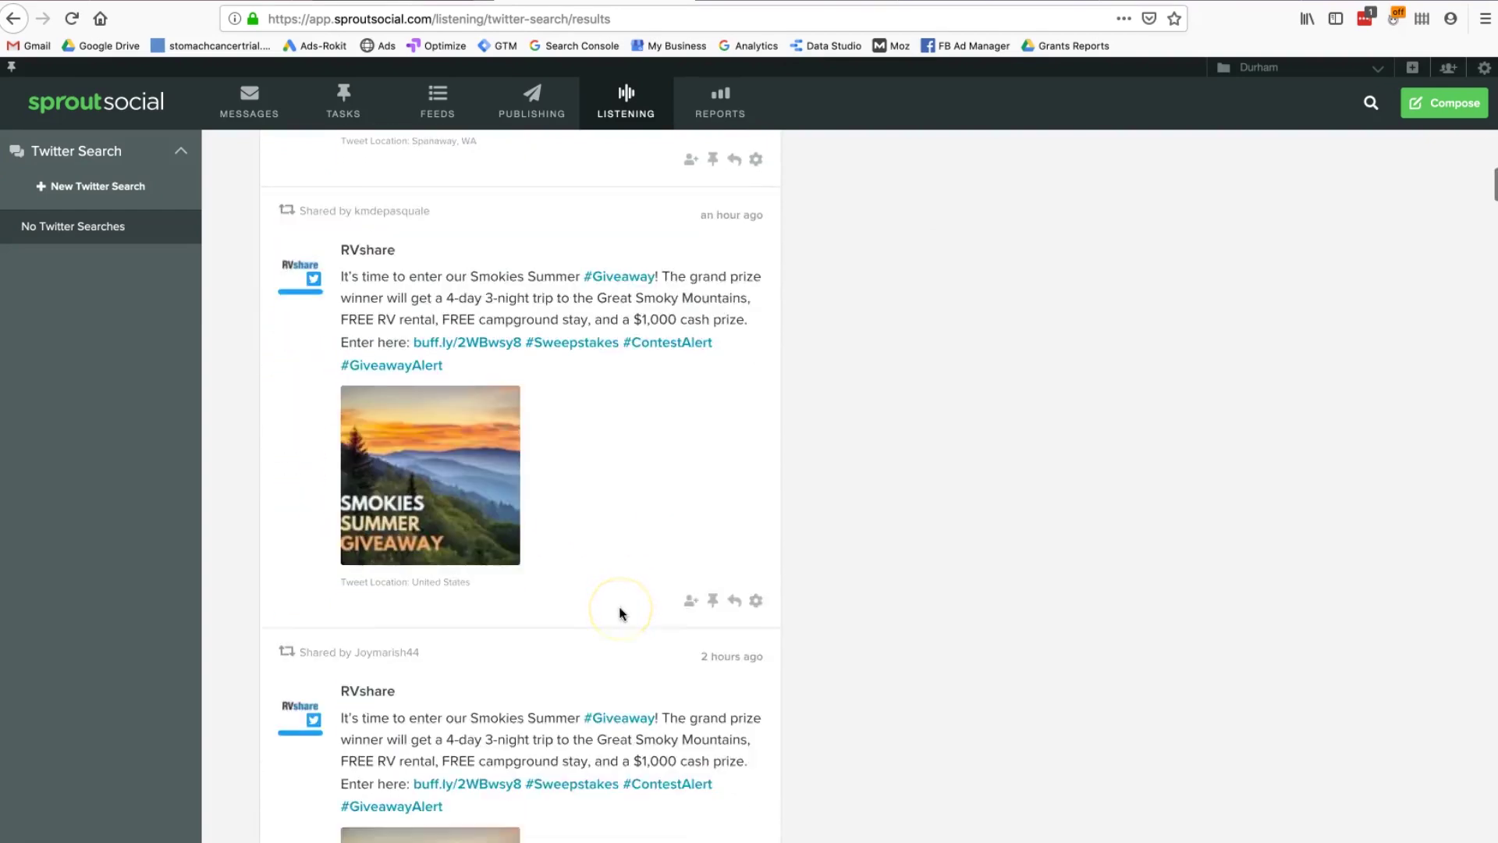
pyautogui.scroll(-3, 618, 612)
pyautogui.scroll(3, 335, 368)
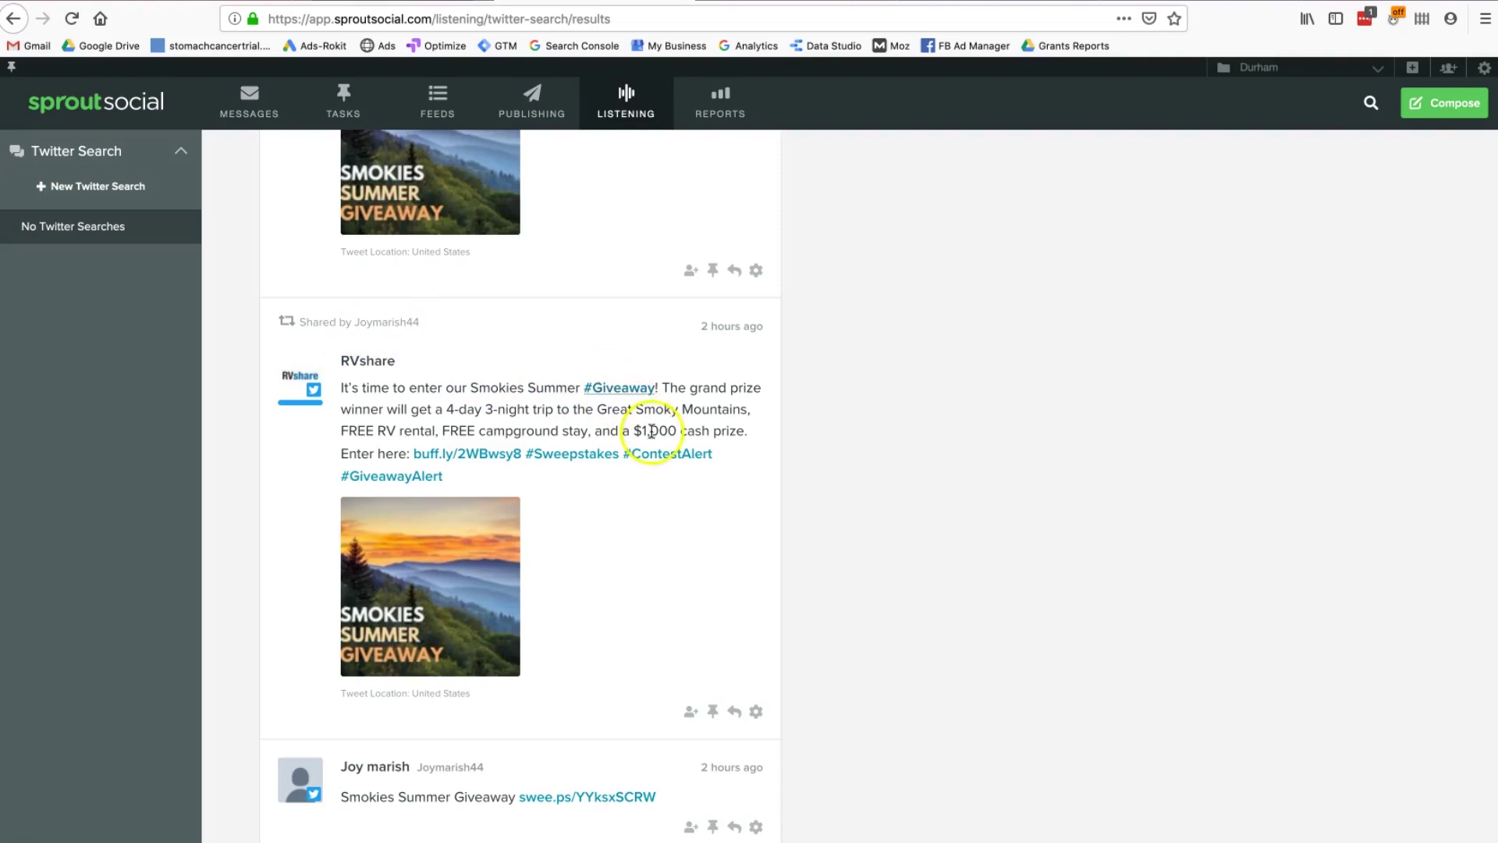
pyautogui.scroll(-7, 653, 436)
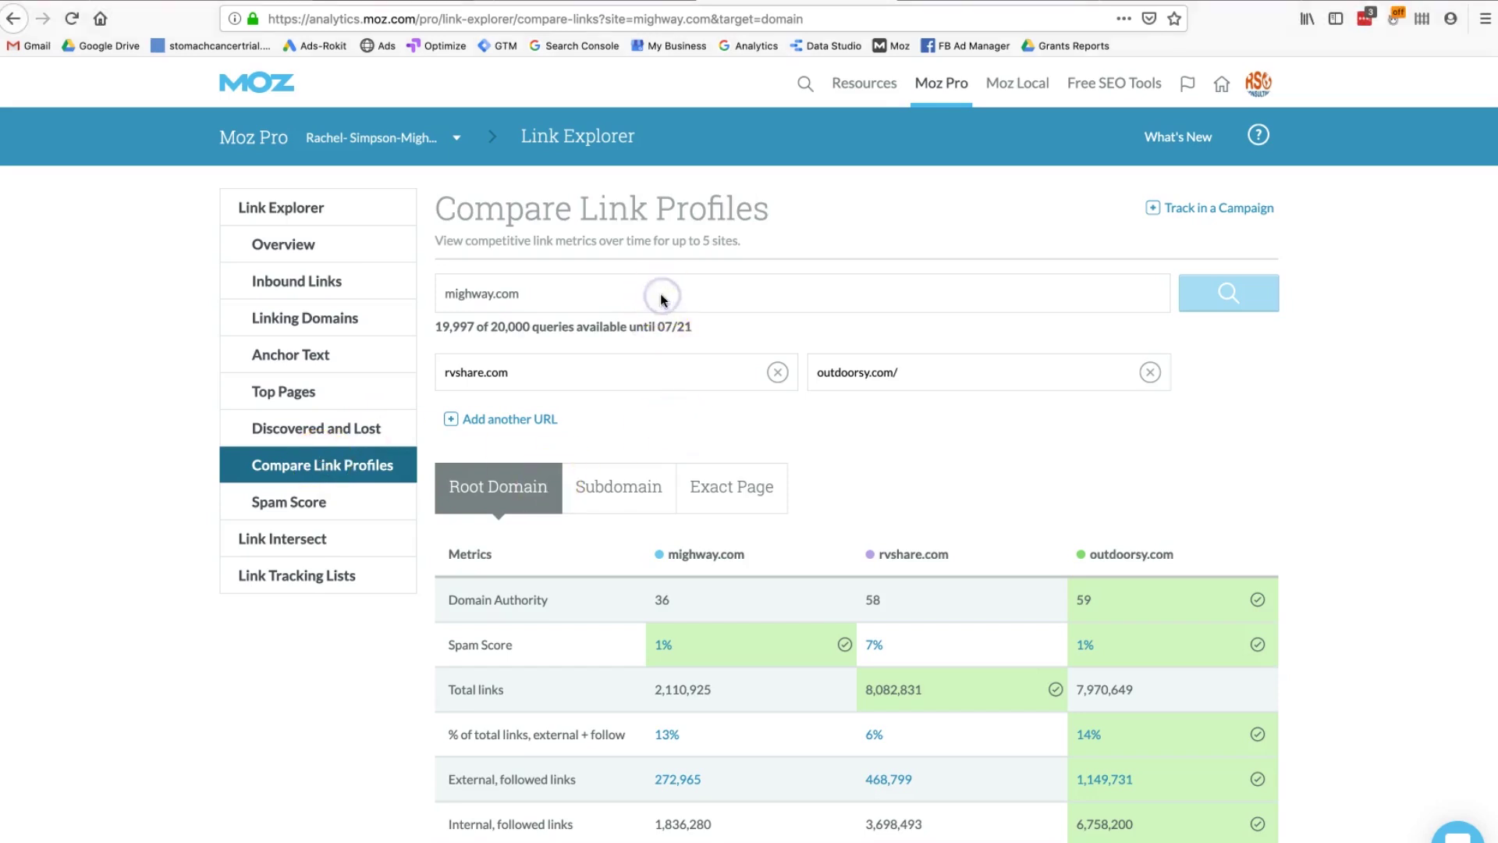
# Step: In Moz's Compare Link Profiles report for mighway.com, highlight the competitor entries rvshare.com and "outdoorsy"
pyautogui.click(604, 368)
pyautogui.doubleClick(604, 368)
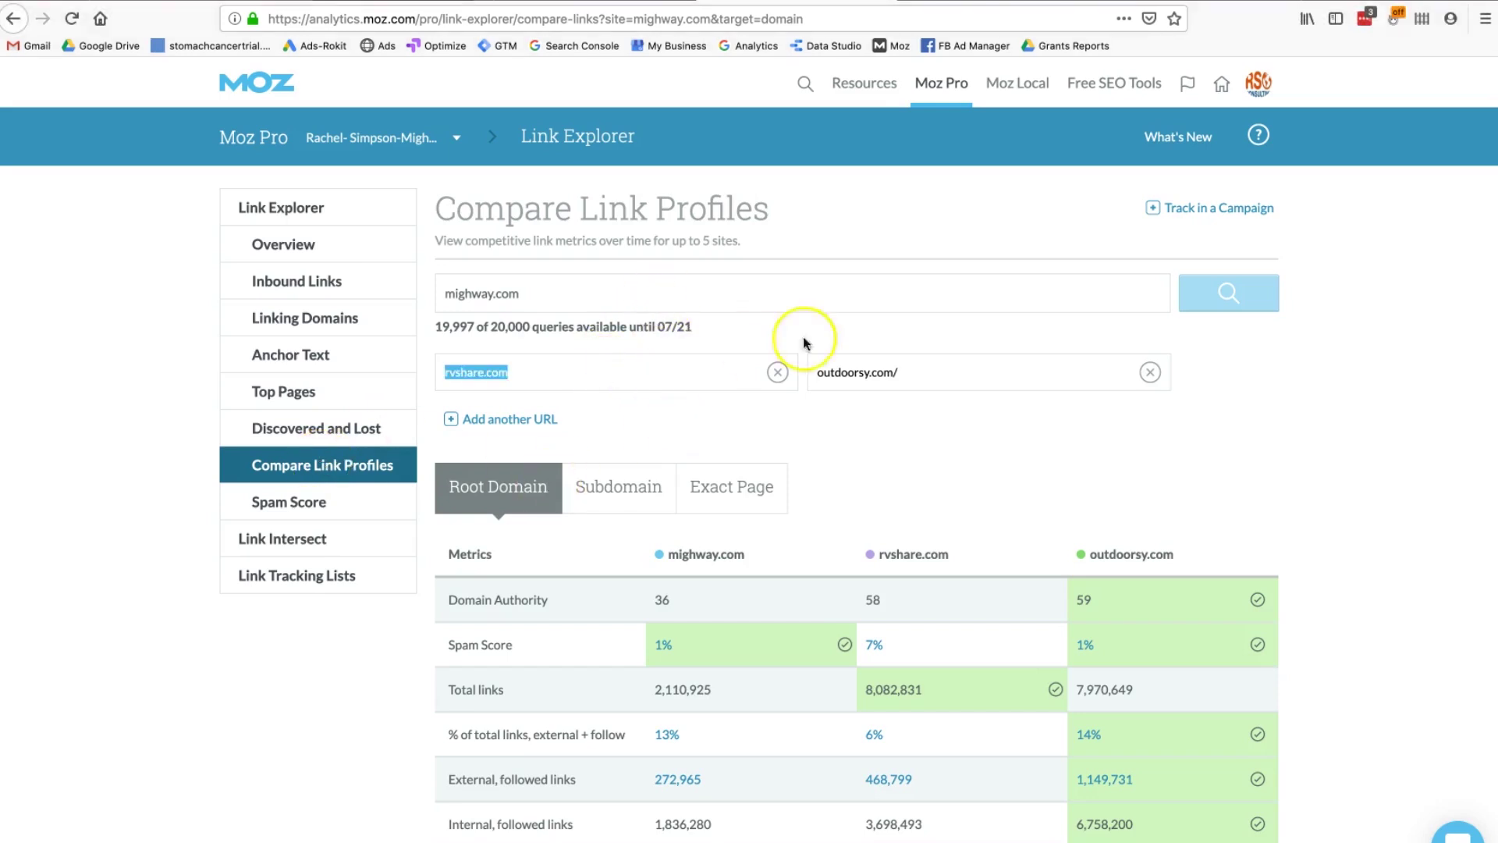
pyautogui.doubleClick(867, 365)
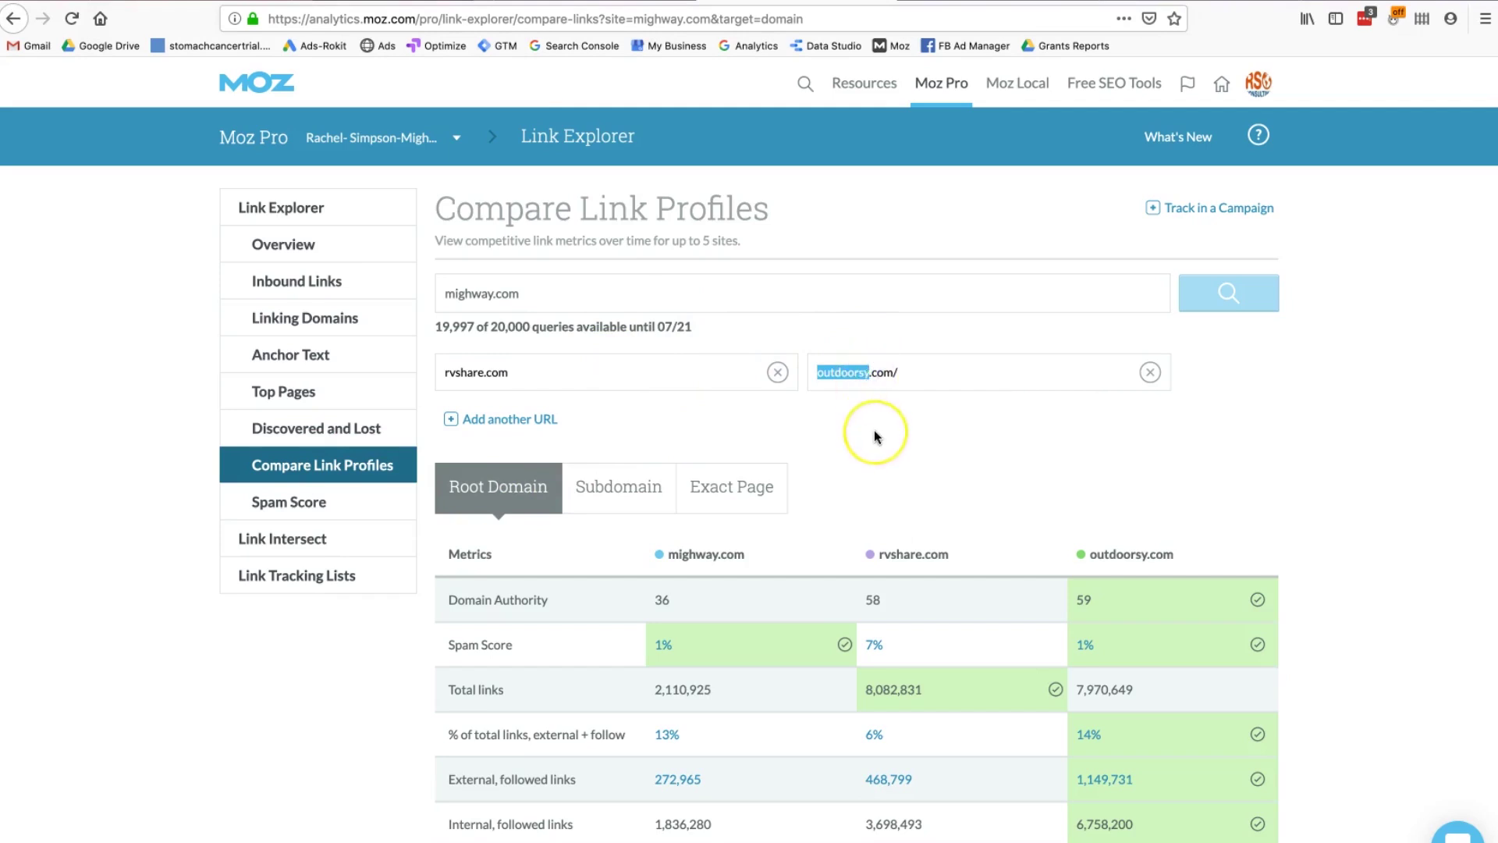
# Step: Examine the root domain metrics table comparing the link profiles of mighway.com, rvshare.com and outdoorsy.com
pyautogui.scroll(-2, 875, 429)
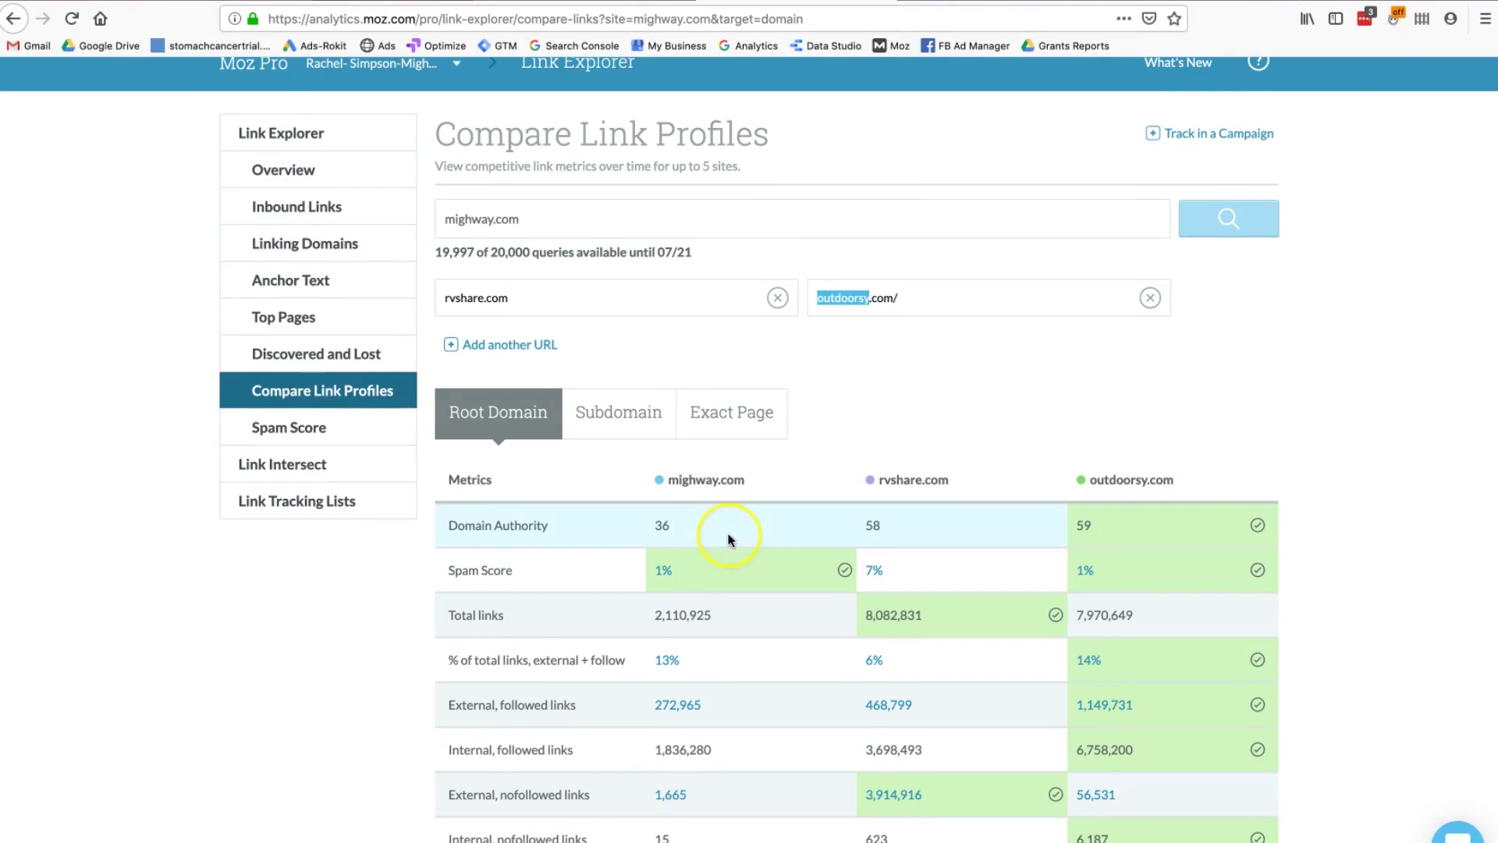
pyautogui.scroll(-3, 702, 538)
pyautogui.scroll(-2, 677, 540)
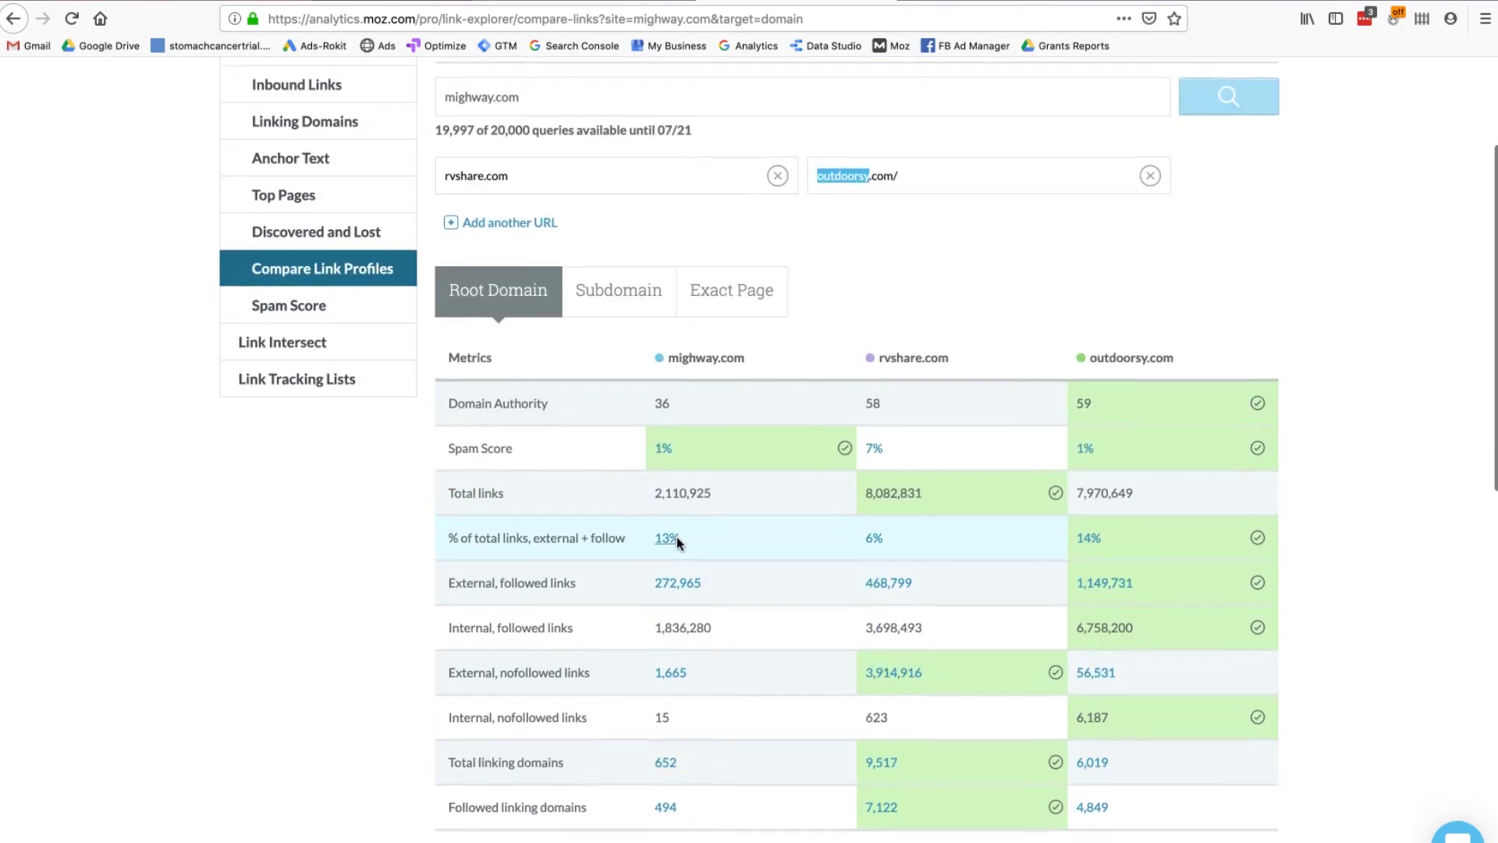
pyautogui.scroll(-4, 677, 536)
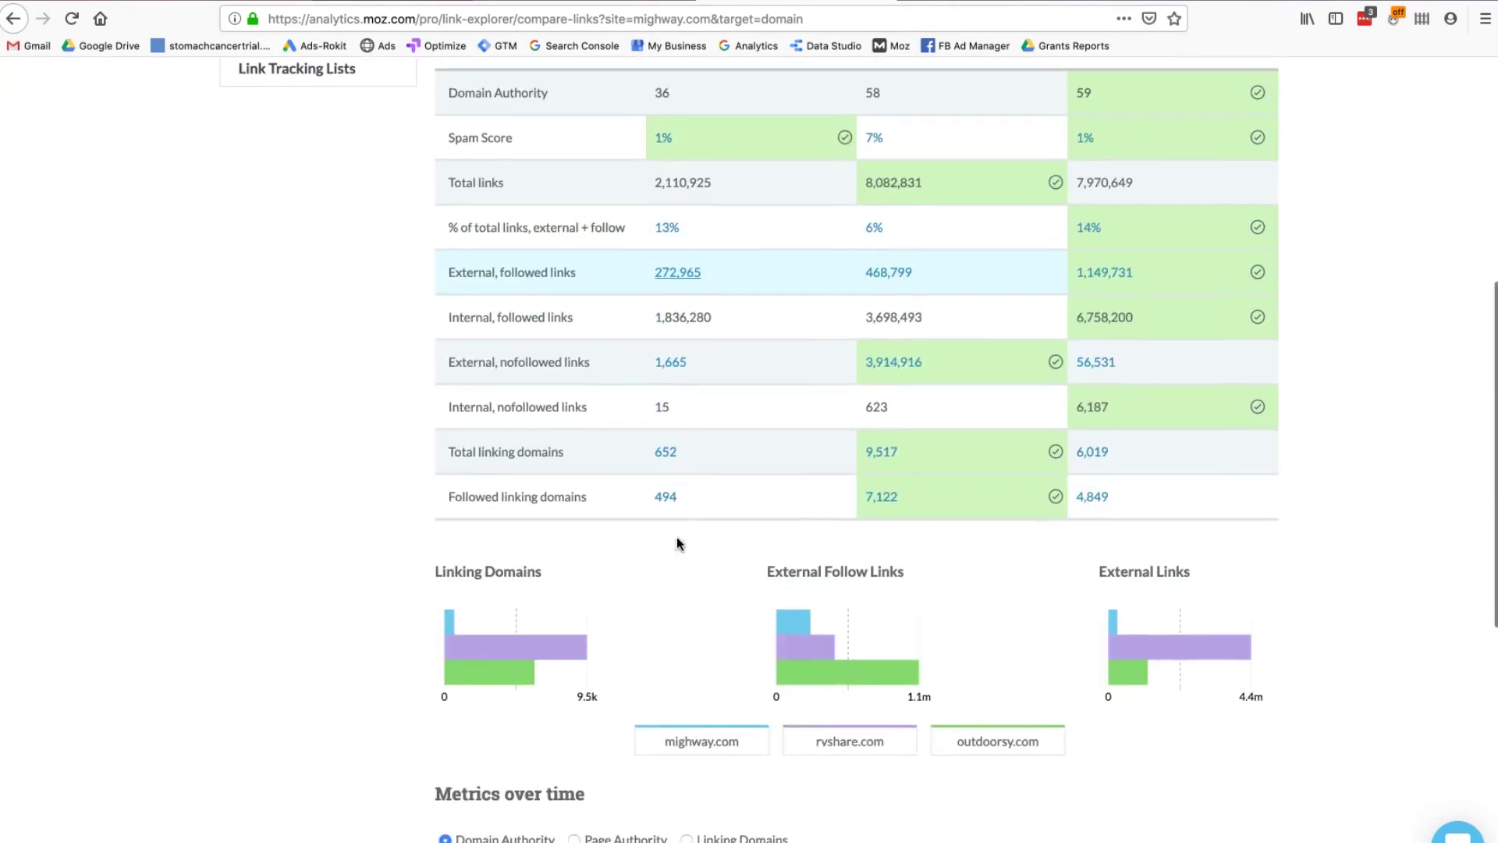
pyautogui.scroll(3, 677, 539)
pyautogui.click(674, 524)
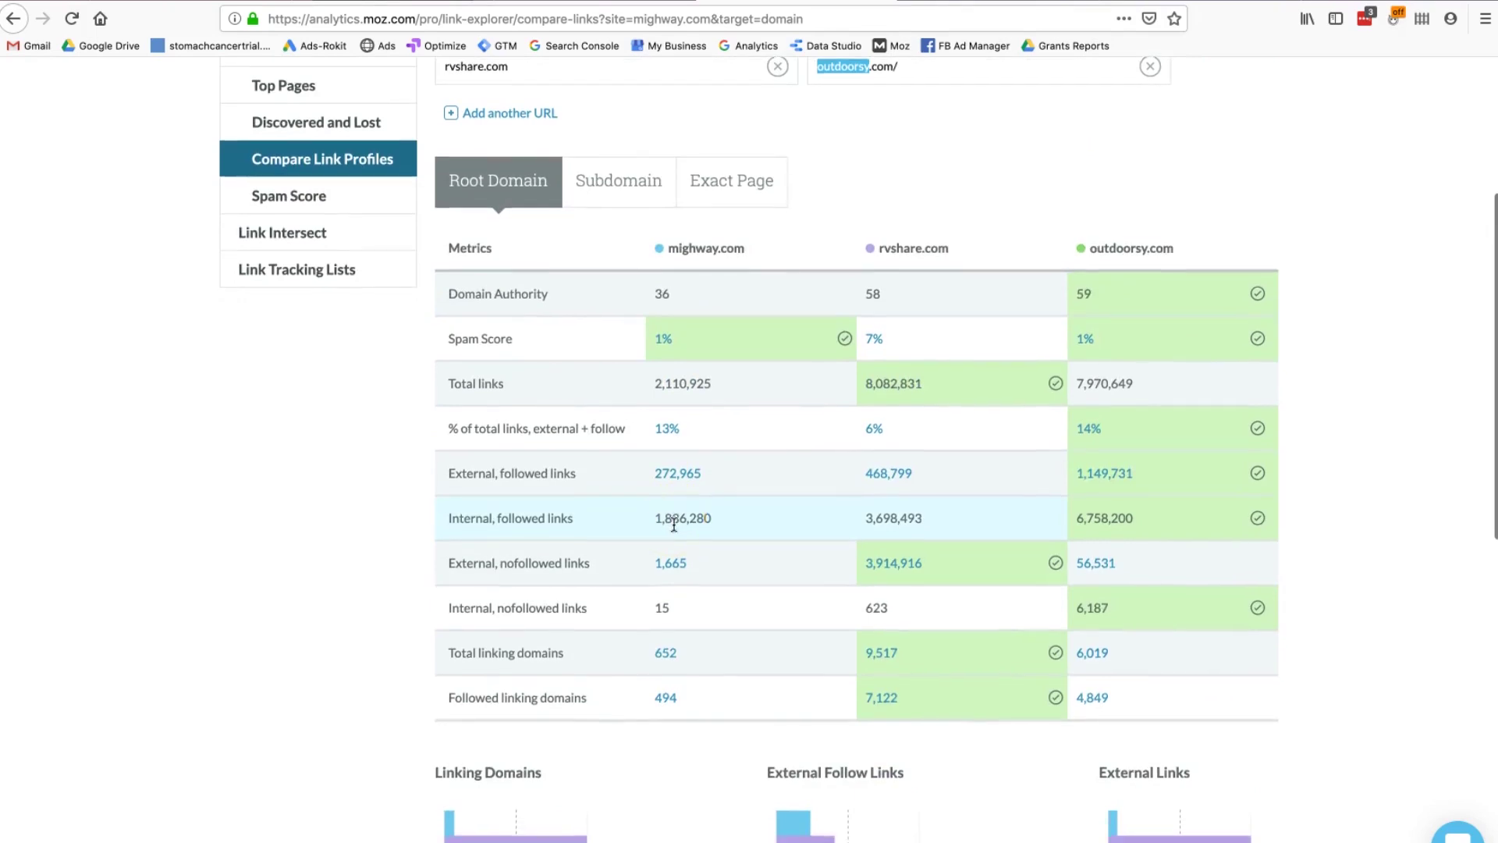
# Step: Examine the Linking Domains, External Follow Links and External Links charts, showing the per-site figures for External Links
pyautogui.scroll(-10, 674, 524)
pyautogui.scroll(4, 674, 524)
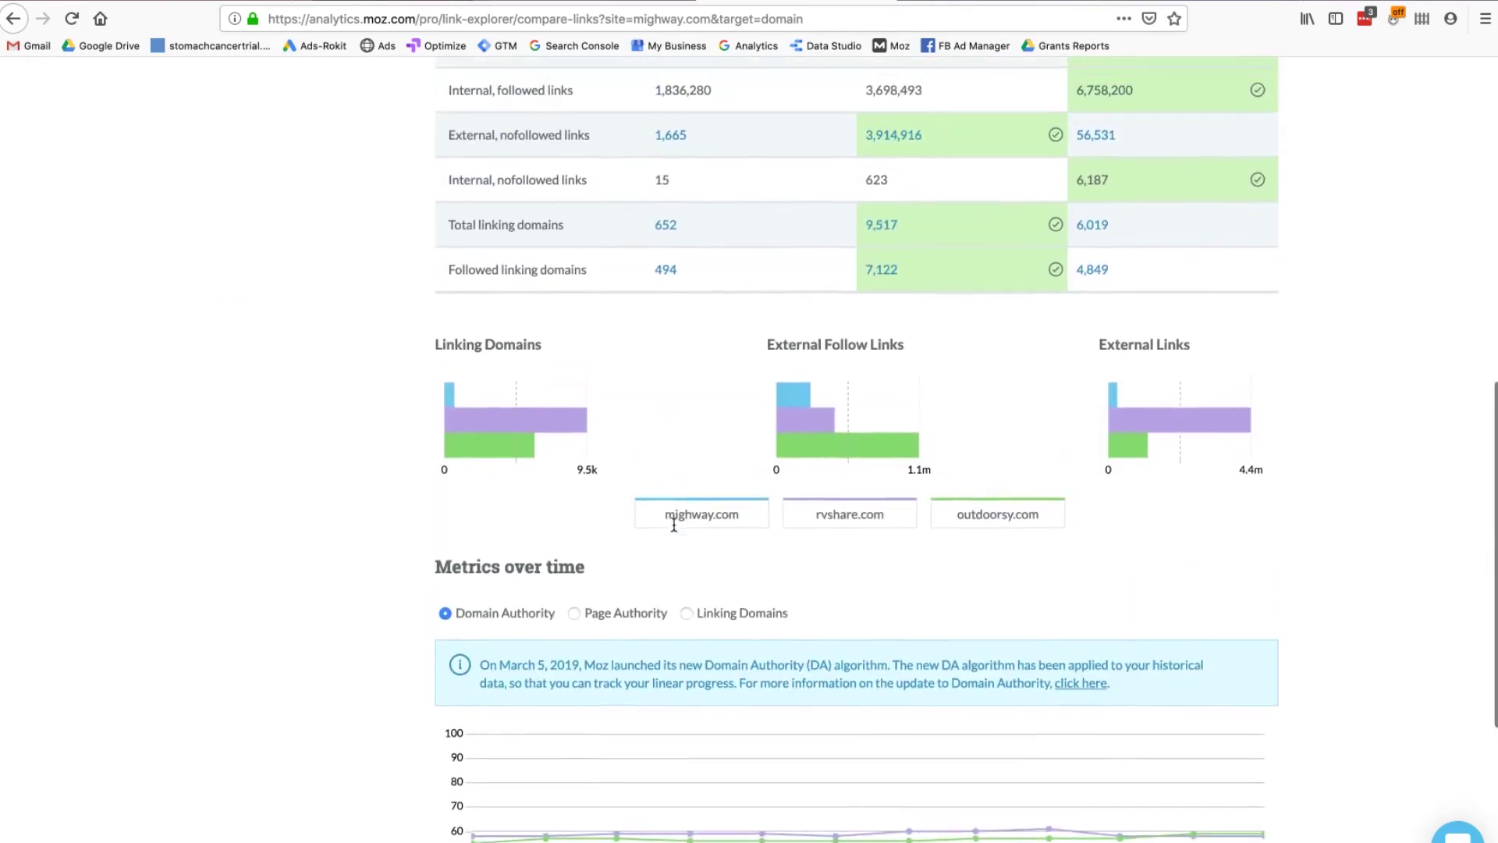
pyautogui.click(584, 539)
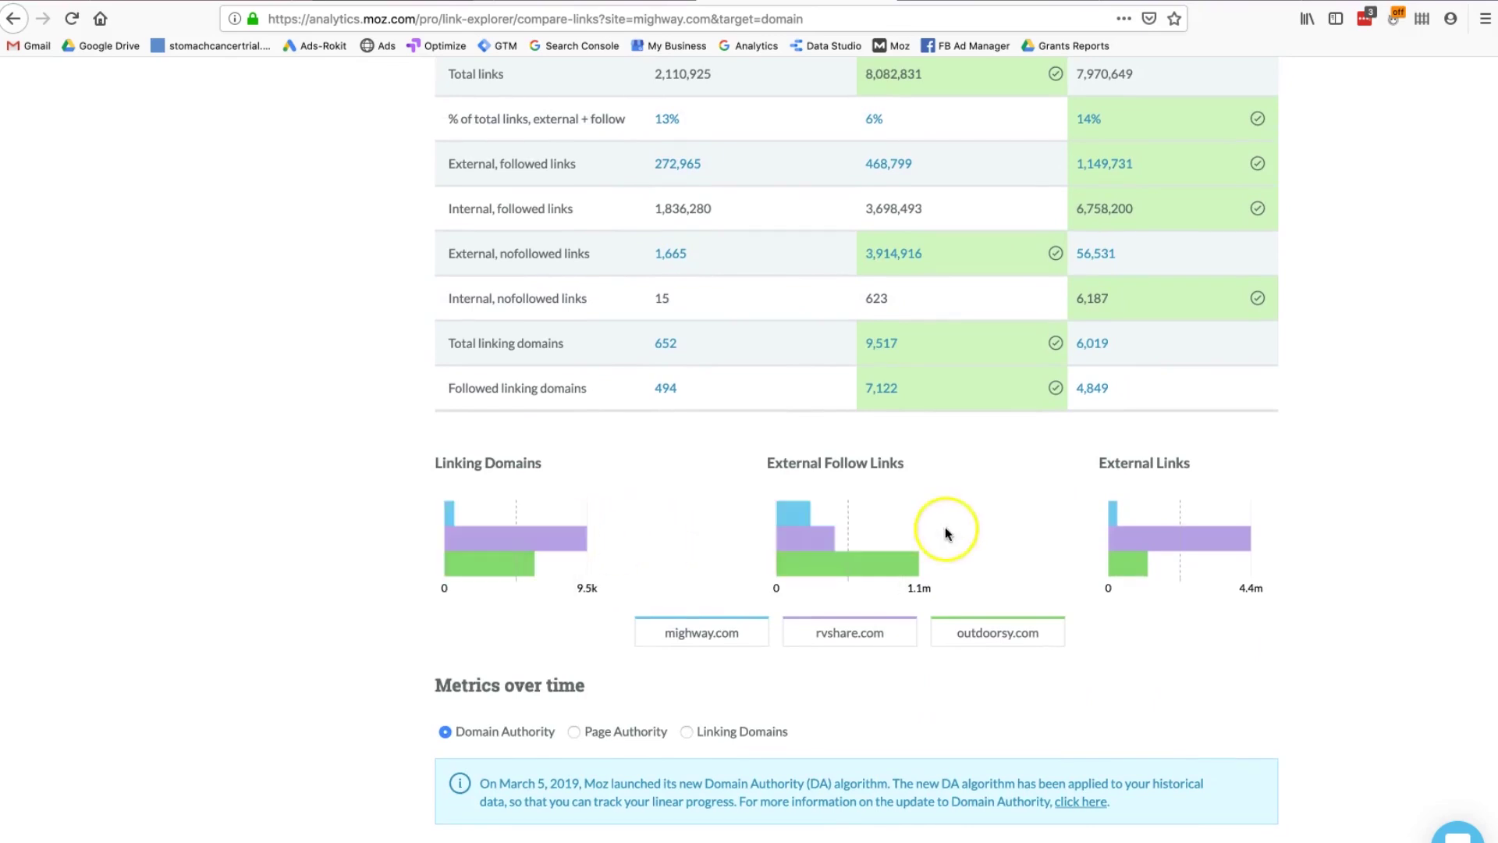
pyautogui.moveTo(1122, 553)
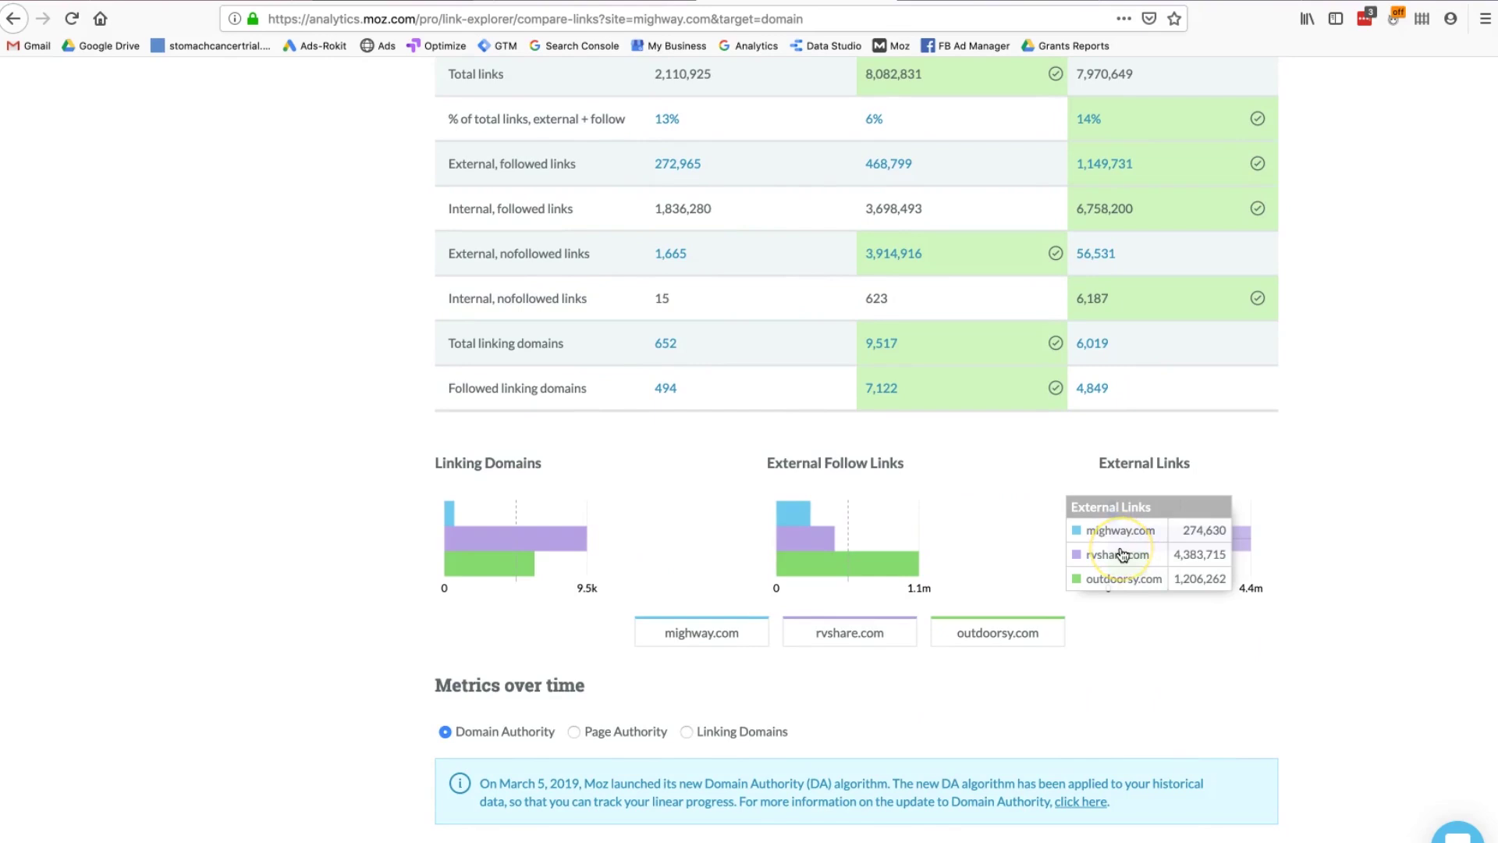
# Step: Return to the metrics table and compare the three sites' Domain Authority and Spam Score
pyautogui.scroll(5, 1121, 552)
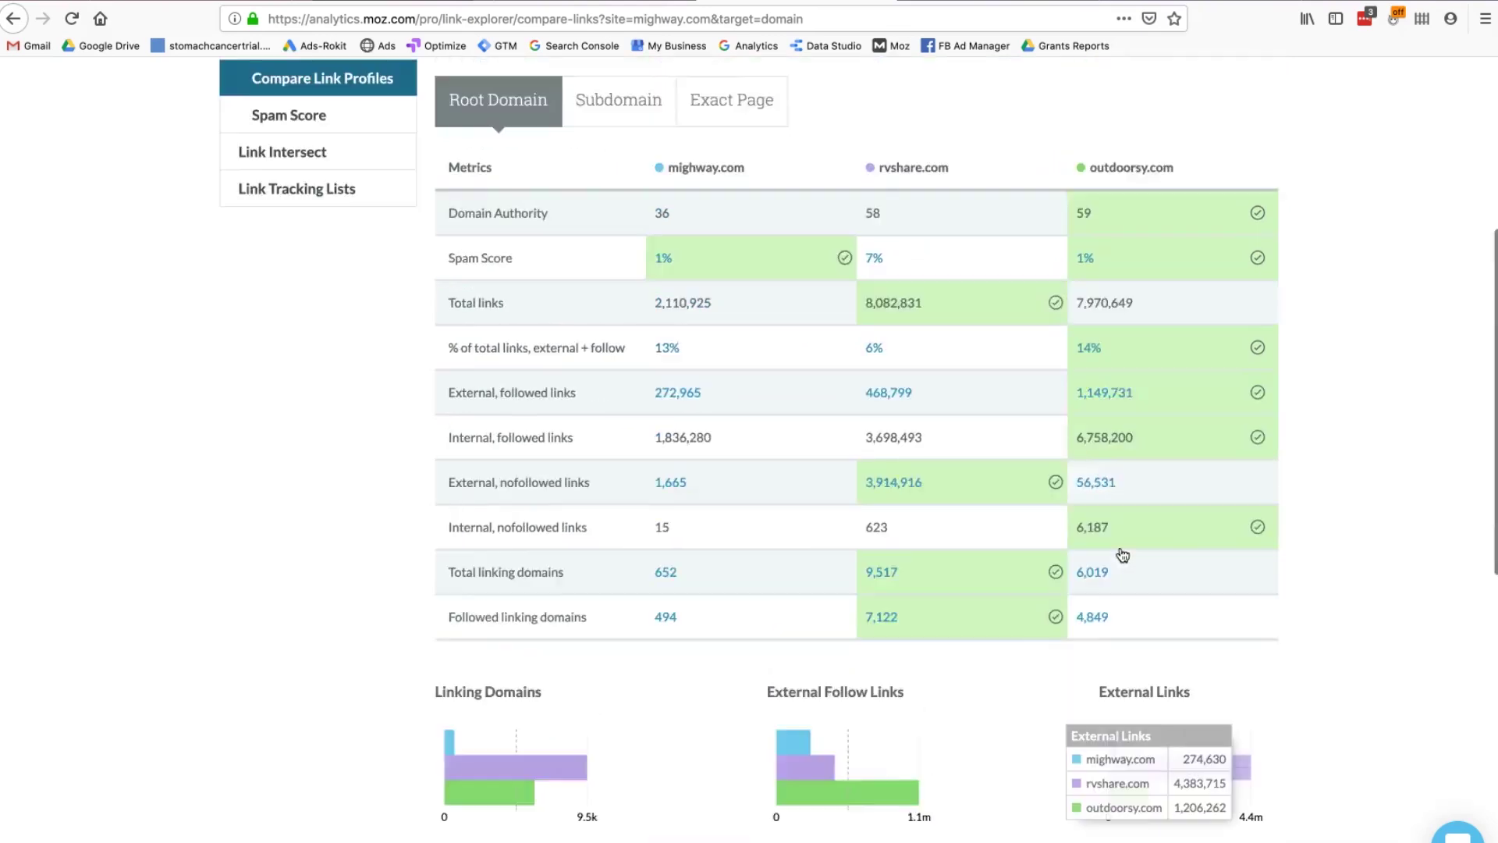
pyautogui.click(1071, 467)
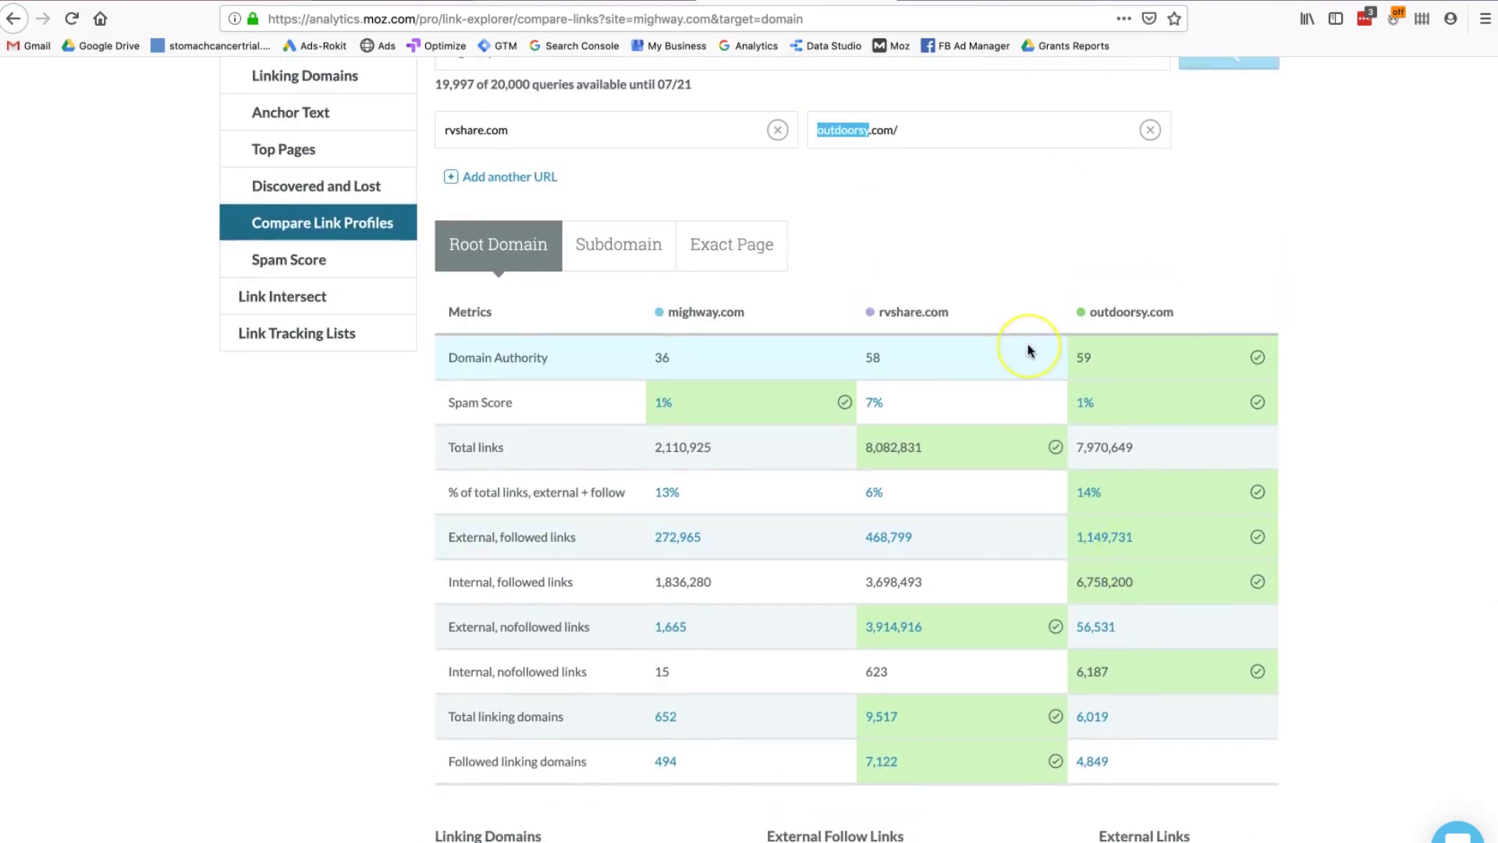
pyautogui.scroll(-1, 1028, 349)
pyautogui.scroll(-1, 1028, 349)
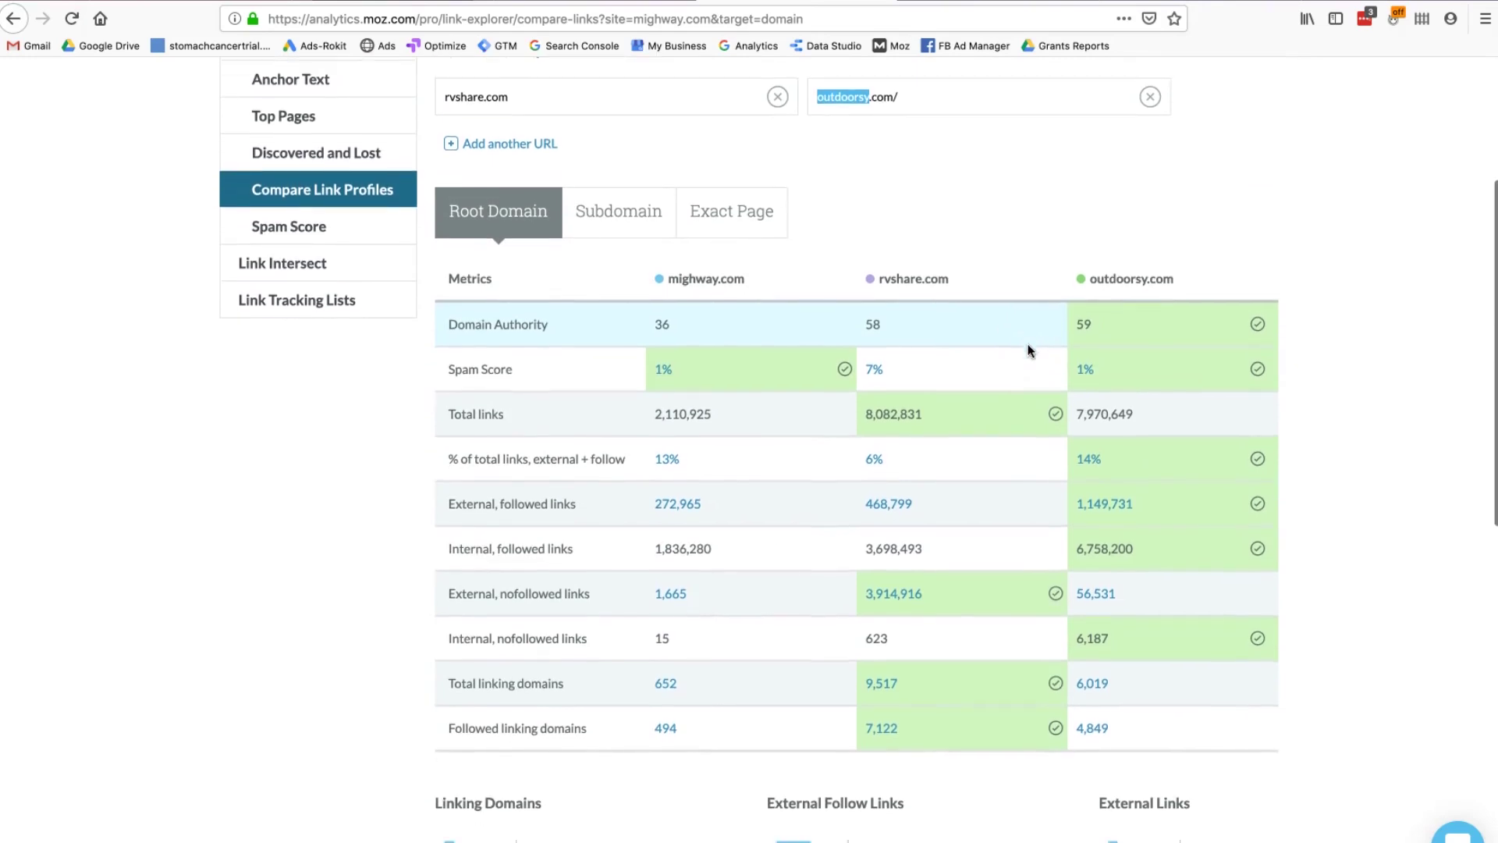
pyautogui.click(890, 353)
pyautogui.scroll(-5, 887, 359)
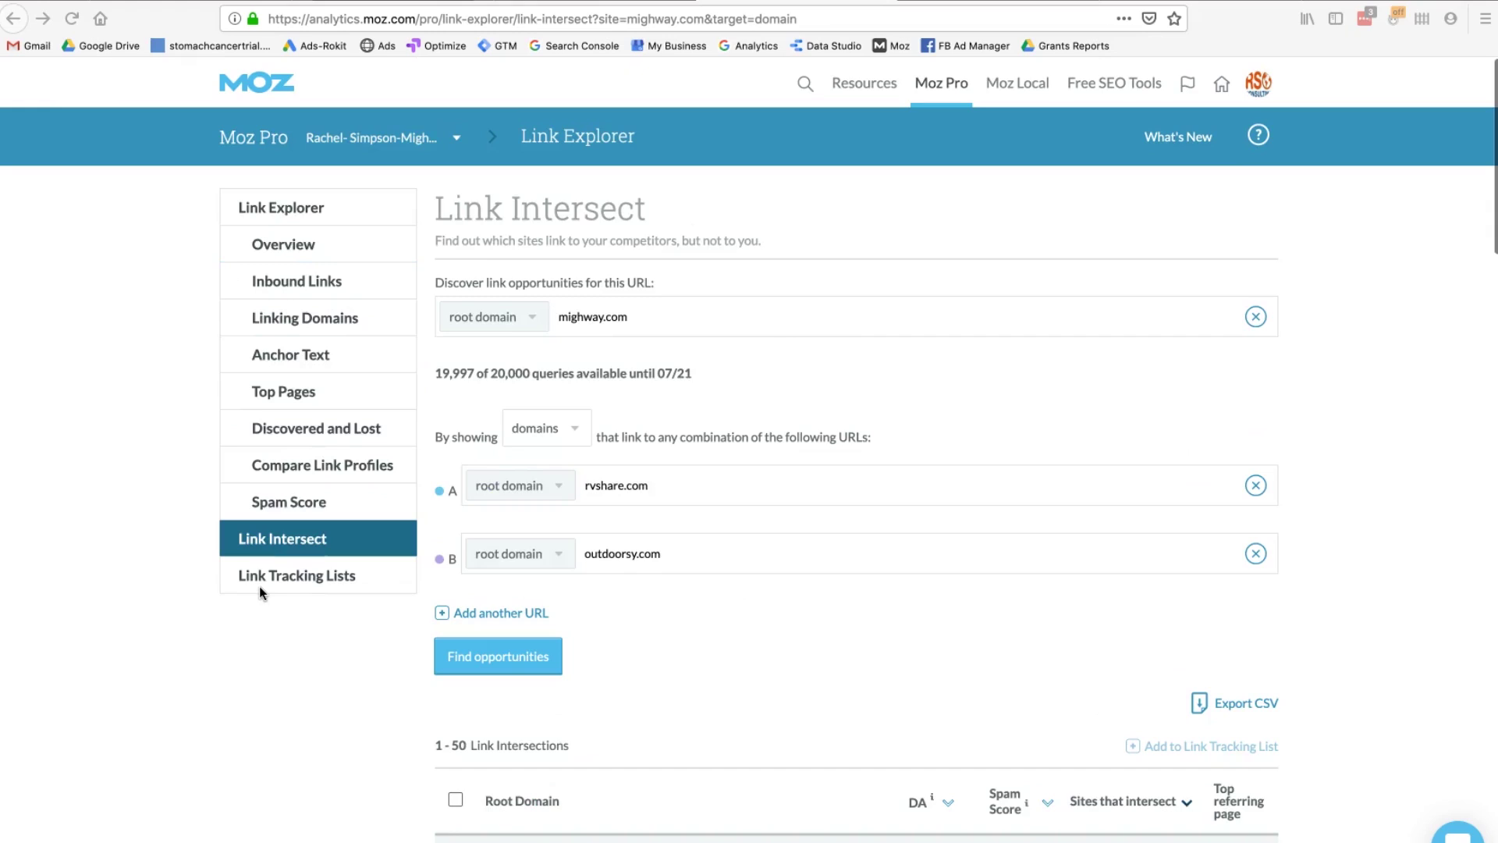
# Step: Open Link Intersect for mighway.com and examine the domains that link to the competitors rvshare.com and outdoorsy.com
pyautogui.click(259, 523)
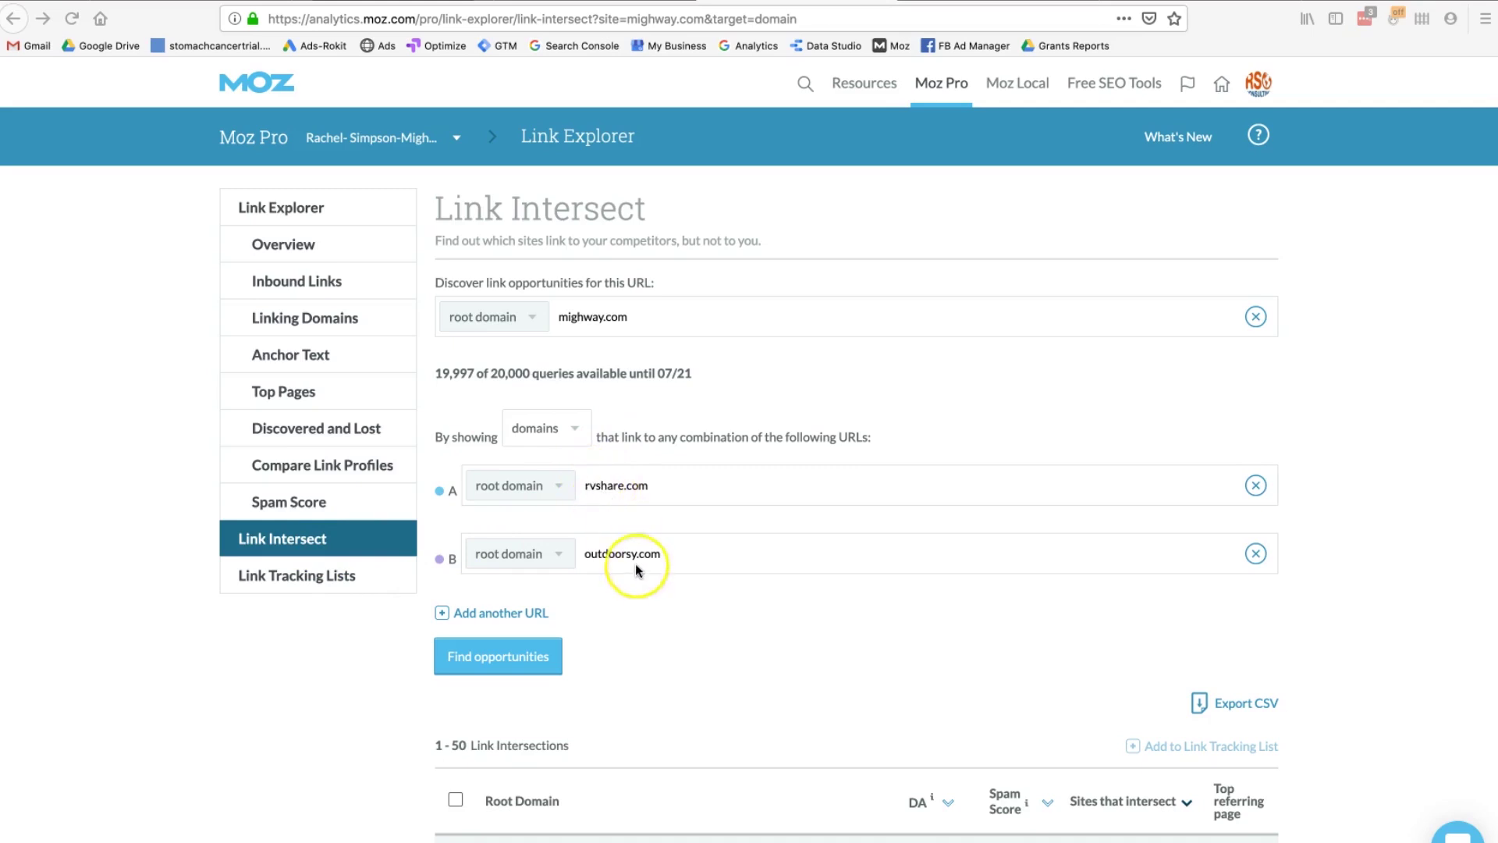
pyautogui.scroll(-3, 636, 565)
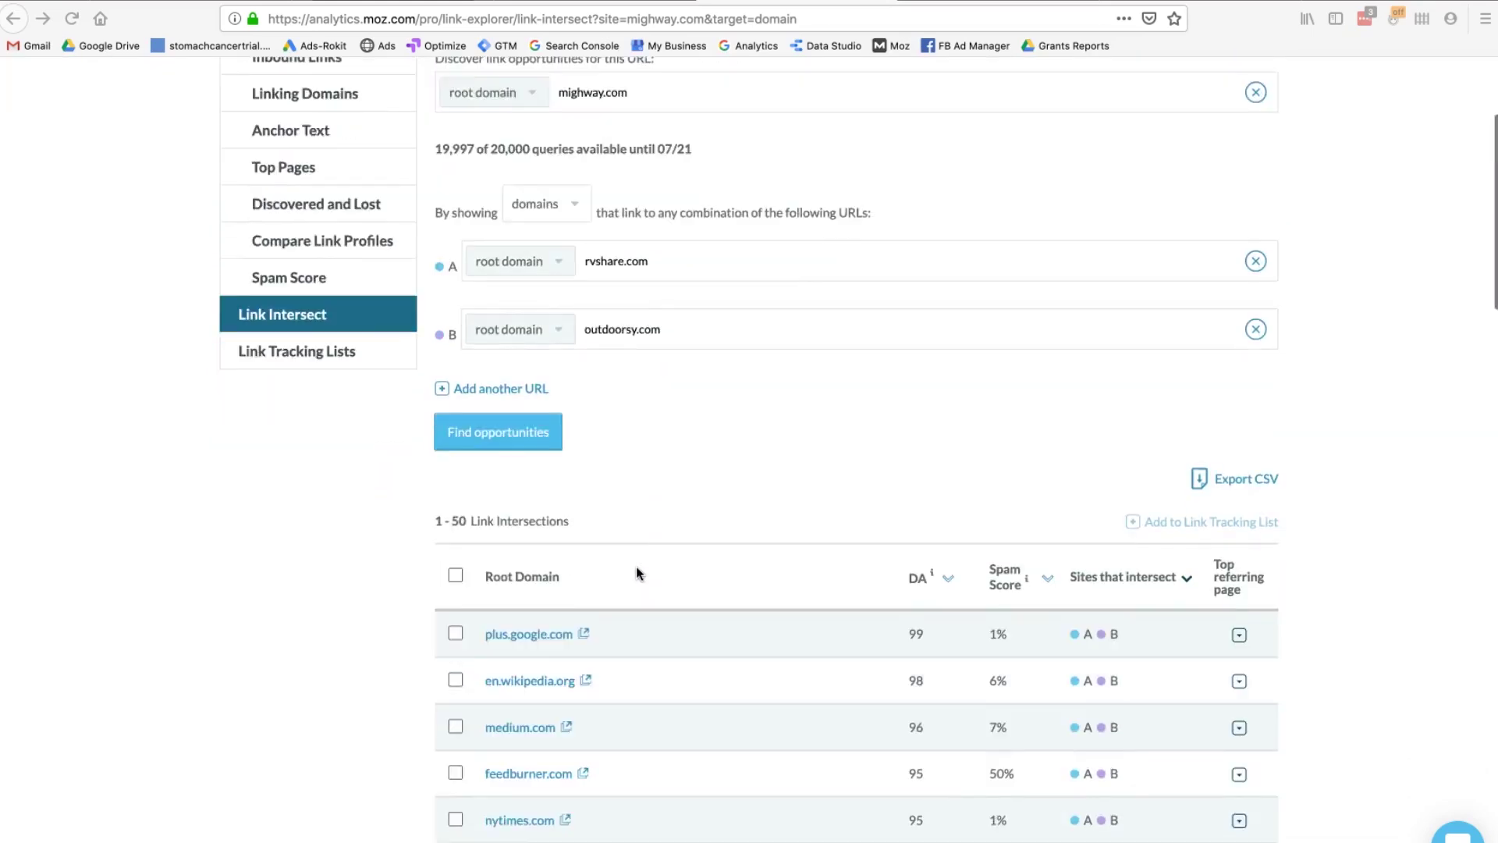
pyautogui.scroll(-1, 635, 565)
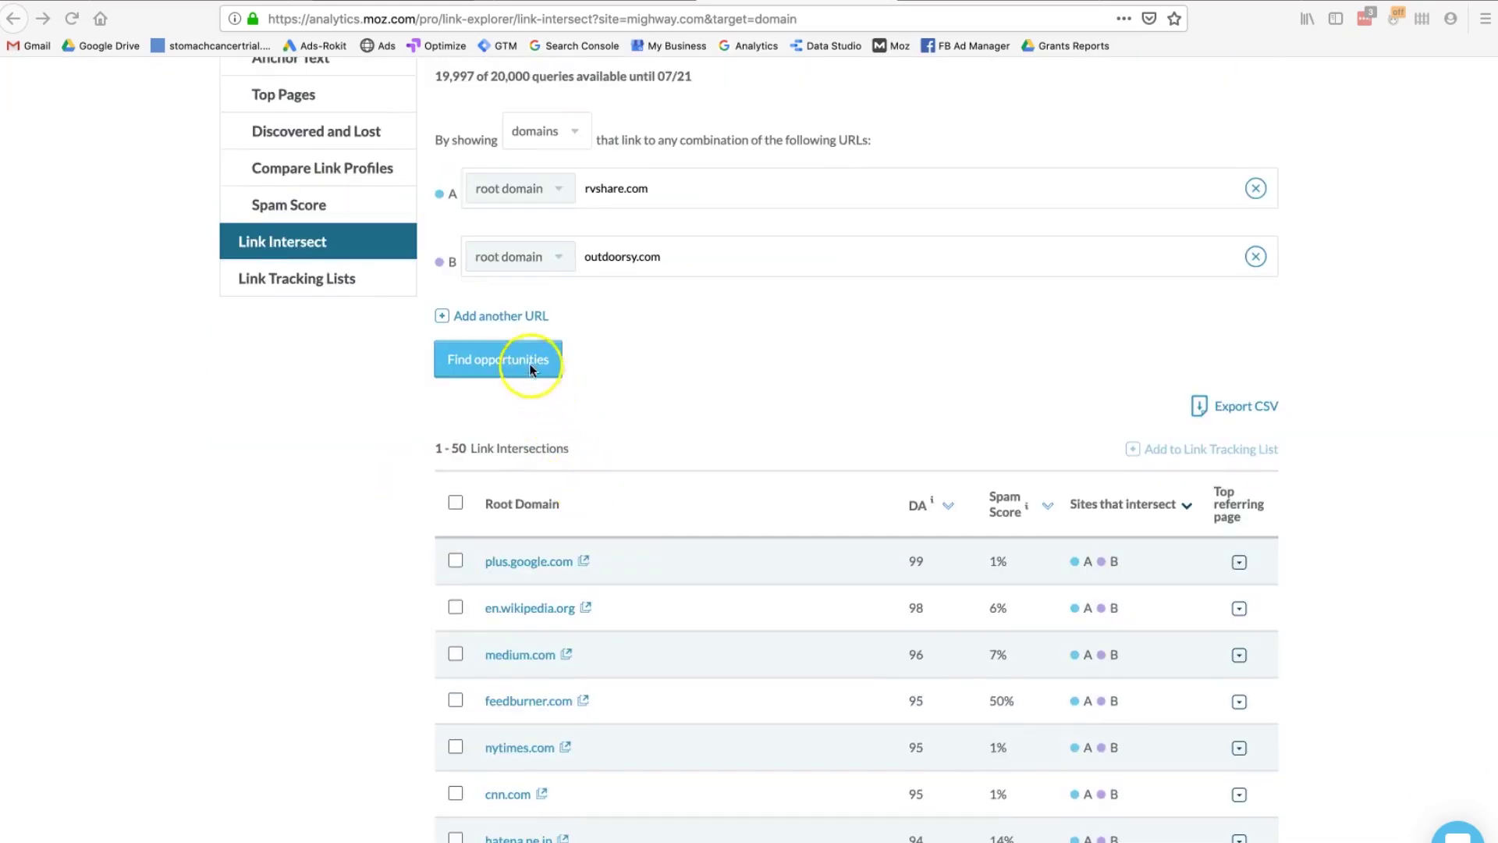
pyautogui.scroll(-1, 657, 500)
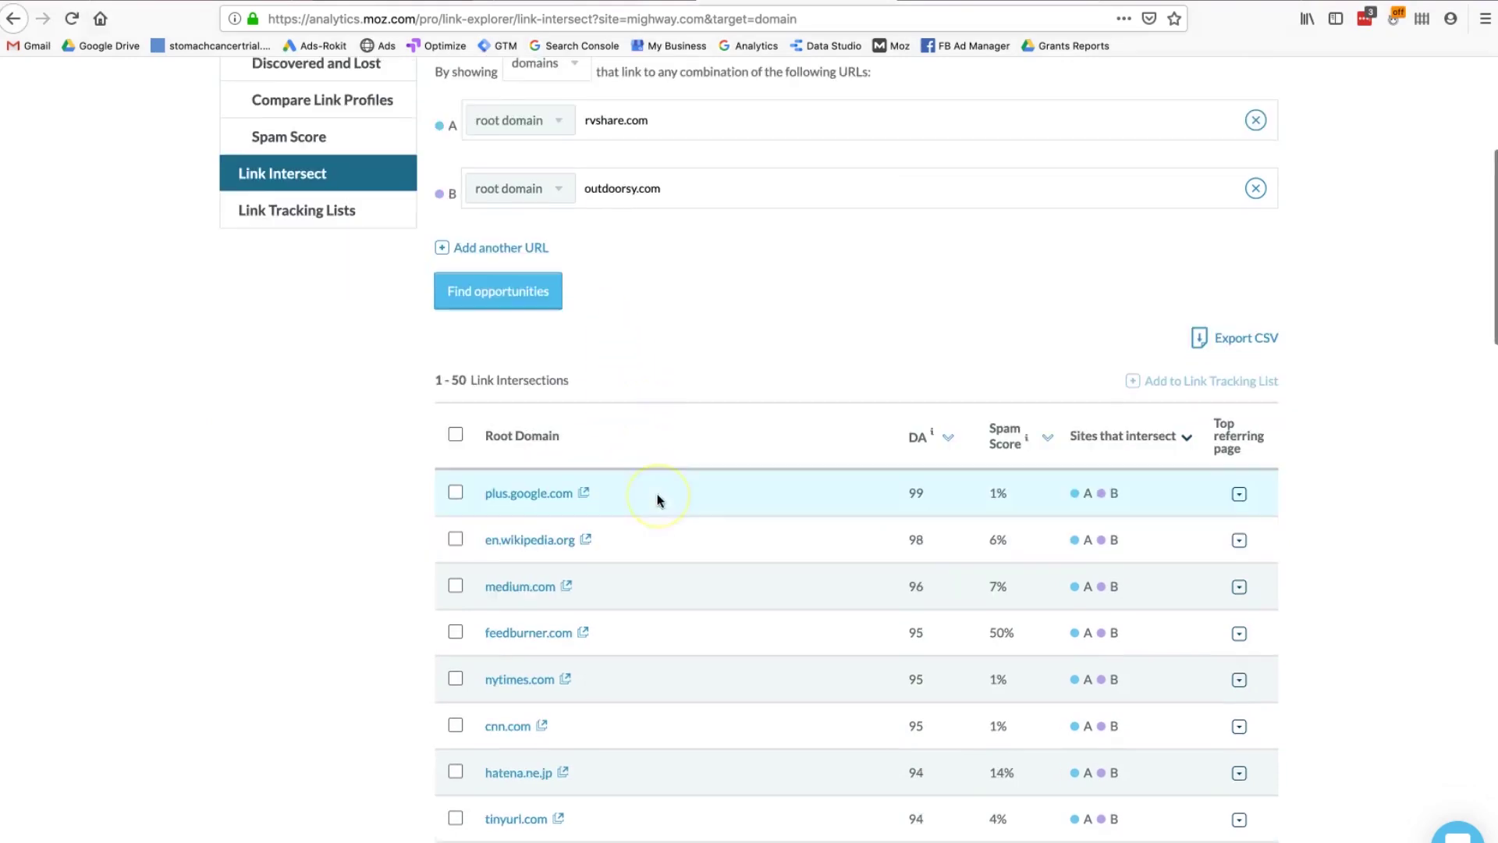
pyautogui.scroll(-1, 657, 500)
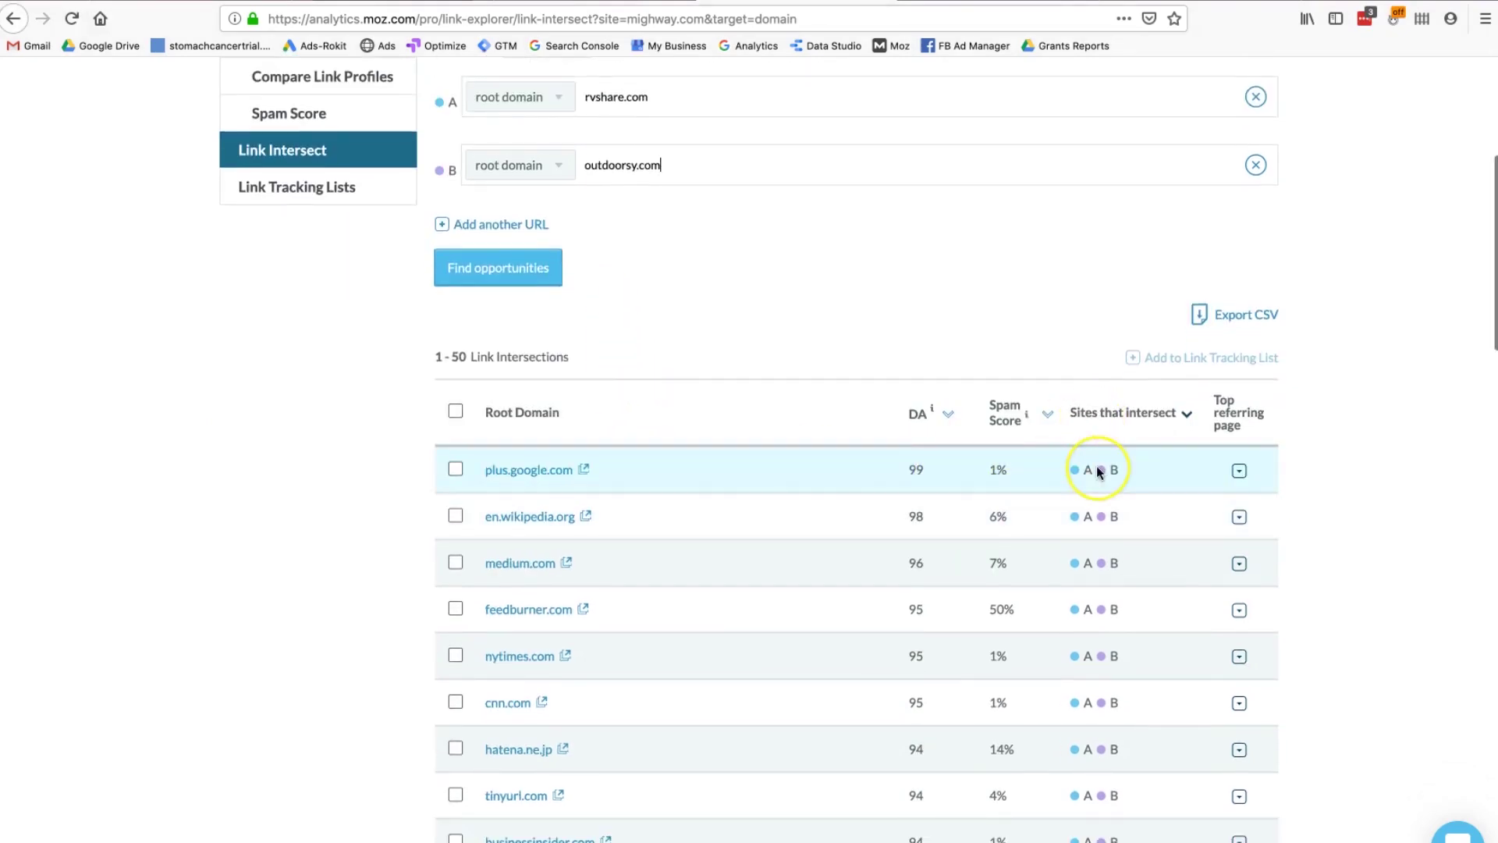
pyautogui.scroll(-1, 1097, 468)
pyautogui.scroll(-20, 1097, 472)
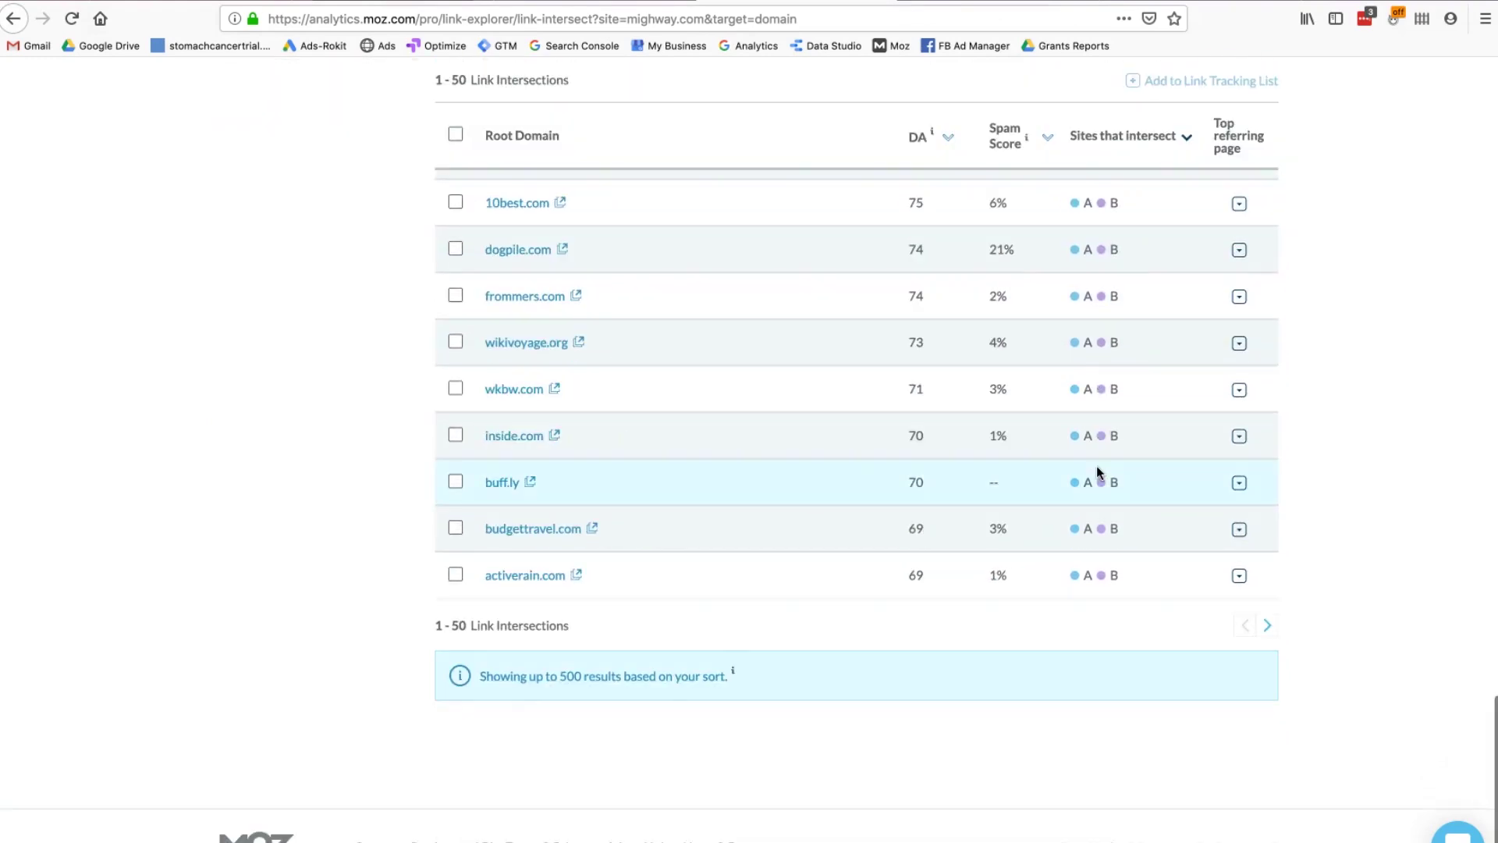
pyautogui.scroll(15, 1098, 471)
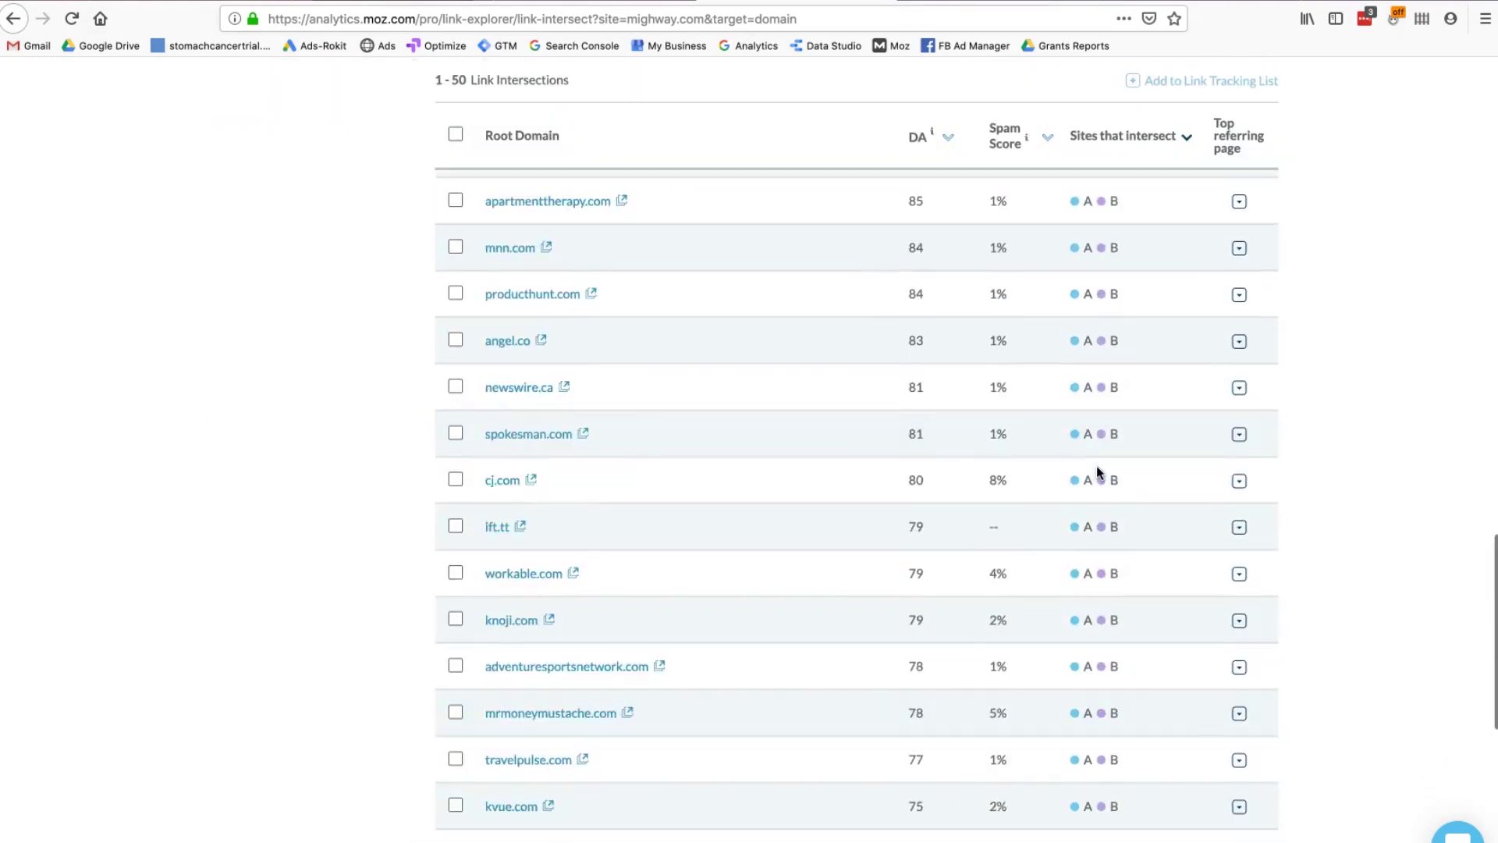
pyautogui.scroll(15, 1097, 472)
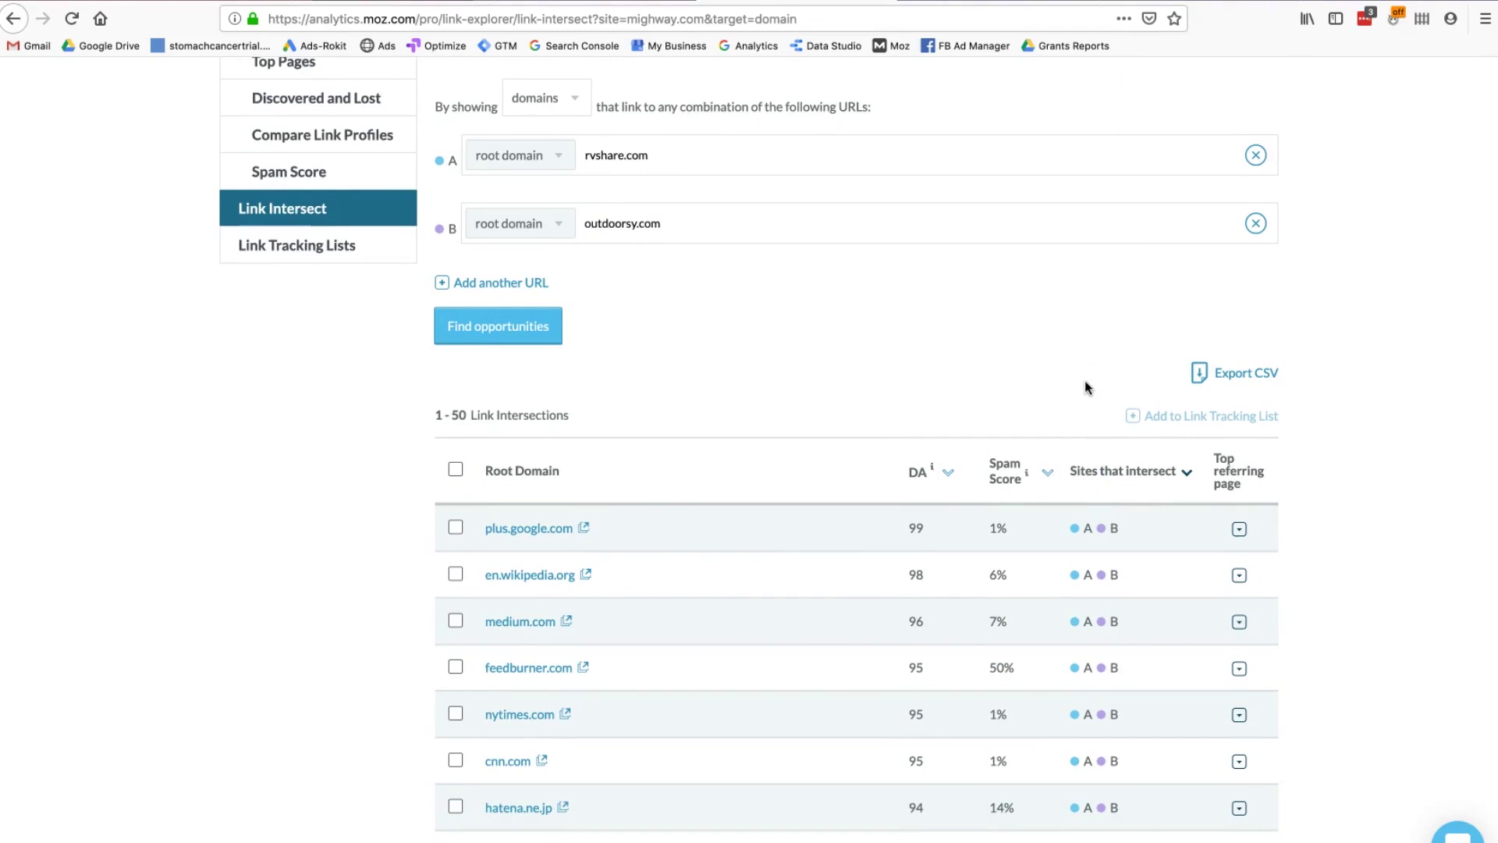
pyautogui.scroll(5, 1085, 382)
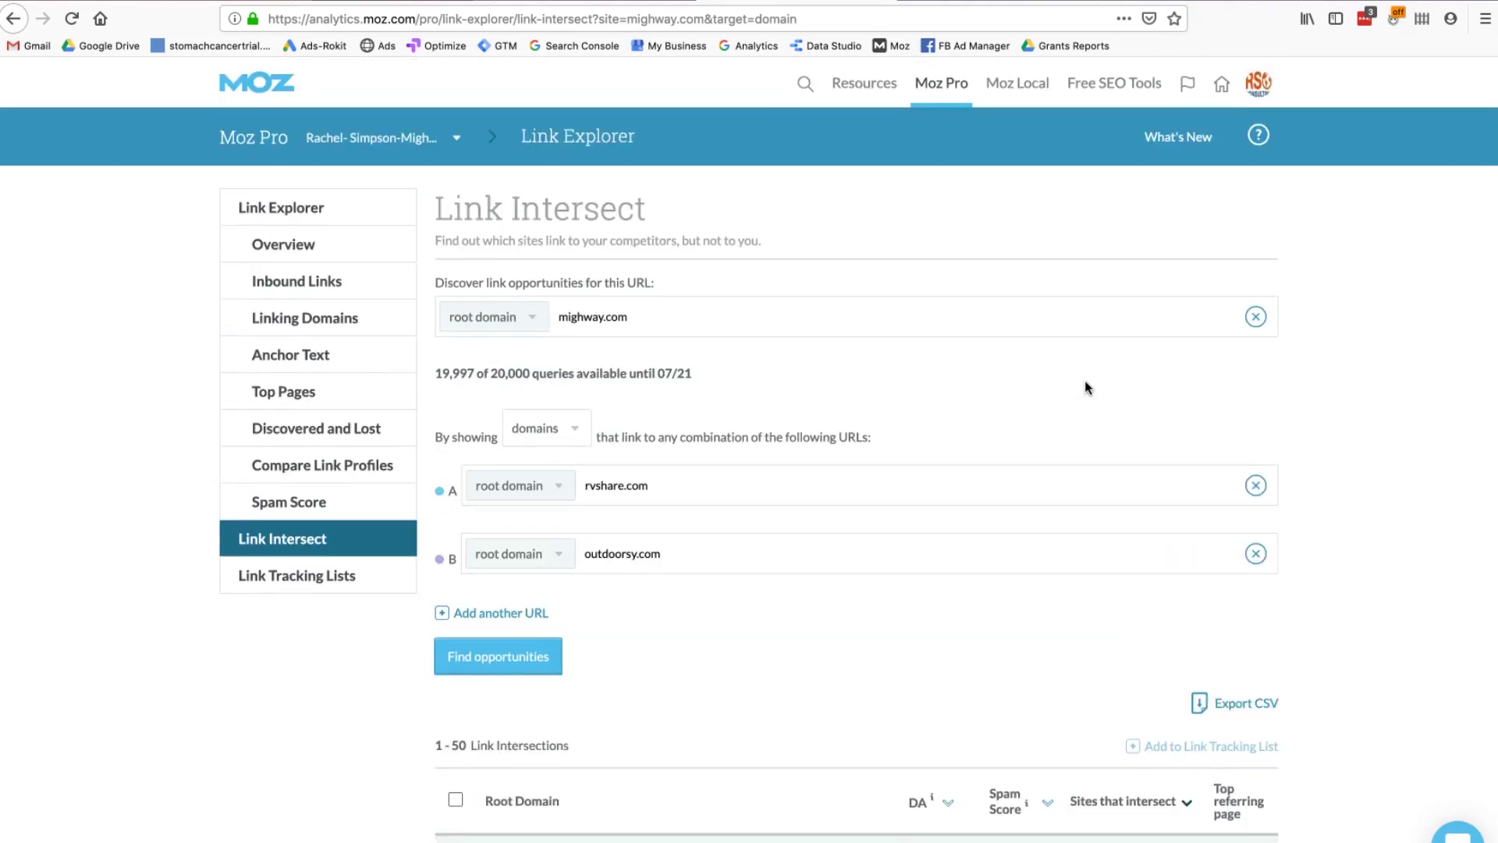
# Step: Scan the Link Intersect results for domains linking to both rvshare.com and outdoorsy.com, and review the URLs being compared
pyautogui.scroll(-5, 1085, 388)
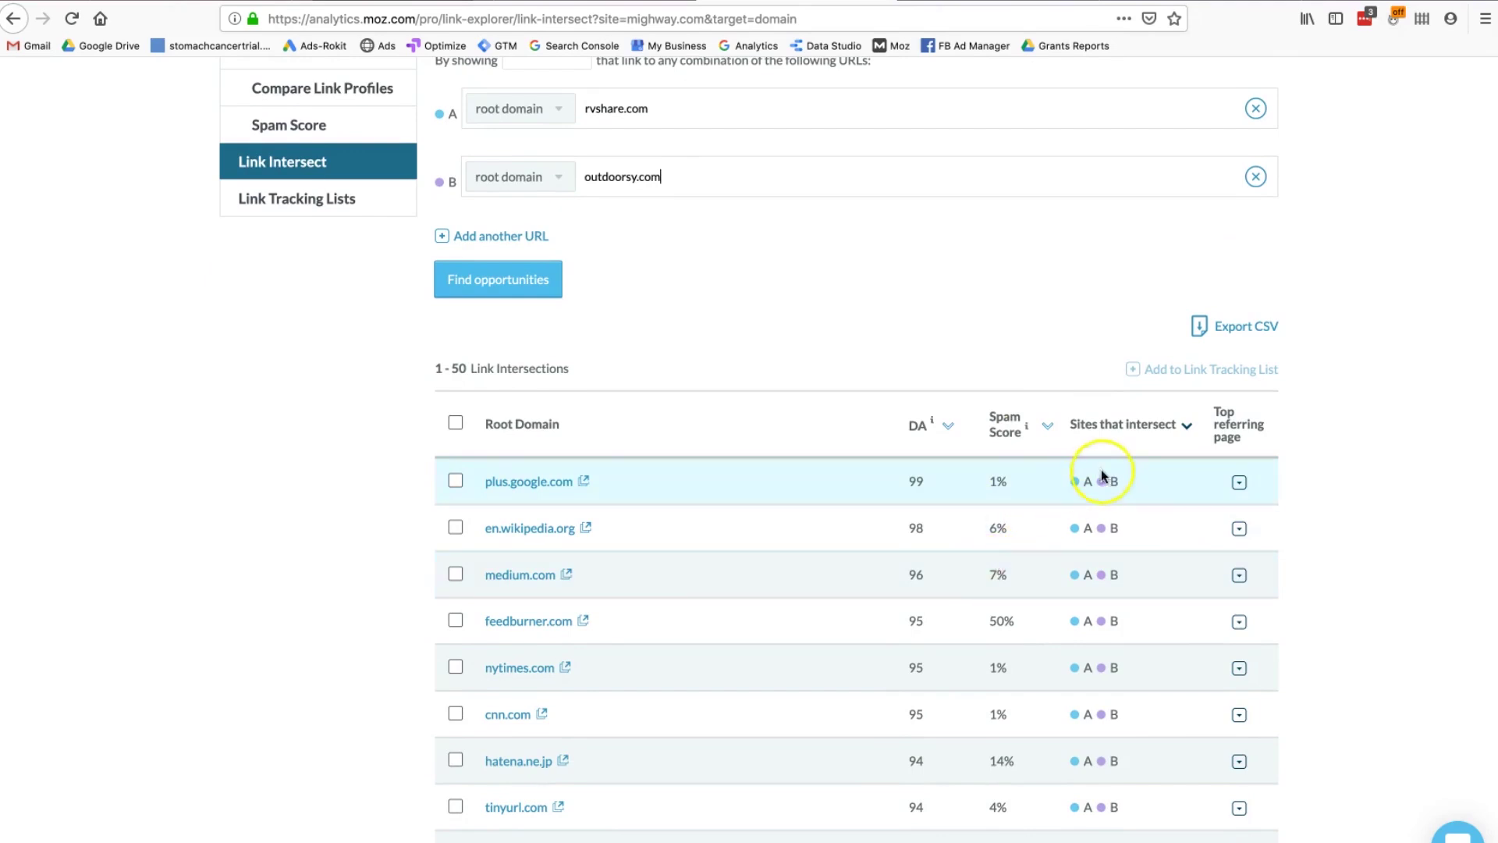
pyautogui.scroll(-20, 1129, 528)
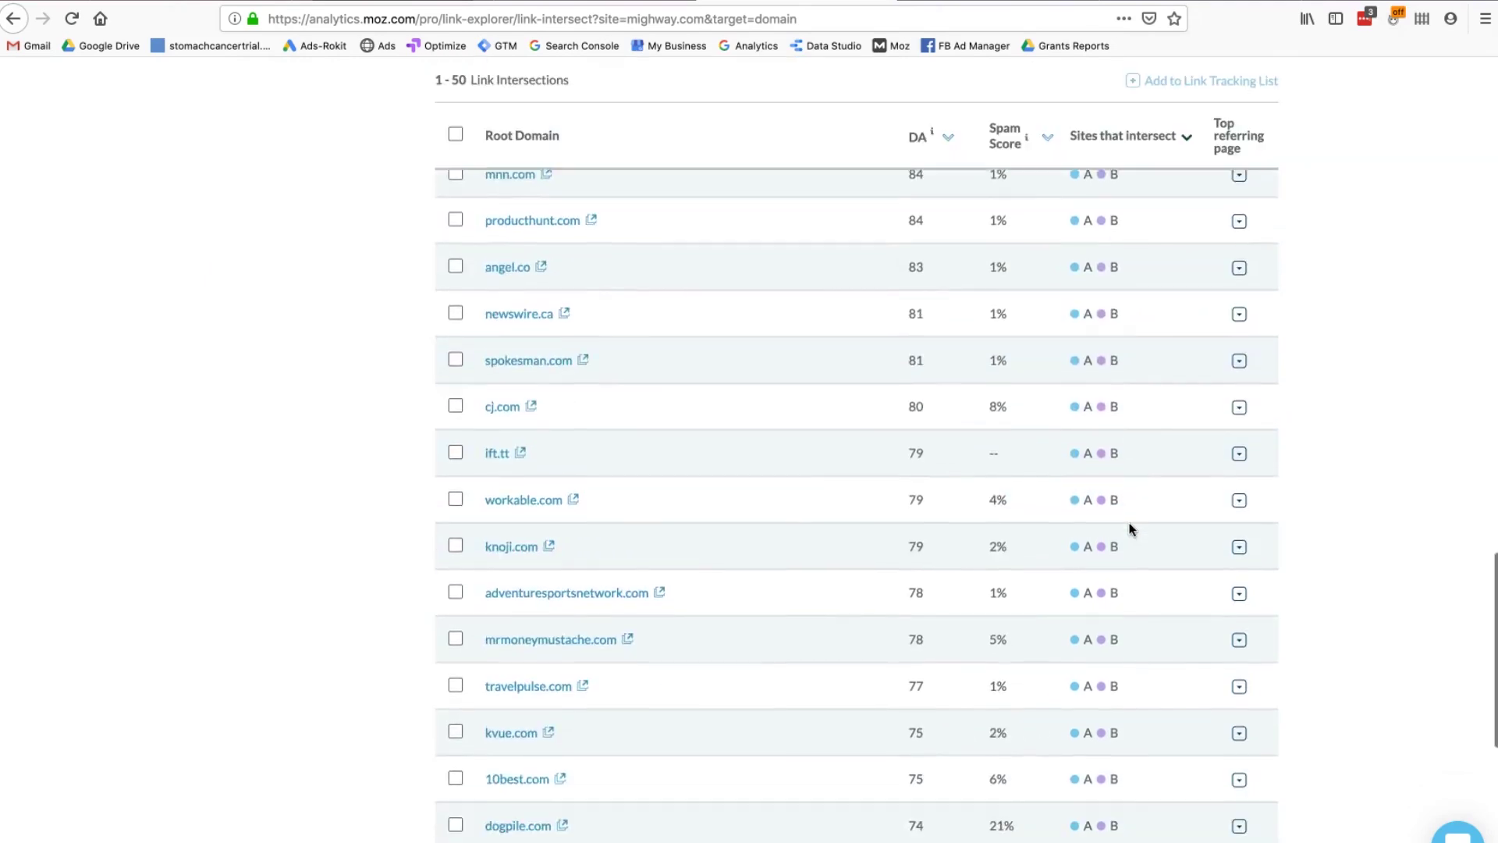
pyautogui.scroll(20, 1129, 528)
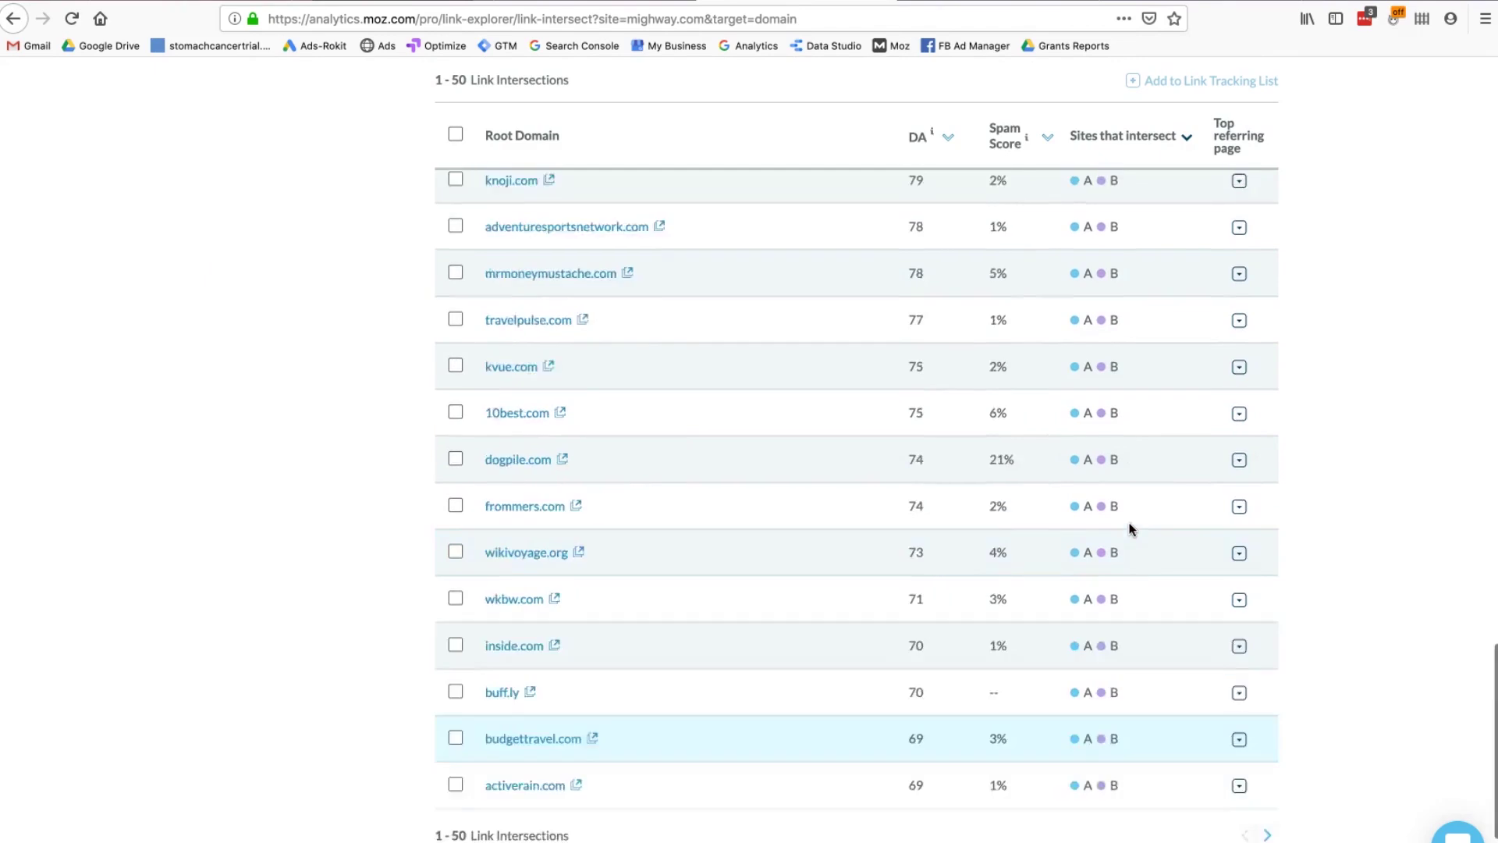
pyautogui.scroll(10, 1129, 528)
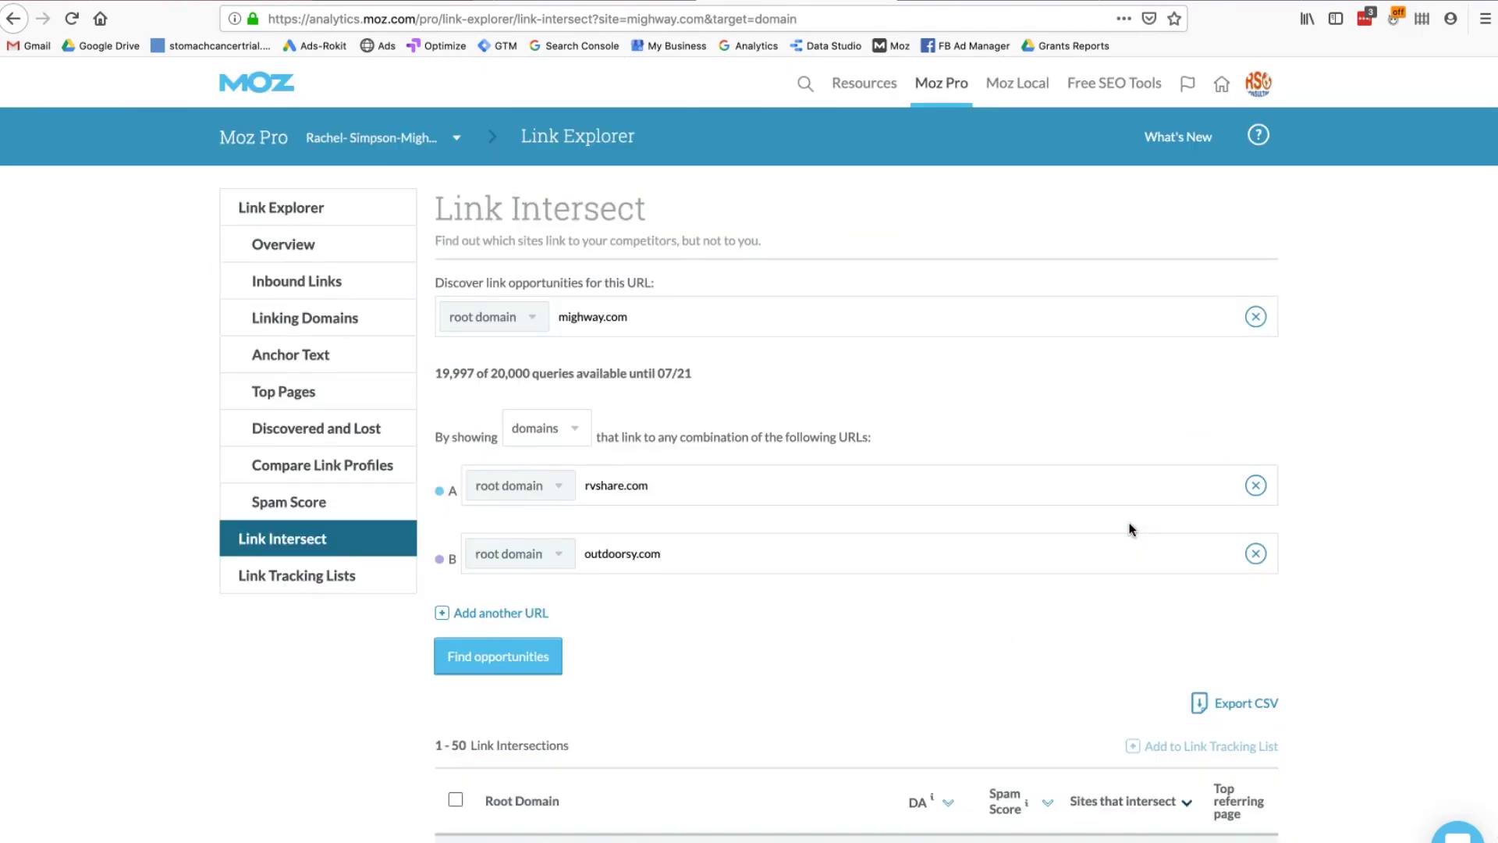
pyautogui.click(969, 565)
pyautogui.scroll(-1, 969, 565)
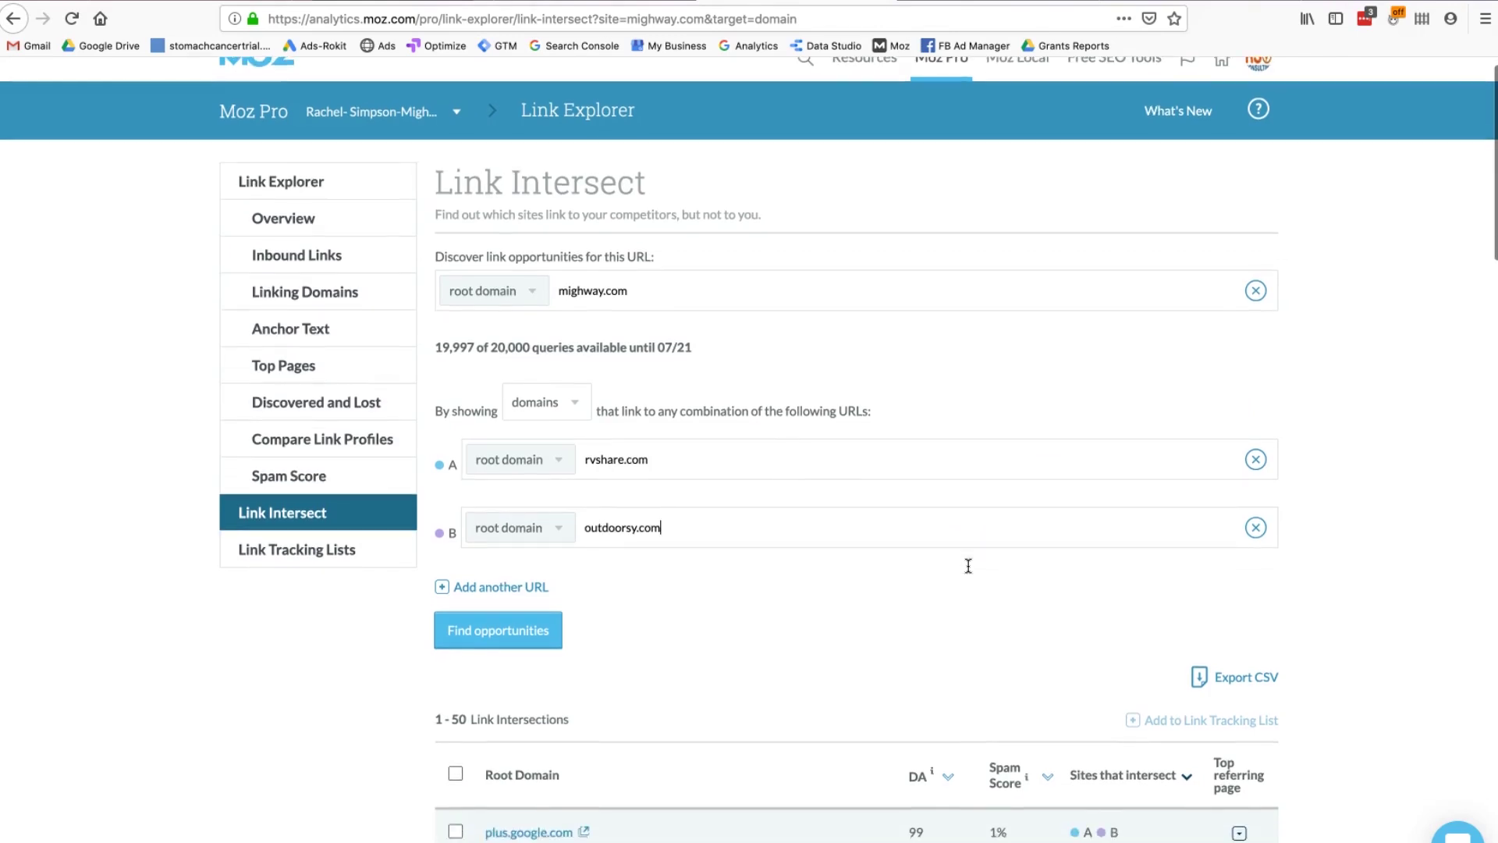
pyautogui.scroll(-1, 968, 565)
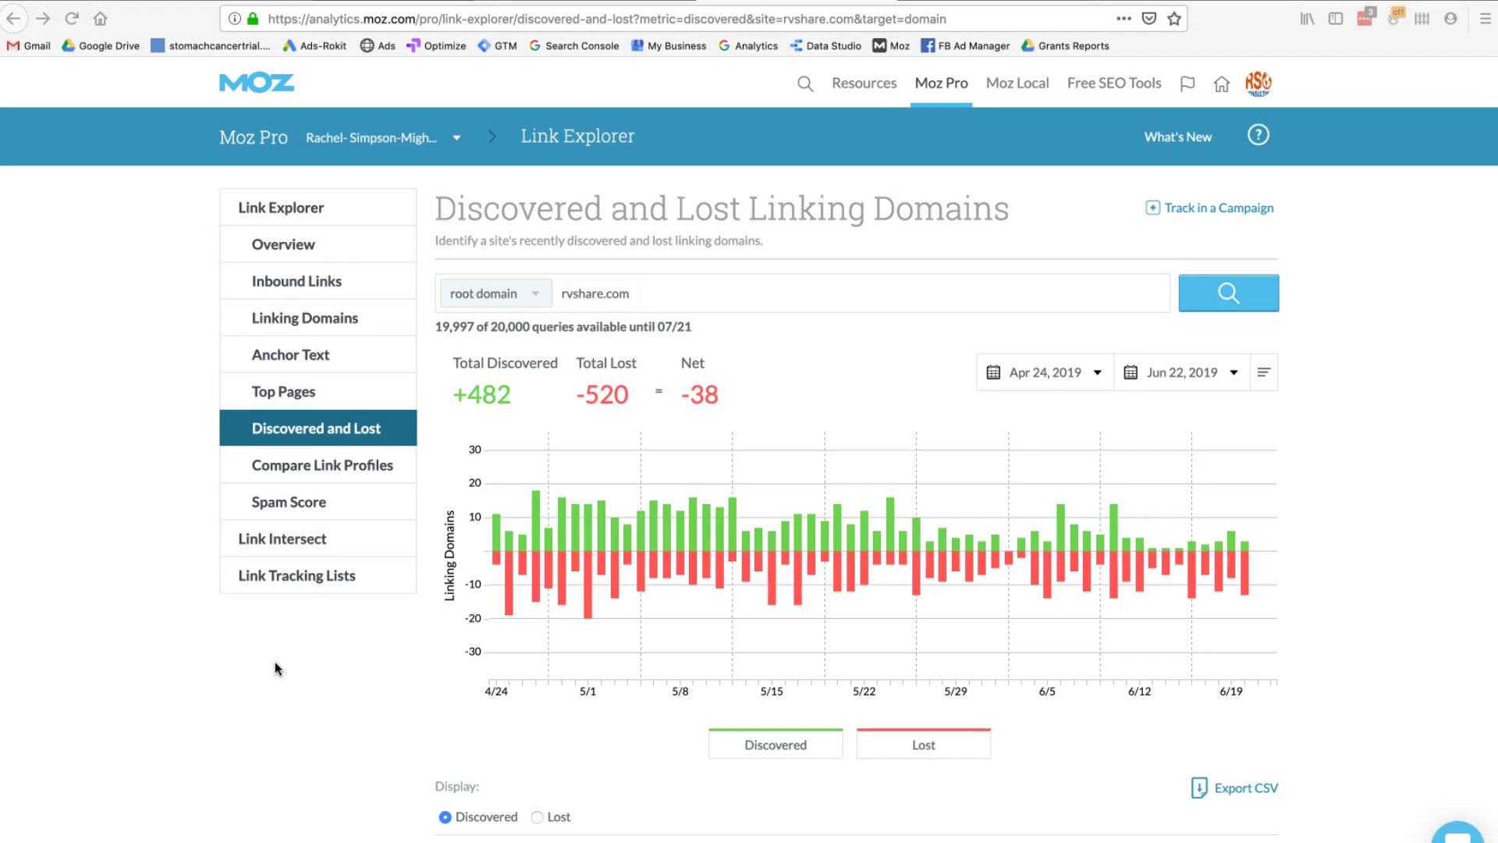
# Step: Open Discovered and Lost for rvshare.com and examine the linking domains chart together with the list of discovered domains
pyautogui.click(286, 432)
pyautogui.click(601, 295)
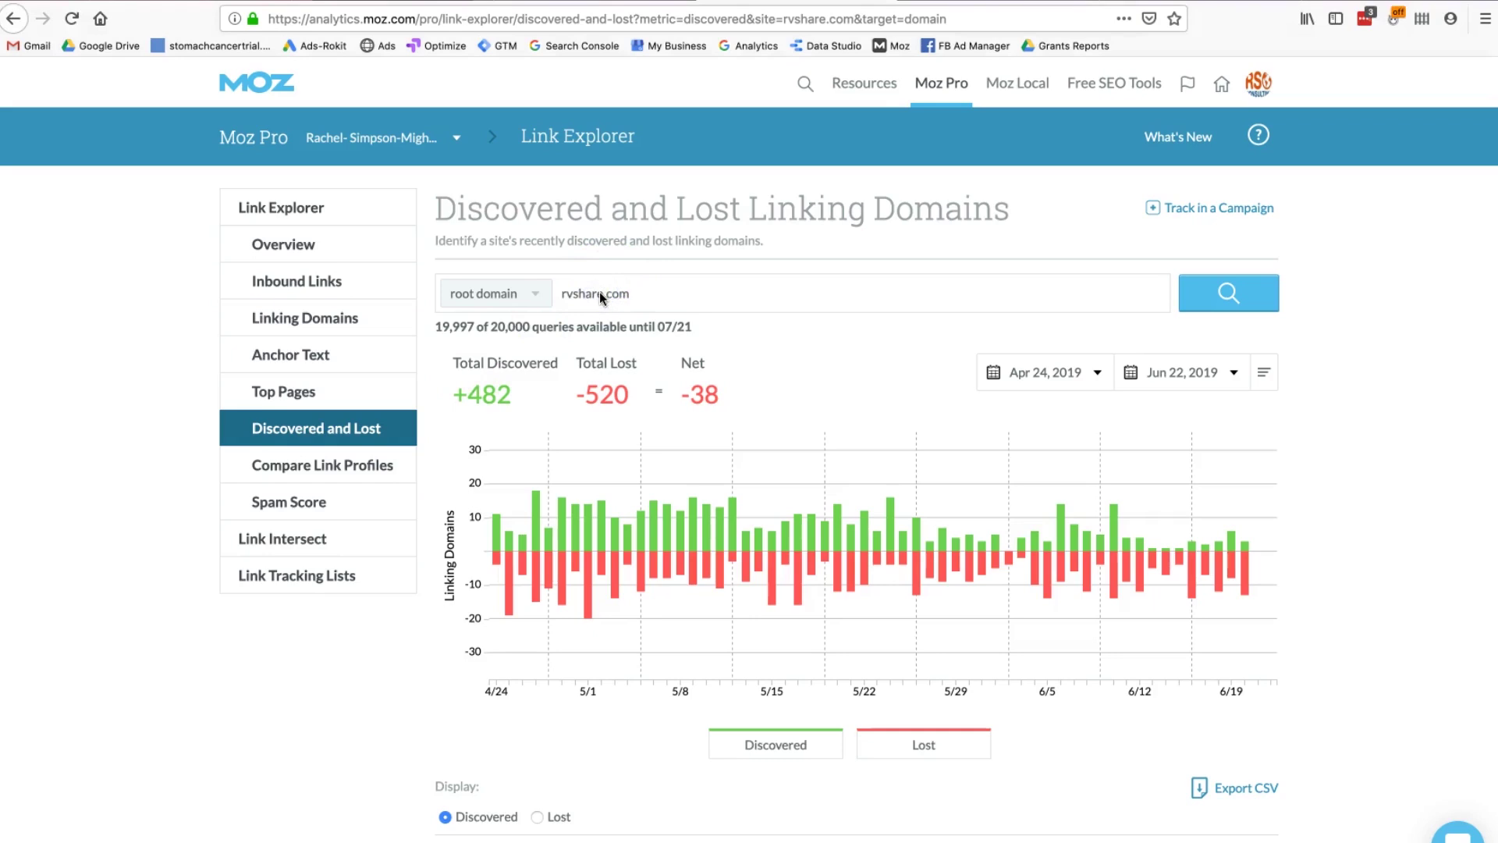
pyautogui.scroll(-5, 601, 297)
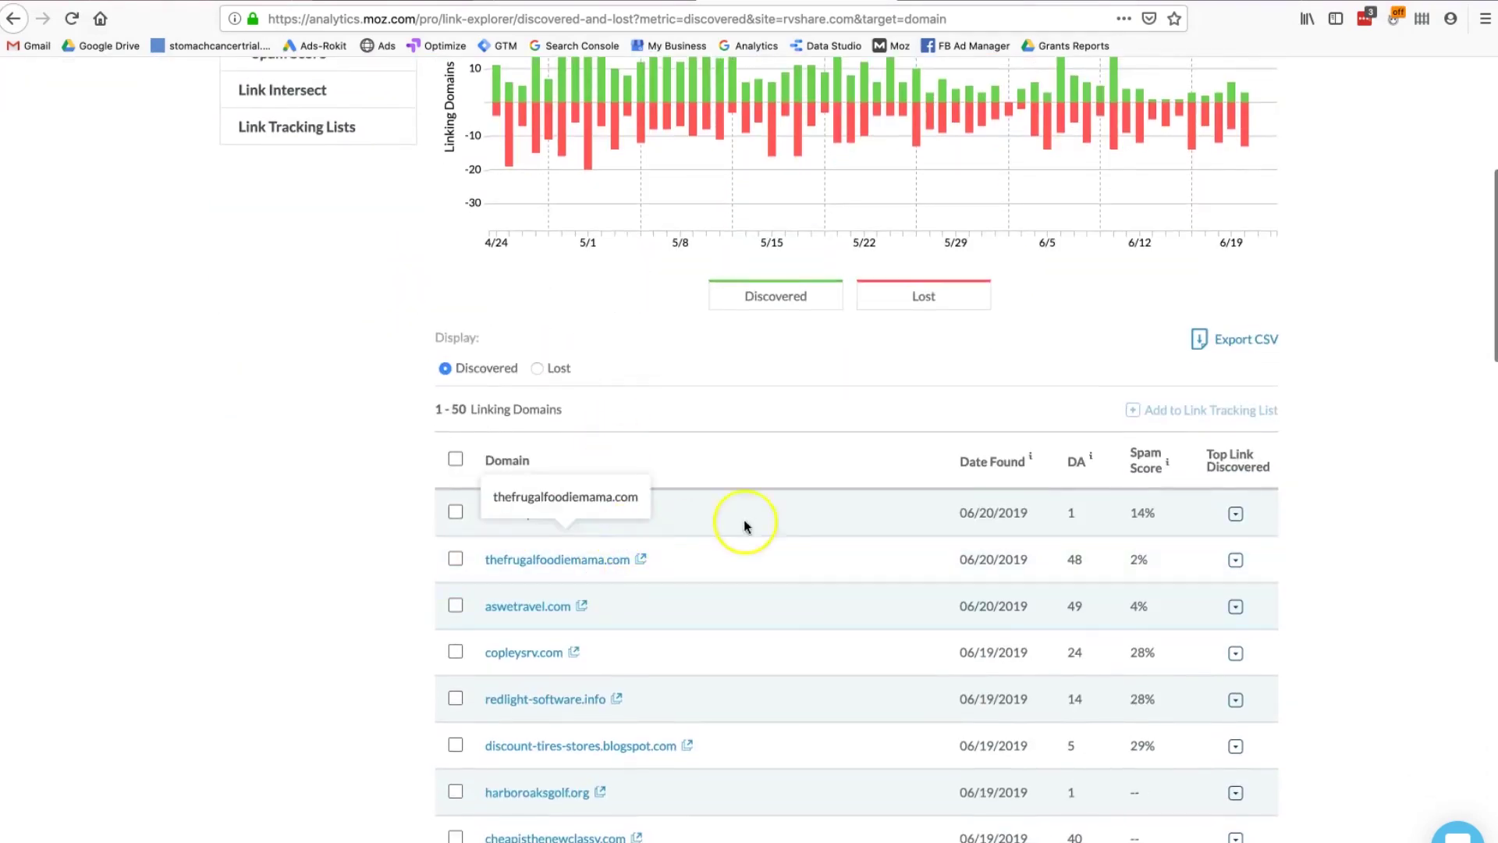
pyautogui.scroll(-2, 980, 579)
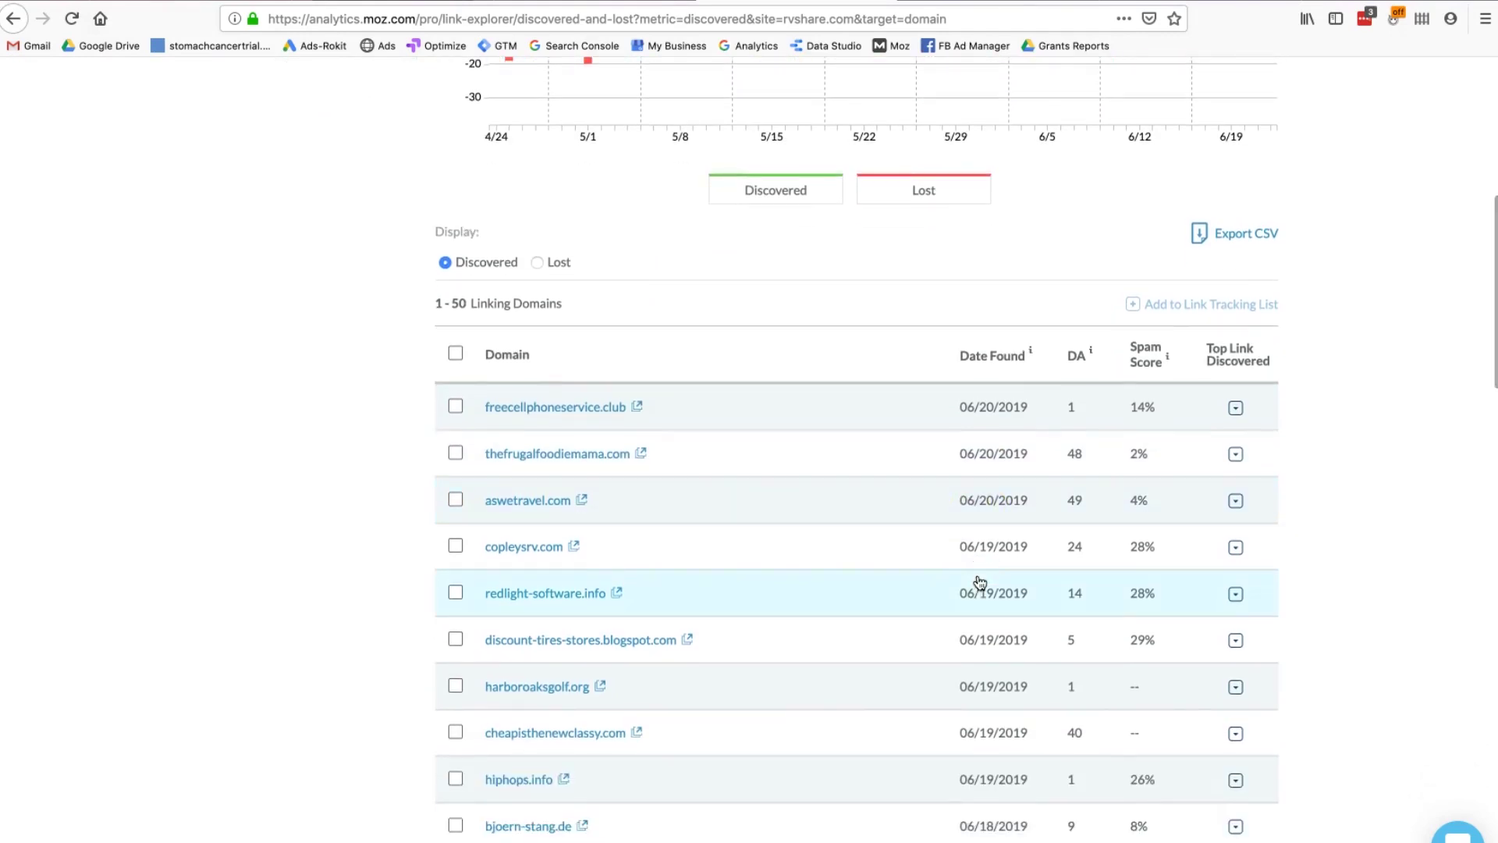
pyautogui.scroll(-2, 980, 581)
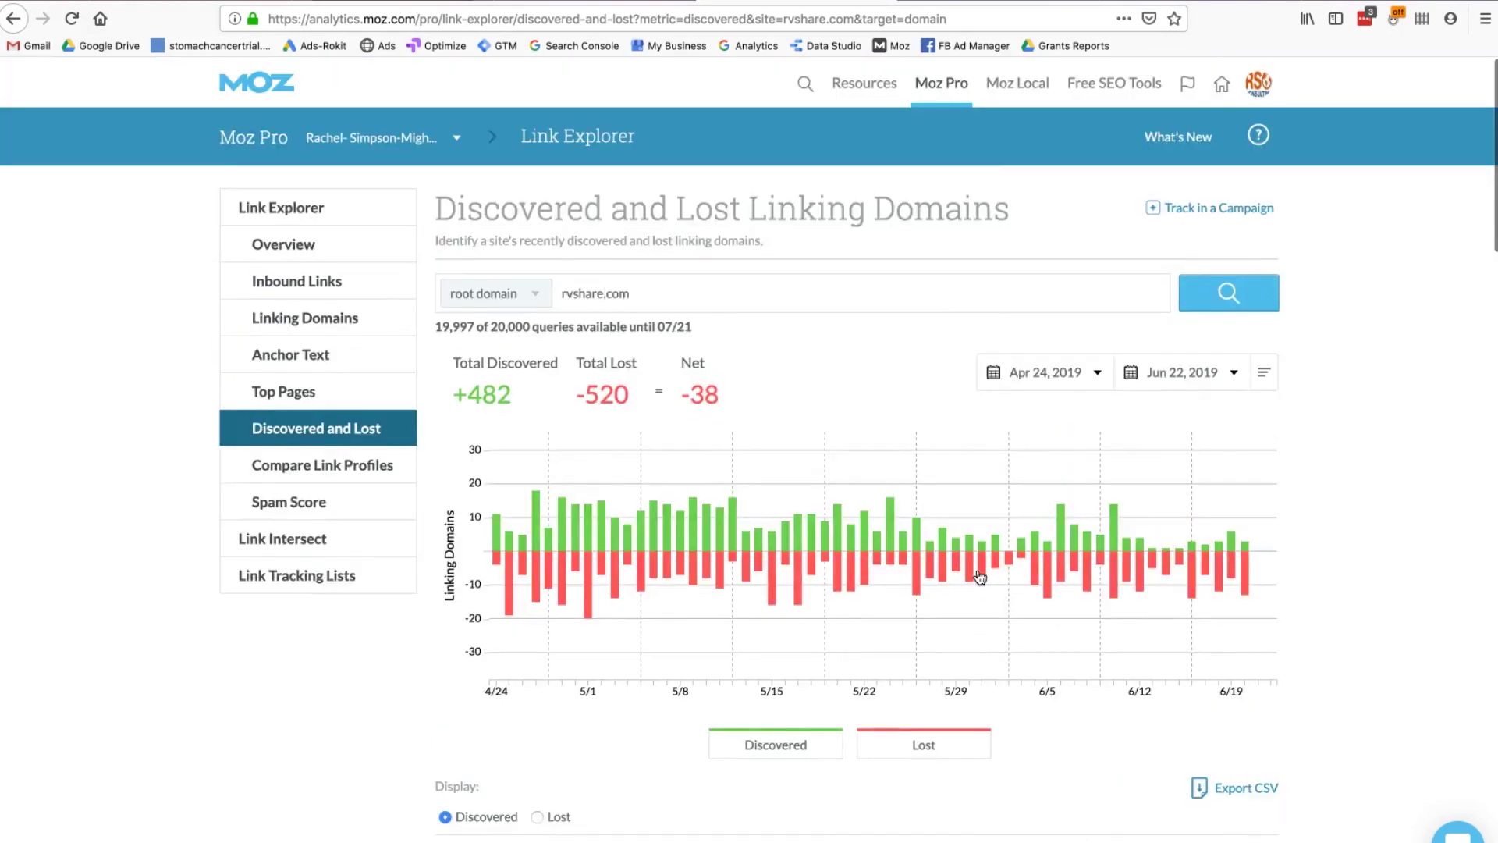
pyautogui.scroll(-6, 981, 577)
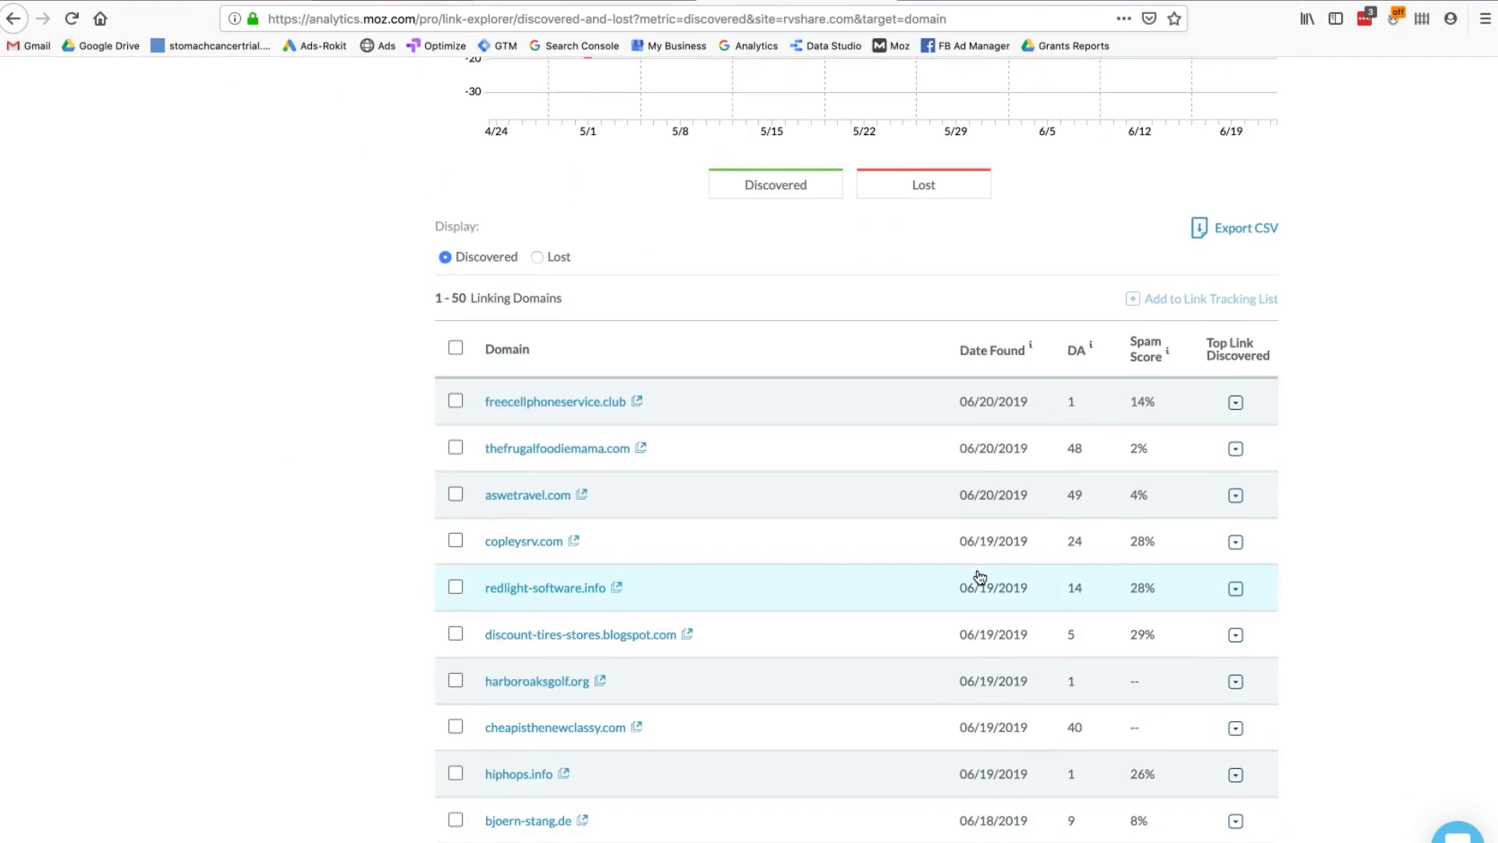
pyautogui.scroll(10, 980, 578)
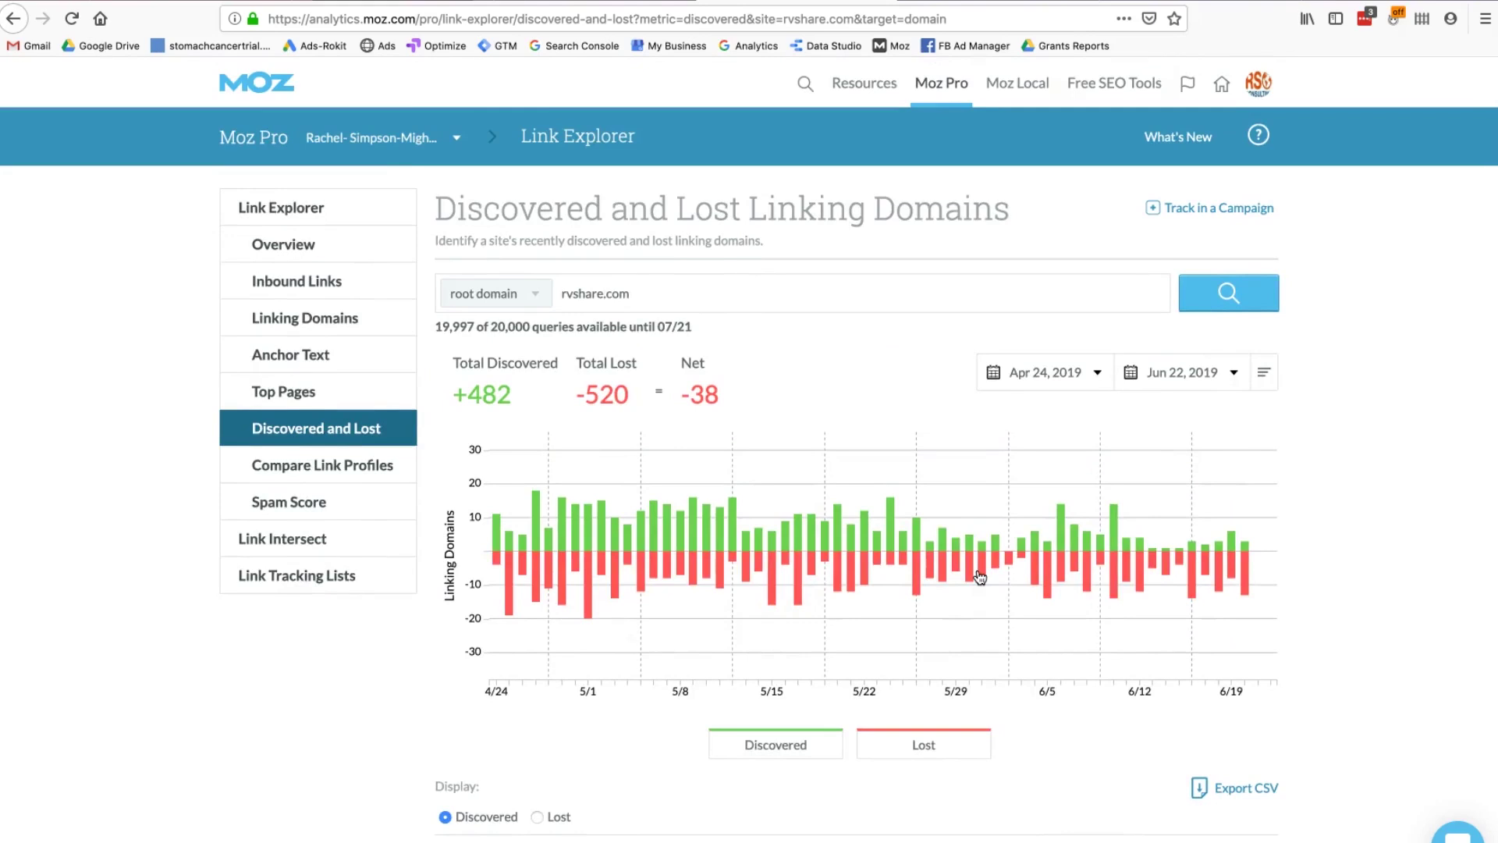
# Step: Review the date found, DA and Spam Score of the domains recently discovered linking to rvshare.com
pyautogui.scroll(-1, 980, 577)
pyautogui.scroll(-9, 980, 578)
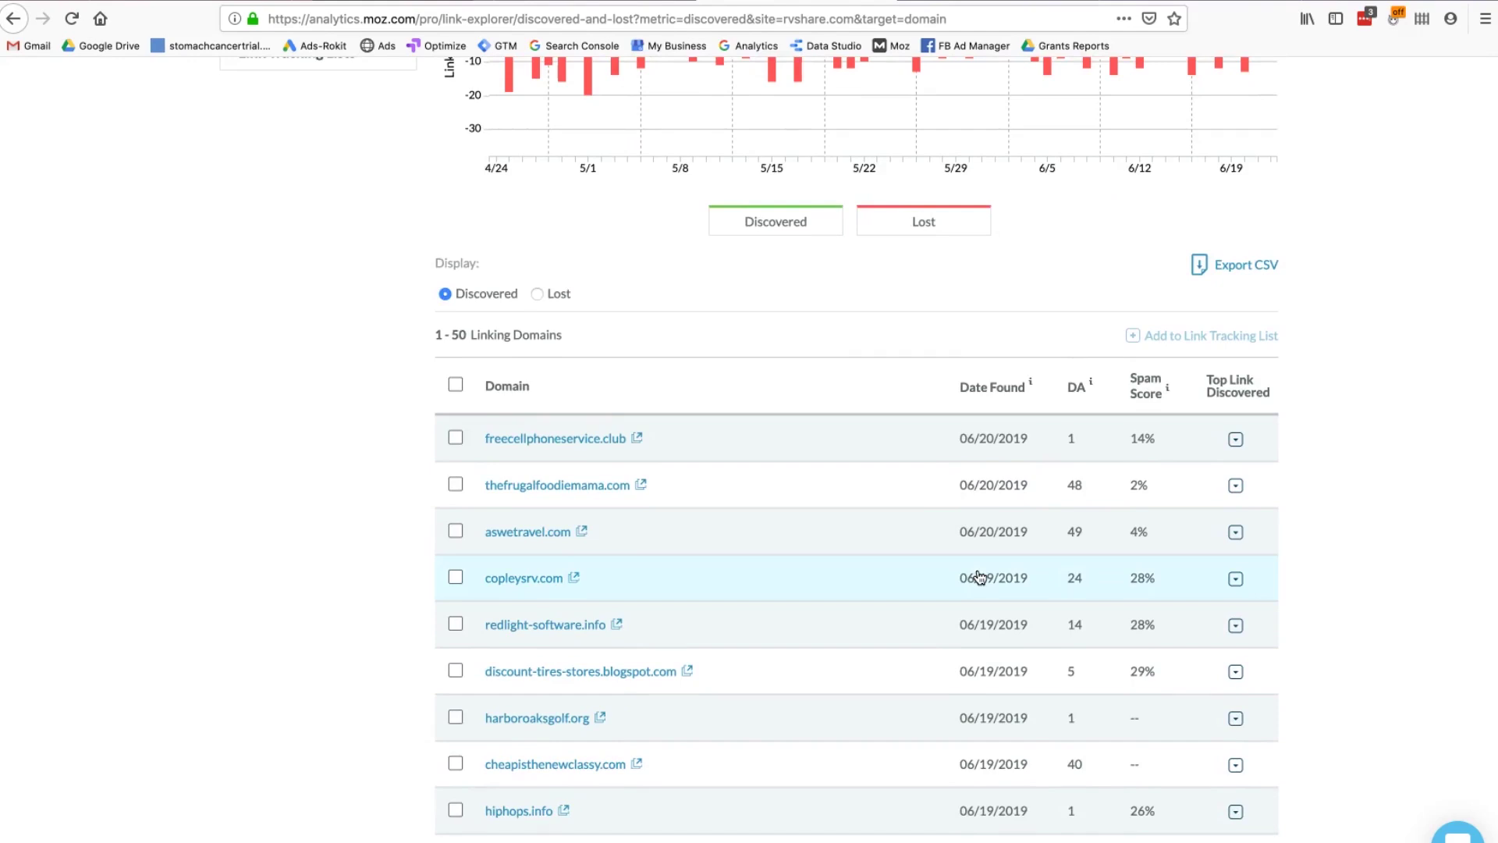
pyautogui.scroll(-1, 981, 577)
pyautogui.scroll(-5, 980, 578)
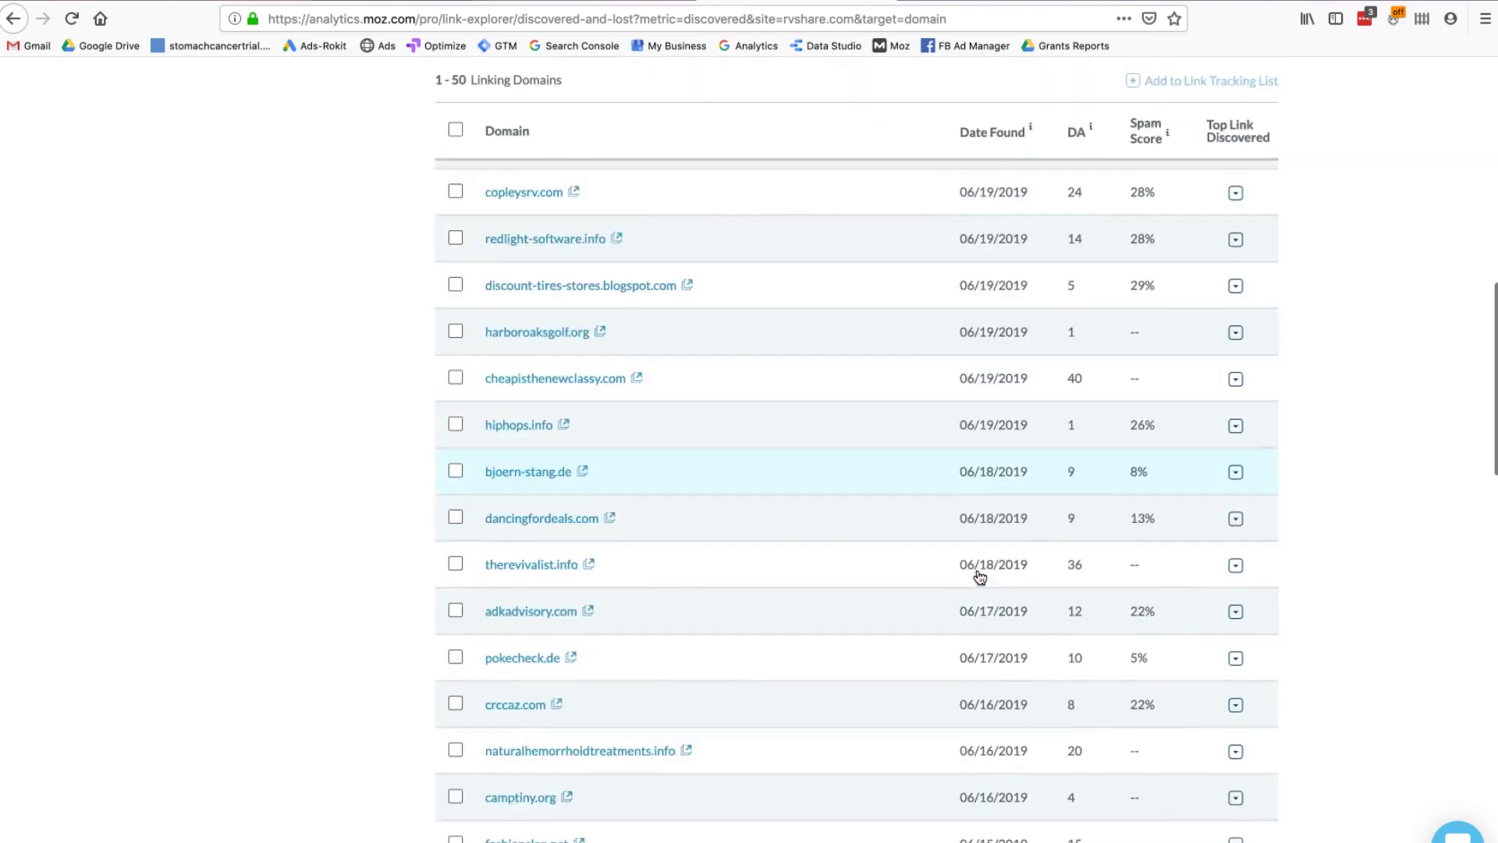
pyautogui.scroll(15, 980, 578)
pyautogui.click(396, 427)
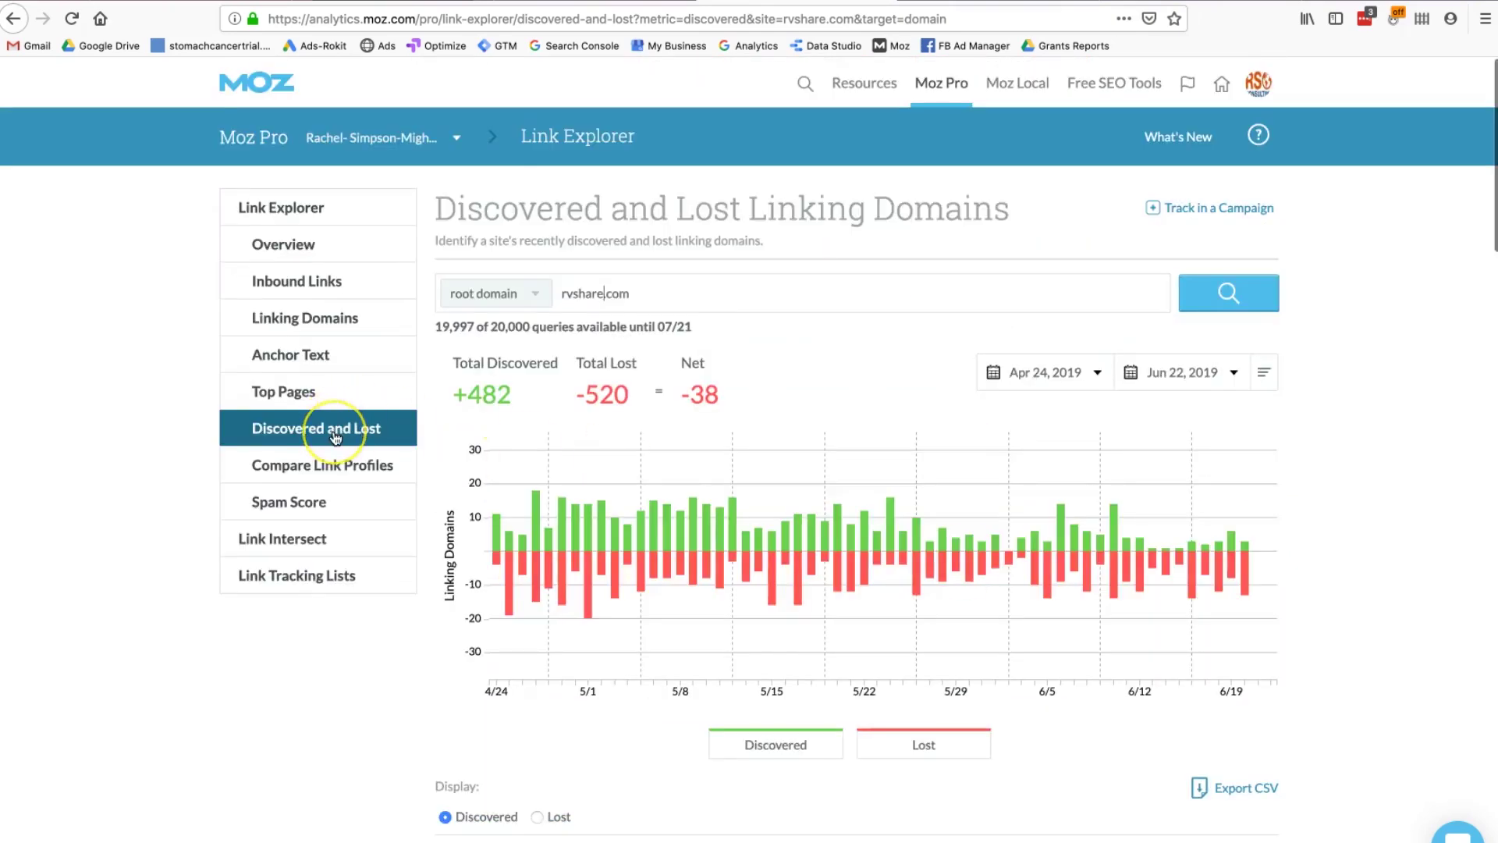
pyautogui.click(334, 473)
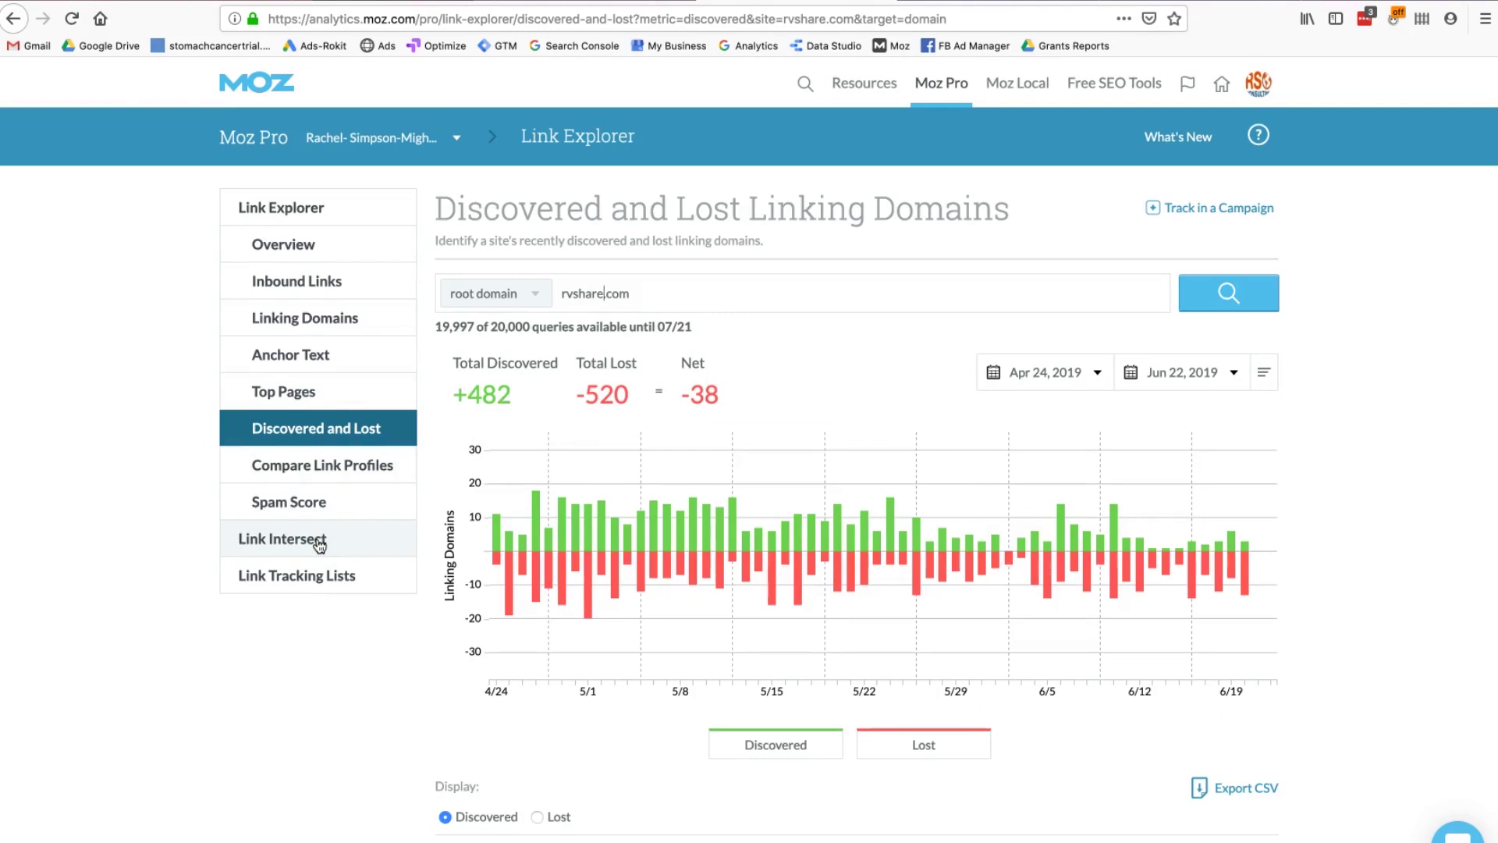
pyautogui.click(309, 443)
pyautogui.click(300, 207)
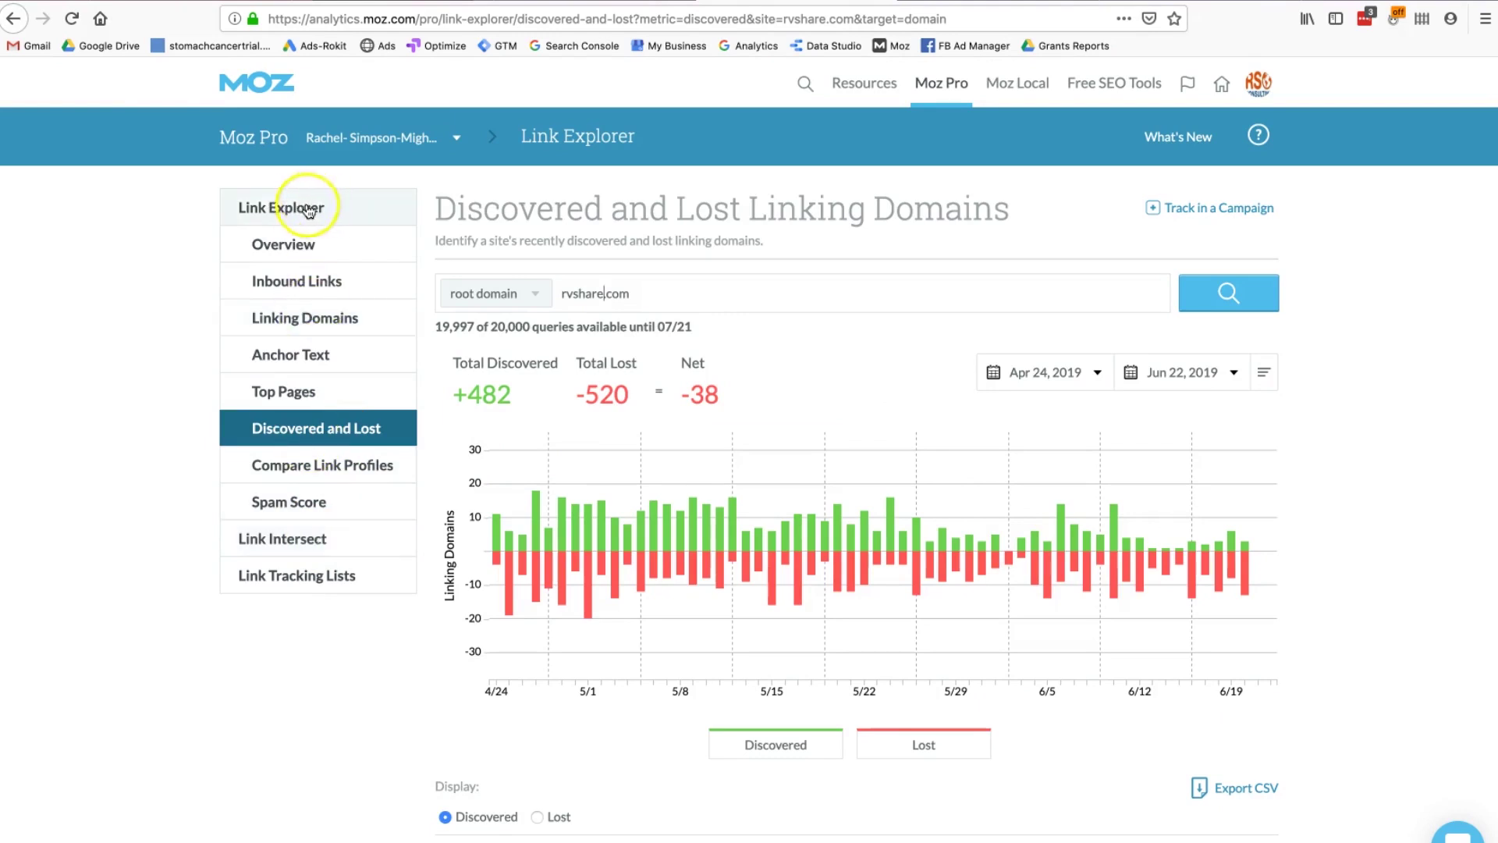
# Step: Open Inbound Links for rvshare.com and examine its authority metrics, linking domains and the first inbound links
pyautogui.click(200, 672)
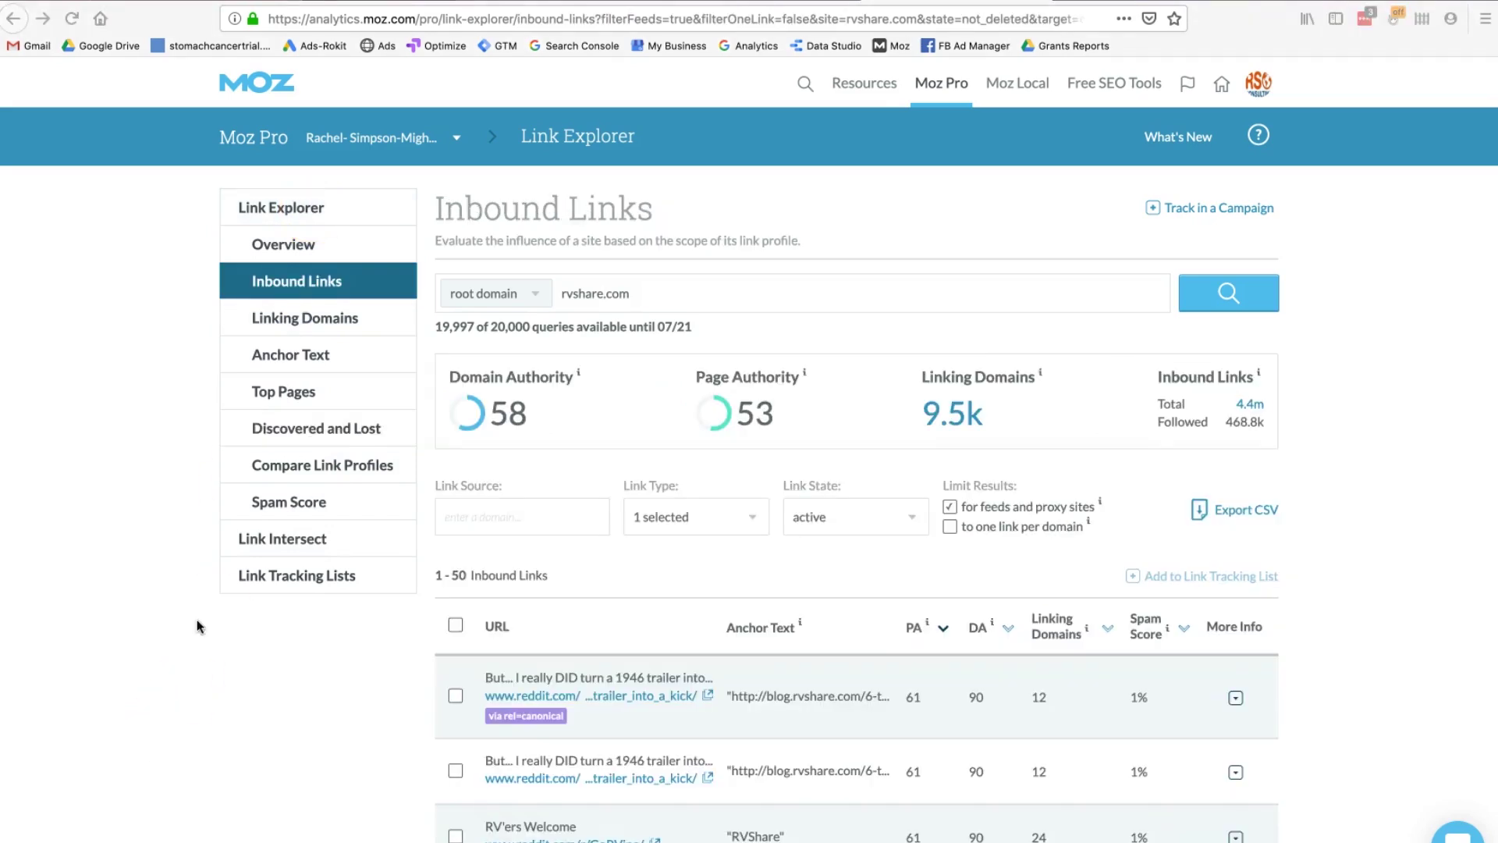
pyautogui.click(267, 282)
pyautogui.click(586, 295)
pyautogui.scroll(-1, 668, 501)
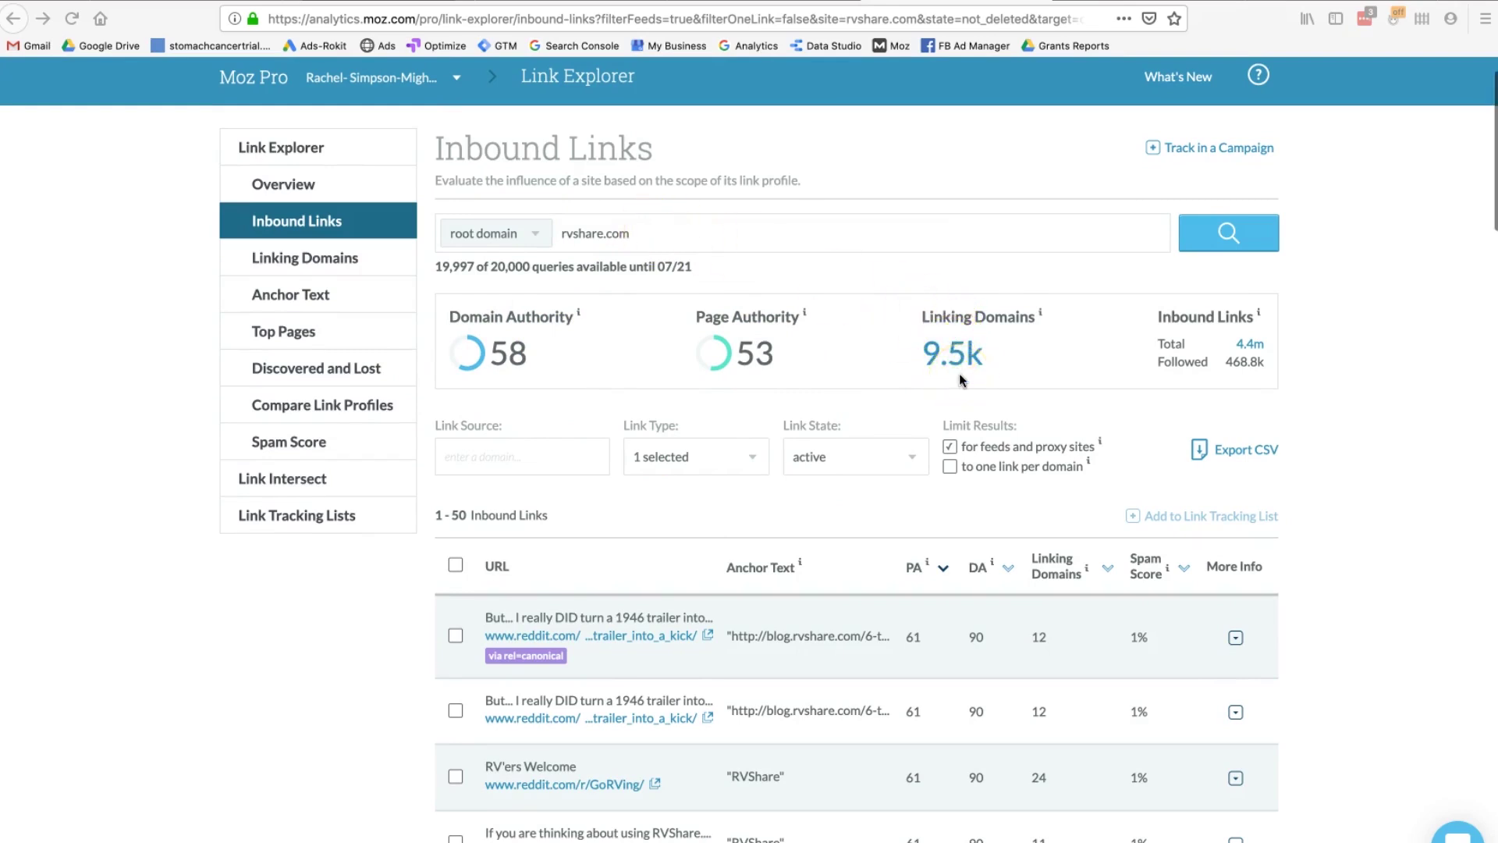
pyautogui.scroll(-1, 960, 379)
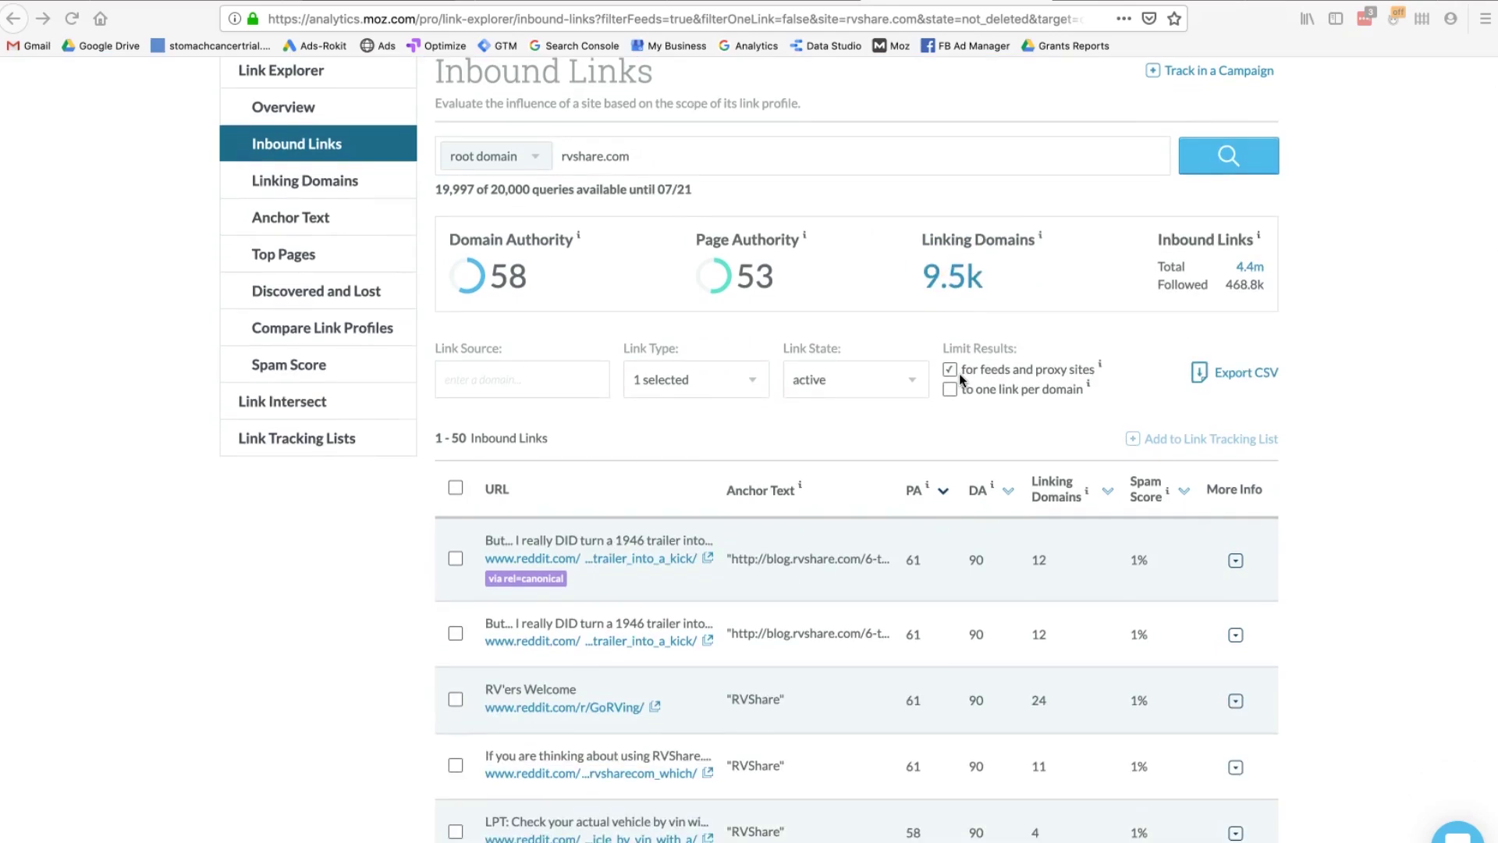
pyautogui.scroll(-1, 582, 595)
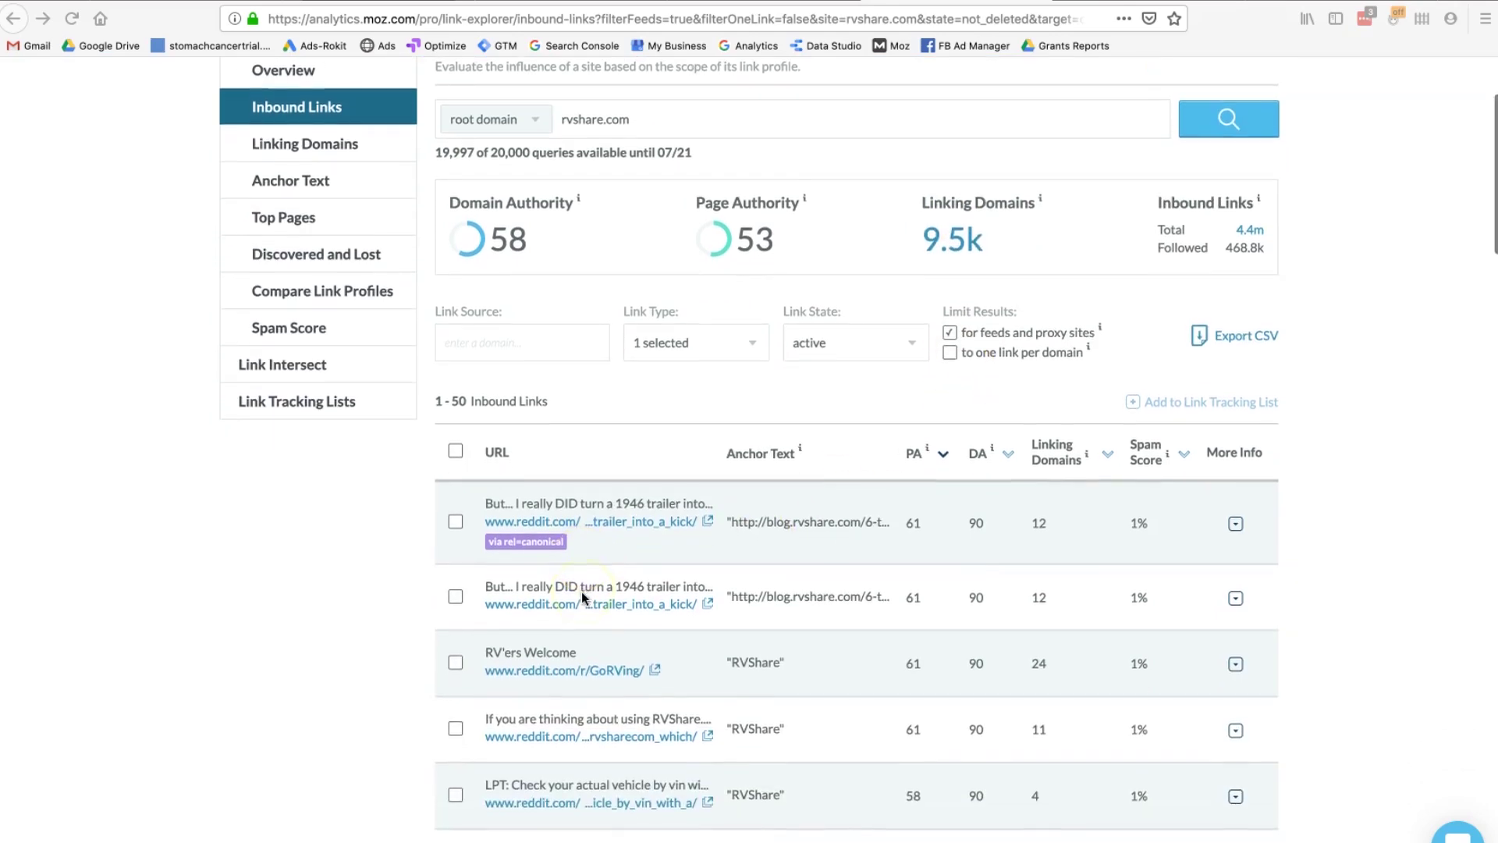
pyautogui.scroll(-1, 582, 597)
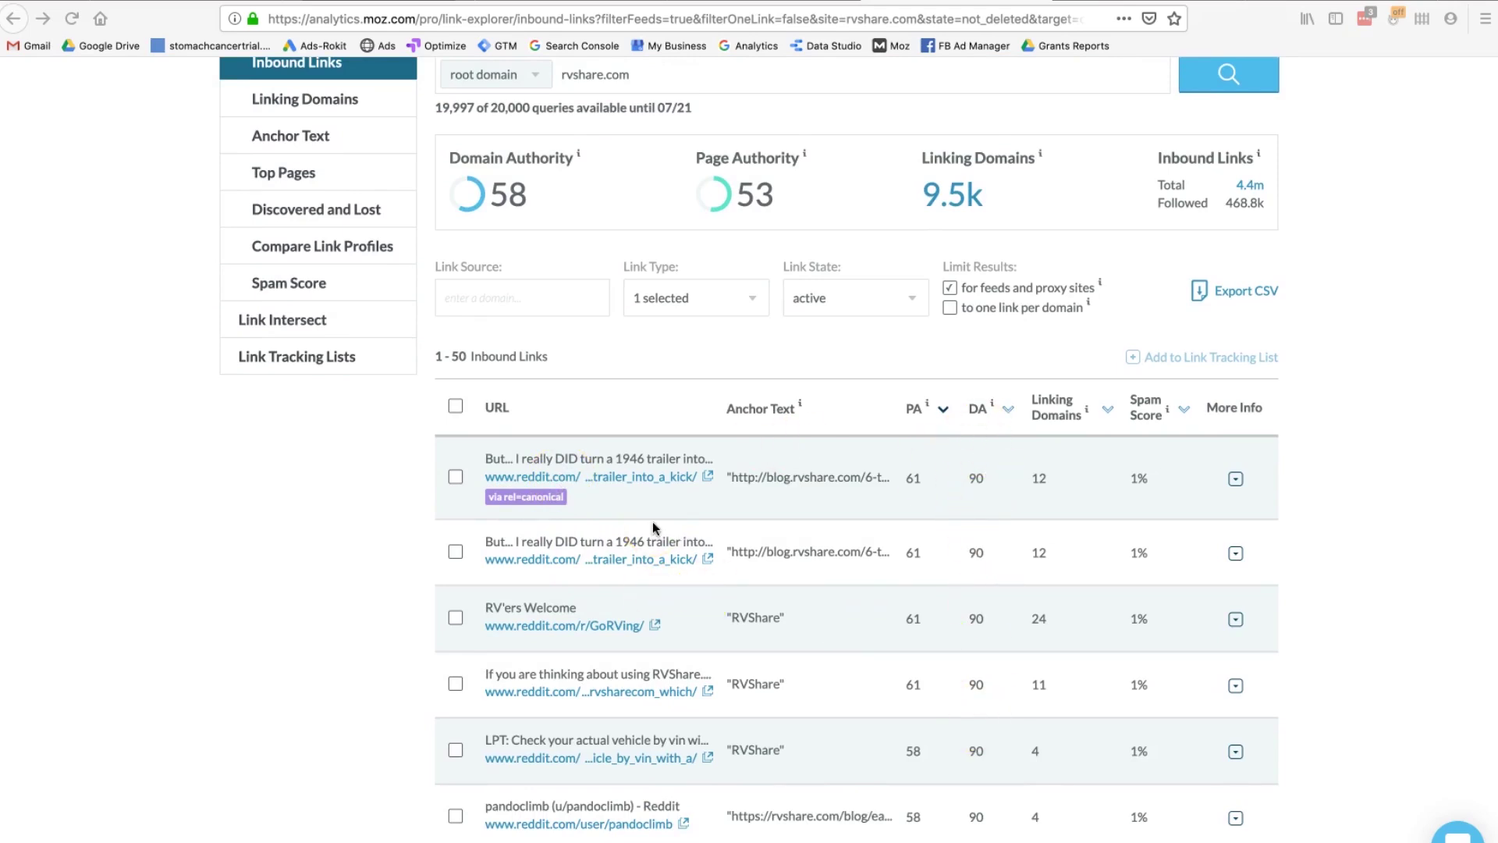
# Step: Read through rvshare.com's inbound links list, checking the referring pages, anchor text and Page Authority
pyautogui.click(585, 565)
pyautogui.scroll(-1, 586, 577)
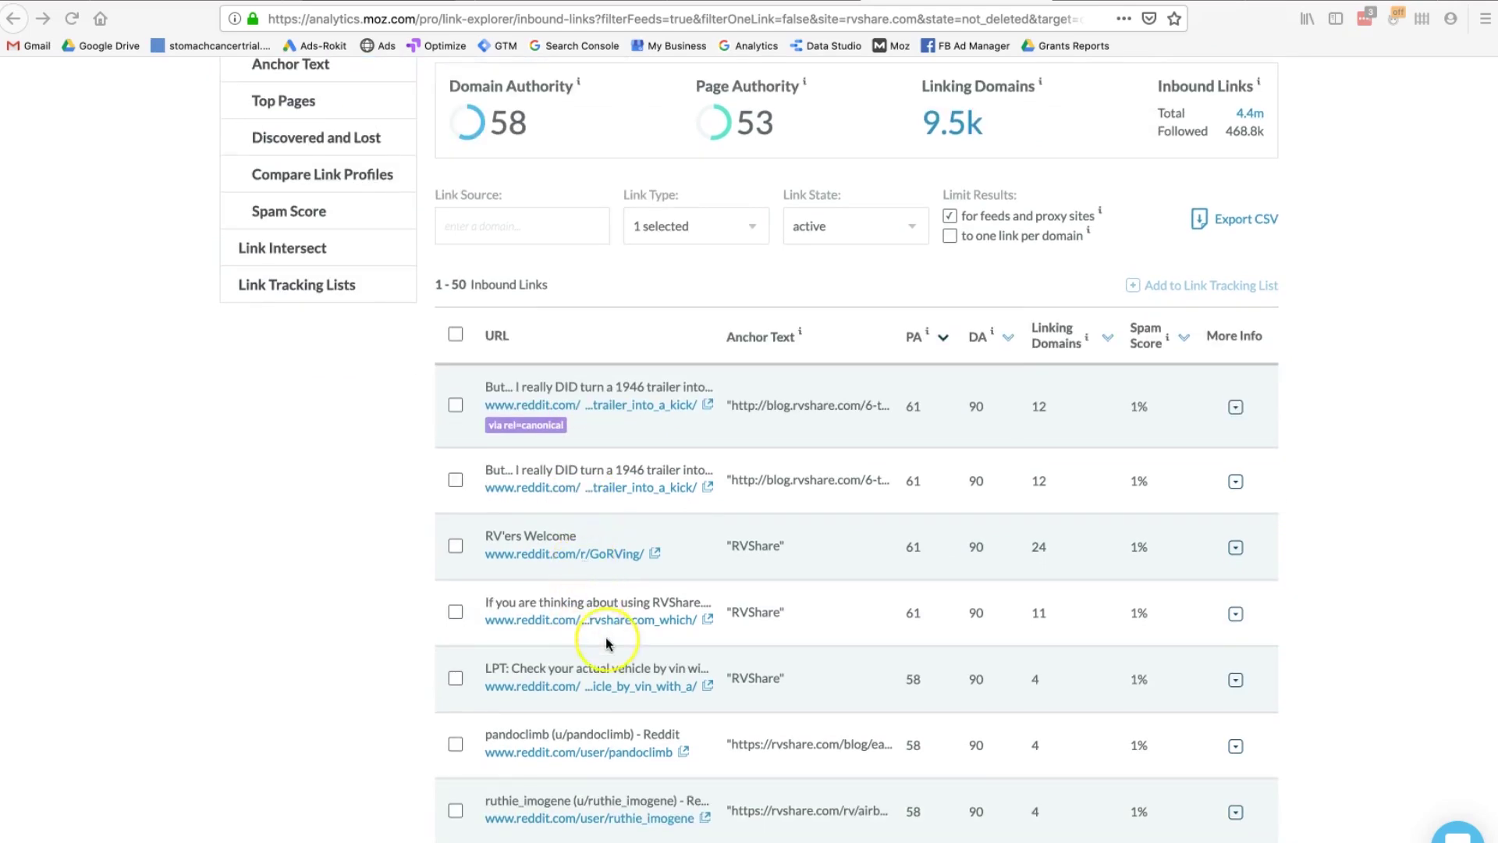
pyautogui.scroll(-2, 597, 628)
pyautogui.scroll(-6, 608, 644)
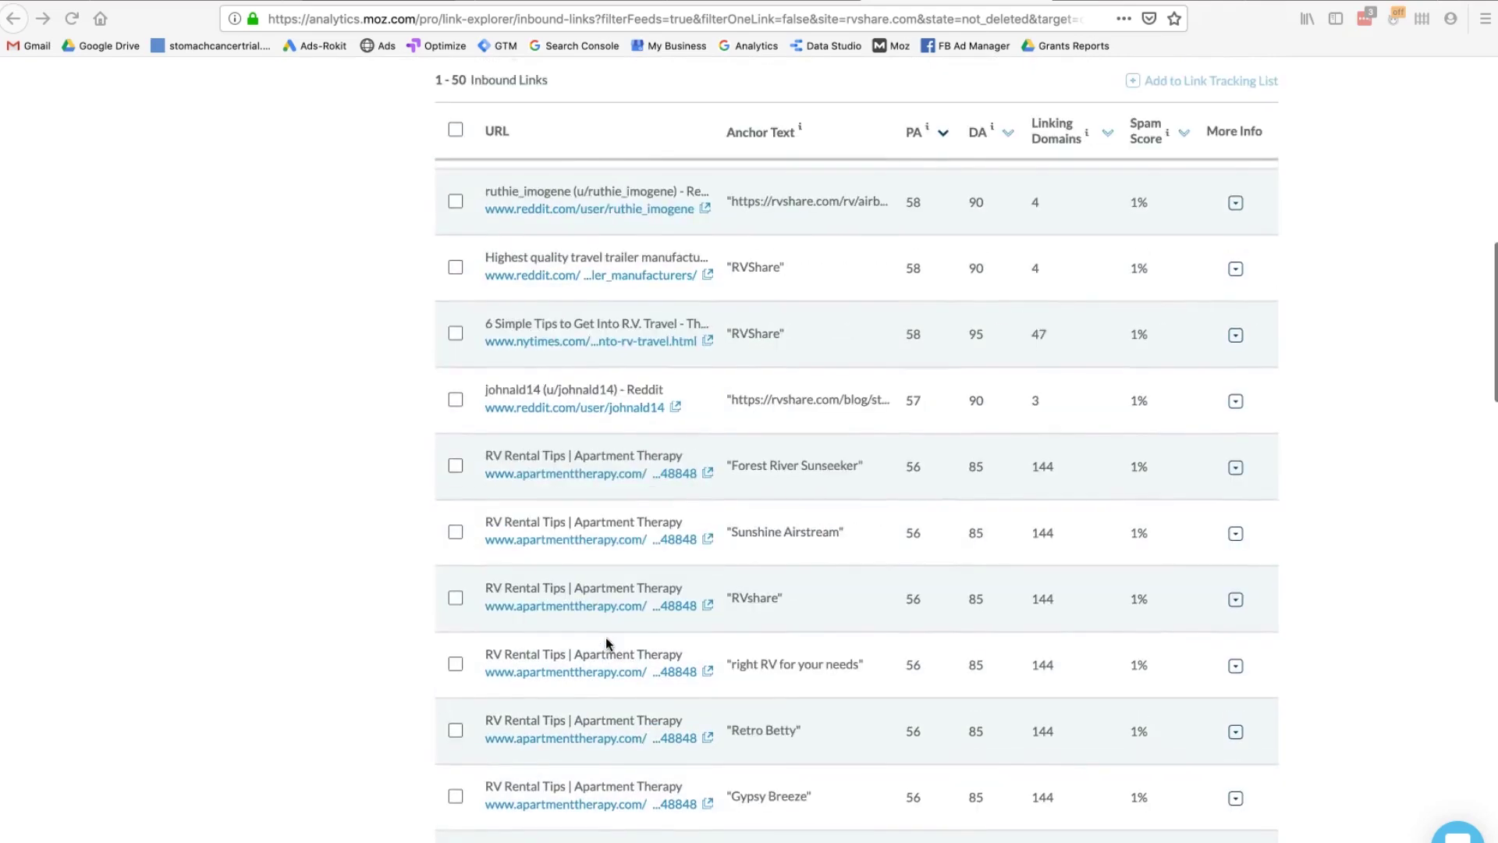
pyautogui.scroll(2, 609, 645)
pyautogui.scroll(1, 608, 644)
pyautogui.click(619, 700)
pyautogui.scroll(-5, 618, 700)
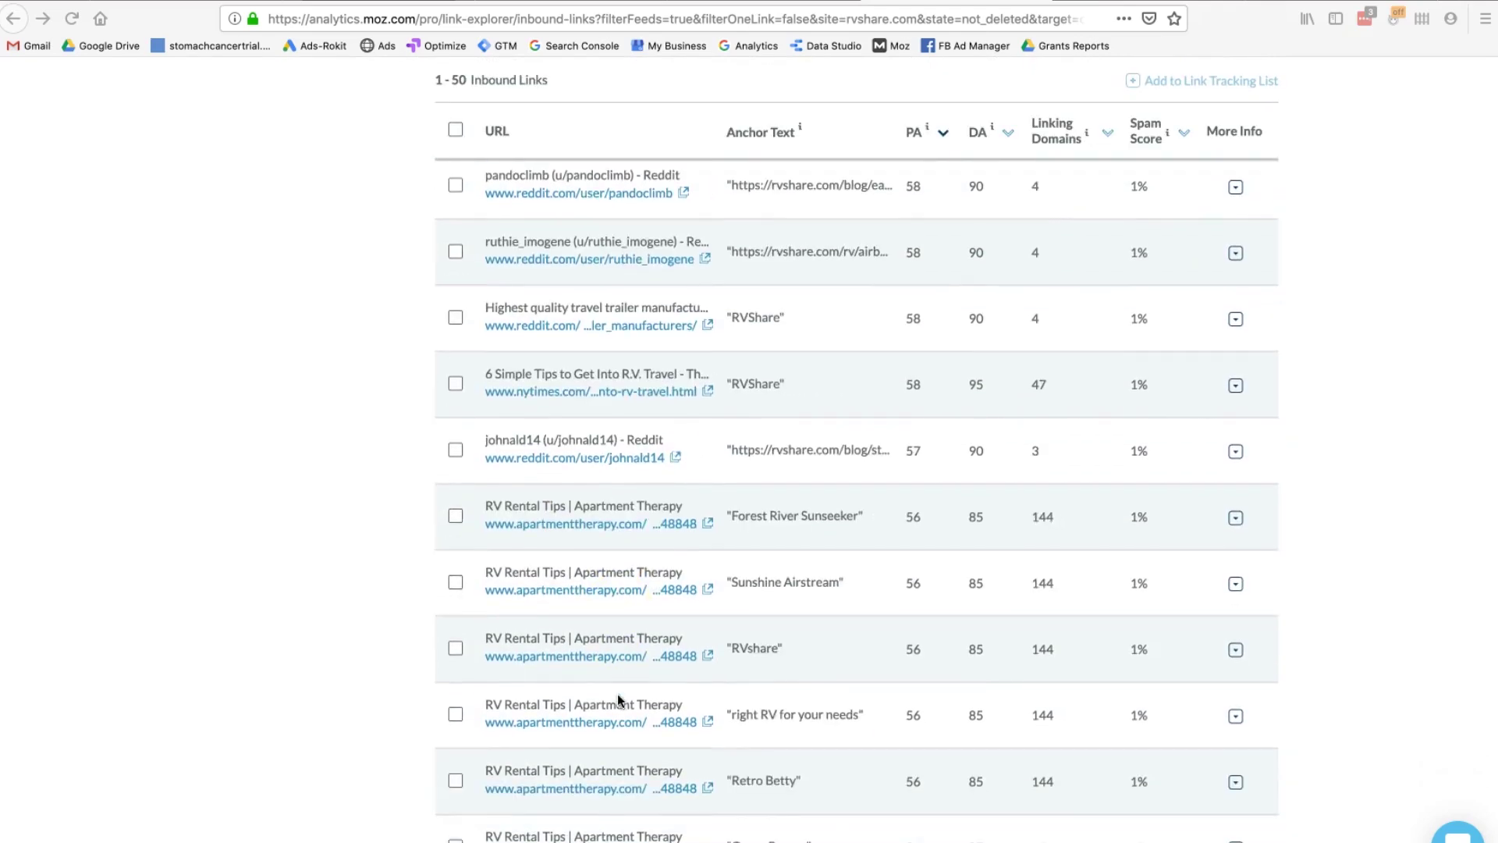
pyautogui.scroll(-6, 618, 700)
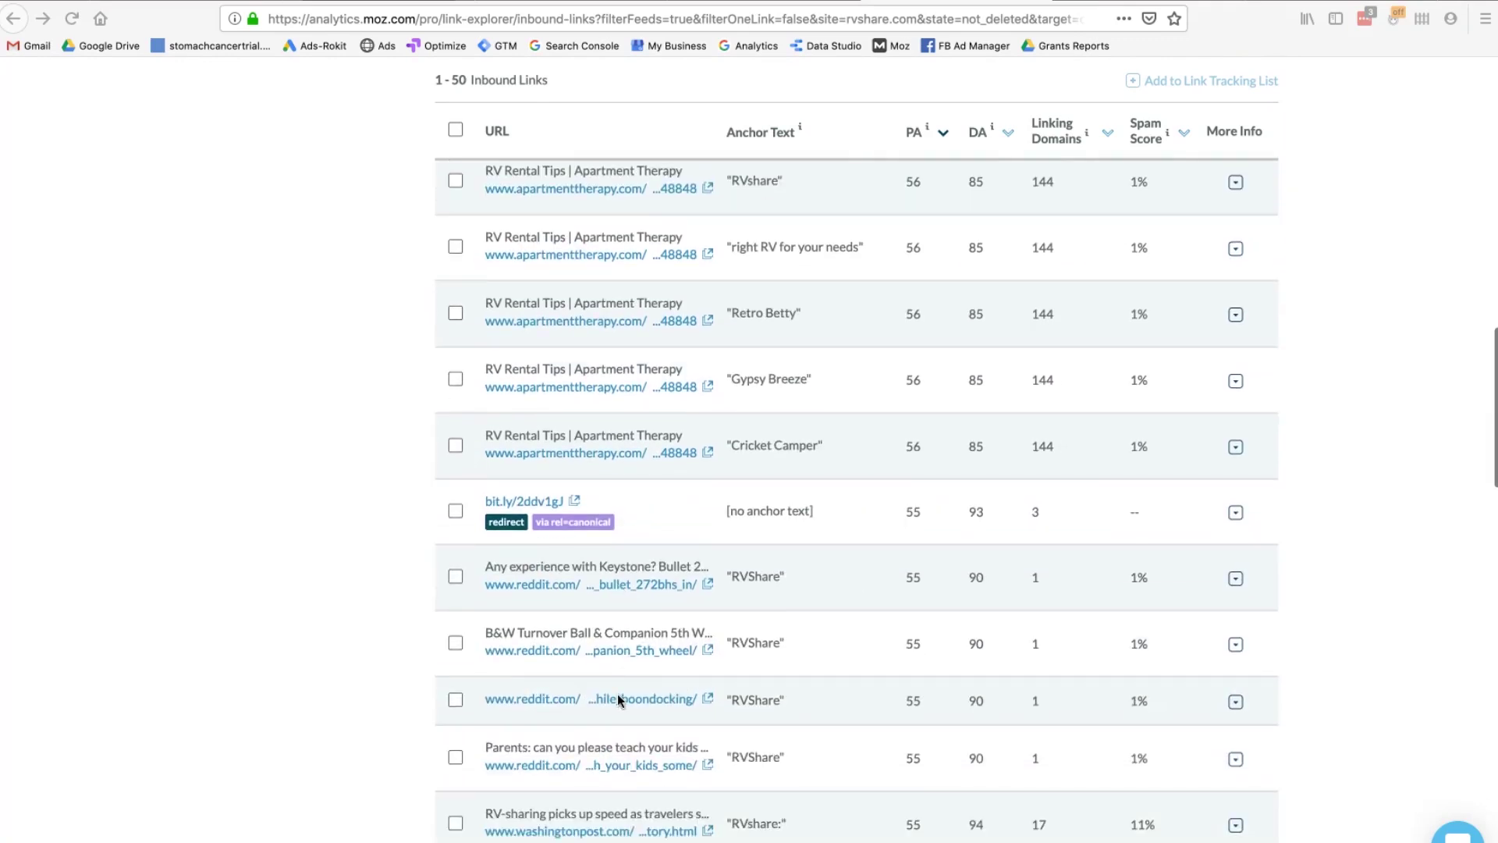
pyautogui.click(917, 608)
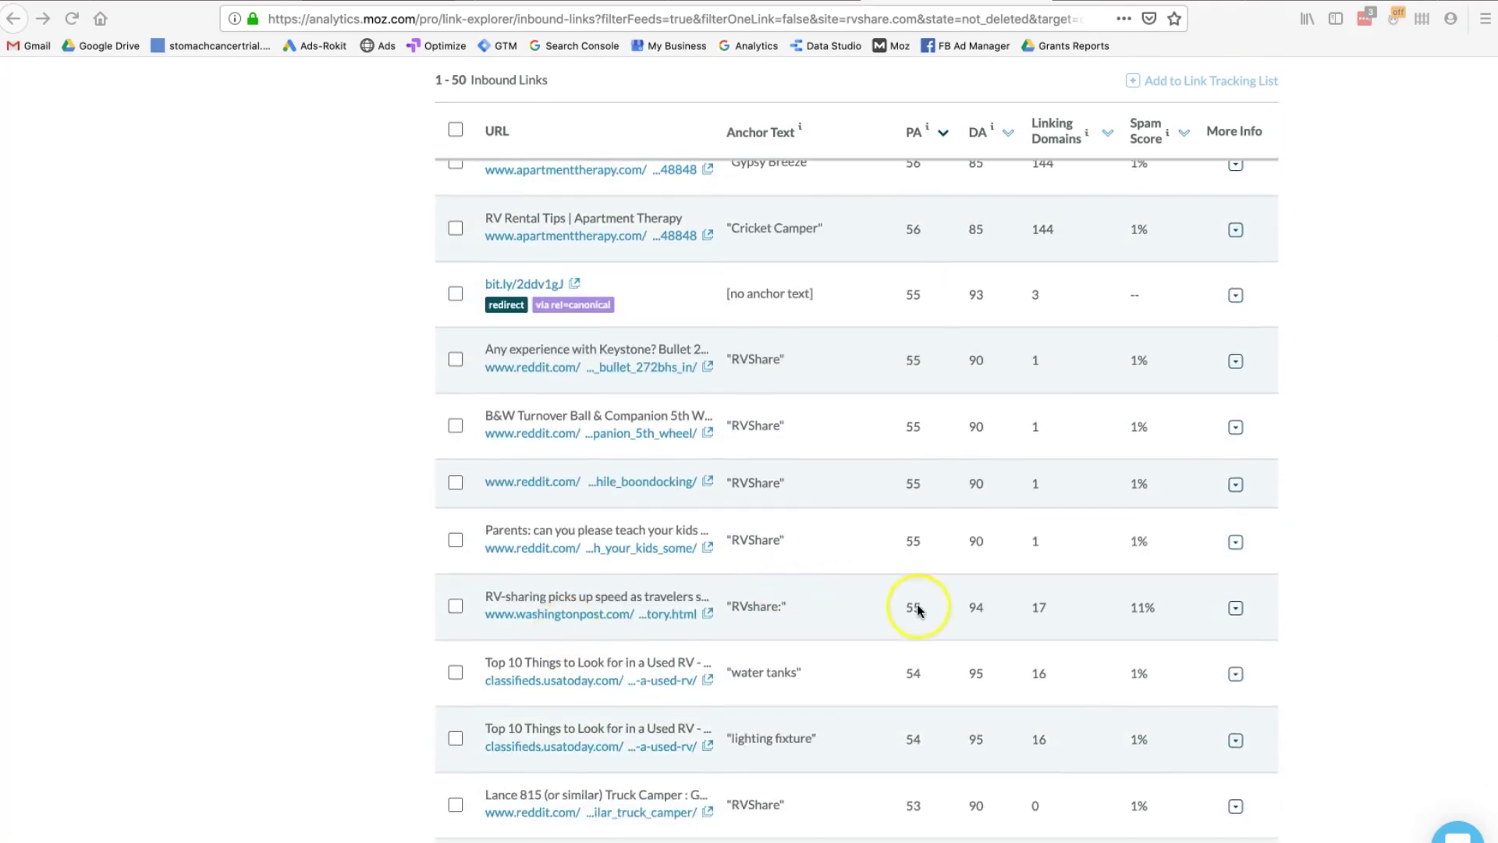
pyautogui.scroll(7, 917, 610)
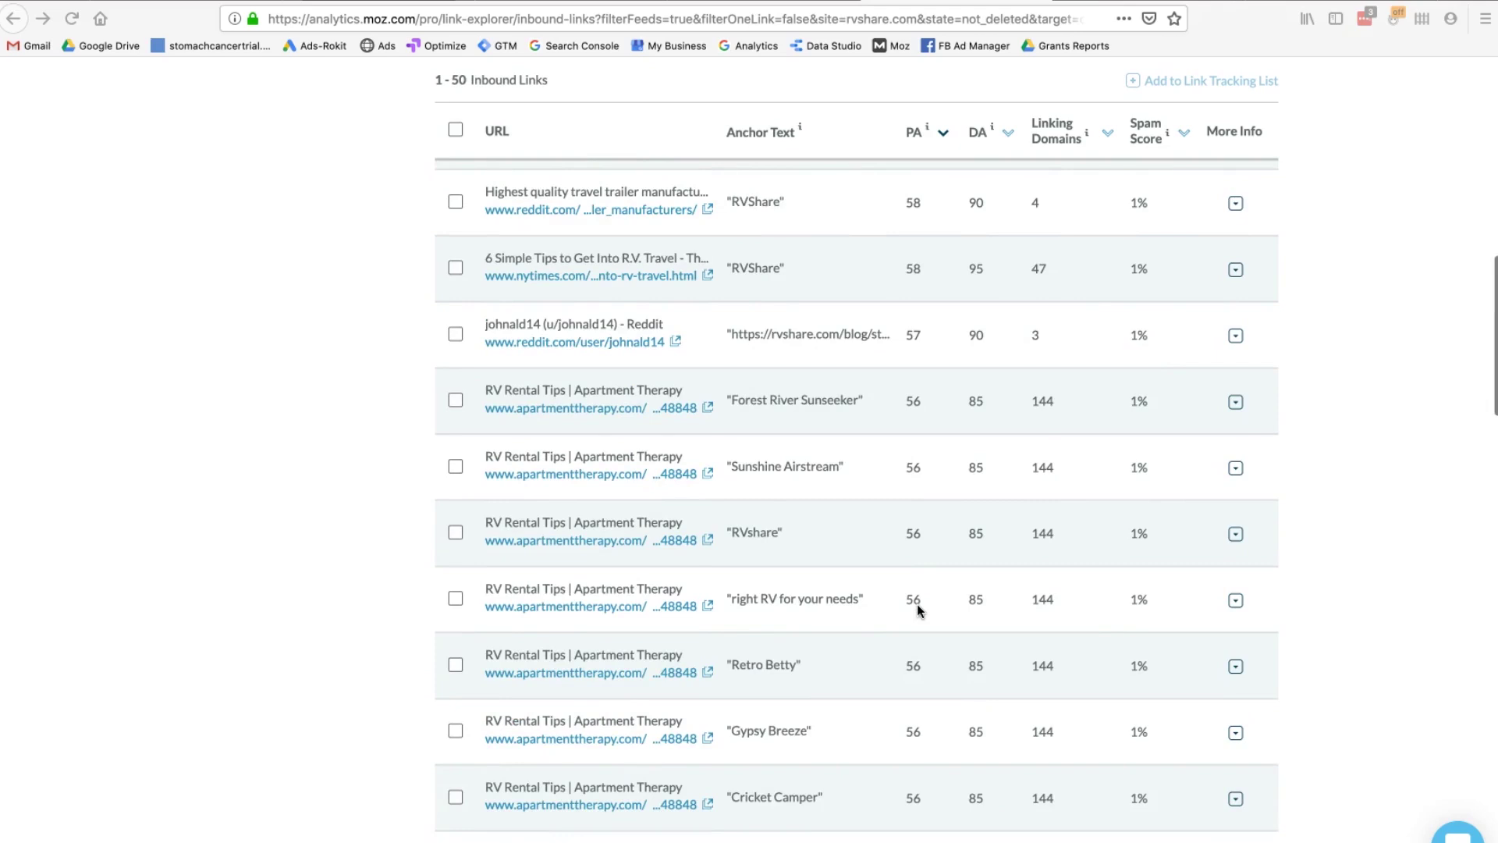
pyautogui.scroll(10, 918, 608)
# Step: Inspect the Link Source, Link Type and Link State filters for rvshare.com's inbound links, and rescan the listed links
pyautogui.click(878, 555)
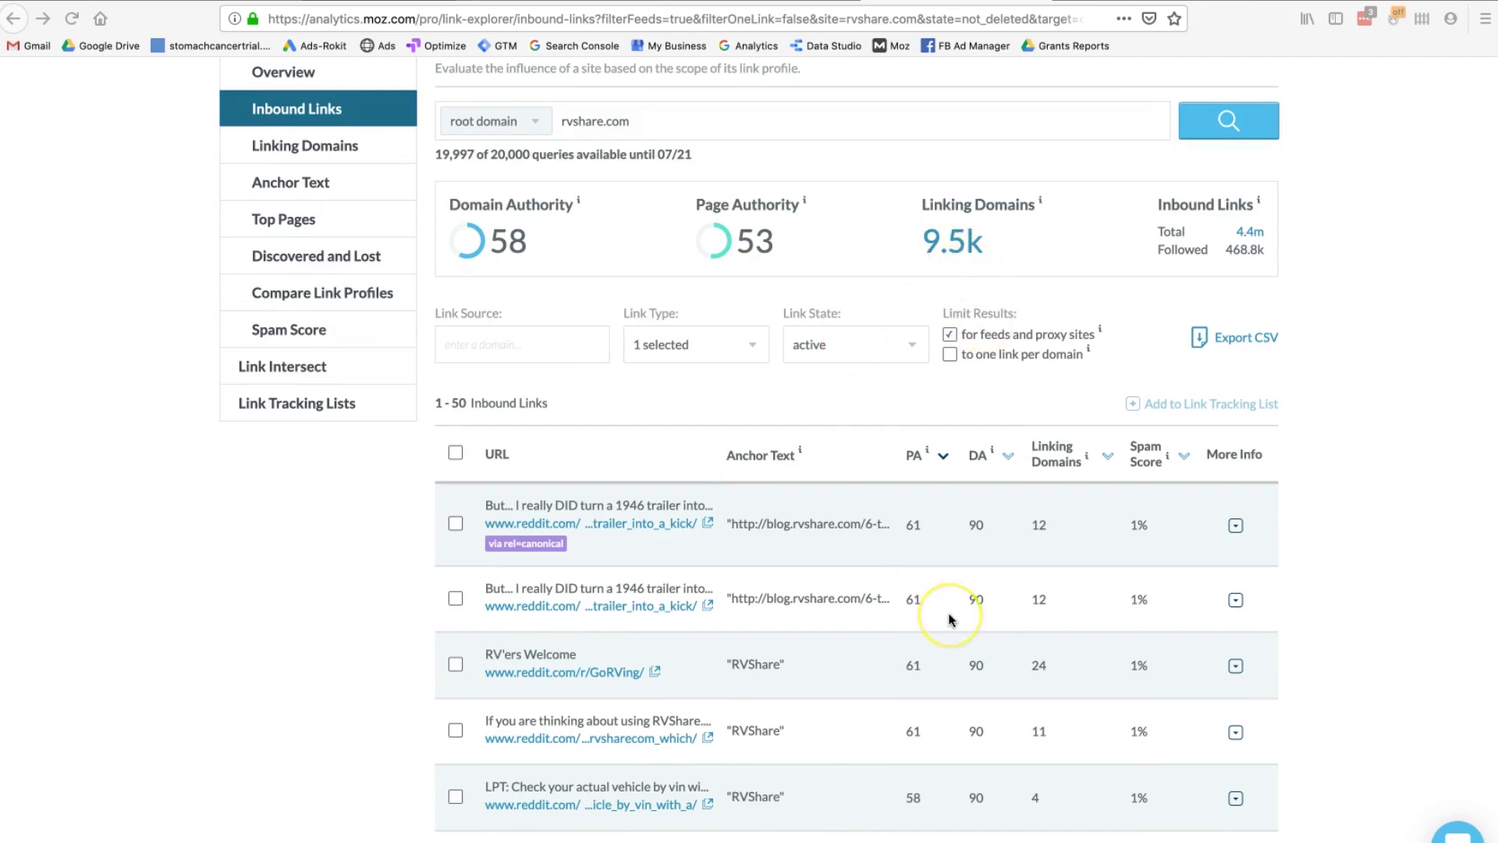
pyautogui.scroll(-1, 949, 620)
pyautogui.click(497, 325)
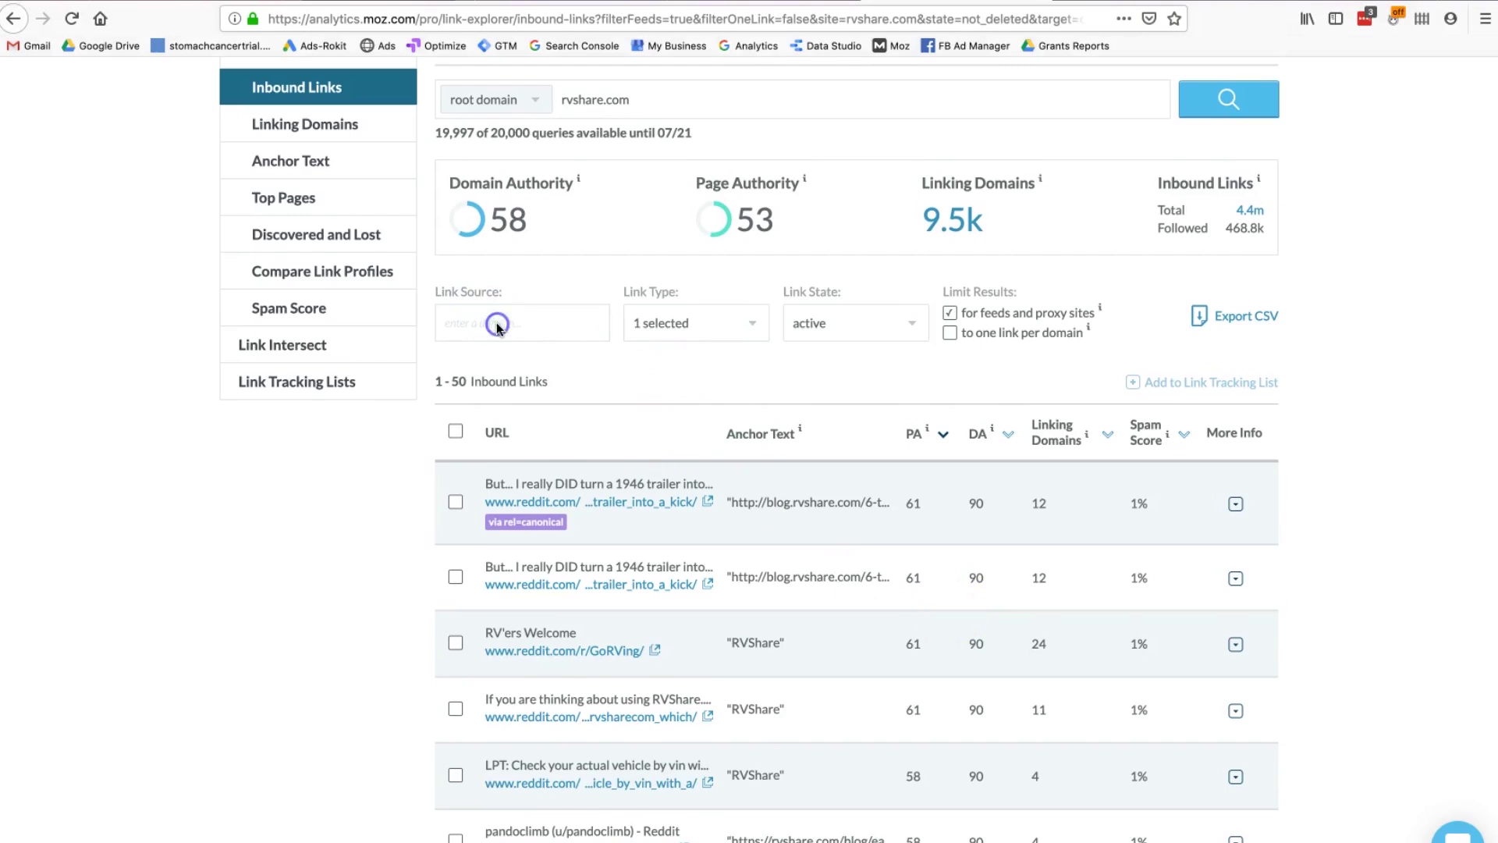
pyautogui.click(739, 333)
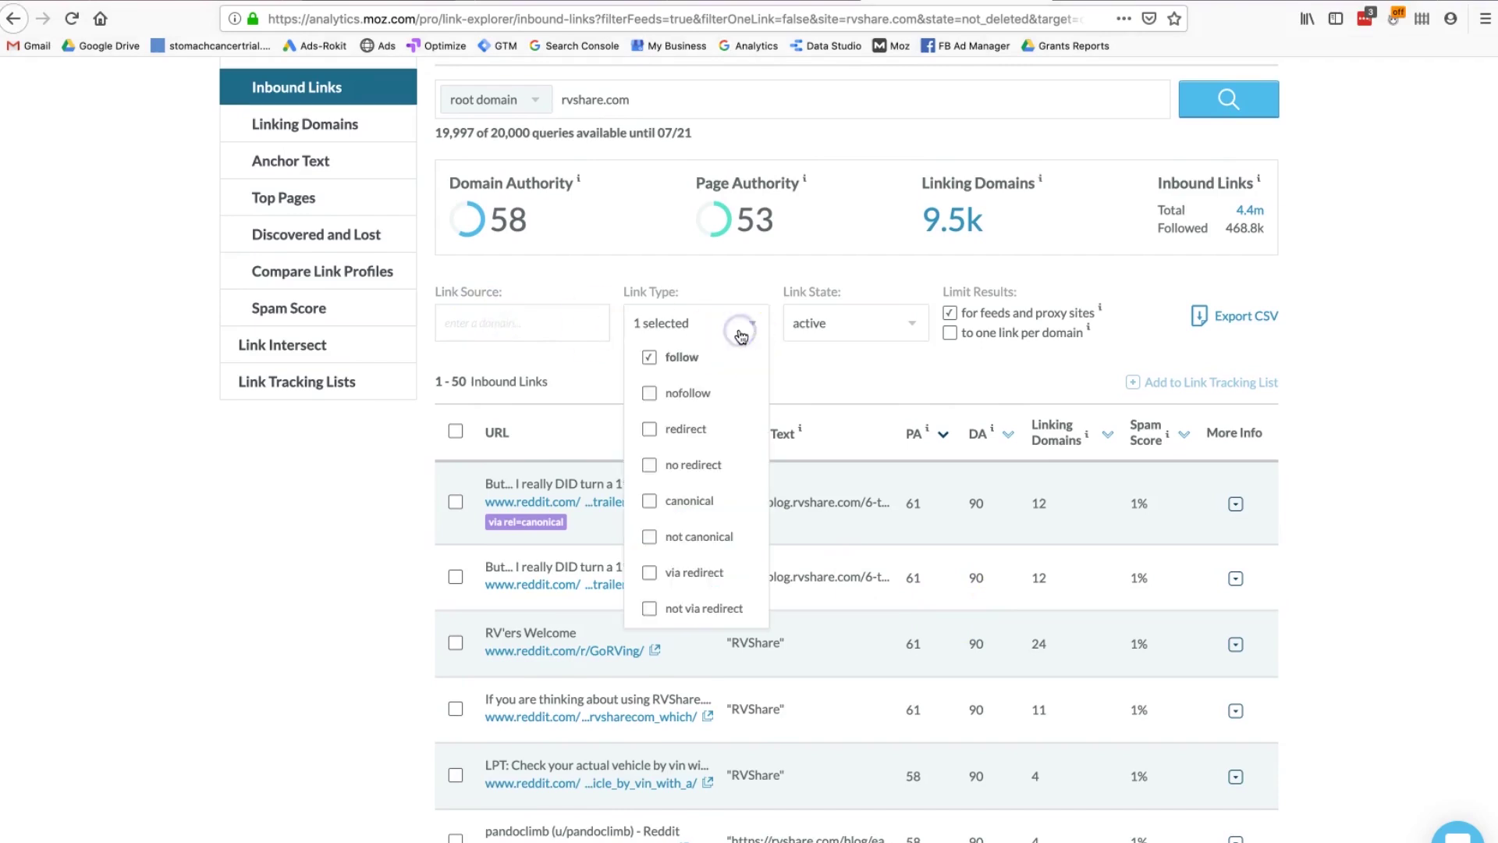
pyautogui.click(847, 323)
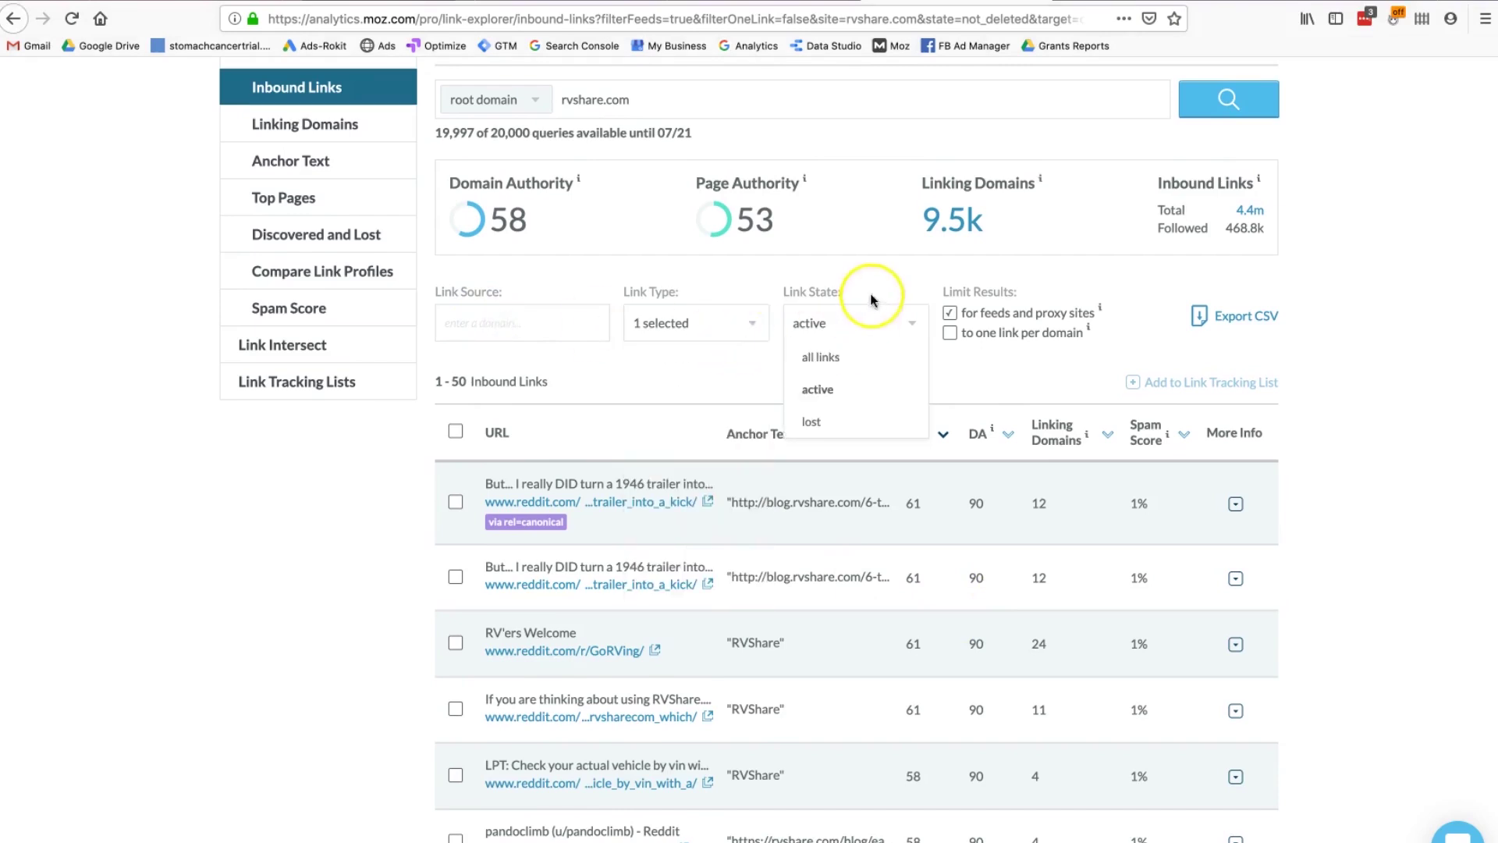
pyautogui.click(872, 300)
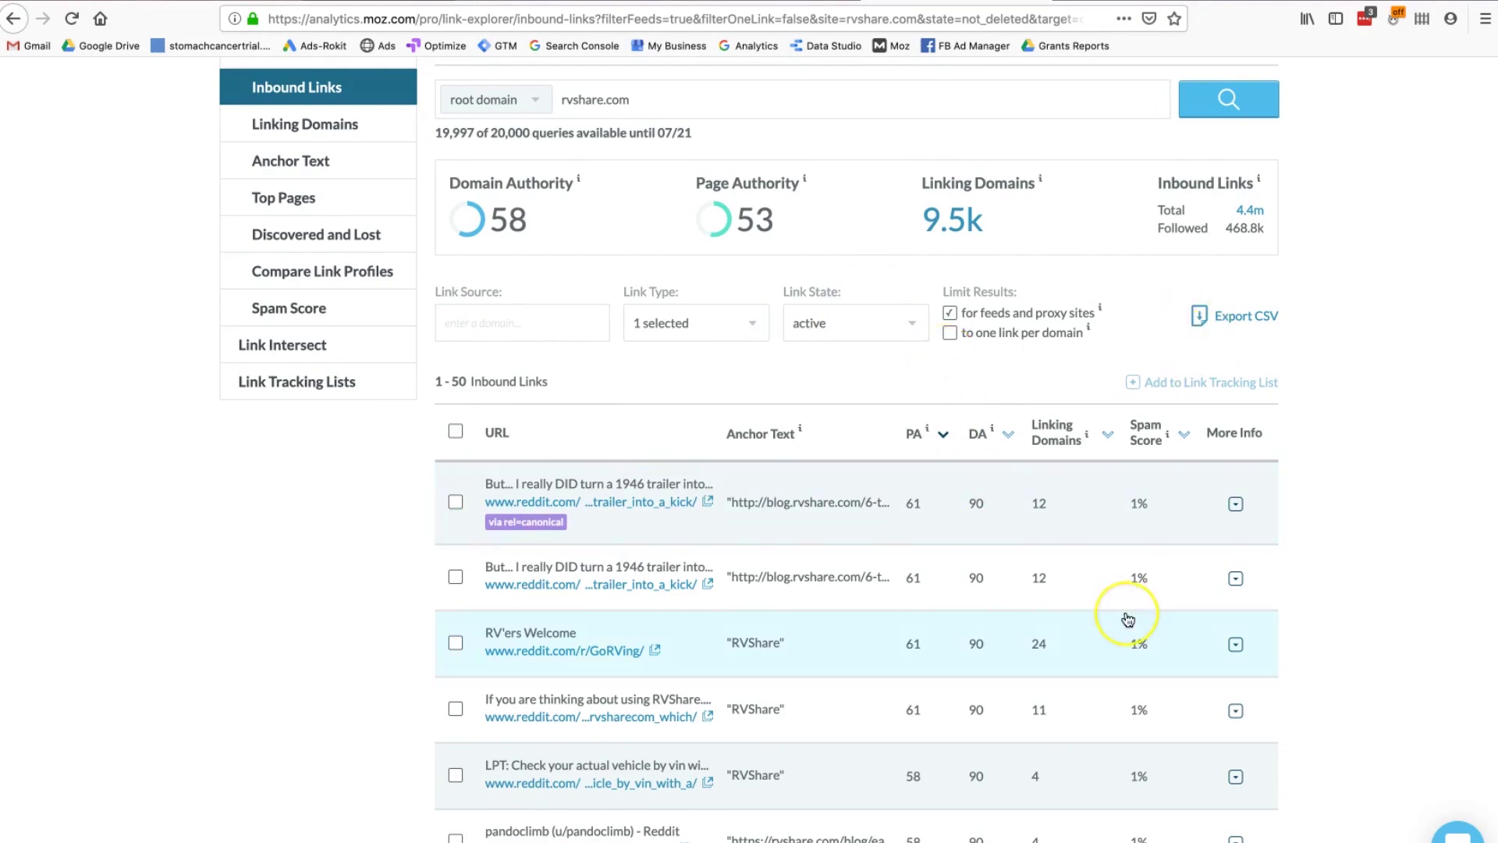
pyautogui.scroll(-10, 1129, 619)
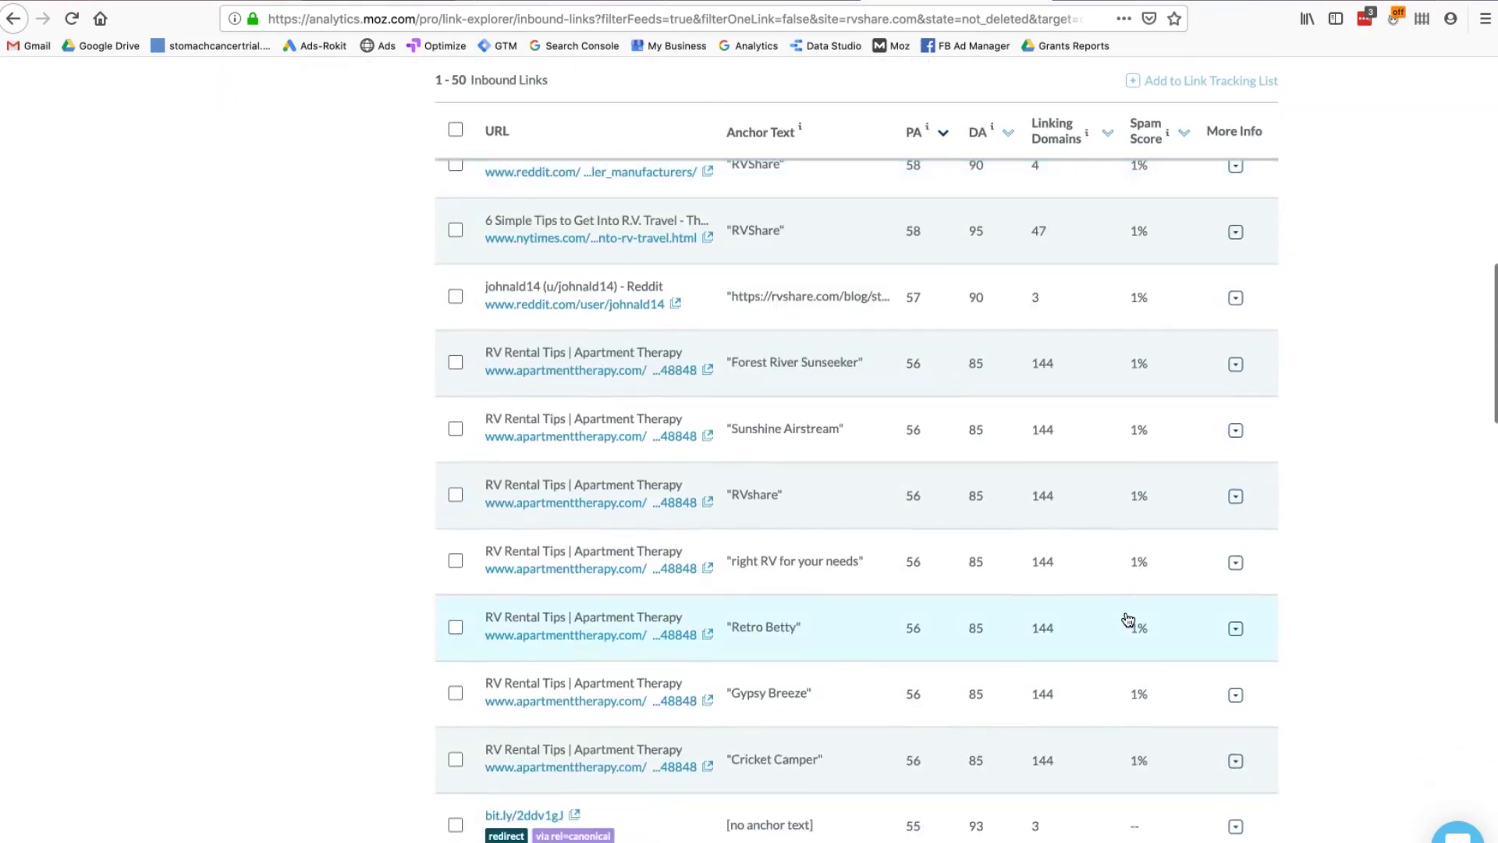
pyautogui.scroll(12, 1129, 619)
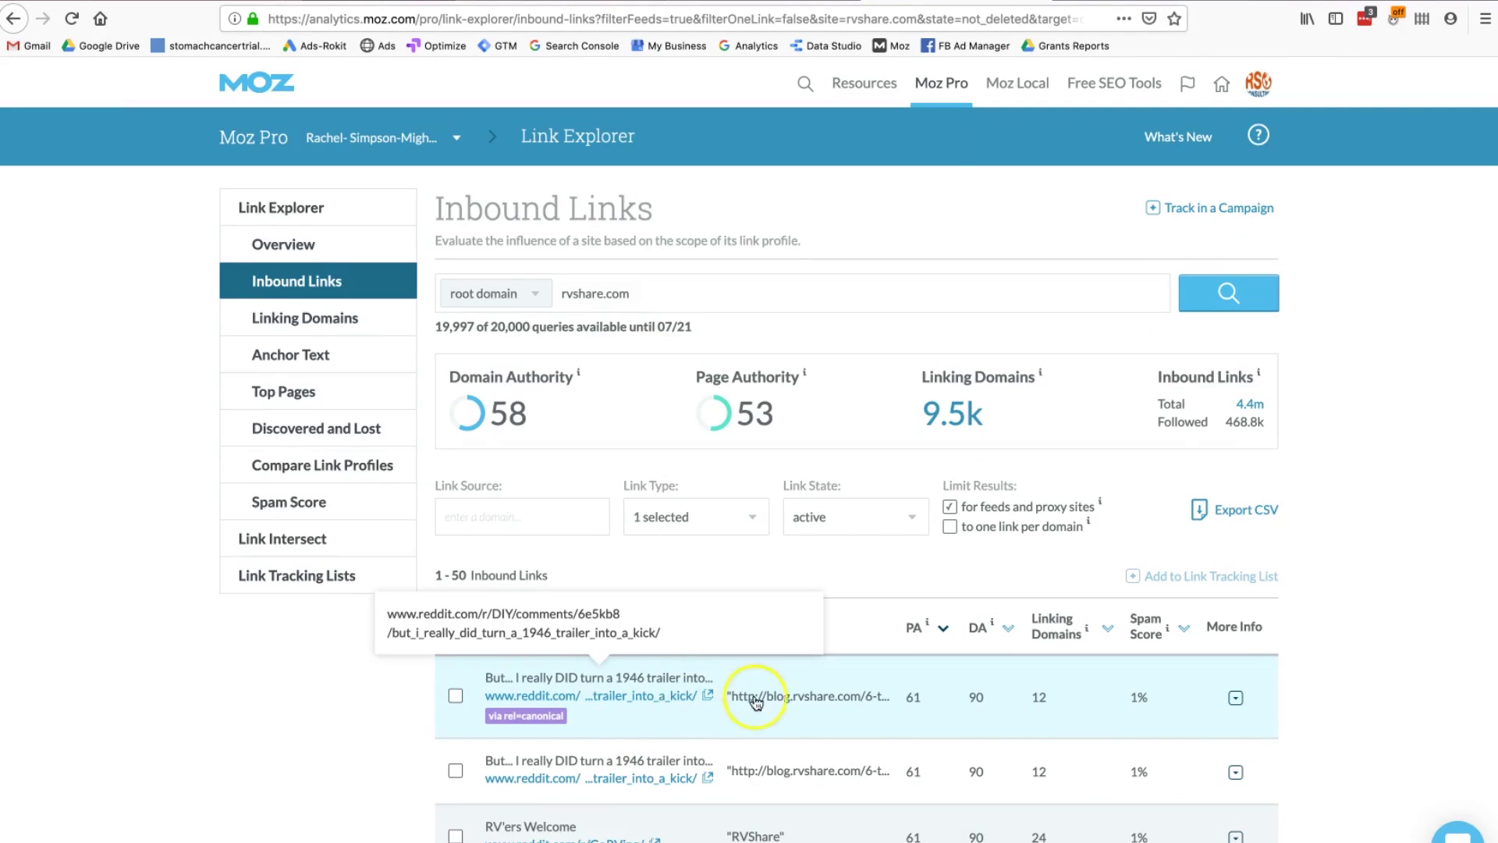
# Step: Reread the top inbound links to rvshare.com, checking their source URLs, anchor text, Page Authority and Domain Authority
pyautogui.scroll(-1, 773, 726)
pyautogui.click(763, 777)
pyautogui.click(942, 634)
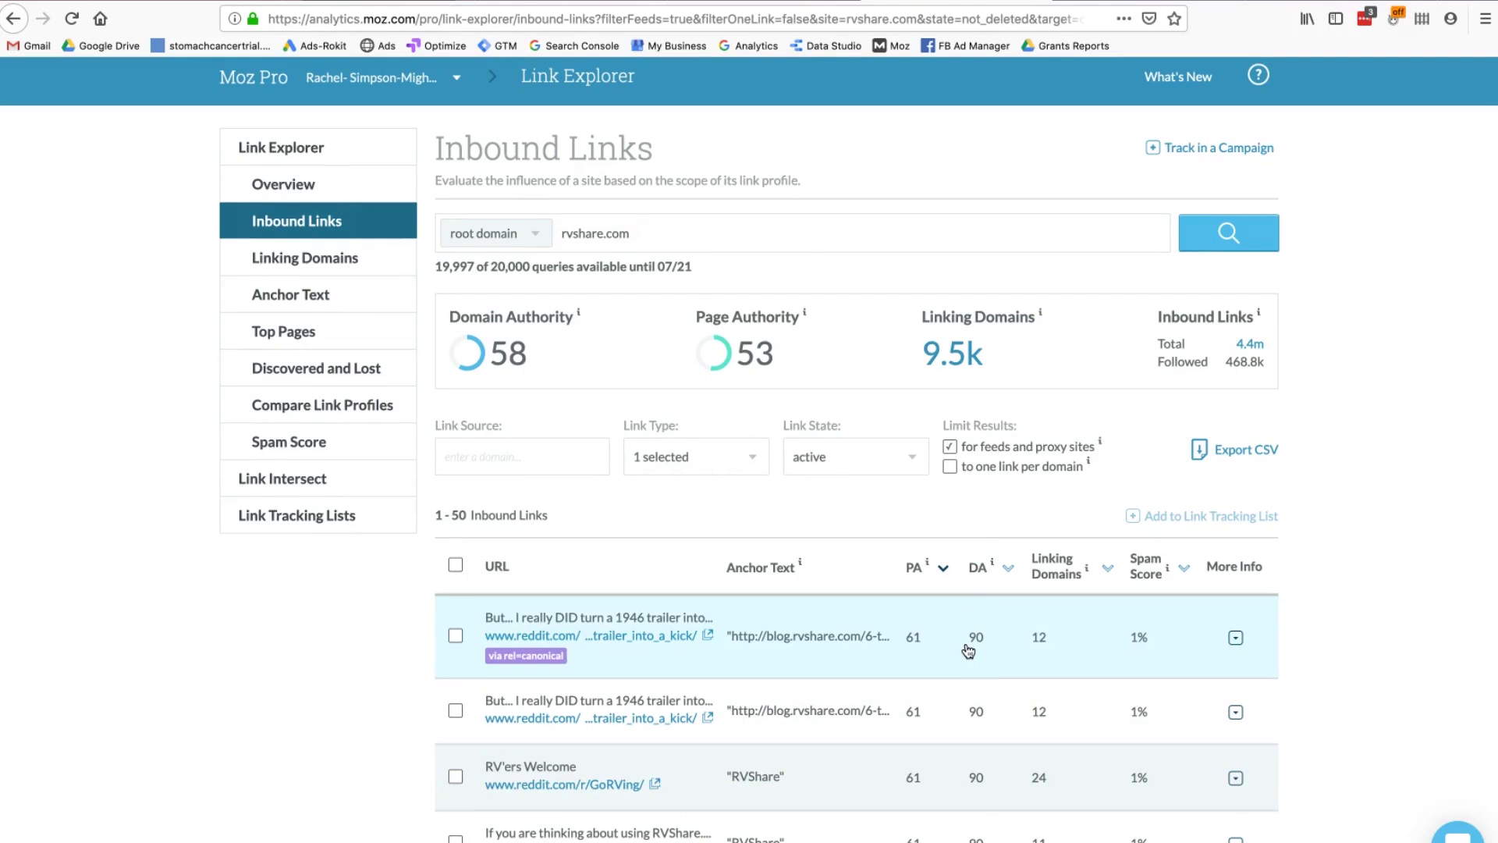
pyautogui.click(968, 635)
pyautogui.click(942, 531)
pyautogui.scroll(-1, 941, 535)
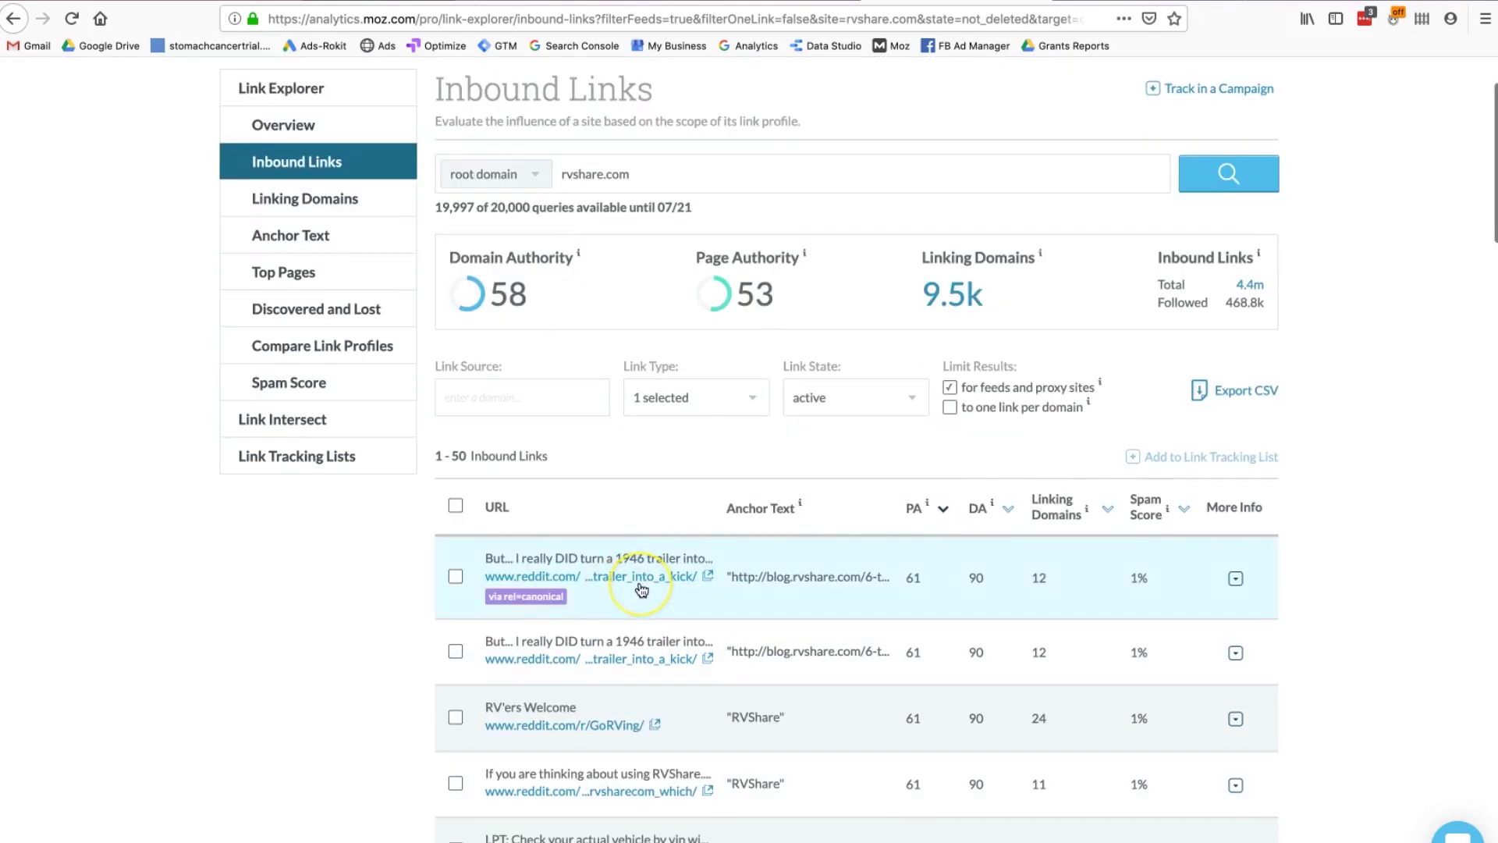
pyautogui.click(644, 639)
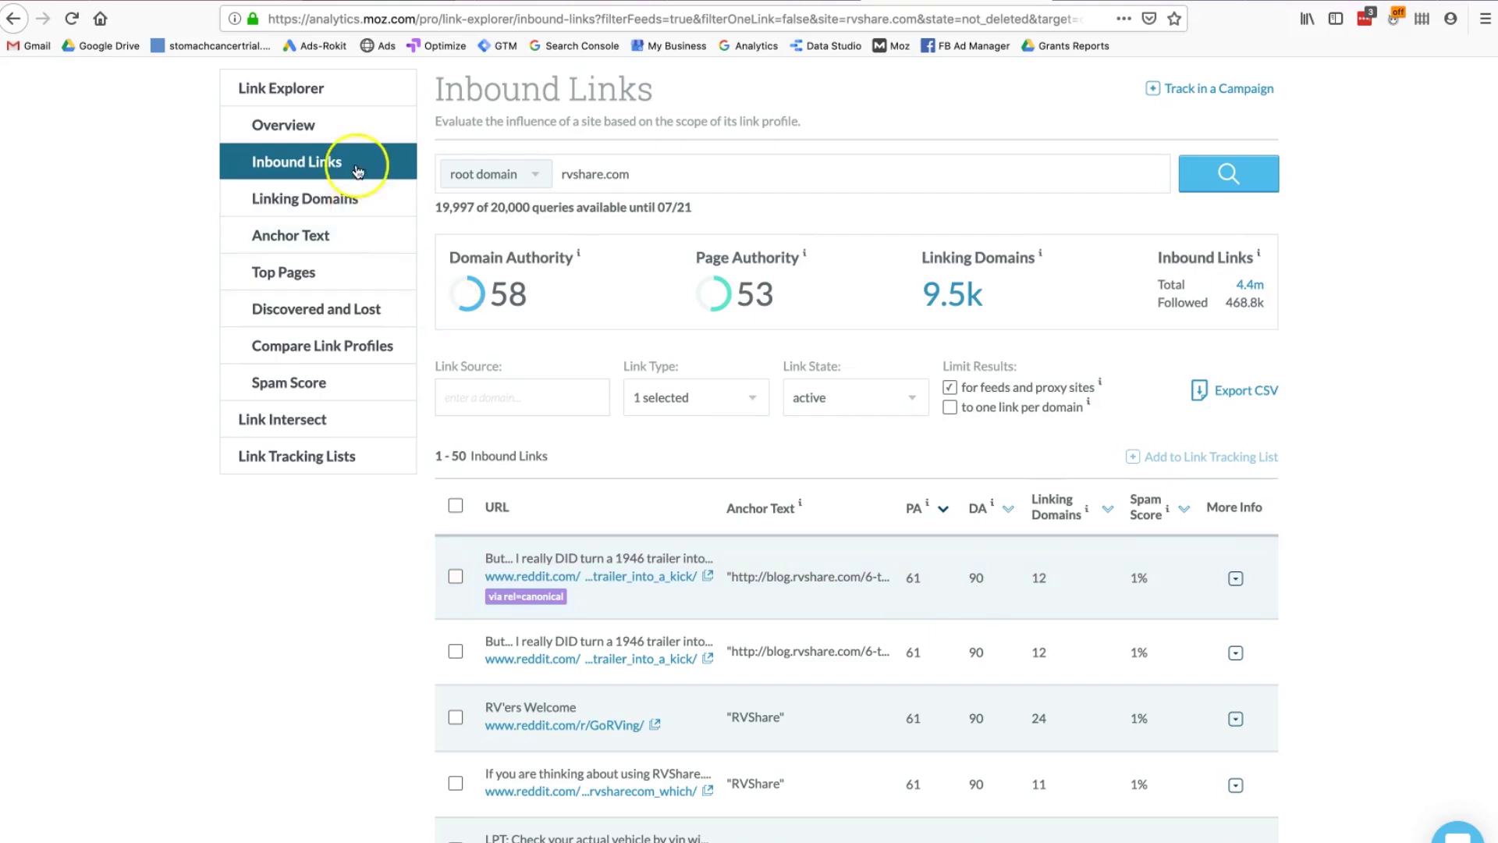
pyautogui.scroll(1, 359, 165)
pyautogui.scroll(1, 374, 265)
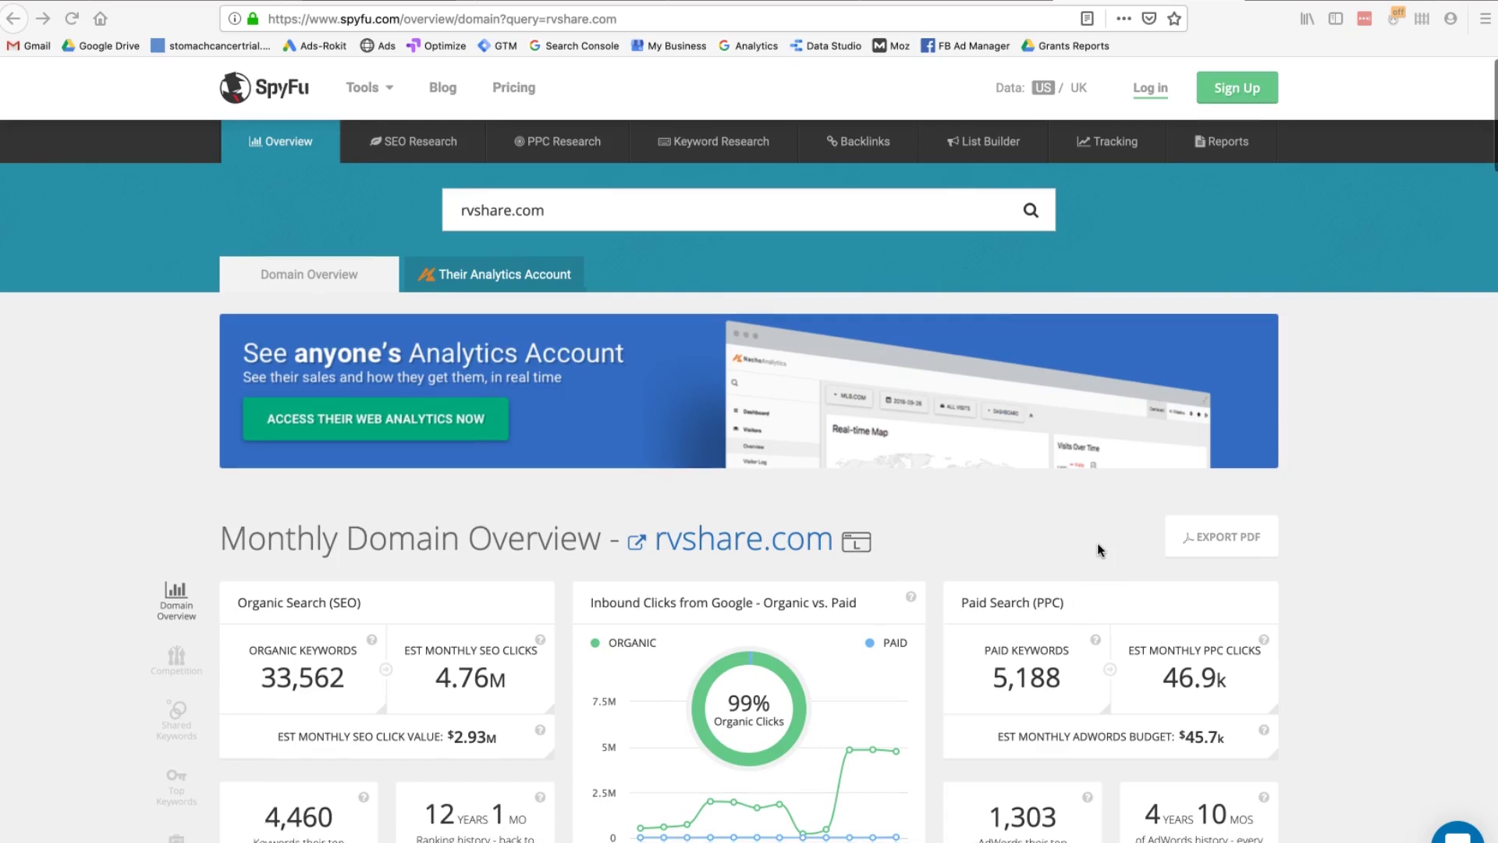
# Step: In SpyFu, review rvshare.com's monthly domain overview, covering the organic search, inbound clicks and paid search figures
pyautogui.scroll(-1, 1098, 546)
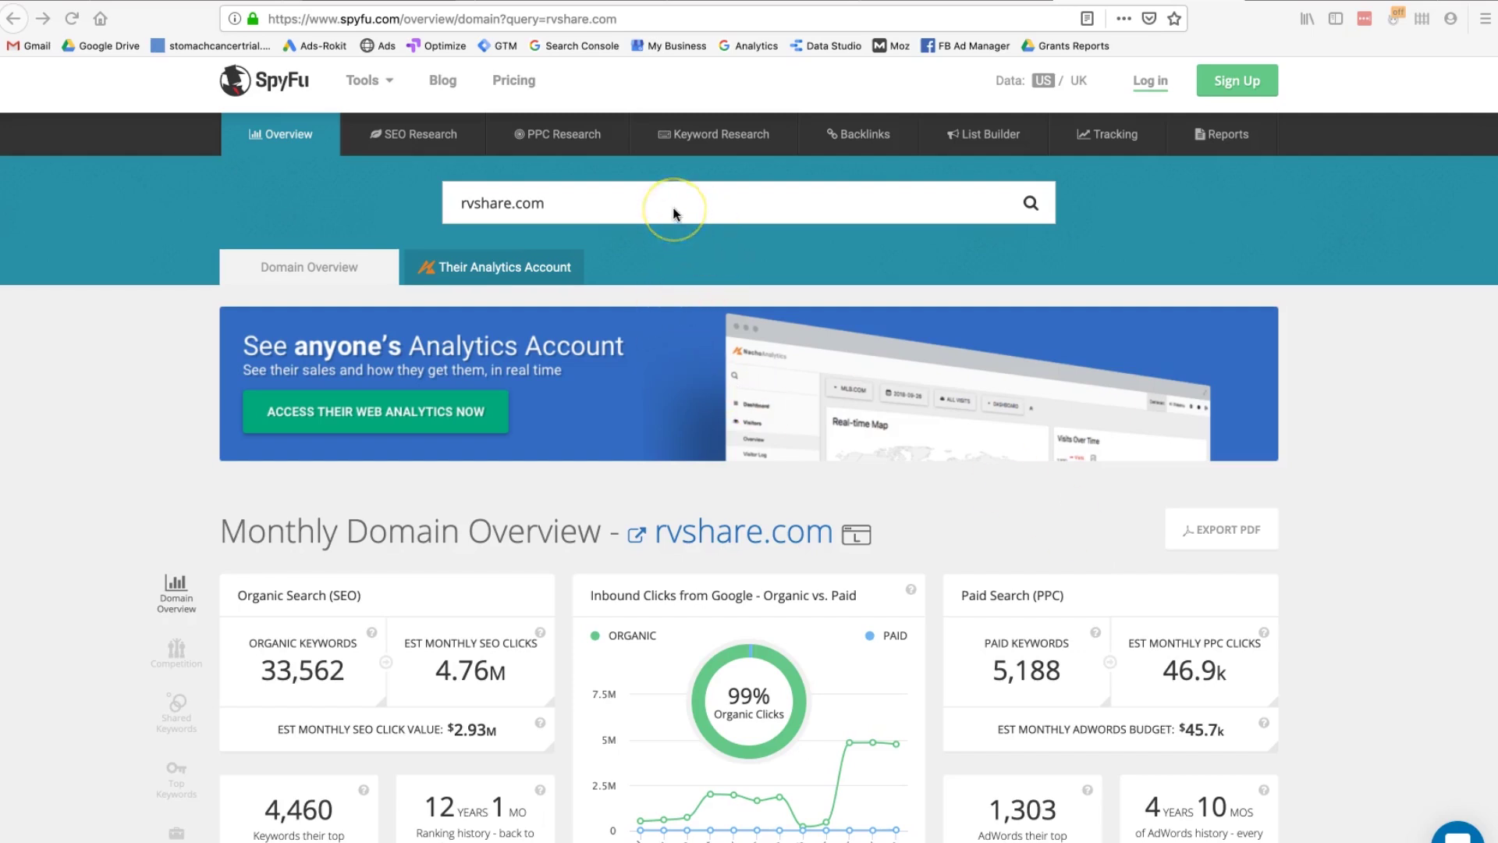
pyautogui.scroll(-3, 735, 447)
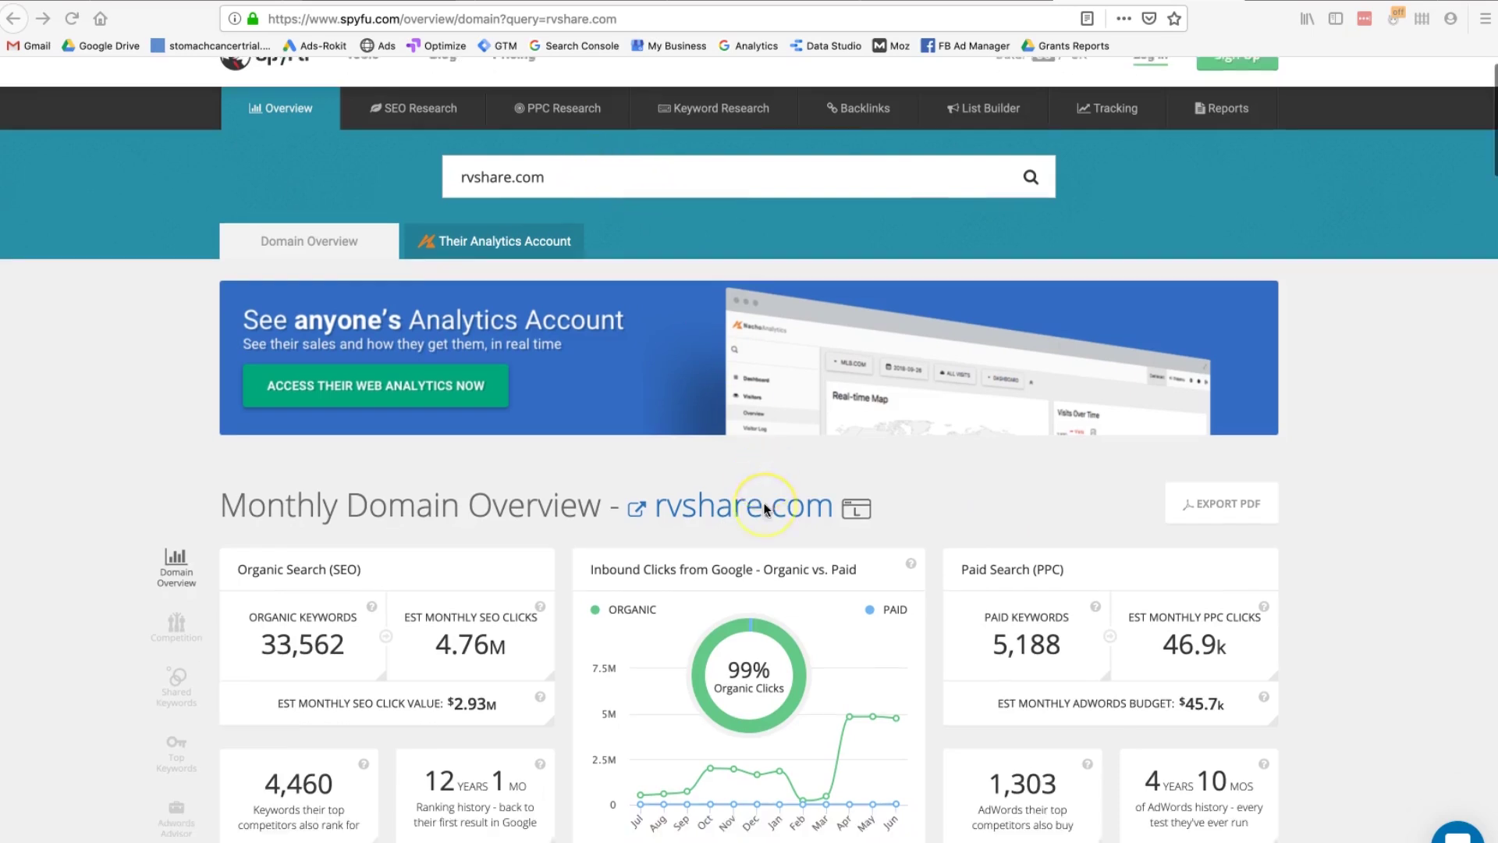
pyautogui.scroll(-1, 662, 531)
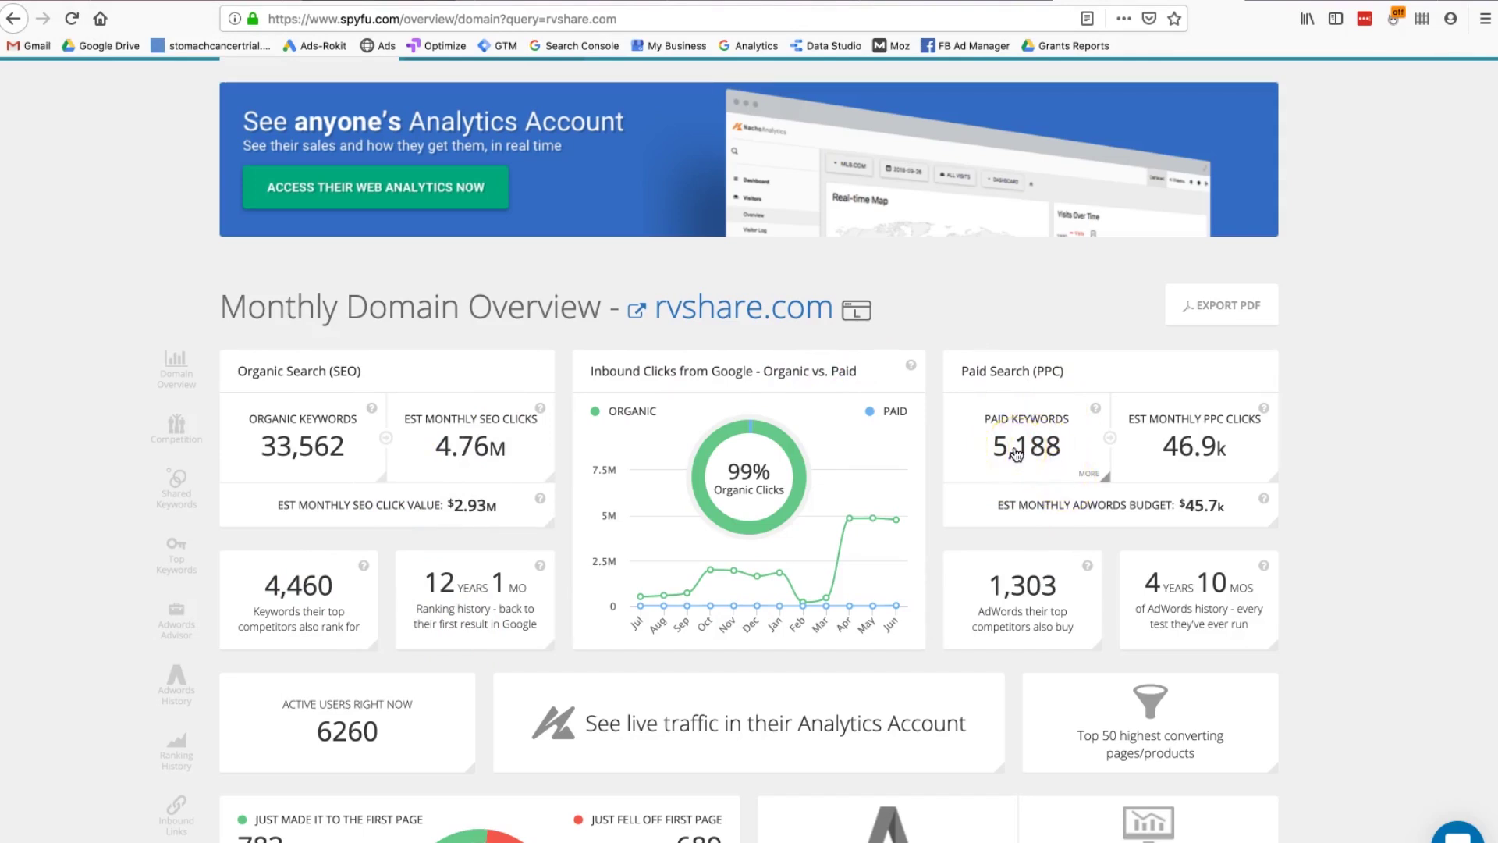
pyautogui.scroll(-1, 1016, 455)
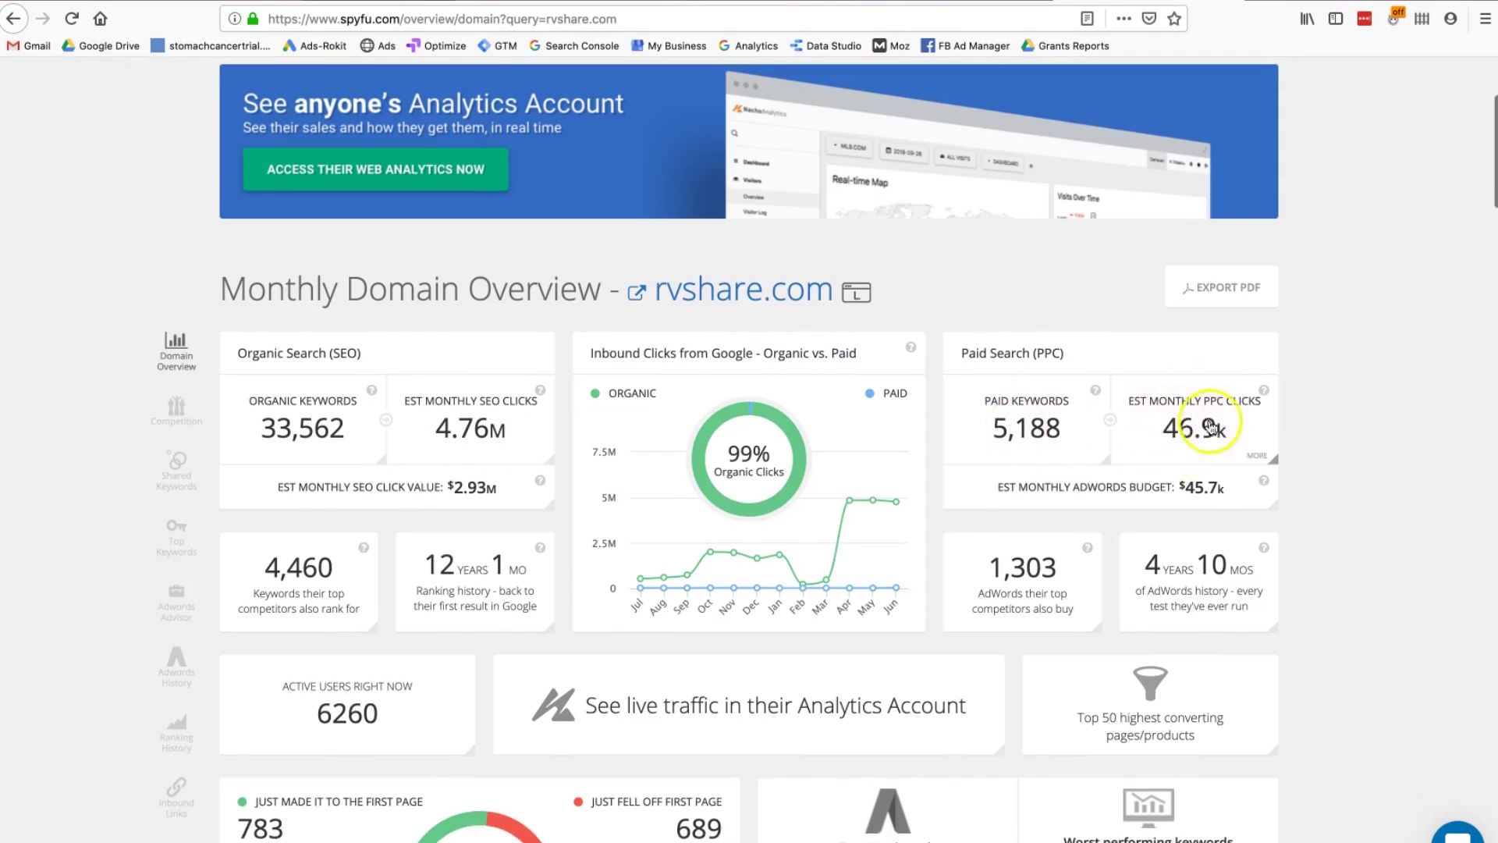
# Step: Examine rvshare.com's organic and paid competitors and the shared keyword overlaps in the Kombat diagrams
pyautogui.scroll(-7, 1202, 425)
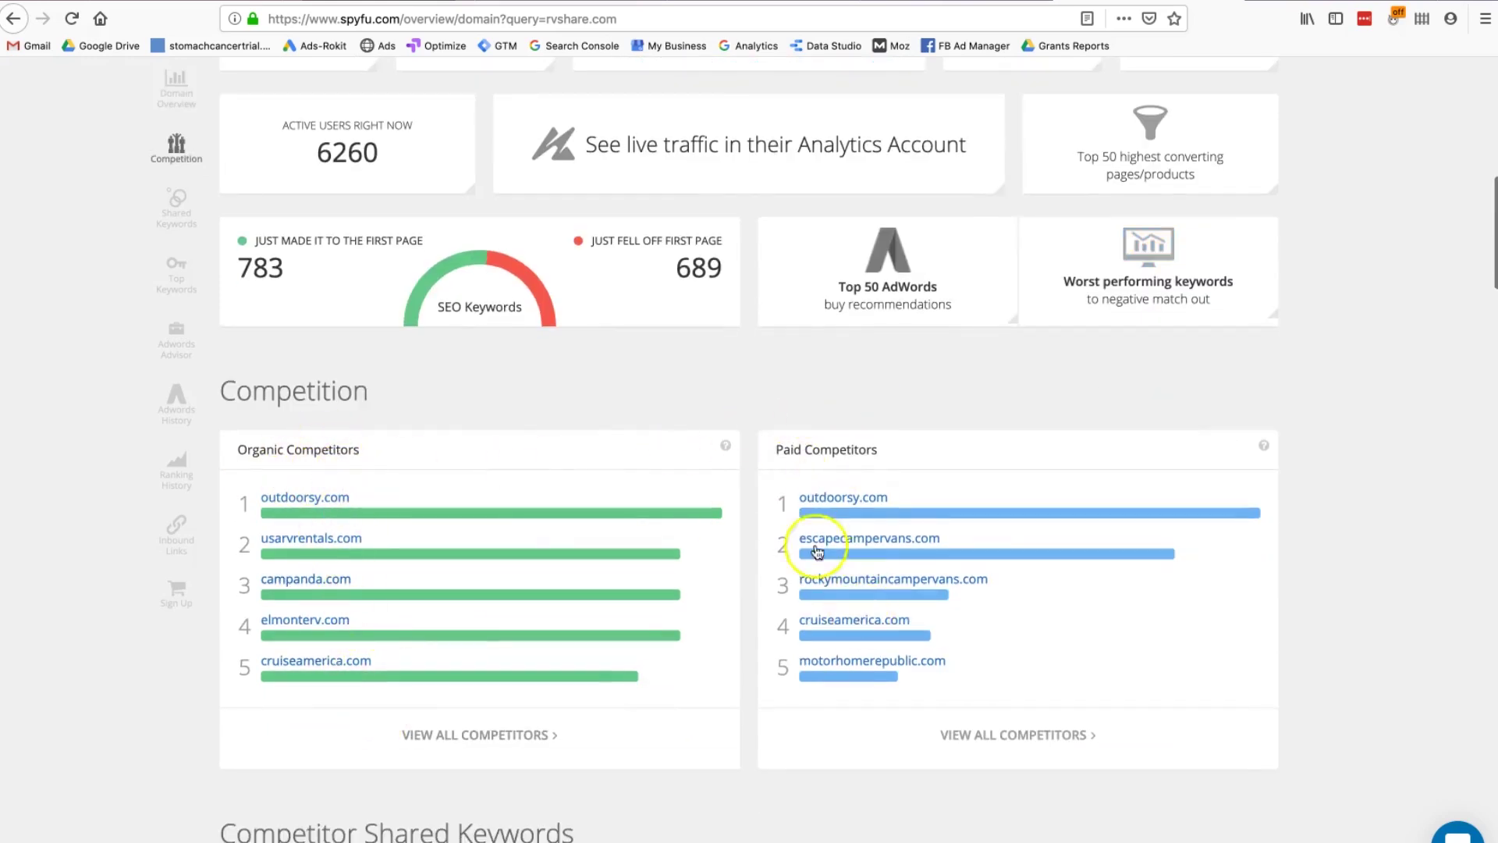
pyautogui.scroll(-2, 567, 564)
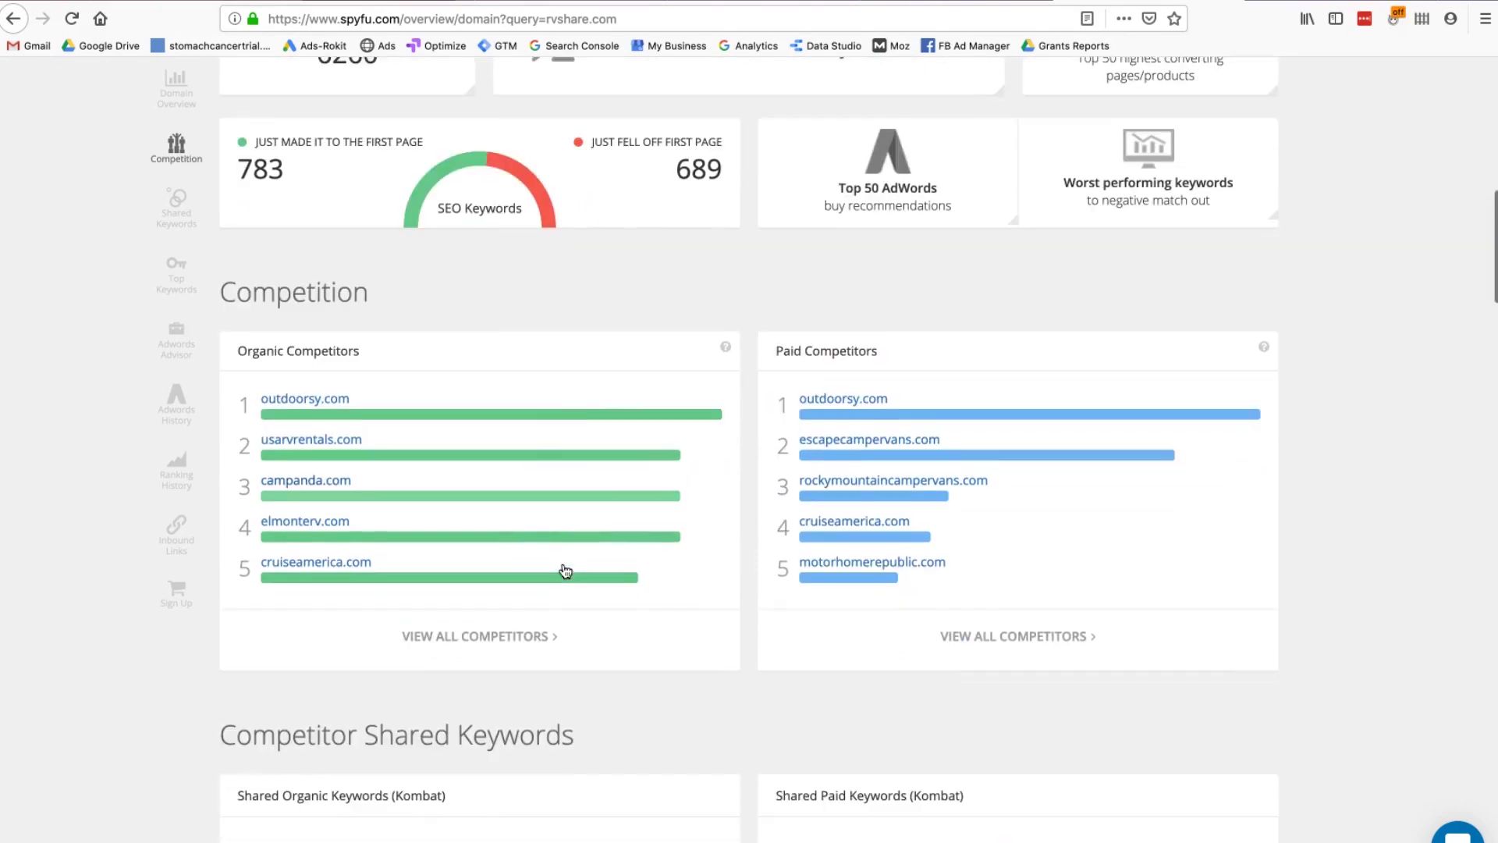
pyautogui.scroll(-5, 554, 550)
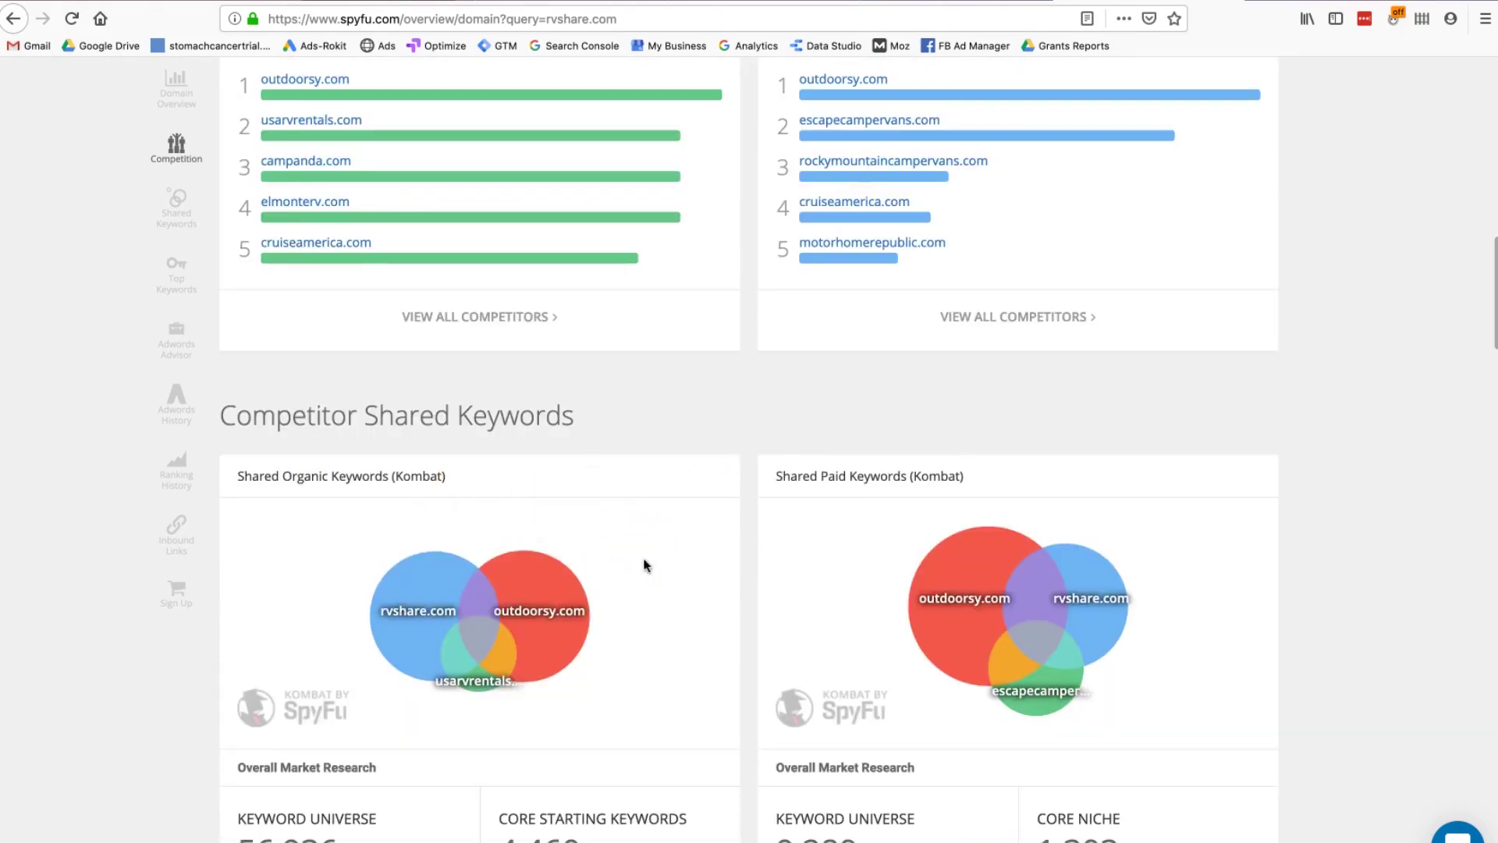
pyautogui.scroll(-2, 645, 565)
pyautogui.scroll(-4, 1063, 588)
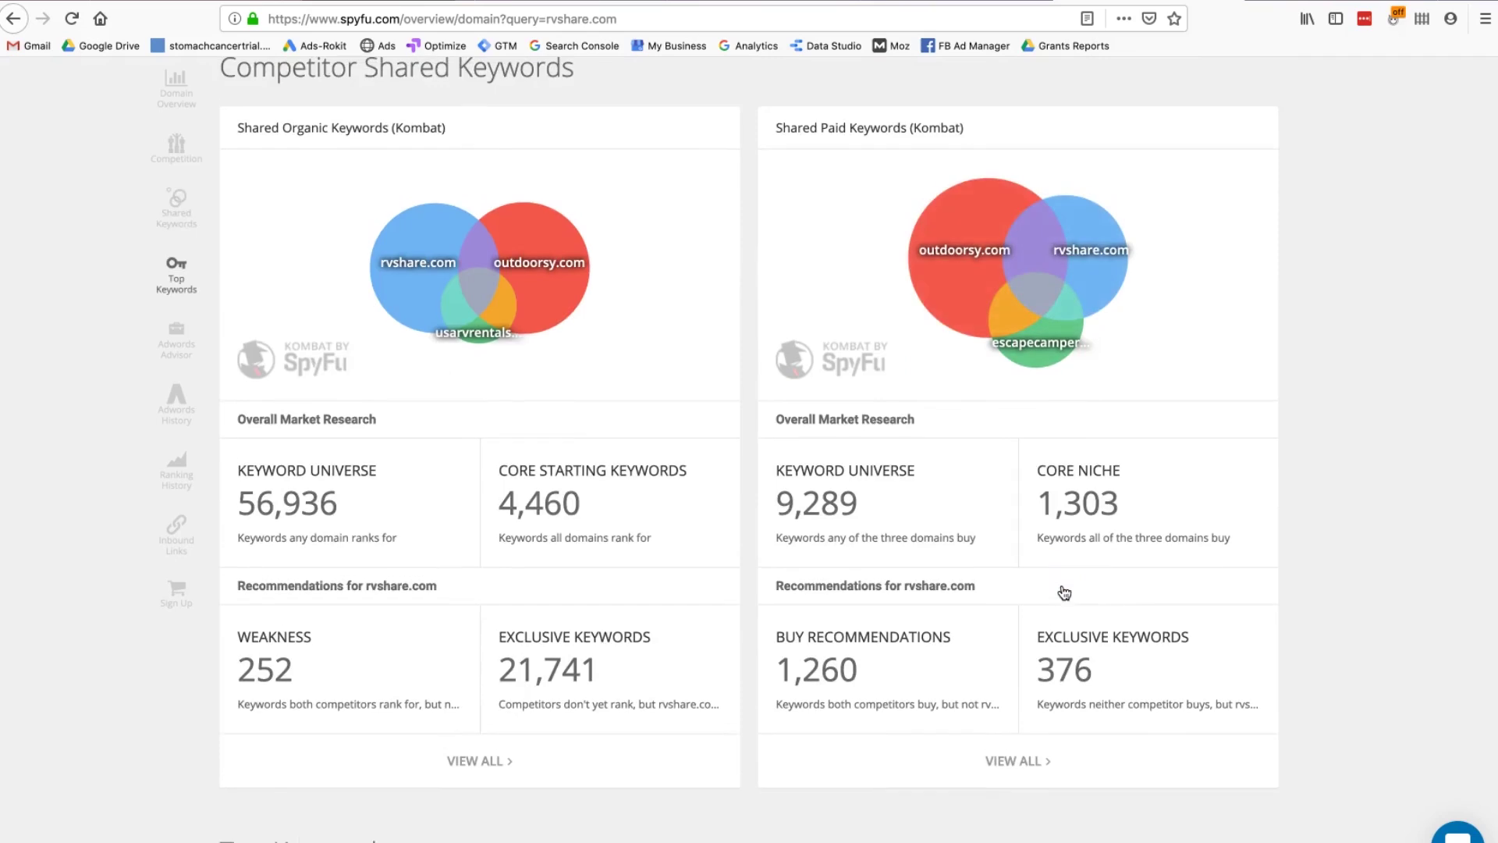
pyautogui.scroll(2, 1065, 593)
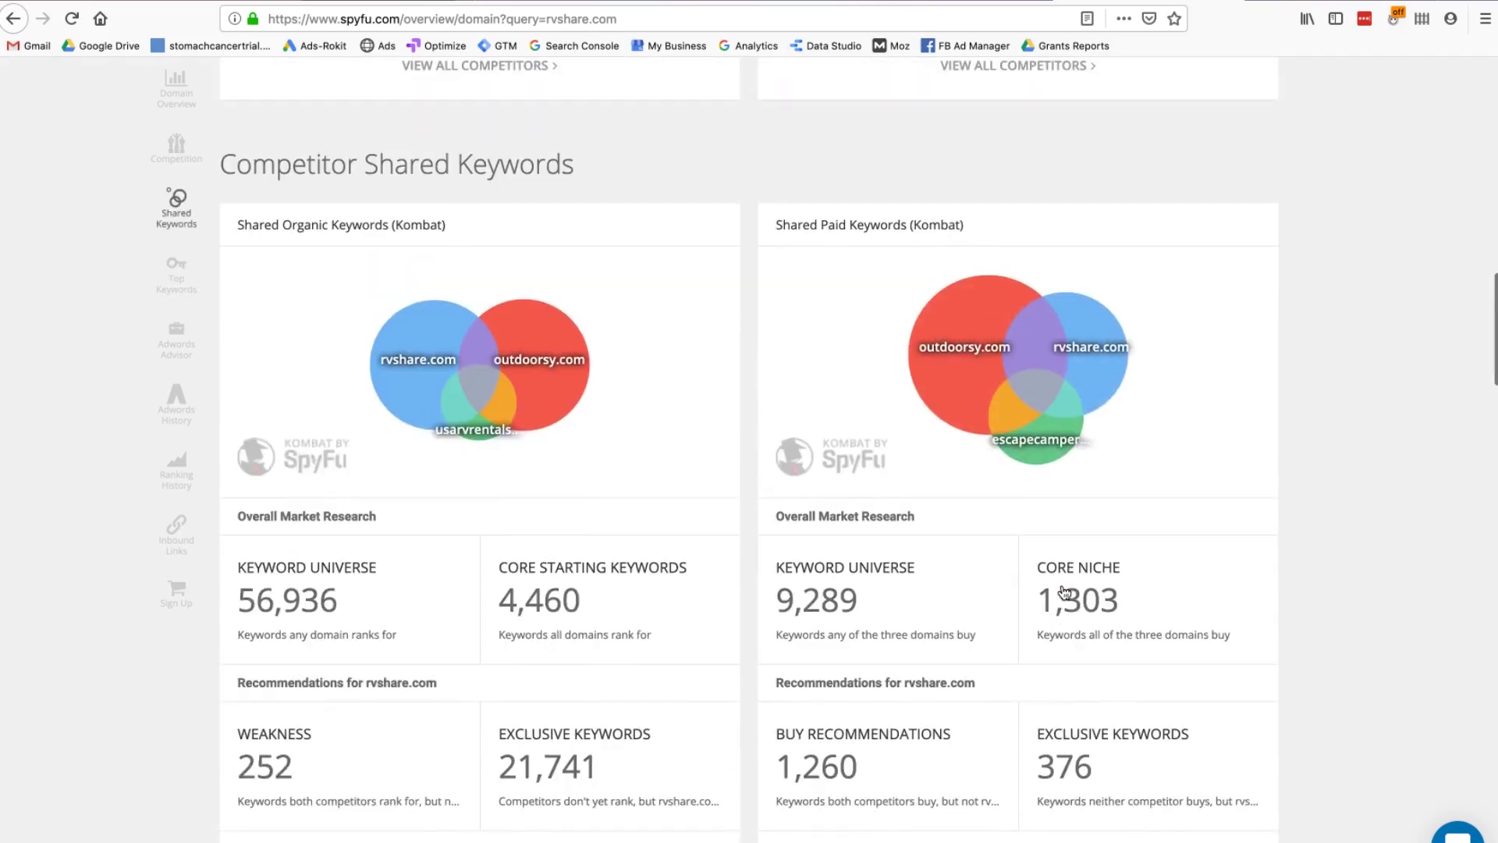
pyautogui.click(1048, 500)
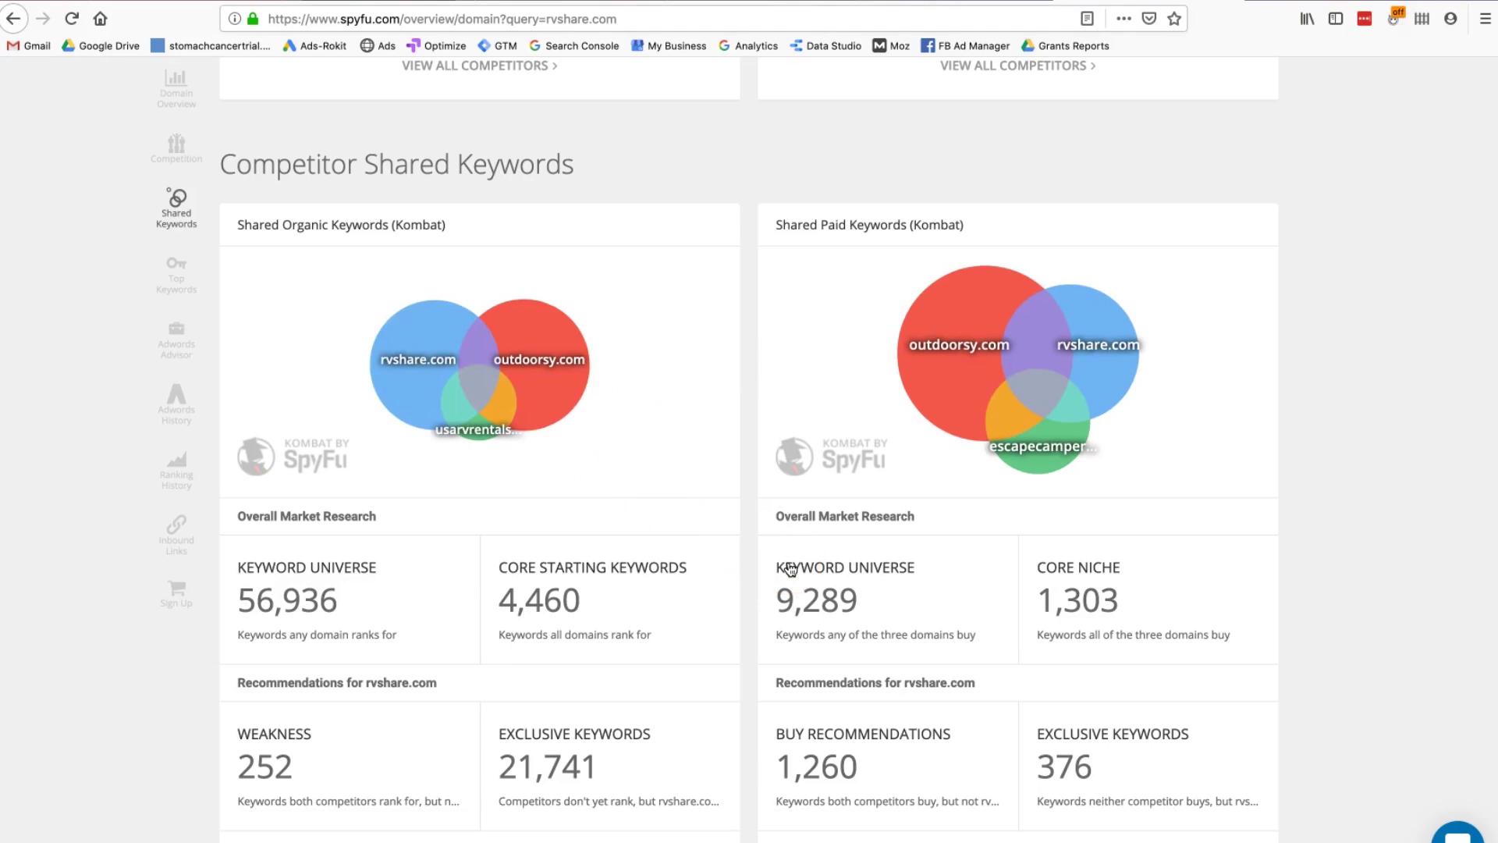
pyautogui.click(786, 467)
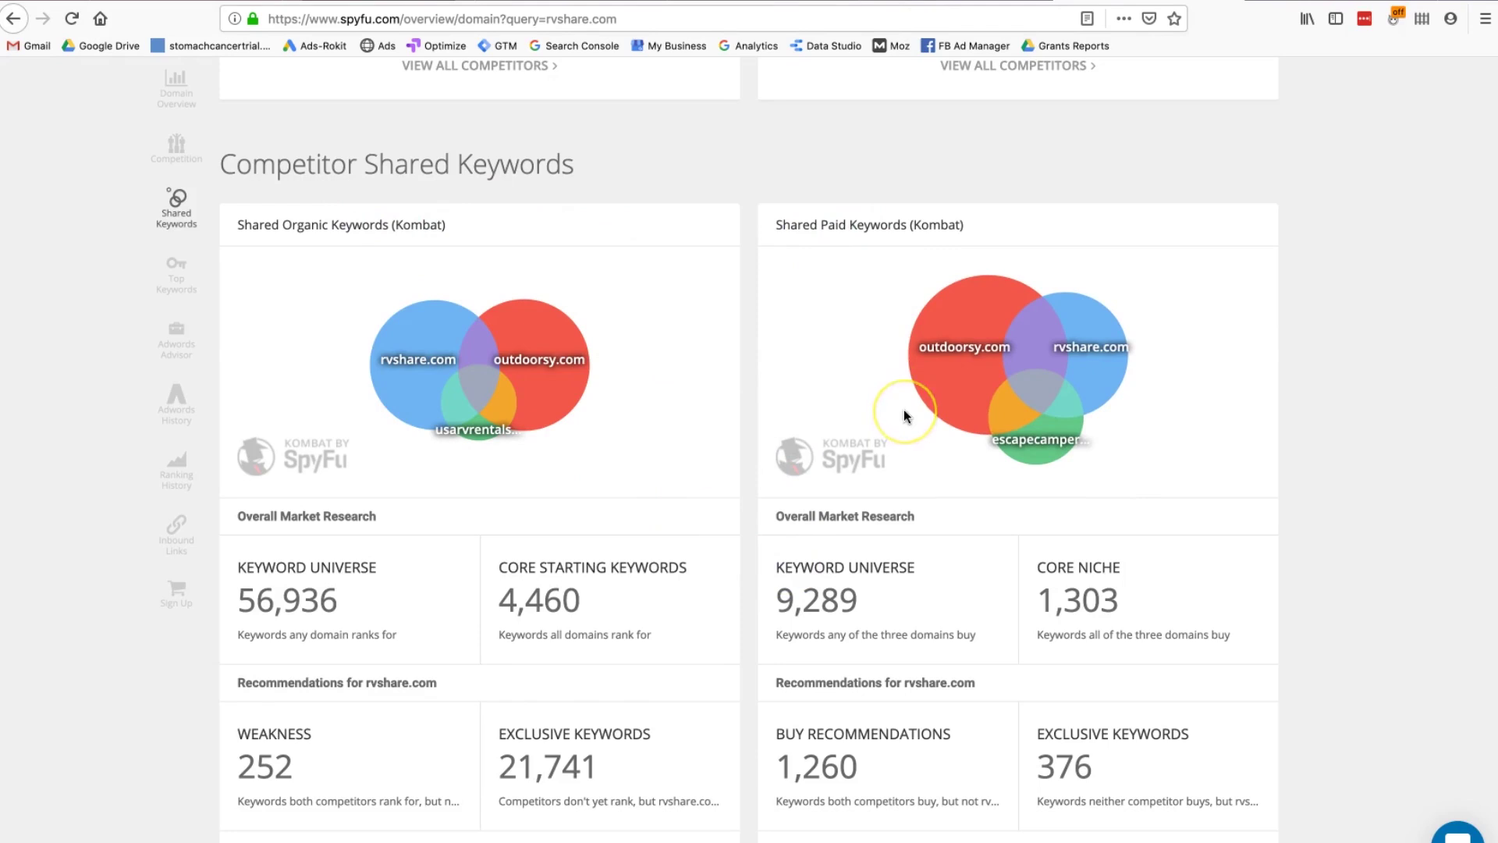
# Step: Review rvshare.com's top organic and paid keywords and the top AdWords buy recommendations
pyautogui.scroll(-3, 901, 412)
pyautogui.scroll(-5, 904, 415)
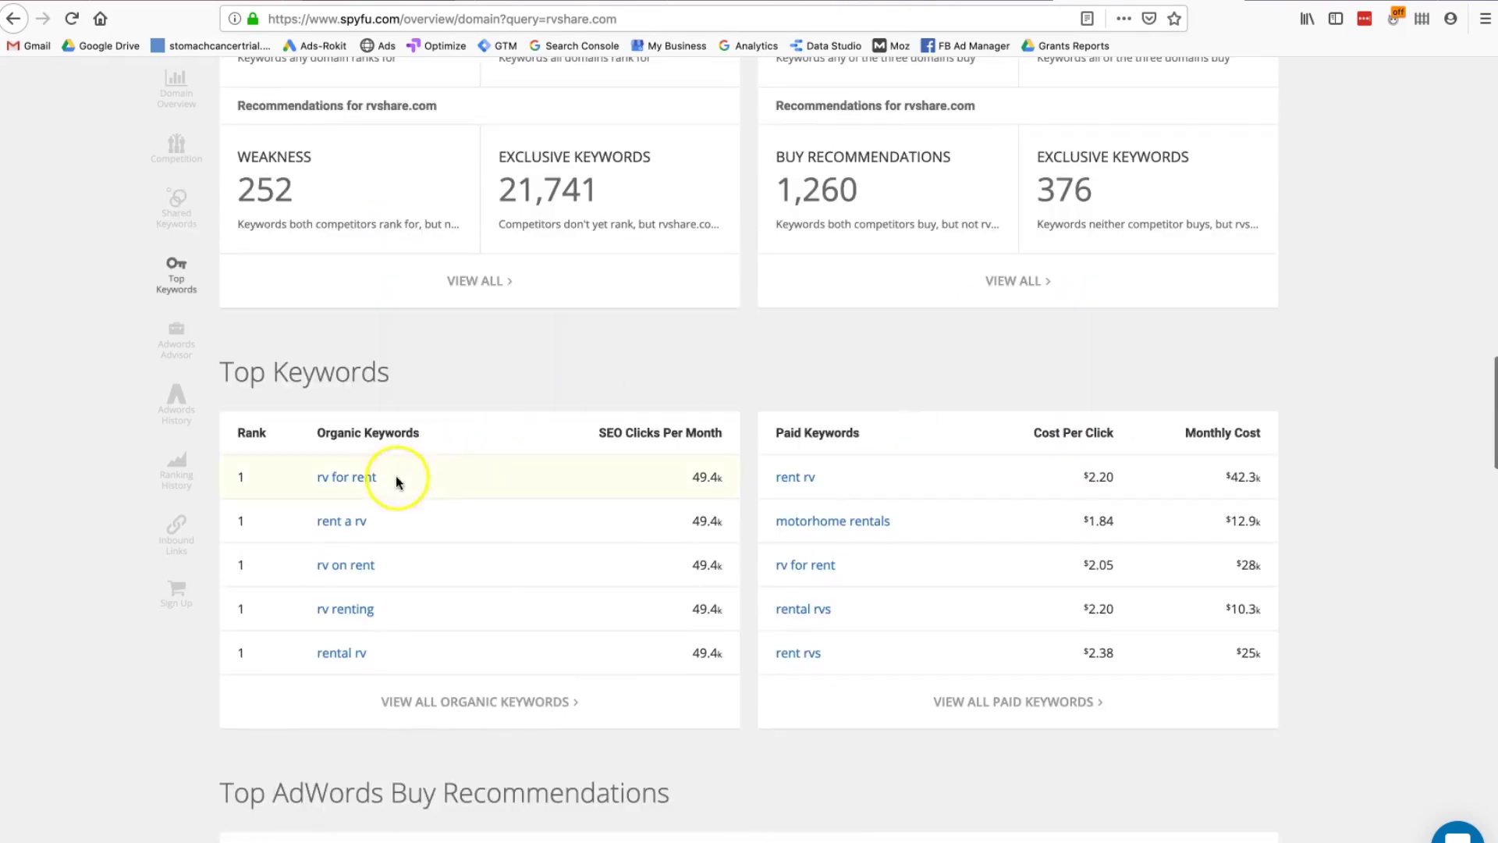
pyautogui.scroll(-6, 910, 605)
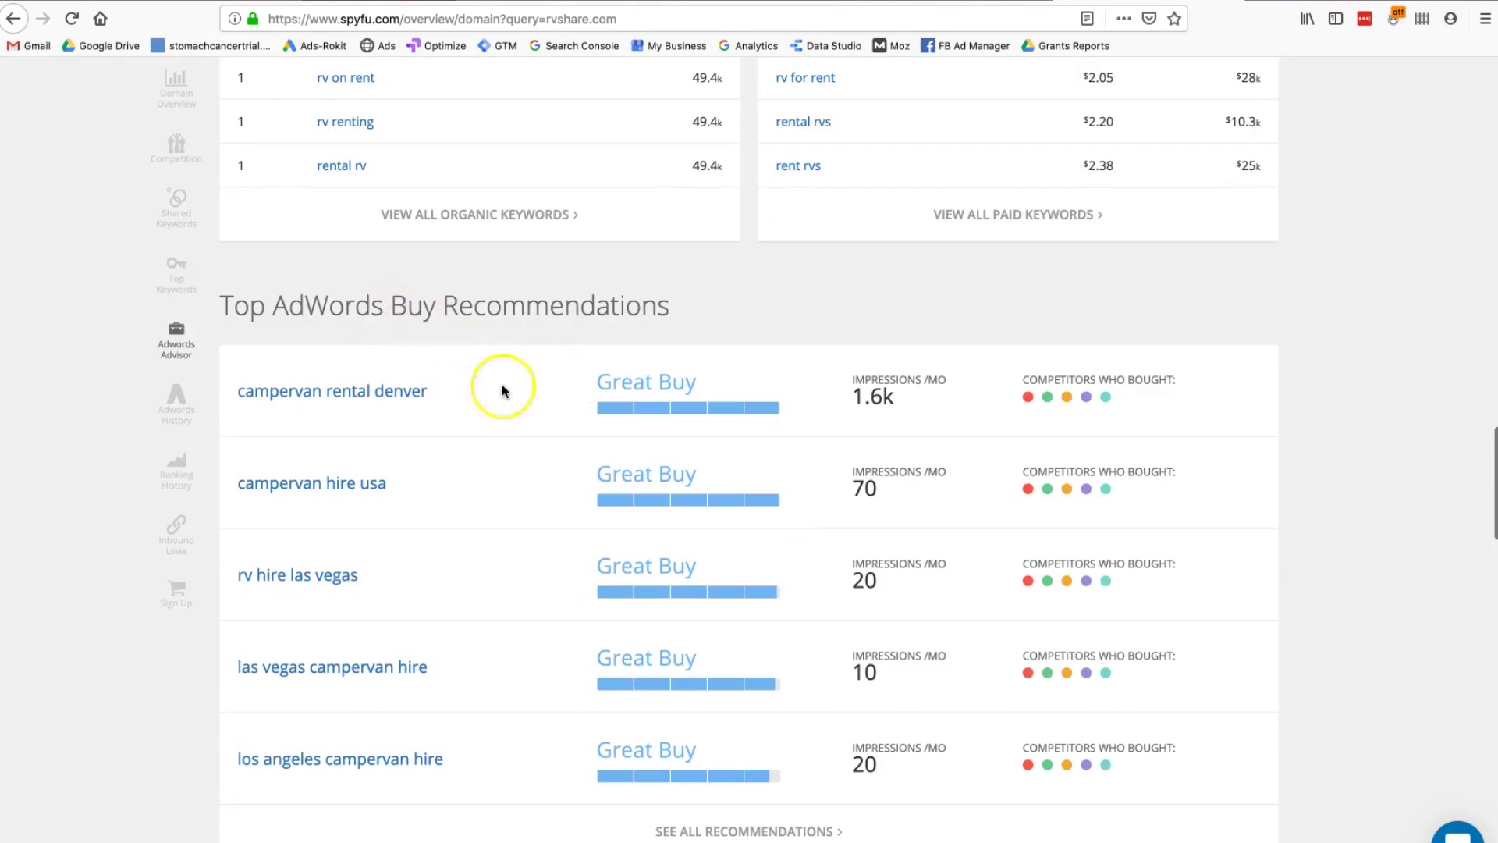
pyautogui.scroll(-1, 501, 391)
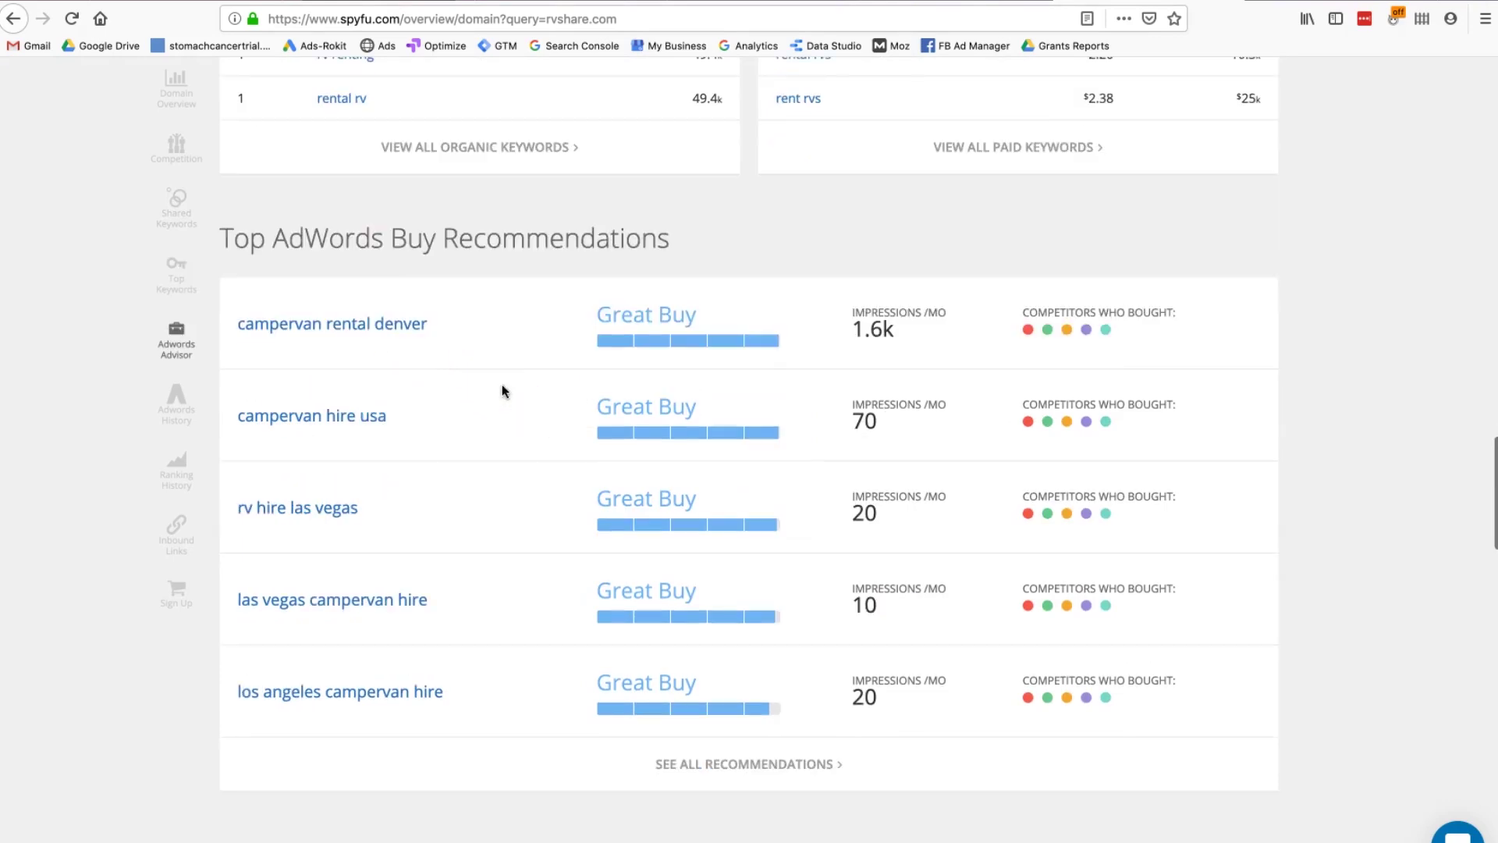
# Step: Inspect rvshare.com's AdWords ad history and the organic ranking history of its top 10 keywords
pyautogui.scroll(-6, 502, 391)
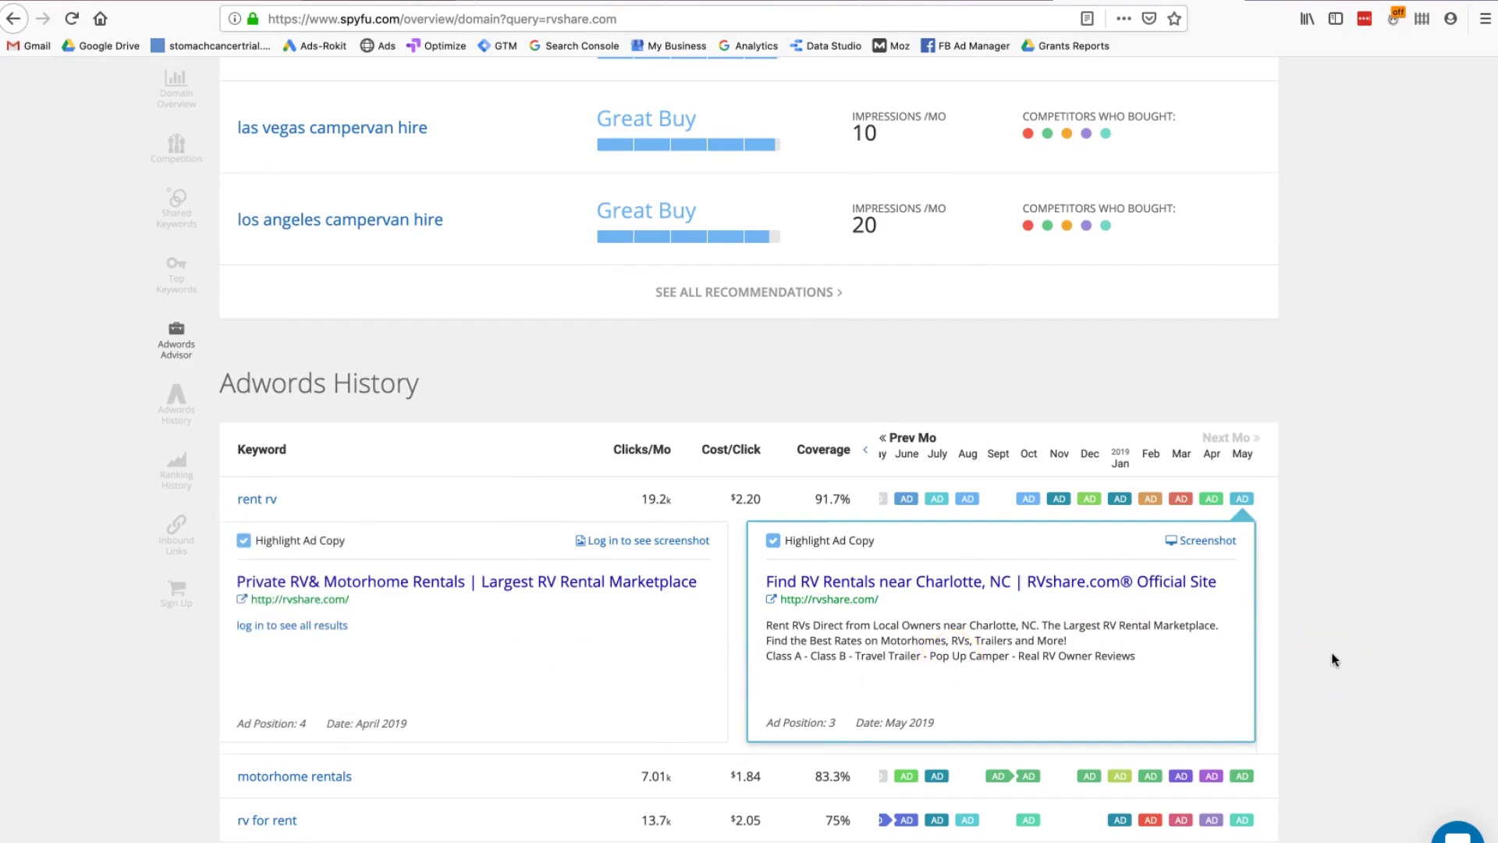
pyautogui.scroll(-10, 1156, 665)
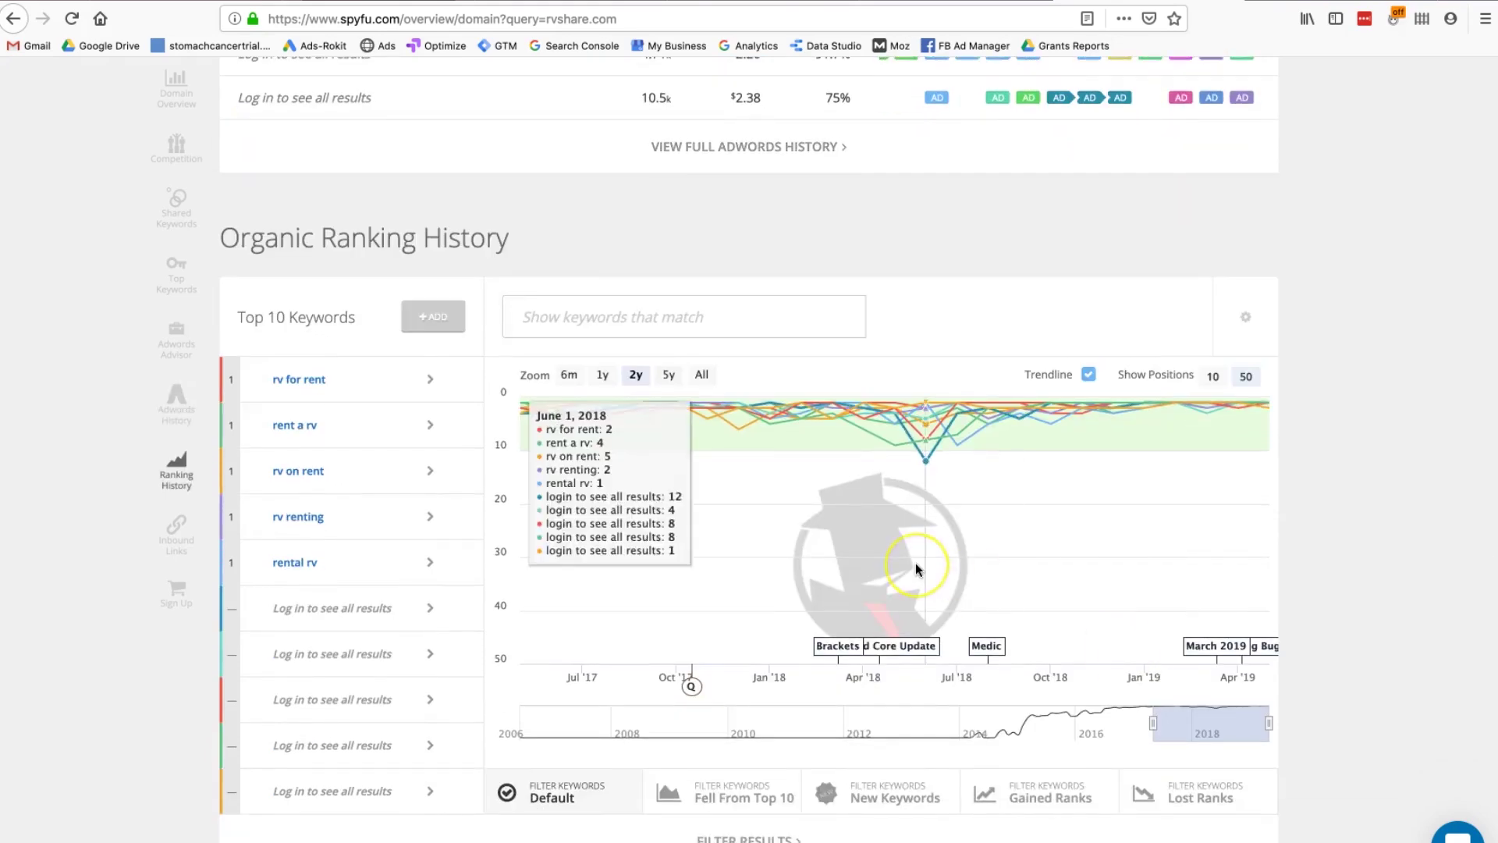
pyautogui.scroll(-2, 916, 563)
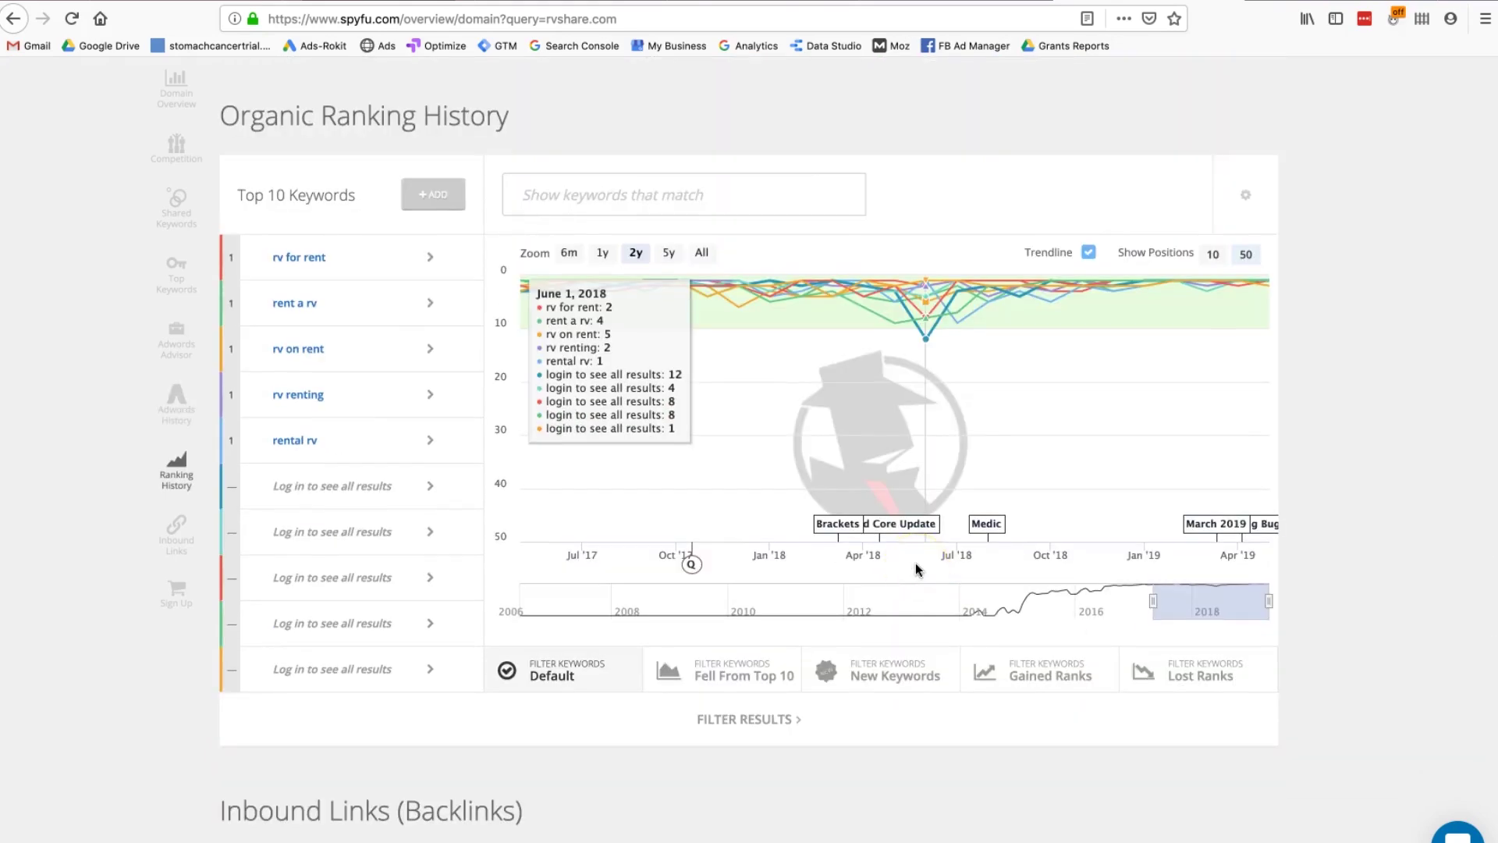
pyautogui.click(785, 320)
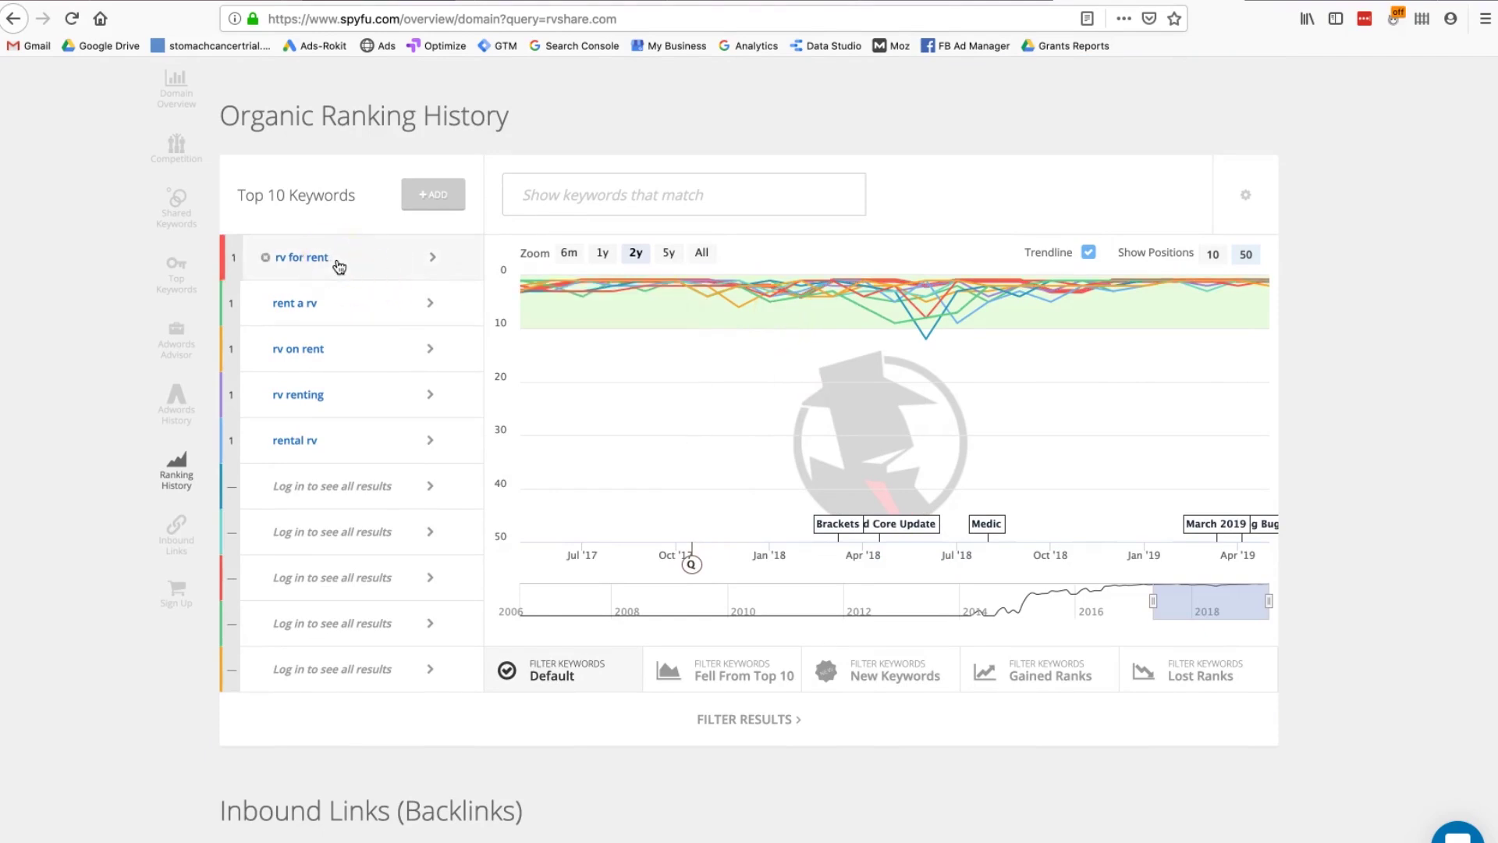
# Step: Check rvshare.com's inbound backlinks, and return to the start of the domain report
pyautogui.scroll(-7, 340, 267)
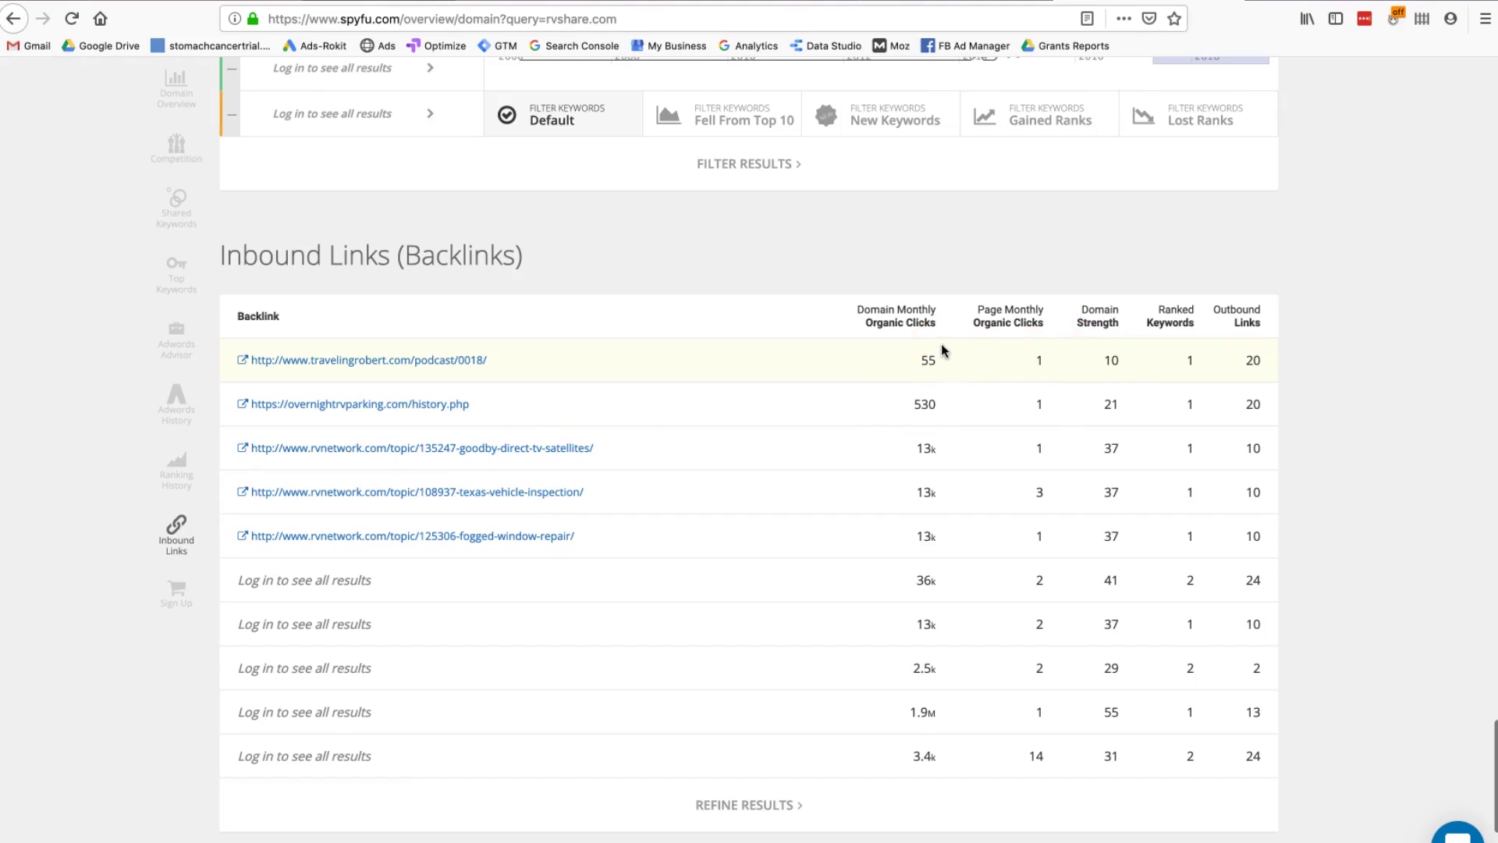
pyautogui.scroll(-1, 945, 351)
pyautogui.scroll(15, 945, 351)
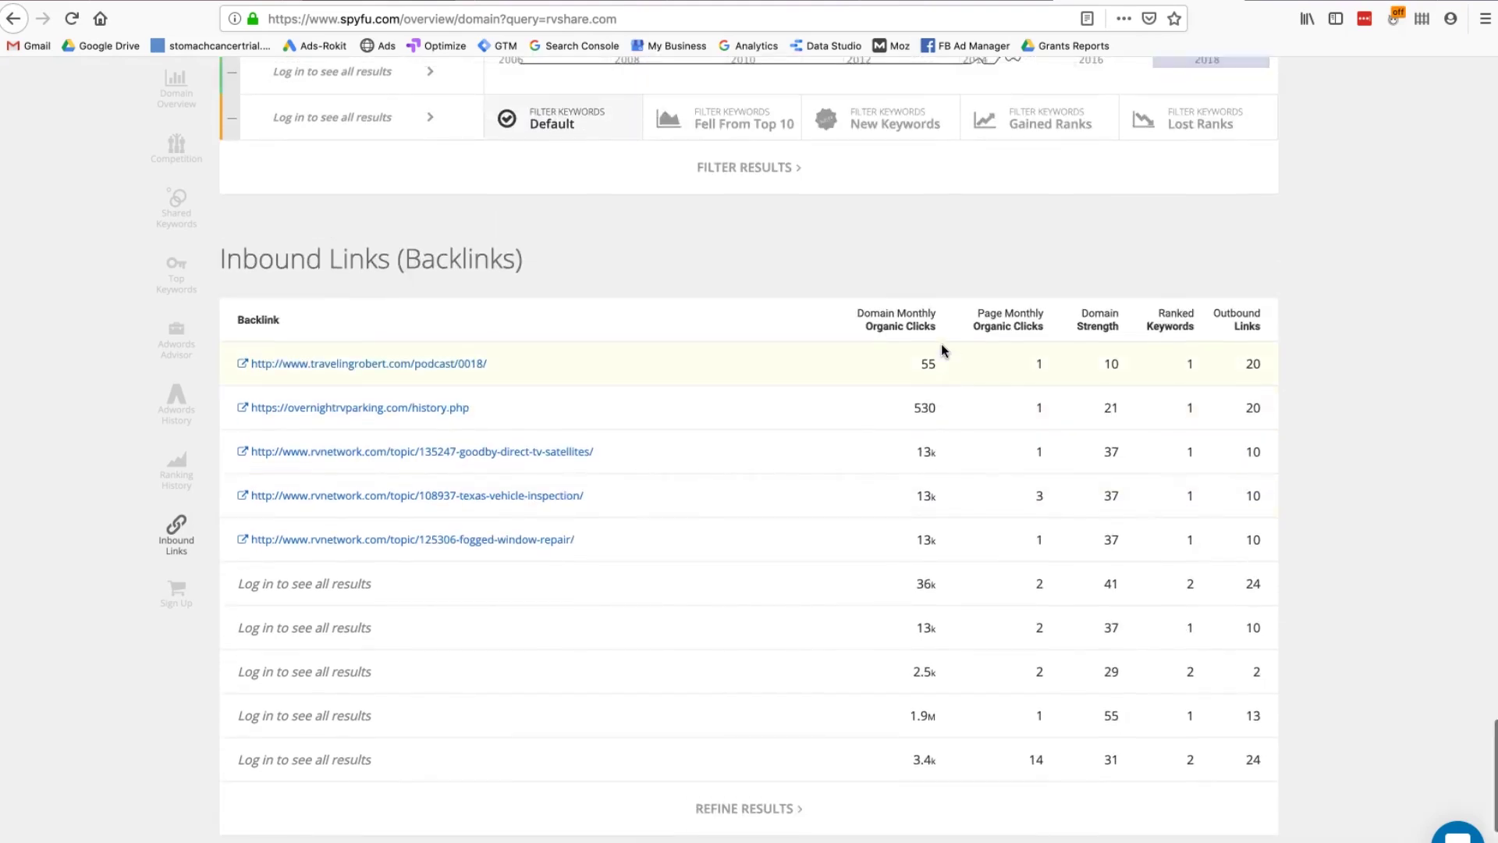
pyautogui.scroll(15, 945, 350)
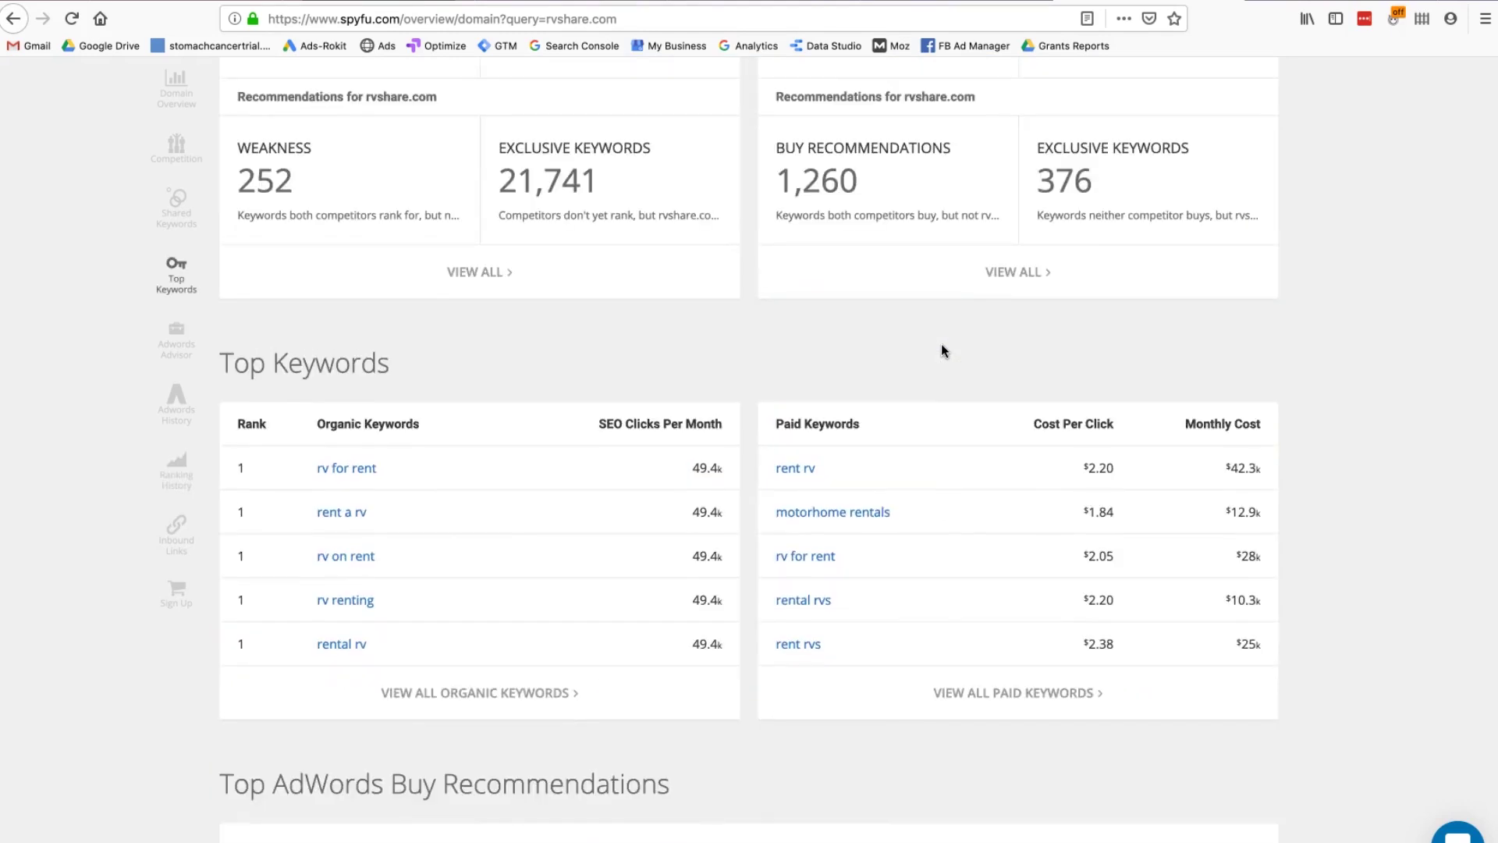
pyautogui.scroll(10, 943, 350)
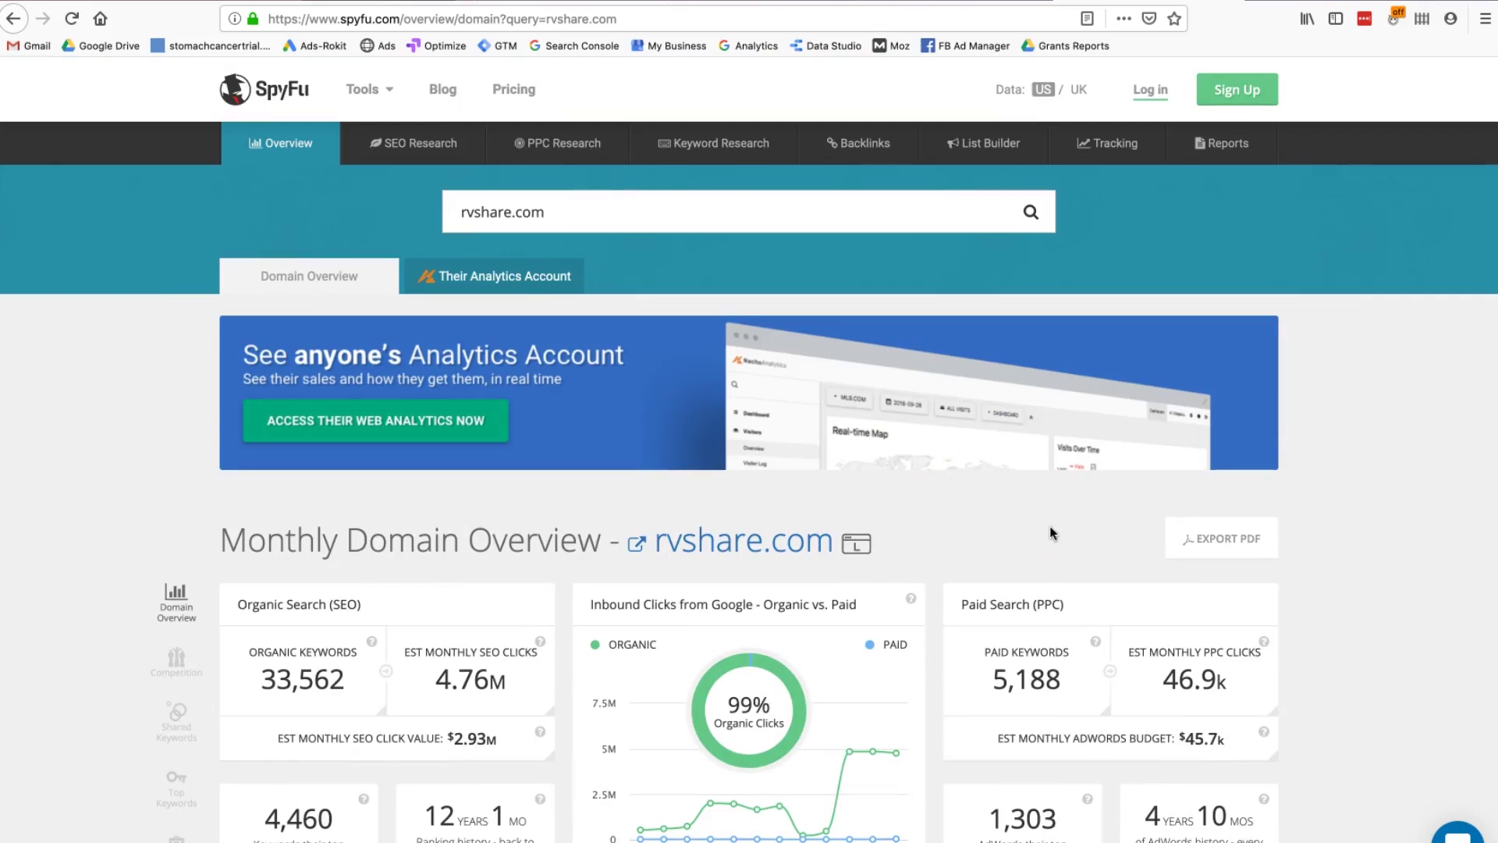
# Step: Recheck the organic and paid search summaries in rvshare.com's monthly domain overview
pyautogui.scroll(-1, 1050, 533)
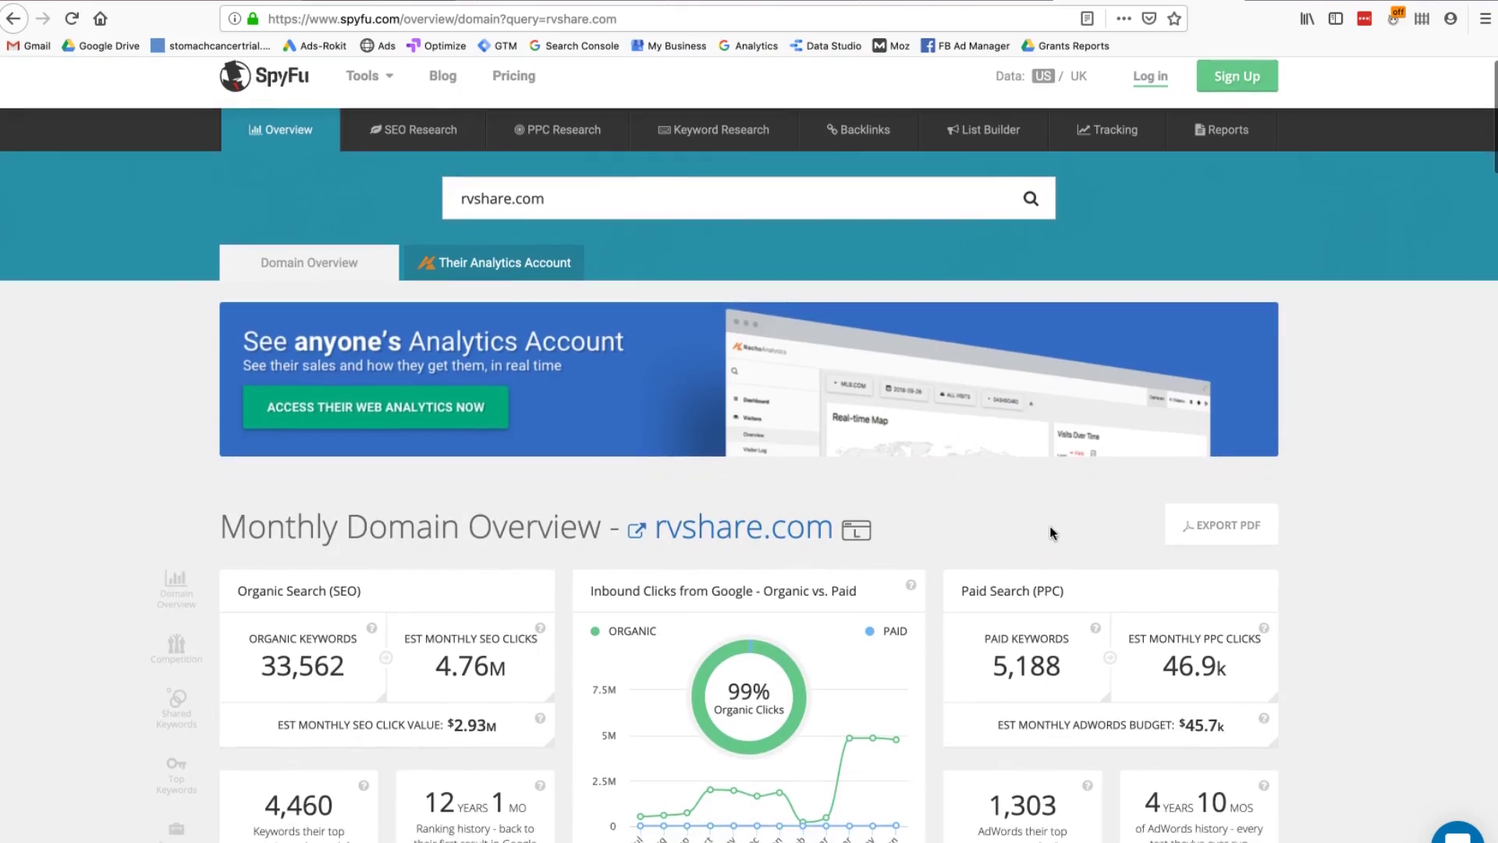
pyautogui.scroll(-4, 1050, 533)
pyautogui.scroll(-1, 1050, 533)
pyautogui.scroll(-1, 1050, 533)
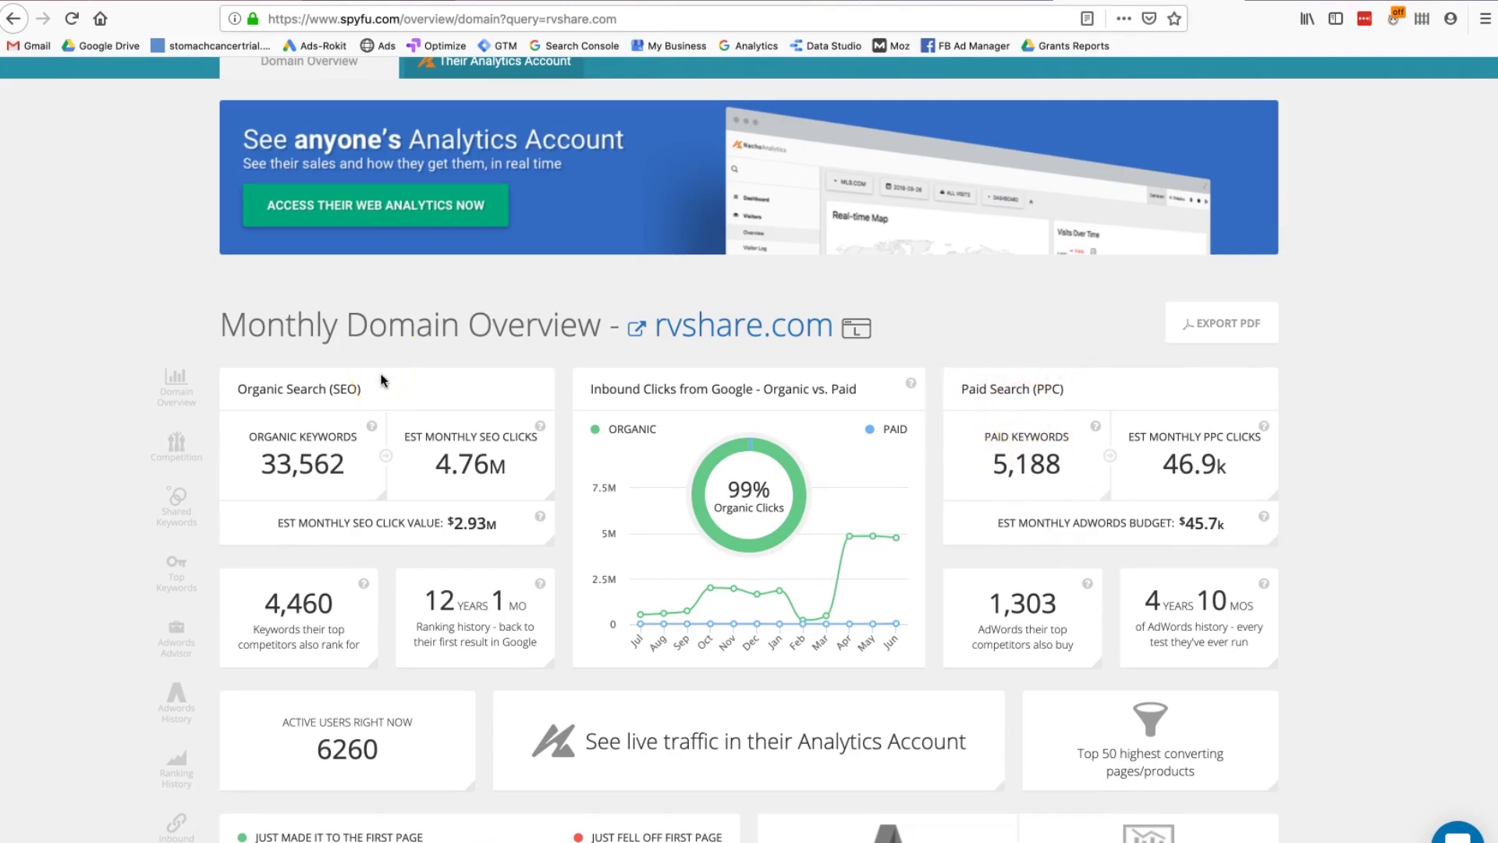
pyautogui.scroll(5, 413, 447)
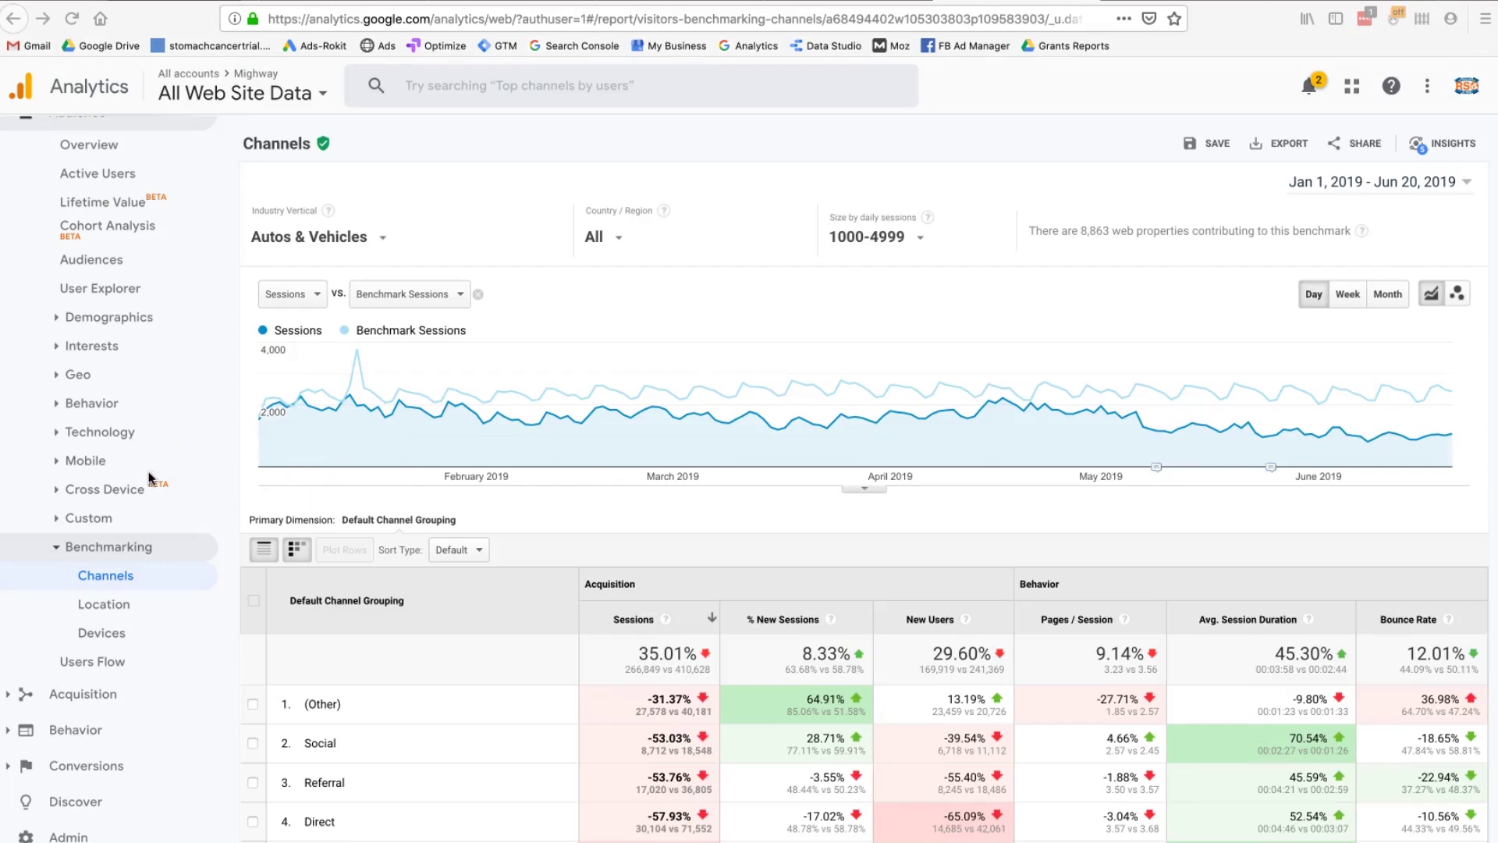
# Step: In Google Analytics, inspect the Benchmarking Channels report's industry vertical, region, daily session size and number of contributing web properties
pyautogui.click(121, 546)
pyautogui.moveTo(689, 406)
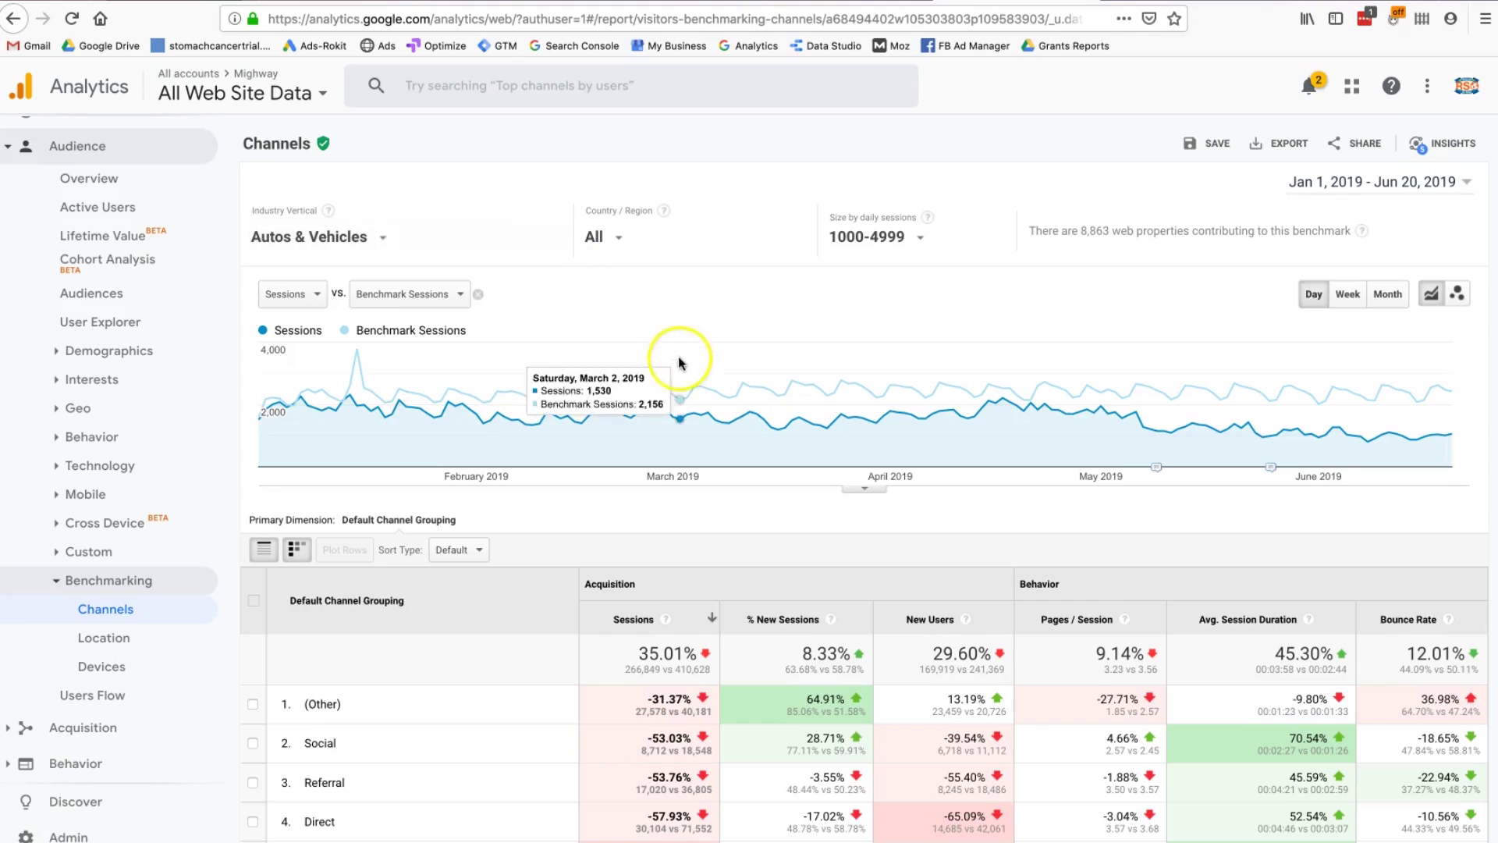
pyautogui.click(350, 244)
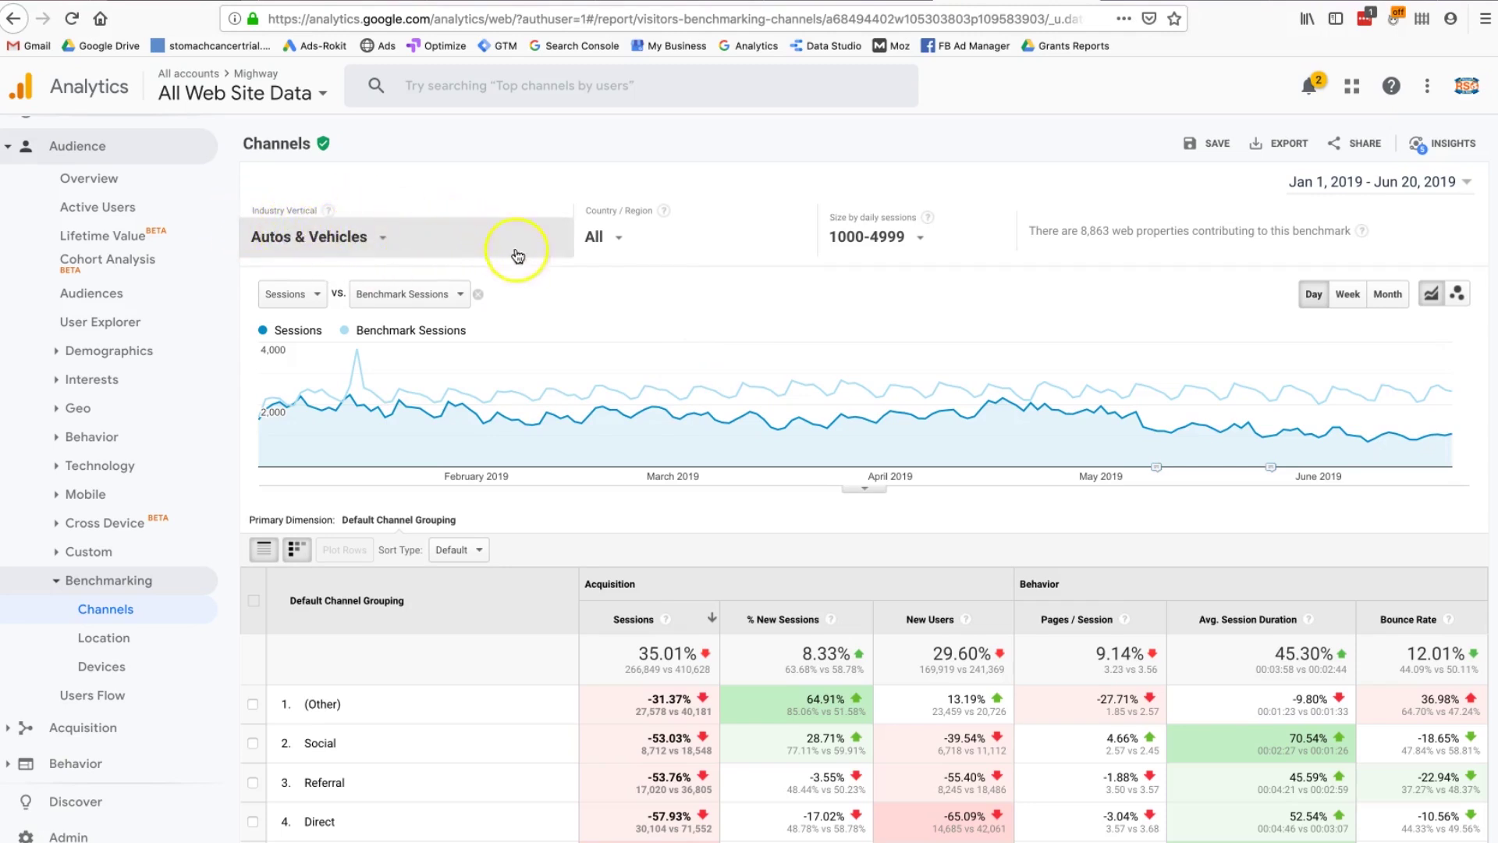
pyautogui.scroll(-1, 547, 265)
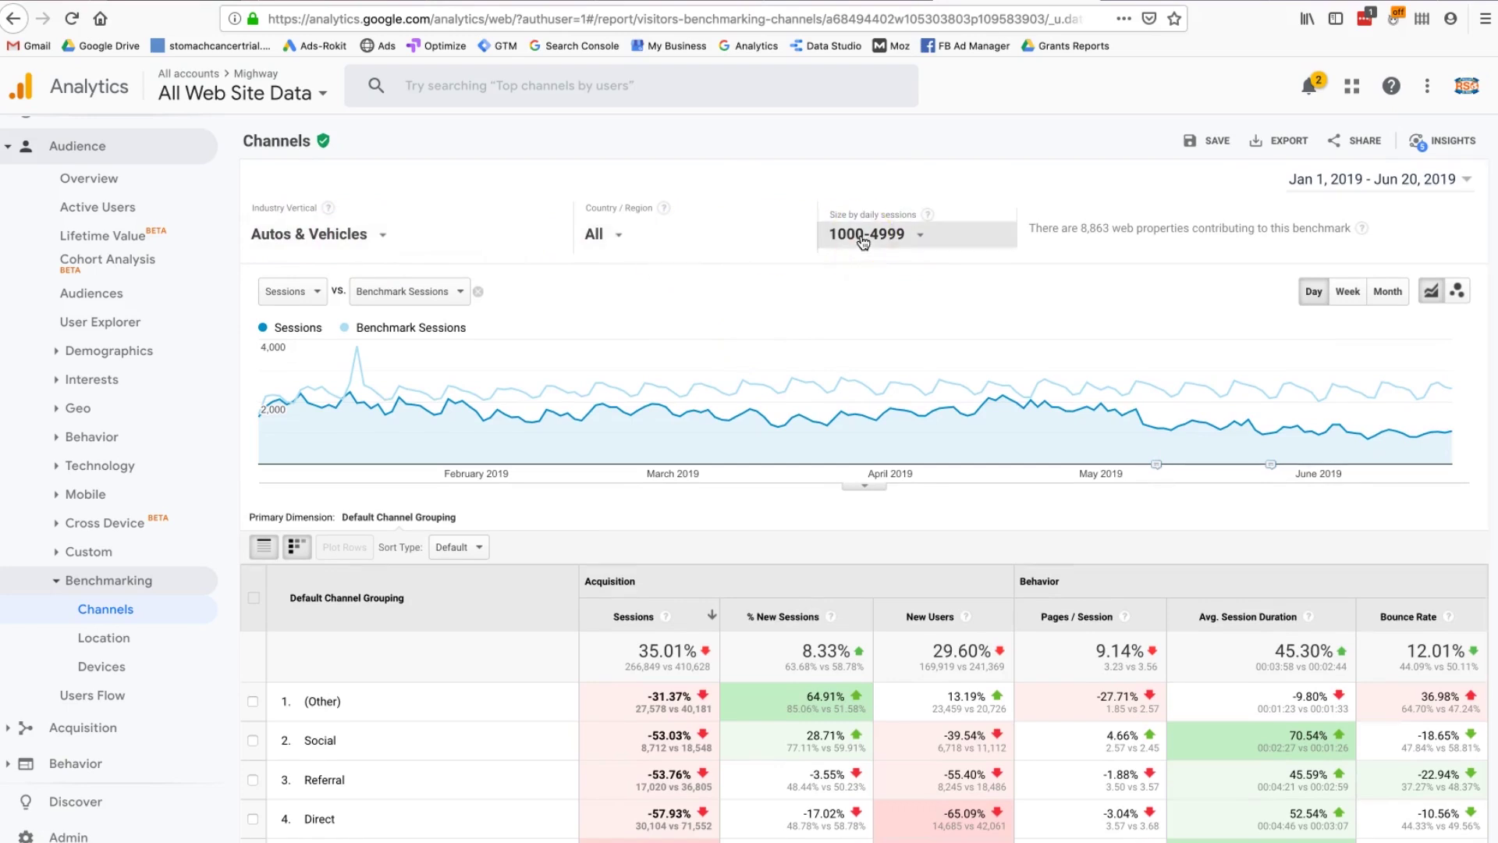
pyautogui.moveTo(1070, 229); pyautogui.dragTo(1169, 227)
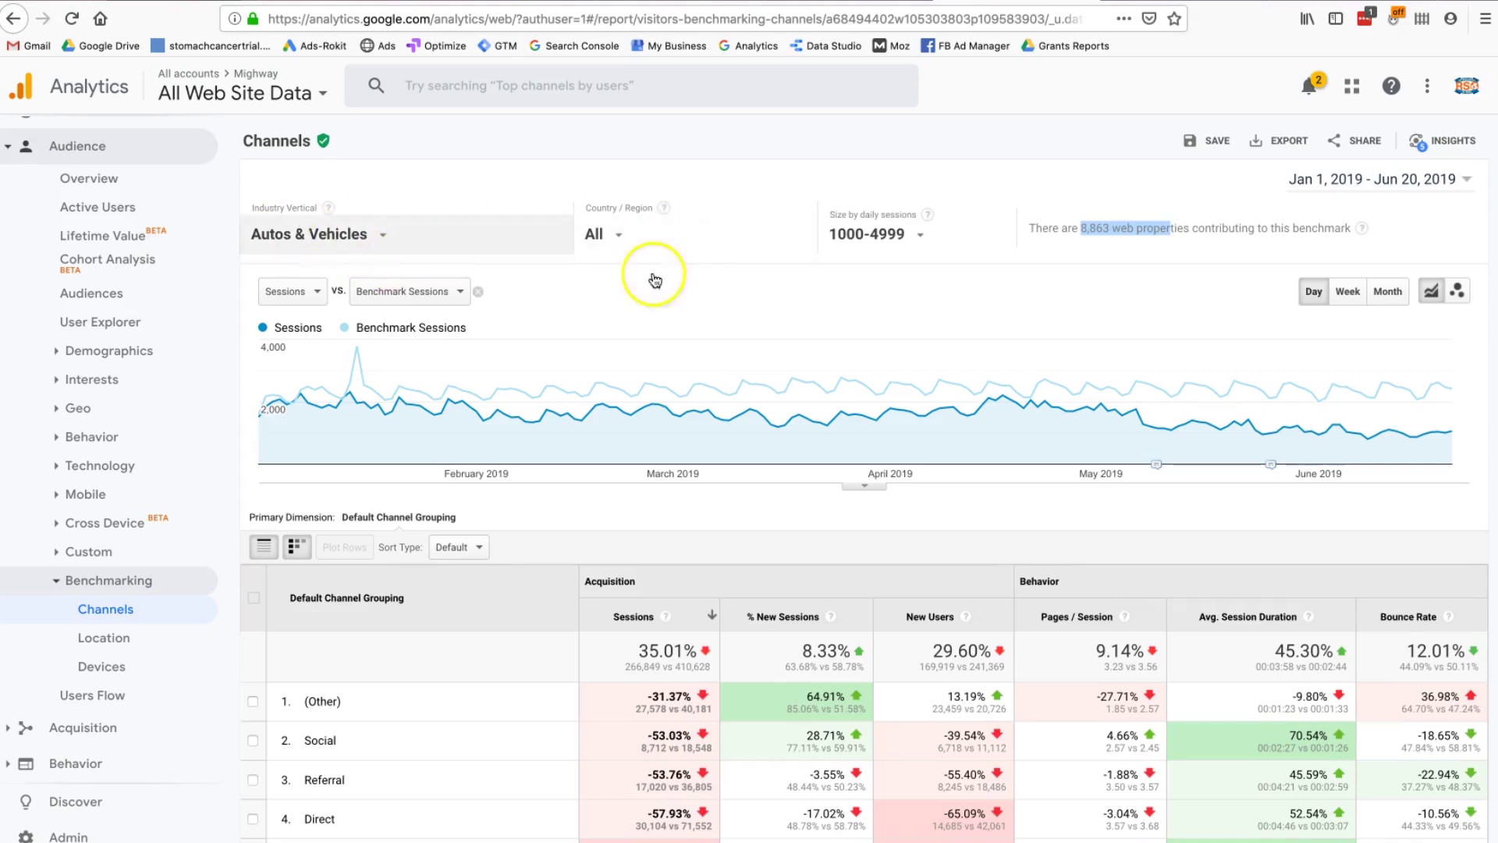
# Step: Compare each channel's acquisition and behavior metrics against the Autos & Vehicles industry benchmark
pyautogui.scroll(-1, 841, 367)
pyautogui.scroll(-3, 841, 366)
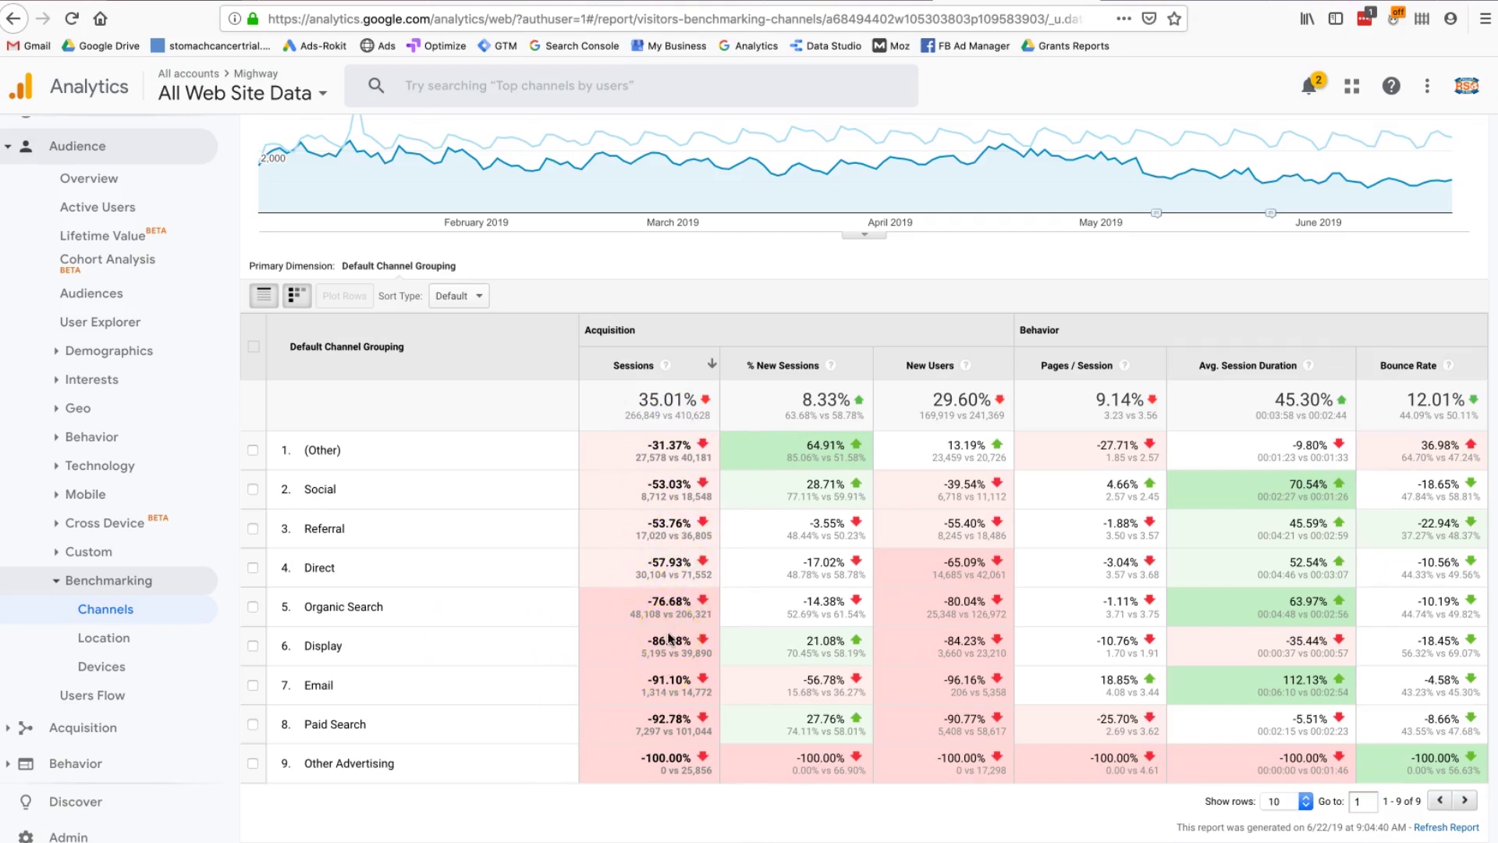
pyautogui.scroll(4, 668, 638)
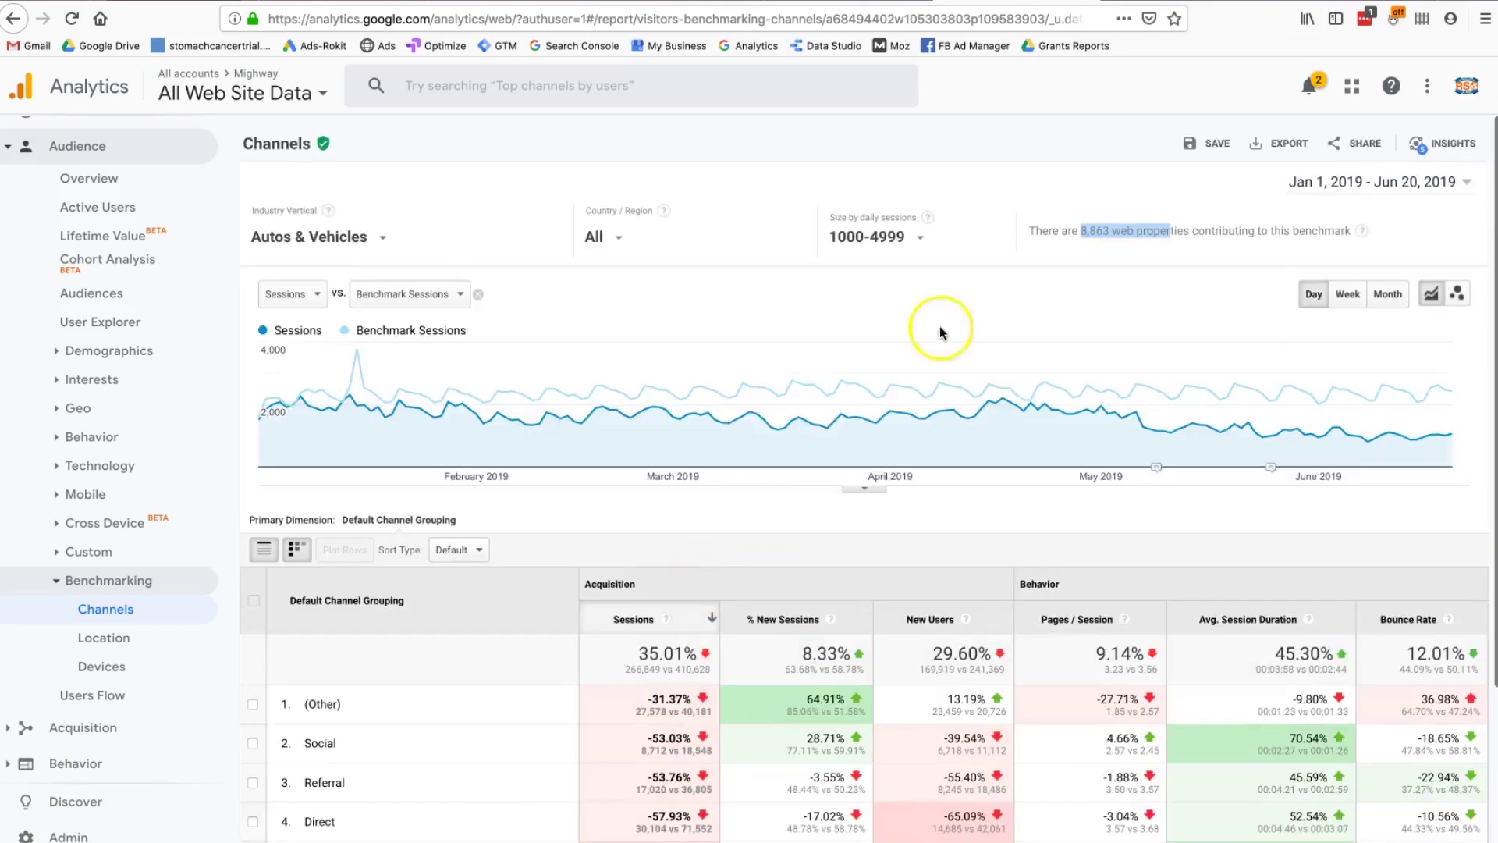
# Step: Restrict the Channels benchmark to all regions of New Zealand
pyautogui.click(875, 238)
pyautogui.click(631, 236)
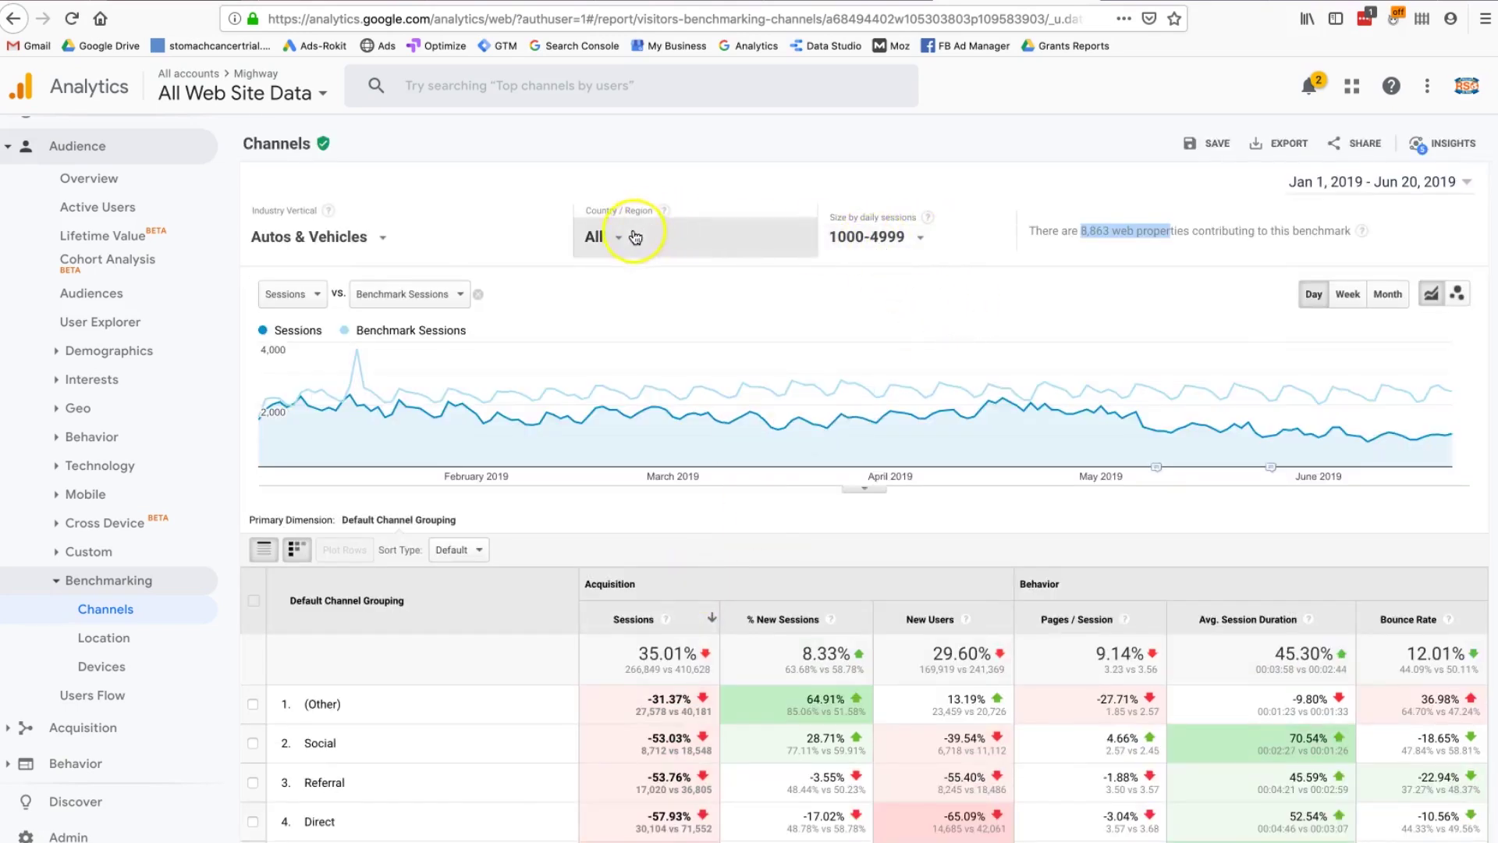
pyautogui.click(636, 269)
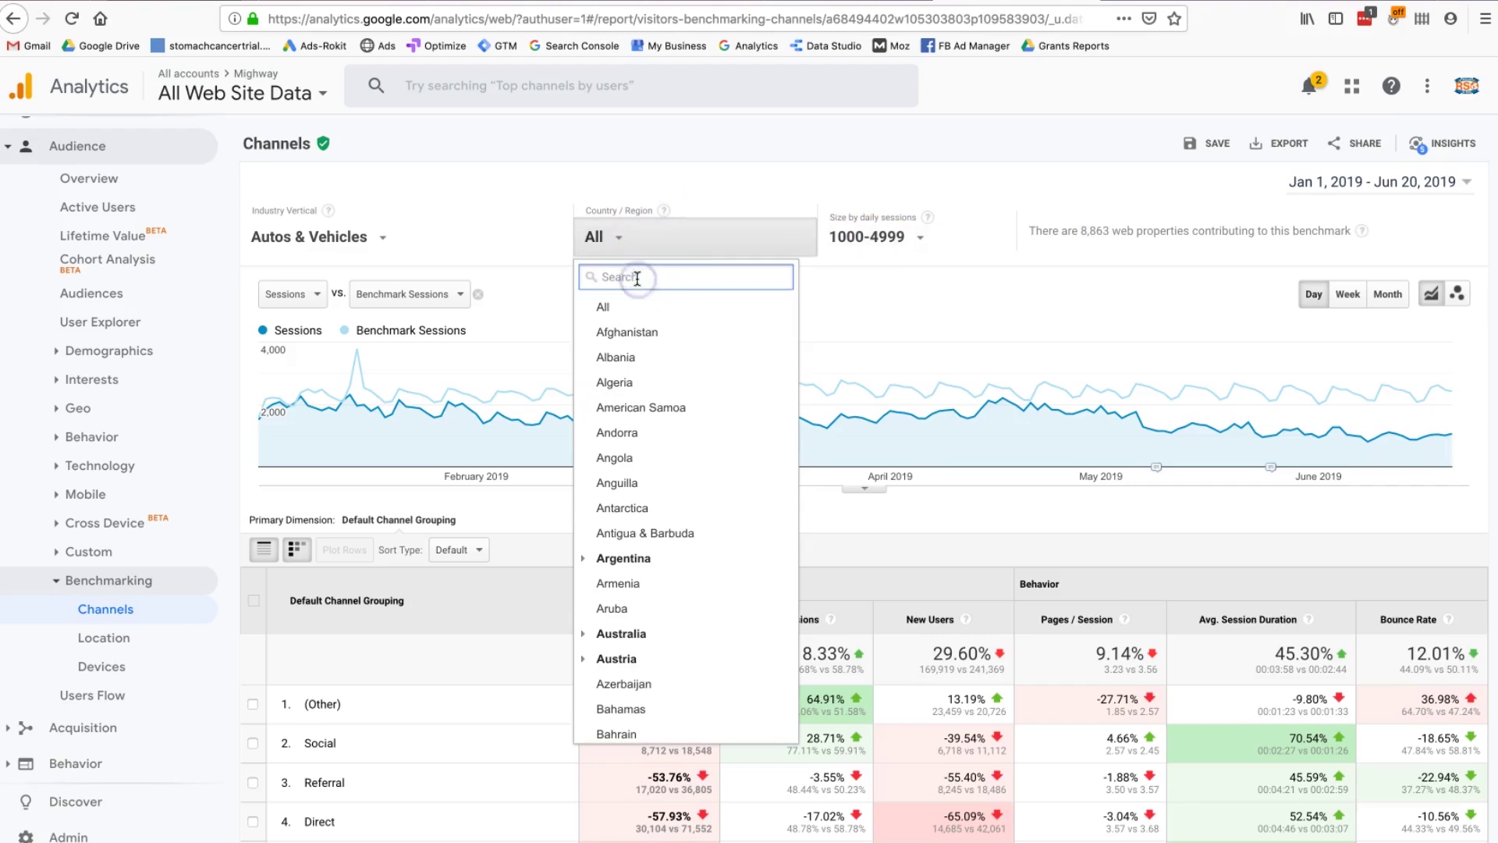
pyautogui.write('new zea')
pyautogui.click(654, 306)
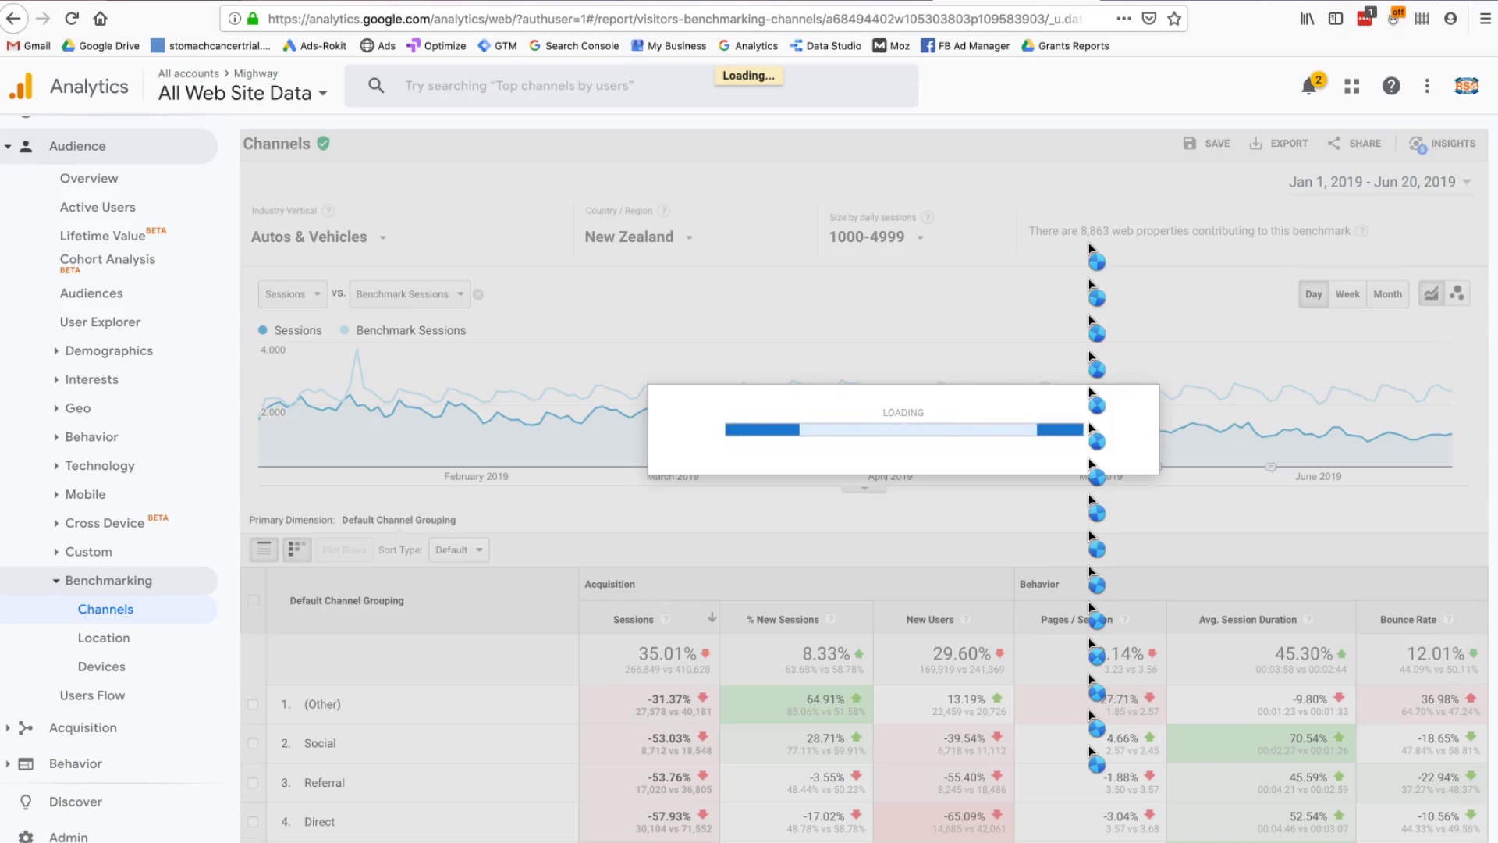
pyautogui.click(1112, 605)
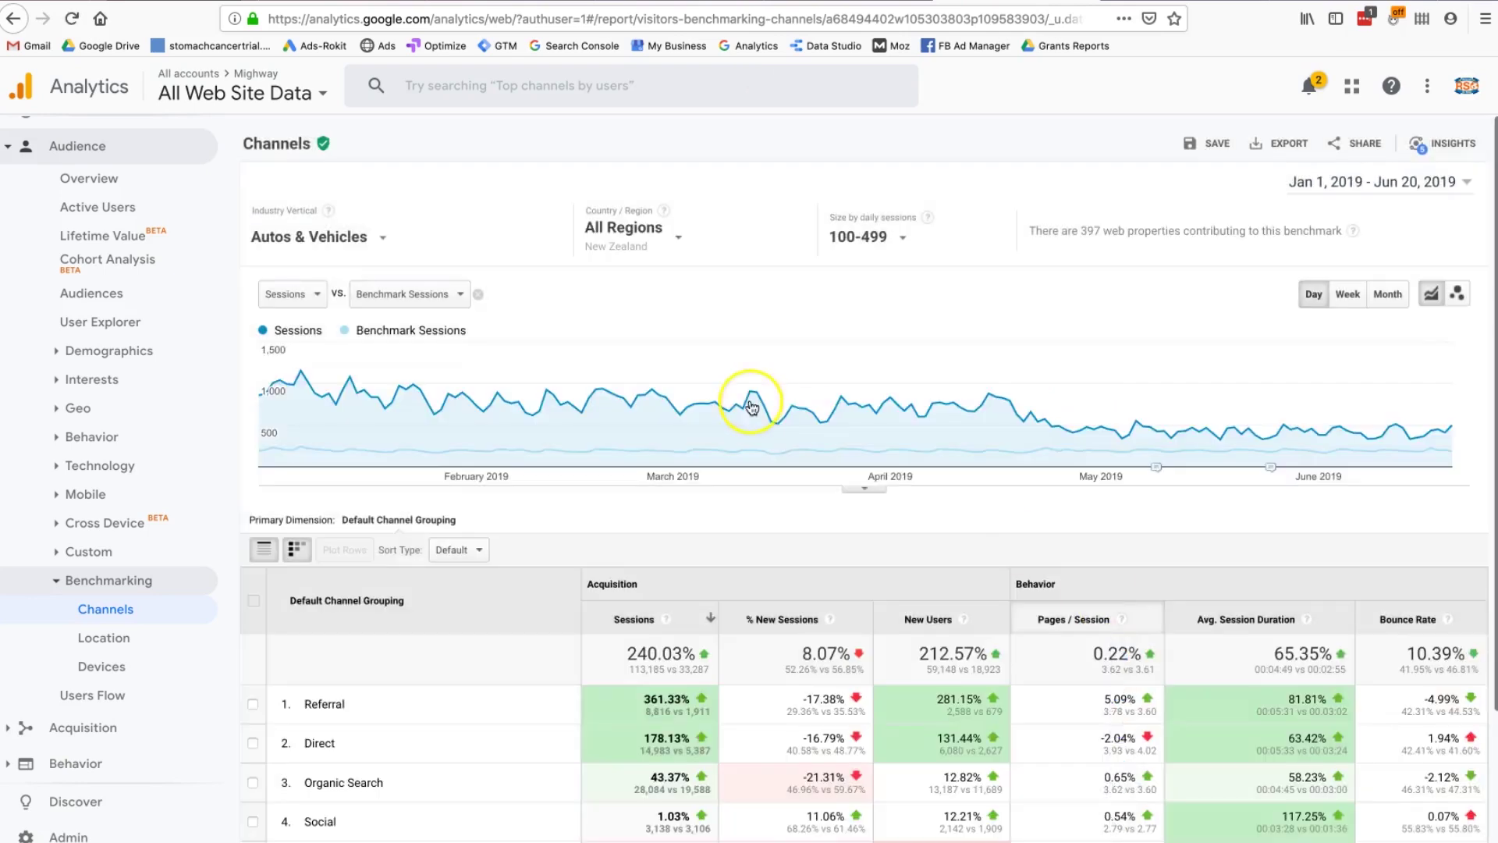
# Step: Set the benchmark's size by daily sessions to 1000-4999 and check how many web properties contribute
pyautogui.click(862, 240)
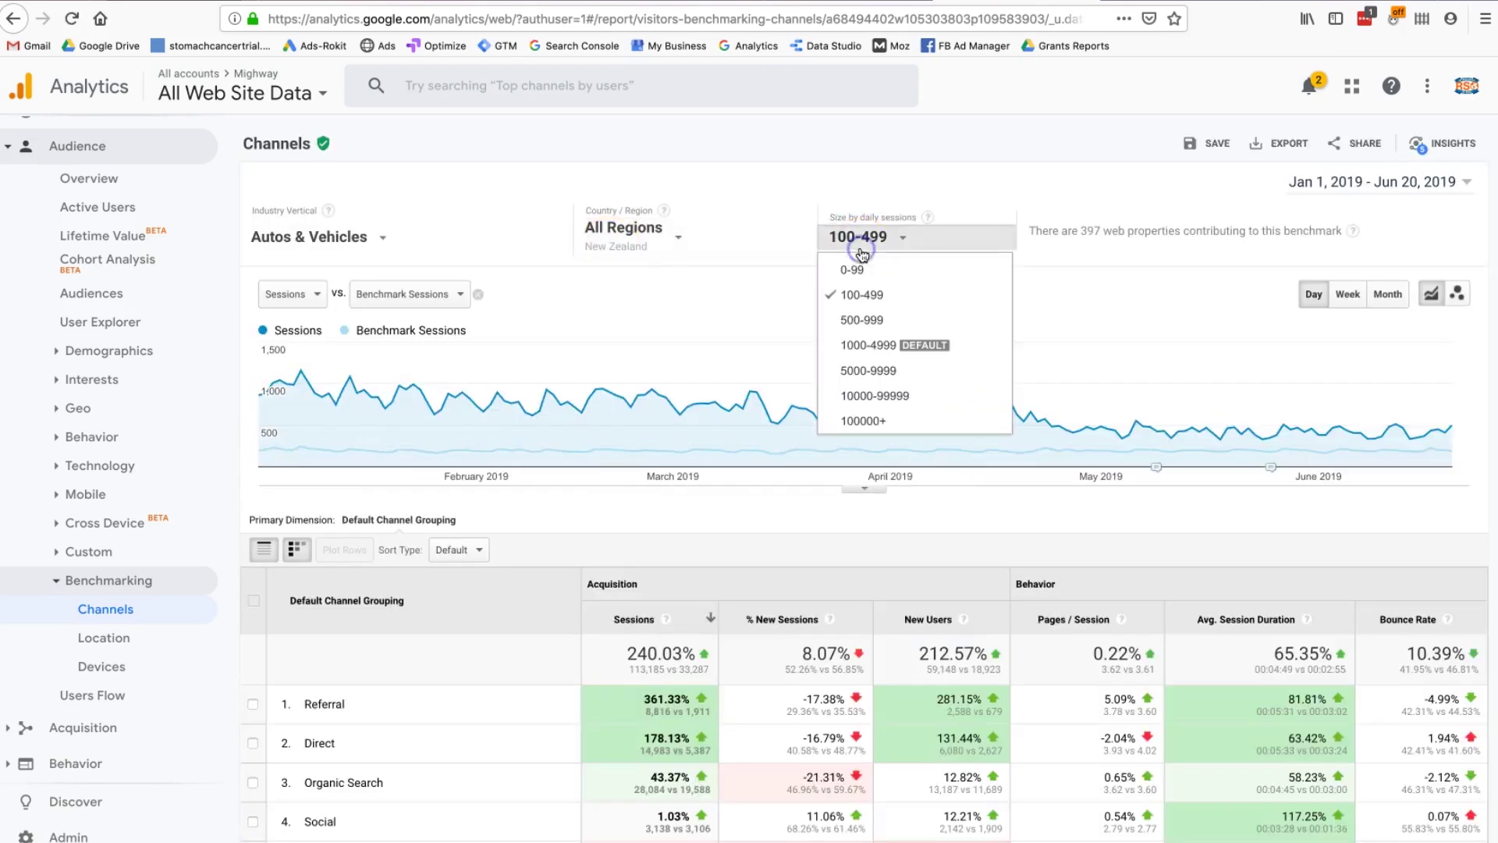
pyautogui.click(881, 347)
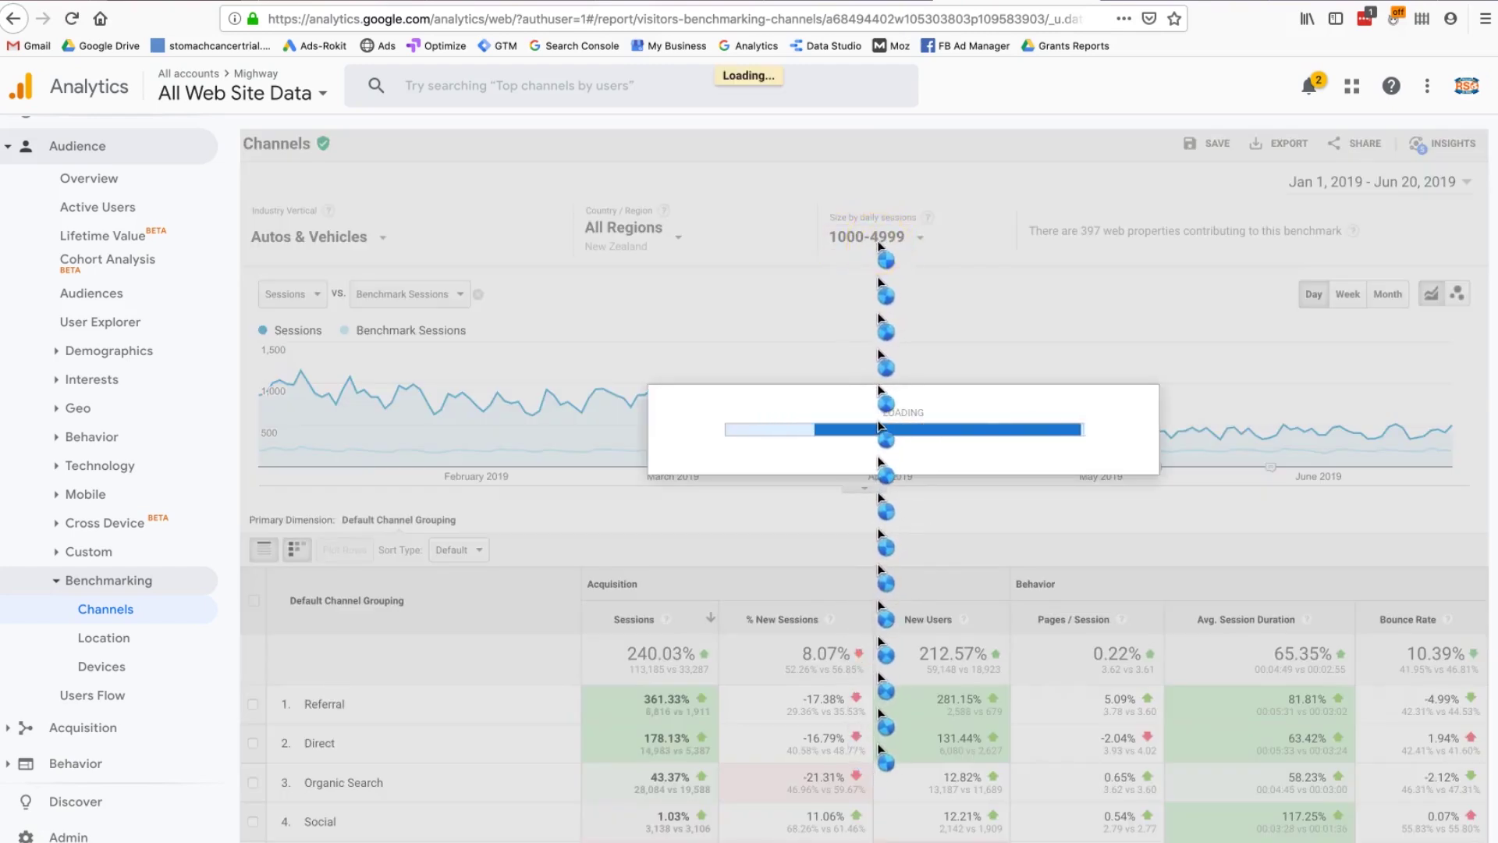
pyautogui.click(1092, 246)
pyautogui.click(1114, 542)
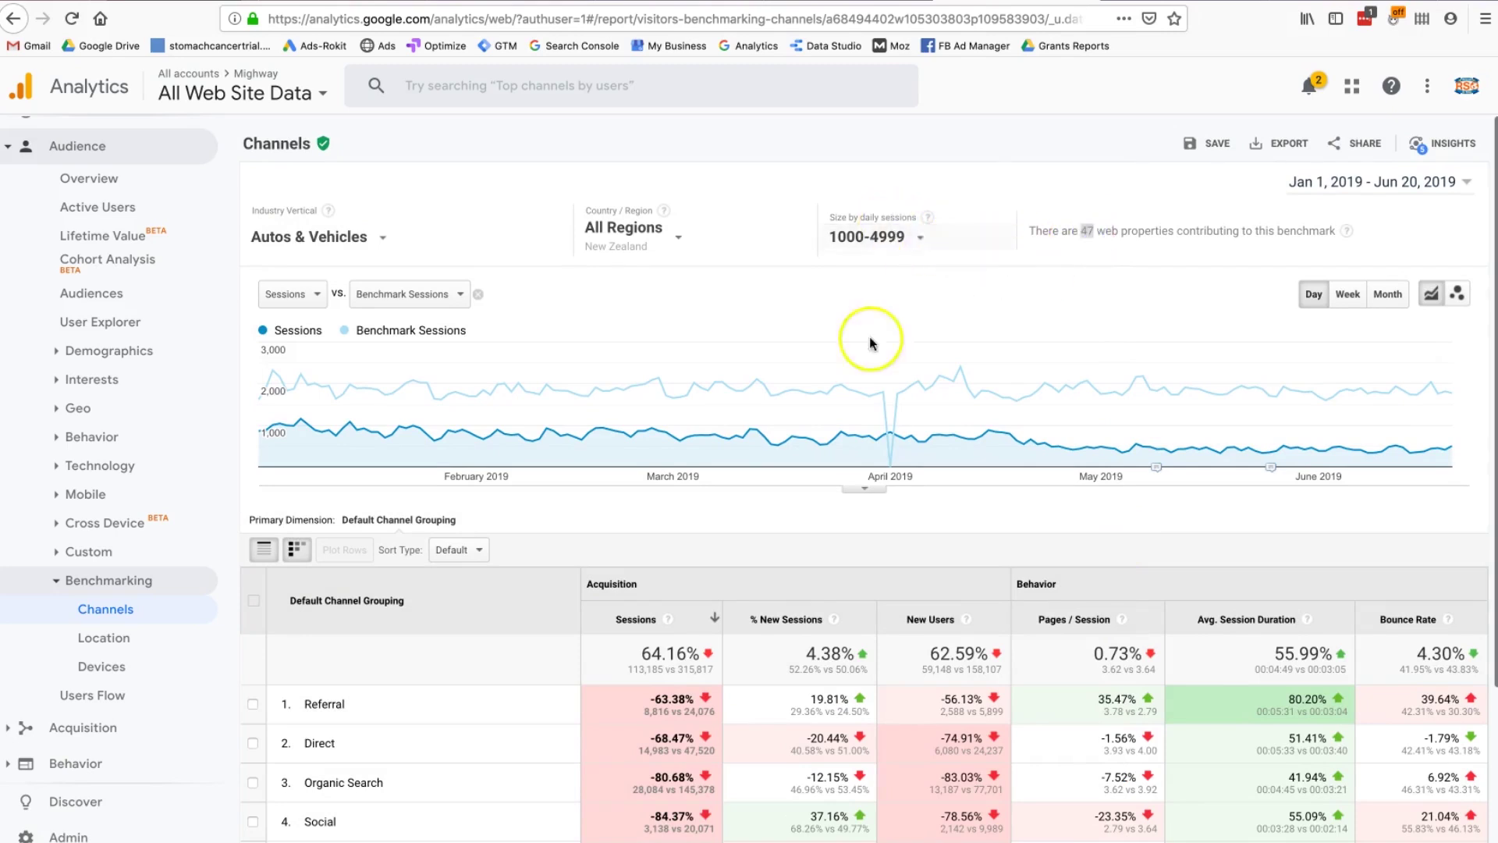
# Step: Compare each channel's sessions, new users, session duration and bounce rate against the New Zealand Autos & Vehicles benchmark
pyautogui.scroll(-2, 1000, 367)
pyautogui.scroll(2, 1000, 371)
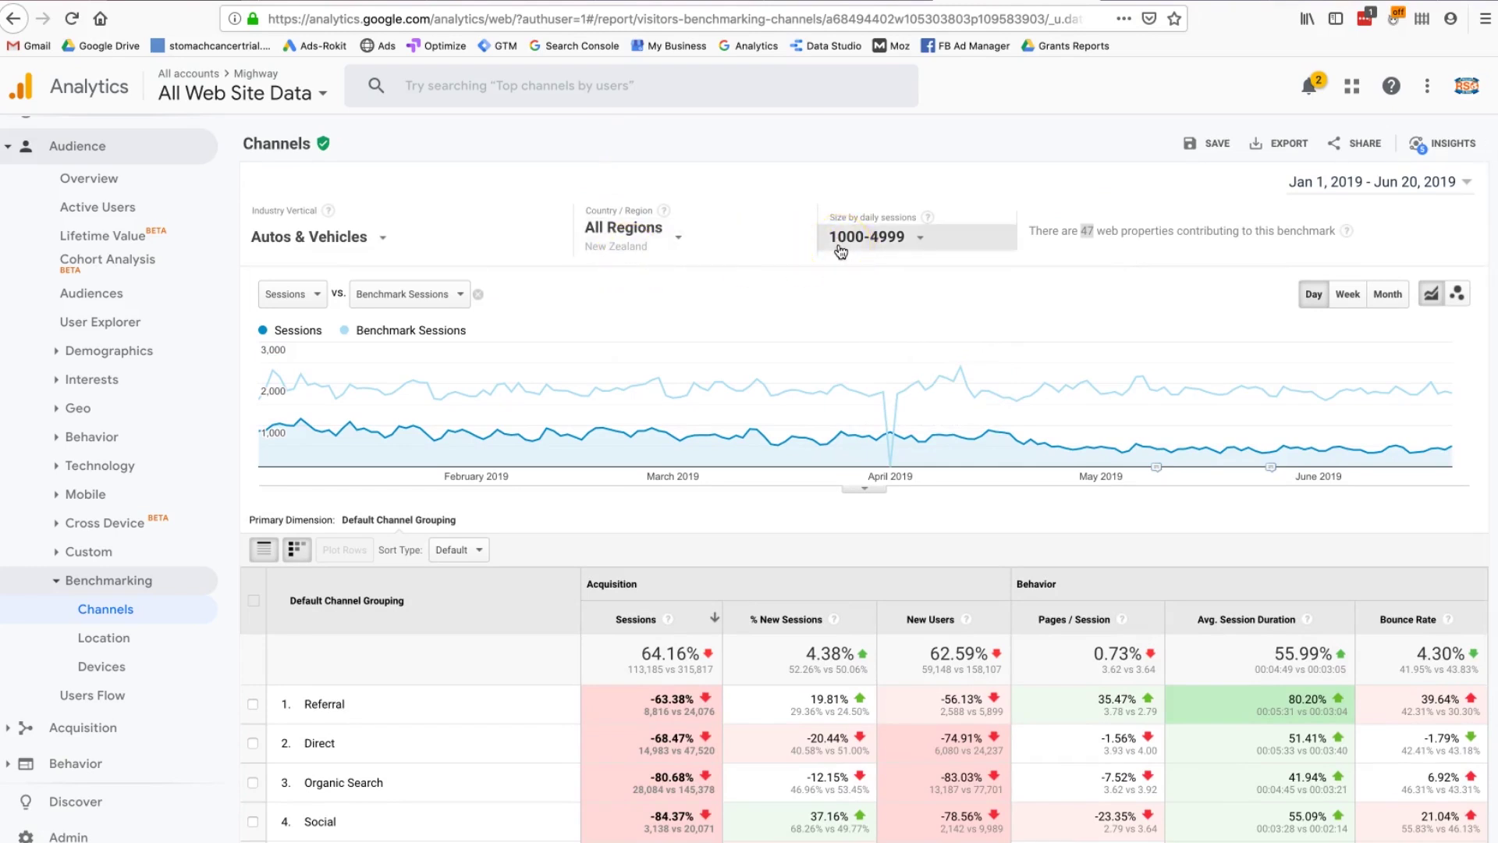
pyautogui.tripleClick(1090, 227)
pyautogui.click(1090, 228)
pyautogui.scroll(-1, 1090, 227)
pyautogui.scroll(-3, 1091, 227)
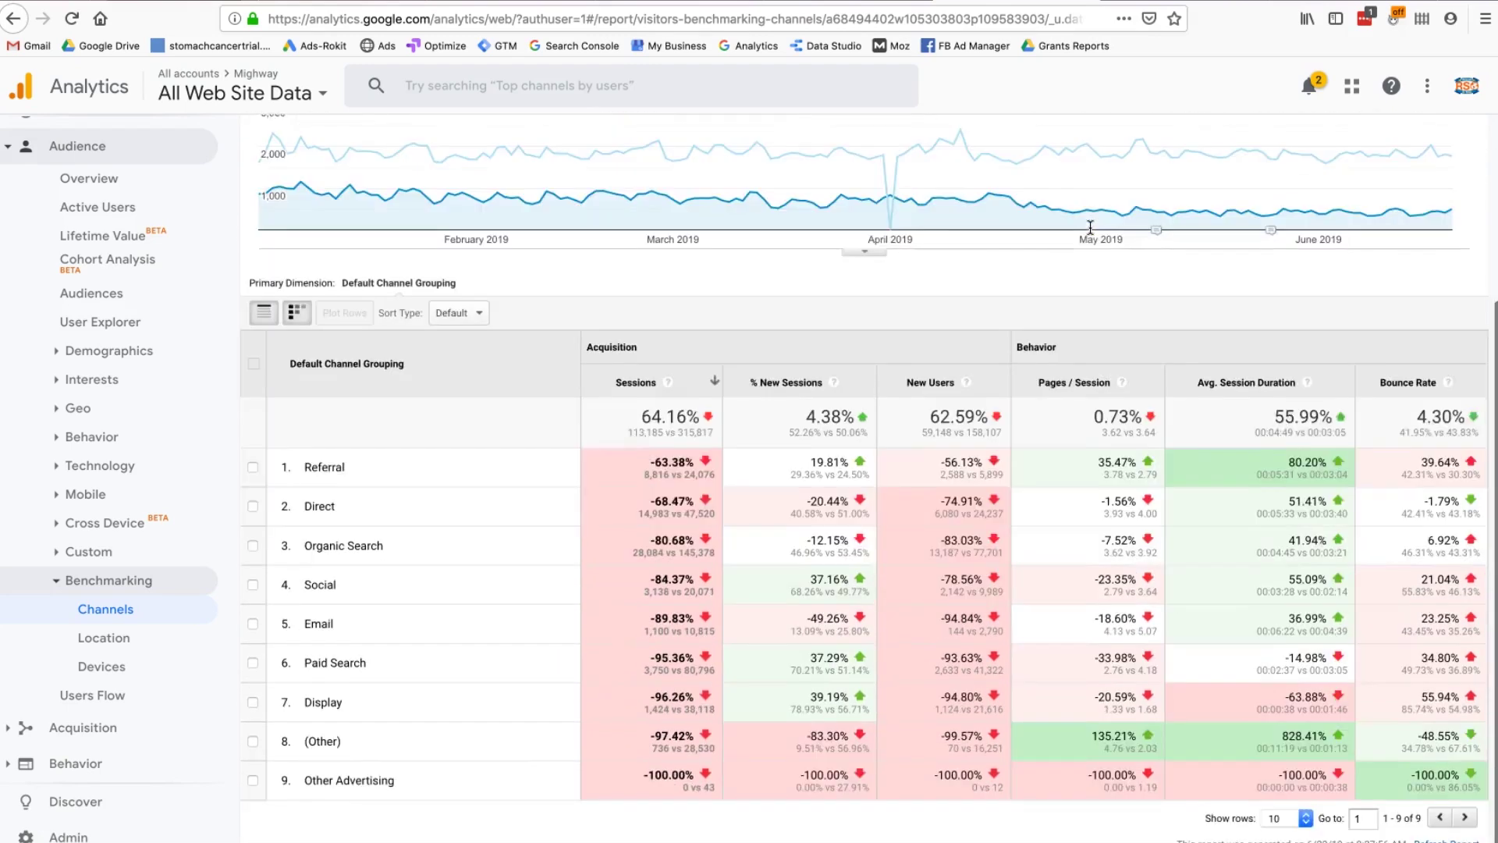
pyautogui.click(538, 494)
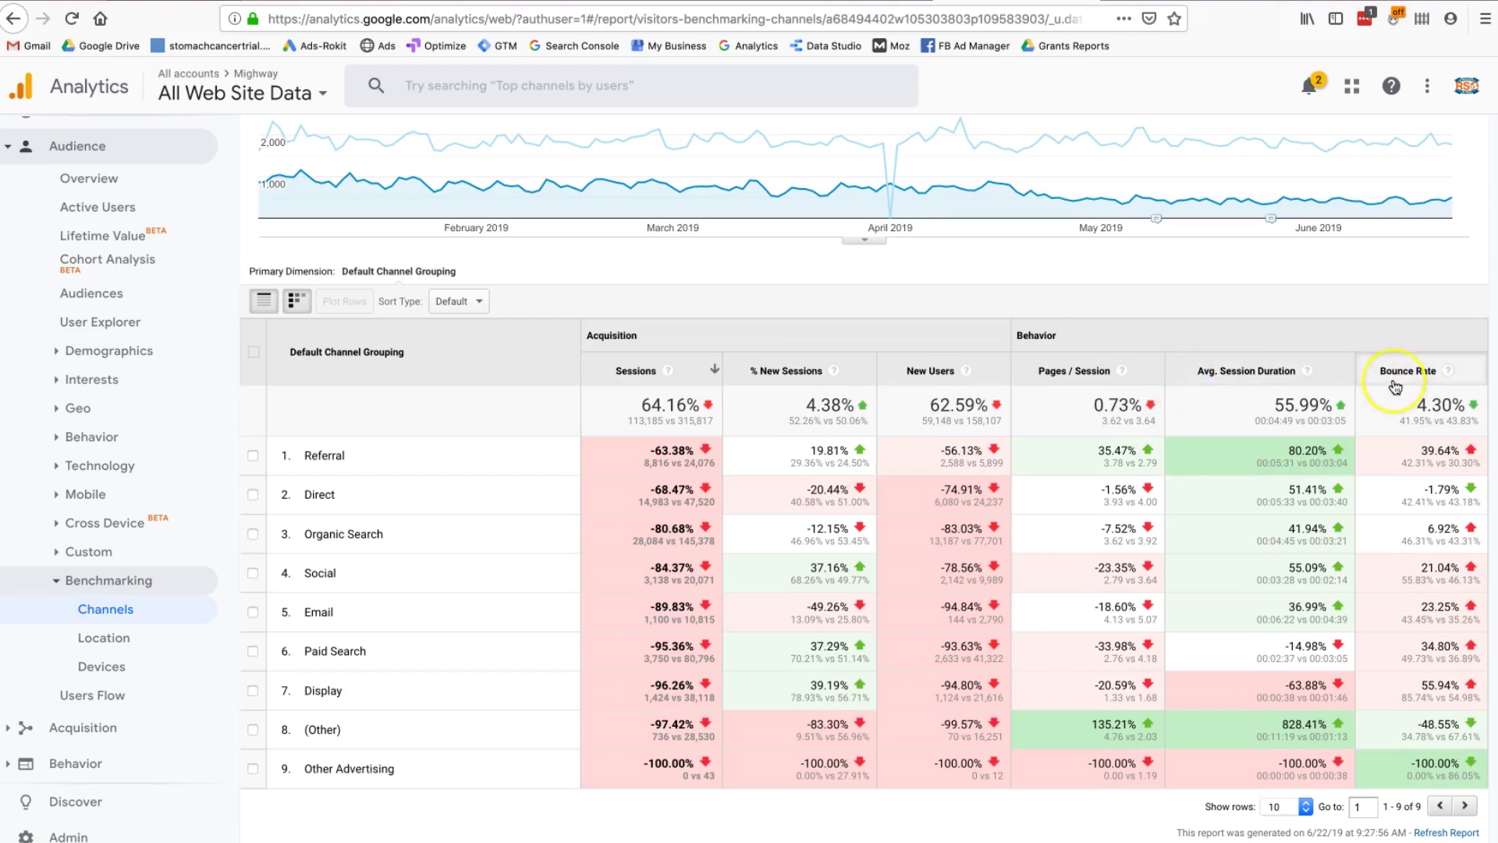
# Step: Open the Benchmarking Devices report and compare tablet, desktop and mobile metrics against the benchmark
pyautogui.click(119, 666)
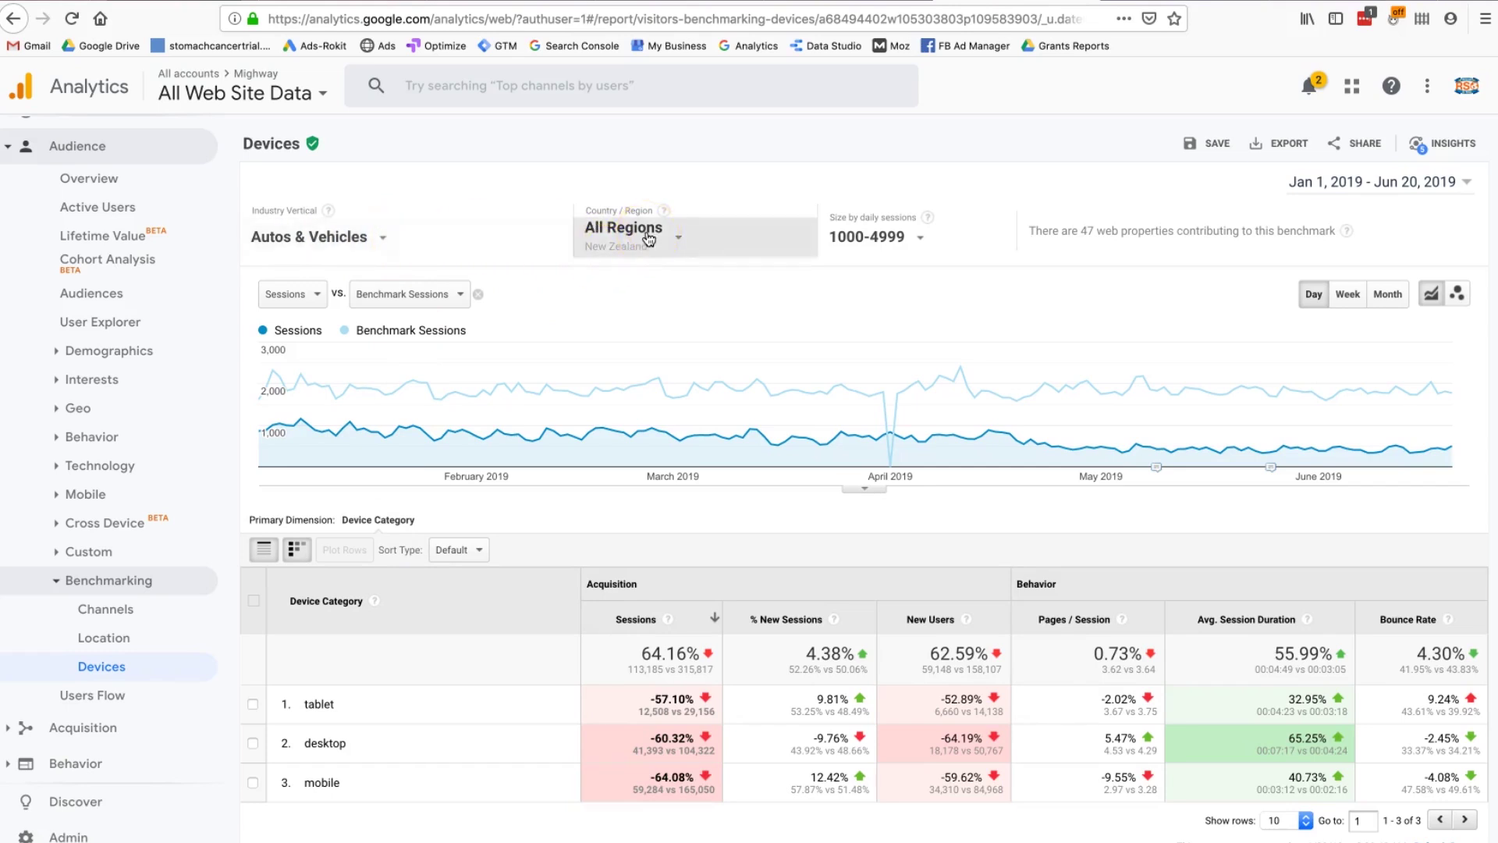
pyautogui.click(881, 234)
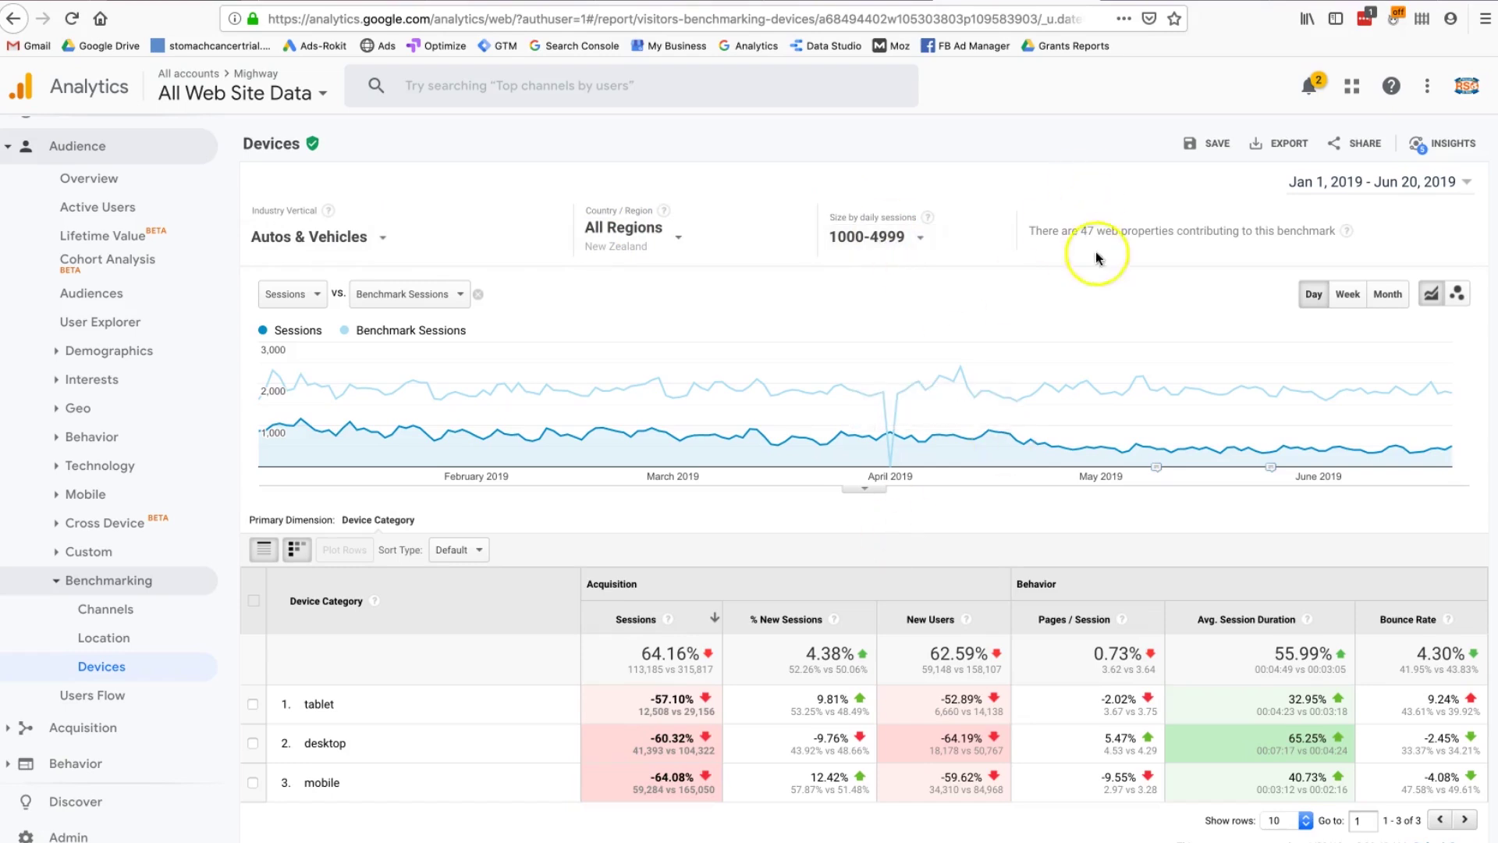
pyautogui.scroll(-1, 1102, 283)
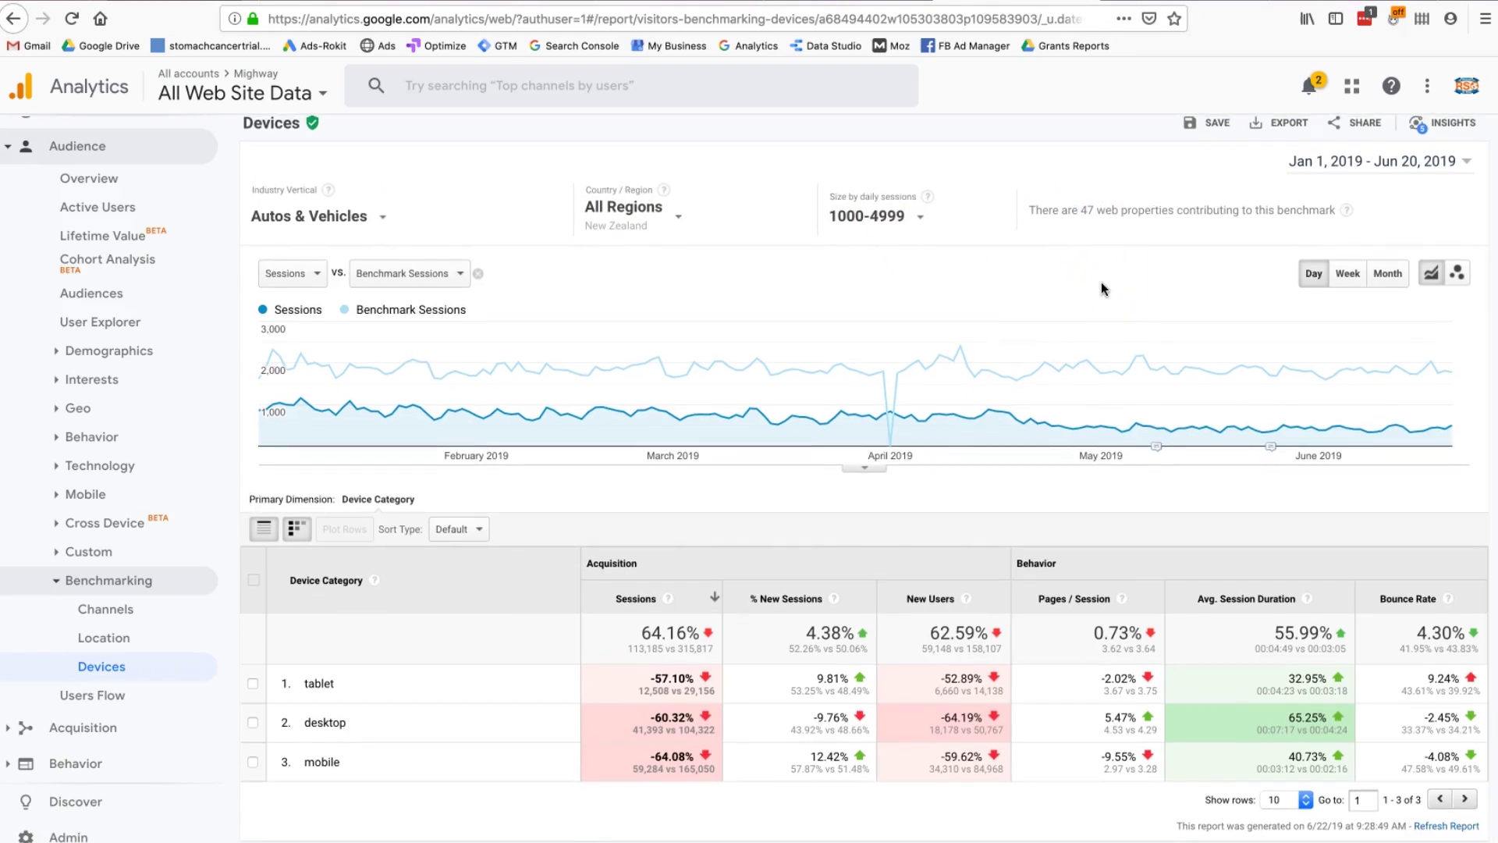
pyautogui.scroll(1, 1102, 286)
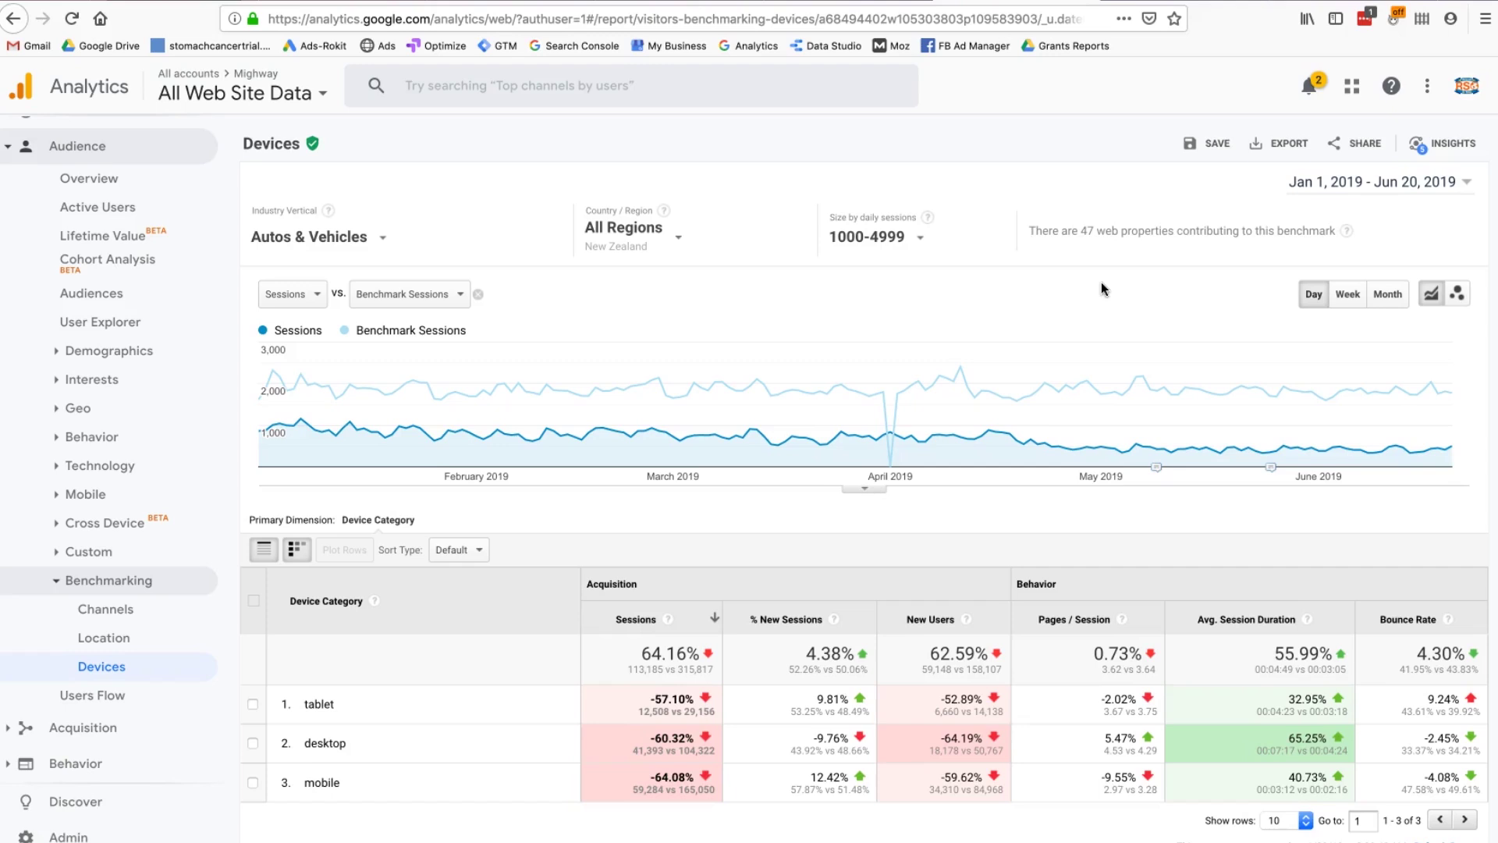
pyautogui.click(761, 718)
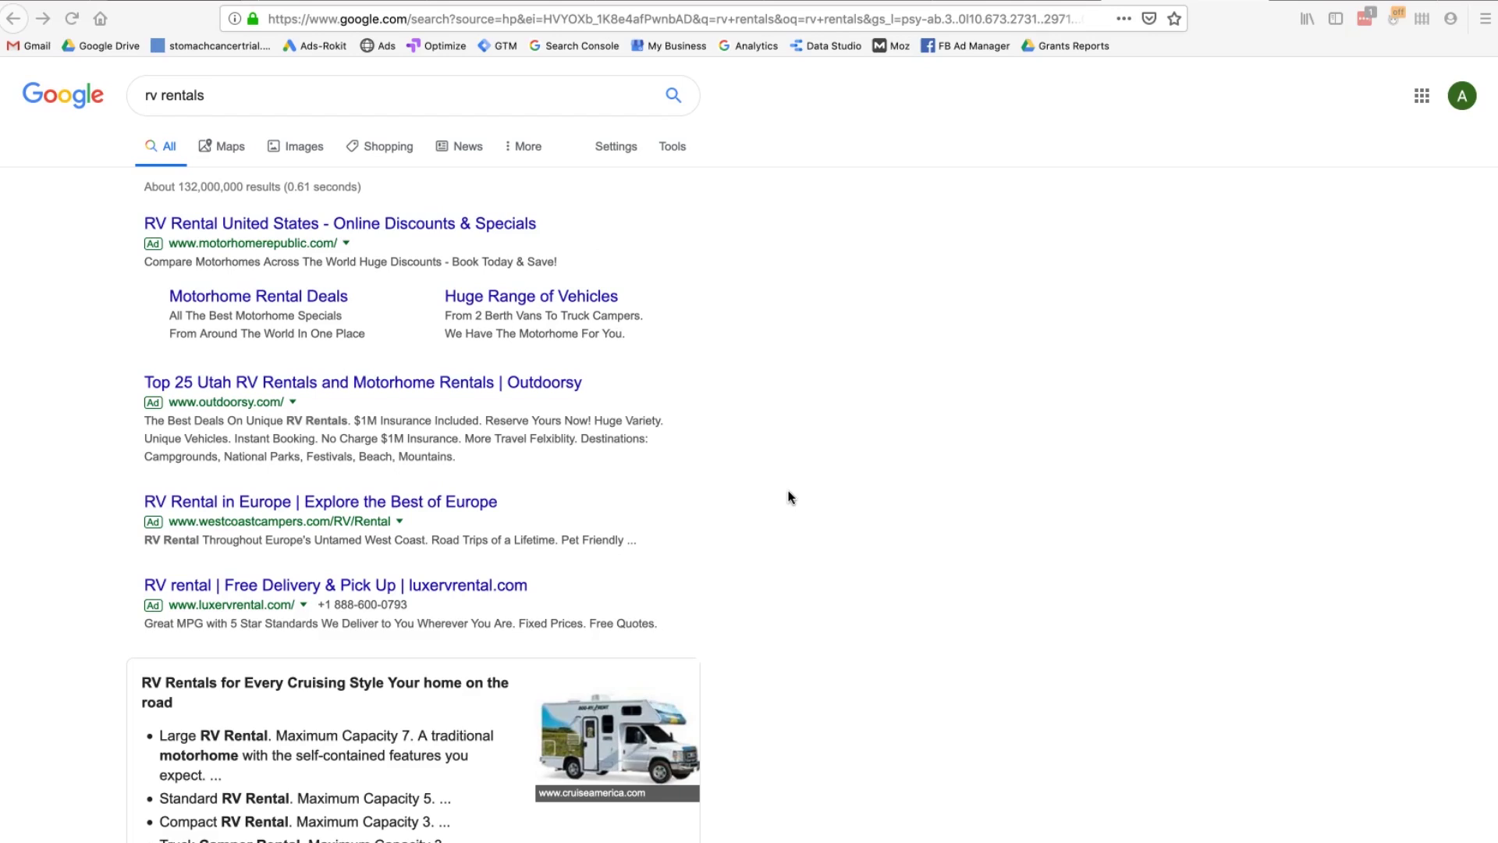
# Step: Switch to the Google results for "rv rentals" and examine the search suggestions, ads, organic listings and related searches
pyautogui.click(327, 89)
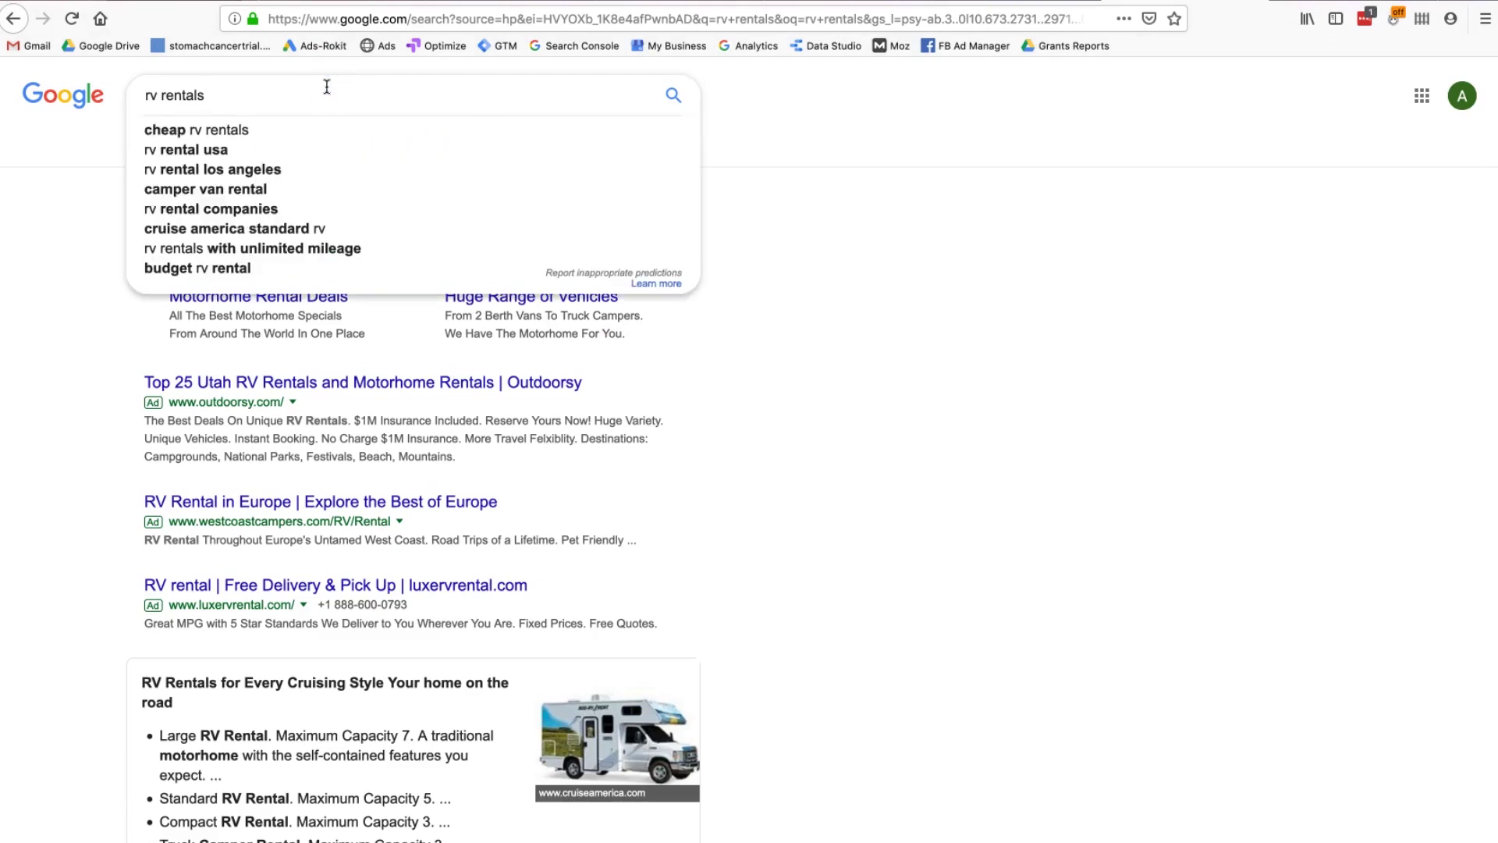
pyautogui.click(717, 149)
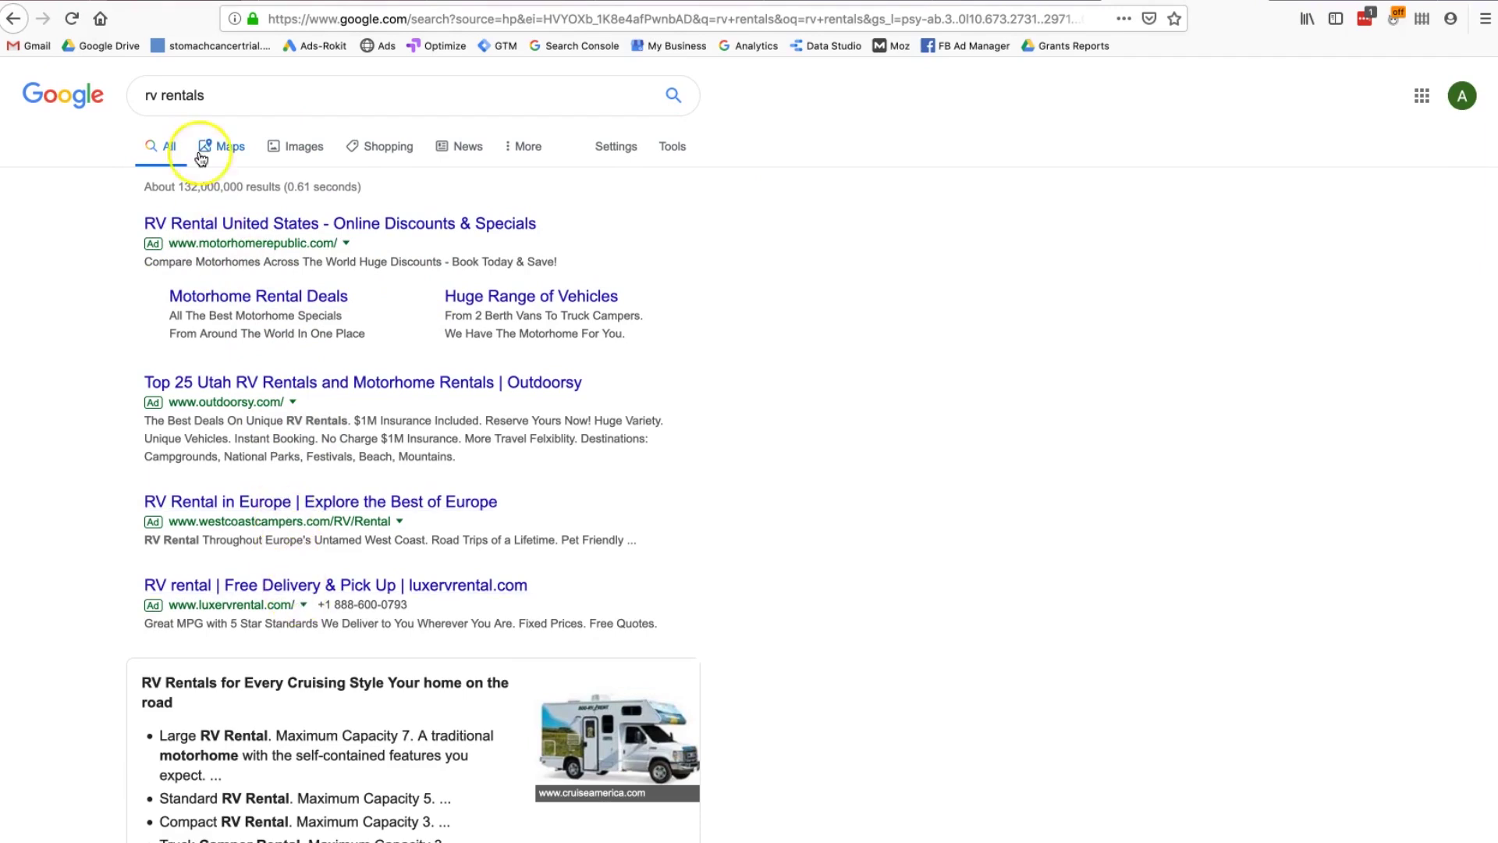
pyautogui.scroll(-1, 367, 515)
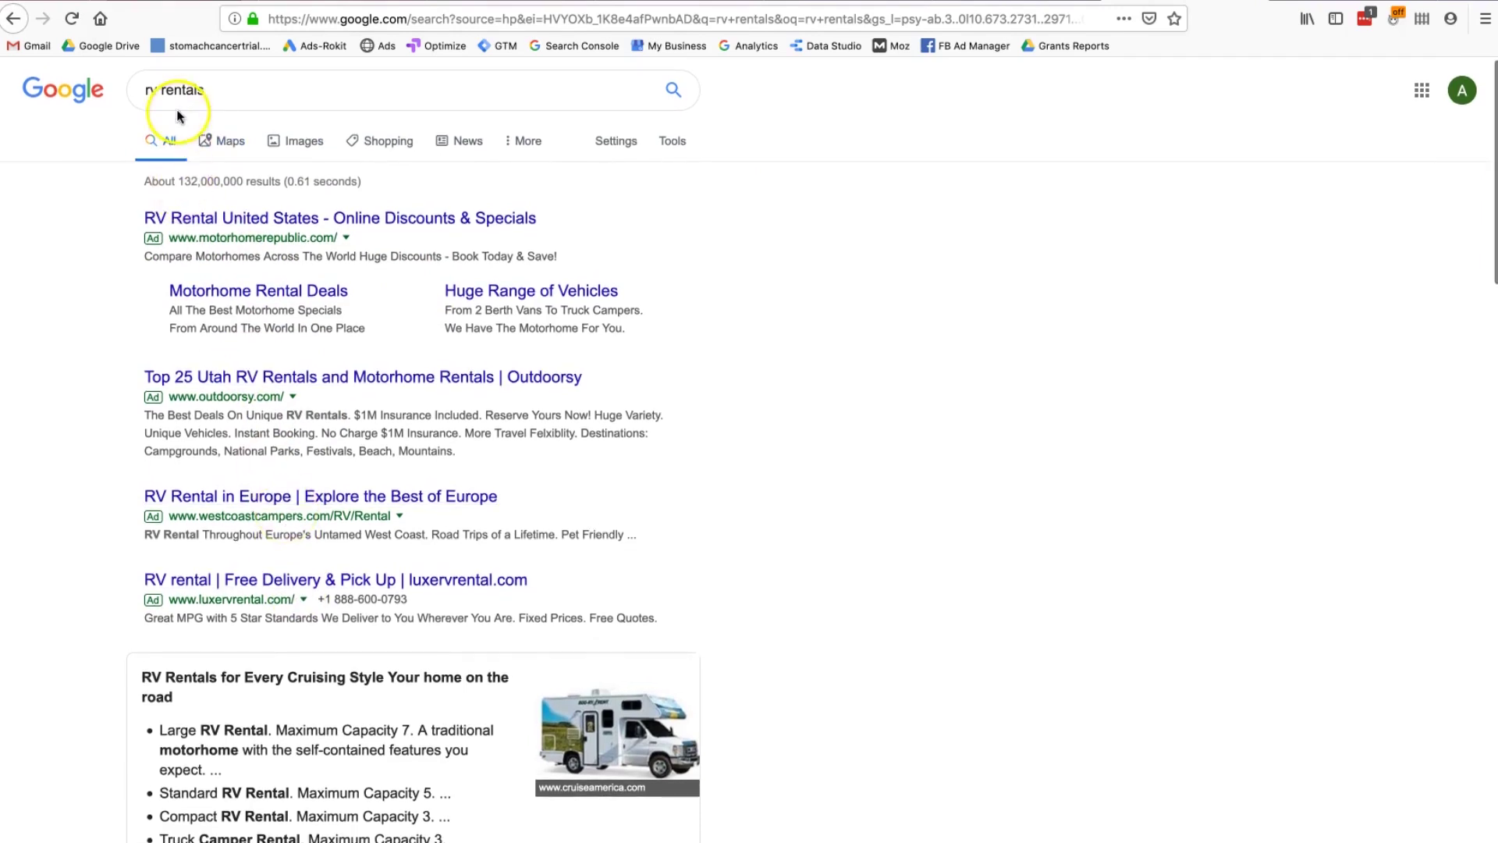
pyautogui.scroll(-2, 301, 509)
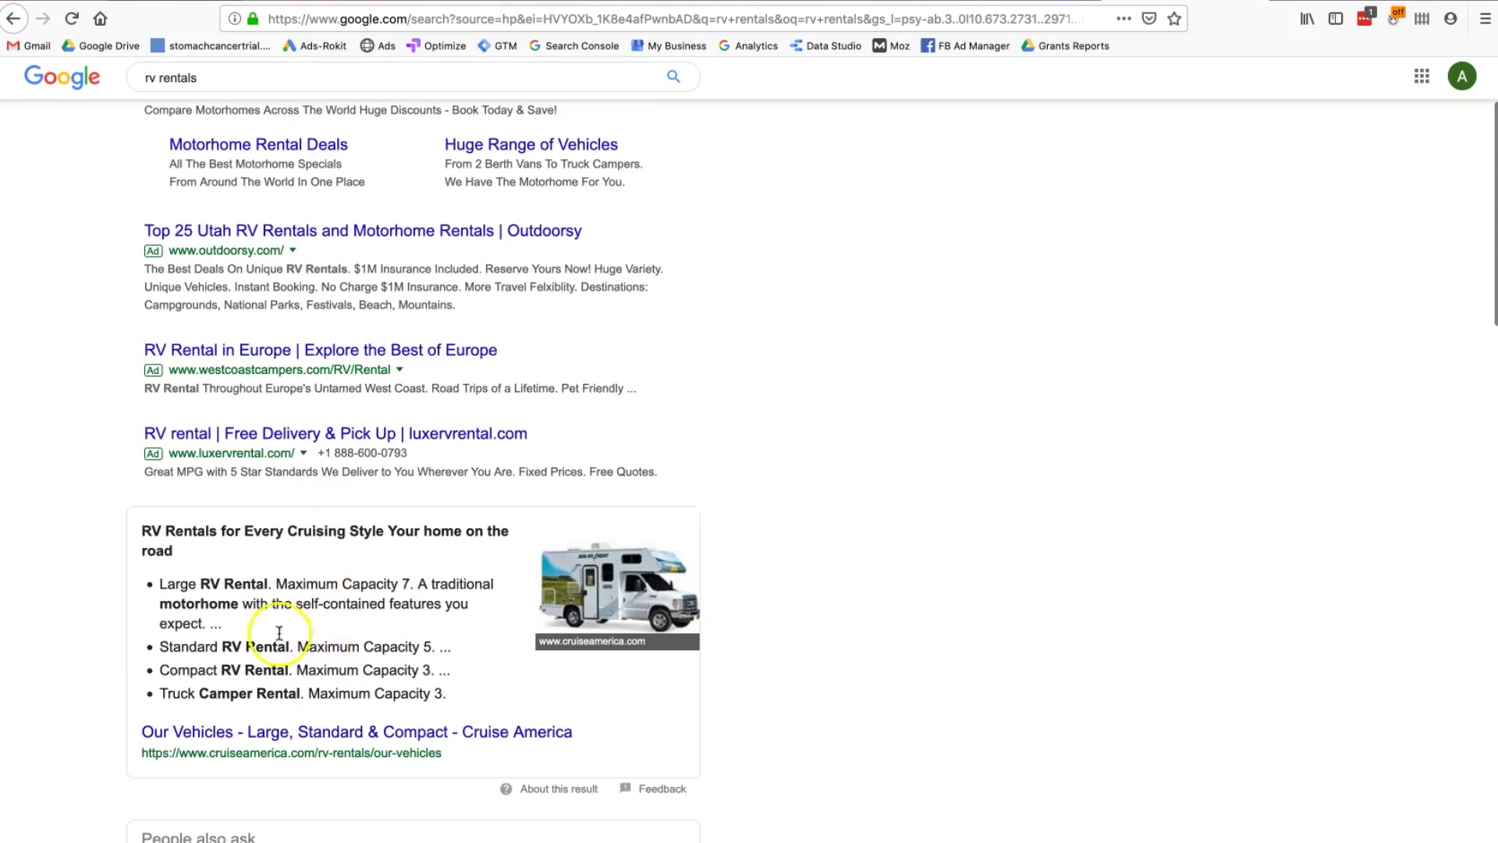
pyautogui.scroll(-9, 342, 653)
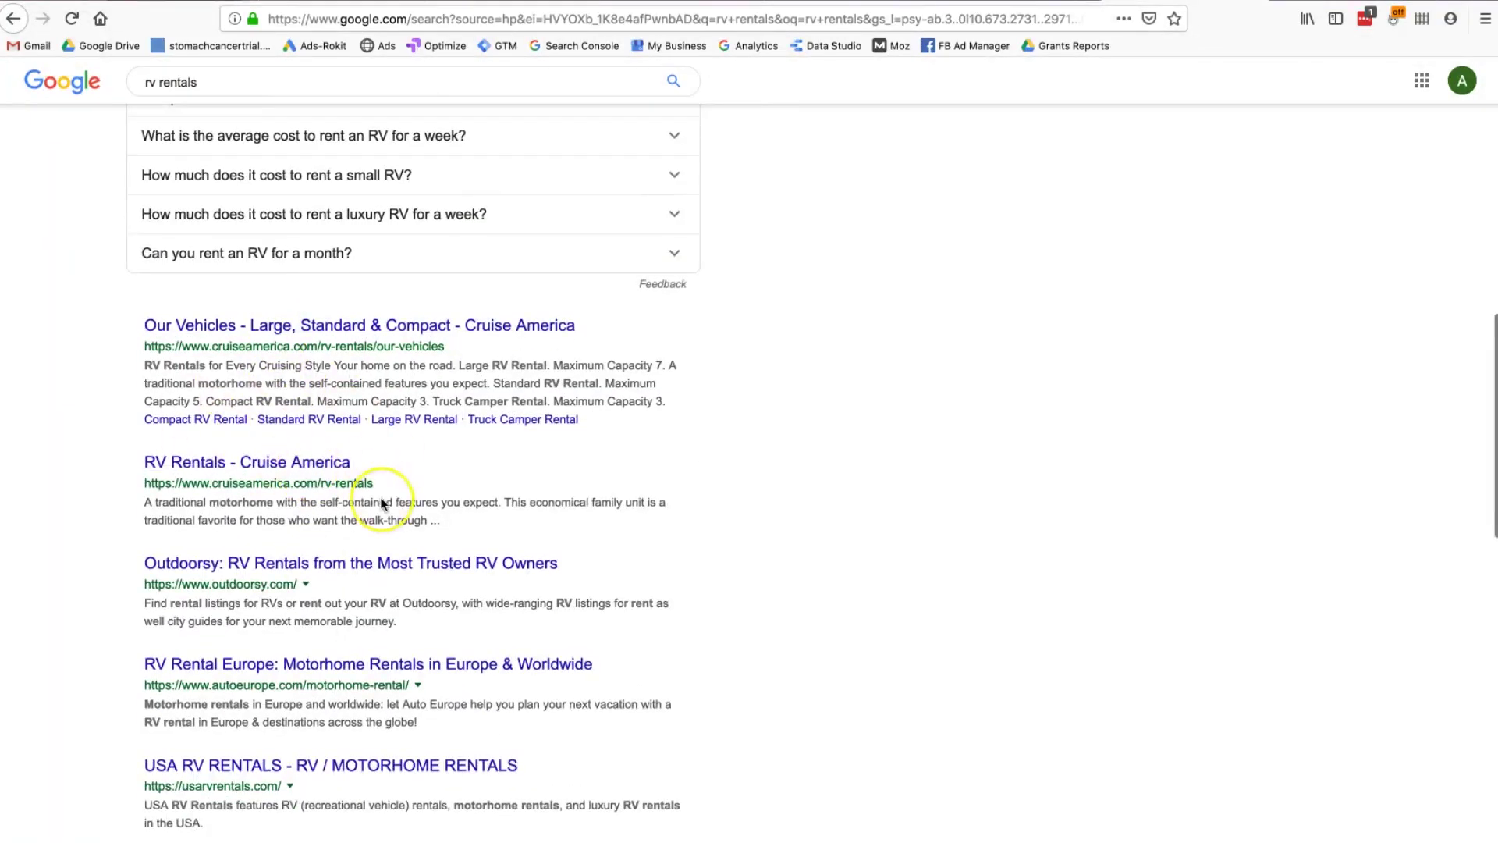
pyautogui.scroll(-17, 382, 503)
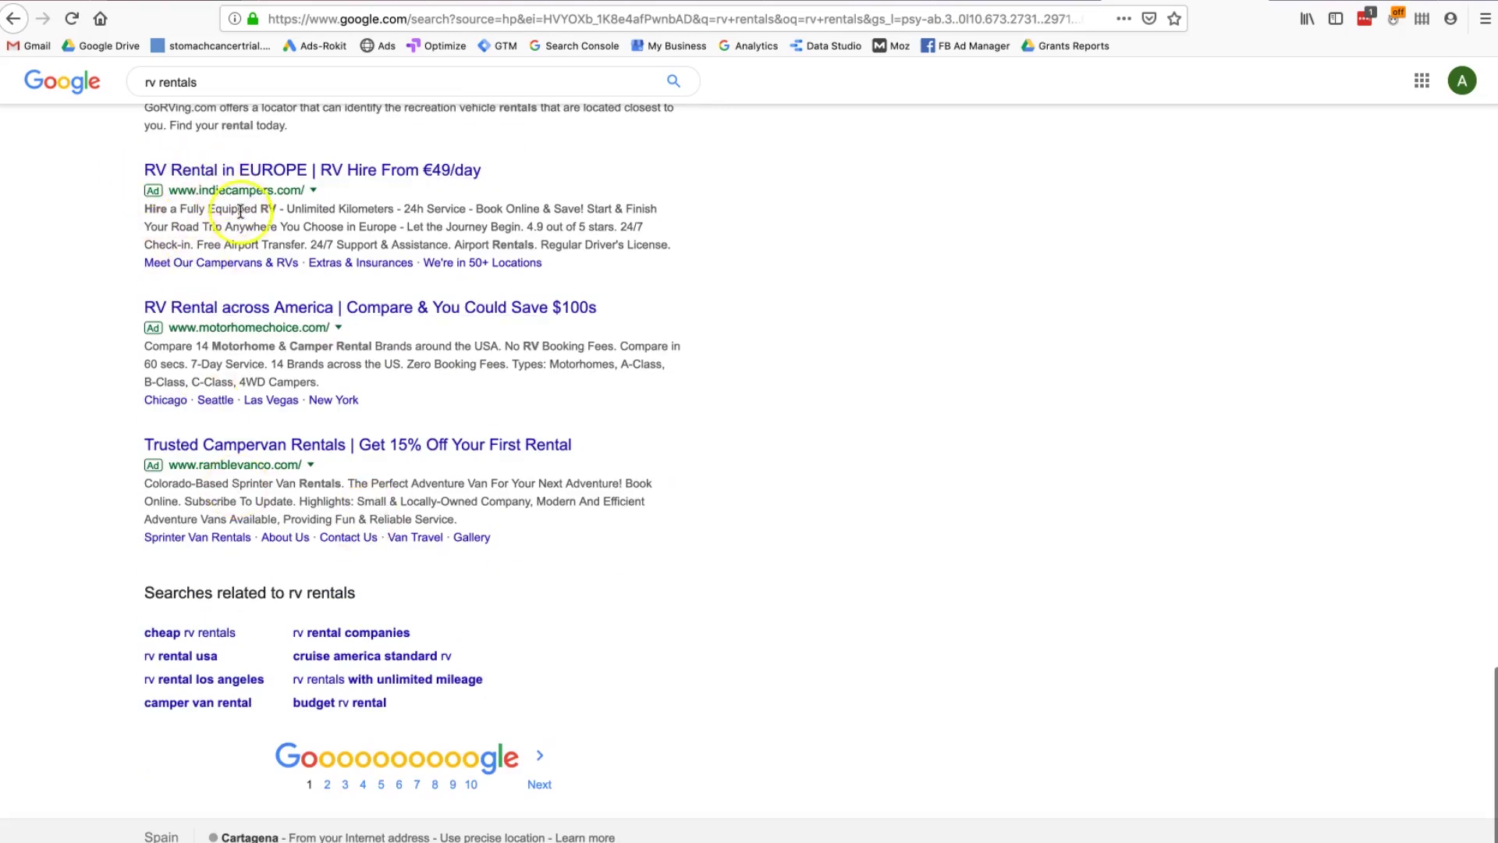
pyautogui.scroll(3, 318, 348)
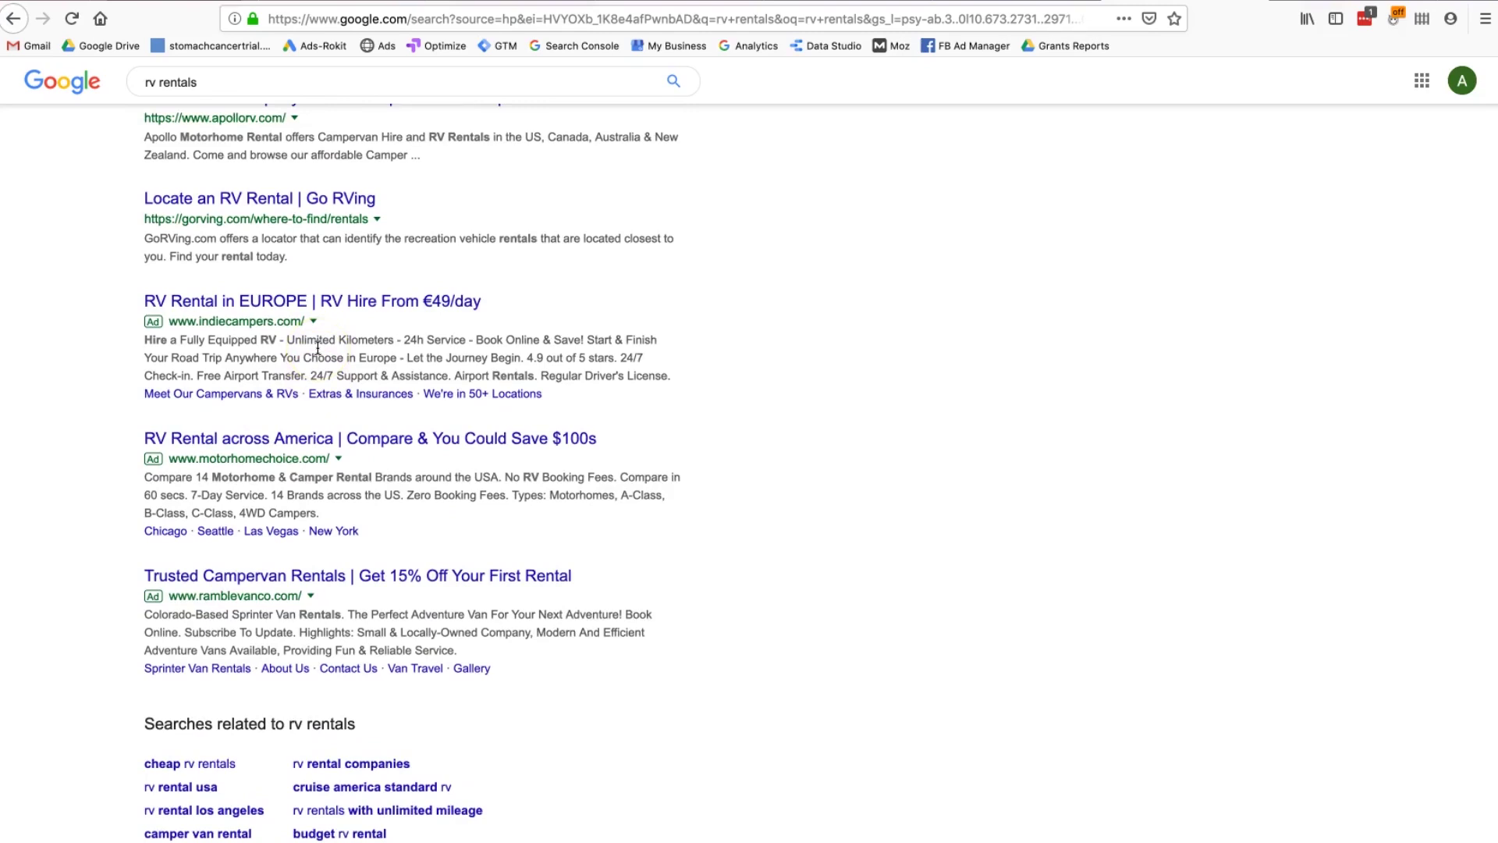
pyautogui.scroll(-1, 318, 347)
pyautogui.scroll(10, 700, 518)
pyautogui.scroll(20, 700, 519)
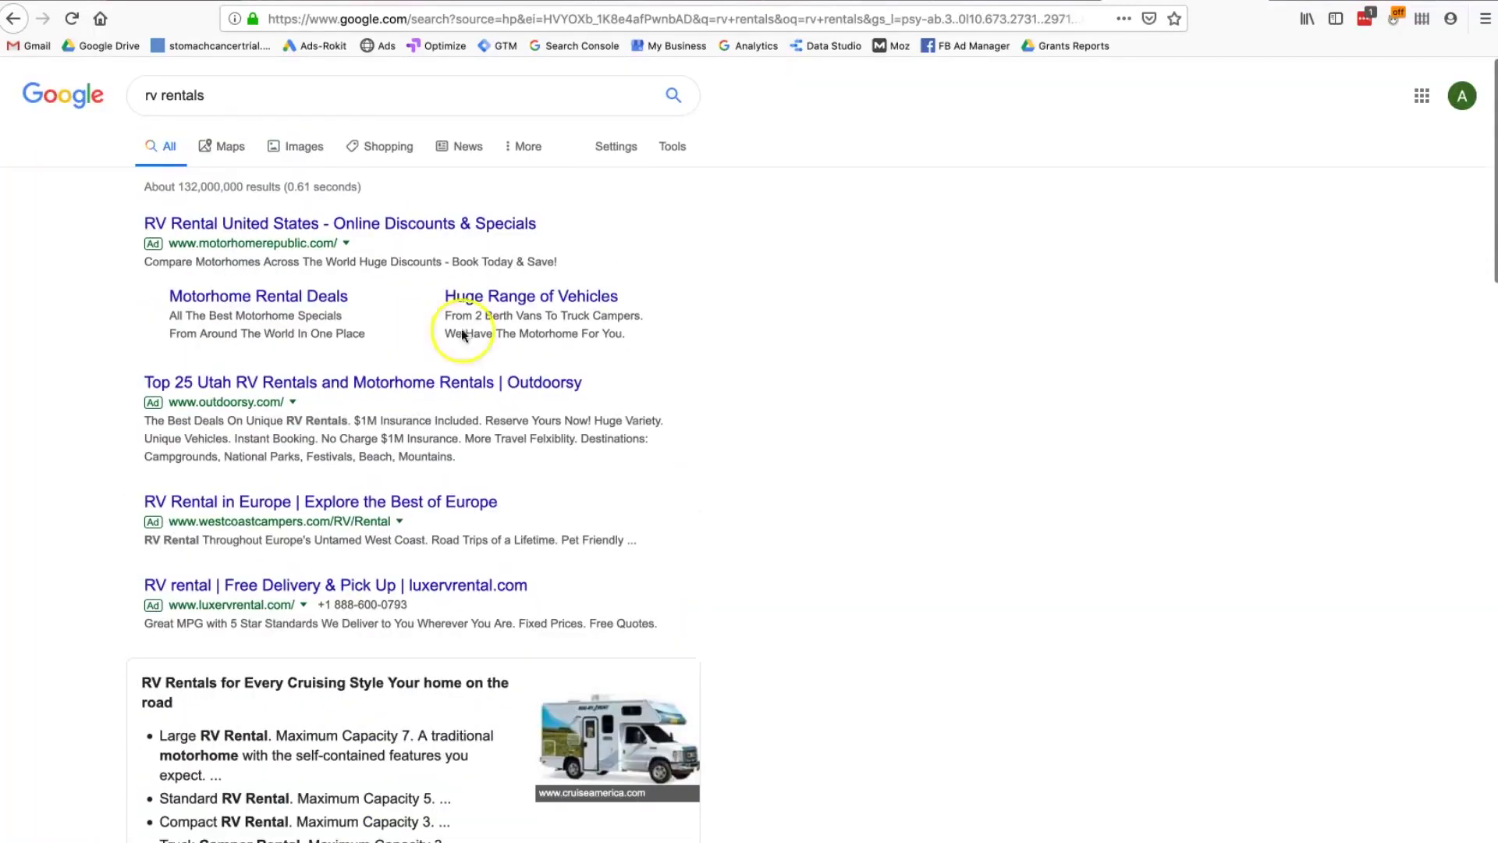
pyautogui.doubleClick(165, 95)
pyautogui.click(737, 202)
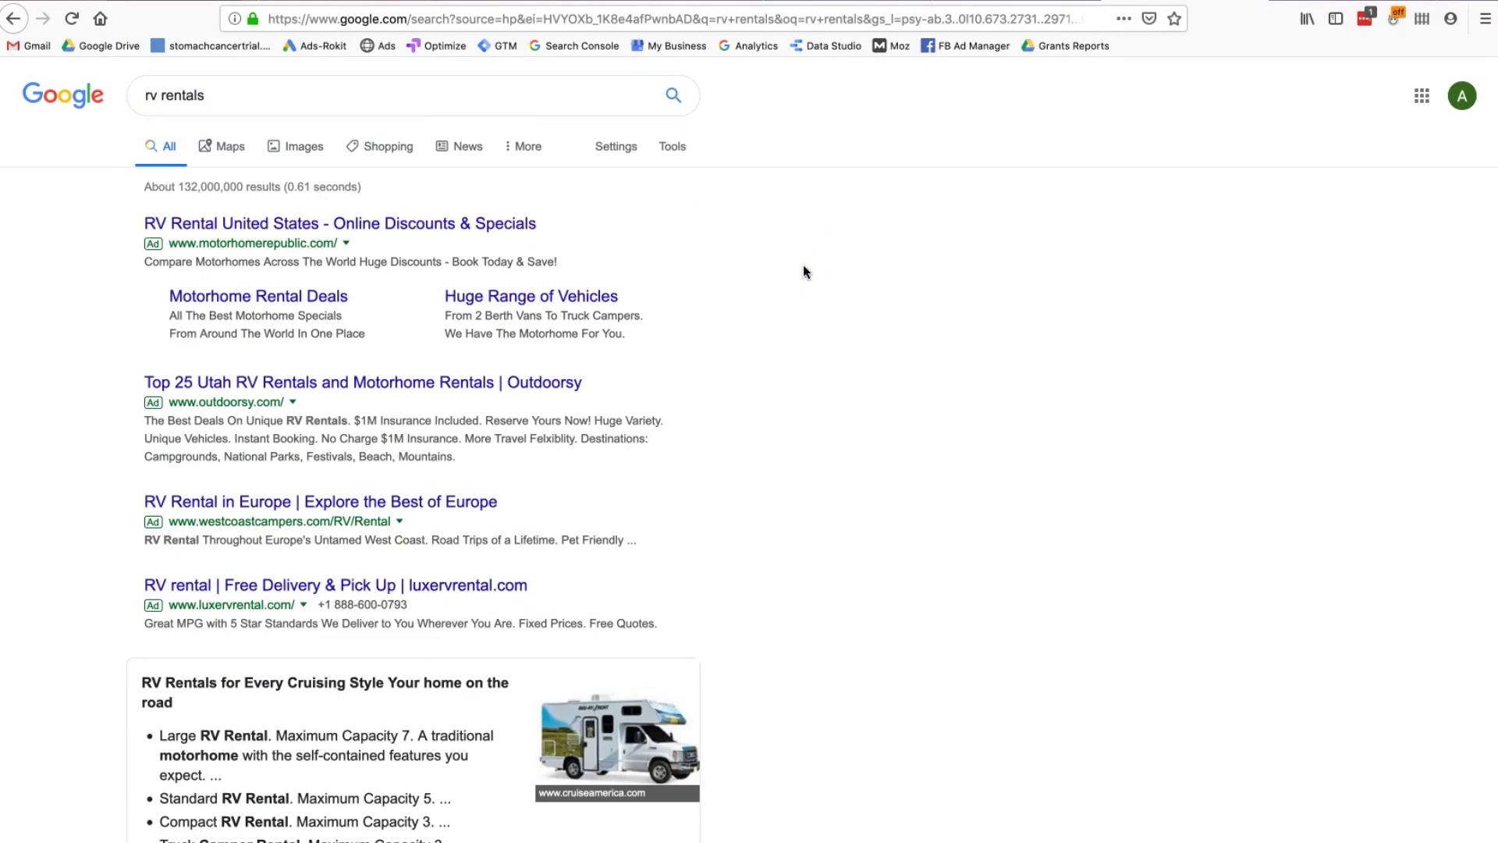
# Step: Search Google for pages with the keyword in their title using "allintitle: rv rentals"
pyautogui.click(409, 105)
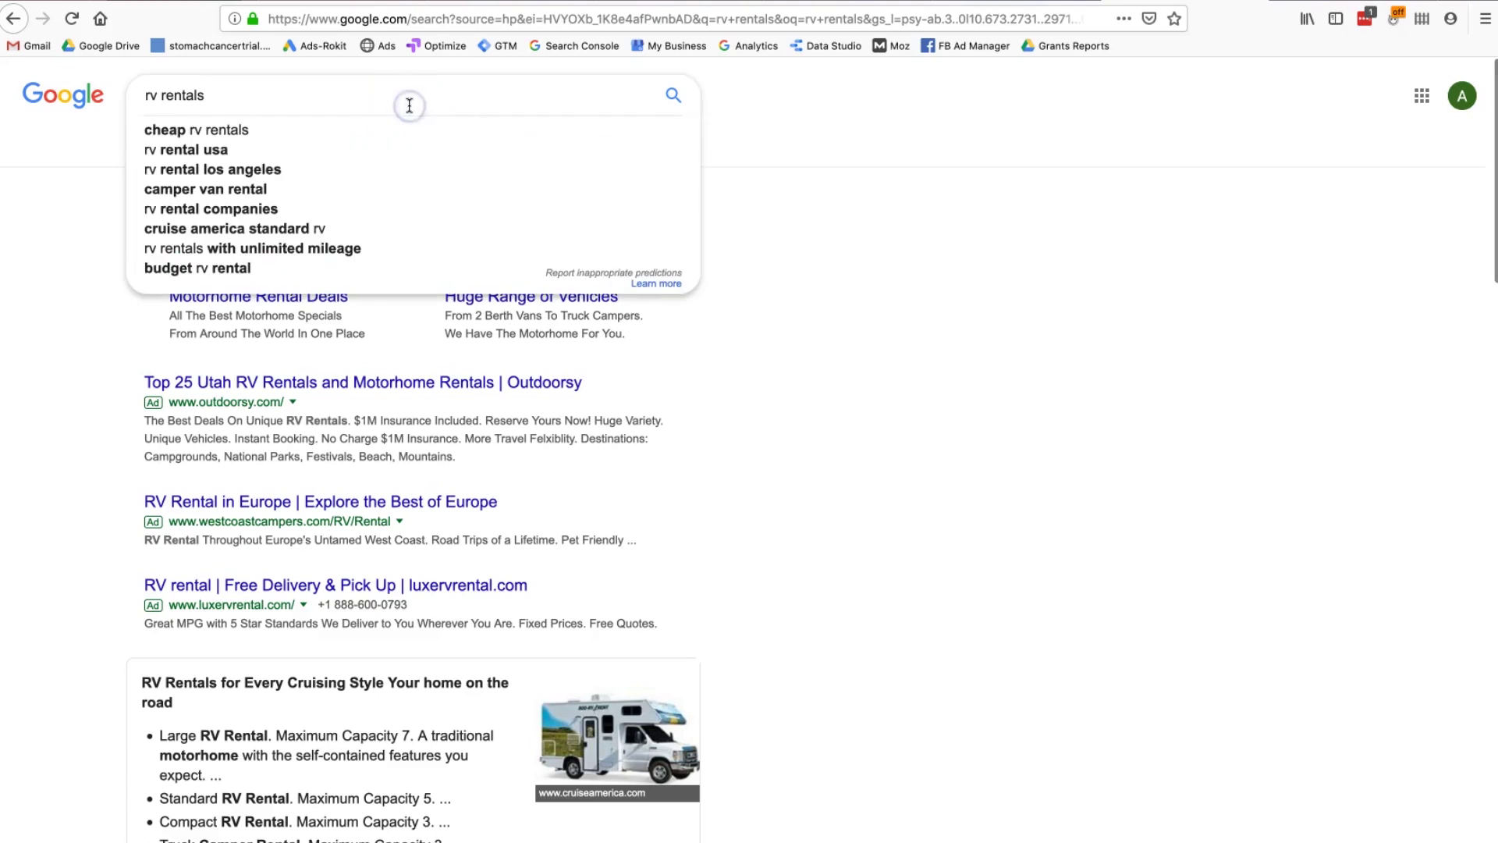
pyautogui.press('Left')
pyautogui.press('Left')
pyautogui.press('Left')
pyautogui.press('Left')
pyautogui.press('Left')
pyautogui.press('Left')
pyautogui.press('Left')
pyautogui.press('Left')
pyautogui.press('Left')
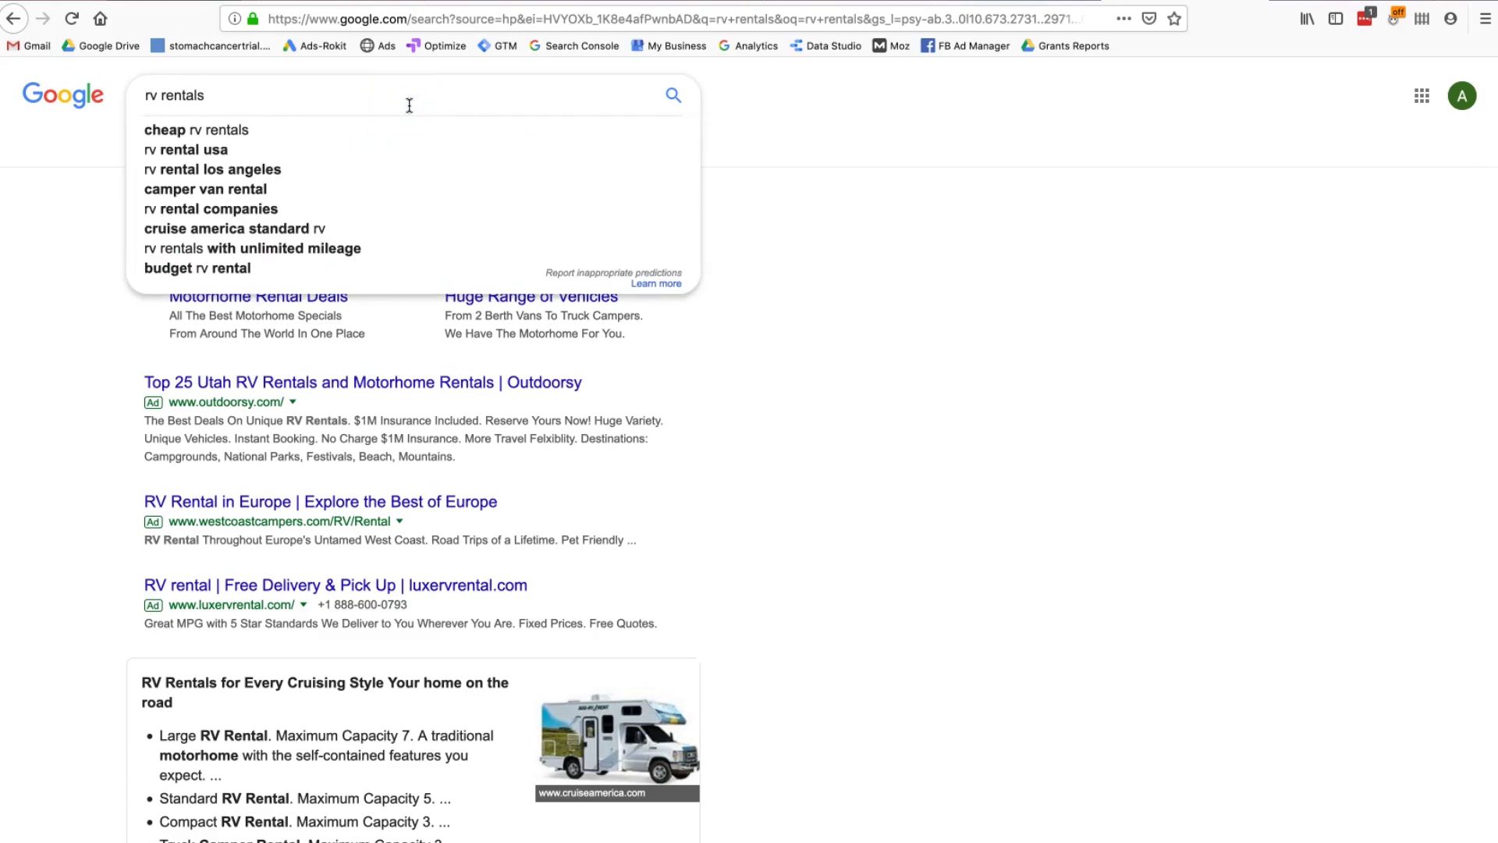
pyautogui.press('Left')
pyautogui.write('allin')
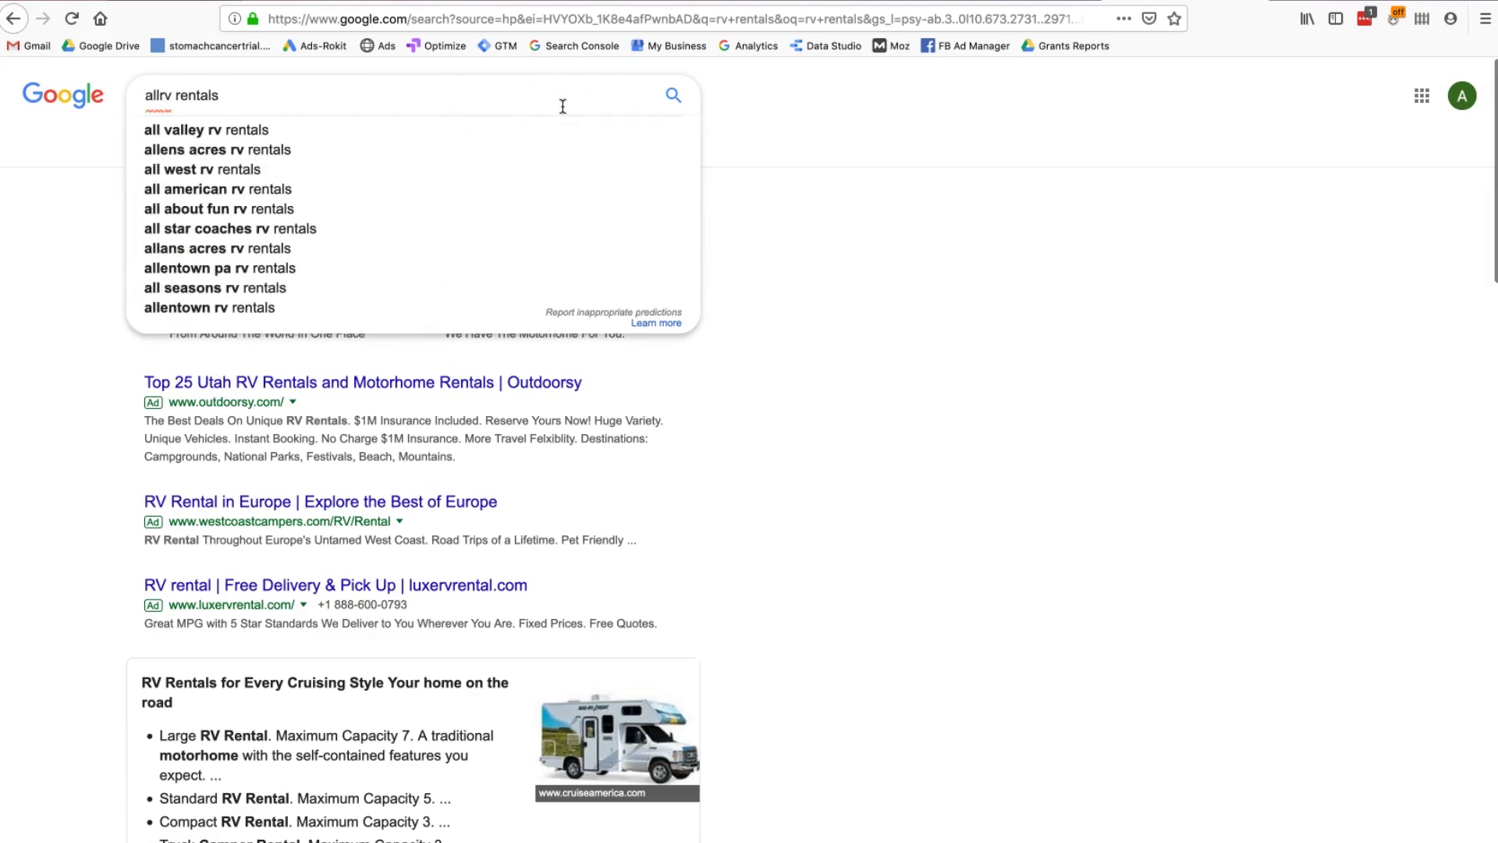
pyautogui.write('title:')
pyautogui.press('Return')
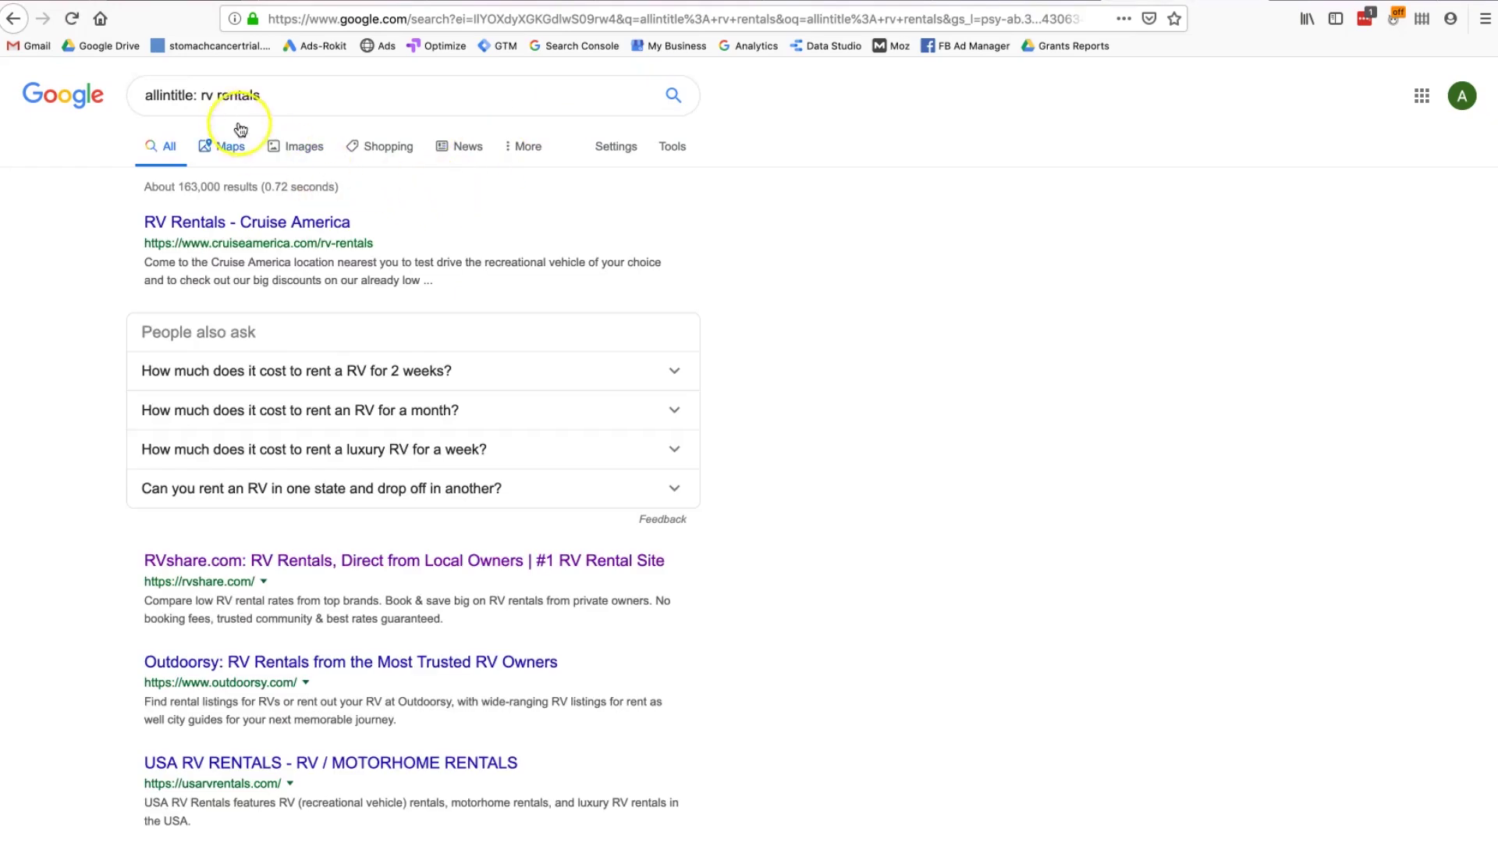
# Step: Check the number of title-matching results, and rerun the search without the allintitle: operator
pyautogui.moveTo(184, 187); pyautogui.dragTo(229, 190)
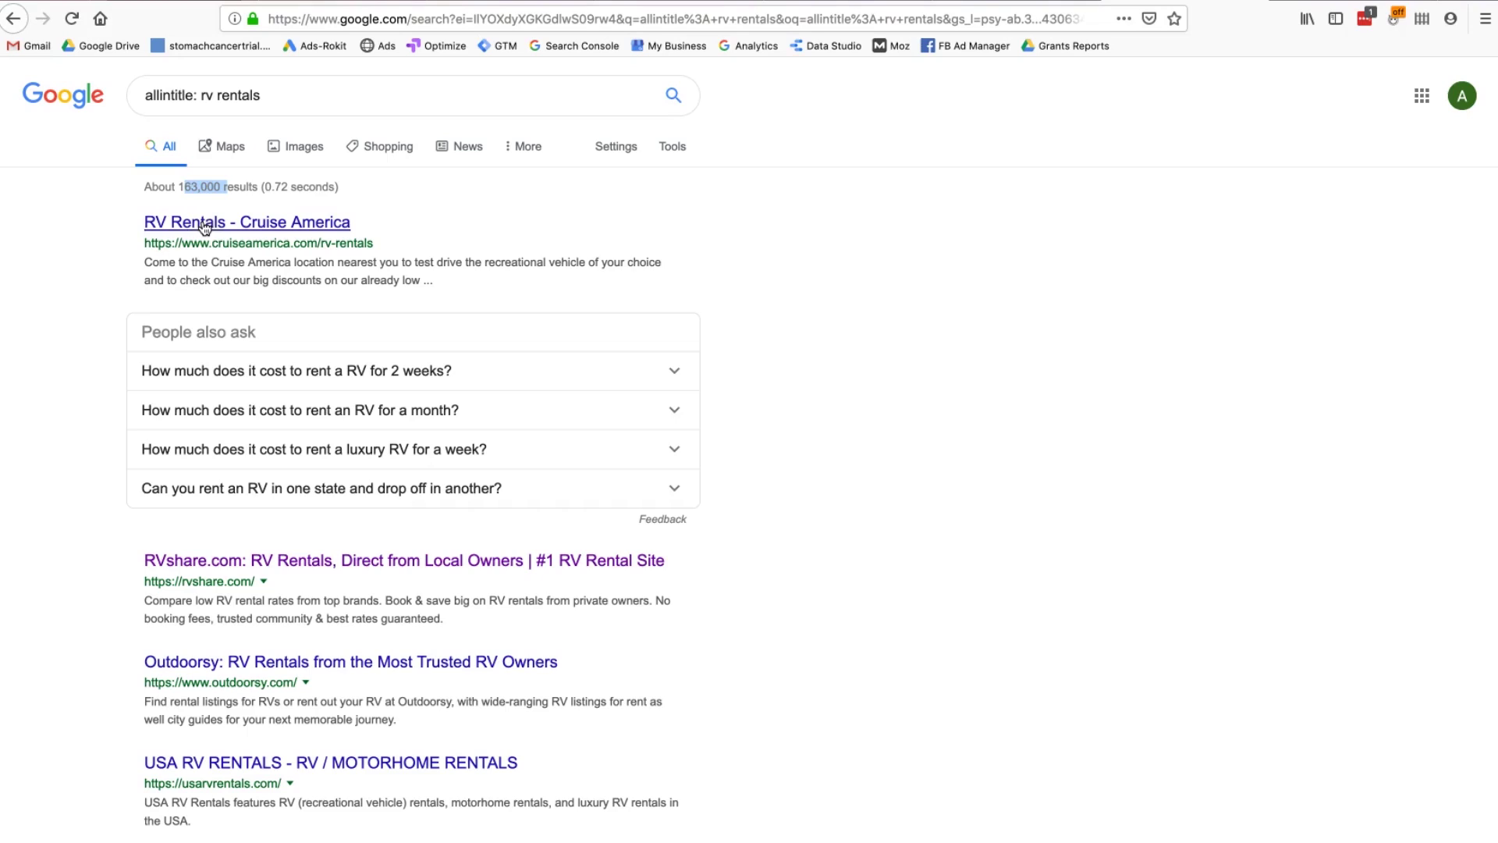
pyautogui.click(200, 97)
pyautogui.moveTo(201, 97); pyautogui.dragTo(141, 96)
pyautogui.press('BackSpace')
pyautogui.press('Return')
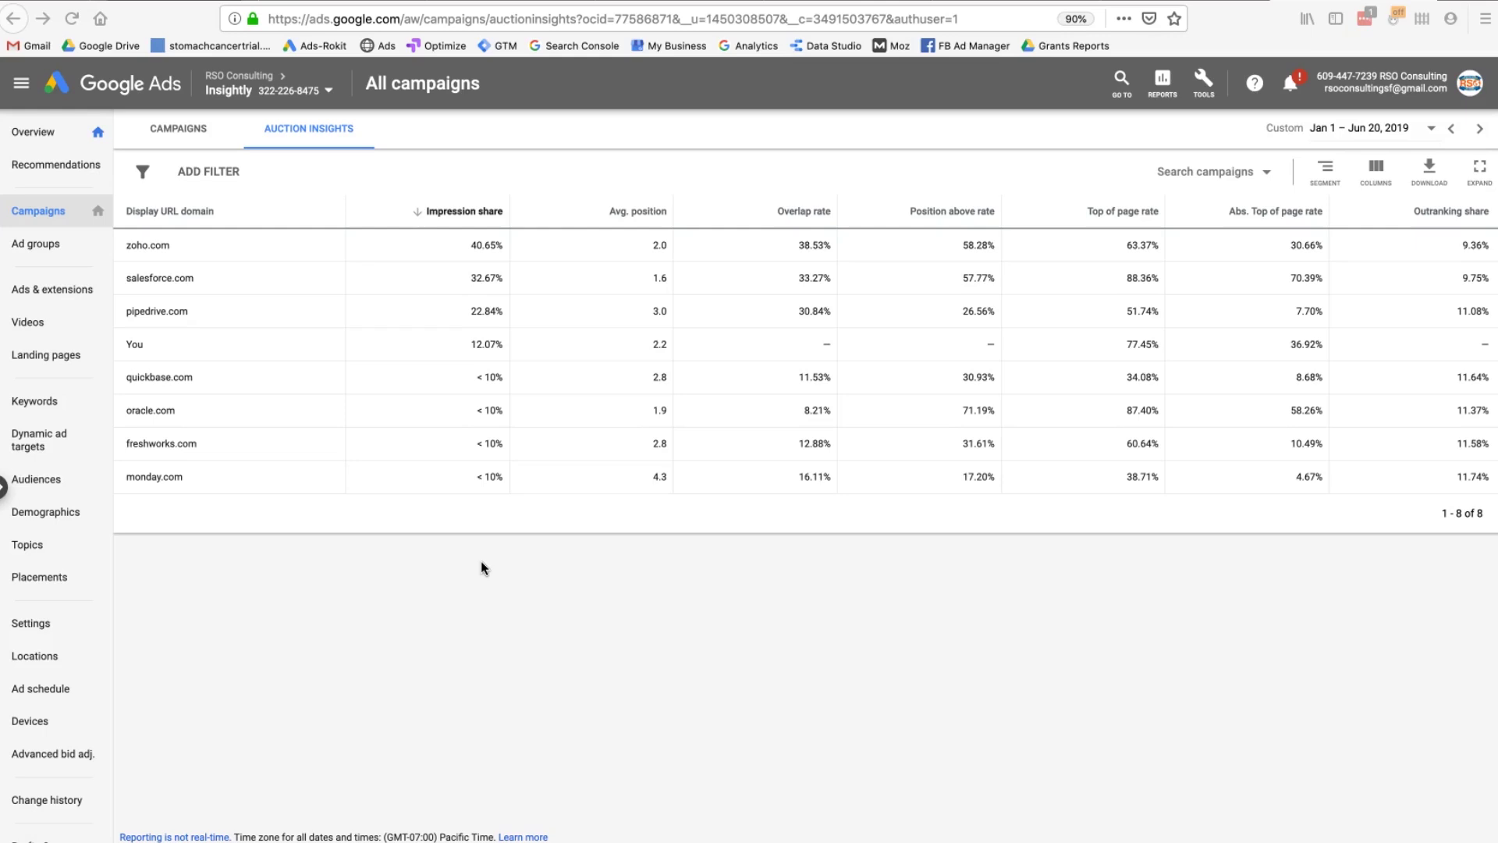
# Step: In Google Ads Auction Insights, compare the account's own impression share, average position and top of page rates with the competing domains
pyautogui.click(311, 127)
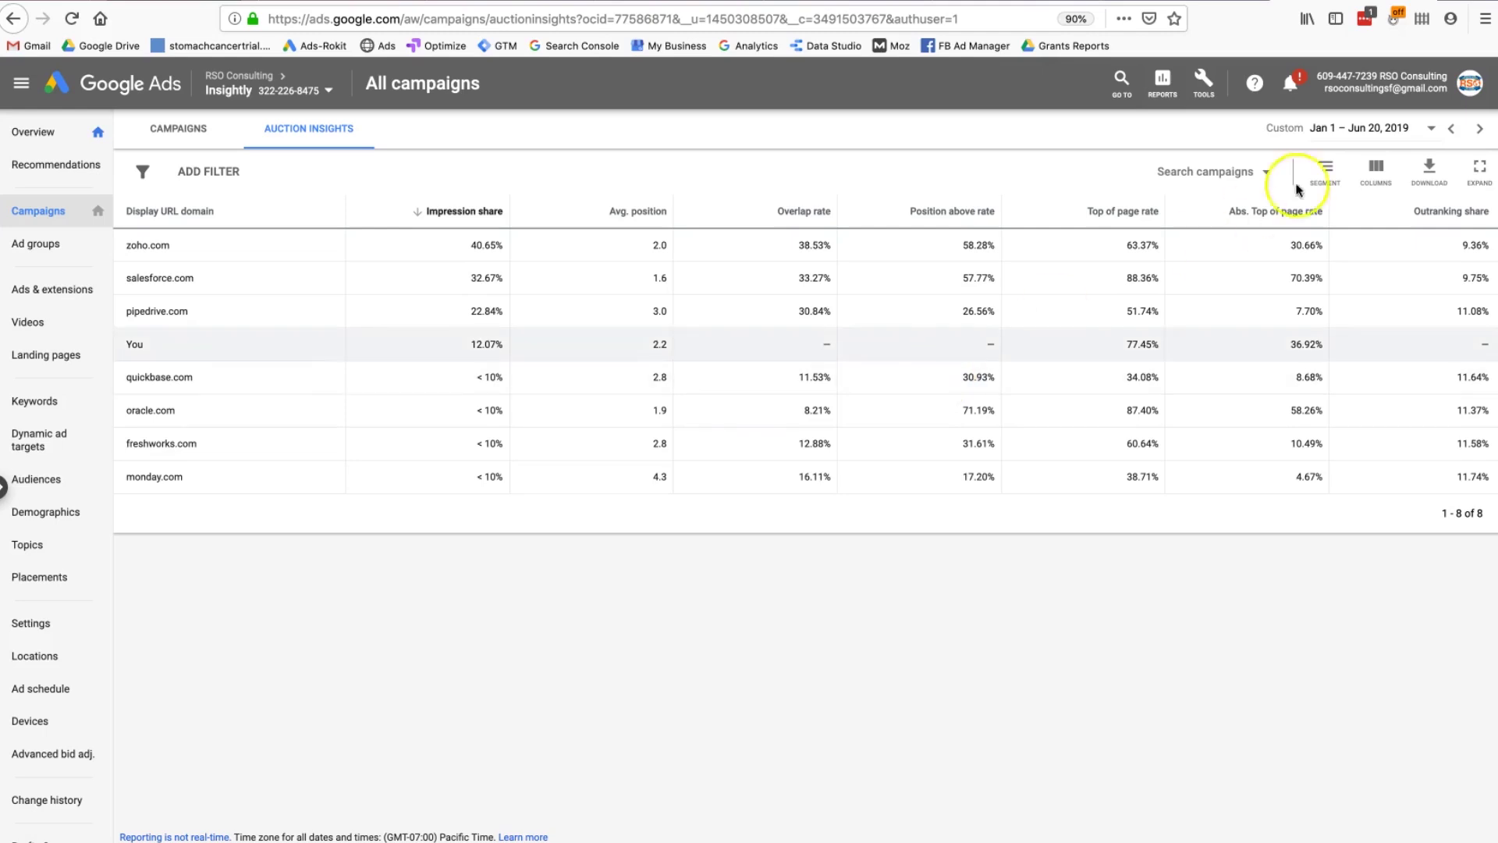
pyautogui.doubleClick(133, 344)
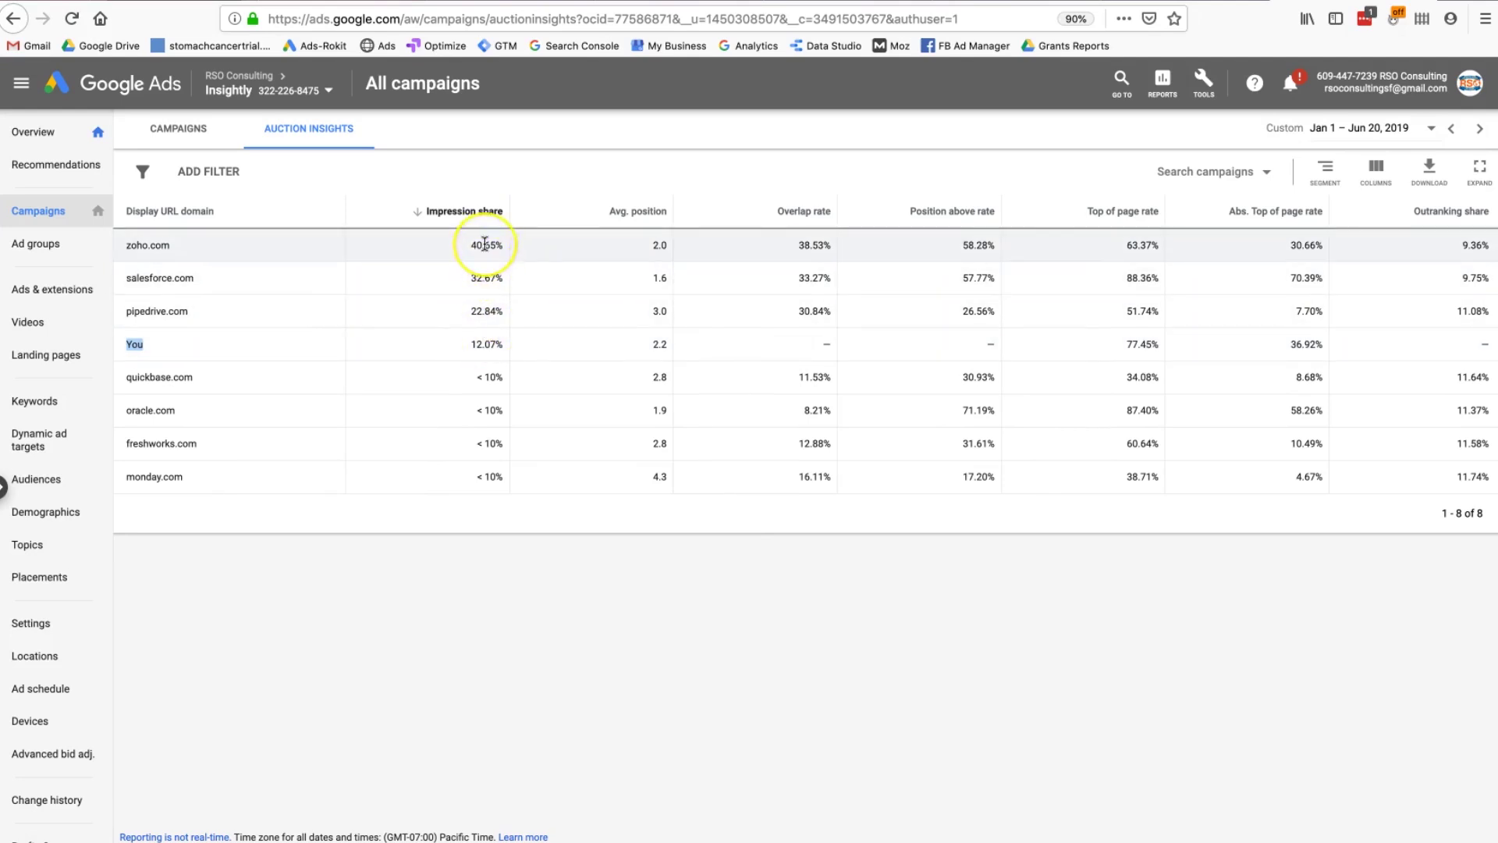
pyautogui.doubleClick(684, 347)
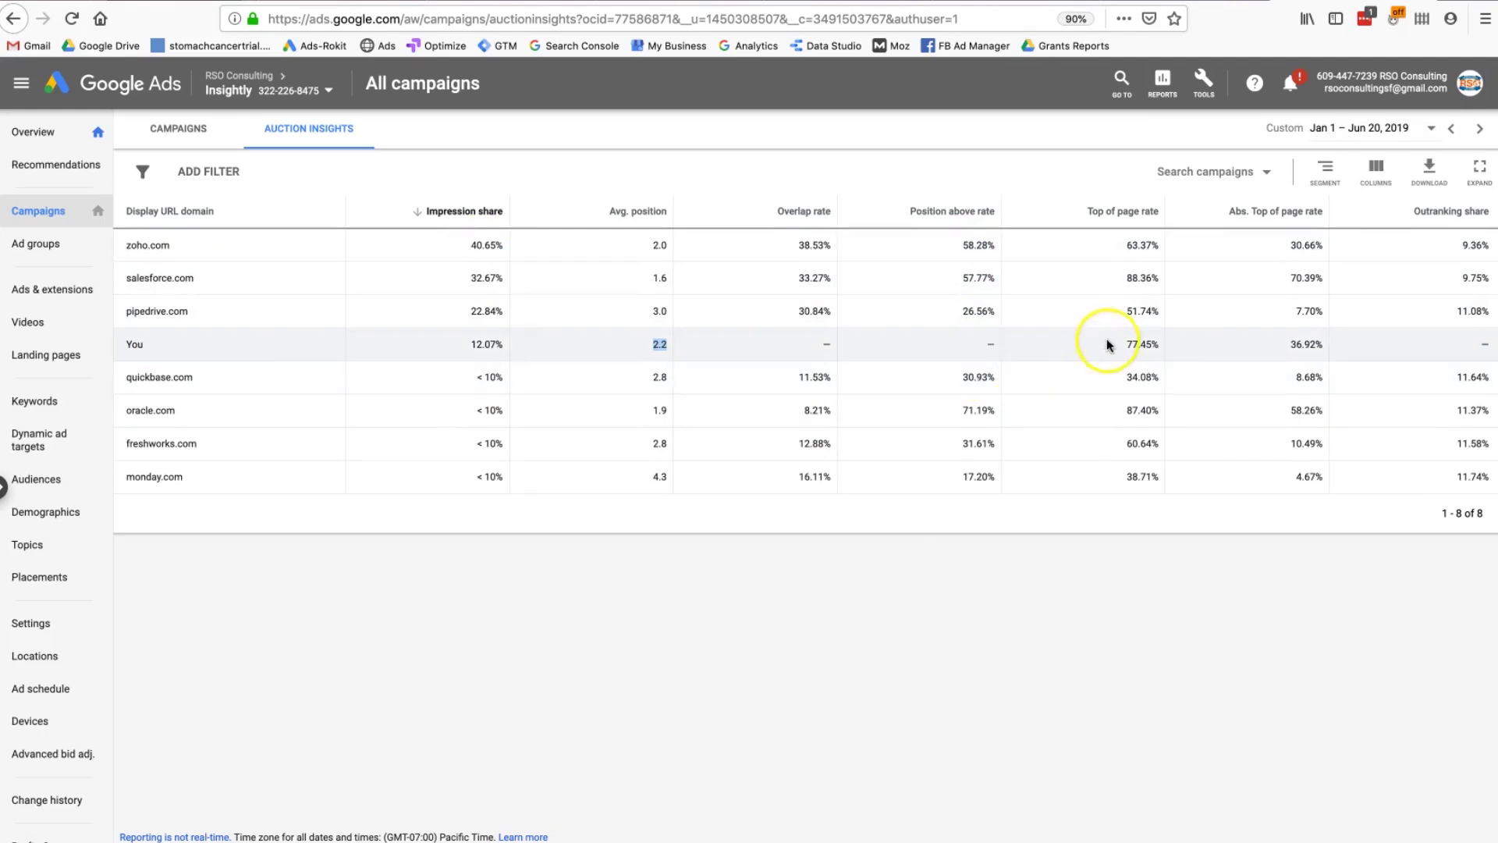
pyautogui.moveTo(1108, 345); pyautogui.dragTo(1161, 344)
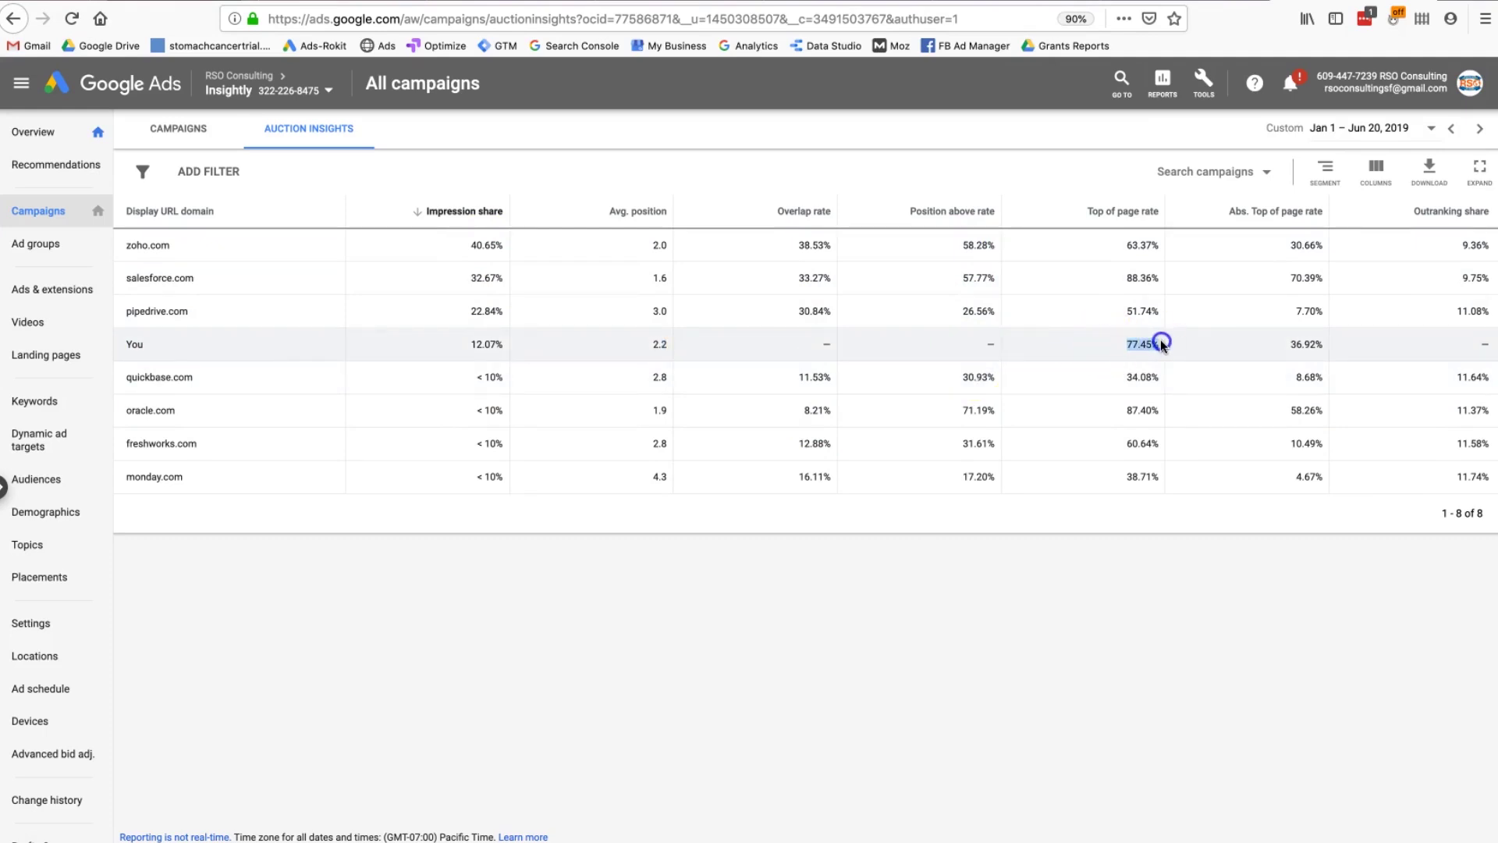
pyautogui.click(1229, 344)
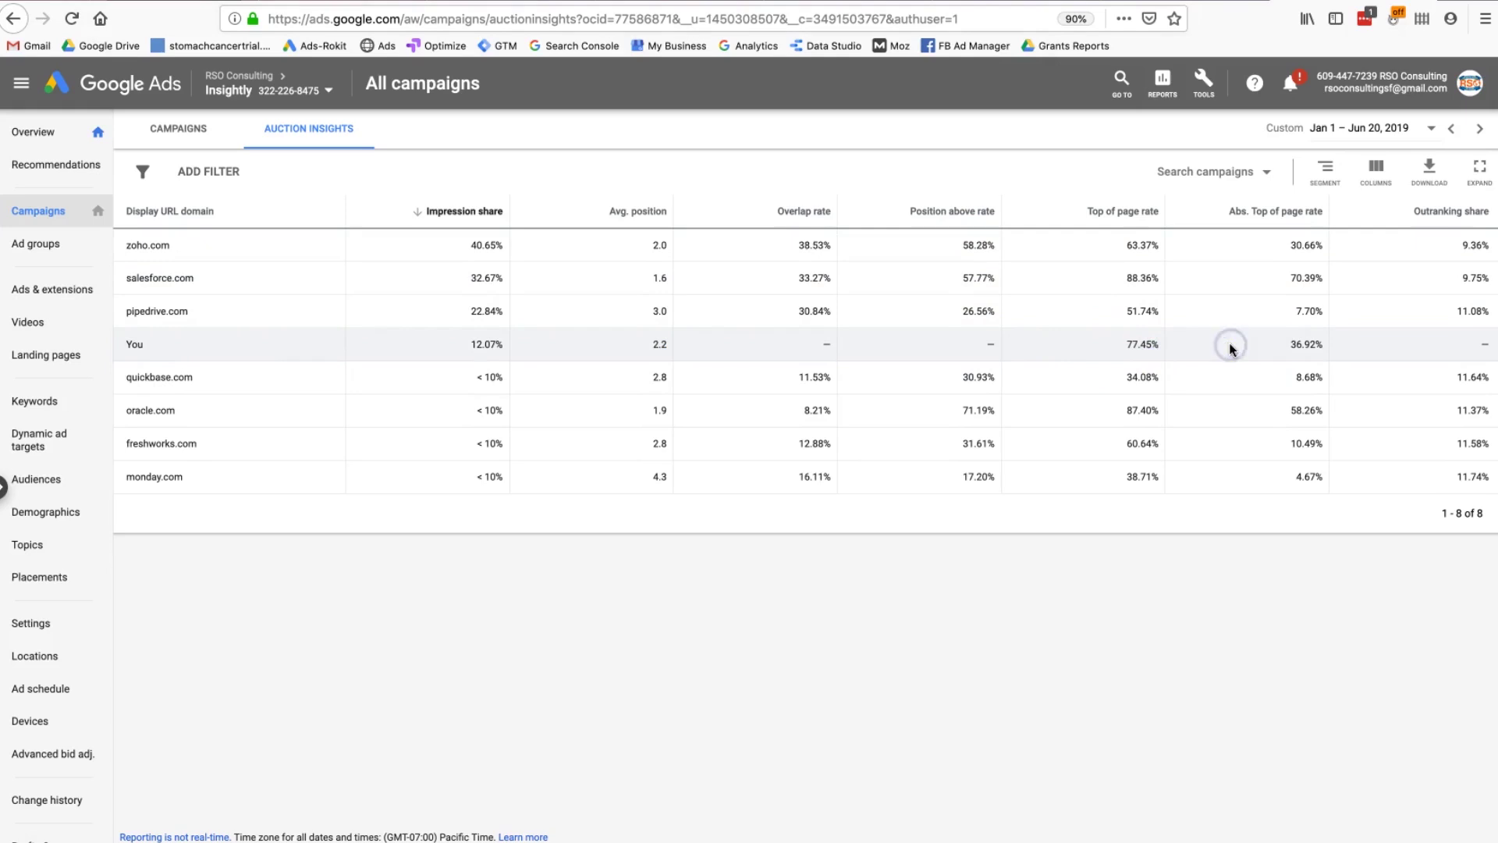
# Step: Compare the outranking share of the account with that of the competing domains in Auction Insights
pyautogui.click(1418, 346)
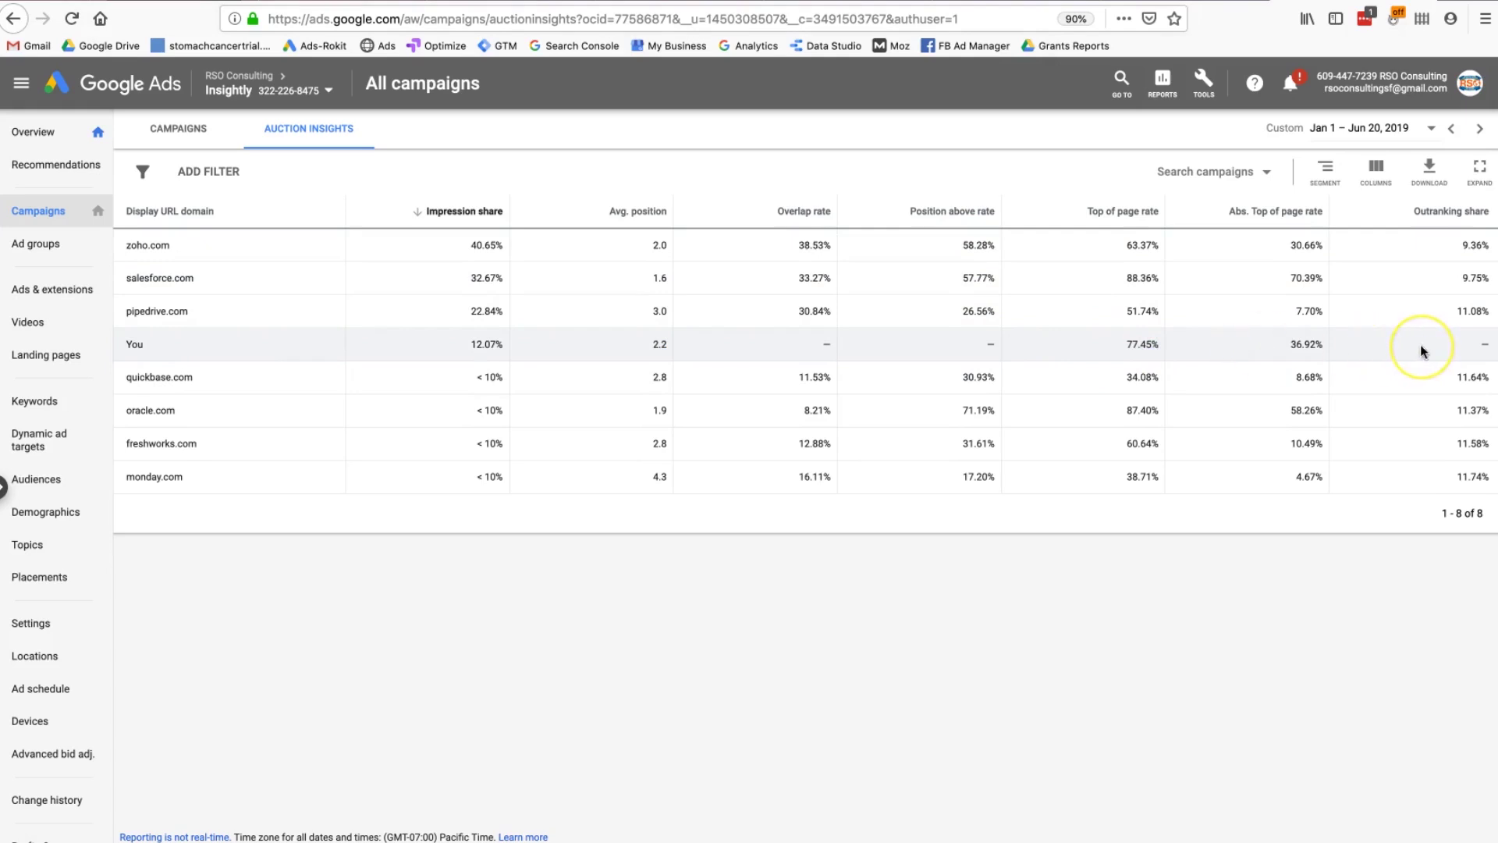
pyautogui.click(1431, 255)
pyautogui.click(1442, 361)
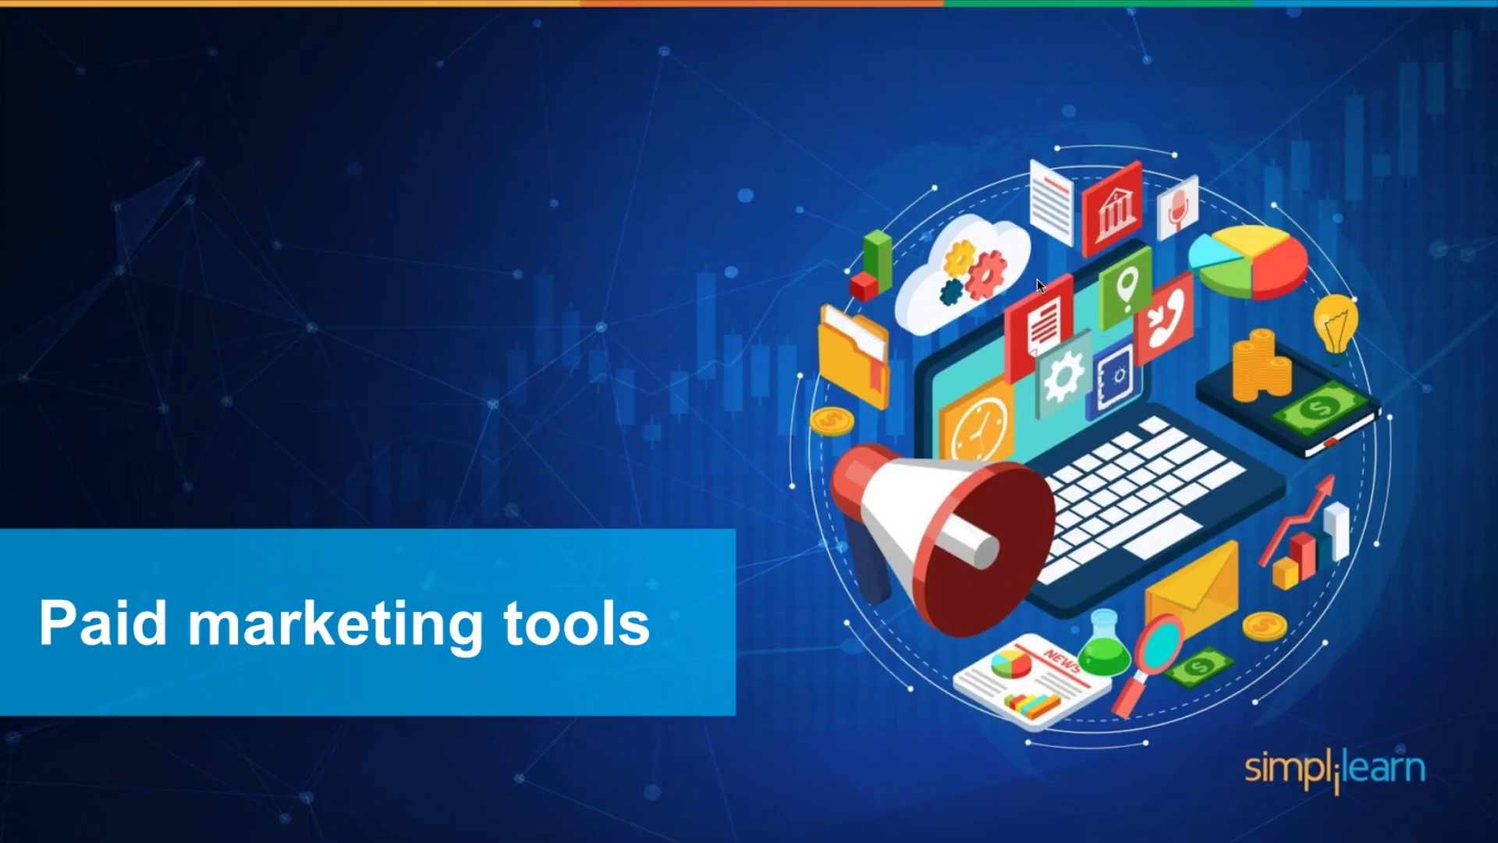
pyautogui.press('Right')
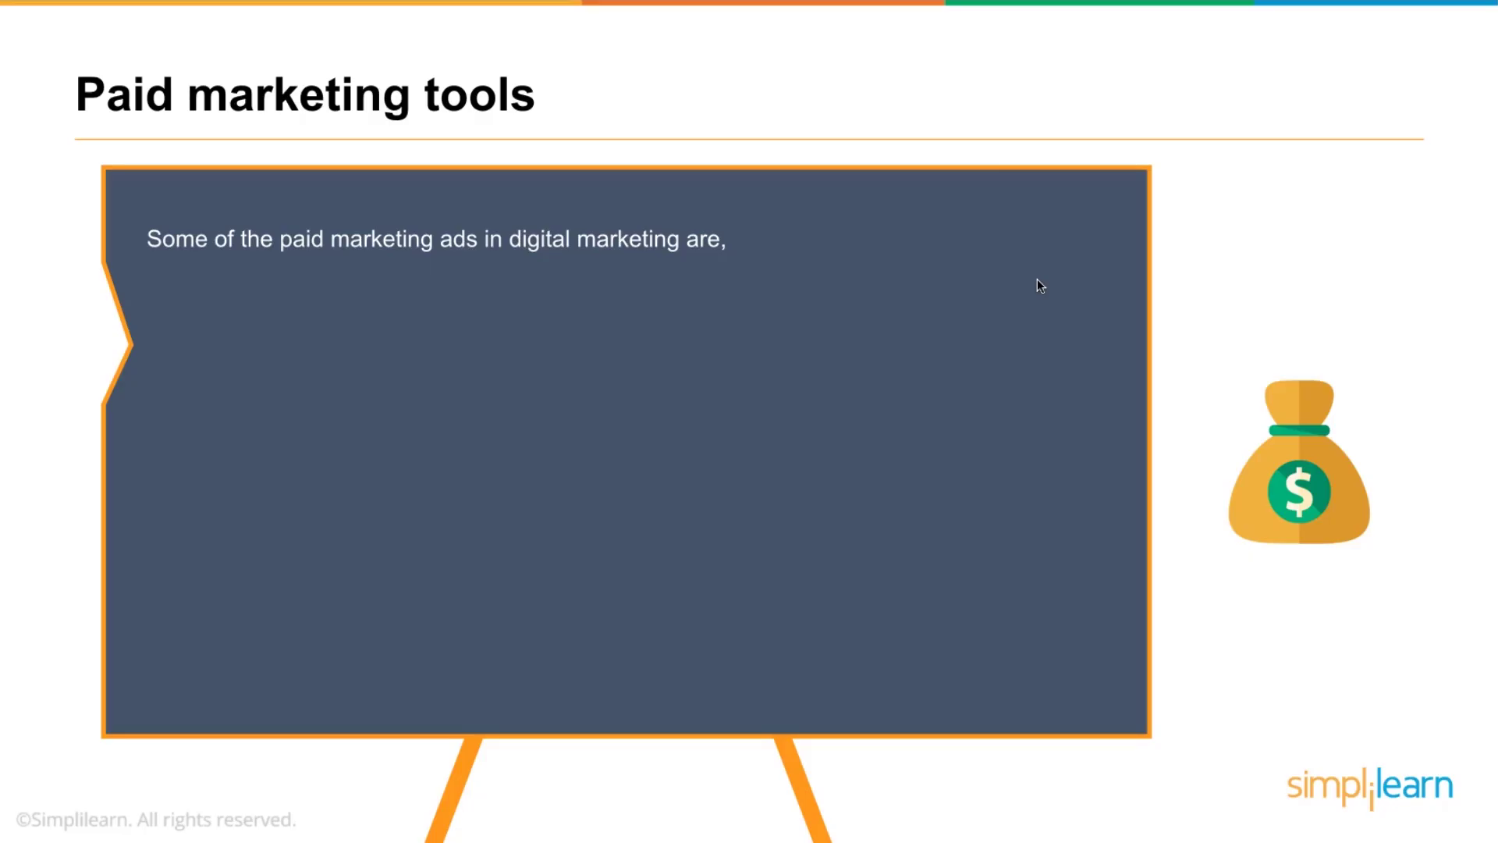
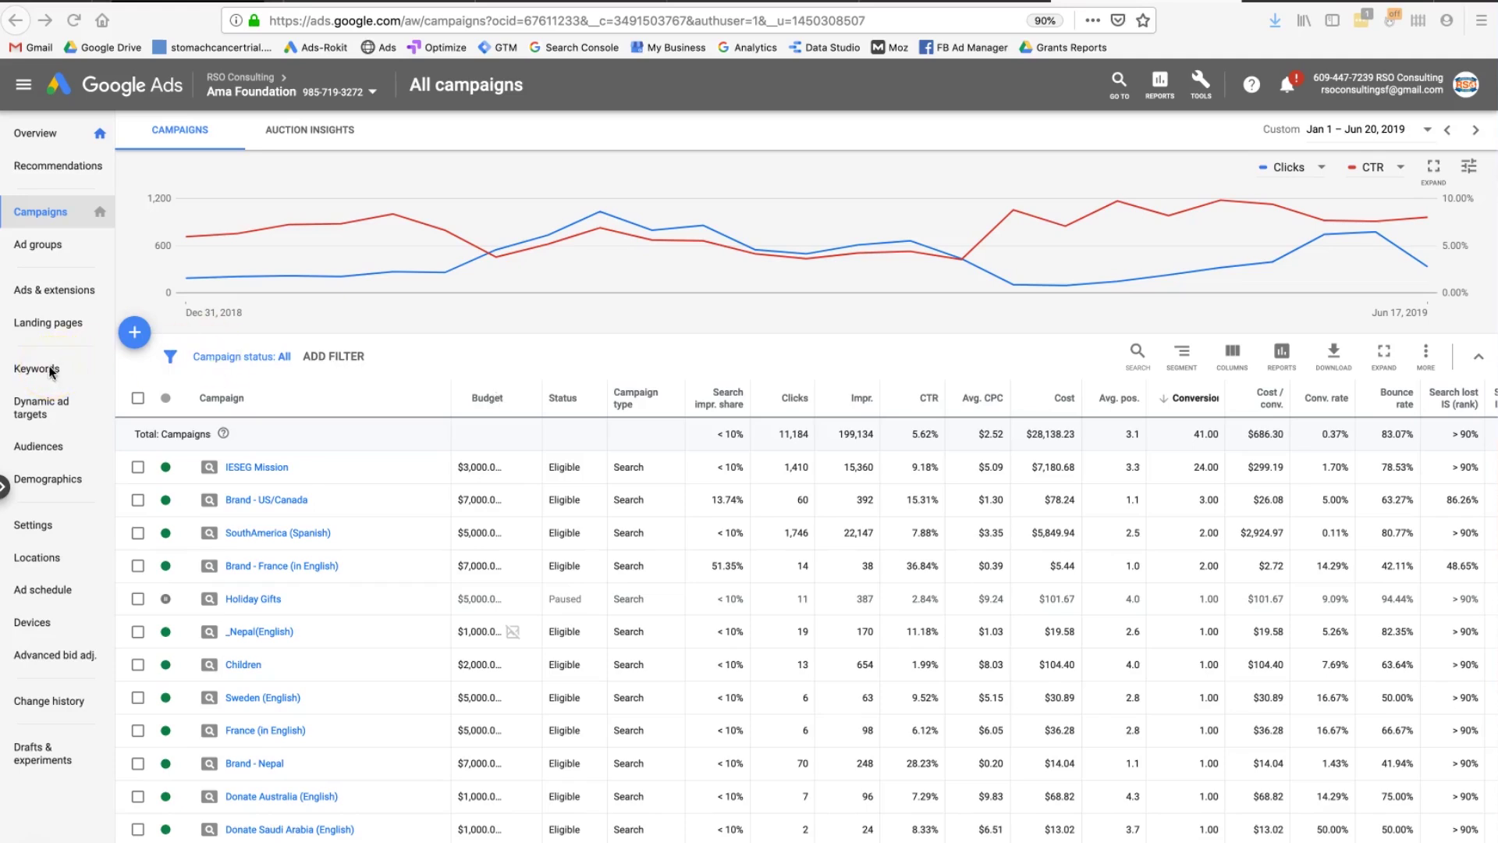
# Step: Open the Ama Foundation account's ads list and review its text ads with their campaigns, ad groups and performance metrics
pyautogui.click(47, 292)
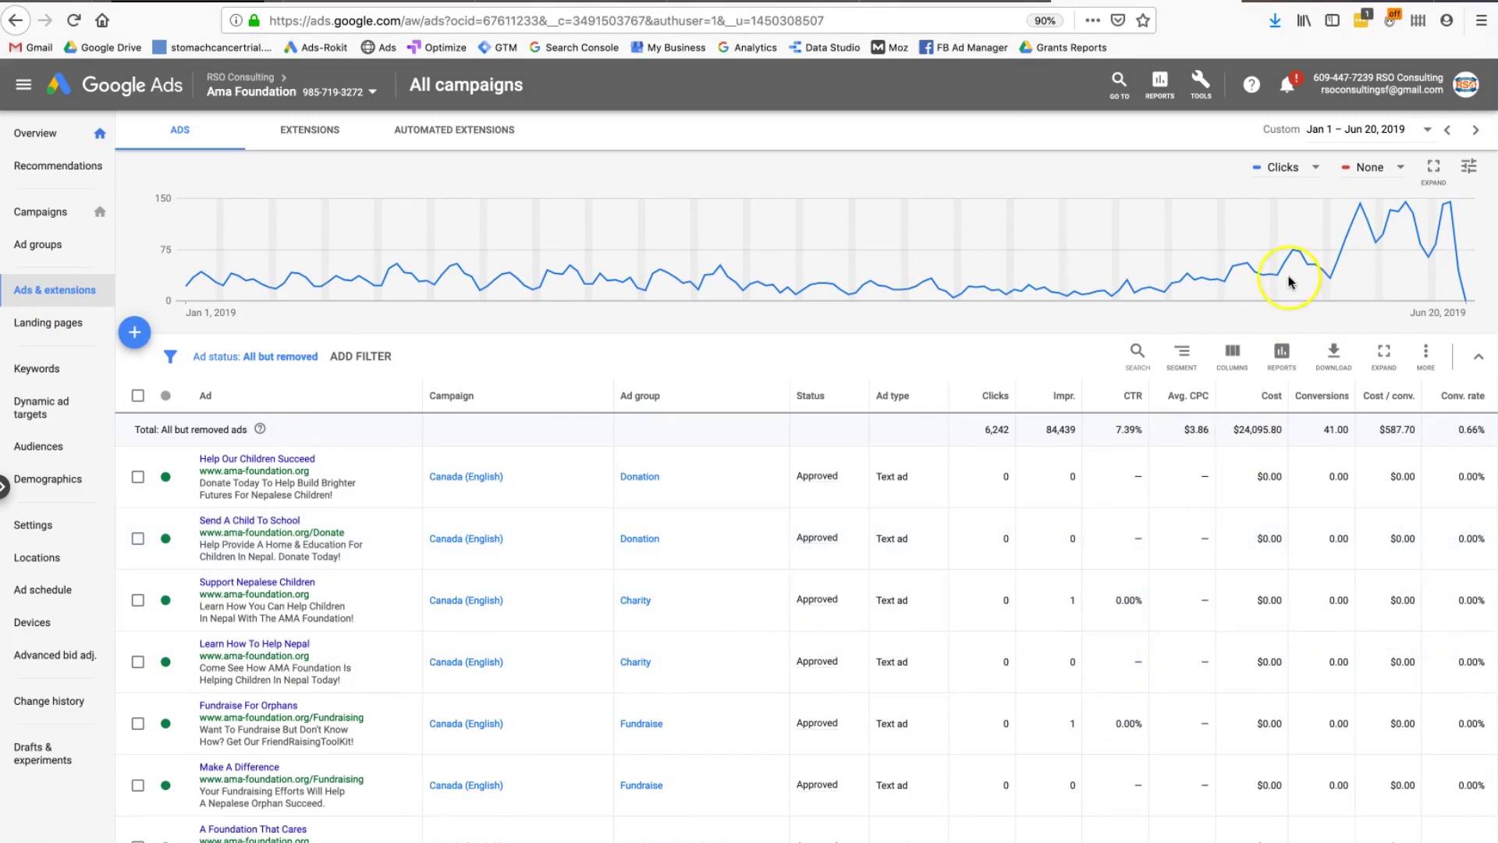
pyautogui.scroll(-2, 1202, 653)
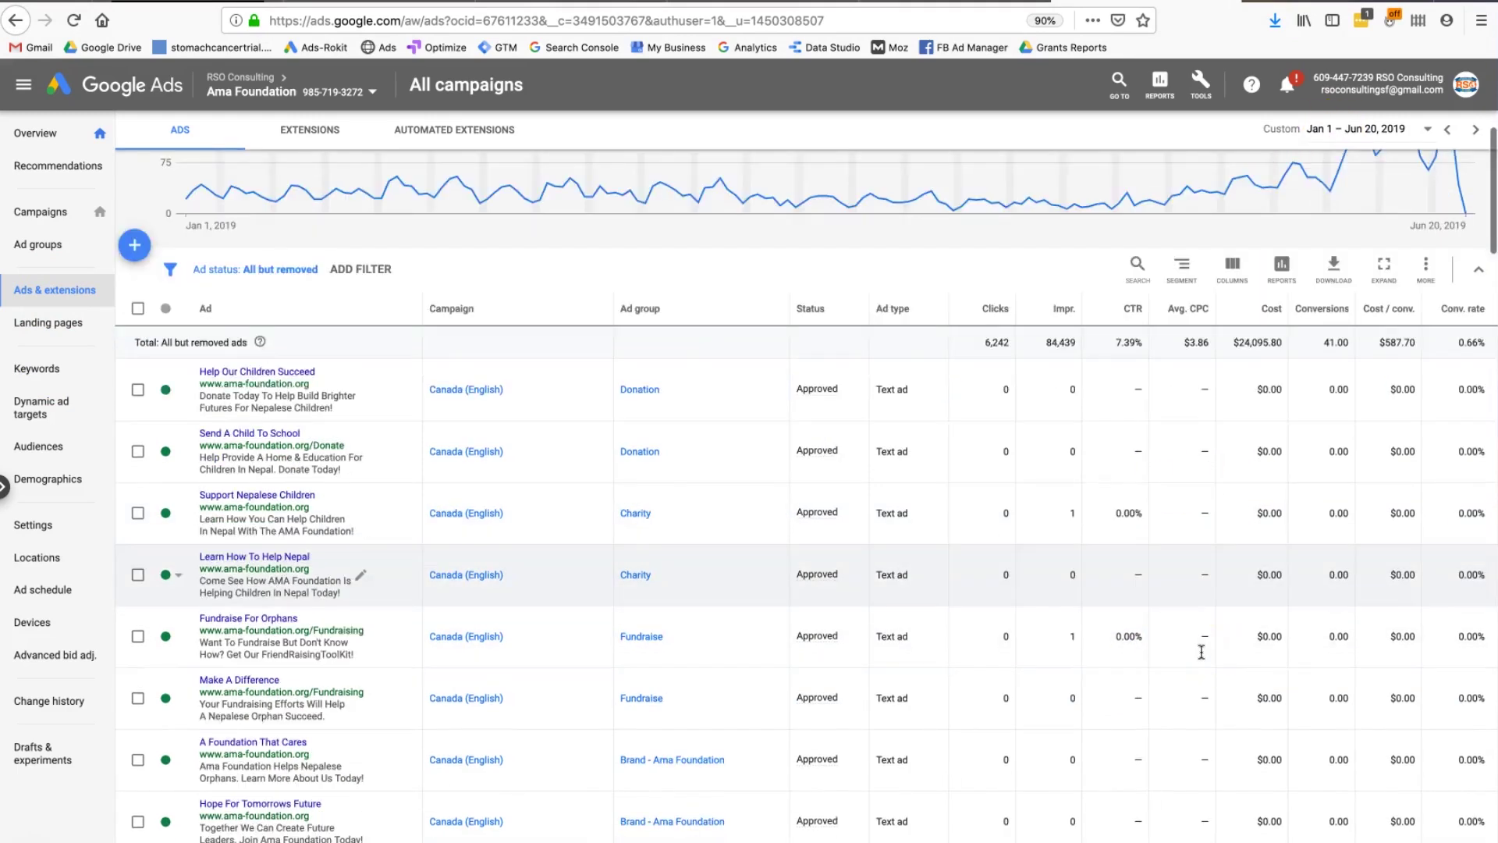
pyautogui.scroll(-5, 1202, 653)
pyautogui.scroll(7, 1202, 653)
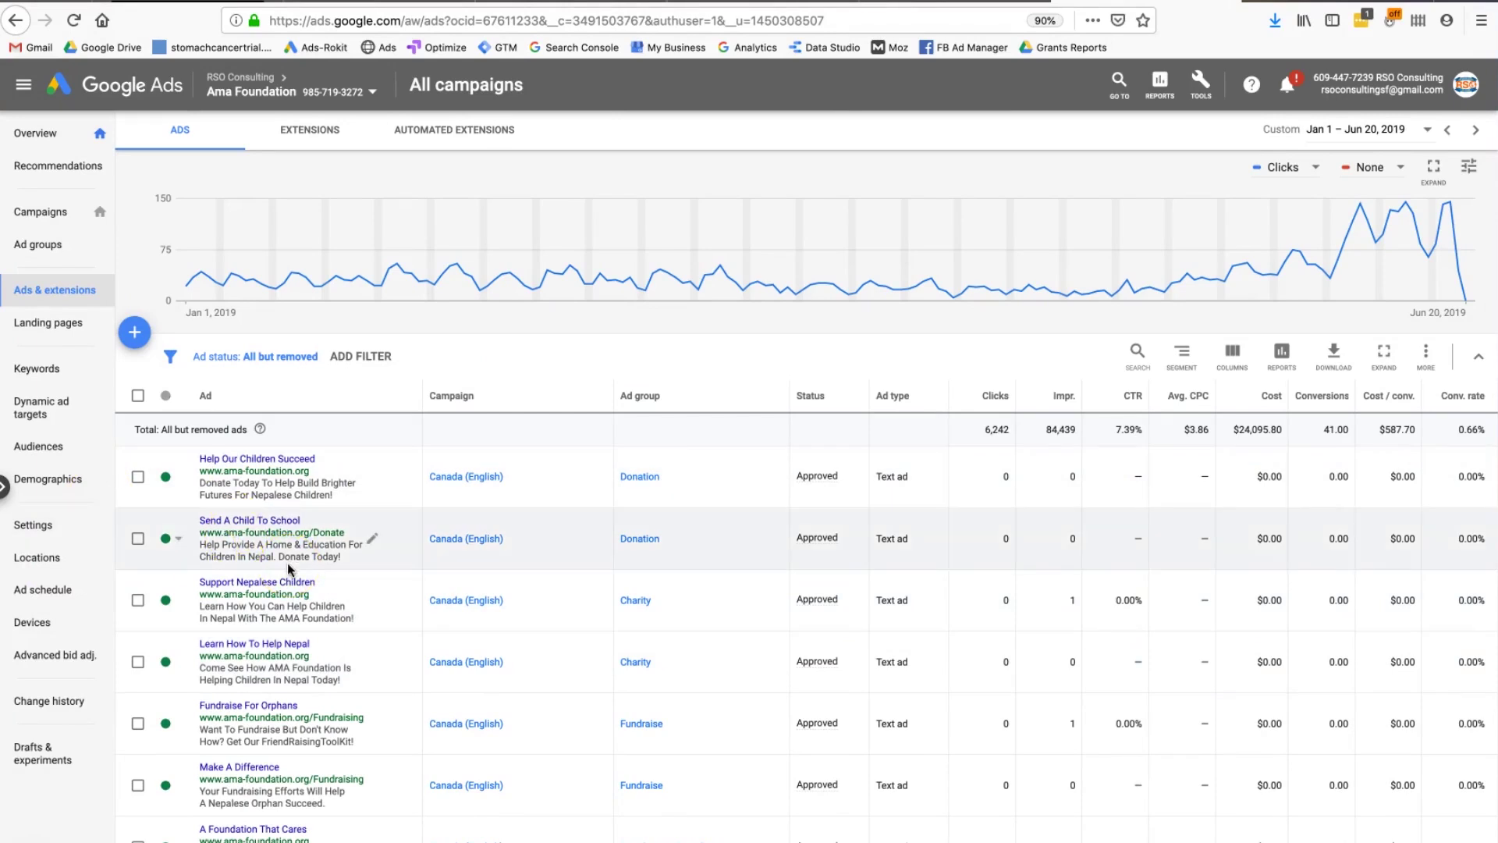
# Step: Open the search keywords, sort them by clicks and review their cost, average position, conversion rate and Quality Score data
pyautogui.click(36, 369)
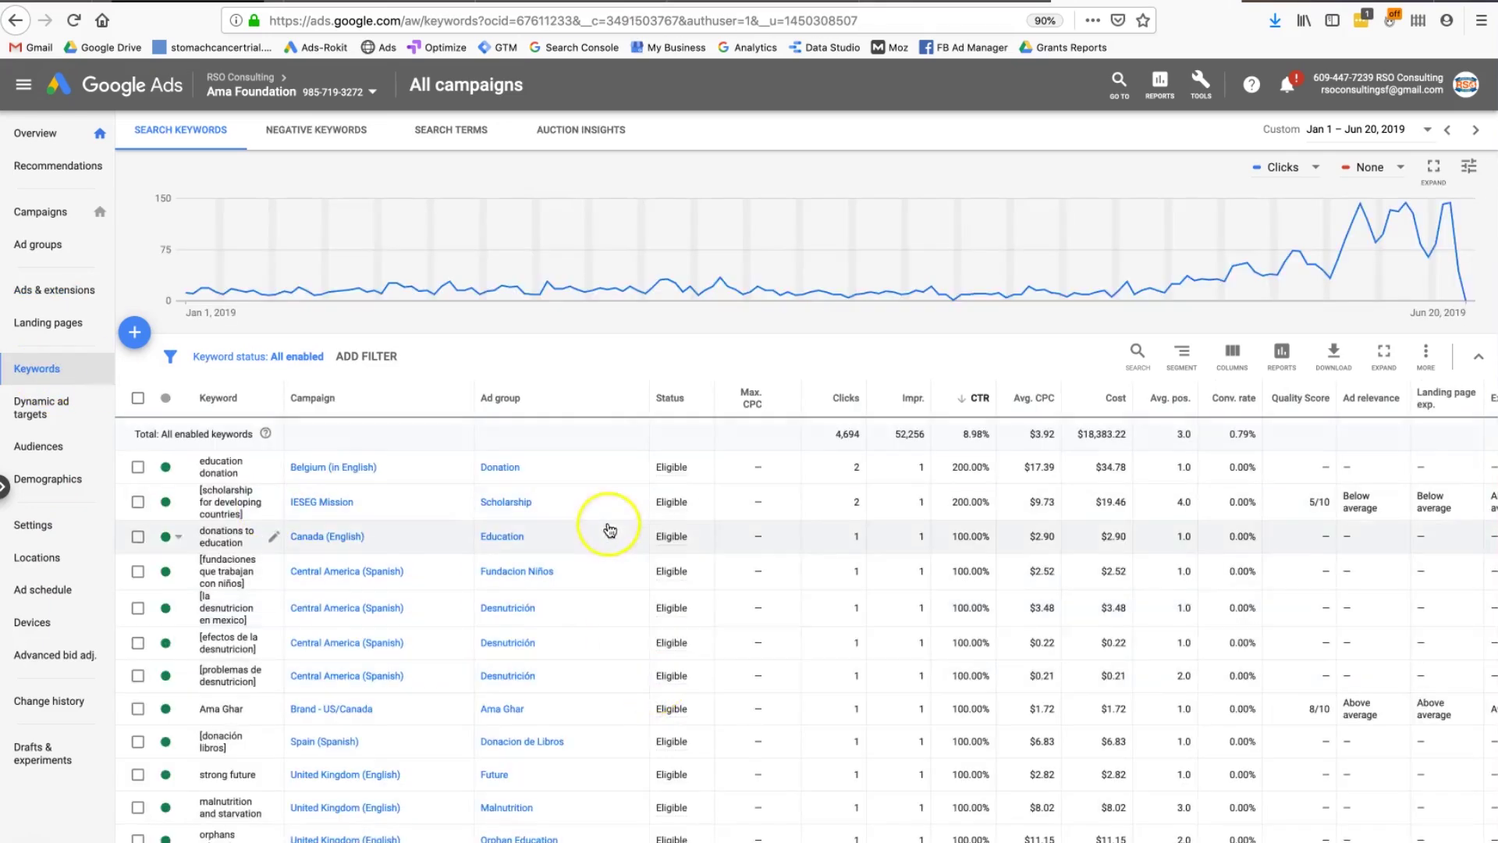
pyautogui.click(854, 402)
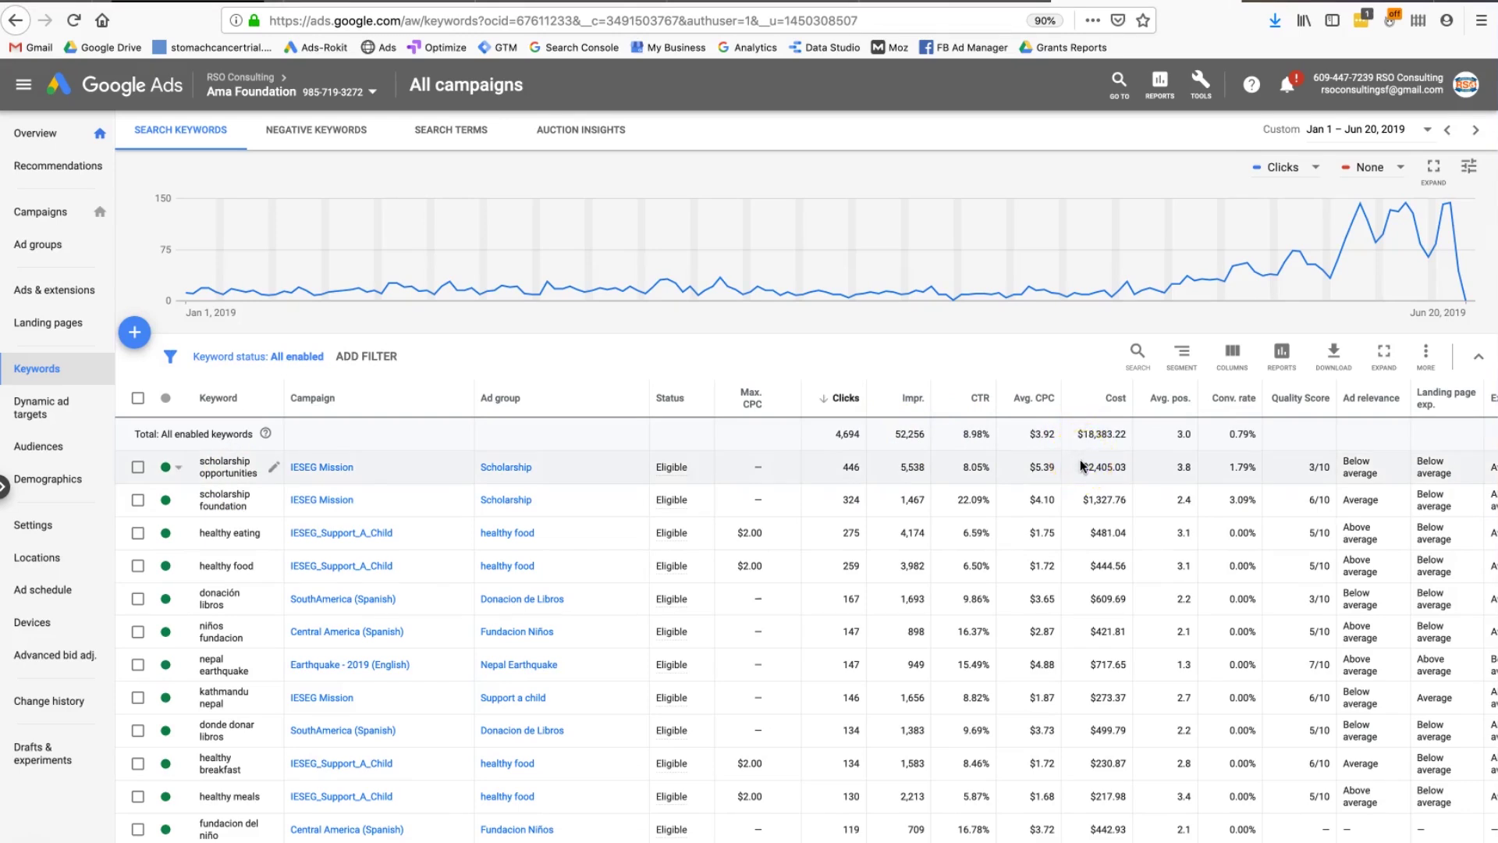
pyautogui.hscroll(5, 1081, 466)
pyautogui.scroll(-1, 1097, 469)
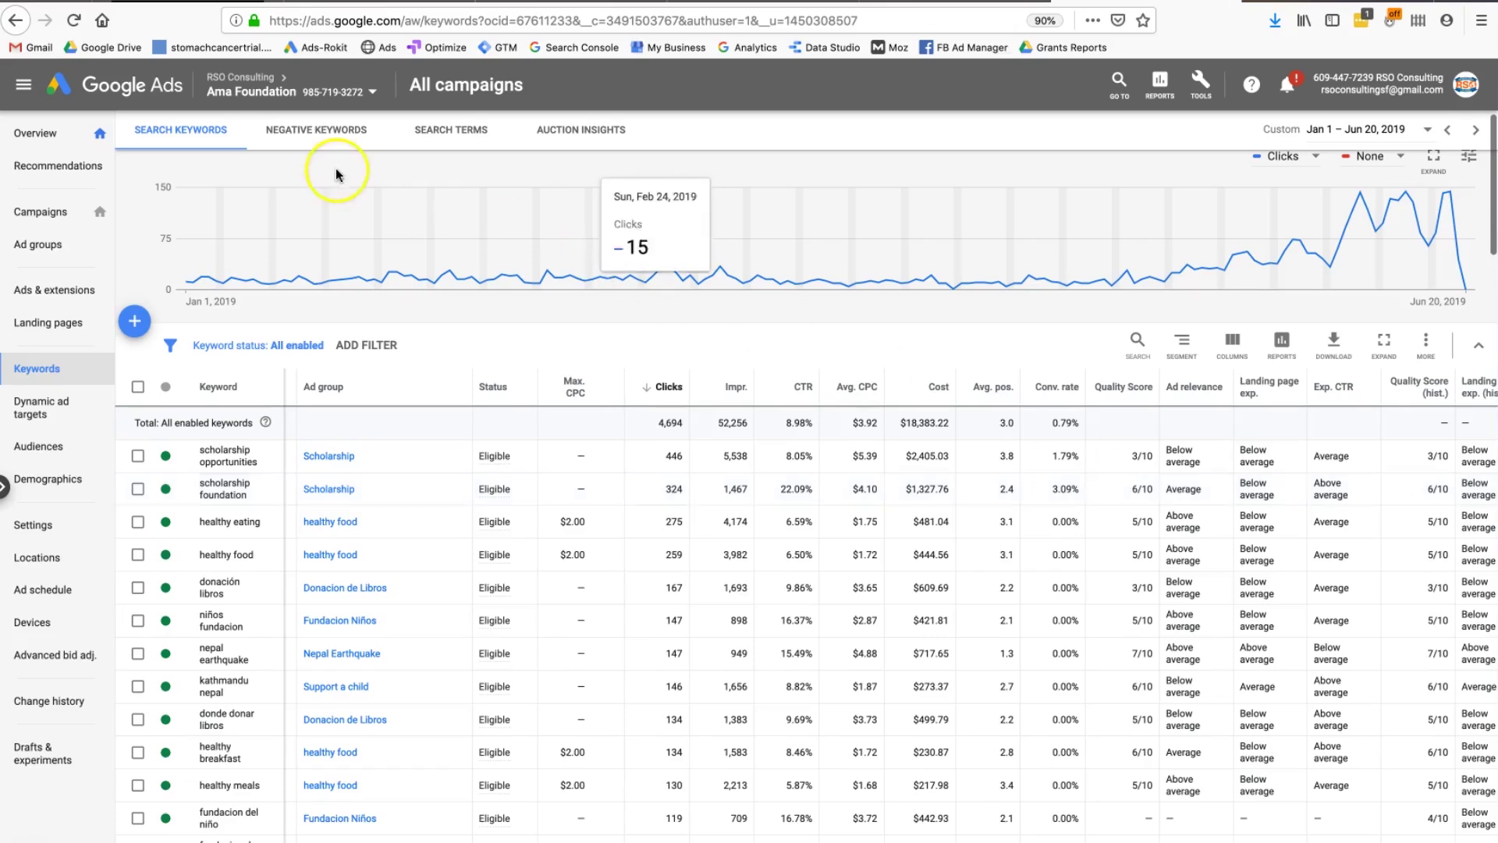
# Step: Review the account's negative keywords and the search terms report with its match types, campaigns and costs
pyautogui.click(332, 142)
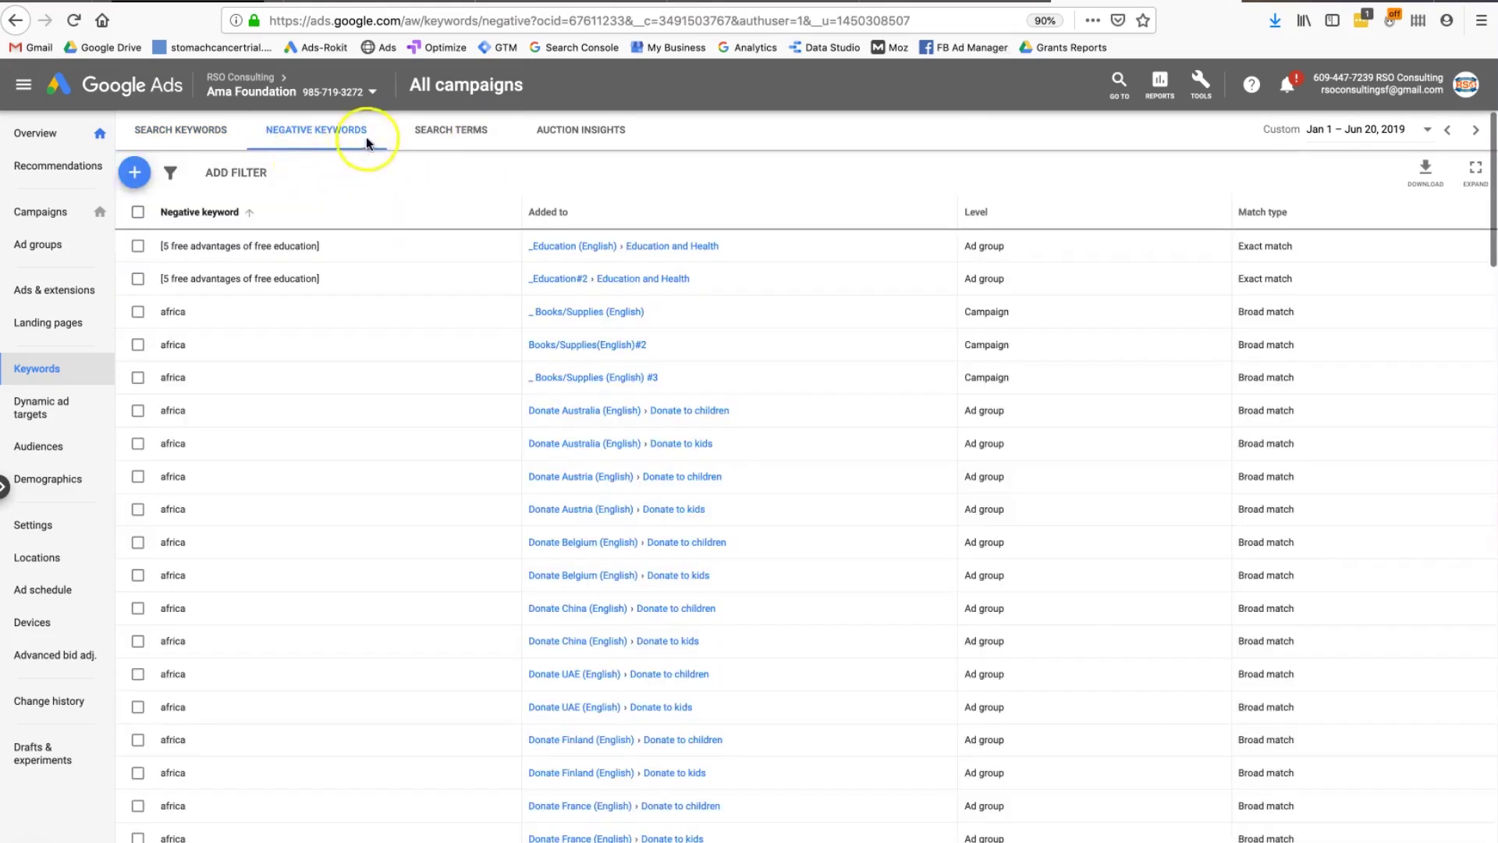
pyautogui.click(443, 135)
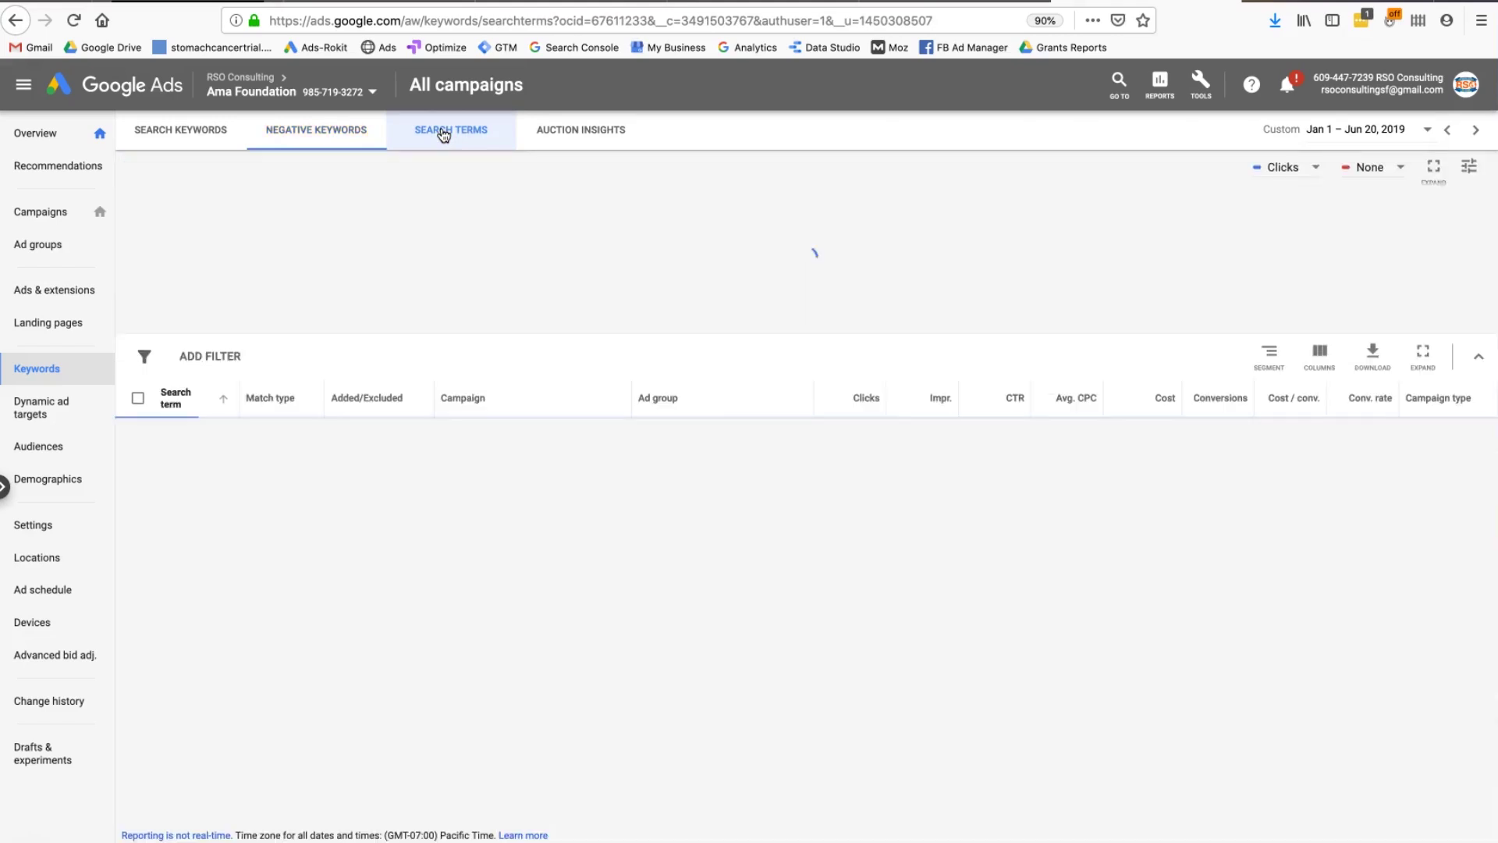
pyautogui.click(438, 153)
pyautogui.click(487, 593)
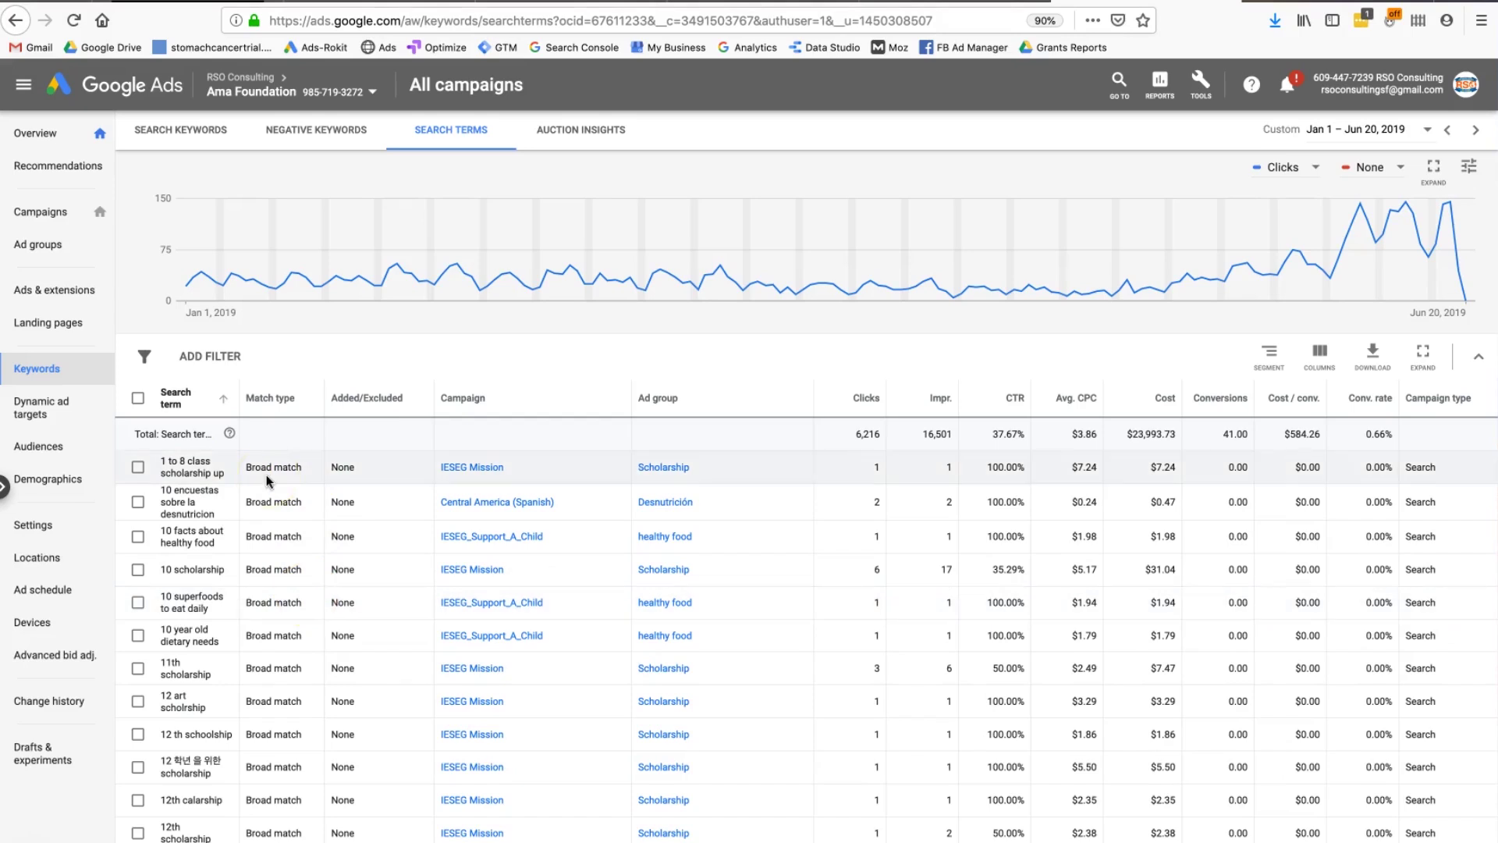
pyautogui.scroll(-10, 194, 499)
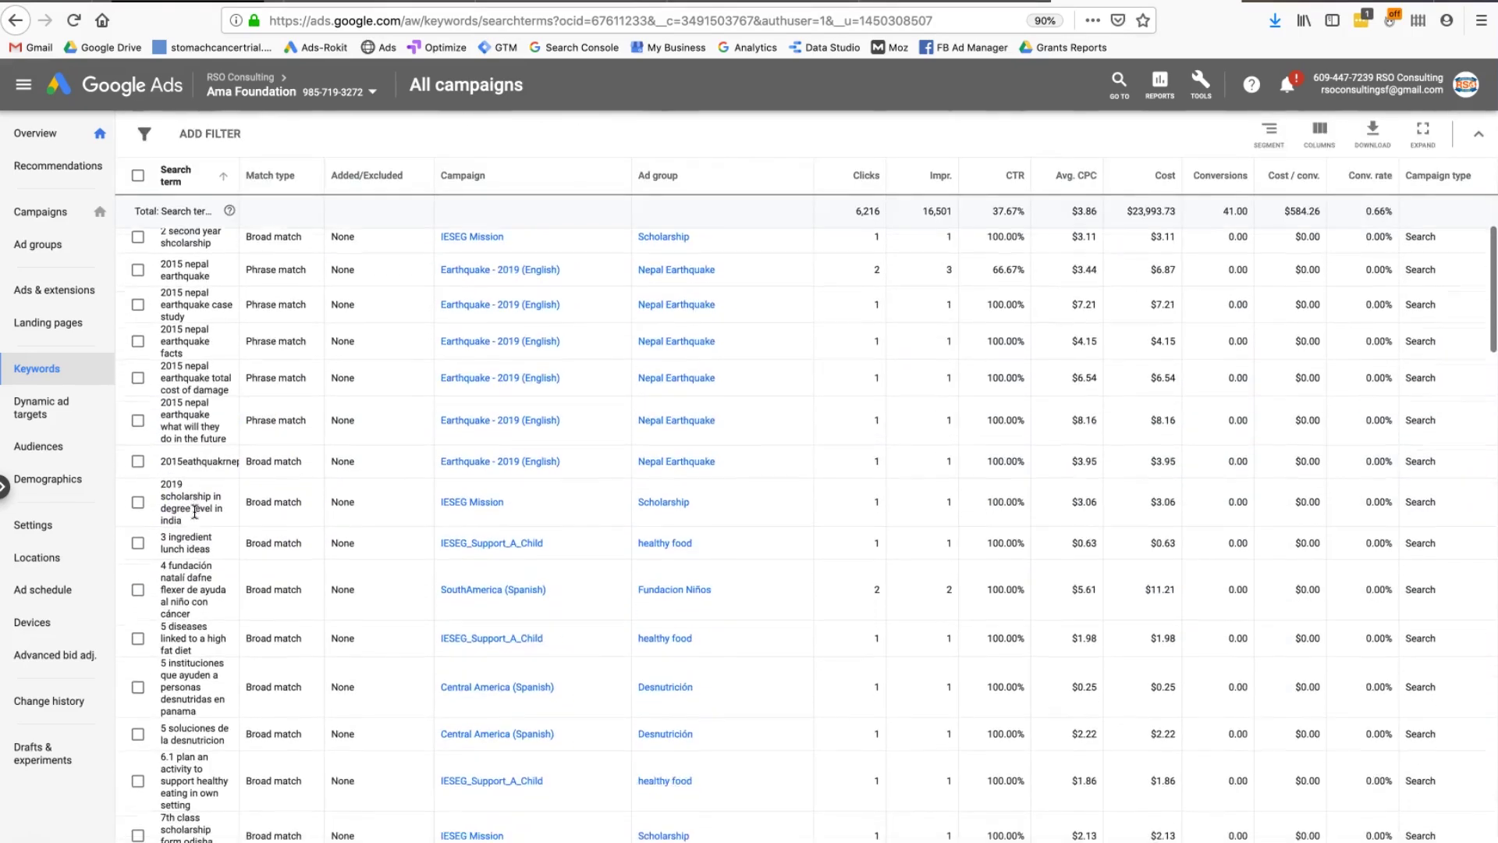
pyautogui.scroll(-3, 194, 511)
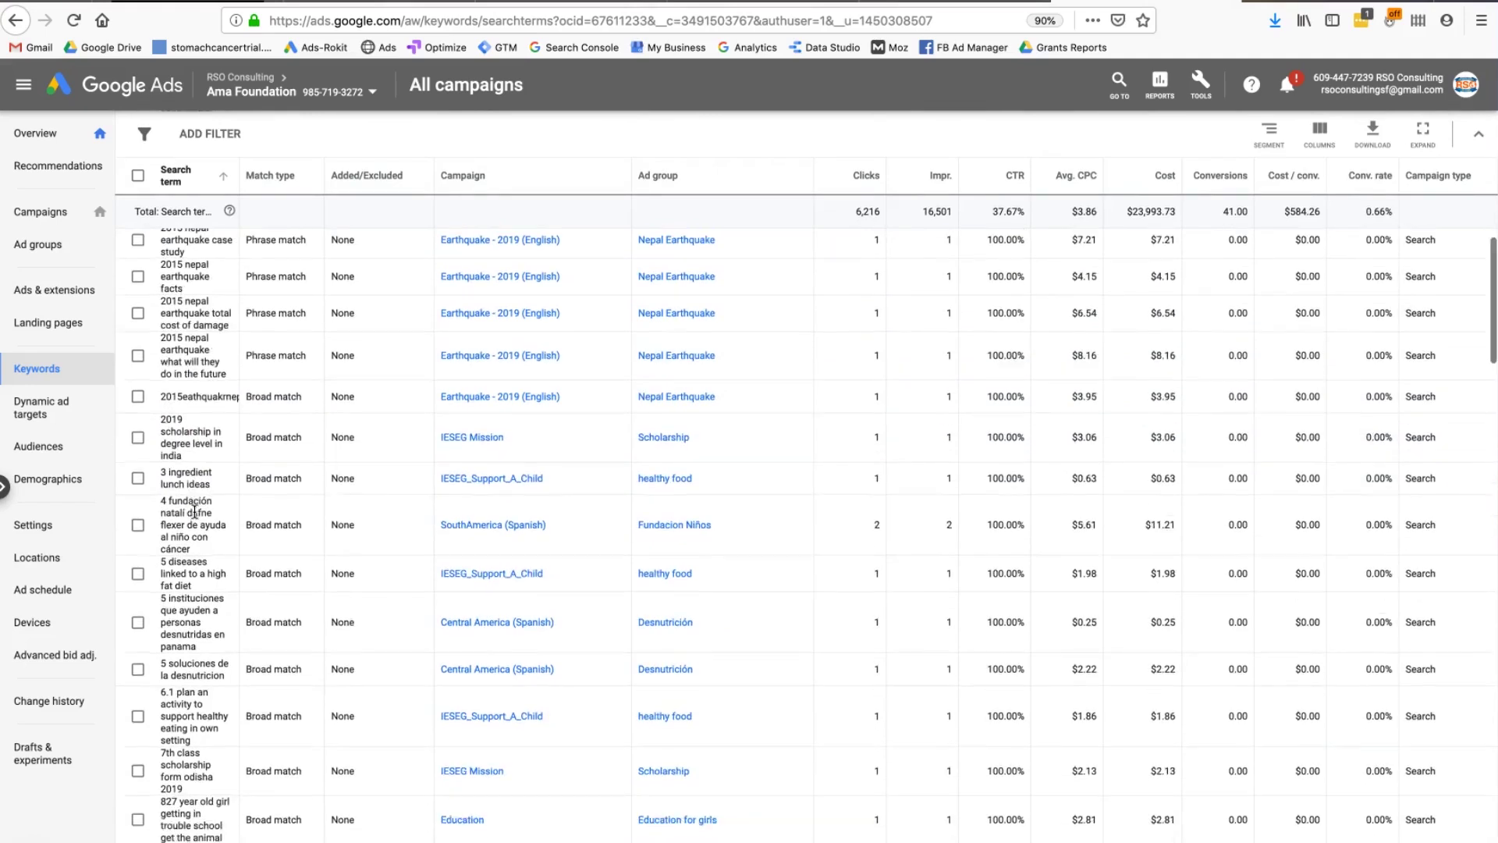
pyautogui.scroll(12, 194, 511)
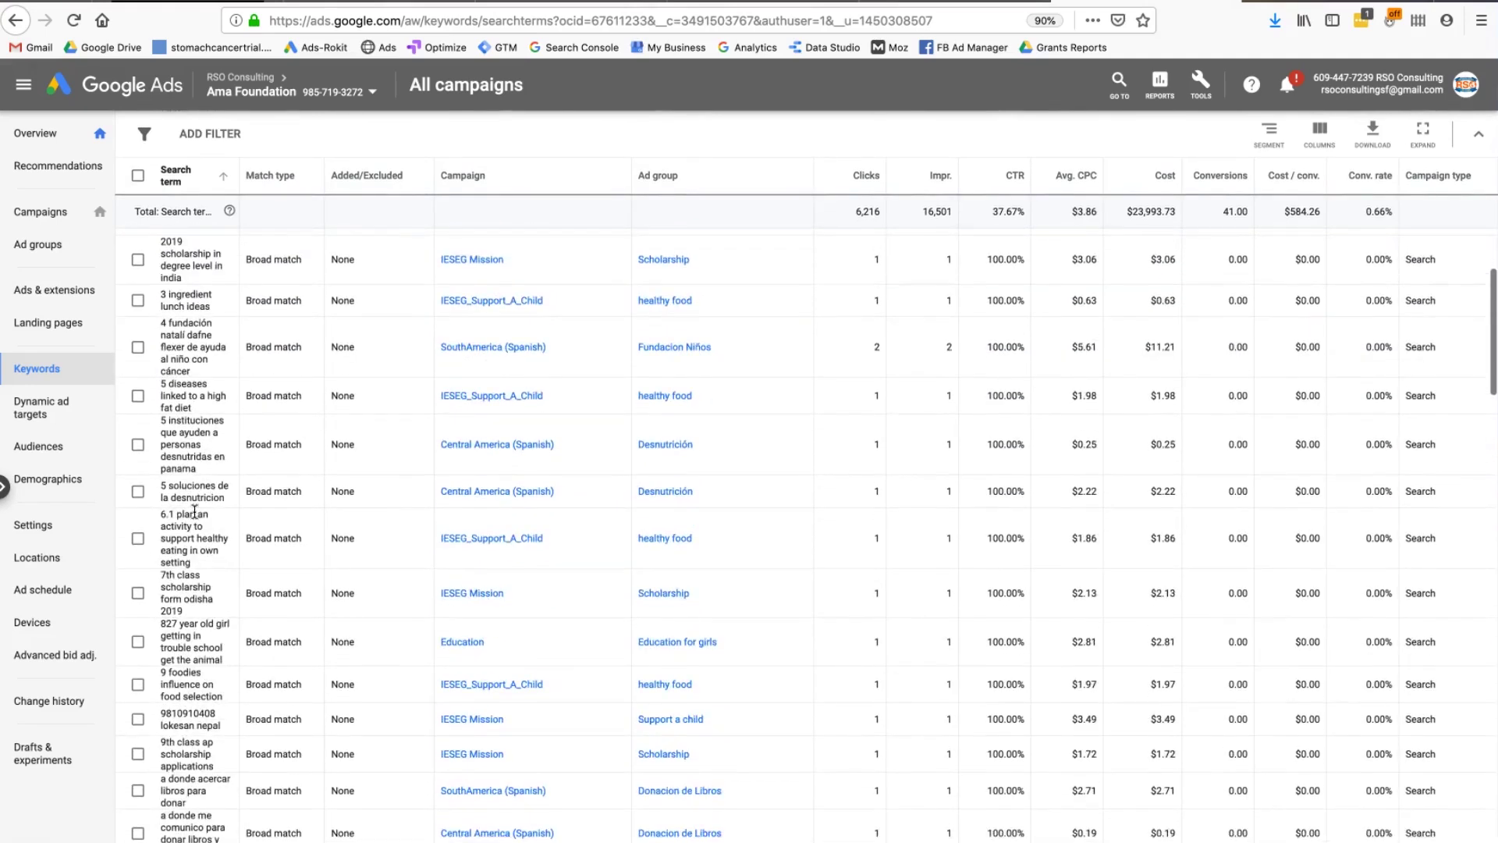
# Step: Select the search term "1 to 8 class scholarship up" and all listed terms to check the keyword options, and clear the selection
pyautogui.click(137, 344)
pyautogui.click(345, 243)
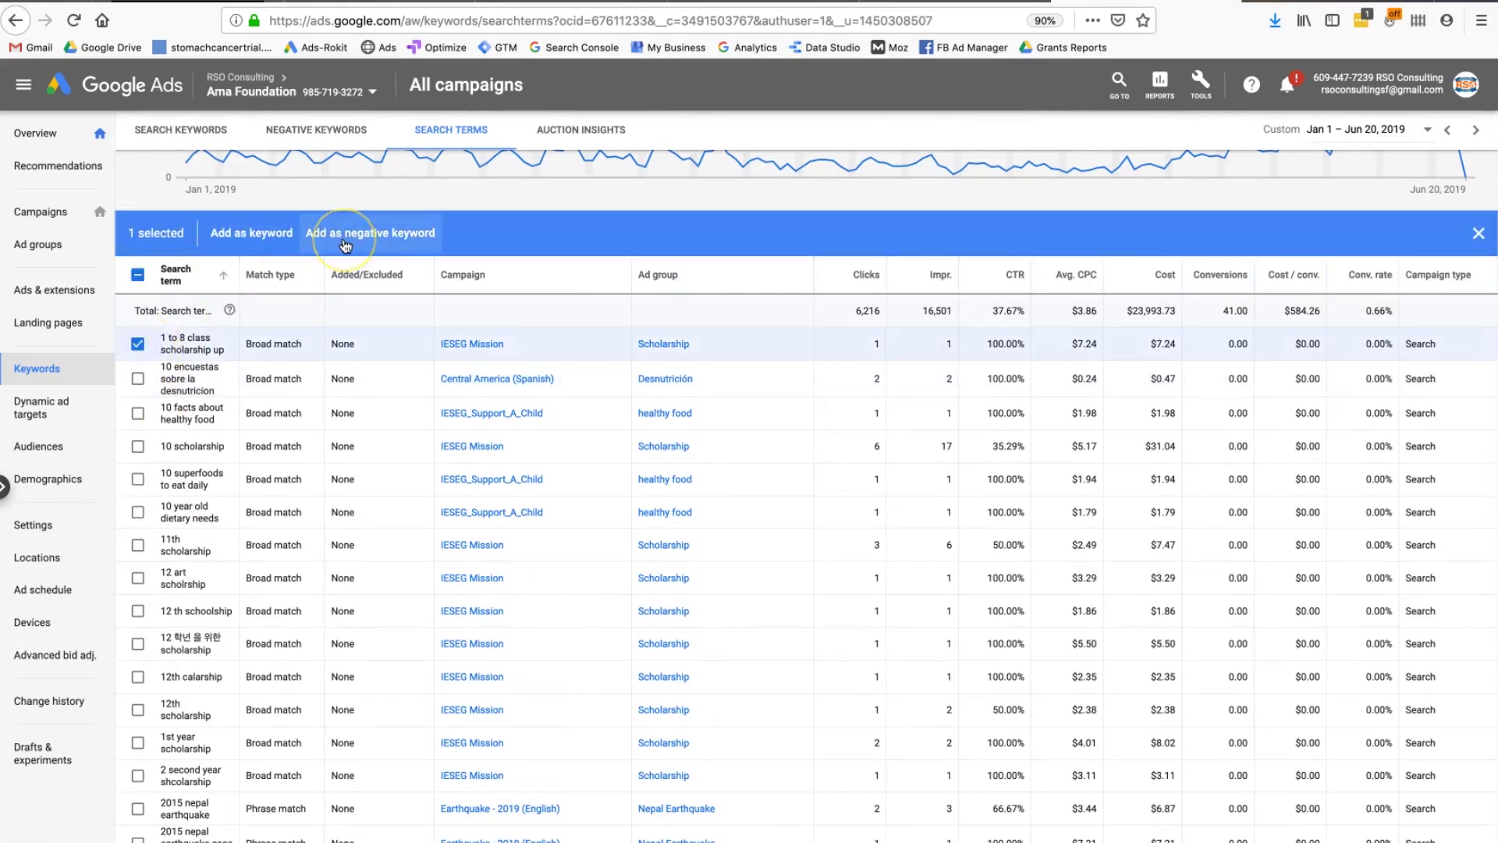
pyautogui.scroll(2, 502, 295)
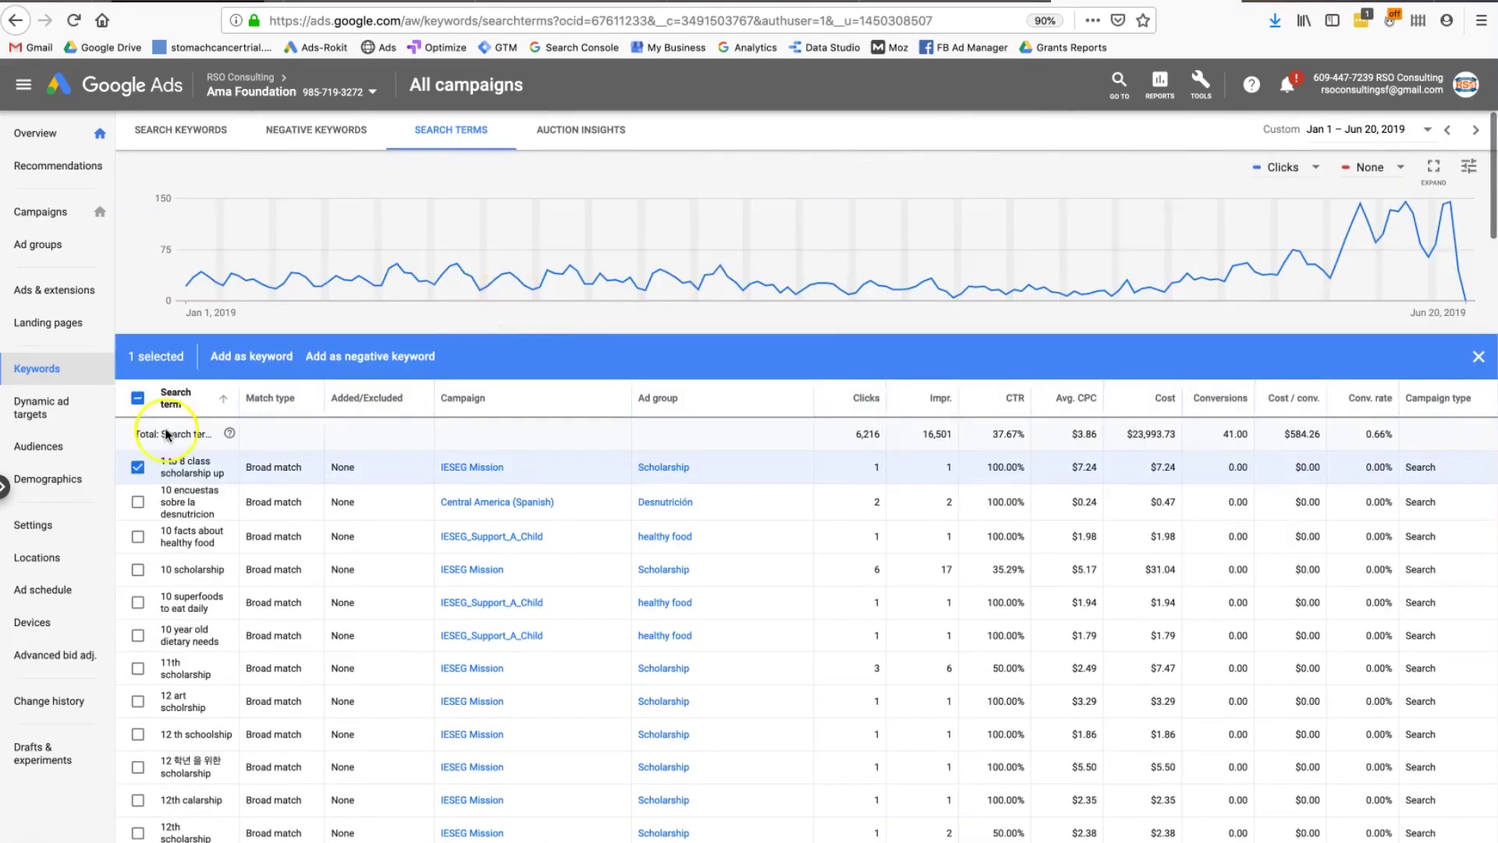
pyautogui.click(138, 401)
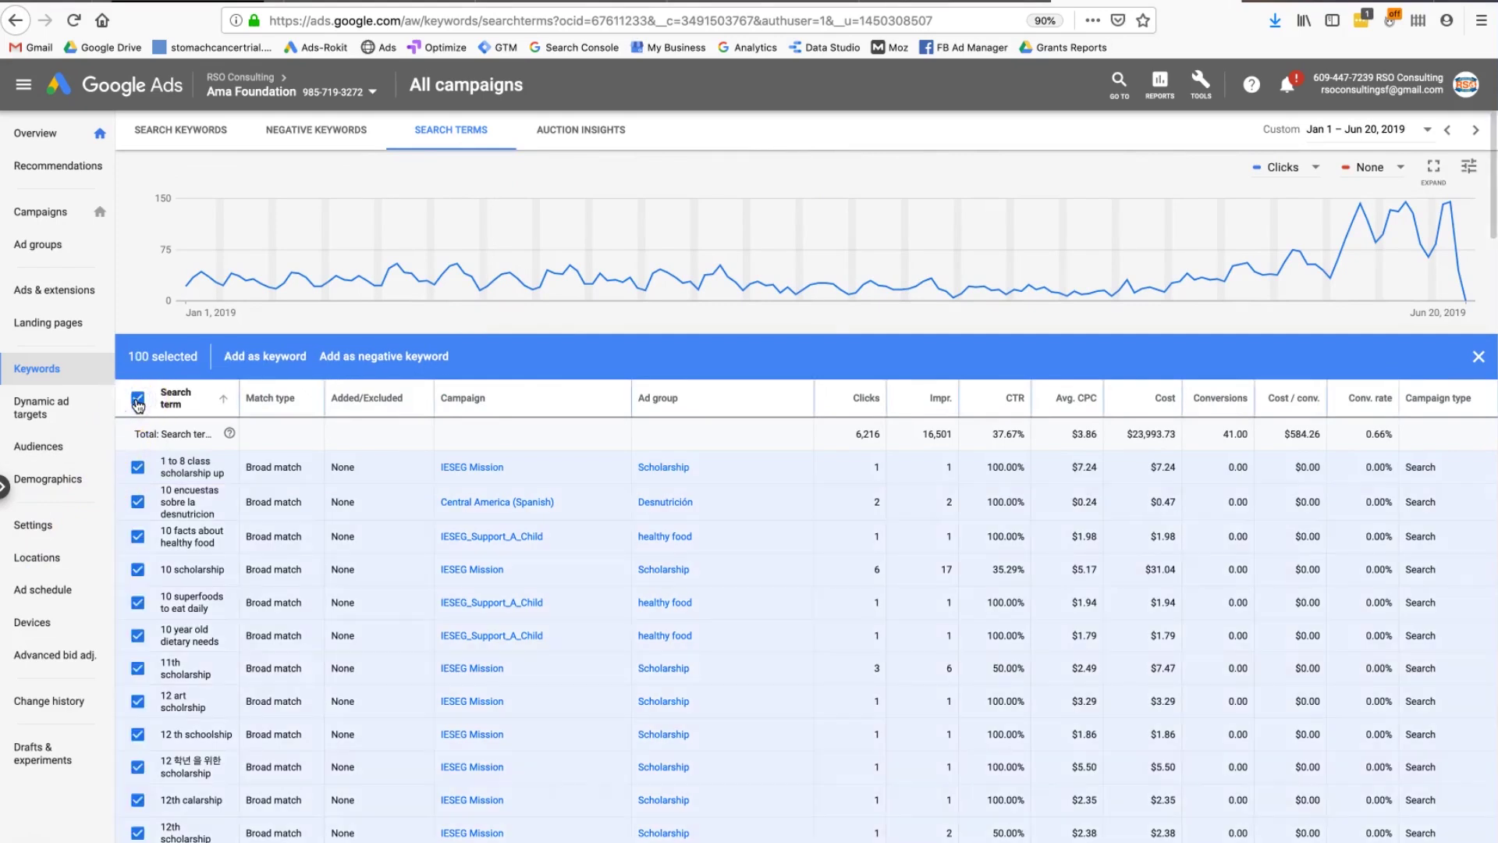
pyautogui.click(138, 401)
# Step: Open the keyword-level Auction Insights report
pyautogui.click(593, 134)
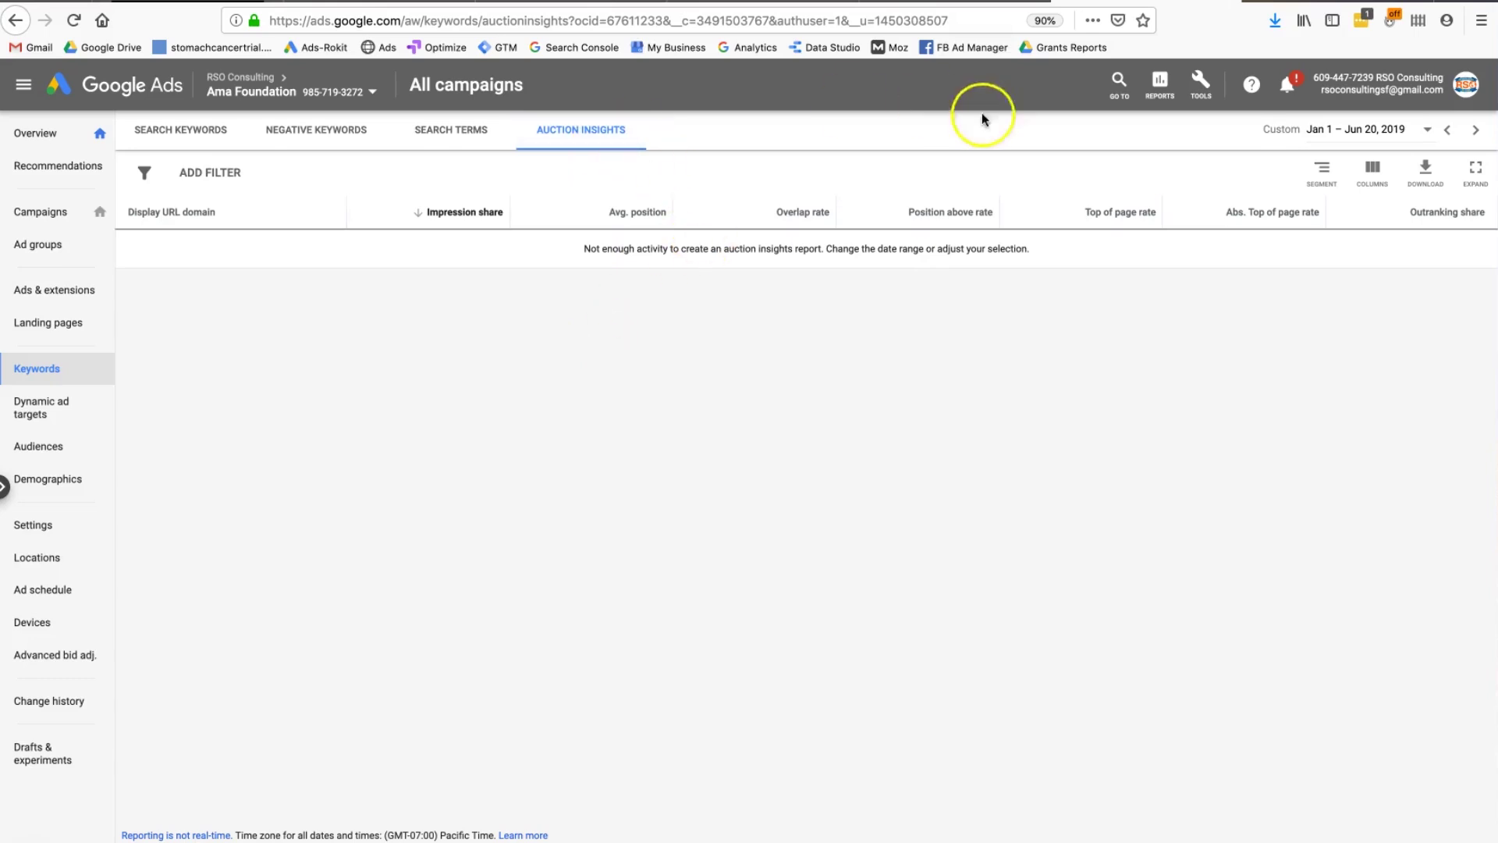
pyautogui.click(1314, 133)
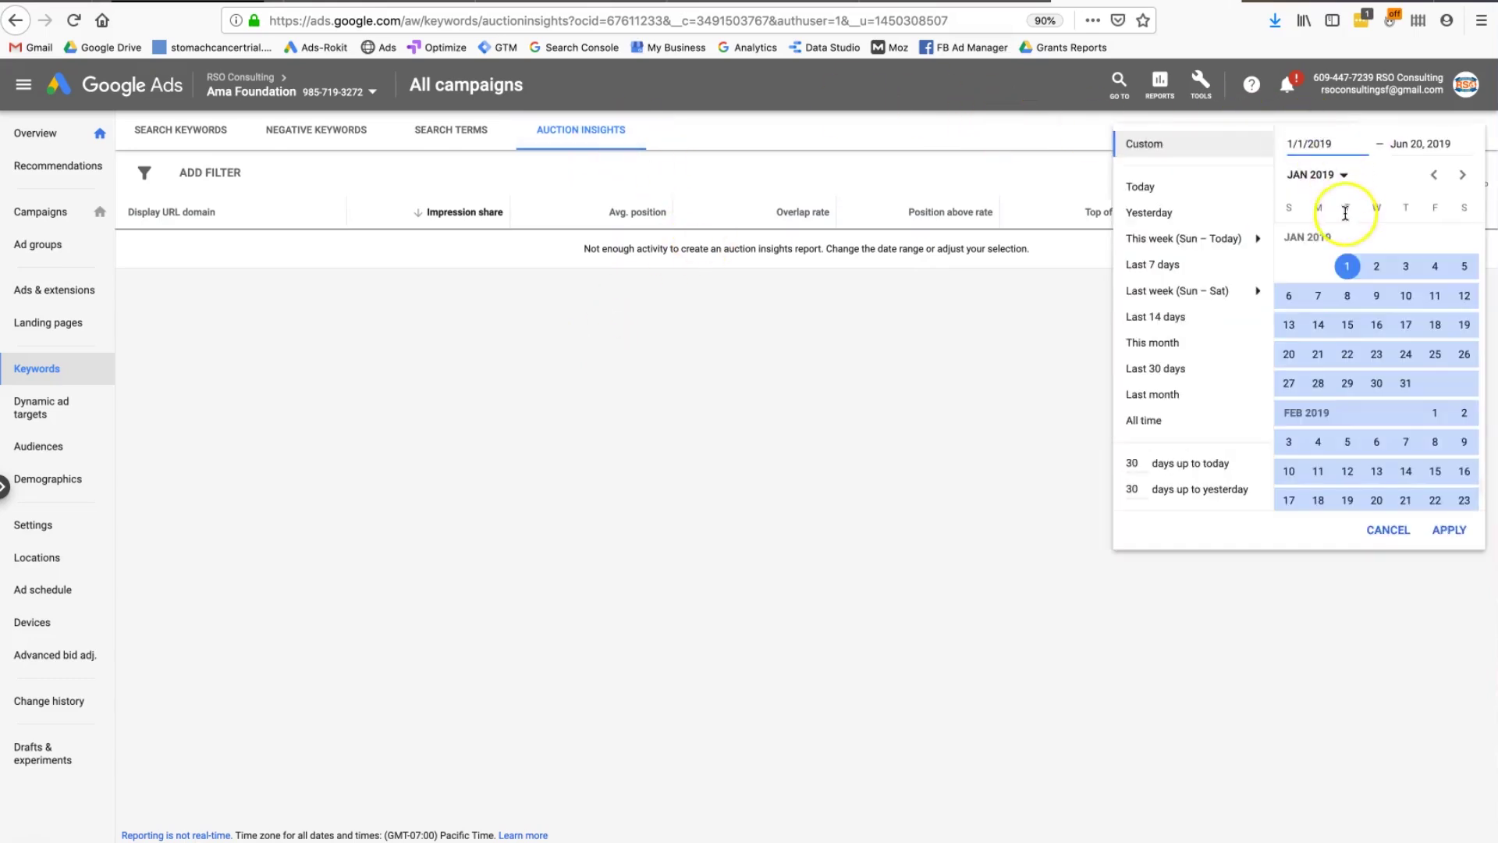
pyautogui.moveTo(1334, 145); pyautogui.dragTo(1319, 145)
pyautogui.write('8')
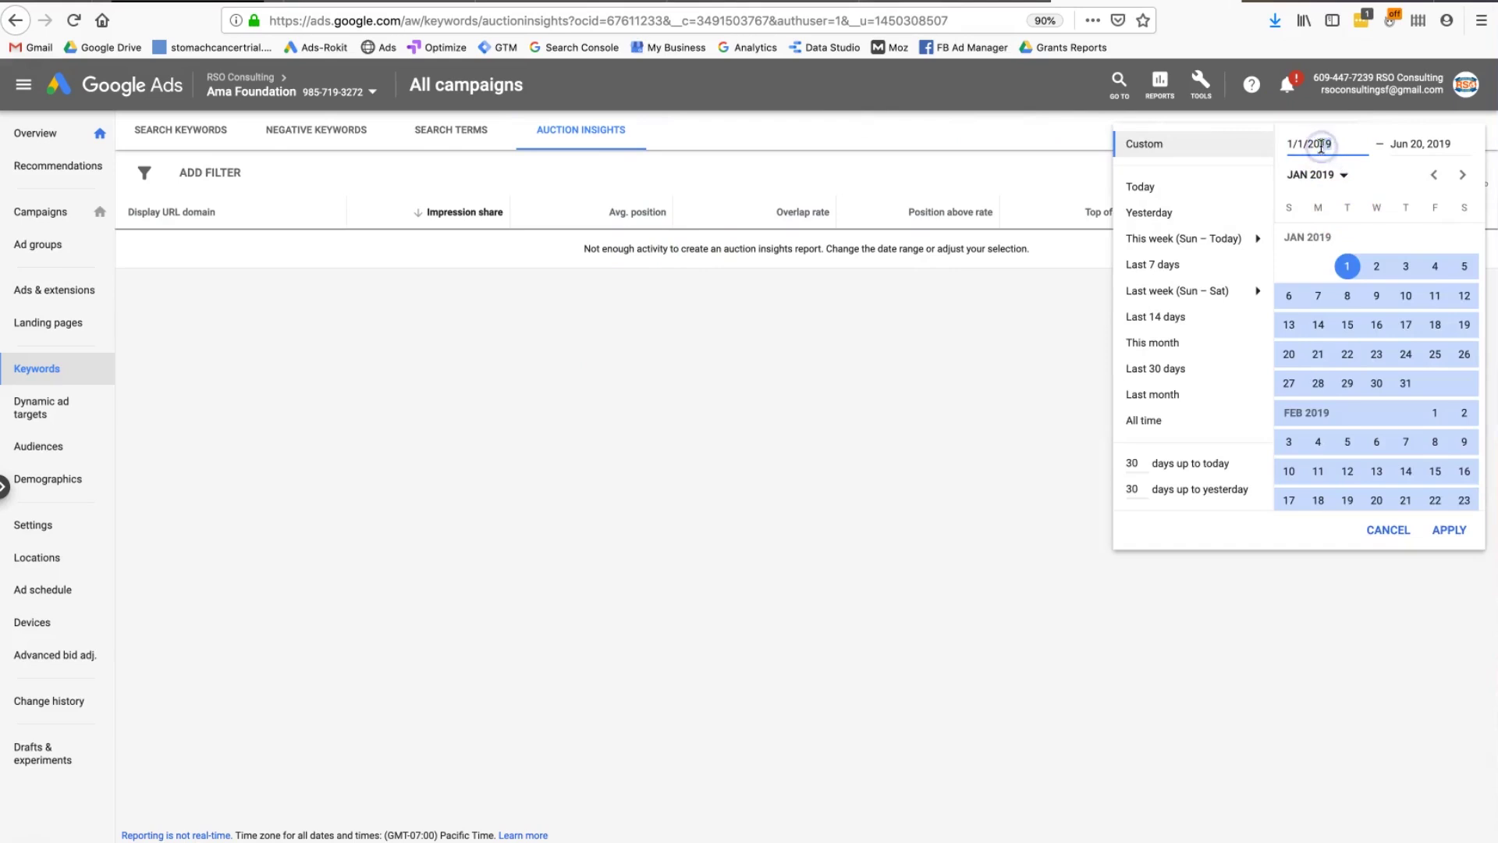
pyautogui.click(1388, 530)
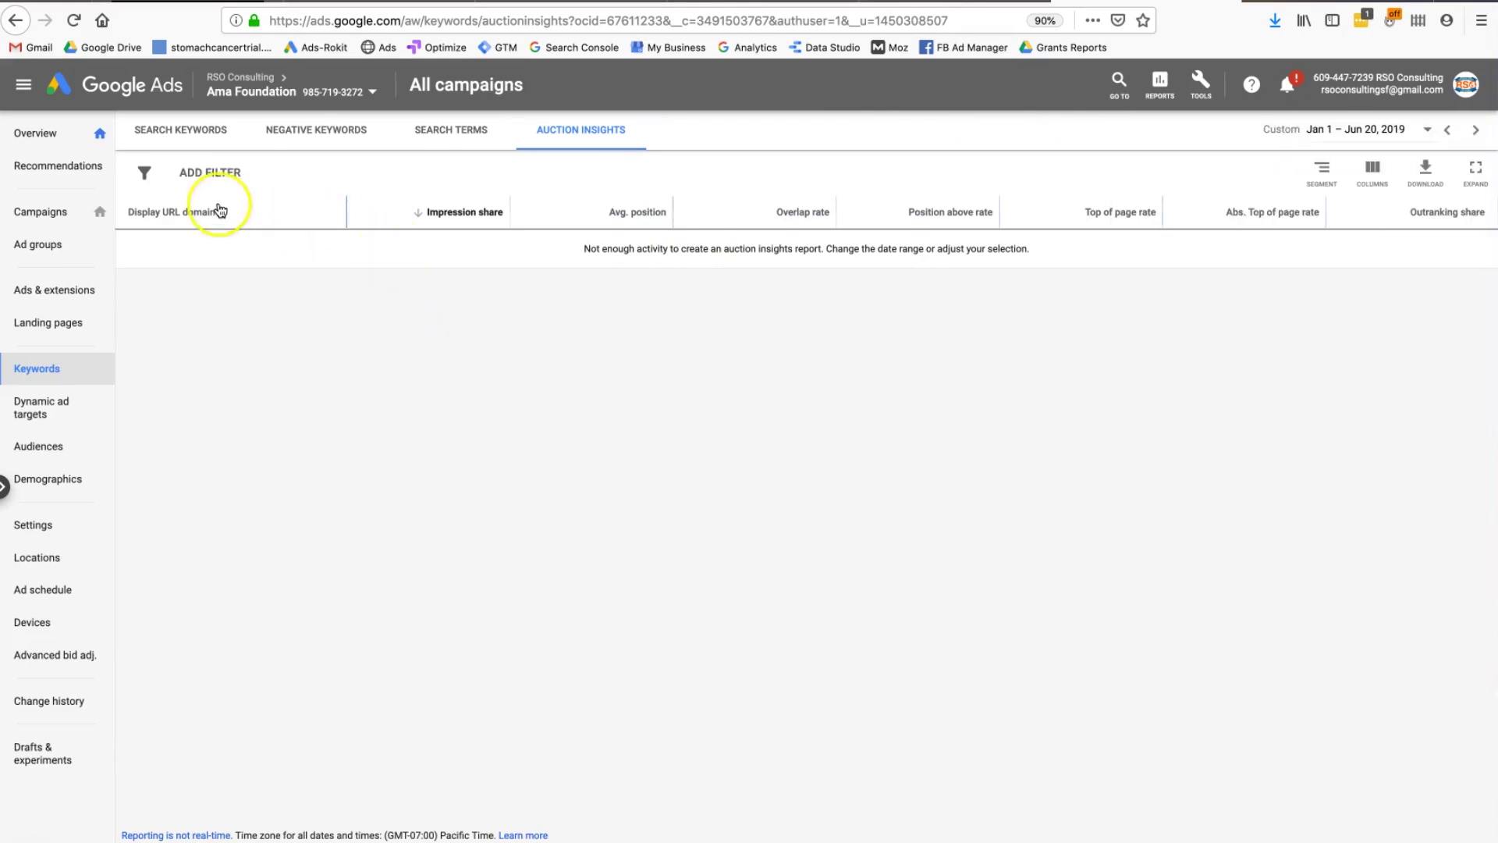
# Step: Check the definitions of the Auction Insights metrics and read the notice shown in the report
pyautogui.moveTo(449, 217)
pyautogui.moveTo(626, 223)
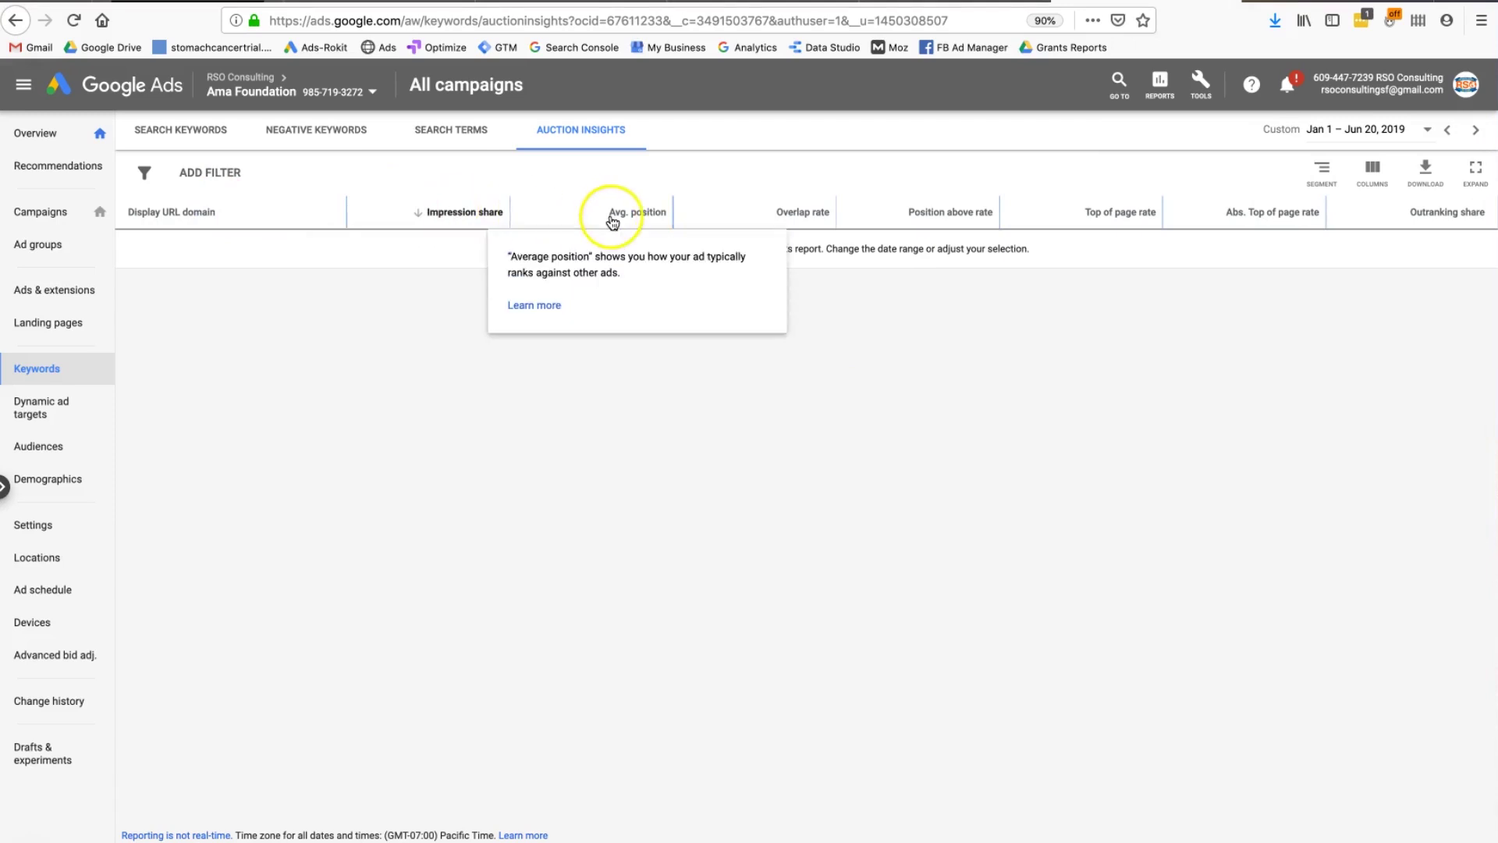
pyautogui.moveTo(786, 223)
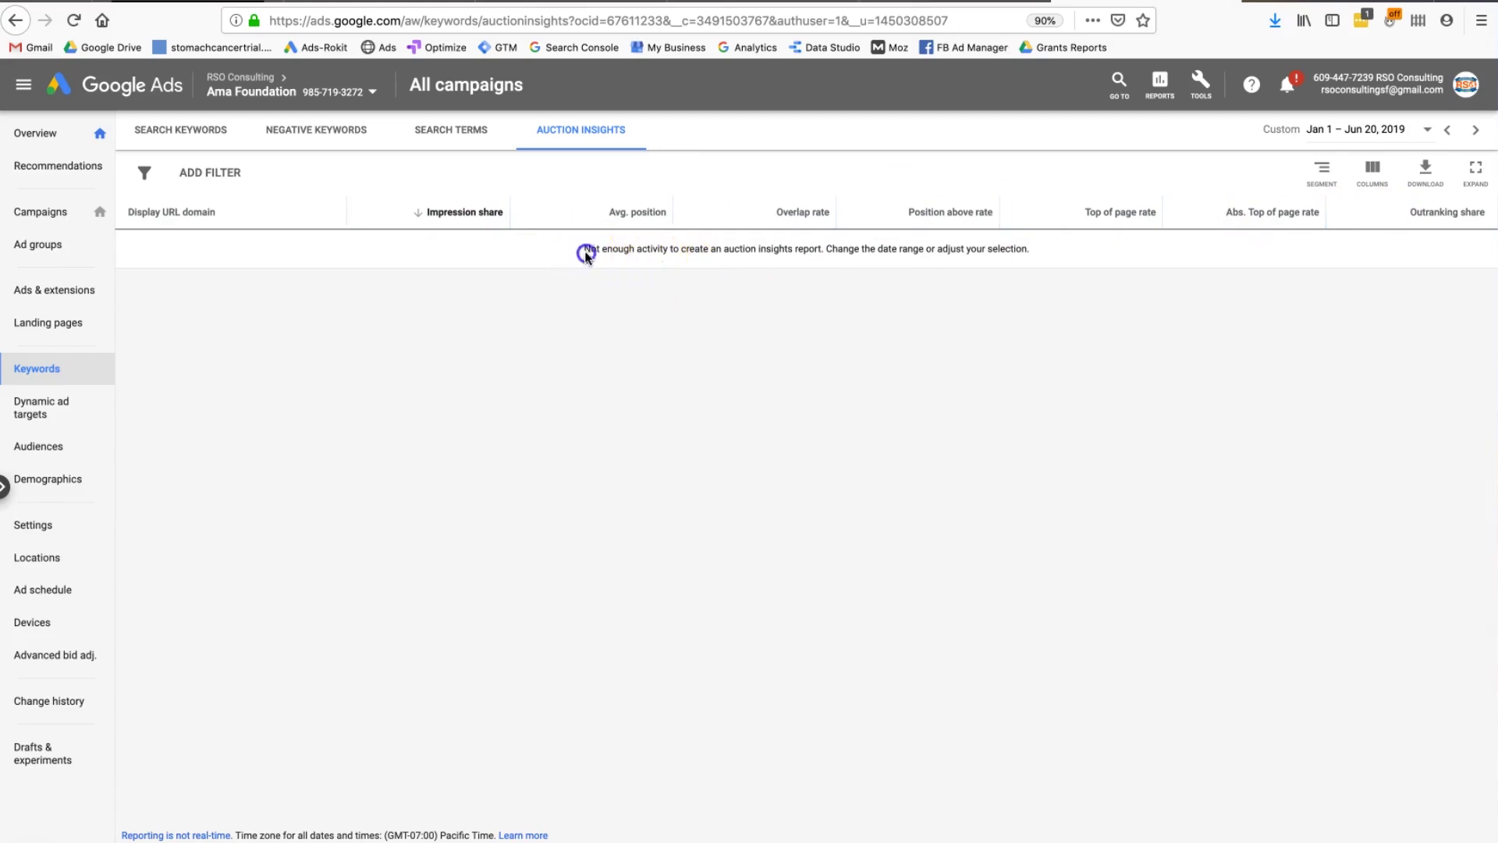
pyautogui.moveTo(586, 255); pyautogui.dragTo(1010, 261)
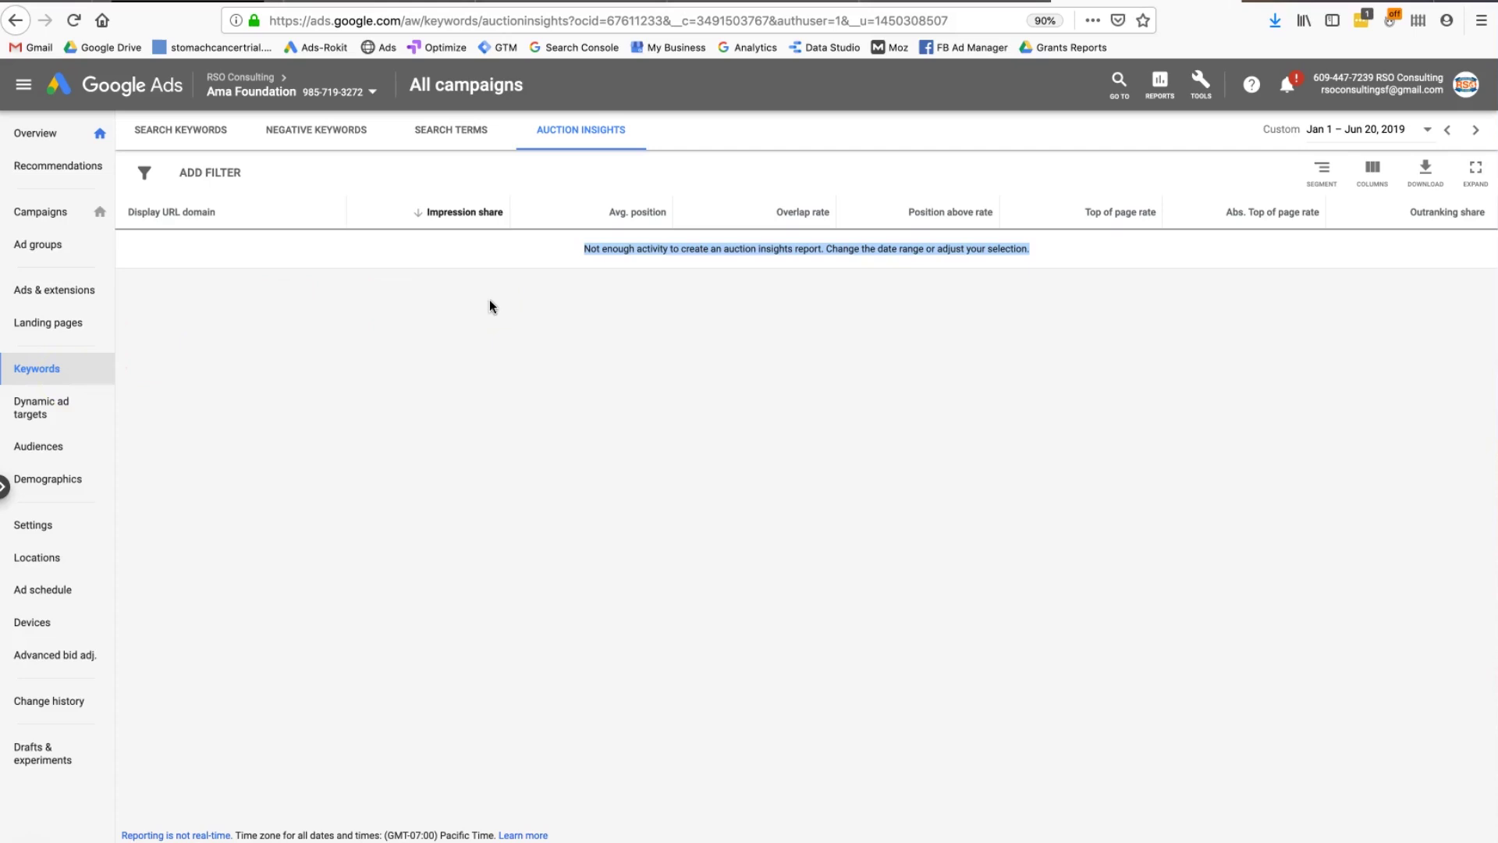
# Step: Open Keyword Planner and review its options for discovering keywords and getting search volume and forecasts
pyautogui.click(1187, 80)
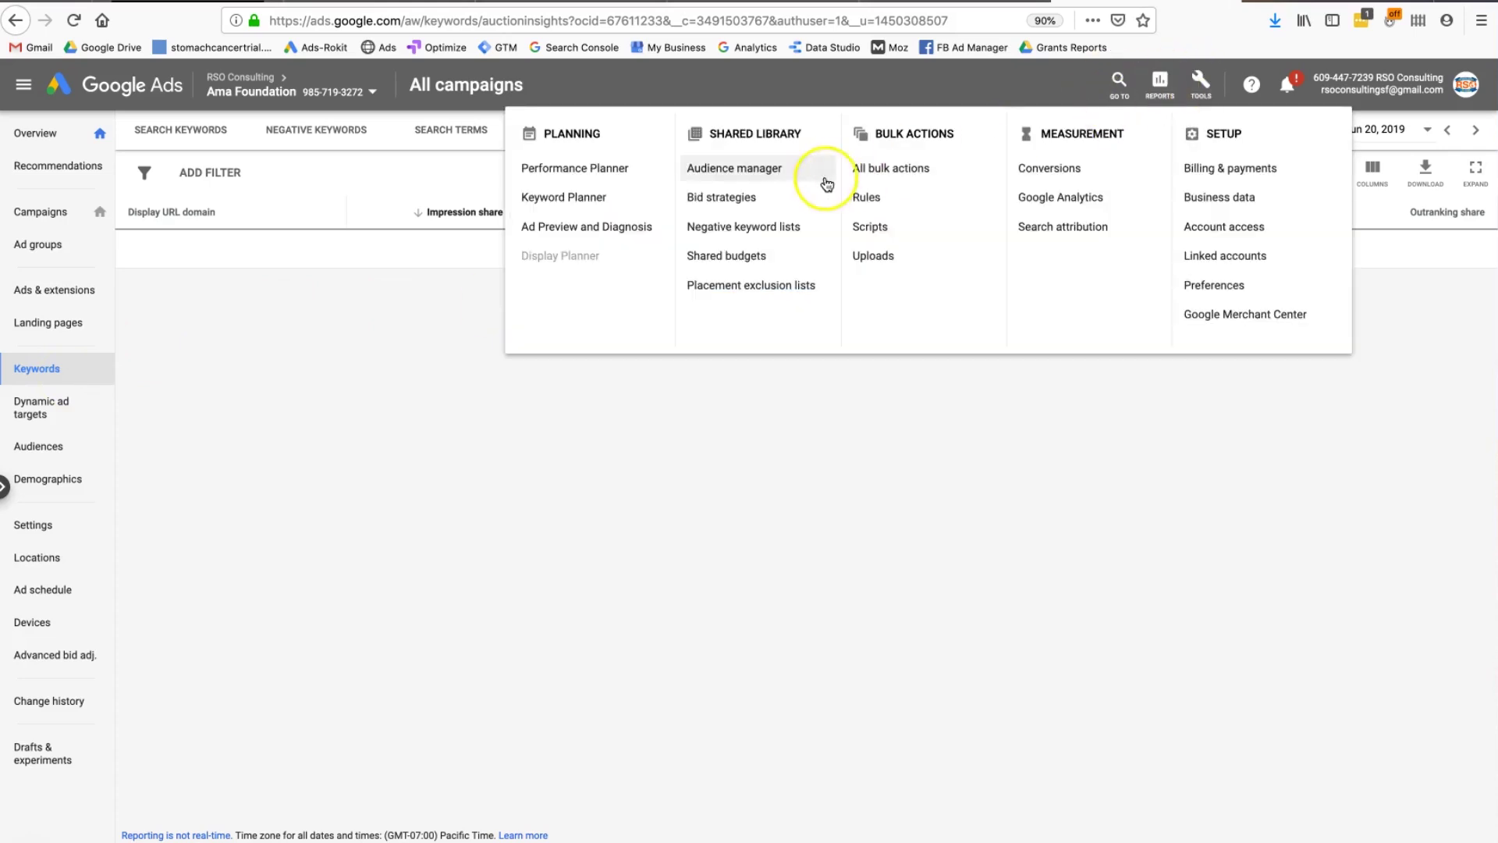
pyautogui.click(613, 209)
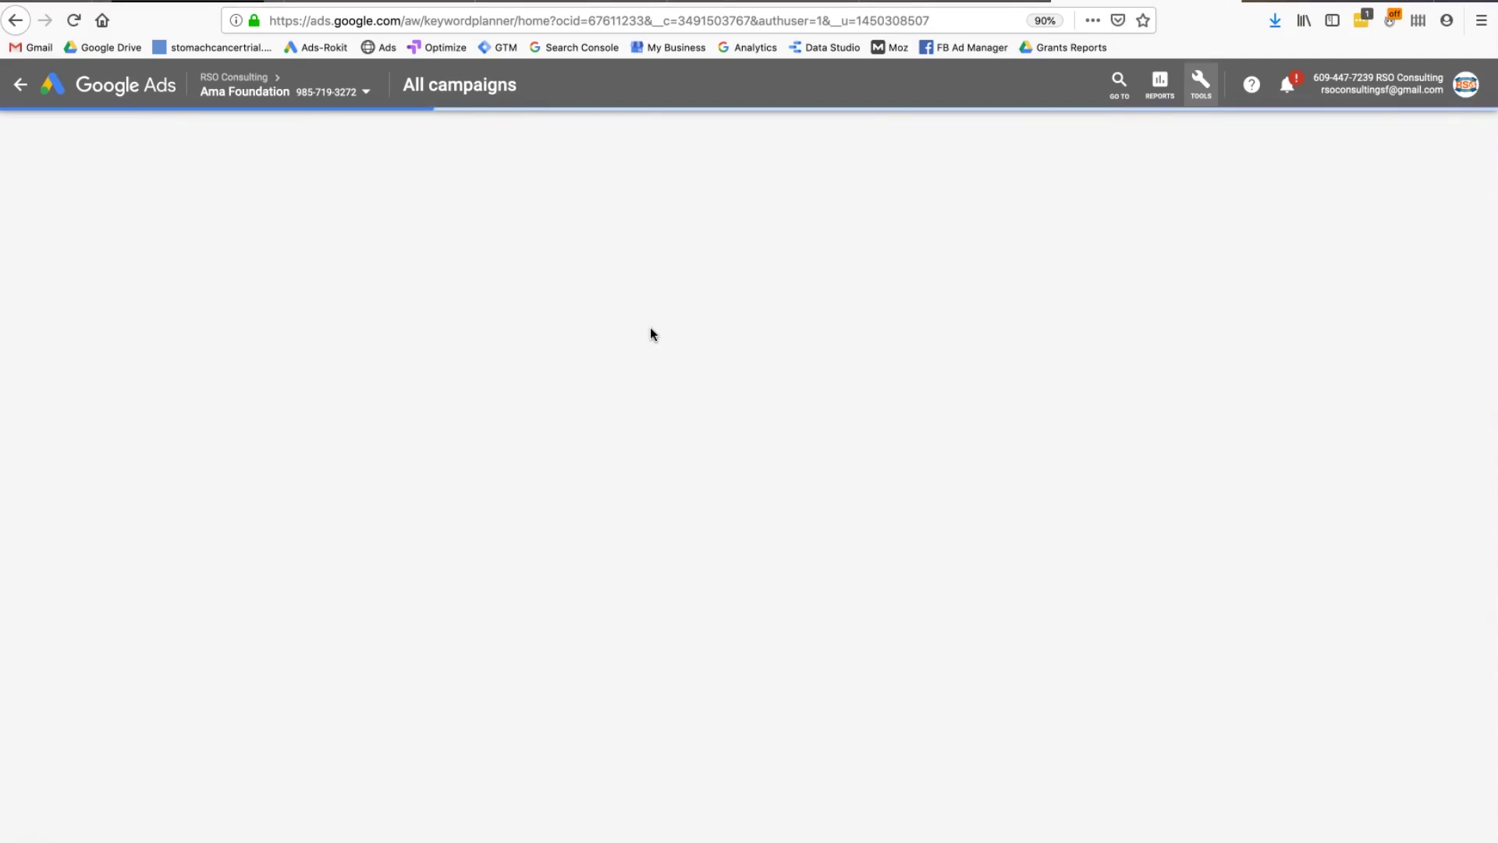
pyautogui.click(637, 333)
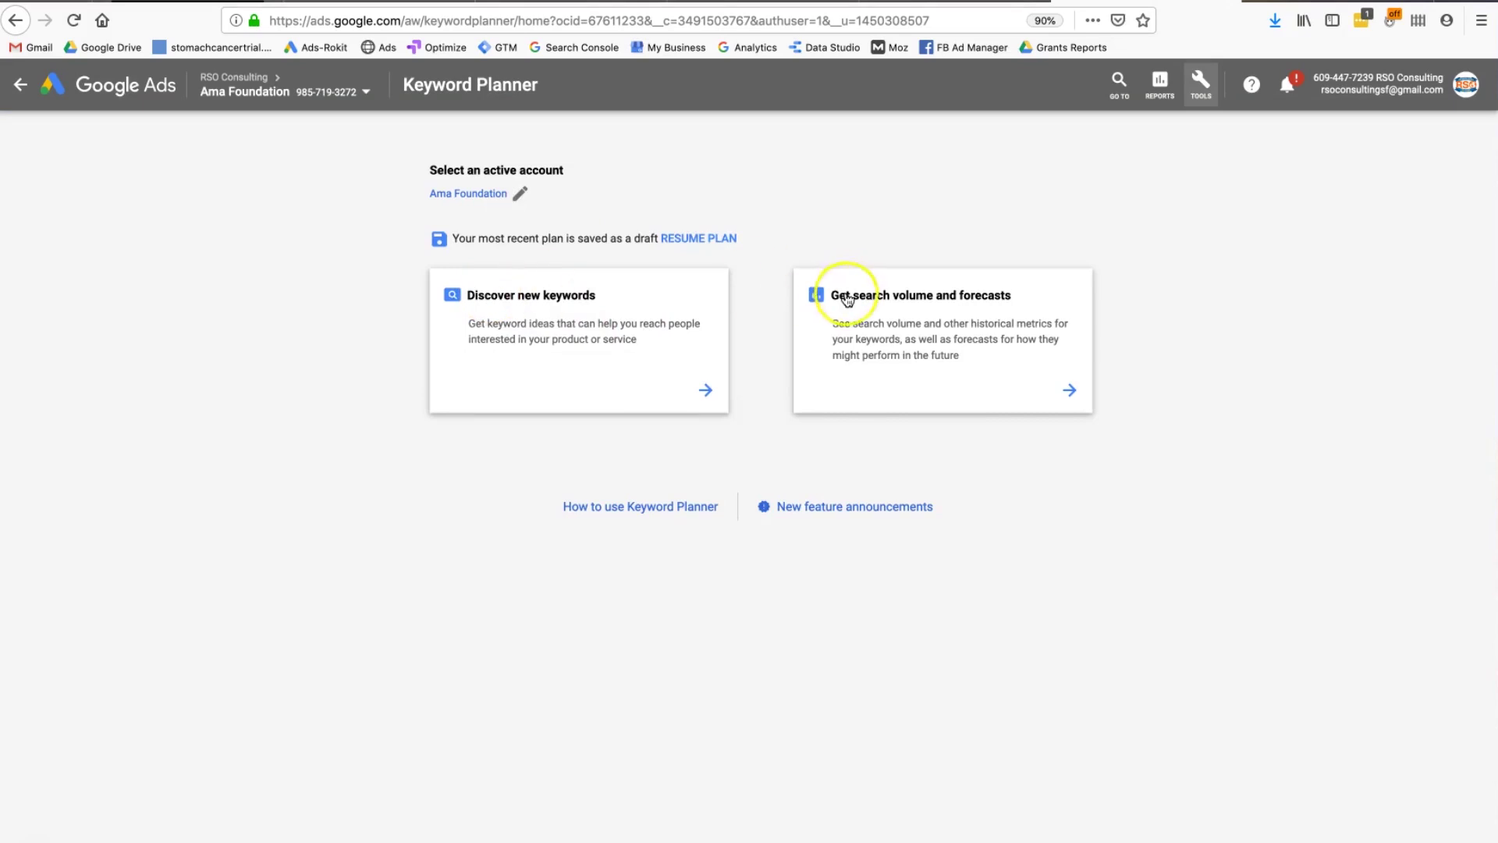
pyautogui.click(903, 302)
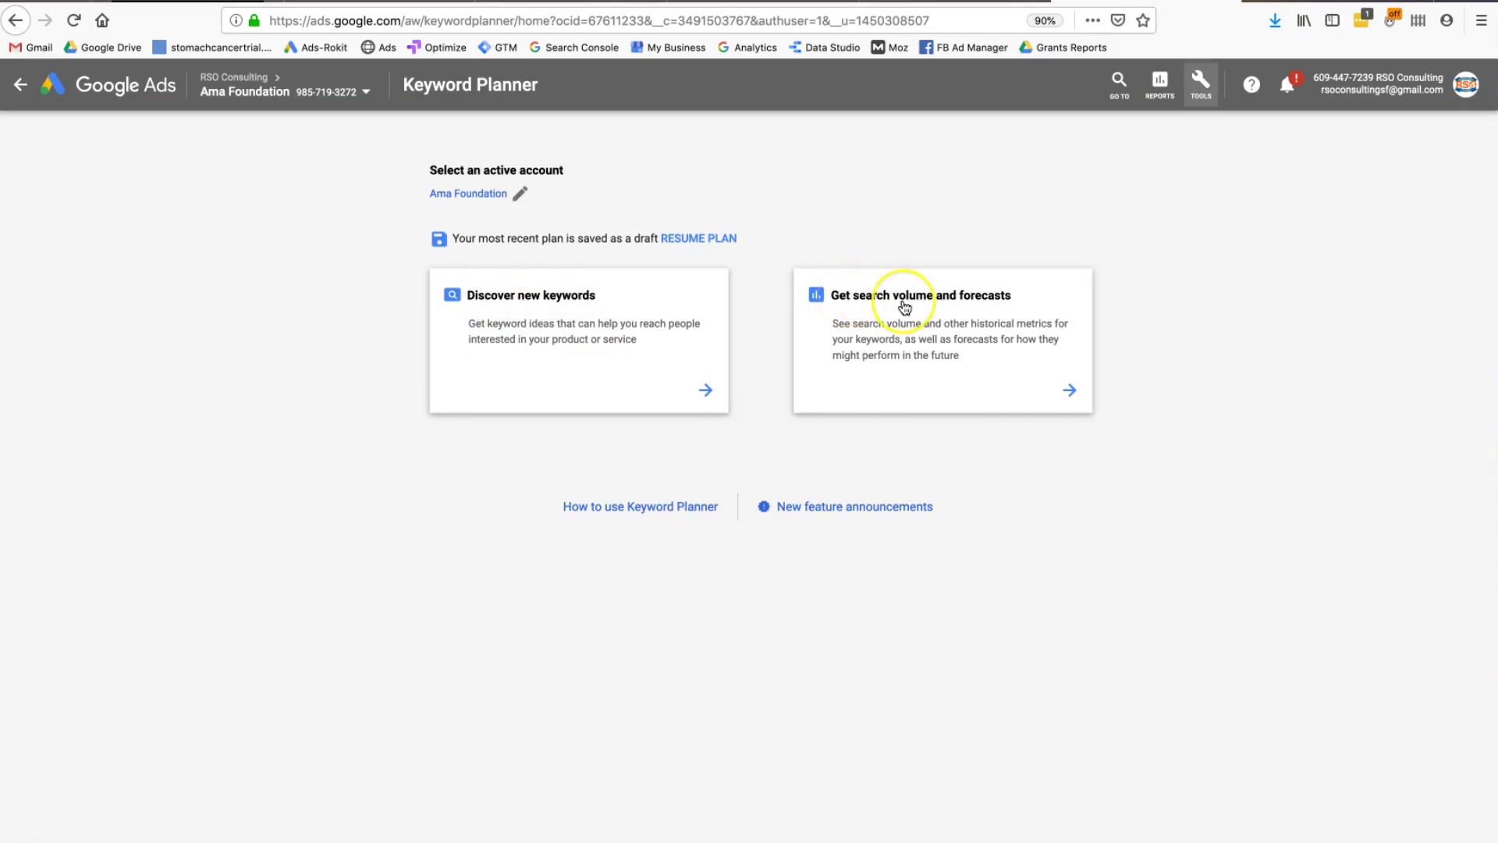
# Step: Discover new keyword ideas for "meal delivery"
pyautogui.click(609, 308)
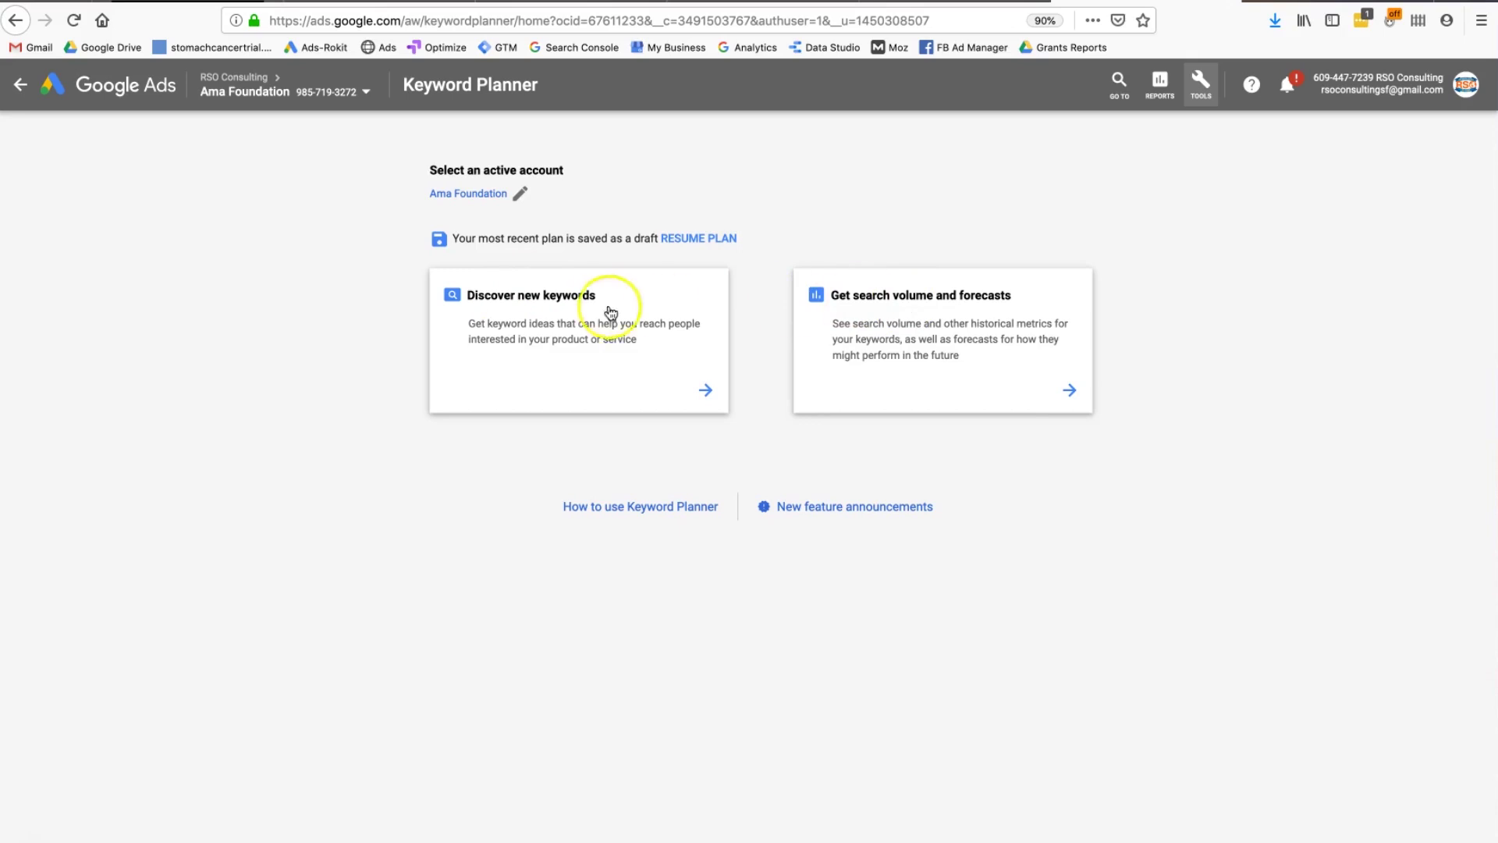
pyautogui.click(598, 355)
pyautogui.write('meal')
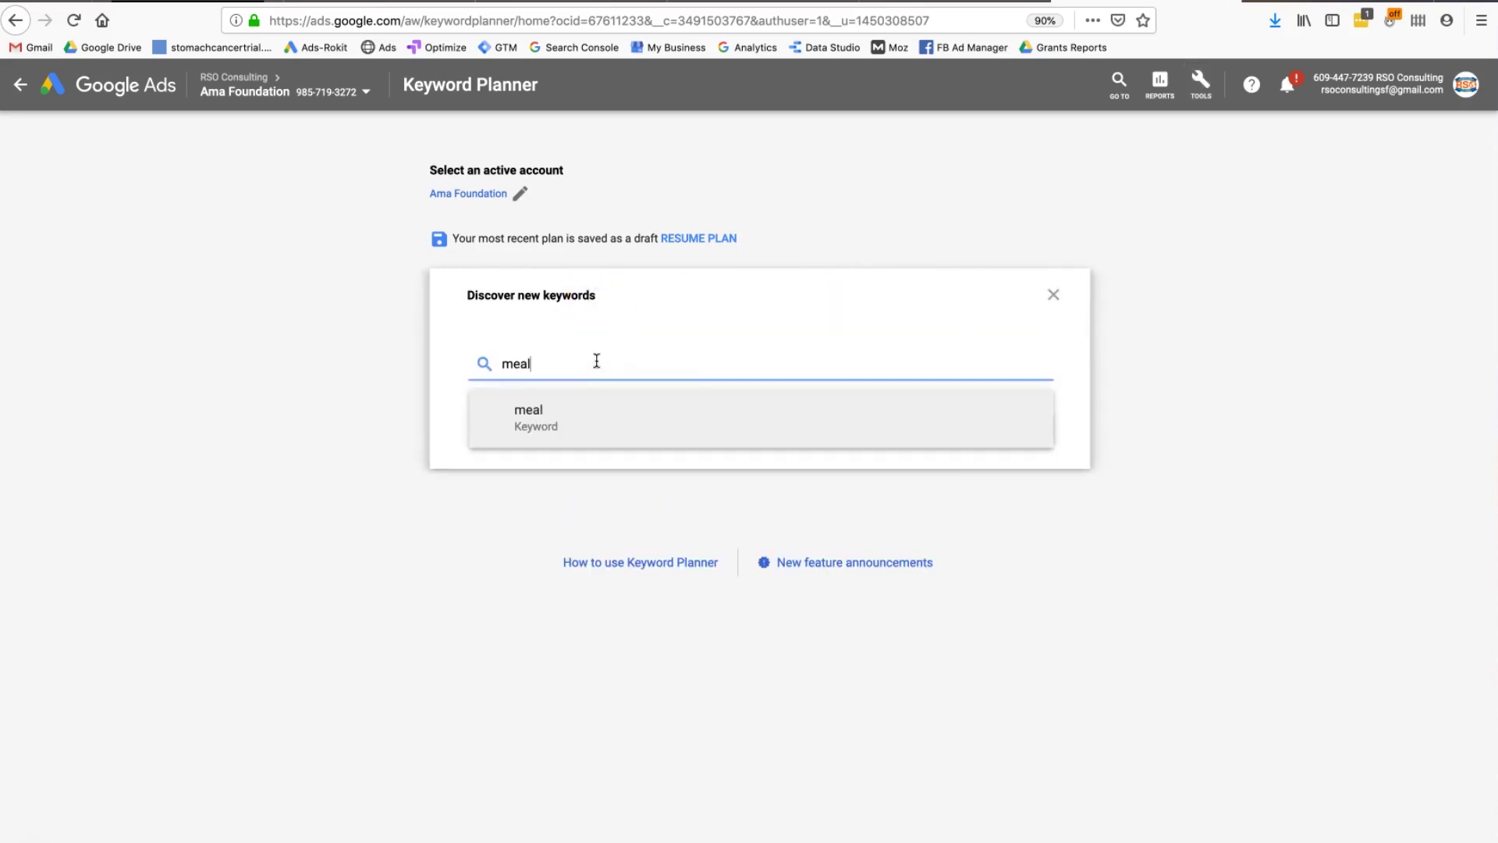
pyautogui.write(' delivery')
pyautogui.press('Return')
pyautogui.click(1025, 431)
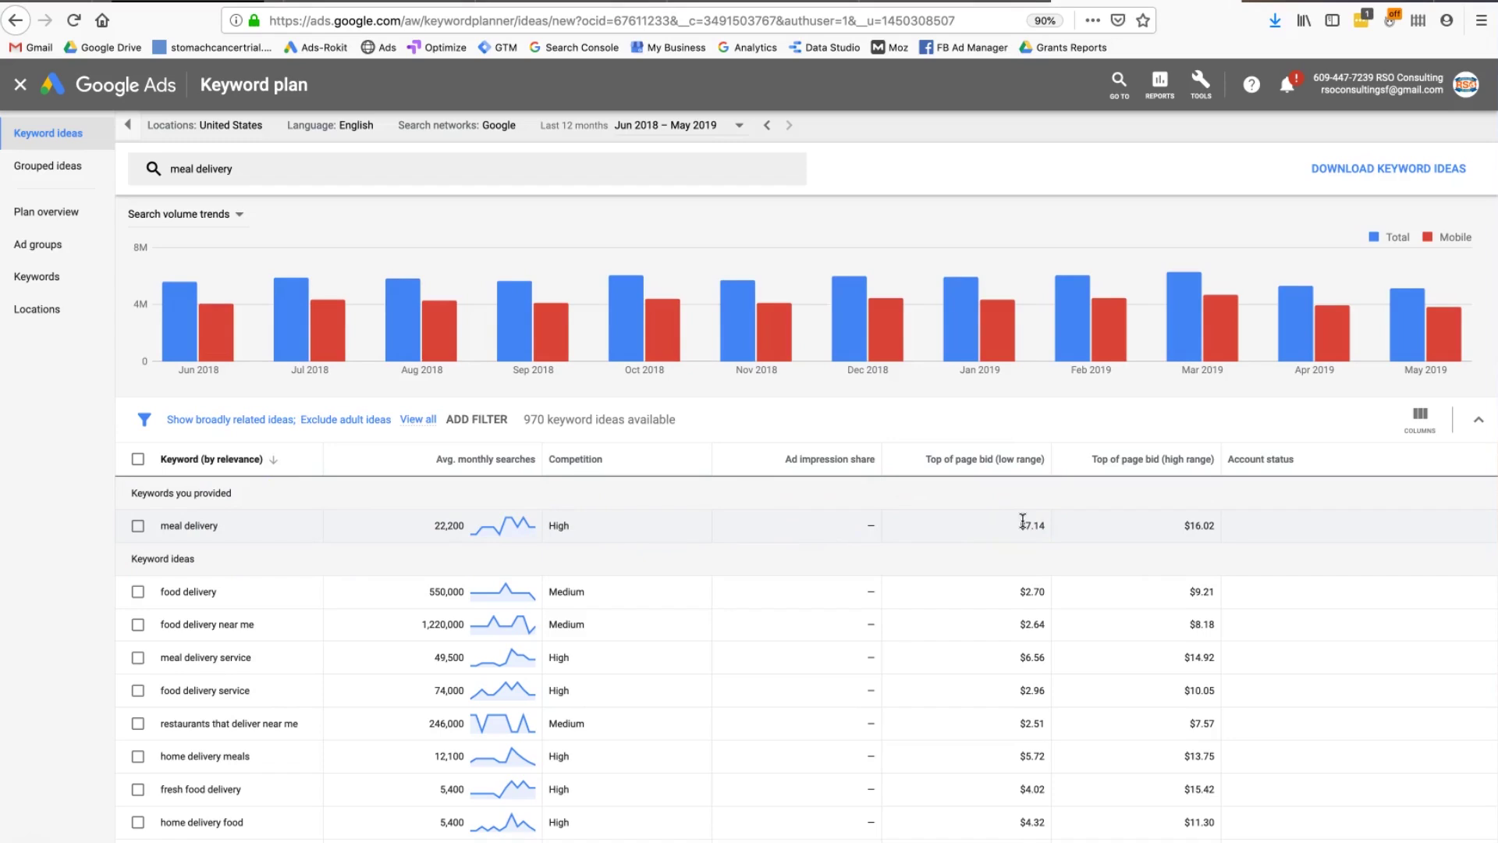
# Step: Add the keyword "meal delivery" to the keyword plan in a new ad group
pyautogui.click(137, 525)
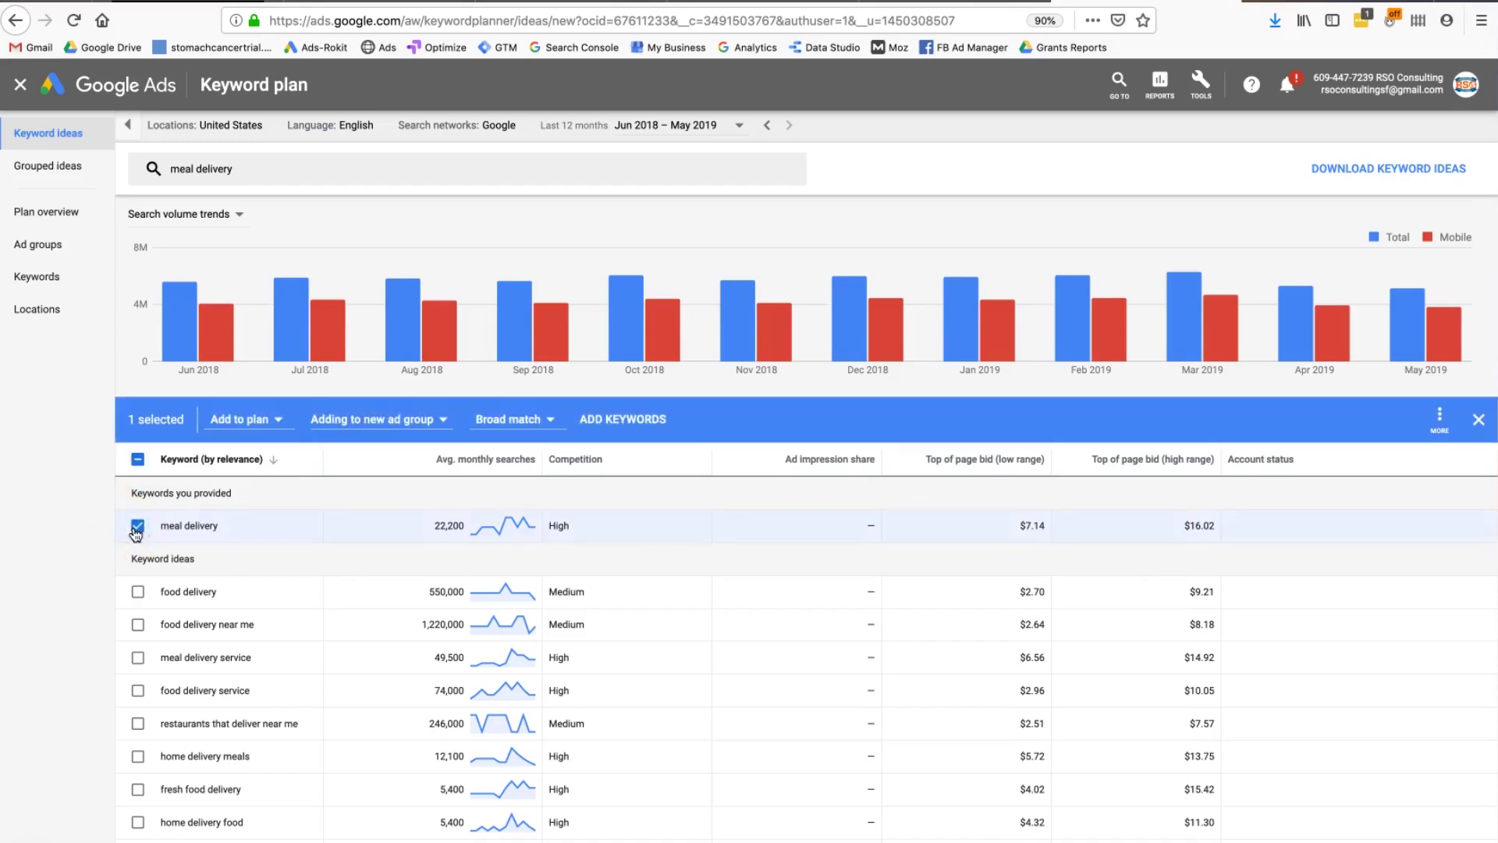
pyautogui.click(248, 420)
pyautogui.click(580, 428)
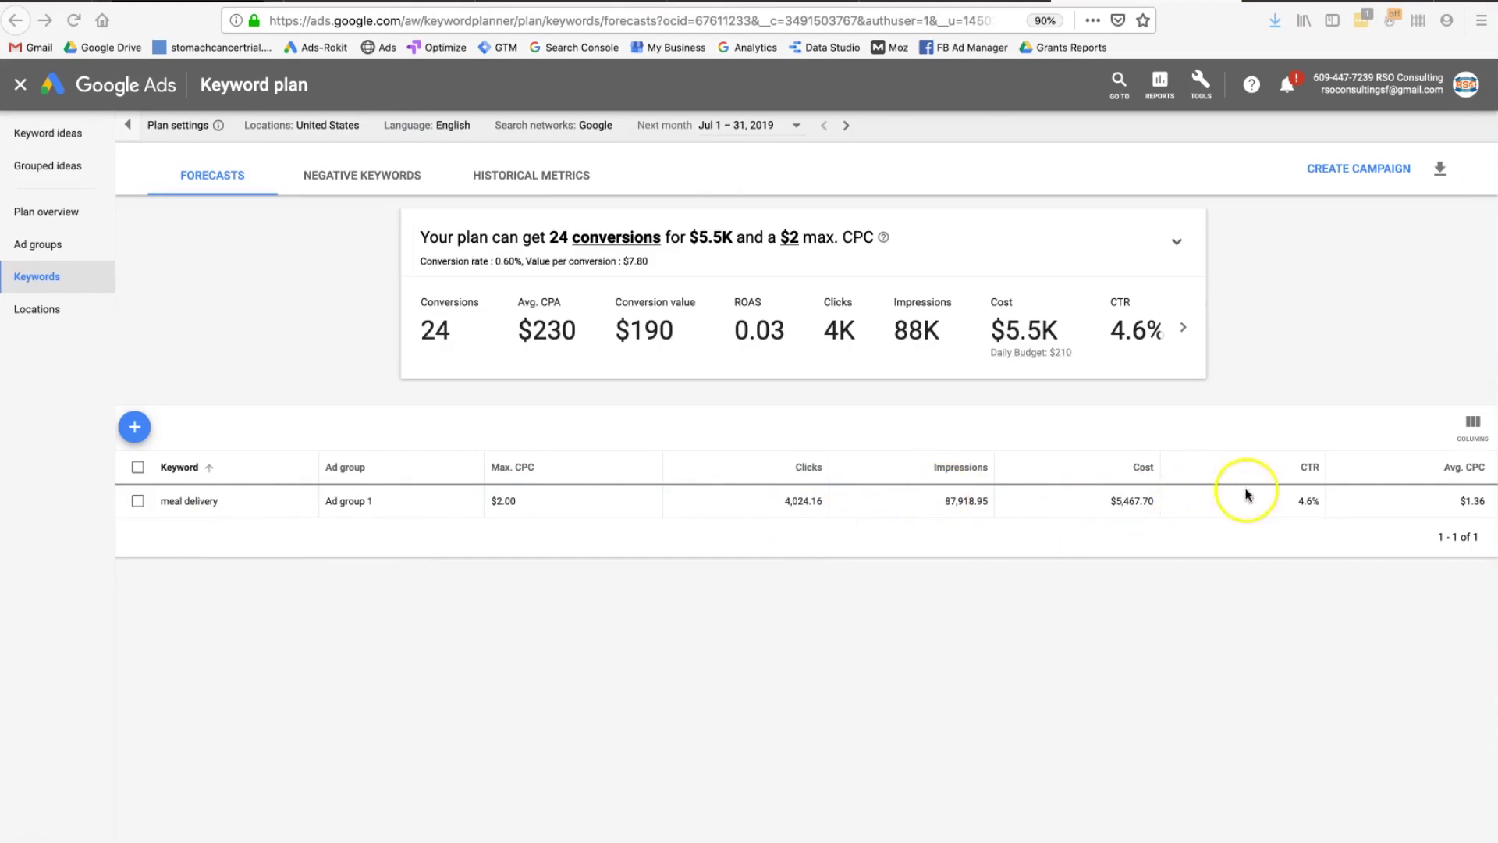
# Step: Expand the keyword plan's forecast chart and raise the max. CPC to $3.27 along the conversions curve
pyautogui.scroll(1, 1435, 508)
pyautogui.click(1177, 246)
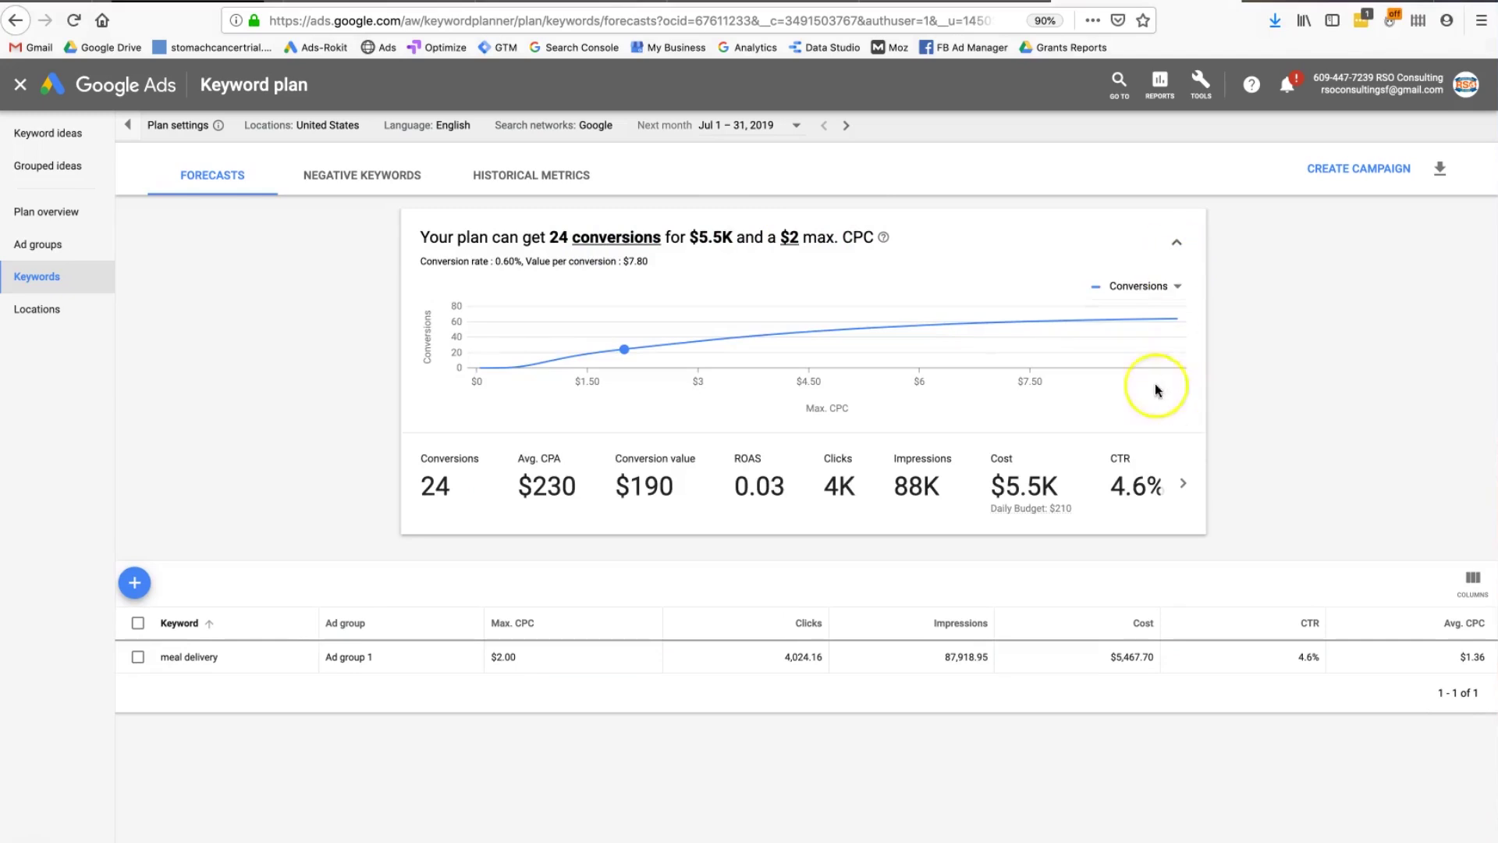
pyautogui.click(718, 350)
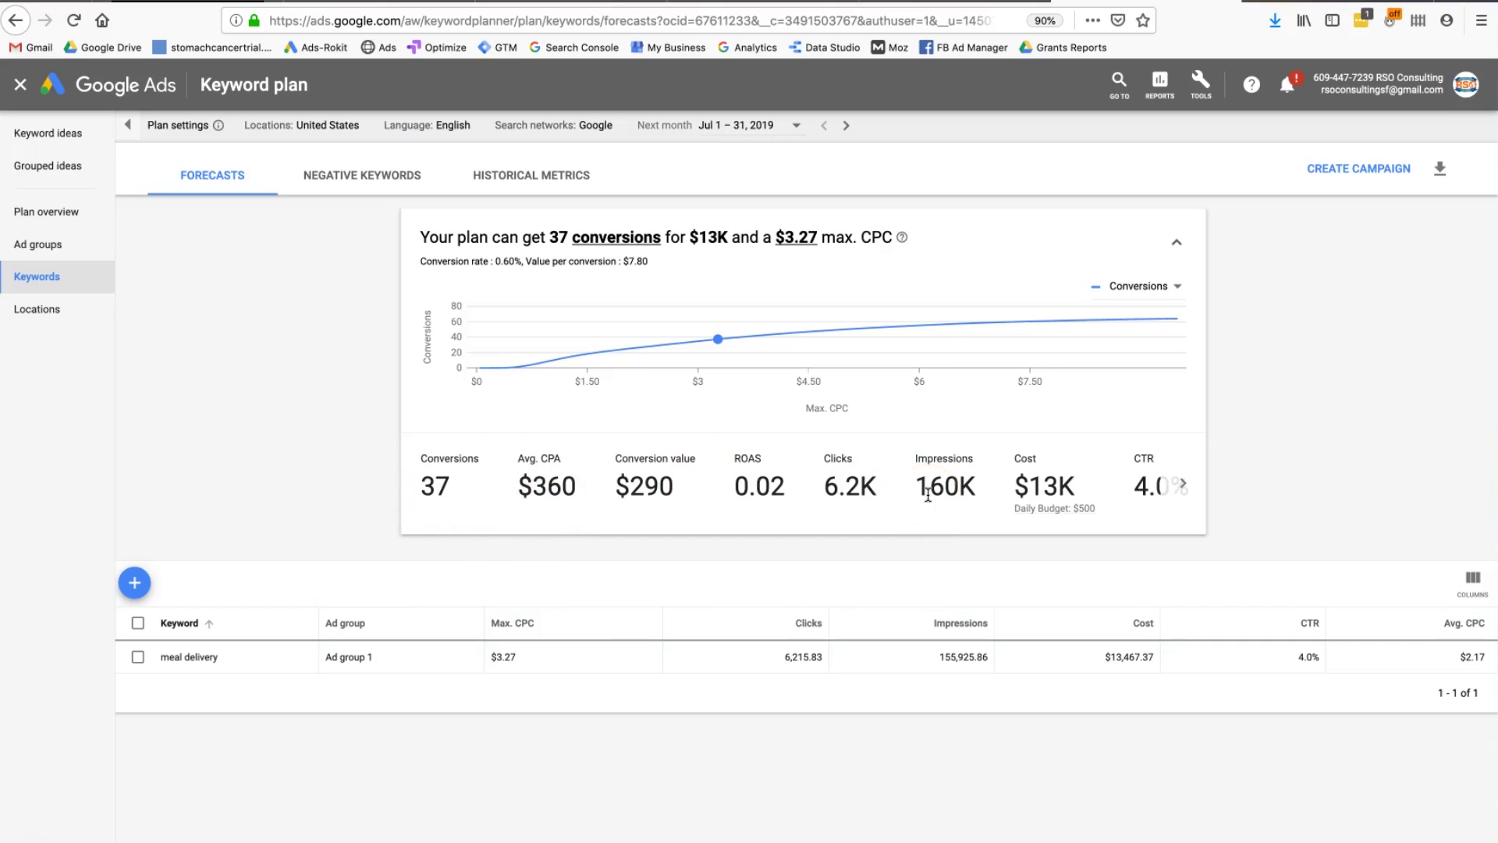
pyautogui.doubleClick(437, 482)
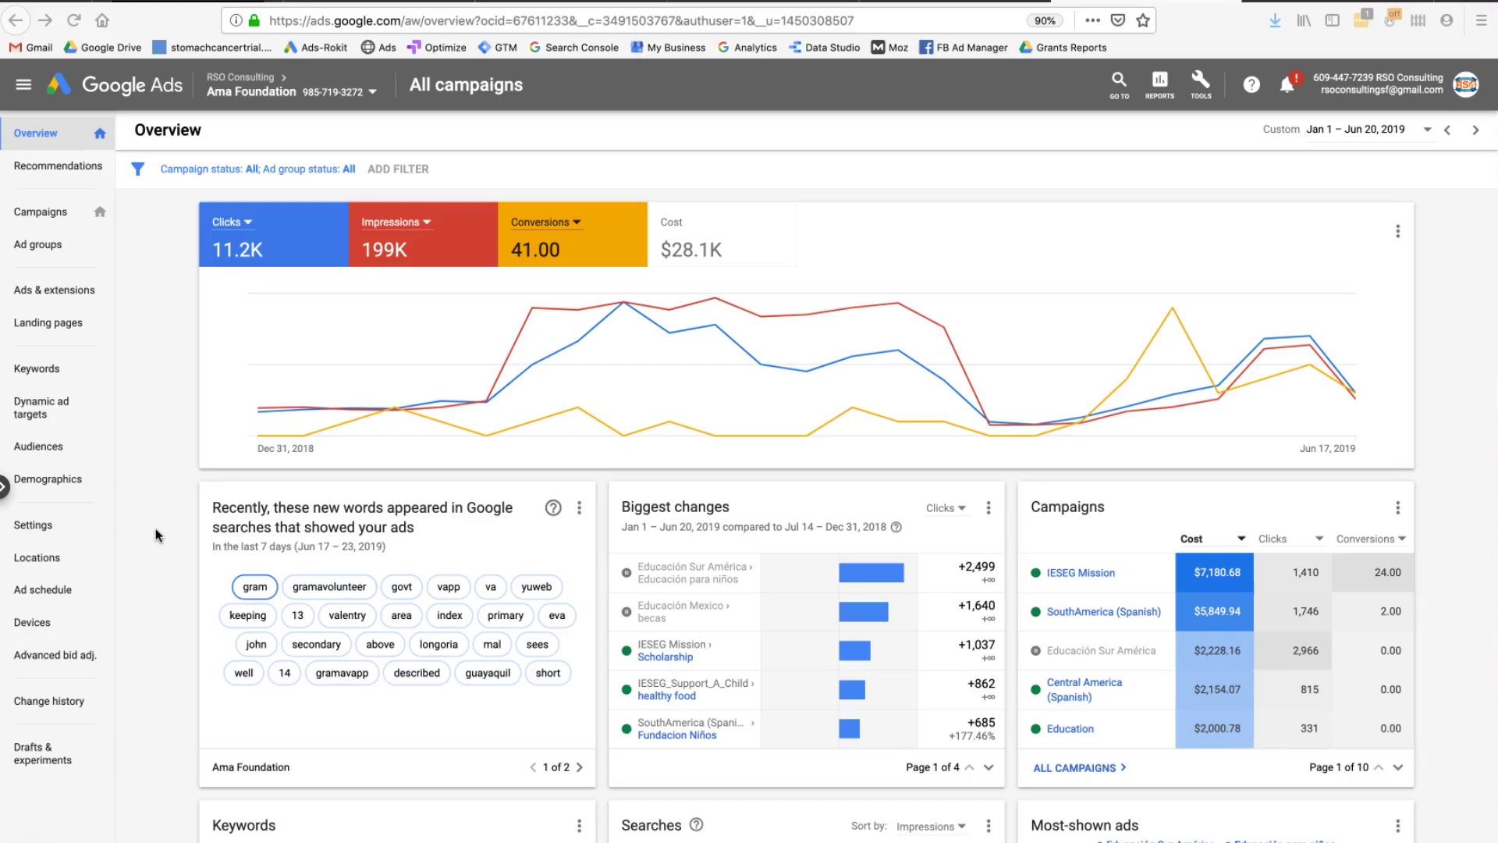
# Step: Return to the account overview and open the Devices report for all campaigns
pyautogui.click(65, 209)
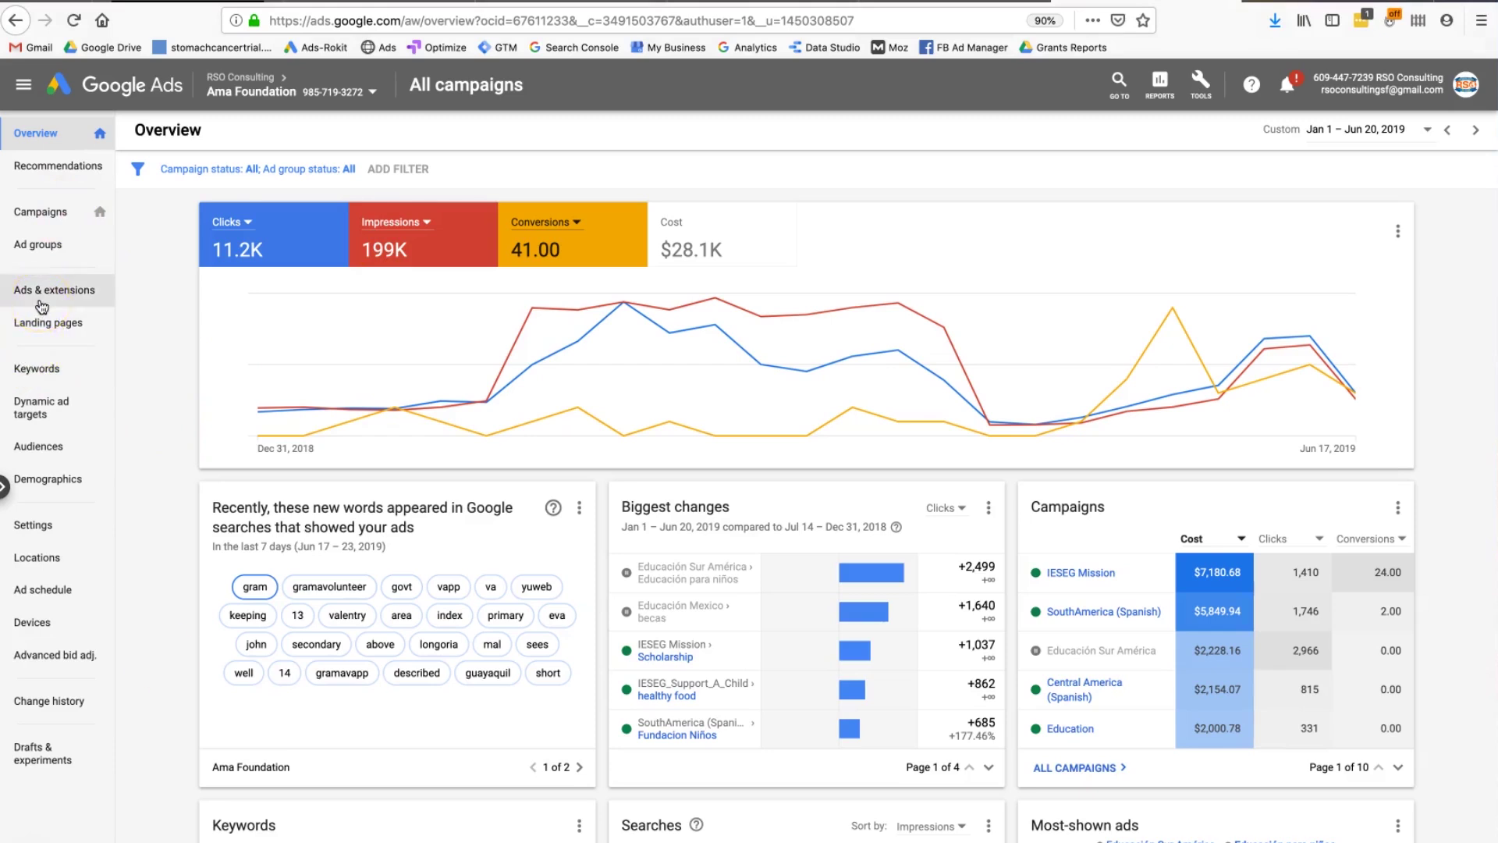
pyautogui.click(53, 628)
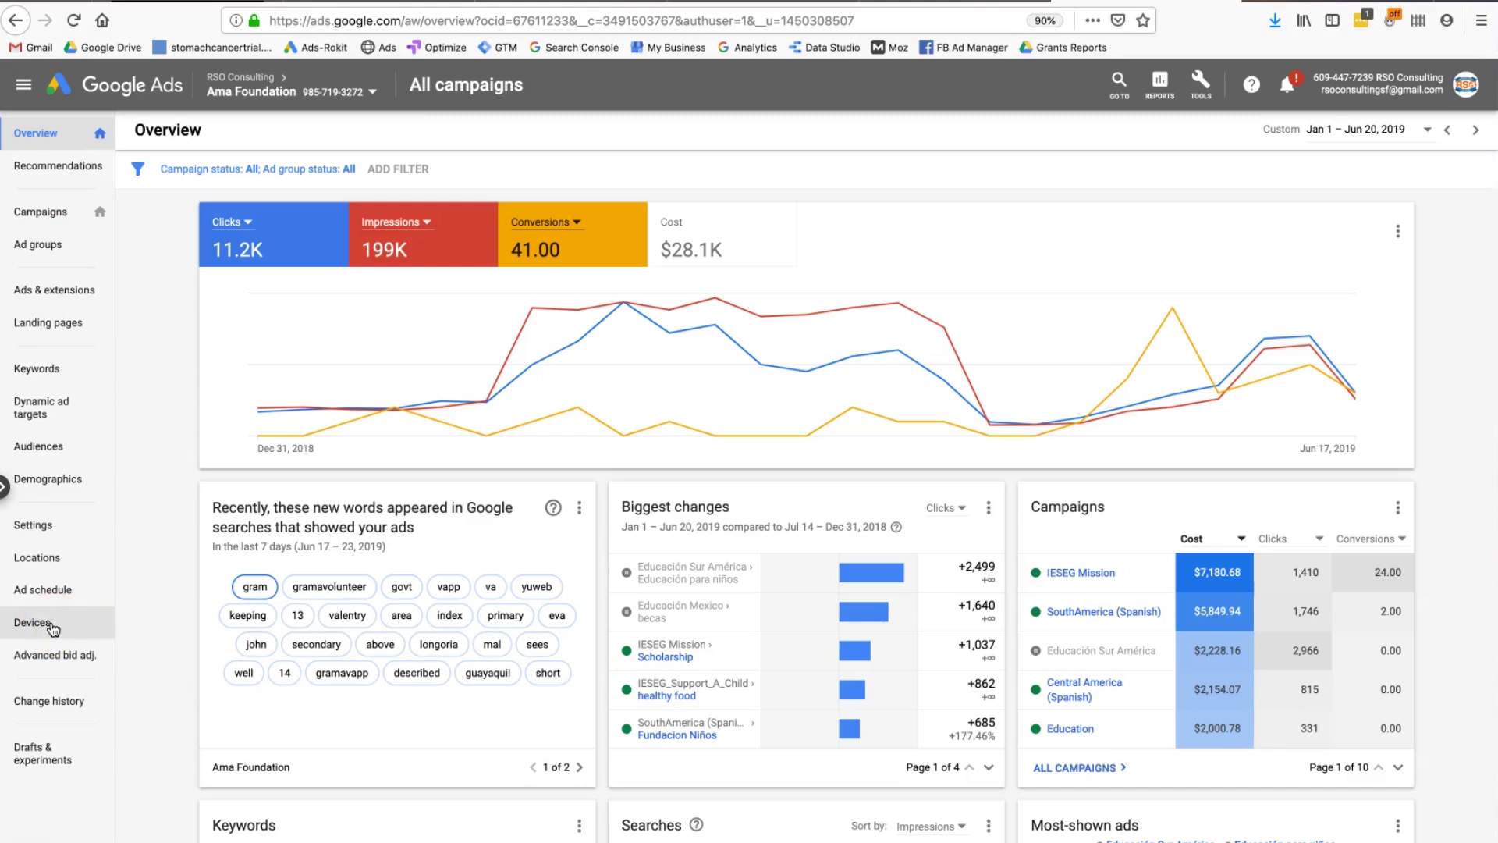
pyautogui.click(154, 623)
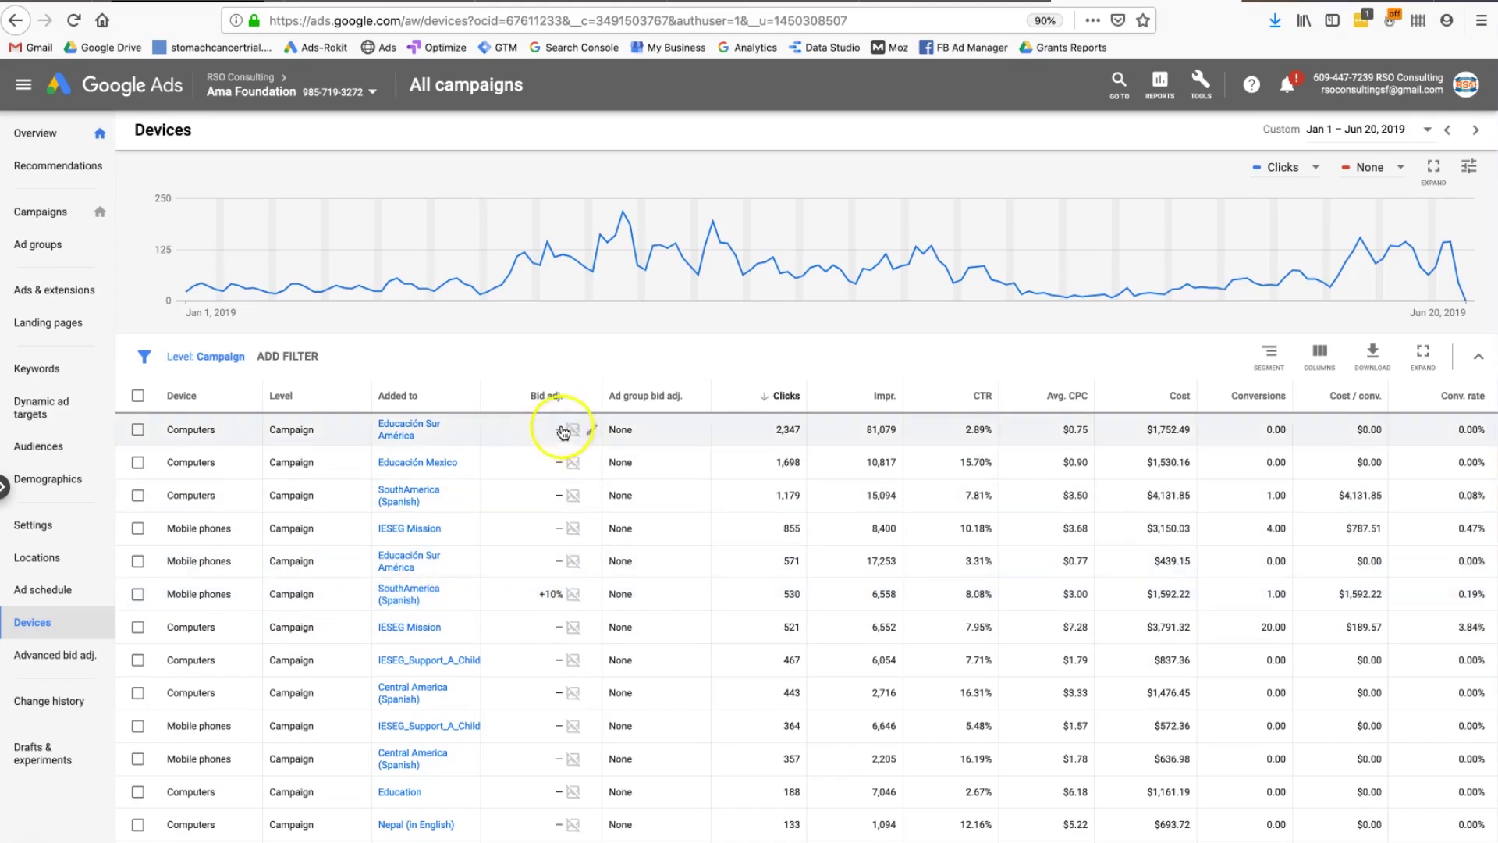
# Step: Try a 10% decrease as the bid adjustment for computers in the Educación Sur América campaign, and cancel it
pyautogui.click(593, 431)
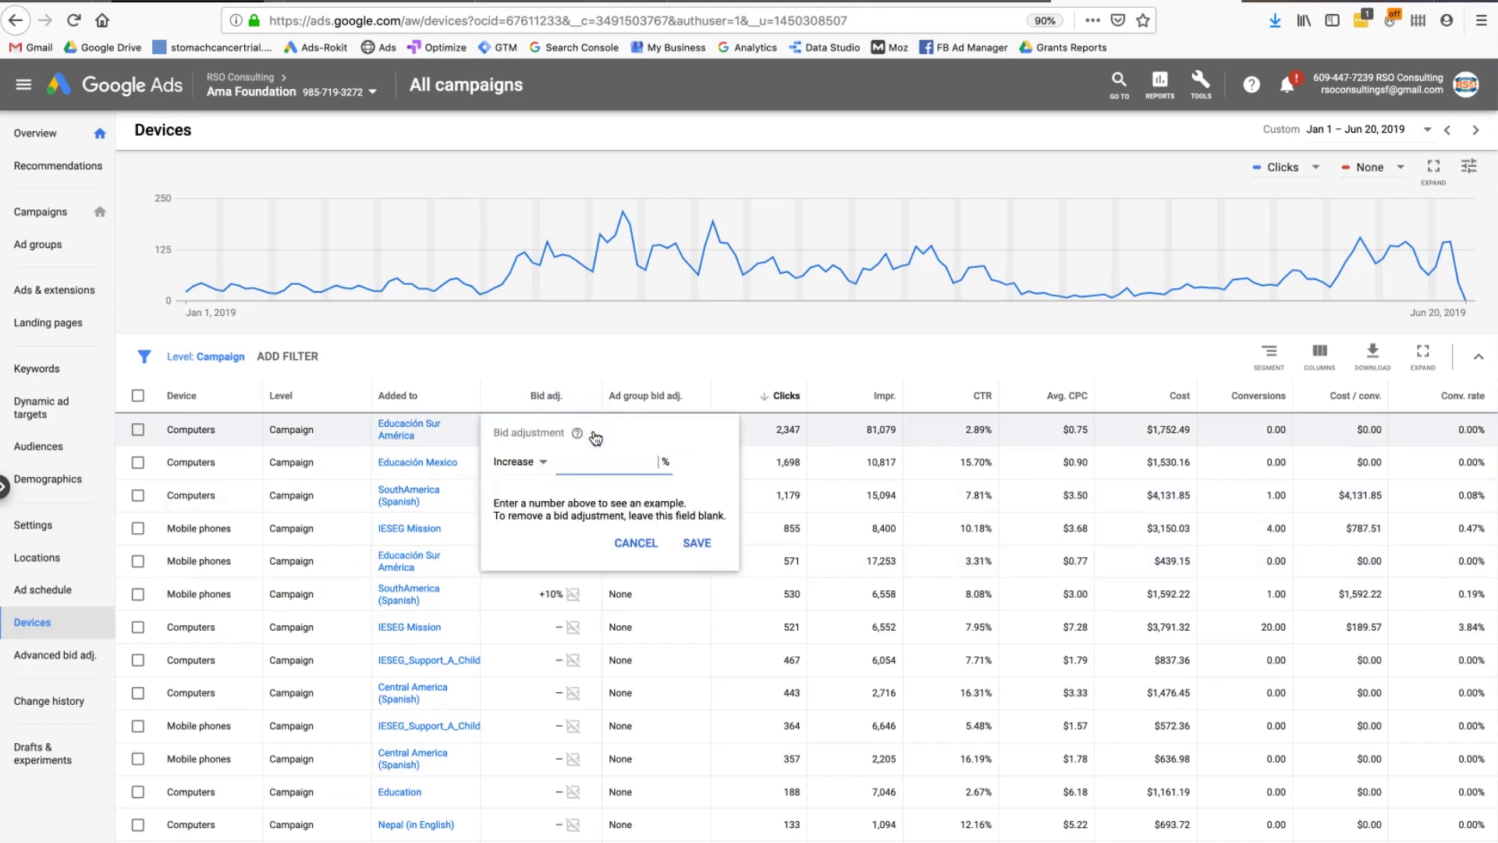
pyautogui.click(527, 462)
pyautogui.click(537, 505)
pyautogui.click(597, 465)
pyautogui.write('10')
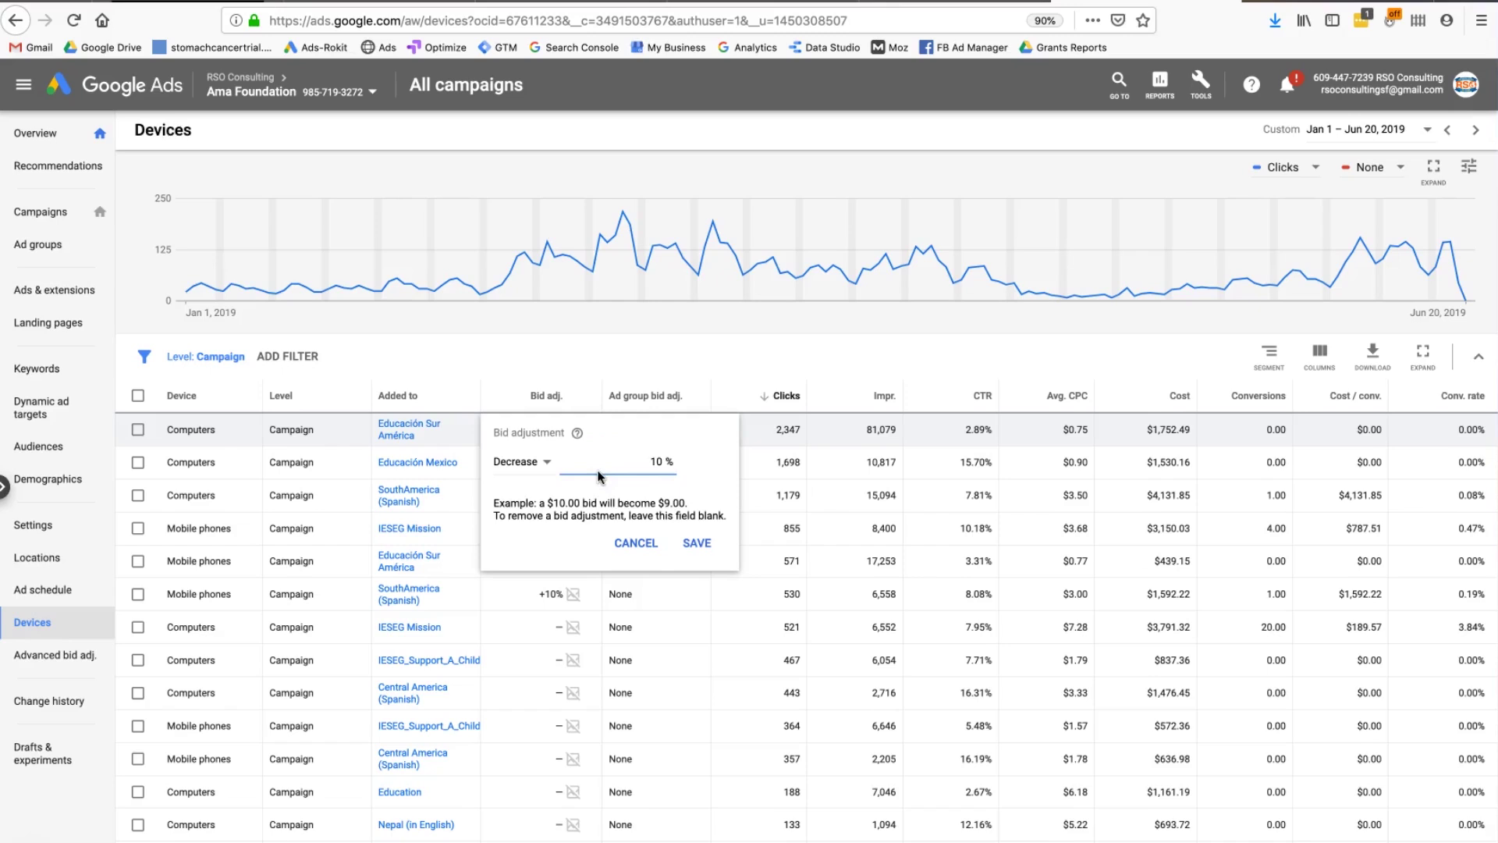
pyautogui.click(636, 542)
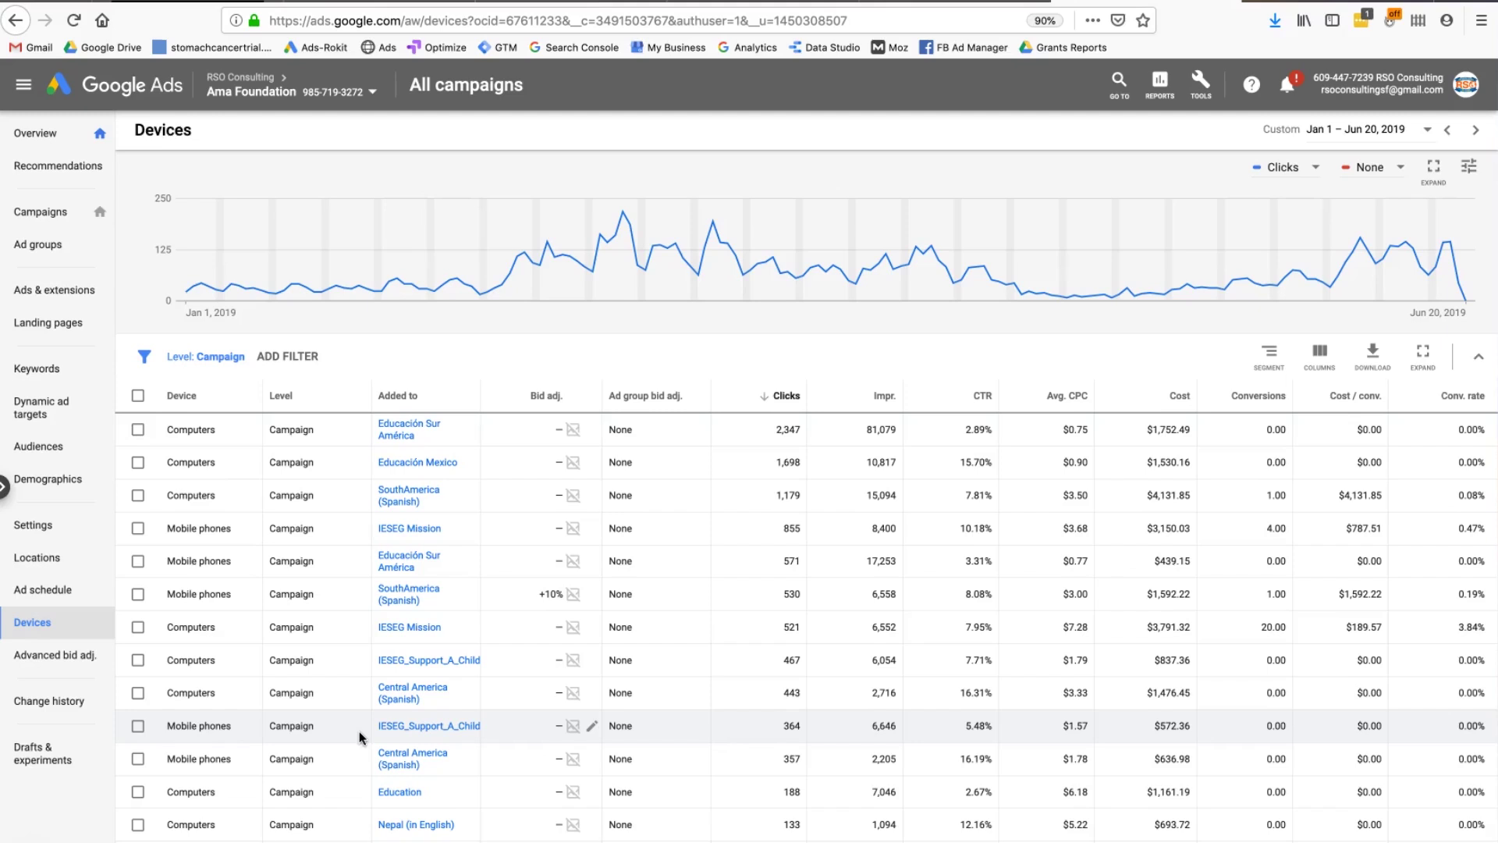
# Step: Open the Locations report and browse the targeted locations with their campaigns and bid adjustments
pyautogui.click(35, 557)
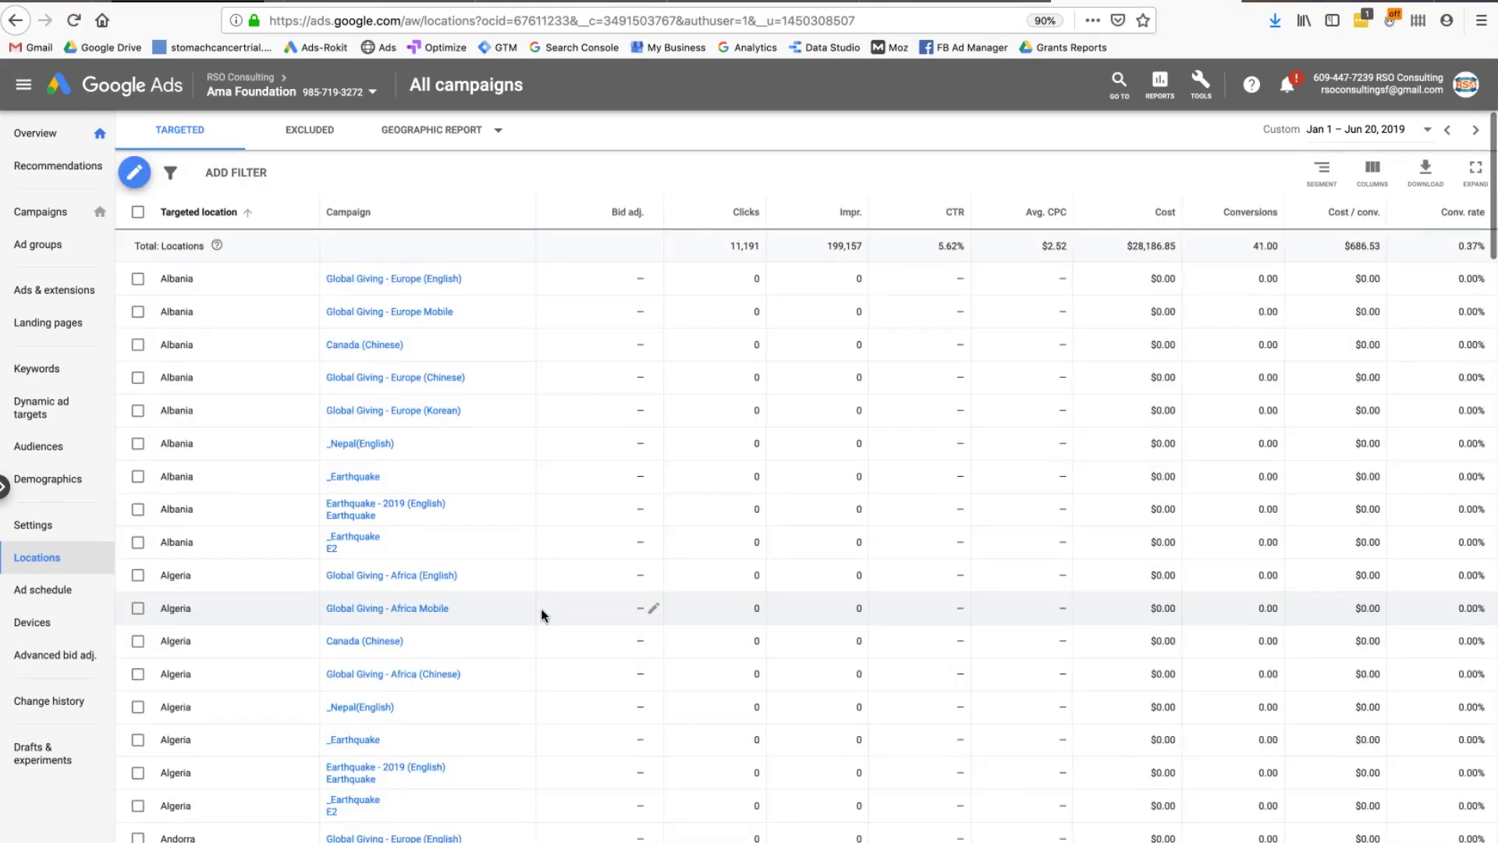
pyautogui.scroll(-10, 250, 508)
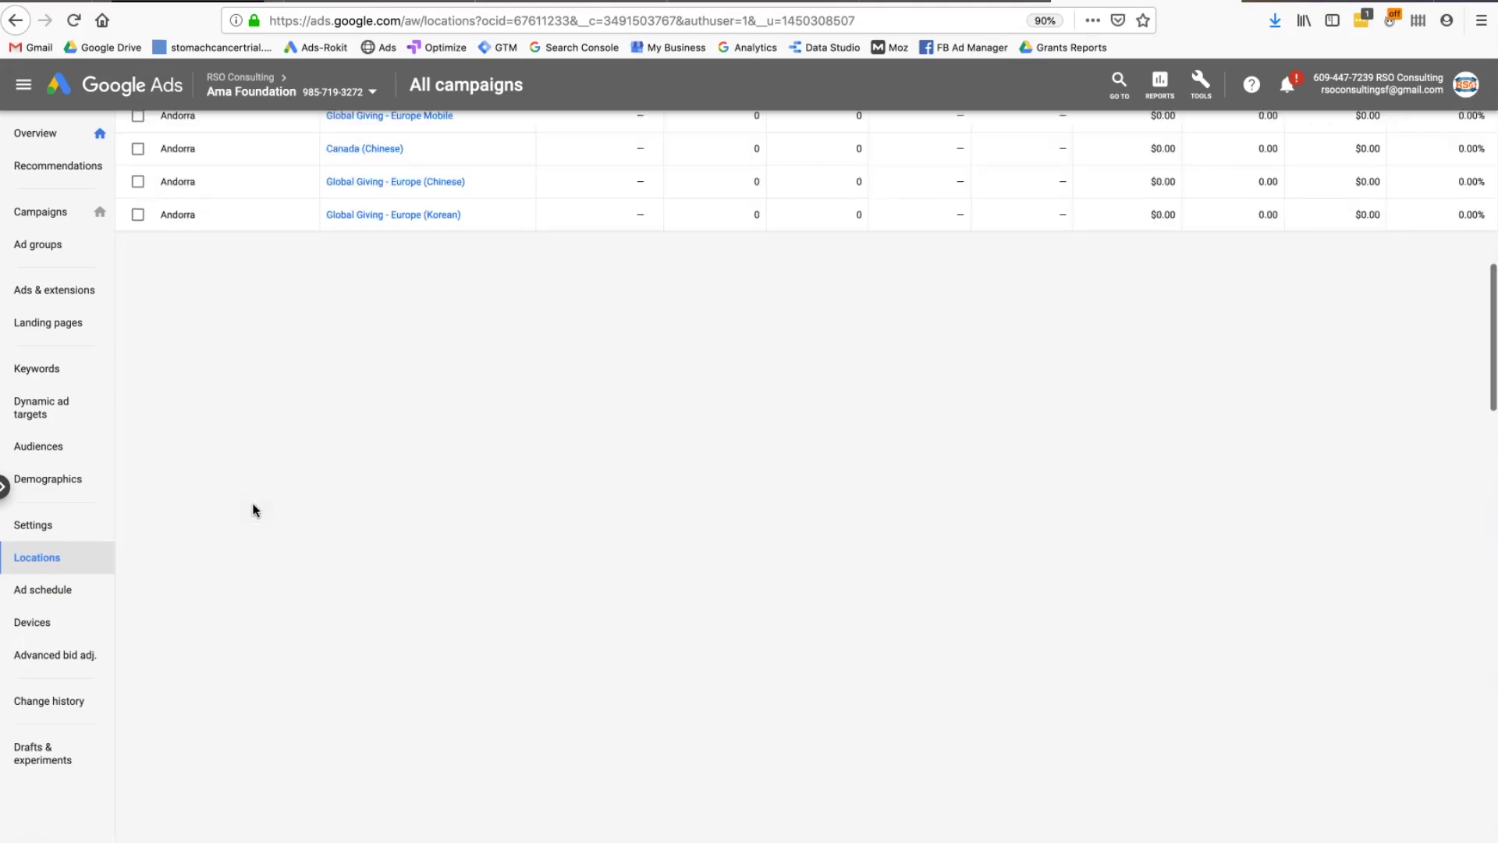
pyautogui.scroll(-5, 253, 511)
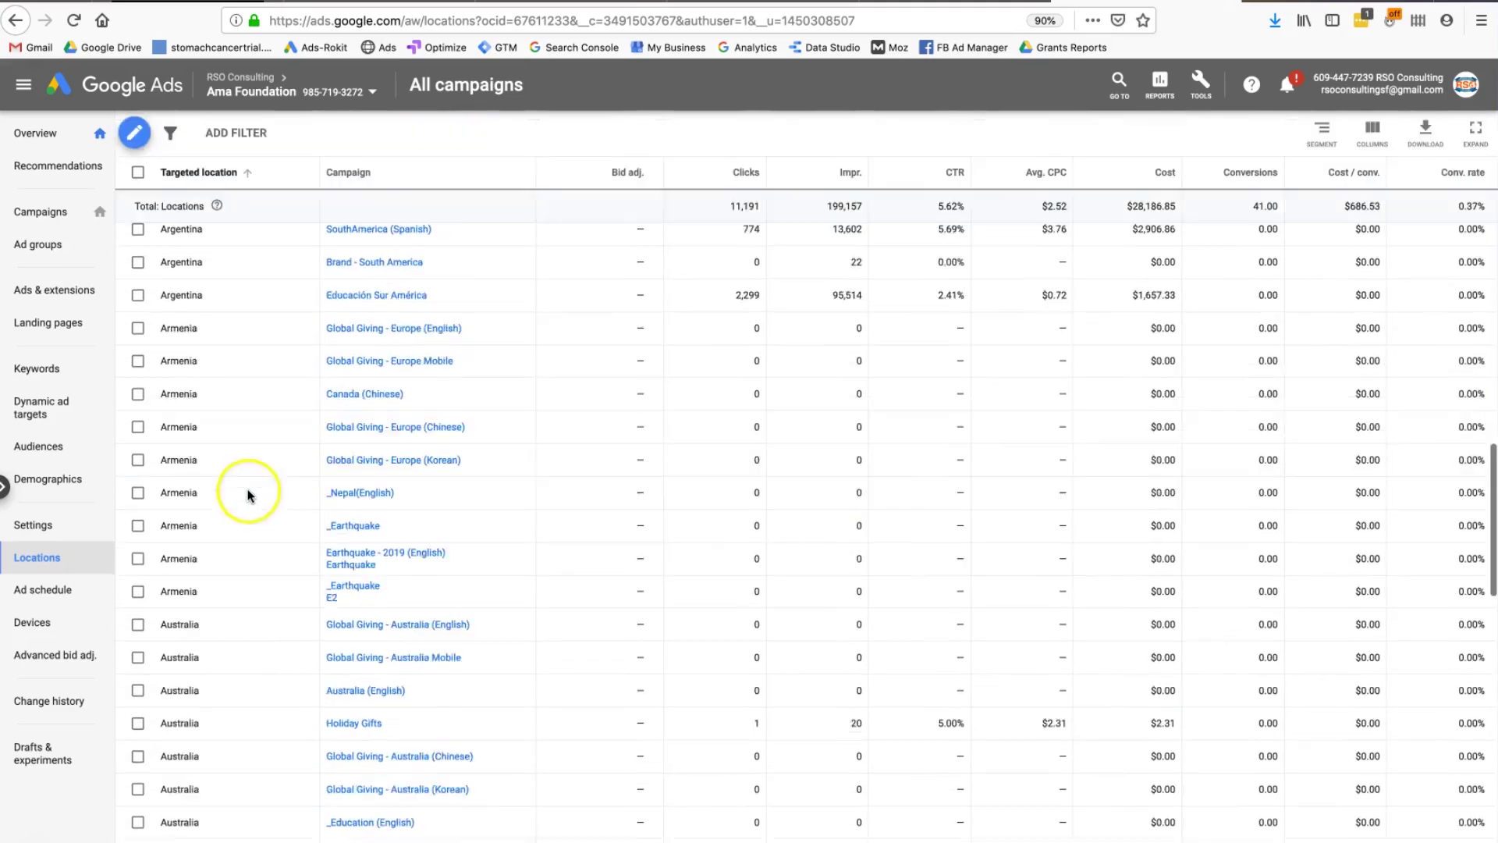
pyautogui.scroll(5, 239, 464)
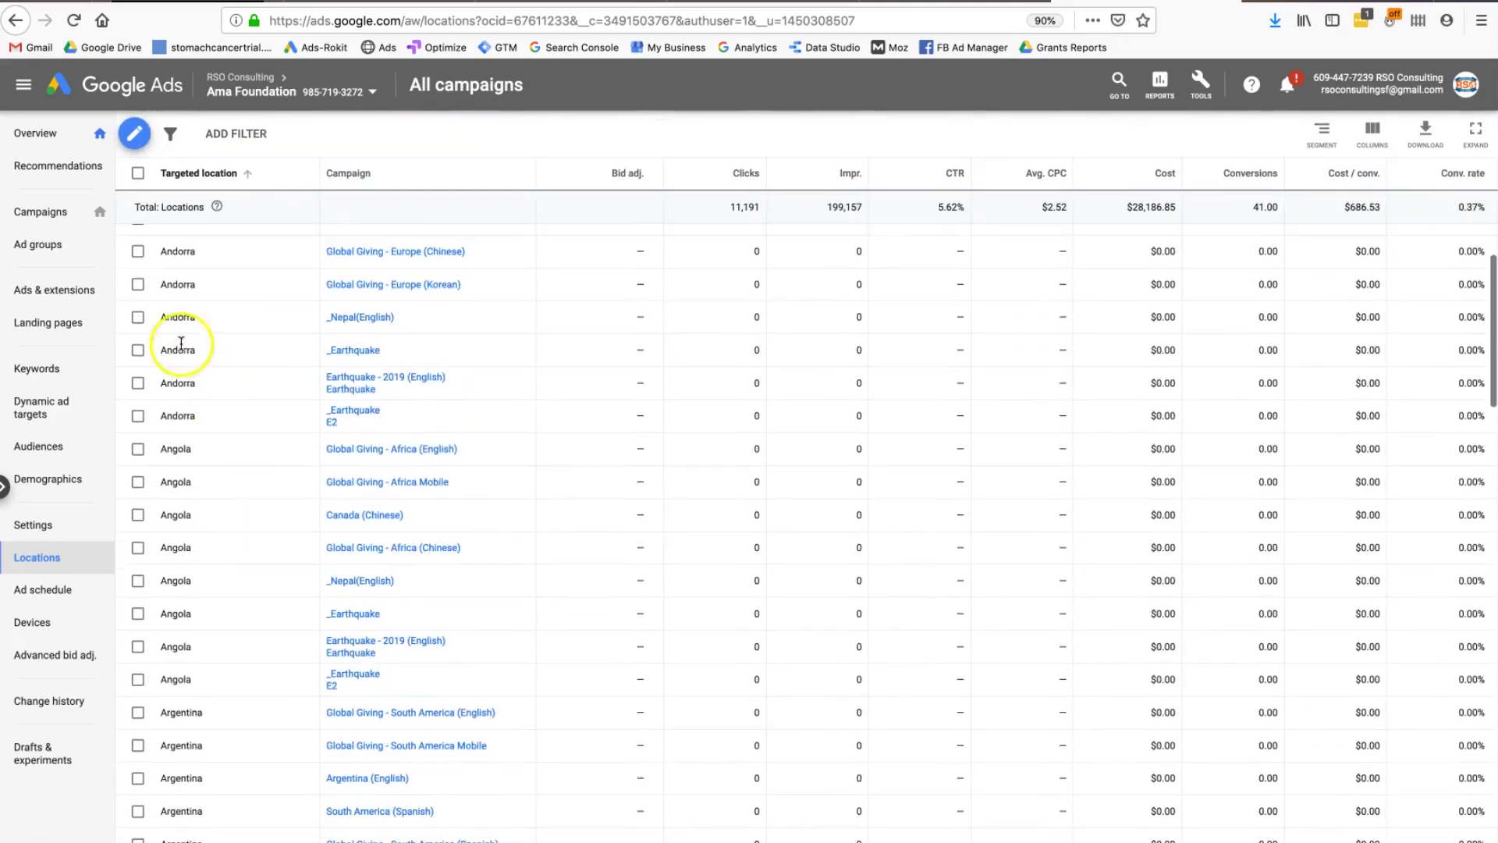
# Step: Select the Andorra location of the Global Giving - Europe (Korean) campaign and view the available edit options
pyautogui.click(138, 290)
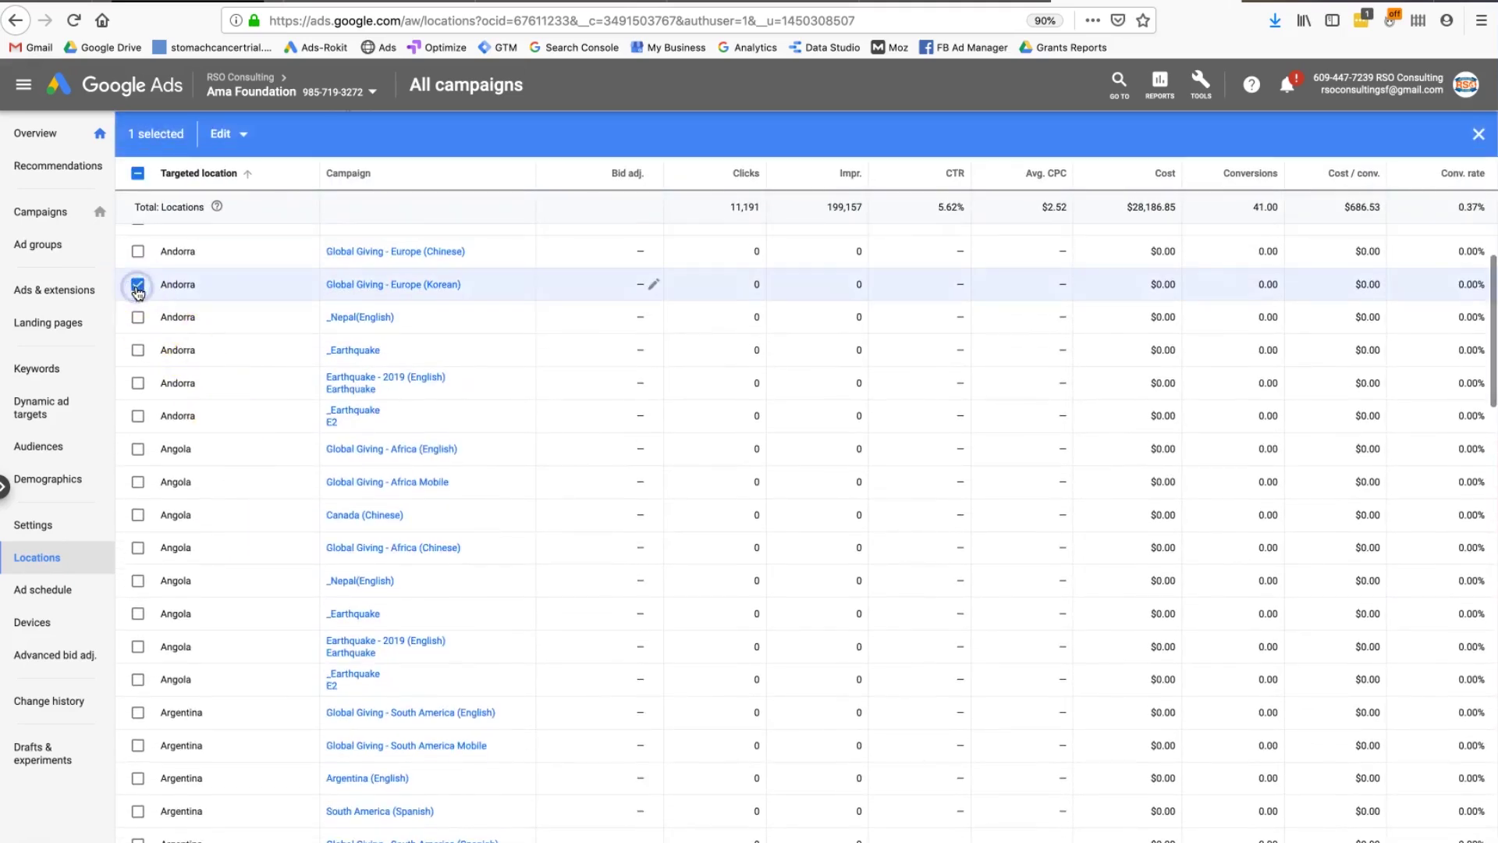
pyautogui.click(228, 143)
pyautogui.click(228, 139)
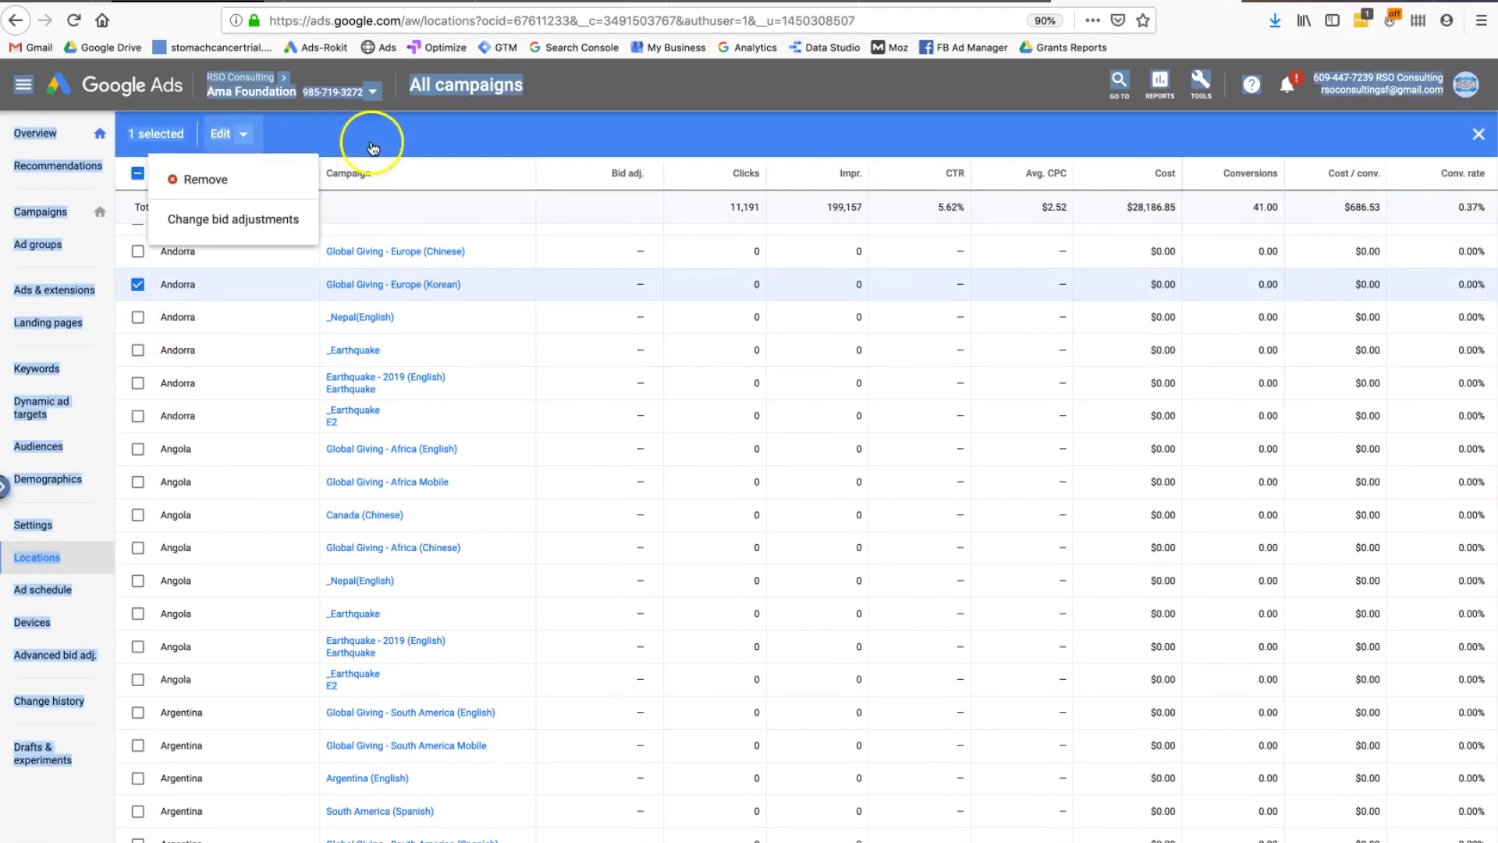
pyautogui.scroll(3, 394, 305)
pyautogui.click(351, 175)
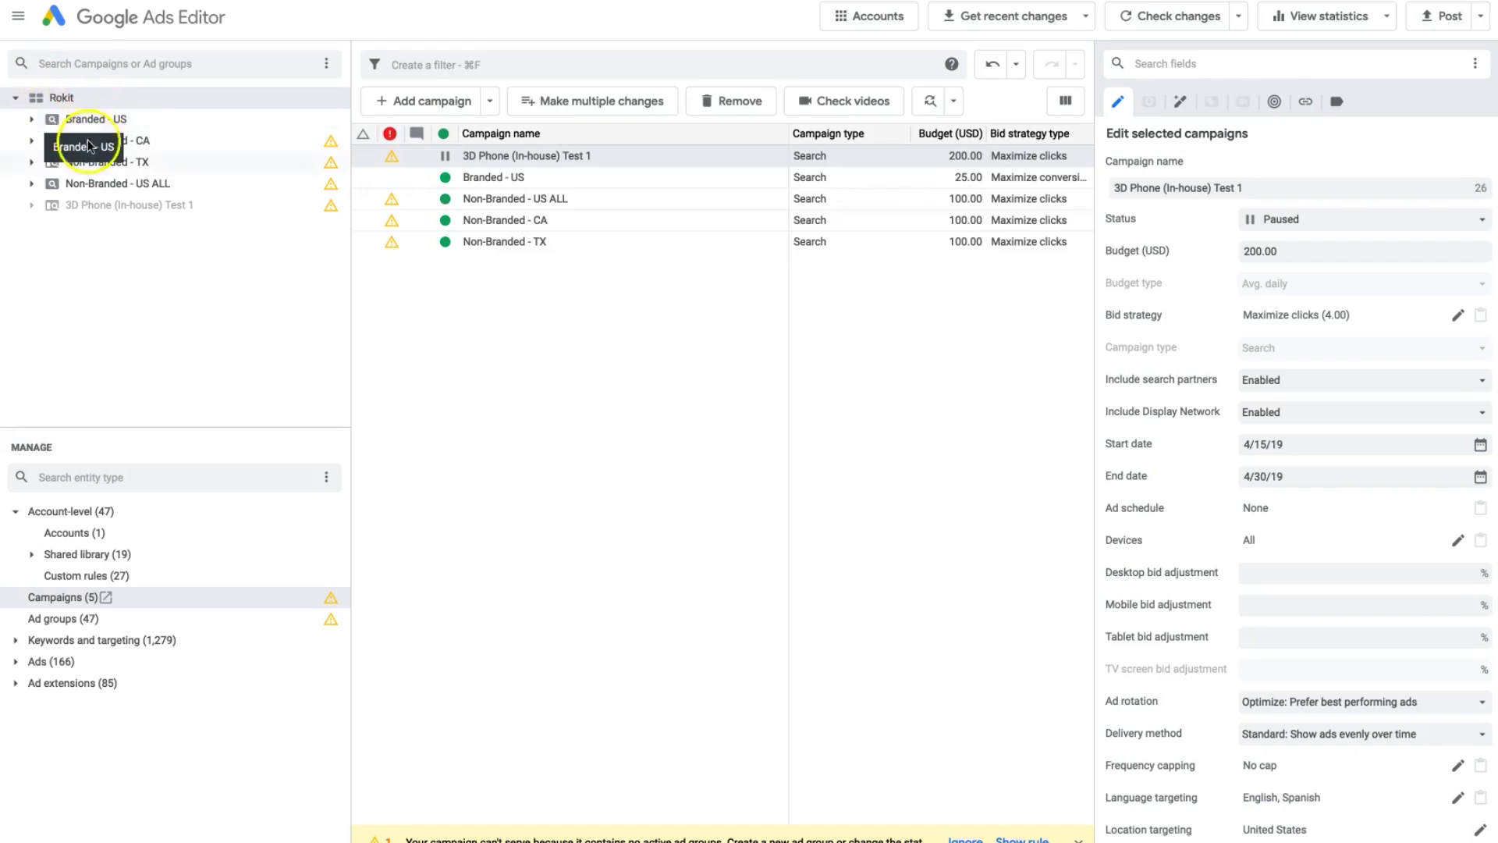
# Step: In Google Ads Editor, pause all ad groups of the Non-Branded - US ALL campaign
pyautogui.click(32, 183)
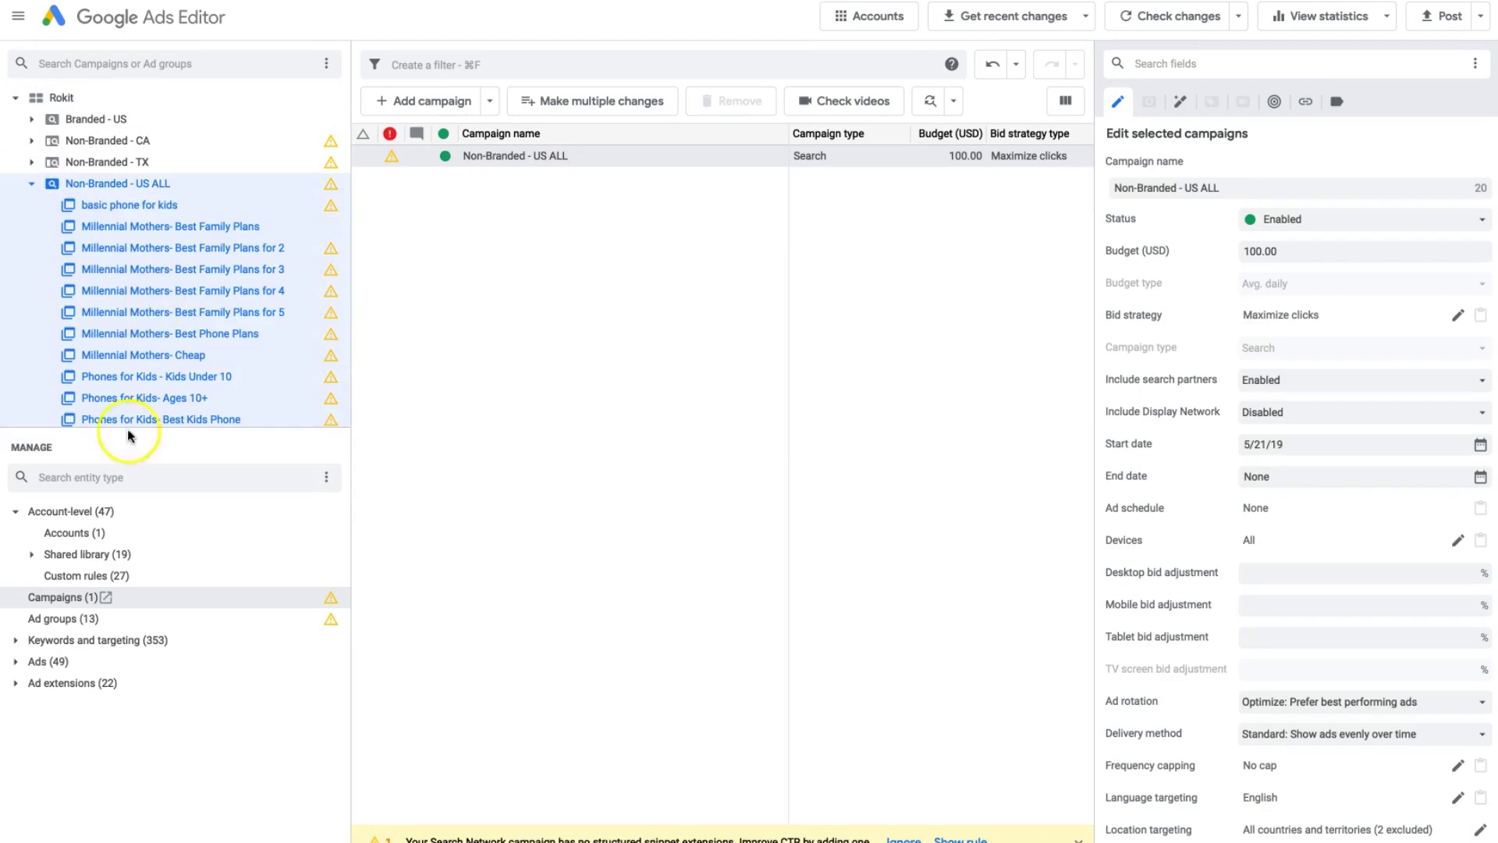
pyautogui.click(64, 622)
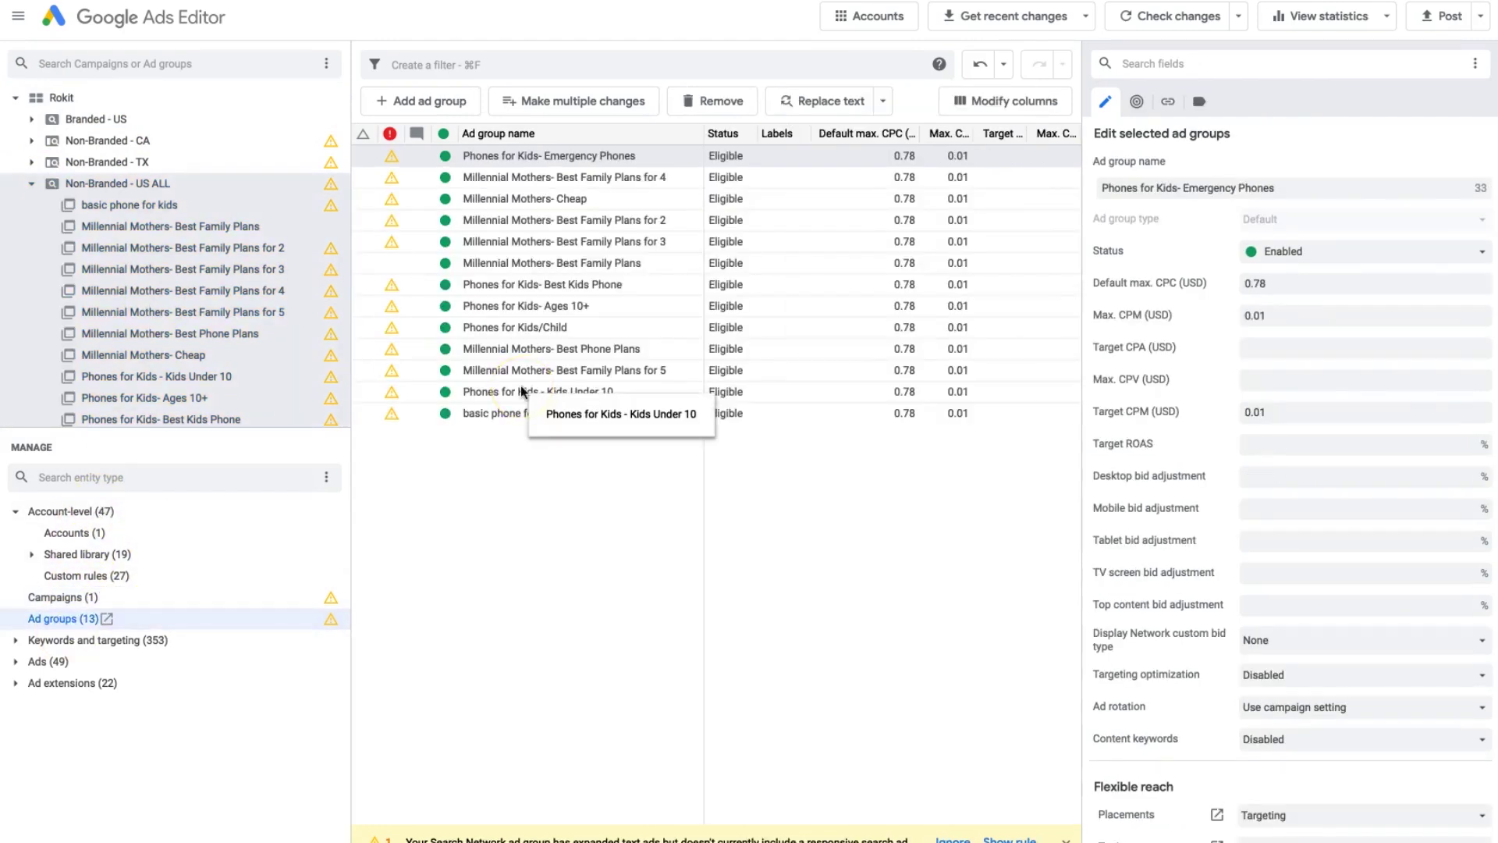
pyautogui.press('super+a')
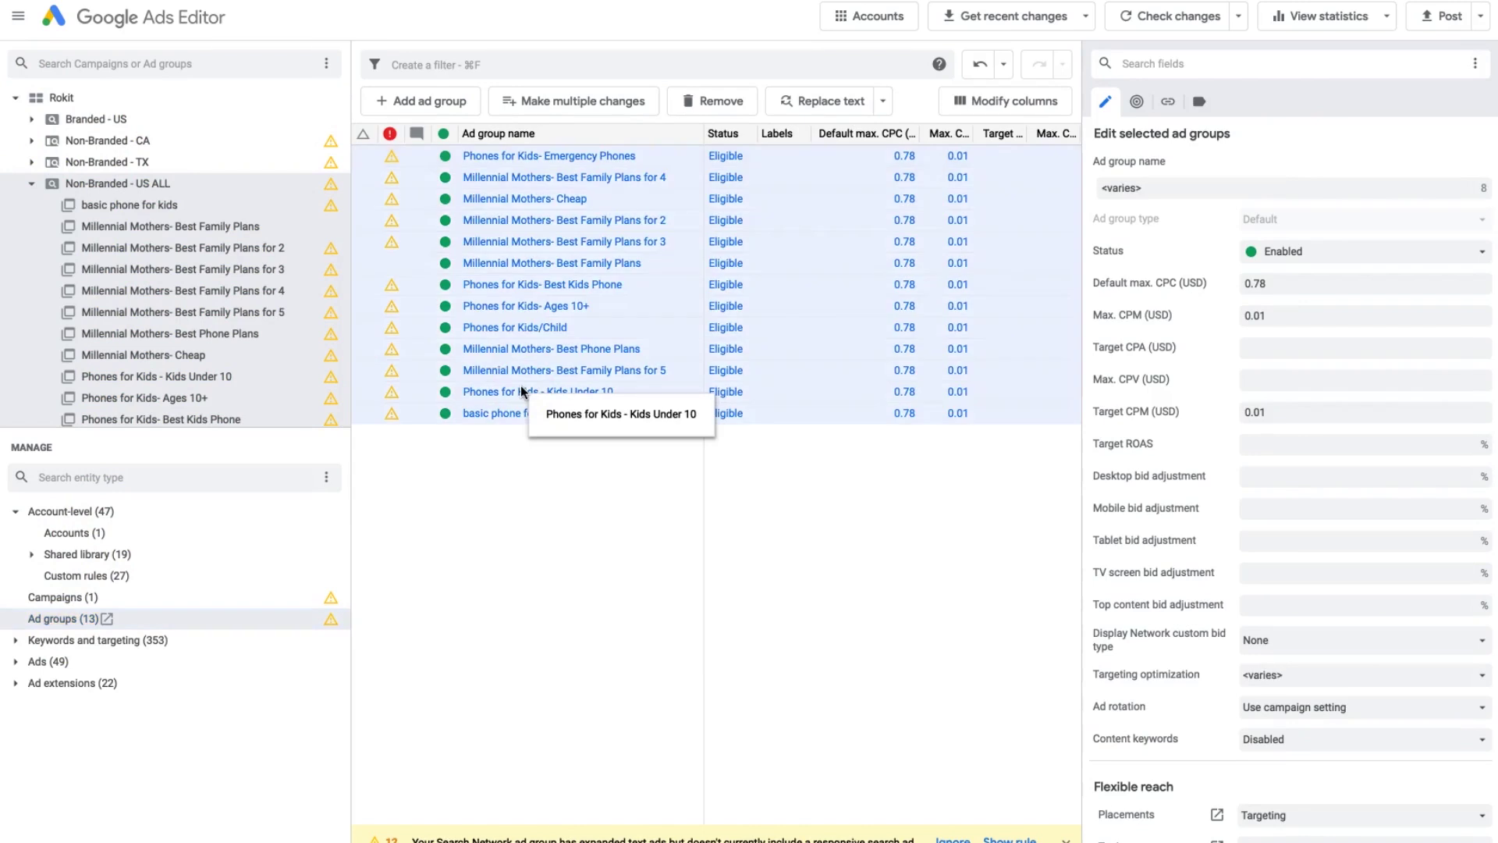
pyautogui.click(1283, 252)
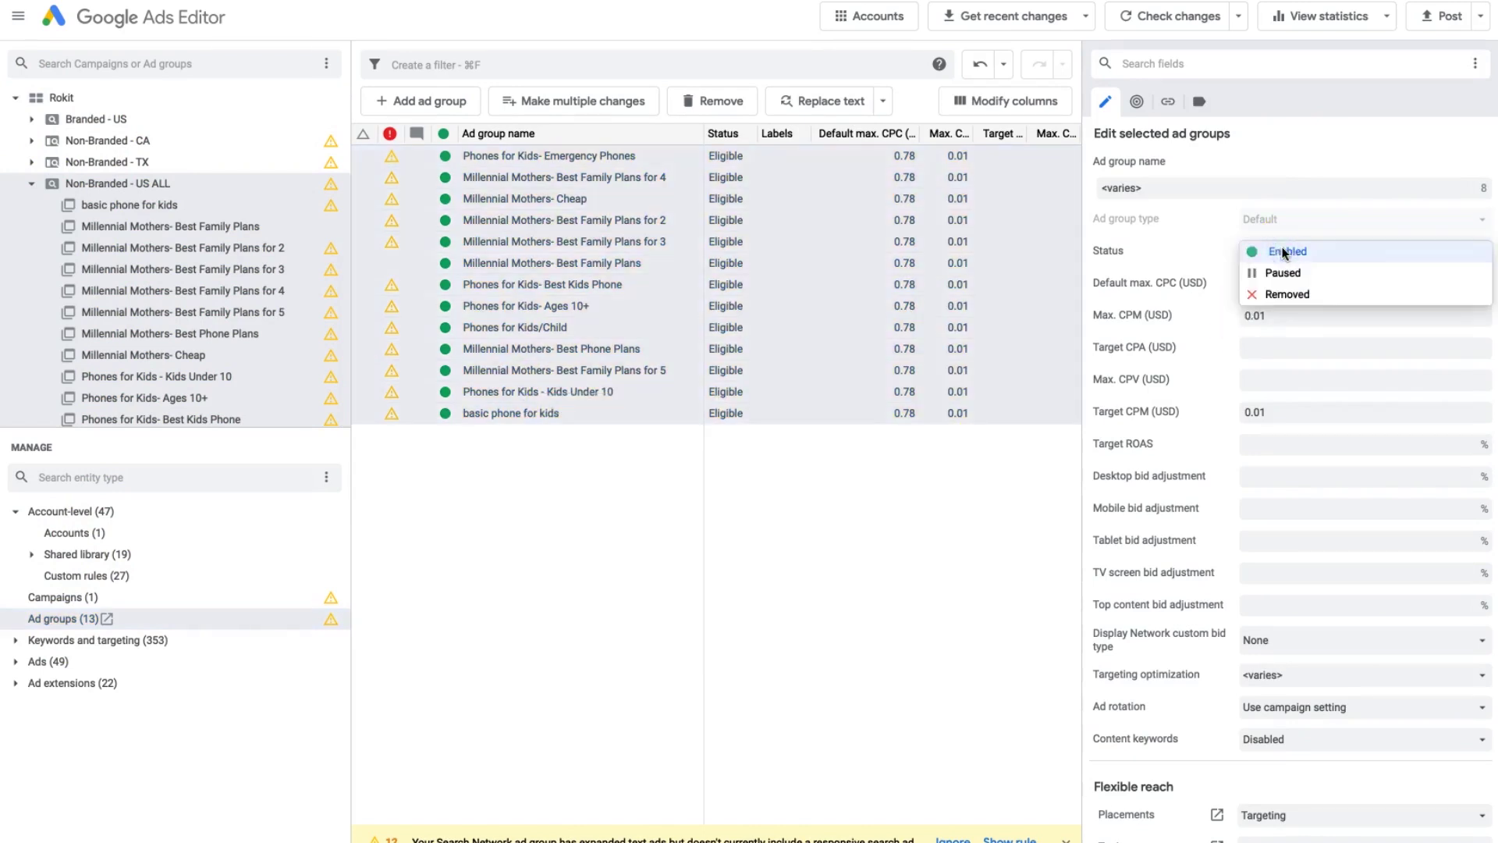
pyautogui.click(1282, 272)
# Step: Set all ad groups of the Non-Branded - US ALL campaign back to Enabled and clear the selection
pyautogui.click(1288, 239)
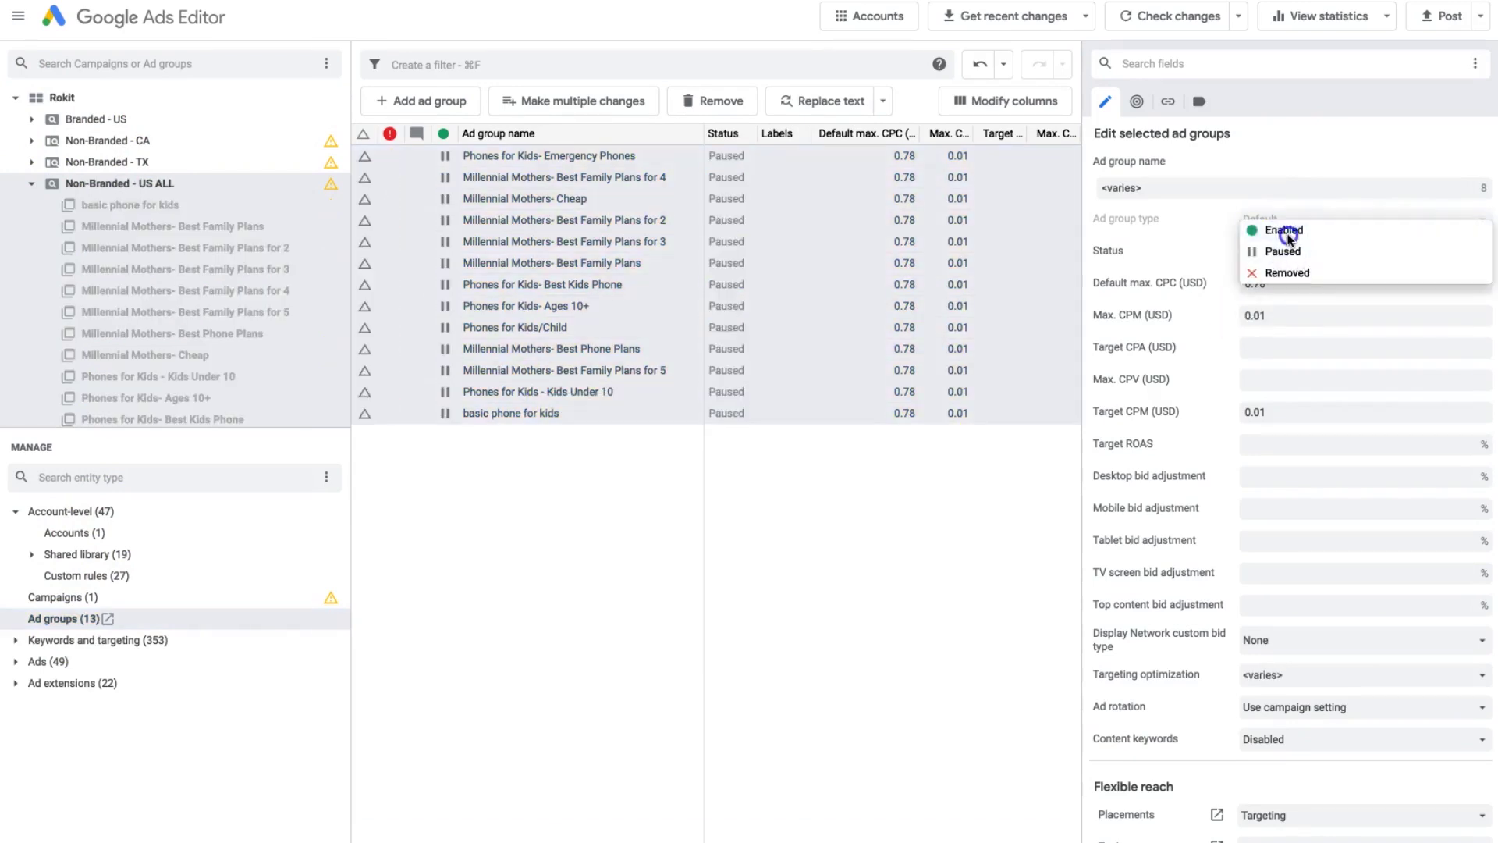
pyautogui.click(1285, 231)
pyautogui.click(914, 475)
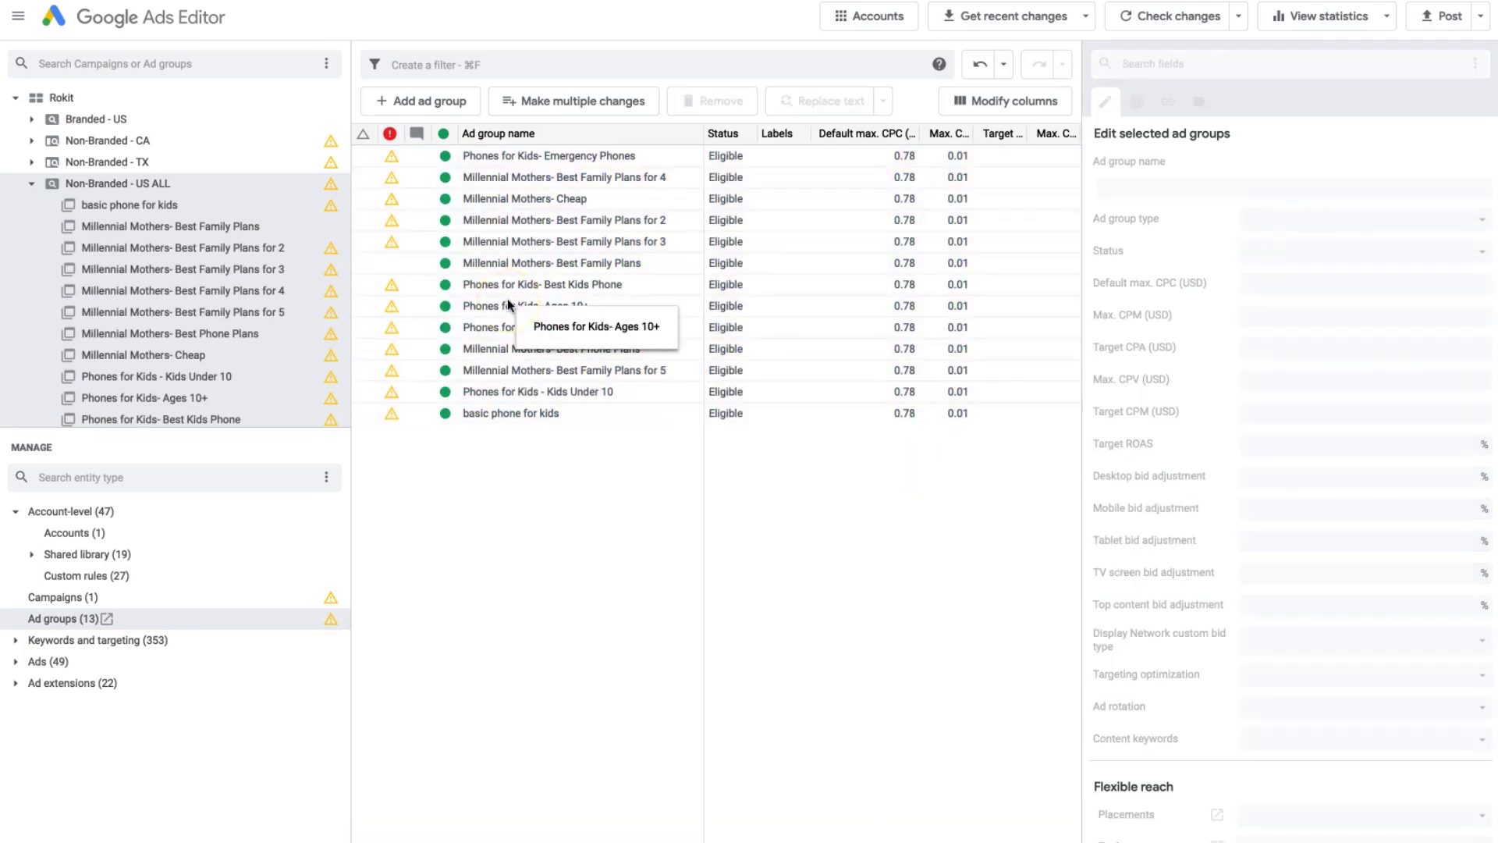
# Step: List the keywords of the ad group Millennial Mothers- Best Family Plans
pyautogui.click(78, 230)
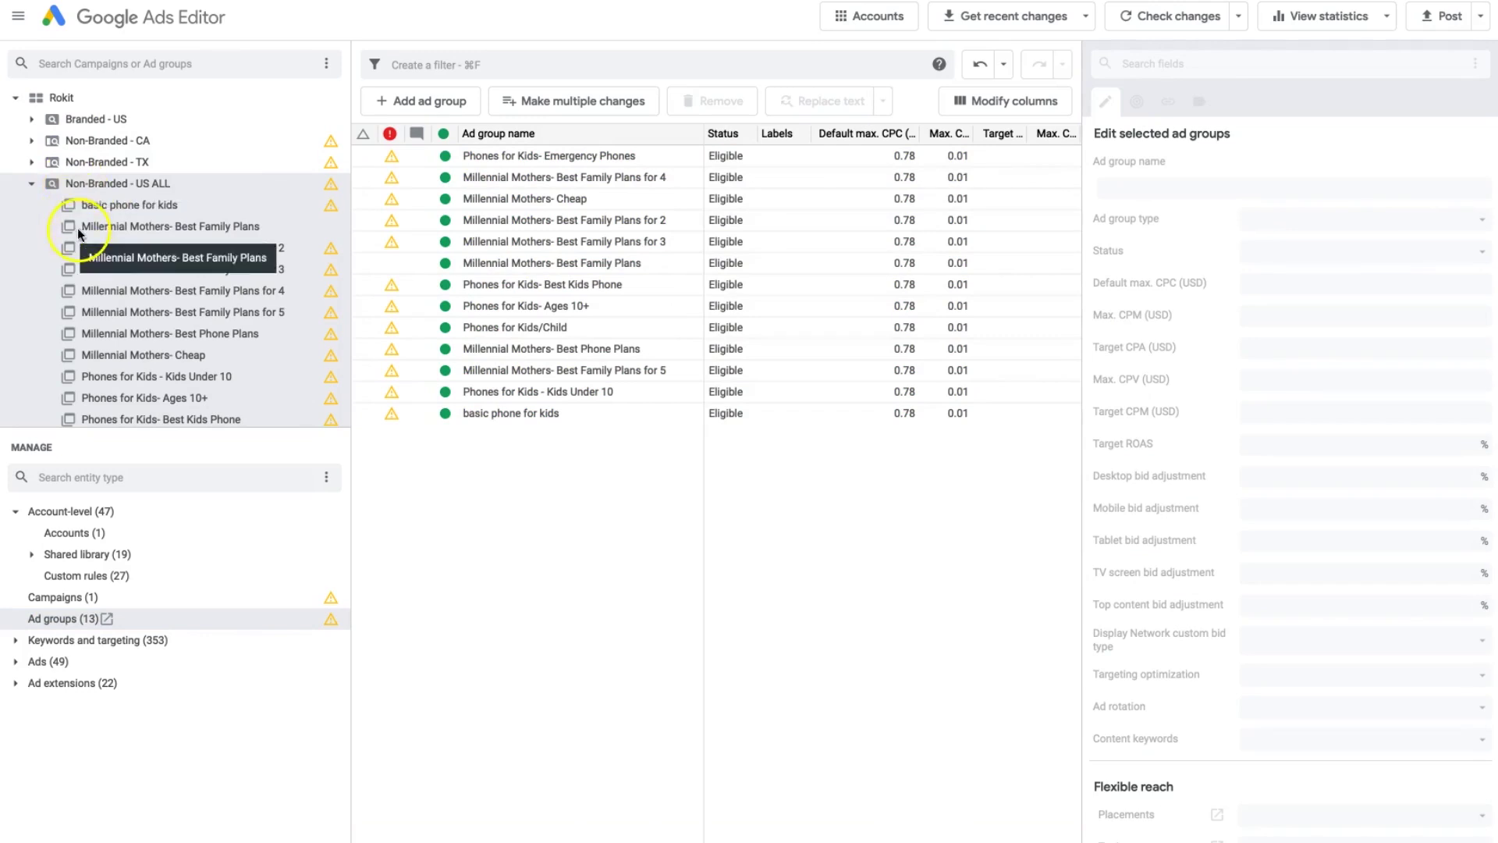
pyautogui.click(363, 160)
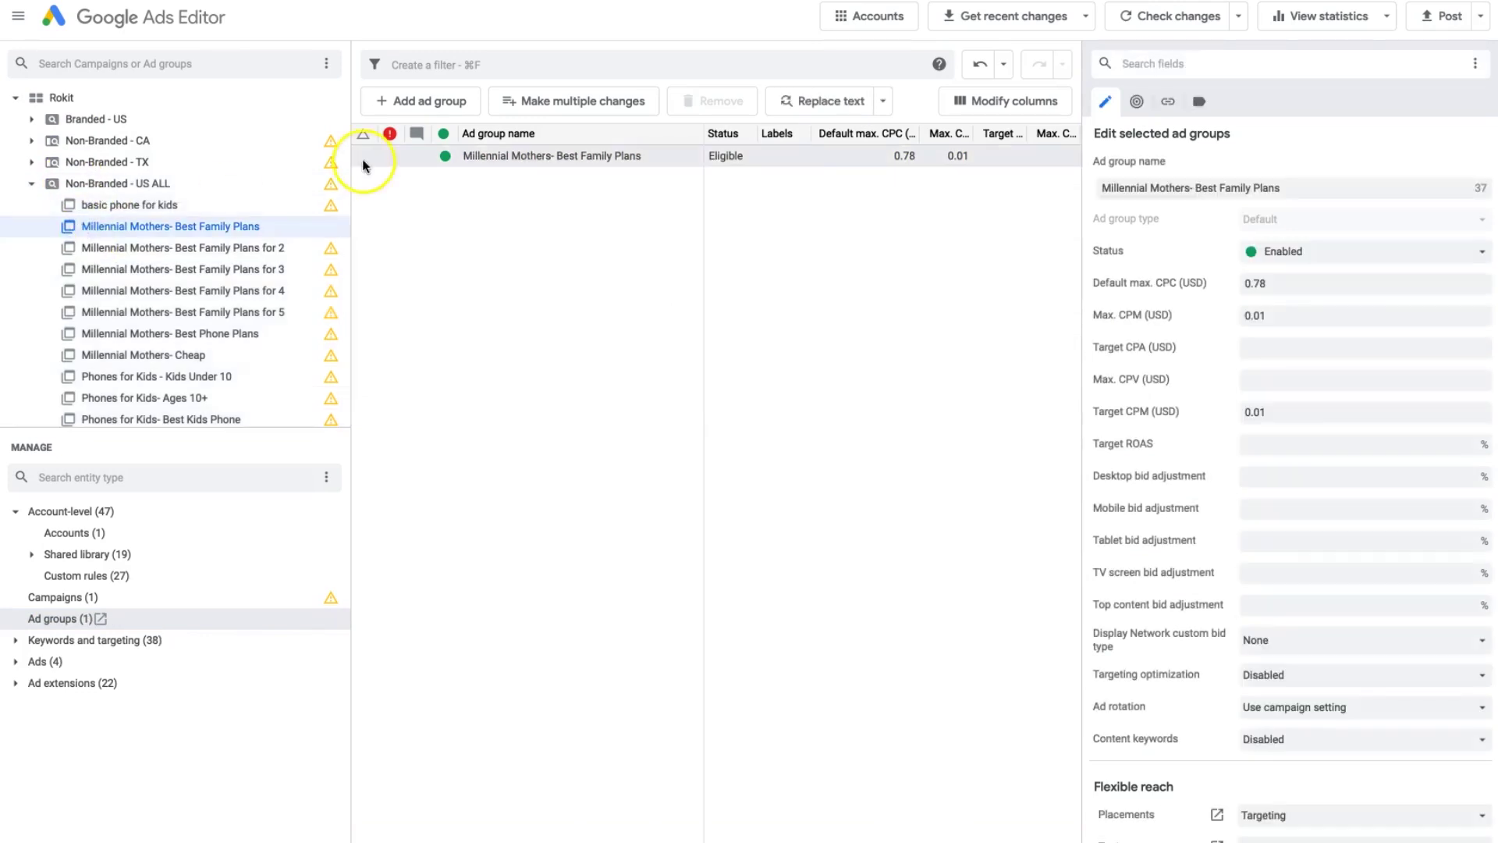
pyautogui.click(68, 641)
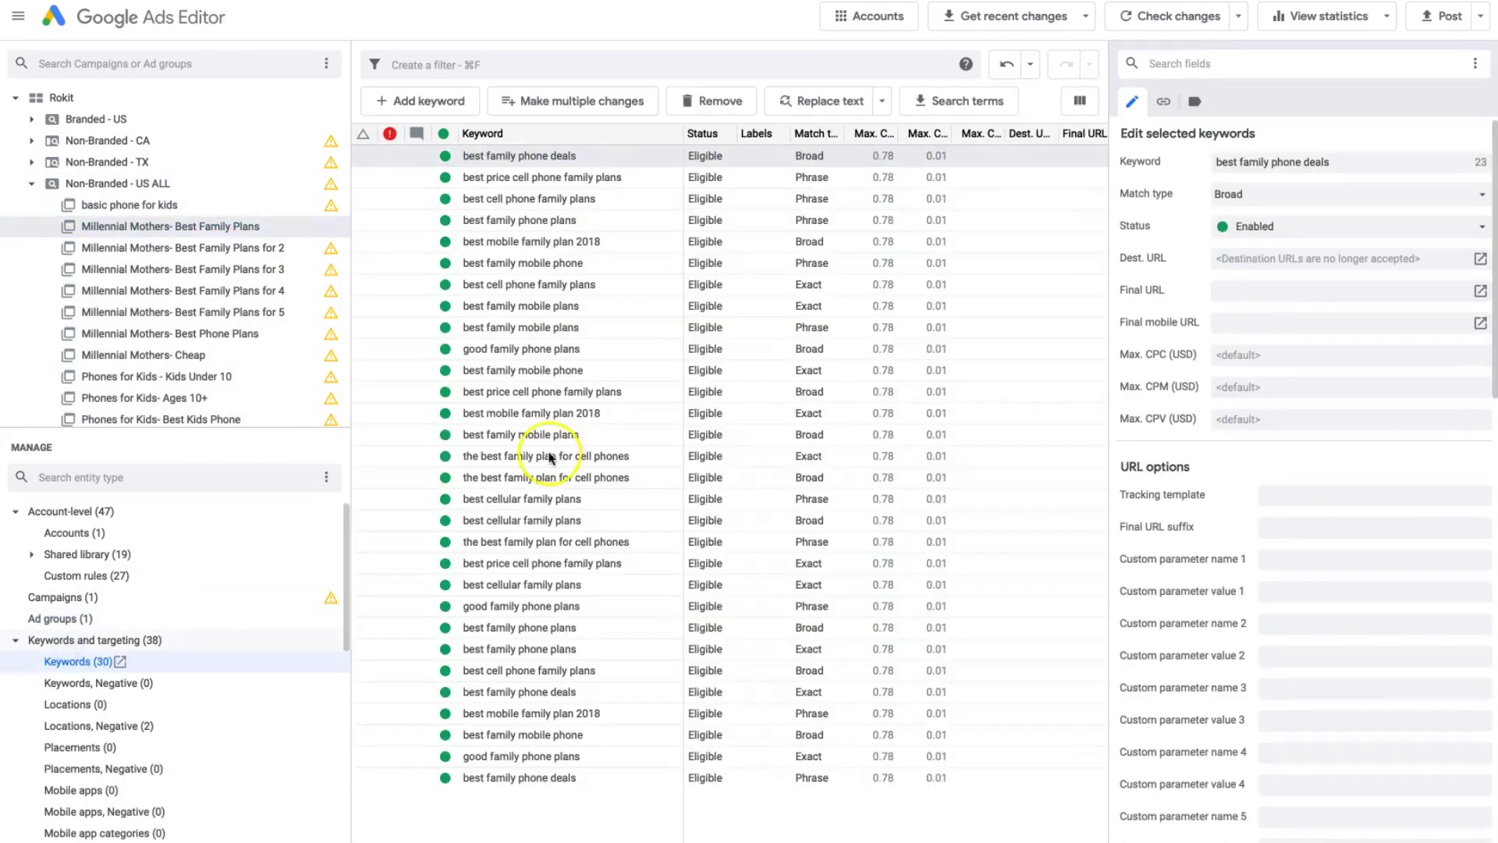
# Step: Paste copies of all the ad group's keywords into the same ad group, and undo the paste
pyautogui.click(622, 437)
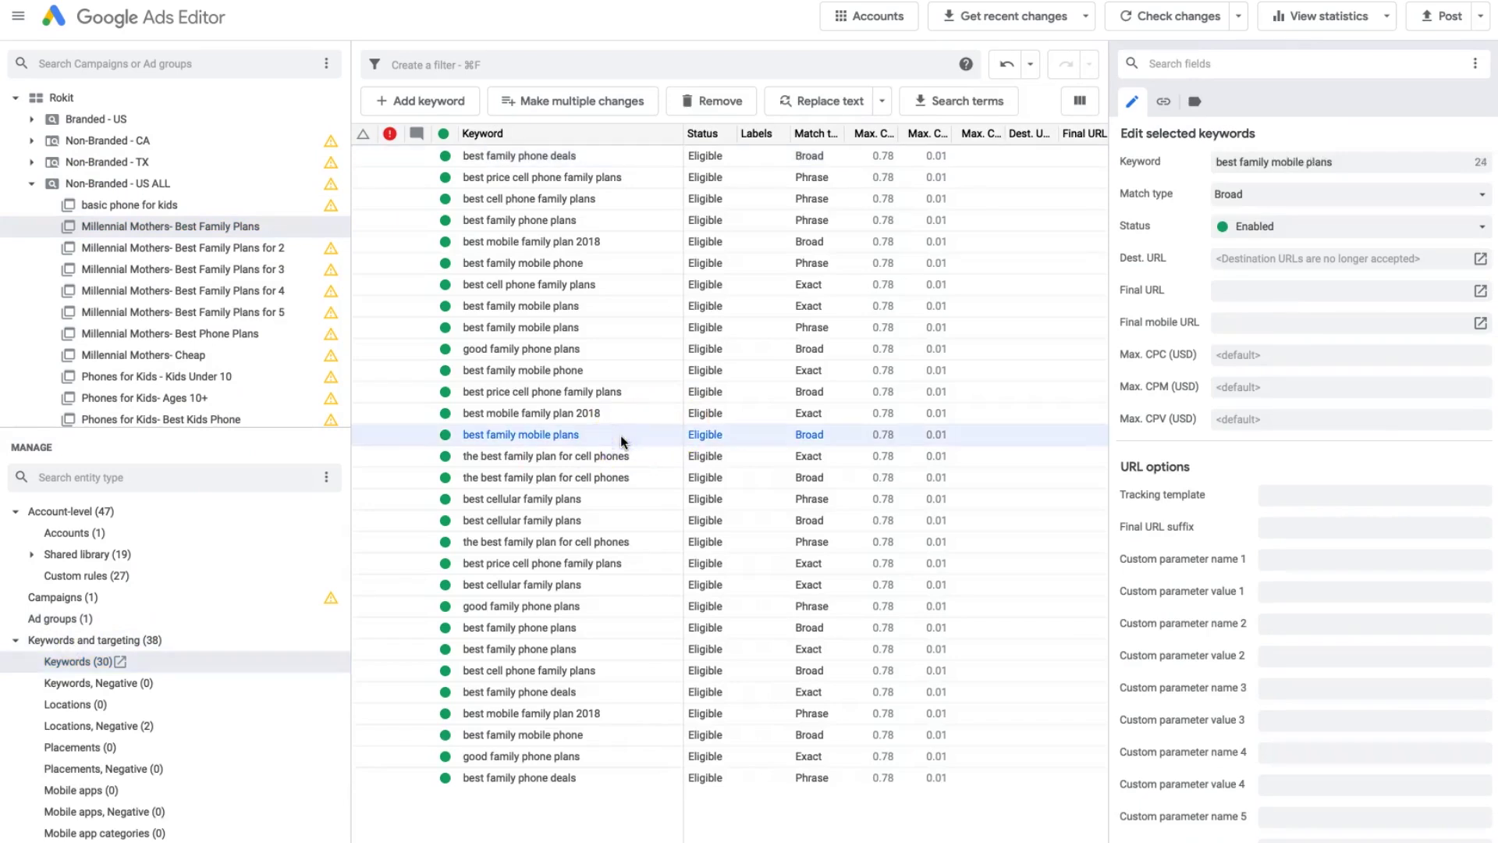
pyautogui.press('super+a')
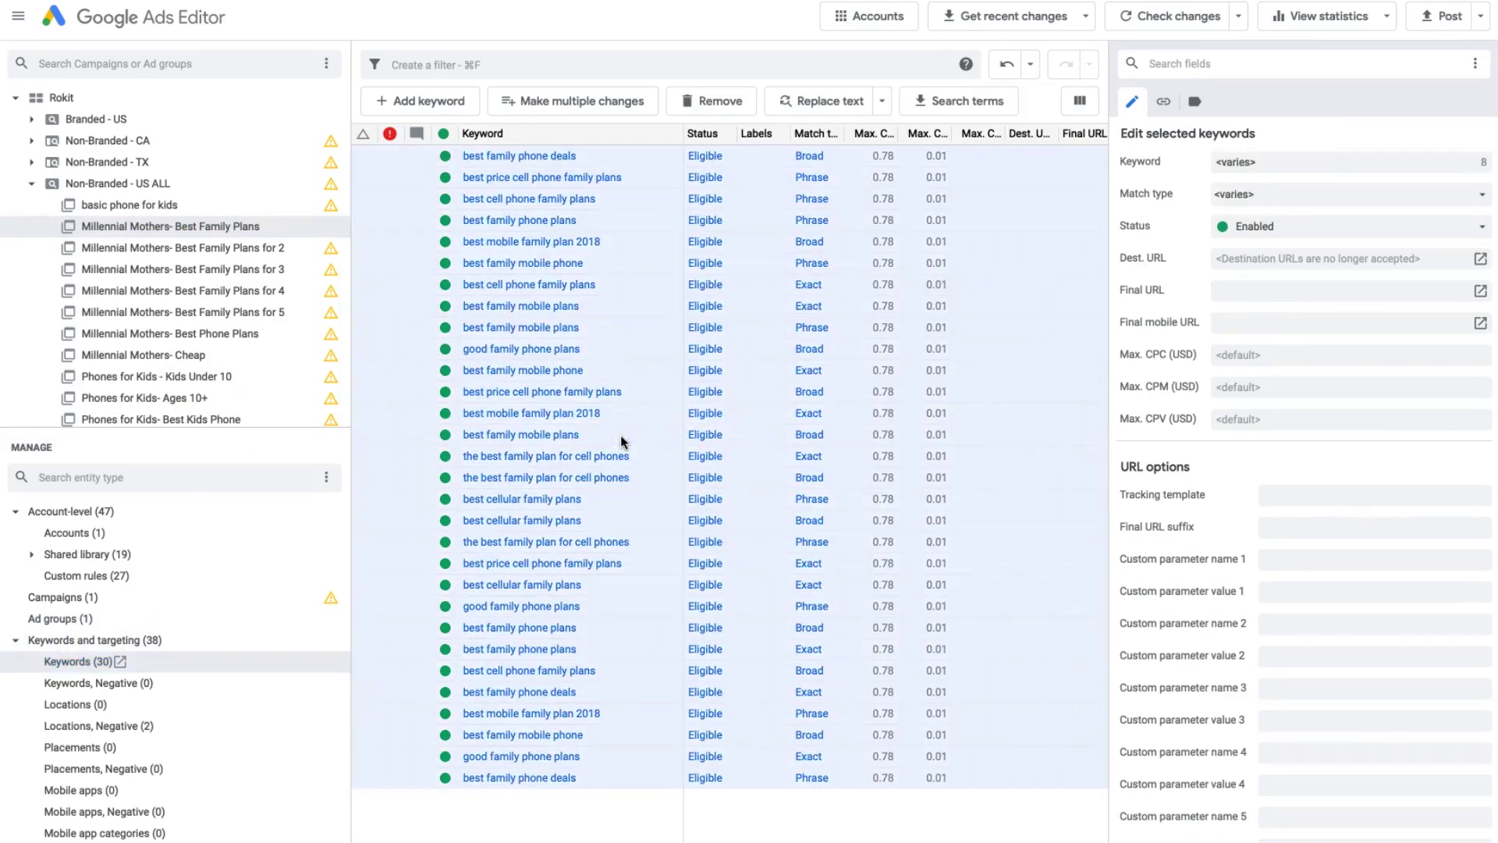
pyautogui.press('super+v')
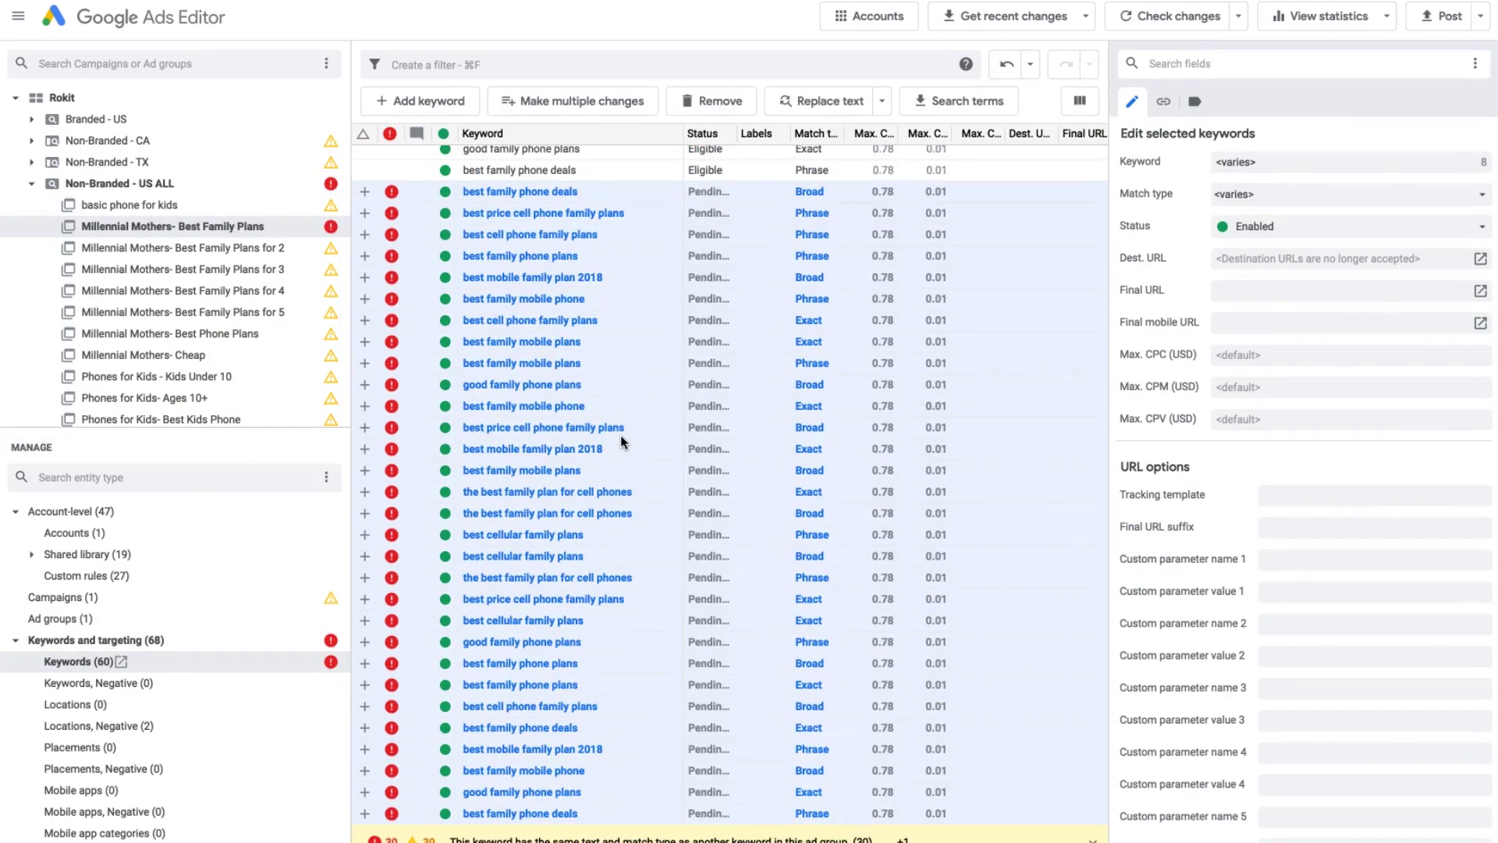
pyautogui.press('super+z')
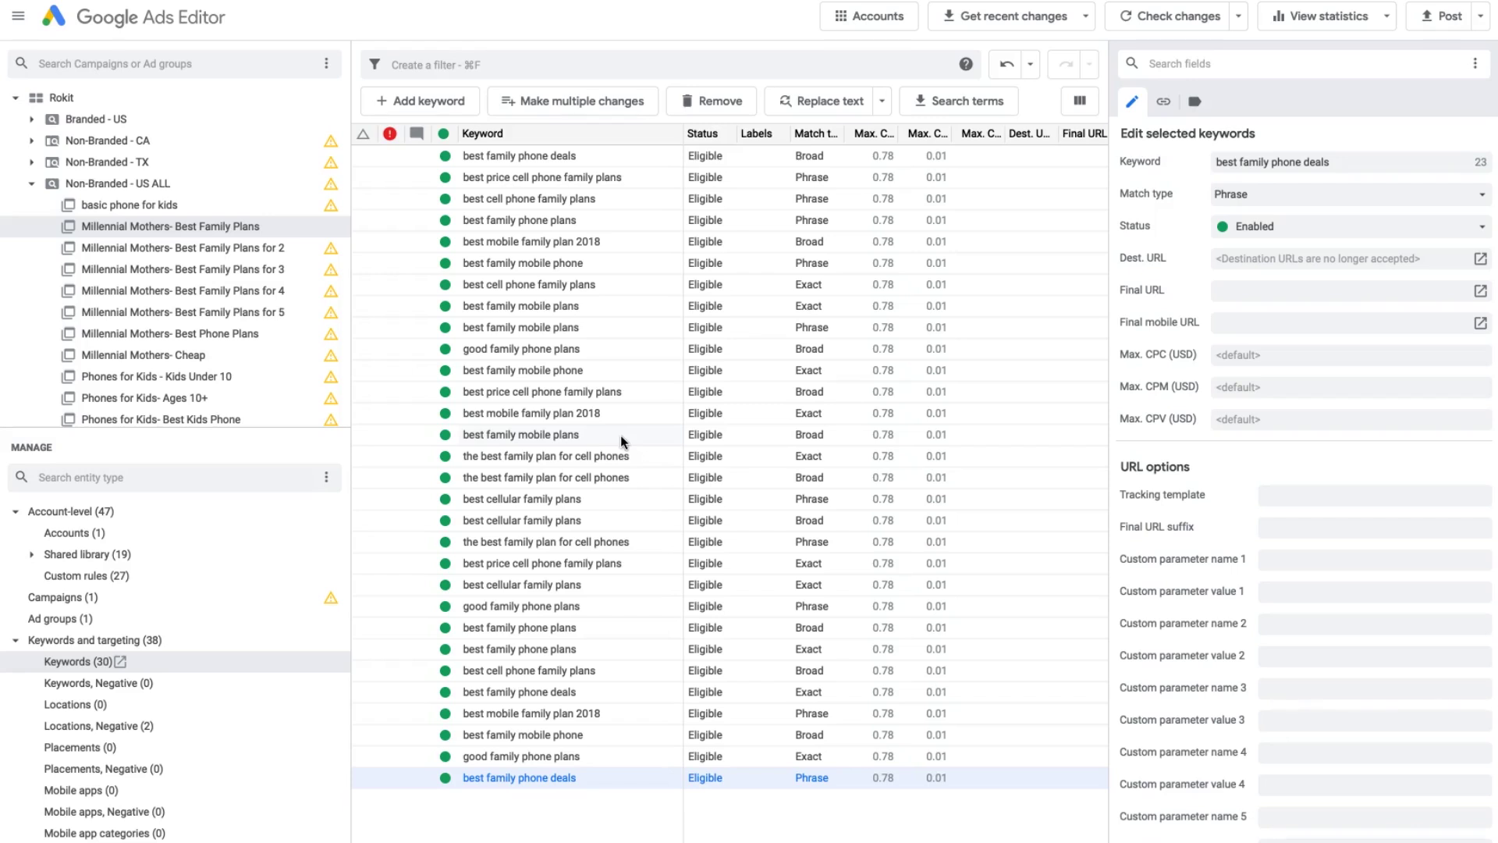
# Step: Download the basic recent changes for all campaigns in the account
pyautogui.click(1038, 17)
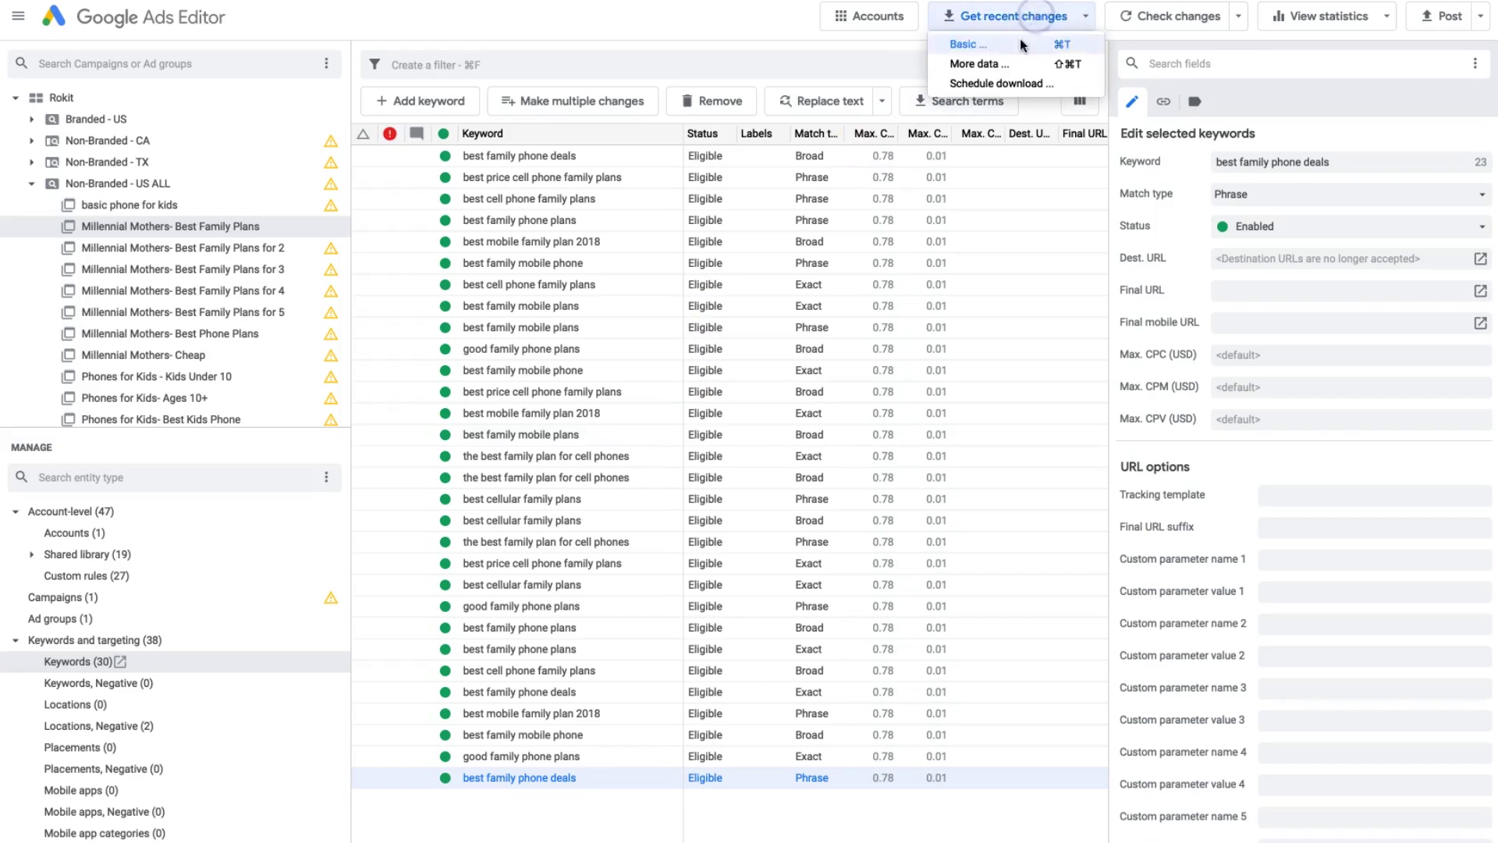
pyautogui.click(1021, 44)
pyautogui.click(799, 67)
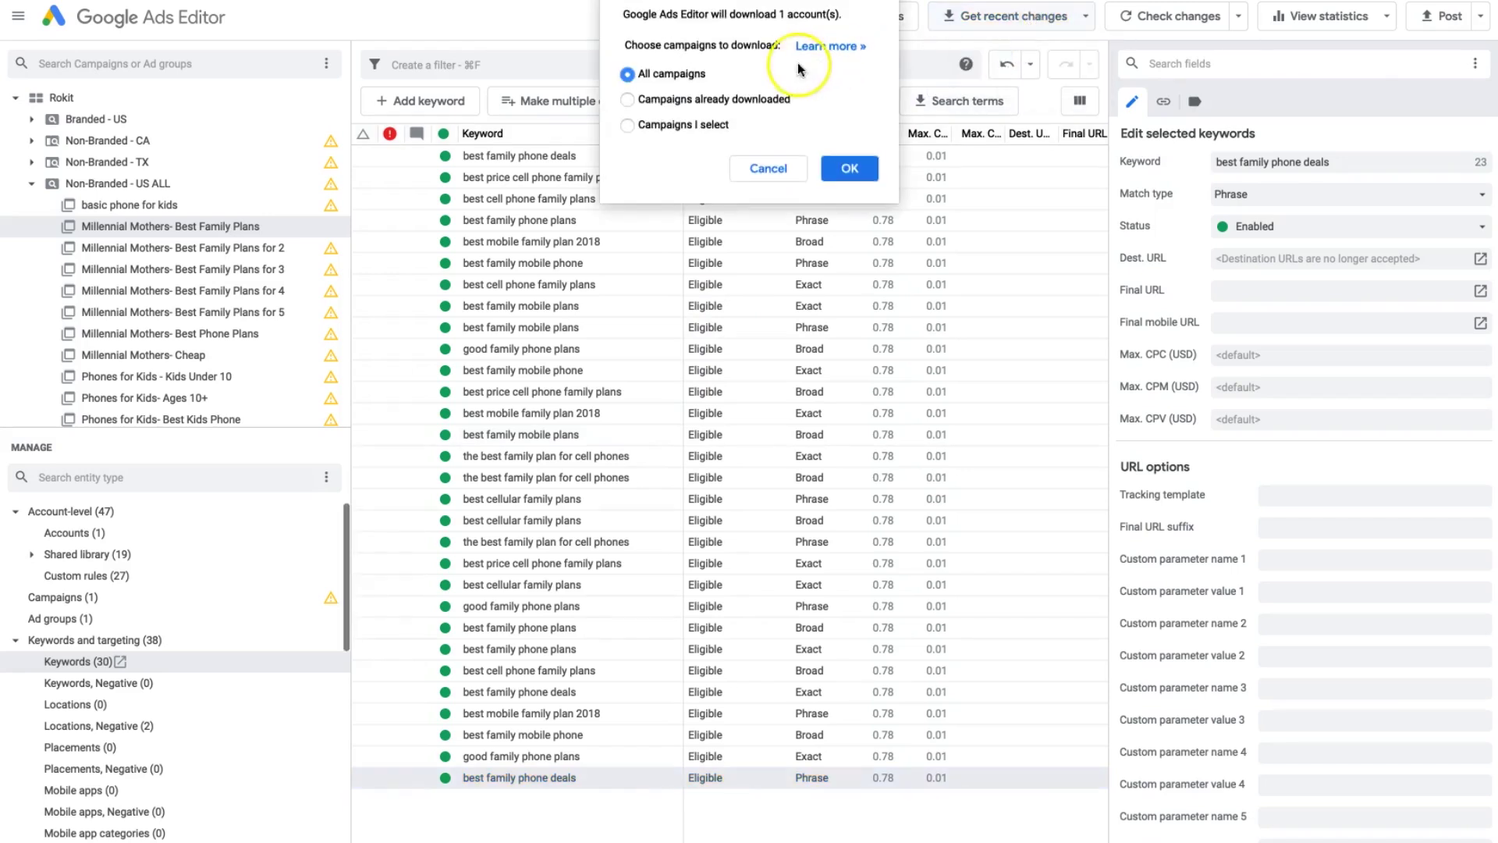
pyautogui.click(826, 163)
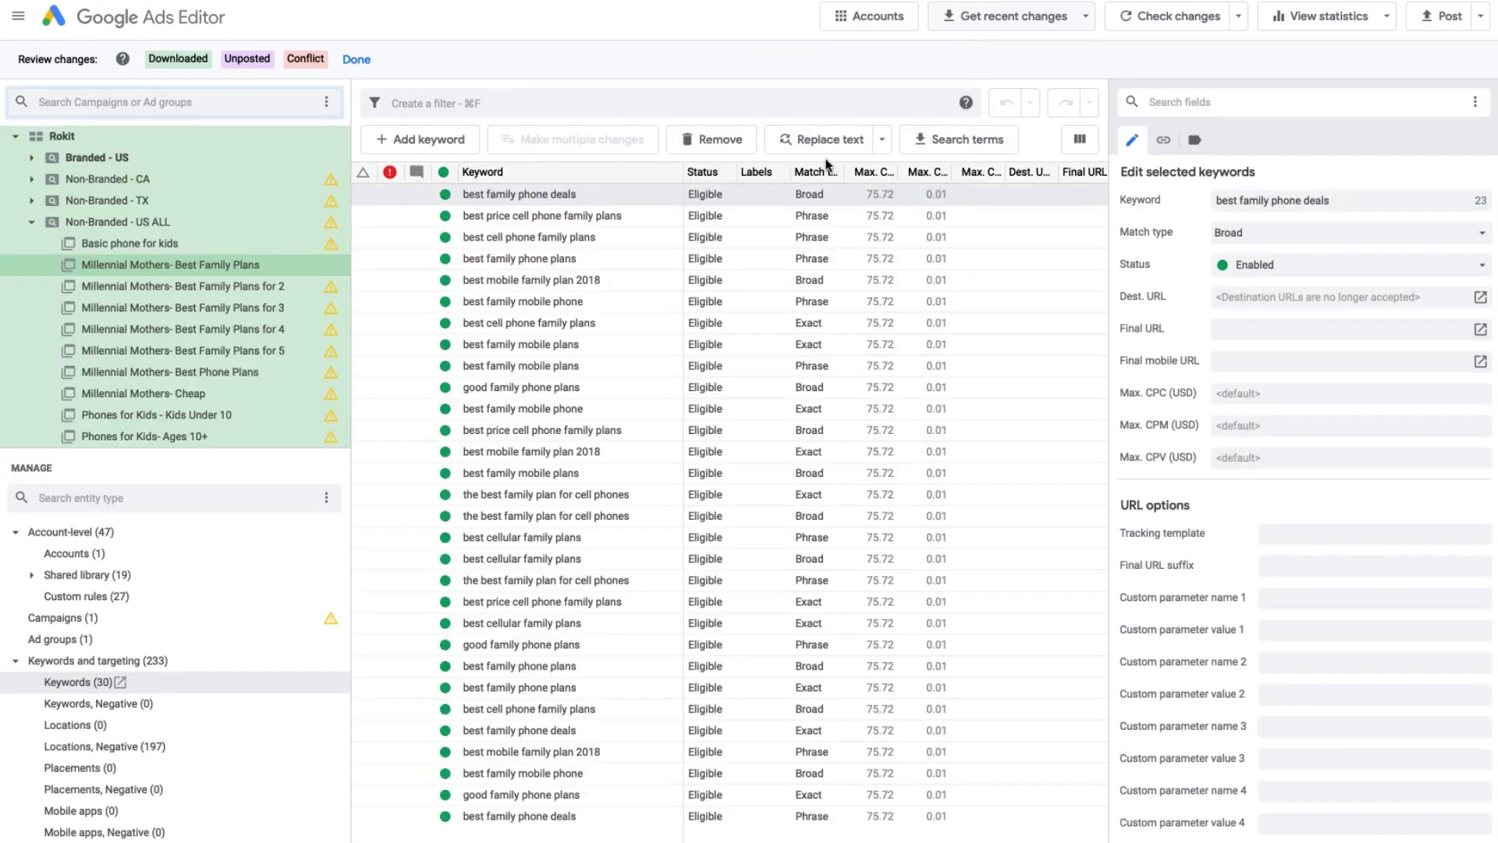
# Step: Review the downloaded changes in the collapsed campaign tree, finish the review and list the ad groups of Non-Branded - US ALL
pyautogui.click(134, 287)
pyautogui.scroll(-2, 134, 290)
pyautogui.press('Left')
pyautogui.press('Left')
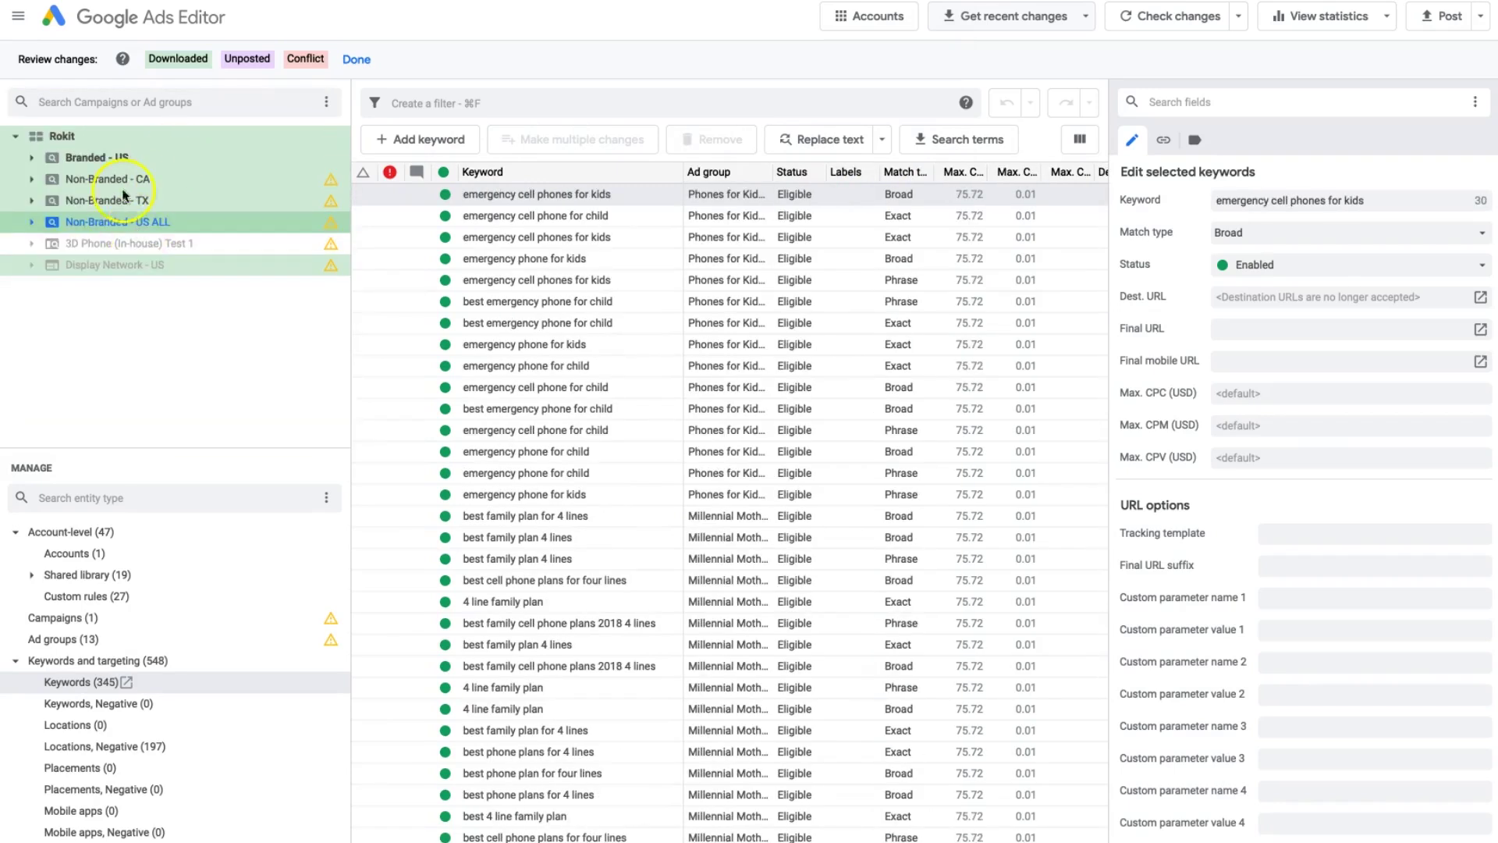
pyautogui.scroll(-3, 227, 616)
pyautogui.scroll(3, 227, 616)
pyautogui.click(355, 70)
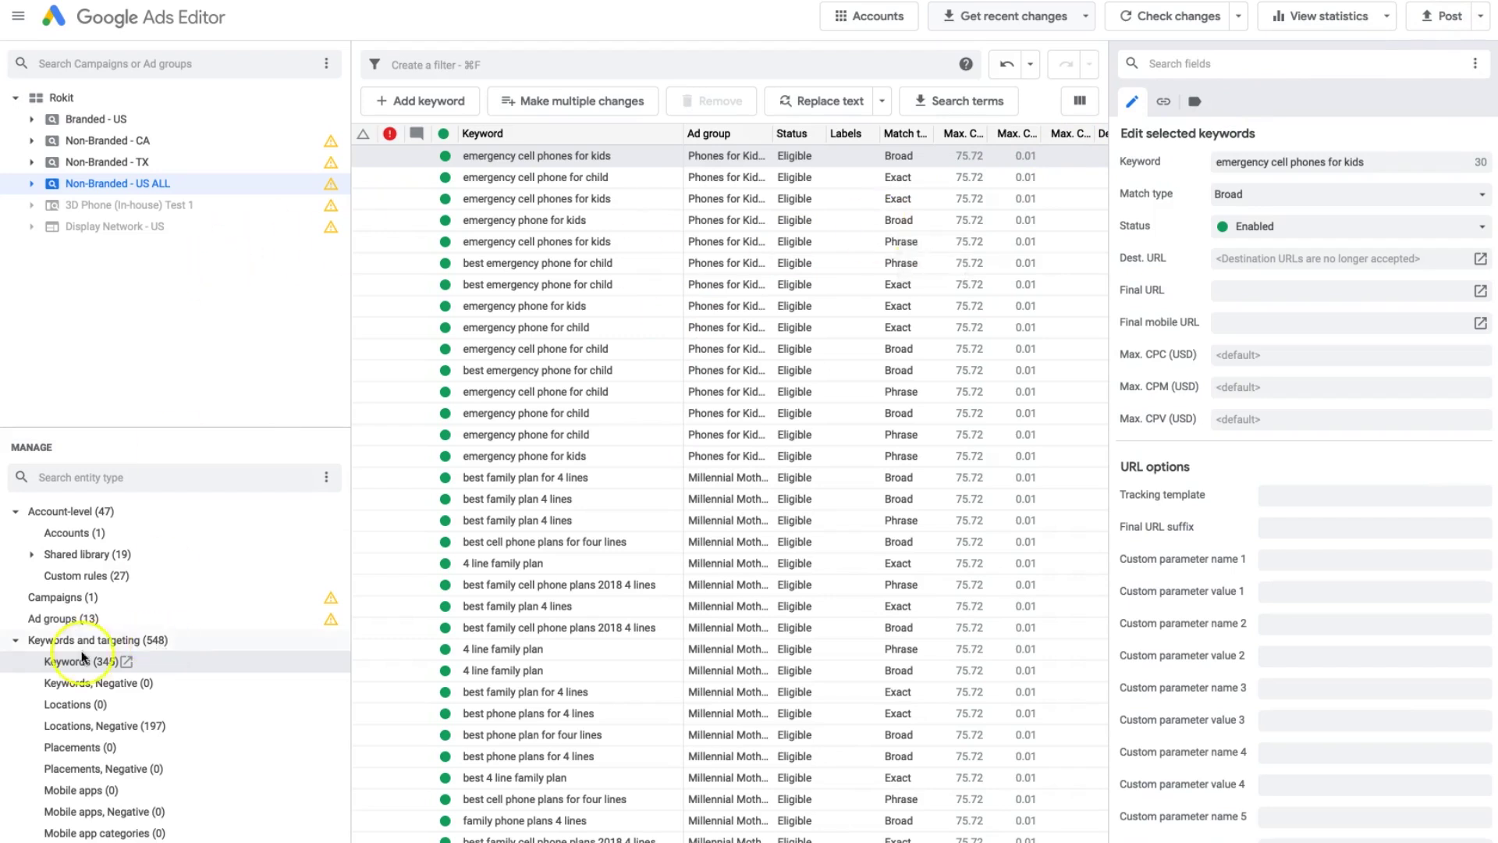
pyautogui.click(70, 619)
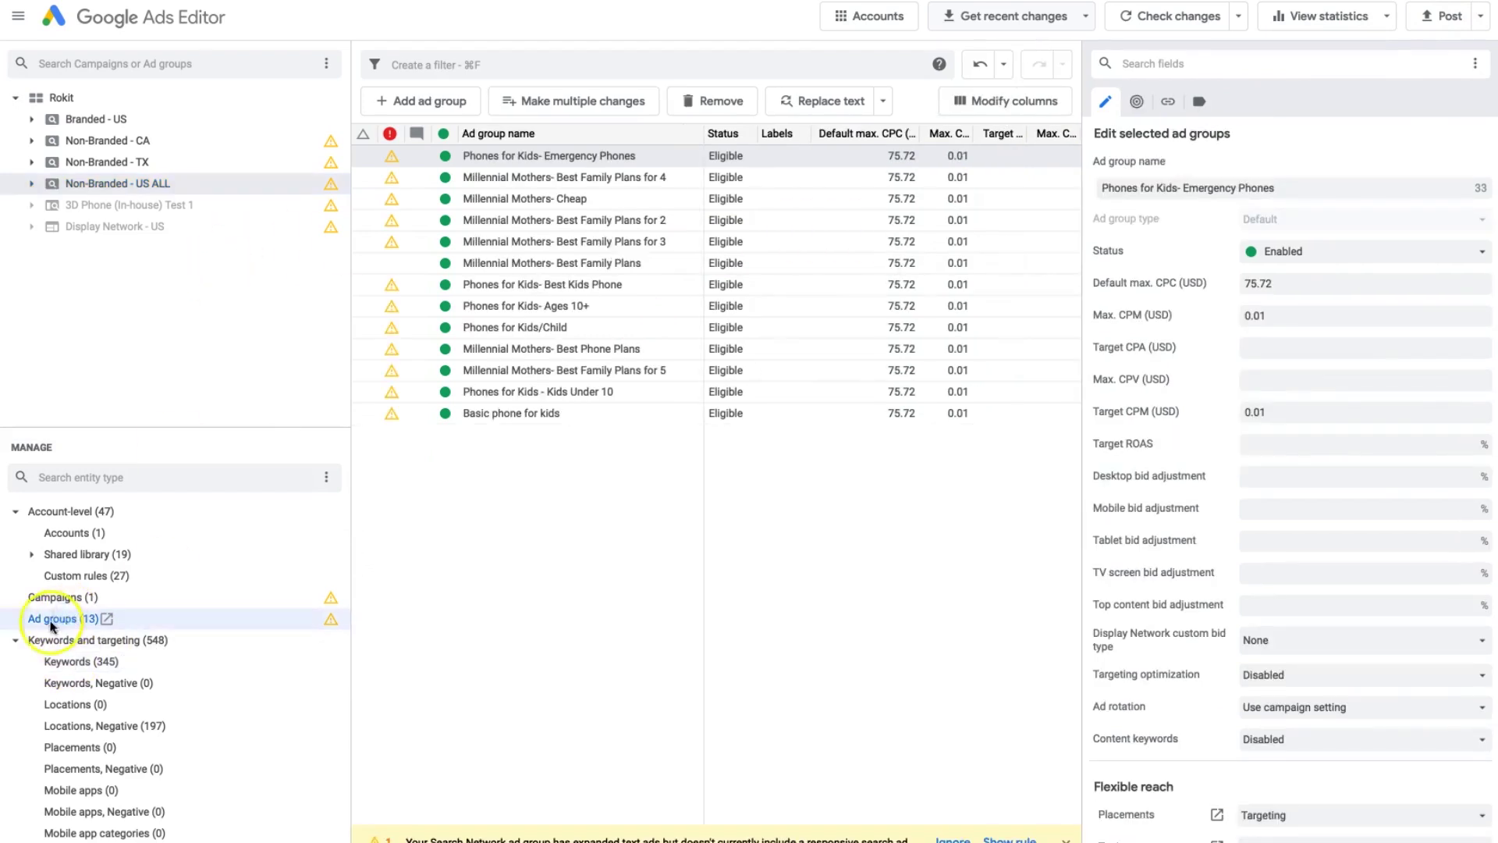
# Step: List the responsive search ads of the Non-Branded - US ALL campaign and select the one for Best Family Phone Plans
pyautogui.click(15, 640)
pyautogui.click(40, 657)
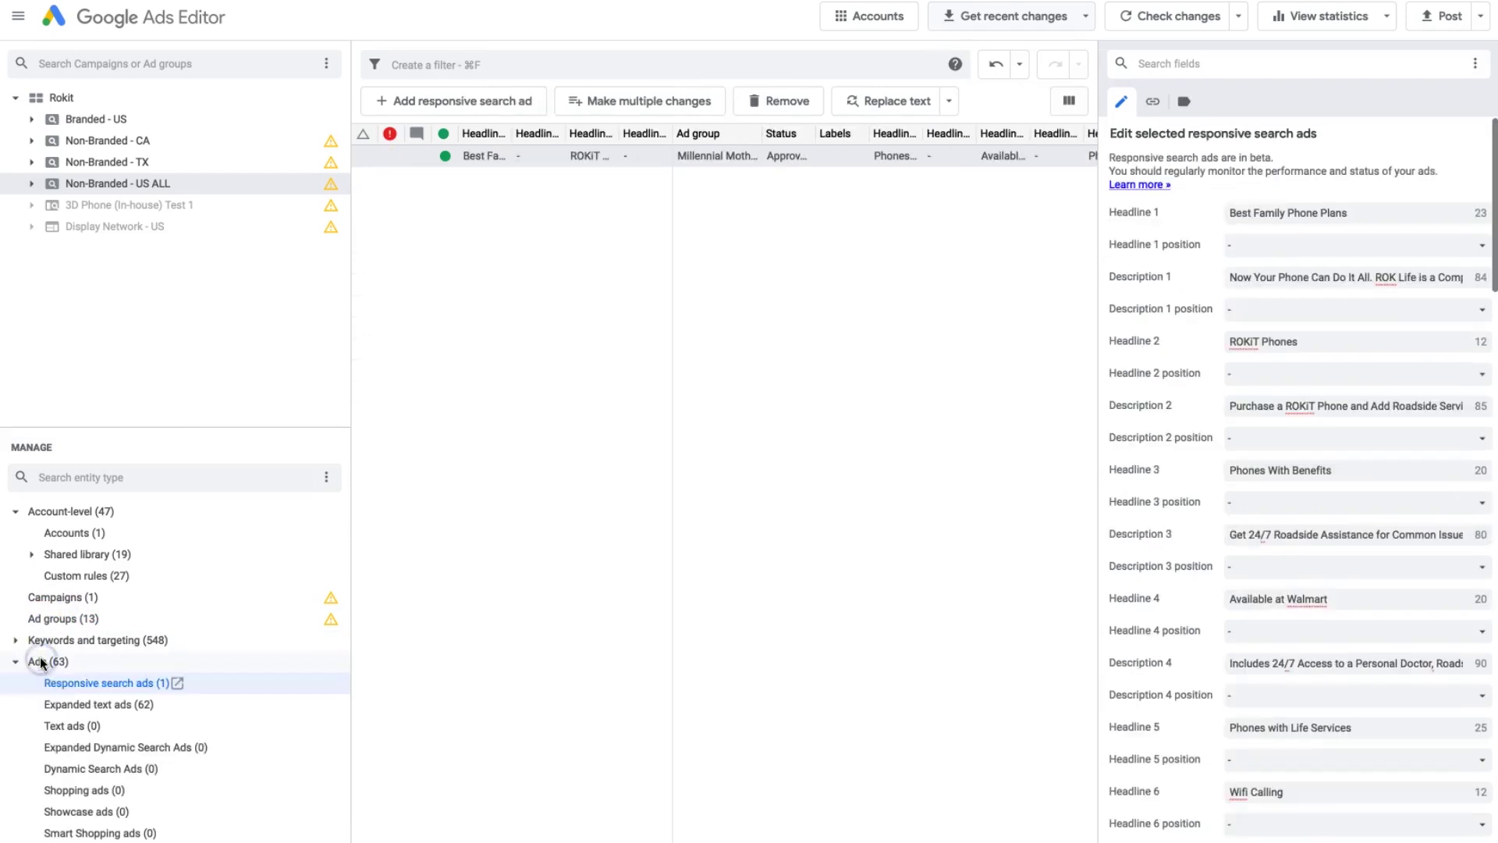
pyautogui.click(621, 158)
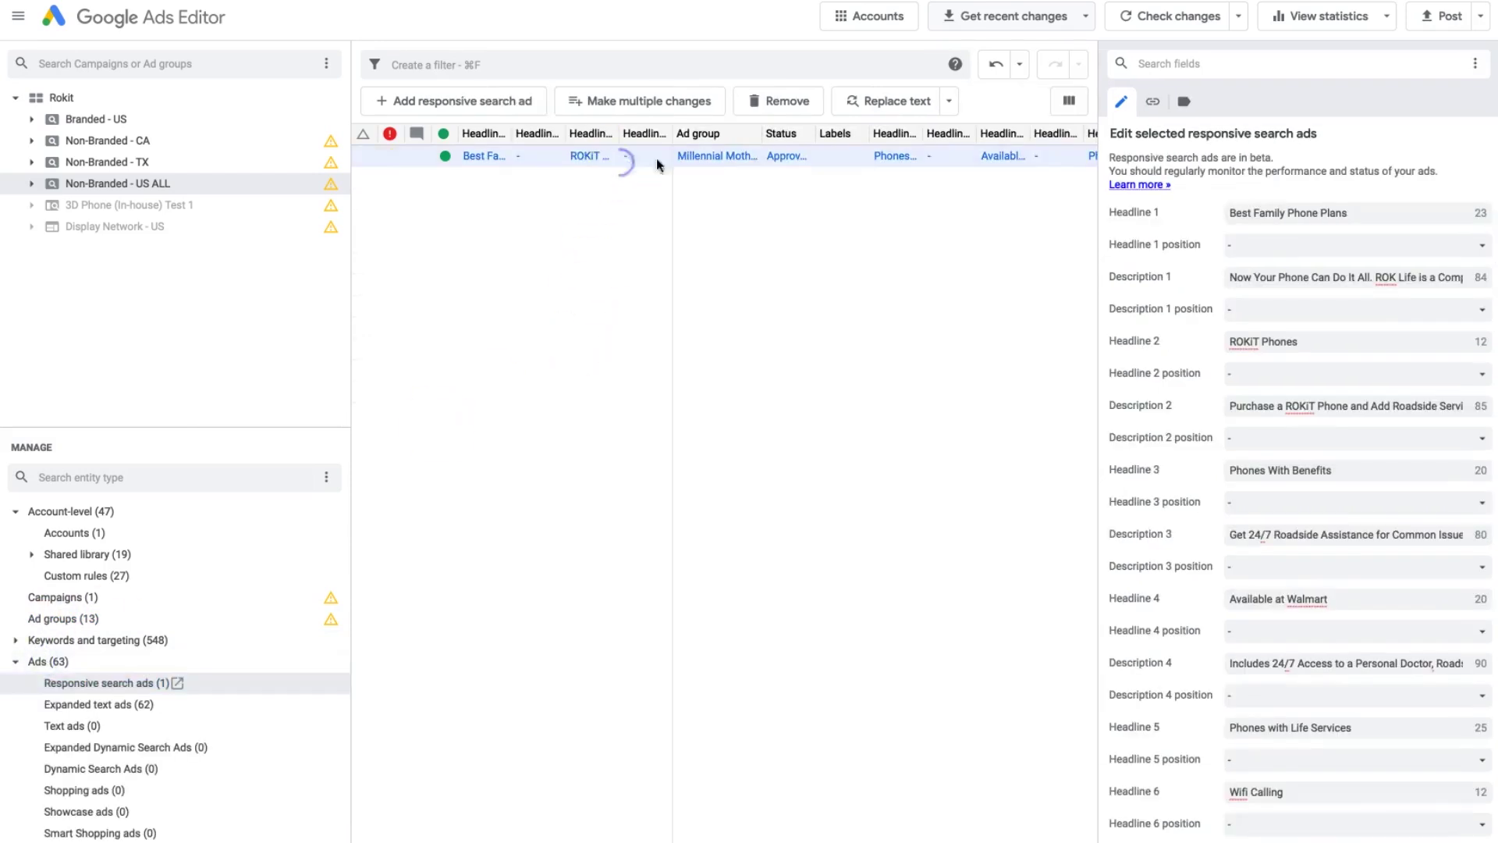
pyautogui.click(976, 391)
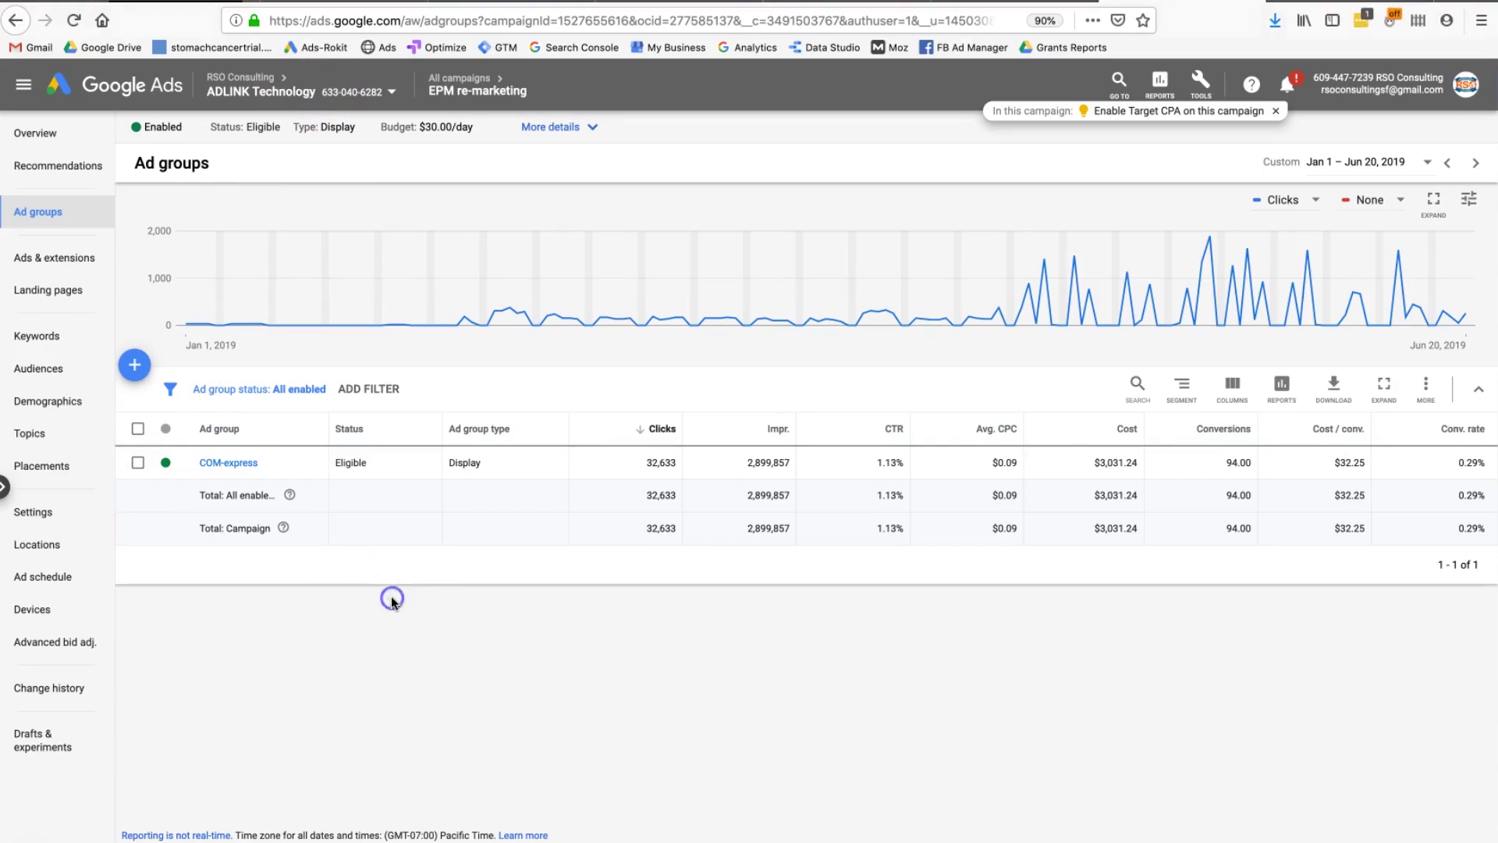
# Step: In Google Ads, open the COM-express ad group of the EPM re-marketing campaign and examine its responsive display ad
pyautogui.click(212, 465)
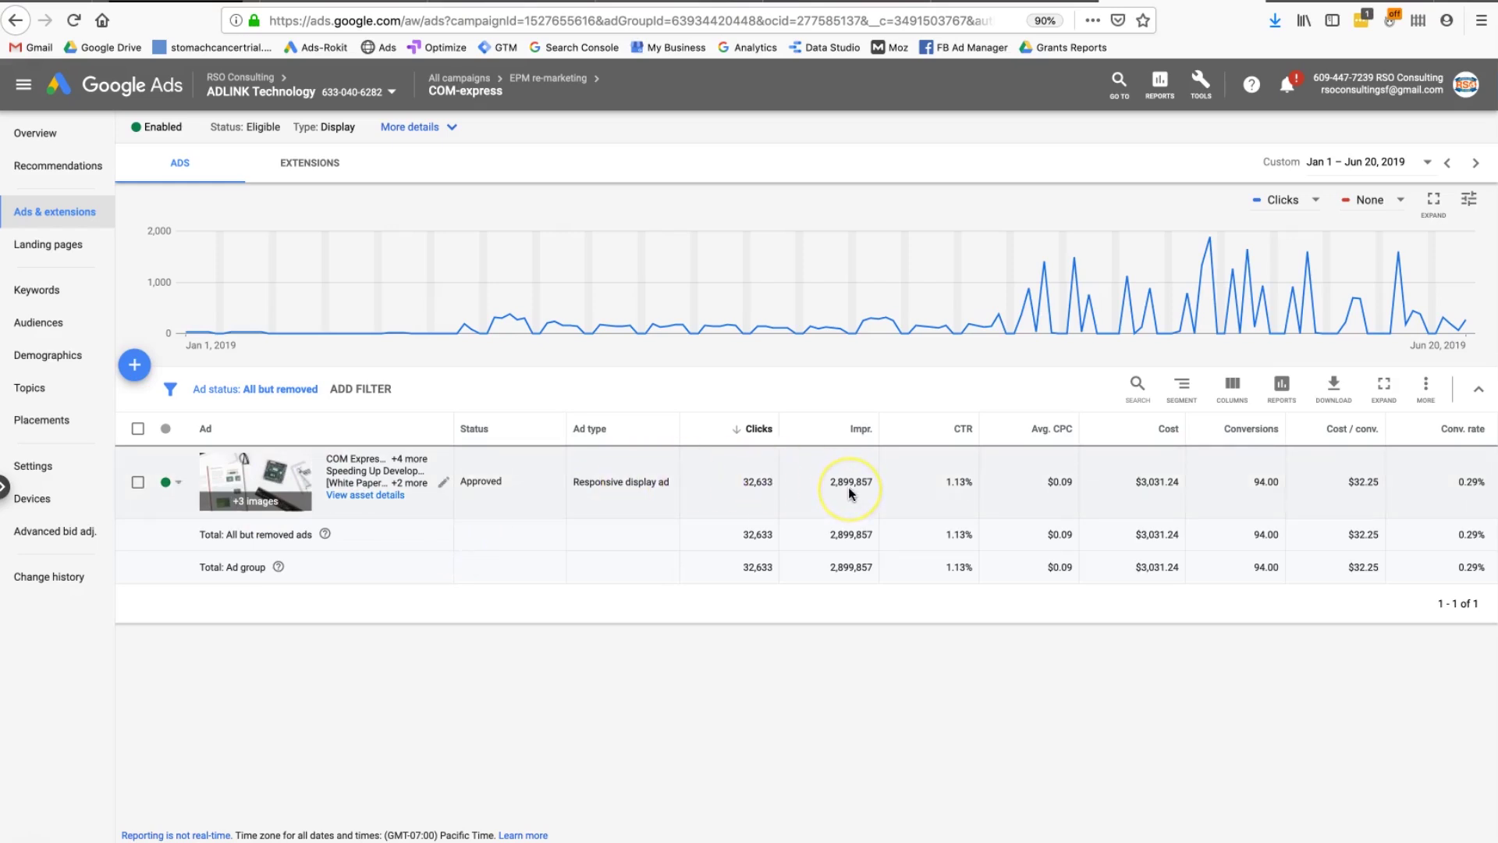
pyautogui.doubleClick(597, 479)
pyautogui.click(552, 517)
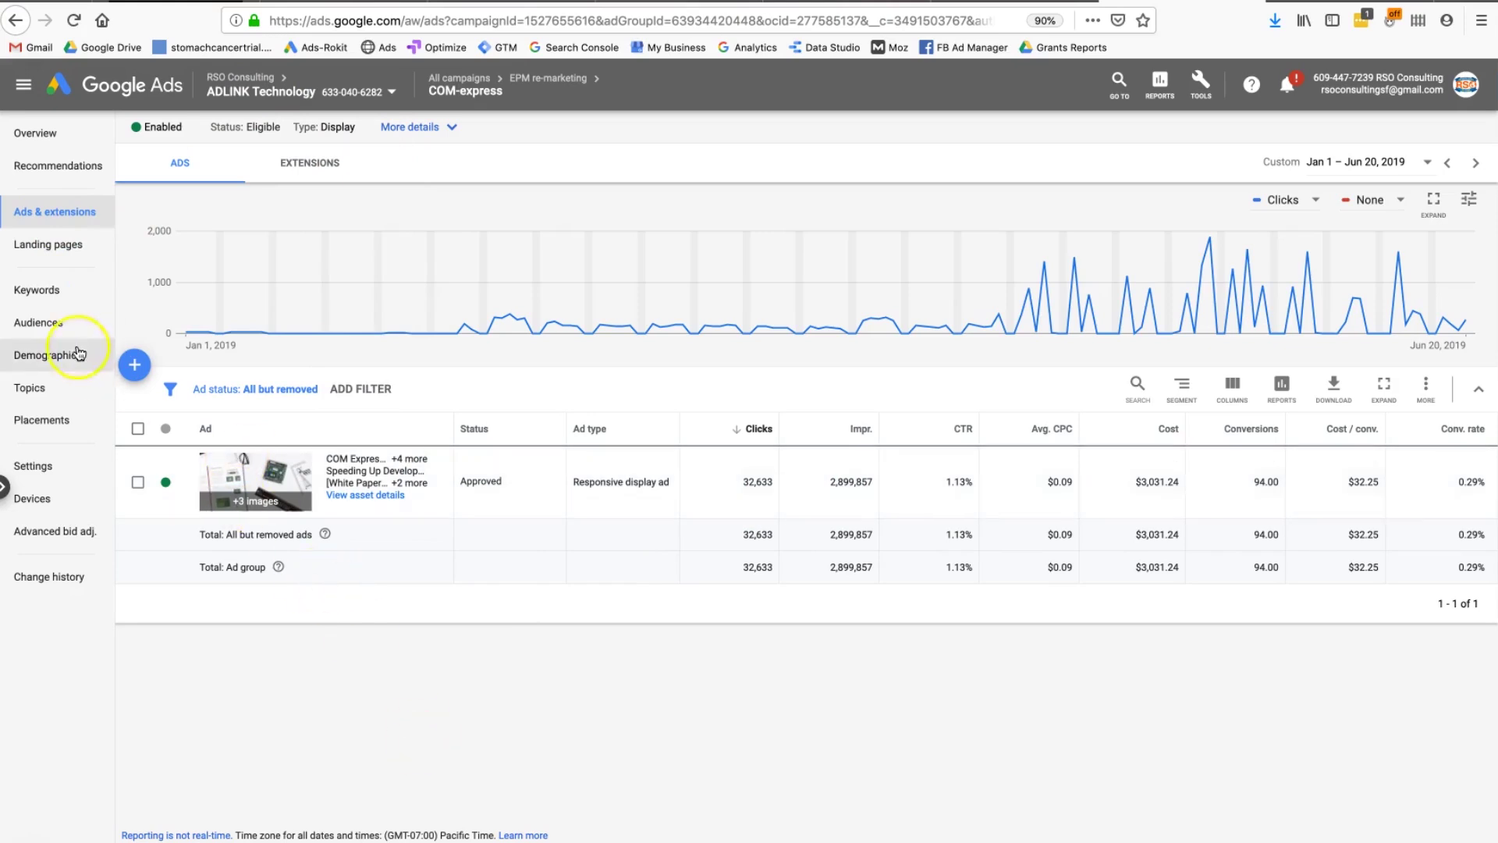
# Step: Compare the cost per conversion of the COM-express audiences, and view the ad group's results by age
pyautogui.click(65, 324)
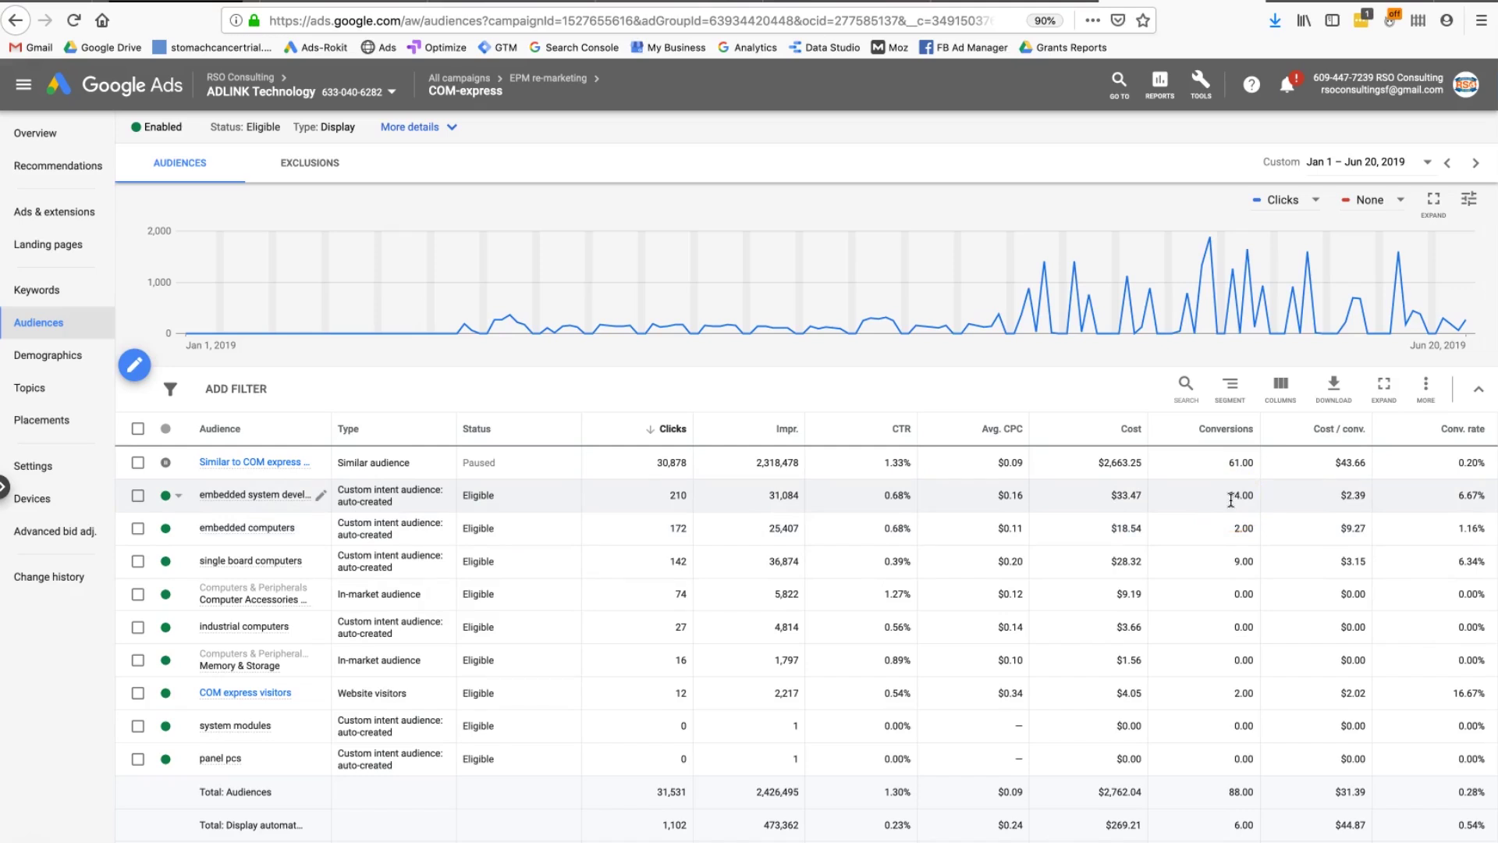
pyautogui.doubleClick(1318, 496)
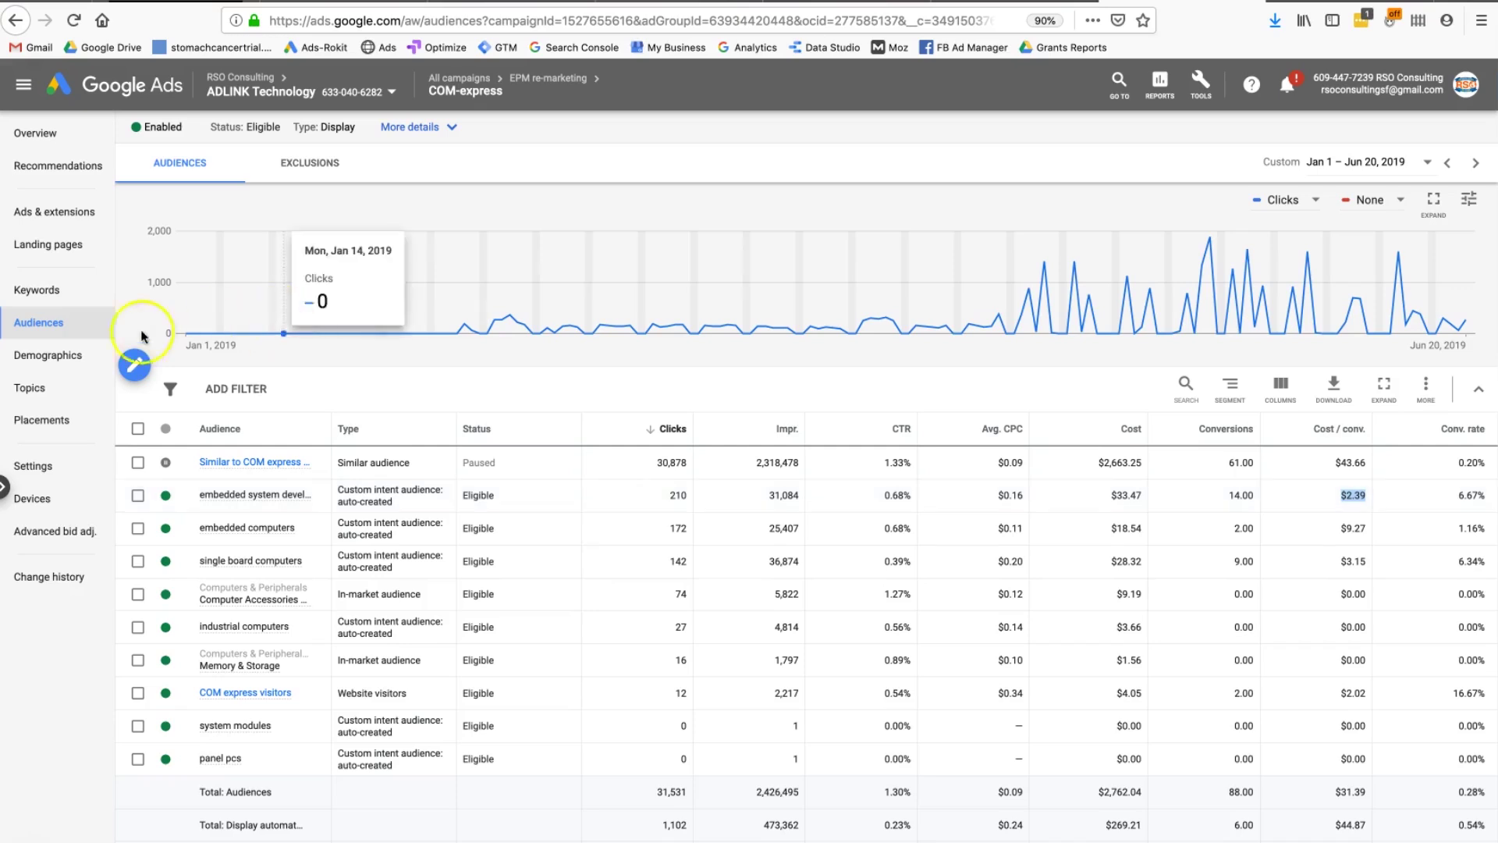
pyautogui.click(69, 359)
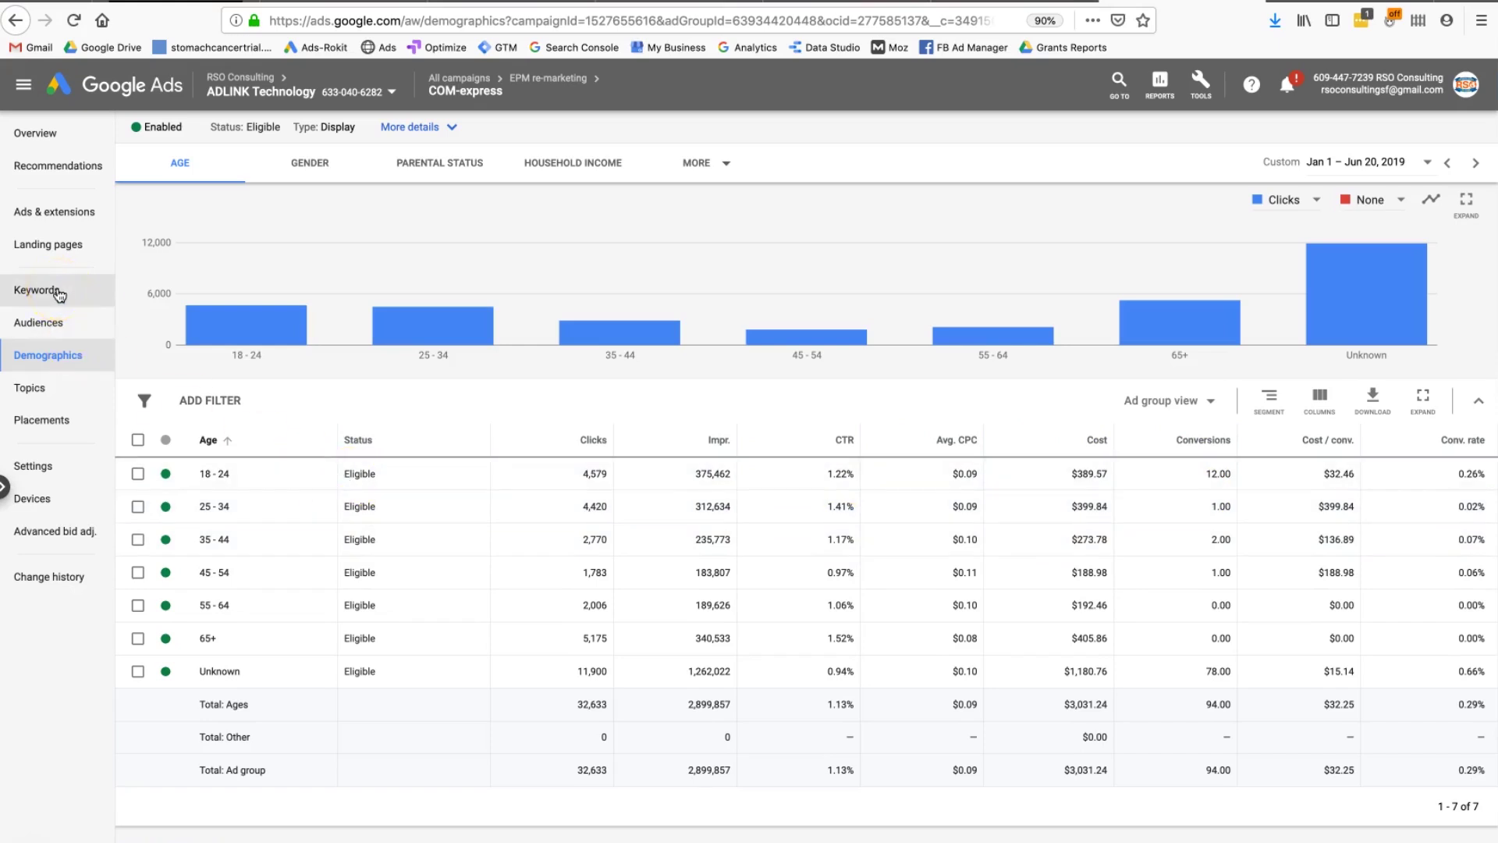
# Step: Show where the COM-express ads appeared and open the exclusion options for the Kick the Buddy (iTunes App Store) placement
pyautogui.click(48, 429)
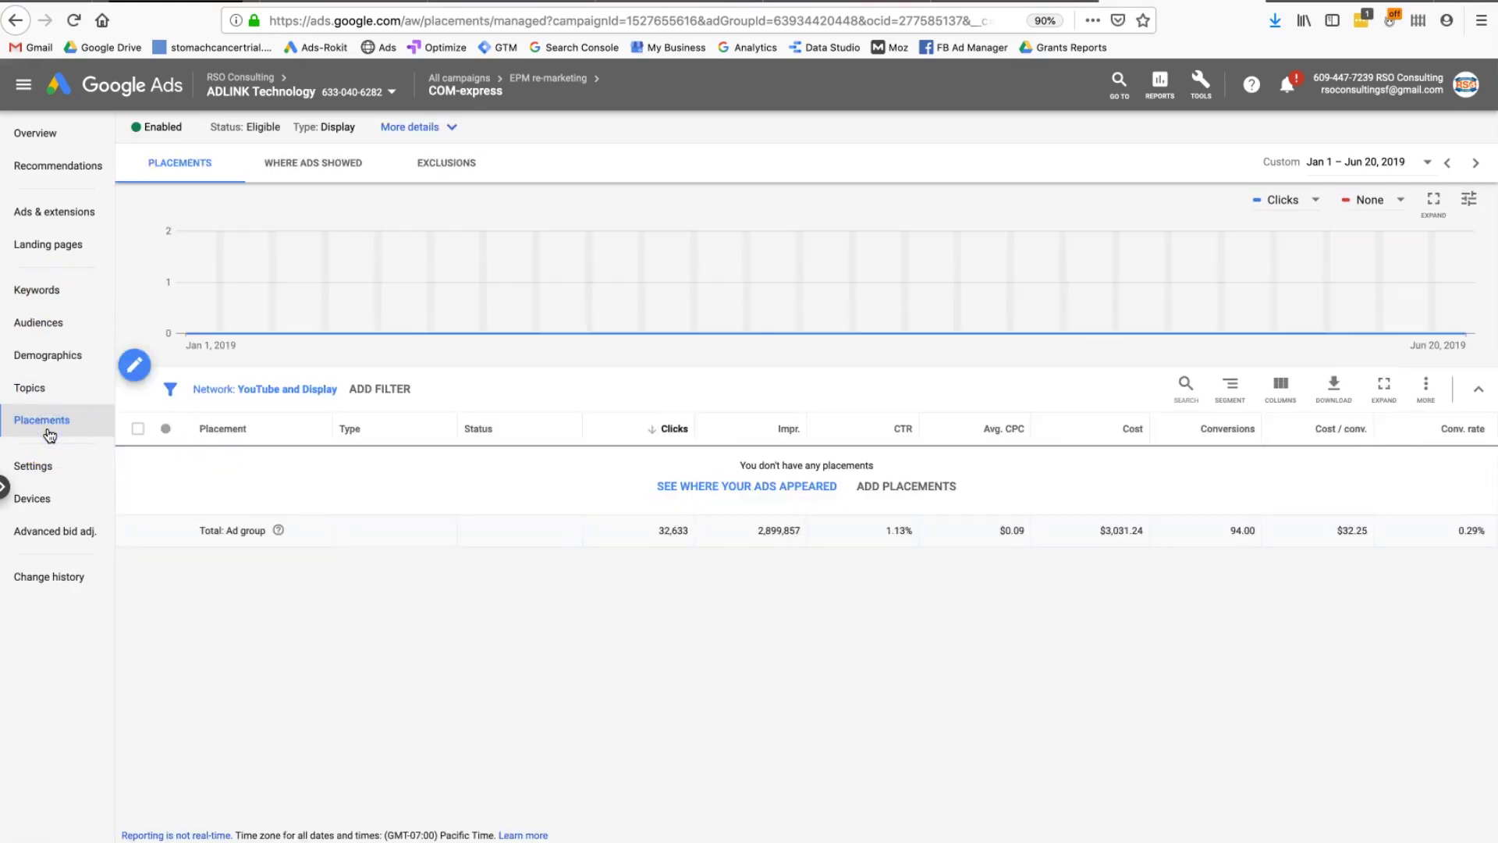
pyautogui.click(319, 159)
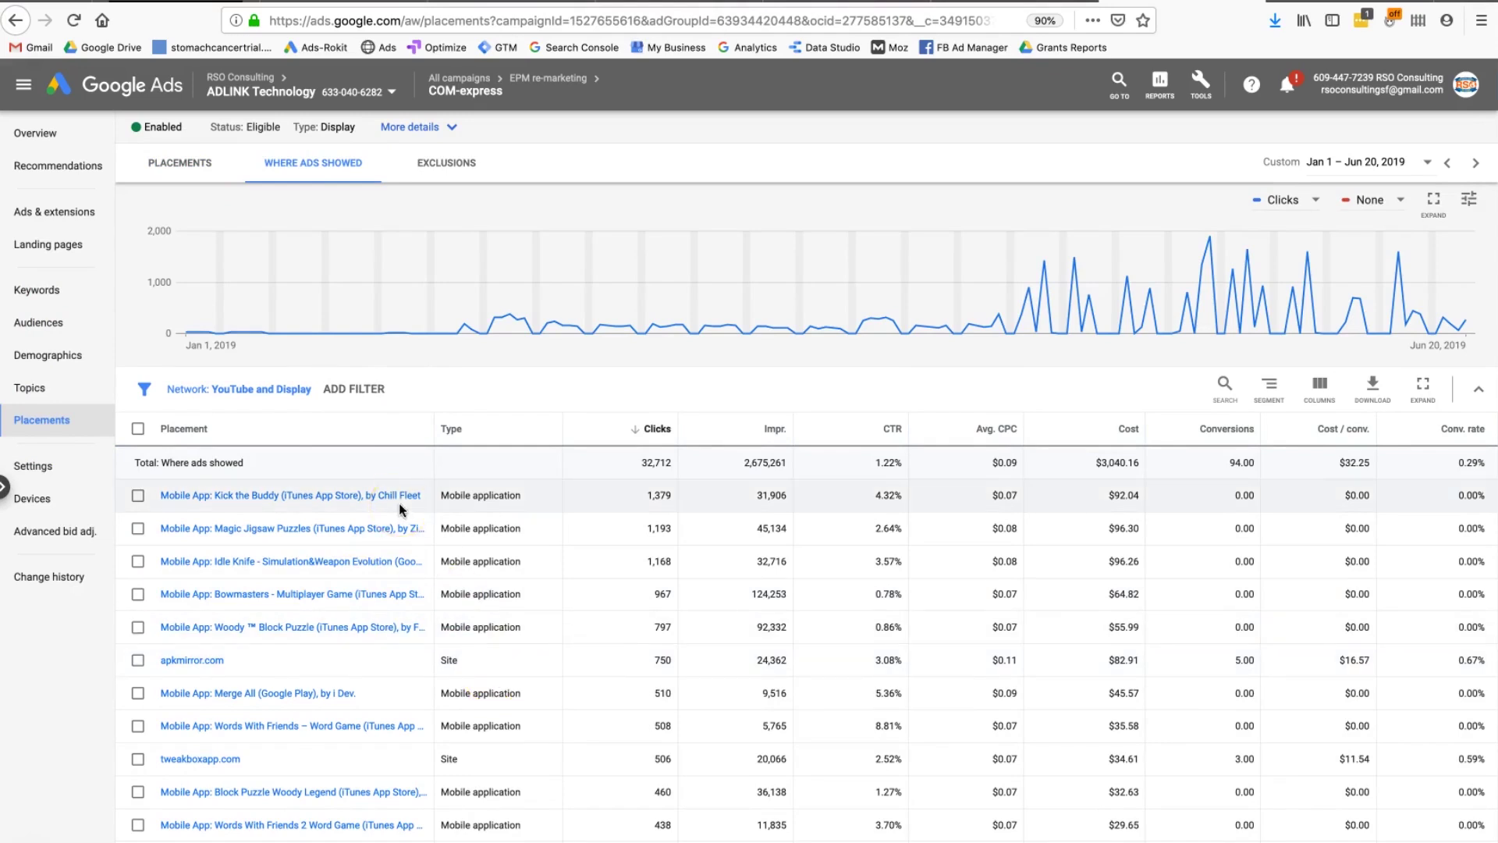
pyautogui.click(137, 497)
pyautogui.click(234, 389)
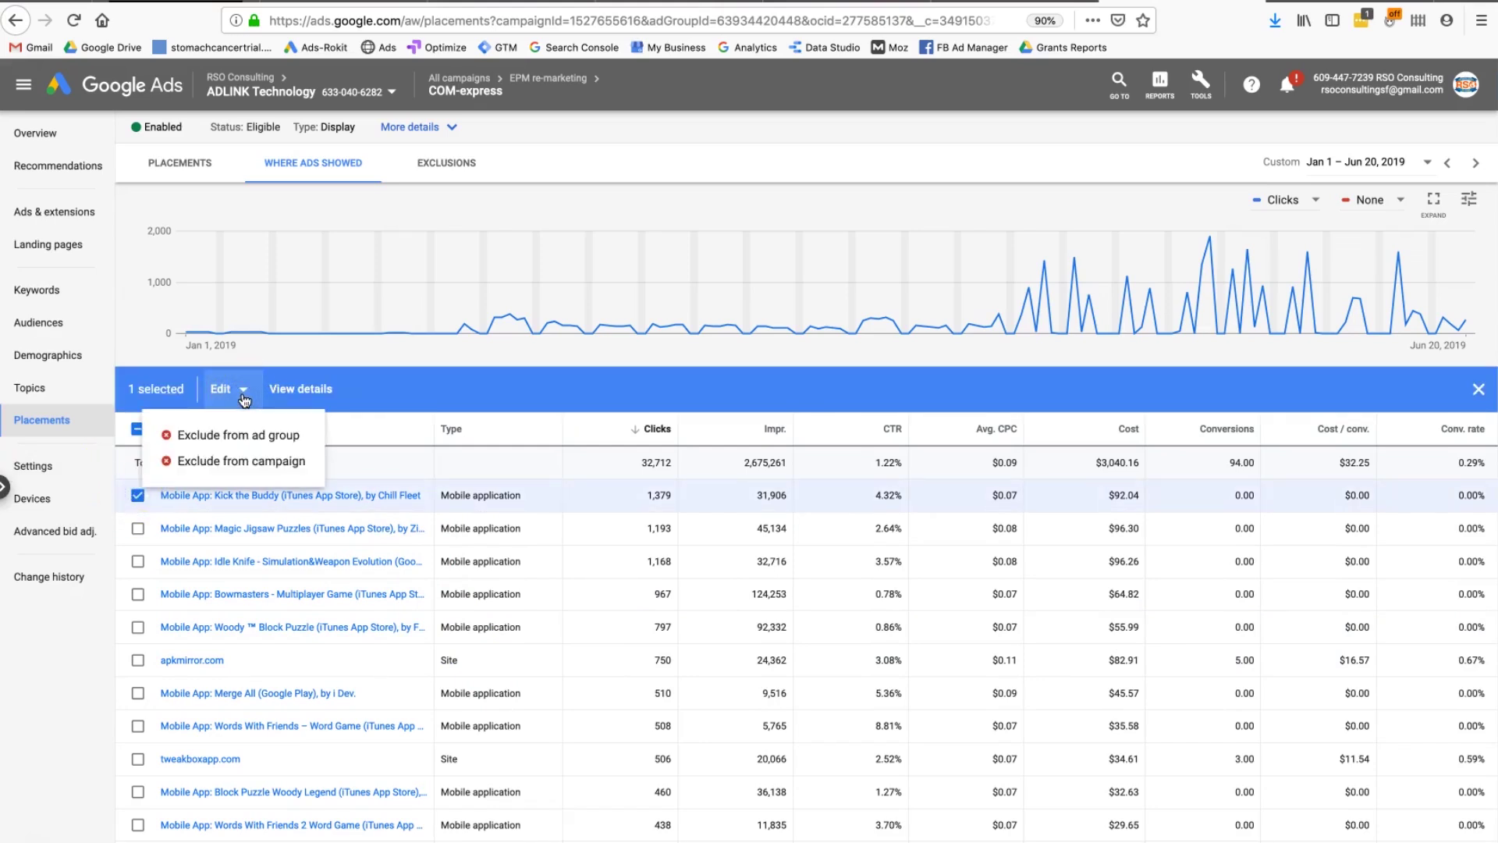
# Step: Discard the placement selection, return to the list of where the ads showed and look through its apps and sites
pyautogui.hotkey('alt', 'Left')
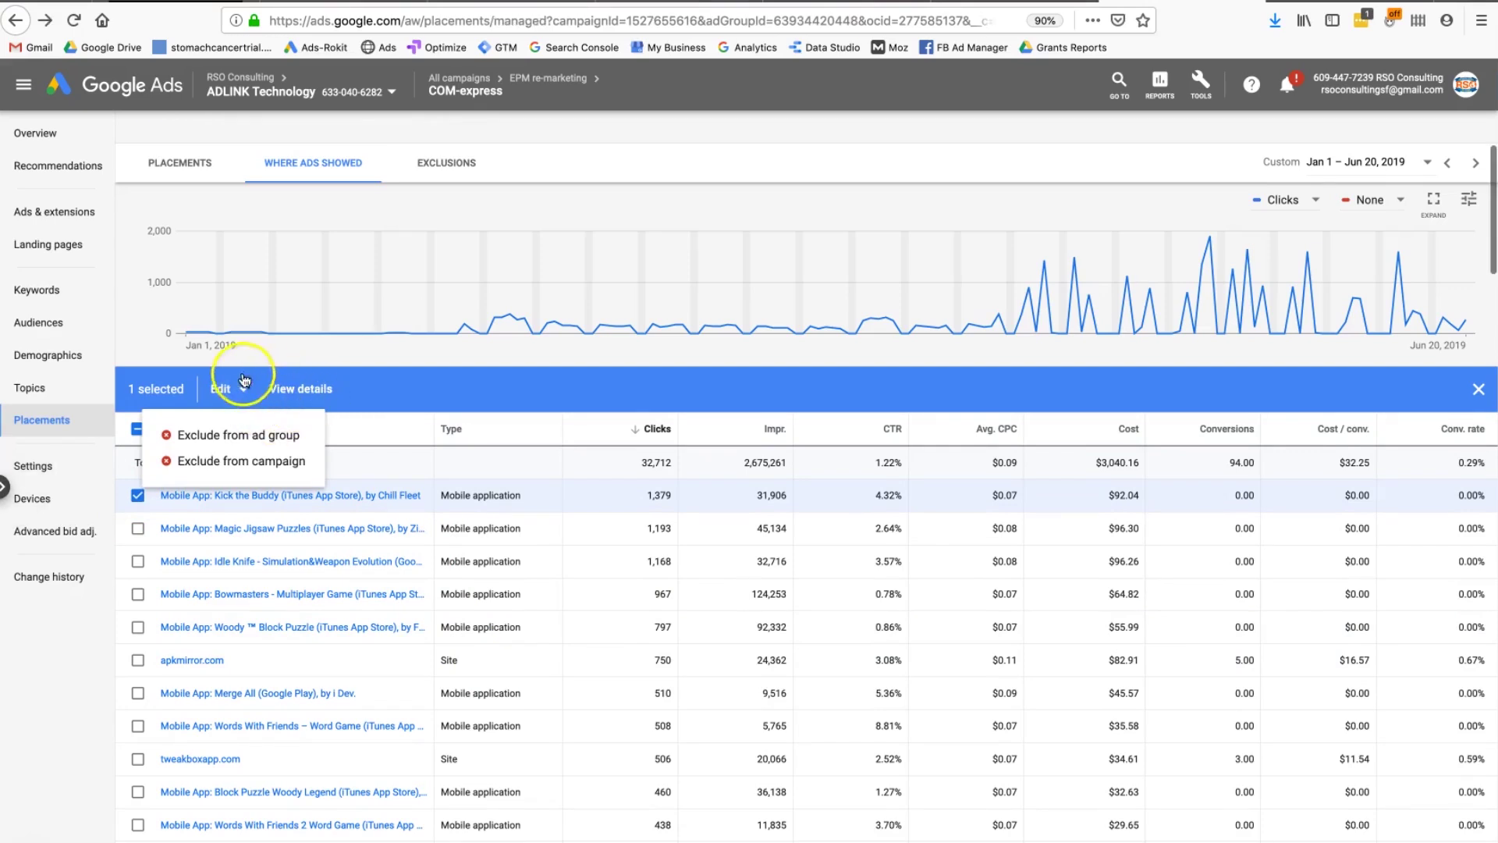
pyautogui.click(315, 165)
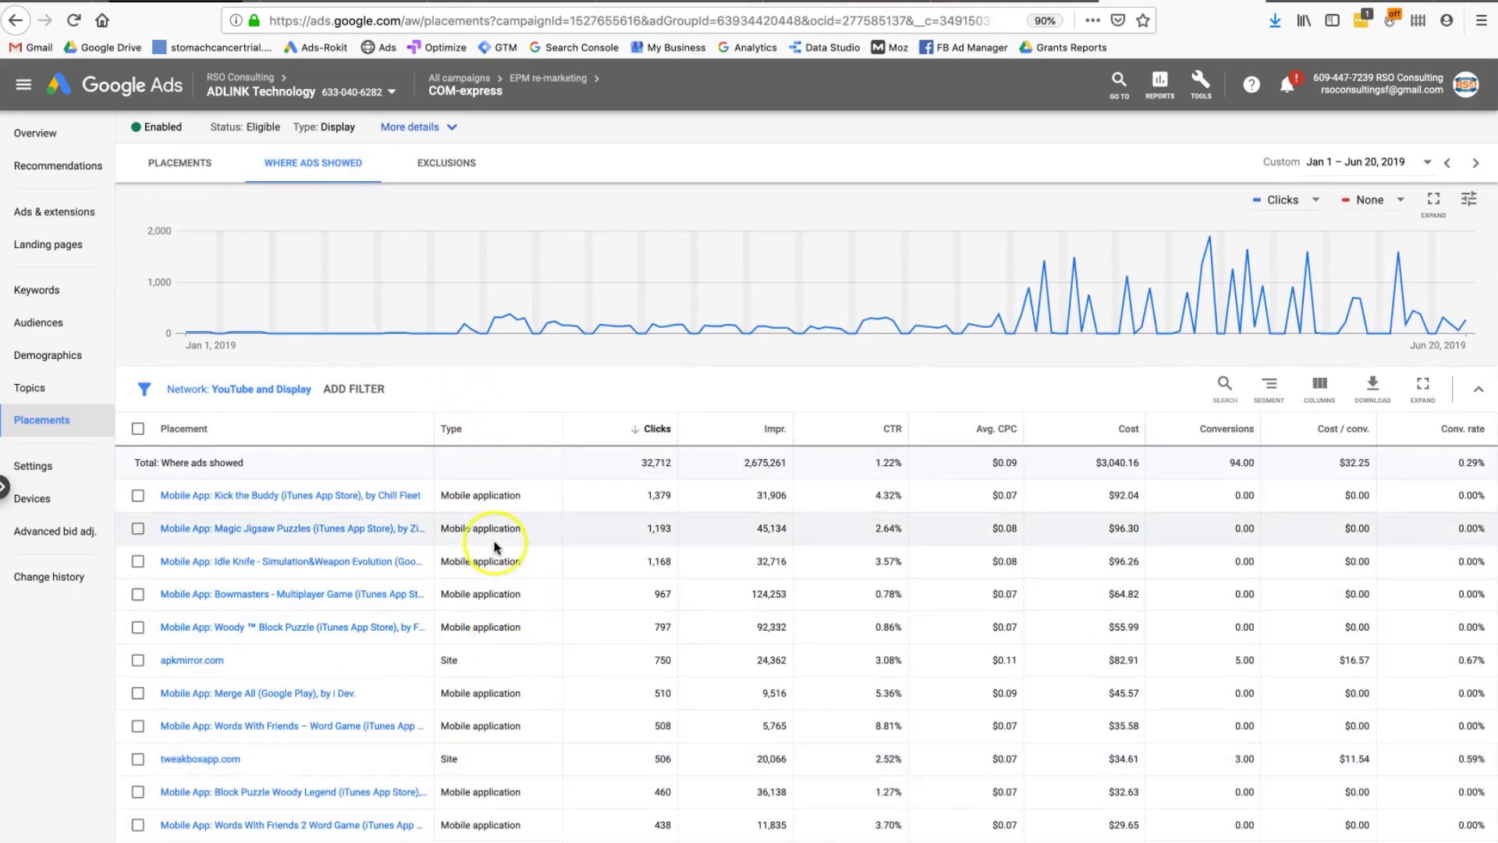
pyautogui.scroll(-7, 500, 727)
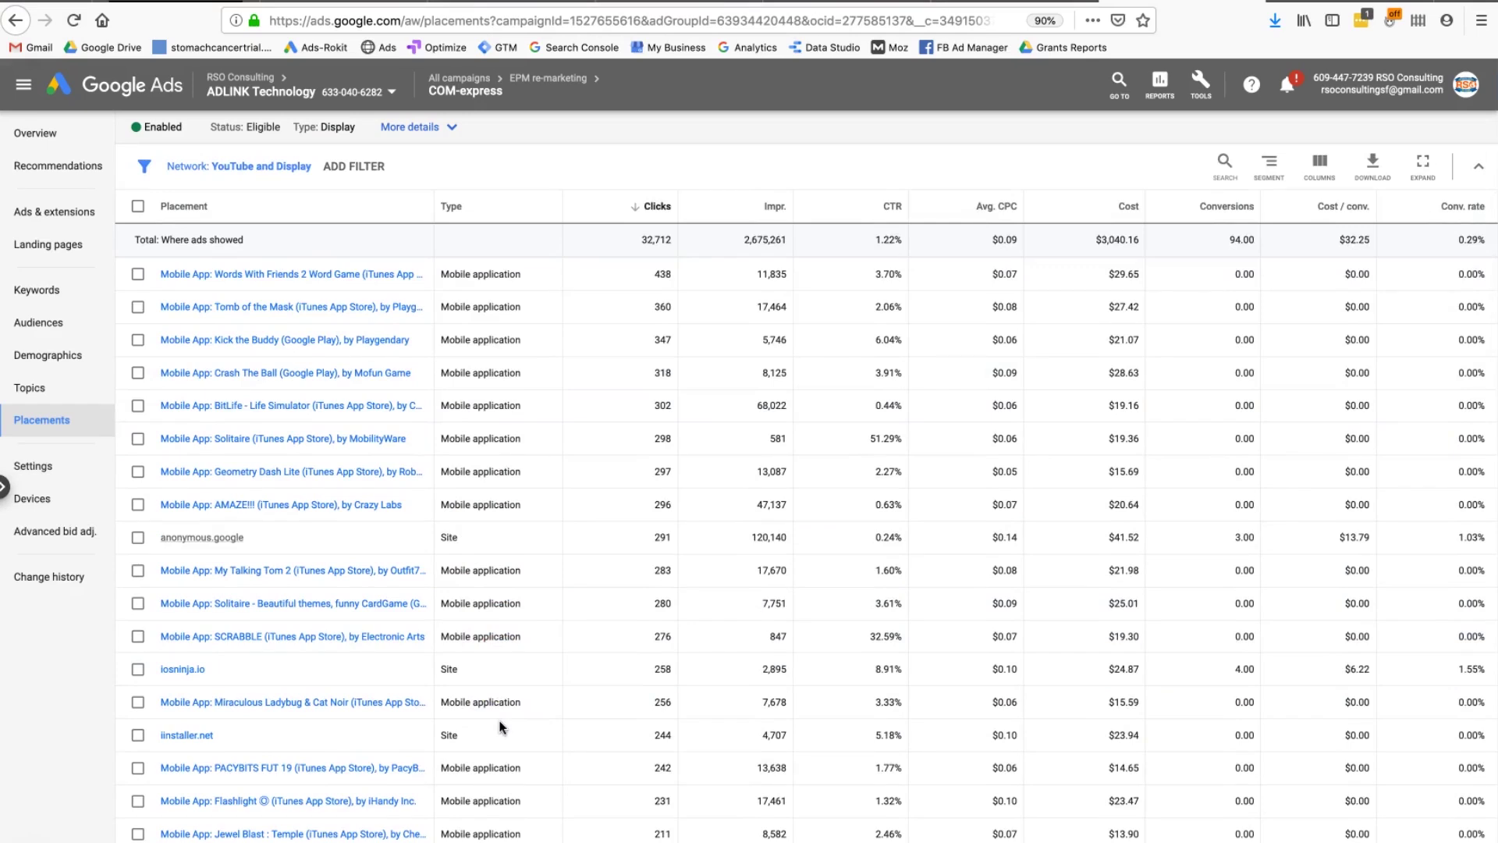
pyautogui.scroll(7, 500, 728)
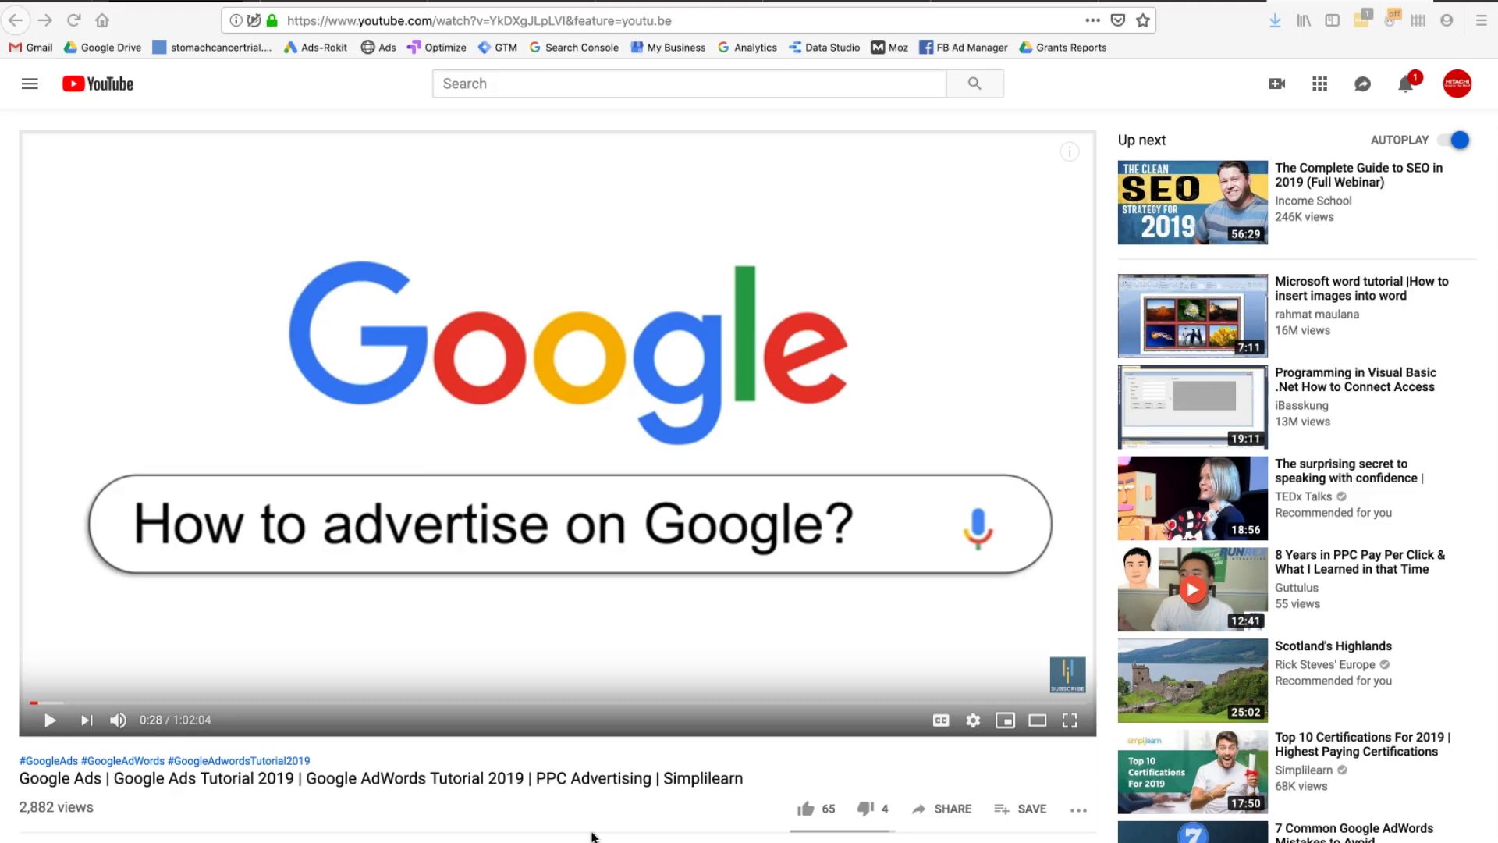
pyautogui.click(265, 841)
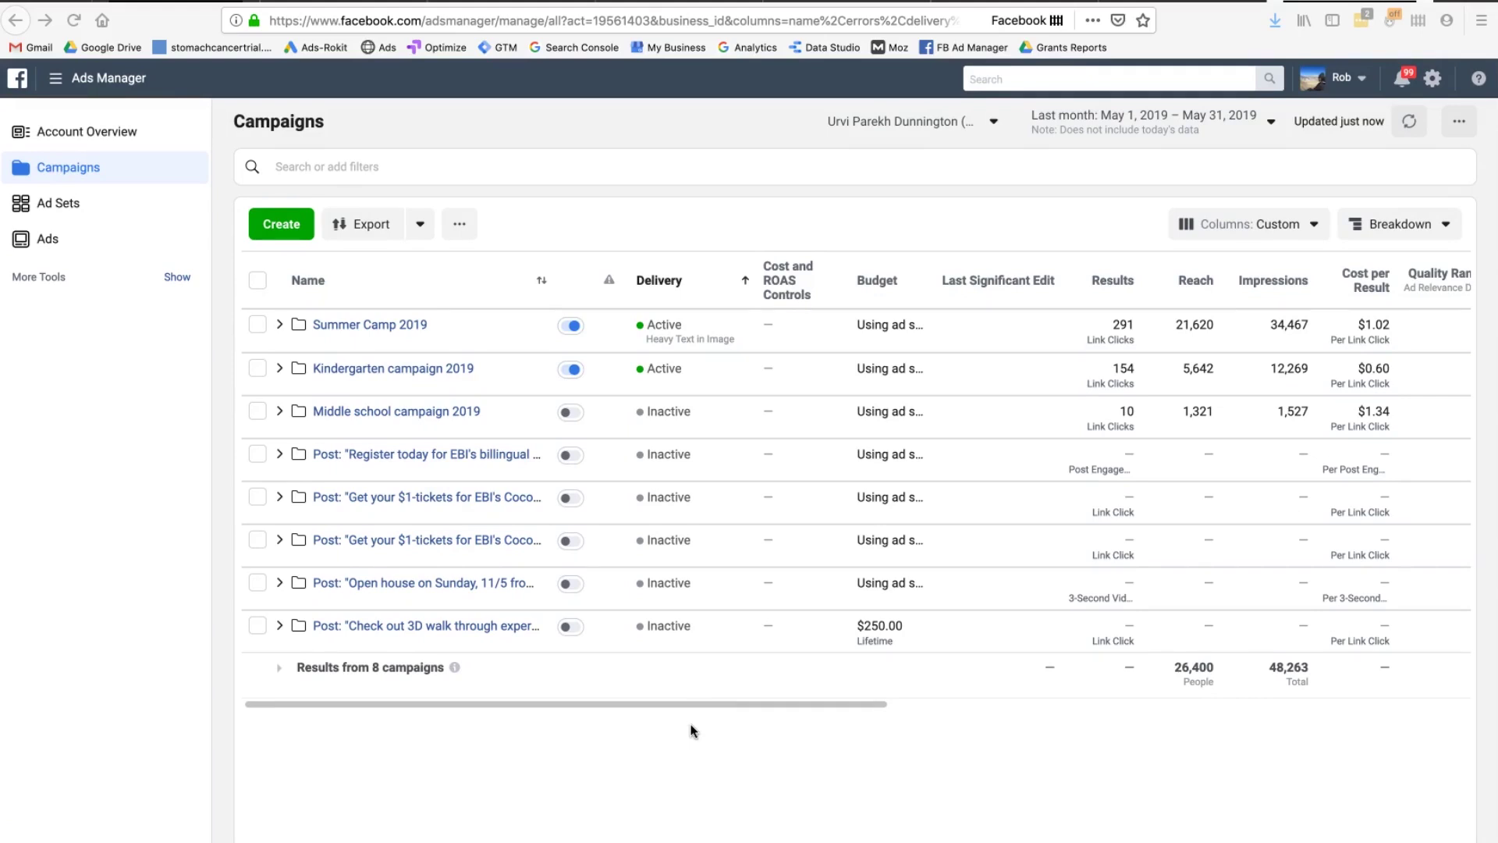
pyautogui.click(367, 796)
pyautogui.click(163, 796)
# Step: In Facebook Ads Manager, list the ad sets and open the ads of the Summer Camp ad set
pyautogui.click(49, 205)
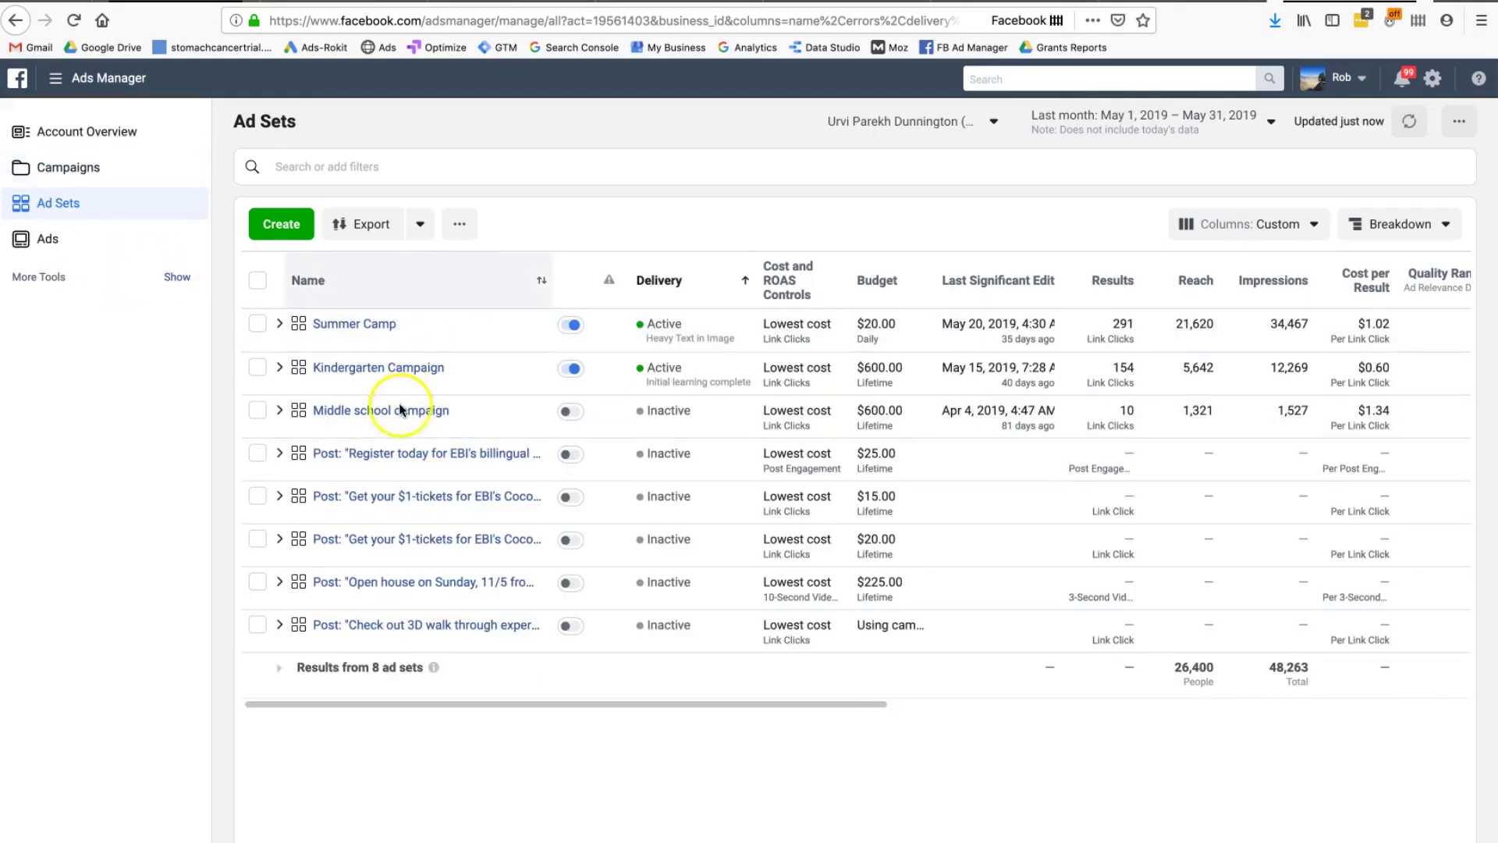
pyautogui.moveTo(370, 343)
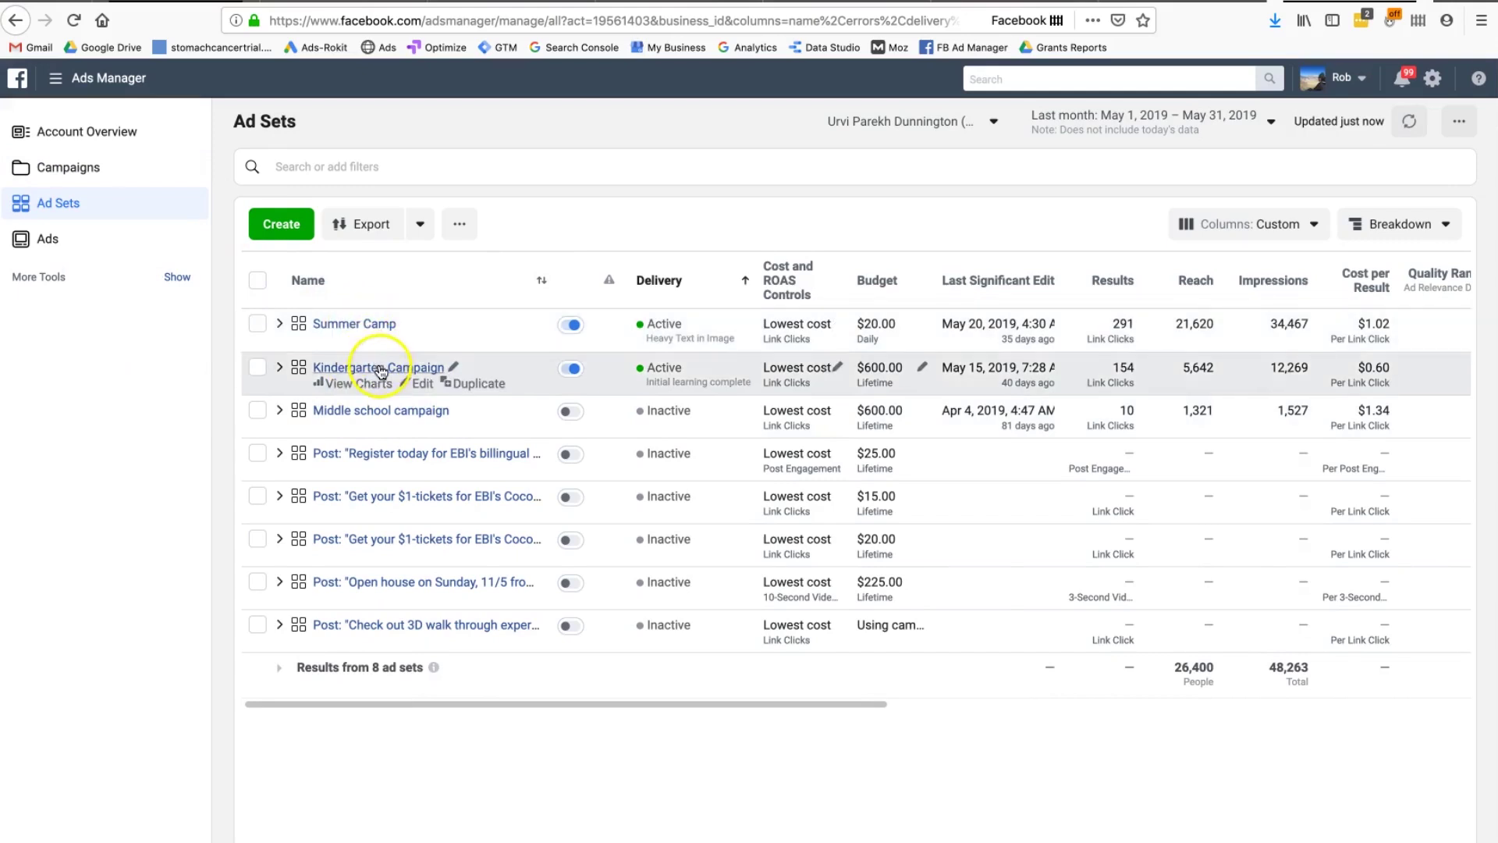
pyautogui.click(335, 324)
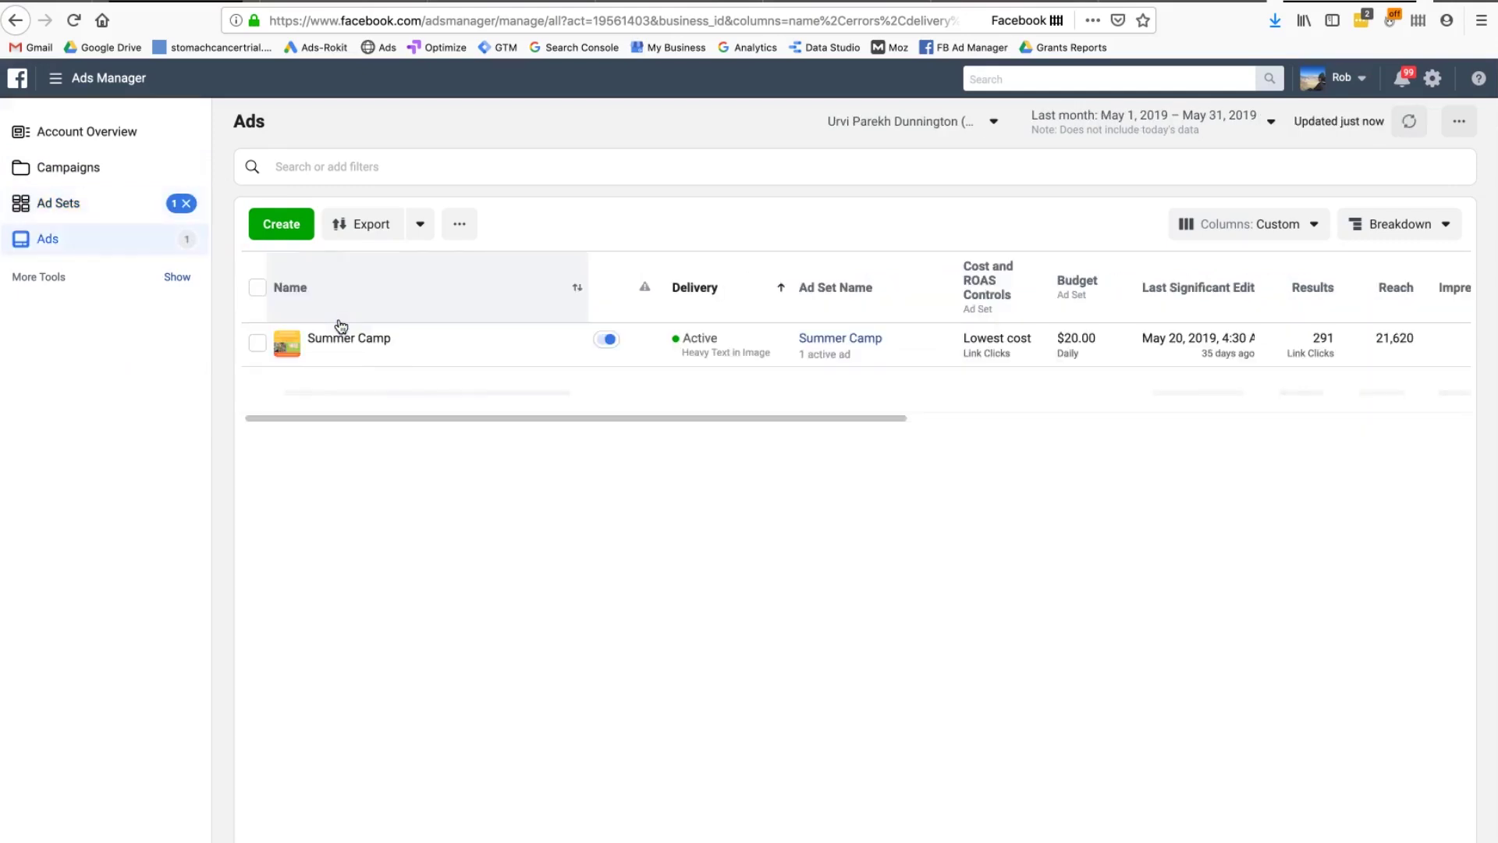
# Step: Examine the Summer Camp ad's budget, results, reach, impressions, cost per result and ranking columns
pyautogui.moveTo(352, 336)
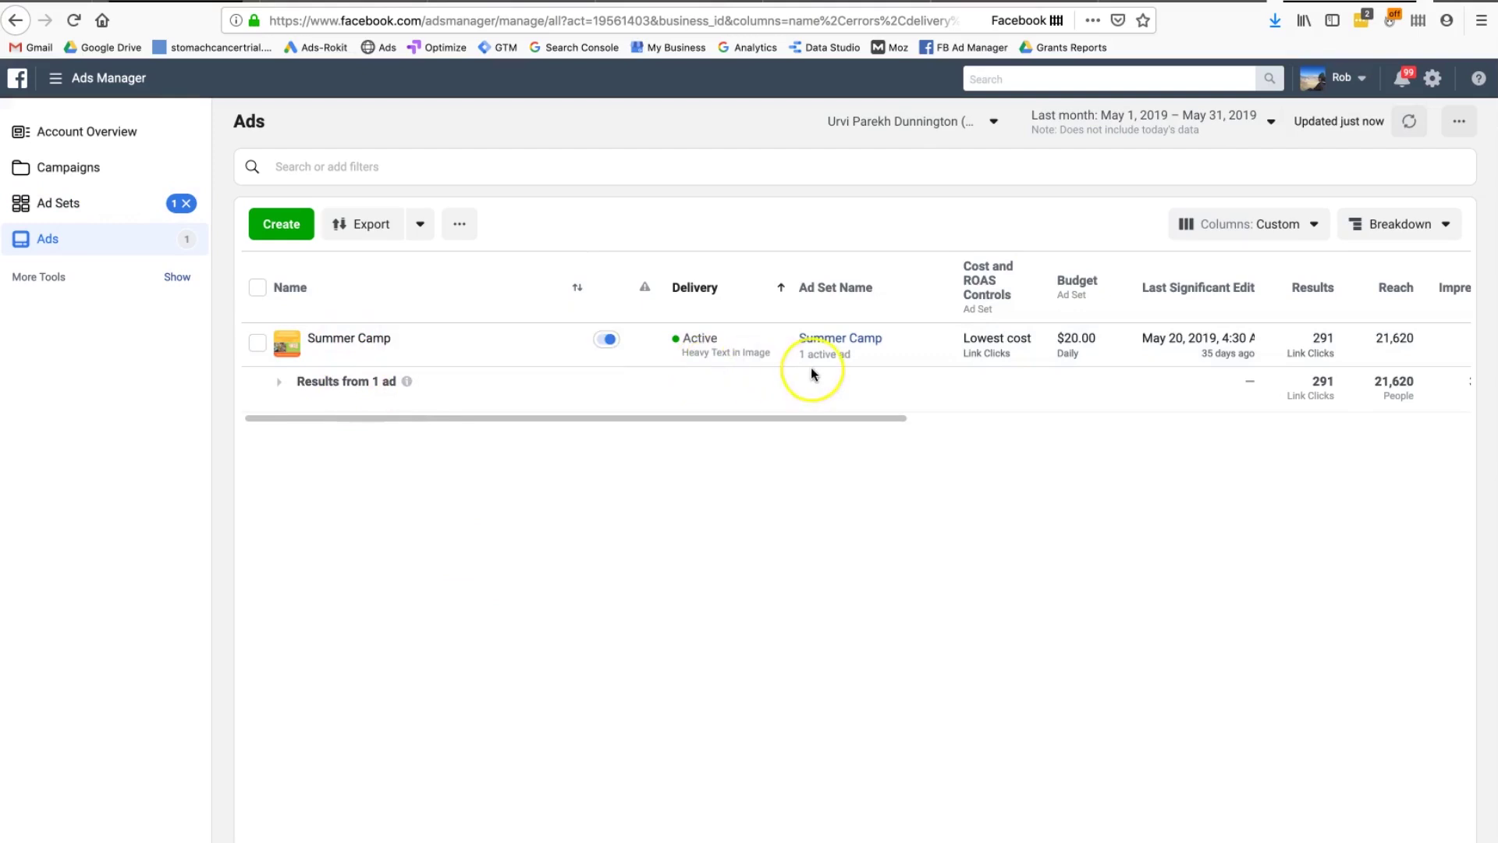
pyautogui.hscroll(3, 811, 370)
pyautogui.hscroll(1, 811, 367)
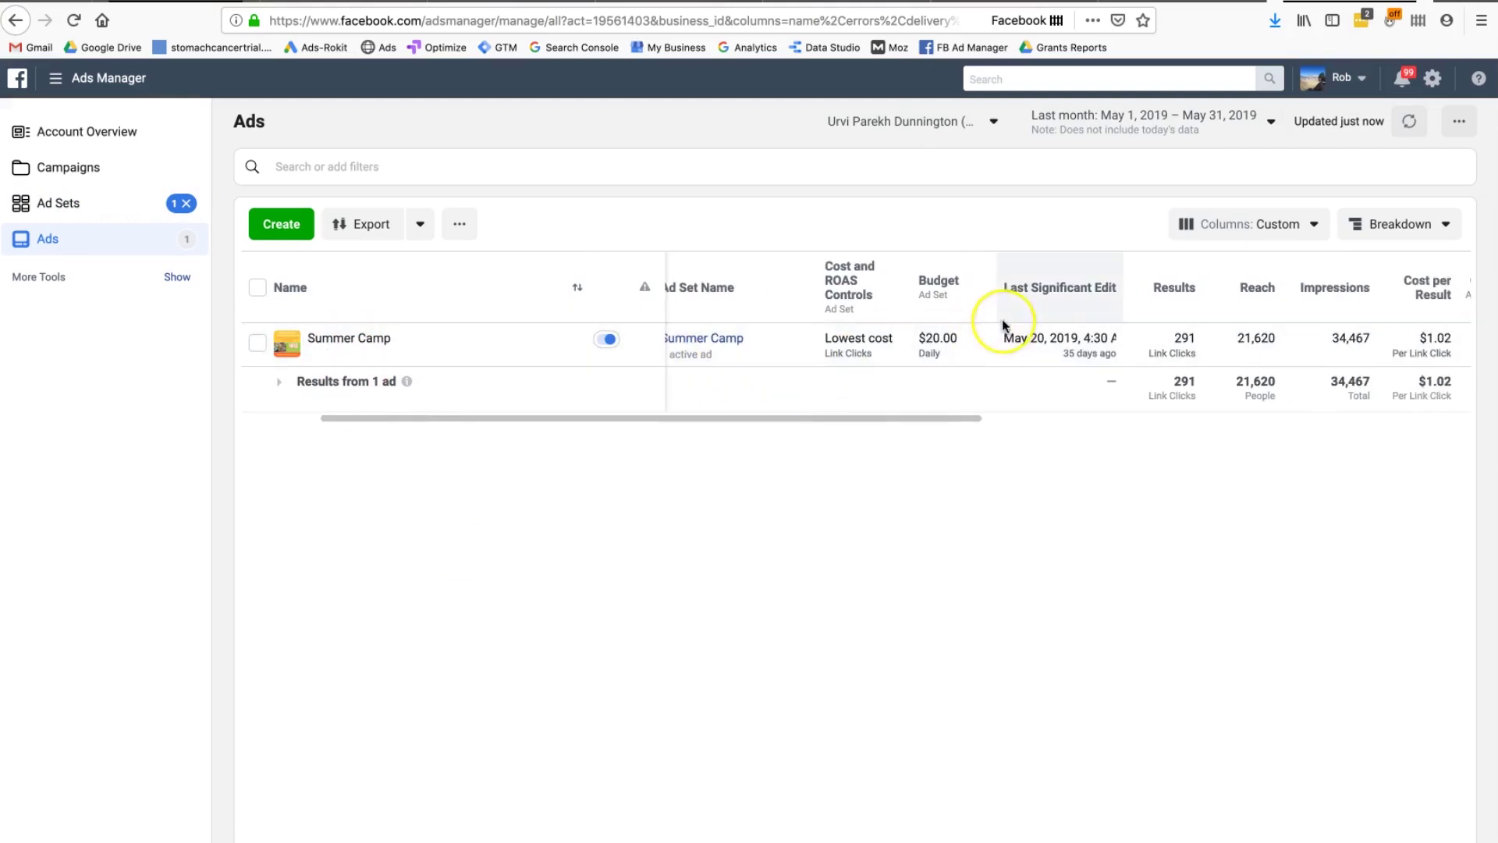
pyautogui.hscroll(2, 1002, 318)
pyautogui.hscroll(1, 1073, 350)
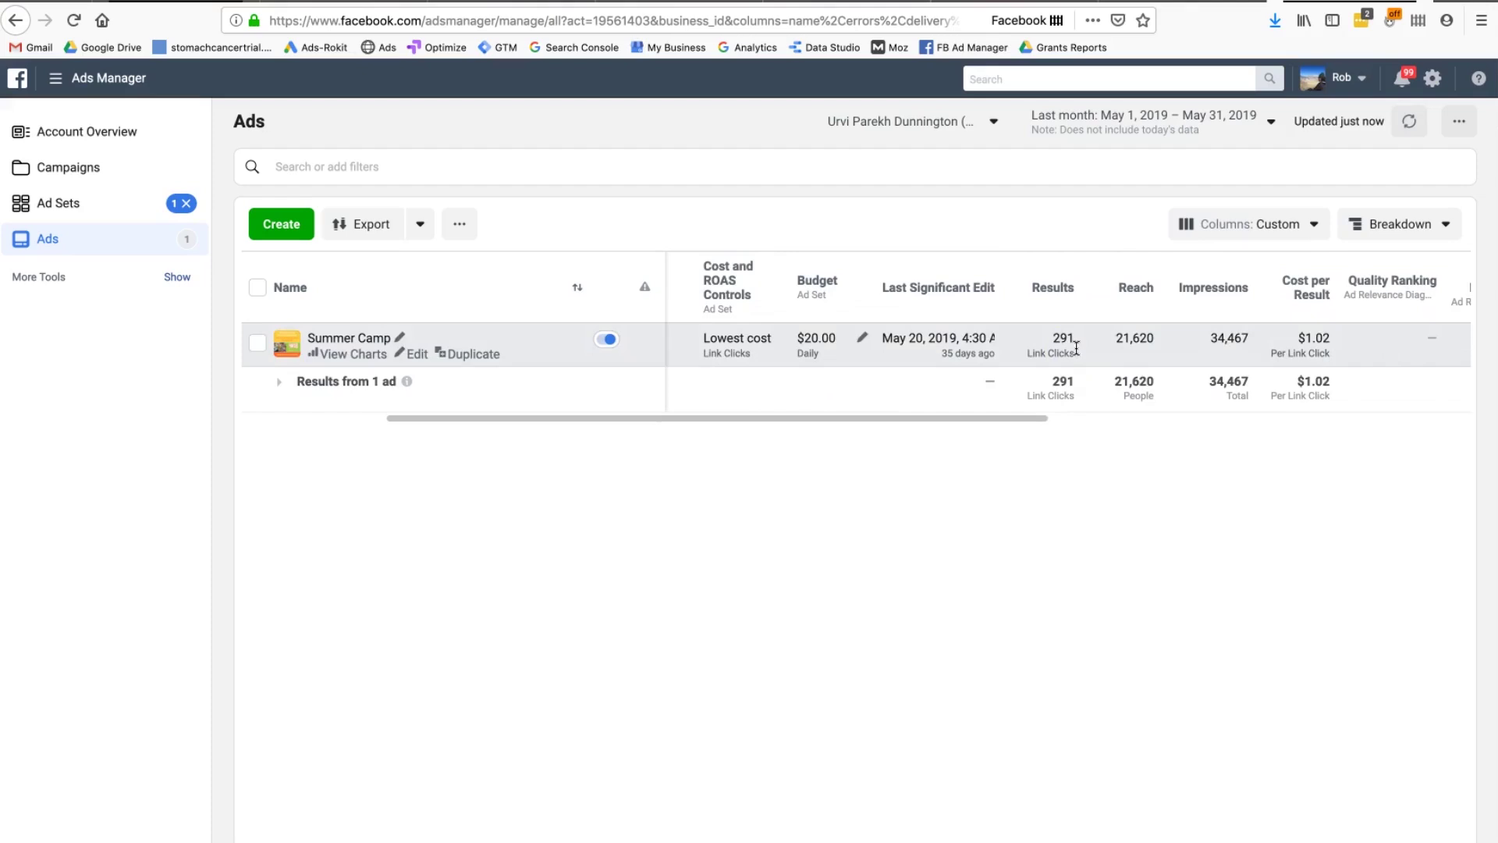
pyautogui.hscroll(2, 1077, 349)
pyautogui.click(1028, 354)
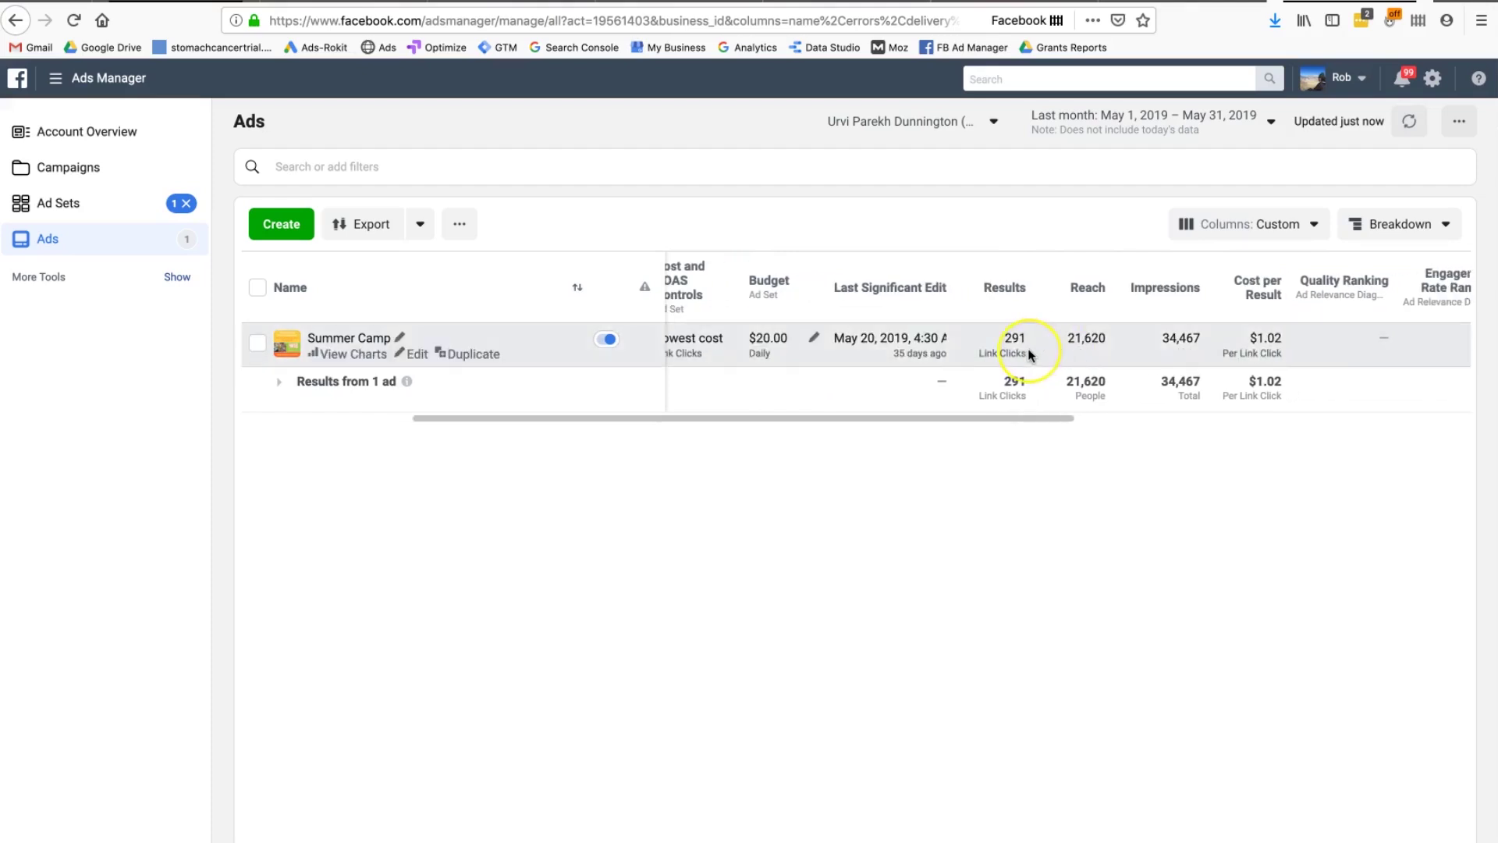
pyautogui.hscroll(2, 1027, 351)
pyautogui.click(1020, 337)
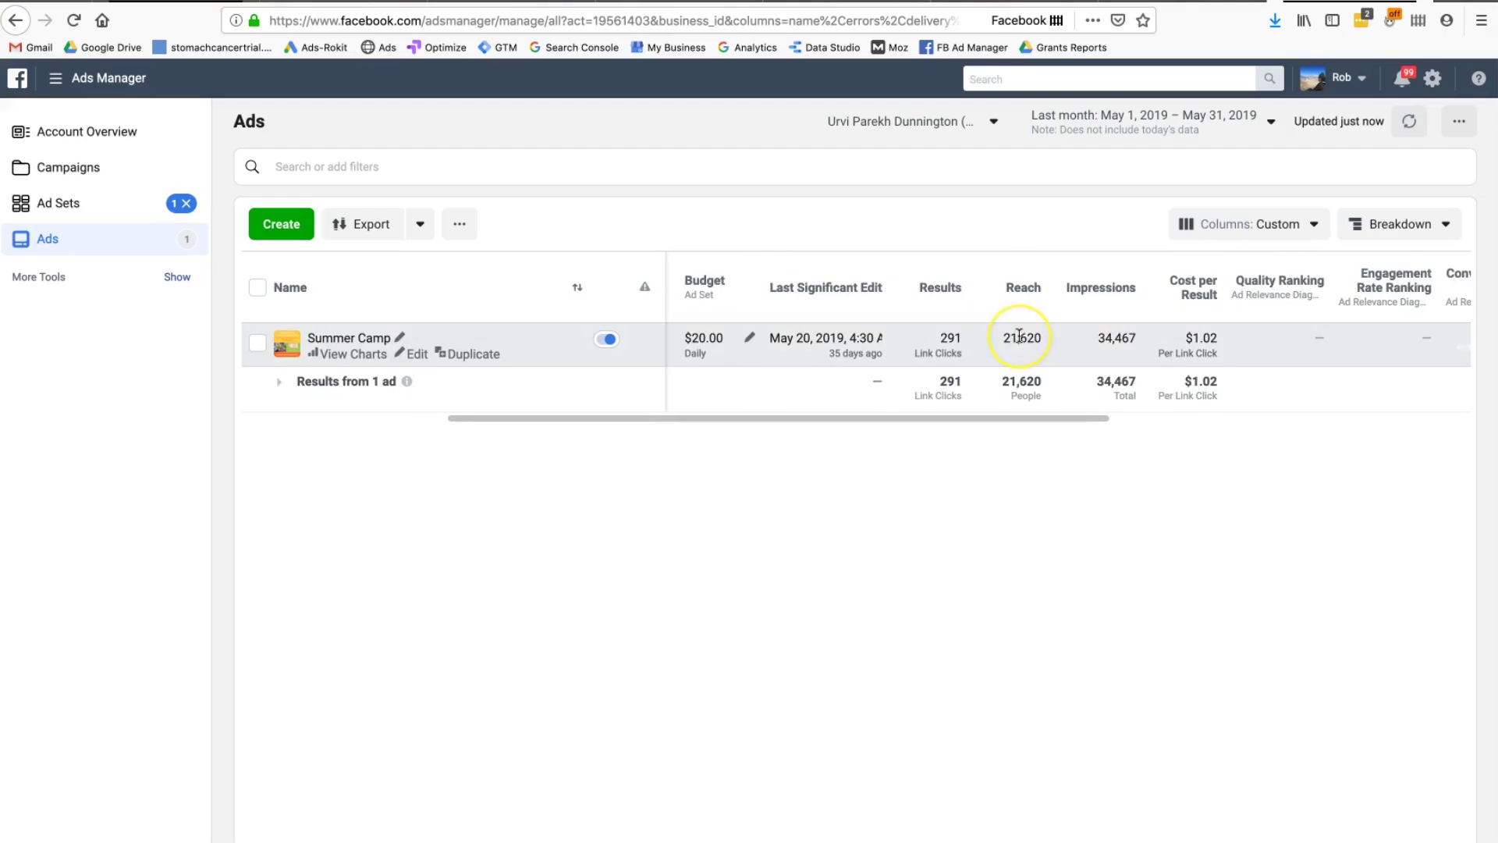
pyautogui.click(1094, 339)
pyautogui.hscroll(1, 1094, 339)
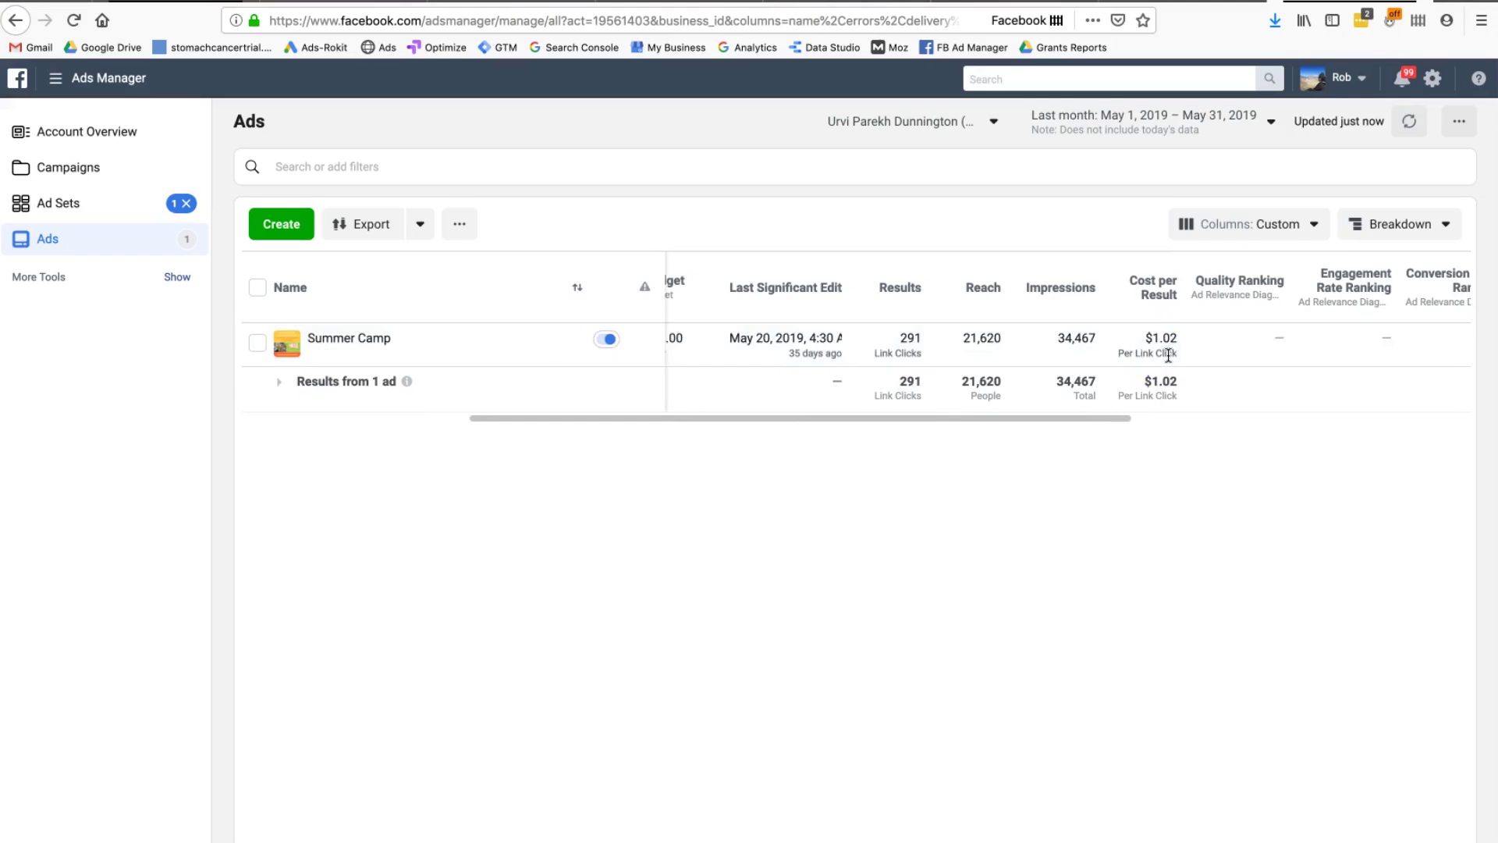
pyautogui.hscroll(1, 1168, 355)
pyautogui.hscroll(2, 1169, 353)
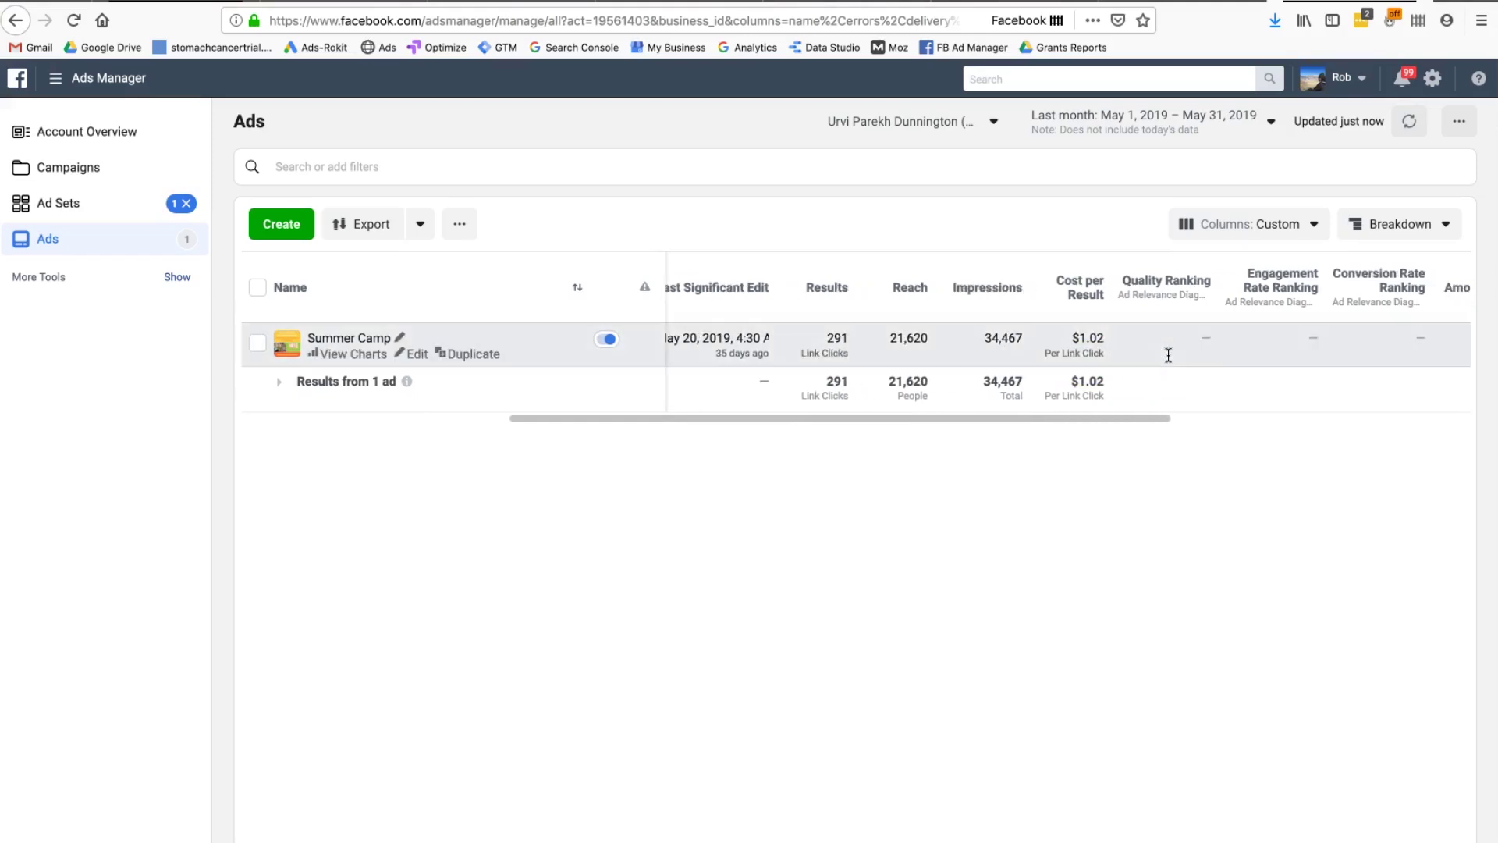
pyautogui.hscroll(-5, 1168, 354)
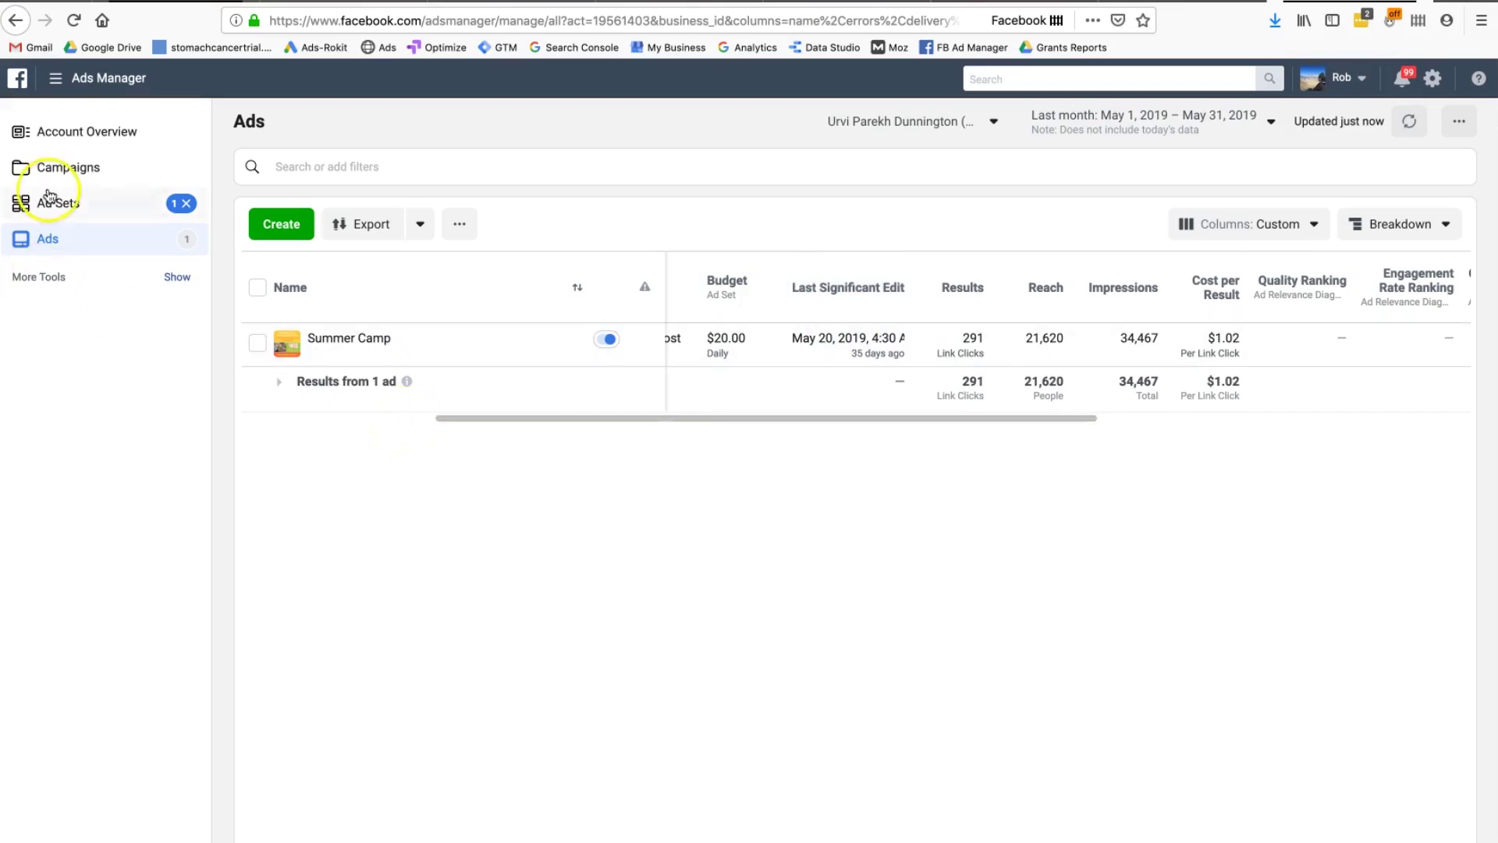
# Step: Examine the performance of the summer camp ad creatives and open the list of their standard reports
pyautogui.moveTo(282, 347)
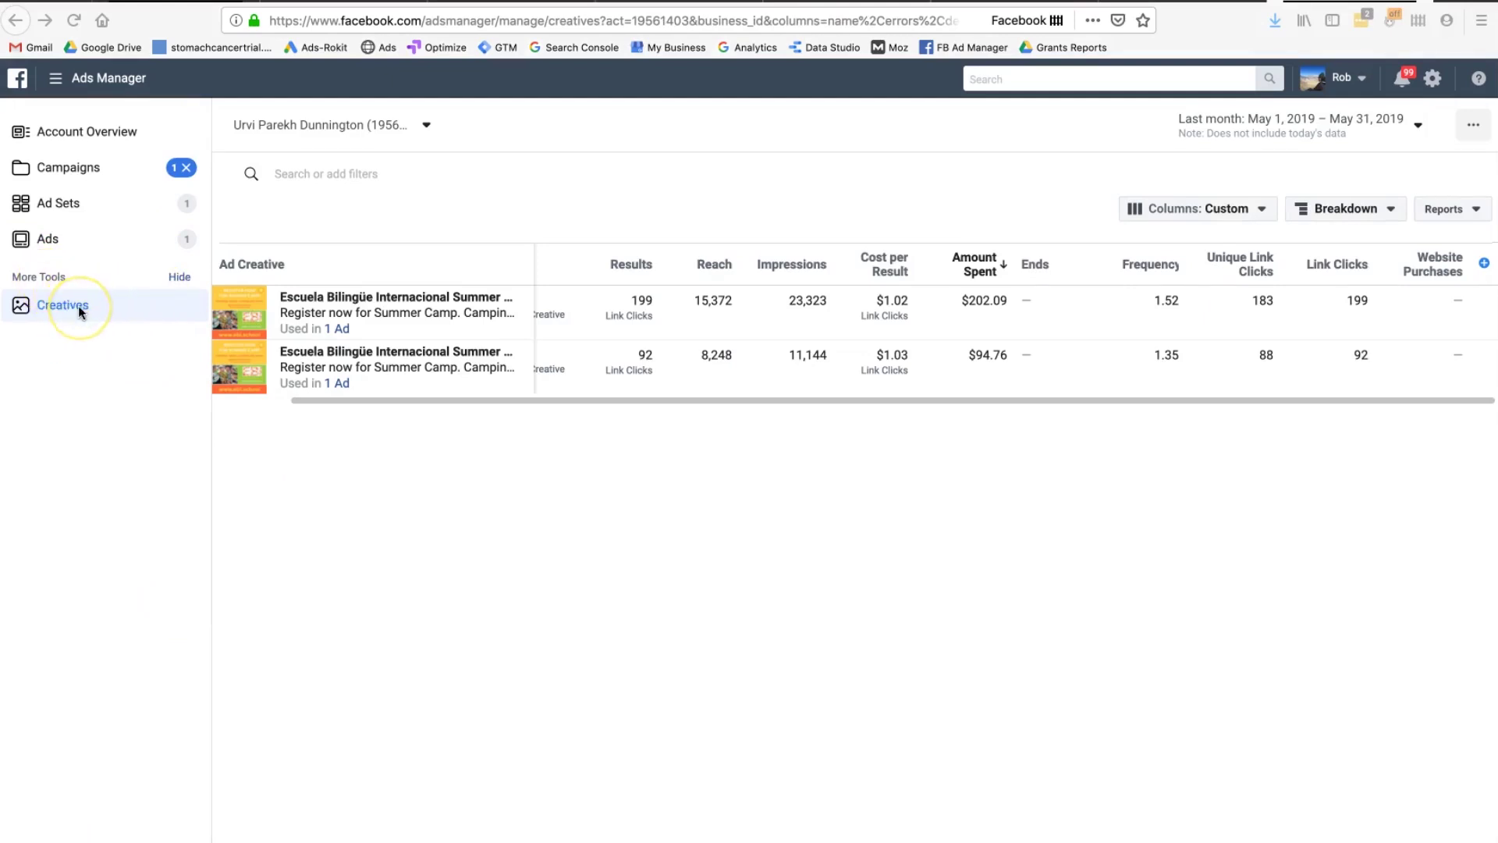
pyautogui.click(403, 353)
pyautogui.click(1449, 209)
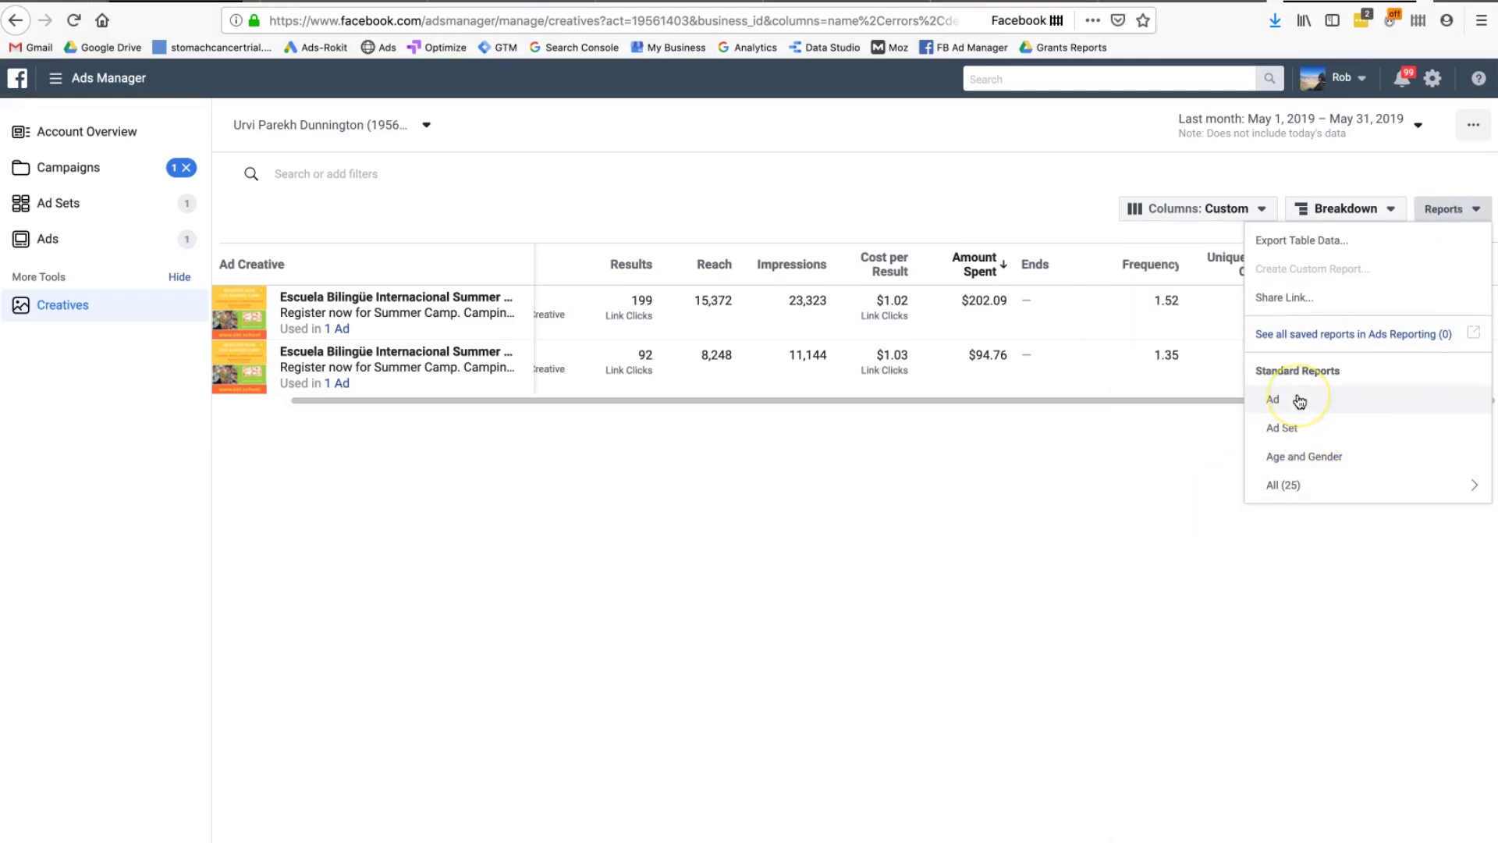
pyautogui.click(1295, 425)
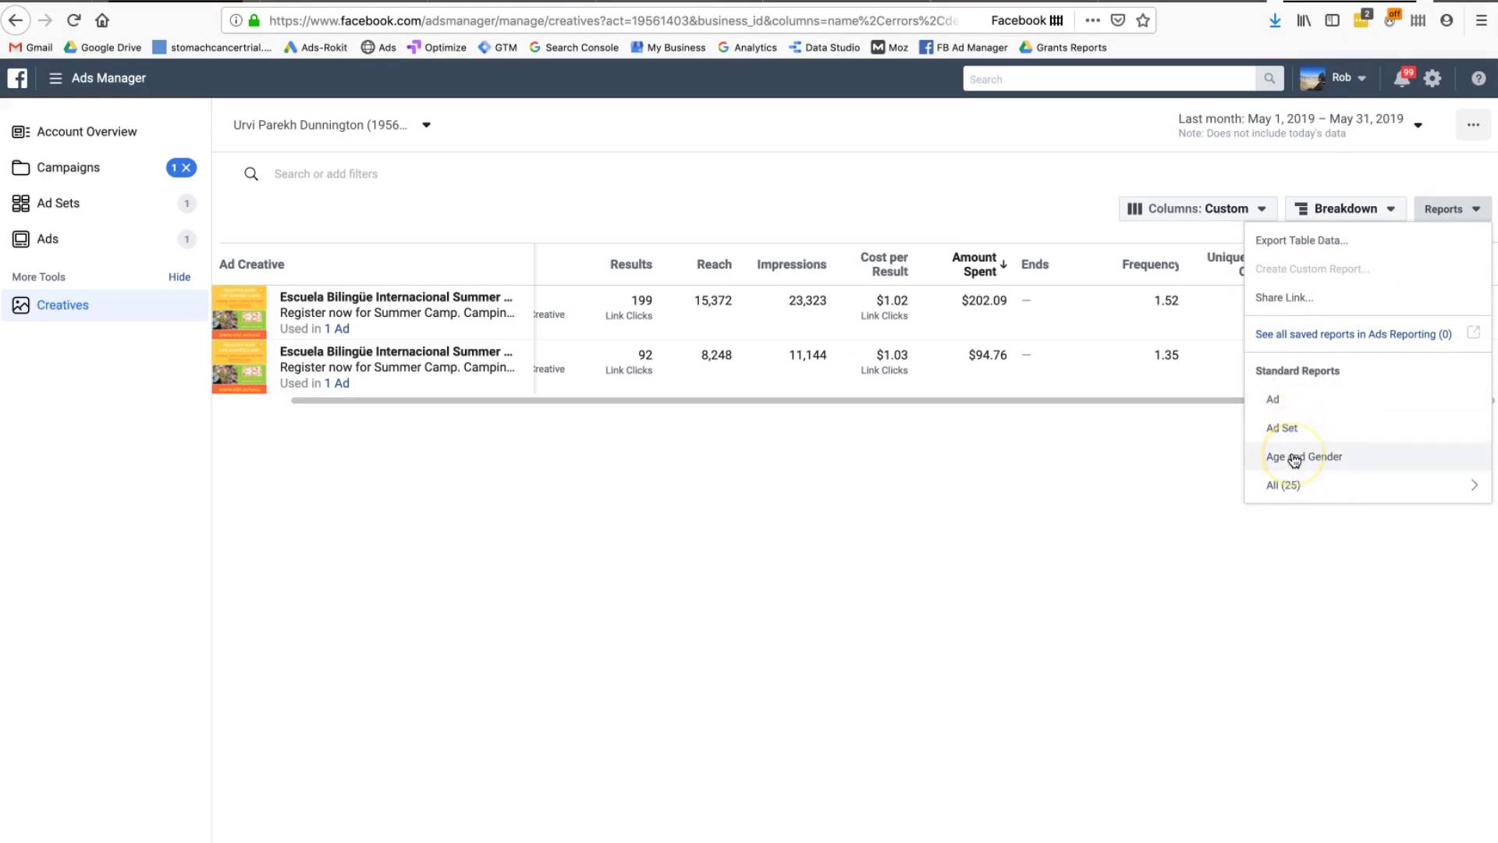
# Step: Look through all the standard reports, including the delivery ones, and open the Age and Gender report with its introductory tour
pyautogui.moveTo(1286, 487)
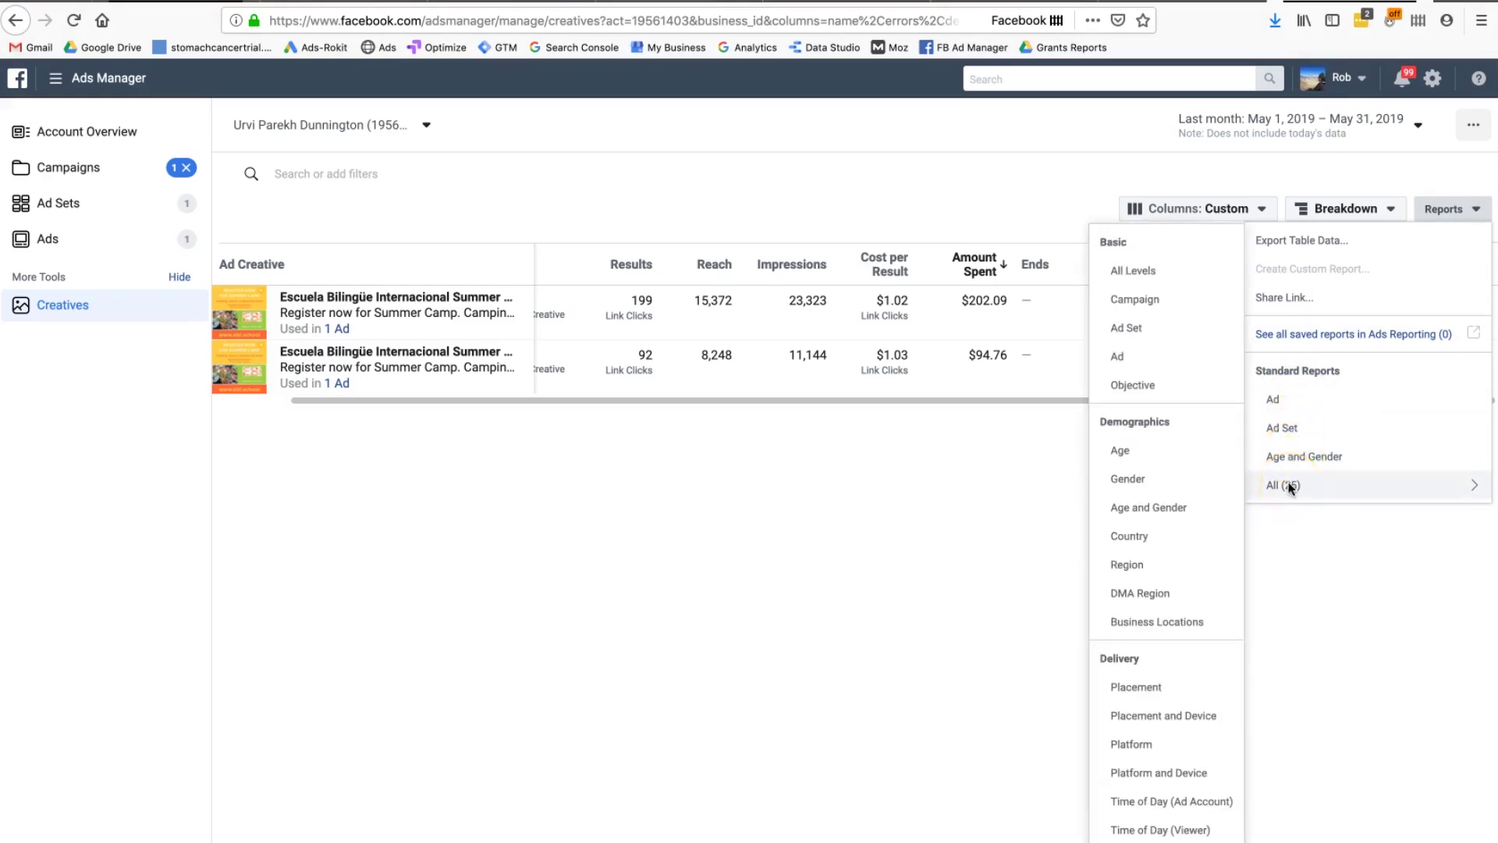
pyautogui.click(1187, 720)
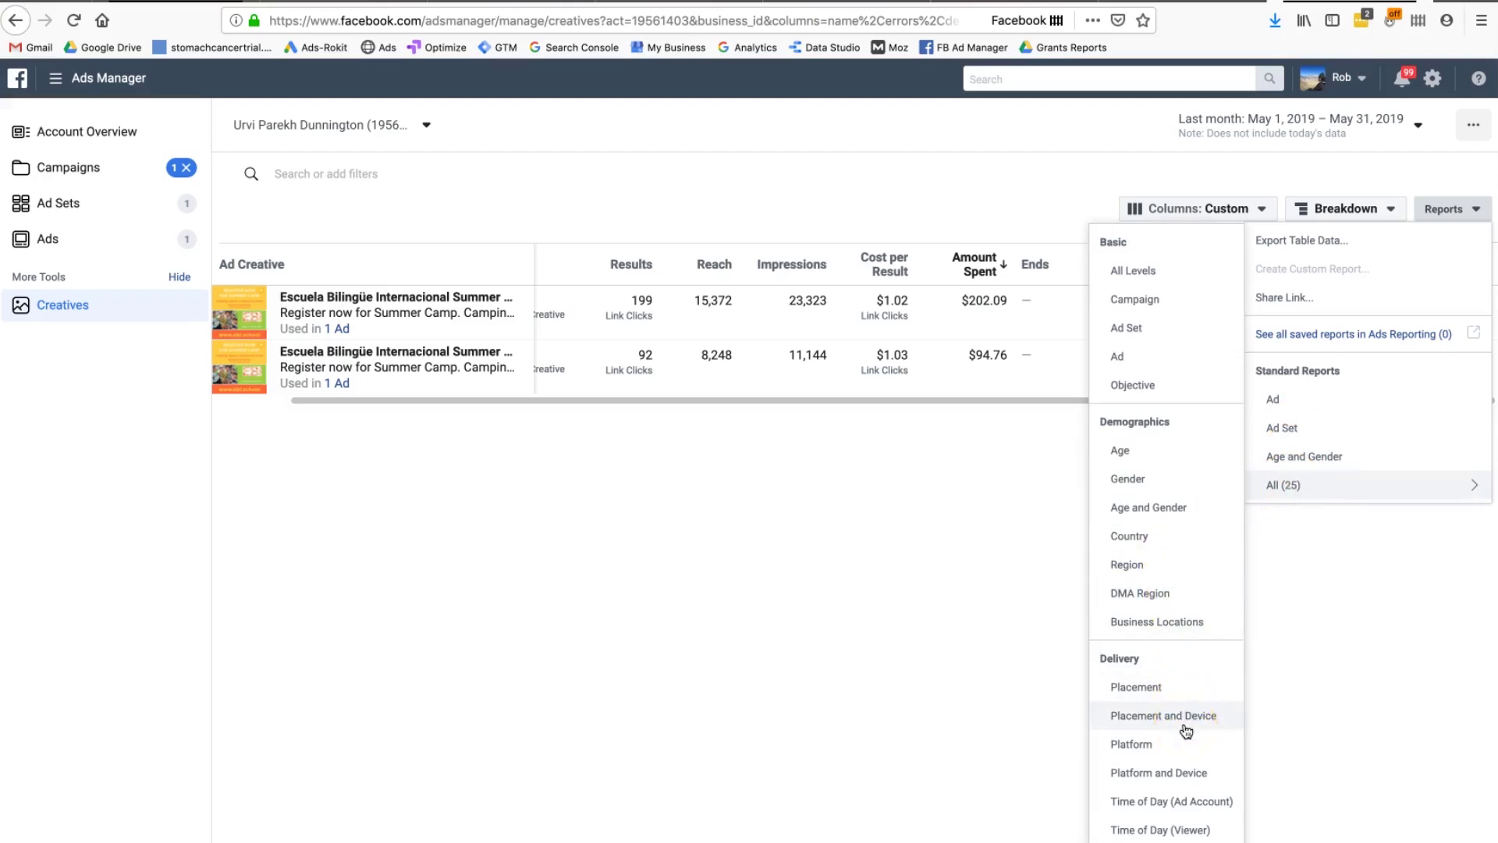
pyautogui.click(1180, 685)
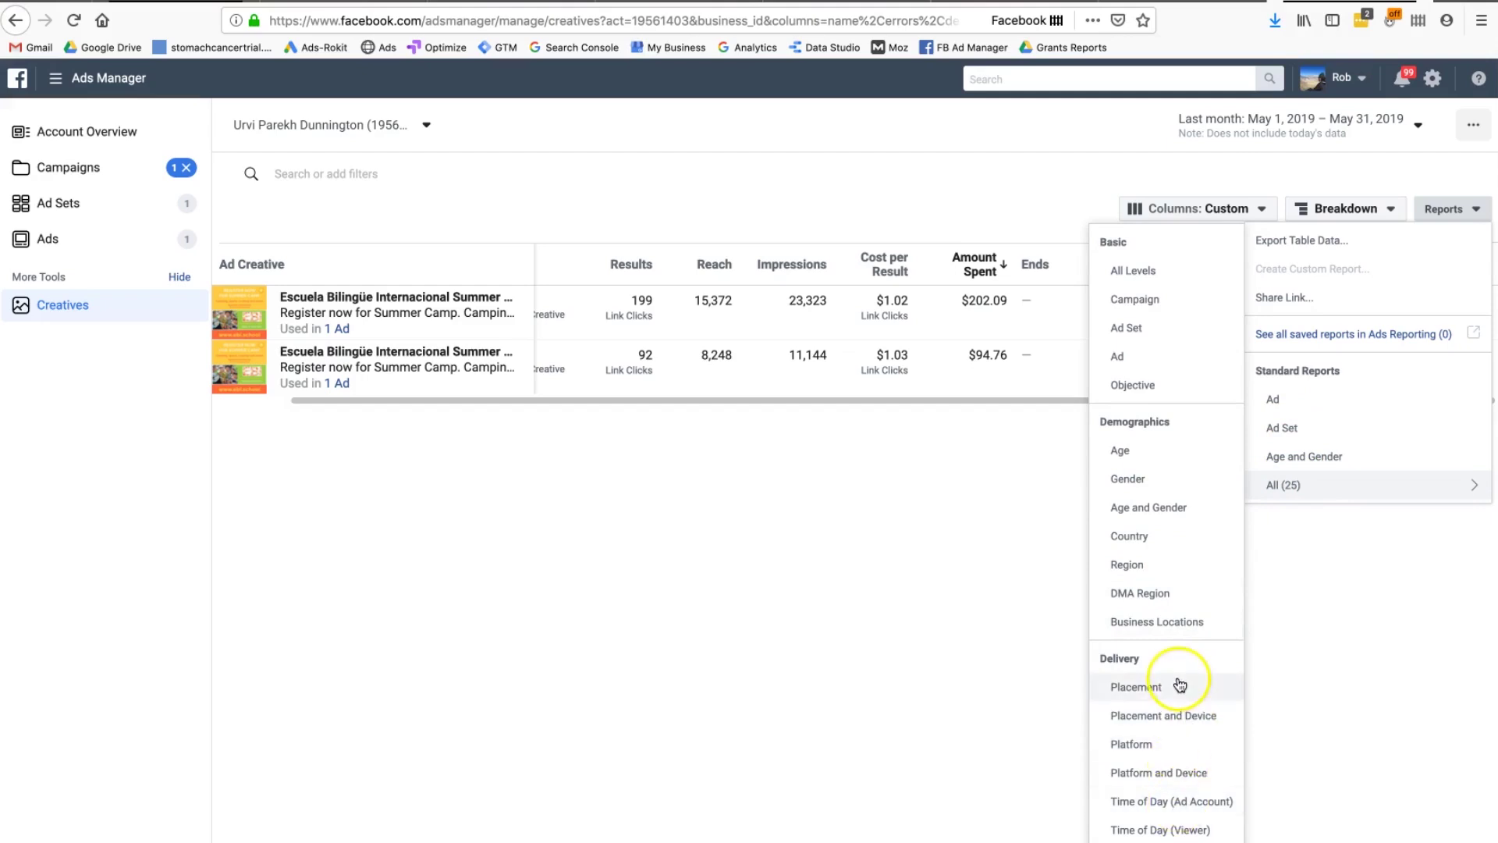
pyautogui.click(1304, 456)
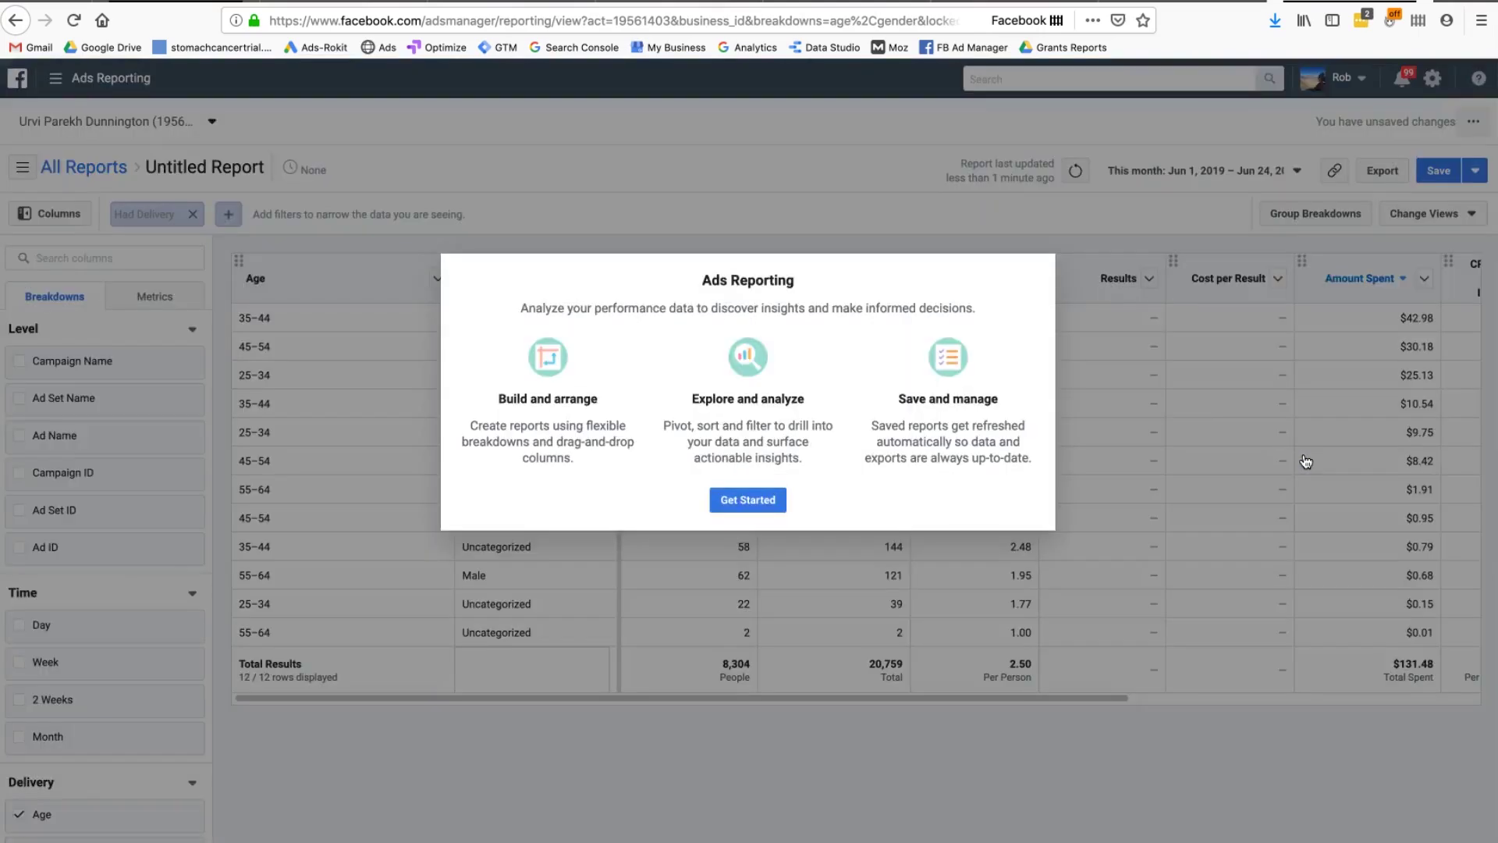
pyautogui.click(748, 499)
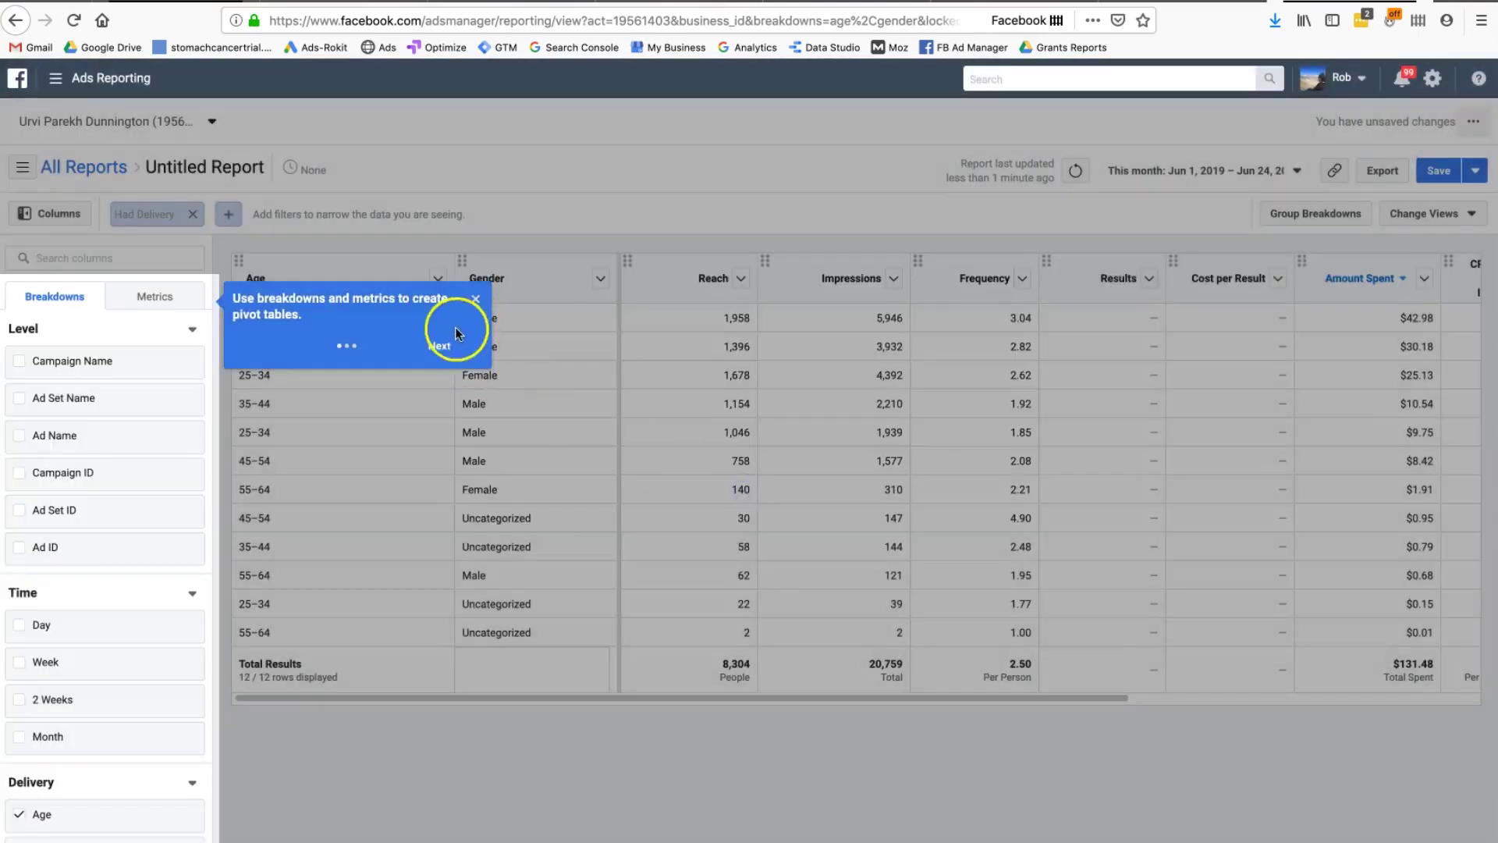
# Step: Dismiss the introductory tour and examine reach, impressions, frequency and amount spent by age and gender, along with the available breakdowns
pyautogui.click(475, 298)
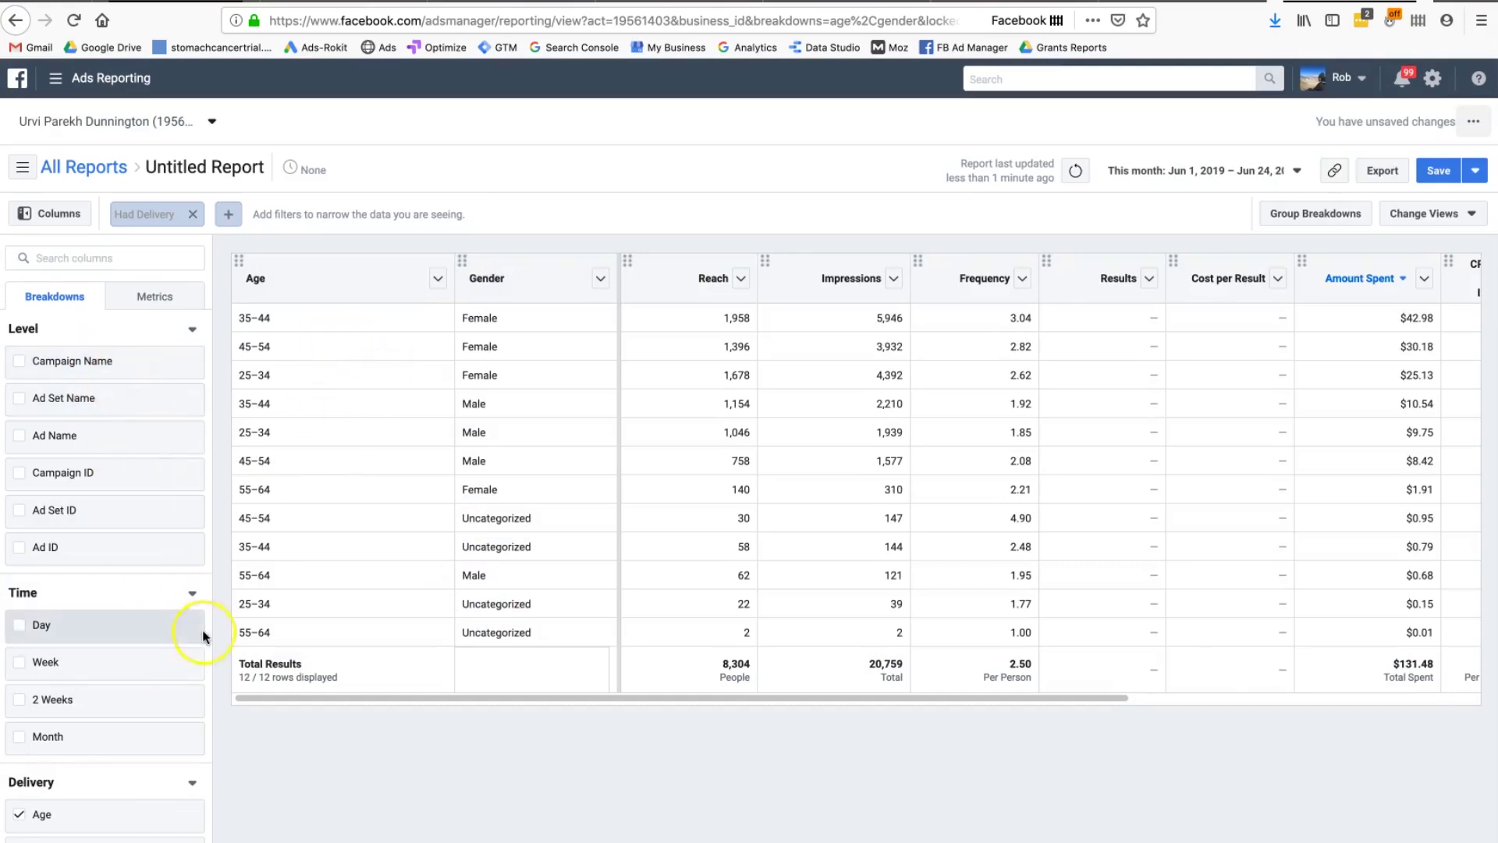
pyautogui.scroll(-3, 201, 629)
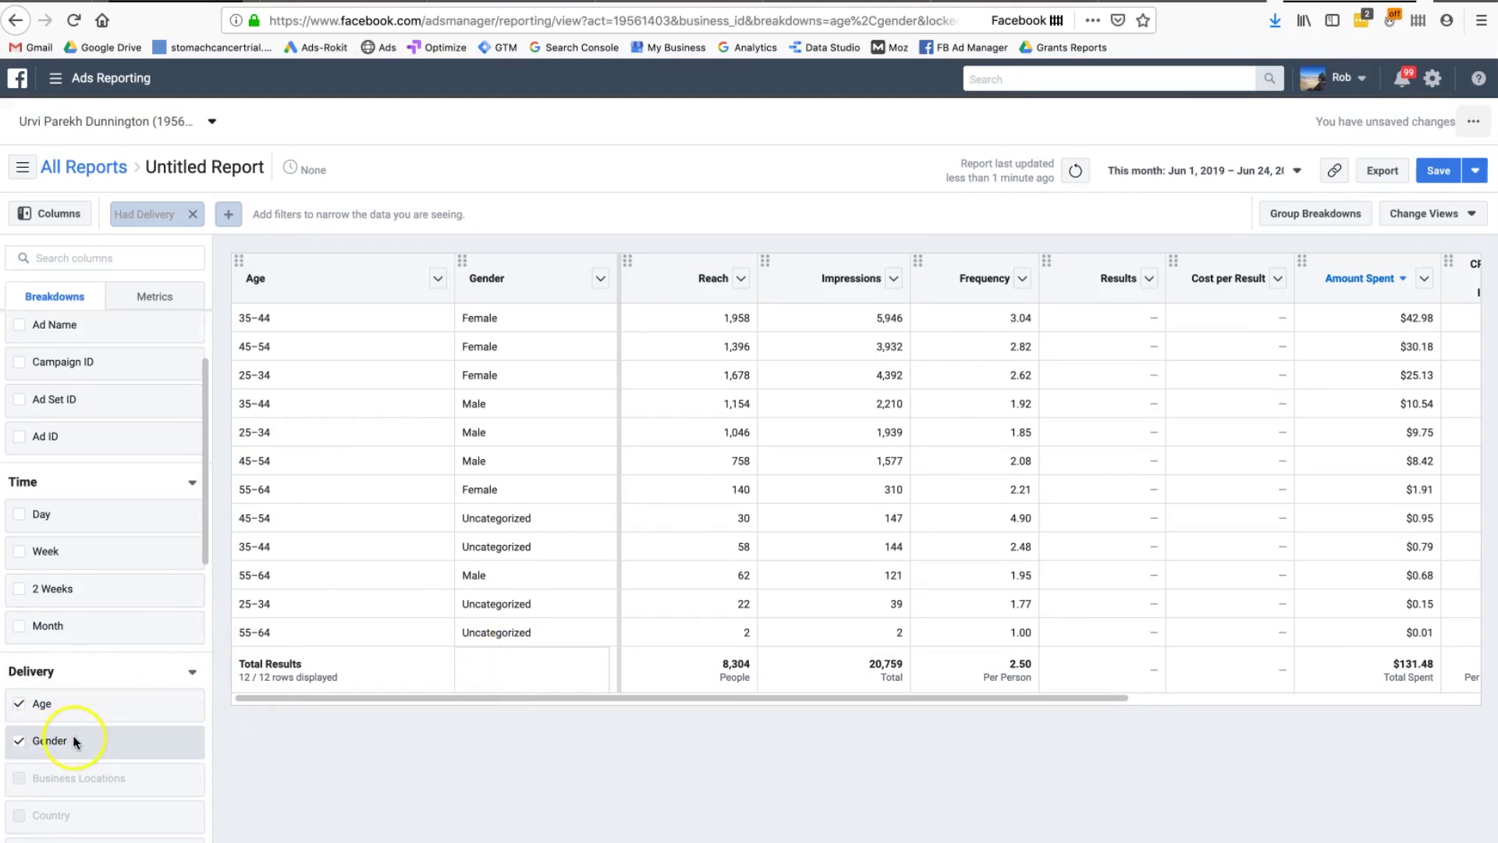
pyautogui.moveTo(75, 740)
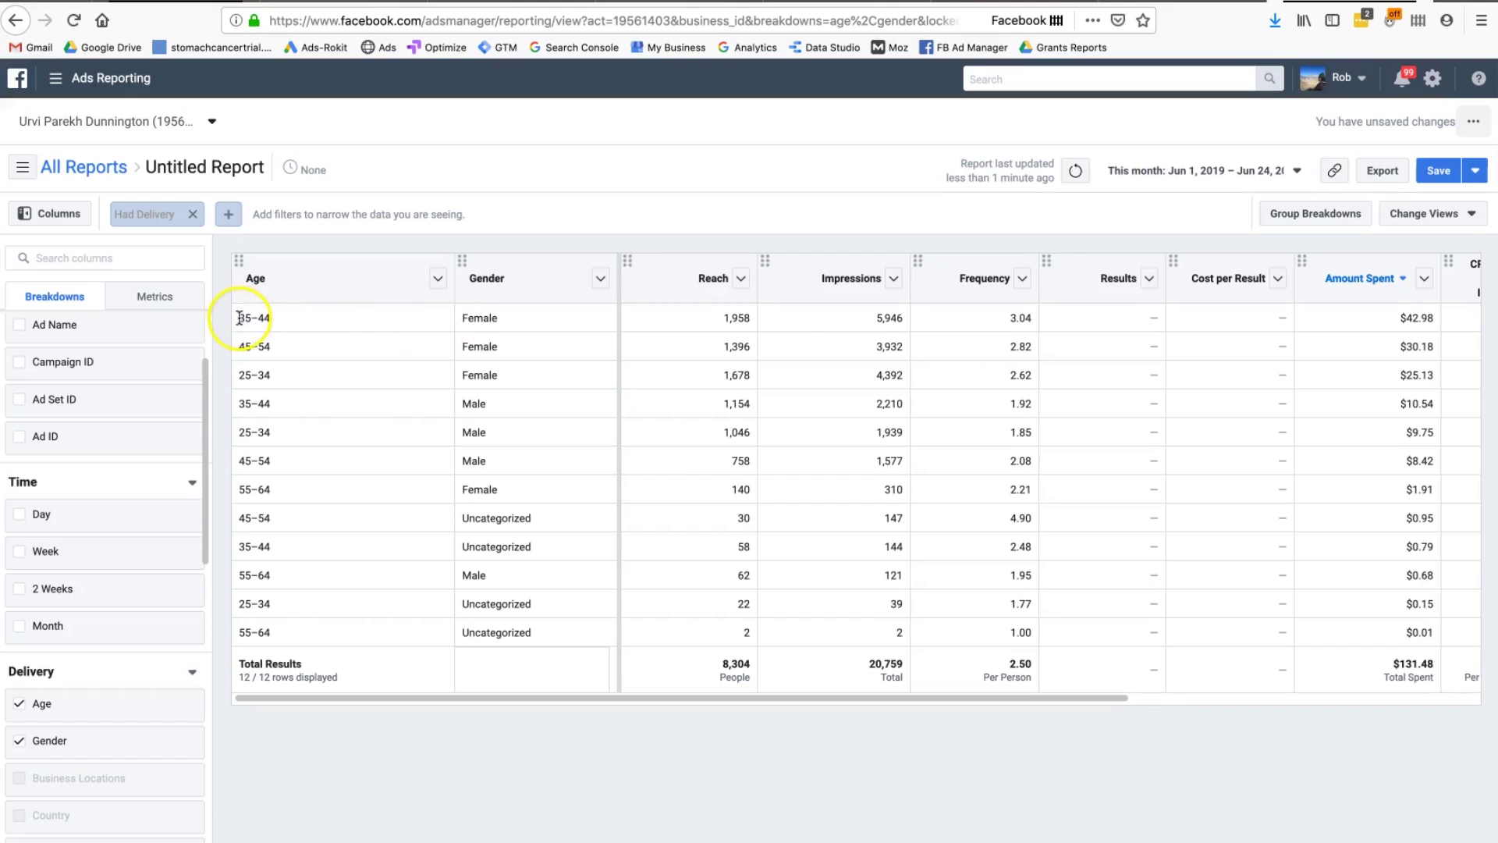
pyautogui.moveTo(239, 318); pyautogui.dragTo(270, 320)
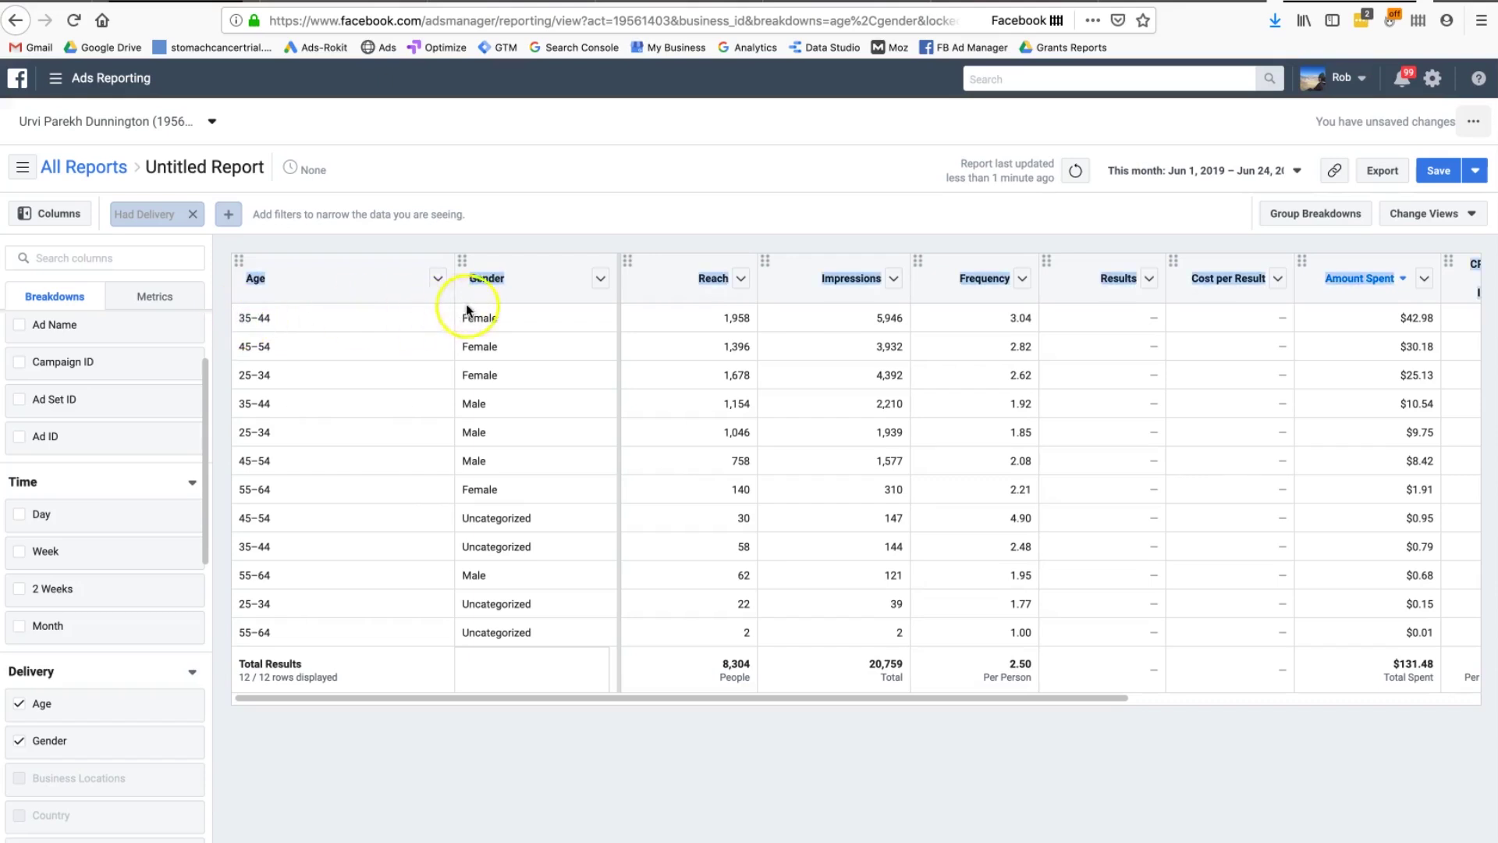
pyautogui.click(703, 329)
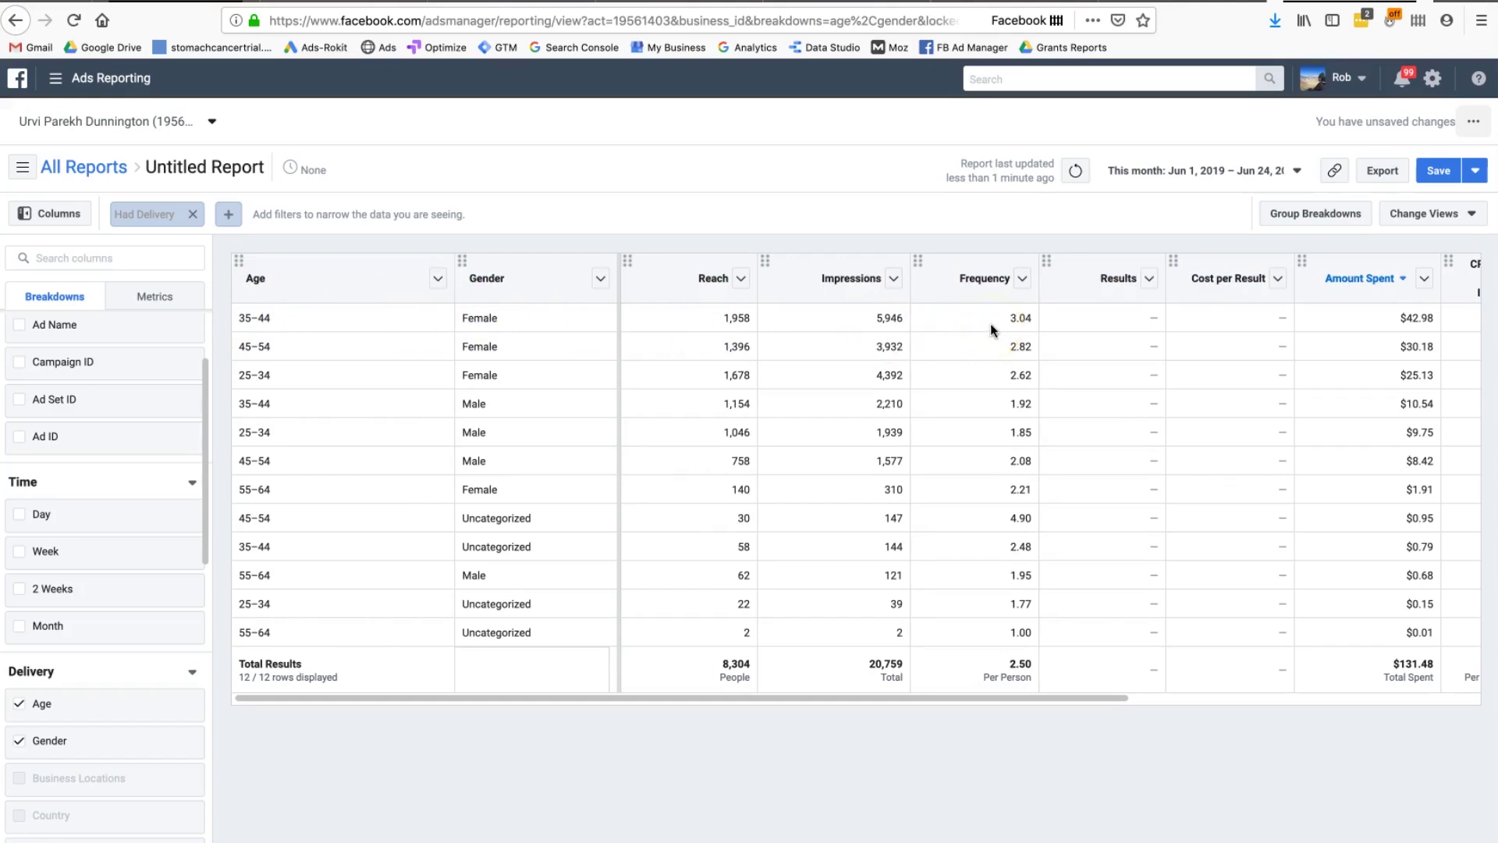
pyautogui.hscroll(2, 990, 331)
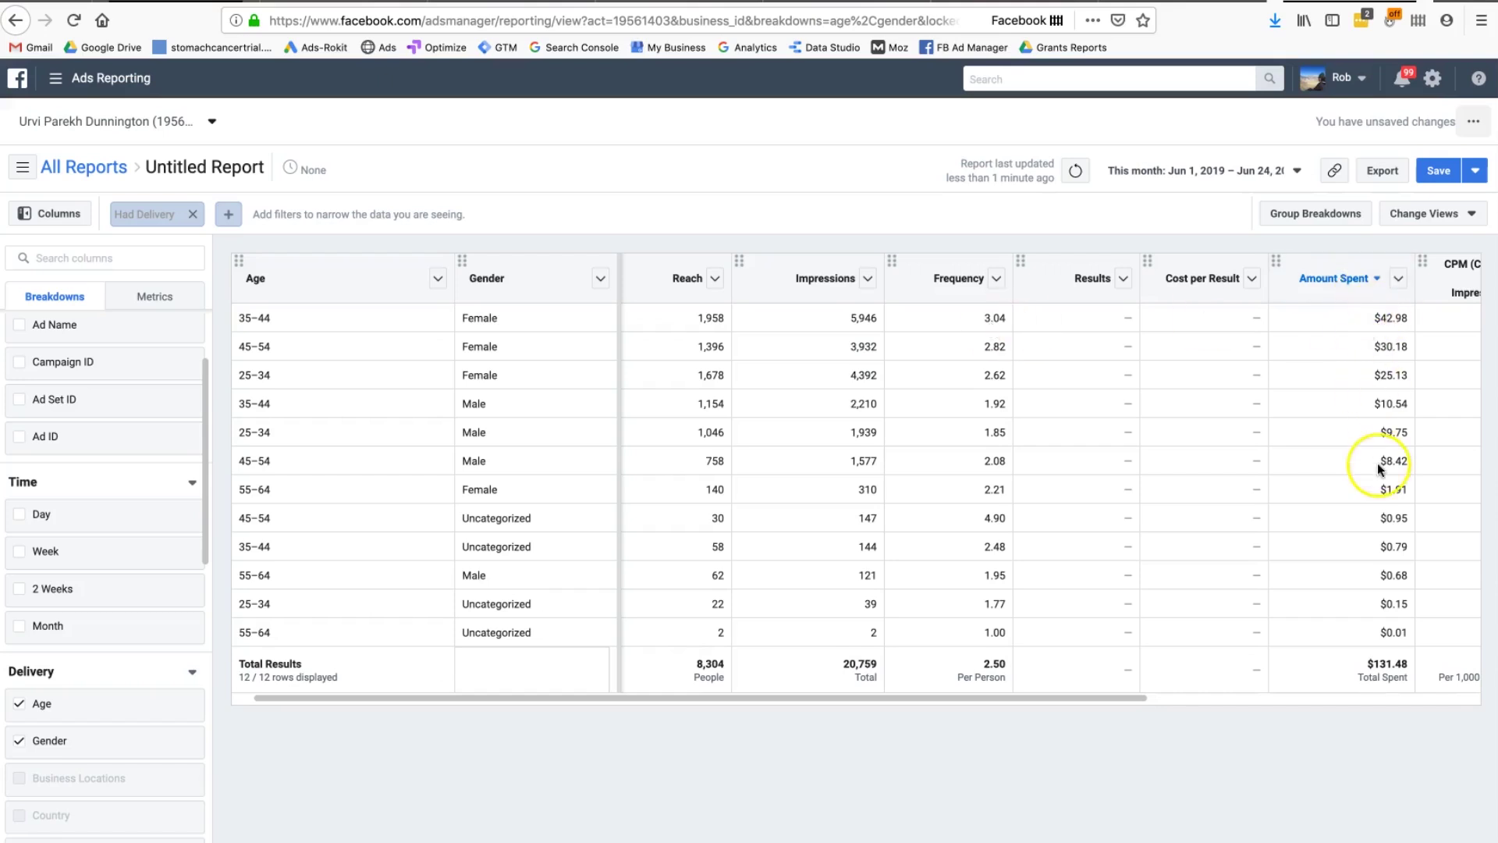
pyautogui.scroll(-5, 161, 687)
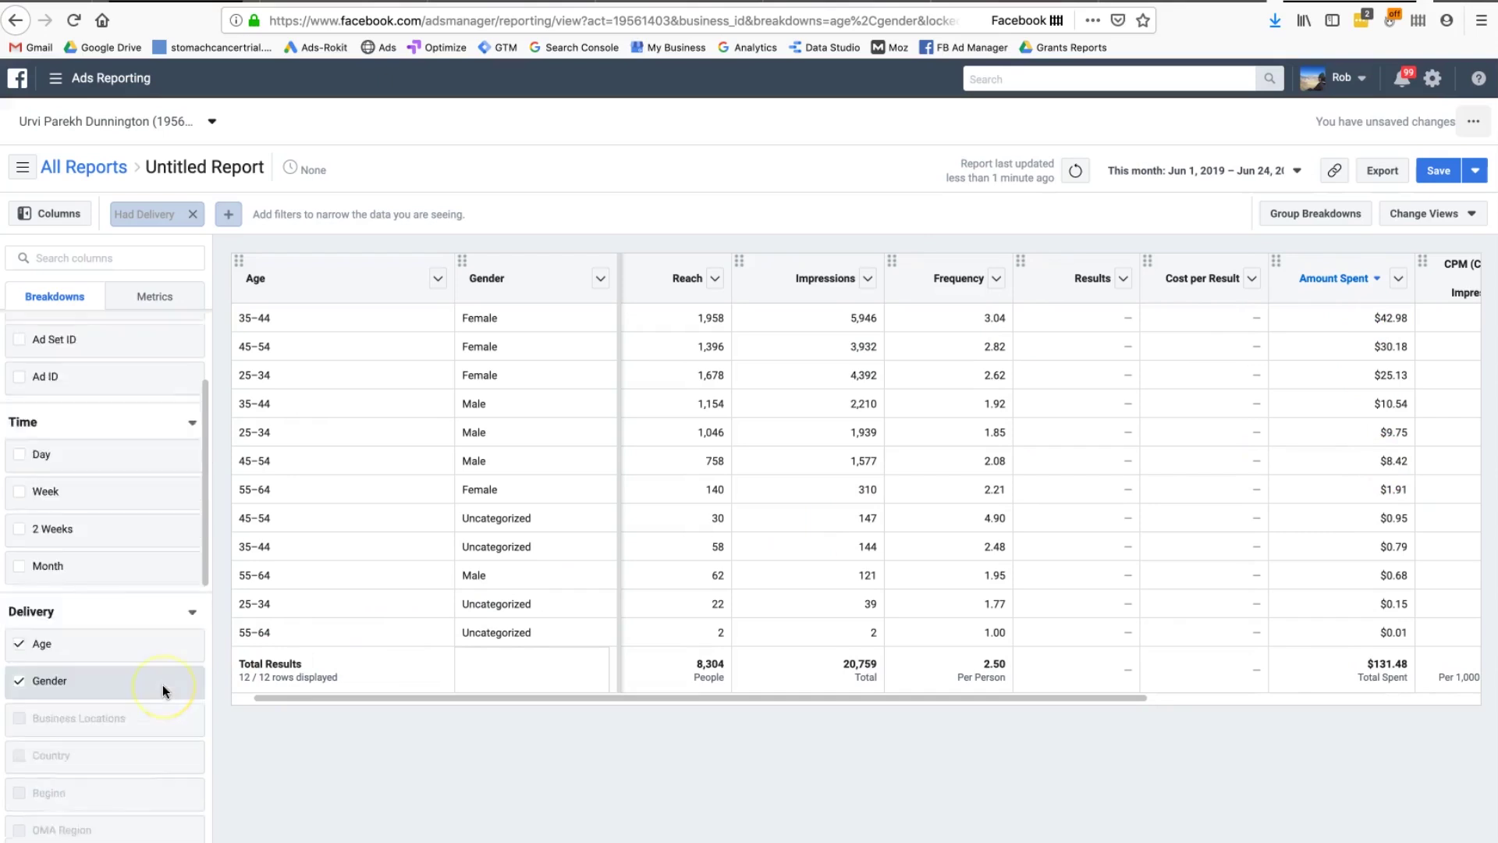
pyautogui.scroll(7, 162, 691)
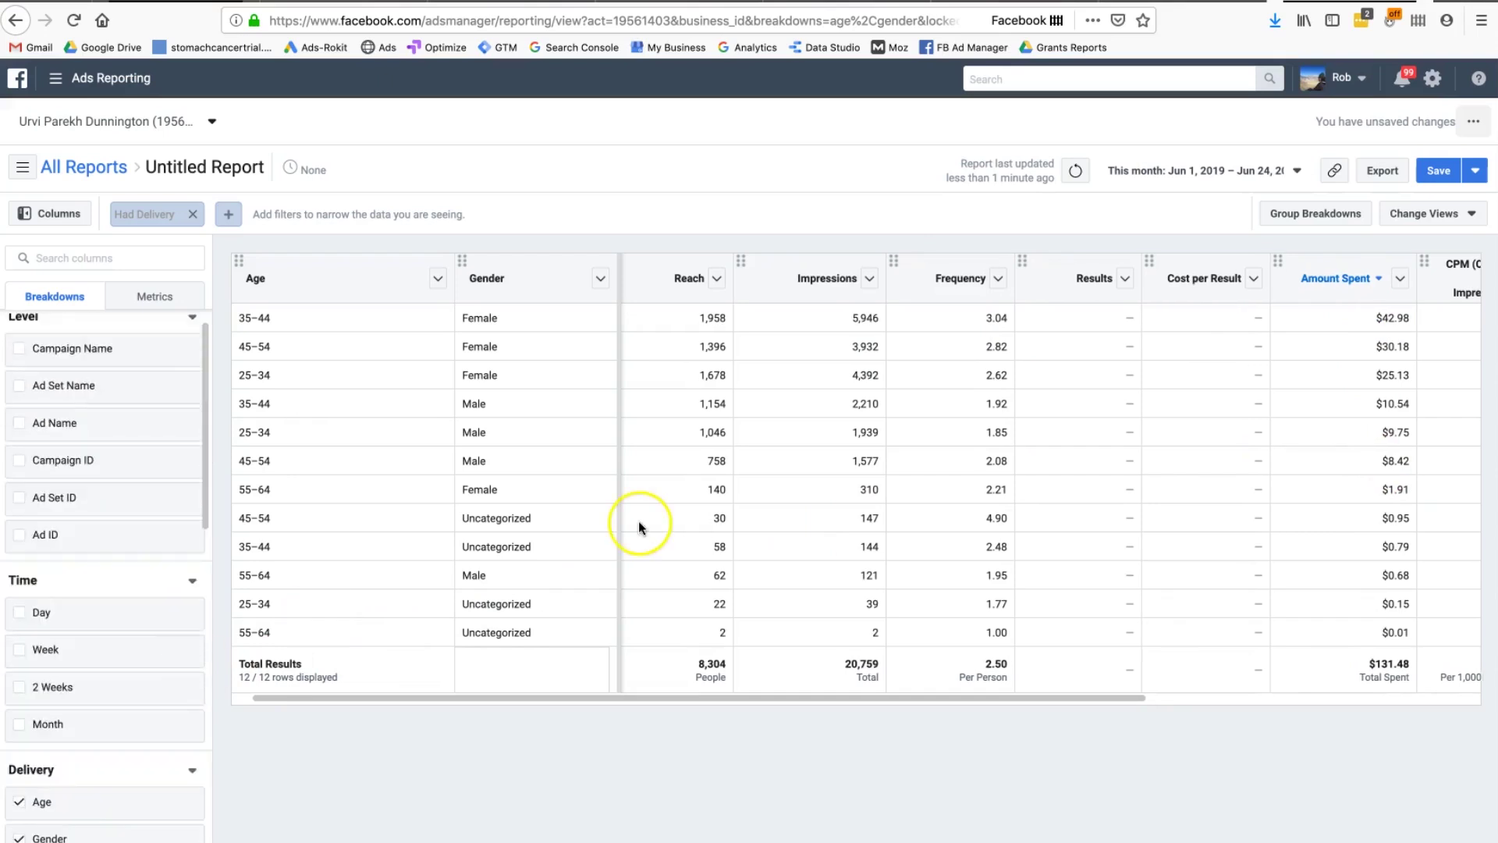
pyautogui.hscroll(-2, 639, 521)
pyautogui.hscroll(-1, 1171, 385)
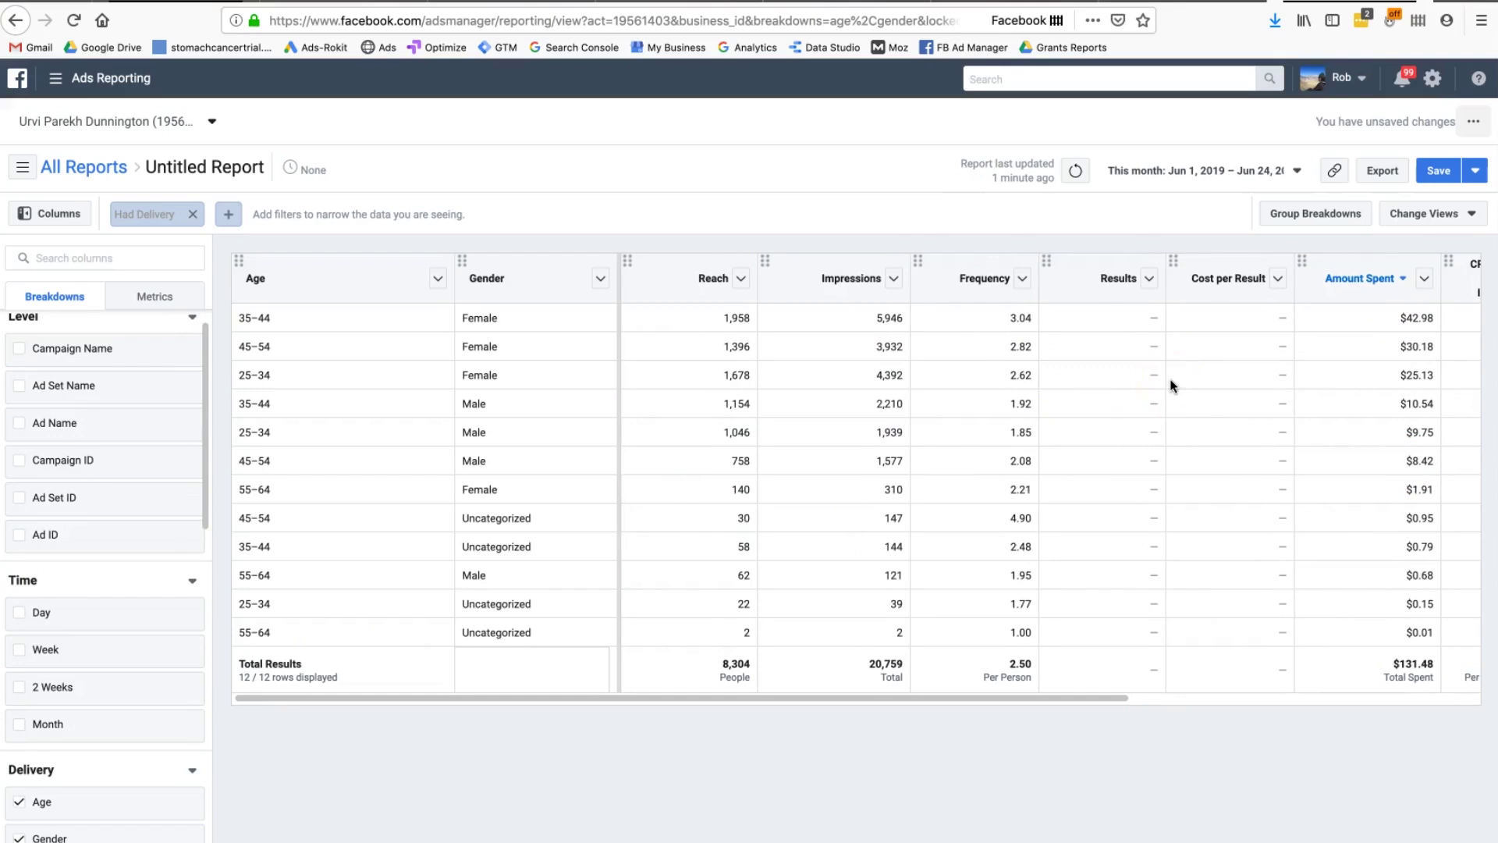
# Step: Group the report's breakdowns so the gender rows are nested under each age range, comparing with the ungrouped layout
pyautogui.click(857, 598)
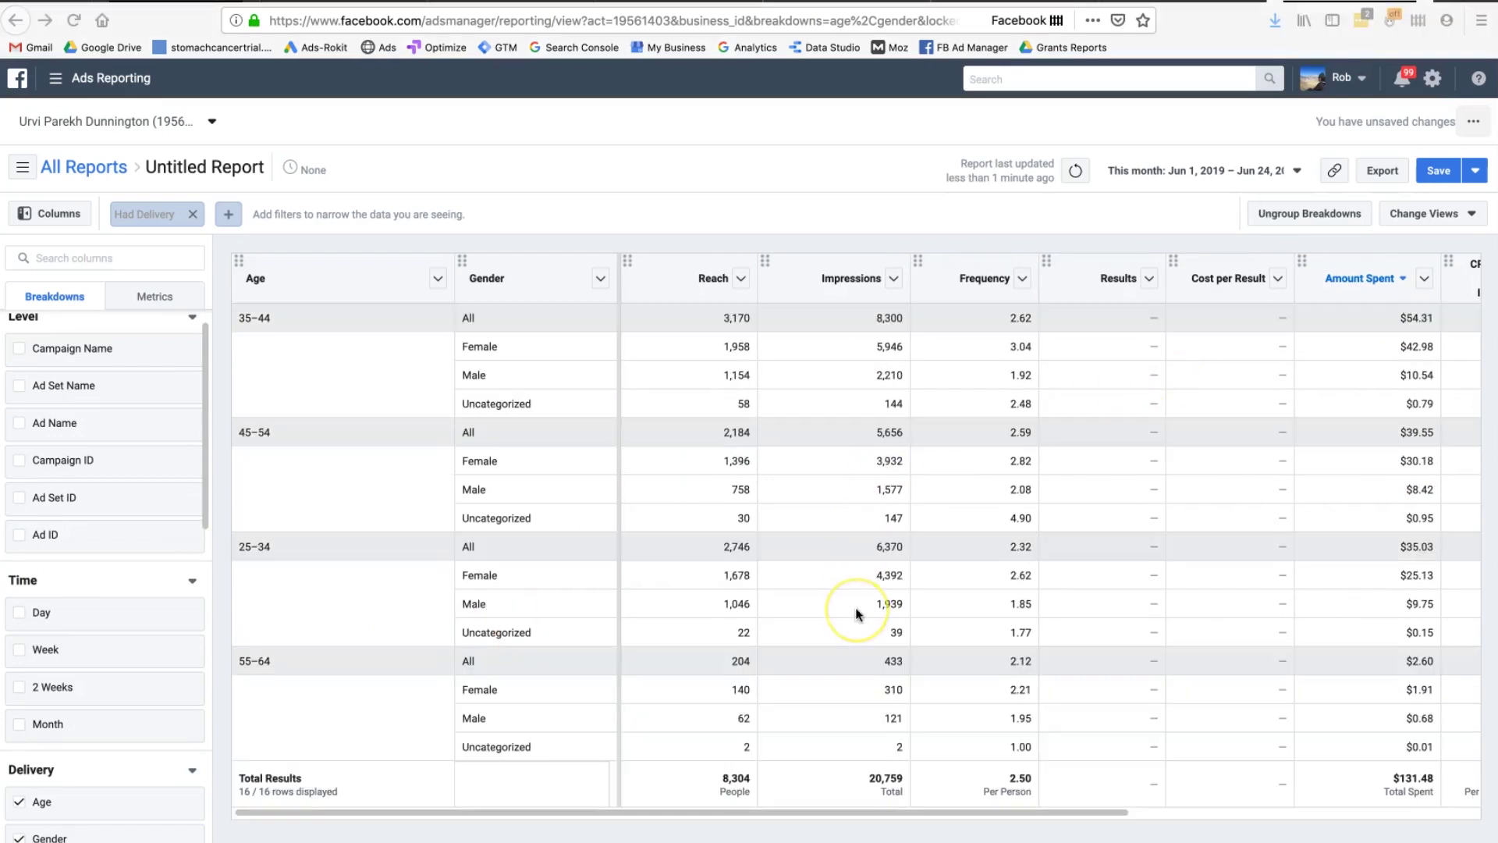
pyautogui.hscroll(-2, 856, 614)
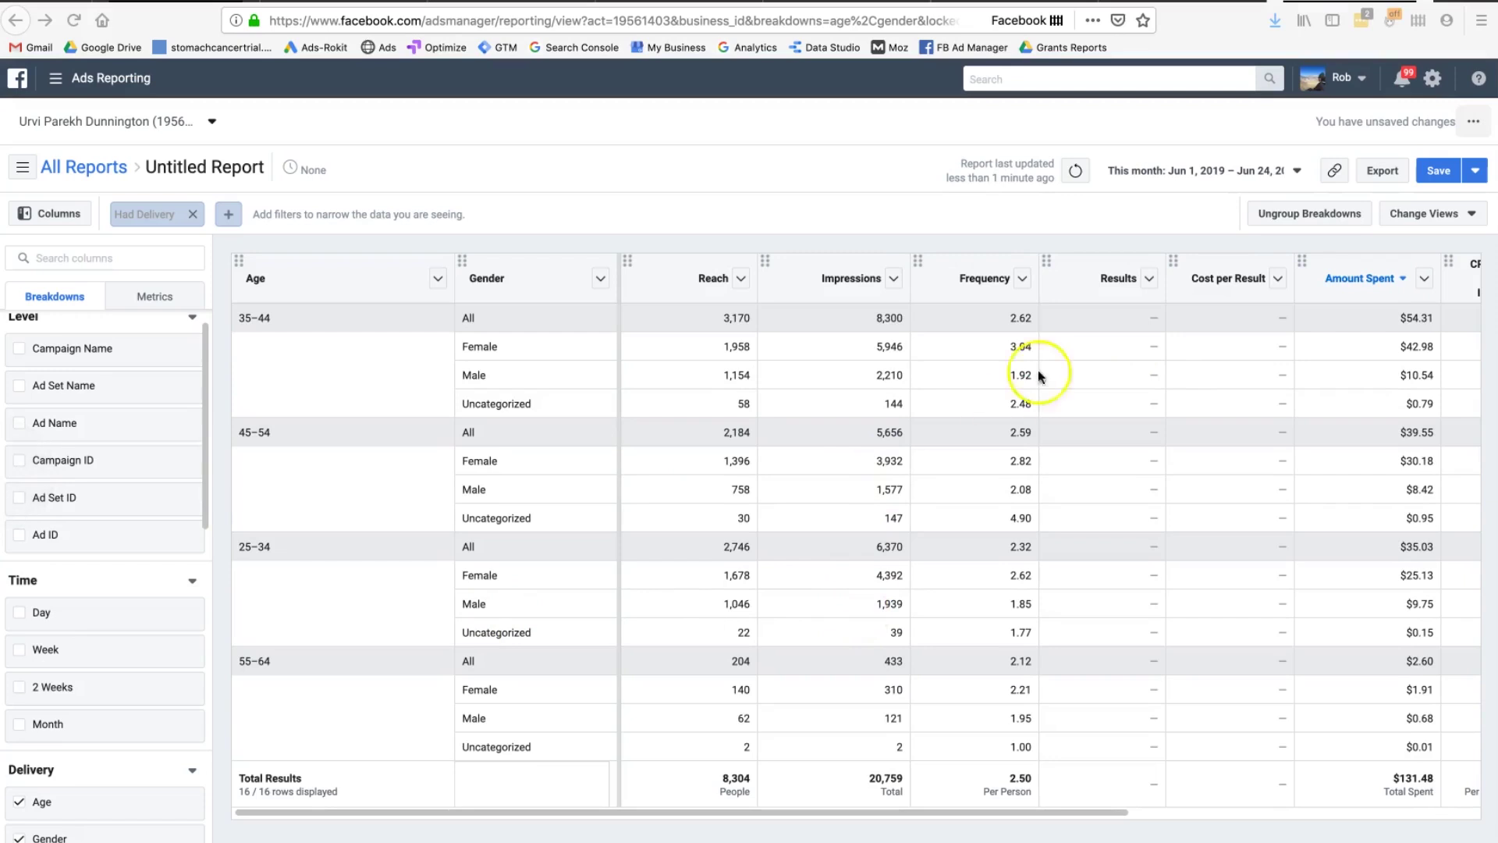
pyautogui.click(1315, 214)
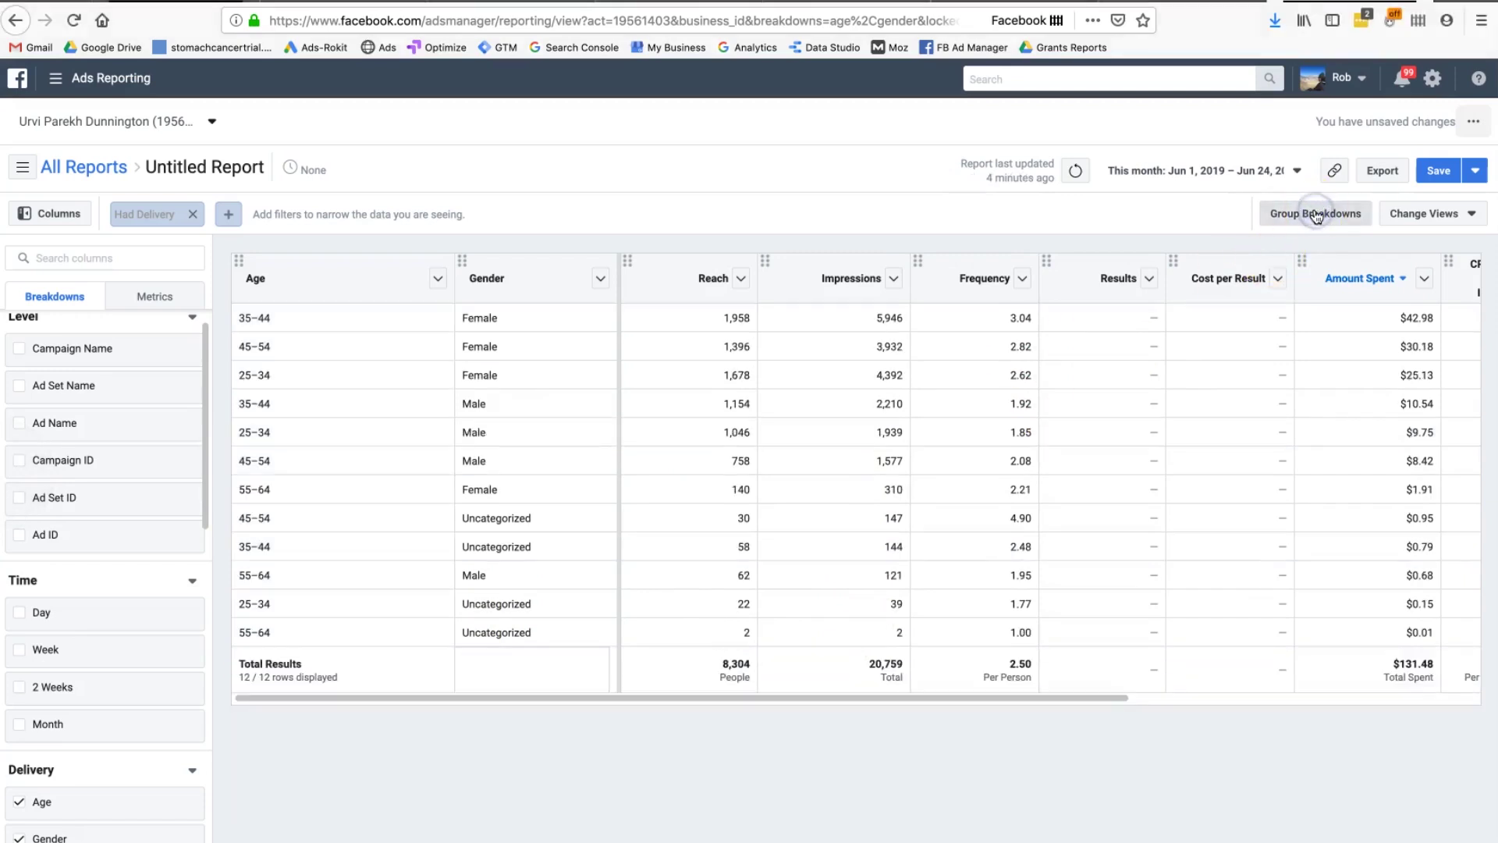
pyautogui.click(1316, 213)
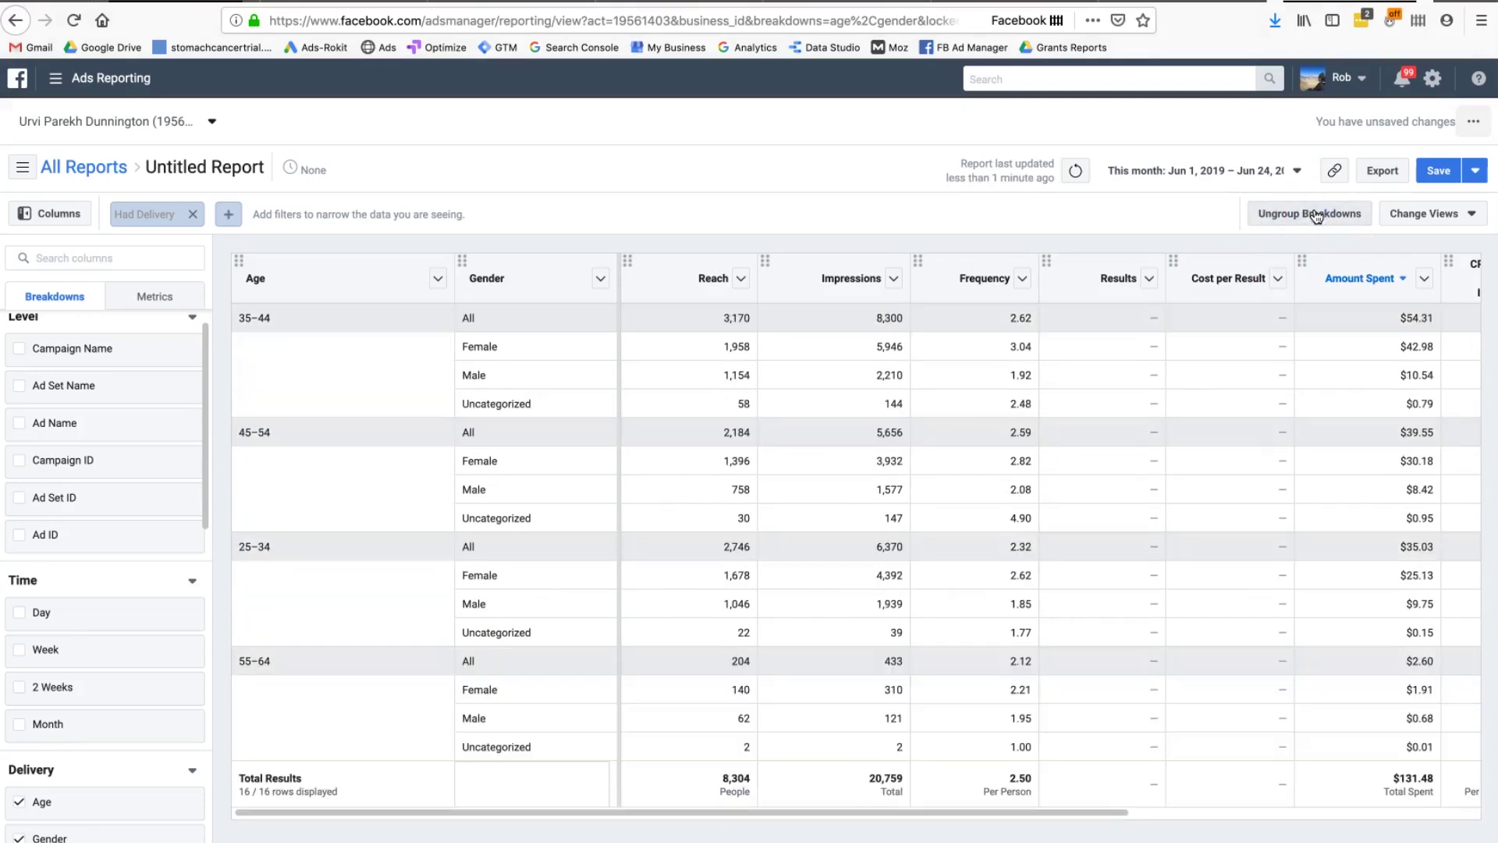
# Step: Review the report's column arrangement, with its breakdowns and metrics, without changing any of them
pyautogui.click(1451, 223)
pyautogui.moveTo(1443, 254)
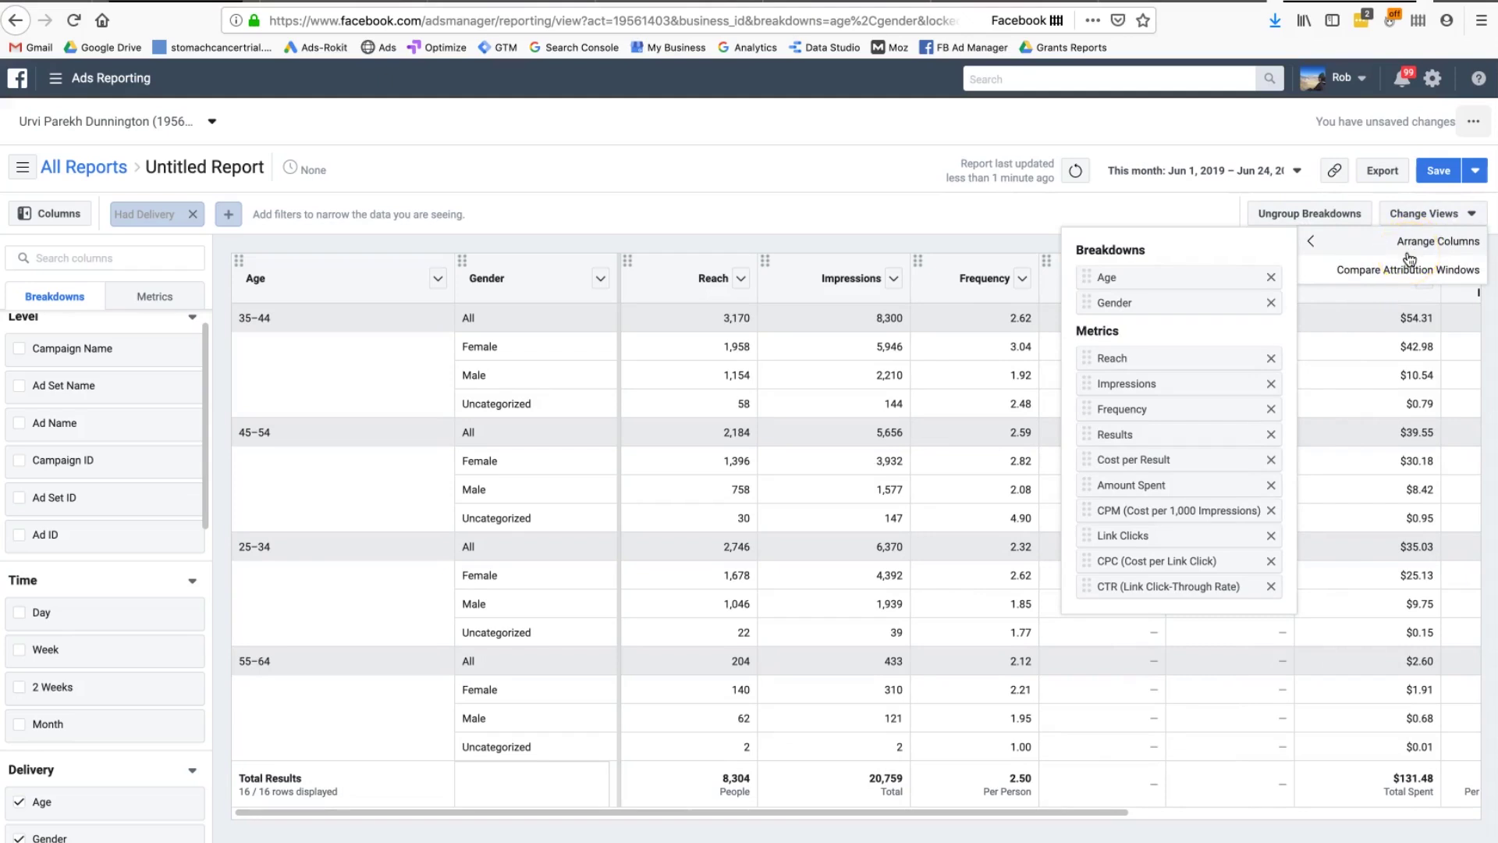
pyautogui.click(1199, 282)
pyautogui.click(796, 241)
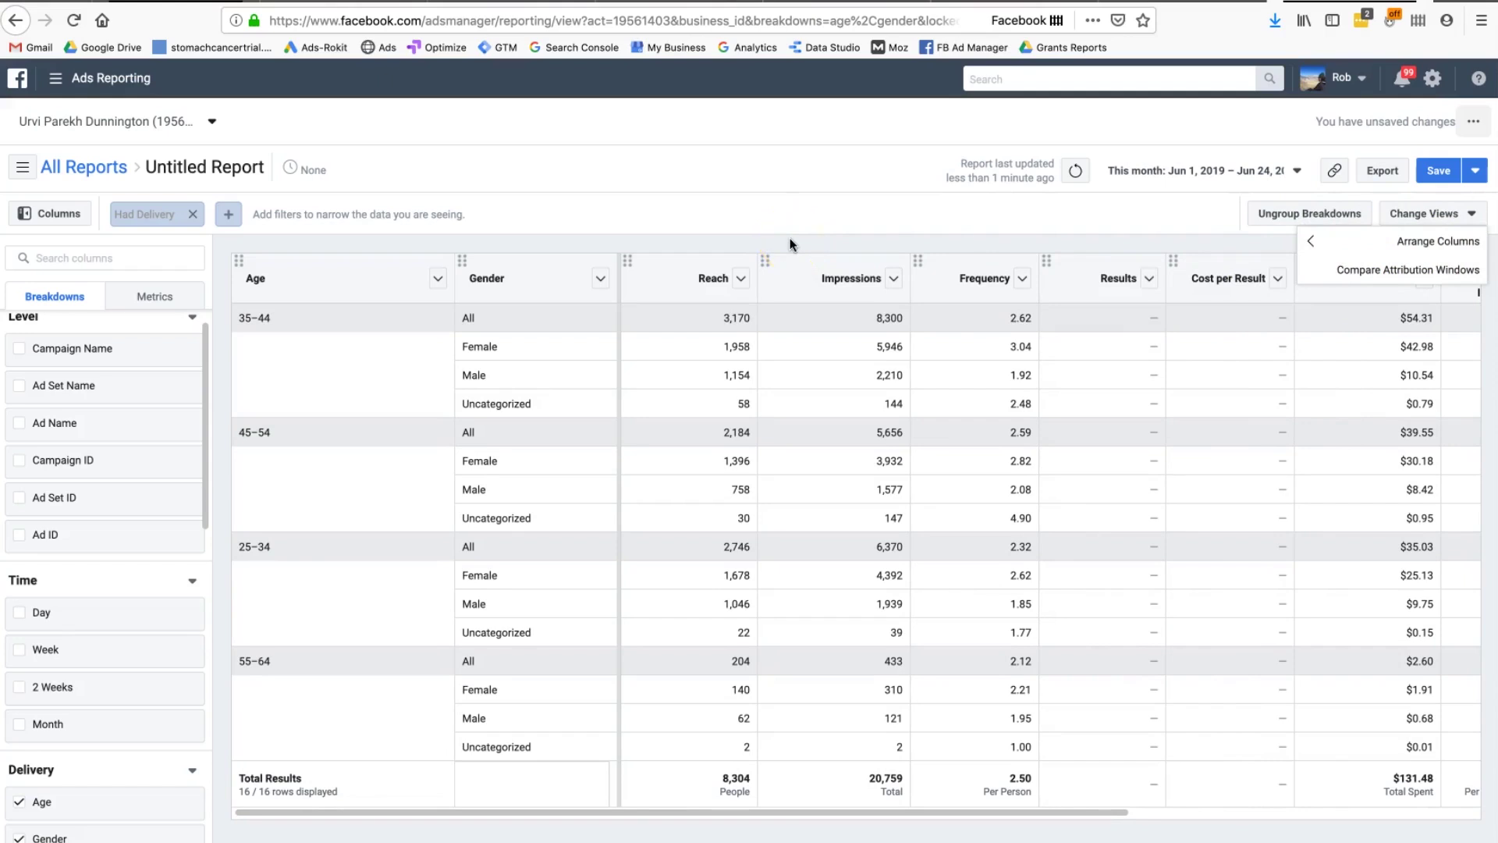
pyautogui.click(562, 358)
# Step: Add the Clicks (All) performance metric to the age and gender report
pyautogui.click(167, 296)
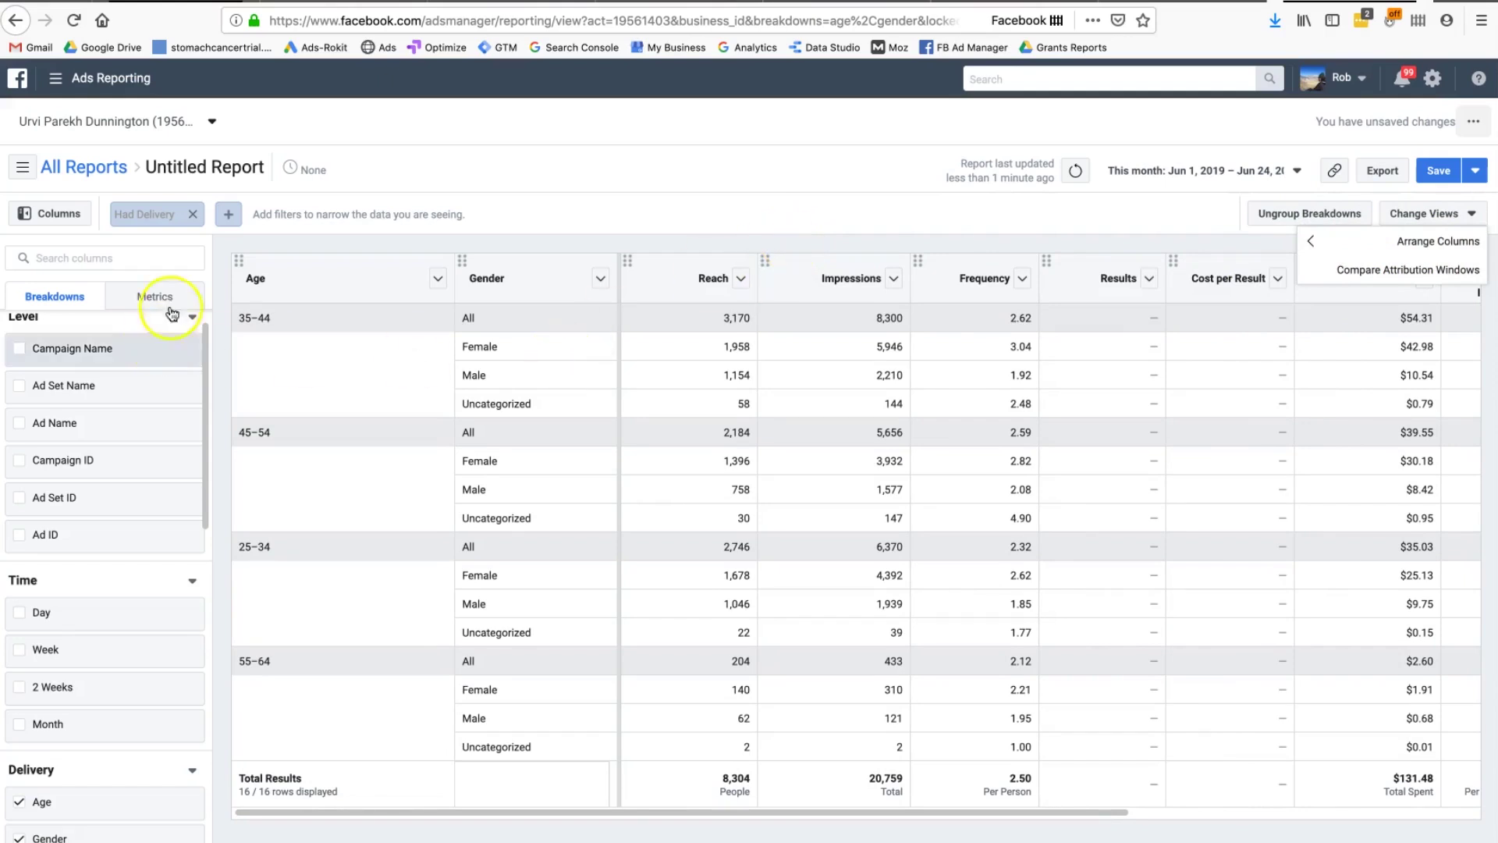
pyautogui.click(99, 601)
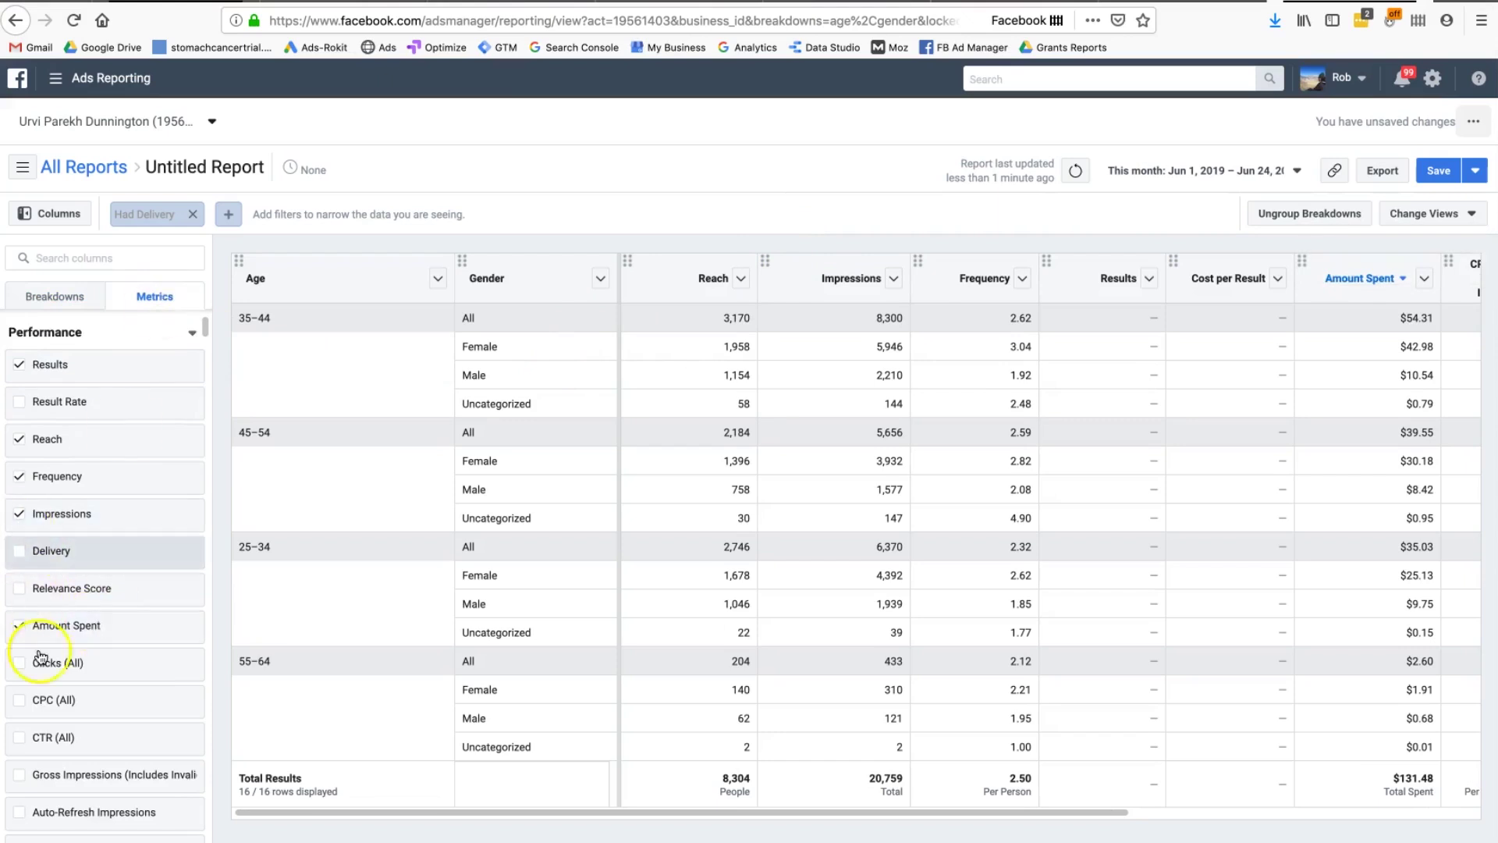
pyautogui.click(20, 666)
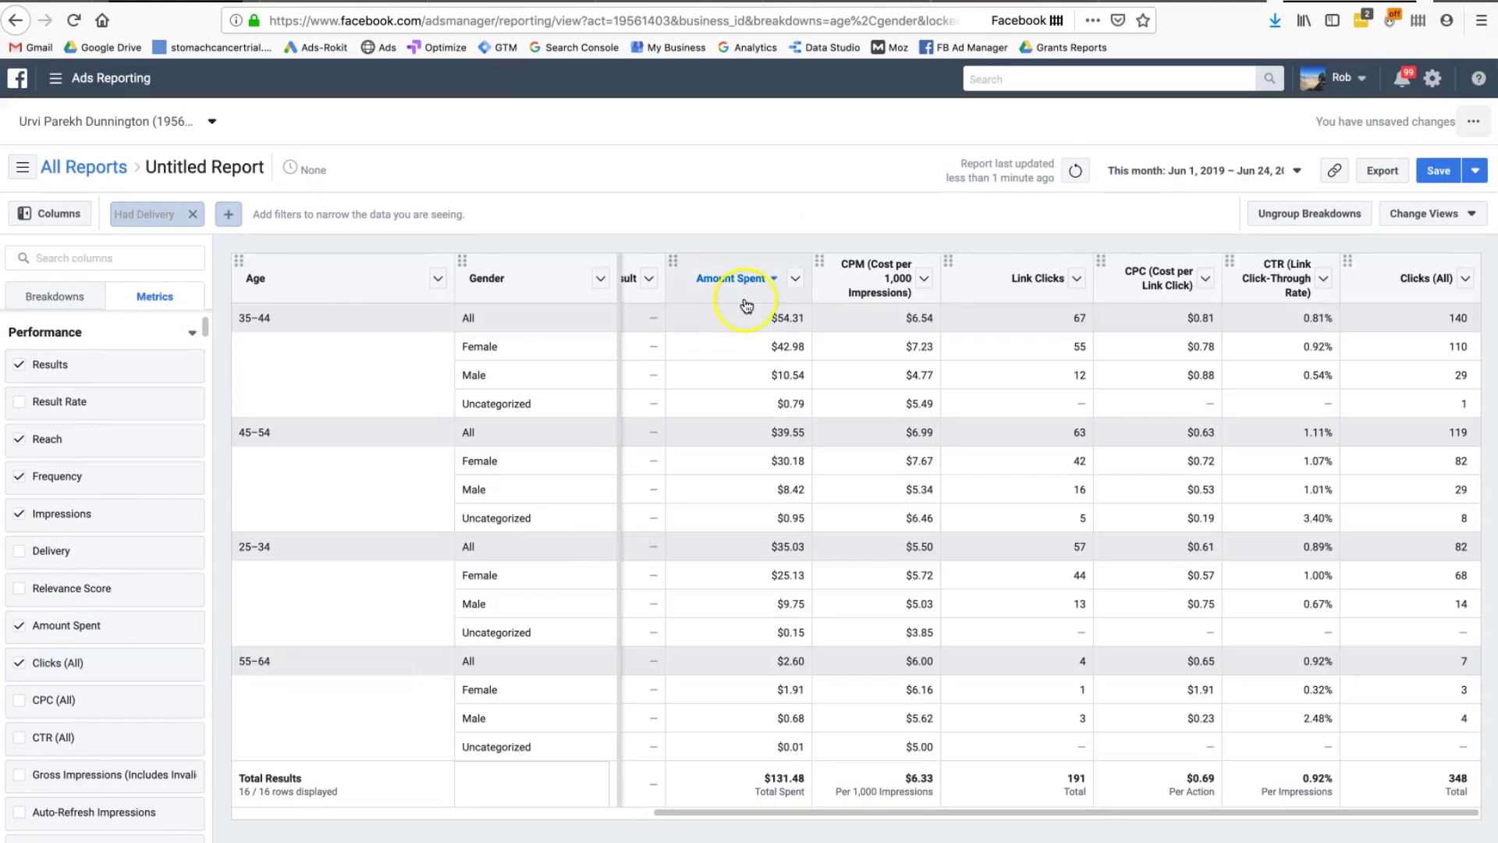
# Step: Show the campaign-level report and look through the list of standard reports down to the Actions group
pyautogui.click(424, 593)
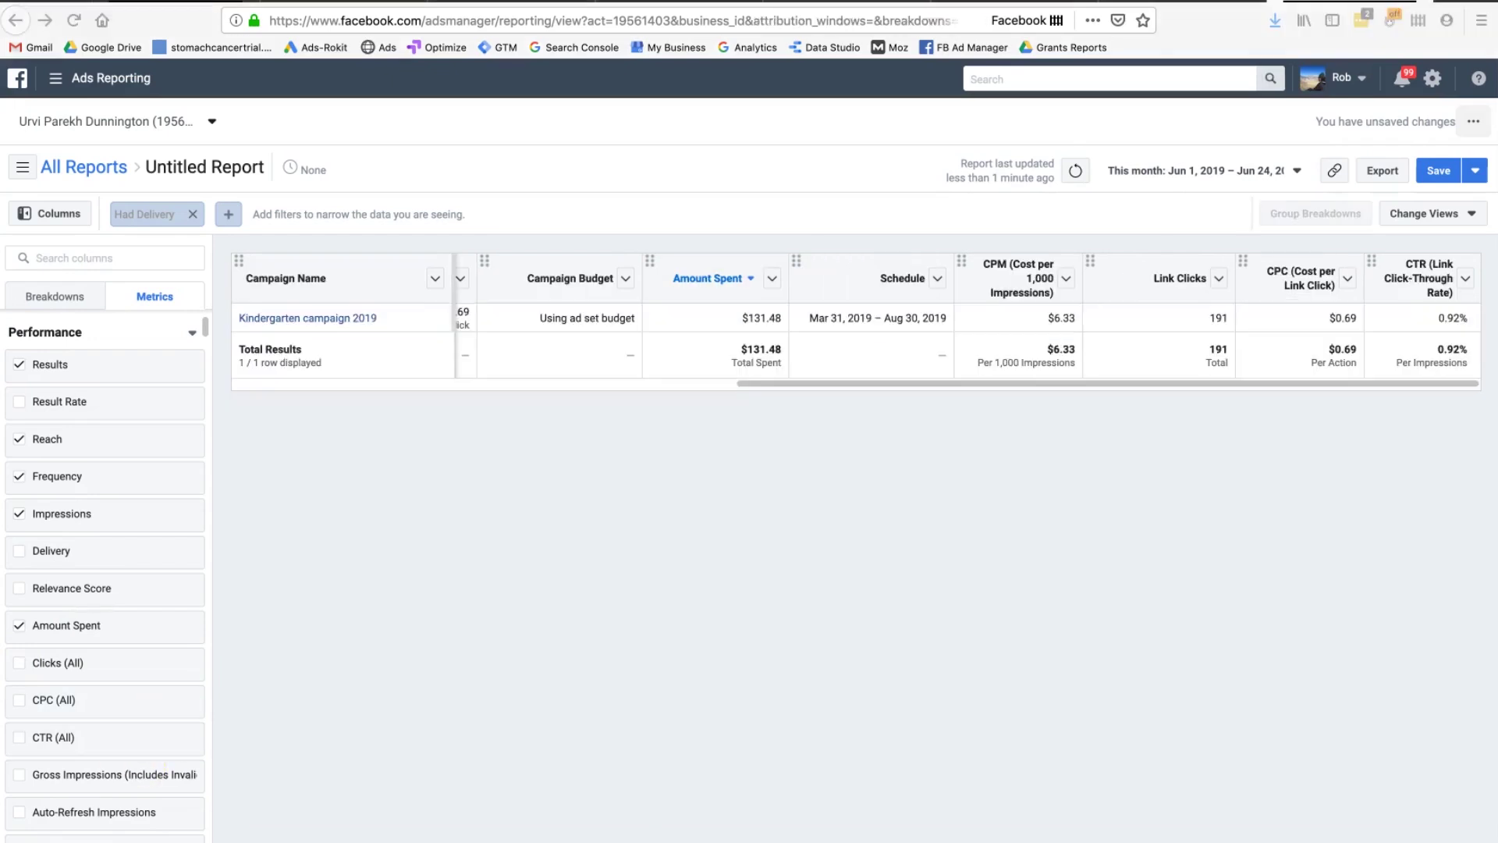
pyautogui.click(35, 165)
pyautogui.click(23, 166)
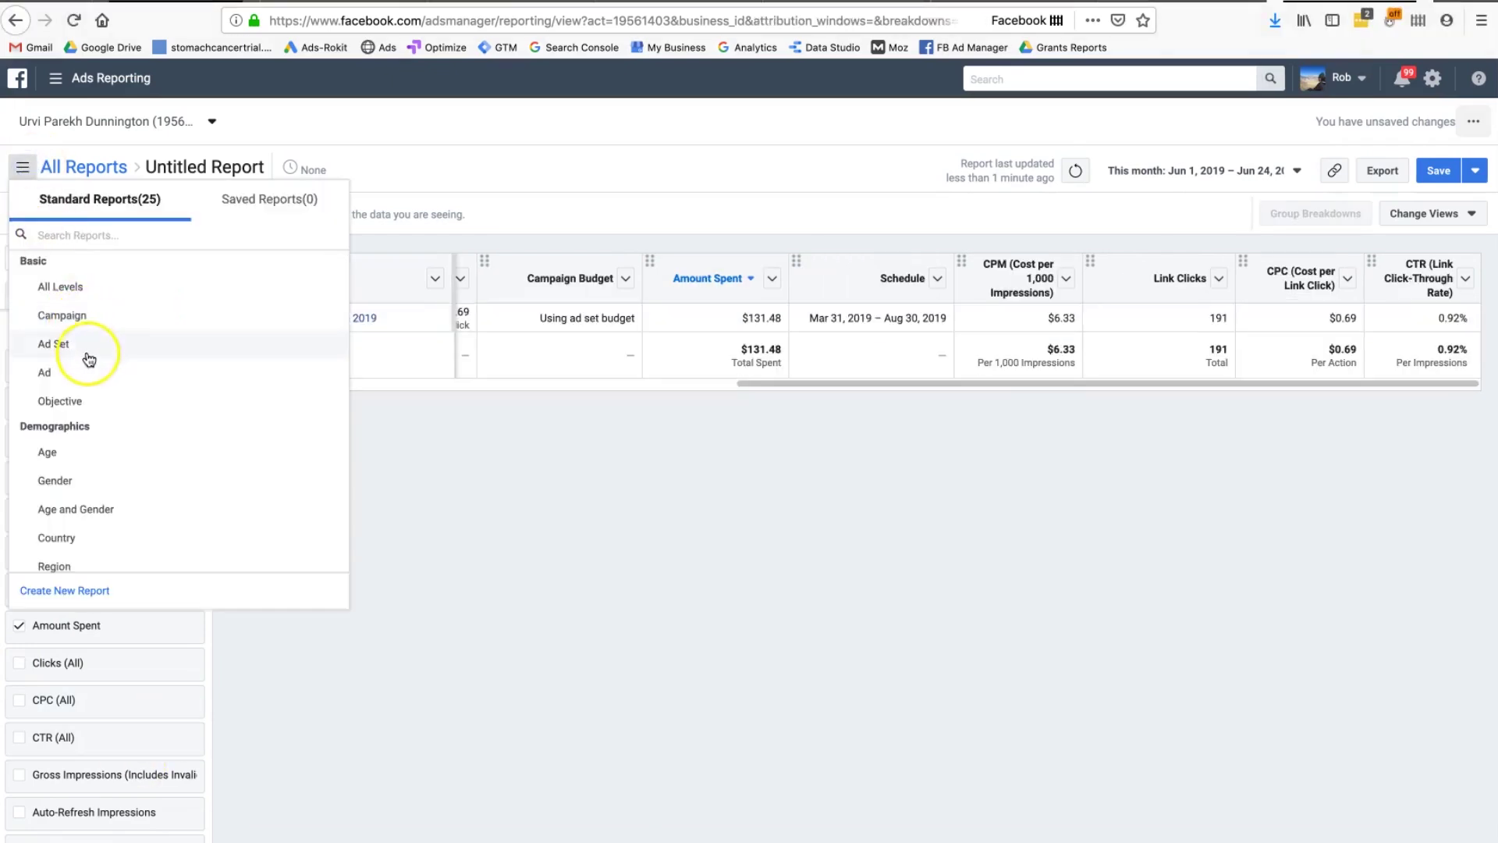
pyautogui.click(109, 481)
pyautogui.scroll(-10, 108, 483)
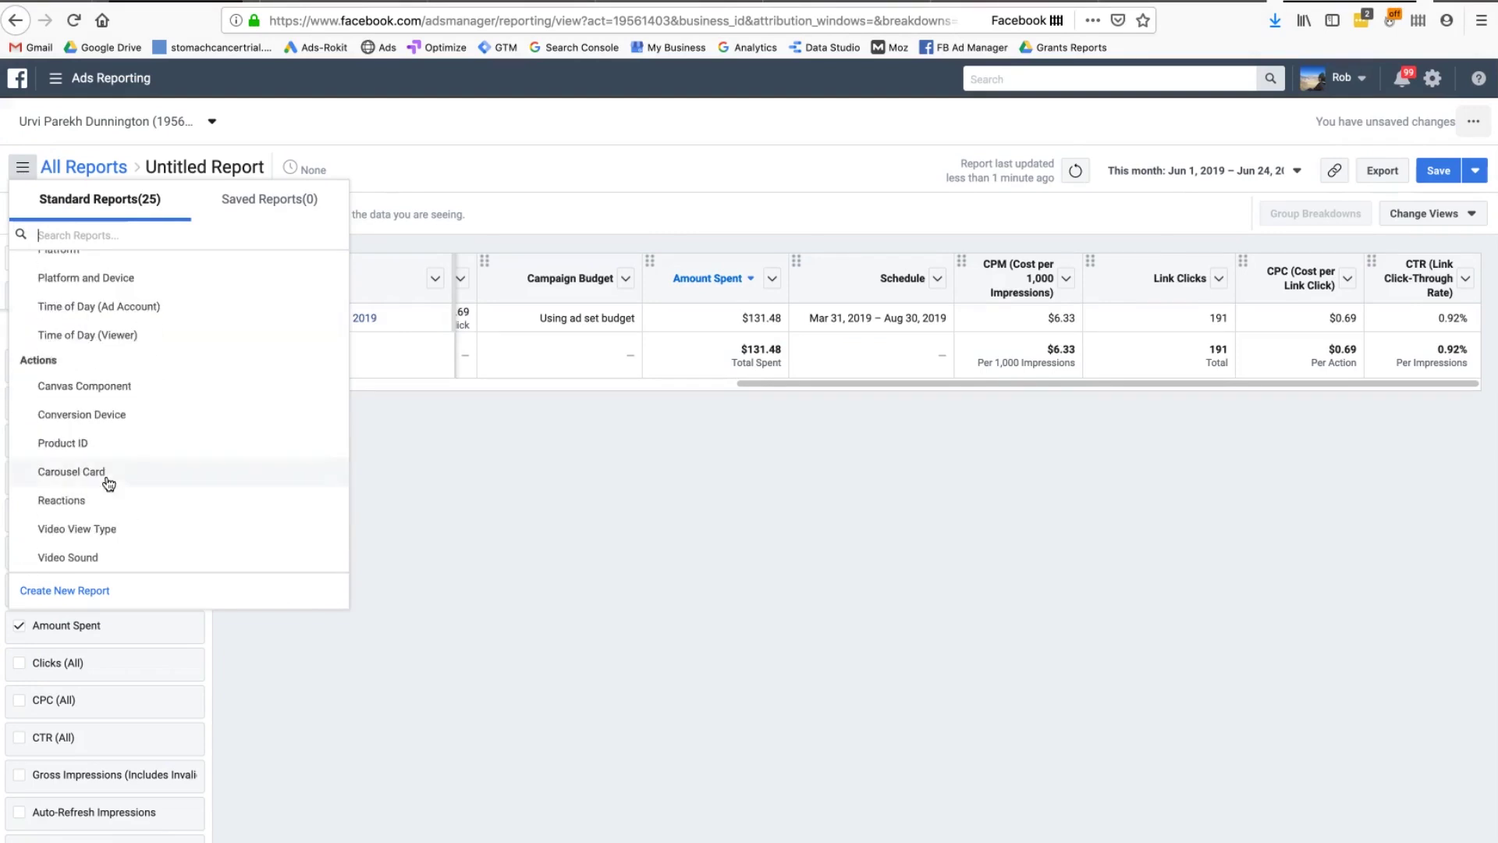
pyautogui.scroll(10, 108, 483)
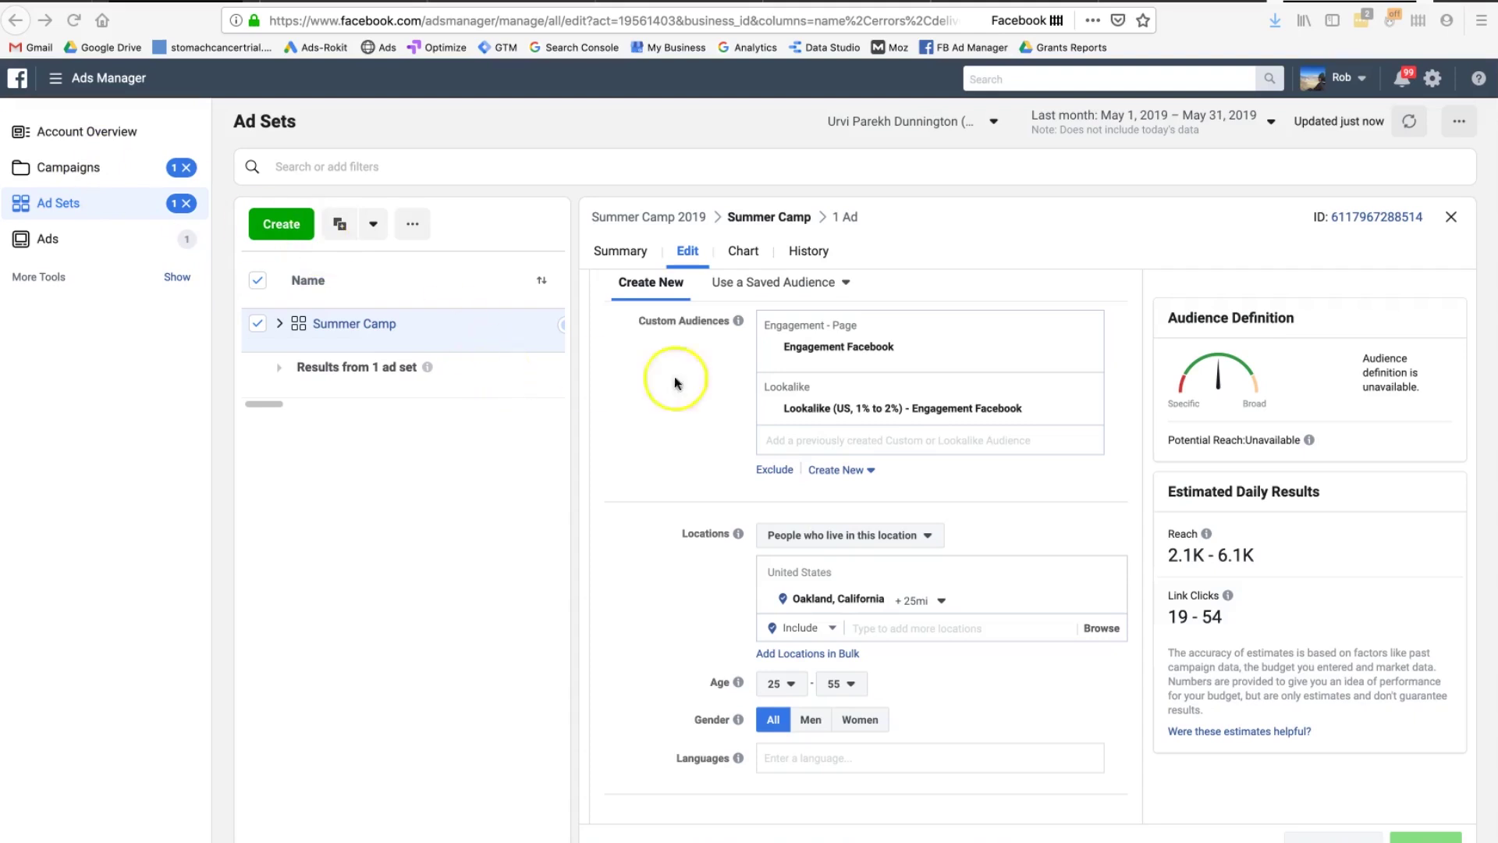
# Step: In the Summer Camp ad set's edit form, examine the traffic destination, dynamic creative, and budget and schedule settings
pyautogui.scroll(10, 730, 390)
pyautogui.scroll(3, 730, 390)
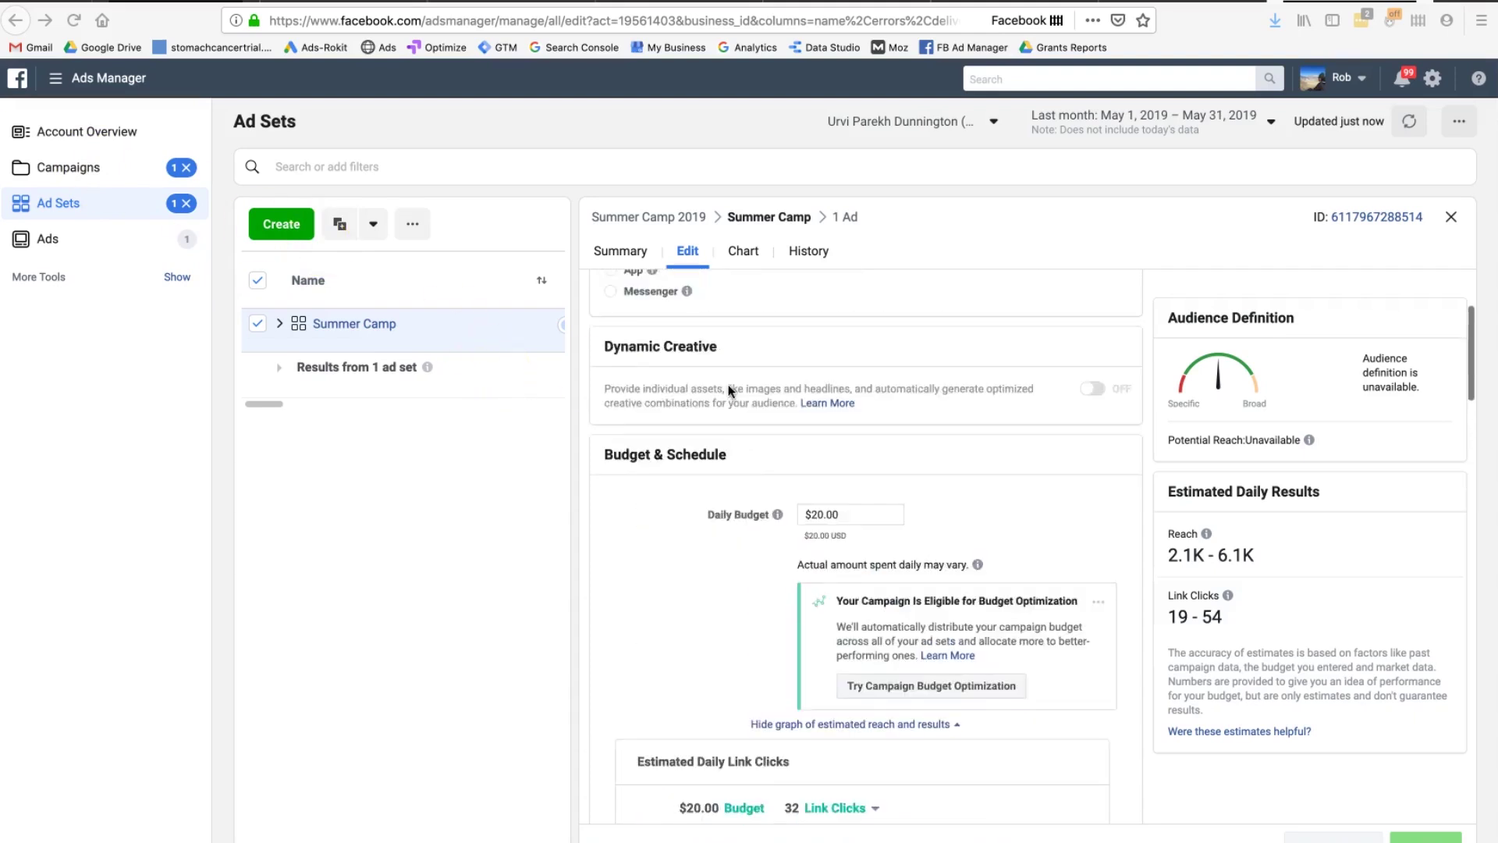
pyautogui.scroll(2, 729, 390)
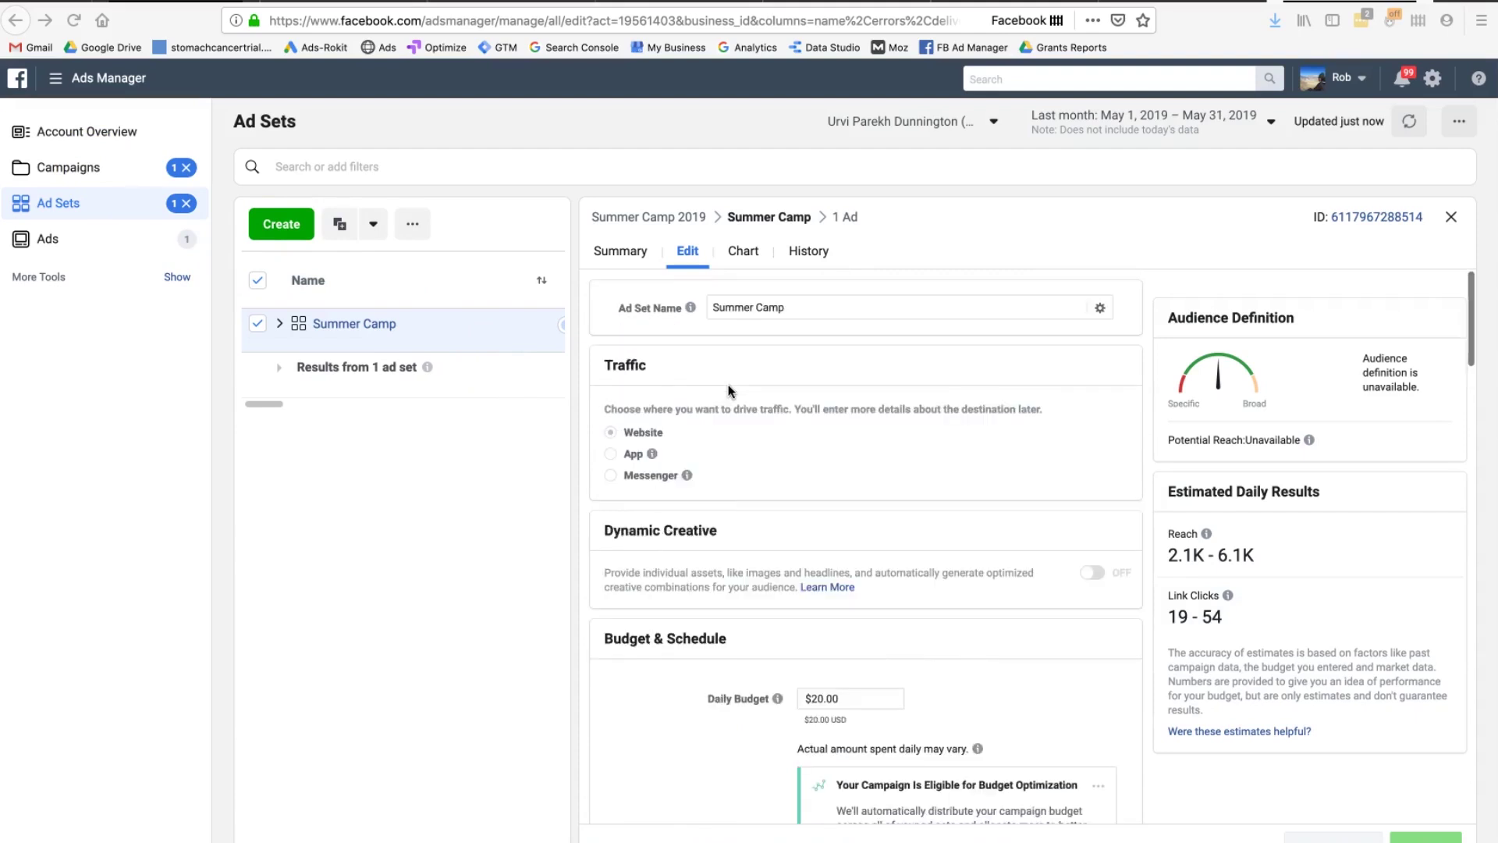
pyautogui.scroll(-2, 730, 390)
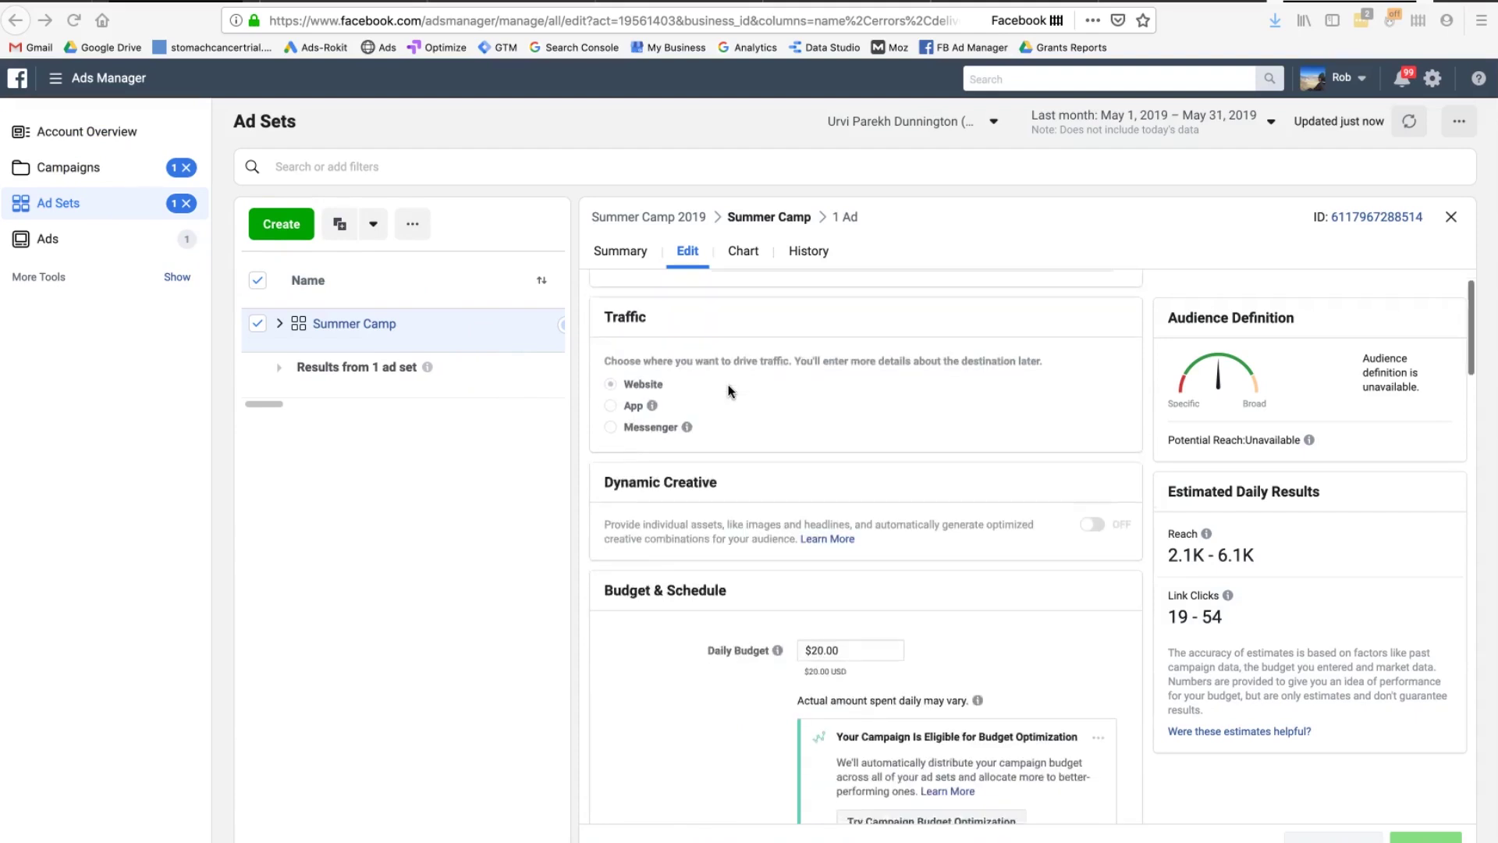
pyautogui.click(635, 343)
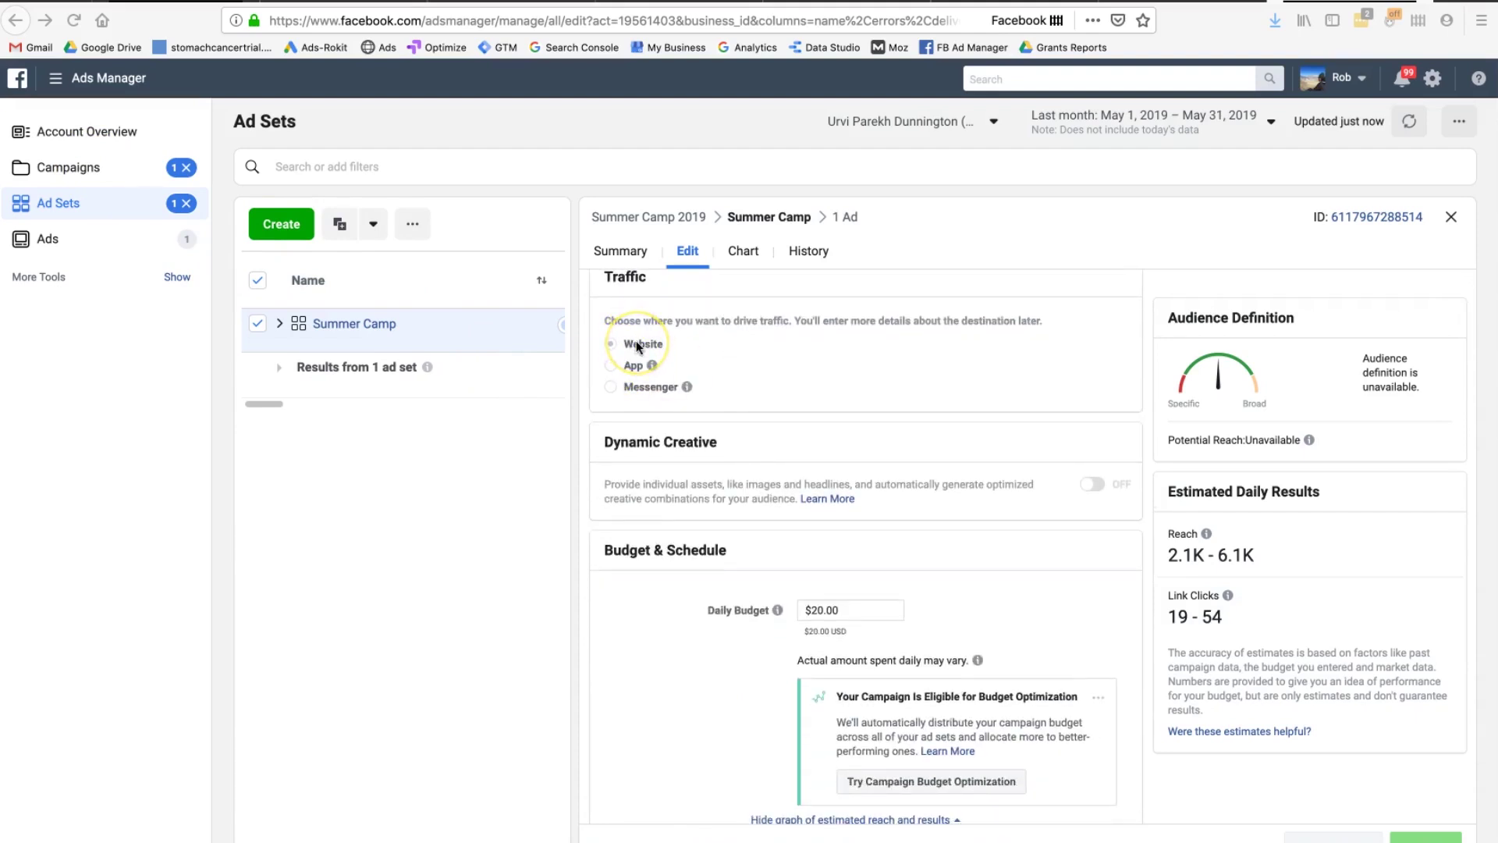
pyautogui.scroll(-4, 861, 502)
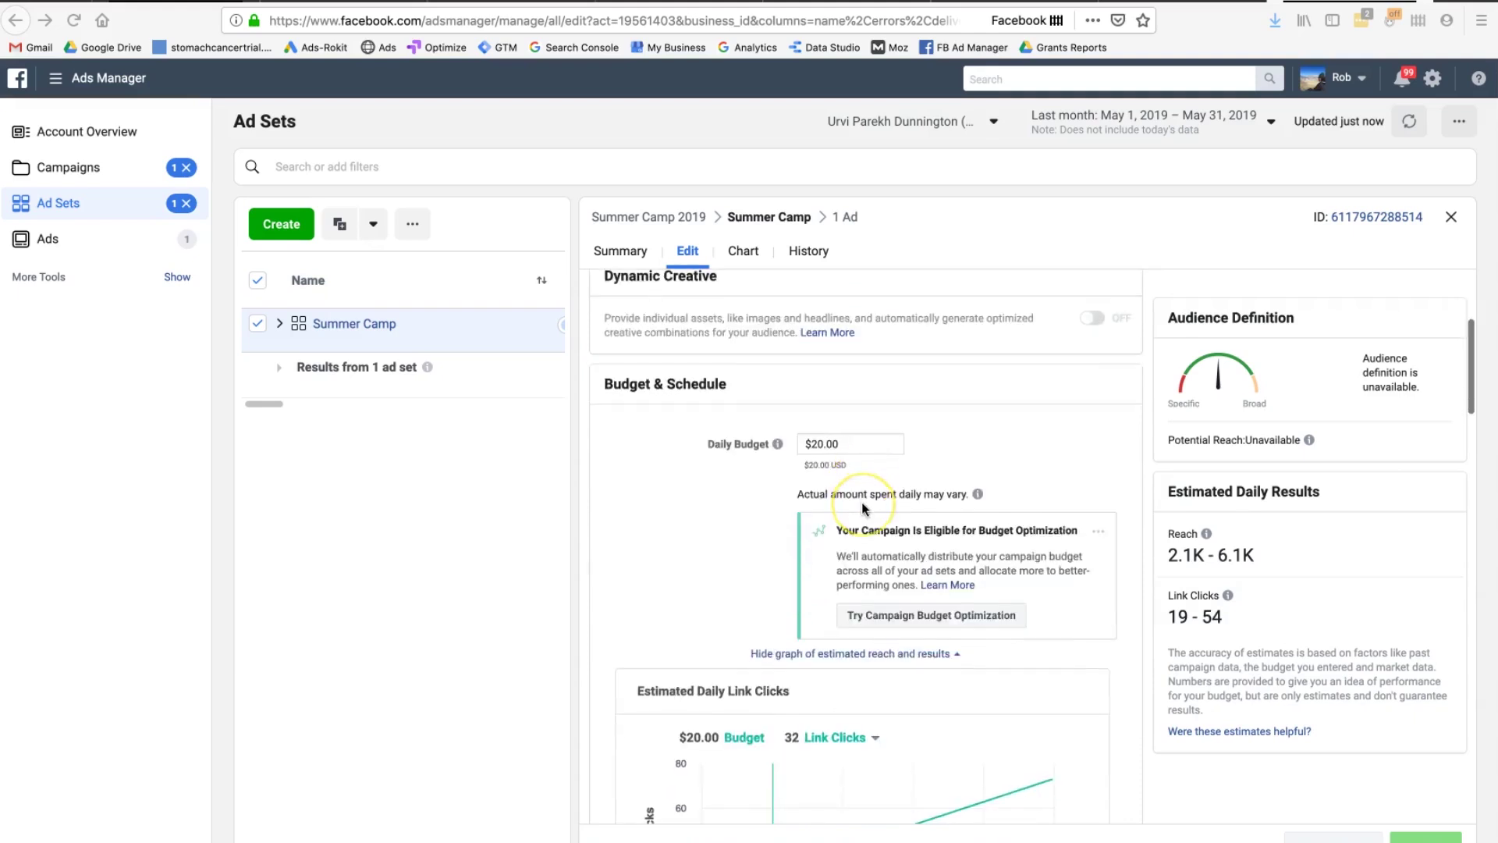
pyautogui.scroll(-10, 862, 502)
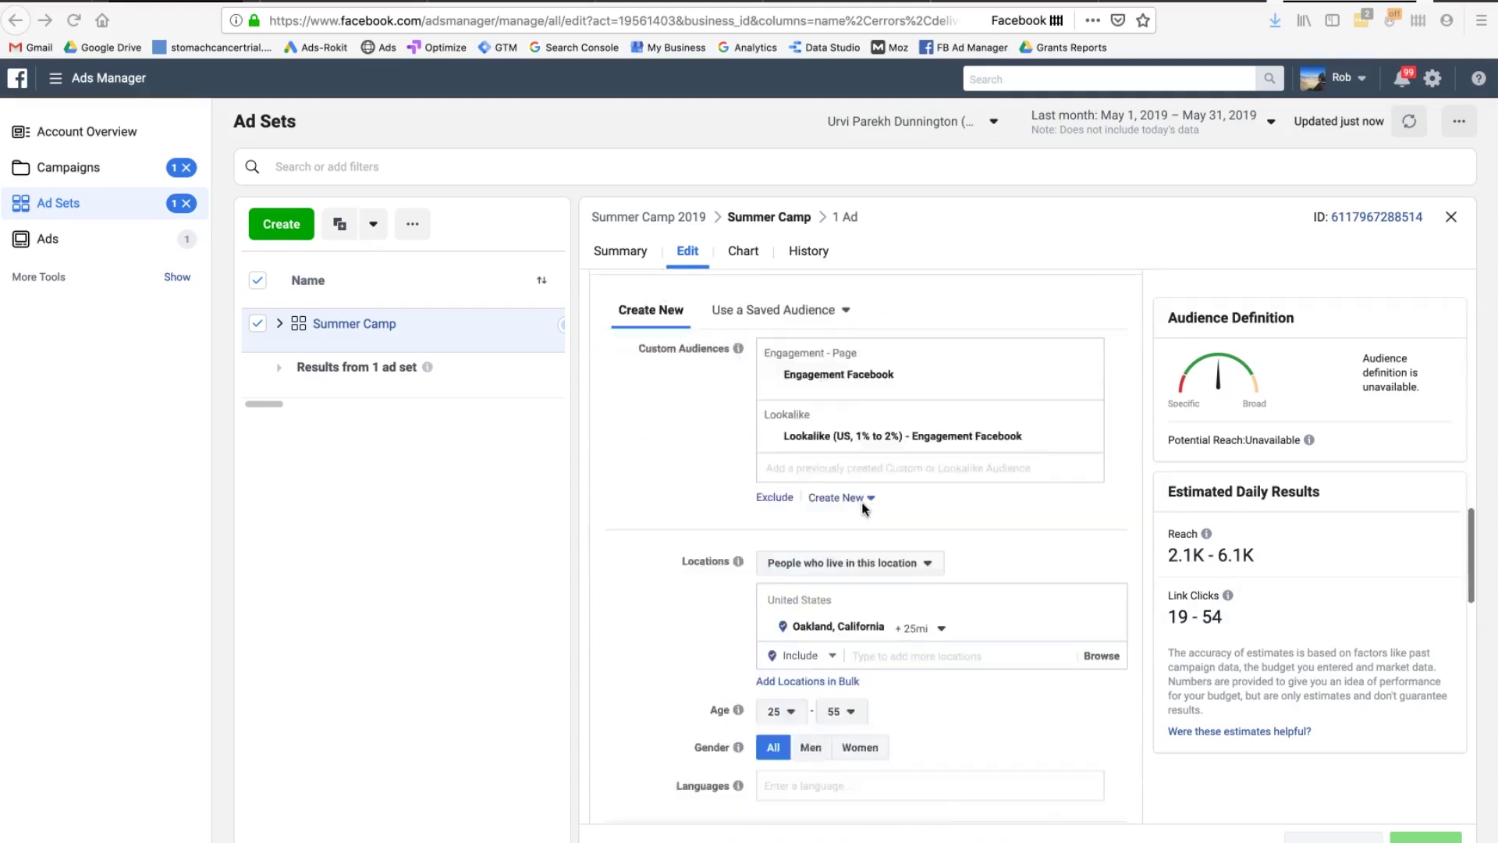
# Step: Examine the Summer Camp ad set's custom audiences, location, age, gender, detailed targeting, connections and placement settings
pyautogui.click(877, 462)
pyautogui.scroll(2, 877, 462)
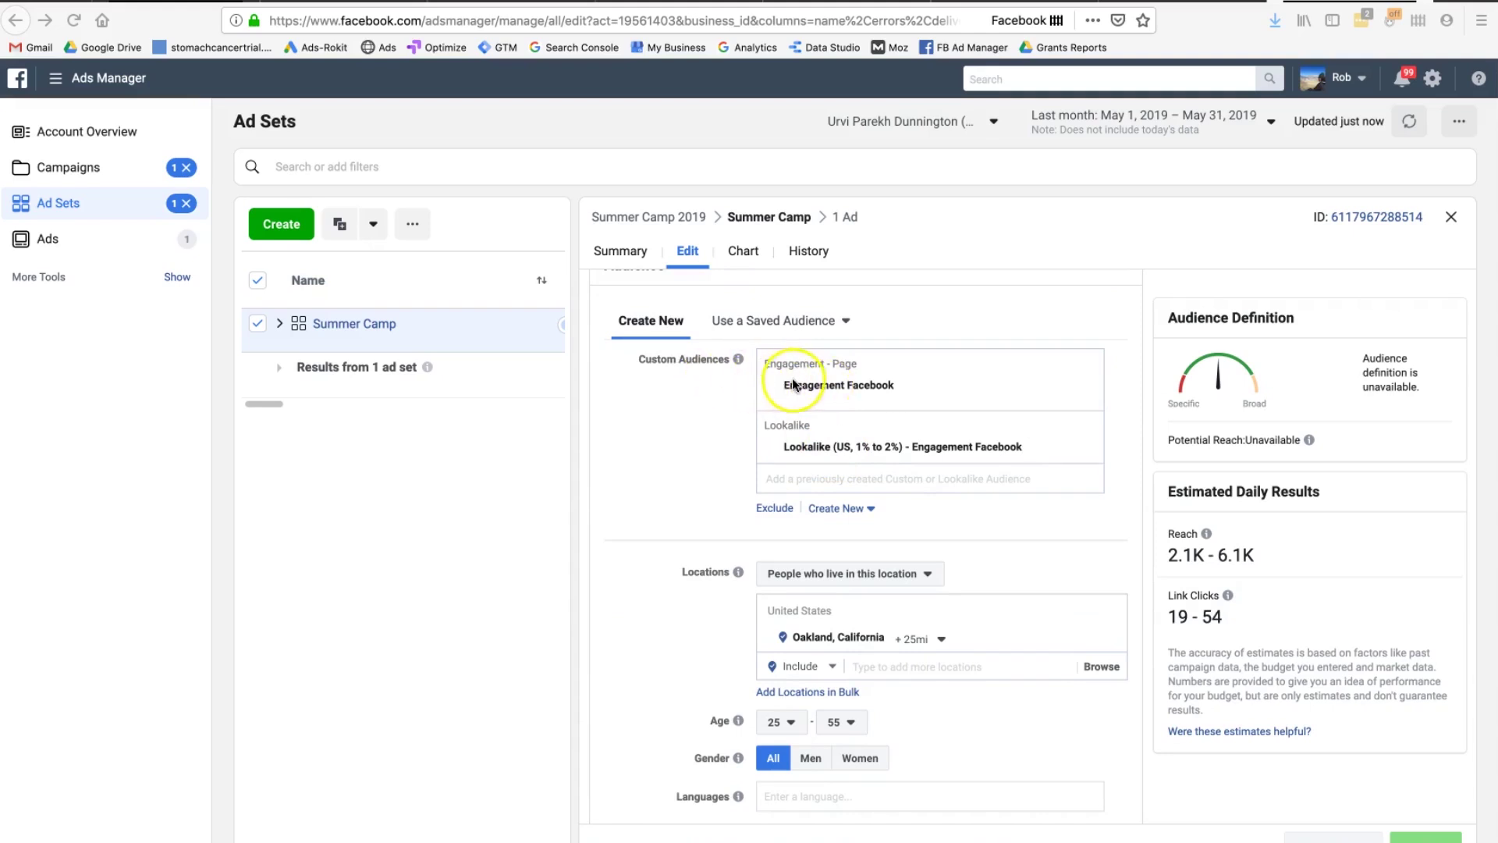
pyautogui.scroll(-1, 812, 474)
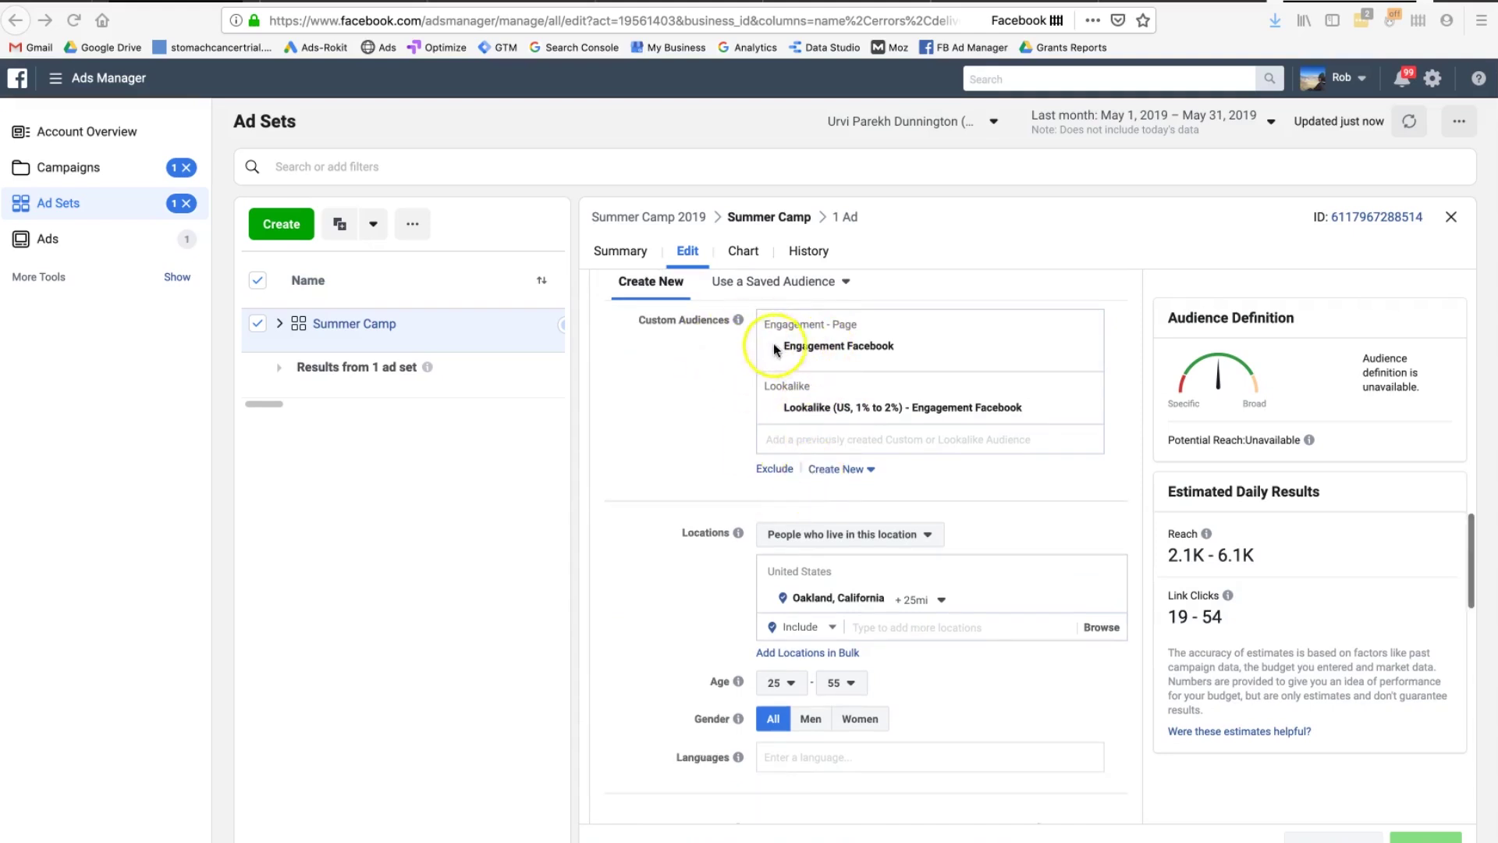
pyautogui.scroll(-2, 805, 448)
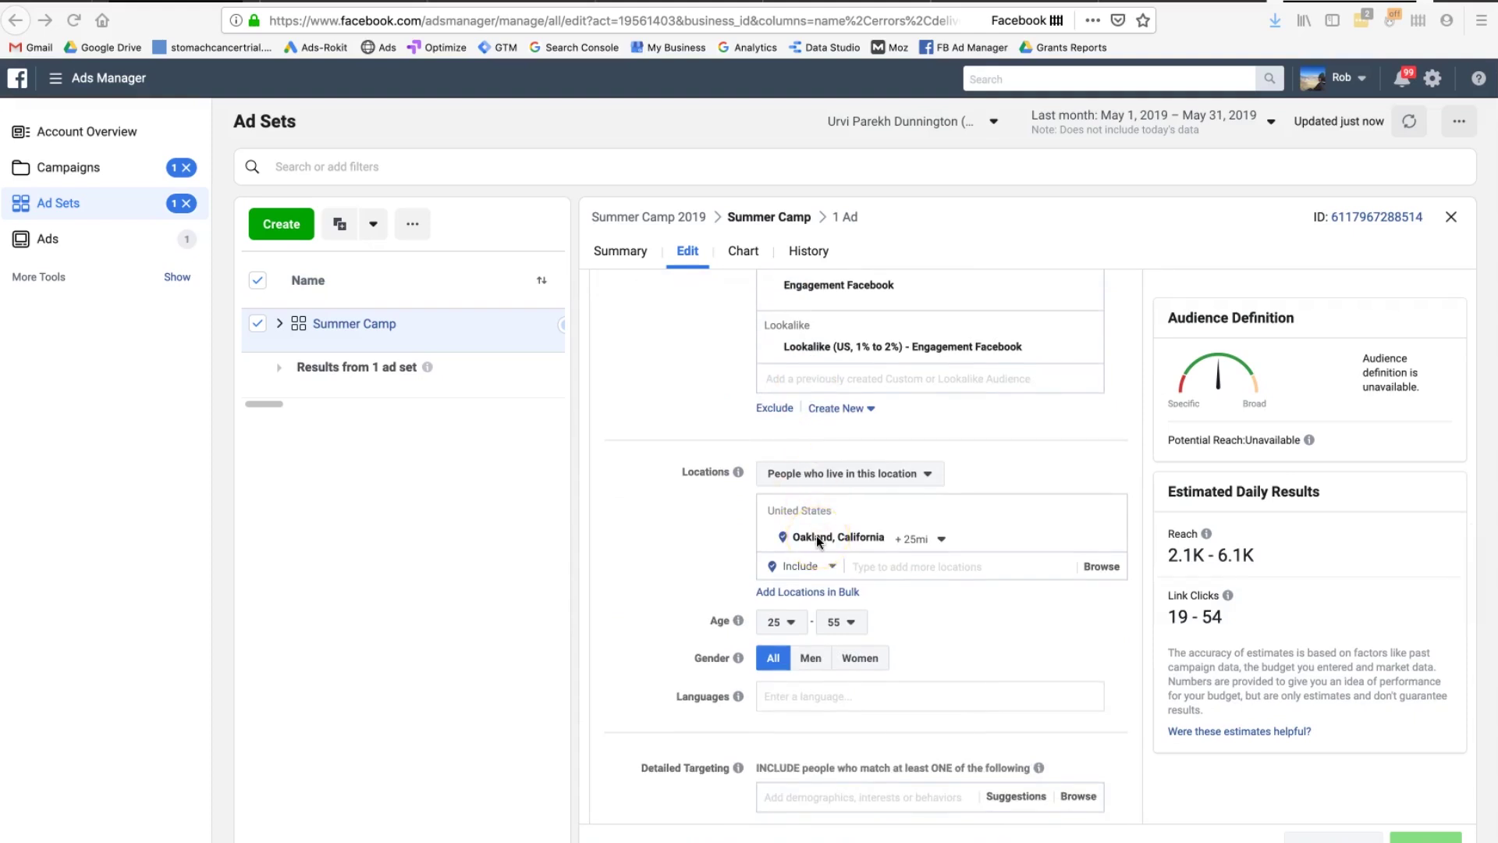
pyautogui.scroll(-1, 818, 541)
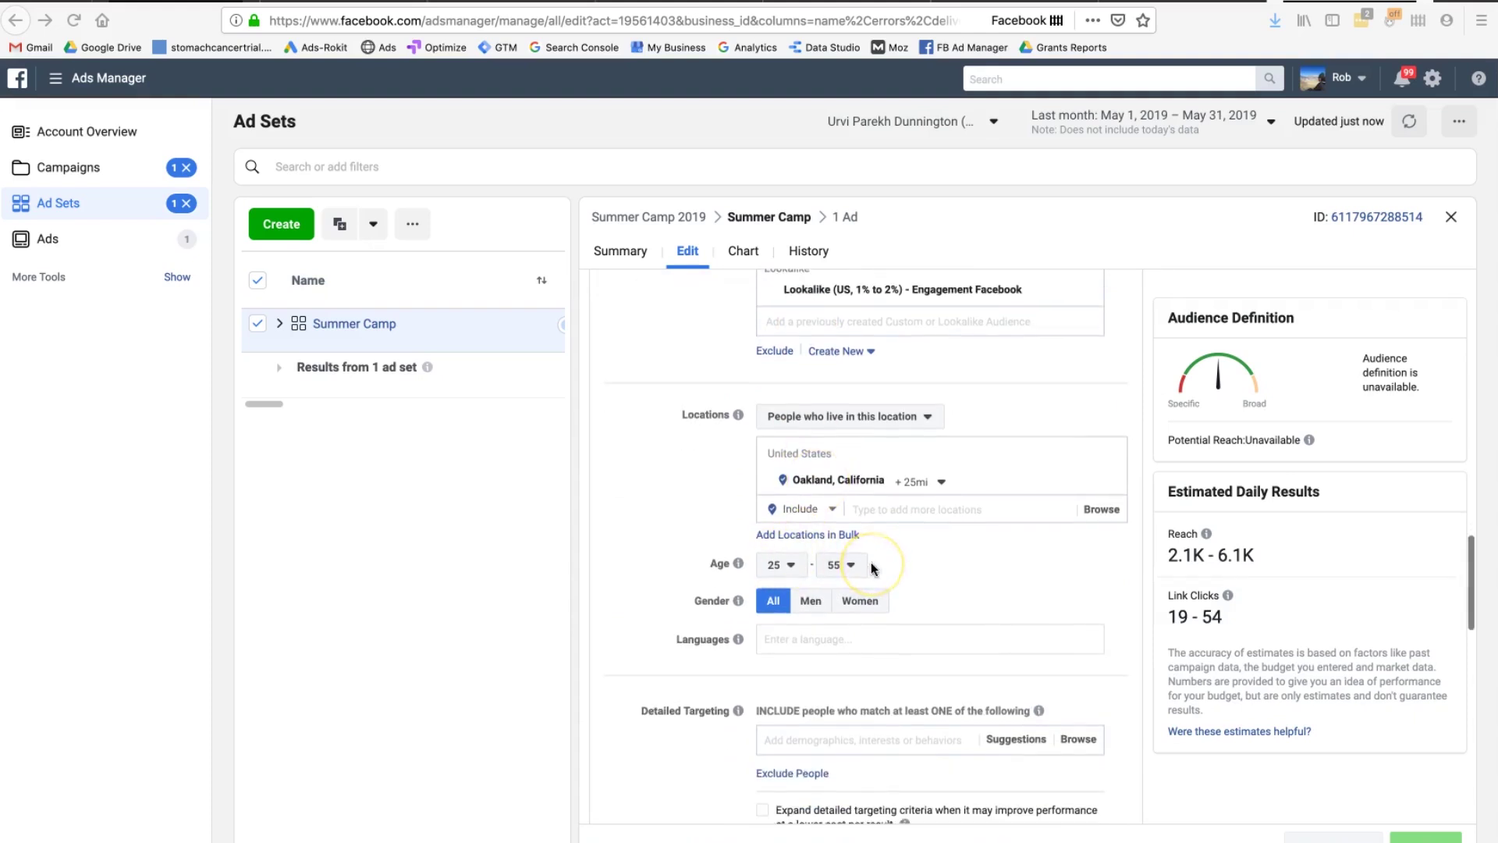
pyautogui.scroll(-1, 871, 566)
pyautogui.scroll(-3, 901, 693)
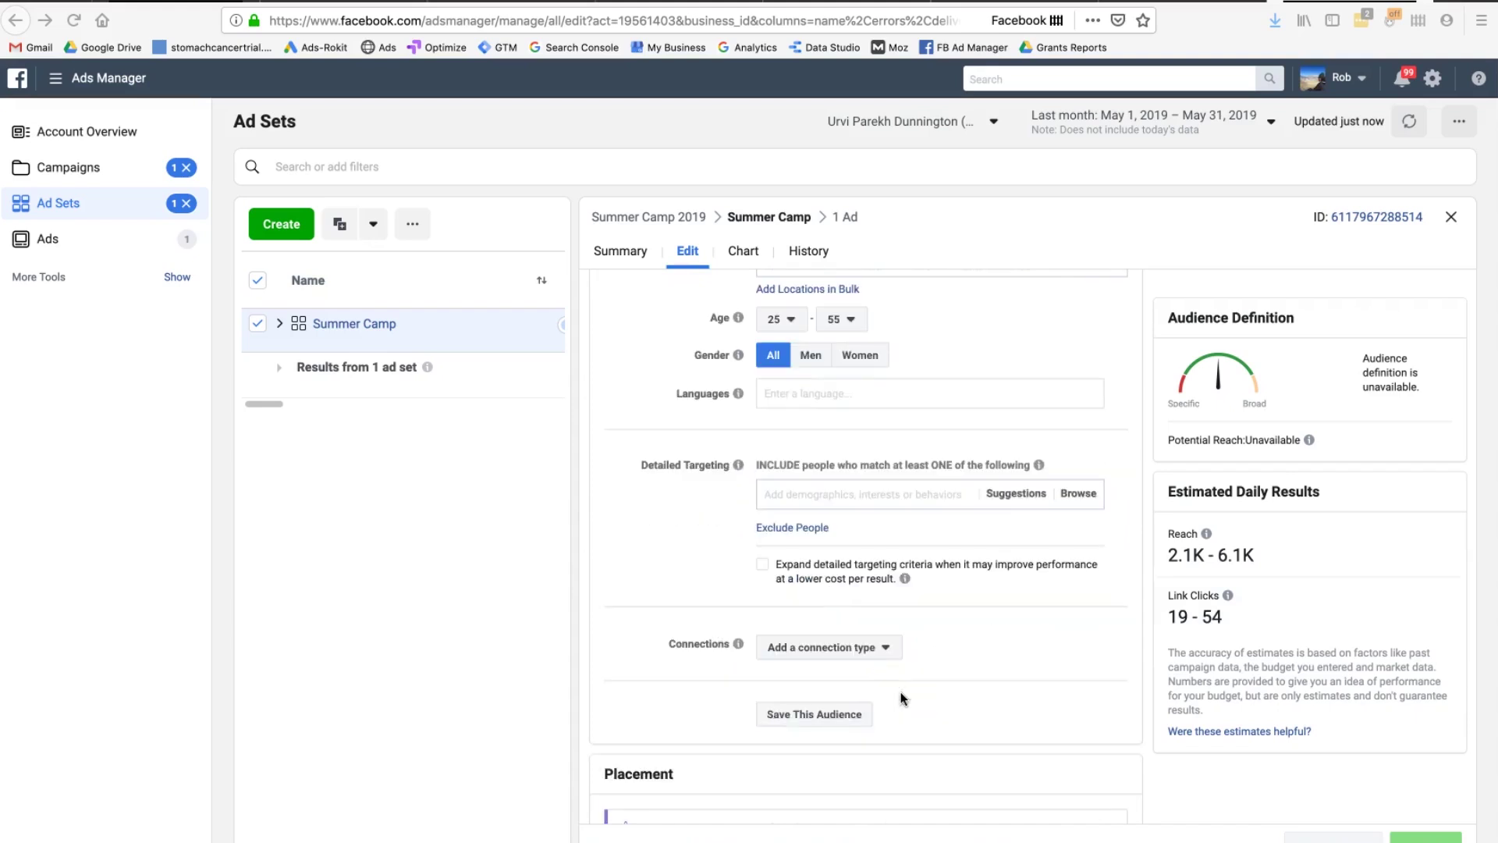
pyautogui.scroll(-4, 900, 692)
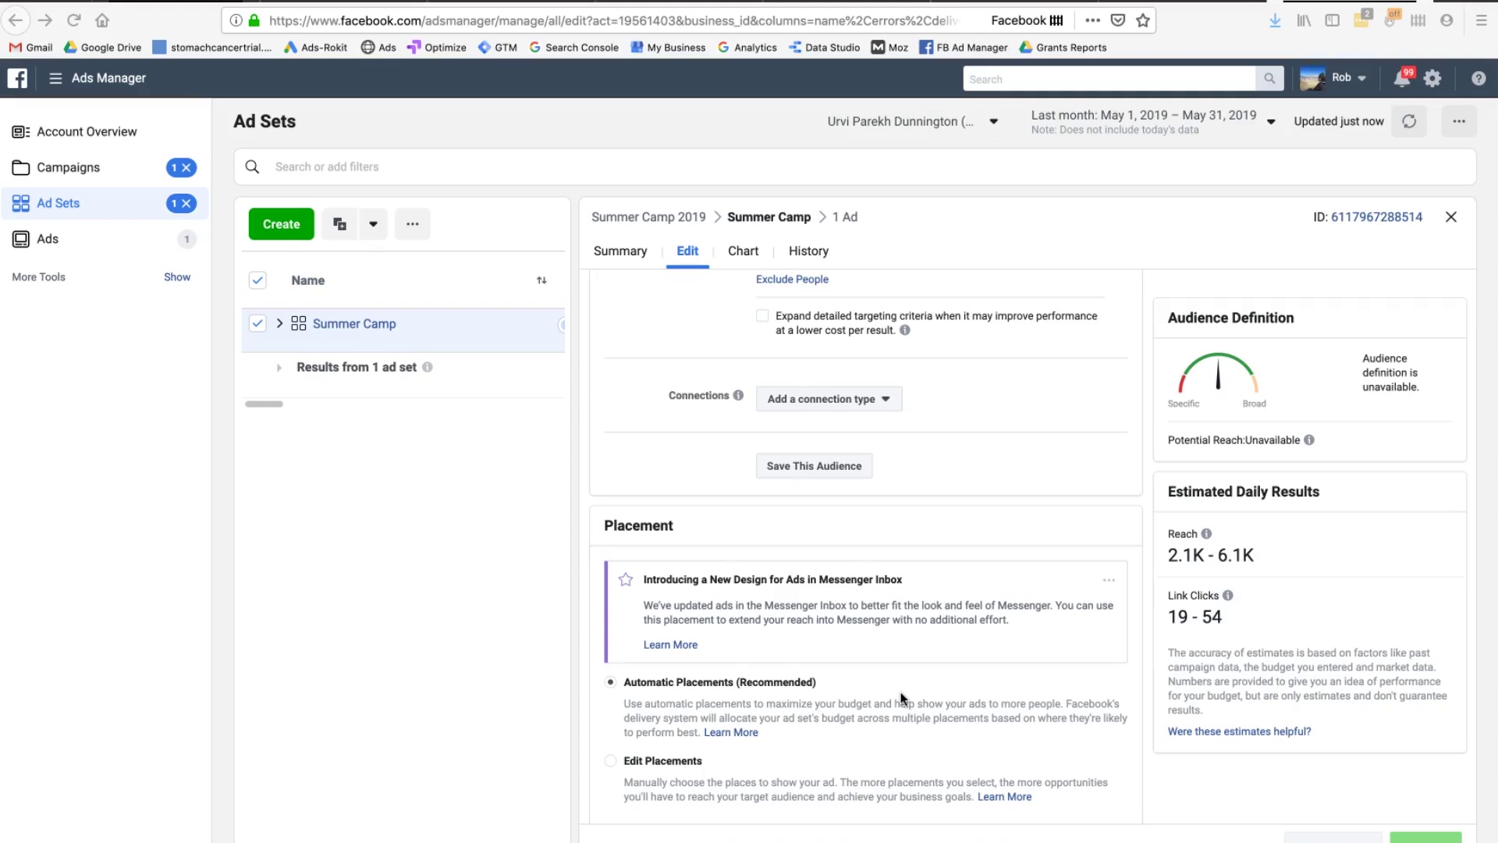
pyautogui.scroll(-8, 901, 692)
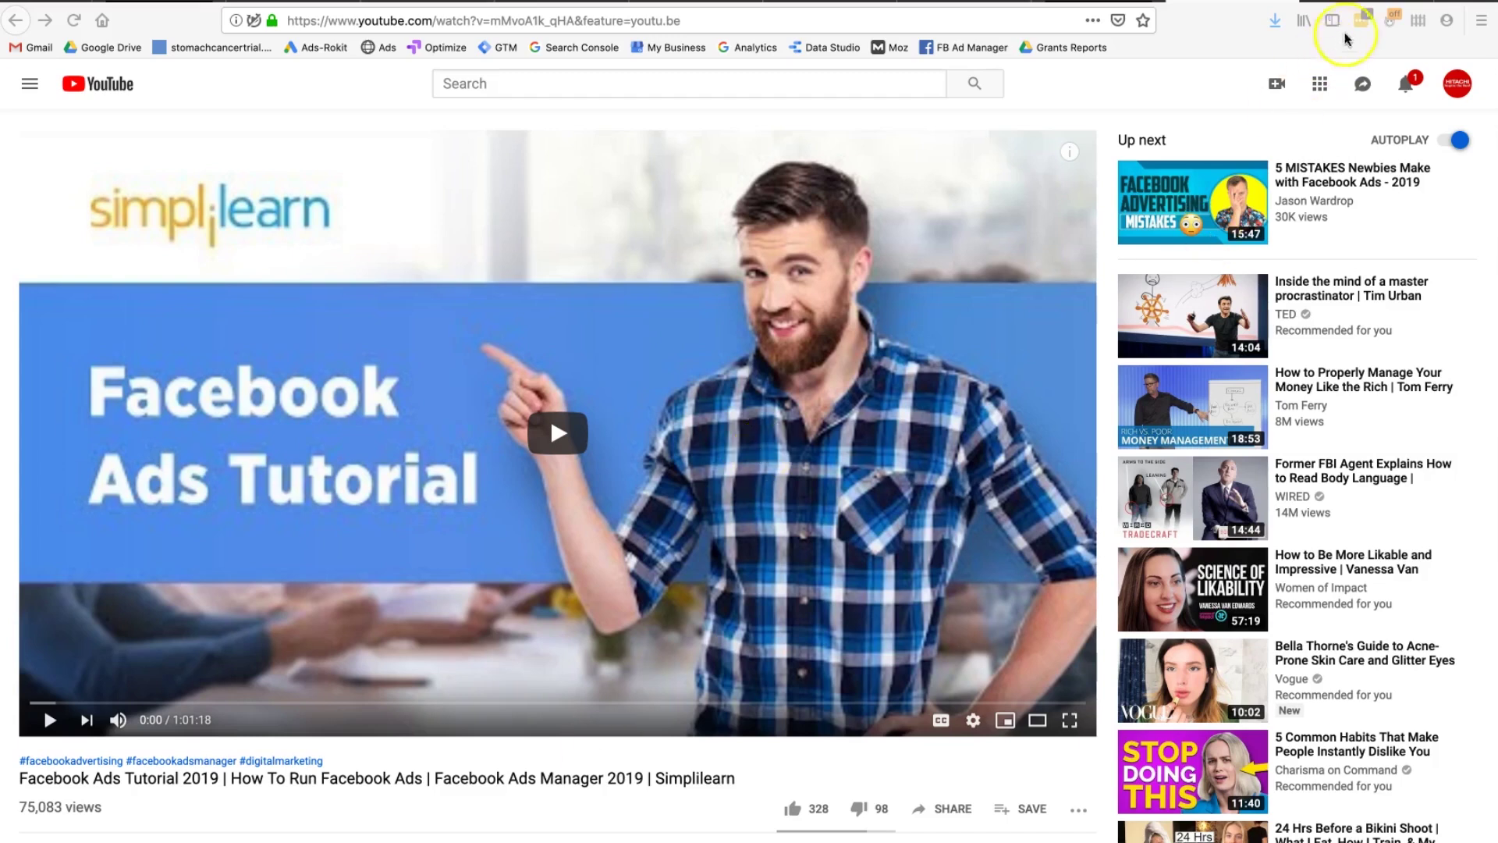
# Step: Show the YouTube page of the Facebook Advertising Tips and Strategies video
pyautogui.click(1362, 17)
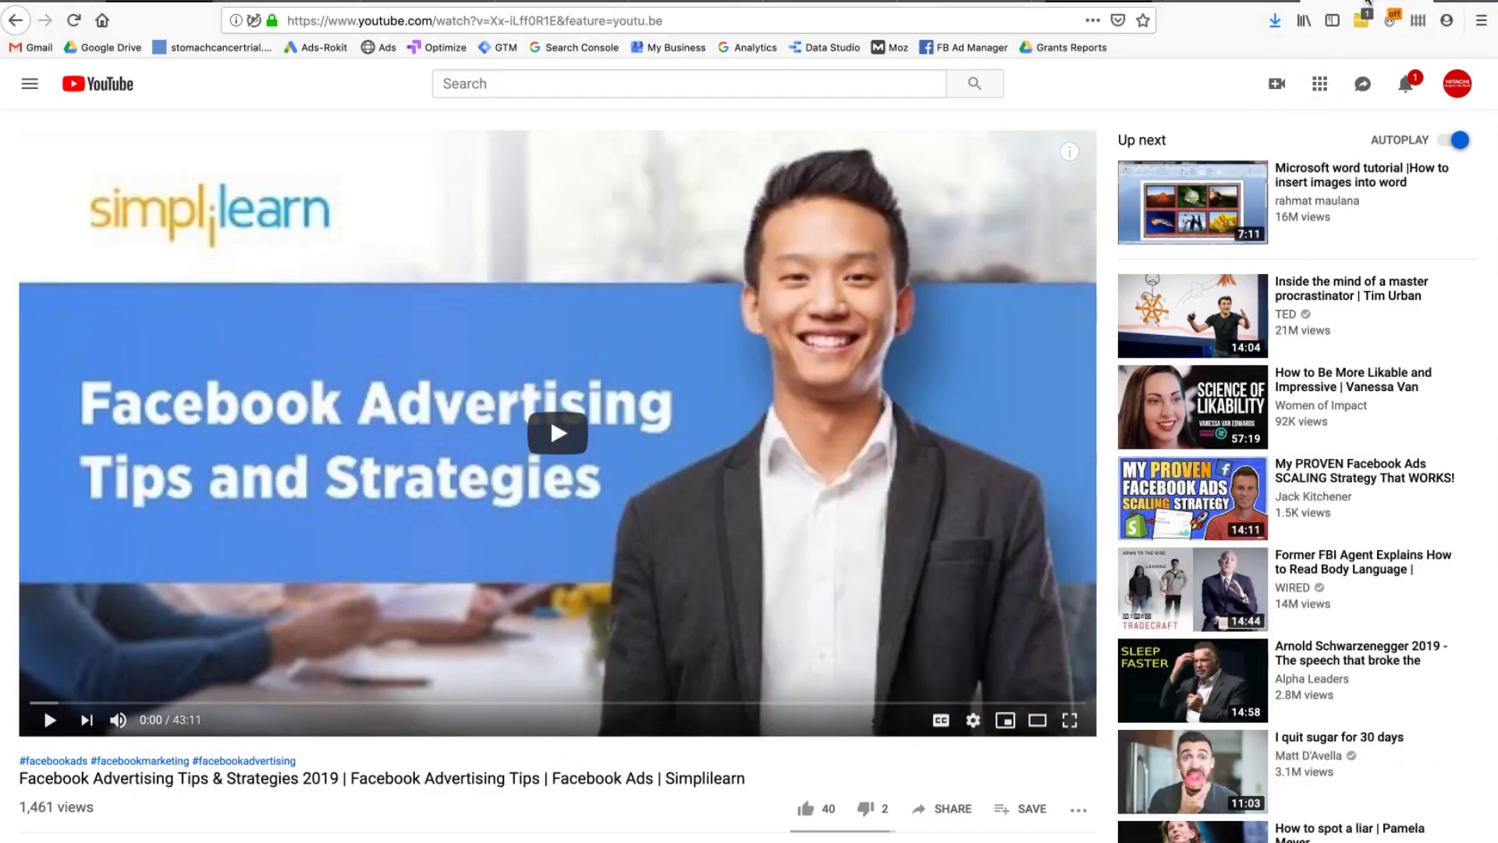
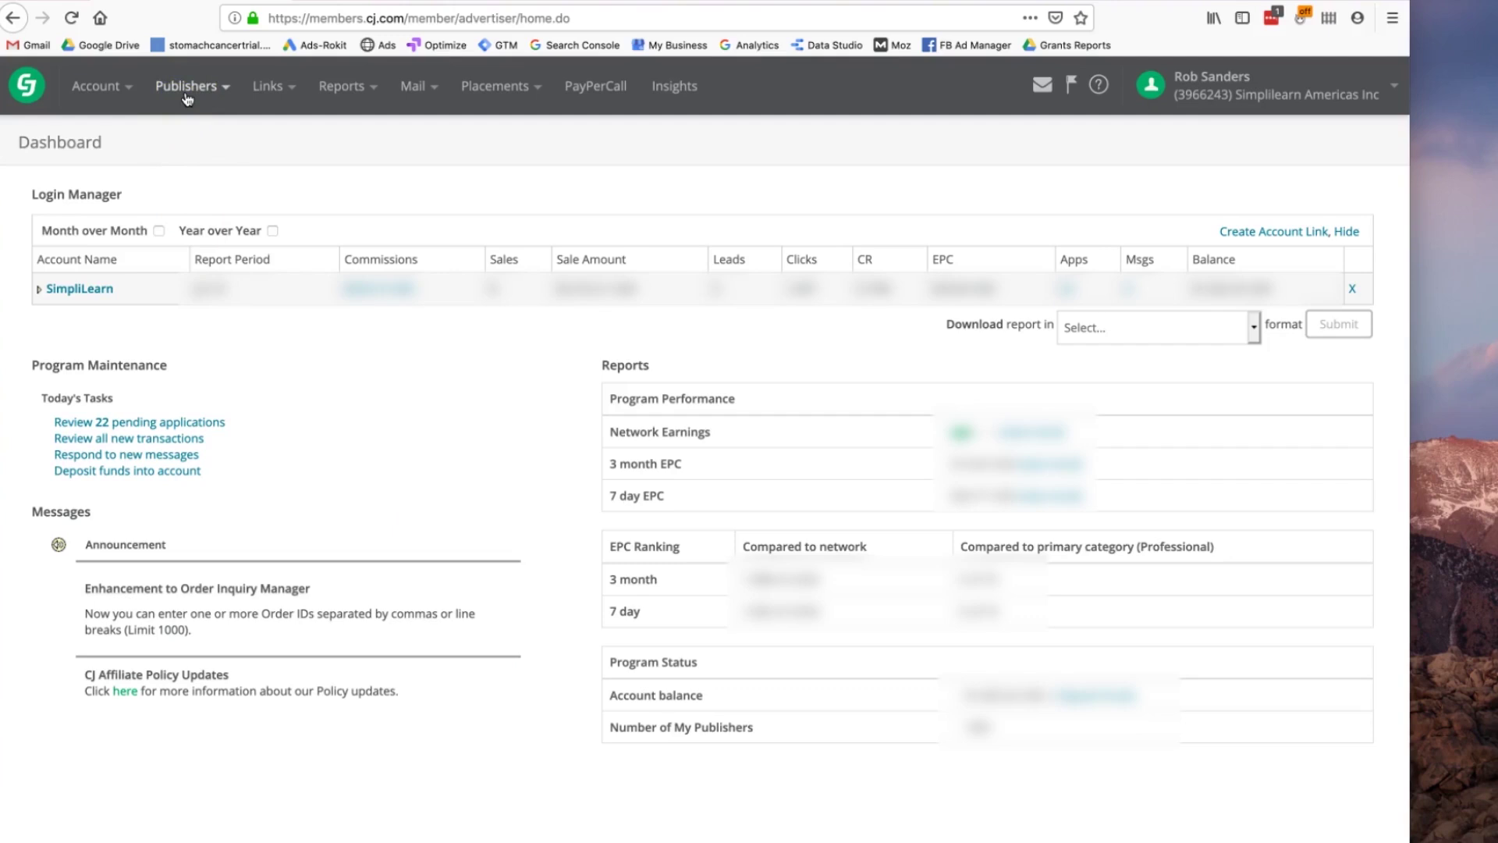
# Step: In CJ Affiliate, list publishers by program terms and open the program terms created on 20-Jun-2018
pyautogui.click(187, 88)
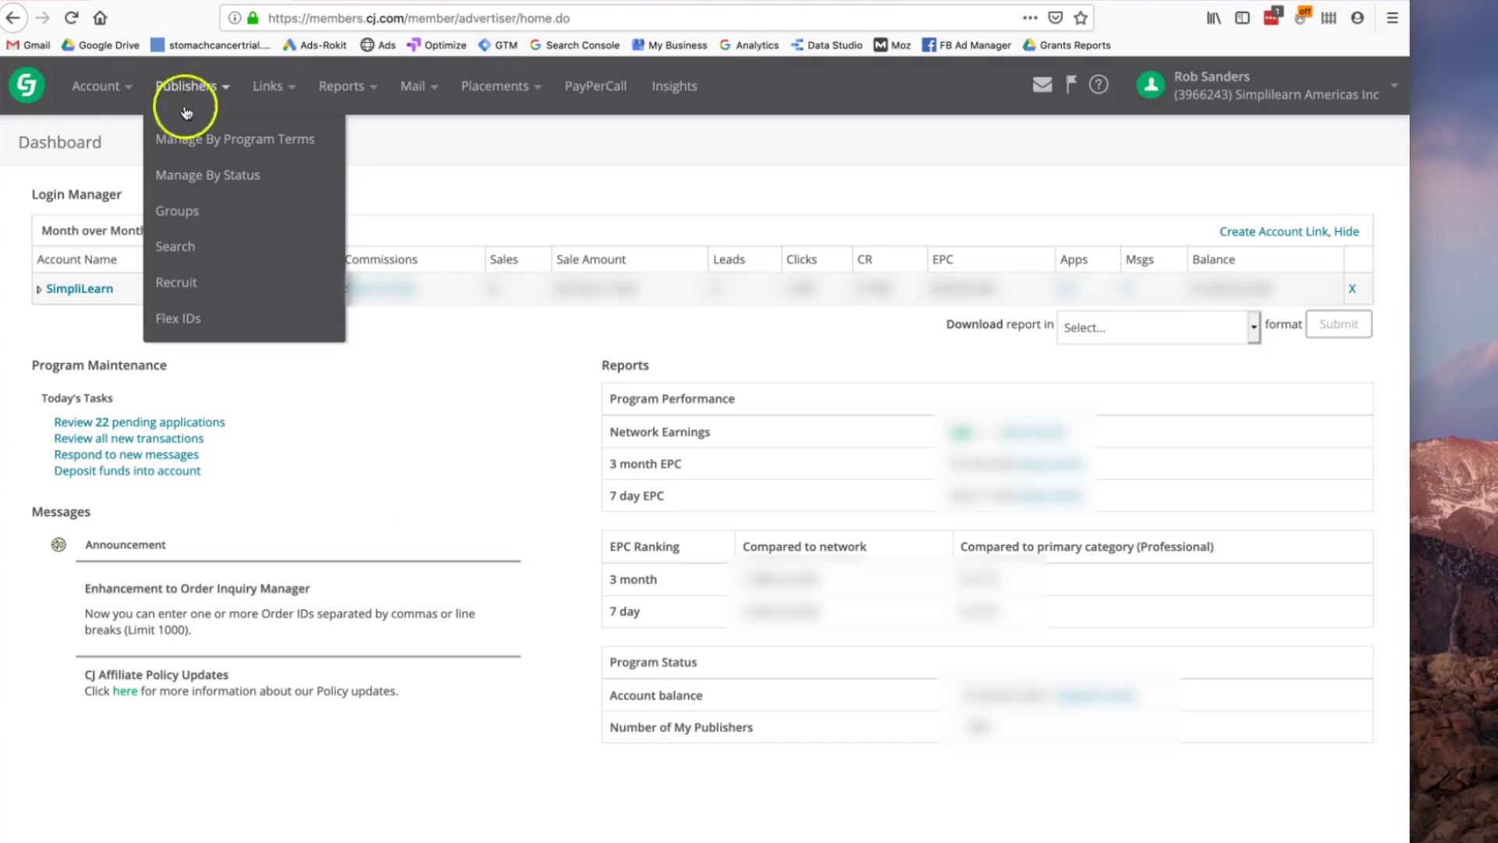
pyautogui.click(176, 139)
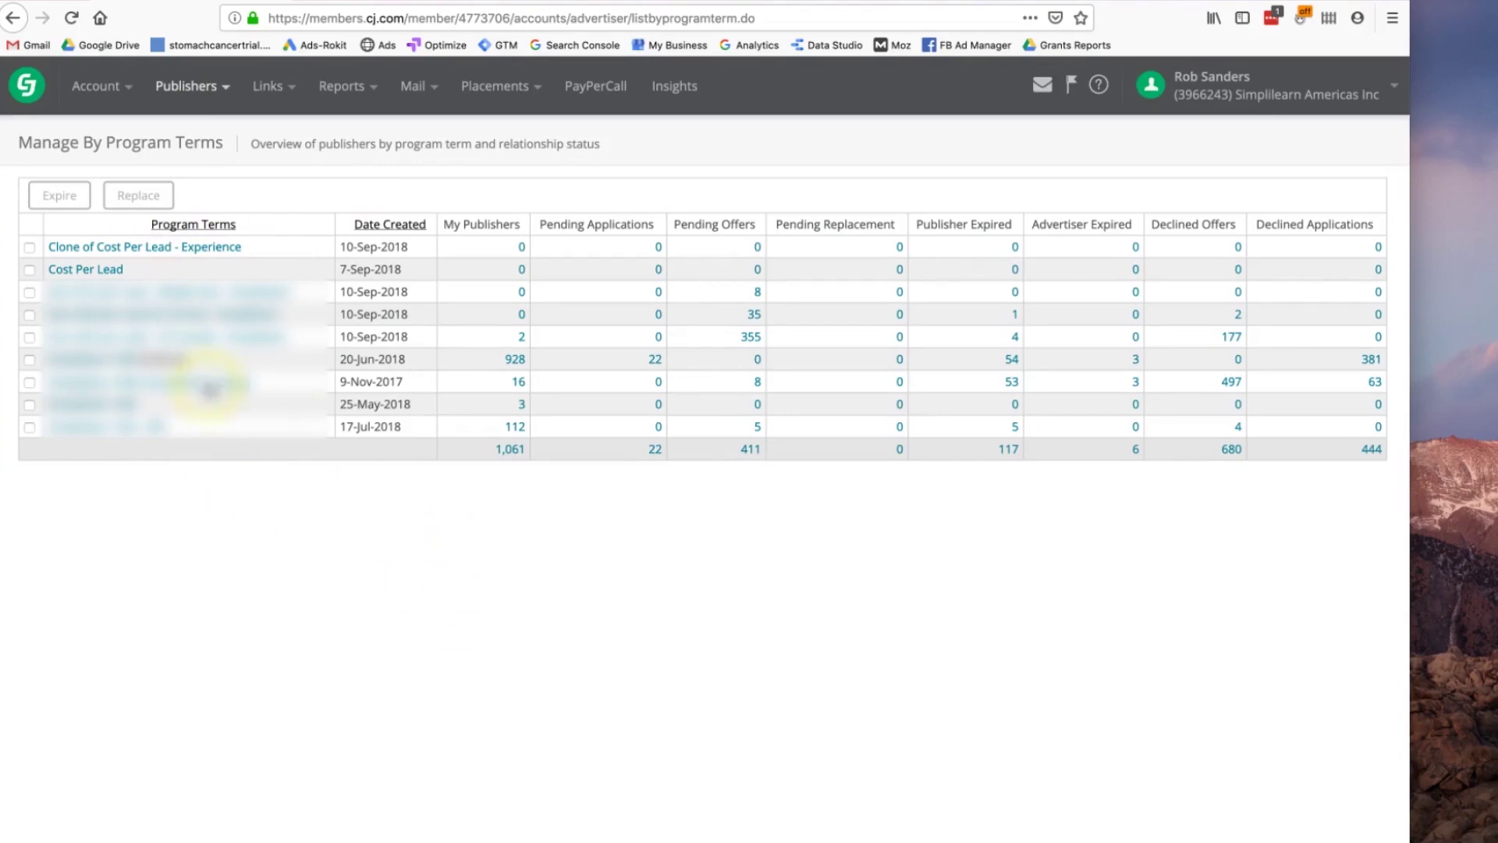
pyautogui.moveTo(407, 359); pyautogui.dragTo(143, 357)
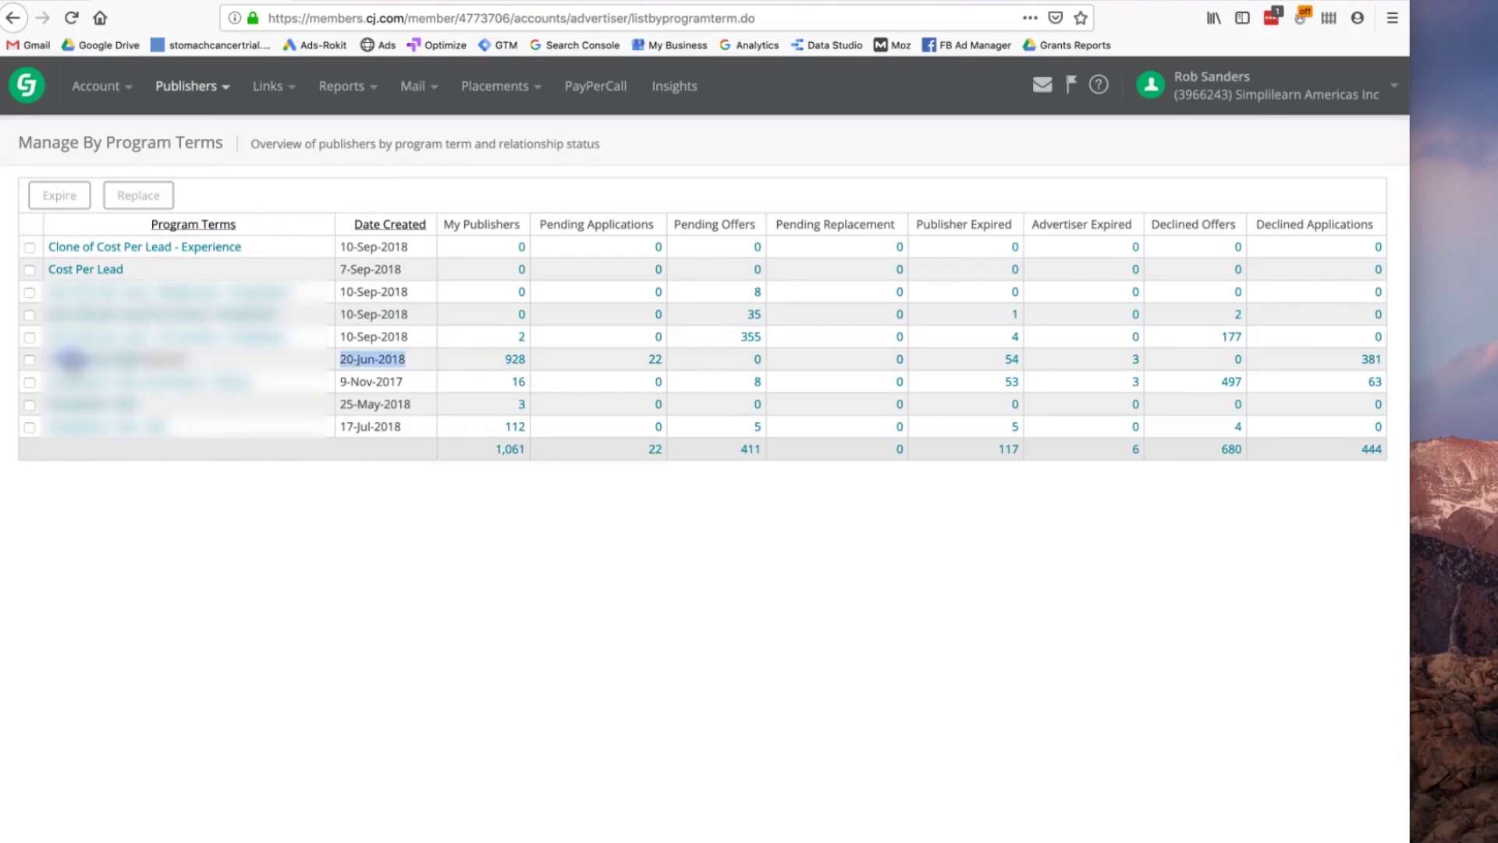
pyautogui.click(74, 359)
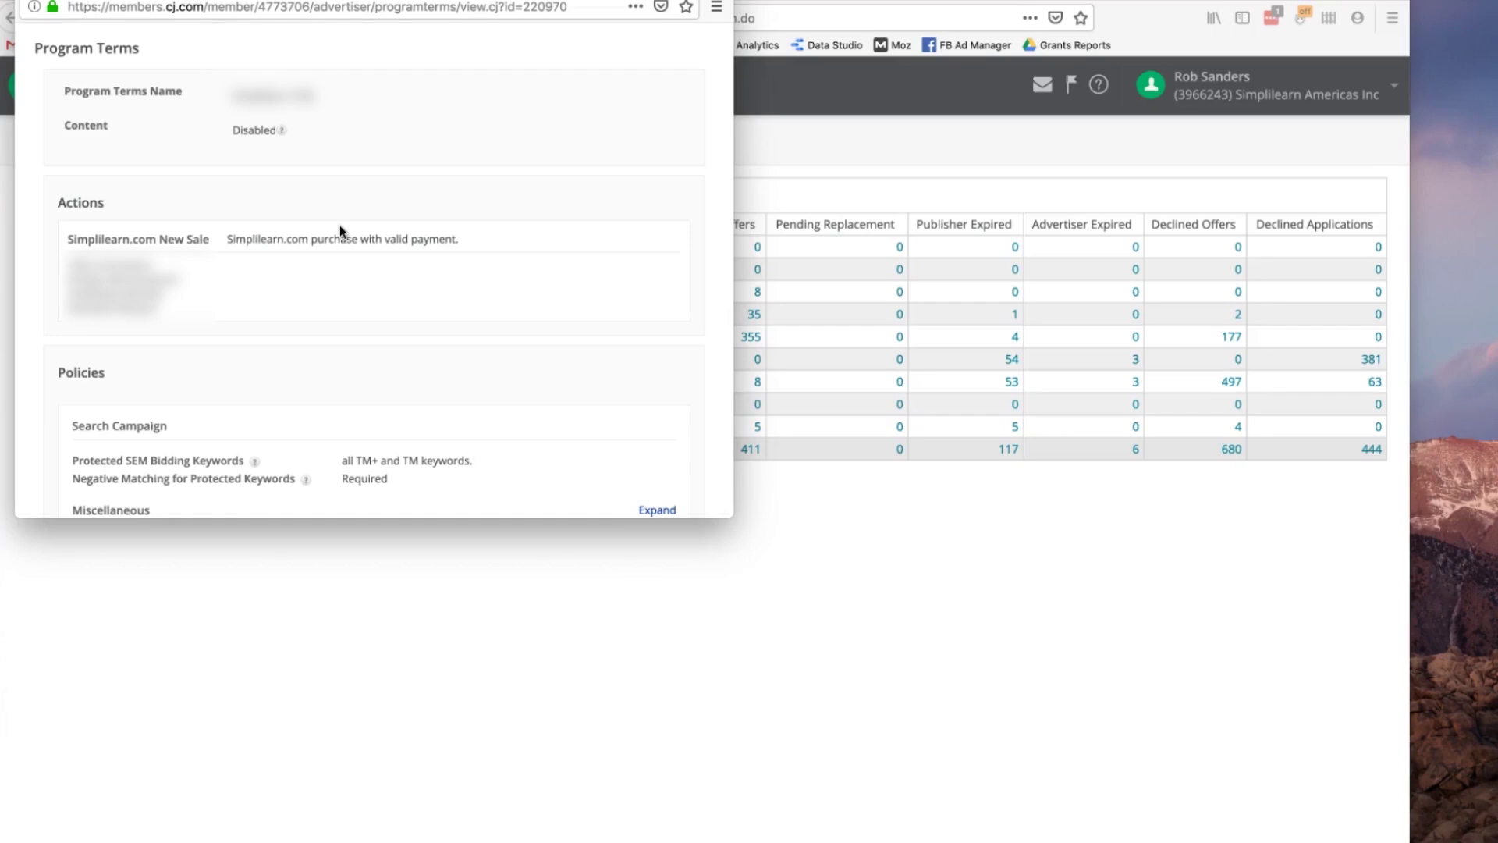
# Step: Examine the actions, search campaign policies and coupon policy in the program terms details, and close them
pyautogui.scroll(-1, 361, 418)
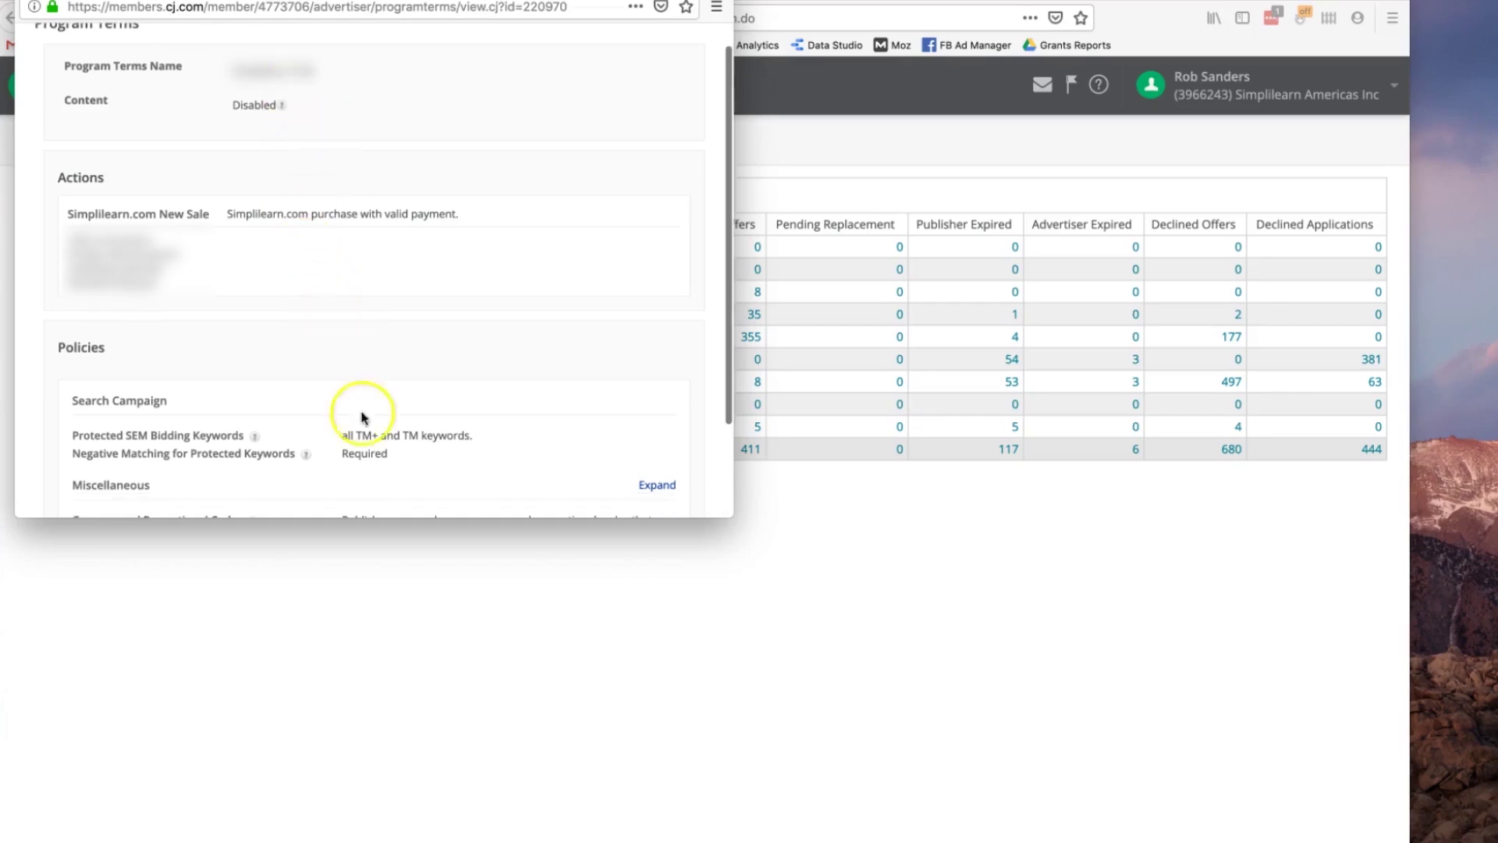
pyautogui.scroll(-3, 199, 291)
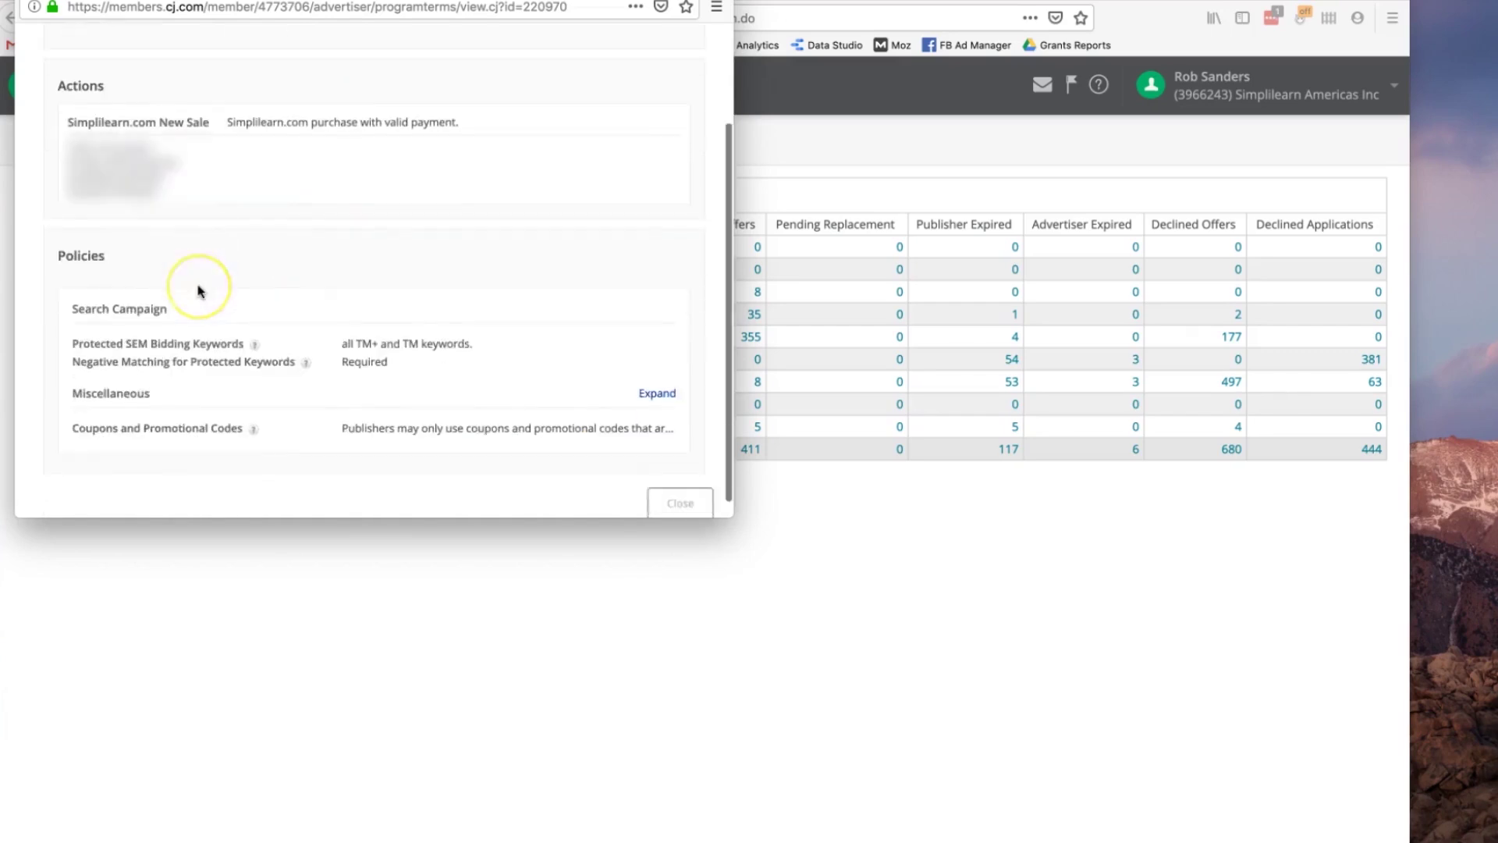
pyautogui.scroll(-1, 199, 290)
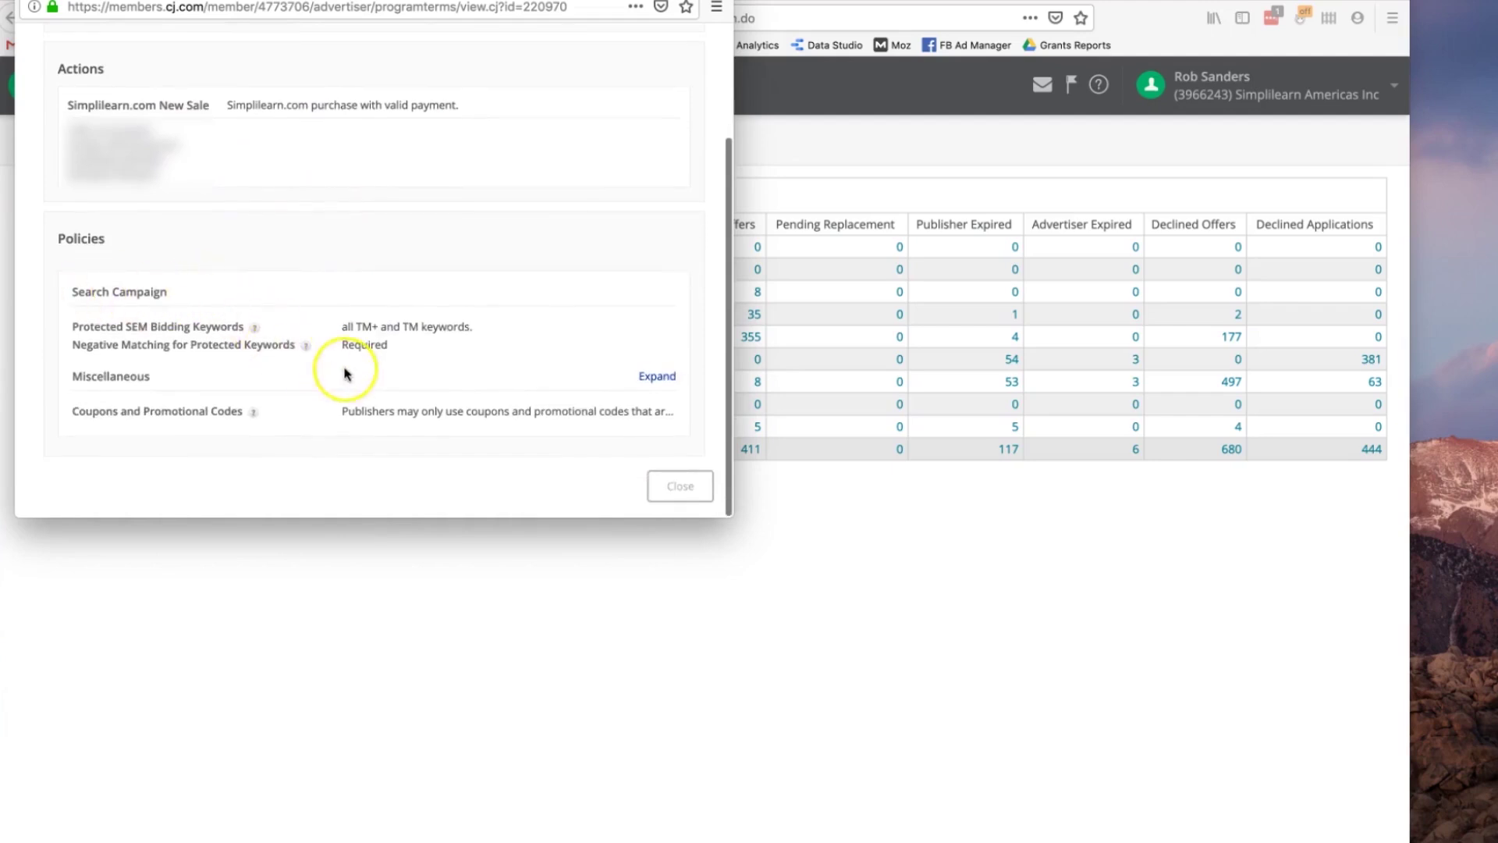
pyautogui.scroll(5, 347, 374)
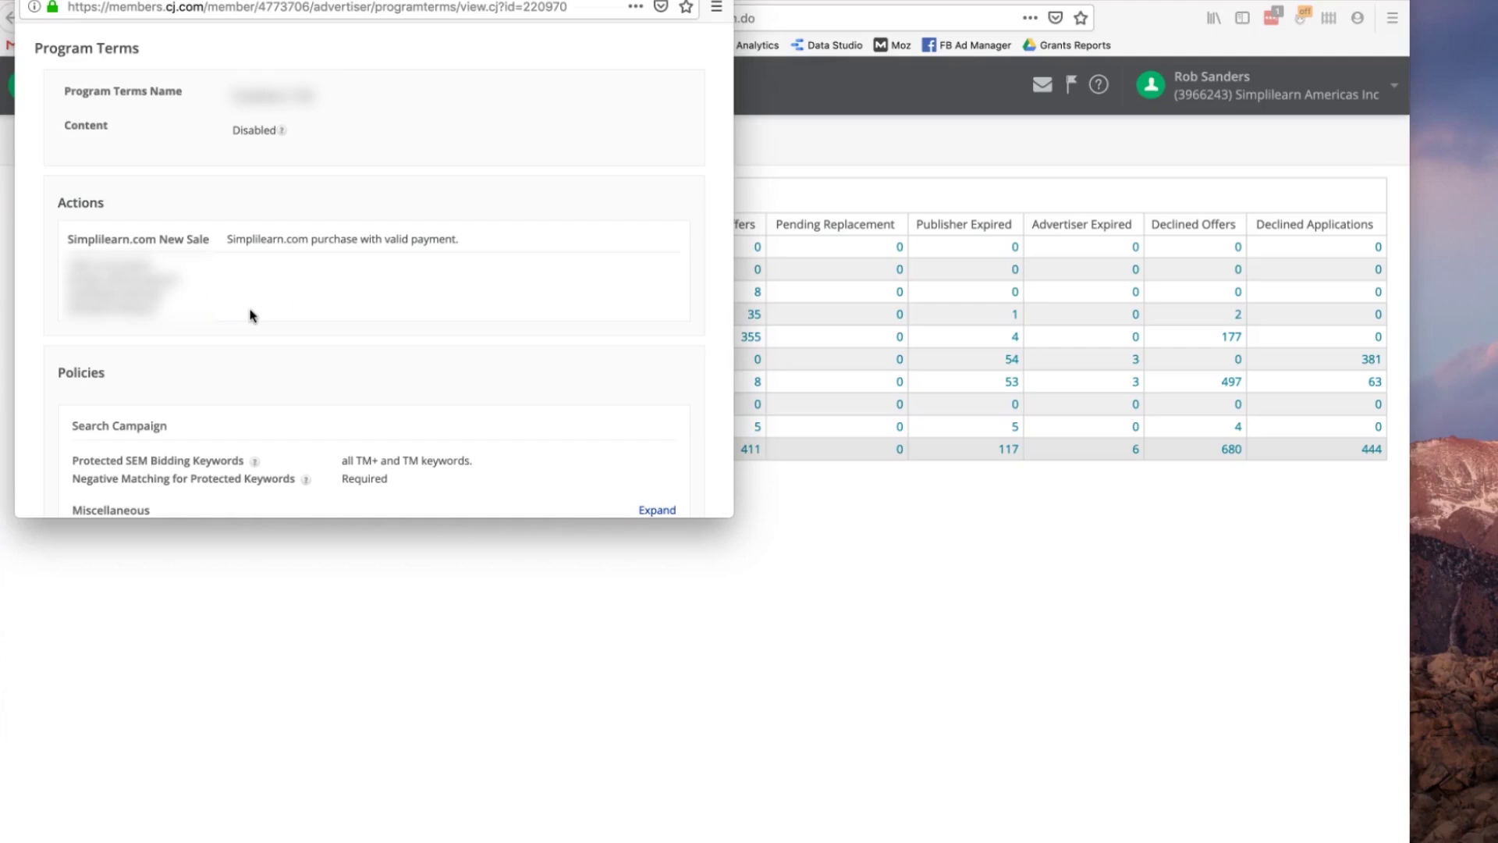
pyautogui.scroll(-3, 325, 351)
pyautogui.scroll(3, 326, 355)
pyautogui.press('super+w')
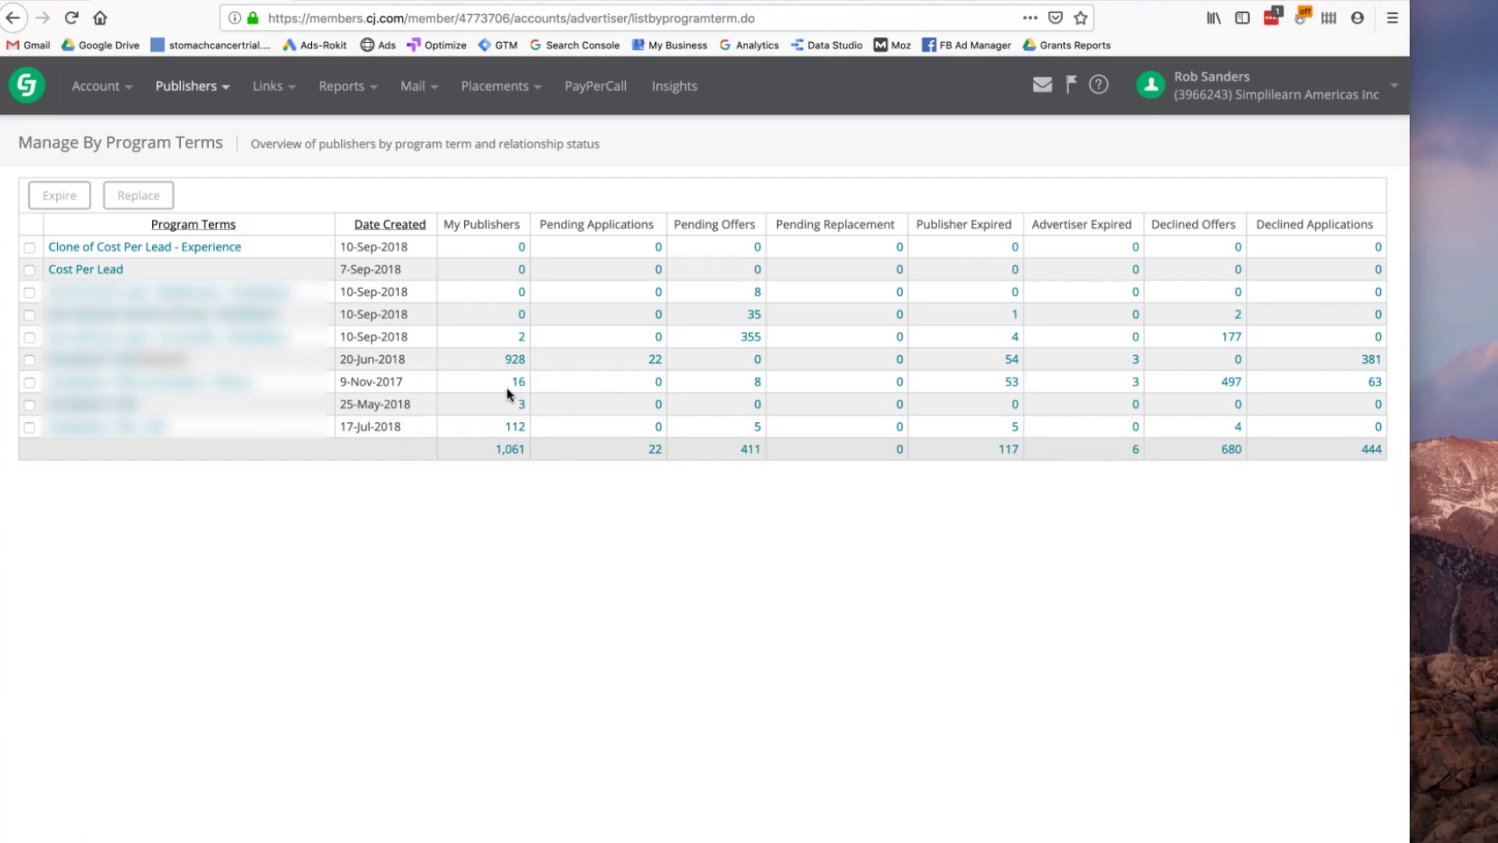
# Step: Show the publishers by relationship status, with all active program terms and pending applications
pyautogui.click(528, 409)
pyautogui.click(669, 541)
pyautogui.click(388, 228)
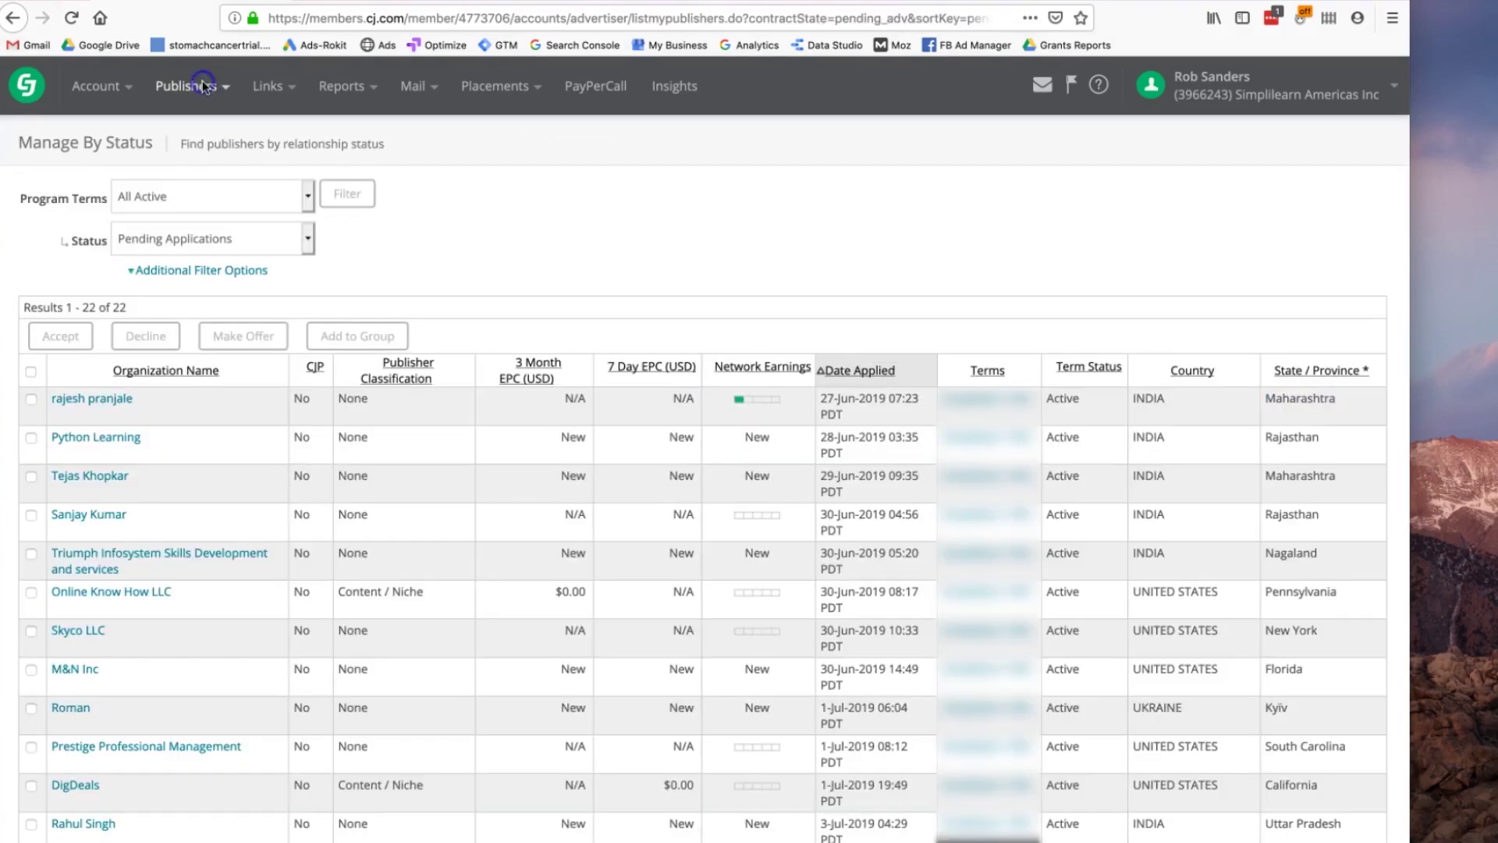
pyautogui.click(202, 84)
pyautogui.click(218, 174)
# Step: Look through the pending publisher applications, including their classification, EPC, network earnings, term status and country
pyautogui.scroll(-5, 336, 605)
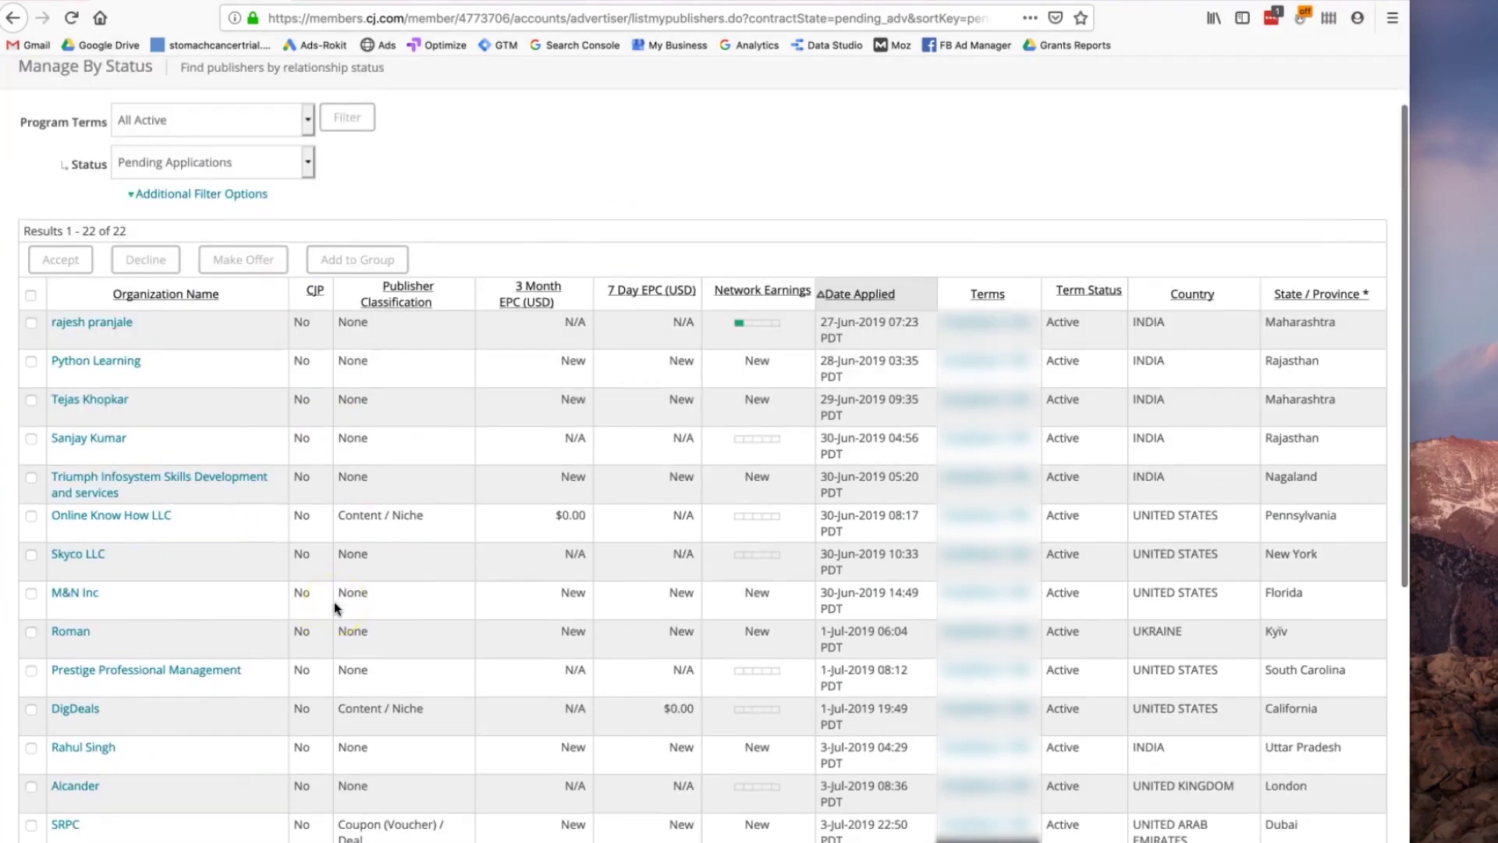
pyautogui.scroll(5, 335, 605)
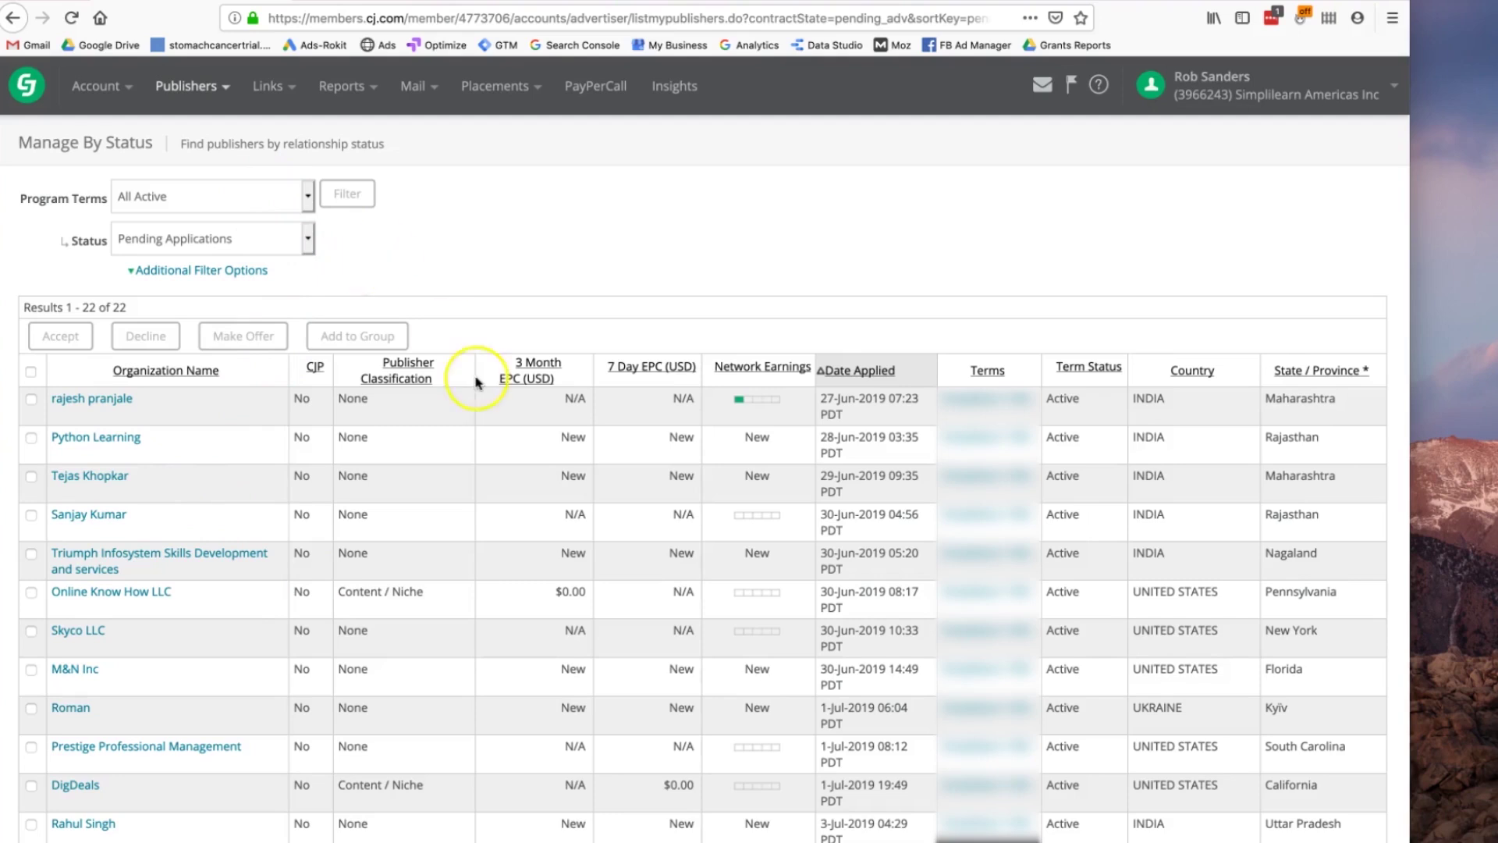
pyautogui.scroll(-1, 574, 532)
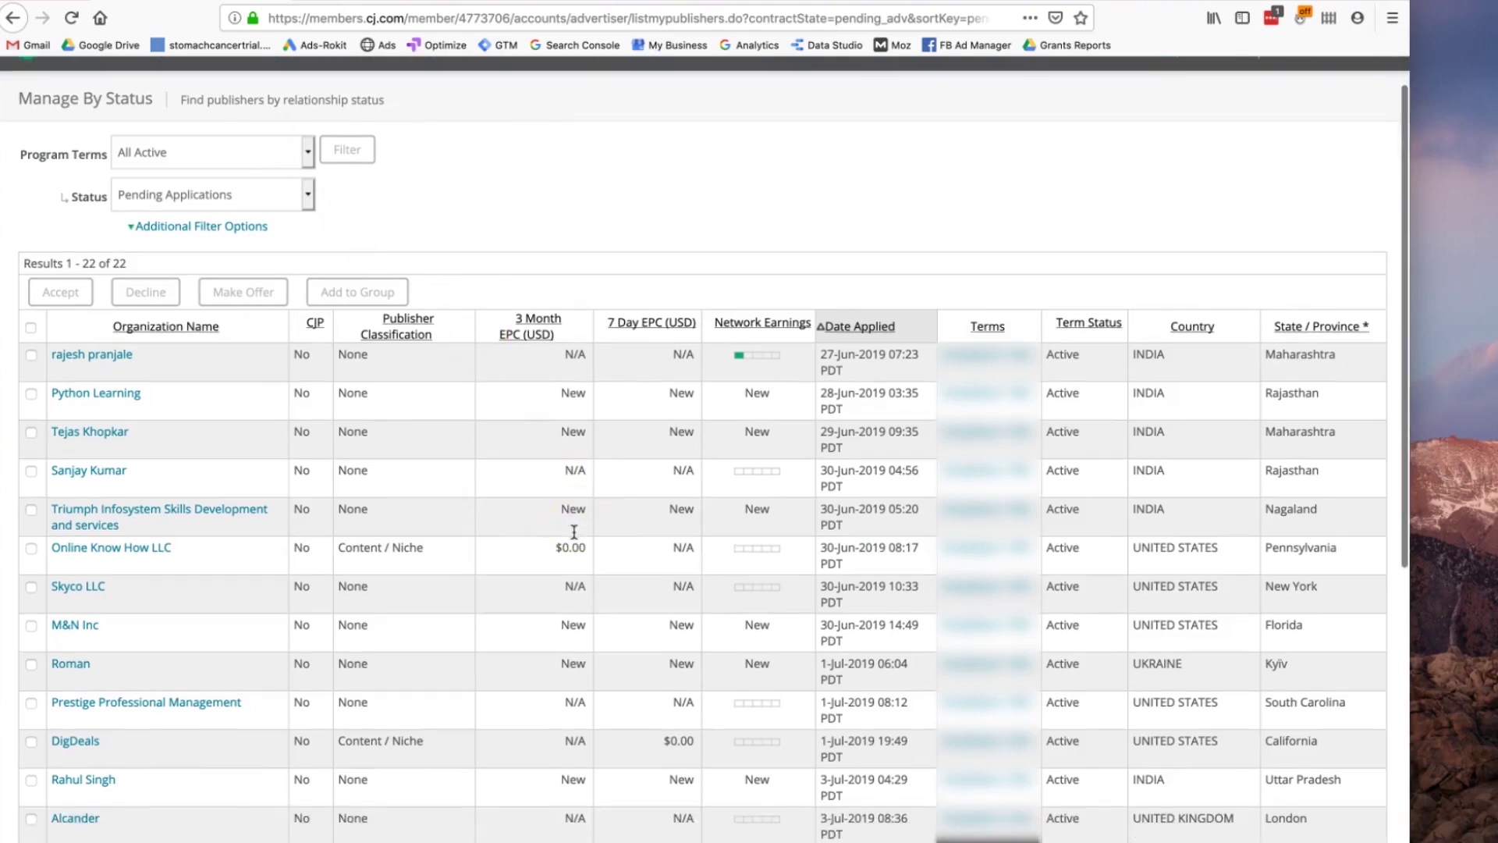
pyautogui.scroll(-2, 1065, 468)
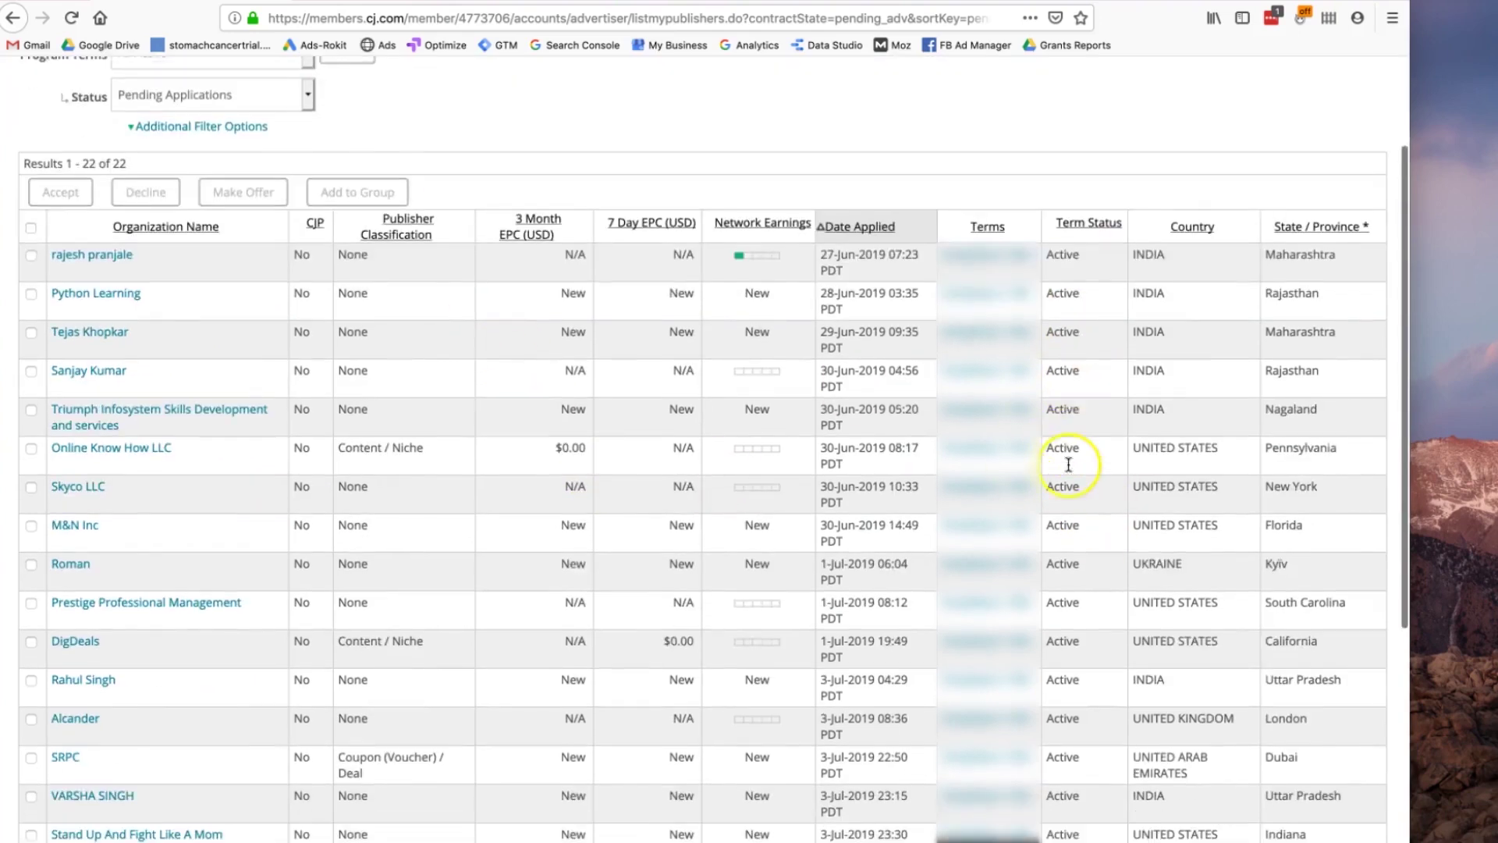
pyautogui.scroll(-2, 1070, 478)
pyautogui.scroll(6, 1077, 479)
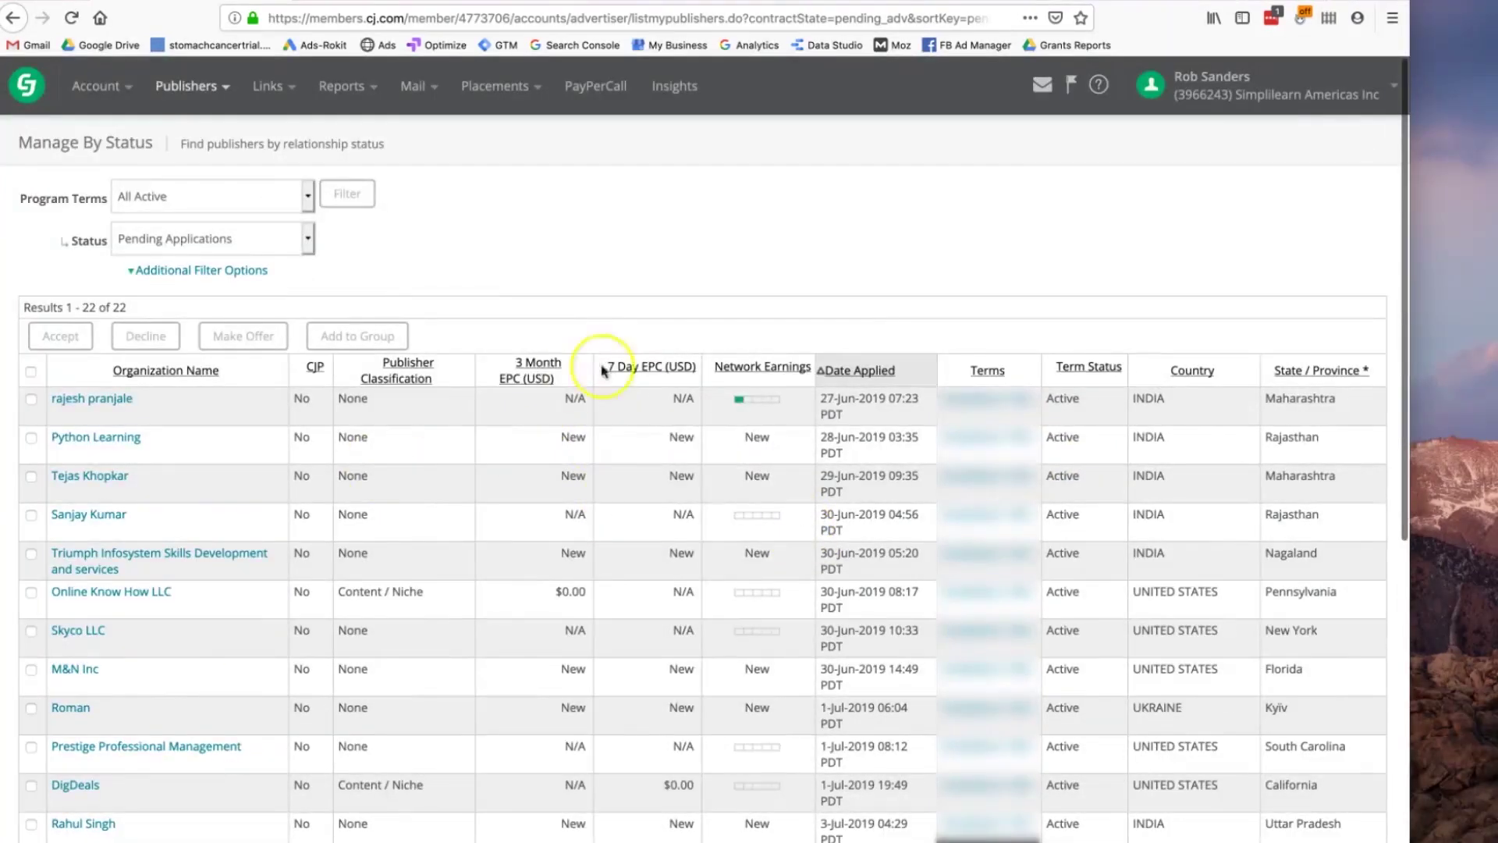
pyautogui.scroll(-10, 687, 596)
pyautogui.scroll(10, 693, 577)
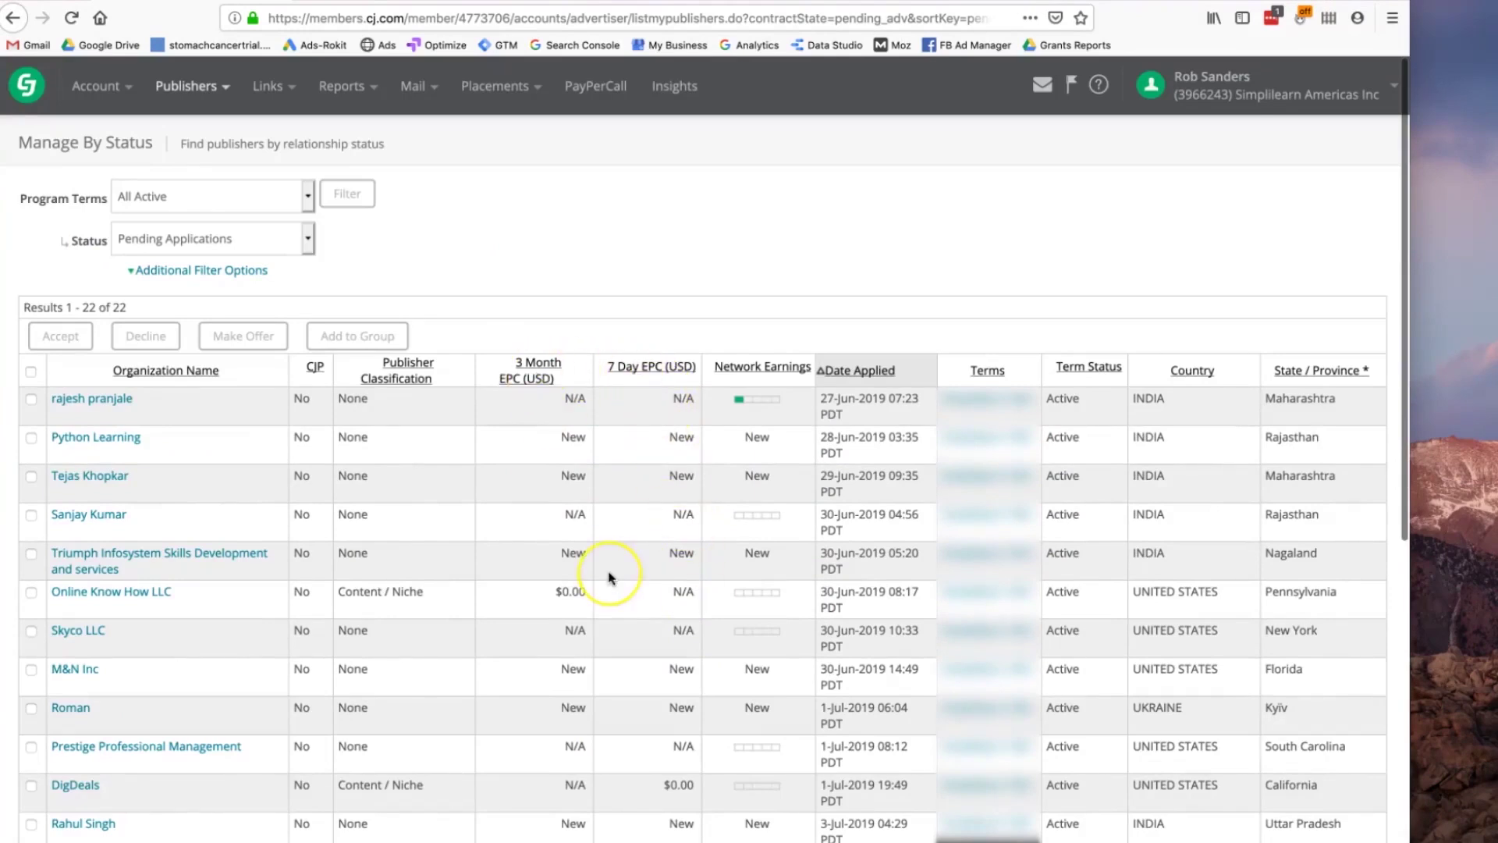
pyautogui.scroll(-5, 610, 577)
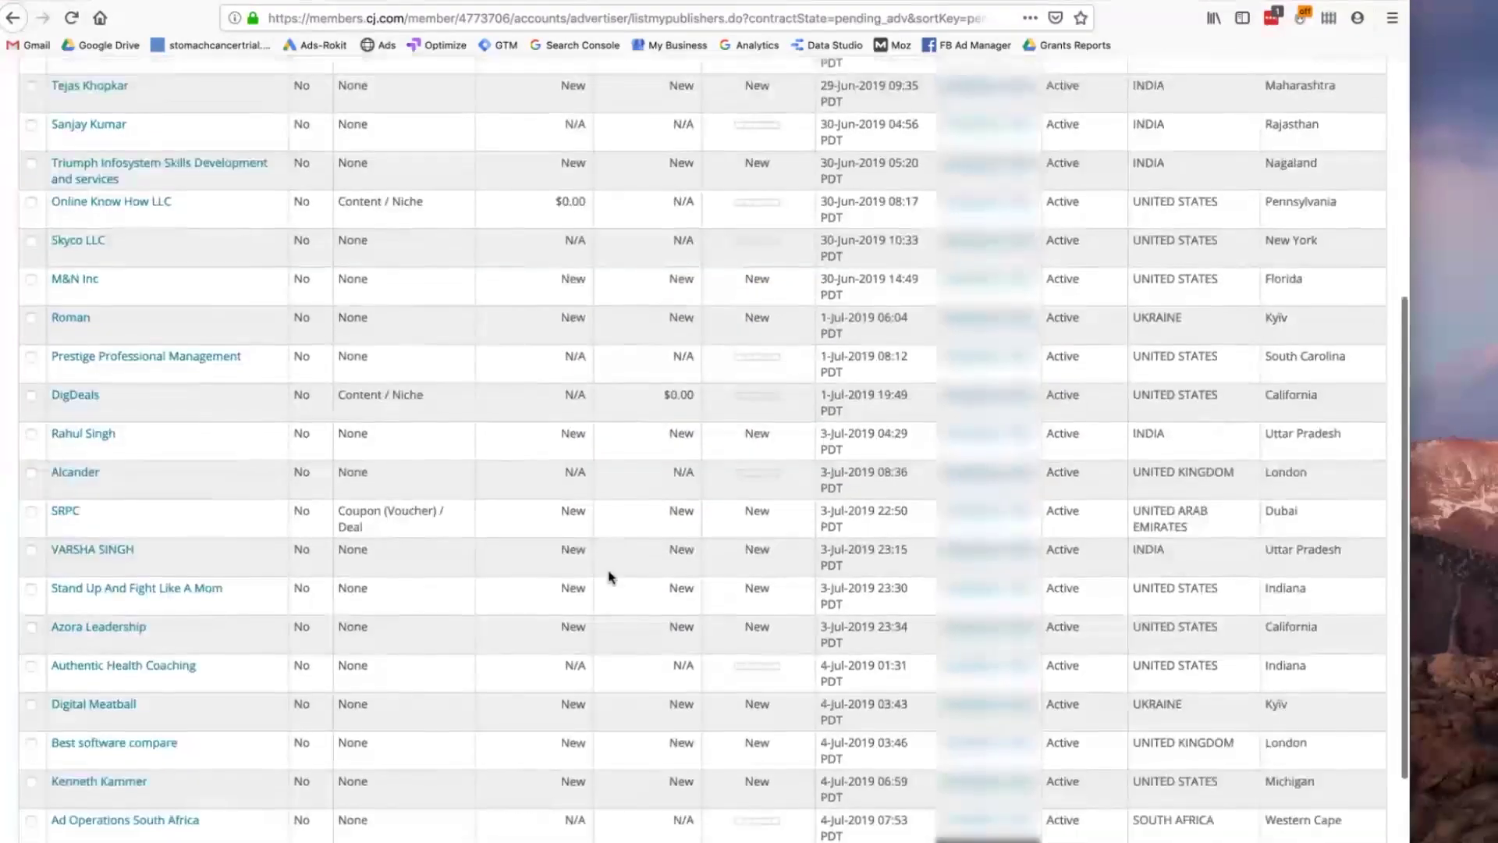
pyautogui.scroll(-5, 609, 576)
pyautogui.scroll(10, 609, 577)
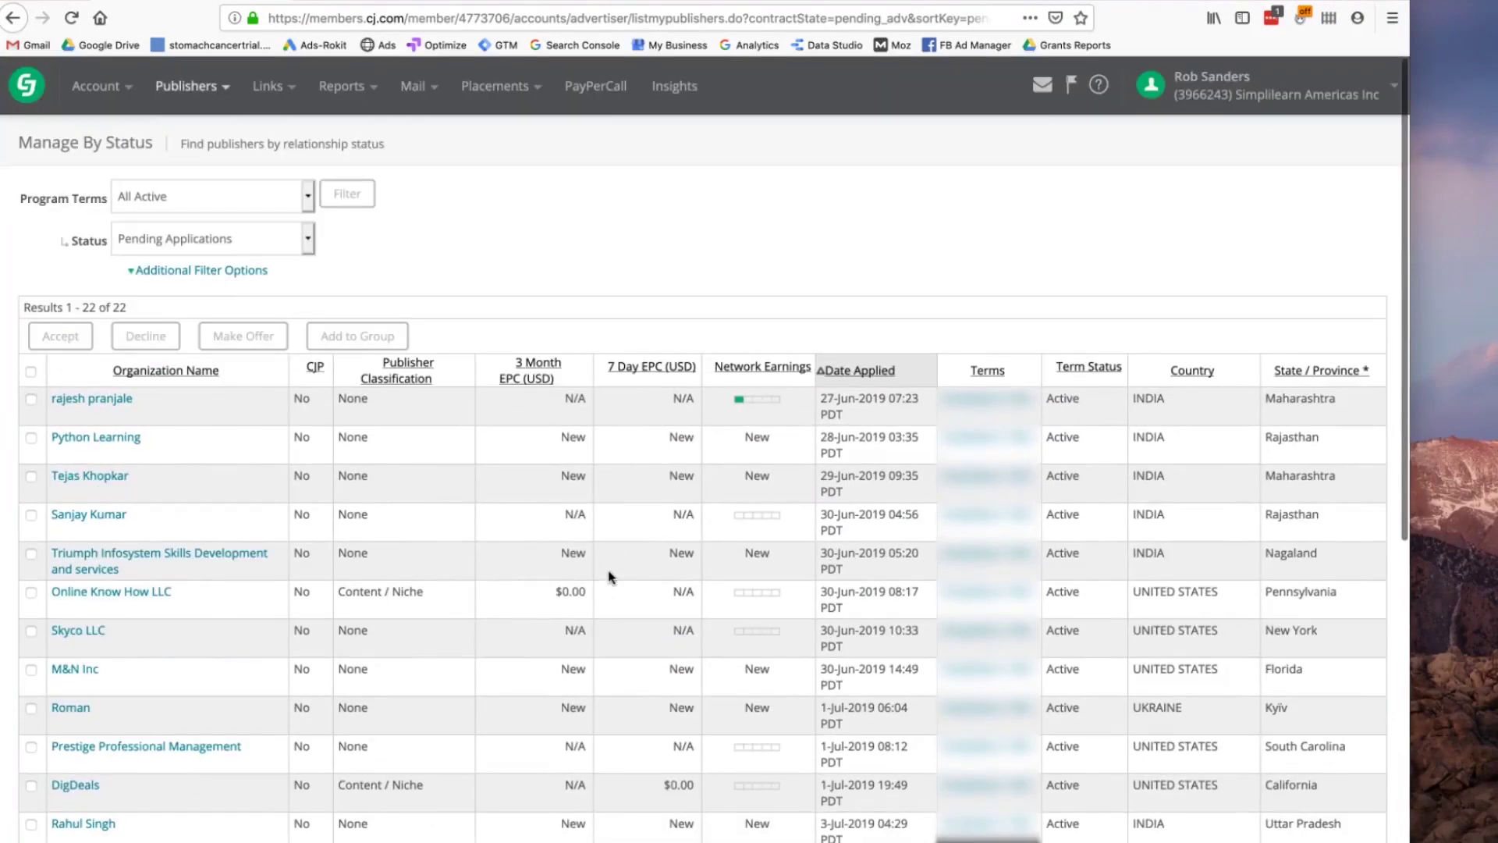
# Step: Reopen the publisher status list and examine the 3 Month EPC and 7 Day EPC columns of the pending applications
pyautogui.click(224, 239)
pyautogui.click(194, 86)
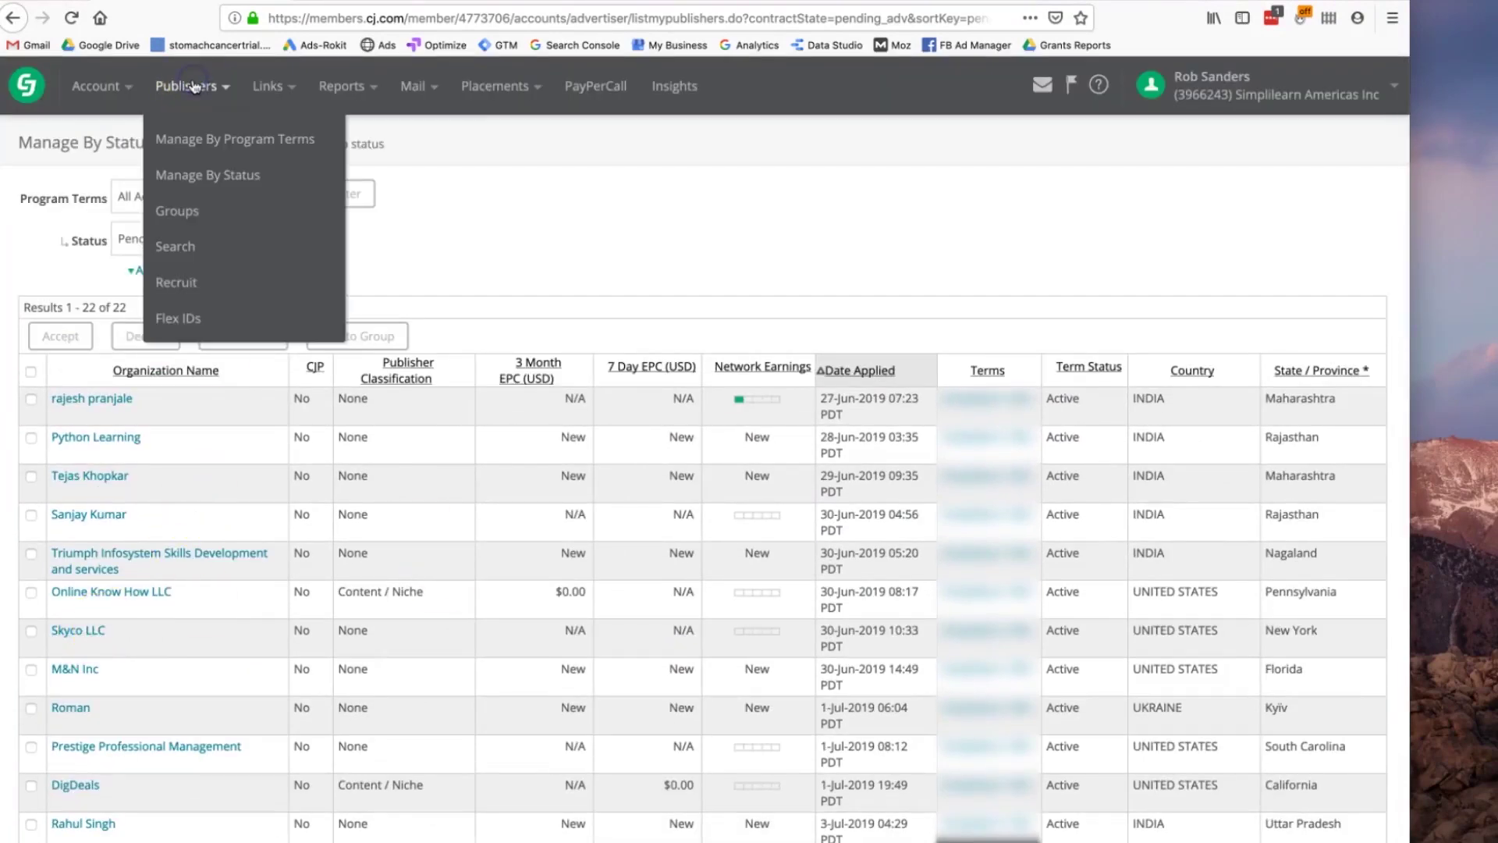
pyautogui.click(182, 178)
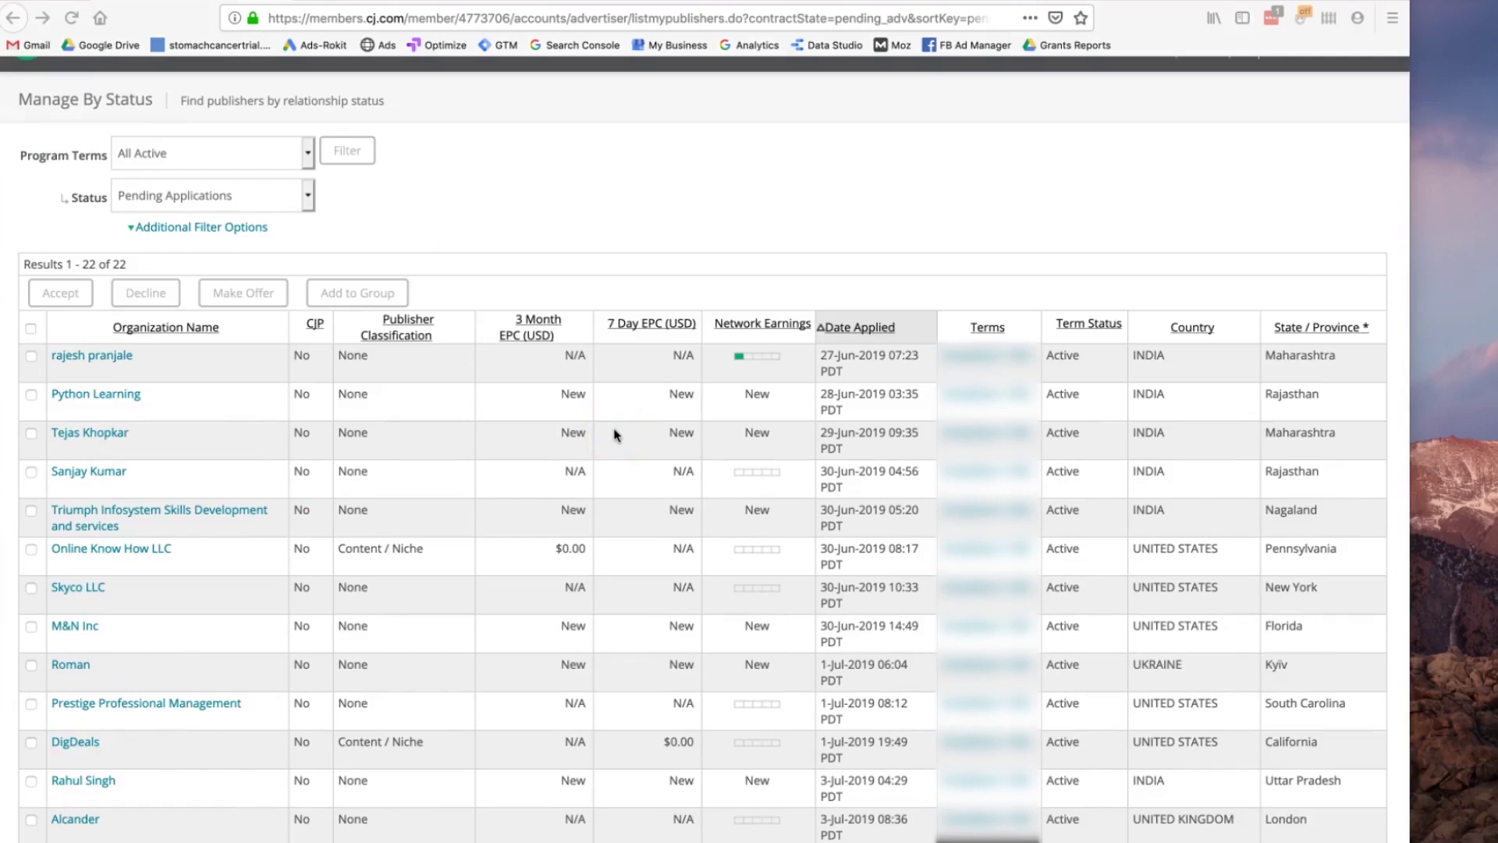
pyautogui.scroll(1, 616, 435)
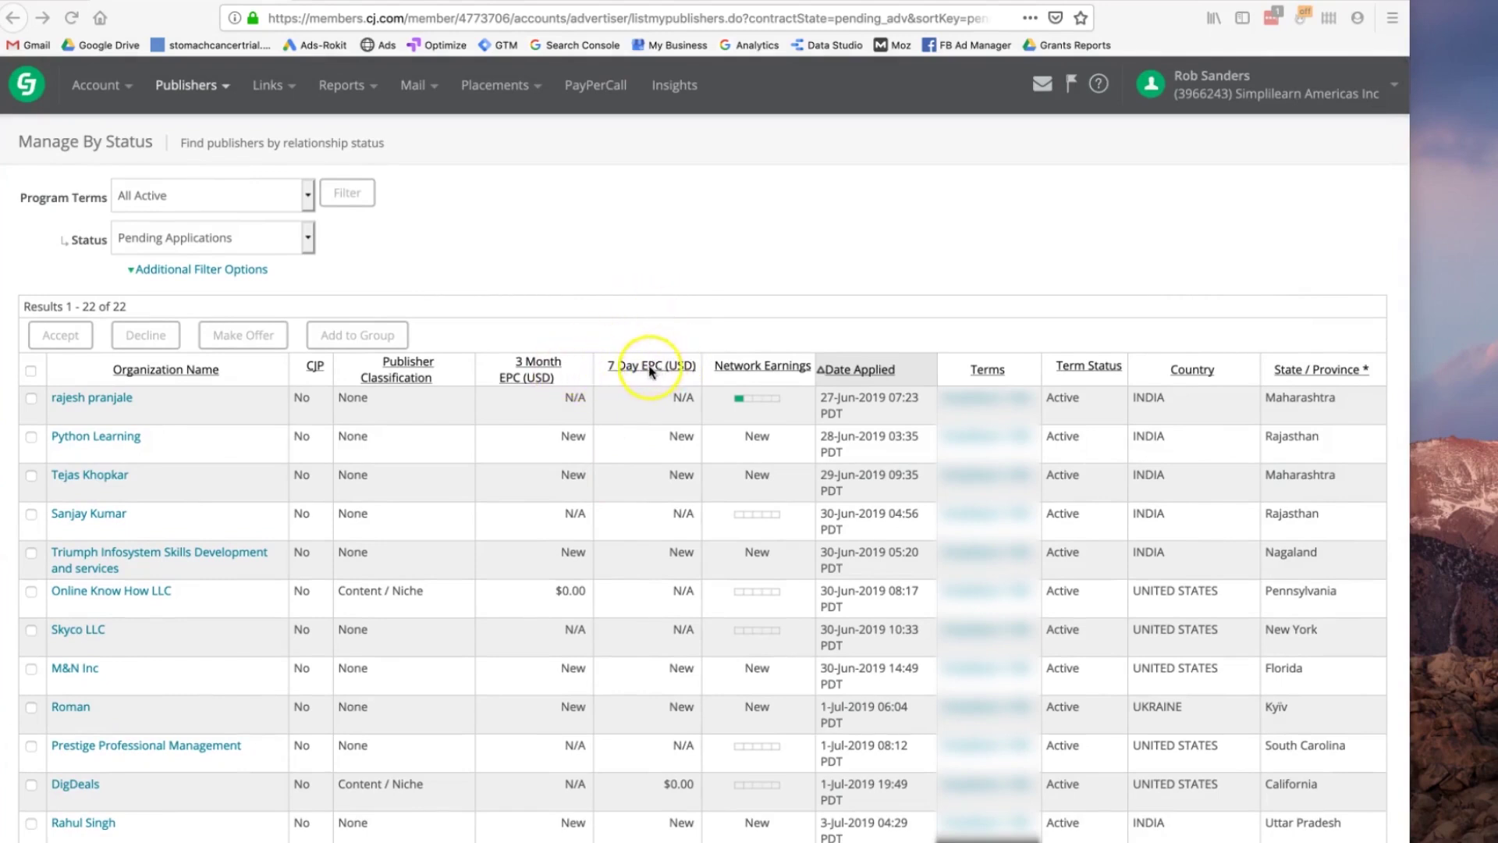
pyautogui.click(630, 279)
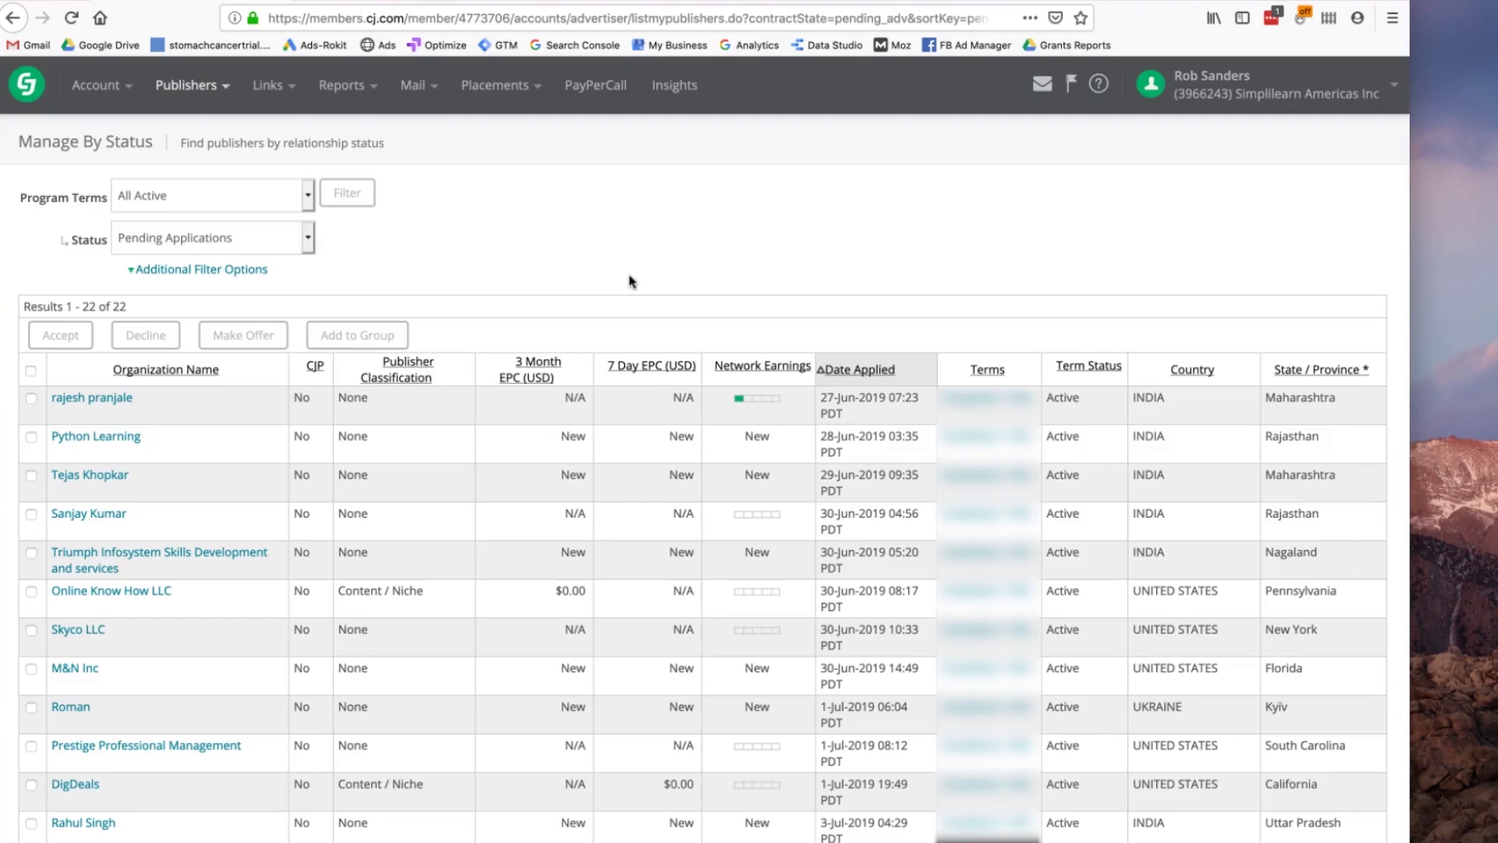
pyautogui.click(633, 313)
pyautogui.scroll(-1, 679, 547)
pyautogui.click(648, 321)
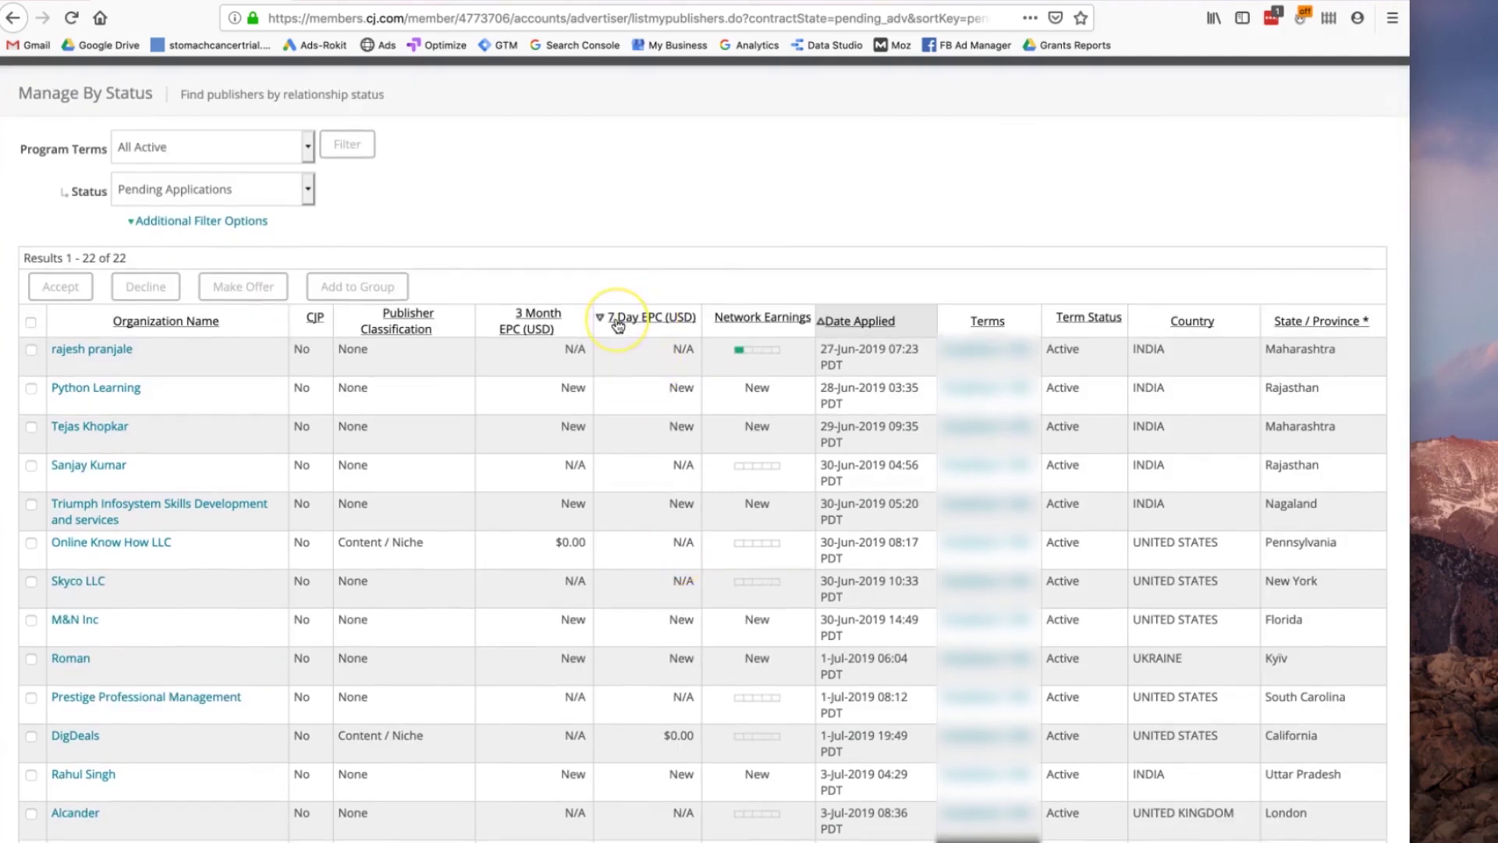
pyautogui.click(540, 326)
pyautogui.click(636, 320)
pyautogui.click(538, 328)
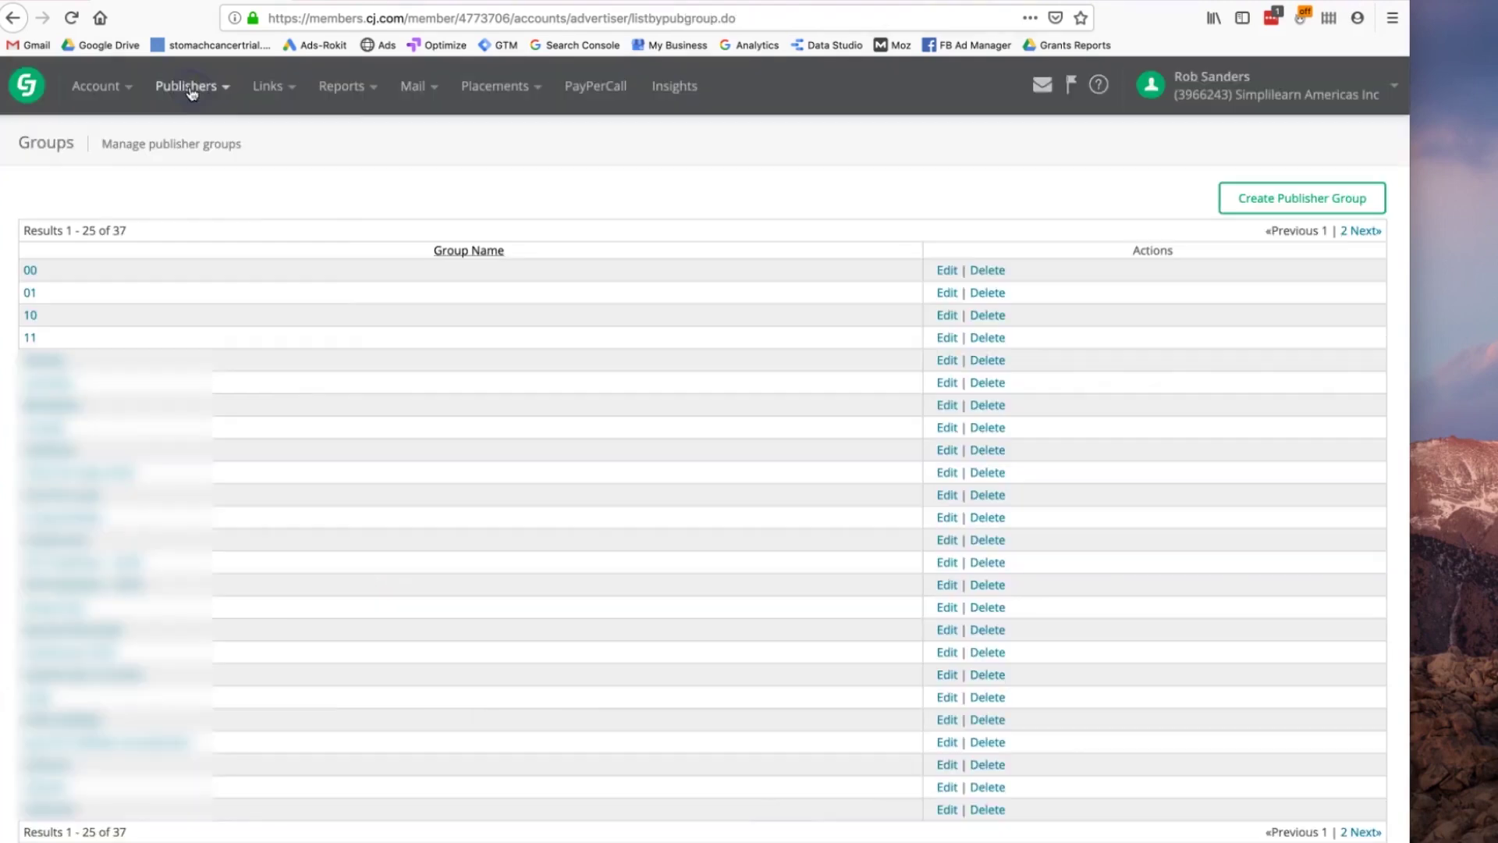
# Step: Open the publisher groups page and look through the list of groups
pyautogui.moveTo(190, 90)
pyautogui.click(208, 214)
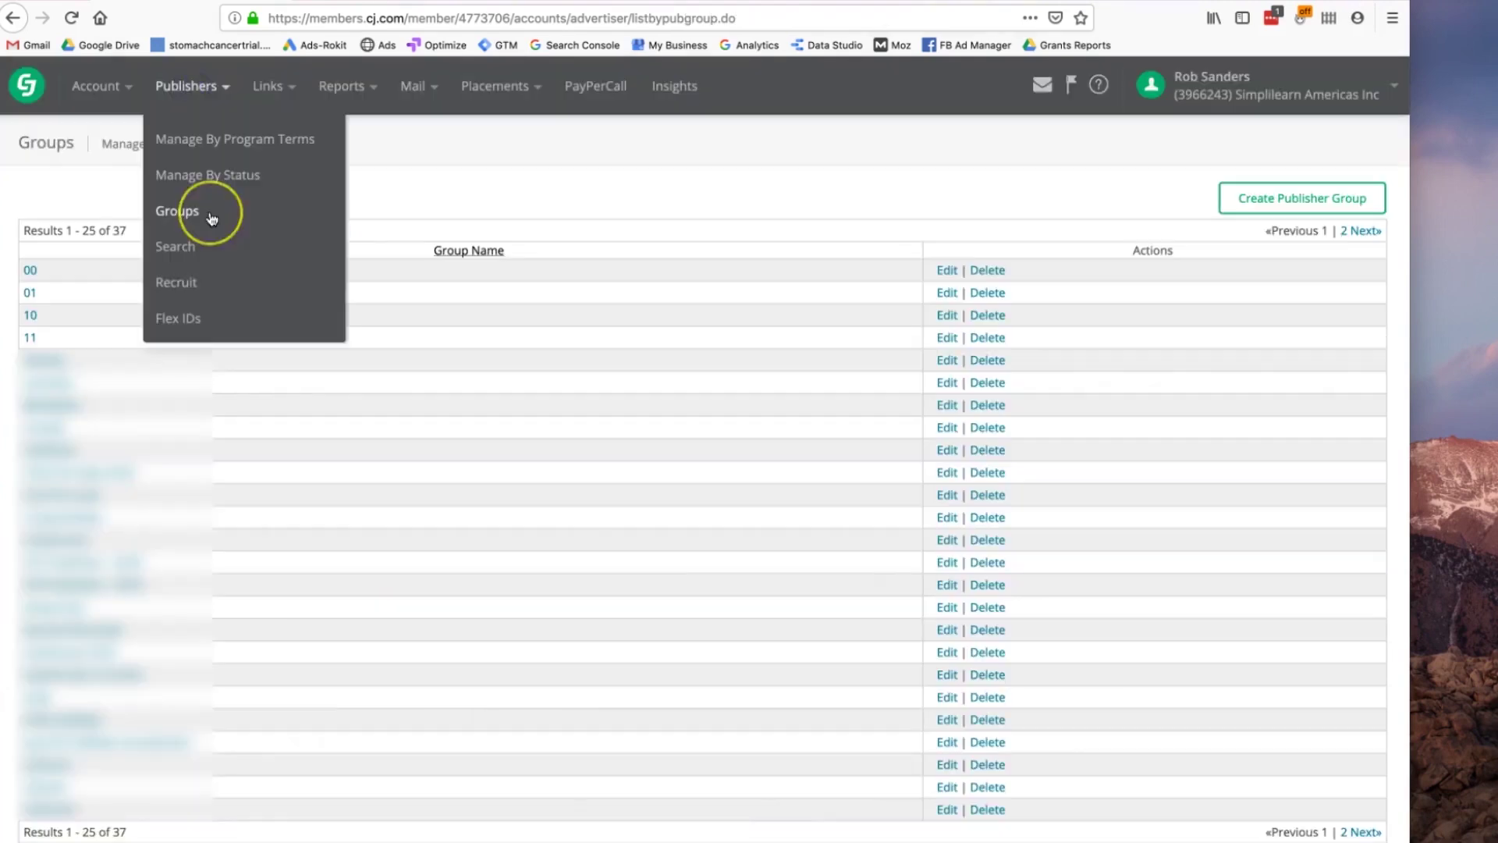
pyautogui.click(213, 214)
pyautogui.click(417, 173)
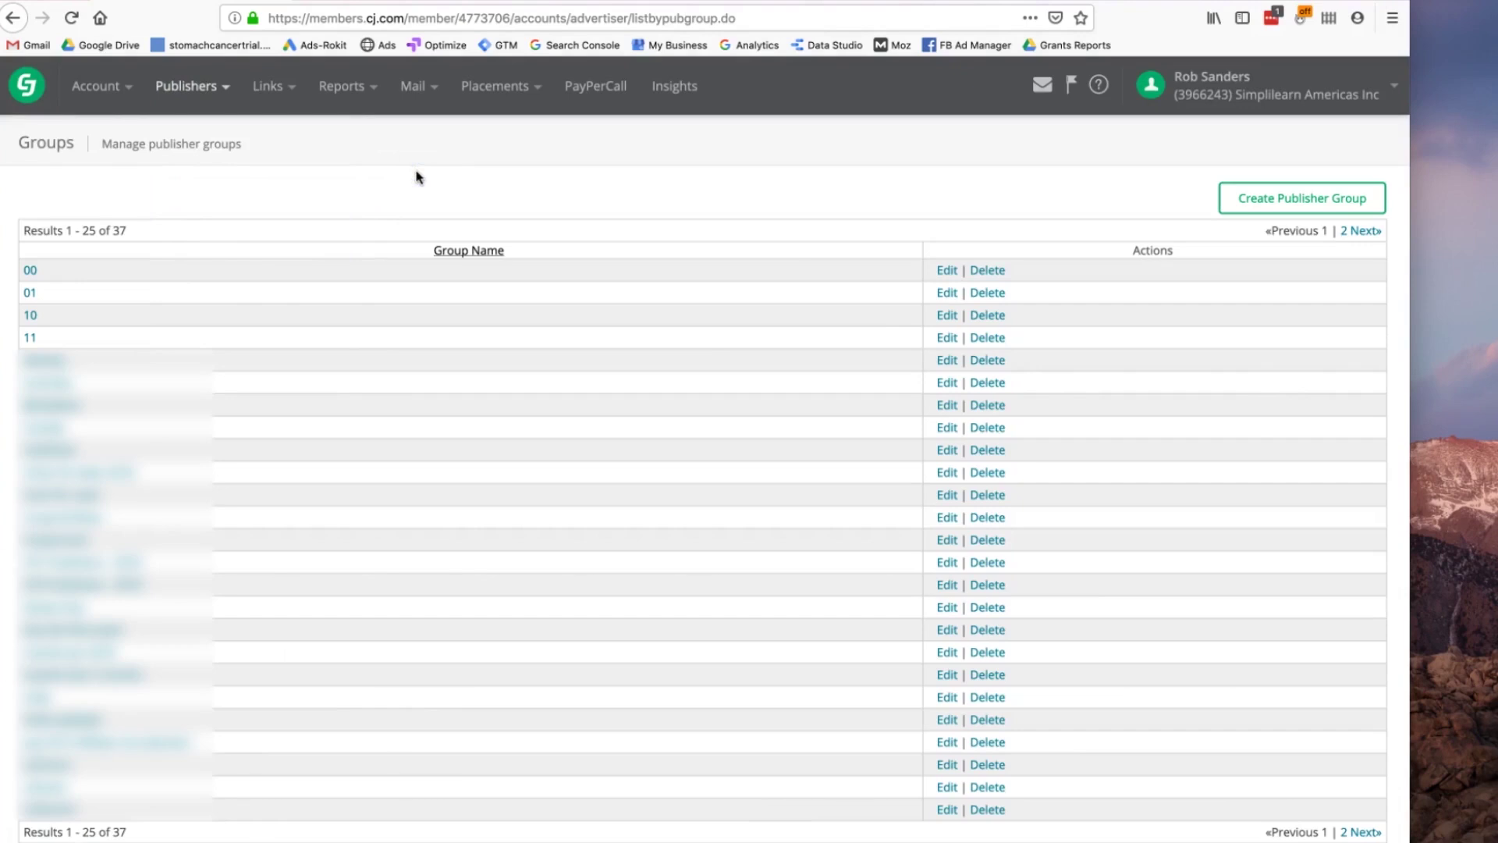
pyautogui.click(490, 442)
pyautogui.scroll(-2, 263, 543)
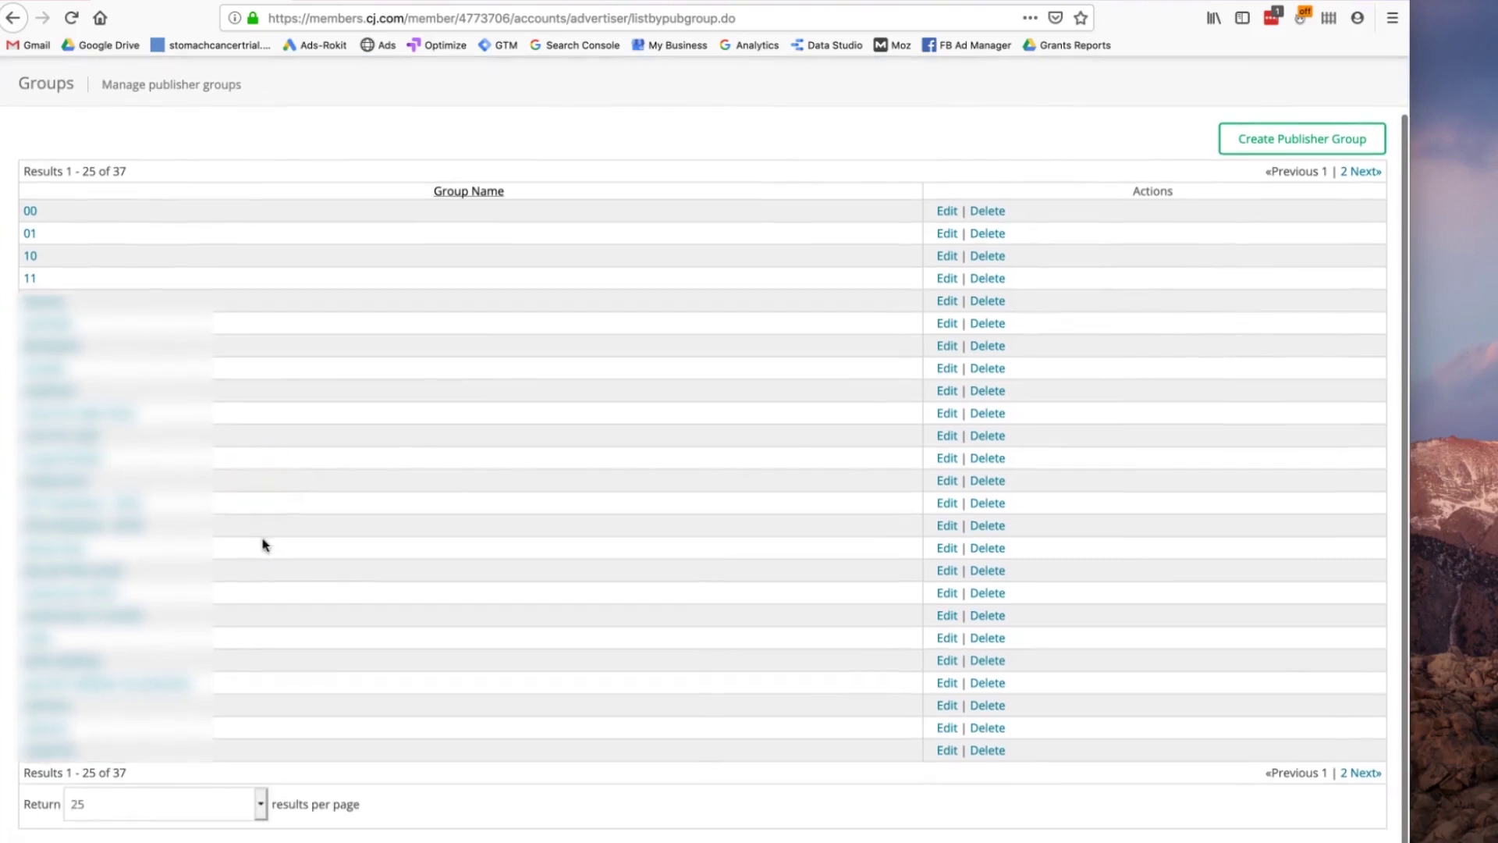
pyautogui.scroll(2, 225, 472)
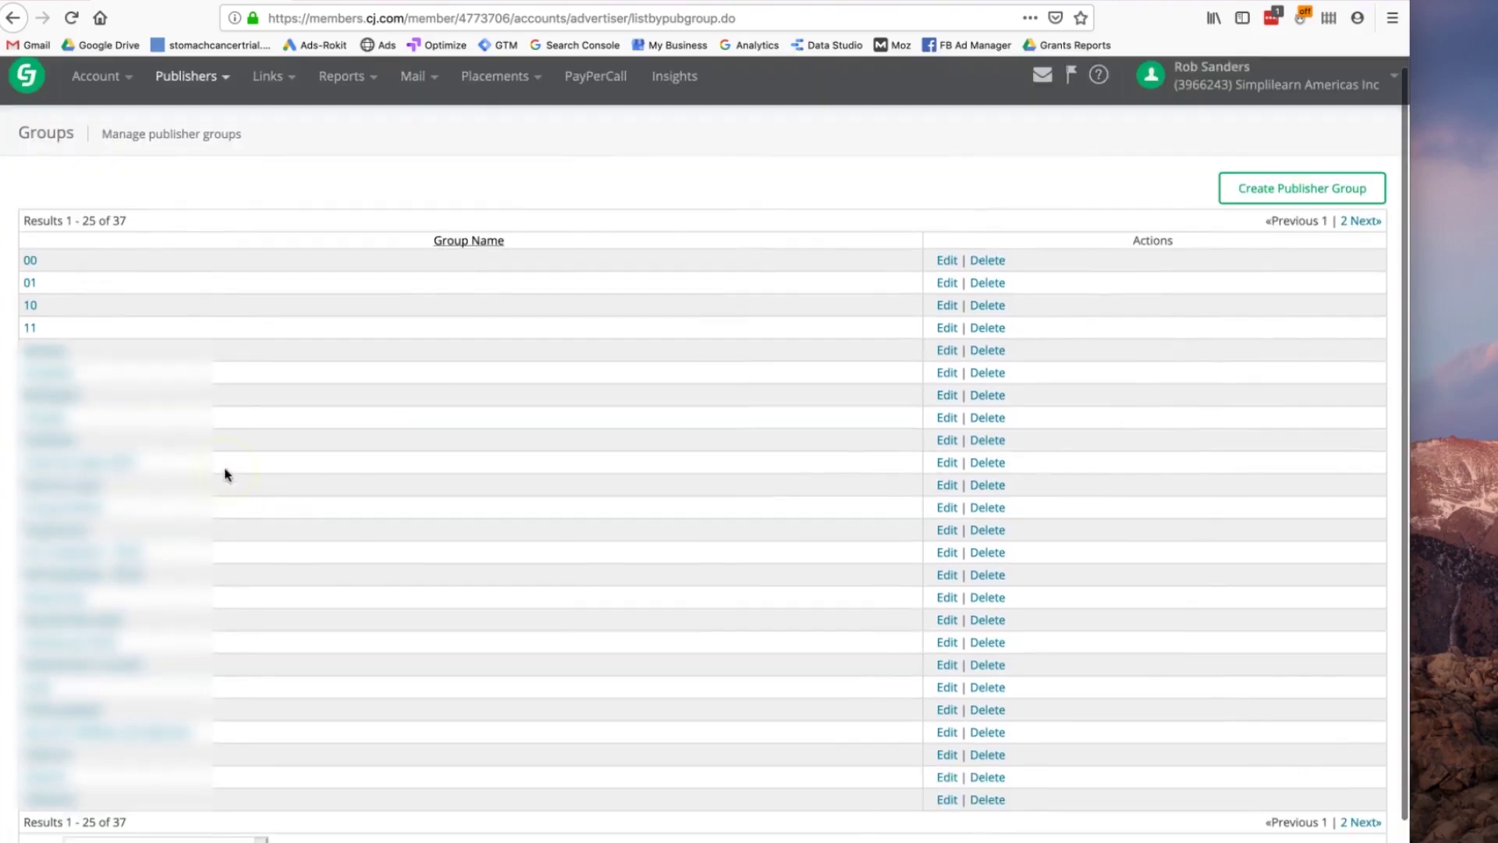
# Step: Open the Canada publisher group's detail, review its publisher entry, and close it along with the iCloud alert
pyautogui.click(47, 425)
pyautogui.click(301, 399)
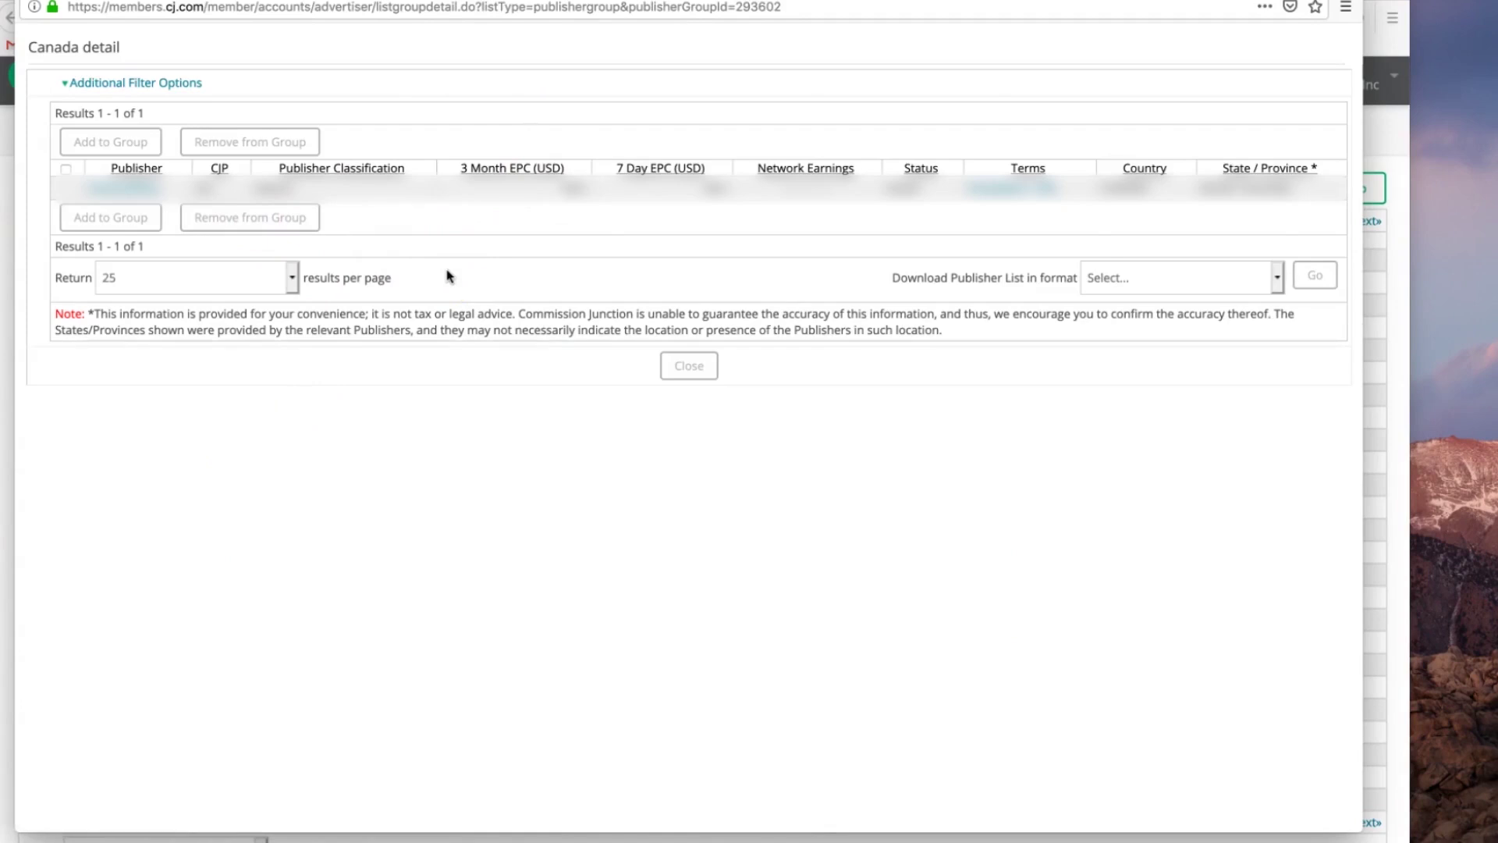
pyautogui.click(1125, 195)
pyautogui.press('super+w')
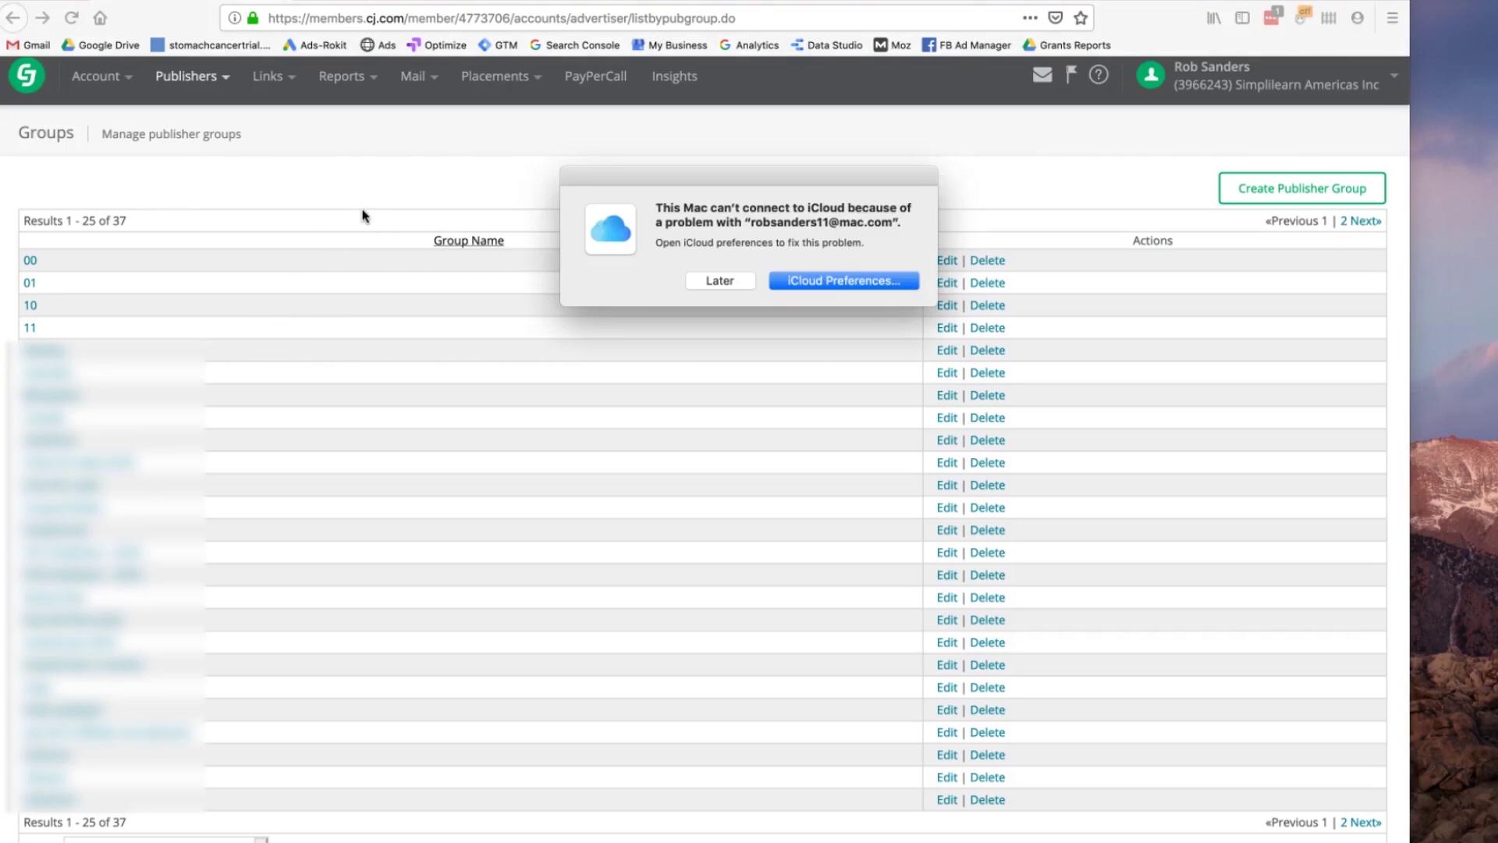
pyautogui.press('Escape')
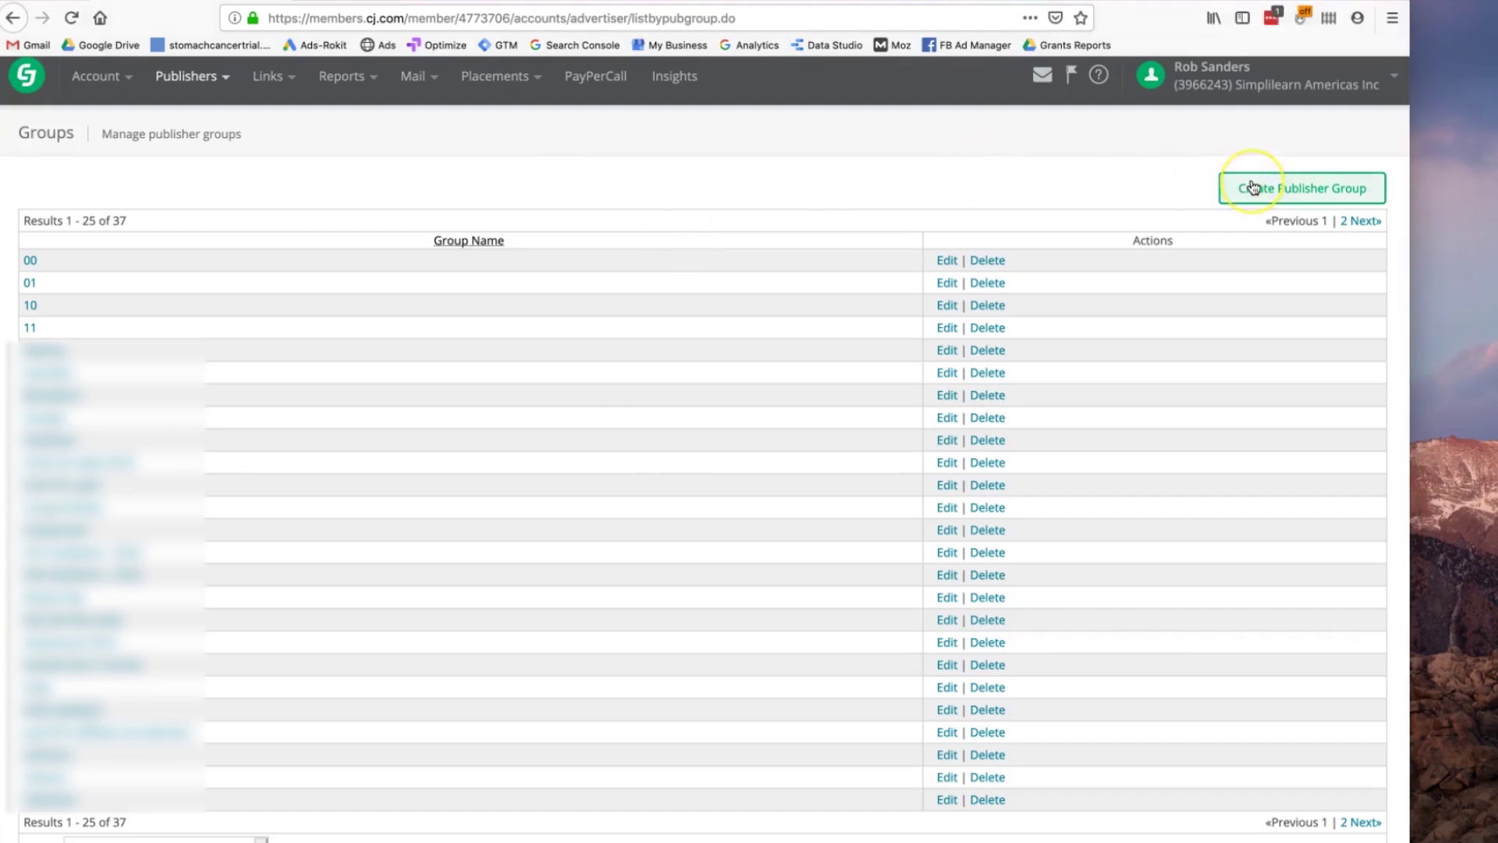
pyautogui.click(1118, 189)
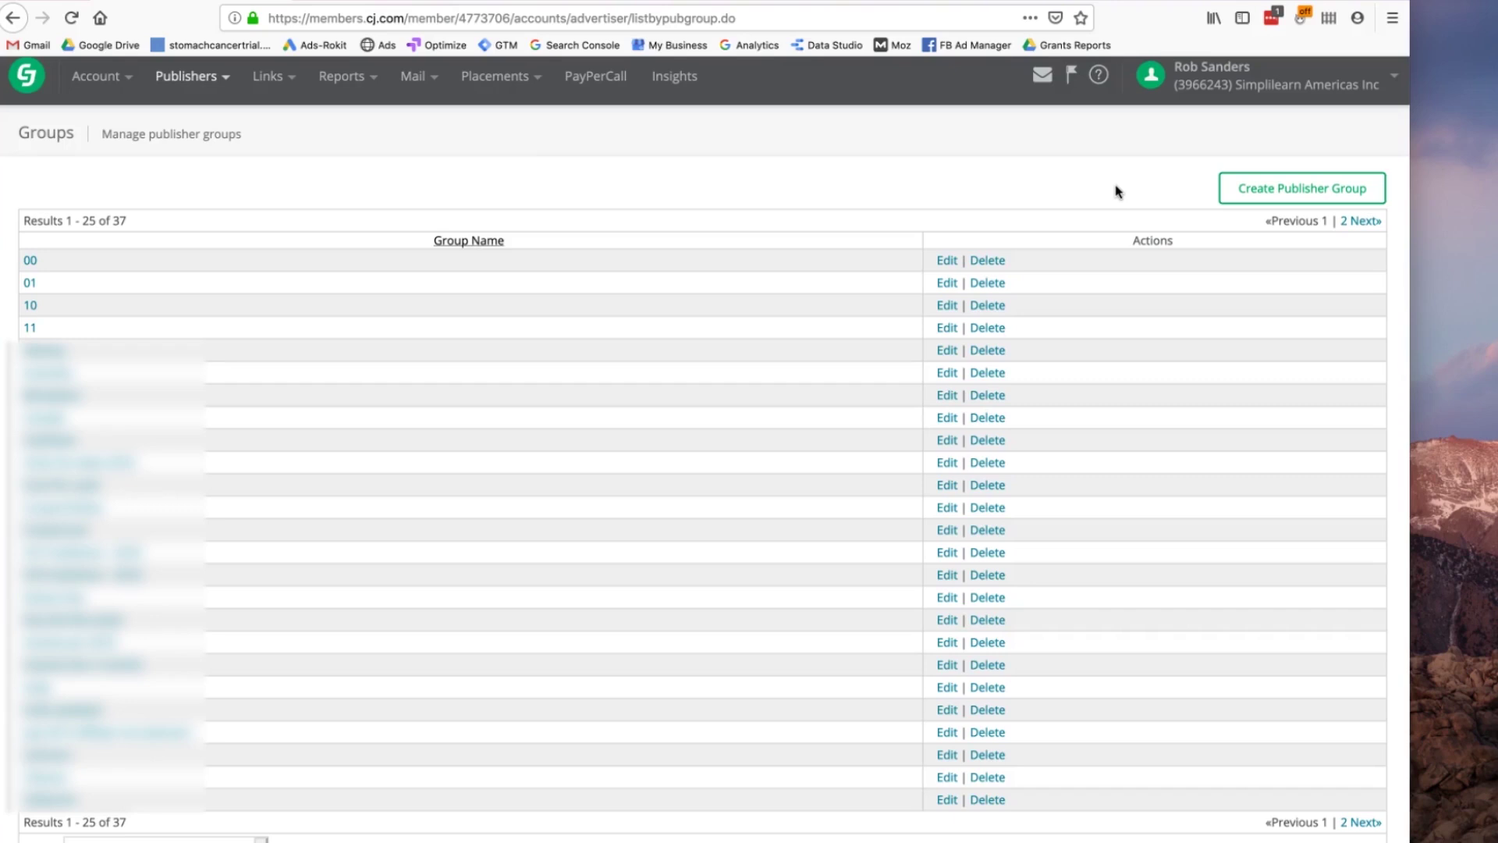
pyautogui.scroll(-1, 1116, 192)
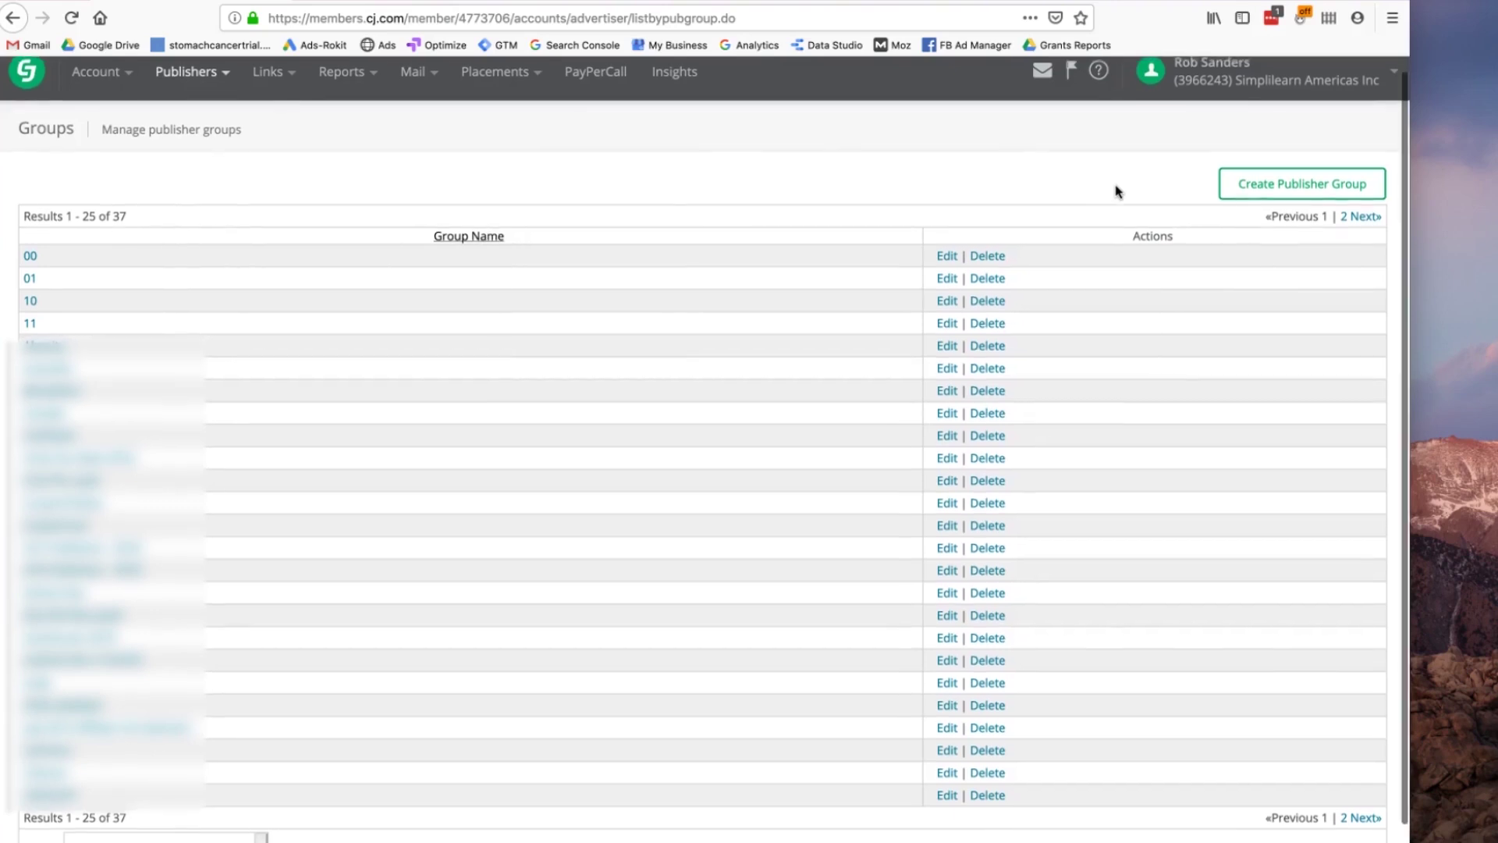
pyautogui.scroll(-2, 904, 282)
pyautogui.scroll(3, 904, 282)
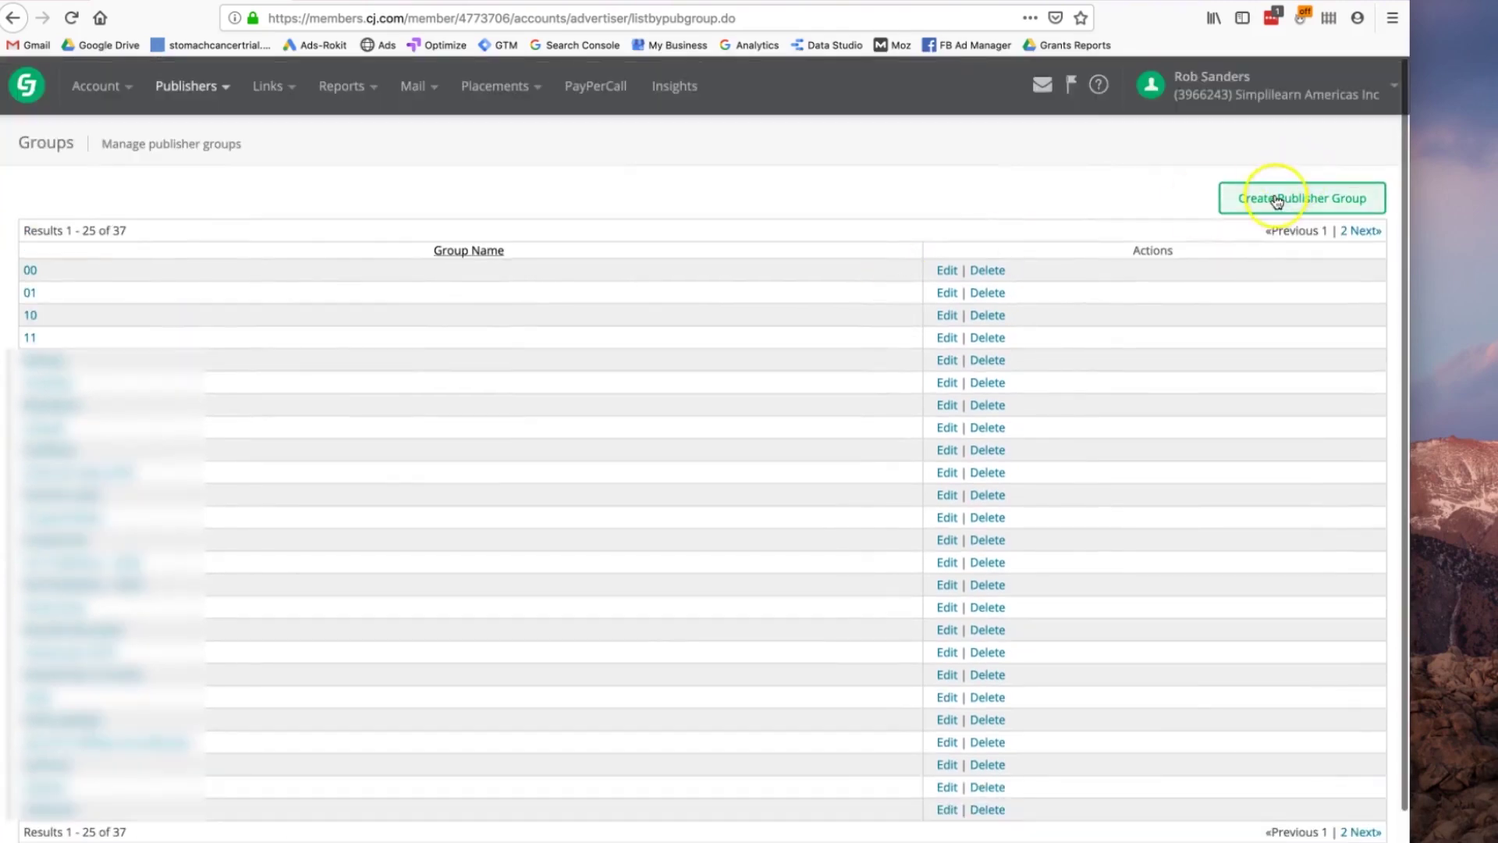
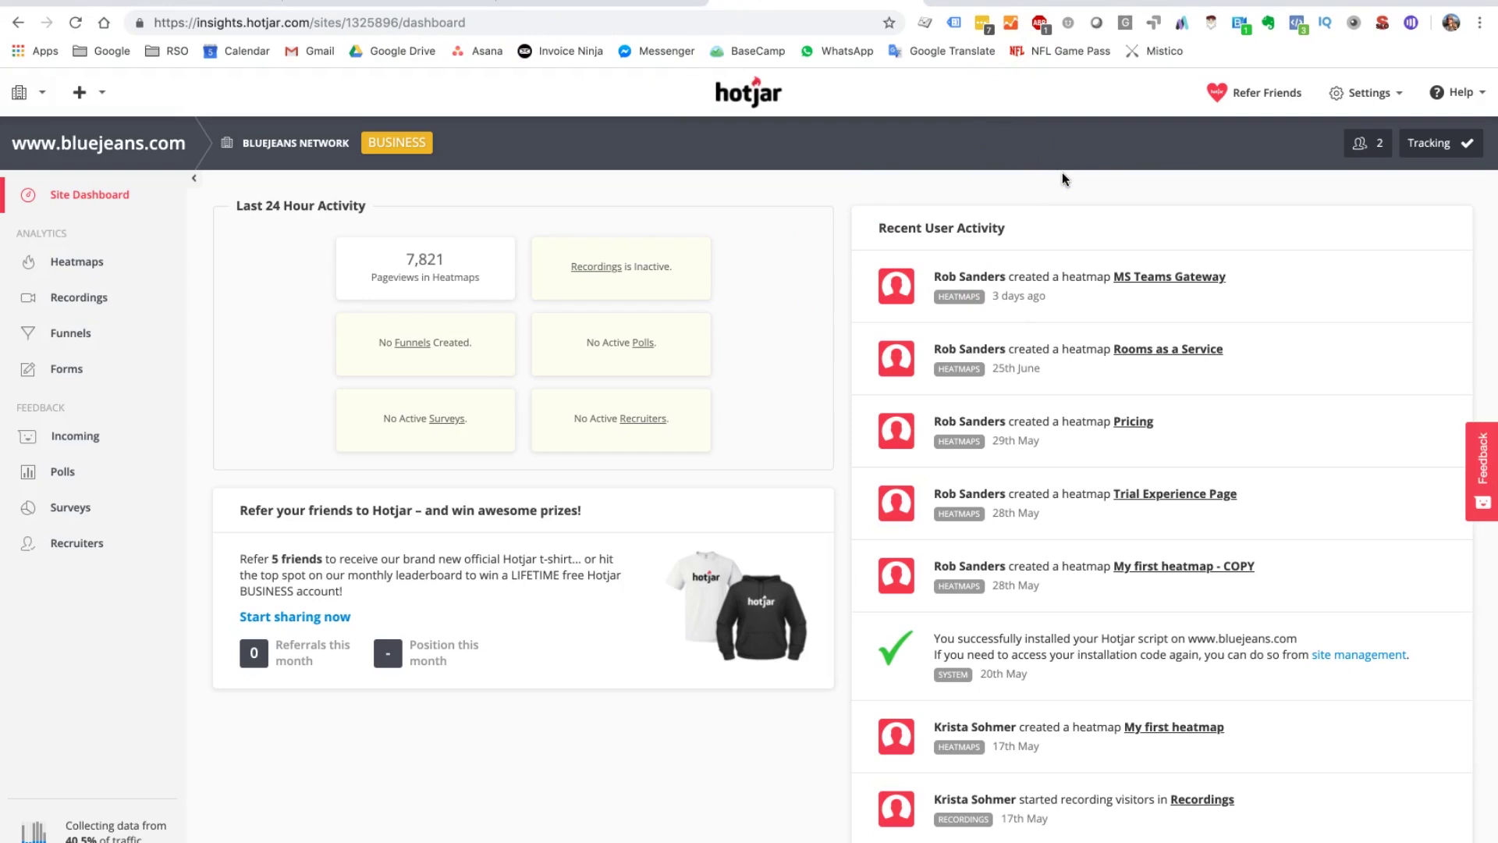
pyautogui.click(100, 263)
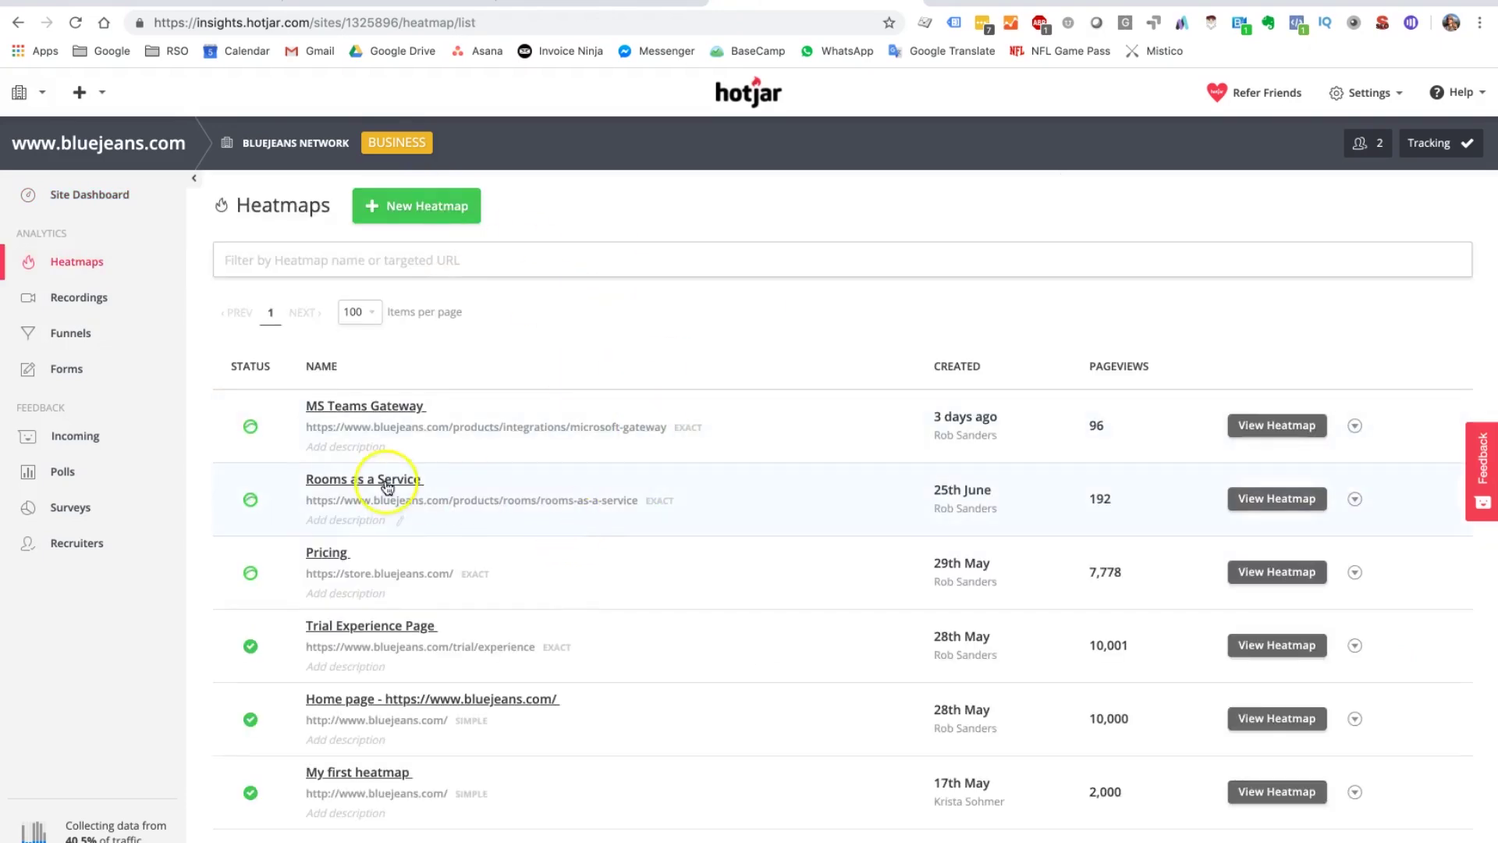
pyautogui.click(359, 700)
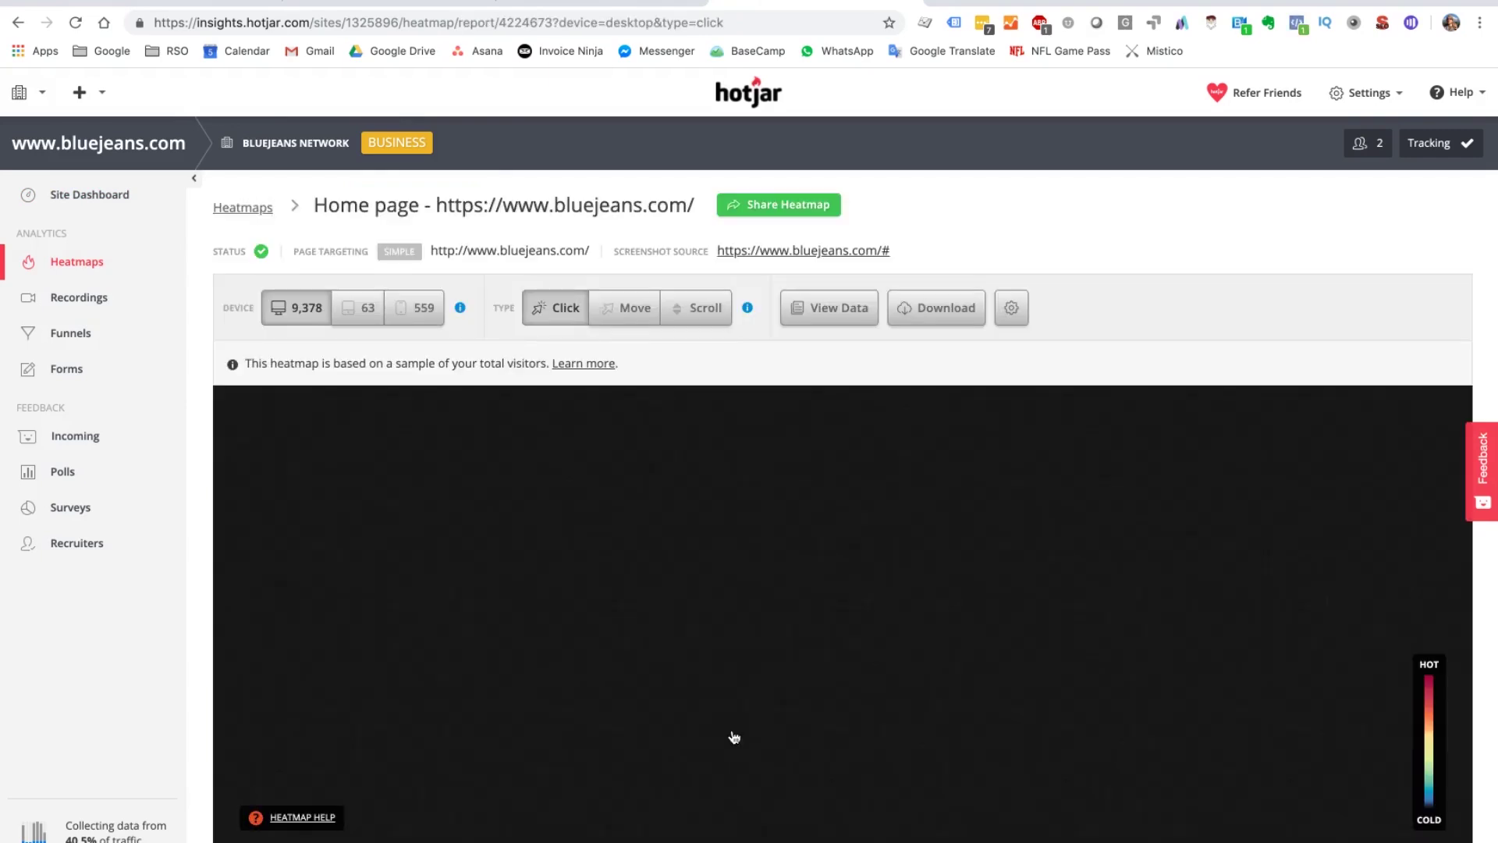
pyautogui.click(735, 599)
pyautogui.click(699, 358)
pyautogui.click(682, 522)
pyautogui.scroll(-2, 784, 537)
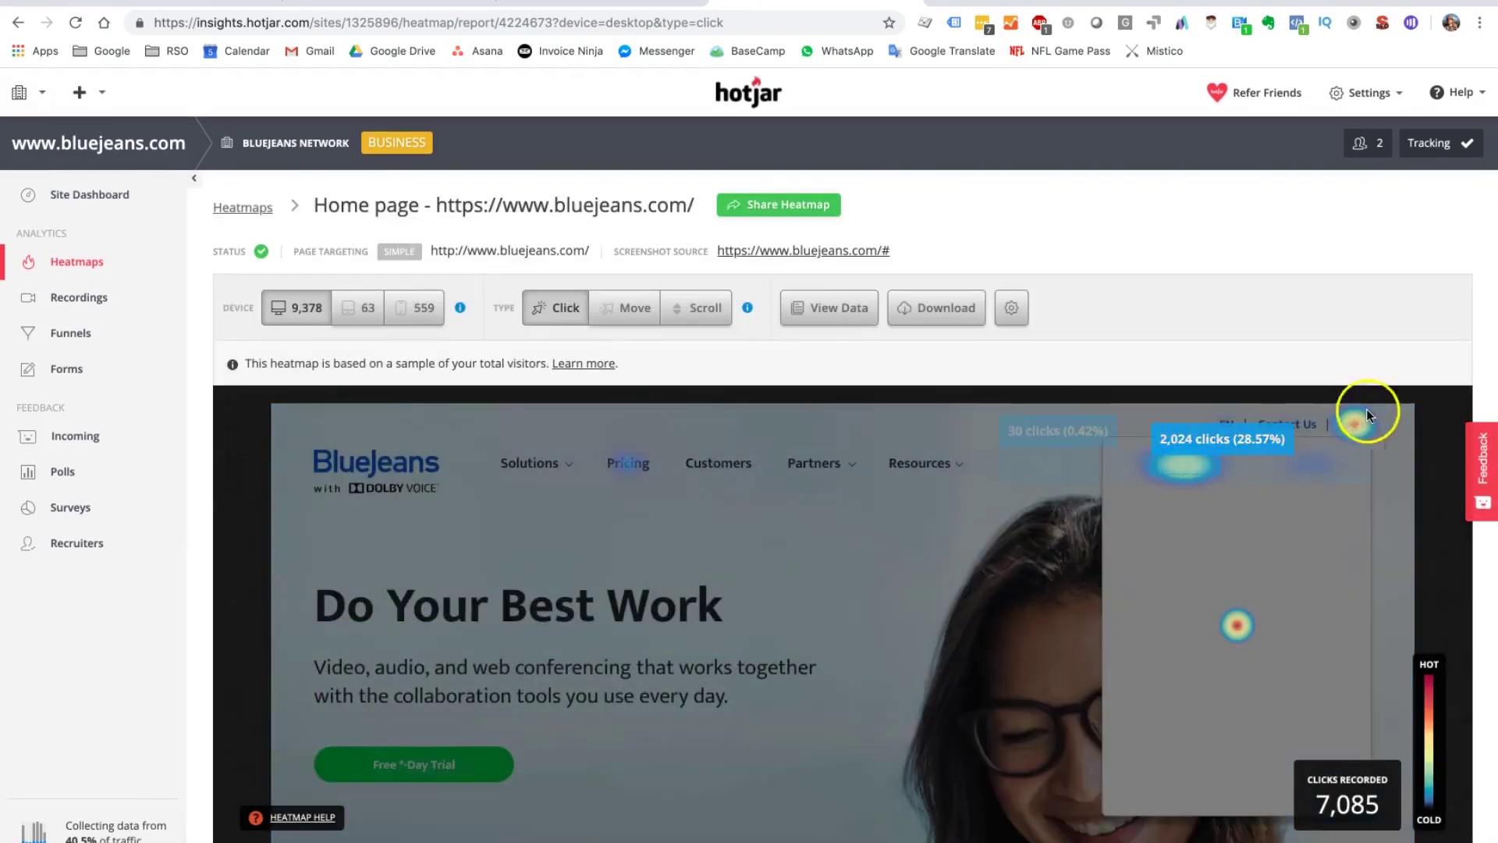
pyautogui.moveTo(1217, 463)
pyautogui.moveTo(1216, 640)
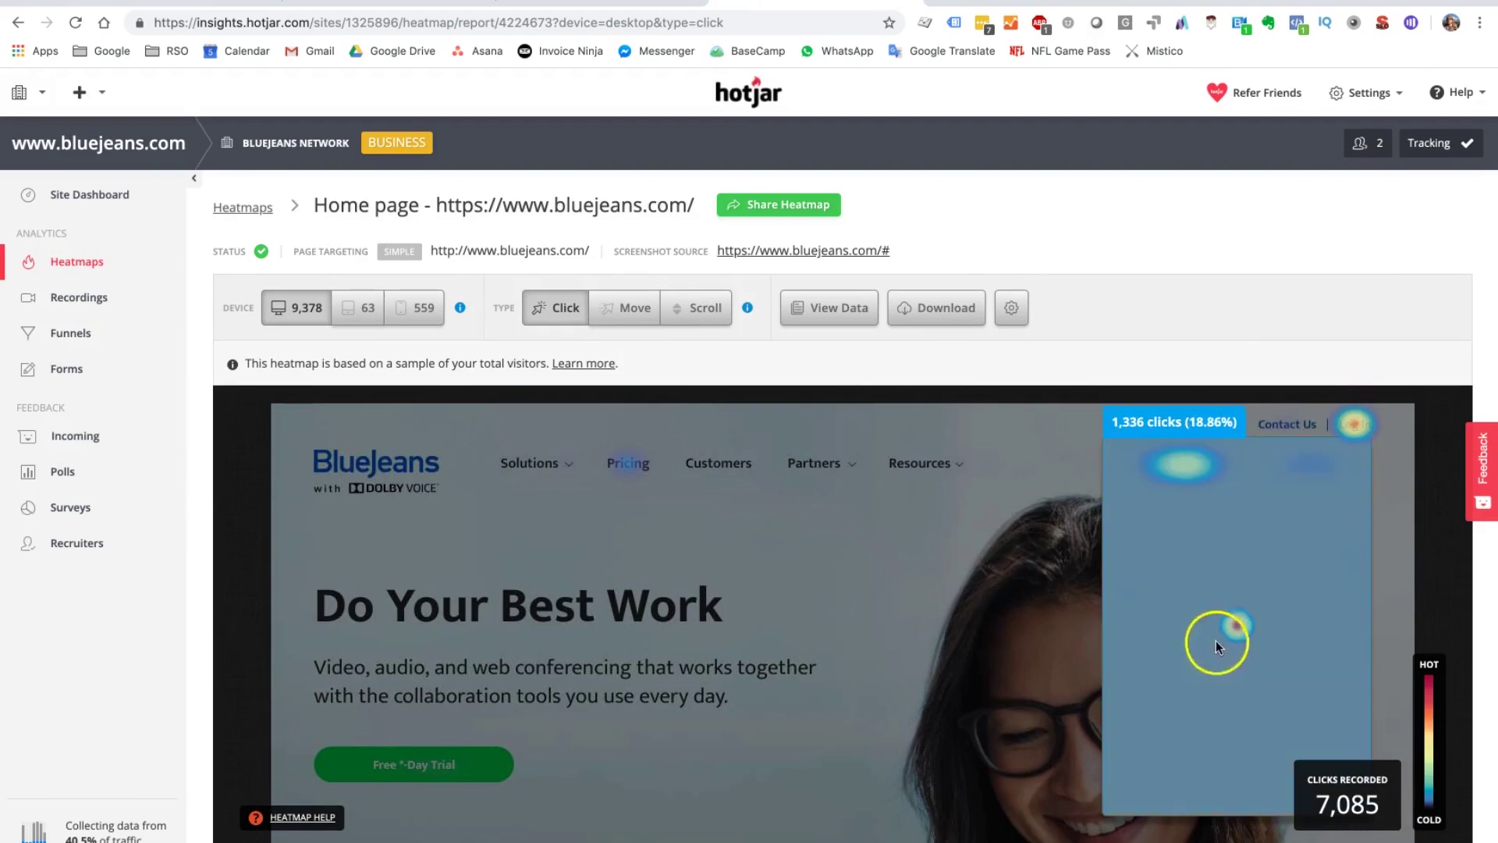
# Step: Examine the home page's Move heatmap, followed by its Scroll heatmap down the length of the page
pyautogui.click(639, 310)
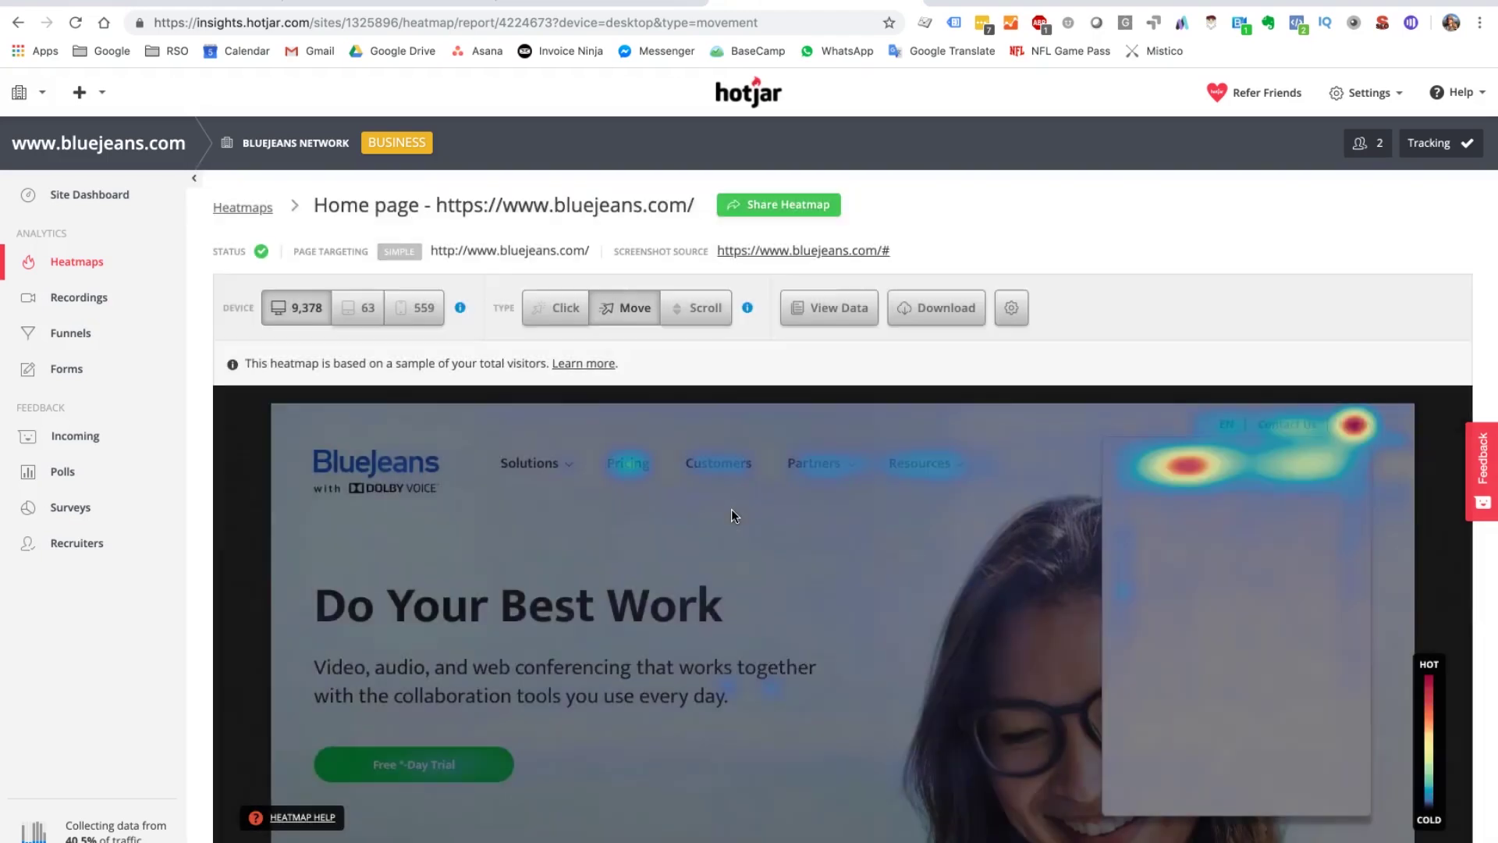
pyautogui.scroll(-2, 785, 730)
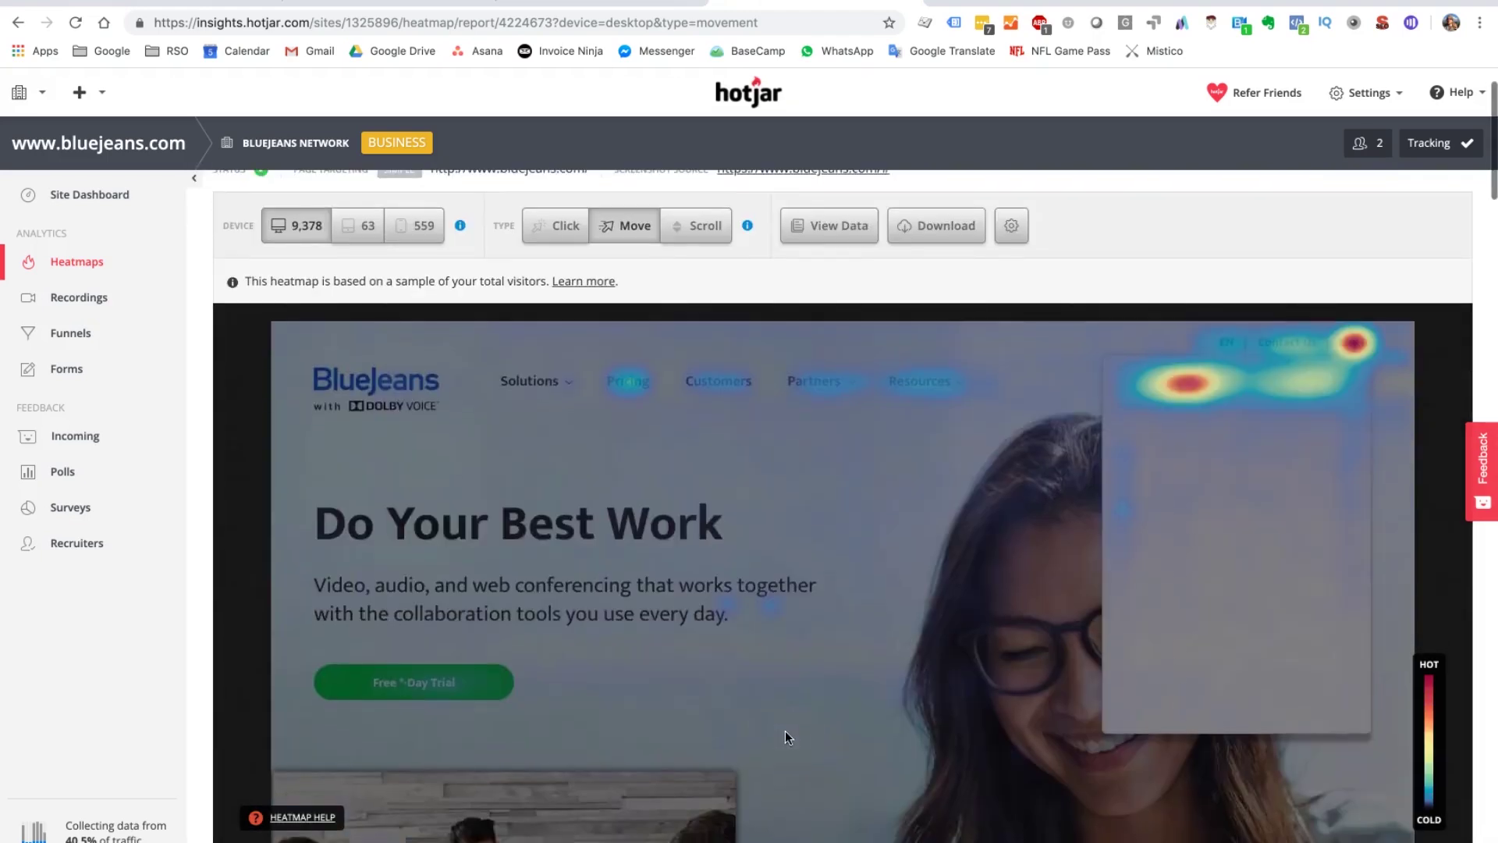
pyautogui.click(704, 228)
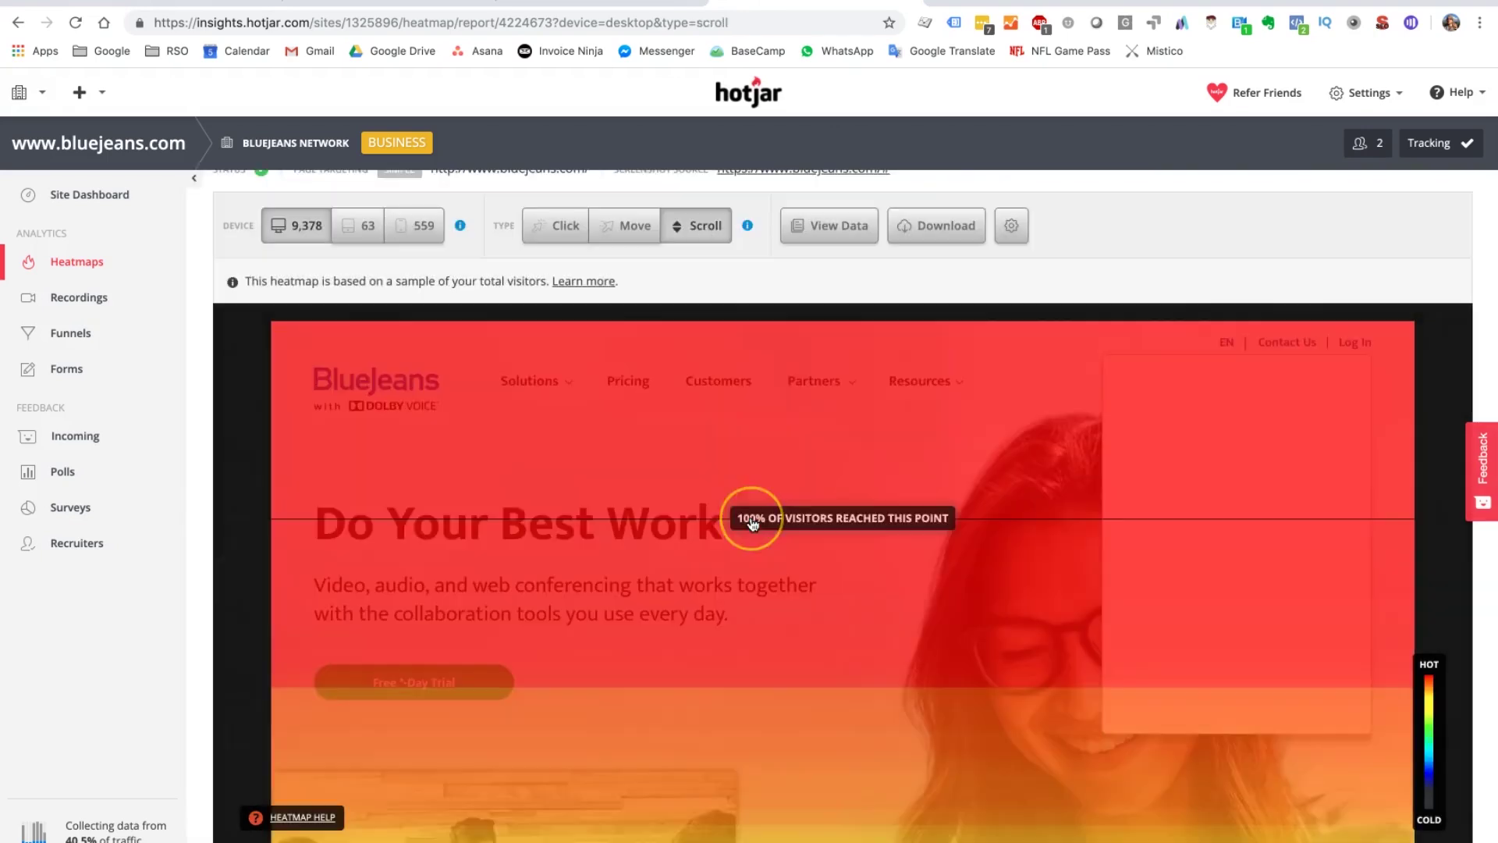
pyautogui.scroll(-5, 751, 521)
pyautogui.scroll(-10, 751, 523)
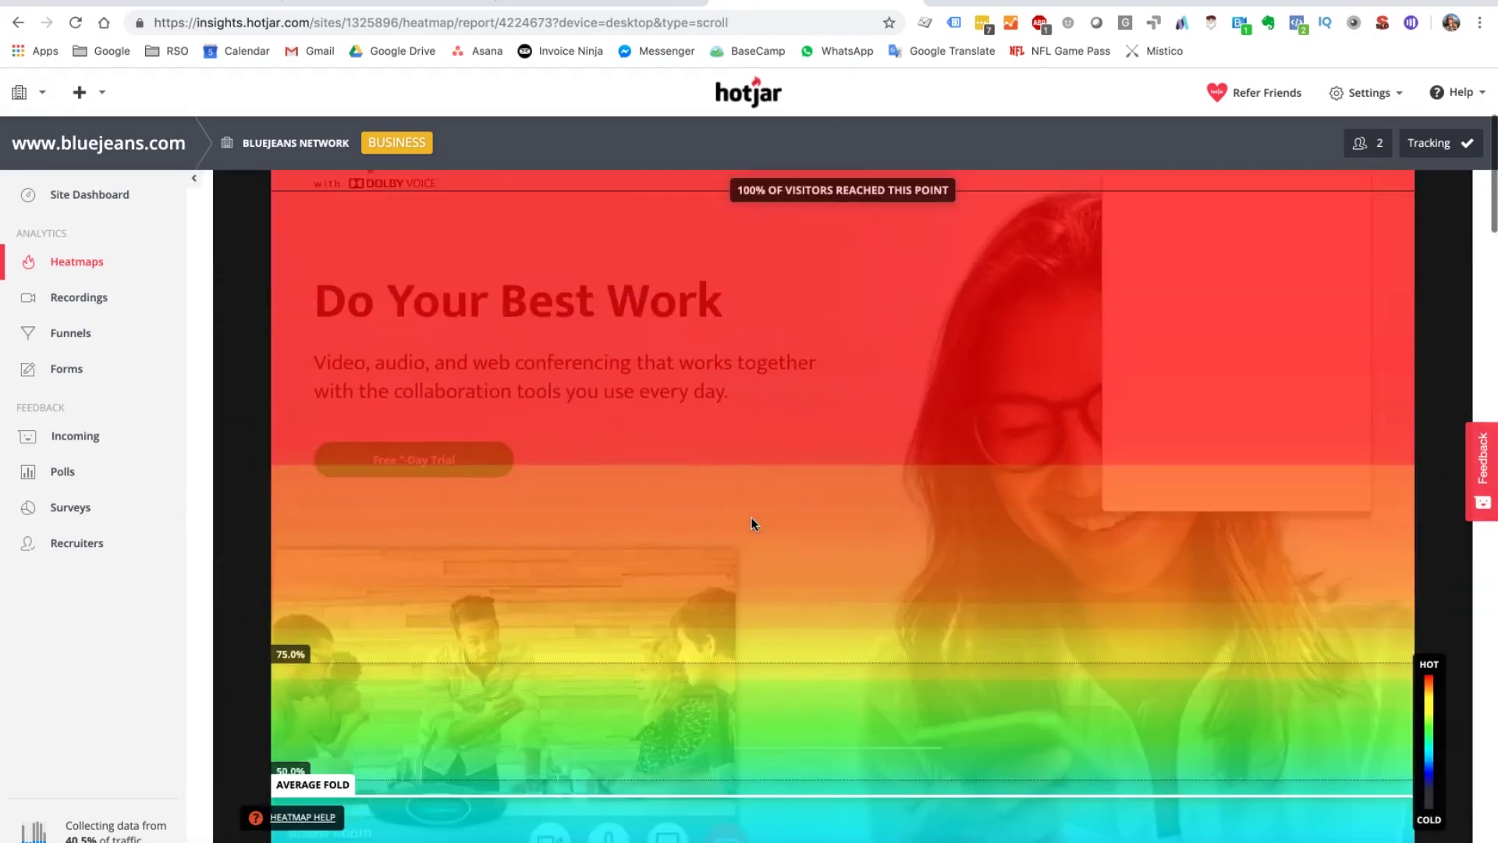
pyautogui.scroll(-5, 751, 523)
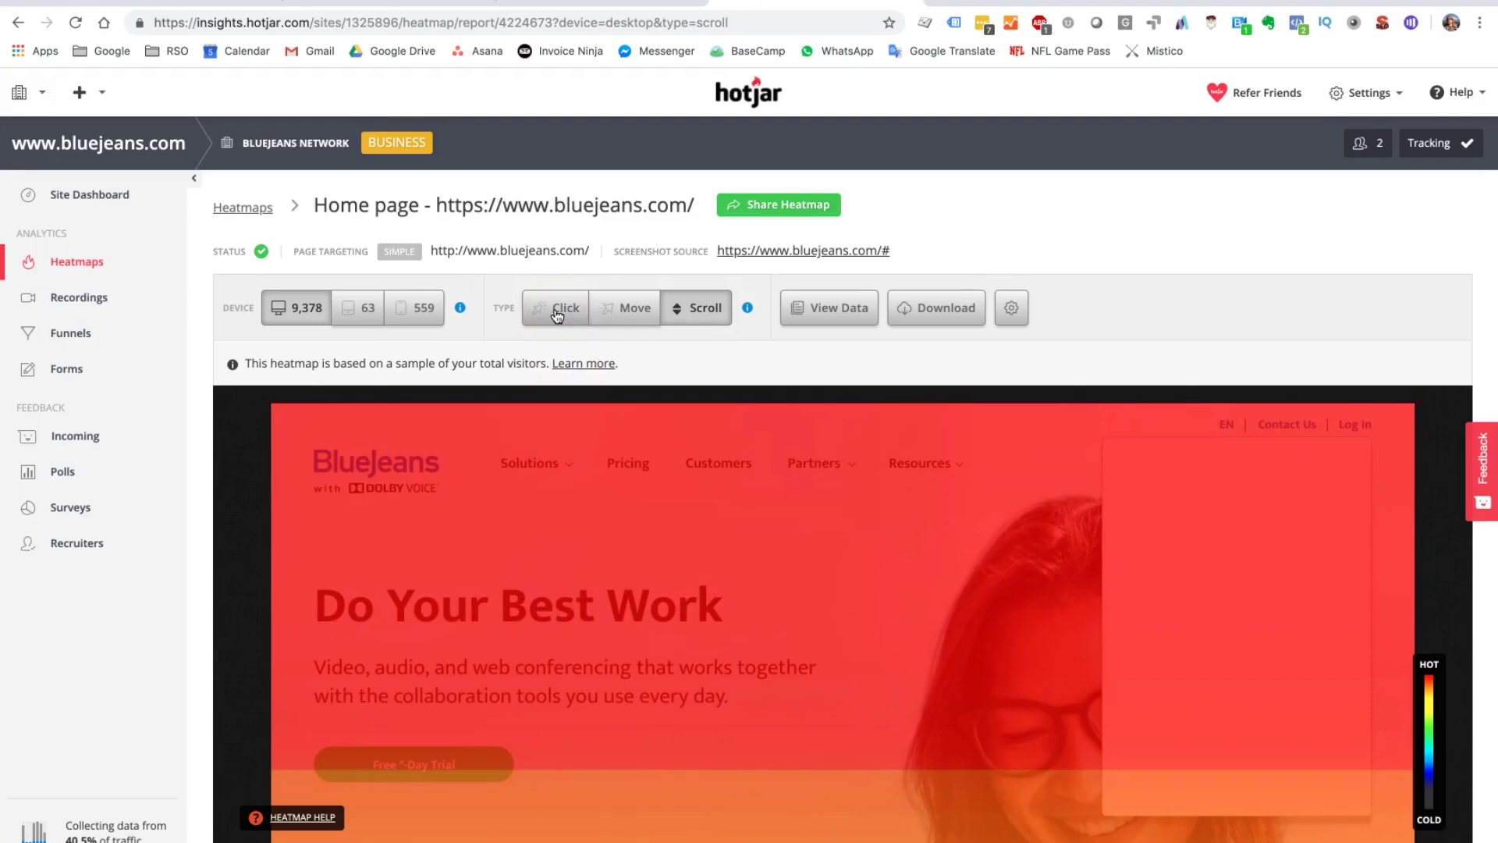
pyautogui.click(735, 420)
pyautogui.click(780, 369)
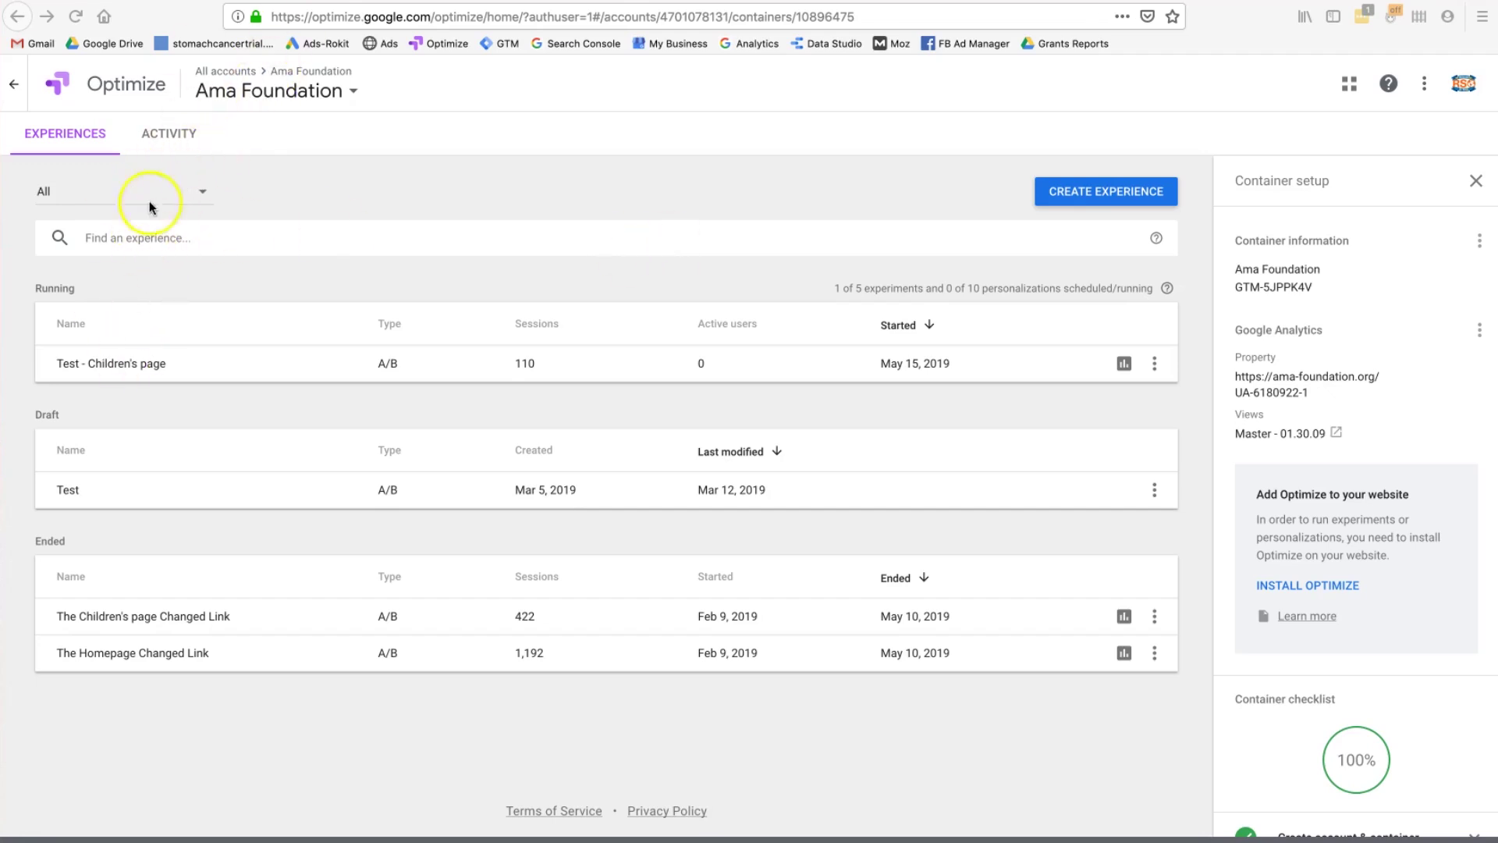
# Step: In Google Optimize, open the running "Test - Children's page" experiment and review its Original and "Children's photos to the top" variants
pyautogui.click(133, 365)
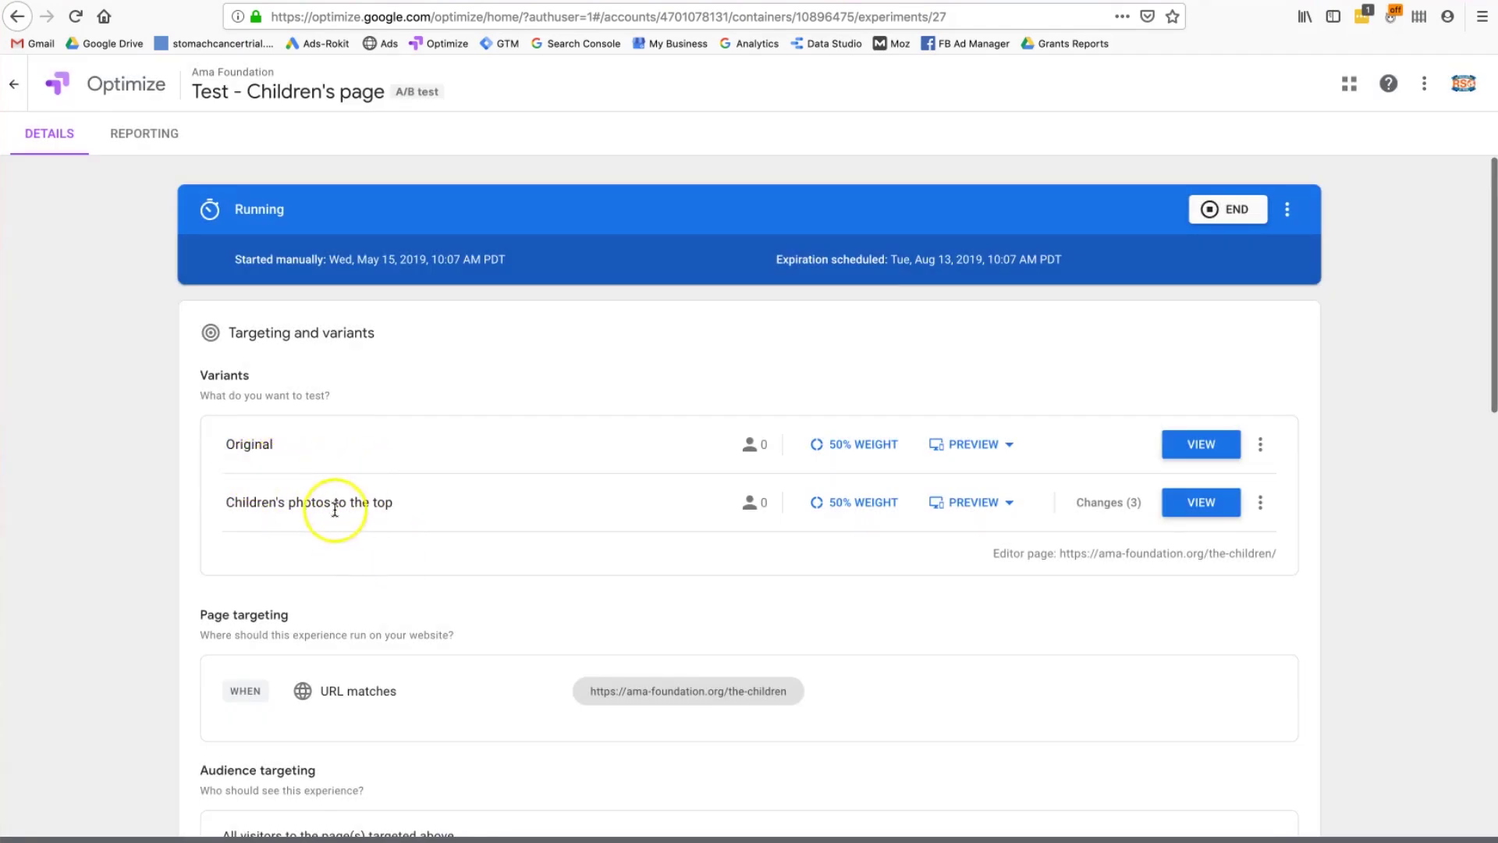
pyautogui.moveTo(226, 504); pyautogui.dragTo(395, 505)
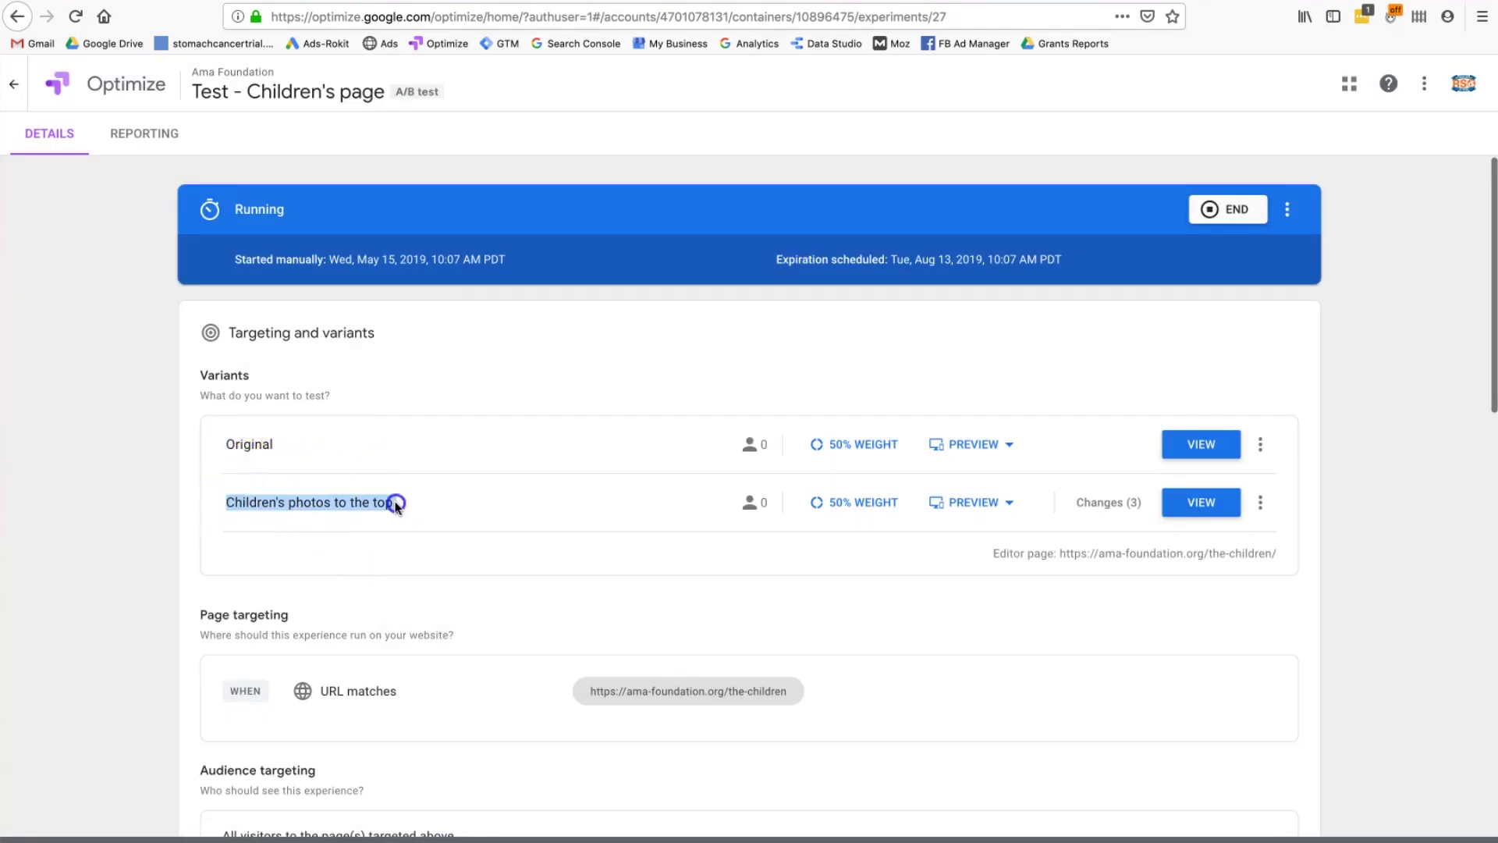
pyautogui.doubleClick(249, 444)
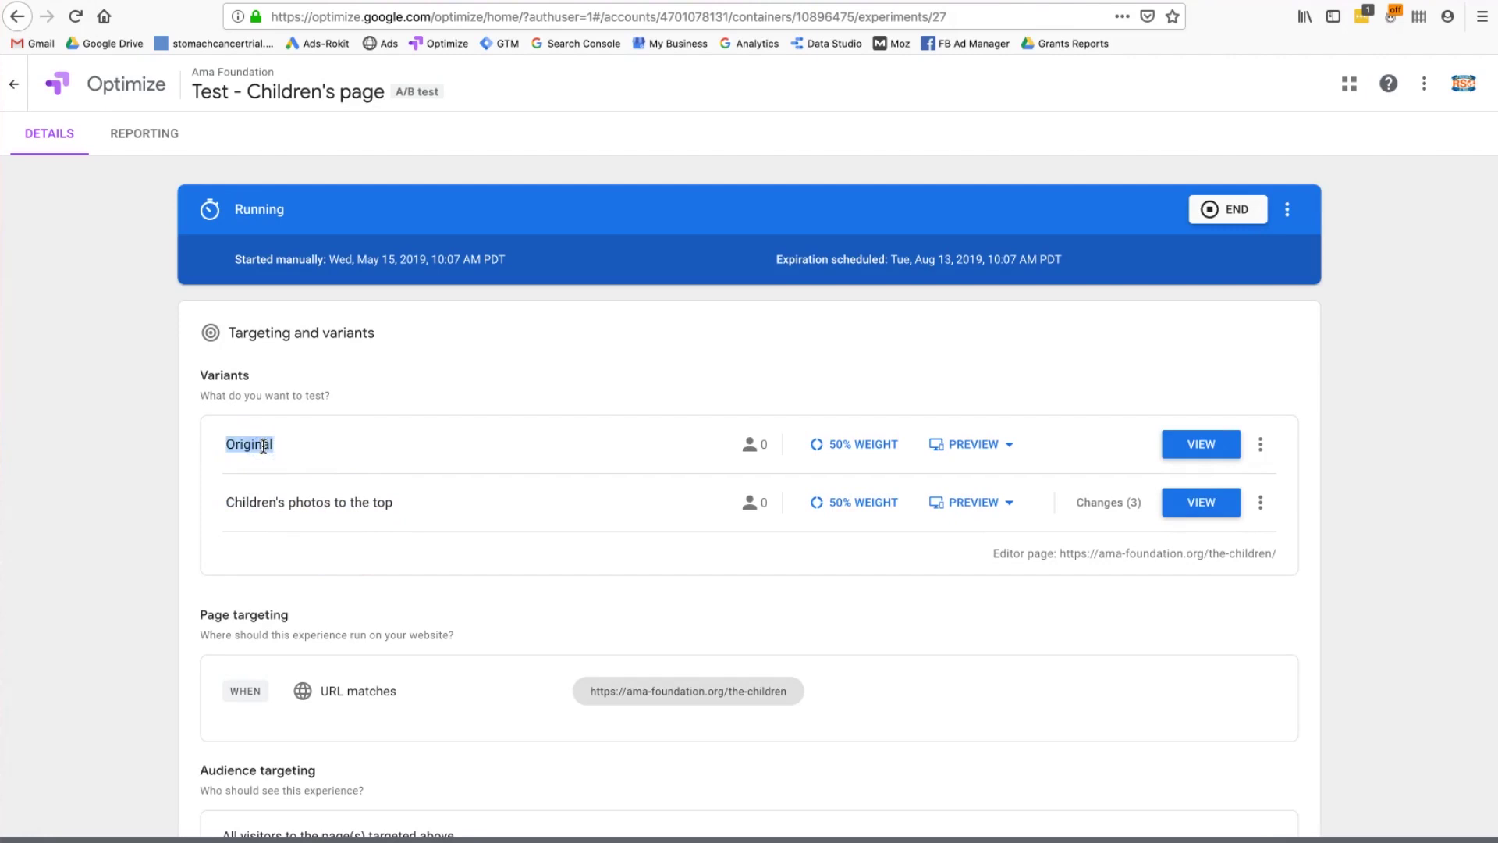
# Step: Examine the experiment's report, comparing the variants' sessions, bounces and bounce rate over time, and return to the Ama Foundation experiences list
pyautogui.click(149, 133)
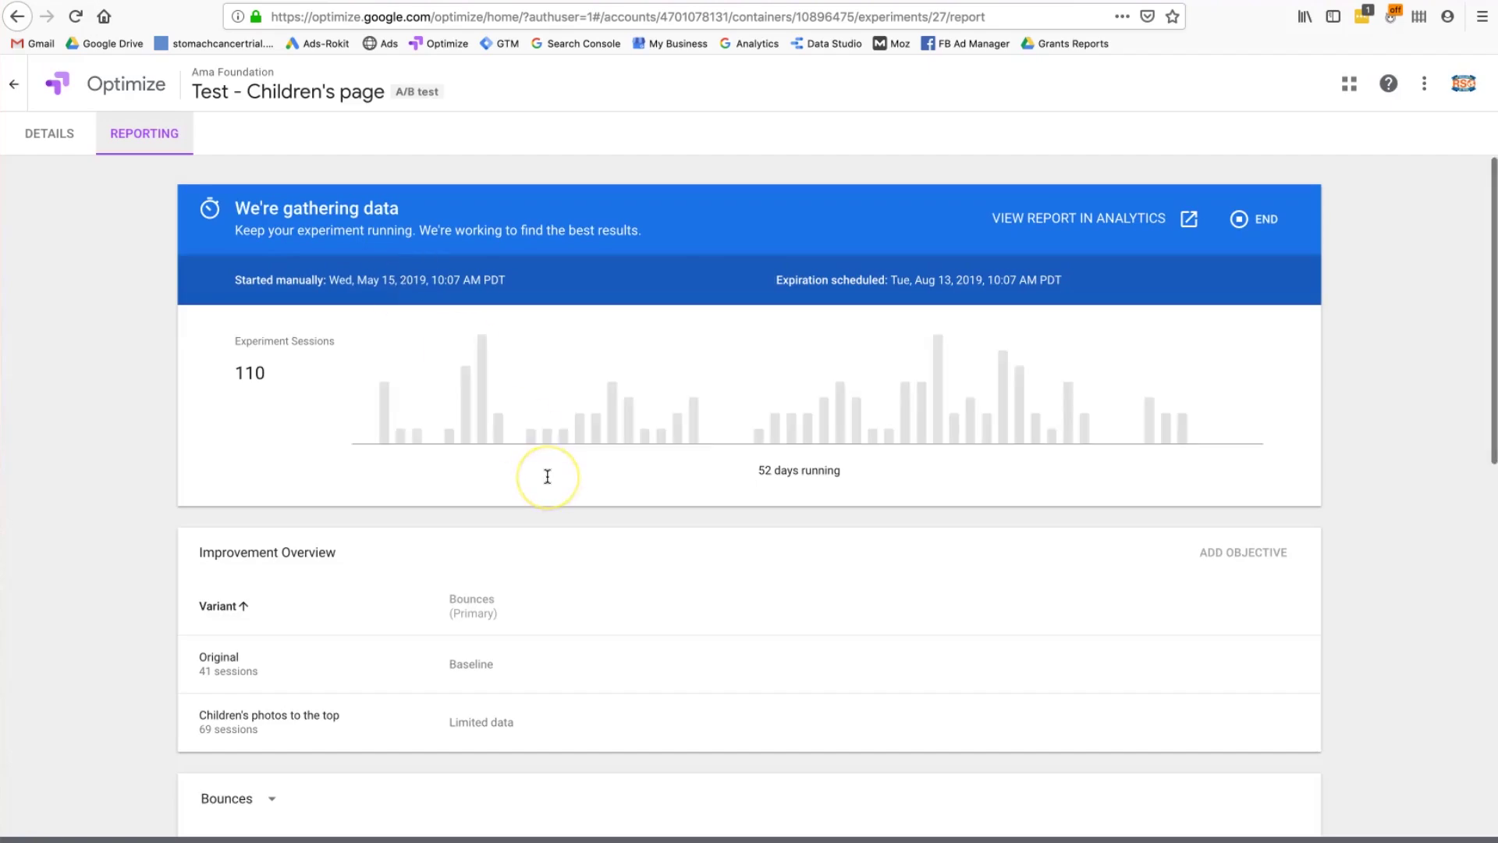
pyautogui.scroll(-10, 548, 476)
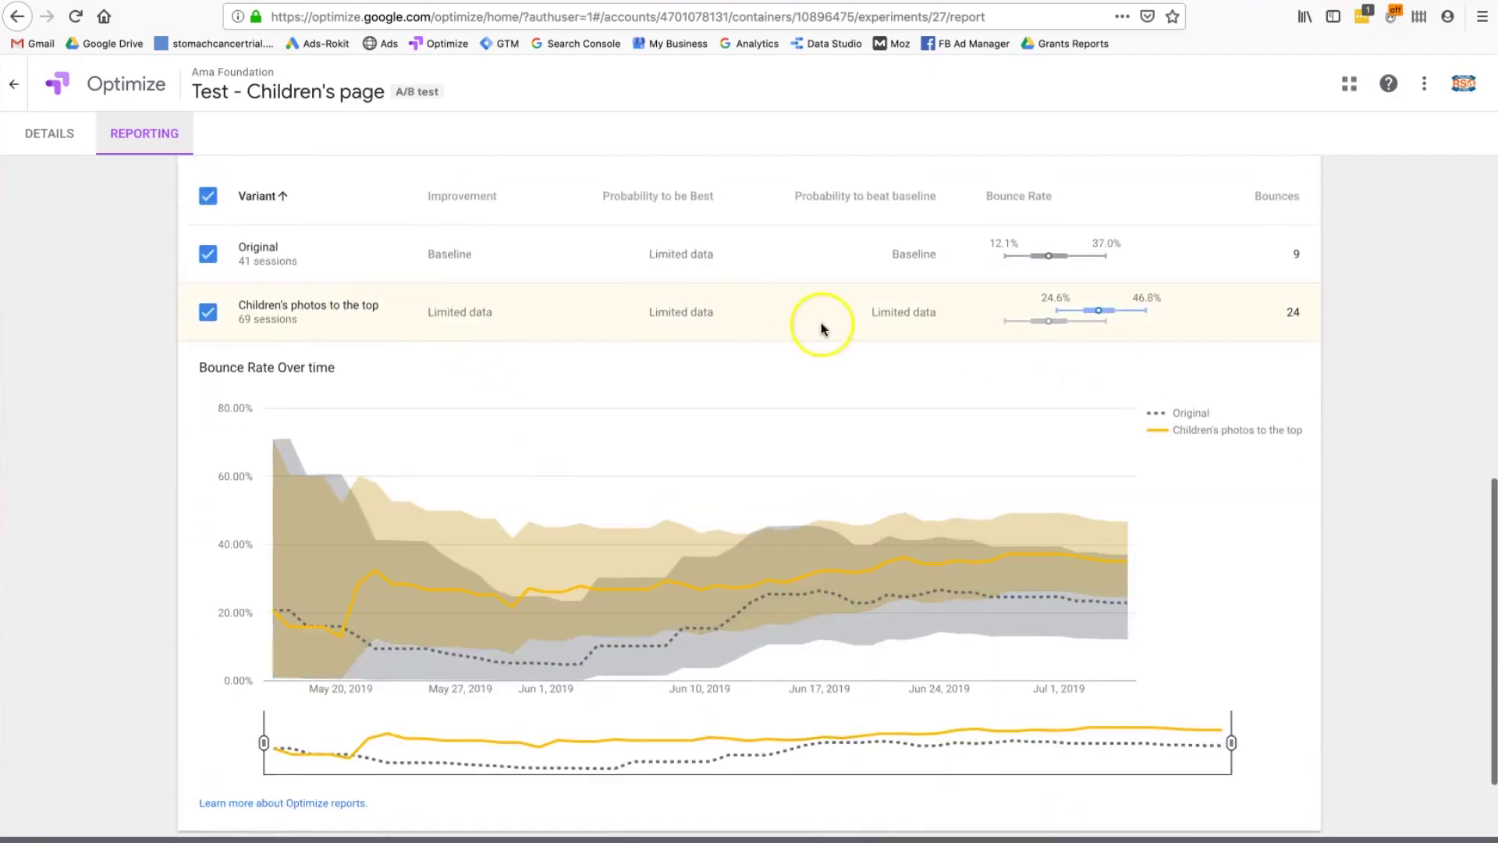
pyautogui.scroll(4, 902, 356)
pyautogui.click(273, 406)
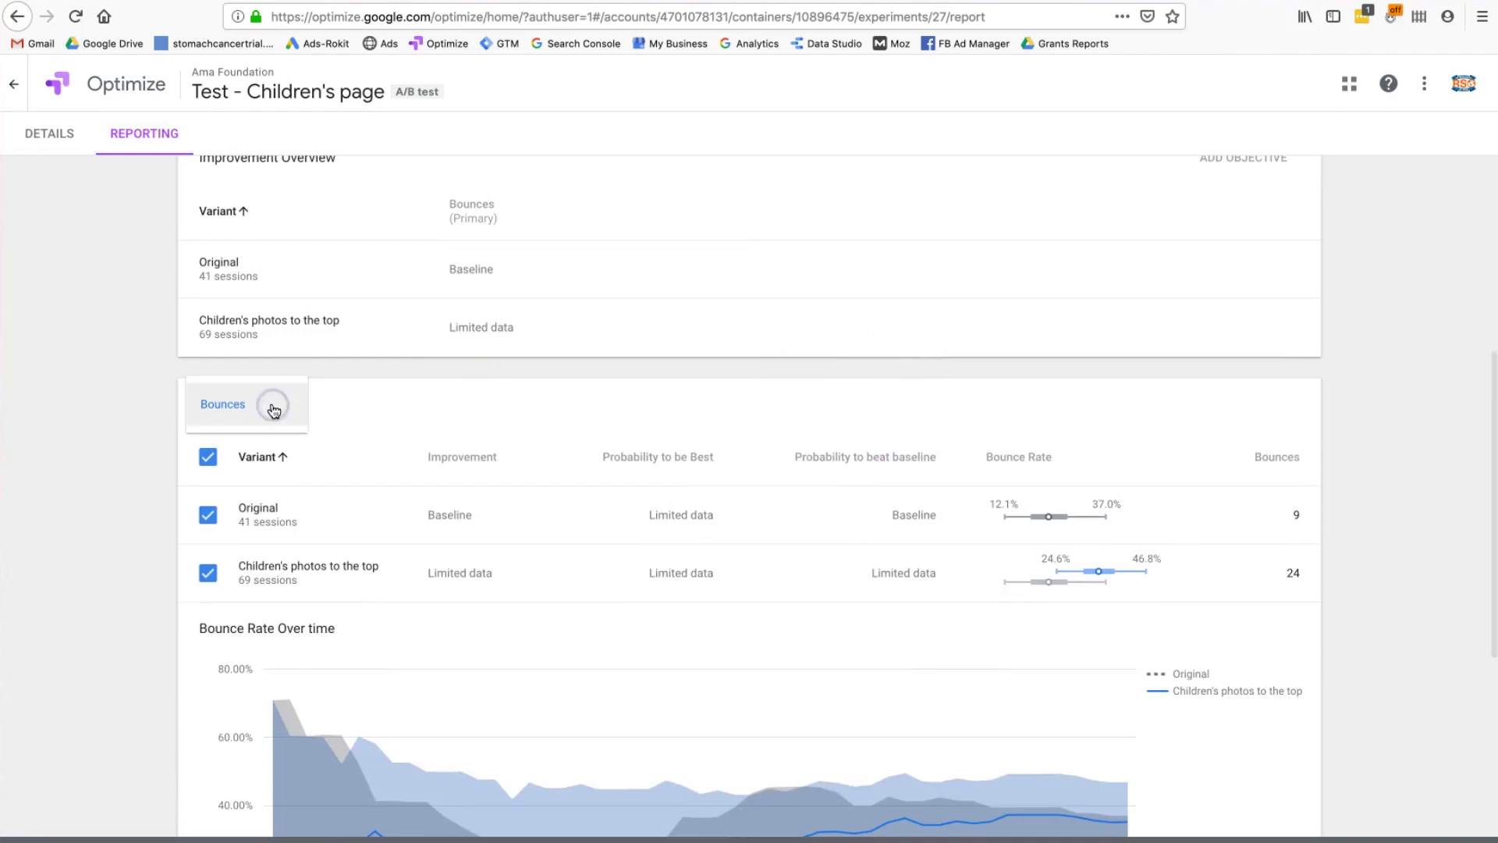
pyautogui.click(383, 398)
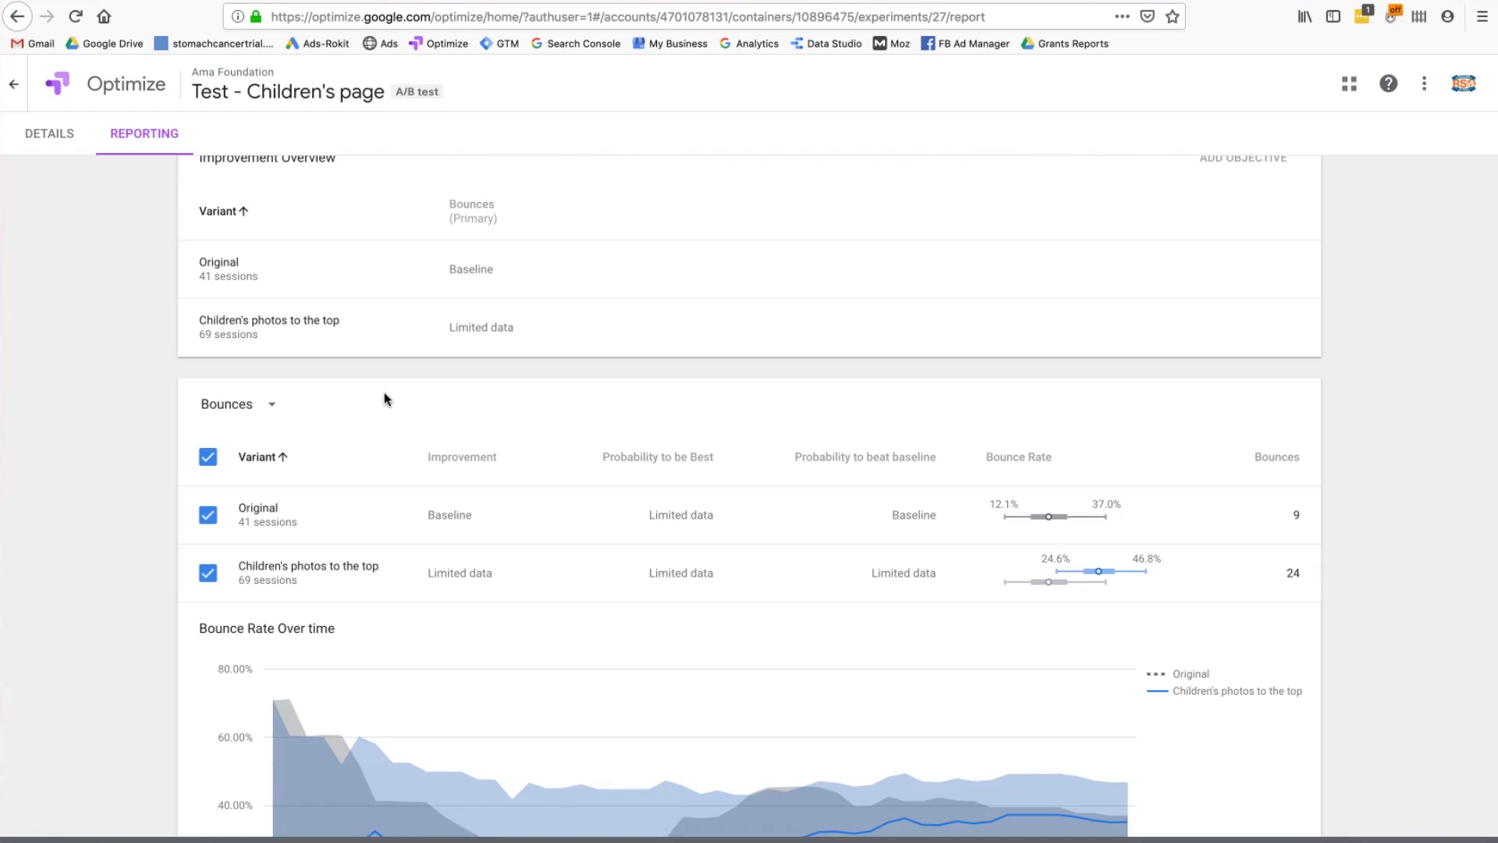
pyautogui.scroll(5, 384, 393)
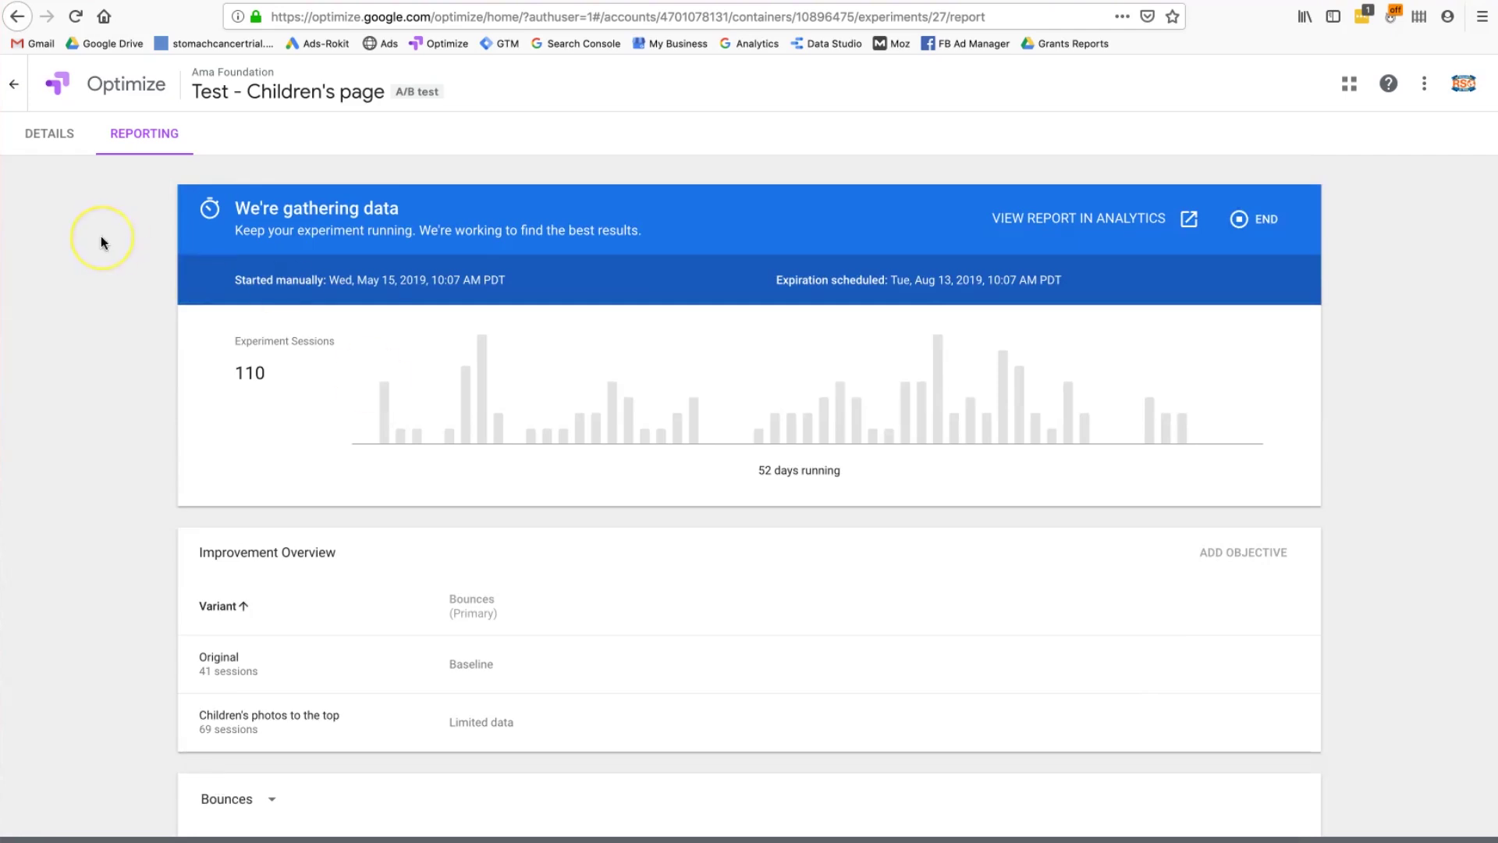
pyautogui.click(14, 83)
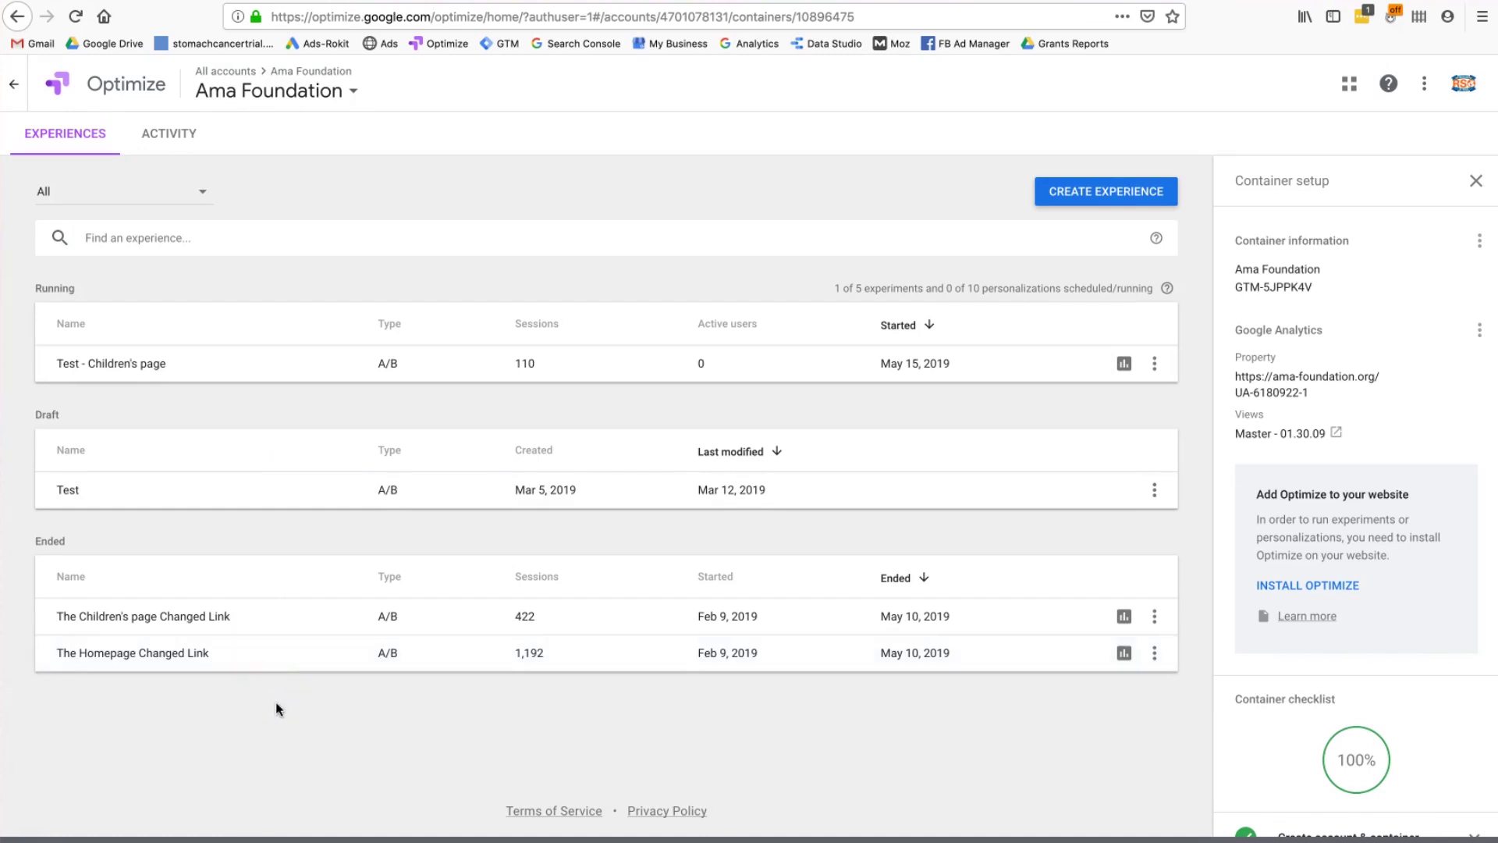
pyautogui.click(136, 766)
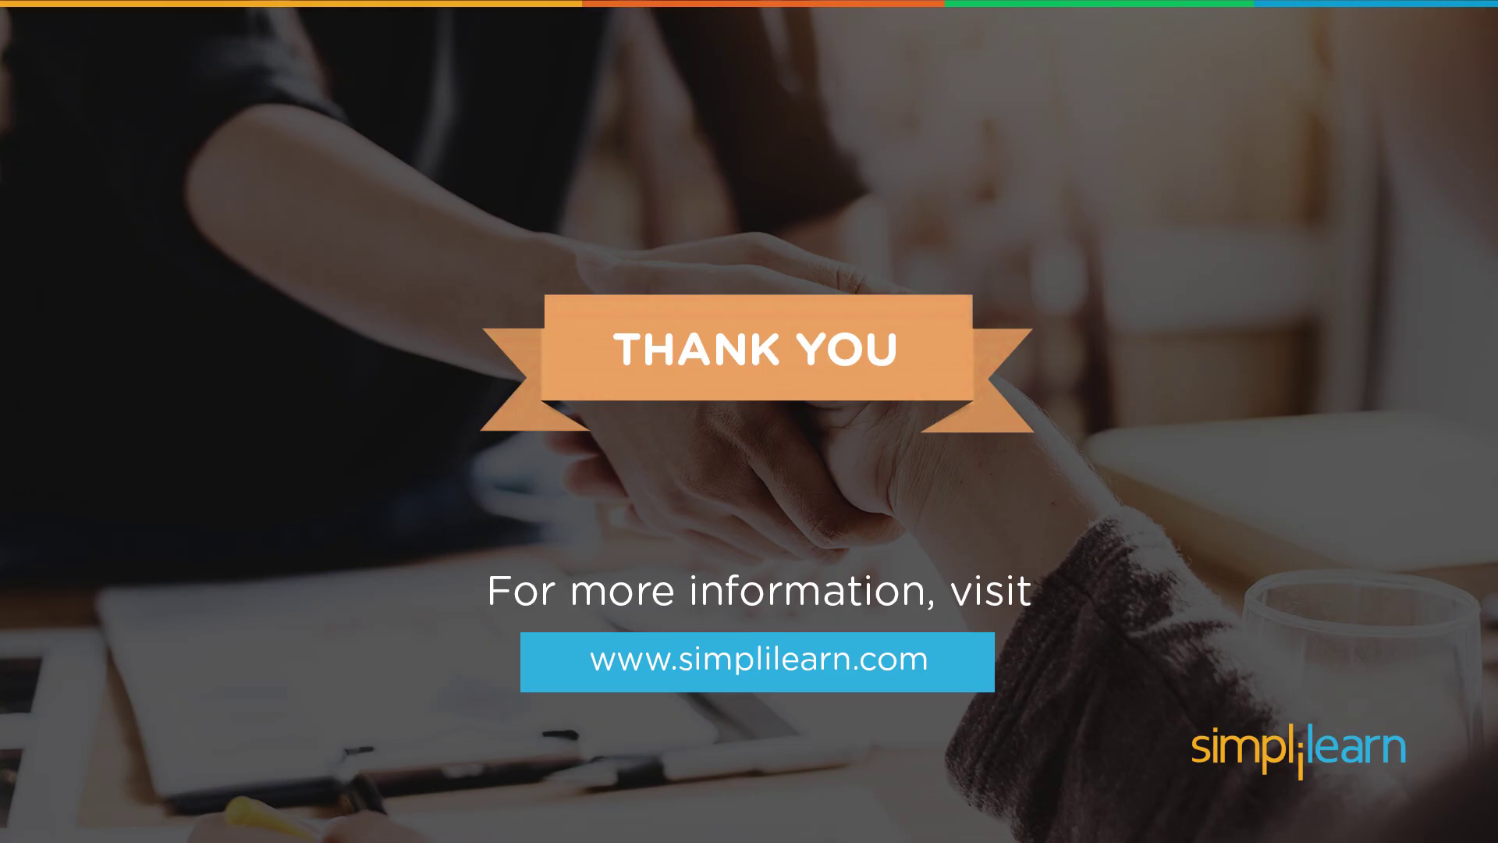